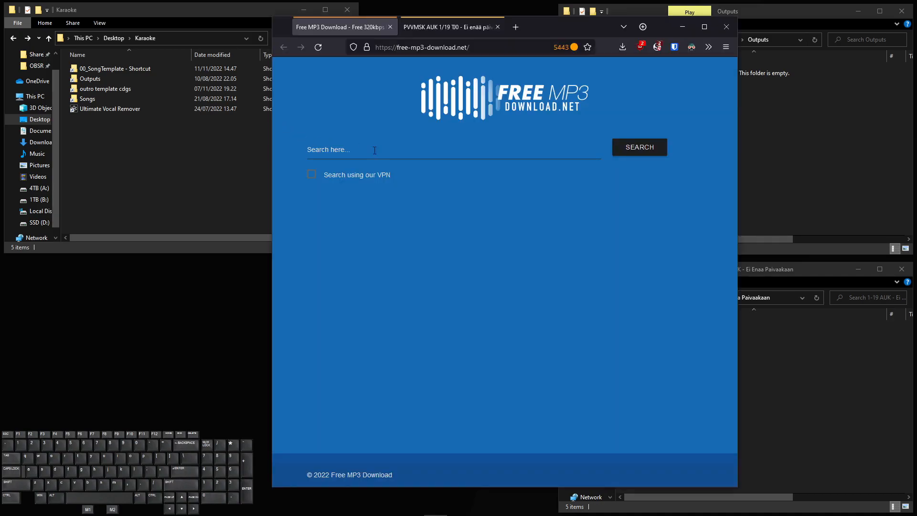
Search the Free MP3 Download site for "Ei enää päivääkään"
click(436, 155)
text(Ei enää päivääkään)
click(640, 154)
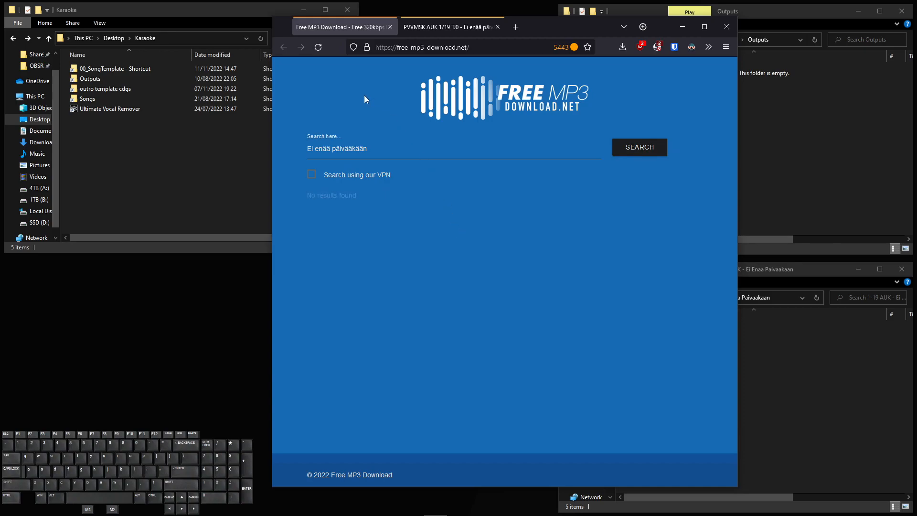
Copy the web address of the YouTube video "PVVMSK AUK 1/19 TJ0 - Ei enää päivääkään"
click(417, 33)
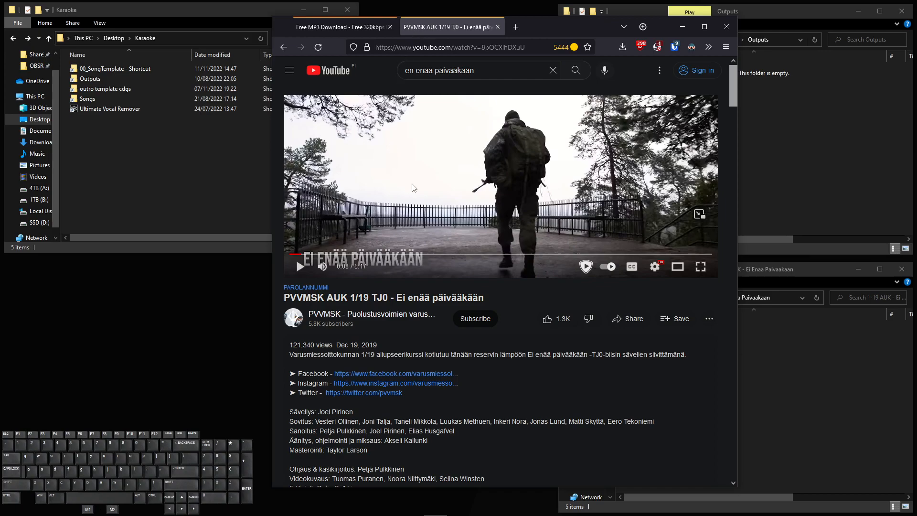
click(471, 52)
key(ctrl+c)
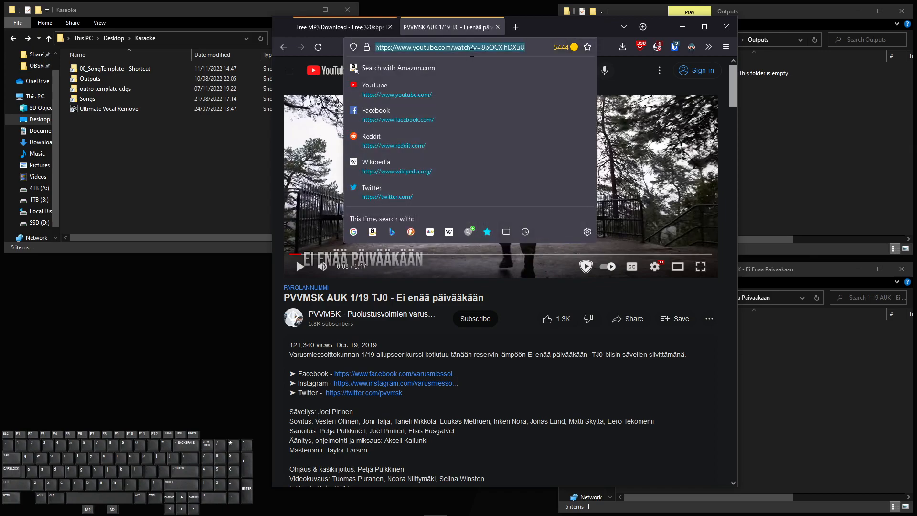
Open a command prompt in the "1-19 AUK - Ei Enaa Paivaakaan" song folder
click(778, 385)
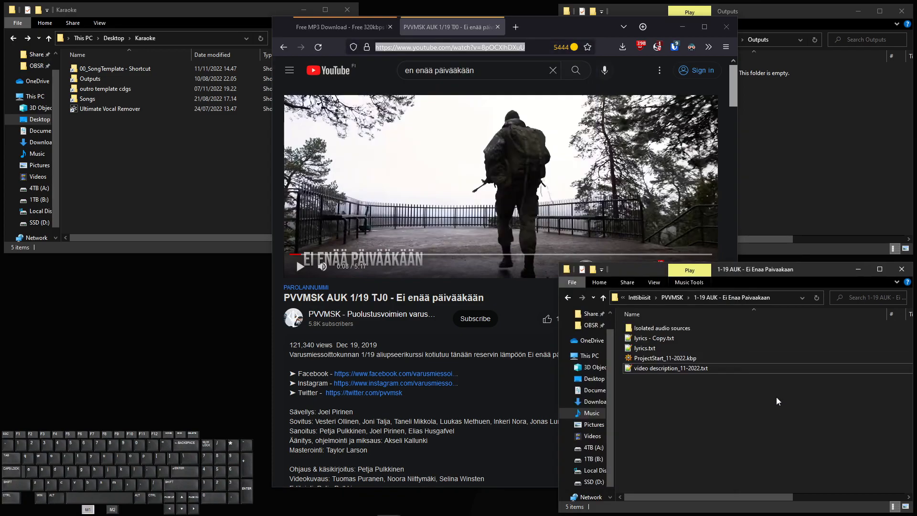
click(676, 413)
shift+right_click(675, 415)
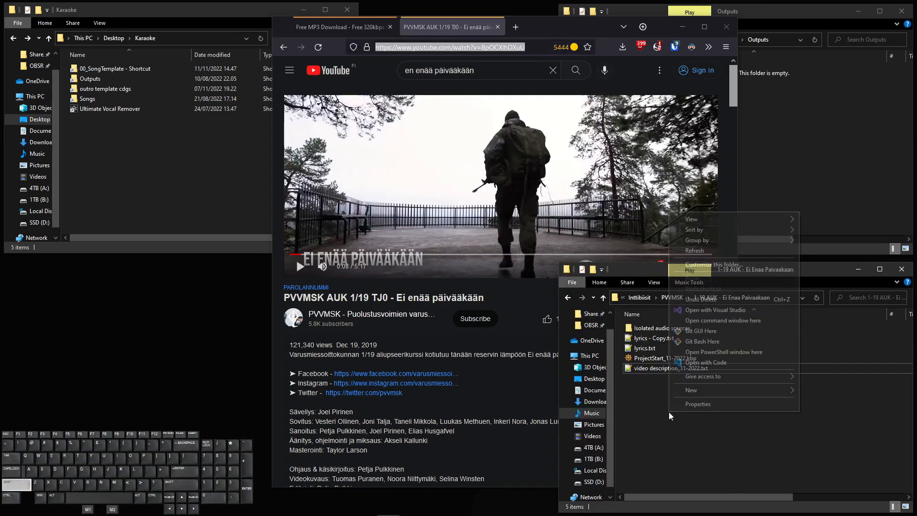
click(708, 321)
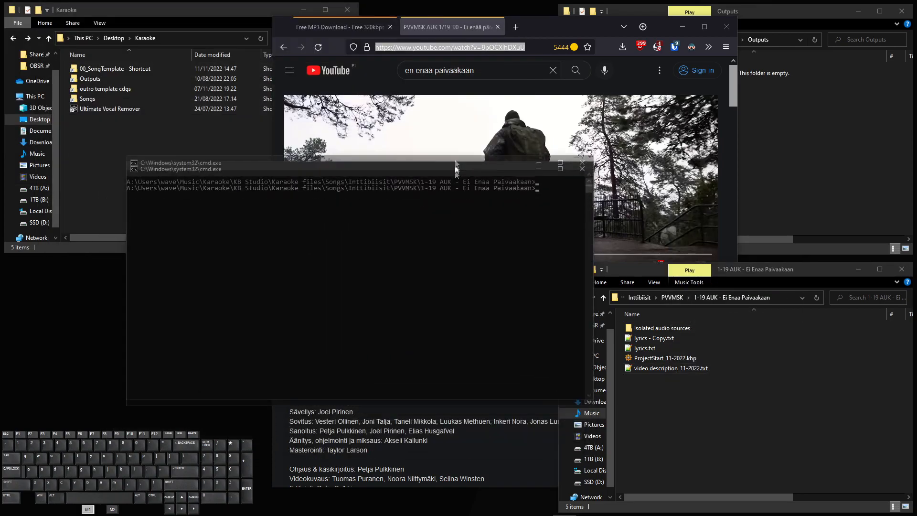
Download the video's audio by running yt-dlp -f m4a with the copied YouTube address
text(yt-)
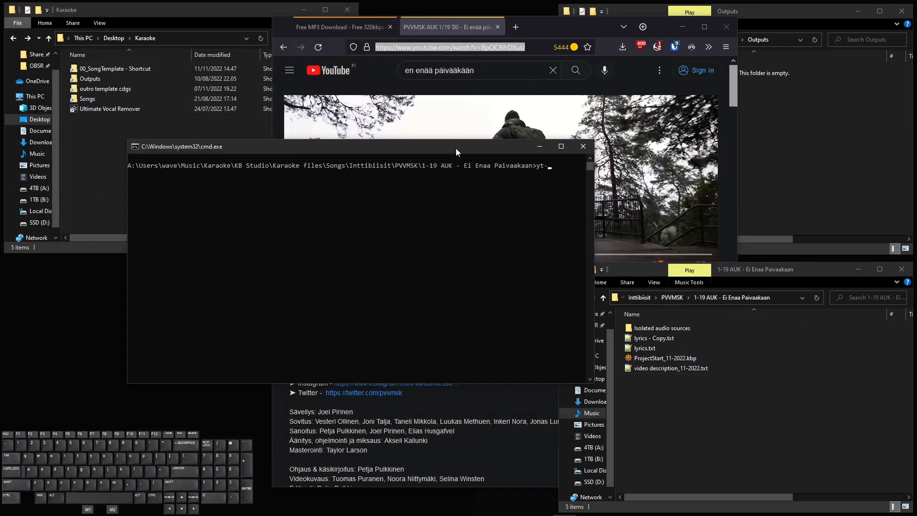
text(dlp -f m4a)
key(ctrl+v)
key(Return)
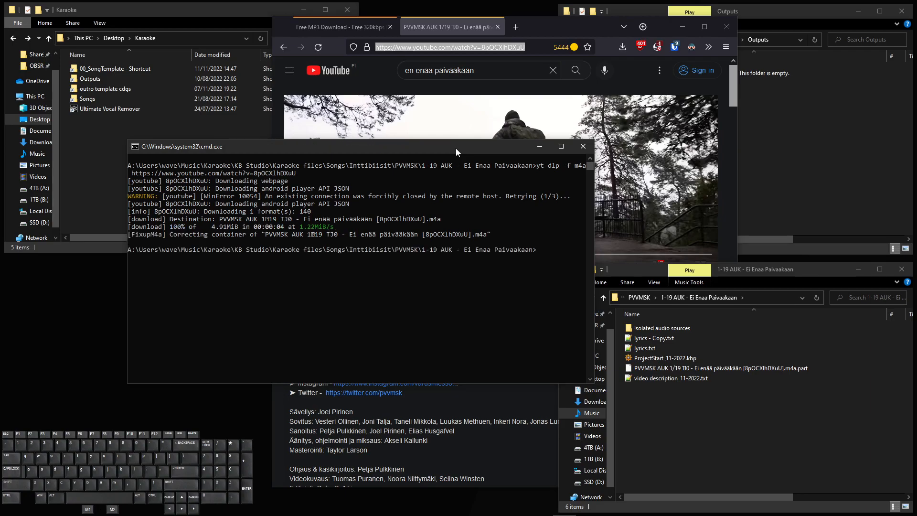
Remove the bracketed video ID from the downloaded m4a file's name, keeping the file extension
click(721, 369)
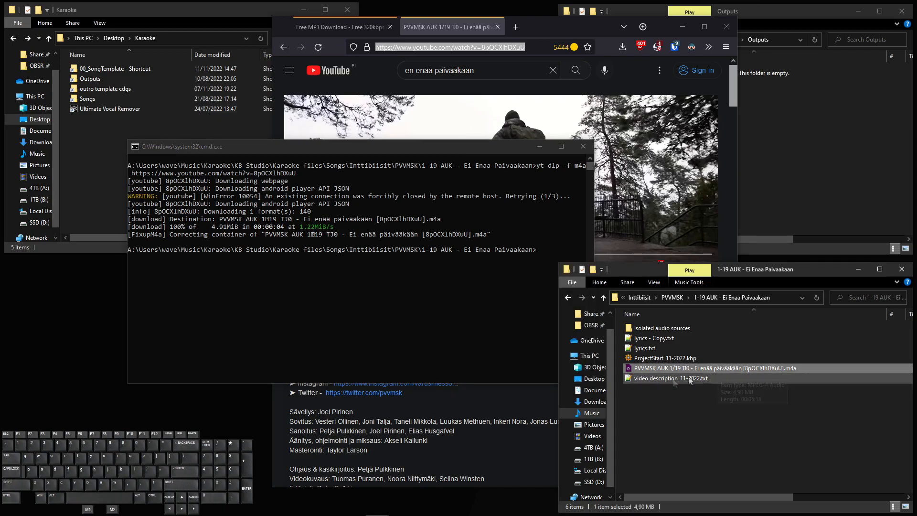
click(523, 395)
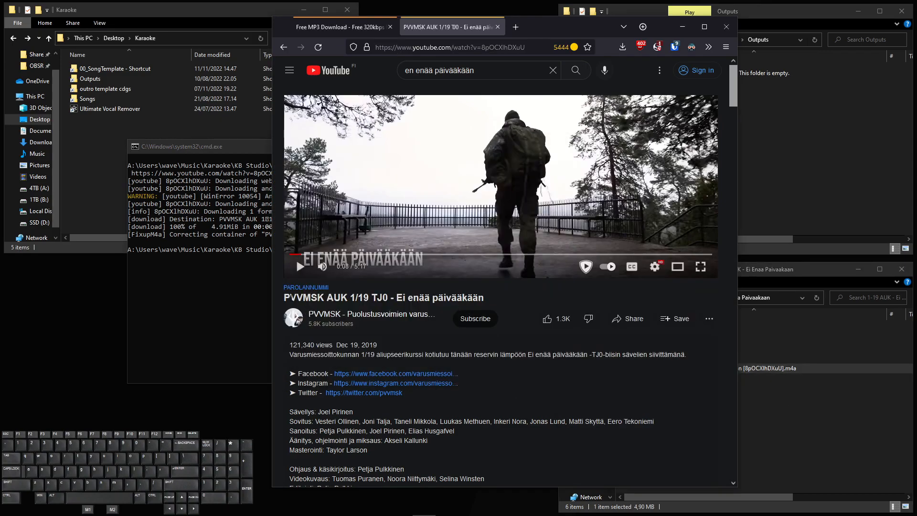
click(810, 409)
click(733, 370)
right_click(734, 370)
click(745, 345)
click(782, 368)
drag(781, 368, 742, 368)
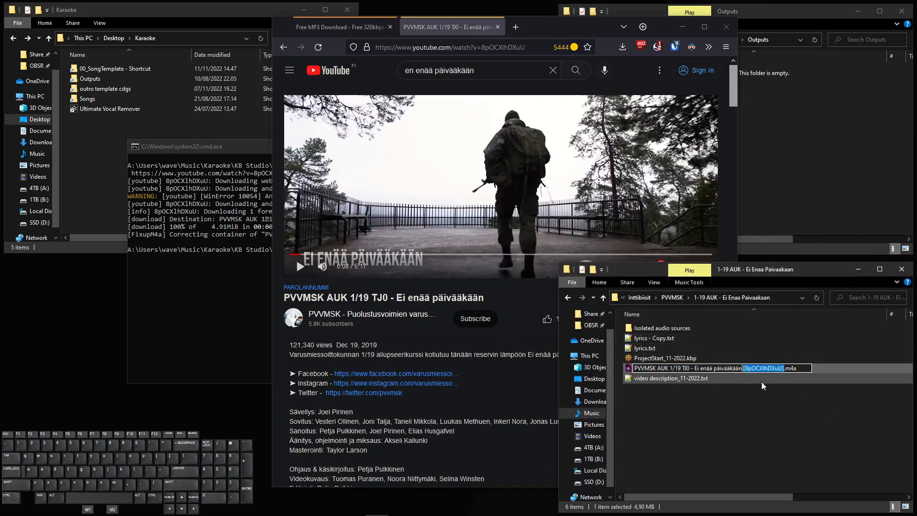
key(BackSpace)
Replace the slash in the m4a file's name with a hyphen, so that part reads "1-19", and save the name
click(673, 368)
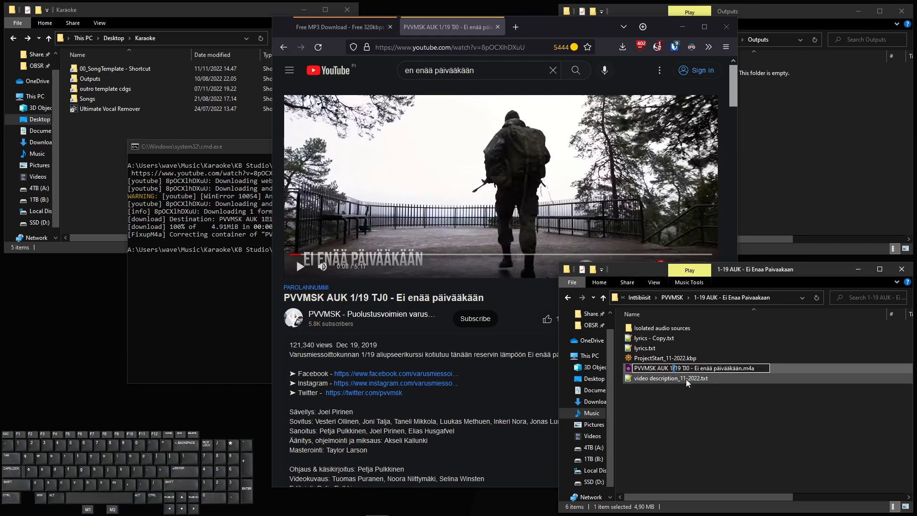
drag(672, 368, 676, 368)
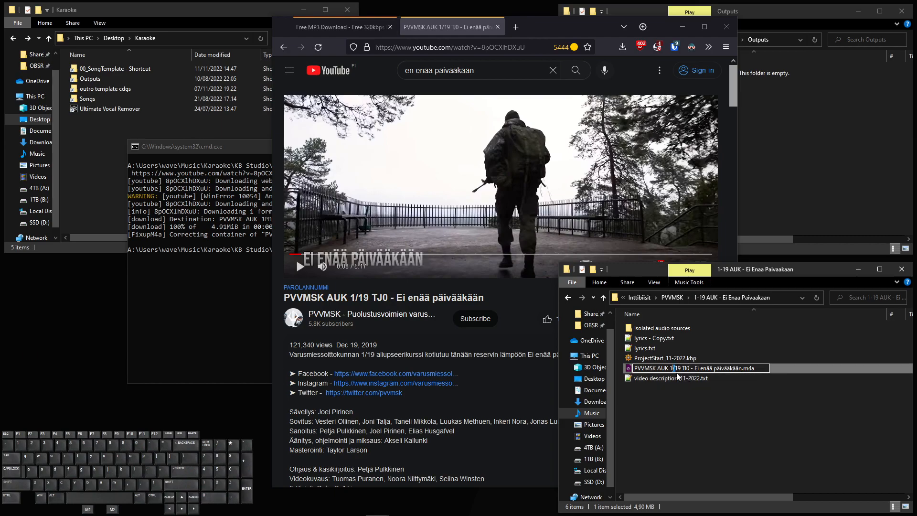
text(-)
click(695, 404)
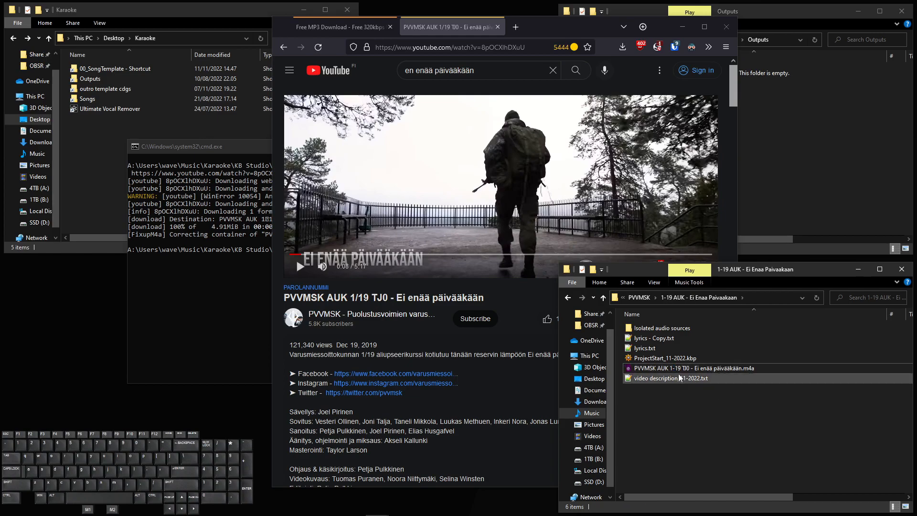
click(686, 394)
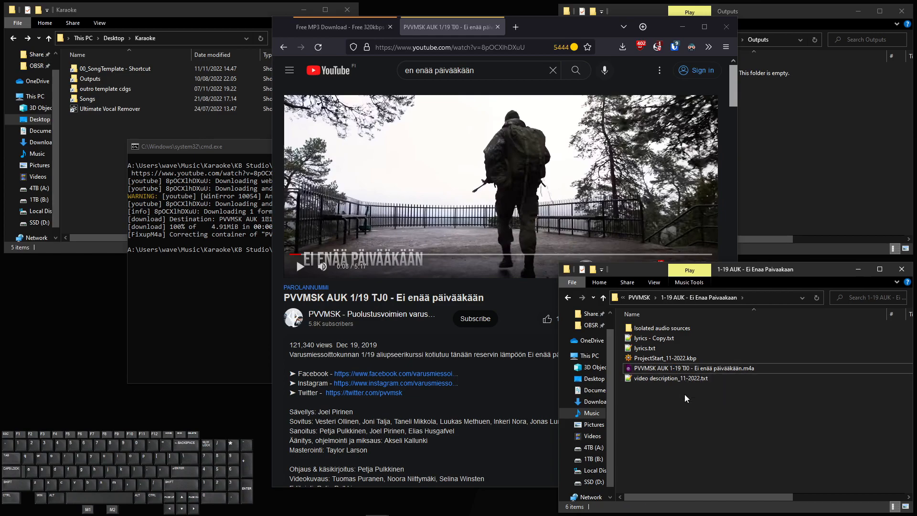
click(689, 394)
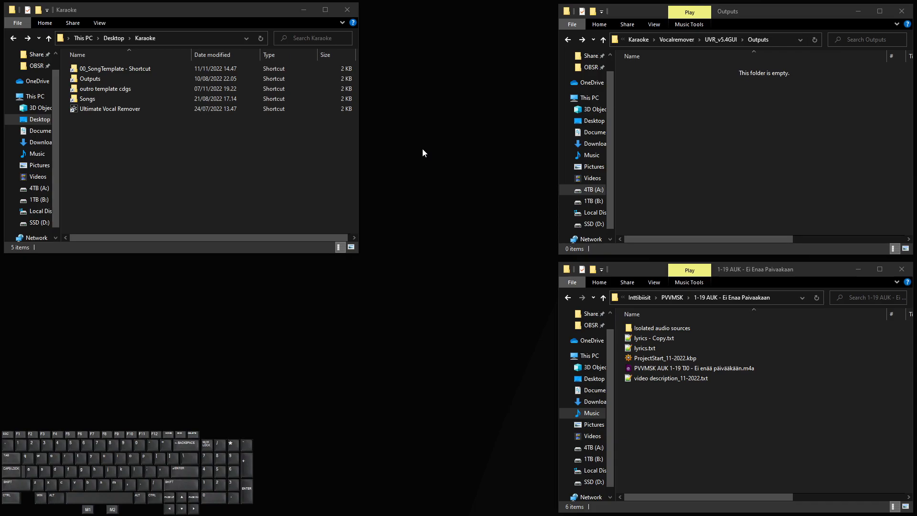
Launch Ultimate Vocal Remover and choose "PVVMSK AUK 1-19 TJ0 - Ei enää päivääkään.m4a" from the song folder as input
click(123, 111)
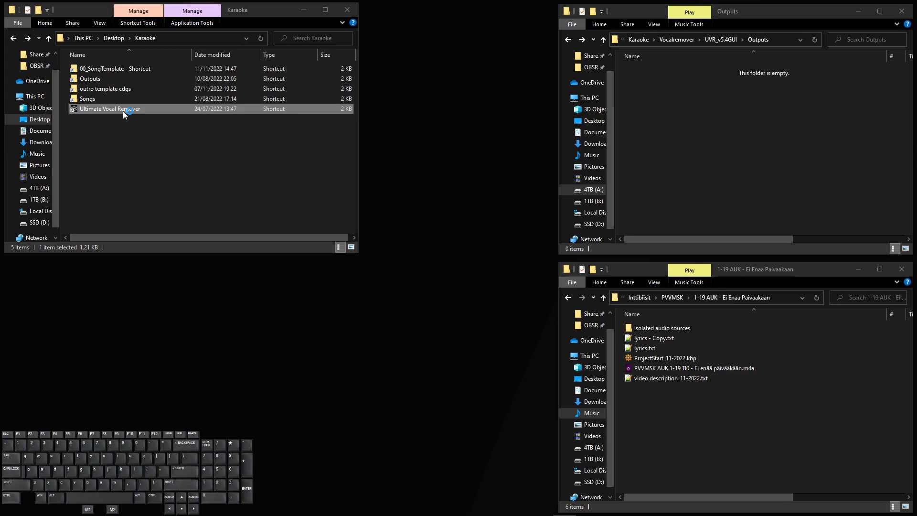
drag(412, 185, 391, 85)
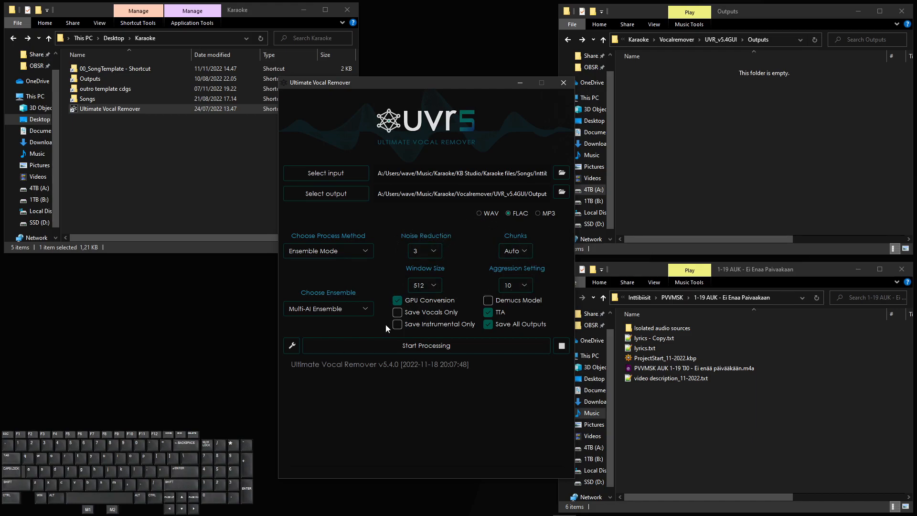
click(331, 175)
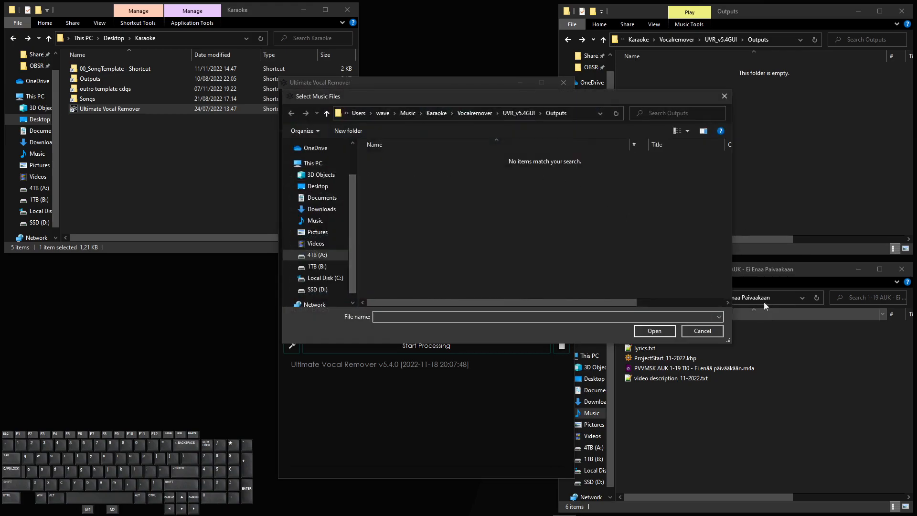
click(762, 300)
key(ctrl+c)
click(578, 113)
key(ctrl+v)
key(Return)
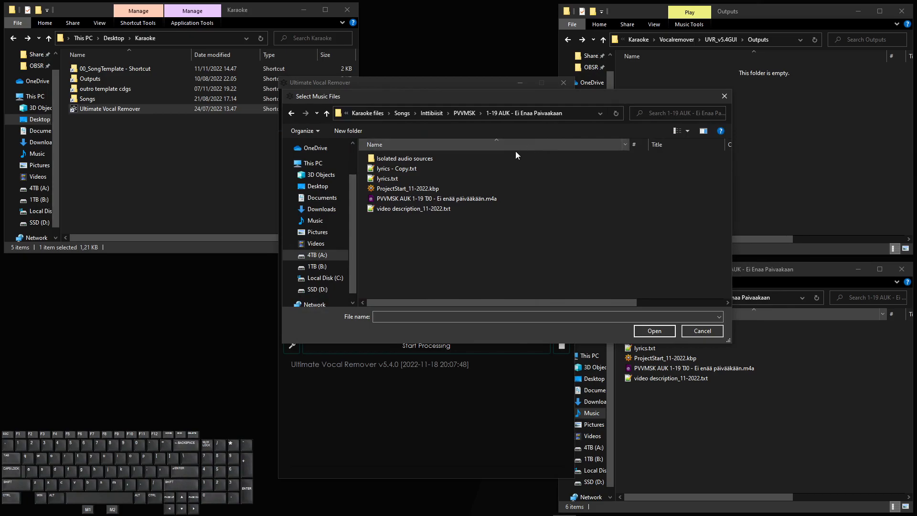
click(477, 198)
click(654, 330)
Set the output location to the Outputs folder inside Vocalremover\UVR_v5.4GUI
click(328, 192)
click(783, 39)
key(ctrl+c)
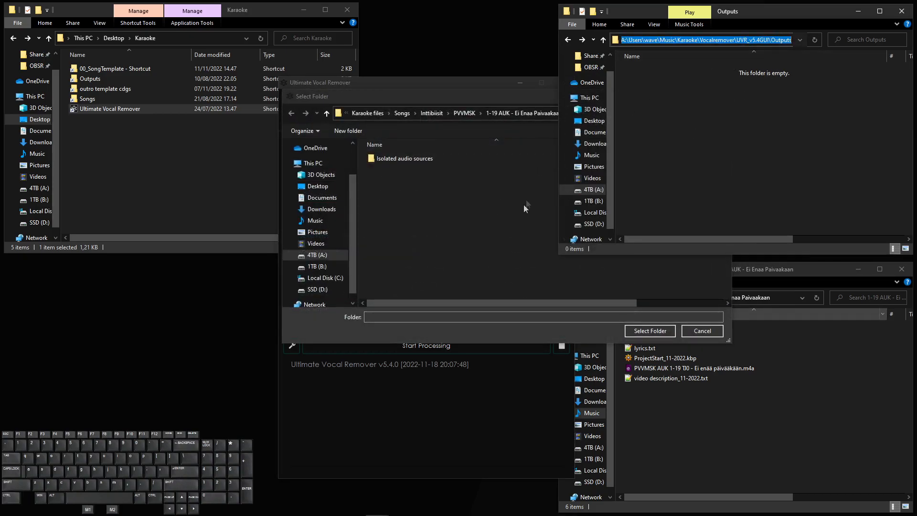
click(525, 199)
click(583, 112)
key(ctrl+v)
key(Return)
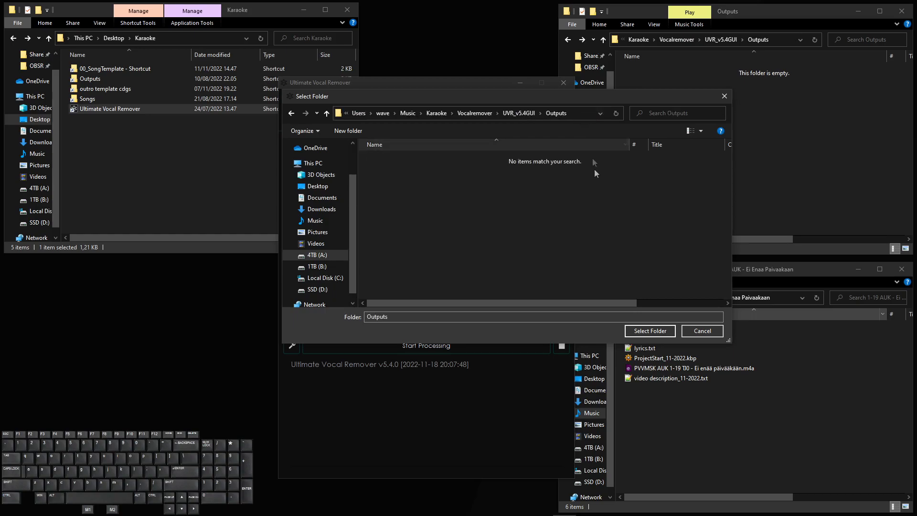
click(649, 330)
Set the output format to FLAC and the process method to Ensemble Mode
click(512, 214)
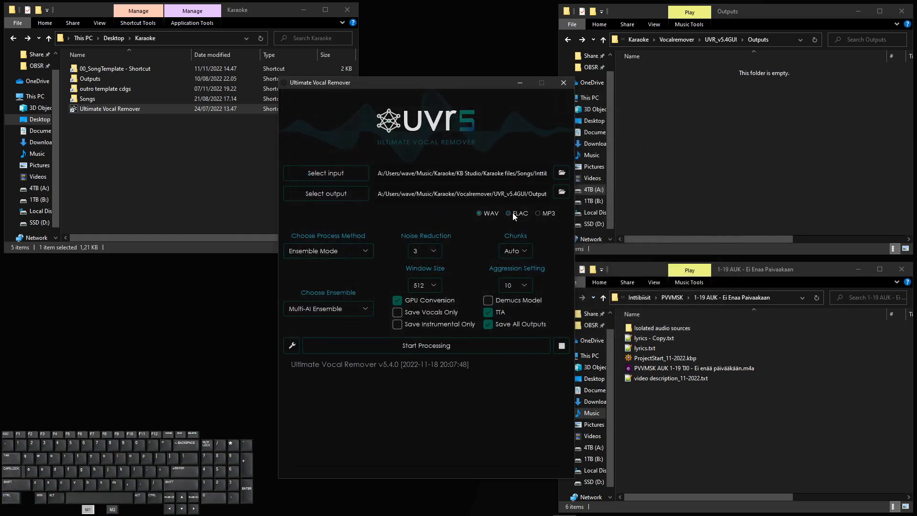
click(515, 214)
click(508, 213)
click(372, 213)
click(323, 255)
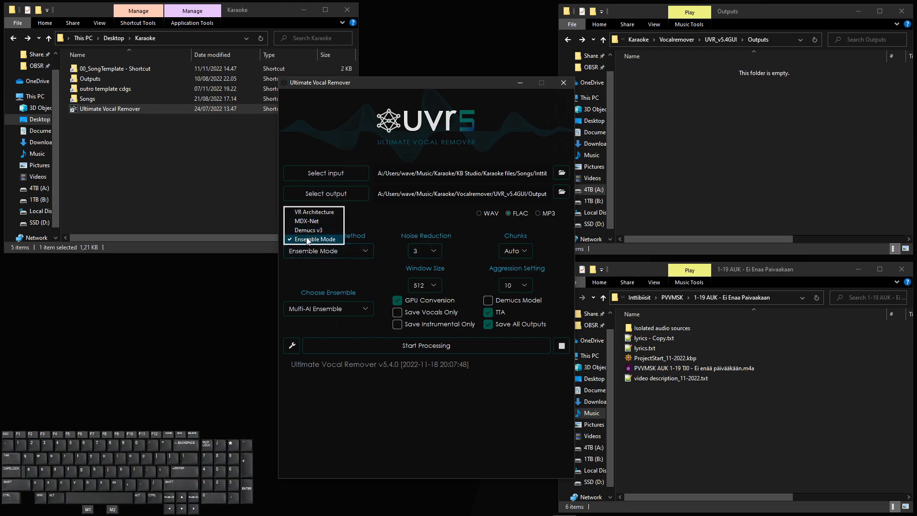
click(308, 239)
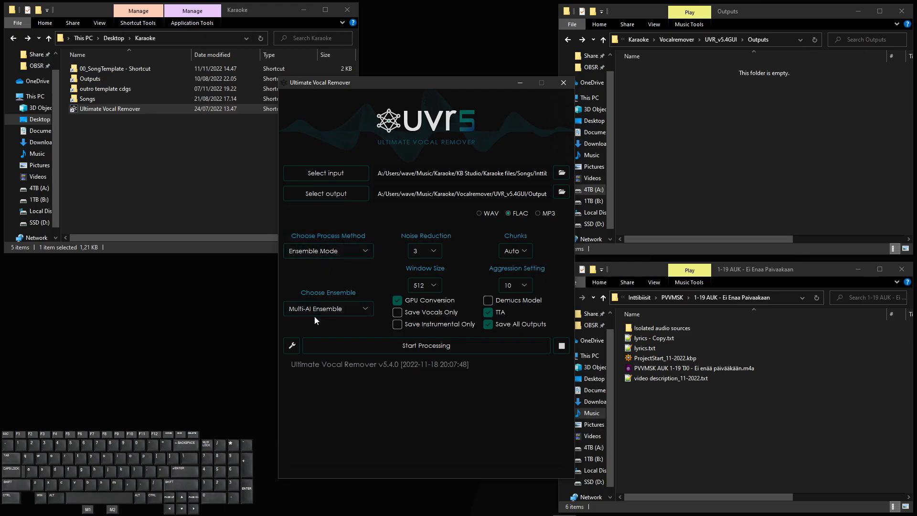
Try the VR Architecture process method with main model 1_HP-UVR.pth and then 6_HP-Karaoke-UVR.pth
click(331, 254)
click(314, 212)
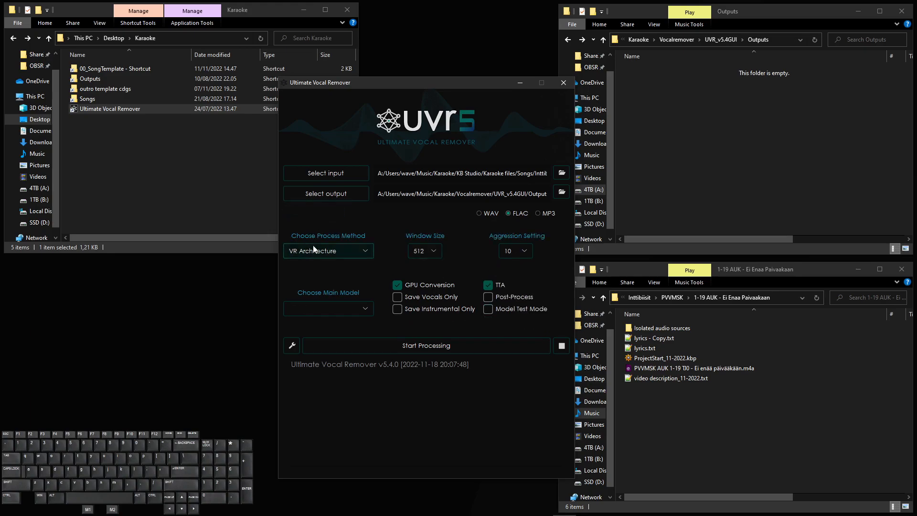
click(318, 306)
click(308, 181)
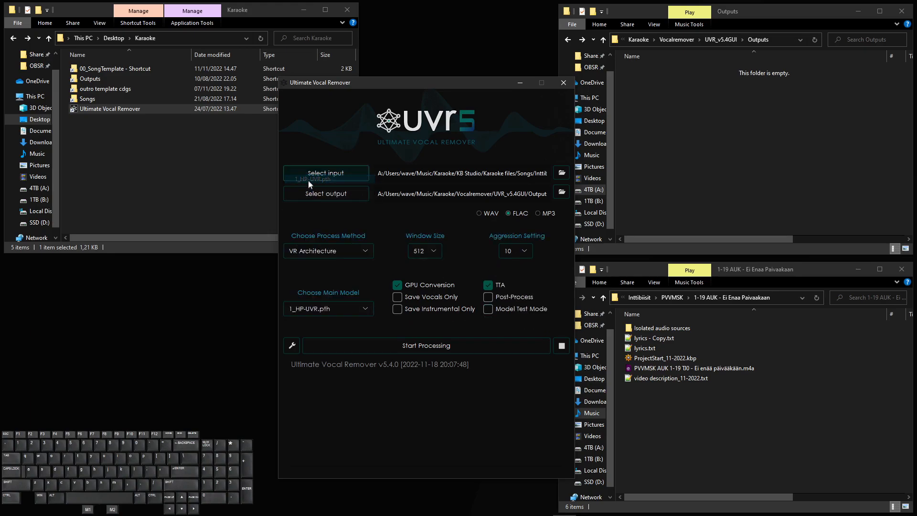
click(314, 310)
click(307, 200)
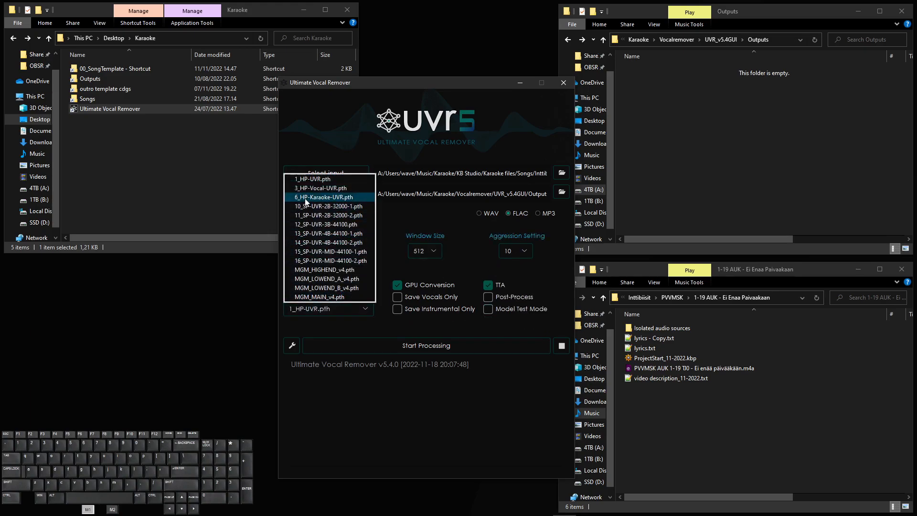
click(319, 309)
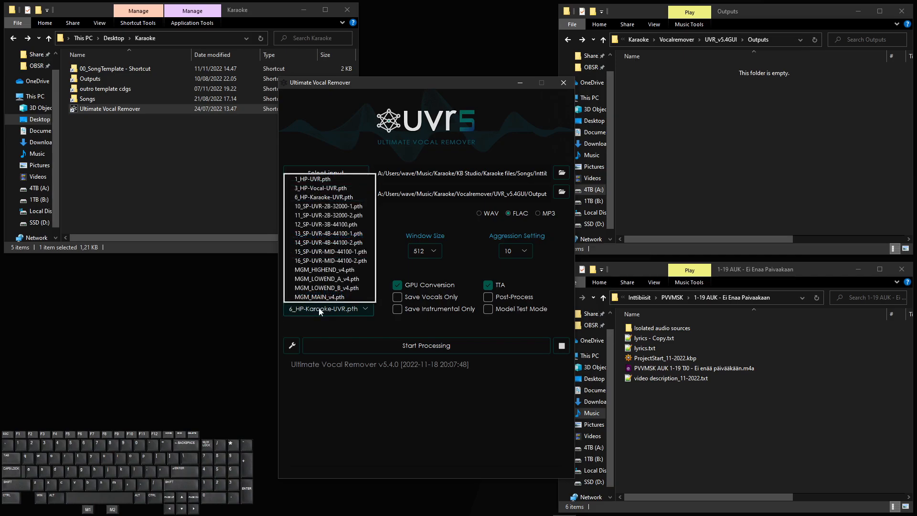
click(393, 218)
Switch the process method back to Ensemble Mode
click(332, 254)
click(319, 213)
click(319, 251)
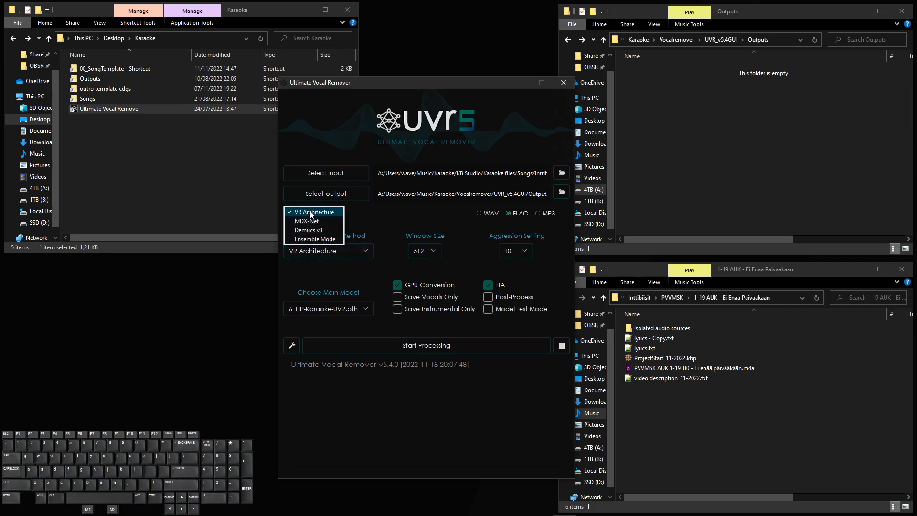
click(316, 241)
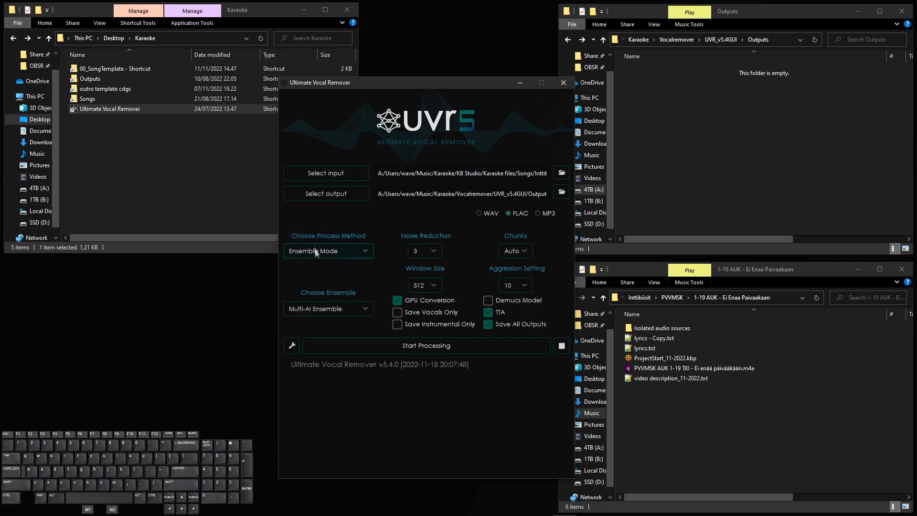
In the Multi-AI ensemble options, choose MDX-Net: UVR-MDX-NET Main as first model and 1_HP-UVR as VR Model 1, and close the customization window
click(329, 293)
drag(433, 100, 452, 90)
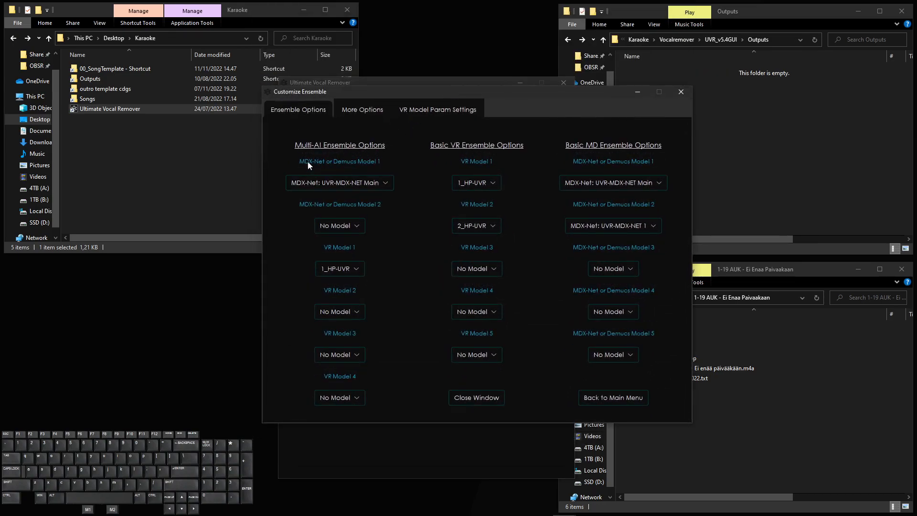
click(326, 184)
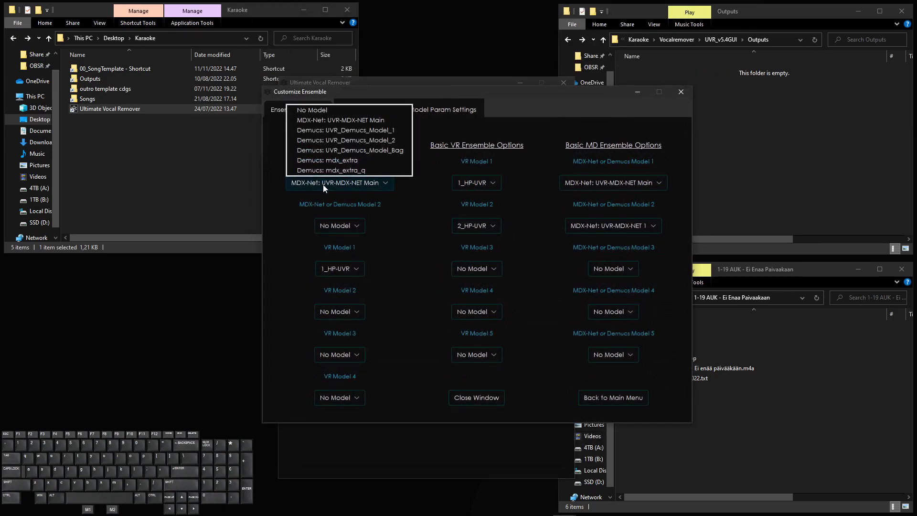
click(358, 121)
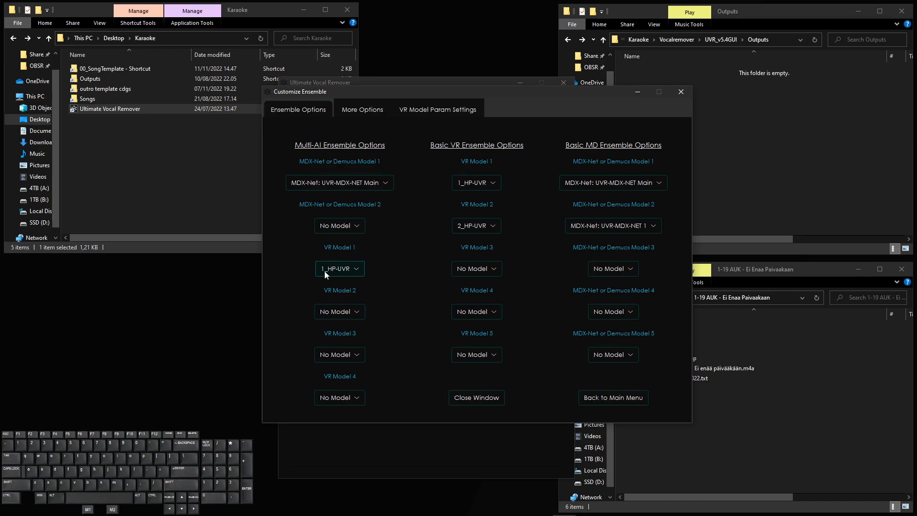
click(340, 269)
click(331, 127)
click(681, 91)
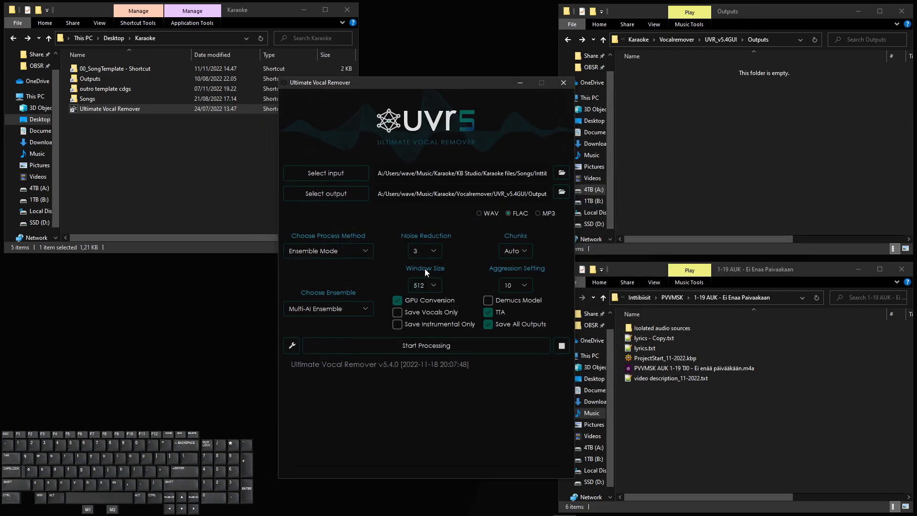
Try out different preset window sizes, finishing on 320
click(429, 284)
click(425, 256)
click(420, 285)
click(421, 265)
click(420, 285)
click(423, 256)
click(432, 286)
click(425, 273)
click(426, 285)
click(423, 256)
click(425, 268)
In the Advanced VR Options, set the window size manually to 272 and close the options window
drag(484, 171, 500, 120)
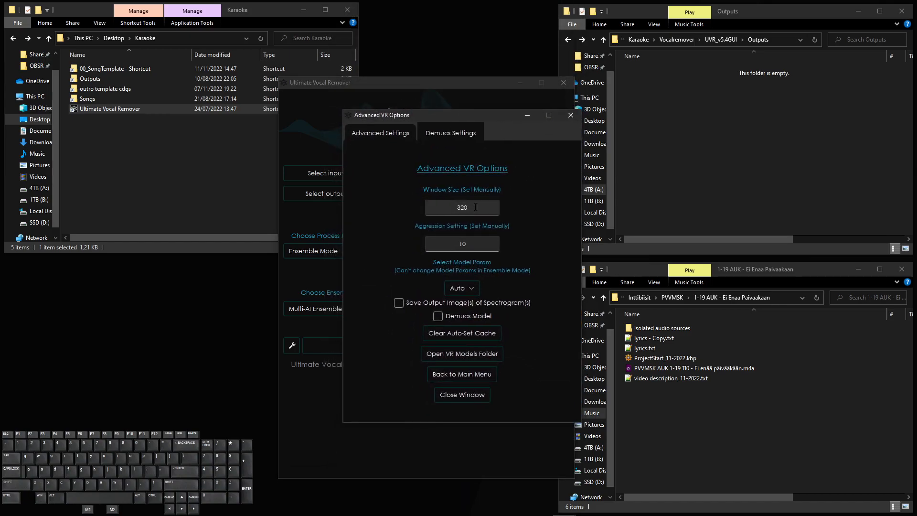
double_click(463, 208)
text(272)
click(546, 209)
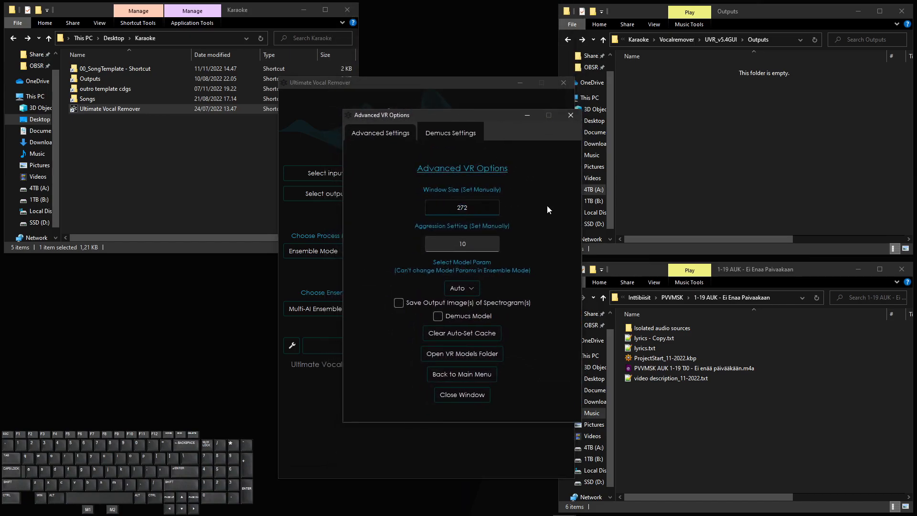
click(570, 115)
click(463, 283)
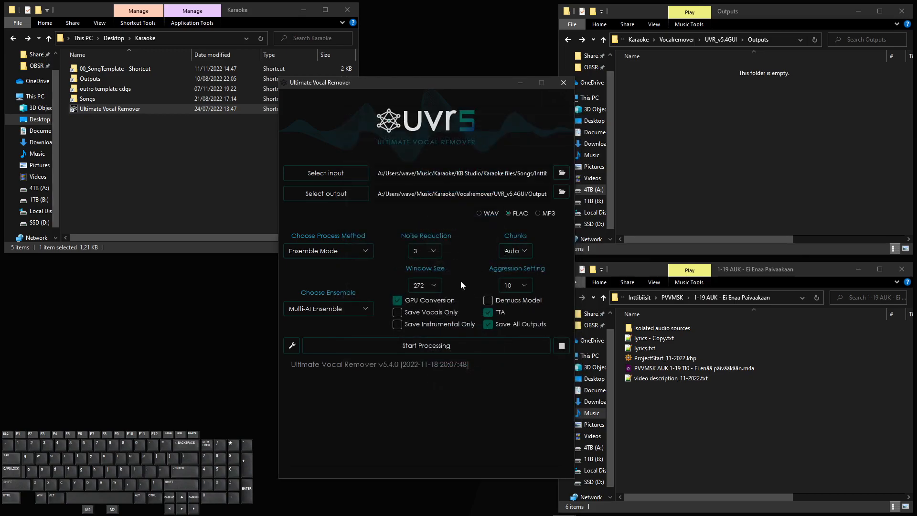
Try the Save Vocals Only and Save Instrumental Only options and leave both disabled, with GPU Conversion, TTA and Save All Outputs enabled
click(397, 300)
click(398, 313)
click(398, 313)
click(396, 324)
click(396, 325)
click(399, 312)
click(487, 314)
click(511, 324)
Reselect MDX-Net: UVR-MDX-NET Main and 1_HP-UVR as the Multi-AI ensemble models, close the customization window and start processing
click(323, 292)
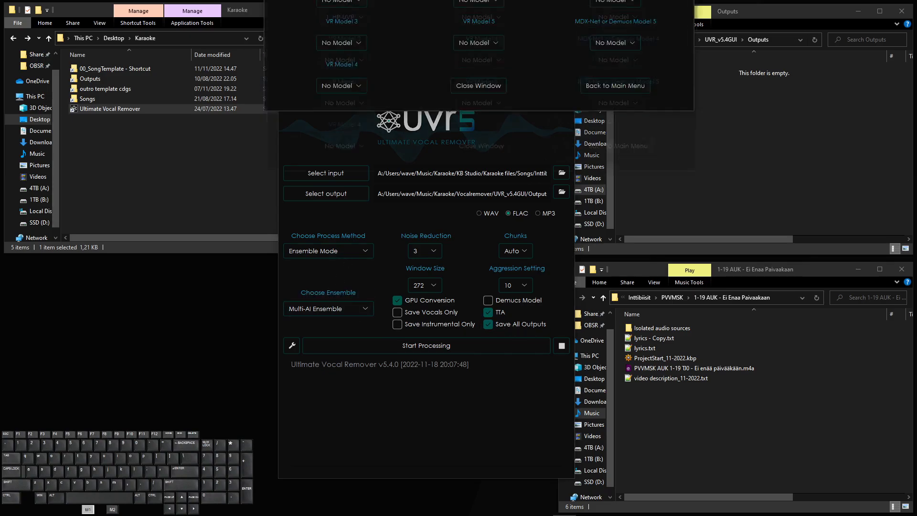
click(411, 201)
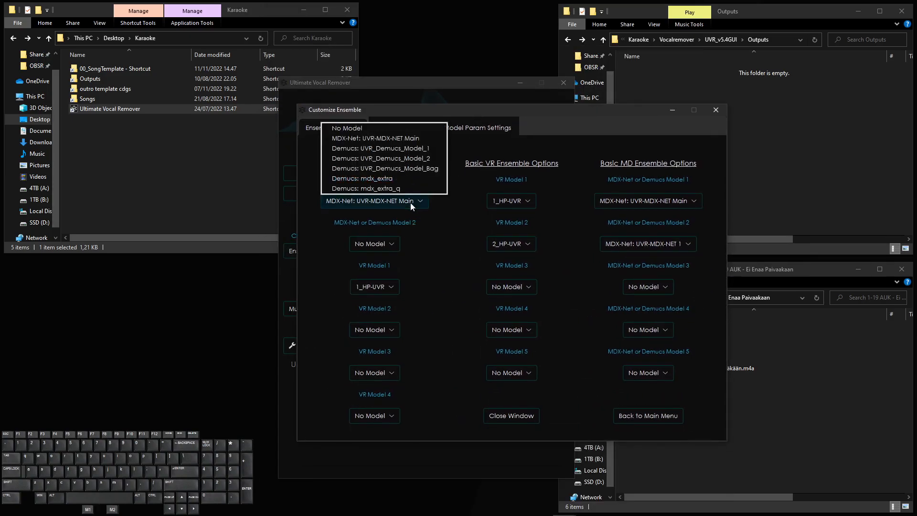
click(402, 138)
click(390, 287)
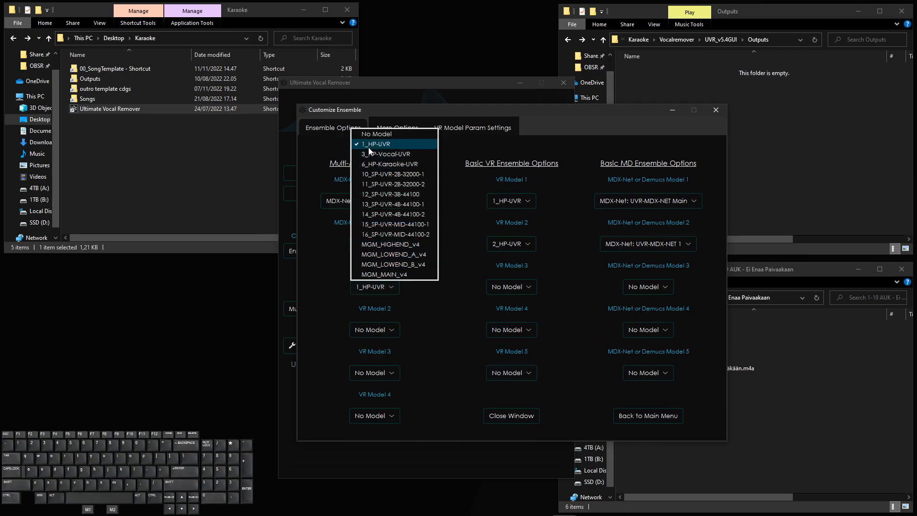
click(396, 144)
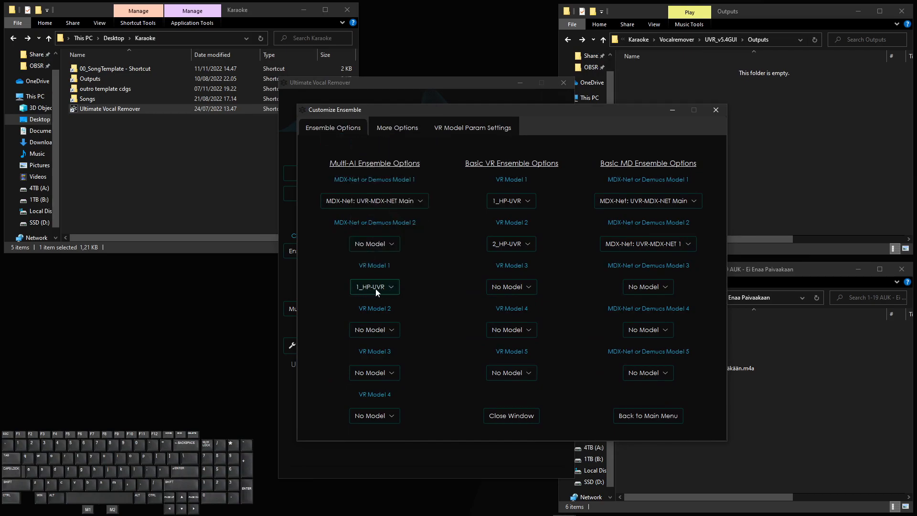
click(716, 110)
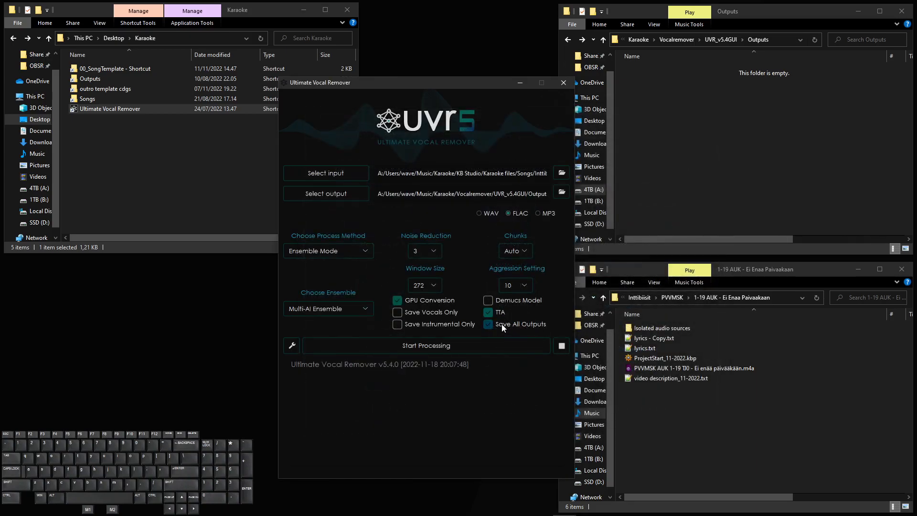
click(387, 348)
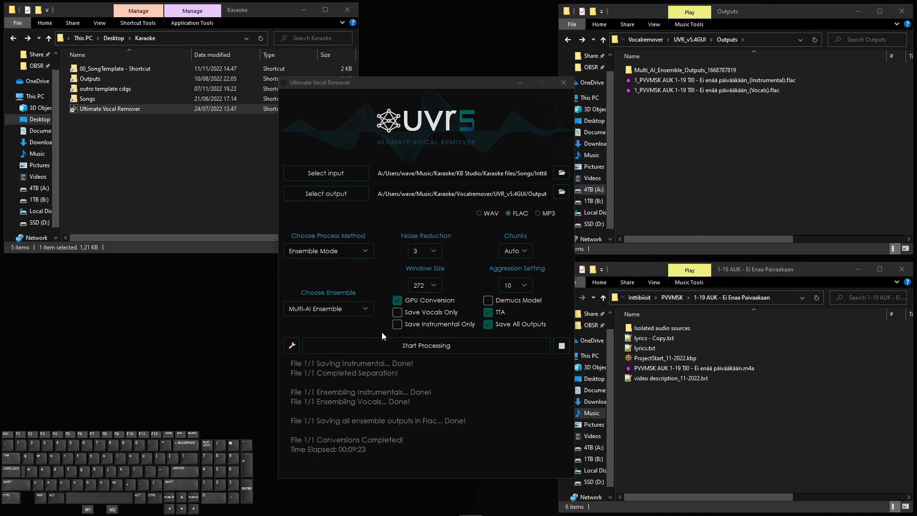
Copy the 1_HP-UVR instrumental FLAC from the Multi-AI ensemble outputs folder into the parent Outputs folder
click(692, 83)
click(691, 90)
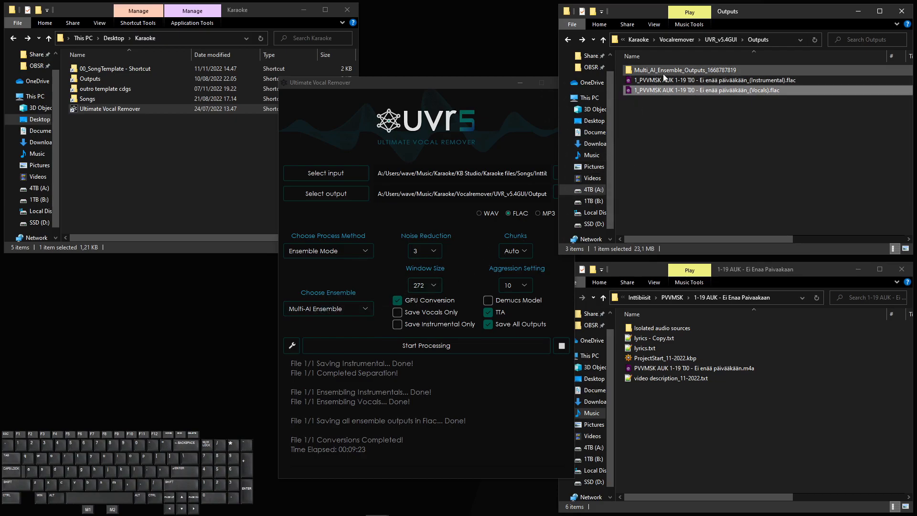
double_click(678, 70)
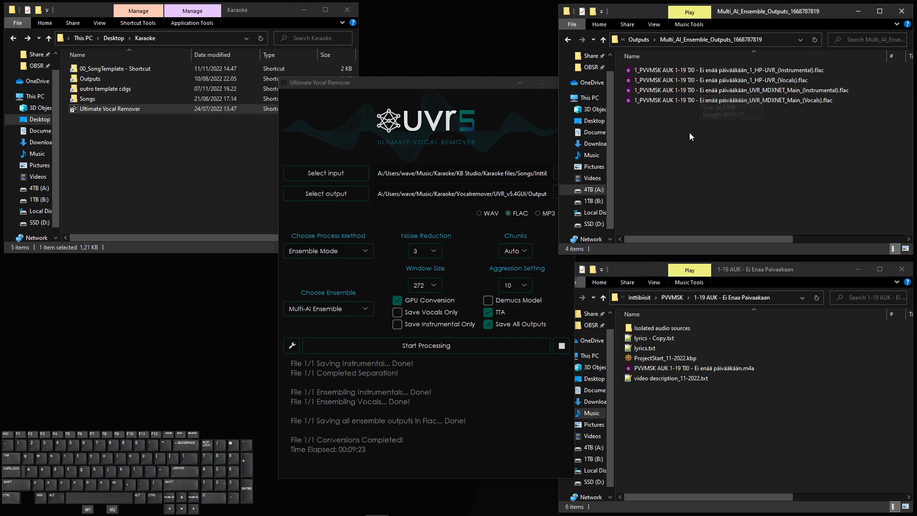
click(712, 74)
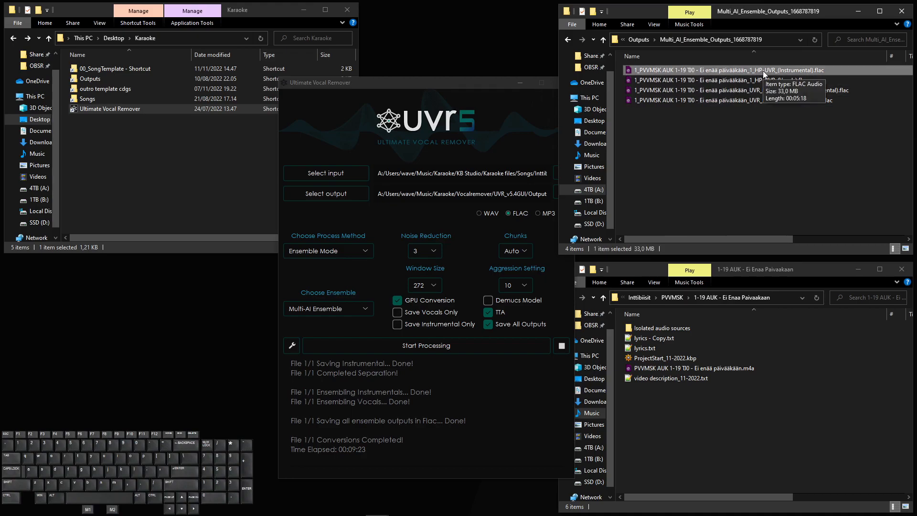
click(568, 40)
key(ctrl+v)
click(683, 159)
Delete the Multi-AI ensemble outputs subfolder from the Outputs folder
click(689, 70)
key(Delete)
click(700, 139)
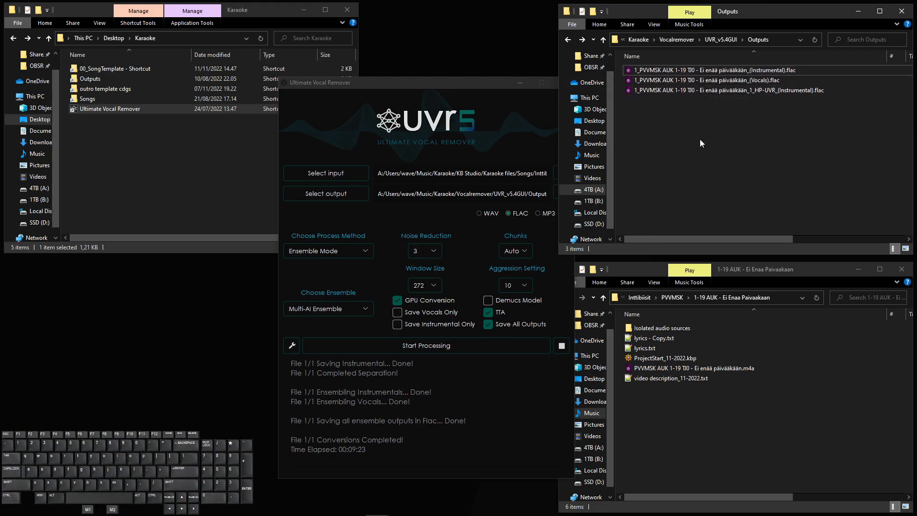
drag(700, 139, 704, 70)
click(720, 137)
Set the process method to VR Architecture with main model 3_HP-Vocal-UVR.pth, and enable Save Vocals Only and Model Test Mode
click(321, 252)
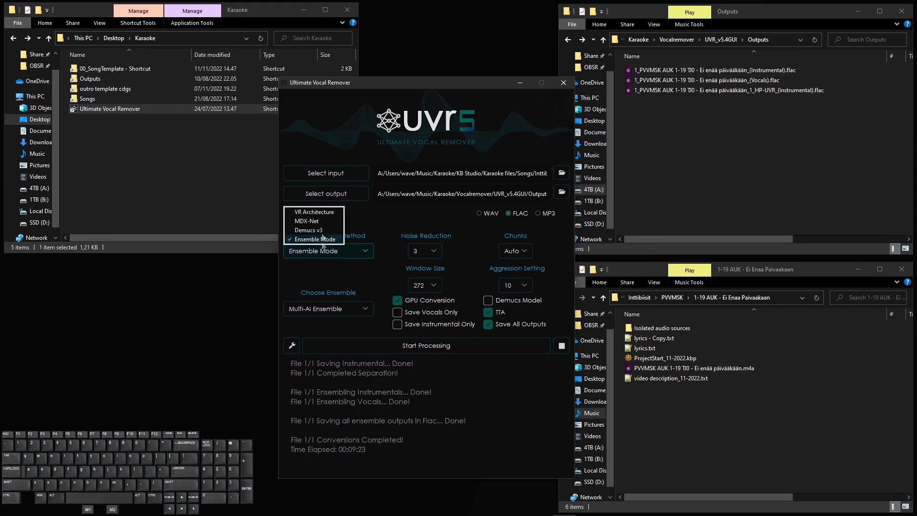
click(314, 211)
click(325, 308)
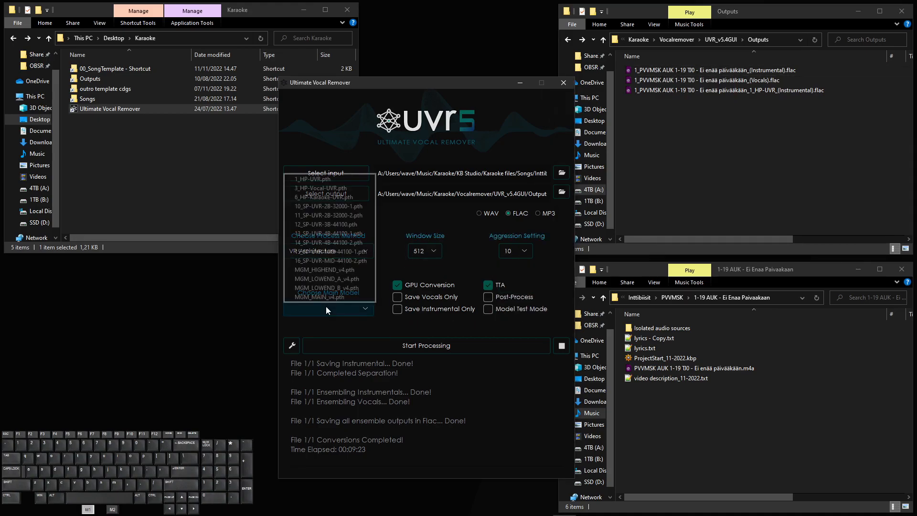
click(311, 188)
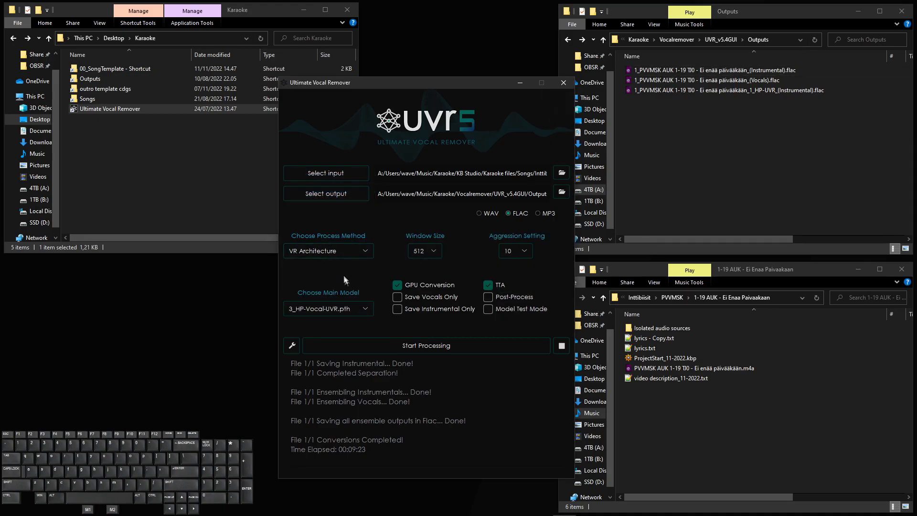
click(397, 297)
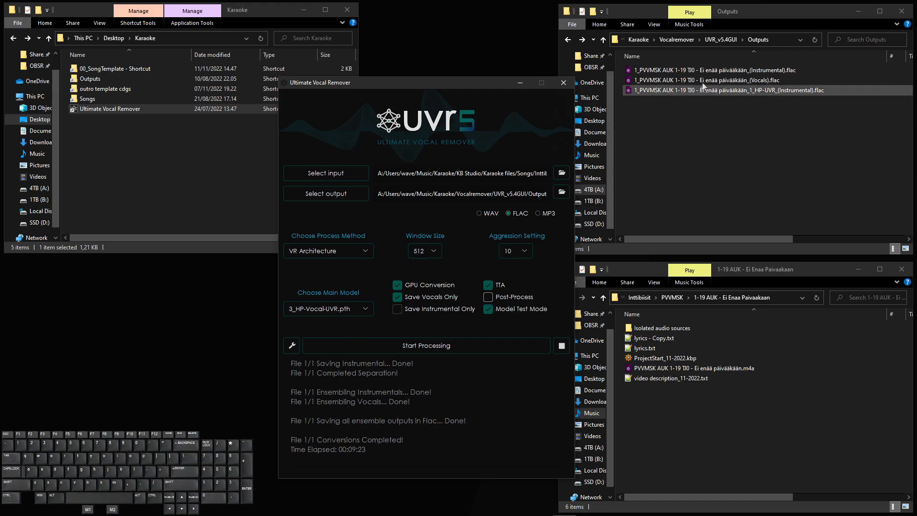
click(738, 80)
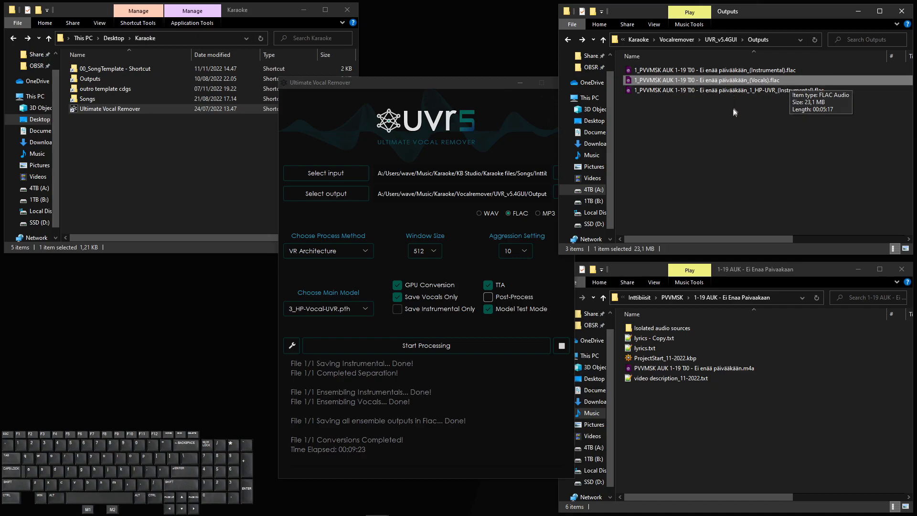
click(709, 128)
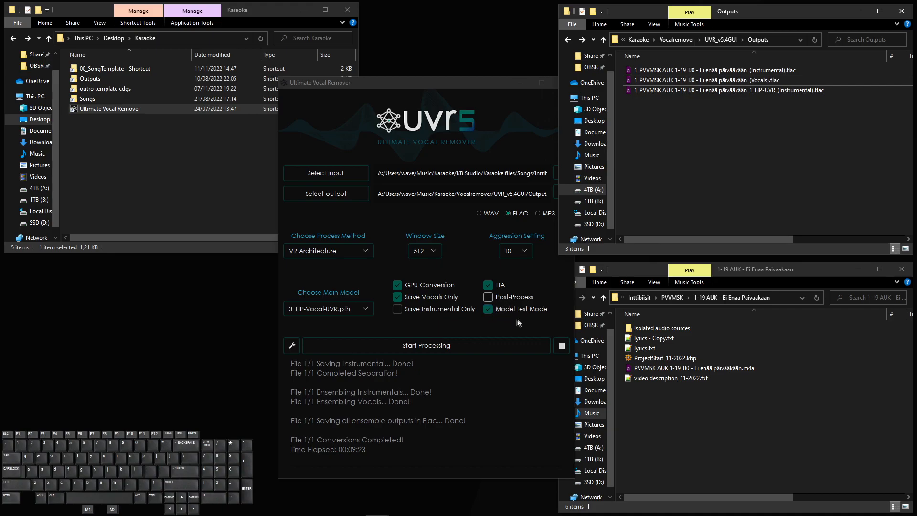
click(701, 80)
click(730, 171)
Set the VR Architecture window size manually to 272 and start processing with the 3_HP-Vocal-UVR.pth model
click(471, 245)
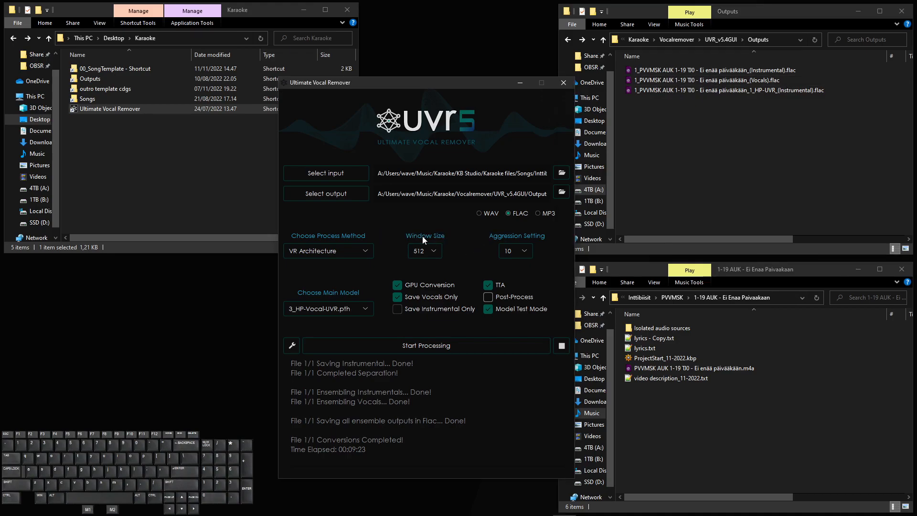
drag(475, 0, 483, 117)
double_click(473, 211)
text(272)
click(581, 120)
click(385, 348)
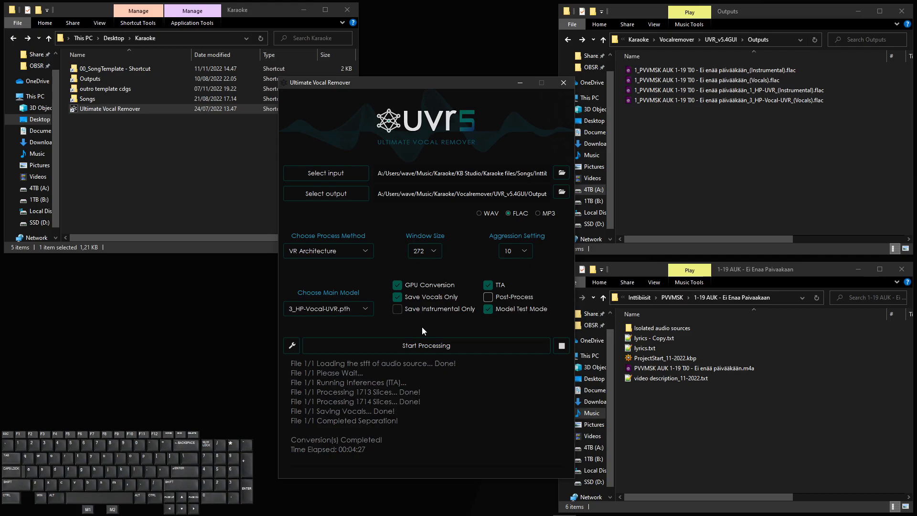
Change the main model to 6_HP-Karaoke-UVR.pth
click(355, 309)
click(320, 199)
click(345, 311)
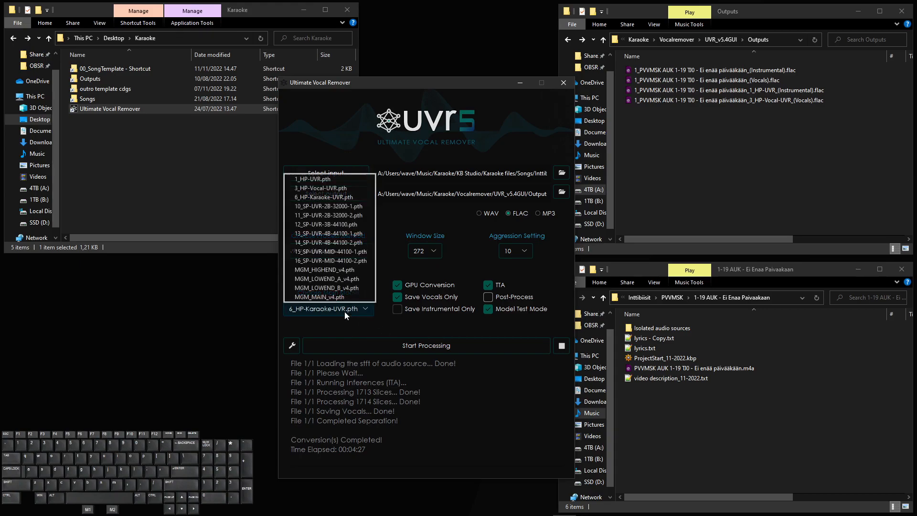
click(310, 201)
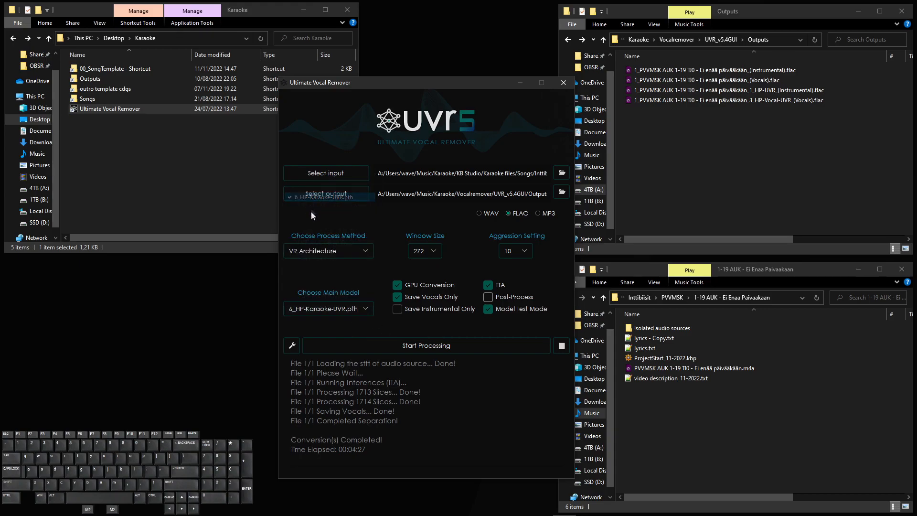
Examine the VR Arch models offered in the Application Download Center and close the settings window
click(292, 346)
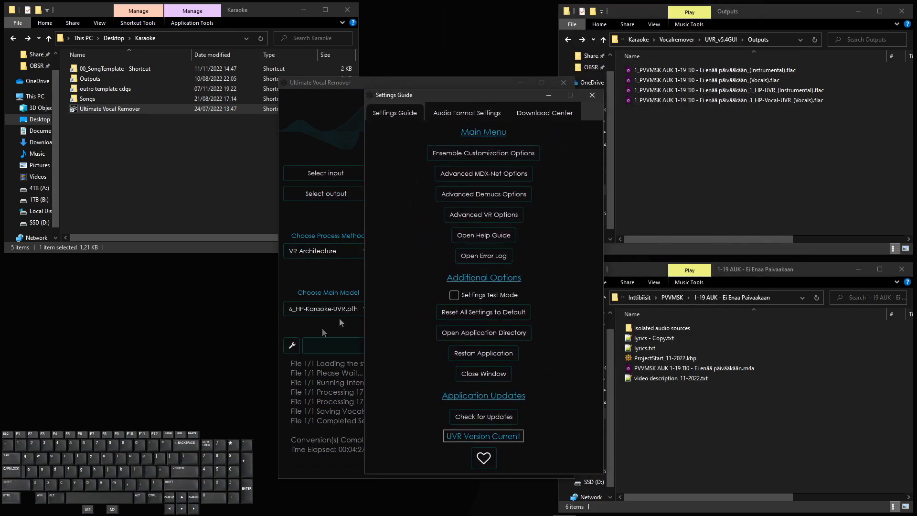
click(542, 116)
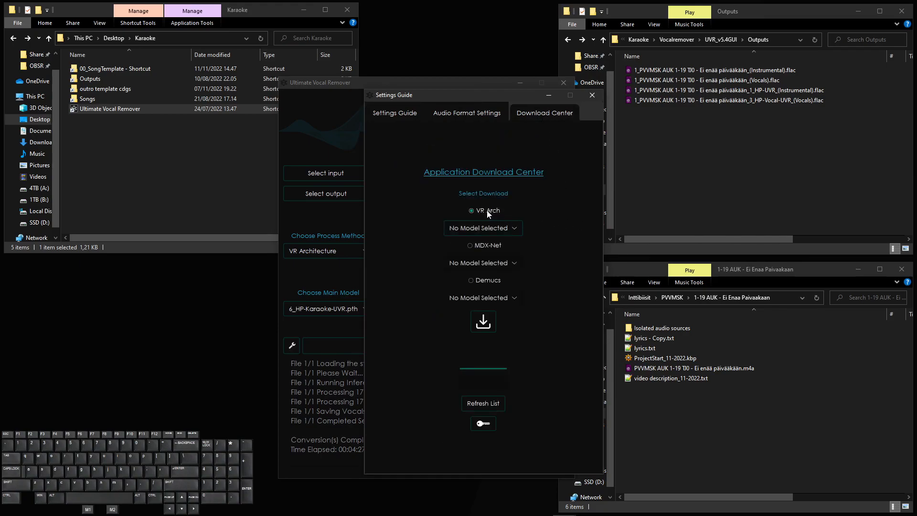
click(510, 230)
click(592, 95)
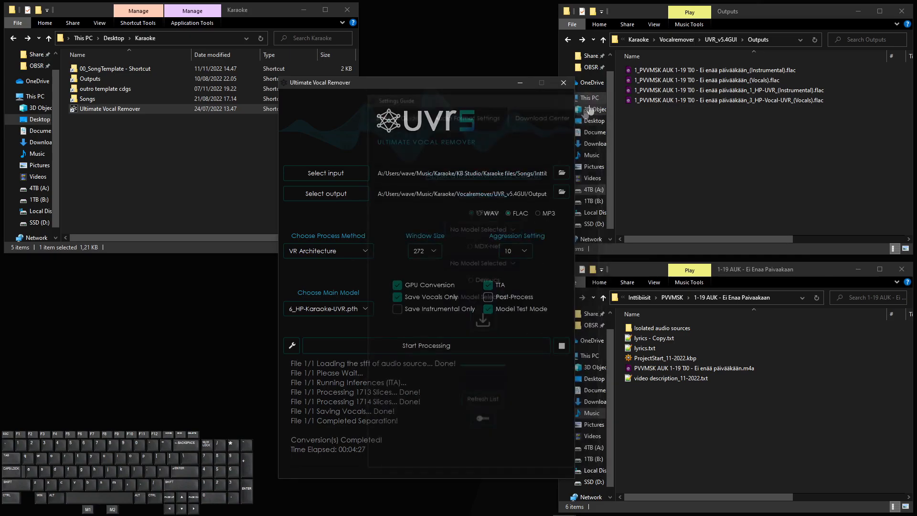
With 6_HP-Karaoke-UVR.pth as the main model, enable Save Instrumental Only instead of Save Vocals Only and start processing
click(334, 309)
click(316, 196)
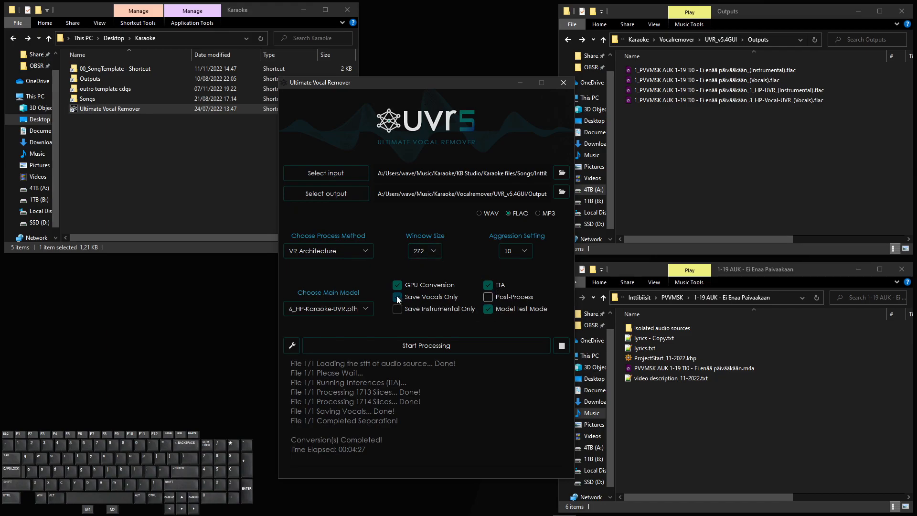
click(394, 309)
click(417, 347)
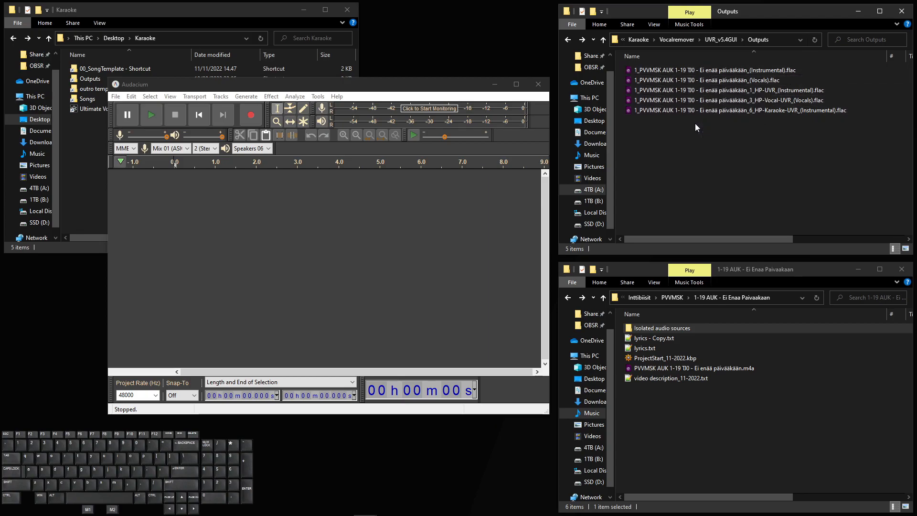
Move all the separated FLAC files from the Outputs folder into the song's Isolated audio sources folder
drag(694, 123, 692, 63)
key(ctrl+x)
double_click(669, 329)
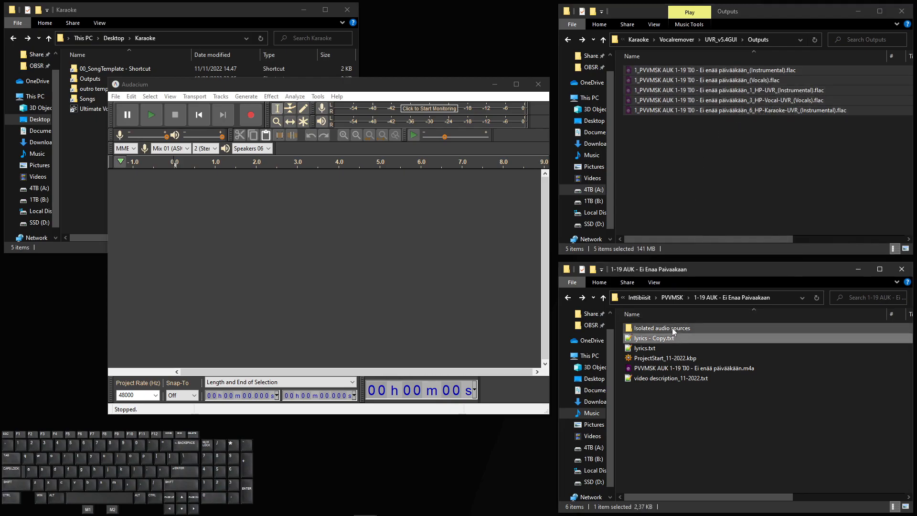
key(ctrl+v)
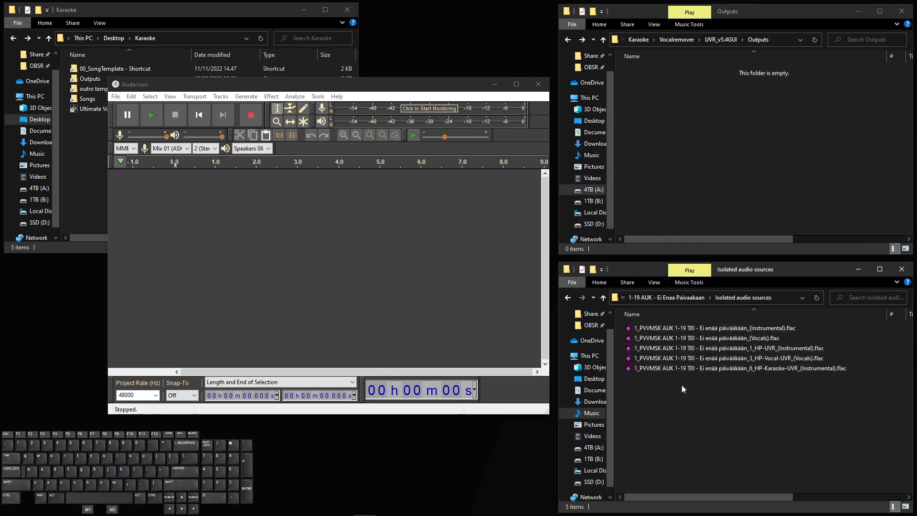
Import the 1_HP-UVR and 6_HP-Karaoke-UVR instrumental FLAC files into Audacium as two tracks
click(691, 368)
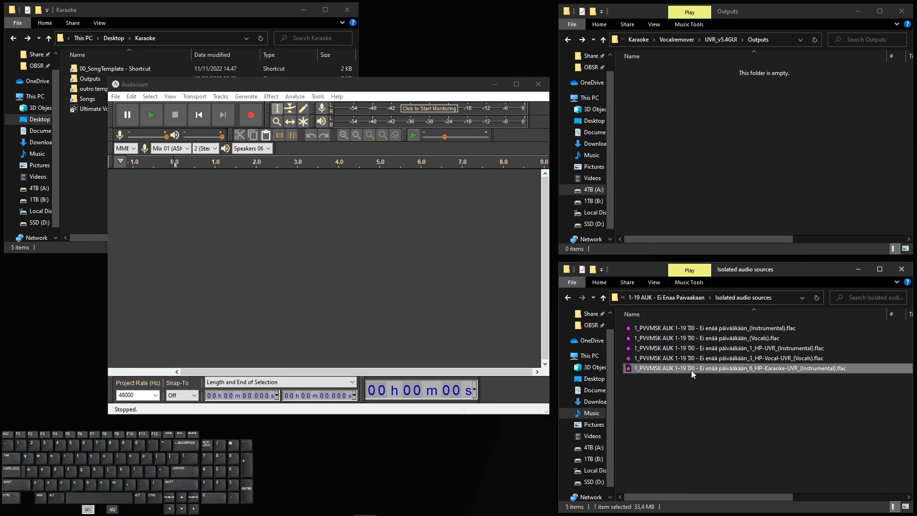
ctrl+click(753, 350)
drag(752, 350, 370, 253)
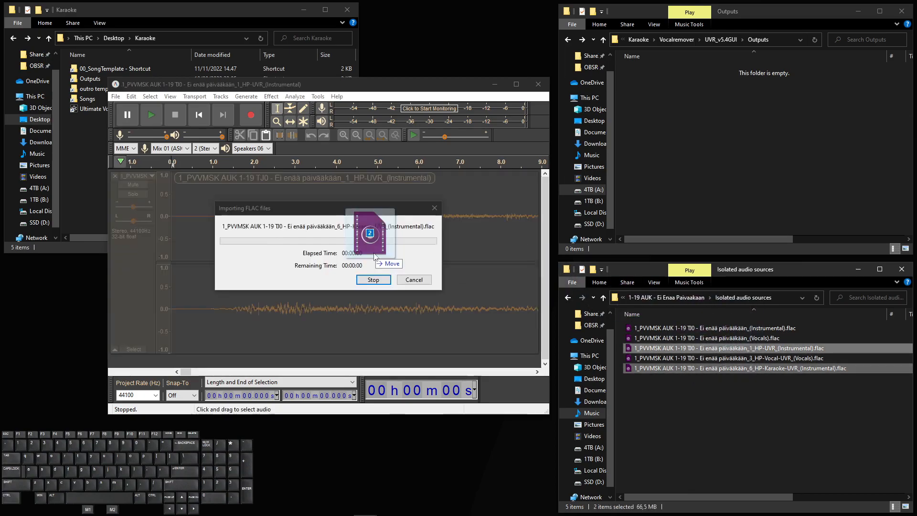
Invert the whole 1_HP-UVR instrumental track
click(145, 241)
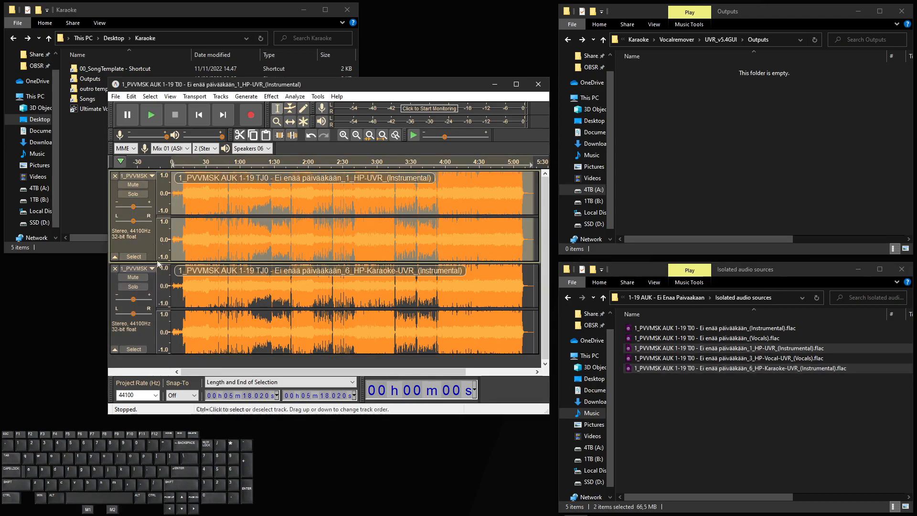
key(i)
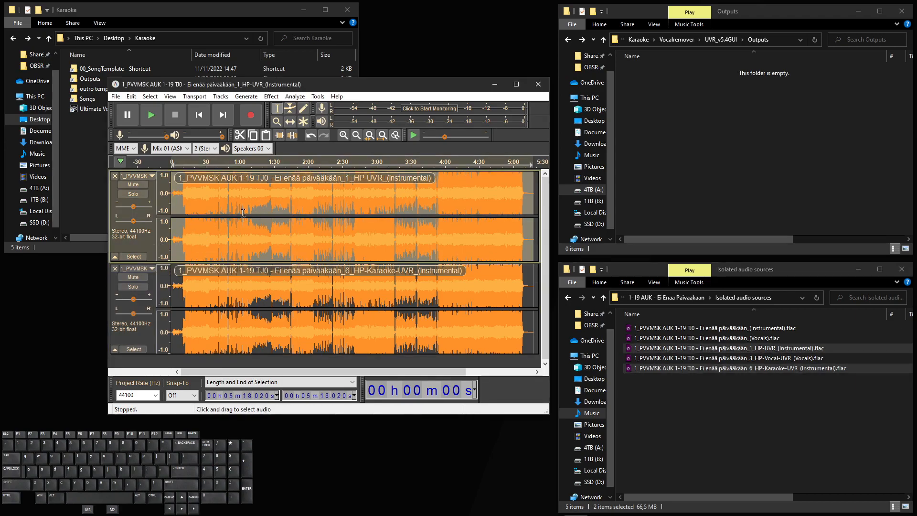
click(127, 96)
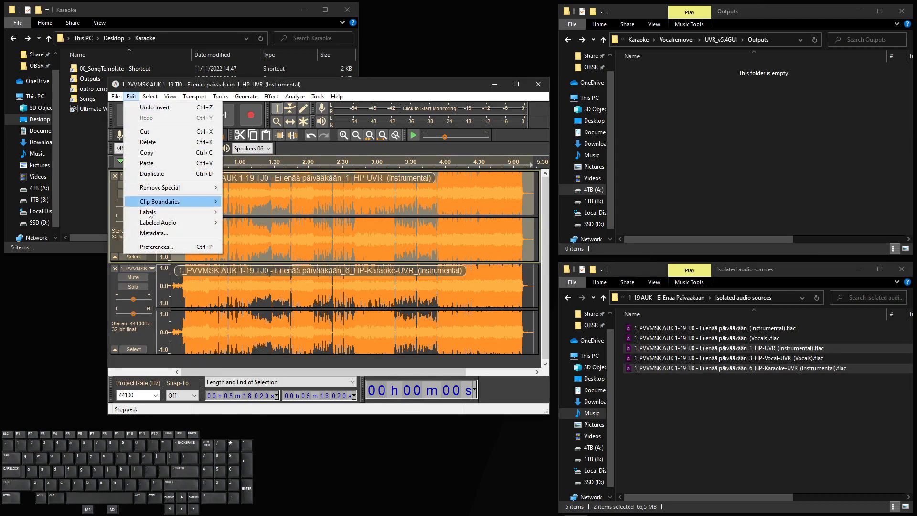
Look up the keyboard shortcut assigned to the Invert effect in the preferences, leaving it without changes
click(157, 246)
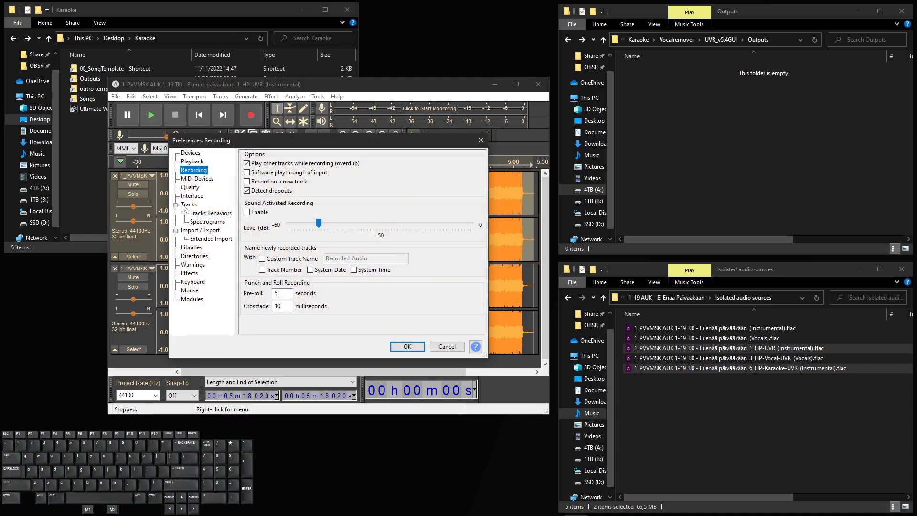
click(193, 282)
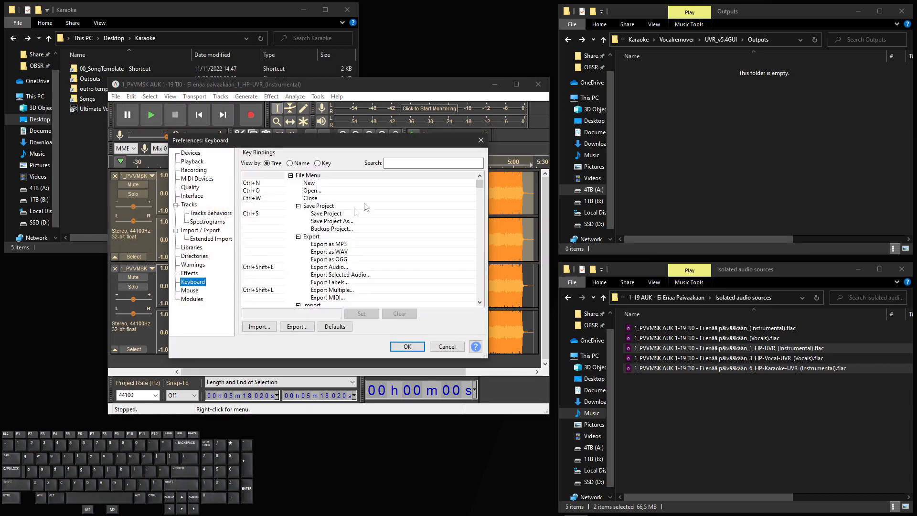
click(412, 164)
text(invert)
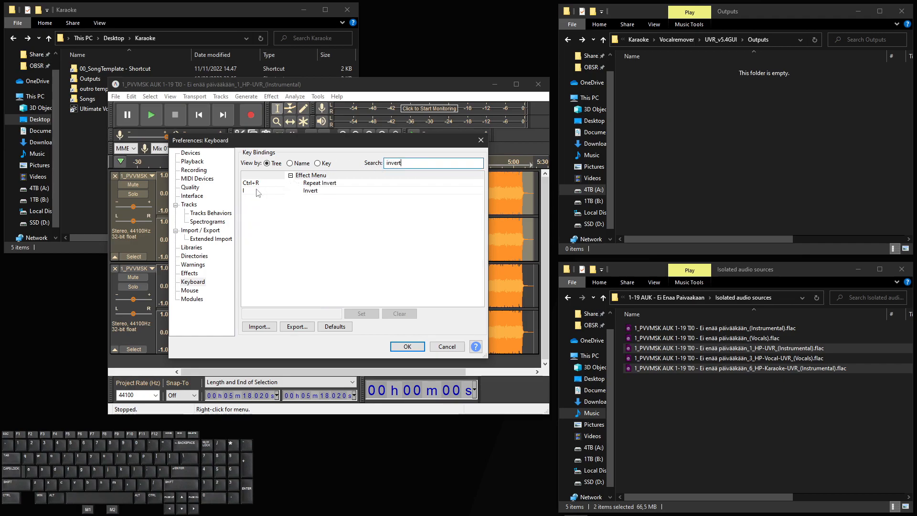
click(258, 192)
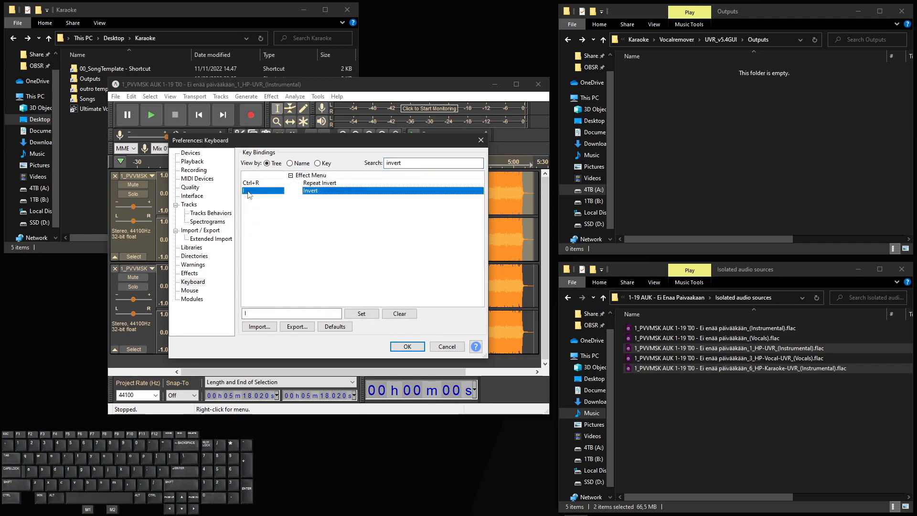
click(254, 313)
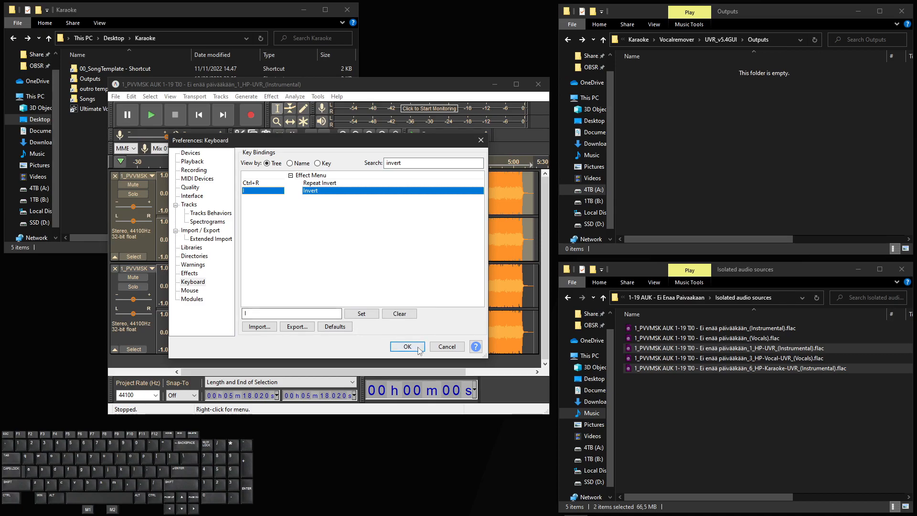
click(450, 349)
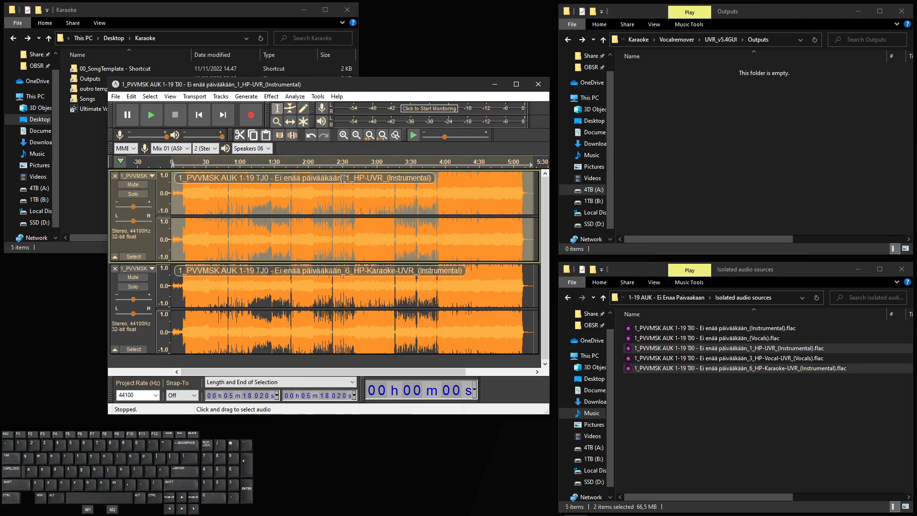
Mix and render both instrumental tracks into a single track and listen to the result from about 2:33
click(150, 334)
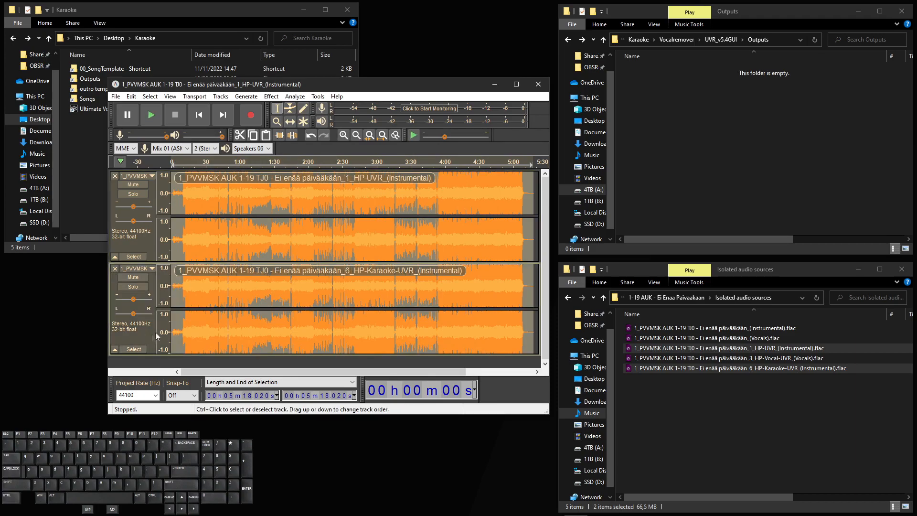
key(ctrl+shift+m)
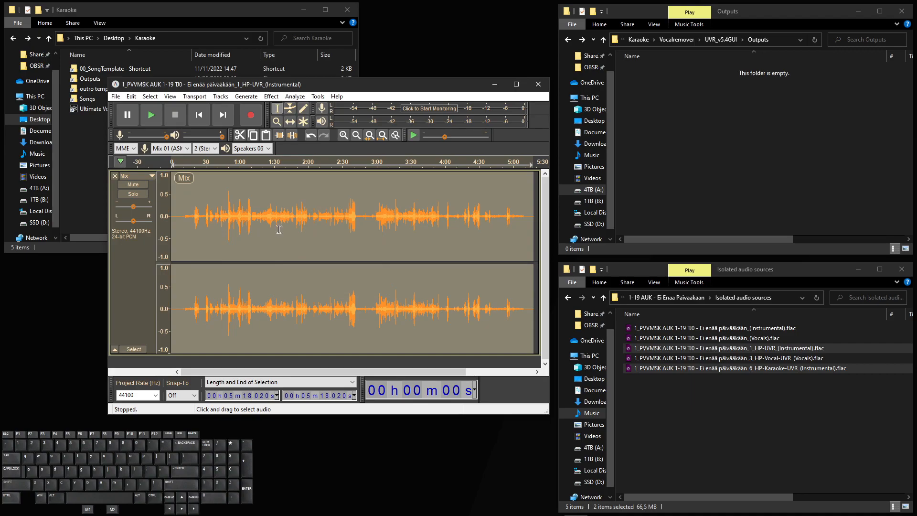
click(229, 216)
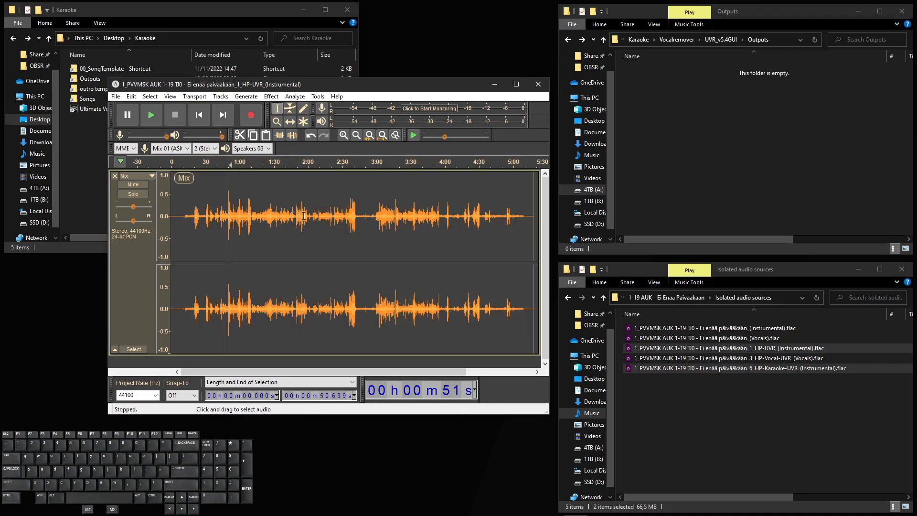
click(345, 216)
click(345, 216)
key(space)
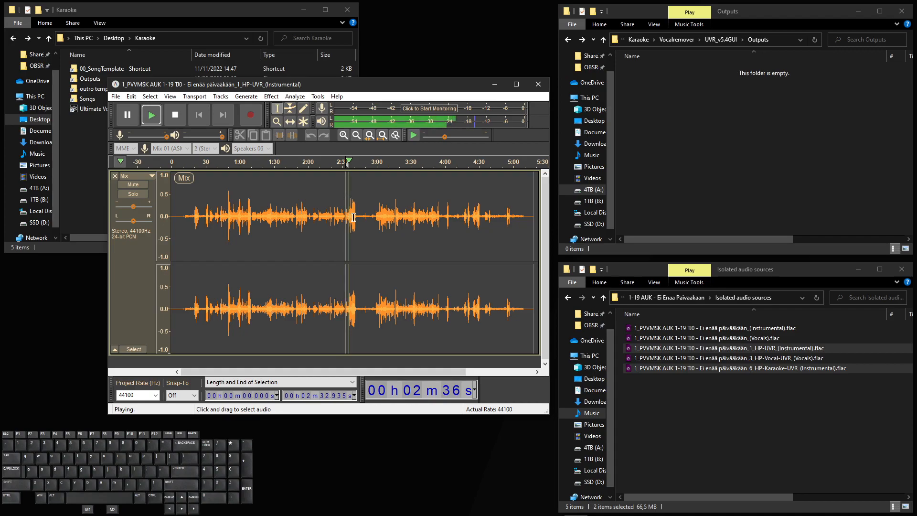
ctrl+scroll(347, 221, up, 2)
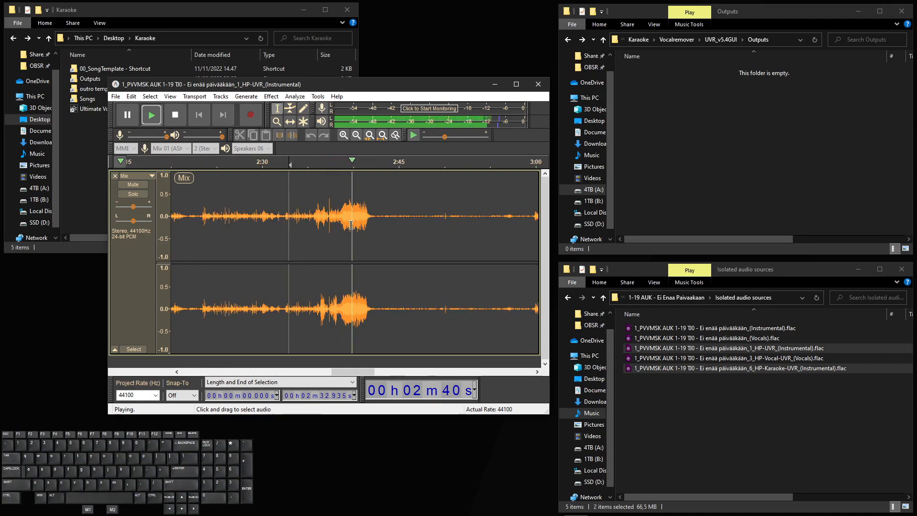
key(space)
ctrl+scroll(361, 215, down, 4)
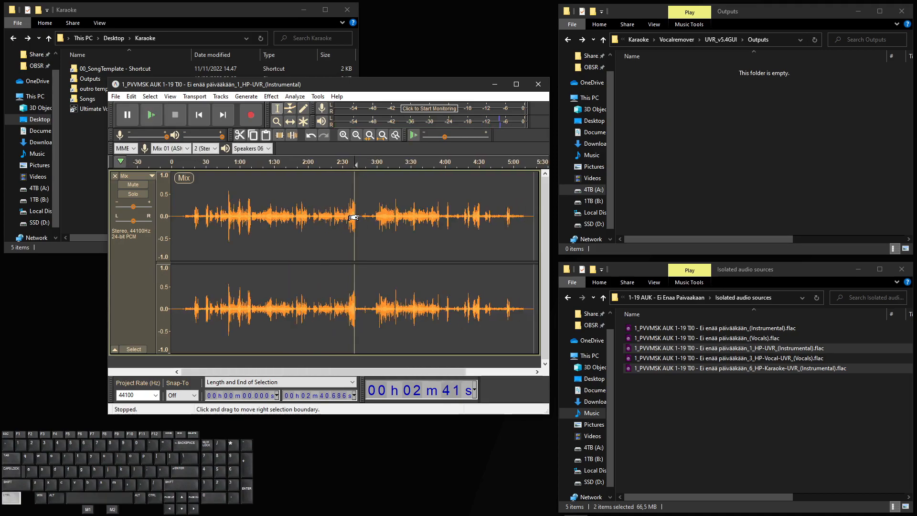
Export the mix as a FLAC file to the Outputs folder, ending its name in "_bv" instead of "_1_HP-UVR_(Instrumental)"
click(115, 96)
mouse_move(143, 167)
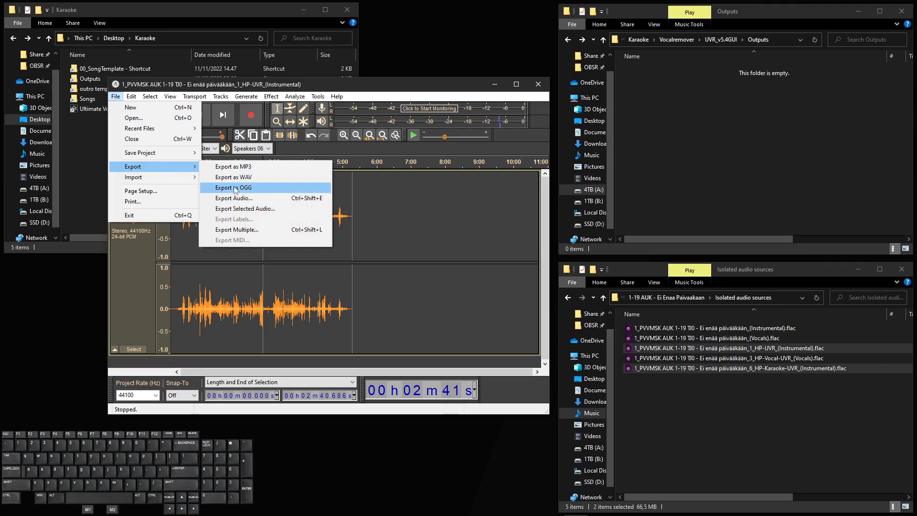
key(ctrl+shift+e)
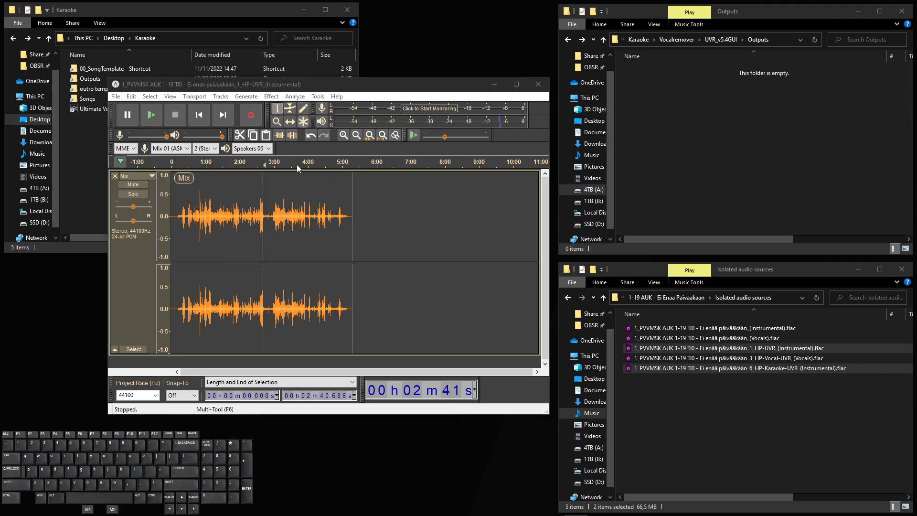
drag(250, 112, 344, 115)
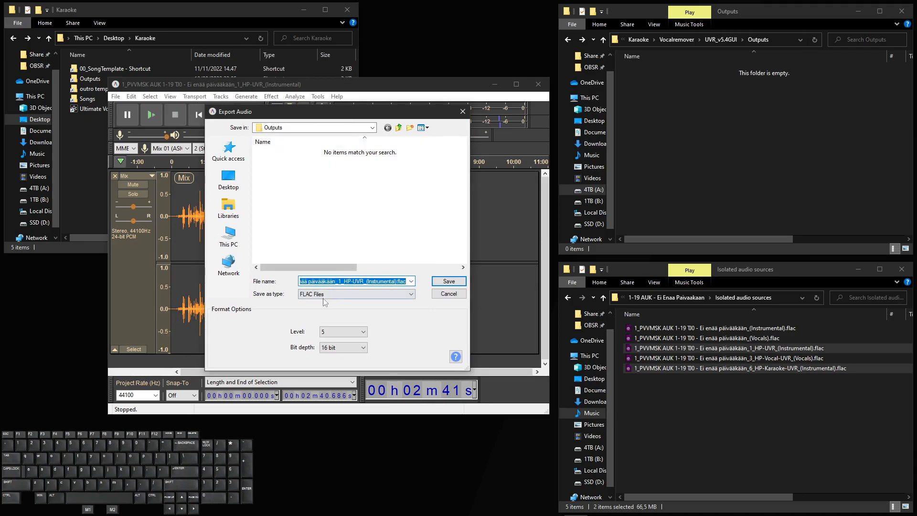
click(328, 281)
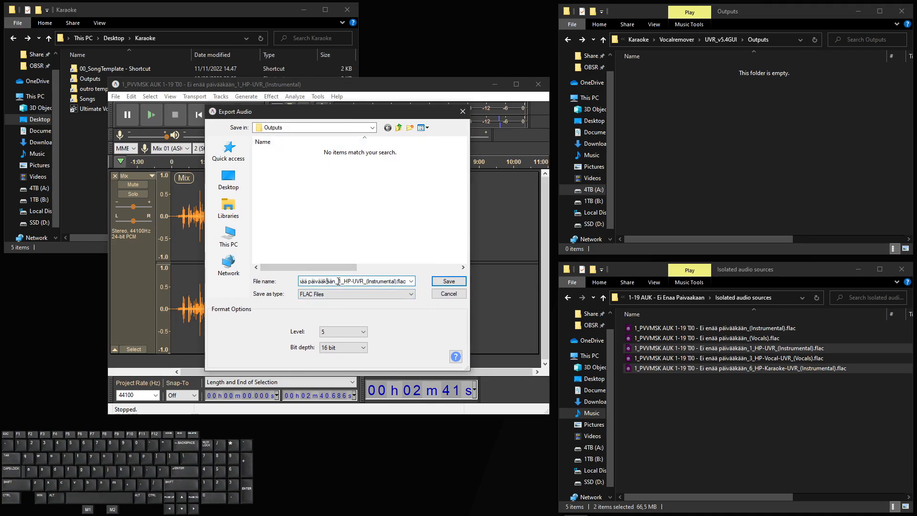
drag(339, 282, 406, 281)
text(bv)
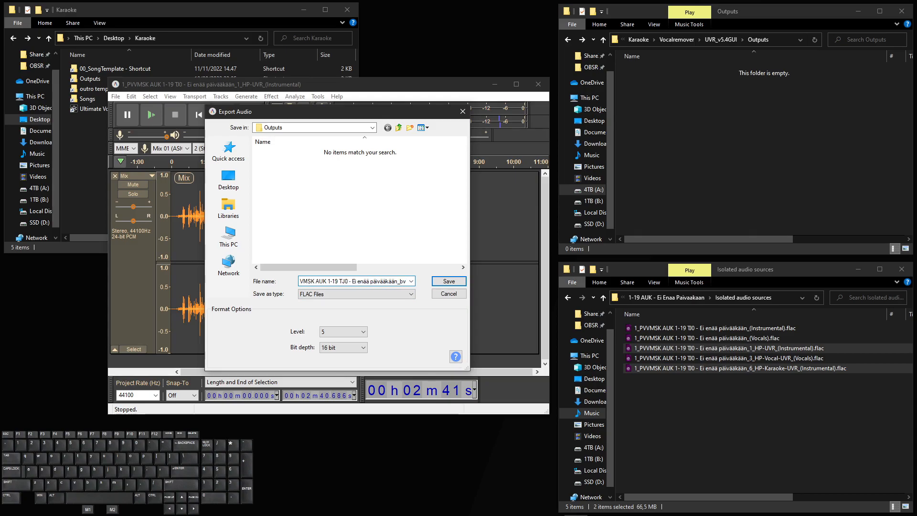
drag(308, 282, 274, 282)
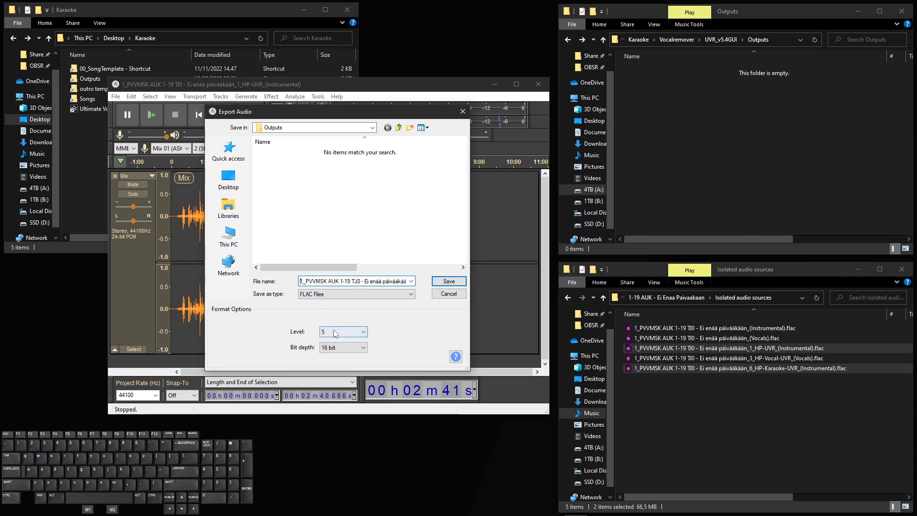
click(446, 284)
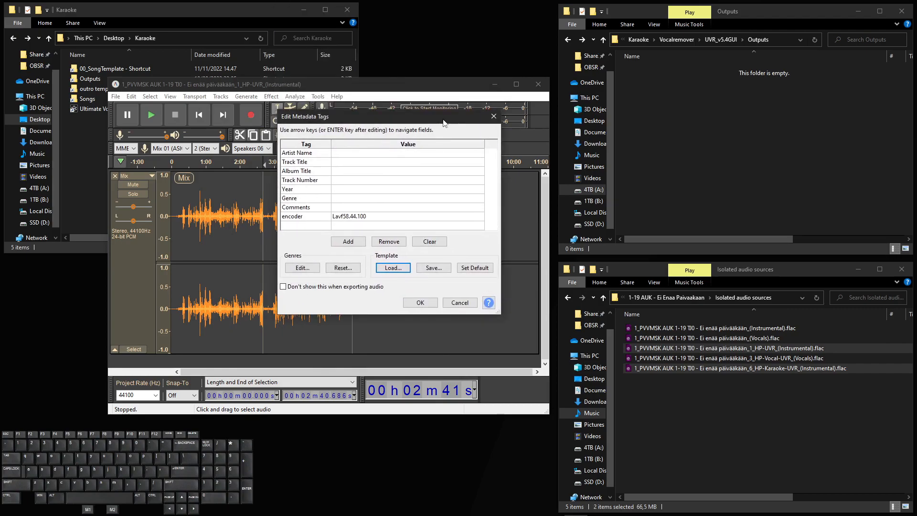
Load the Karaoke_Tags.xml metadata template for the export and complete it
click(392, 268)
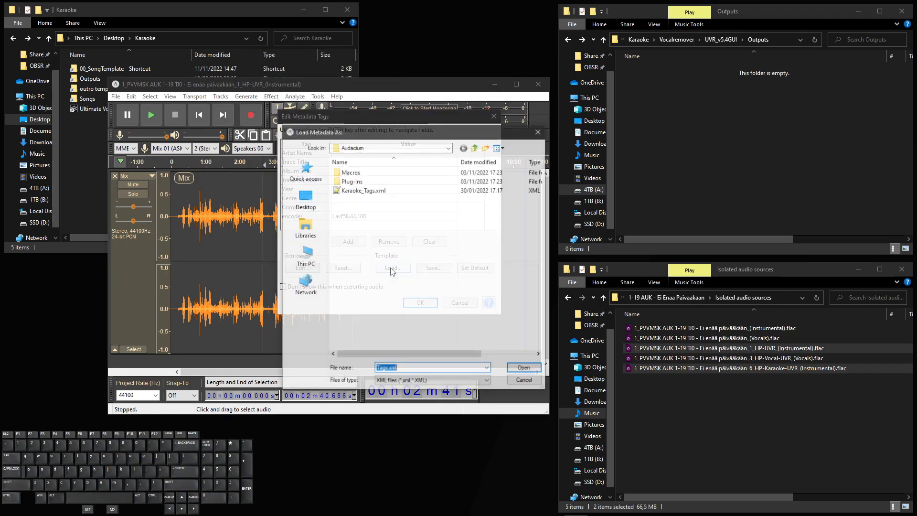
click(358, 189)
click(515, 370)
click(414, 305)
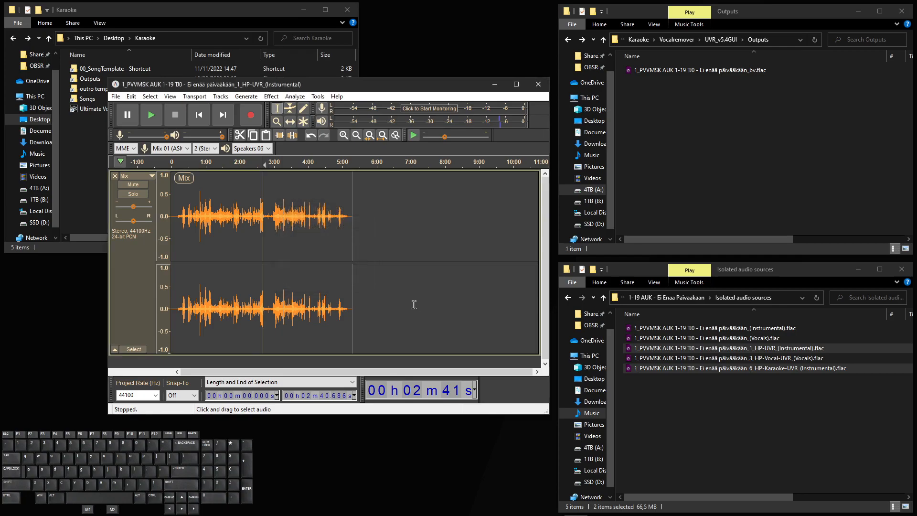
Open a new empty project and close the project that held the exported mix
click(727, 102)
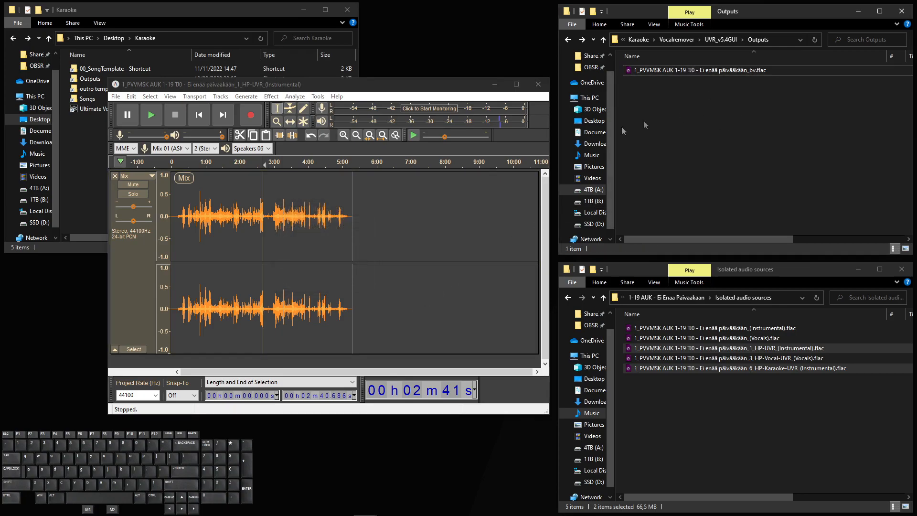
click(114, 176)
click(115, 96)
click(127, 106)
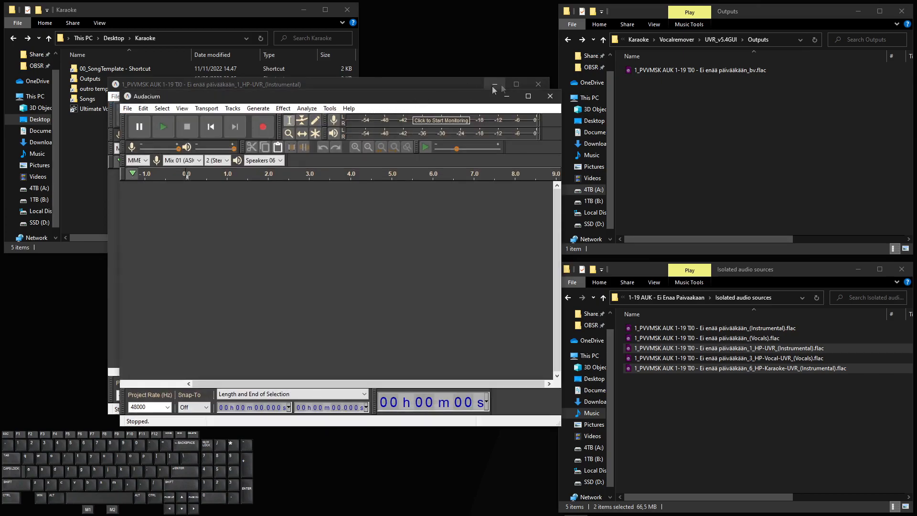
click(538, 84)
click(341, 266)
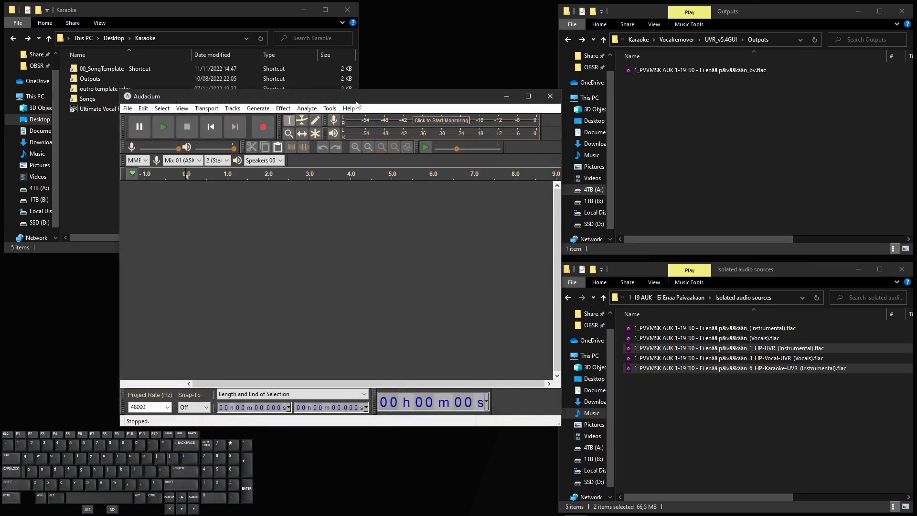
Delete the 6_HP-Karaoke-UVR instrumental FLAC and move the _bv FLAC from Outputs into the Isolated audio sources folder
click(701, 368)
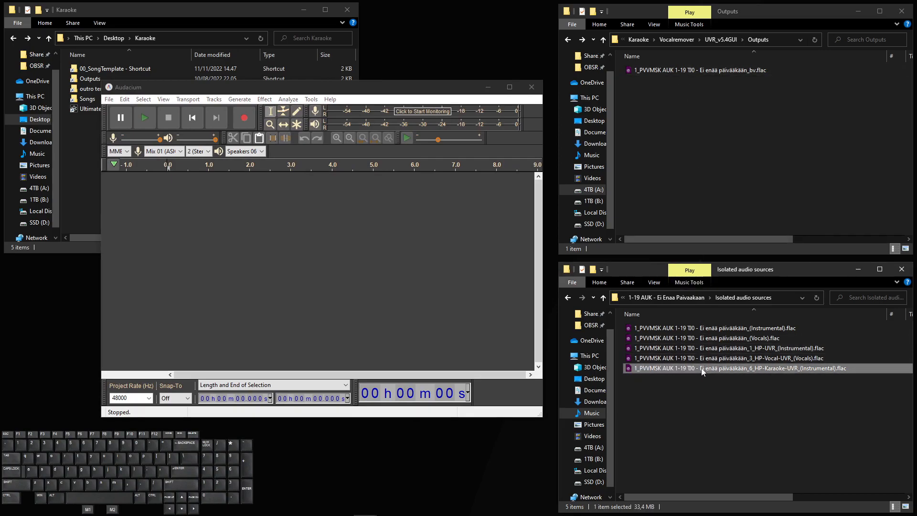
key(Delete)
drag(656, 73, 714, 398)
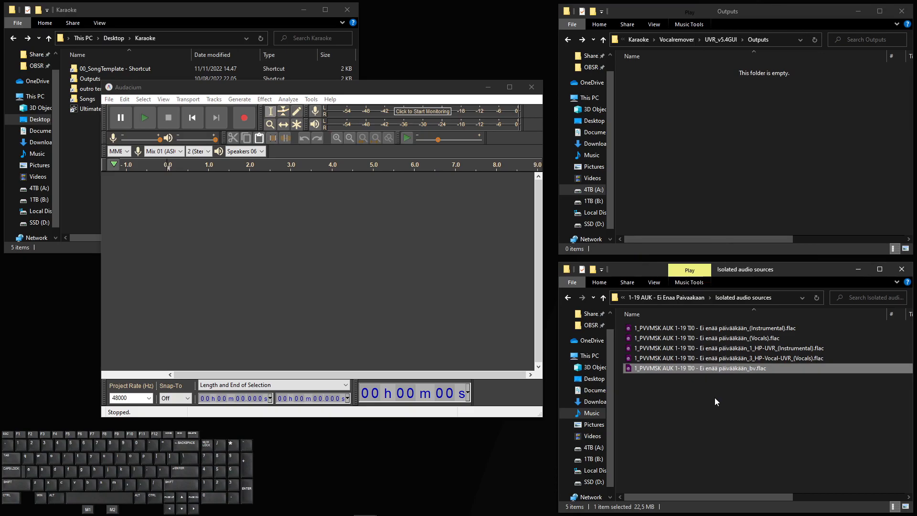
Import the Instrumental, 1_HP-UVR Instrumental, bv, Vocals and 3_HP-Vocal-UVR Vocals FLAC files into the empty project as separate tracks
drag(706, 328, 343, 260)
drag(762, 349, 351, 286)
drag(720, 370, 371, 315)
drag(753, 339, 427, 319)
ctrl+click(726, 358)
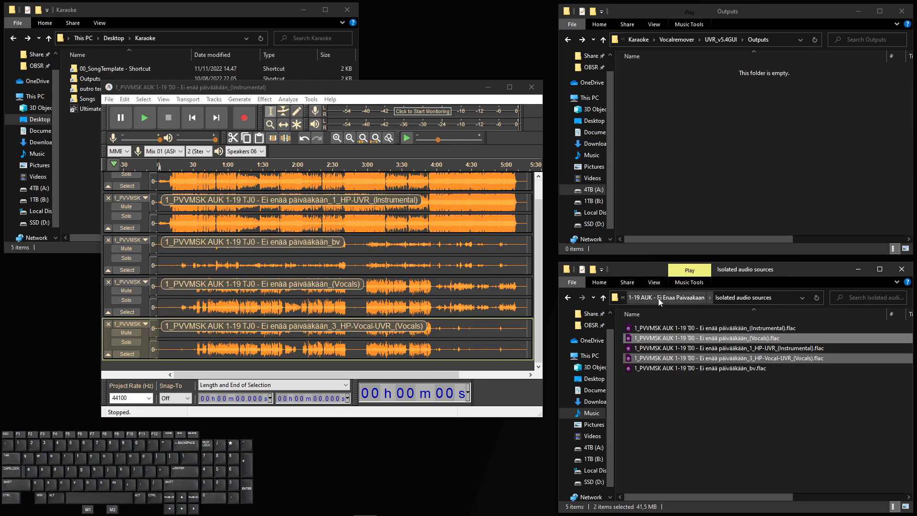
Import the original song, PVVMSK AUK 1-19 TJ0 - Ei enää päivääkään.m4a, from its song folder as another track
click(672, 298)
drag(675, 372, 405, 337)
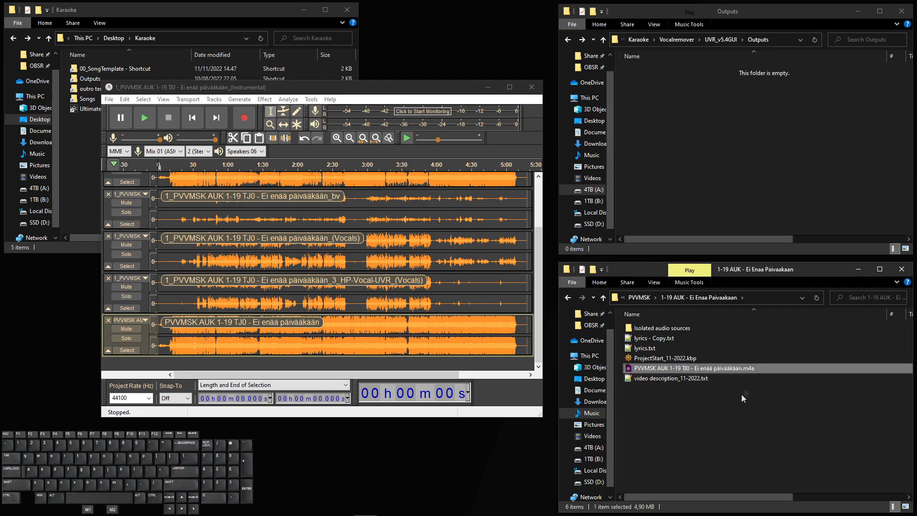
click(721, 411)
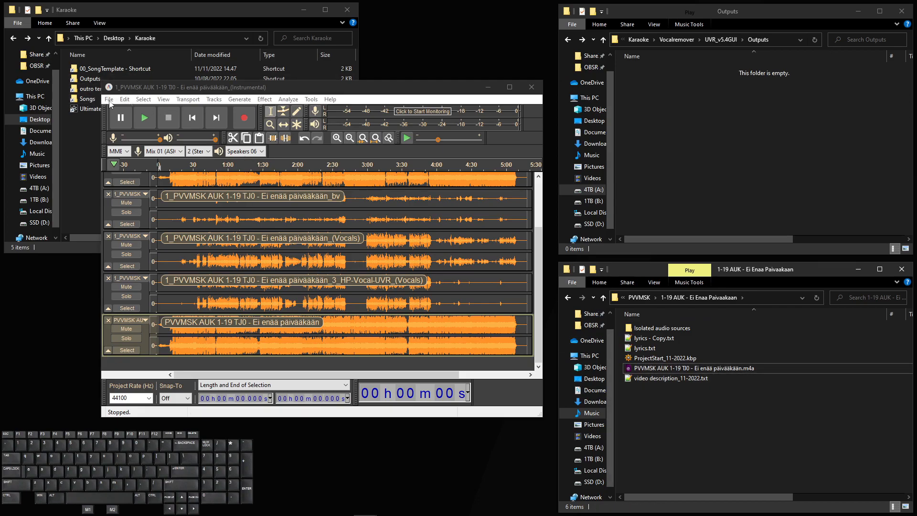
Check the FFmpeg import/export library settings in the preferences and leave them as they are
click(109, 101)
mouse_move(126, 101)
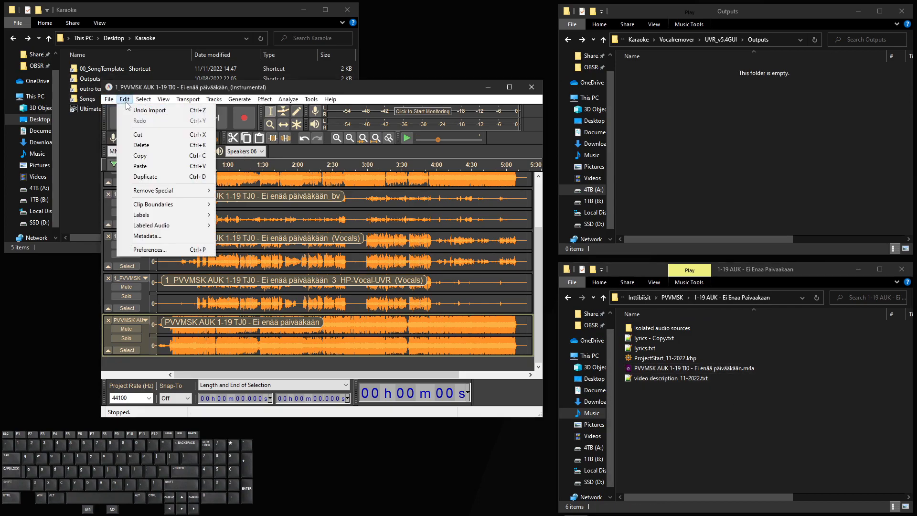
click(144, 252)
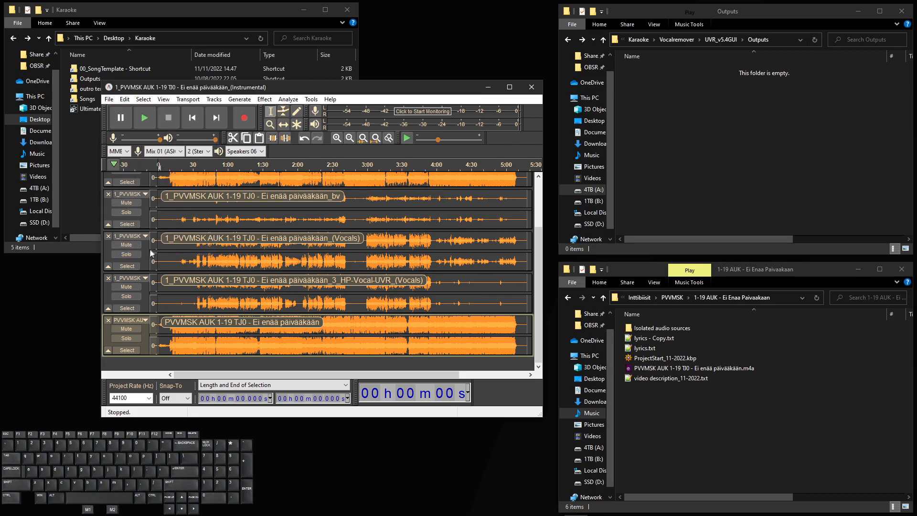
click(185, 251)
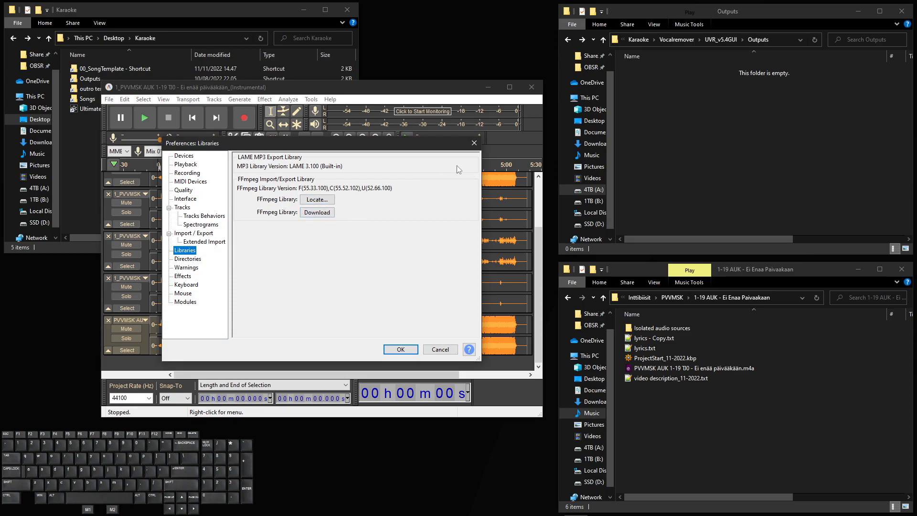
click(477, 147)
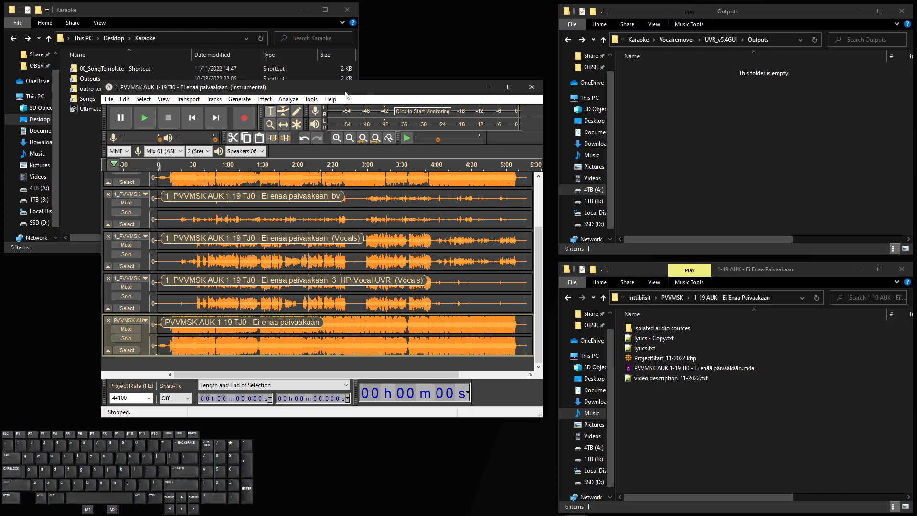
Maximize the project window and fit all six tracks to its width and height for comparison
double_click(346, 93)
key(ctrl)
key(ctrl+f)
key(shift)
key(ctrl+shift+f)
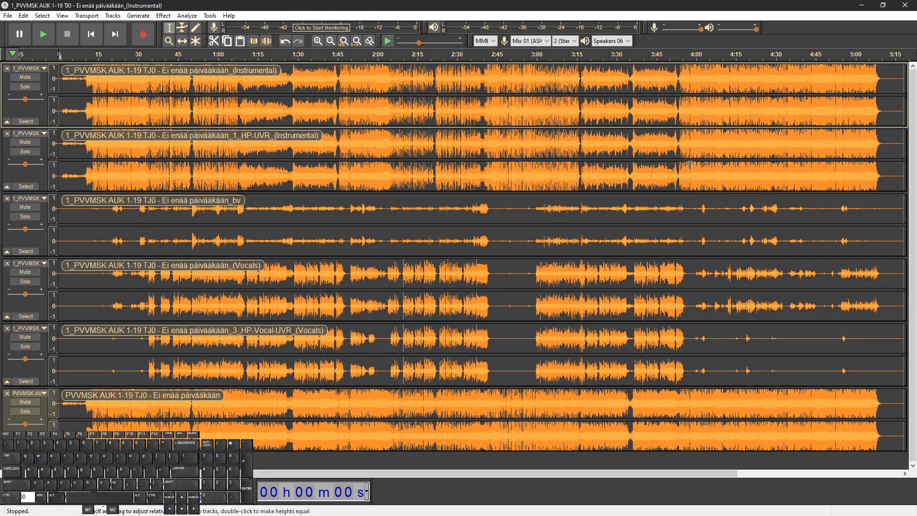
scroll(93, 103, up, 1)
scroll(93, 104, up, 2)
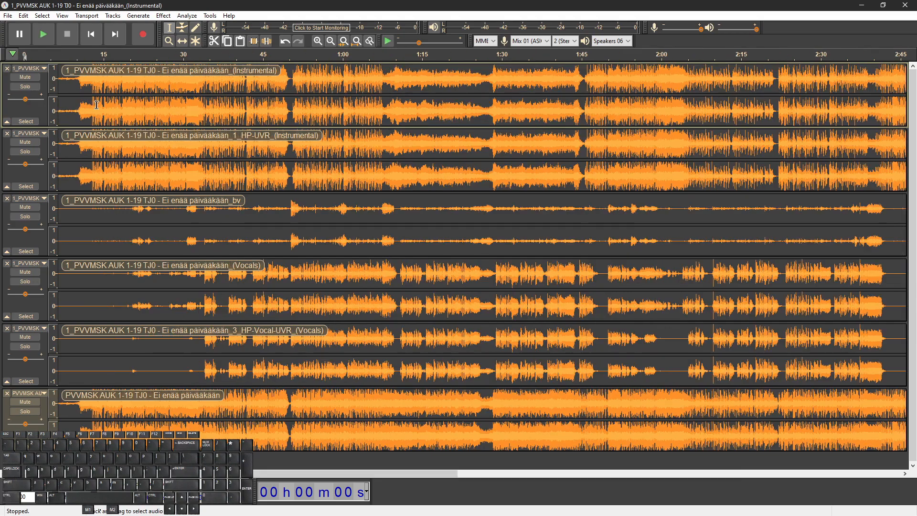
Solo the (Instrumental) track and inspect its first 10 seconds, briefly soloing the bv track for comparison
scroll(108, 114, down, 1)
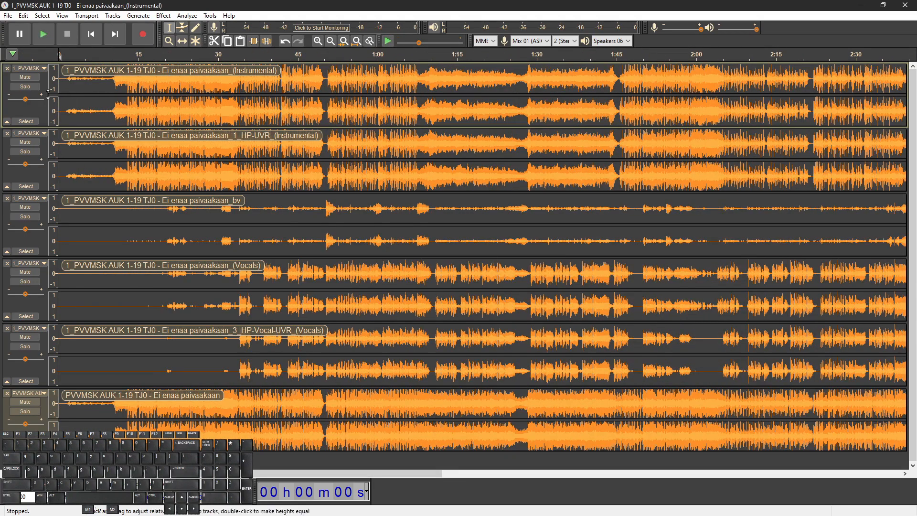
click(25, 86)
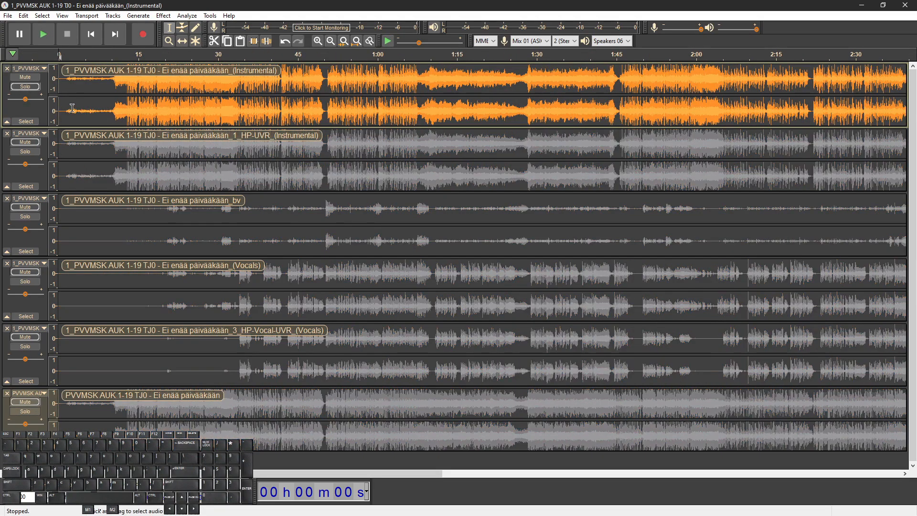
scroll(66, 113, up, 1)
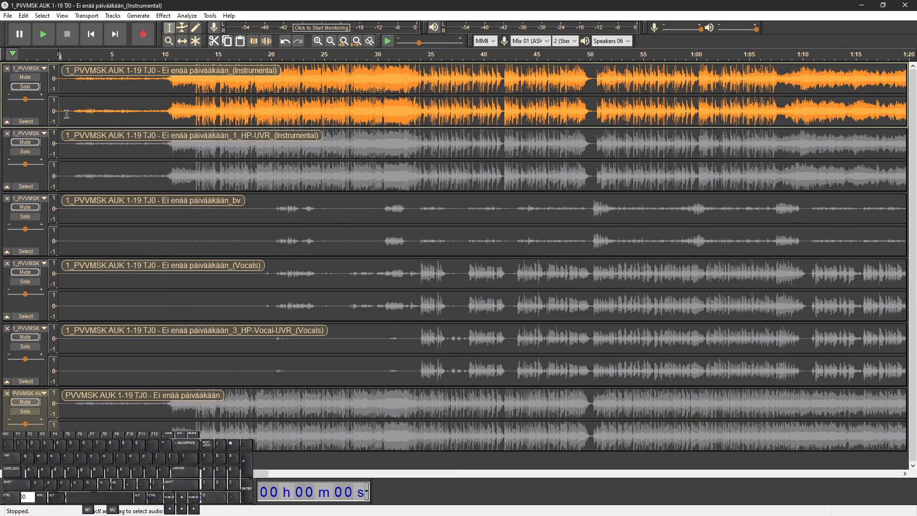
click(66, 111)
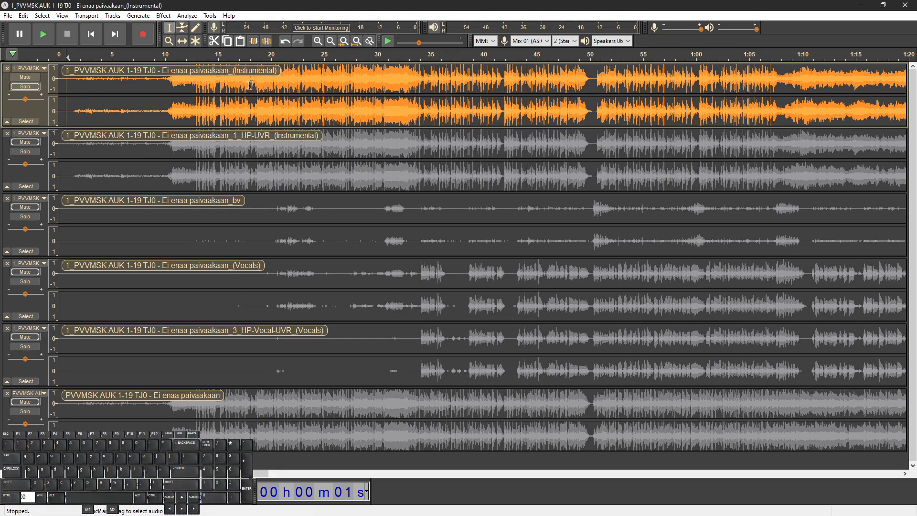
click(164, 111)
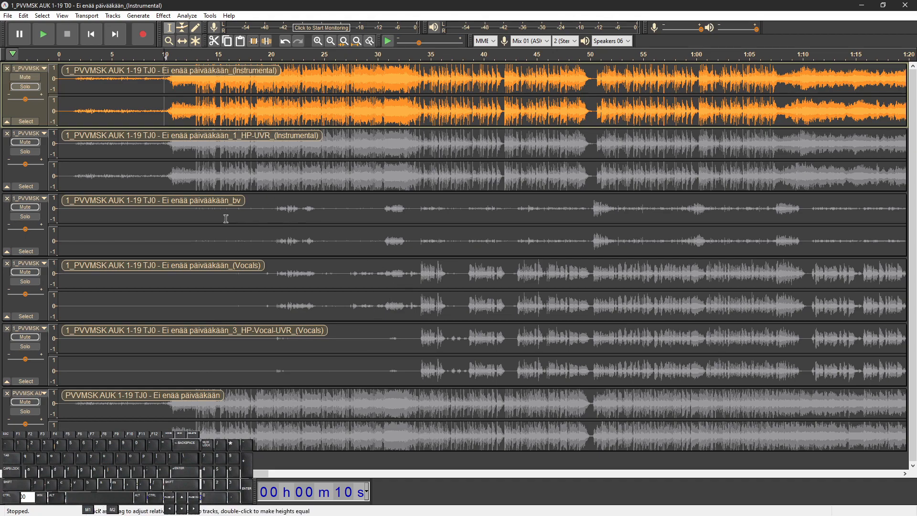
click(423, 223)
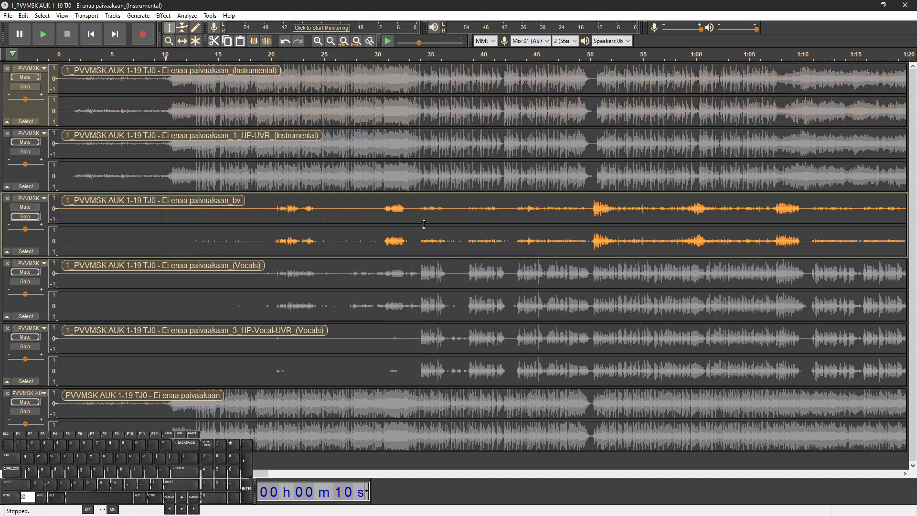
click(23, 92)
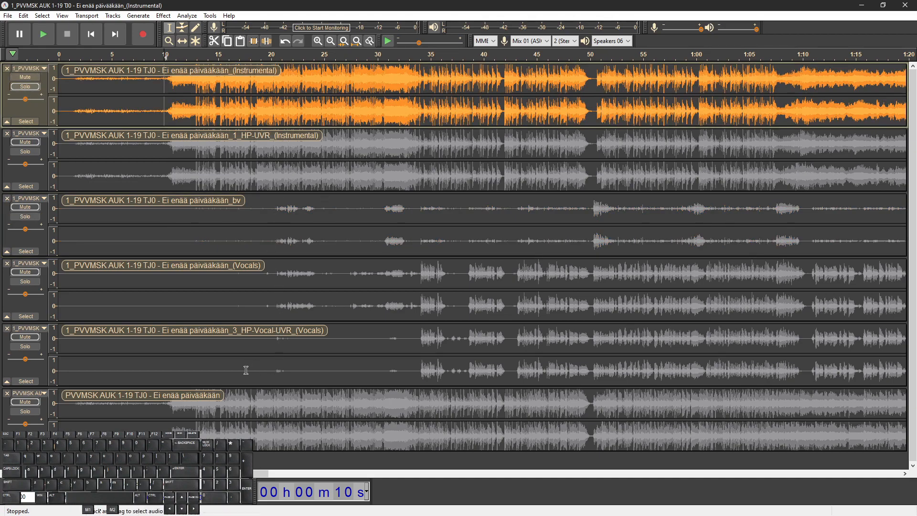
Solo the original song track and examine its waveform against the muted stems through the second half of the song
scroll(201, 387, down, 1)
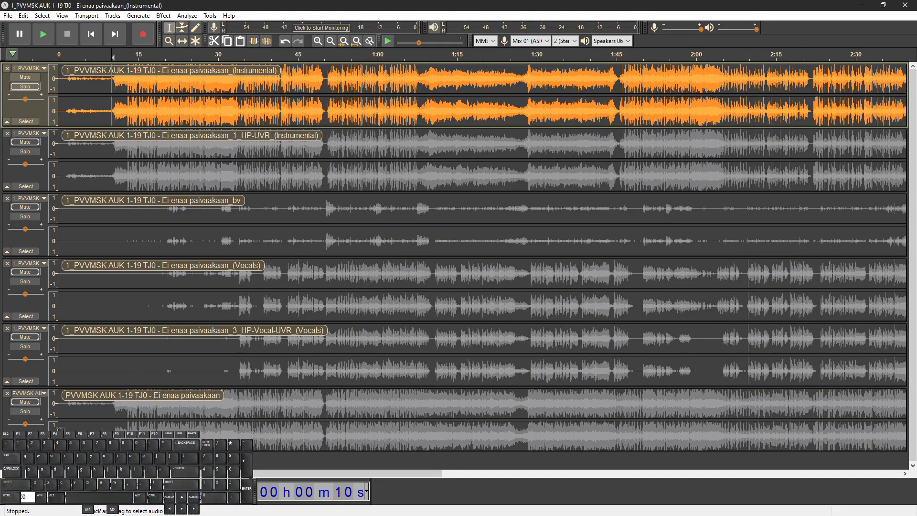
click(30, 413)
scroll(181, 424, right, 1)
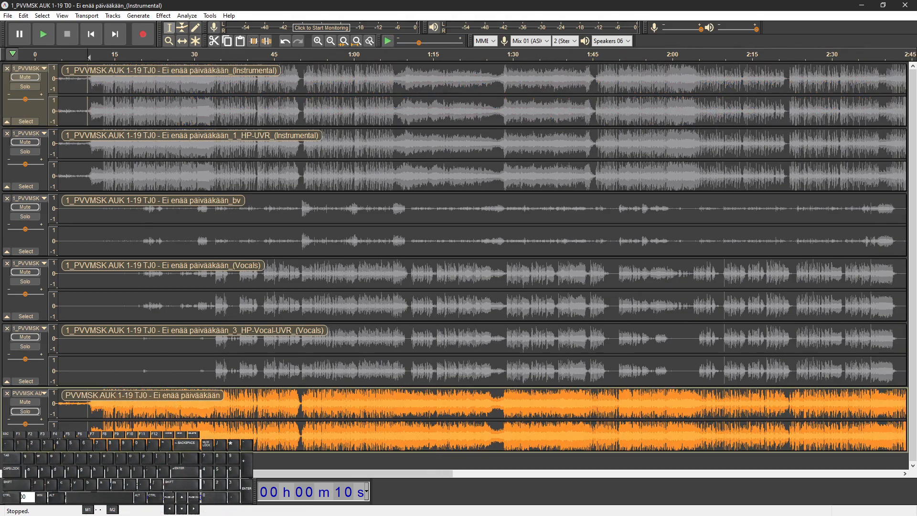
scroll(181, 424, right, 3)
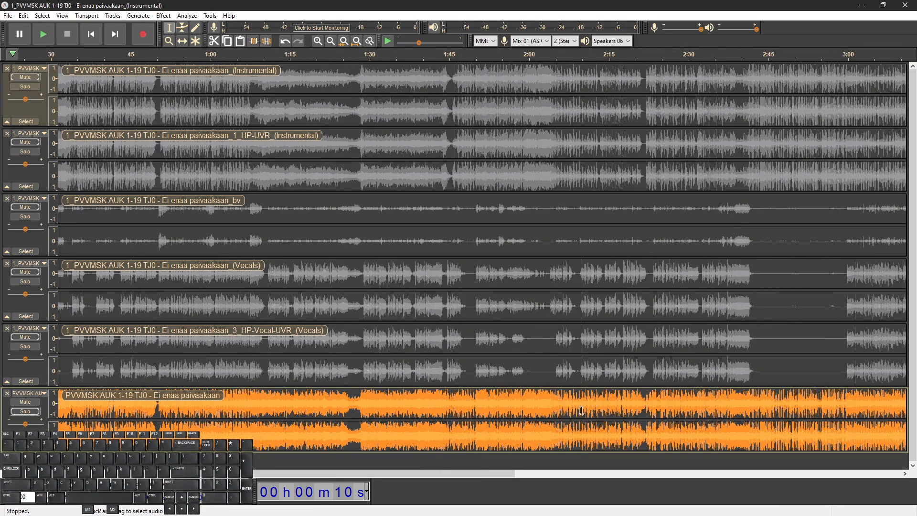
scroll(575, 411, right, 4)
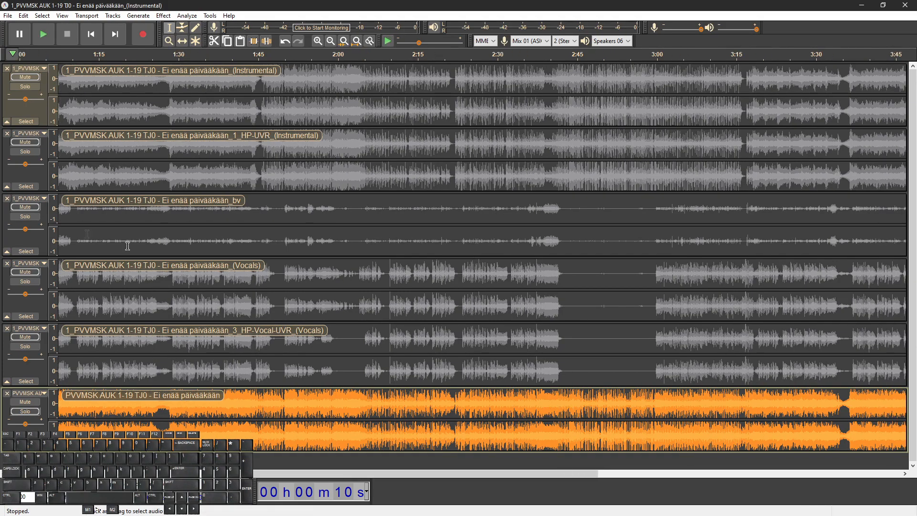
Solo the 3_HP-Vocal-UVR vocals and the (Instrumental) track in turn to examine the vocal break starting at about 2:43
click(32, 355)
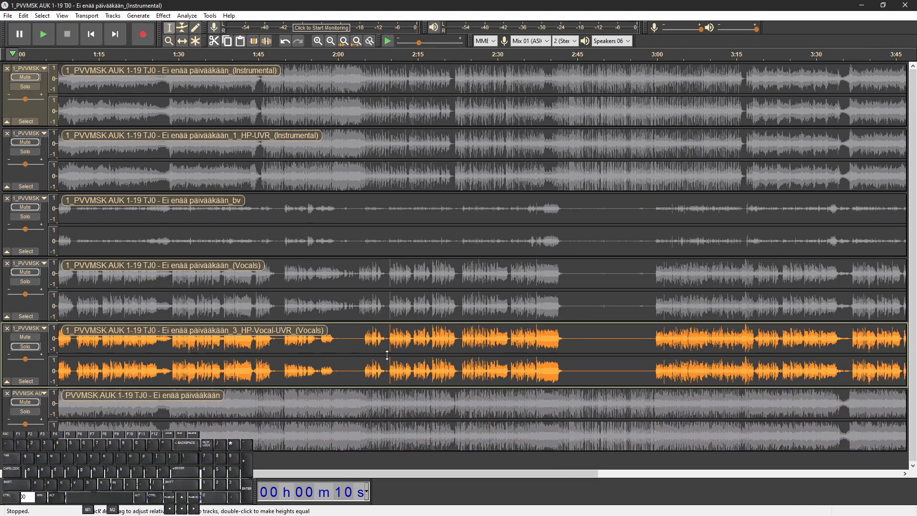
scroll(538, 361, right, 2)
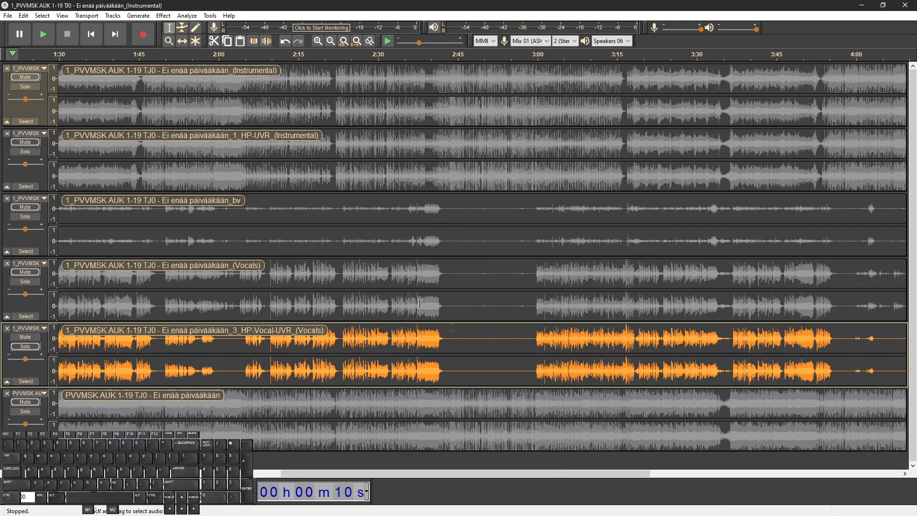
click(29, 90)
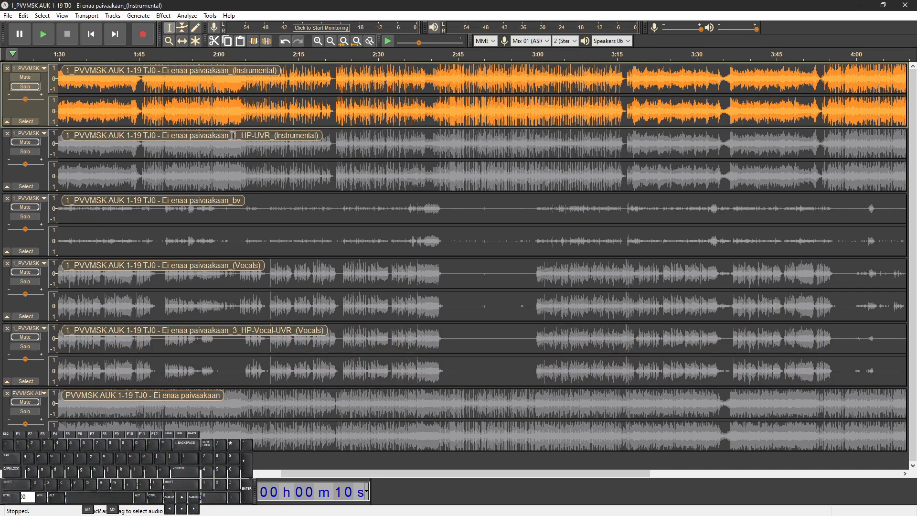
click(446, 151)
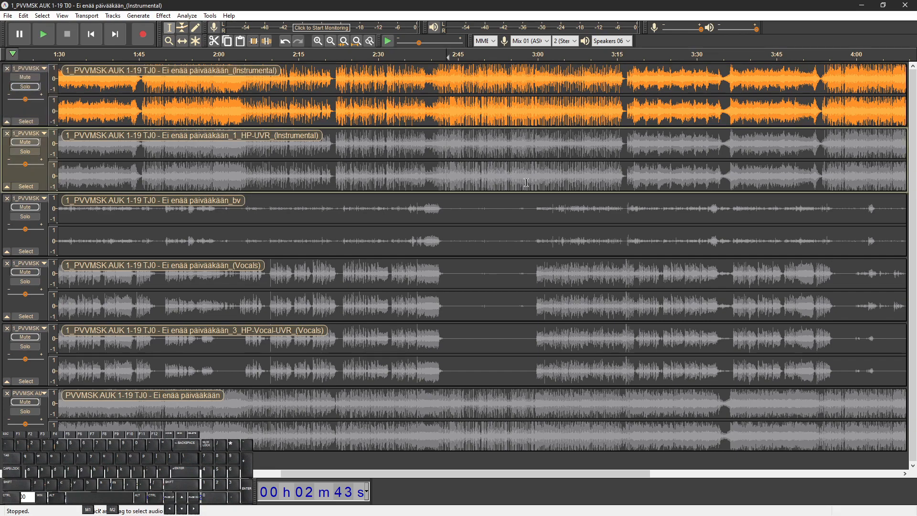
Solo the original song, mark its vocal-free passage from about 2:43 to 2:58, and clear the selection again
click(29, 417)
drag(453, 403, 529, 406)
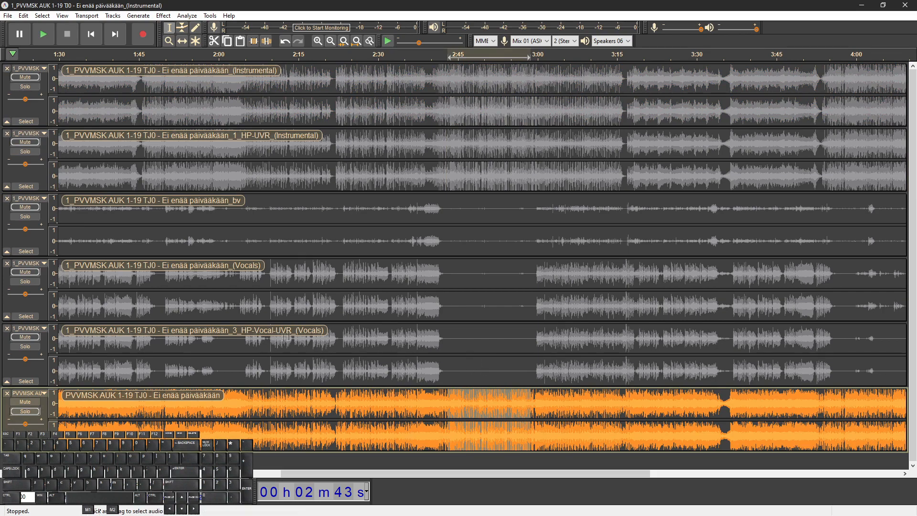
click(318, 412)
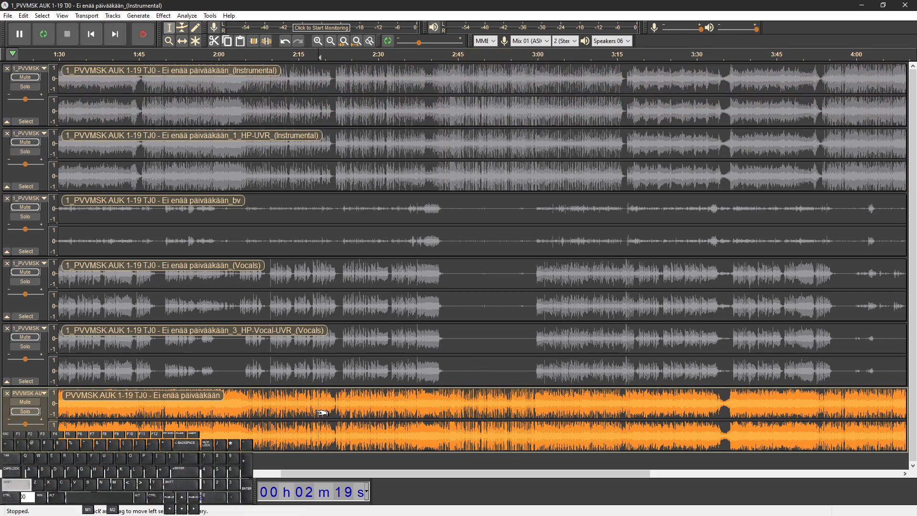
scroll(318, 412, left, 10)
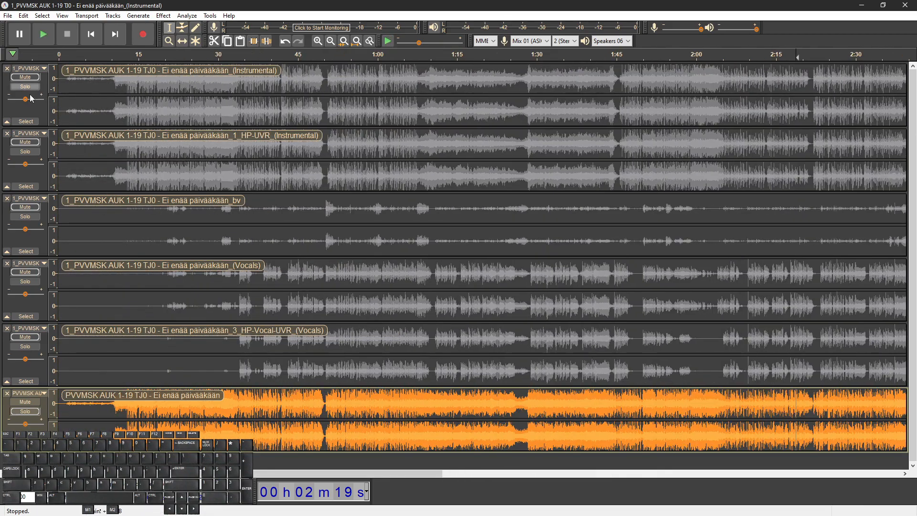
Play the (Instrumental) track from about 9 seconds and switch the solo to the original song during playback to compare them
click(107, 102)
scroll(114, 103, up, 1)
key(space)
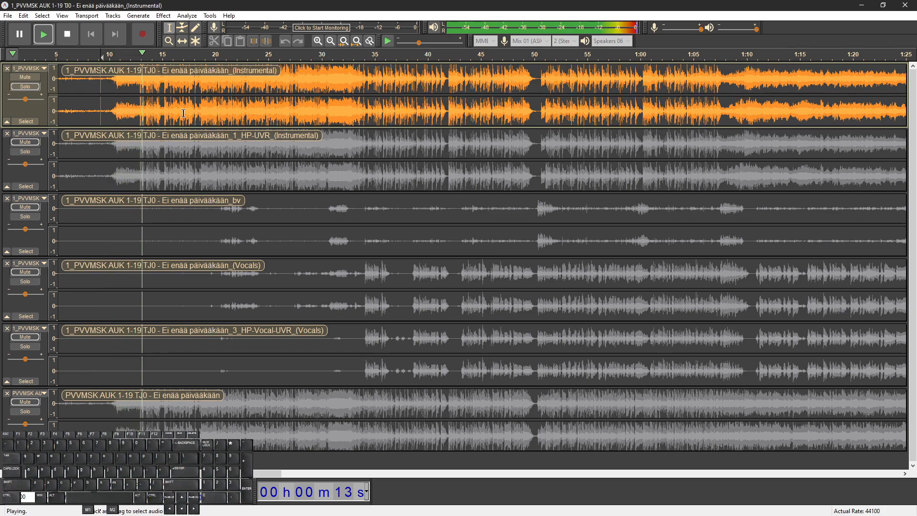
click(25, 411)
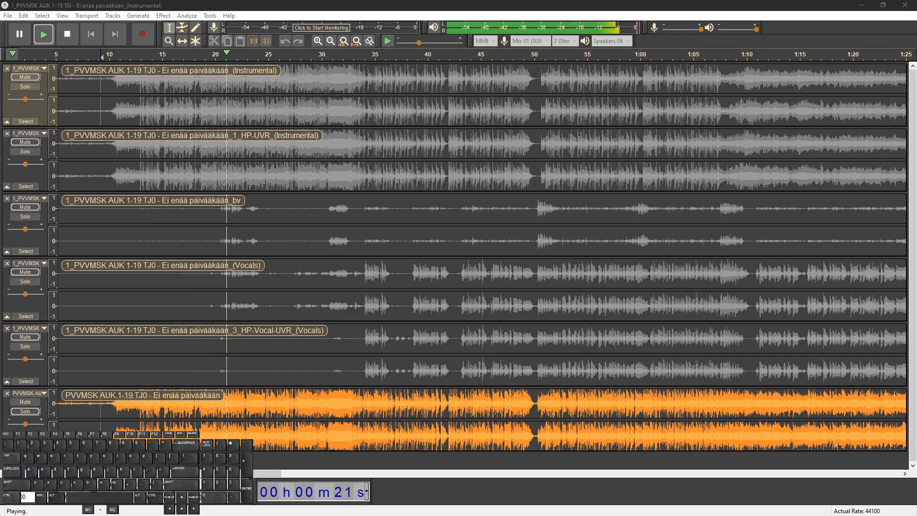
click(25, 216)
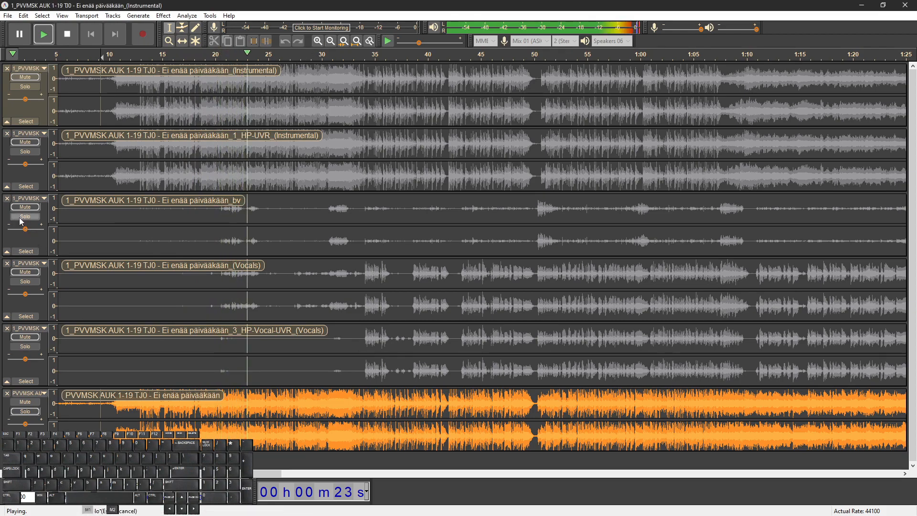
click(25, 411)
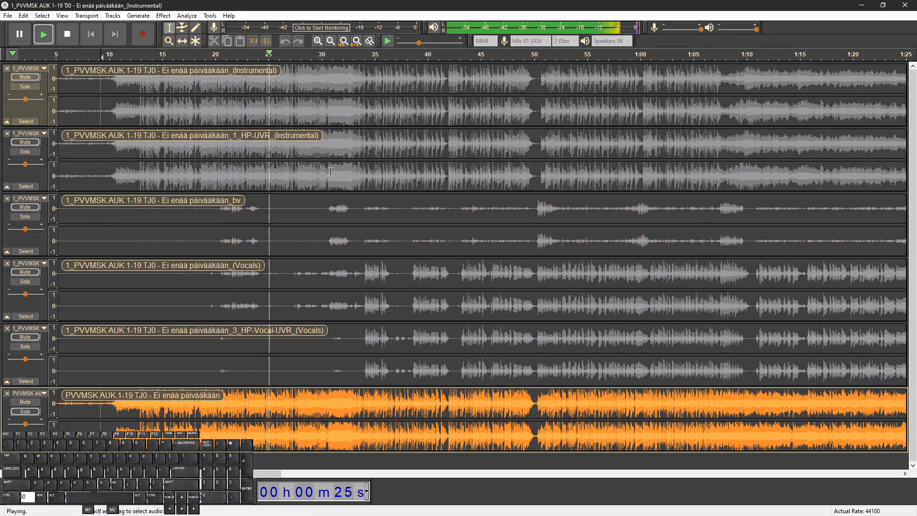
Listen to the soloed original song from about 32 and 31 seconds, just before the lead vocal enters
click(344, 177)
key(space)
key(space)
scroll(363, 187, up, 2)
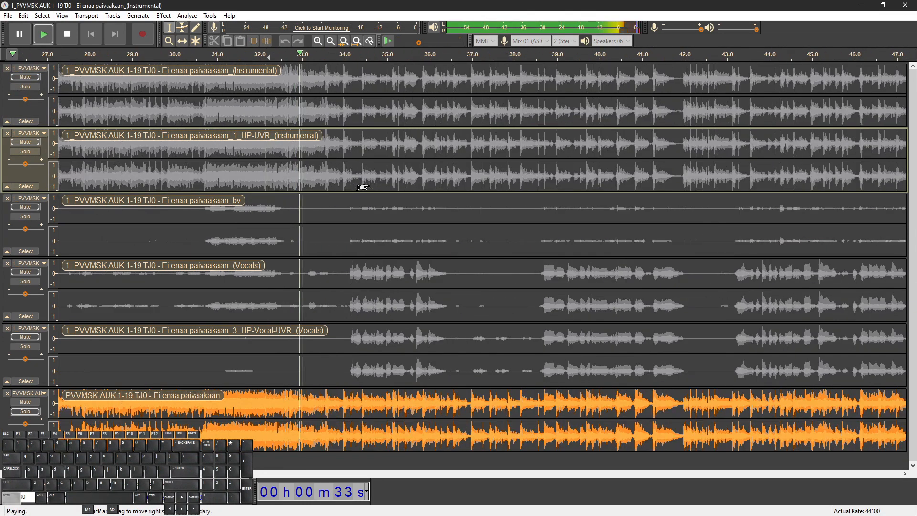
click(234, 177)
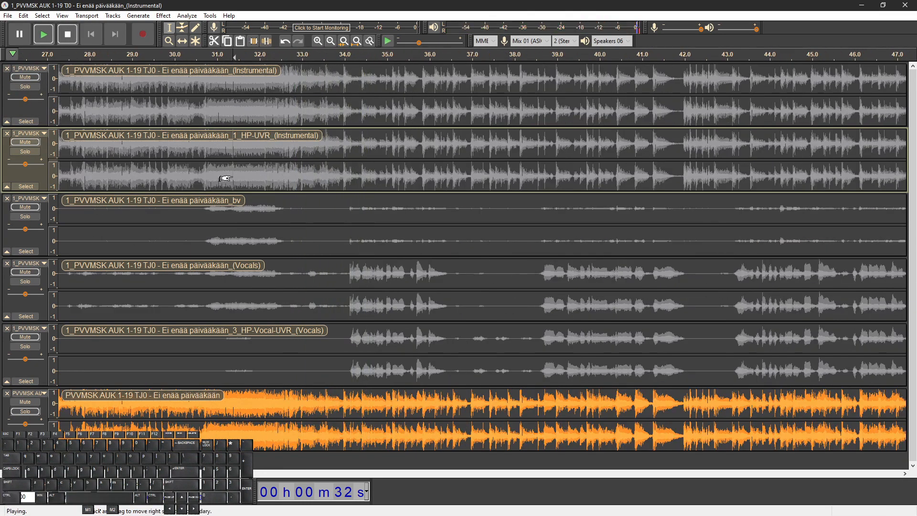
scroll(337, 179, up, 1)
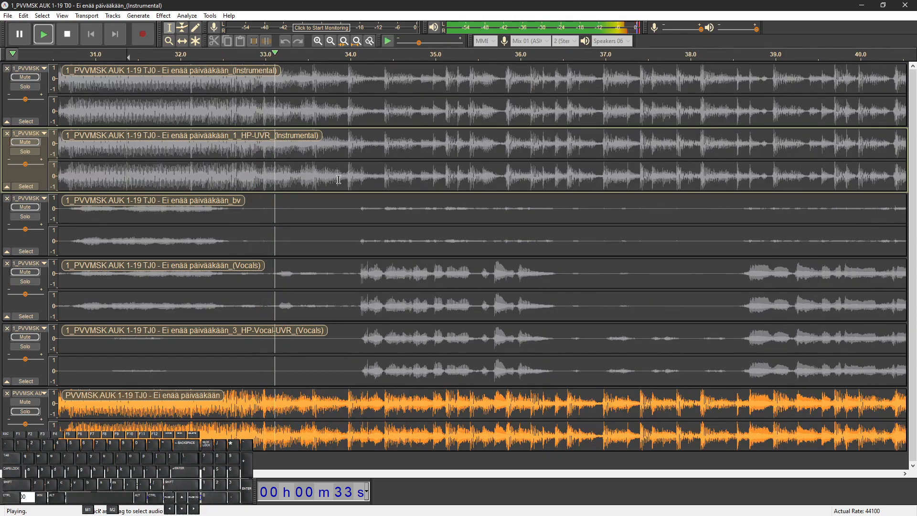
Solo the (Instrumental) track and play it from about 33.5 seconds to hear the passage where the lead vocal was removed
click(25, 87)
click(305, 112)
key(space)
key(space)
scroll(309, 124, down, 1)
scroll(303, 125, down, 1)
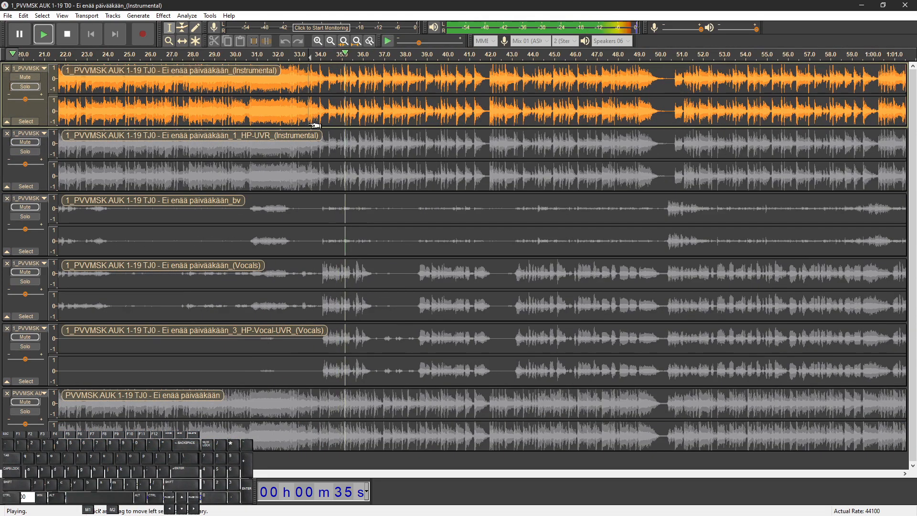
Solo the bv track, listen to its backing vocals from about 38, 43 and 49 seconds, and stop playback
click(24, 216)
click(416, 213)
key(space)
key(space)
click(521, 208)
key(space)
key(space)
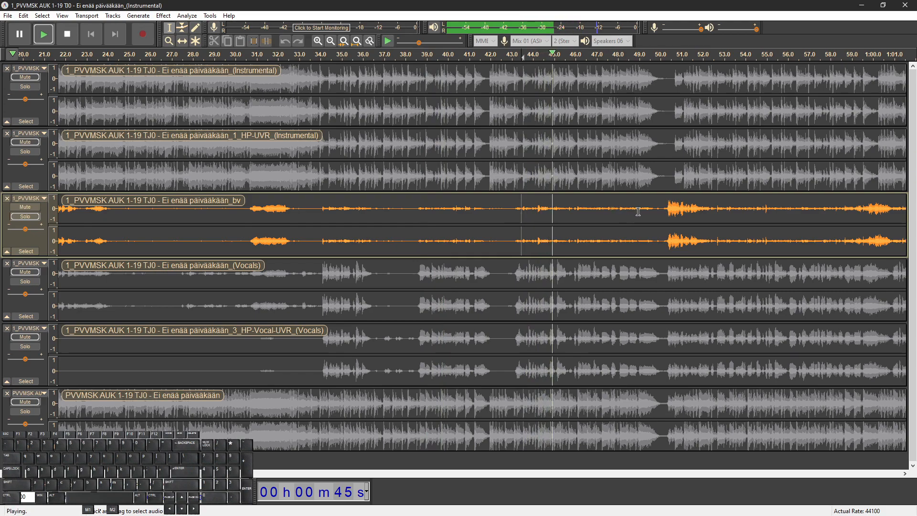
click(643, 209)
key(space)
key(space)
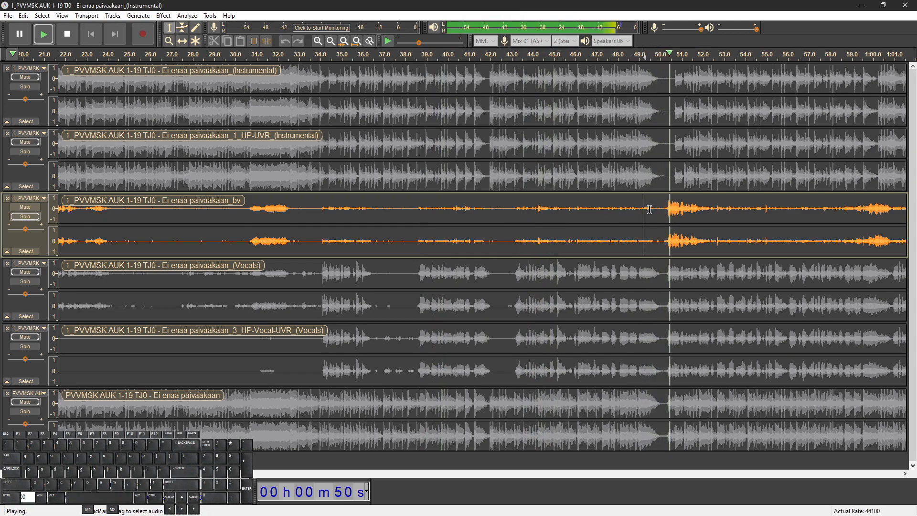
key(space)
click(513, 210)
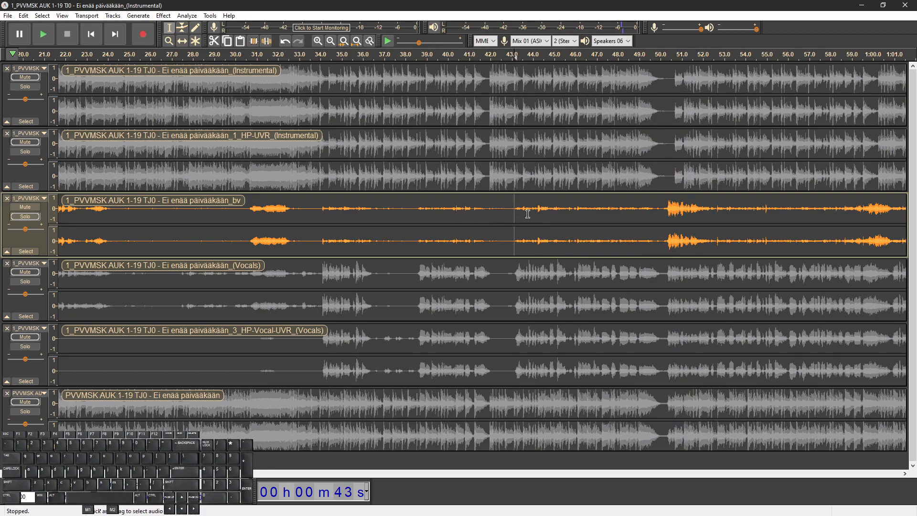
Compare the 1_HP-UVR instrumental unmuted alongside bv, the (Instrumental) track, and bv soloed, between about 34 and 50 seconds
scroll(528, 218, right, 2)
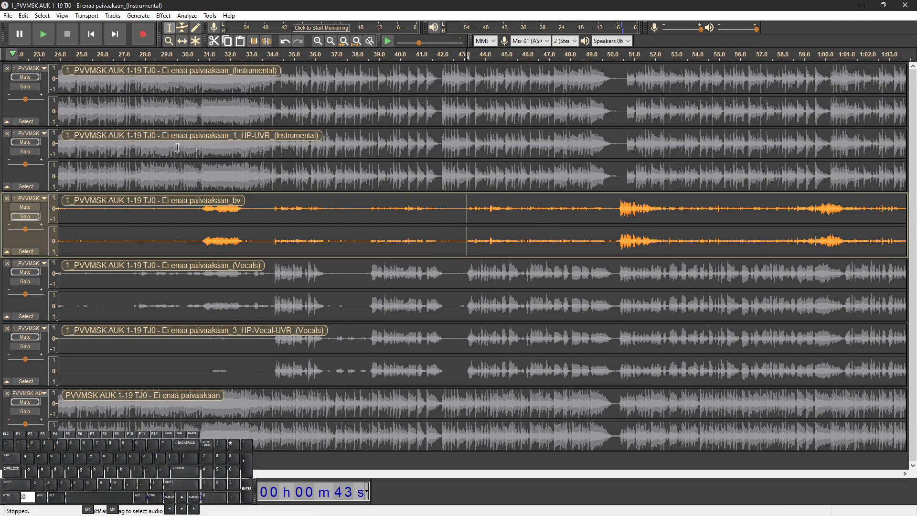
click(608, 150)
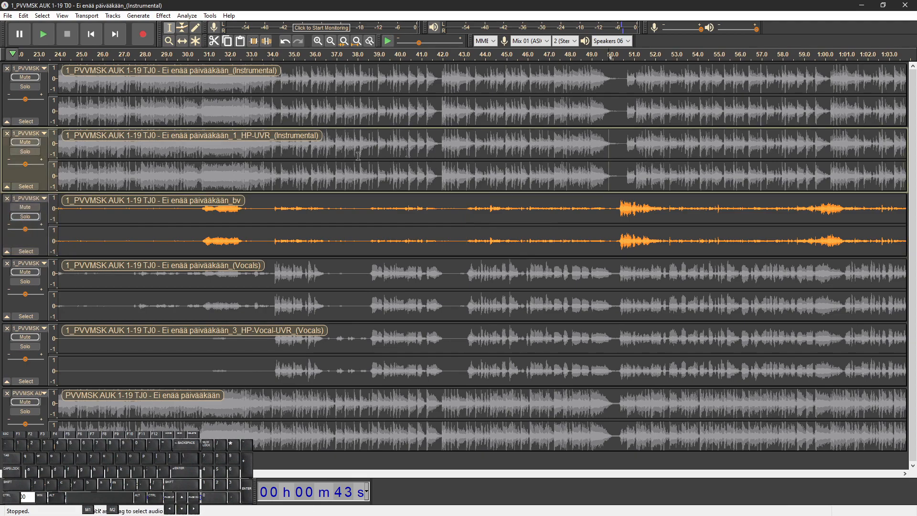
click(19, 143)
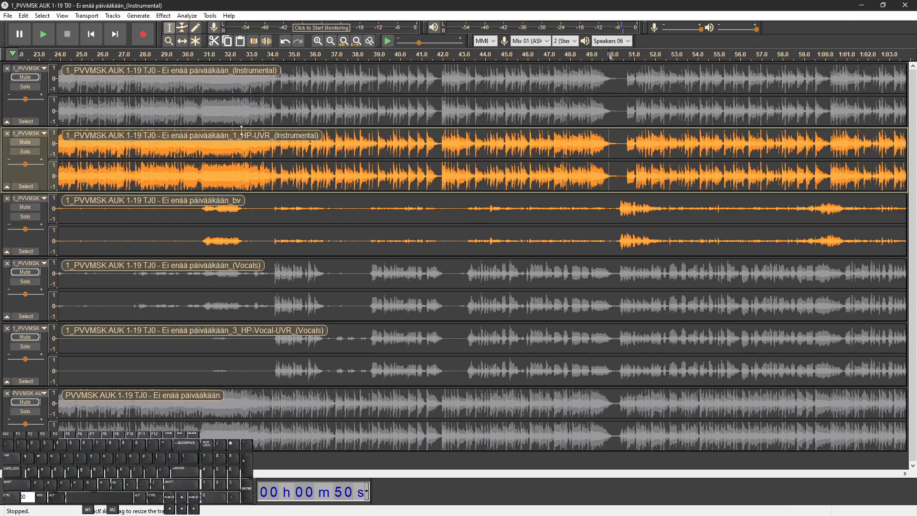
click(618, 208)
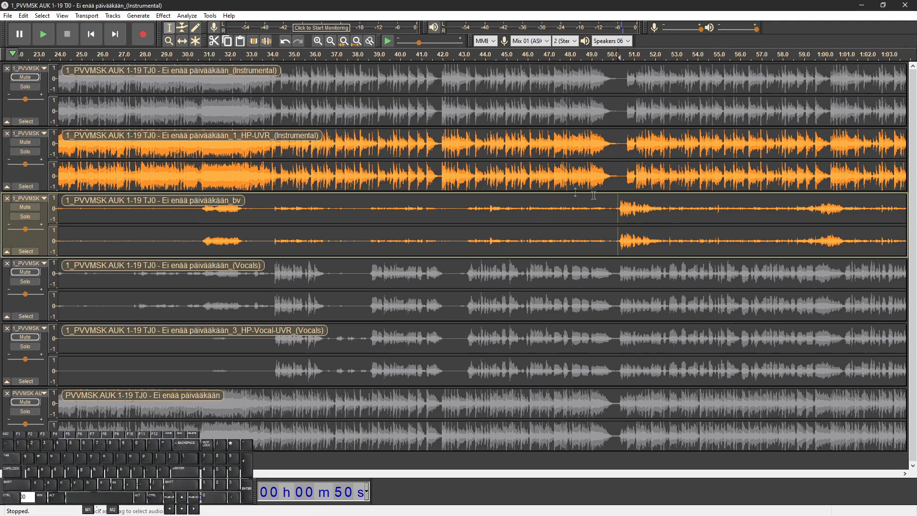
click(28, 88)
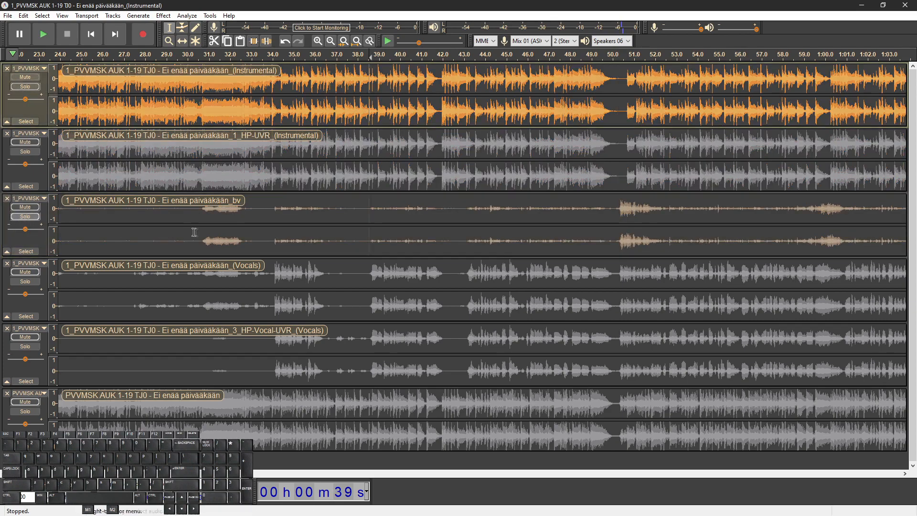
click(275, 242)
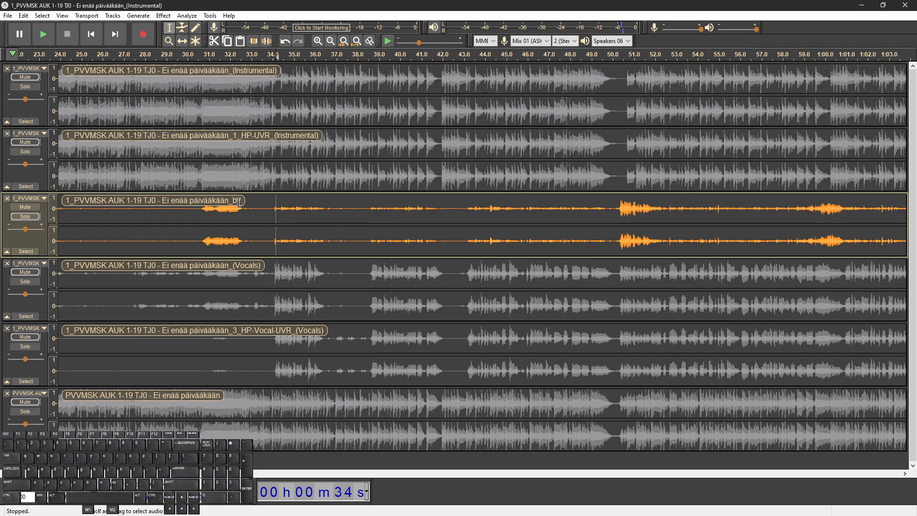
Play the soloed bv track from about 57.5 seconds to hear its backing vocals around 1:00
key(space)
key(space)
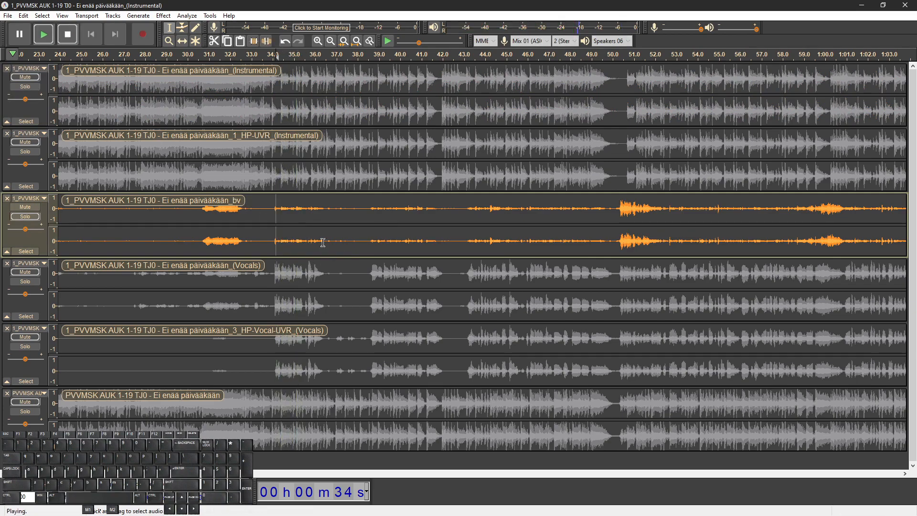
scroll(328, 253, right, 3)
scroll(329, 253, right, 1)
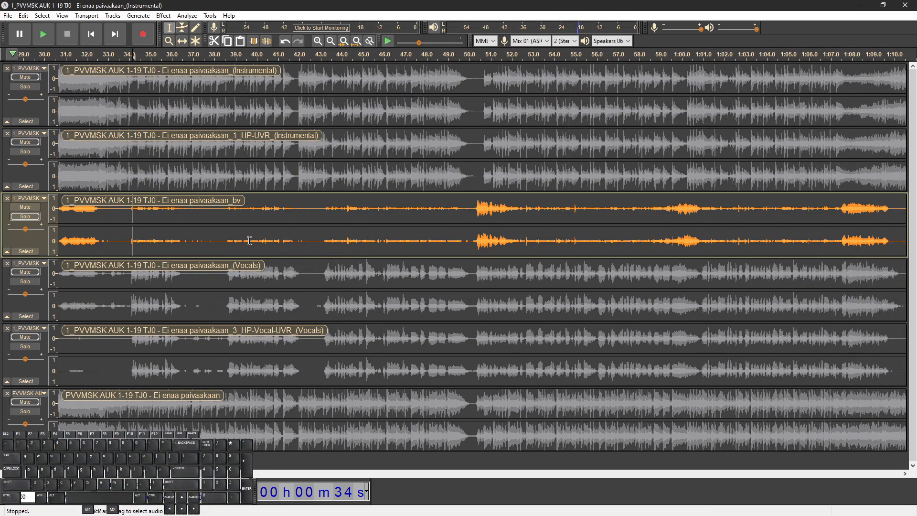
scroll(309, 250, right, 6)
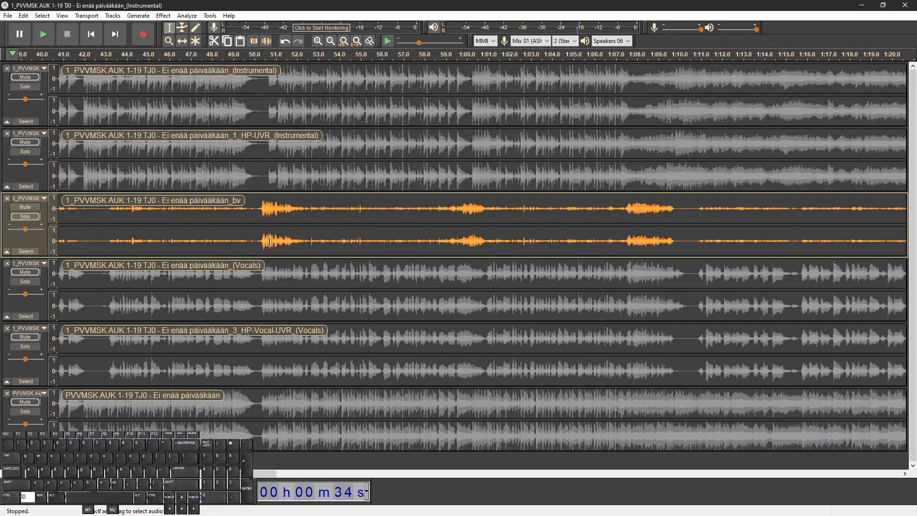
double_click(263, 240)
drag(256, 241, 305, 242)
click(299, 242)
drag(436, 241, 471, 241)
click(417, 241)
key(space)
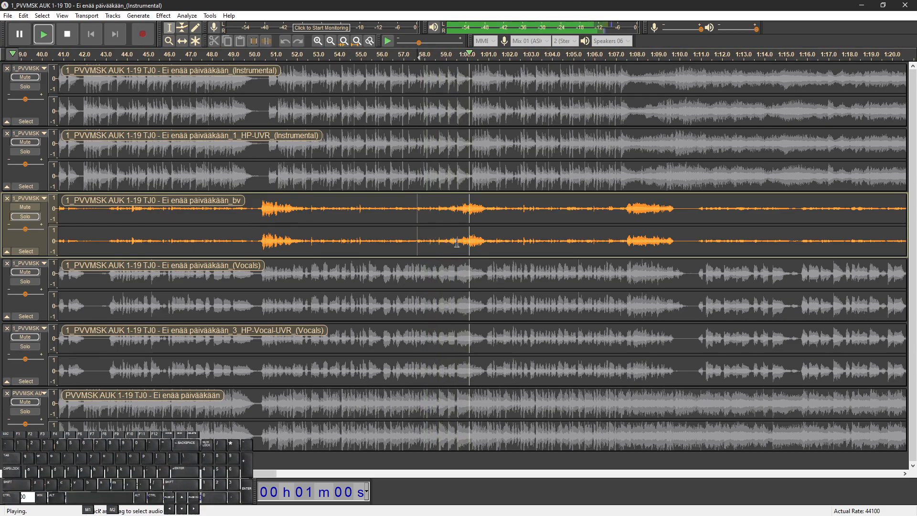
Listen to the louder backing vocals in the soloed bv track from about 1:07
scroll(497, 249, right, 5)
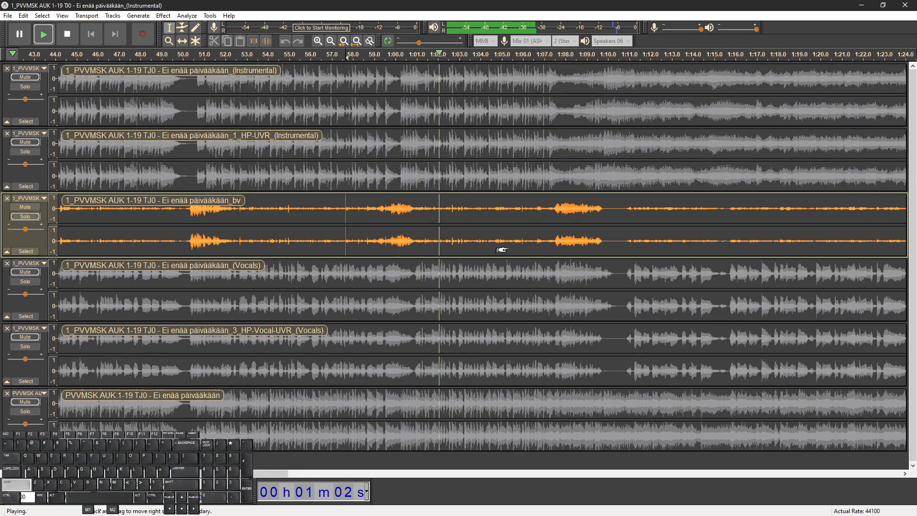
scroll(491, 248, down, 1)
scroll(474, 249, right, 5)
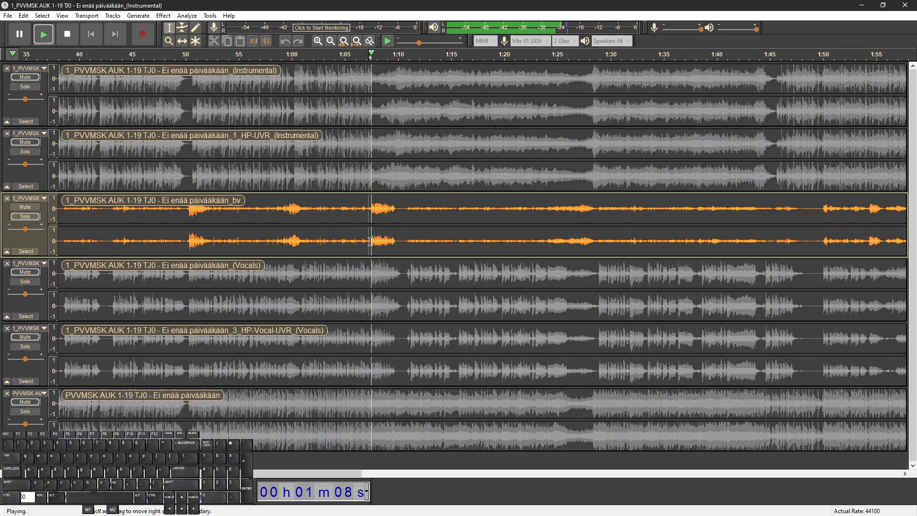
scroll(415, 246, up, 1)
scroll(405, 248, right, 1)
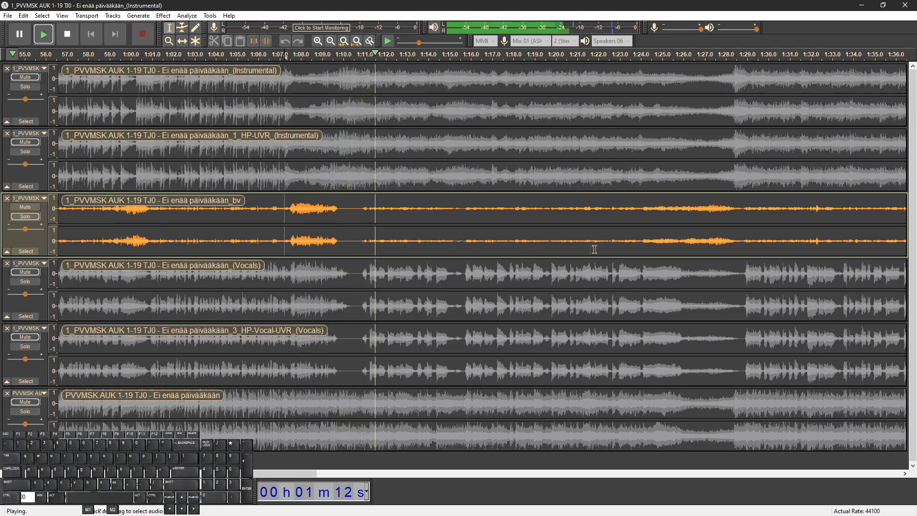
Listen to the soloed bv track from about 1:24 and 1:29, and stop playback
click(638, 243)
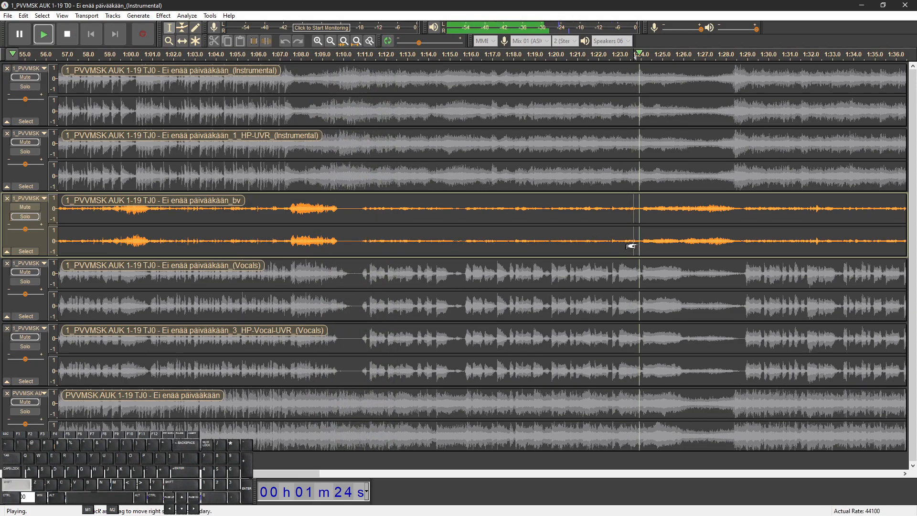
scroll(602, 246, right, 6)
scroll(586, 250, right, 5)
click(475, 242)
key(space)
scroll(492, 243, right, 5)
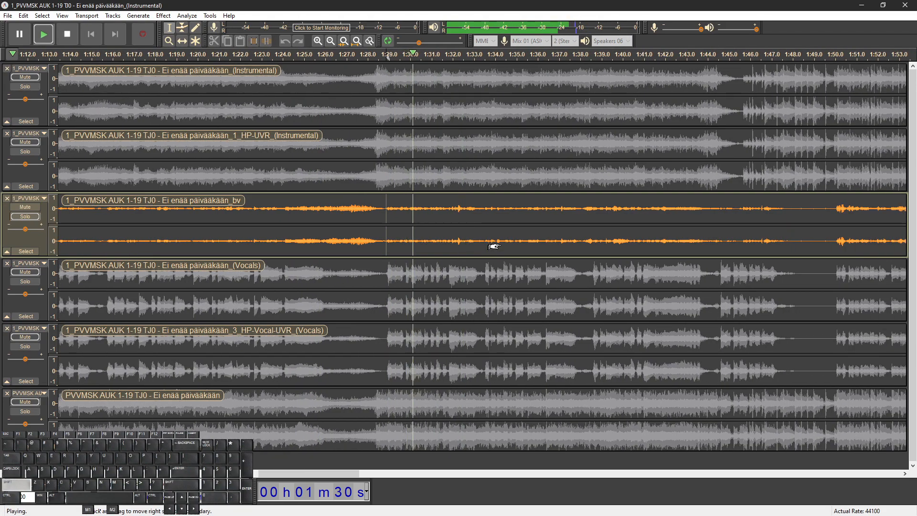
scroll(499, 244, down, 1)
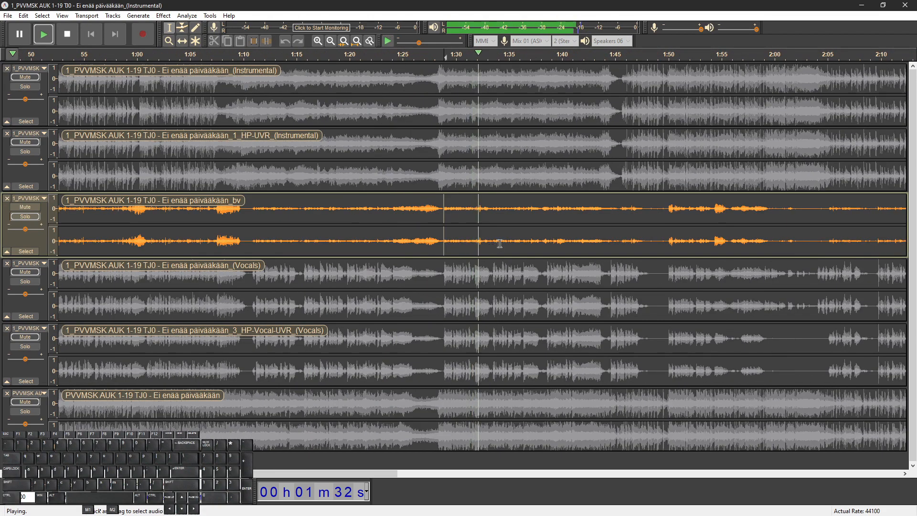
click(468, 236)
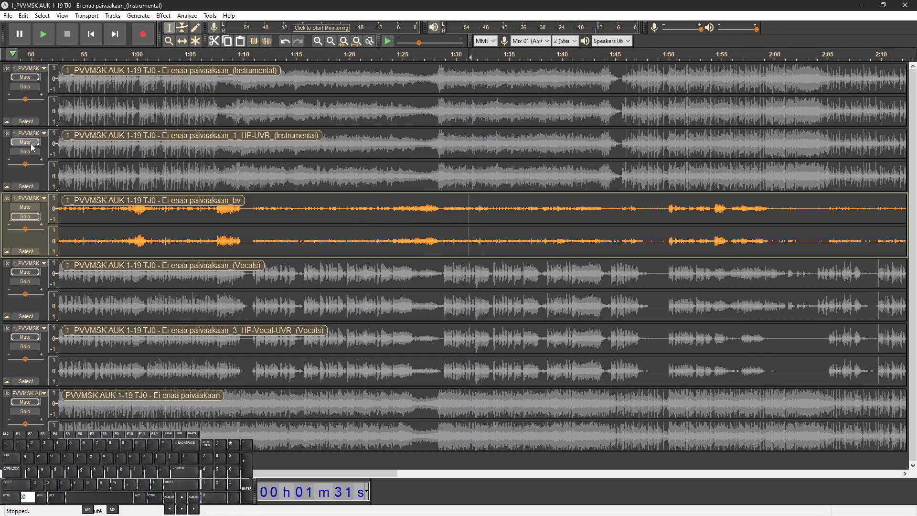
Unmute the 1_HP-UVR instrumental alongside the unsoloed bv track and play both from about 1:22
click(347, 187)
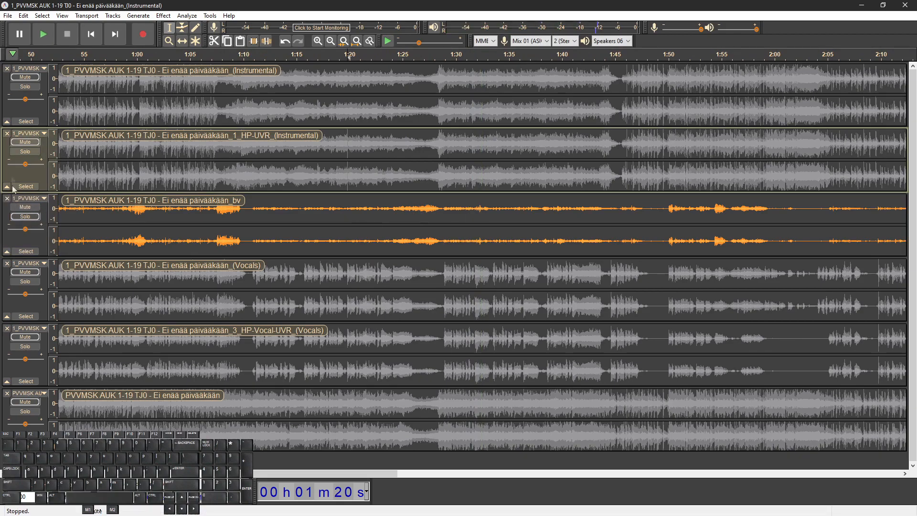
click(23, 143)
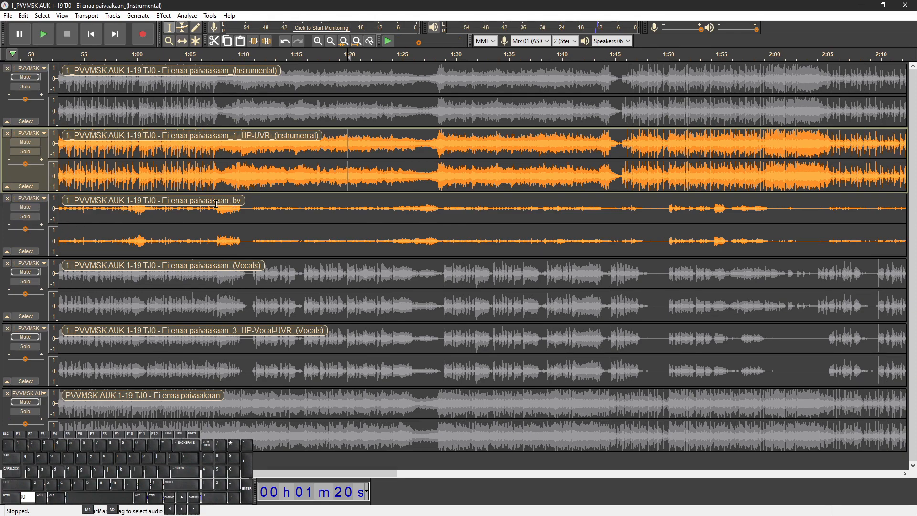
click(390, 208)
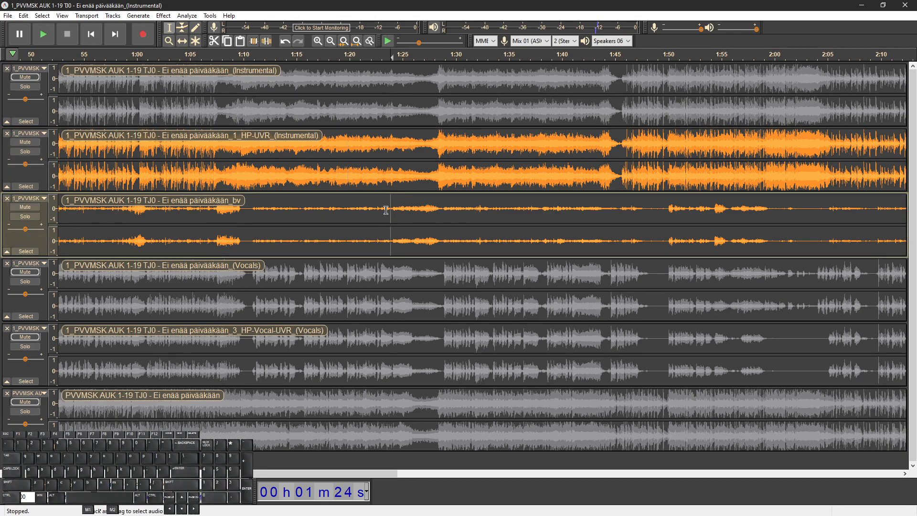
key(space)
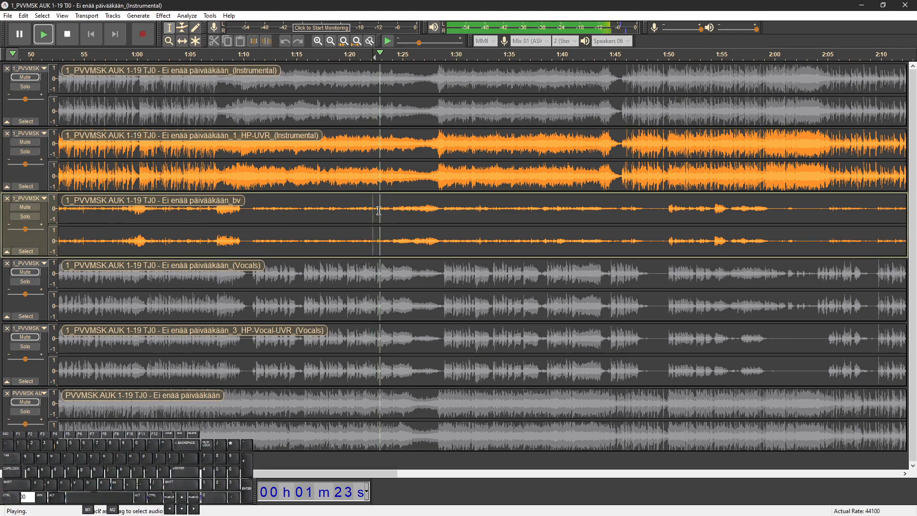
scroll(413, 217, up, 1)
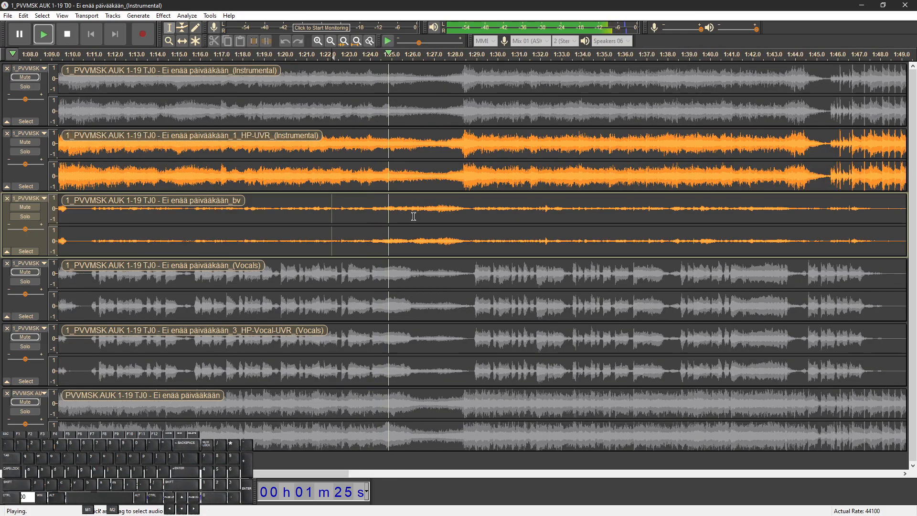
scroll(414, 219, right, 3)
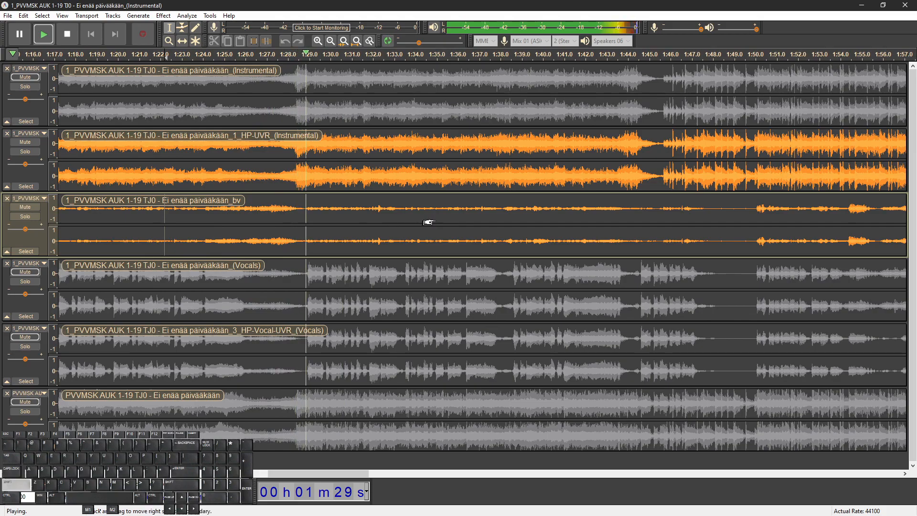
scroll(425, 219, right, 2)
key(space)
Solo the bv track and listen to its backing vocals from about 1:50
click(28, 217)
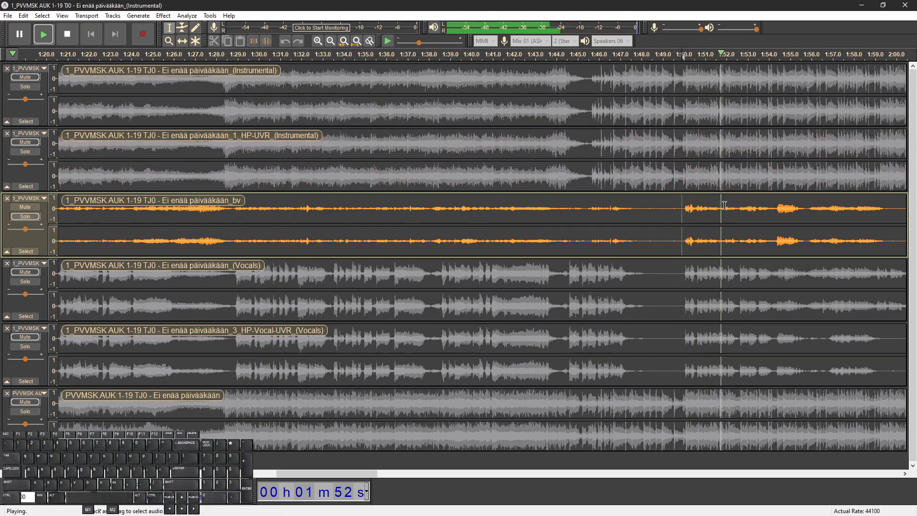
scroll(676, 213, right, 1)
key(space)
key(space)
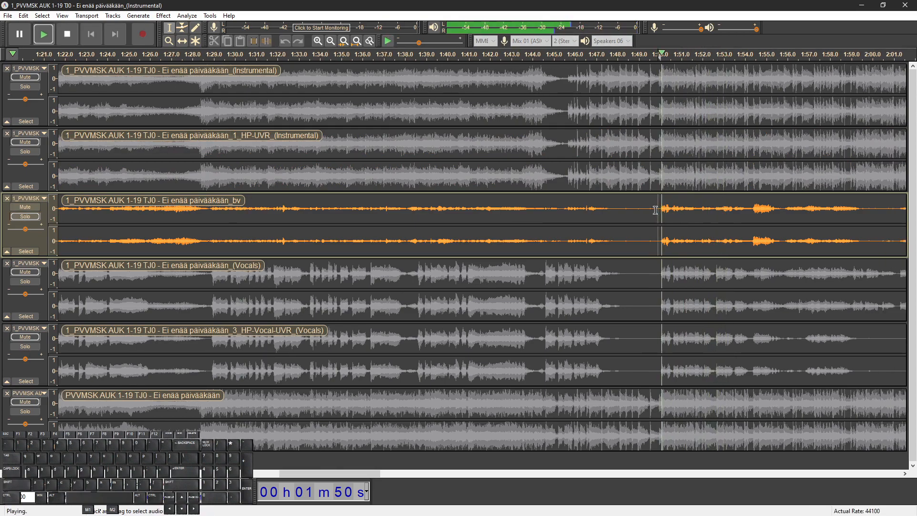
key(space)
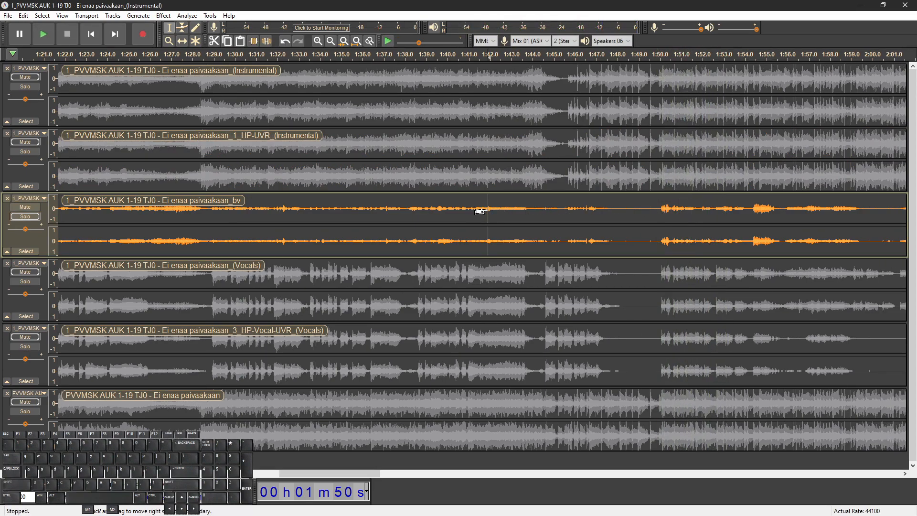
Listen to the soloed bv track's backing vocals from about 1:54 and 1:56
key(space)
scroll(527, 214, right, 5)
key(space)
click(625, 213)
key(space)
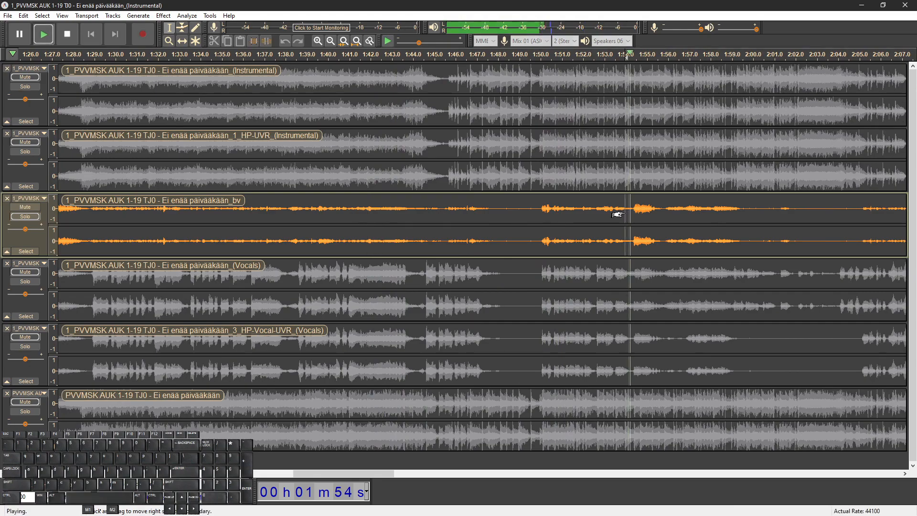
scroll(617, 215, right, 4)
key(space)
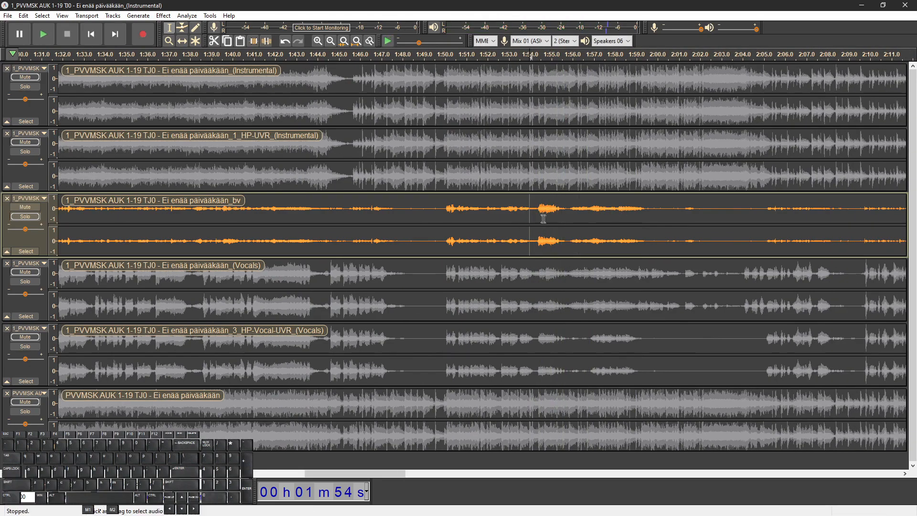
scroll(533, 221, right, 6)
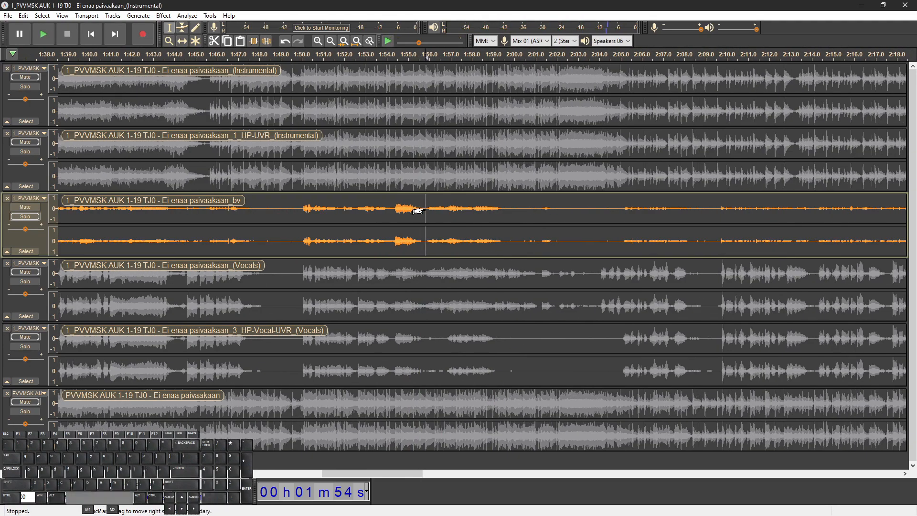
key(space)
scroll(420, 212, right, 5)
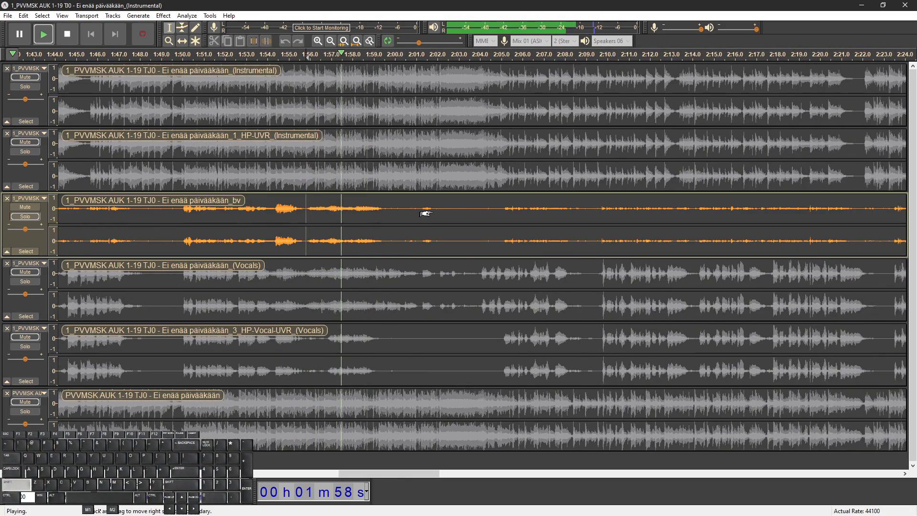
scroll(425, 214, right, 8)
key(space)
Play the soloed bv track from about 2:05 to hear what it contains there
click(335, 209)
key(space)
scroll(343, 212, right, 2)
scroll(349, 213, down, 1)
scroll(411, 218, right, 4)
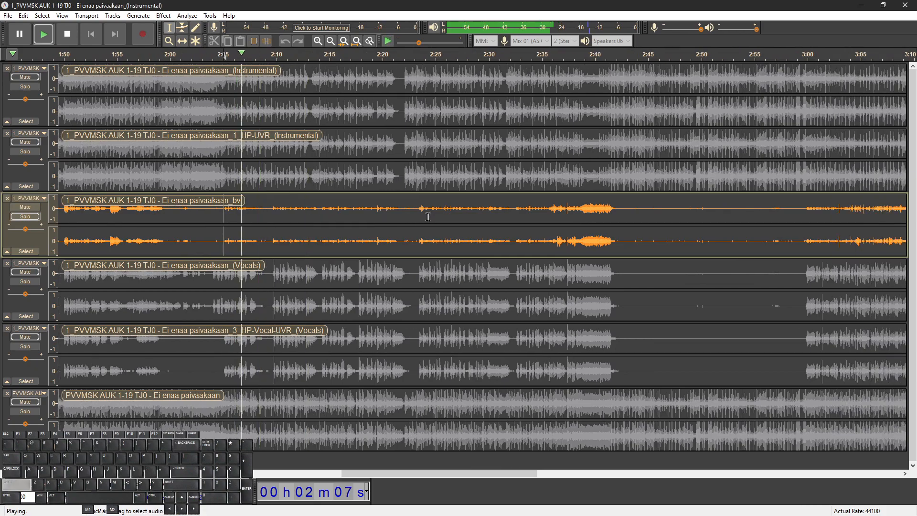
Listen to the backing vocals in the soloed bv track from about 2:35
click(419, 220)
click(516, 209)
scroll(517, 209, right, 2)
click(491, 208)
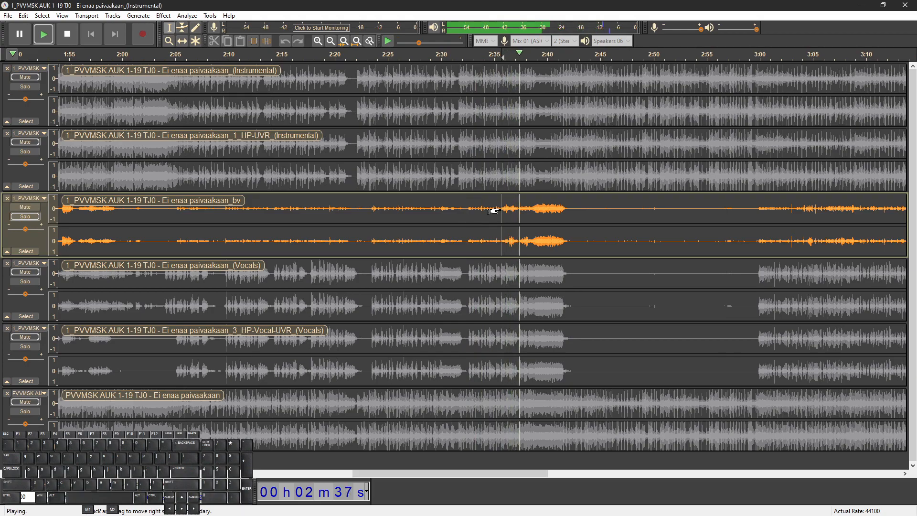
scroll(492, 209, right, 3)
scroll(546, 223, down, 1)
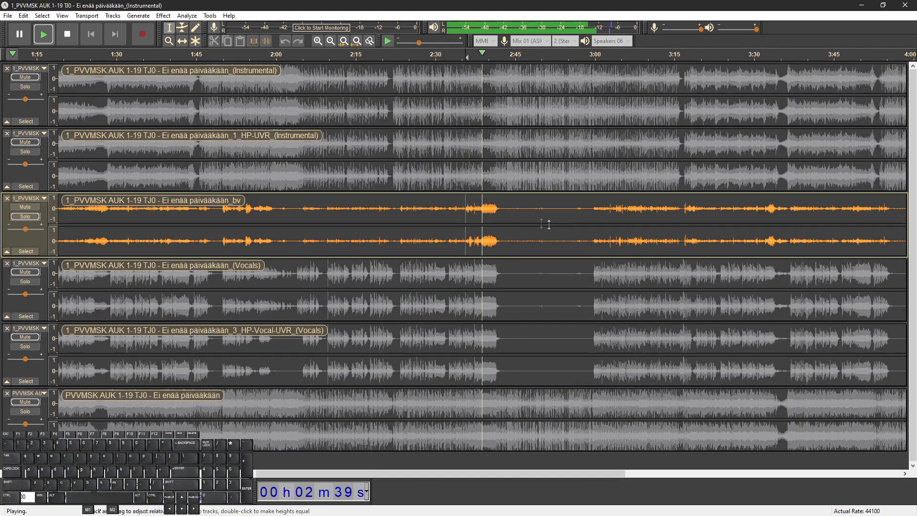
Listen to the soloed bv track from about 3:00, and stop playback at about 3:04
click(593, 242)
scroll(588, 242, up, 1)
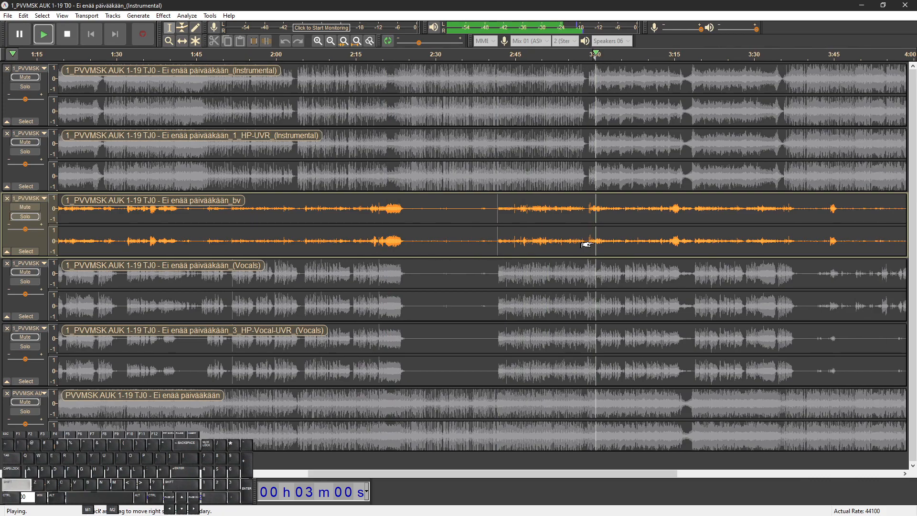
scroll(419, 248, up, 1)
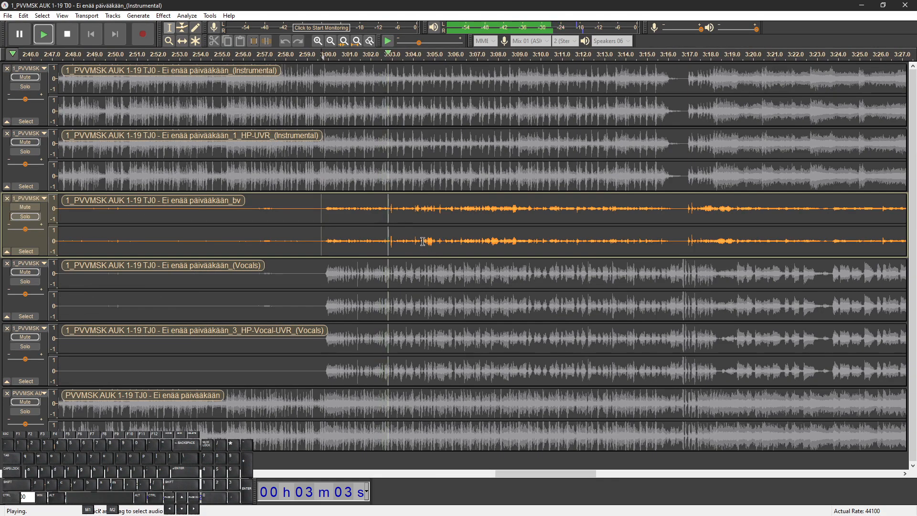
click(415, 240)
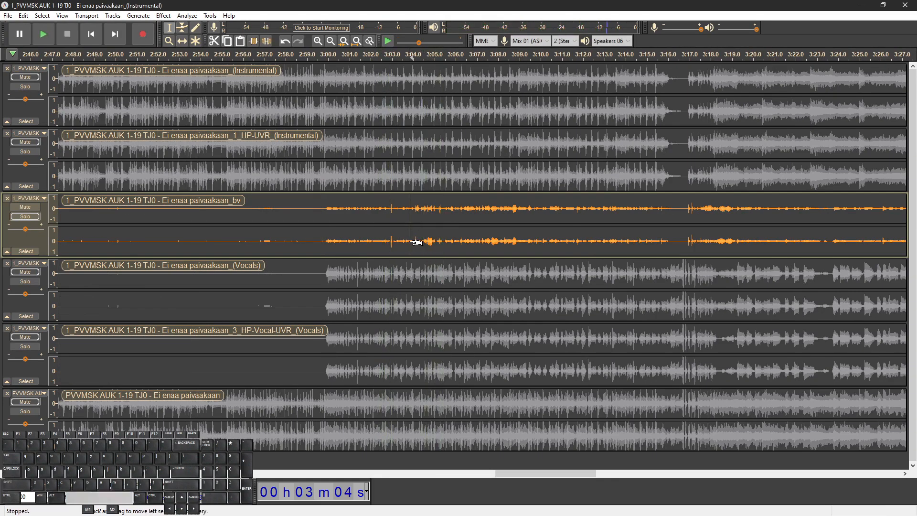
Compare the 1_HP-UVR instrumental unmuted alongside bv with bv soloed, between about 3:04 and 3:18
click(23, 143)
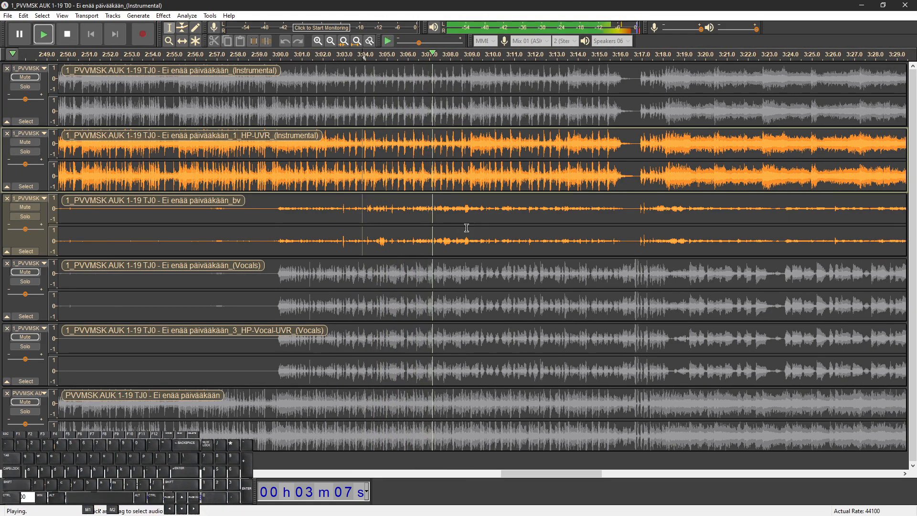
click(421, 240)
click(25, 216)
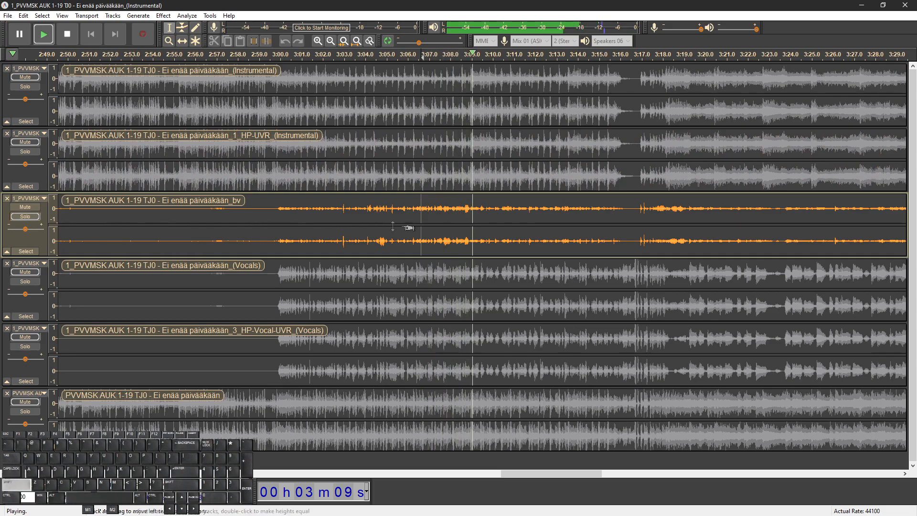
scroll(432, 232, right, 3)
scroll(431, 232, right, 2)
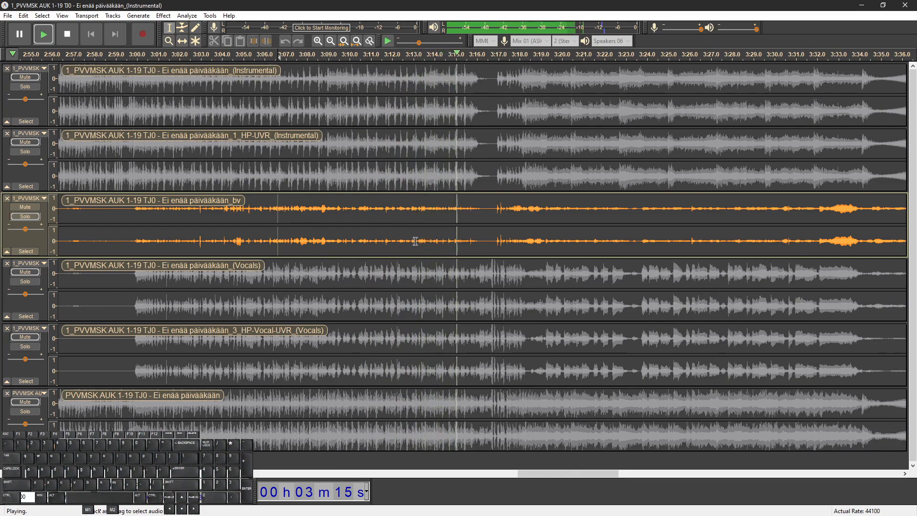
key(space)
key(space)
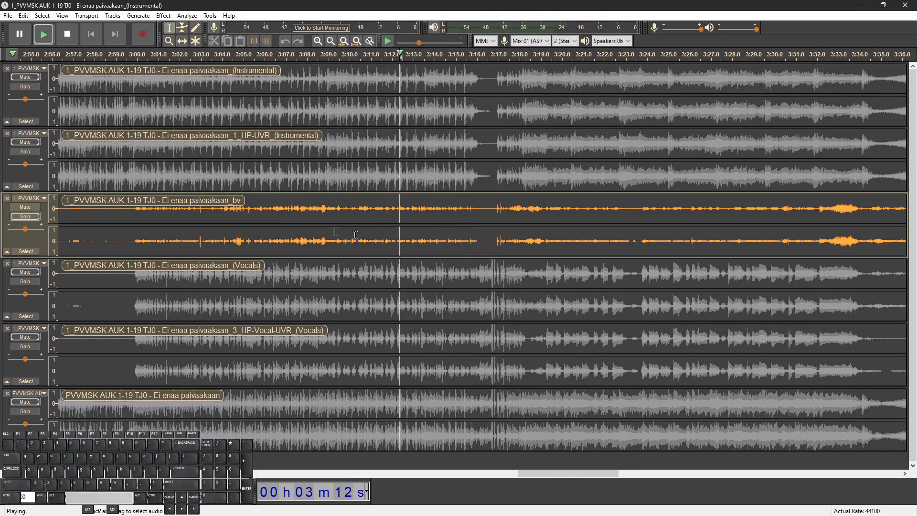
click(19, 142)
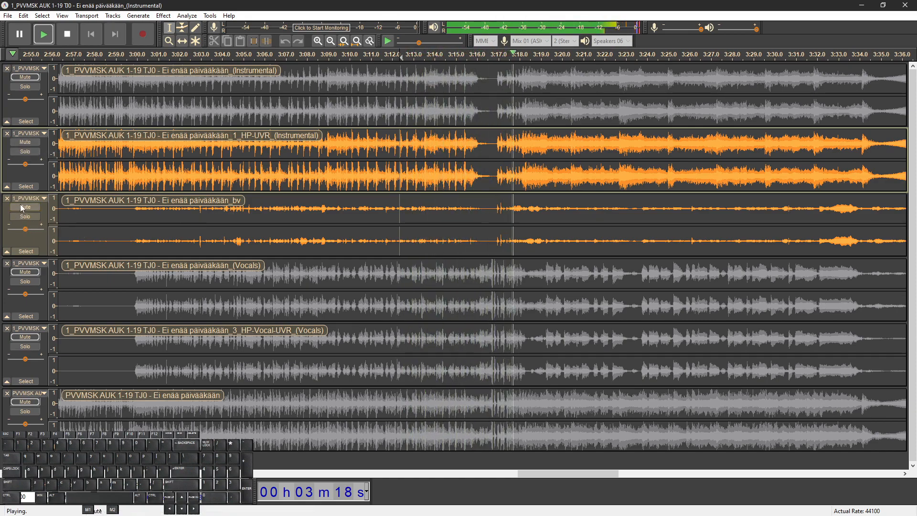
Play the 1_HP-UVR instrumental together with the bv track from about 3:32
scroll(344, 262, right, 8)
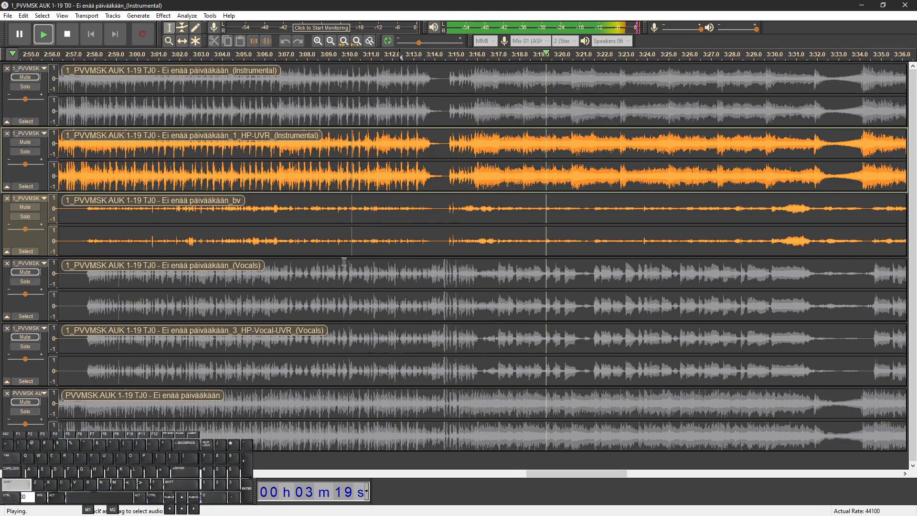
scroll(344, 262, right, 7)
click(551, 241)
key(space)
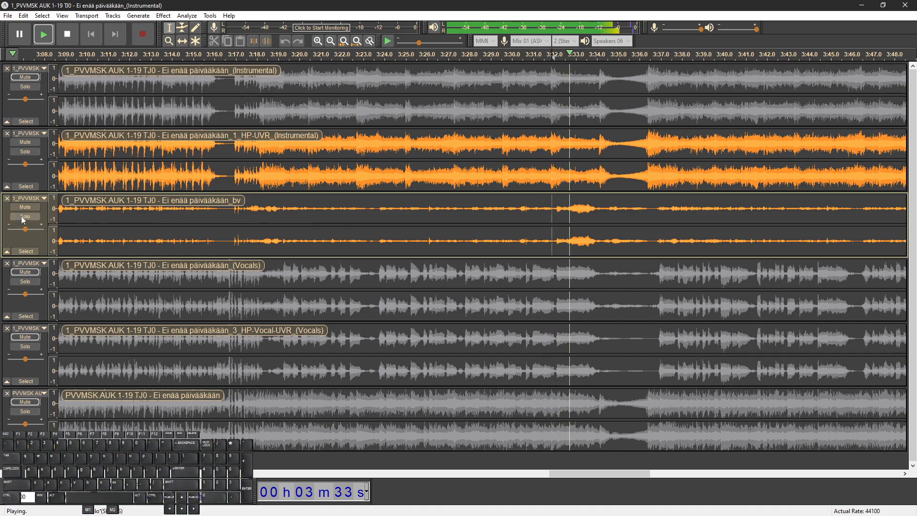
key(space)
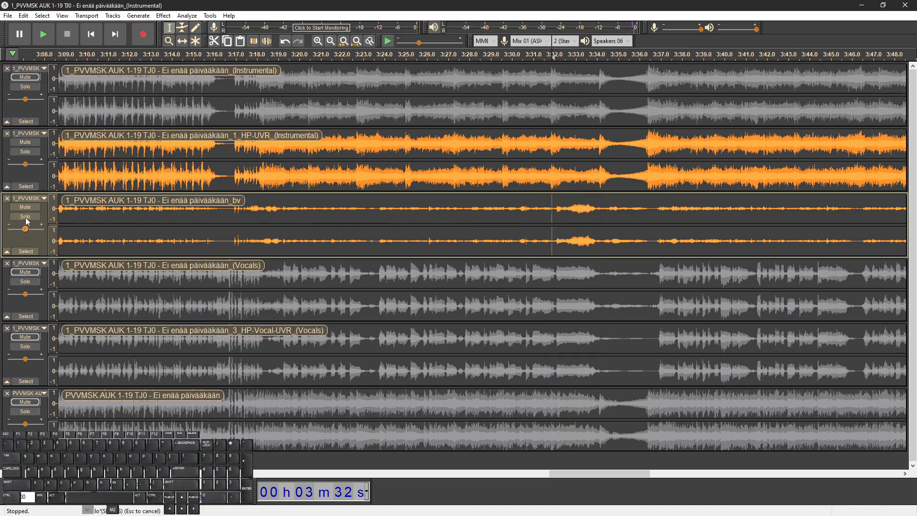
Solo the bv track and listen to its passage from about 3:32
key(space)
scroll(444, 251, right, 4)
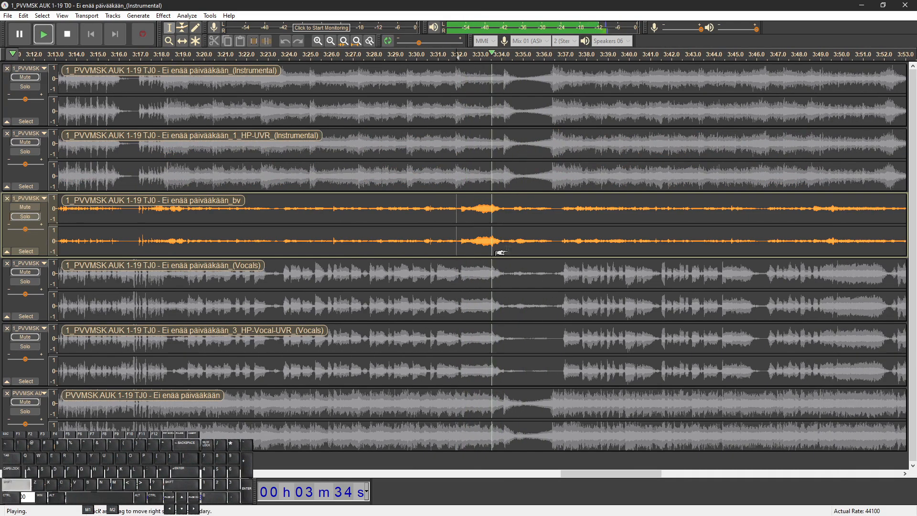
key(space)
scroll(507, 250, down, 1)
scroll(468, 245, right, 2)
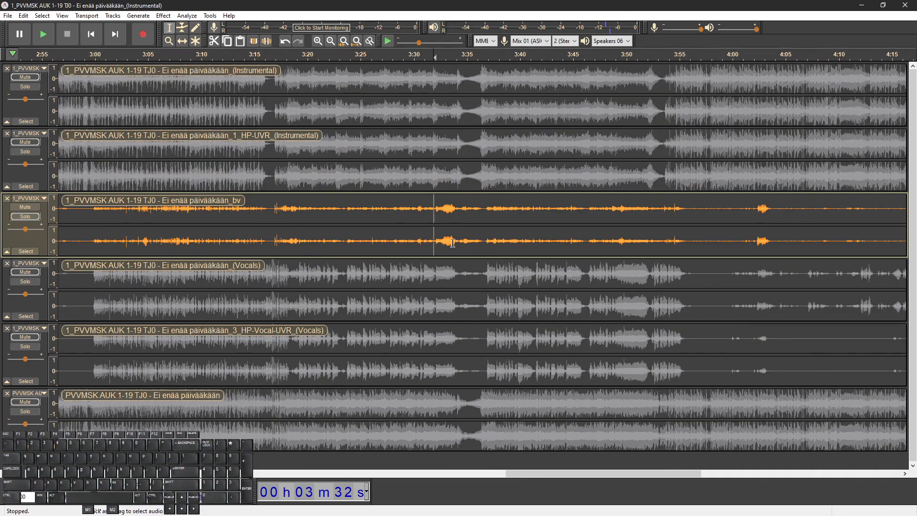
Compare the soloed Instrumental track with the 1_HP-UVR instrumental plus bv, playing both versions from about 3:32
scroll(434, 245, up, 2)
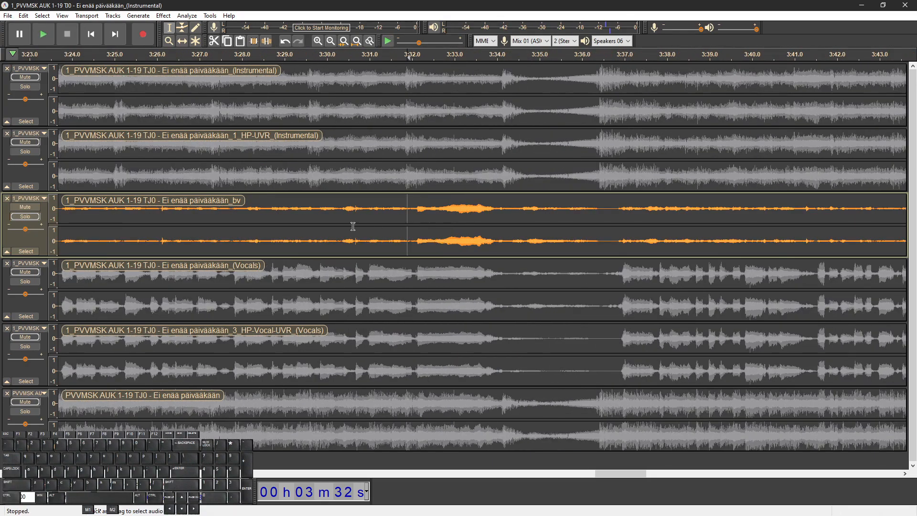
click(24, 87)
key(space)
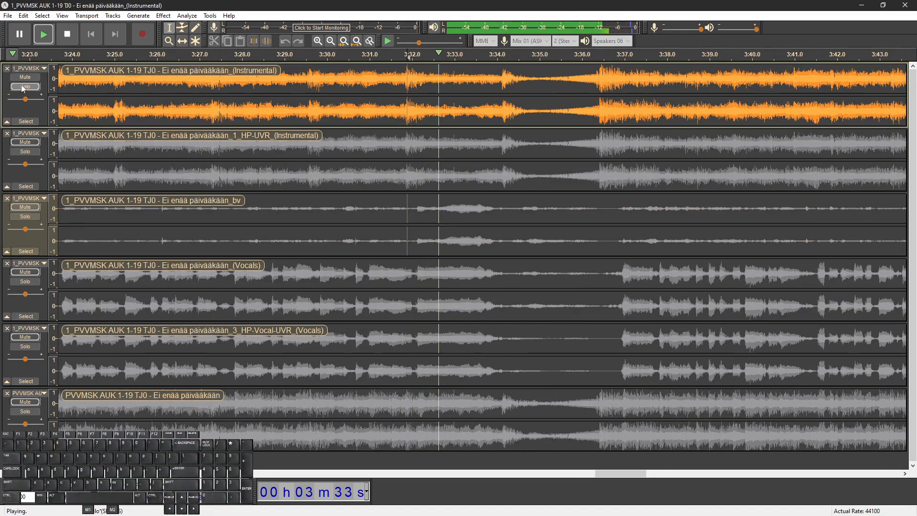
key(space)
click(22, 153)
click(29, 208)
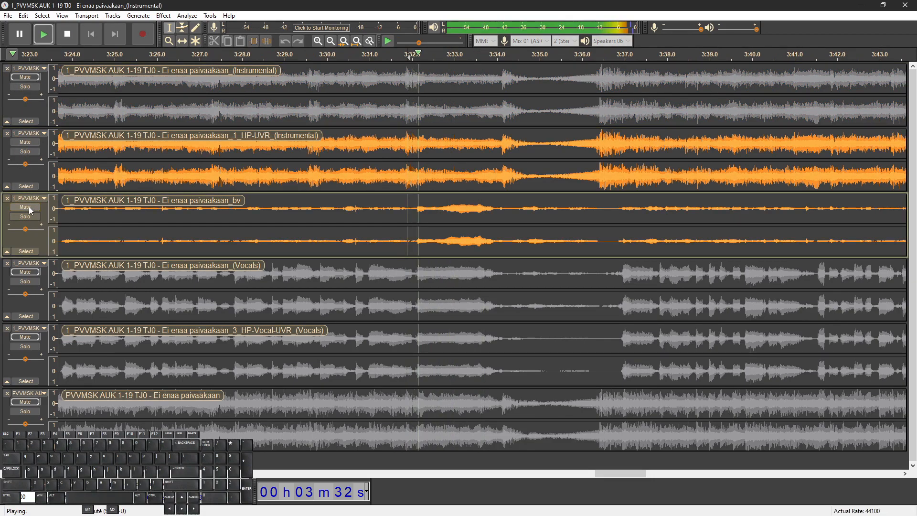
key(space)
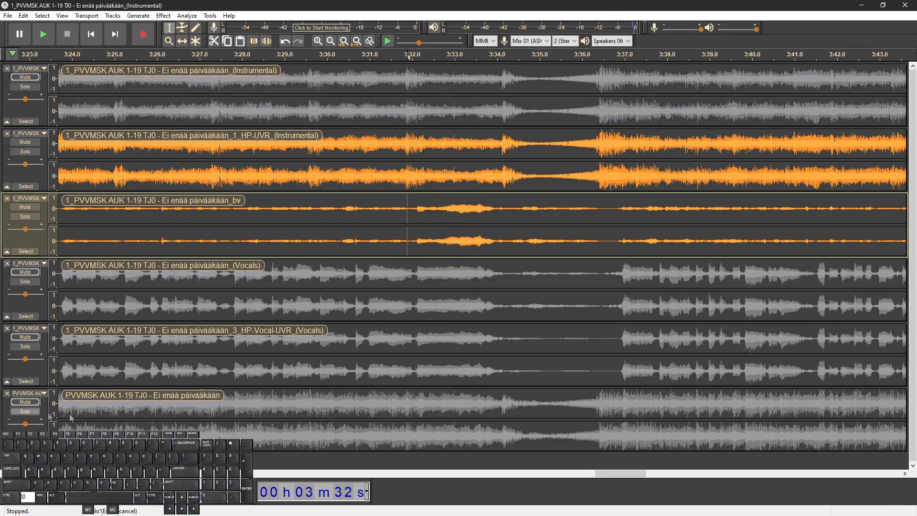
Play the soloed original song from about 3:31 and mark the matching swell in the bv track at about 3:32 to 3:34
click(25, 411)
key(space)
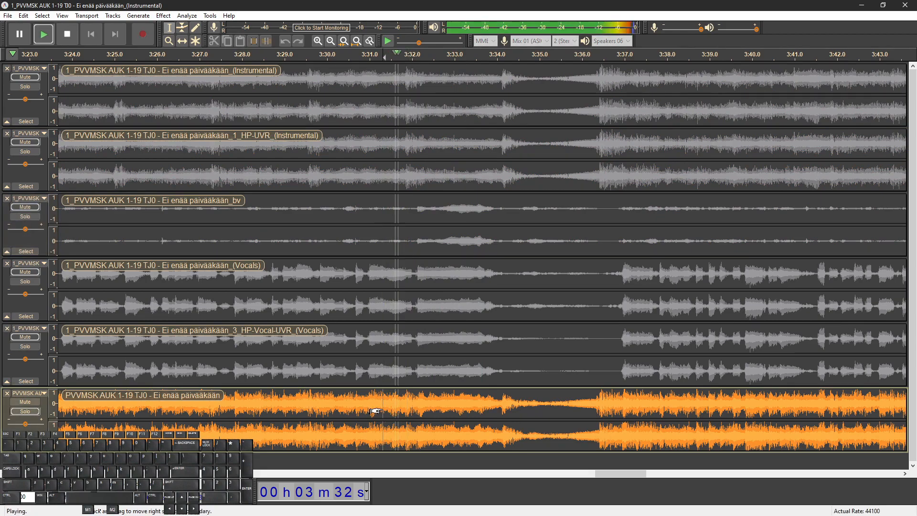
key(space)
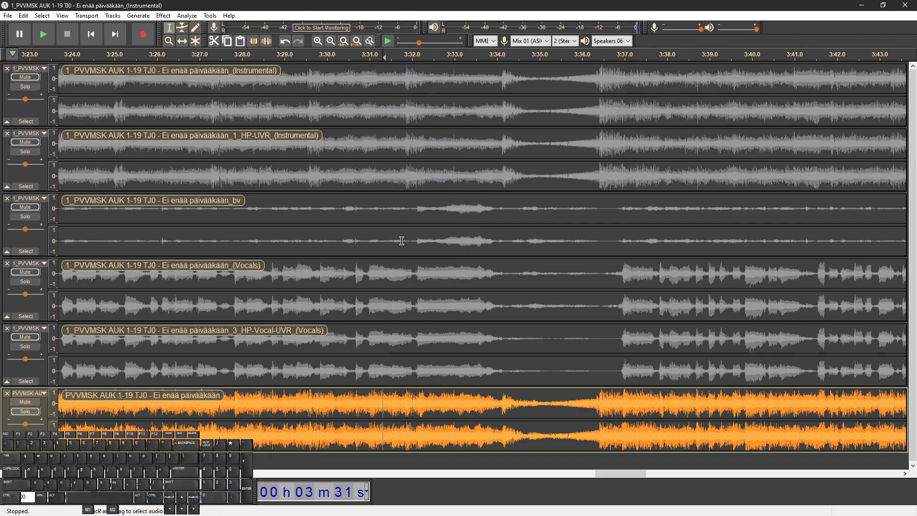
drag(402, 241, 496, 243)
click(454, 244)
Solo the bv track and listen to it from about 3:36
scroll(458, 244, right, 7)
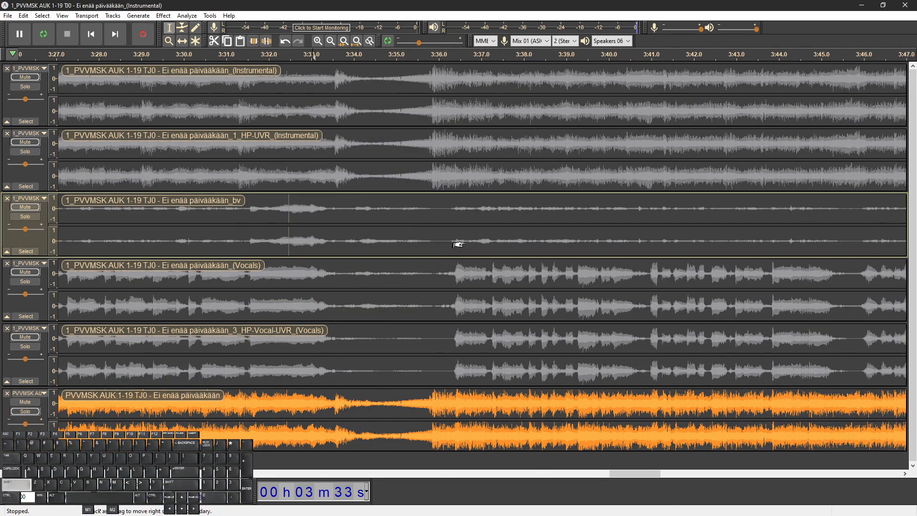
scroll(457, 244, right, 2)
click(25, 217)
click(369, 240)
key(space)
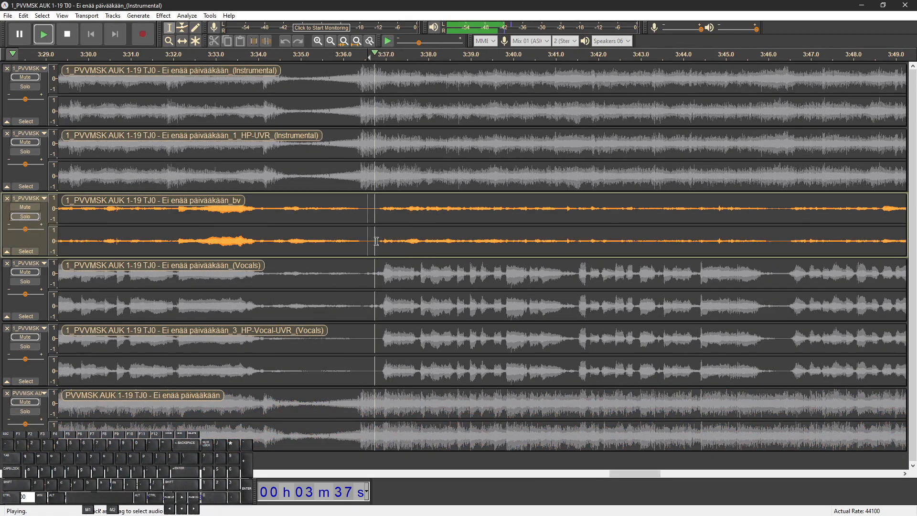
scroll(403, 251, right, 2)
ctrl+scroll(407, 253, down, 1)
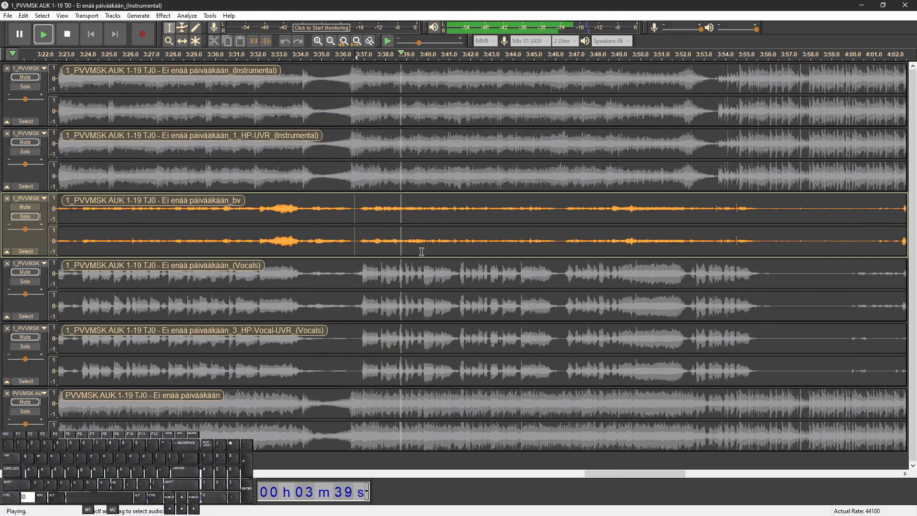
Listen to the soloed bv track from about 3:46 and from about 4:02, and stop playback
click(562, 242)
scroll(558, 243, right, 4)
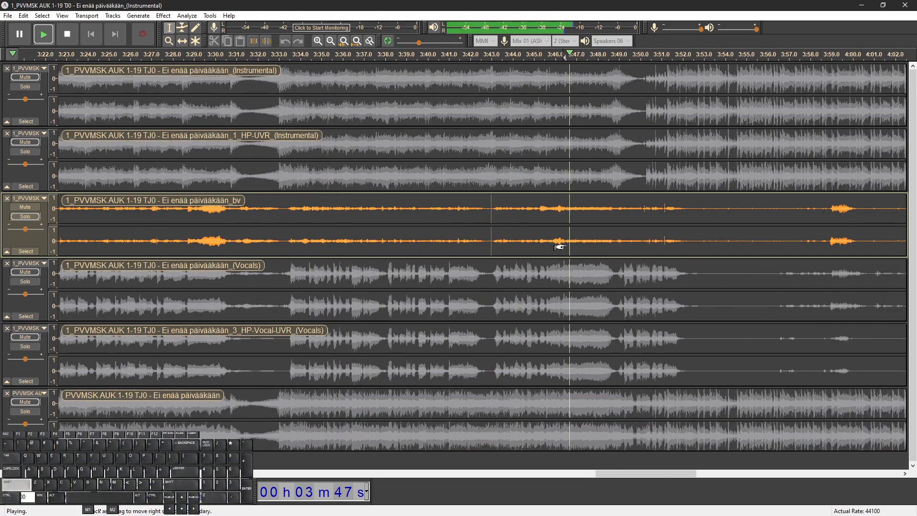
ctrl+scroll(566, 244, down, 1)
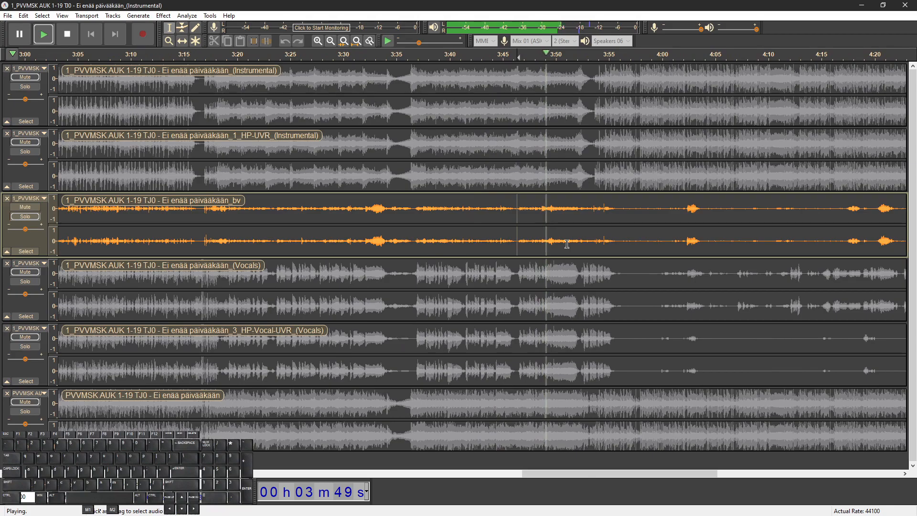
click(676, 240)
ctrl+scroll(676, 238, down, 1)
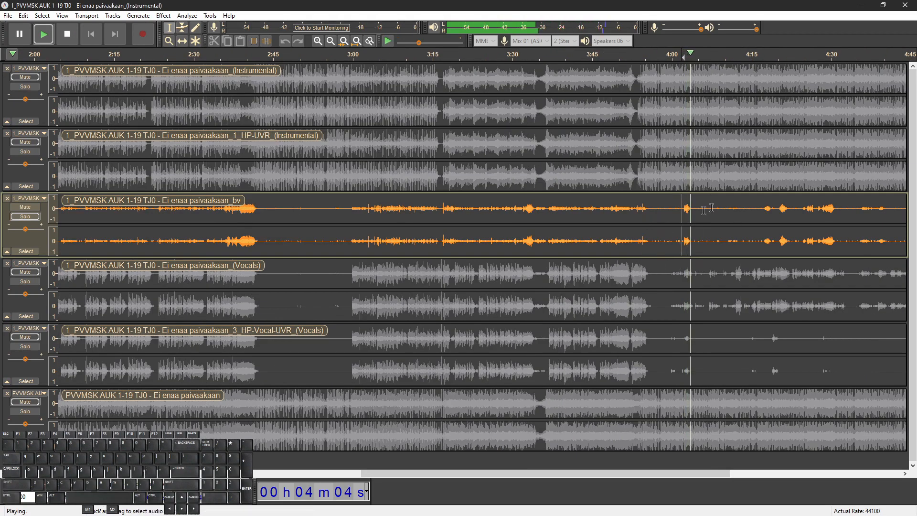
click(668, 240)
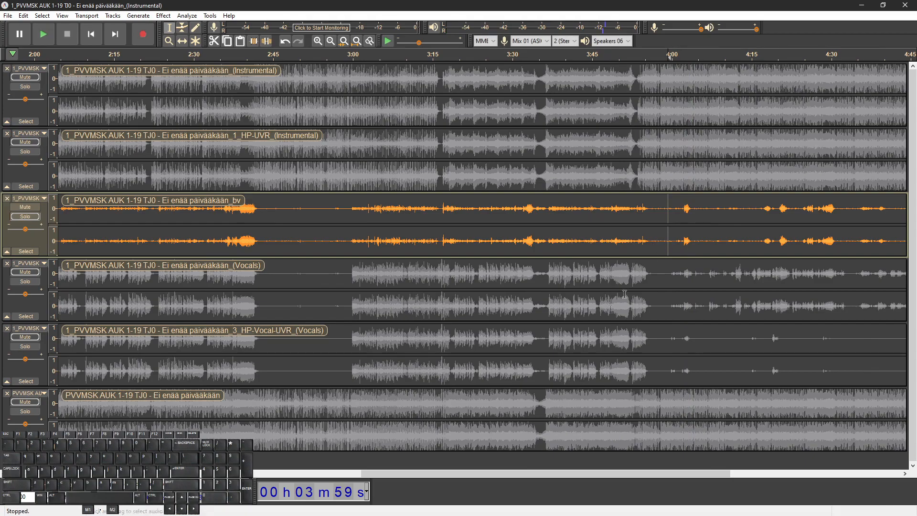
Solo the original song and play it briefly from about 4:15
click(27, 415)
shift+scroll(611, 374, right, 6)
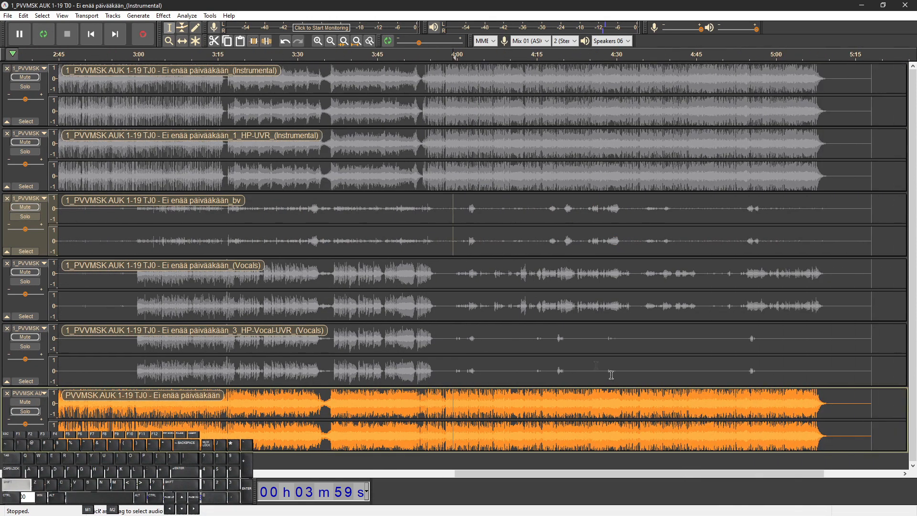
click(538, 305)
key(space)
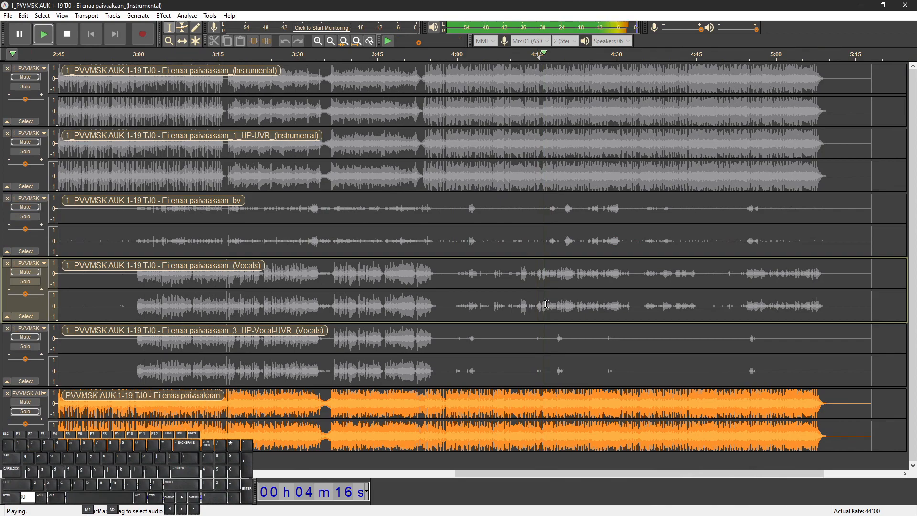
key(space)
Mark the quiet passage in the Vocals track between about 4:15 and 4:40, and play that track soloed from about 4:20
drag(540, 311, 669, 308)
click(597, 308)
click(31, 283)
key(space)
click(563, 309)
key(space)
key(space)
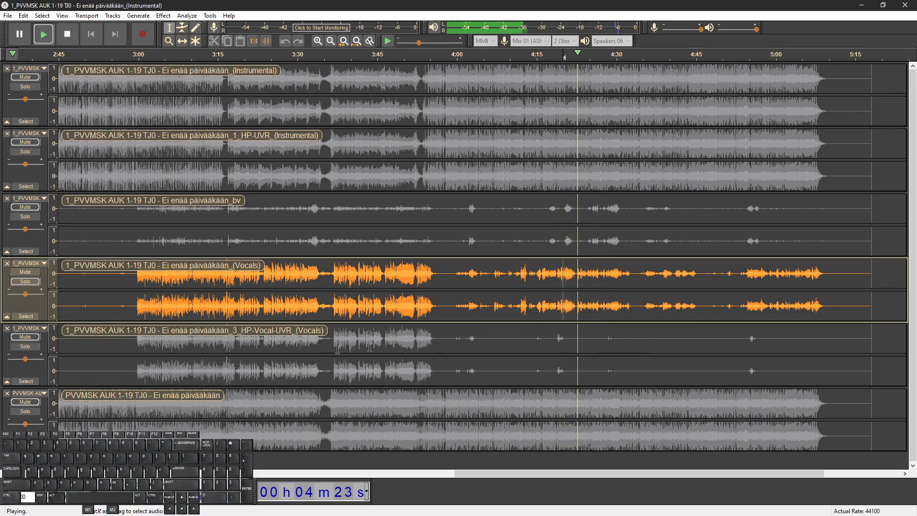
key(space)
Play the soloed Vocals track from about 4:55 to check its ending
click(734, 303)
click(25, 282)
key(space)
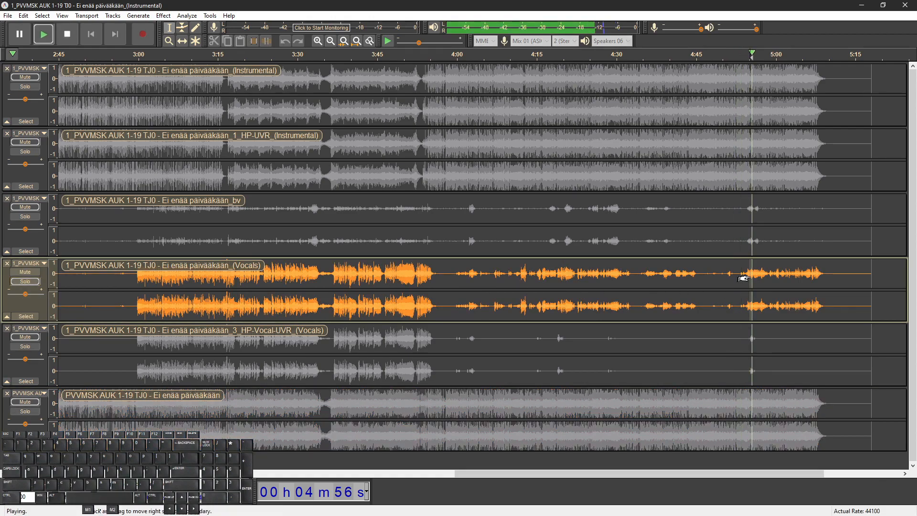
key(space)
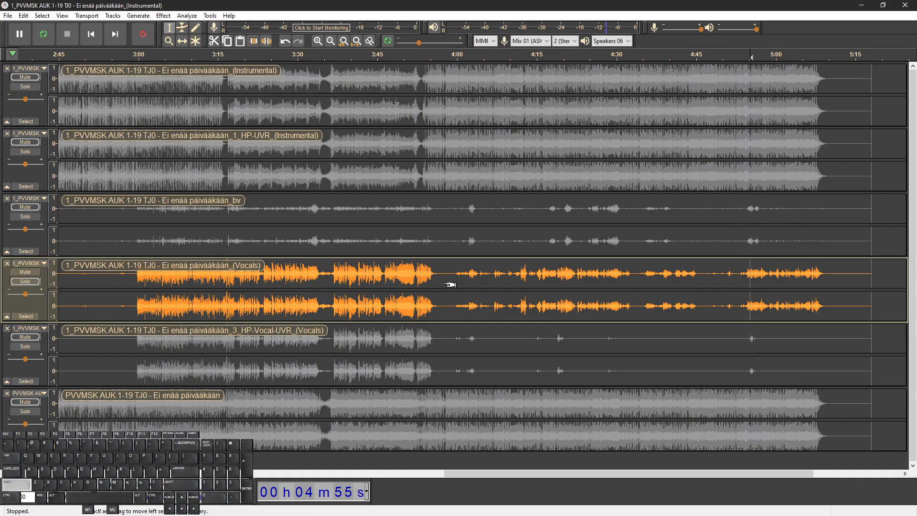
Return to the start of the song, solo the Instrumental track and play it from about 0:12
scroll(451, 281, left, 5)
scroll(420, 273, left, 2)
scroll(421, 274, down, 1)
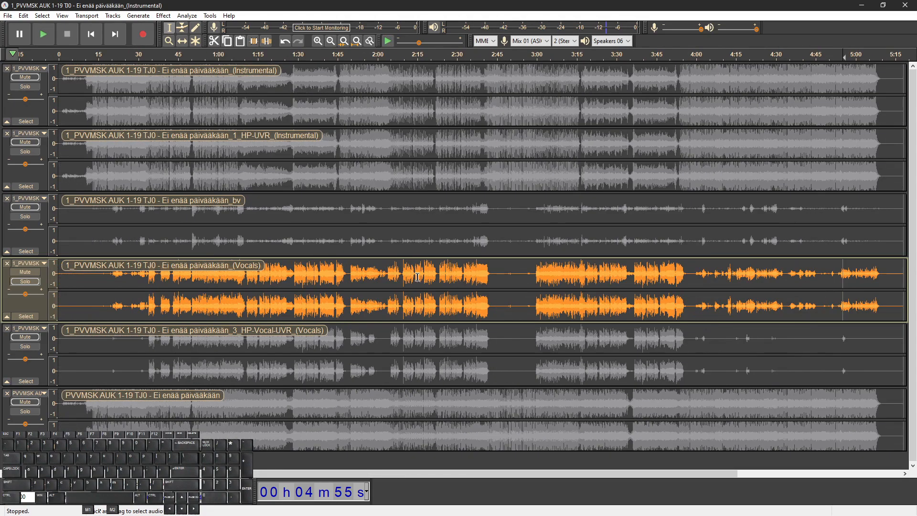
key(ctrl+f)
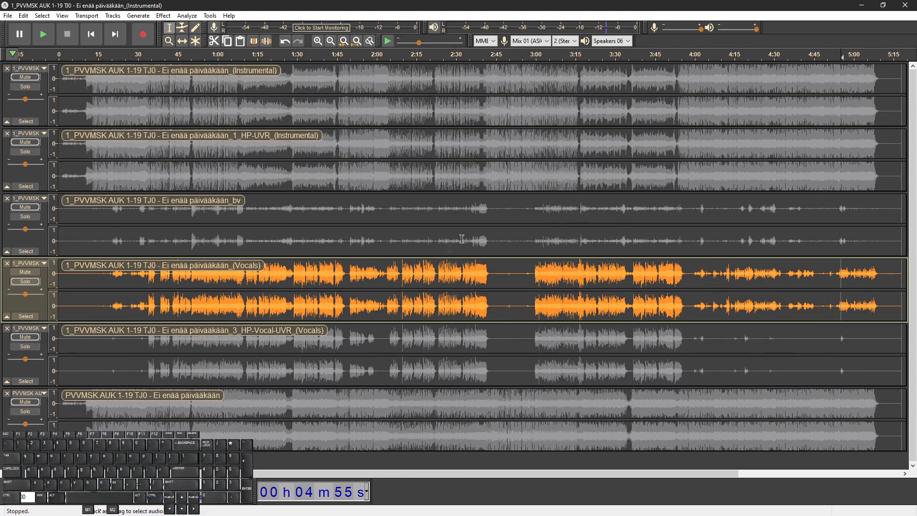
click(75, 175)
scroll(99, 165, up, 2)
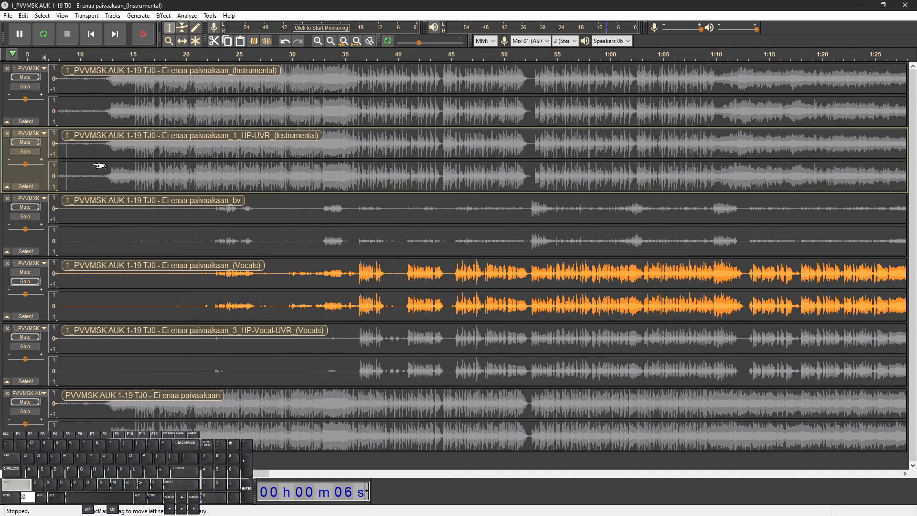
scroll(100, 166, left, 4)
click(145, 116)
click(25, 87)
key(space)
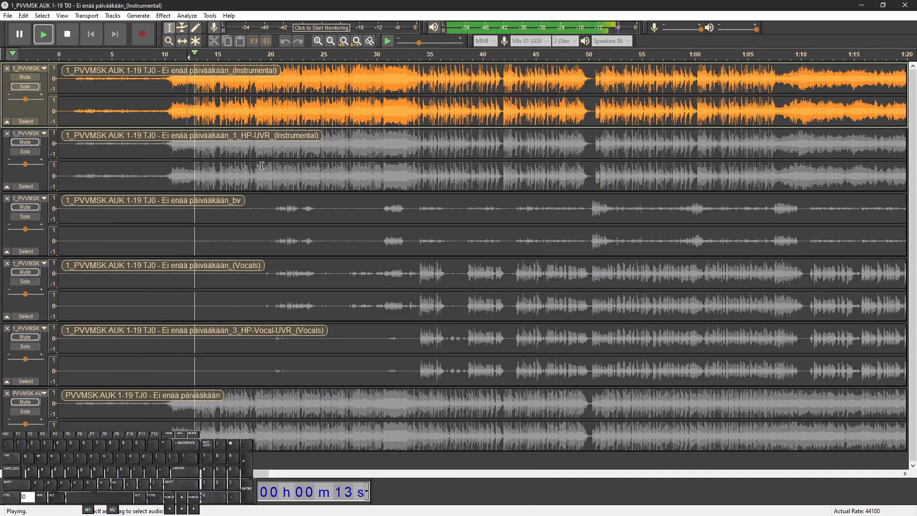
key(space)
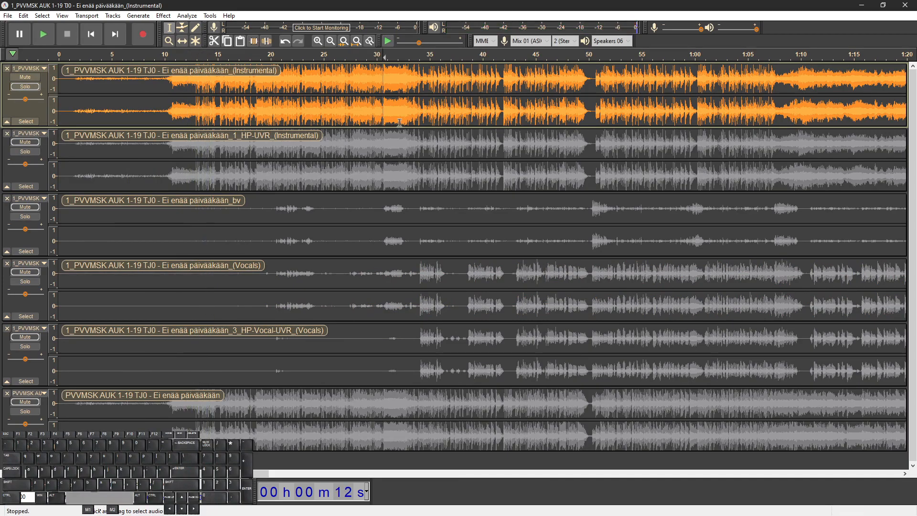
Listen to the soloed Instrumental track from about 0:31 and again from about 0:34
key(space)
scroll(410, 125, up, 2)
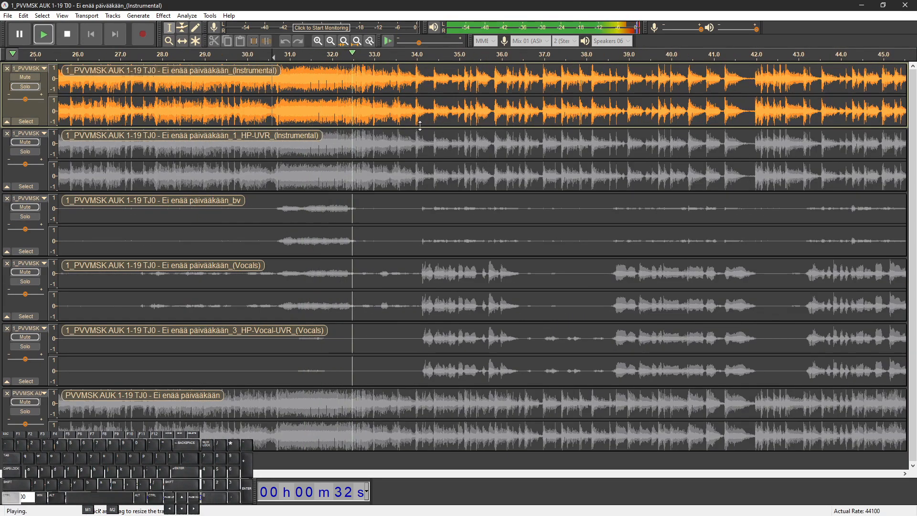
scroll(420, 125, up, 1)
key(space)
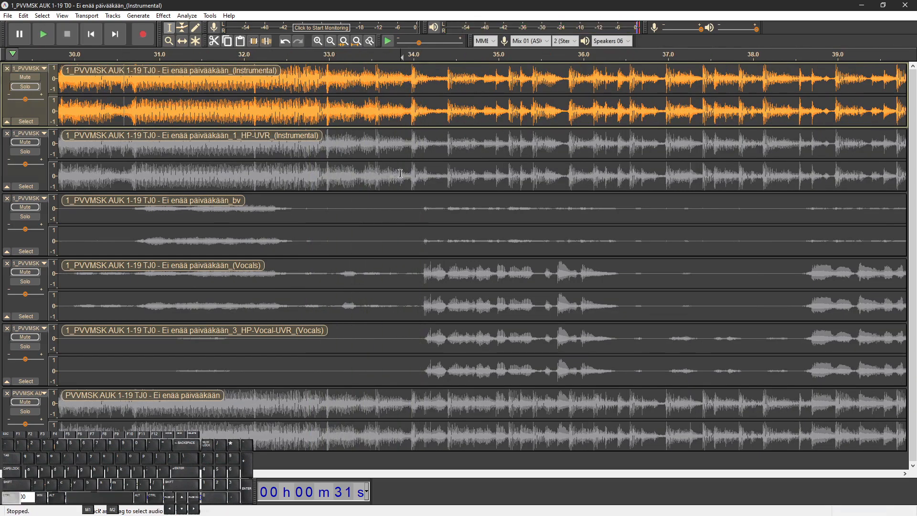
click(401, 173)
scroll(400, 173, up, 4)
key(space)
key(space)
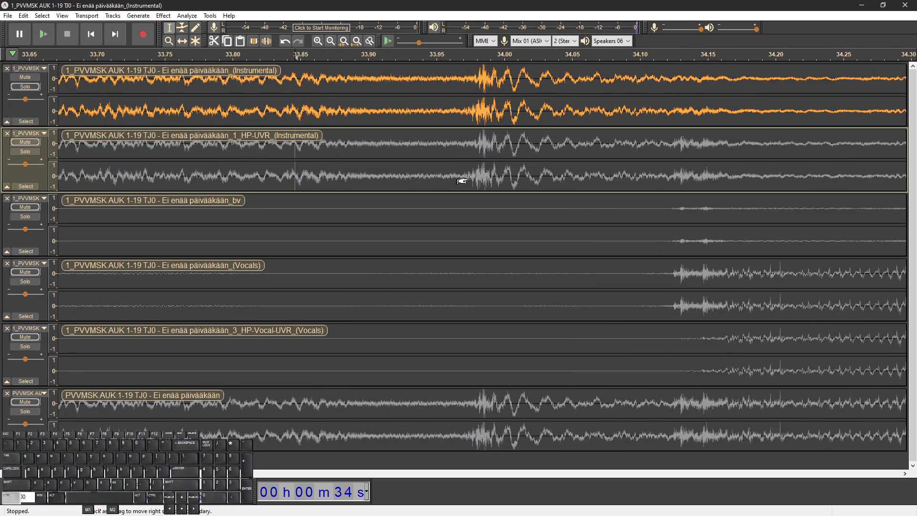
Examine the waveforms of the two Instrumental tracks around the drum hits at about 34.0 and 34.4 s
scroll(465, 178, down, 3)
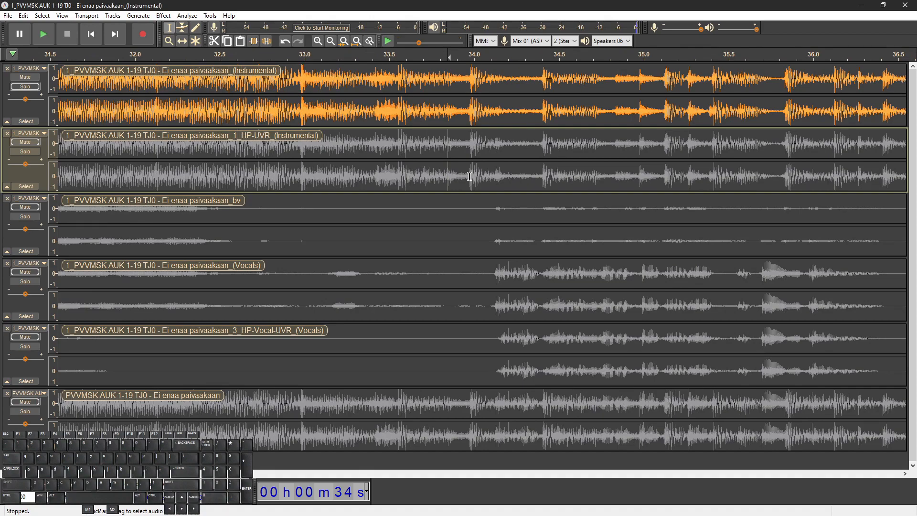
scroll(470, 176, up, 5)
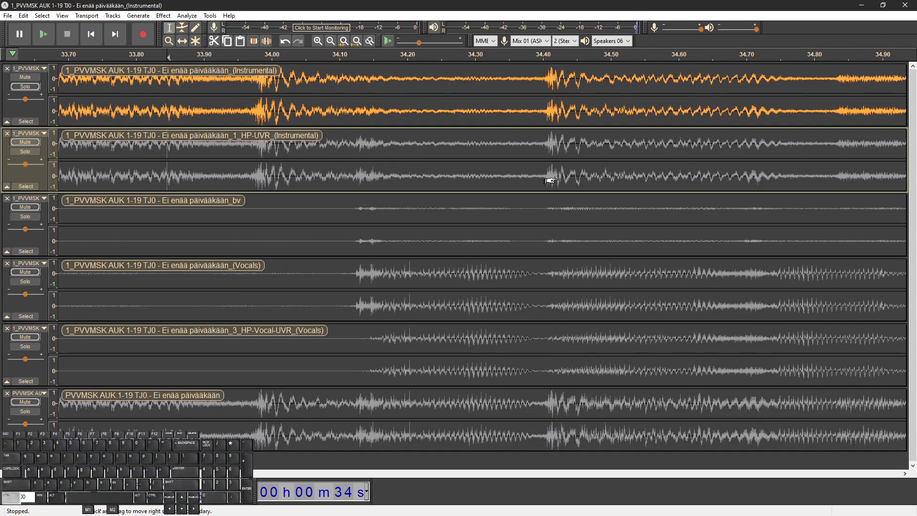
scroll(523, 180, up, 2)
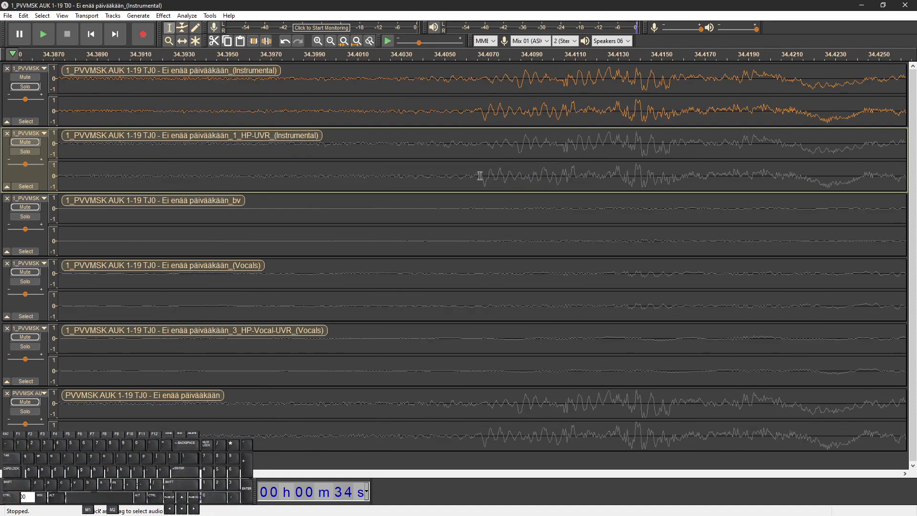
scroll(477, 193, down, 3)
scroll(479, 180, up, 2)
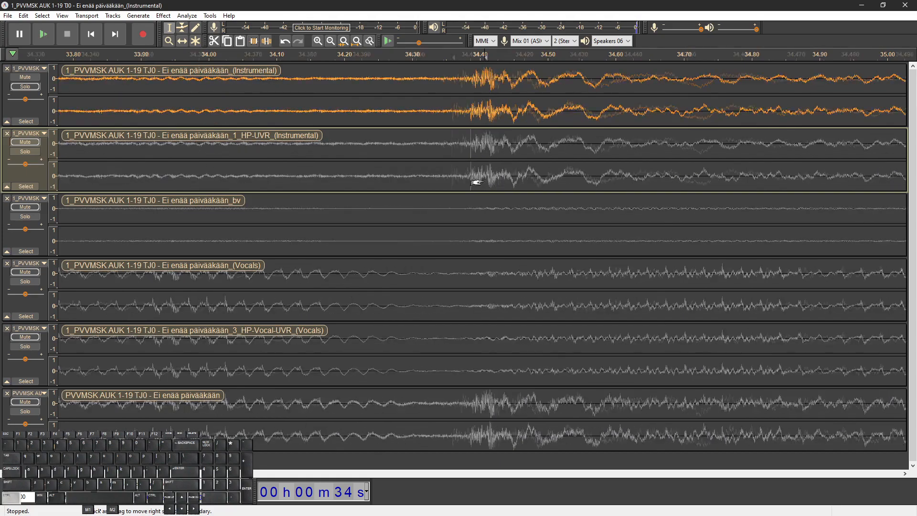
scroll(446, 179, down, 5)
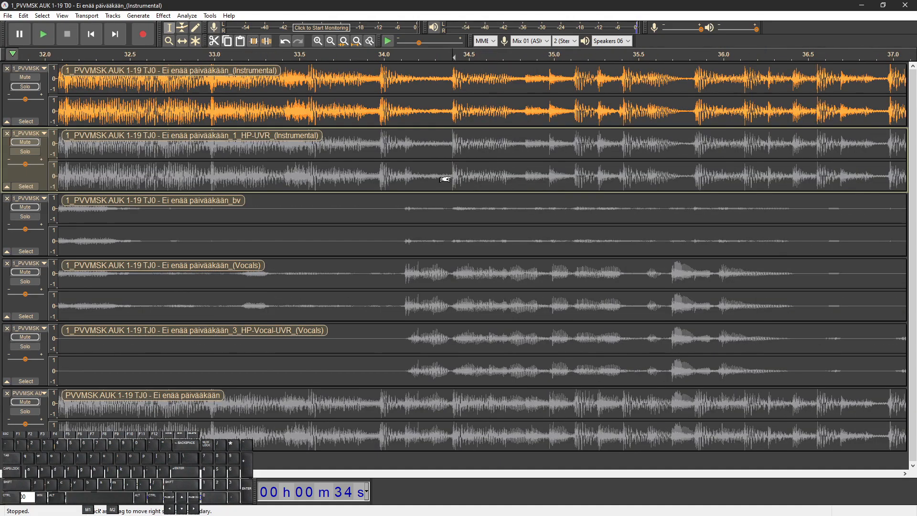
scroll(458, 181, down, 1)
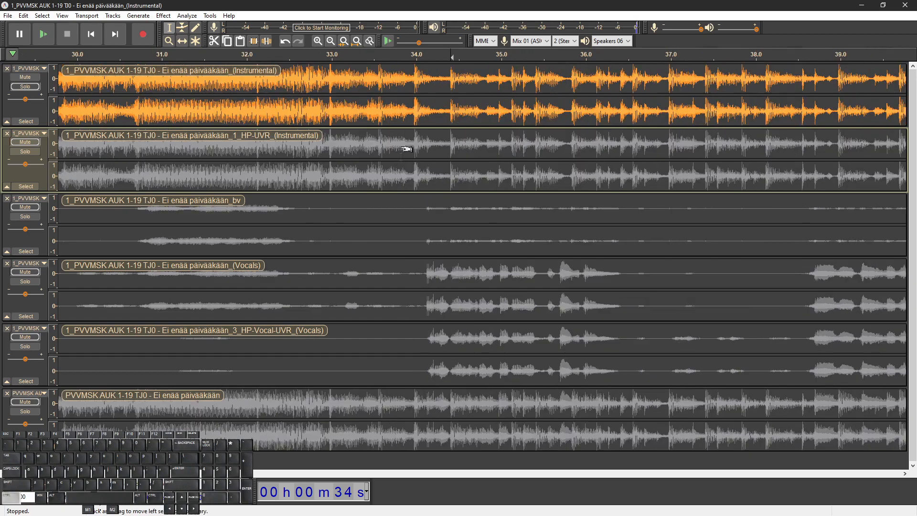
scroll(397, 125, up, 1)
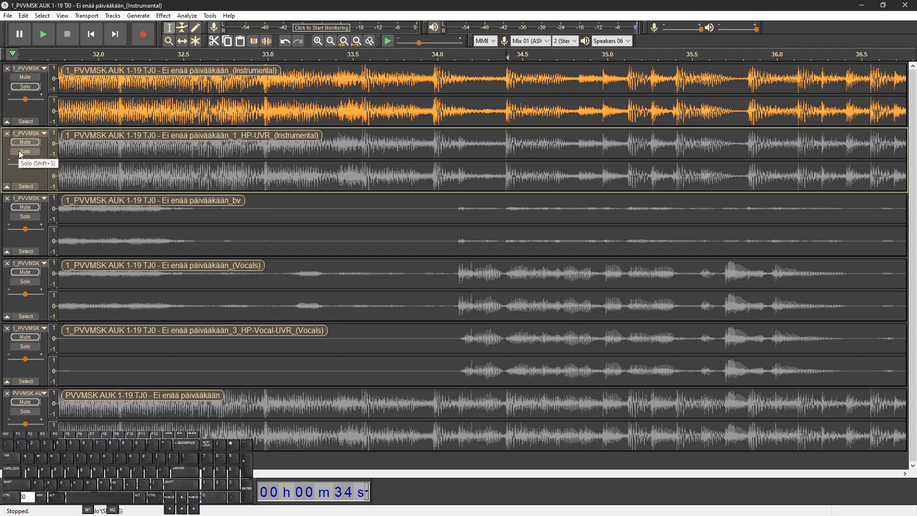
Solo the 1_HP-UVR_(Instrumental) track and add a blank label at the onset of the drum hit at about 33.98 s
click(21, 86)
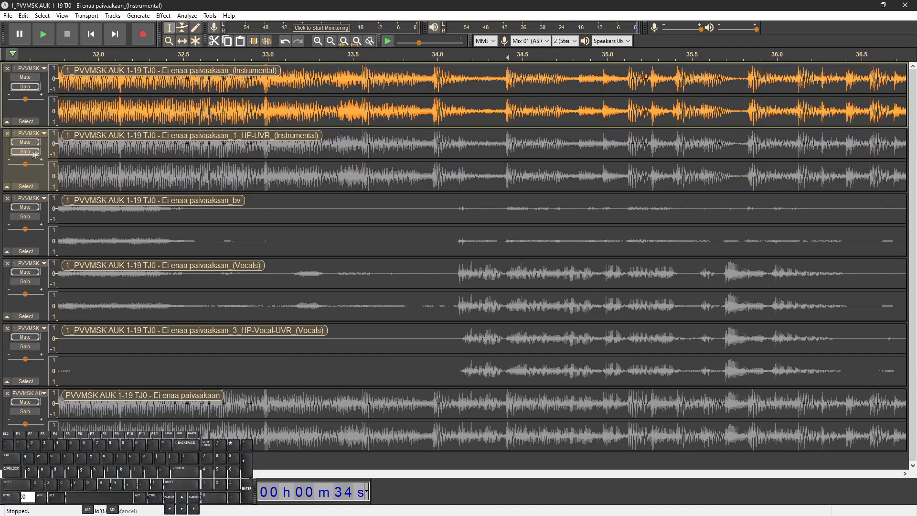
click(32, 153)
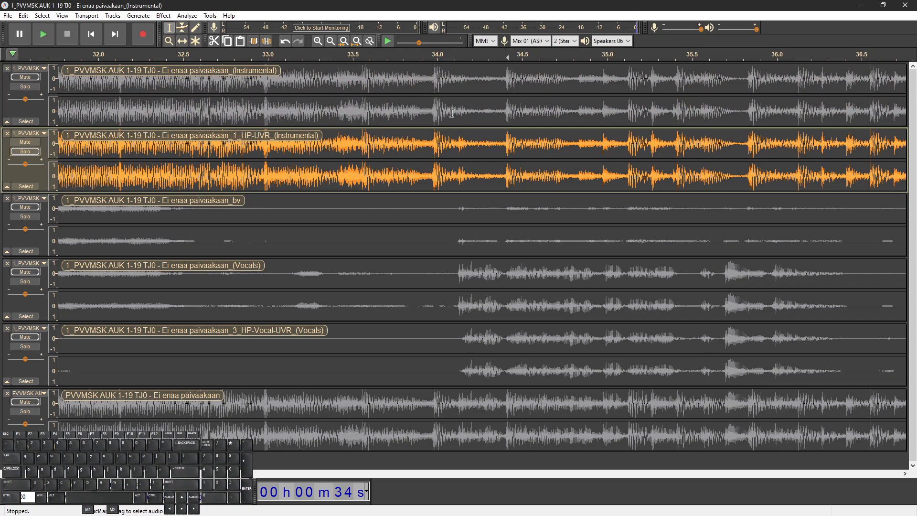
scroll(444, 114, up, 1)
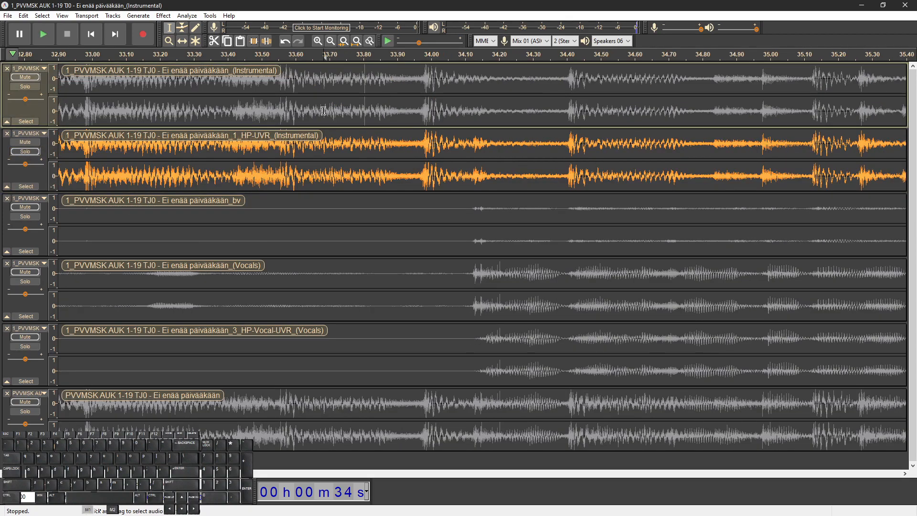
scroll(403, 136, down, 2)
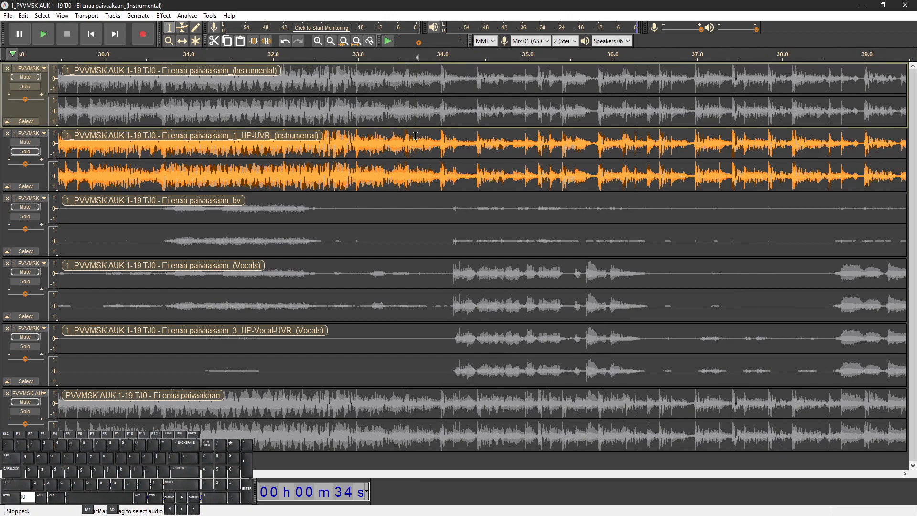
scroll(429, 142, up, 2)
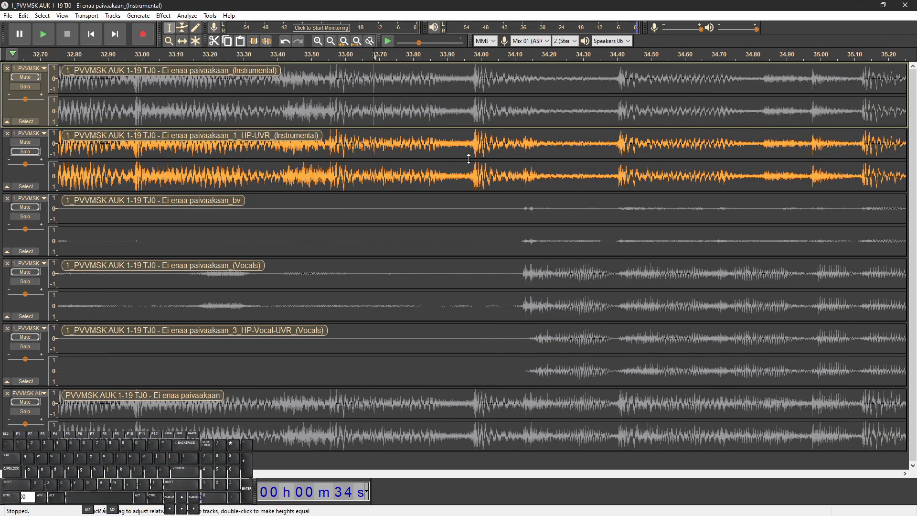
scroll(506, 170, up, 2)
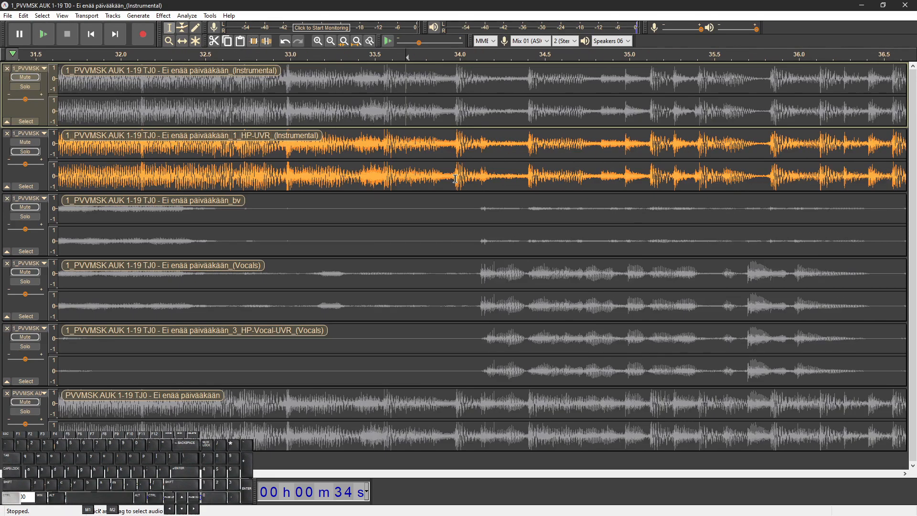
scroll(524, 175, up, 2)
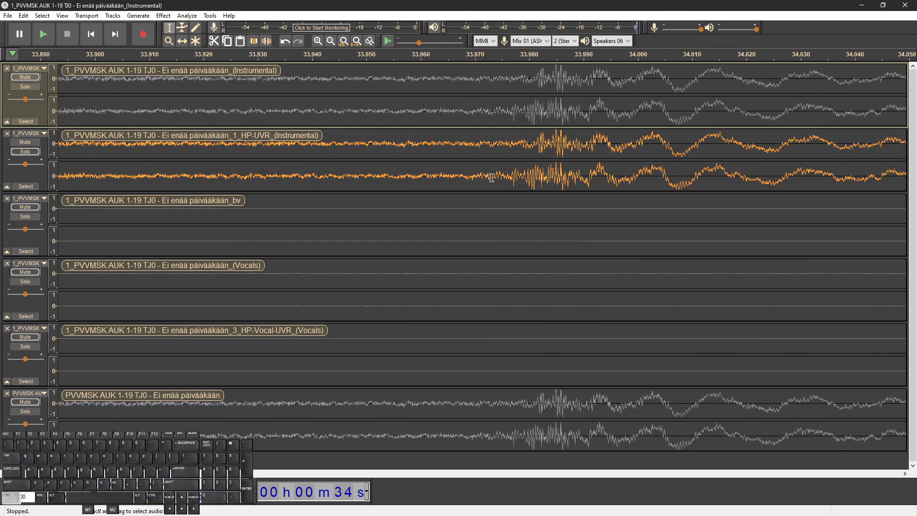
click(511, 178)
key(ctrl+b)
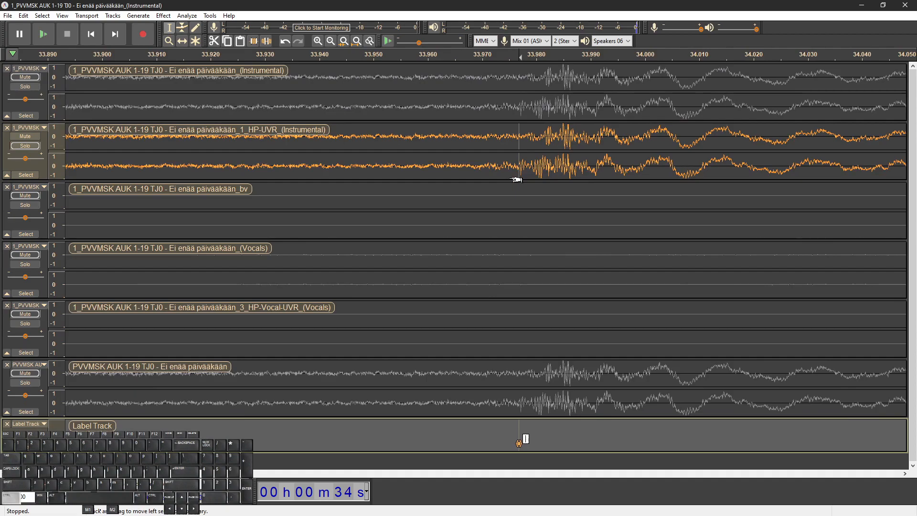
Silence the _(Instrumental) track from about 33.23 s up to the label at about 33.98 s
scroll(515, 180, down, 5)
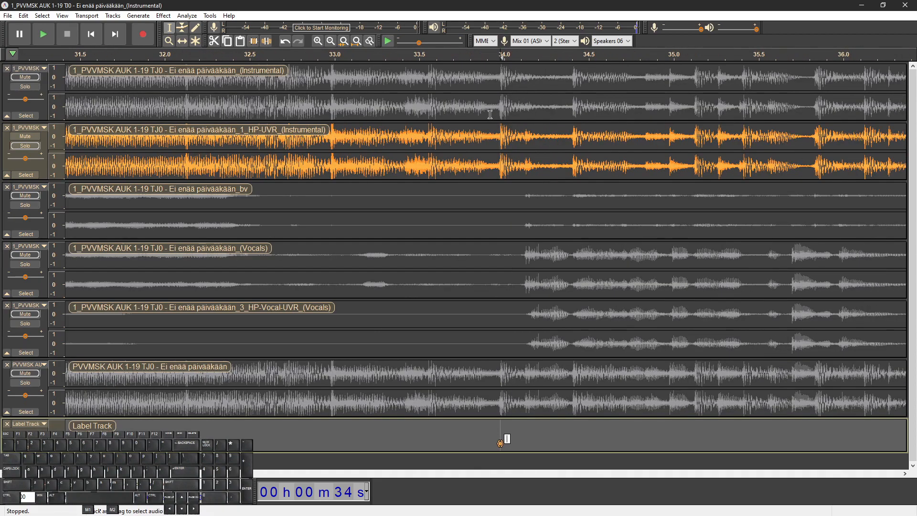
scroll(490, 115, down, 1)
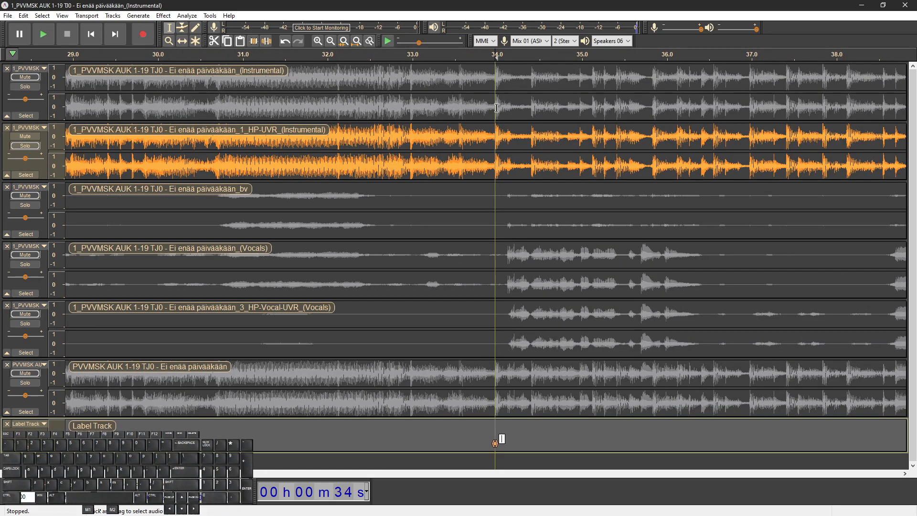
scroll(497, 108, up, 1)
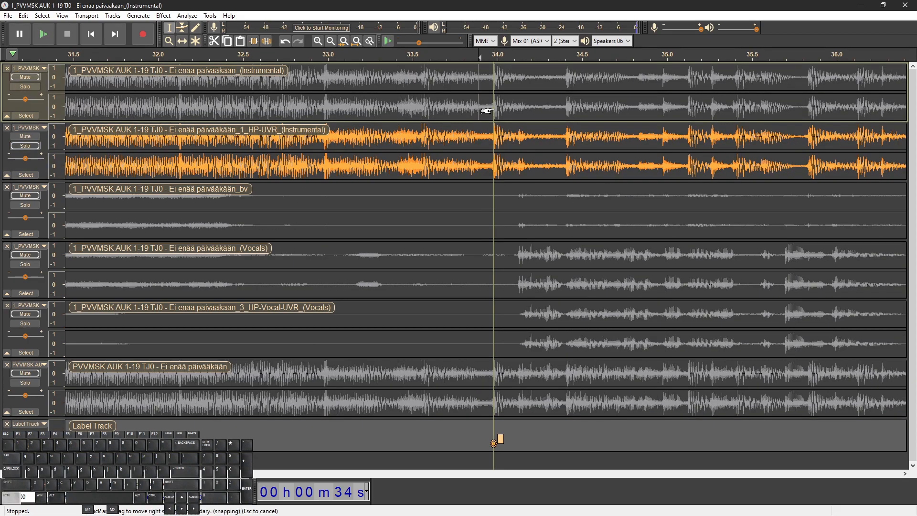
scroll(494, 108, up, 2)
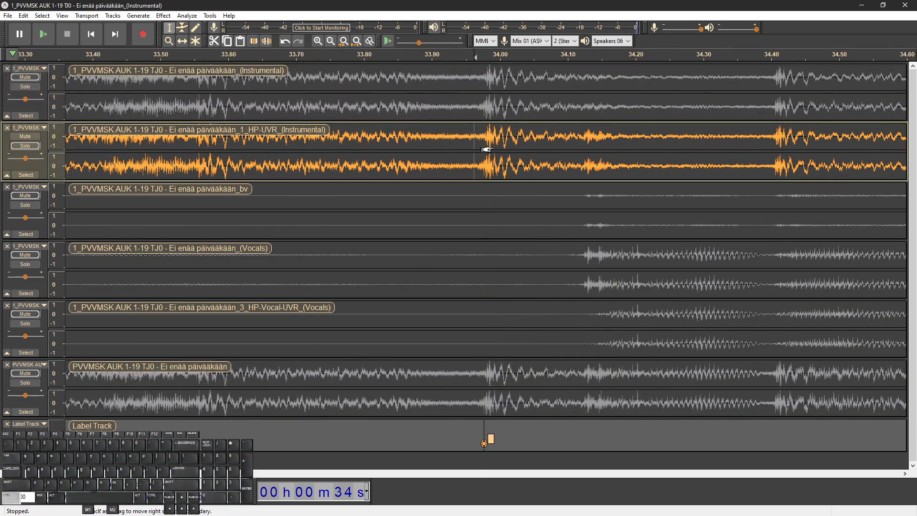
scroll(491, 110, down, 1)
drag(488, 110, 236, 109)
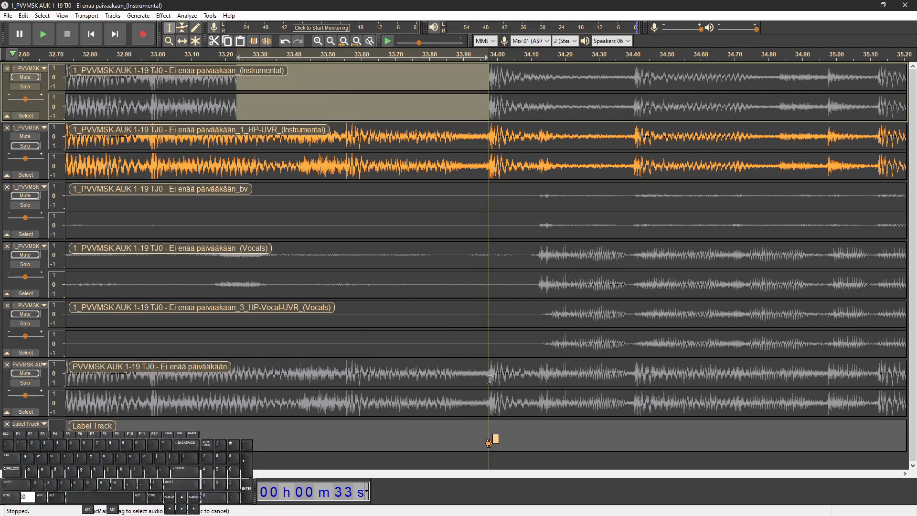
Silence the original mix from the label to about 34.5 s, and make only it and the _(Instrumental) track audible
drag(488, 379, 230, 383)
drag(490, 377, 665, 380)
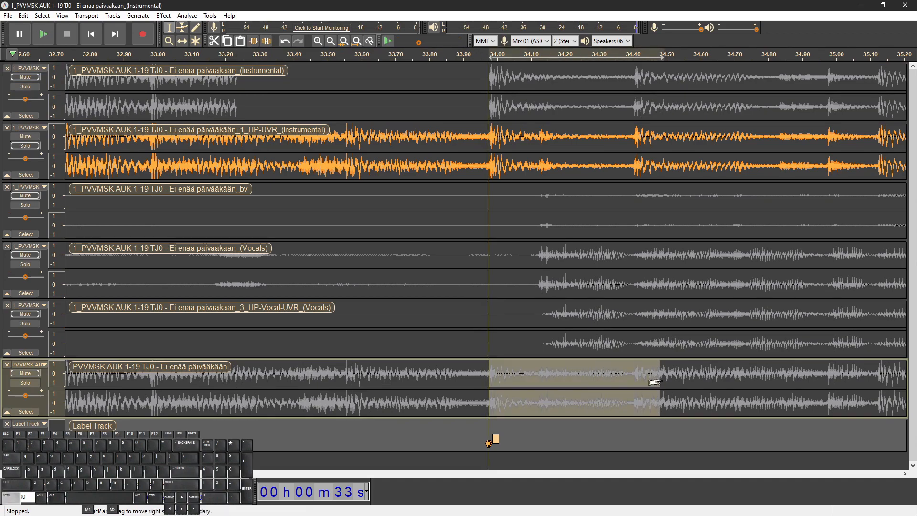
click(25, 383)
click(29, 78)
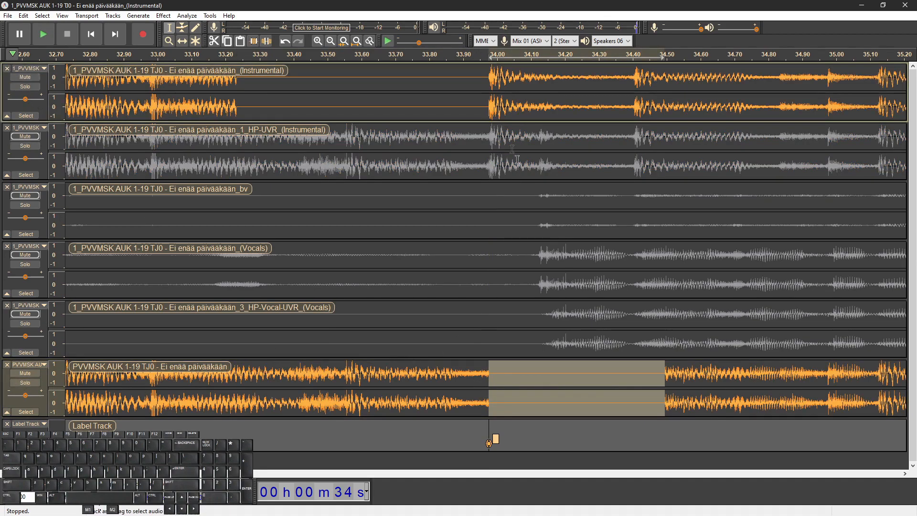
Play the _(Instrumental) track and the original mix together from about 33.36 s across the silenced gaps
click(496, 106)
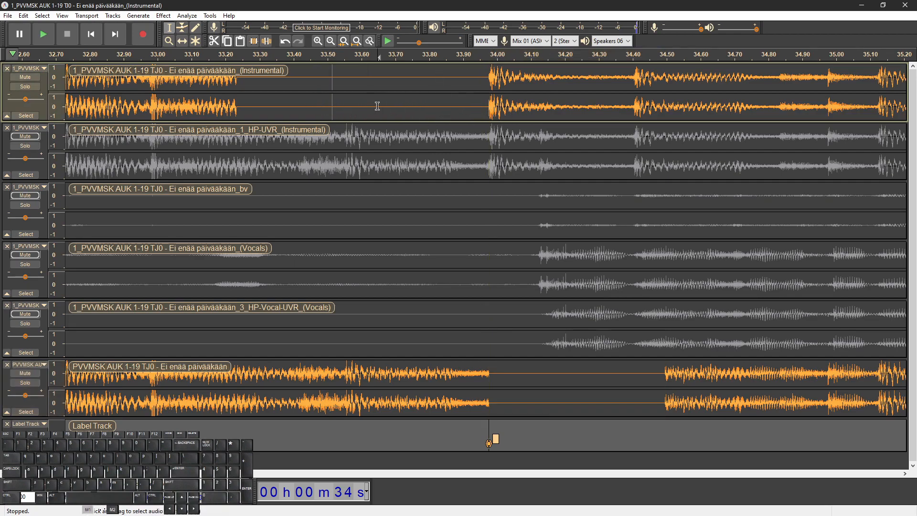
click(281, 108)
key(space)
key(space)
key(space)
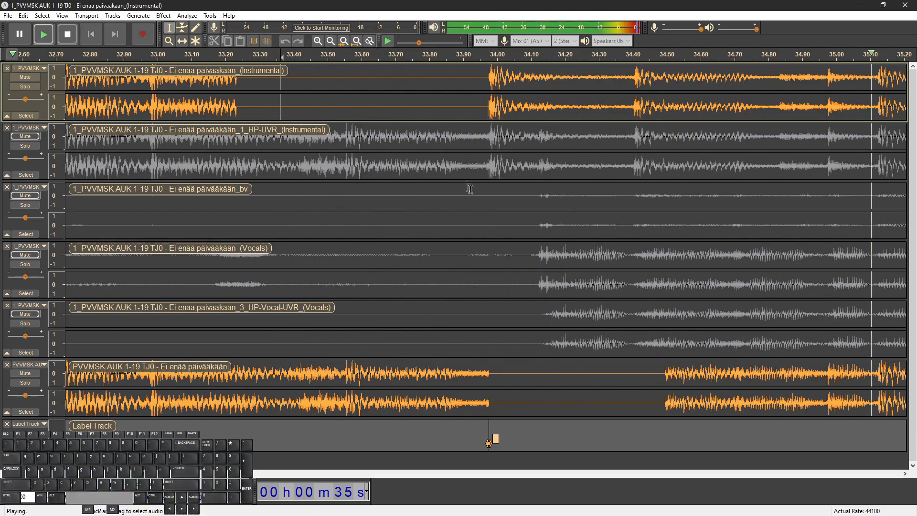
key(space)
Solo the _(Instrumental) track and play it from about 34.3 s
scroll(475, 196, down, 1)
scroll(473, 197, right, 6)
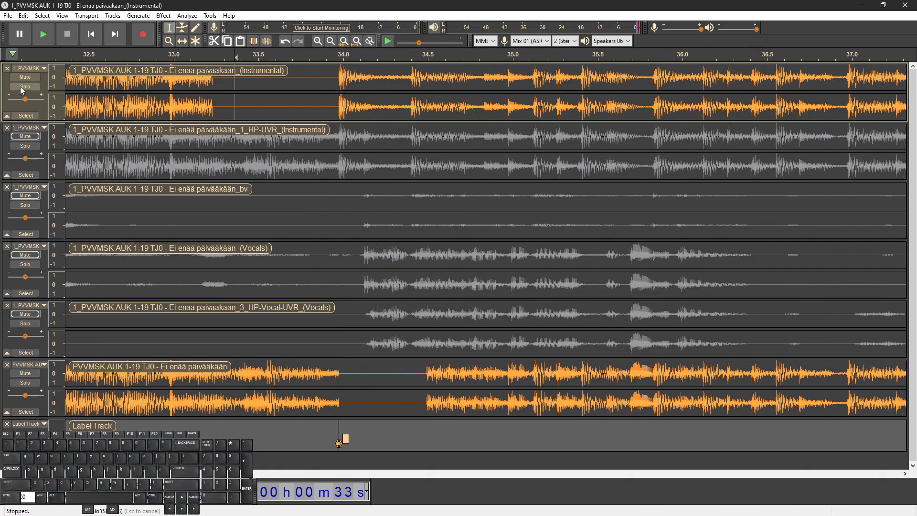
click(22, 87)
click(397, 102)
key(space)
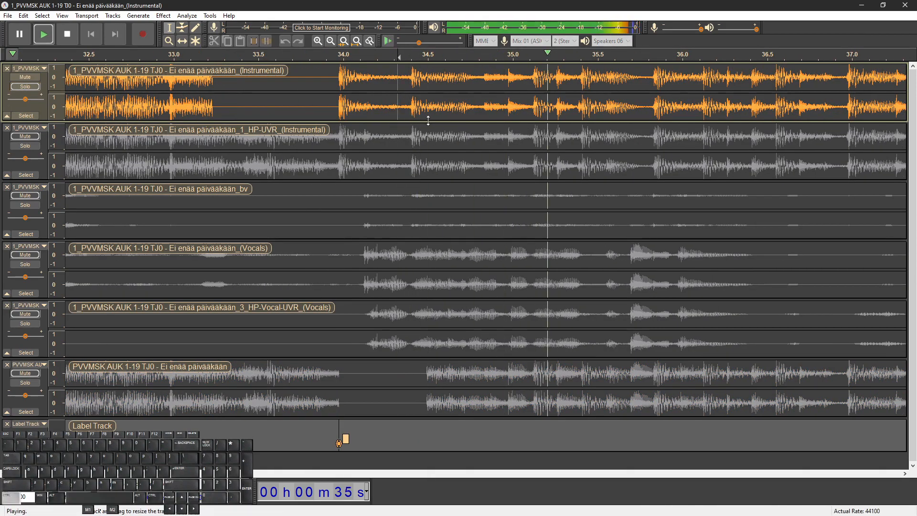
scroll(427, 121, down, 1)
scroll(428, 120, right, 3)
scroll(428, 120, down, 1)
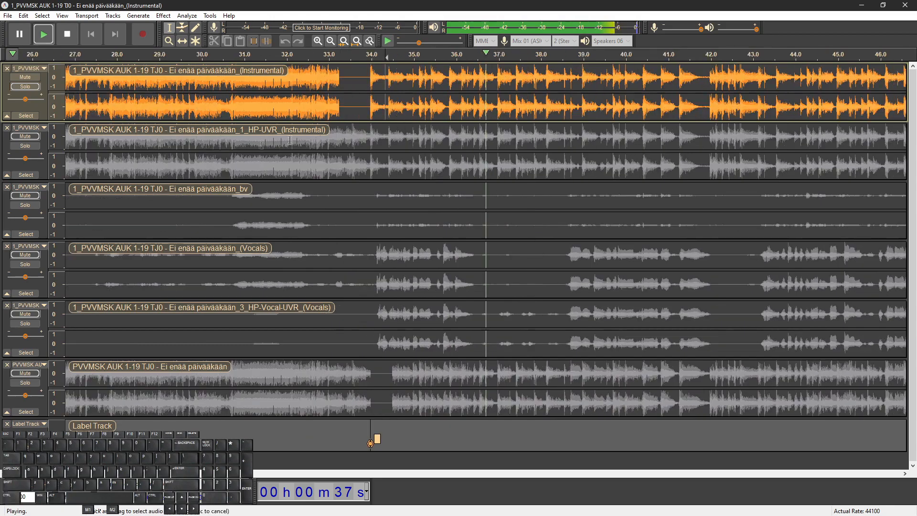
Compare the two Instrumental stems by alternating the solo between them during playback, and stop playback
click(34, 146)
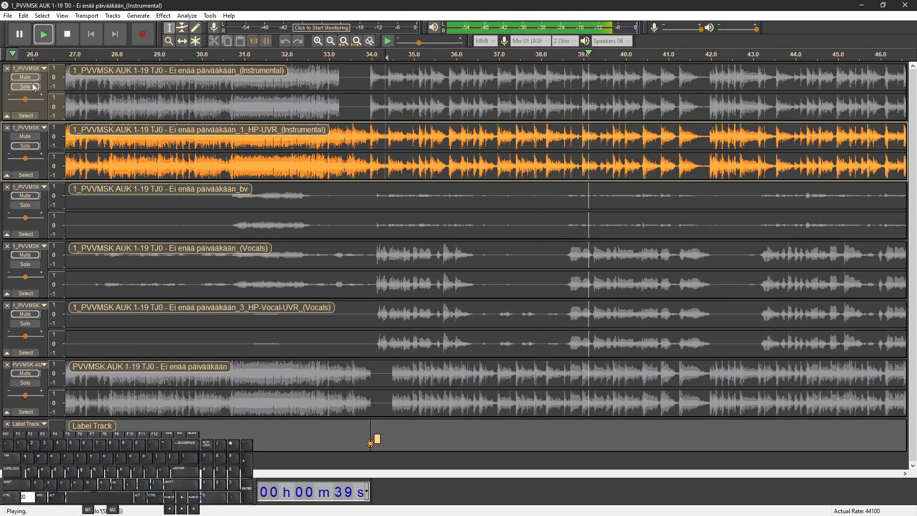
click(33, 87)
click(25, 145)
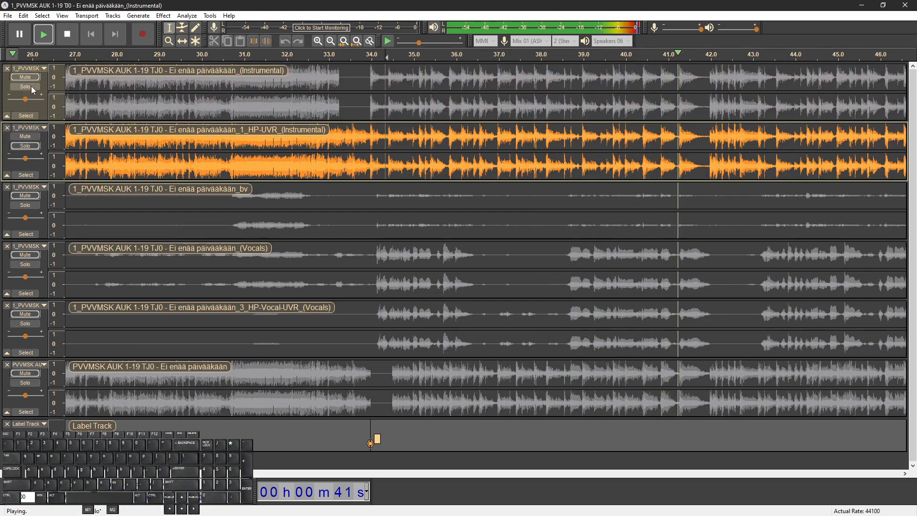
click(31, 86)
scroll(65, 165, down, 1)
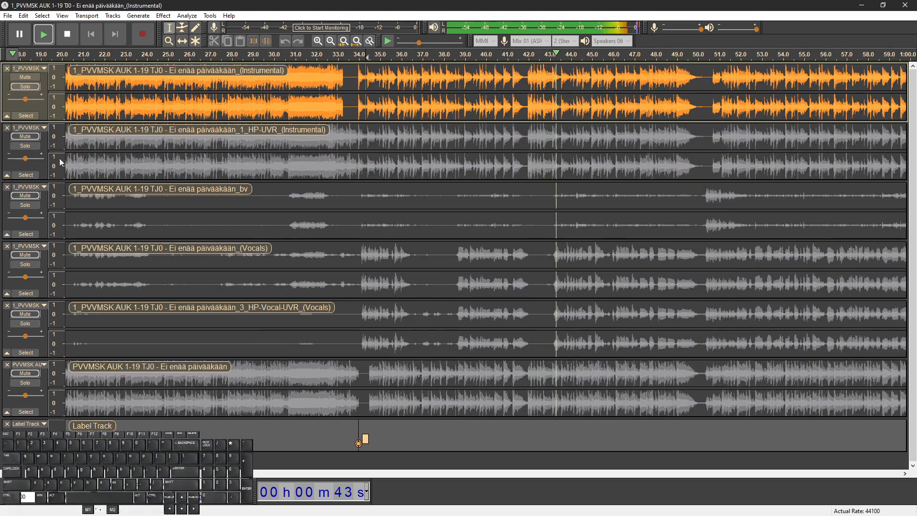
click(32, 146)
click(25, 147)
click(25, 146)
key(space)
Solo the backing vocal (bv) track and play it from about 44.1 s
scroll(566, 198, up, 1)
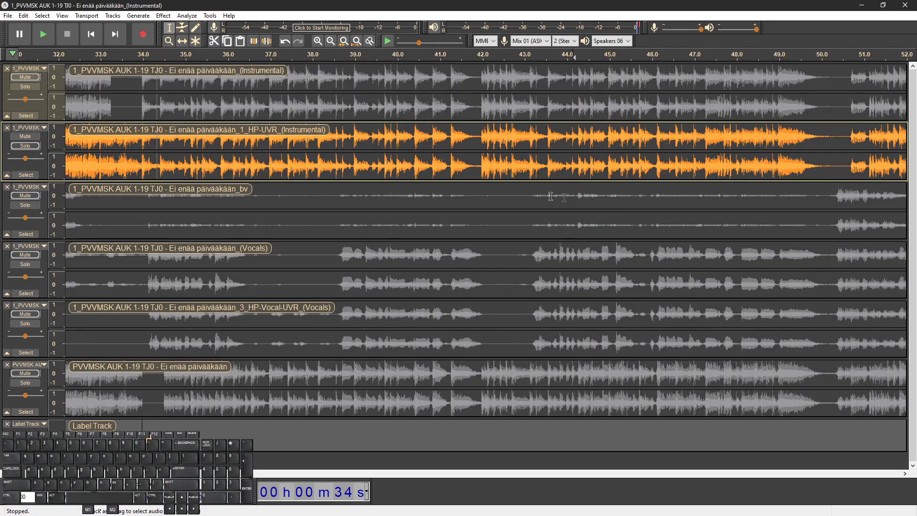
click(573, 198)
click(24, 205)
scroll(555, 186, up, 1)
key(space)
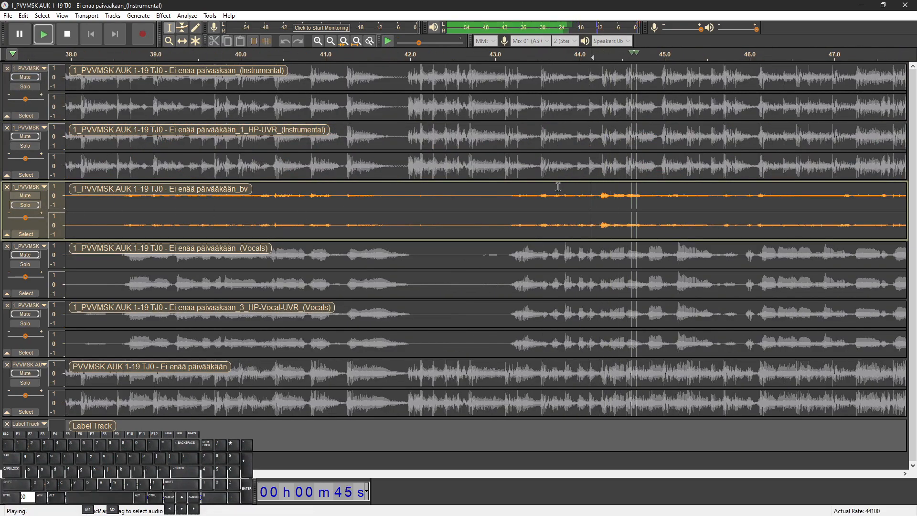
scroll(558, 191, down, 2)
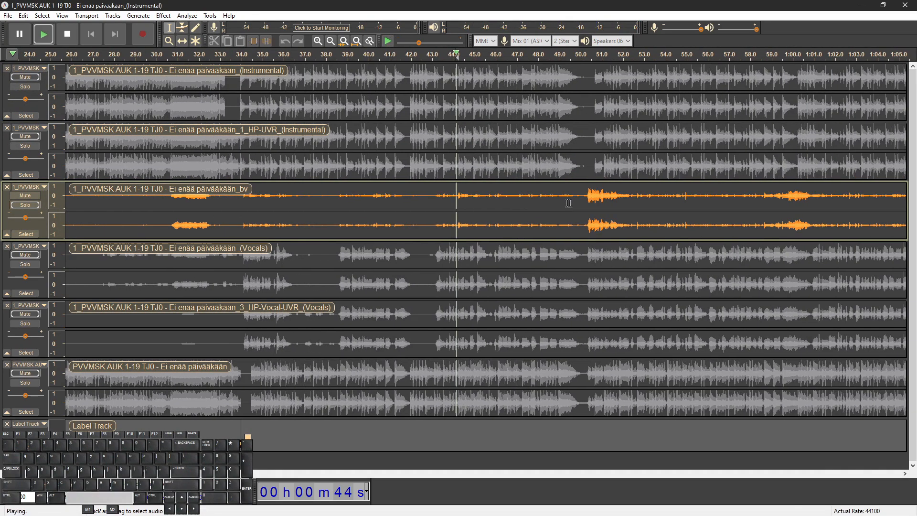
Listen to the soloed _(Instrumental) track until about 50 s, and place the cursor in the bv track at about 50.1 s
click(25, 86)
scroll(591, 183, up, 1)
scroll(456, 183, right, 4)
scroll(468, 182, up, 1)
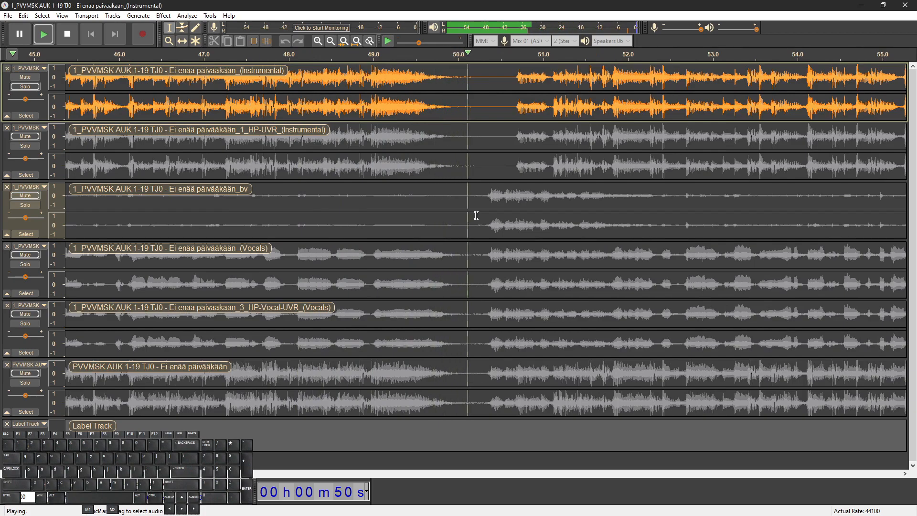
key(space)
click(468, 200)
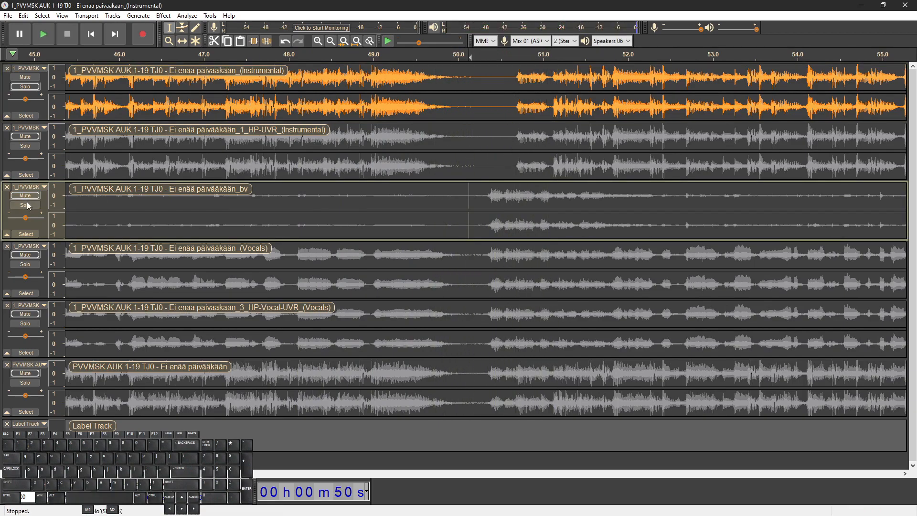
Solo the backing vocal (bv) track and play it from about 50.1 s
click(60, 210)
key(space)
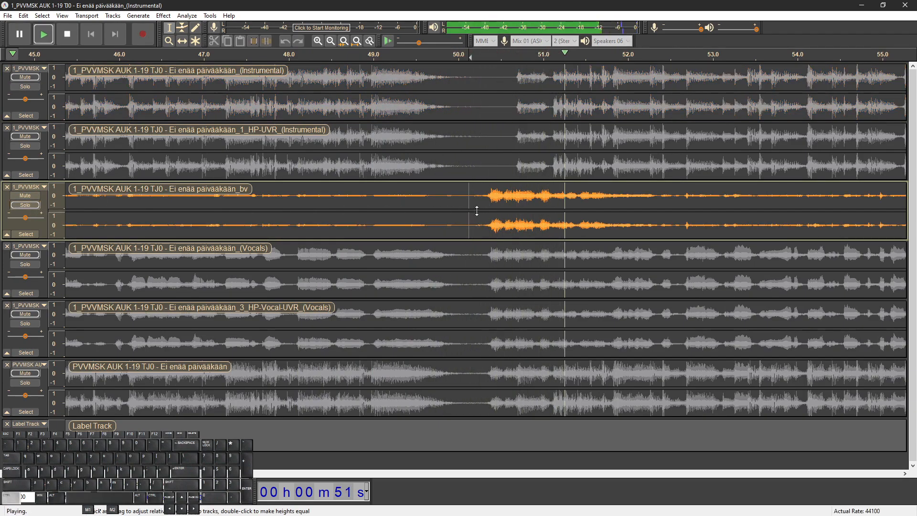
key(space)
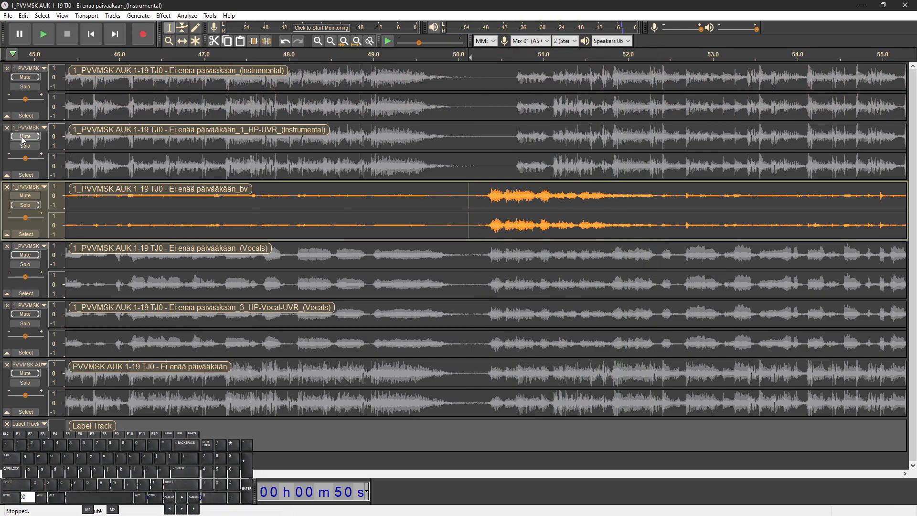
Play the 1_HP-UVR_(Instrumental) track unmuted together with the bv track from about 1:07
click(21, 138)
scroll(544, 205, down, 1)
key(shift)
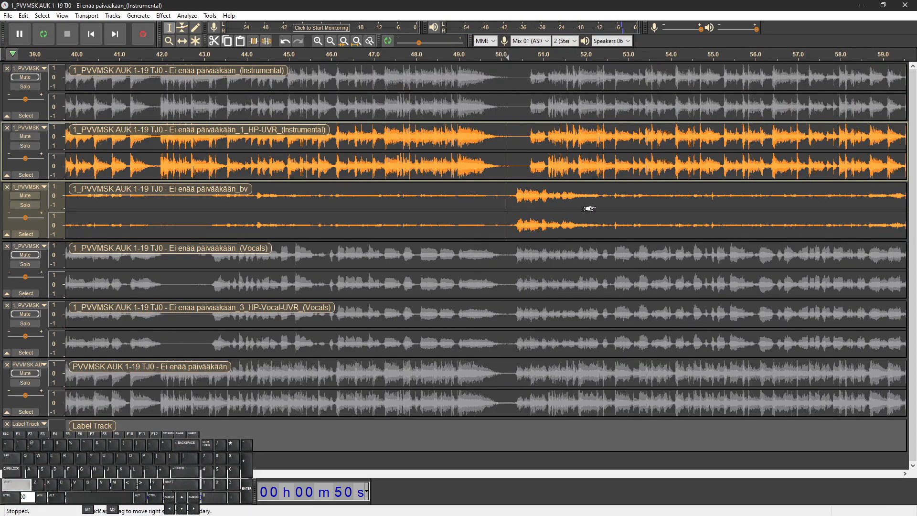
scroll(550, 209, right, 1)
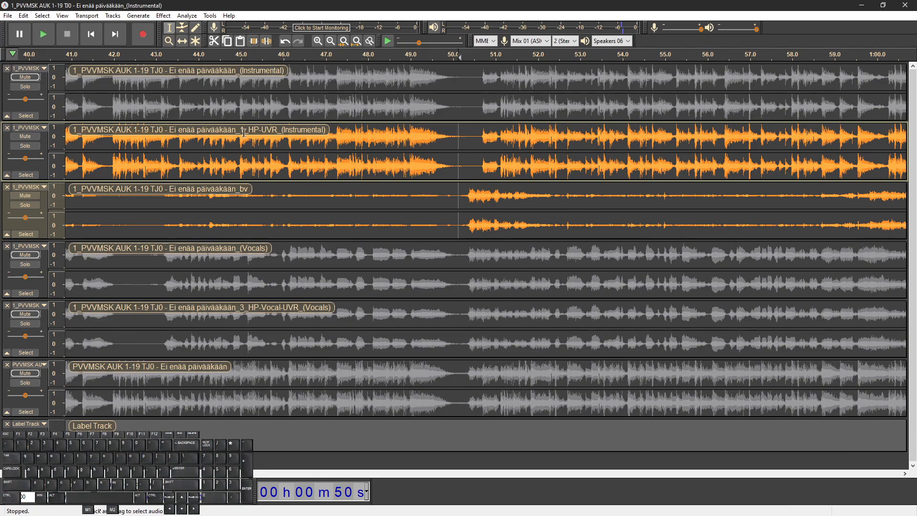
scroll(454, 166, right, 15)
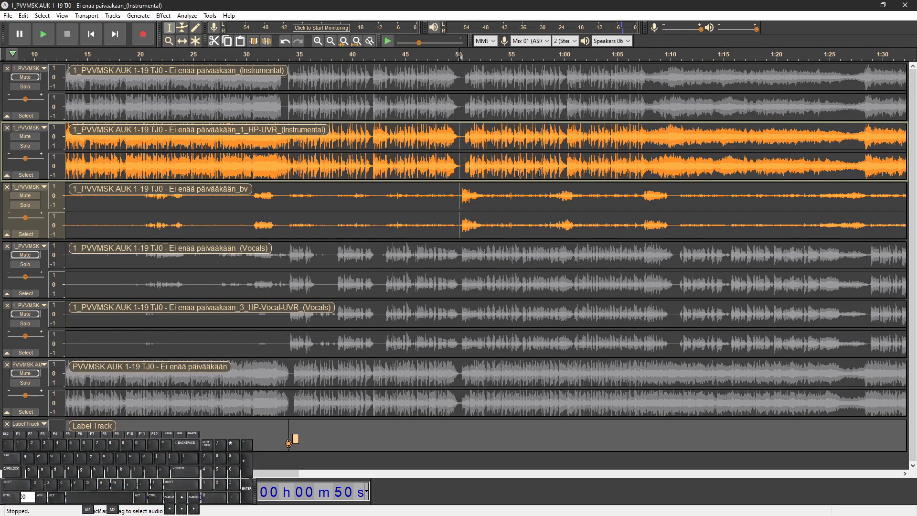
click(473, 169)
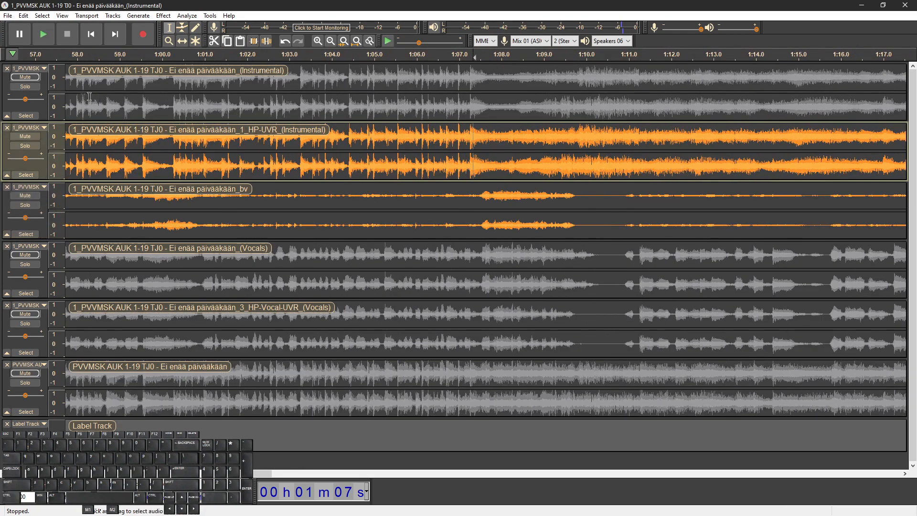
key(space)
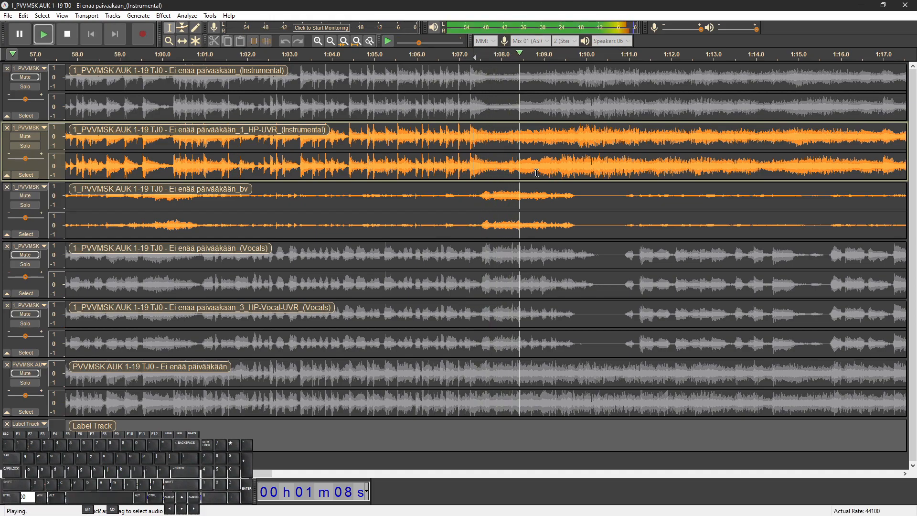
scroll(529, 176, down, 3)
key(space)
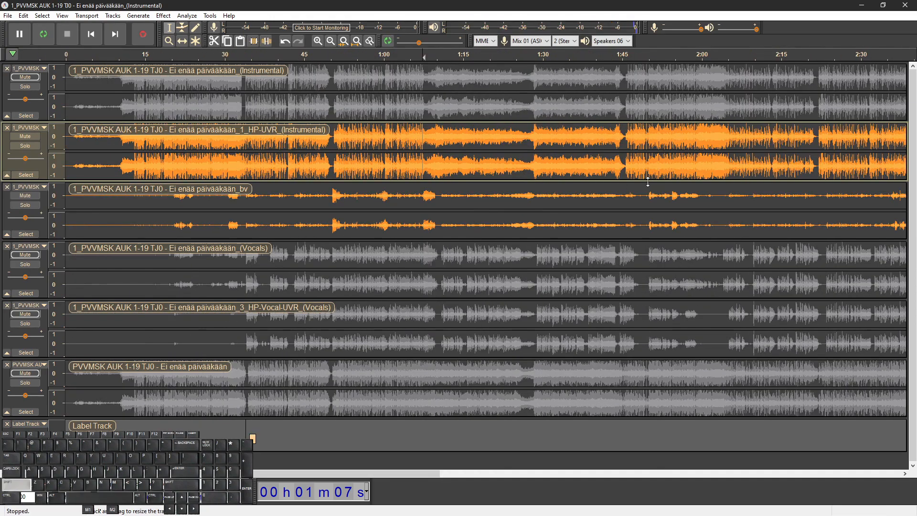
Play the 1_HP-UVR_(Instrumental) and bv tracks together from about 2:38, and stop playback
scroll(630, 183, right, 2)
scroll(629, 183, right, 3)
click(752, 168)
ctrl+scroll(752, 168, up, 2)
key(space)
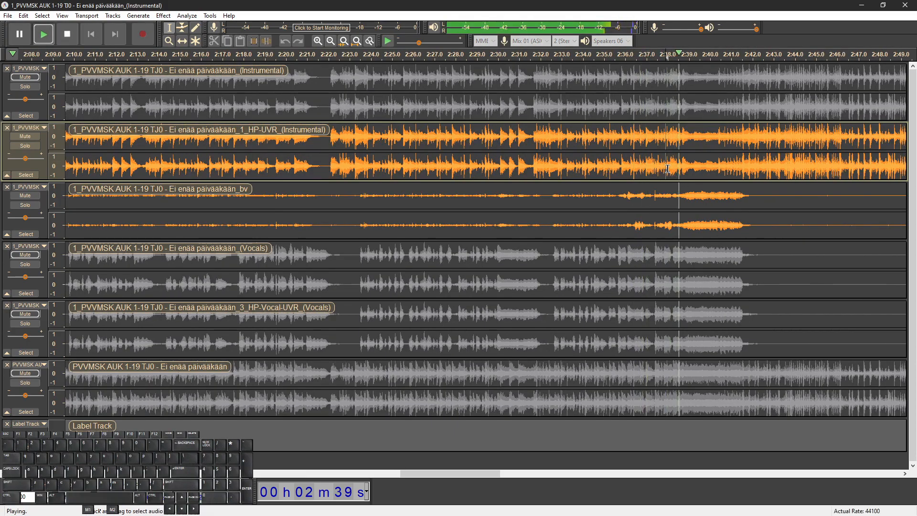
key(space)
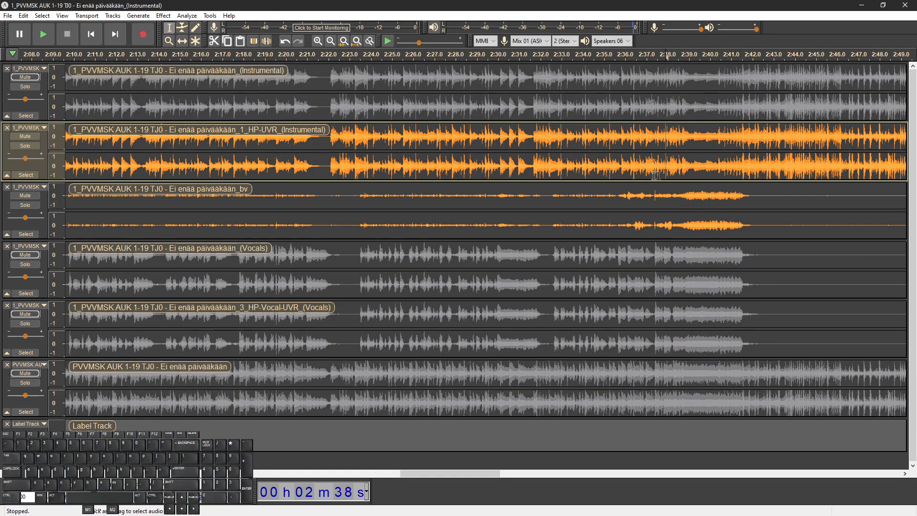
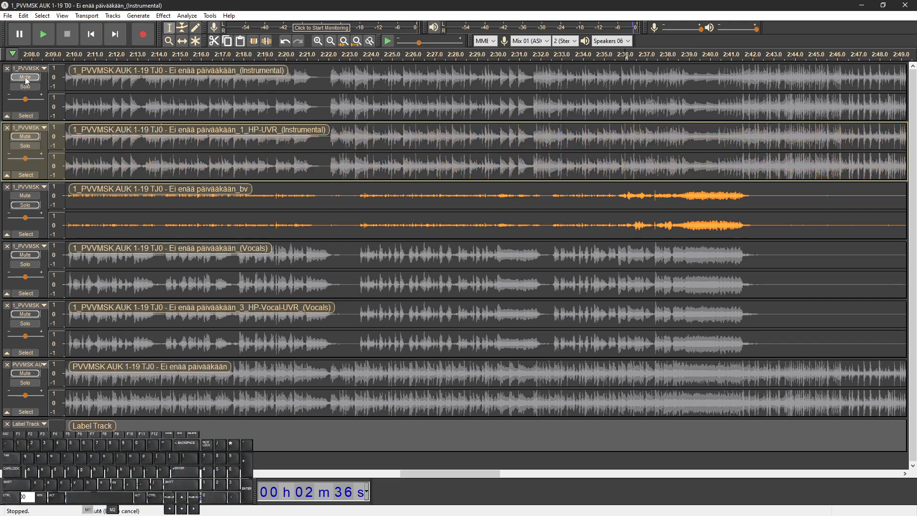
Play the bv track with the _(Instrumental) track from about 2:36, and swap in 1_HP-UVR_(Instrumental) during playback
click(240, 78)
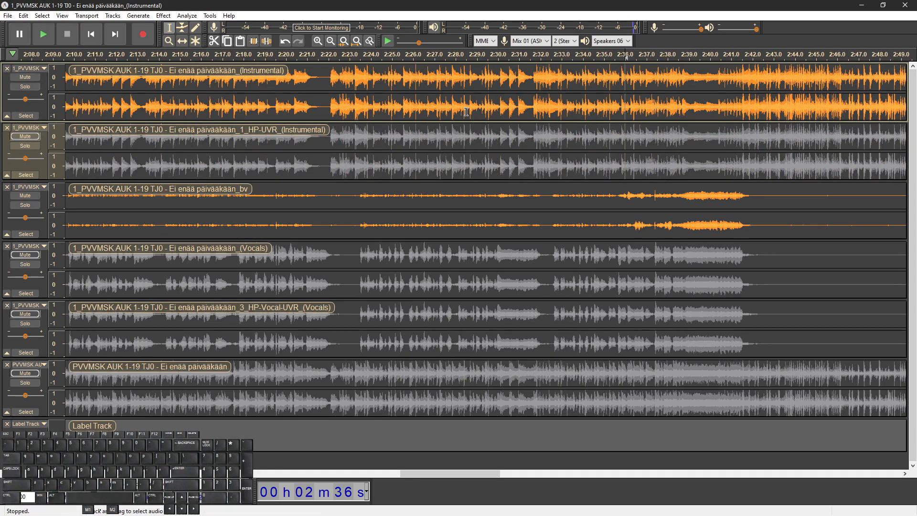
click(629, 107)
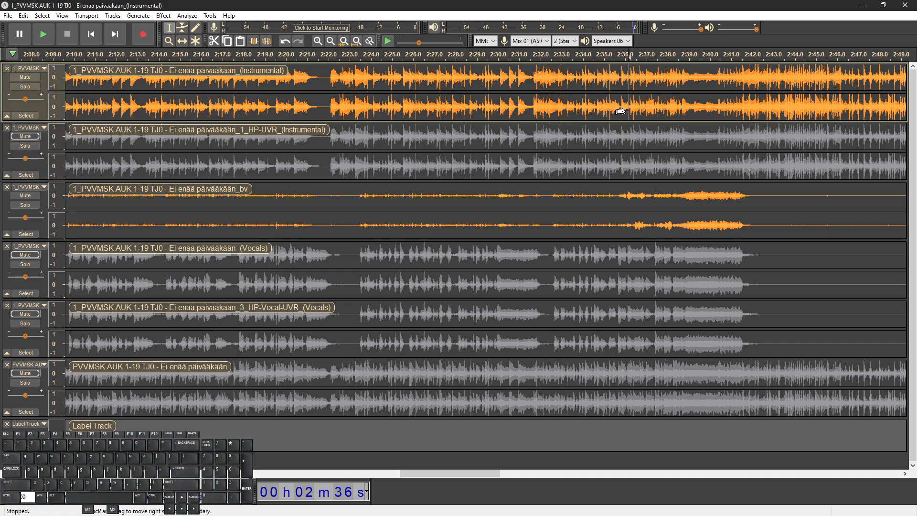
key(space)
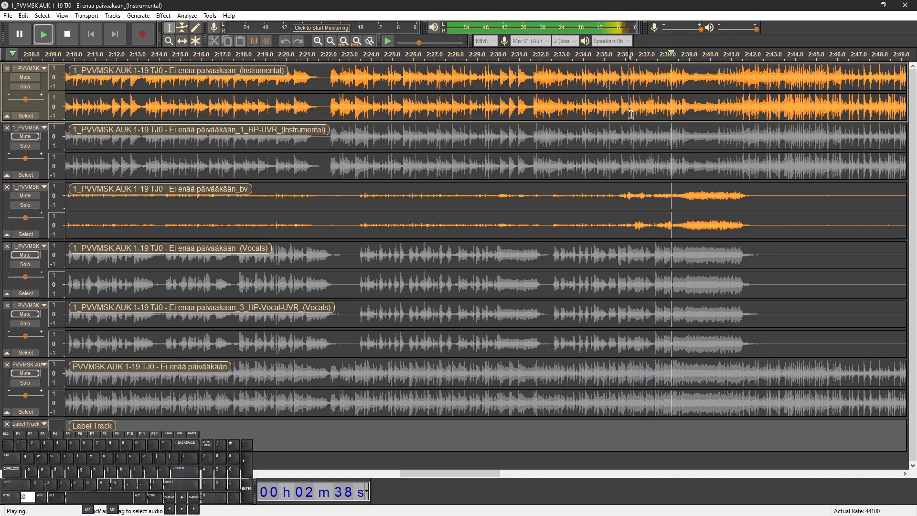
click(25, 136)
click(25, 77)
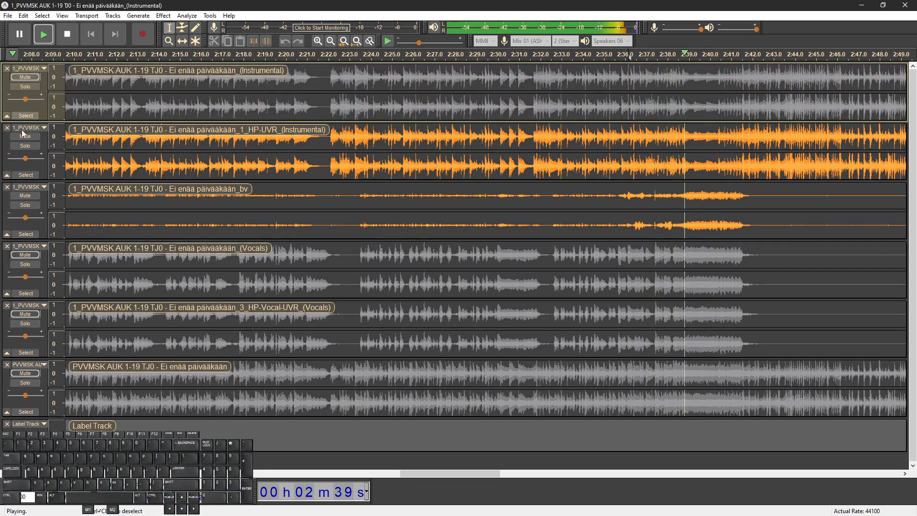
key(space)
Solo the 1_HP-UVR_(Instrumental) track and select the backing vocal passage from about 2:36 to 2:42 in the bv track
click(24, 146)
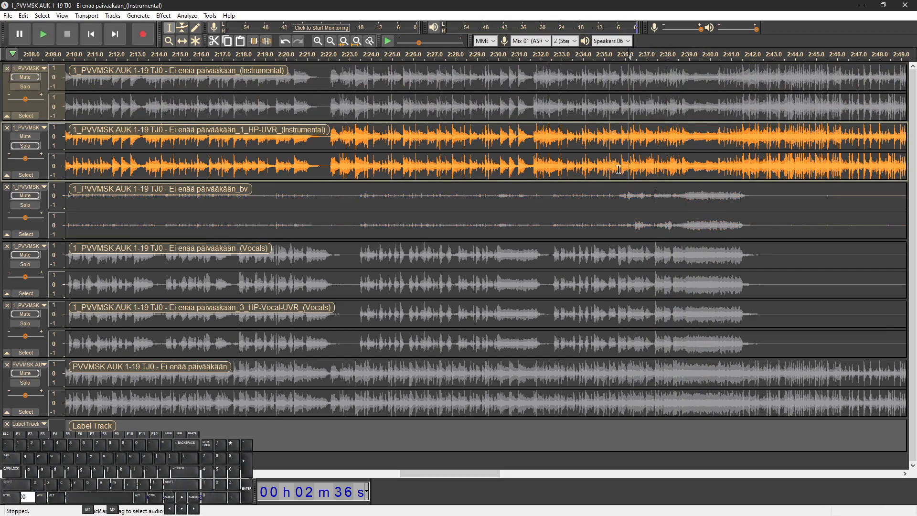
drag(622, 196, 752, 196)
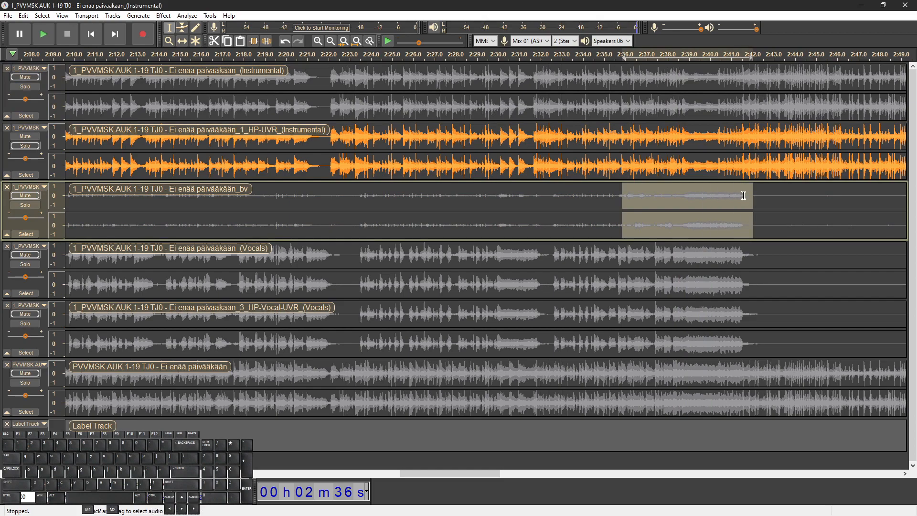
click(743, 196)
click(618, 165)
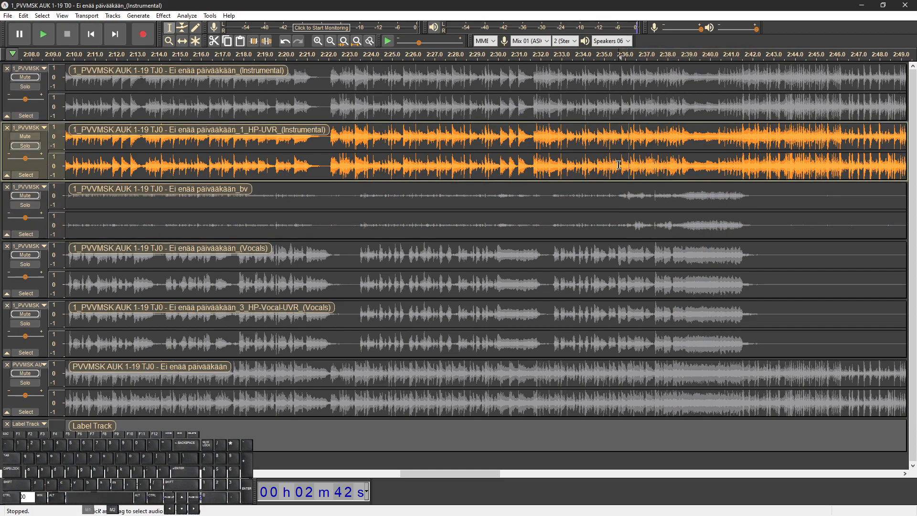
drag(622, 166, 754, 161)
click(652, 193)
drag(617, 197, 753, 199)
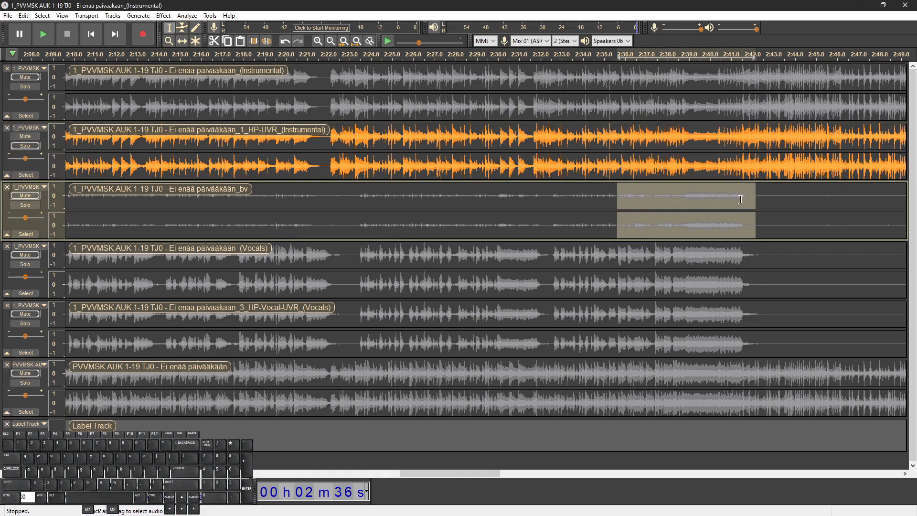
Play 1_HP-UVR_(Instrumental) with the bv track from about 2:35.5, and solo the instrumental to compare them
click(619, 201)
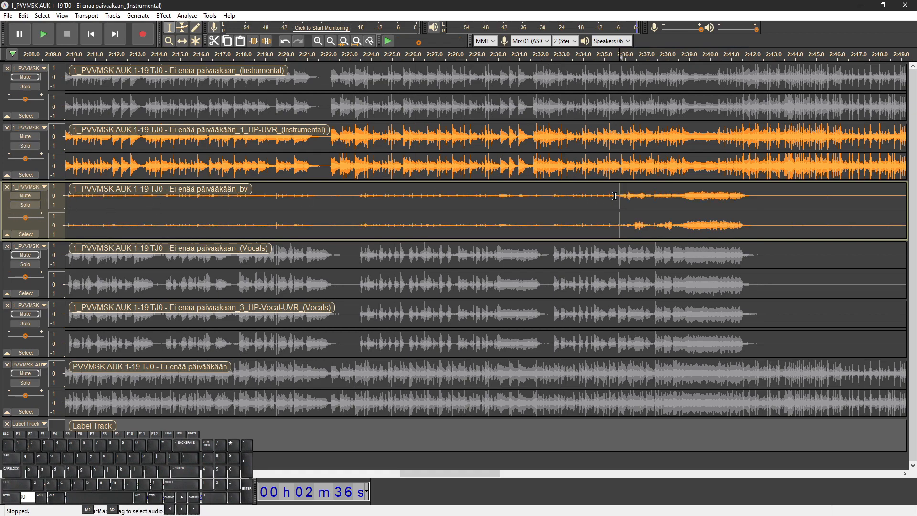
key(space)
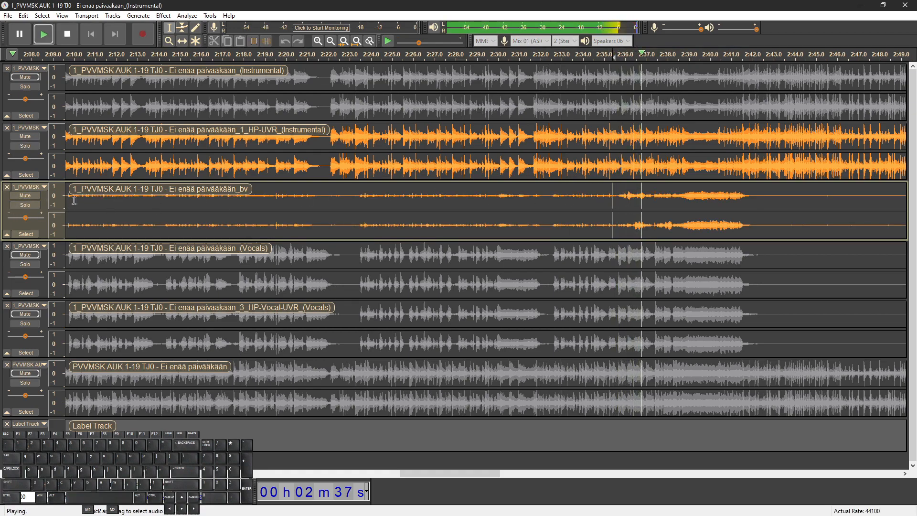
click(22, 147)
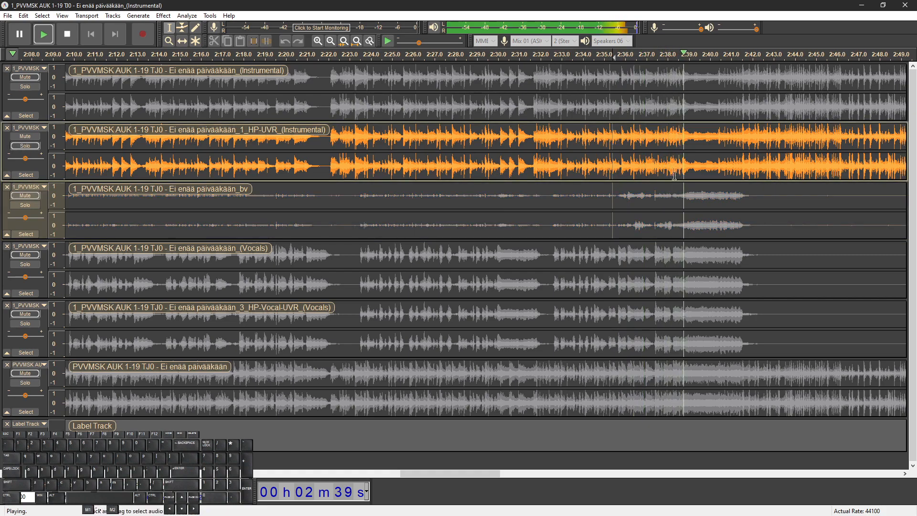
key(space)
key(space)
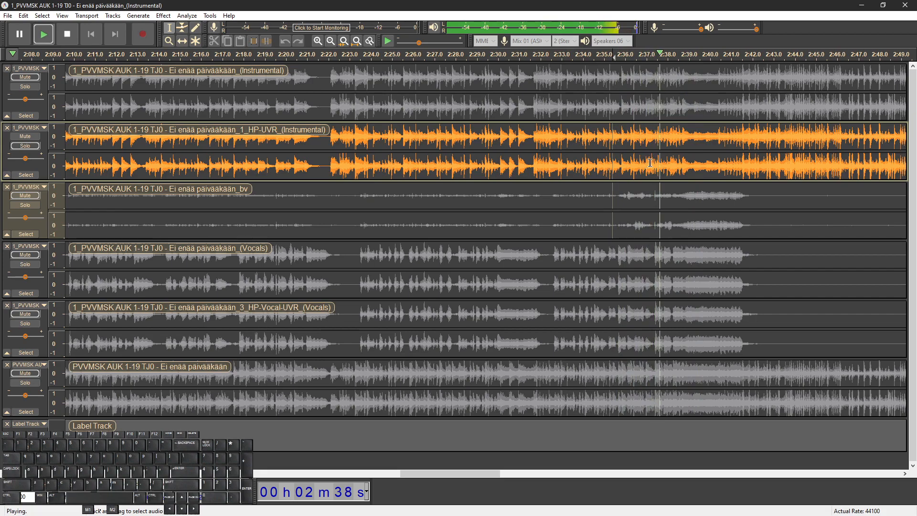
key(space)
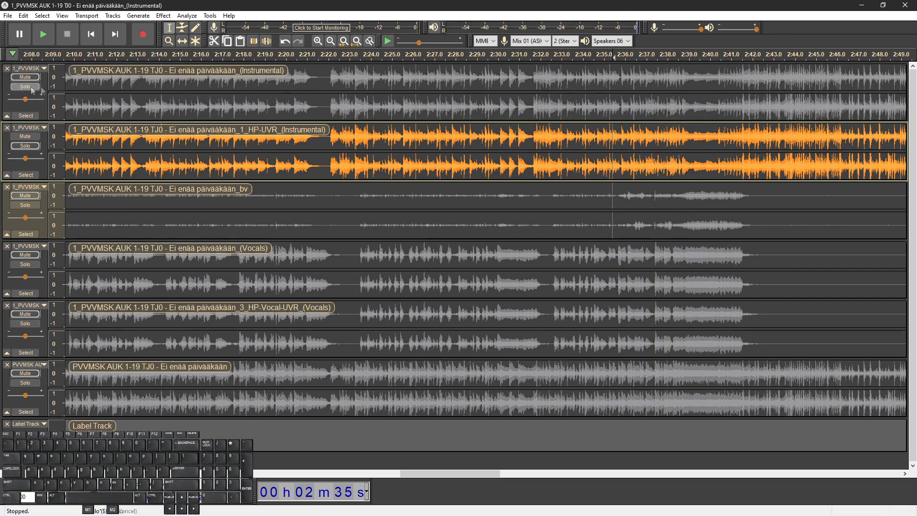
Solo the _(Instrumental) track and play it from about 2:35.5
click(27, 90)
key(space)
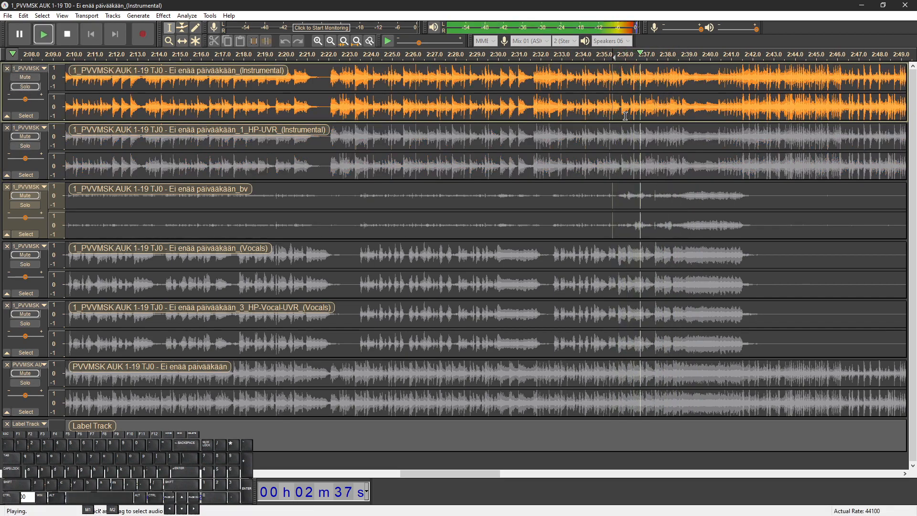
scroll(666, 129, down, 1)
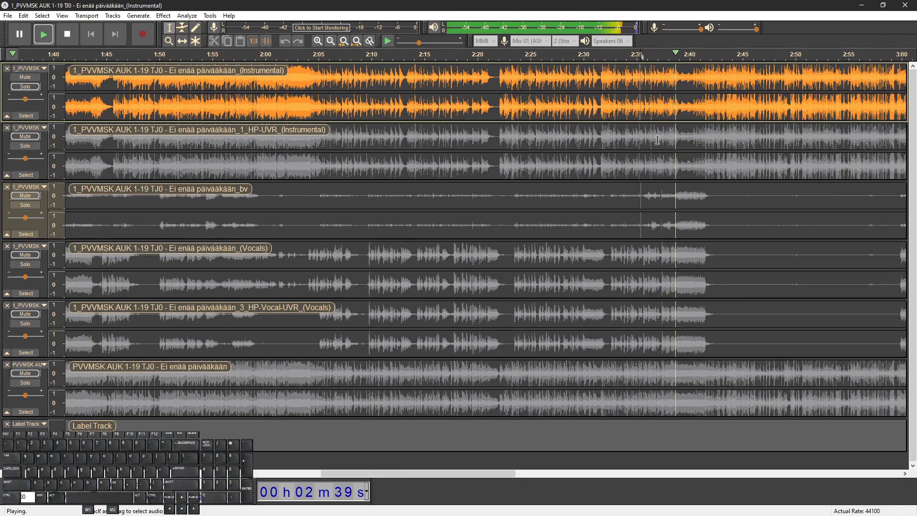
scroll(656, 142, down, 1)
key(space)
Solo the bv track in place of the _(Instrumental) track and play it from about 48 s
scroll(250, 157, left, 7)
scroll(249, 157, left, 5)
click(277, 160)
scroll(285, 163, up, 2)
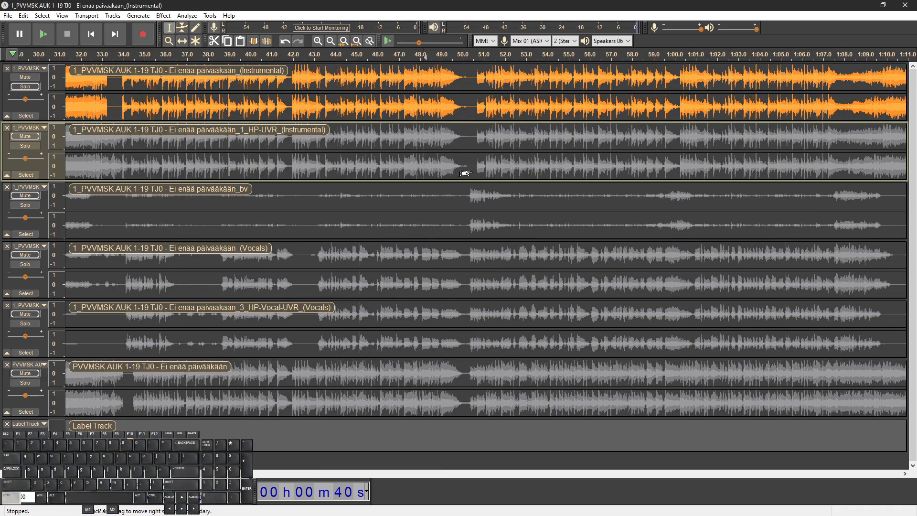
scroll(511, 177, up, 1)
key(space)
click(41, 210)
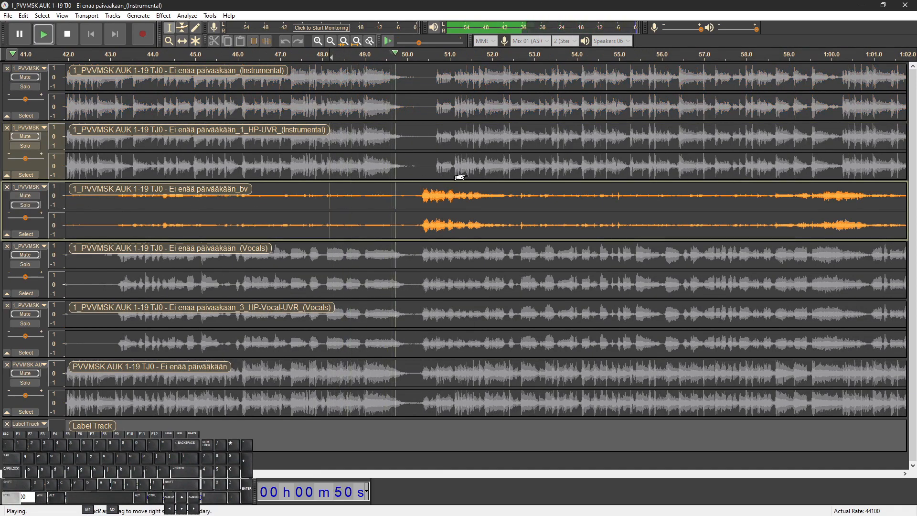
scroll(460, 173, up, 1)
key(space)
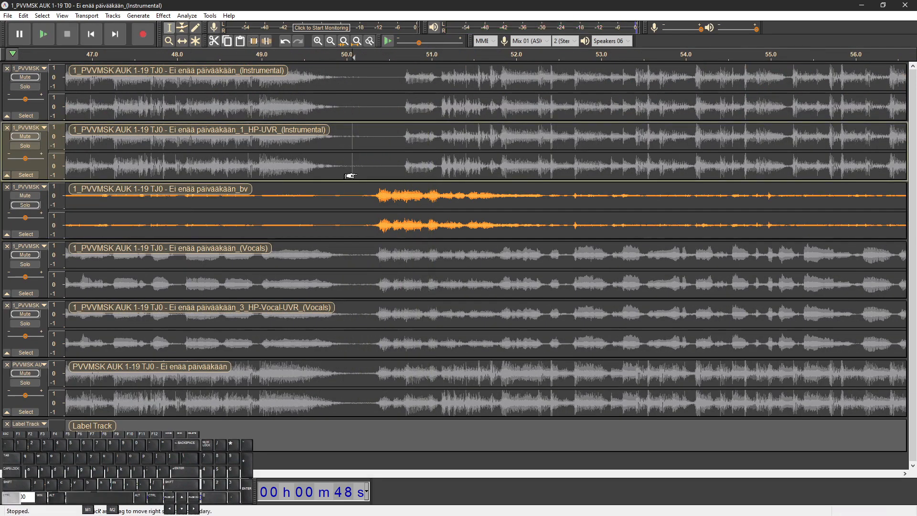
Play the start of the soloed backing vocal repeatedly from several points between about 49.8 and 50.1 s
scroll(352, 176, up, 2)
click(351, 194)
key(space)
key(space)
click(299, 201)
key(space)
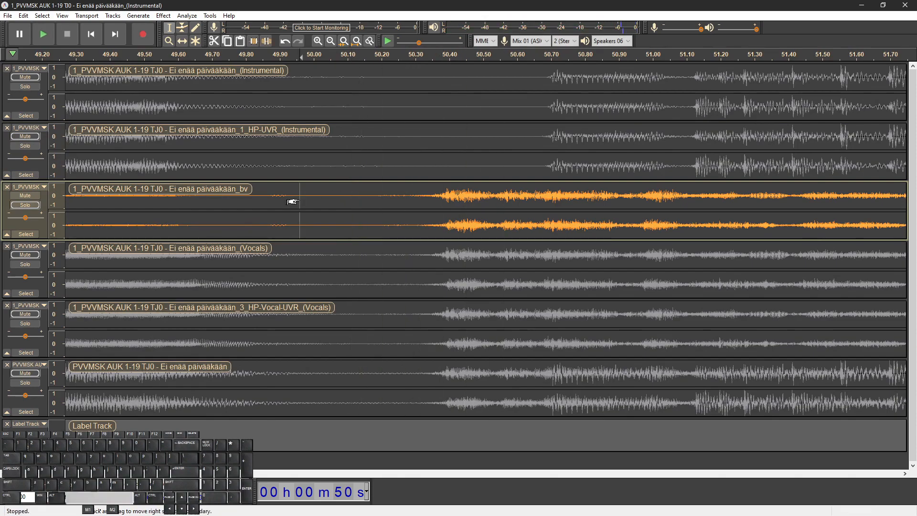
key(space)
click(235, 199)
key(space)
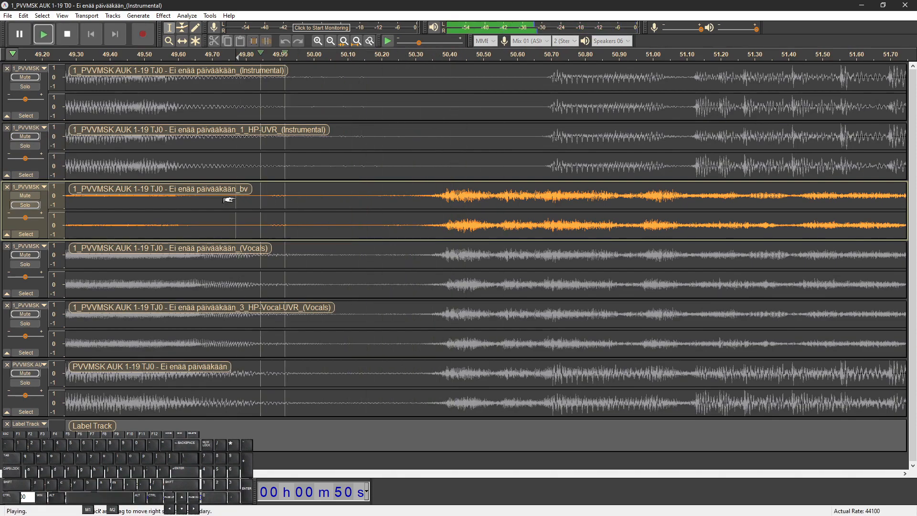
key(space)
Play the soloed bv track once more from about 49.7 s
click(326, 198)
scroll(326, 198, down, 1)
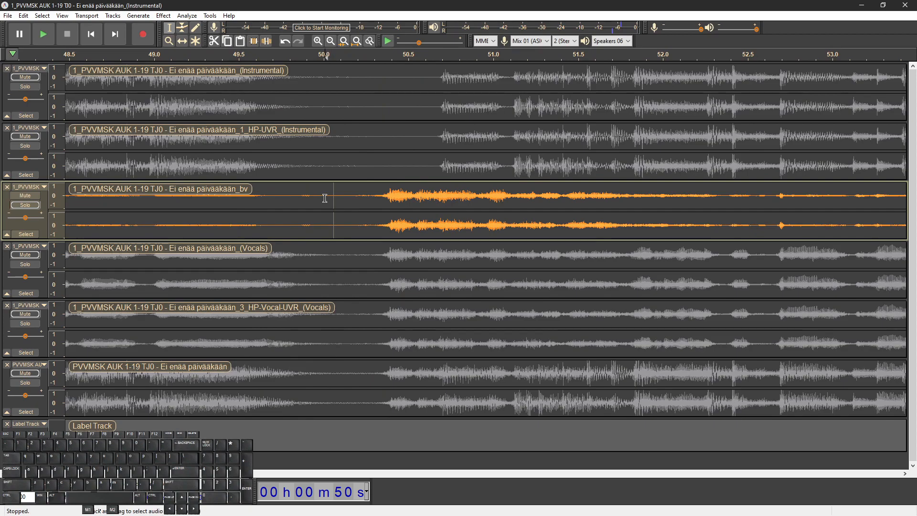
scroll(324, 198, down, 1)
drag(277, 199, 258, 200)
scroll(317, 197, down, 1)
click(314, 164)
scroll(315, 164, up, 1)
key(space)
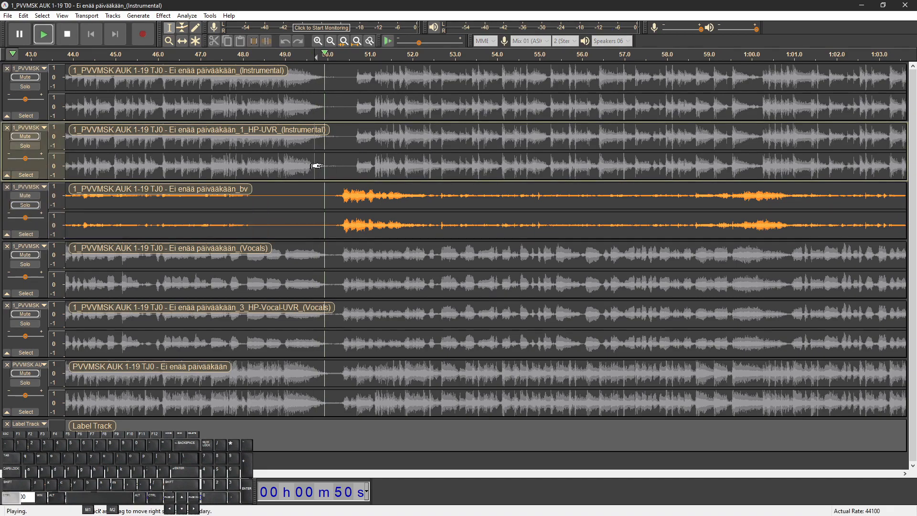
key(space)
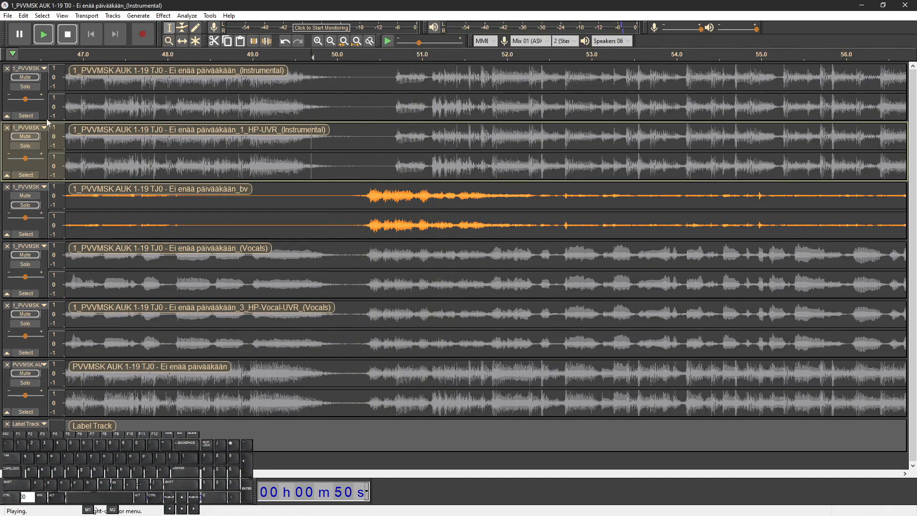
Solo the _(Instrumental) track and play it from about 47.6 s
click(25, 88)
click(136, 113)
key(space)
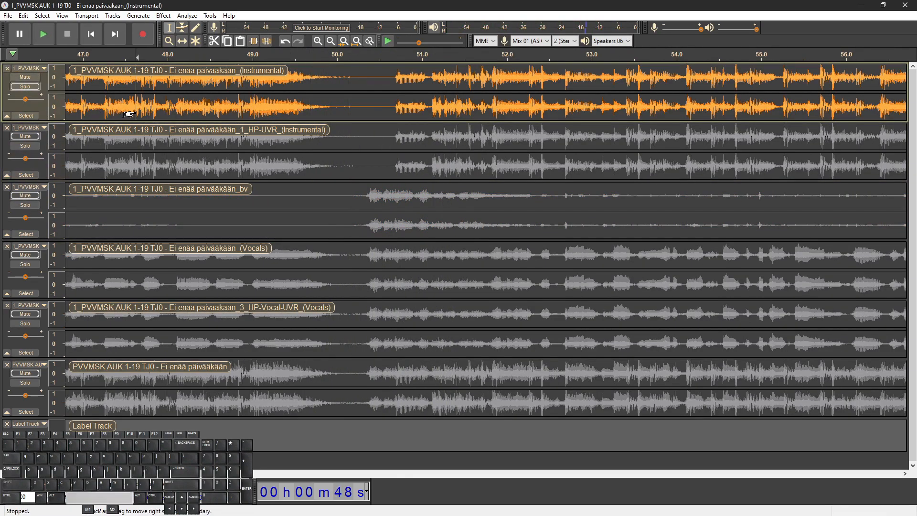
Solo the _(Vocals) track in place of the _(Instrumental) track and play it from about 47.6 s
key(space)
key(space)
click(28, 264)
click(136, 265)
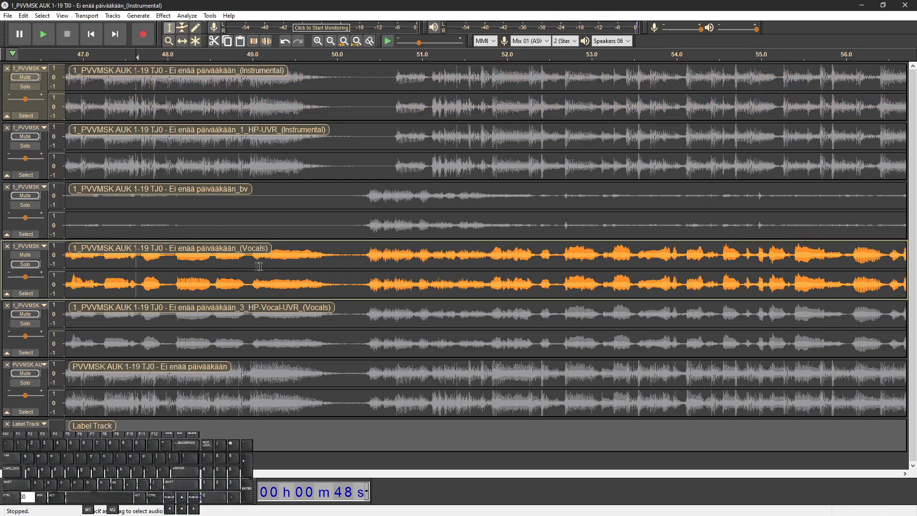
scroll(272, 266, up, 1)
key(space)
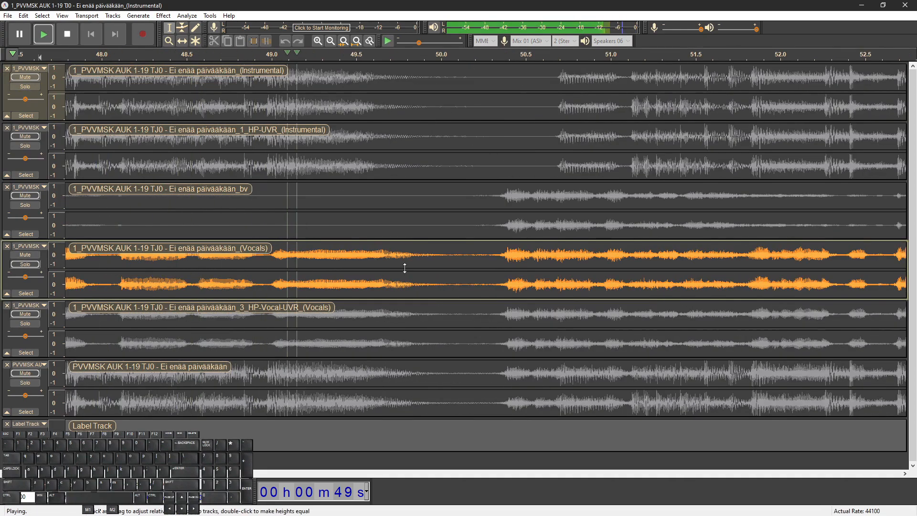
key(space)
Solo the _(Instrumental) track again and play it from about 50.1 s and from about 48.8 s
click(452, 222)
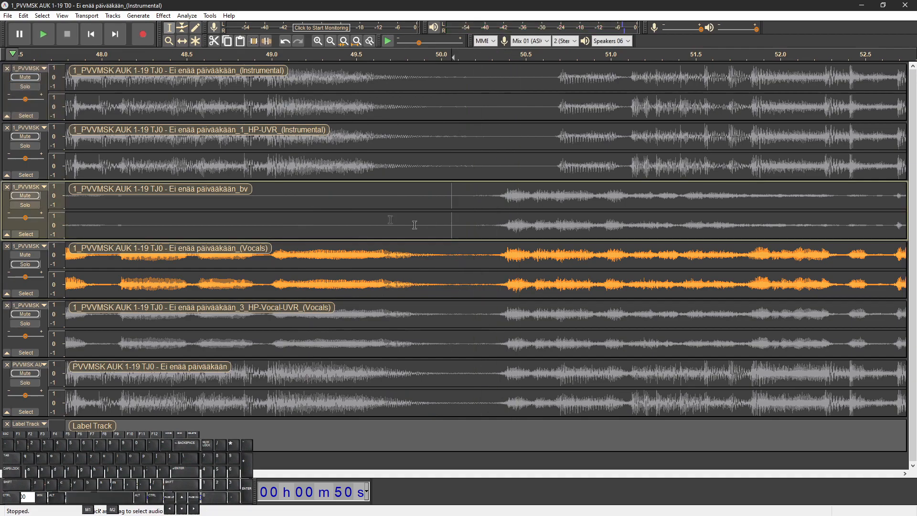
click(32, 88)
key(space)
key(space)
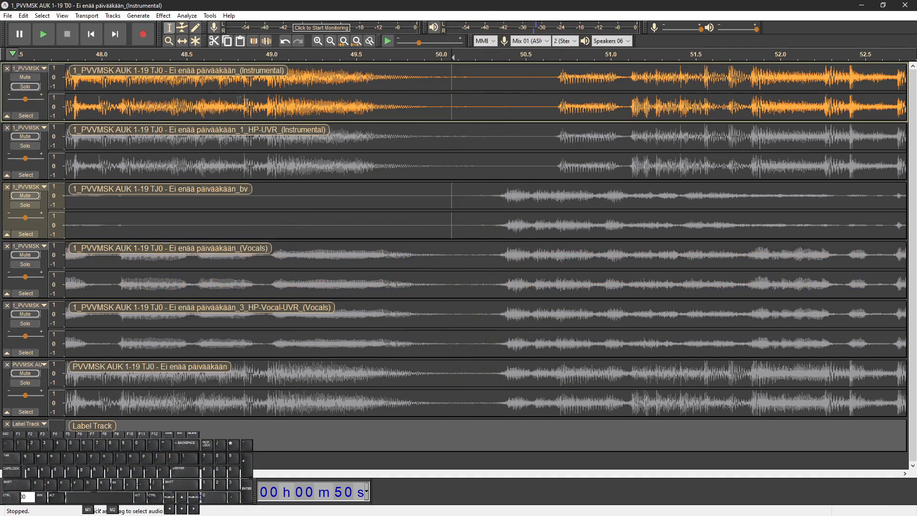
click(234, 99)
key(space)
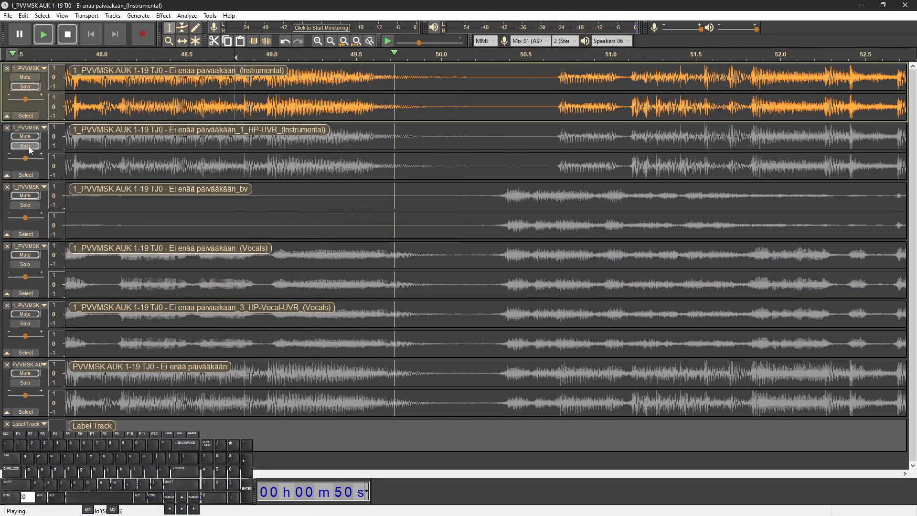
Solo the 1_HP-UVR_(Instrumental) track and add an empty label at about 50.1 s
click(29, 146)
key(space)
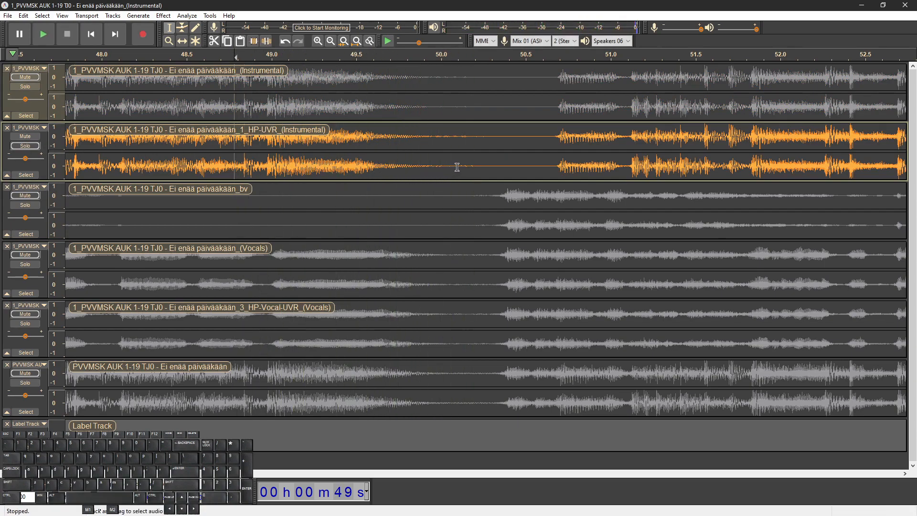
click(459, 166)
key(ctrl+b)
scroll(451, 139, down, 1)
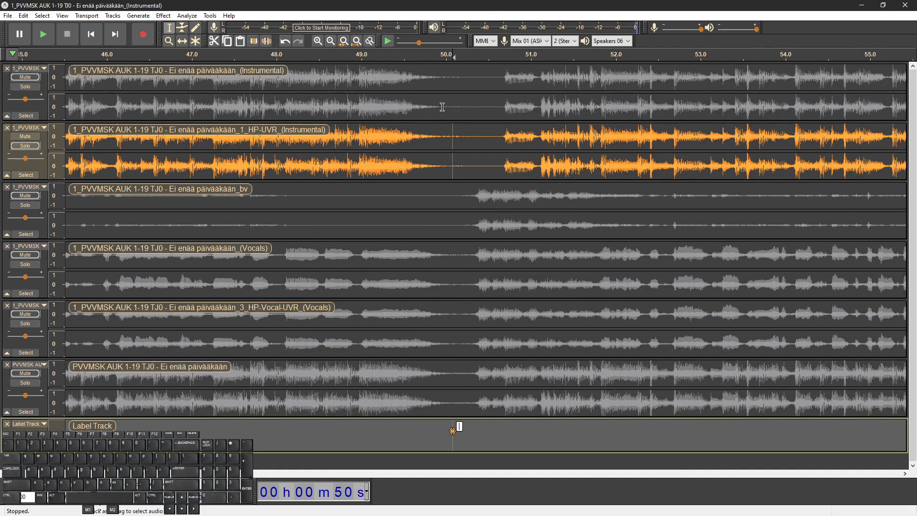
Silence the _(Instrumental) track from about 50.1 to 52.0 s and the 1_HP-UVR_(Instrumental) track from about 47.9 to 50.1 s
drag(453, 104, 618, 98)
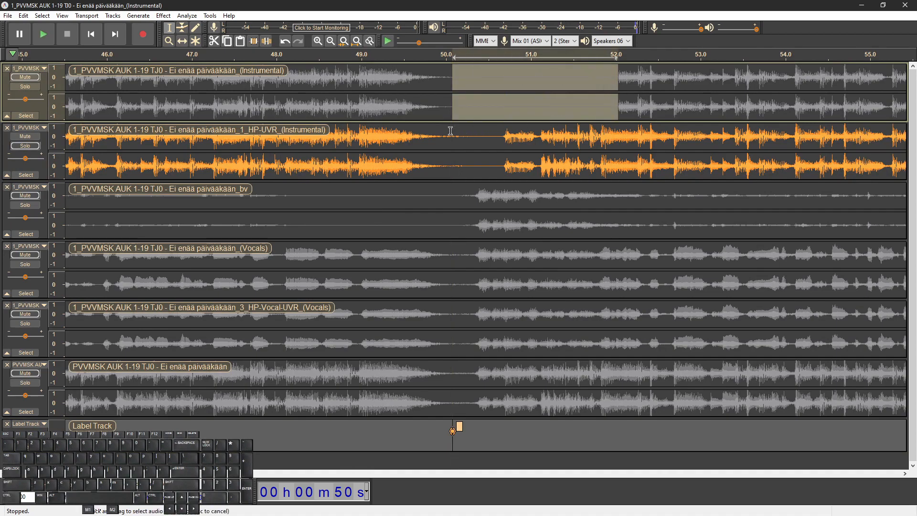
drag(451, 133, 270, 138)
key(ctrl+l)
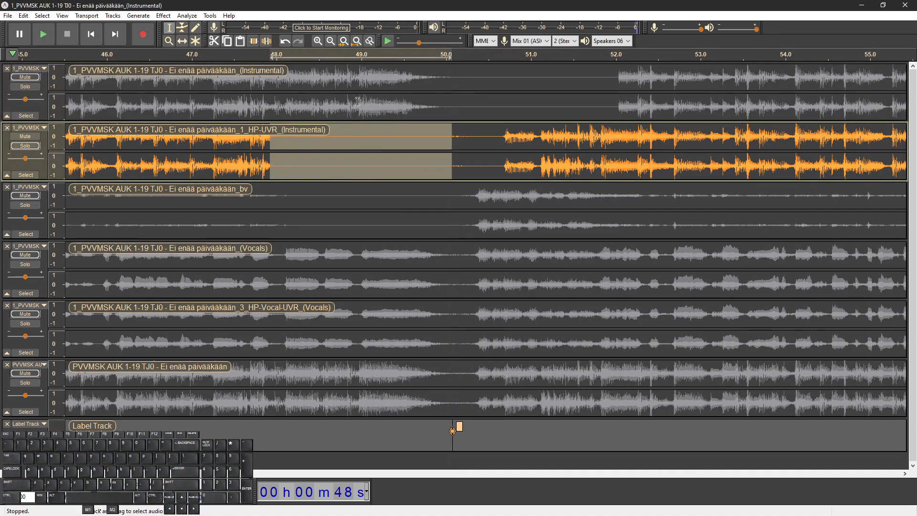
Unmute the _(Instrumental) and bv tracks alongside 1_HP-UVR_(Instrumental) and play the combination from about 49.0 s
click(362, 103)
click(22, 78)
key(space)
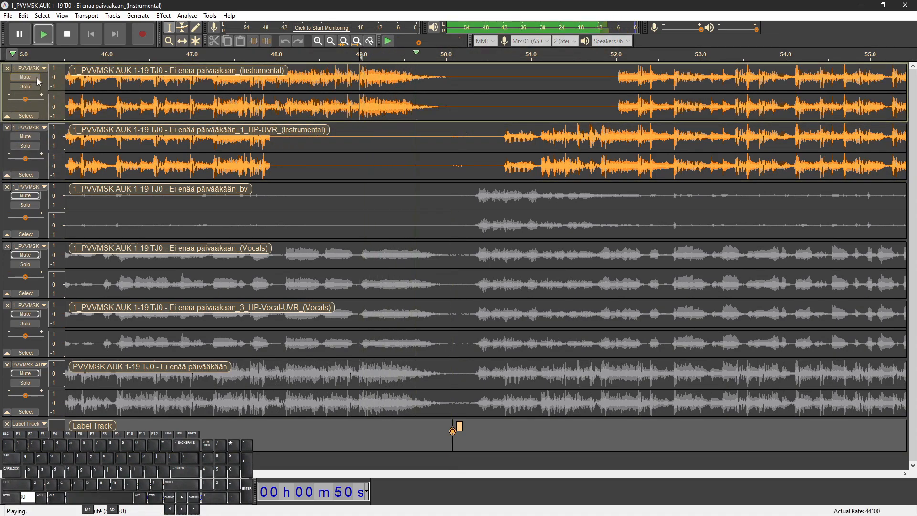
click(25, 195)
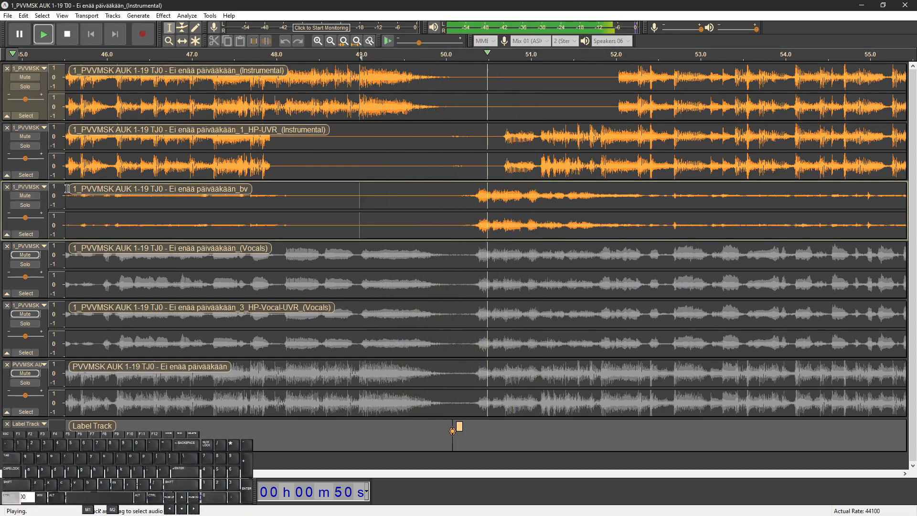
ctrl+scroll(67, 189, down, 2)
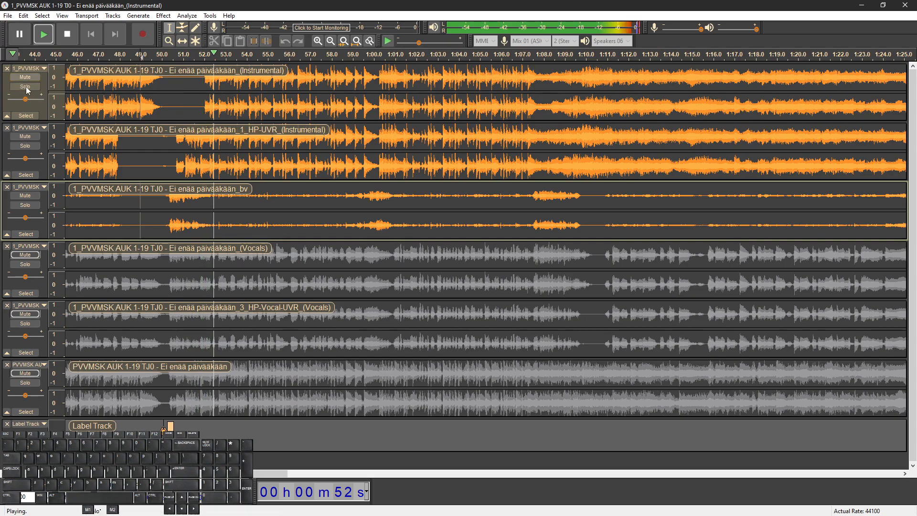
key(space)
Play the combined instrumental and bv tracks again from about 50.7 s
ctrl+scroll(158, 144, up, 2)
click(236, 176)
key(space)
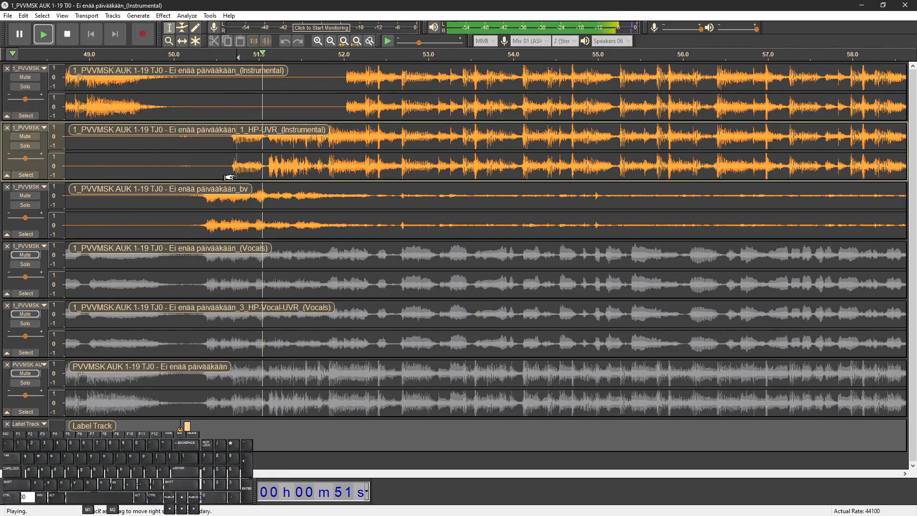
key(space)
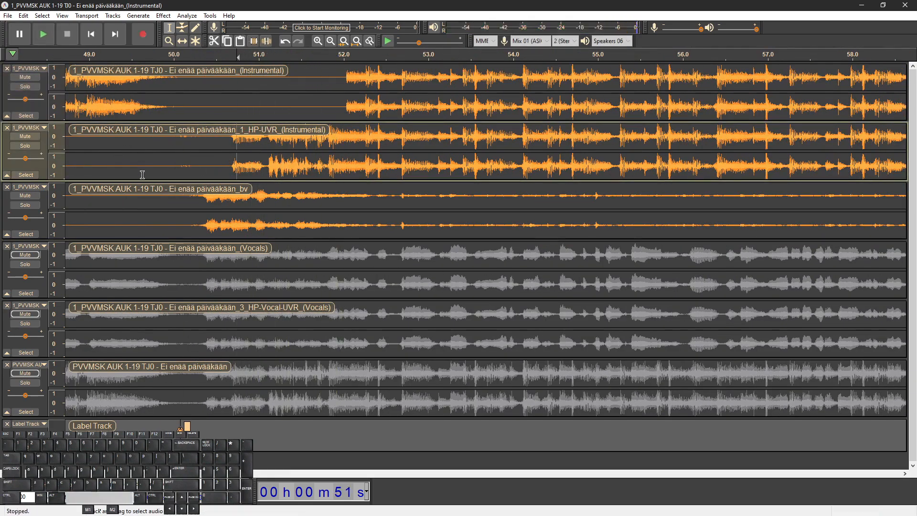
Solo the _(Vocals) track and play it from about 50.7 s
click(24, 264)
key(space)
ctrl+scroll(320, 261, up, 1)
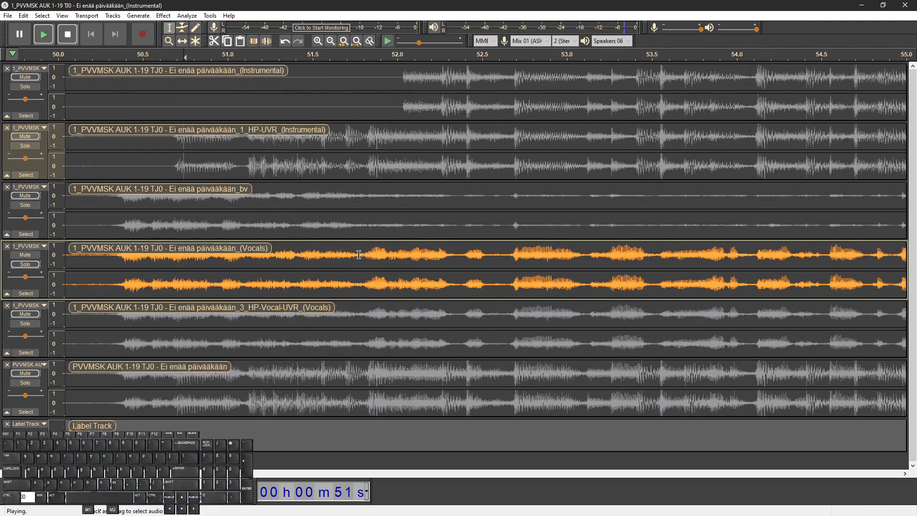
Add an empty label at about 51.8 s, just before the lead vocal enters
click(359, 170)
key(space)
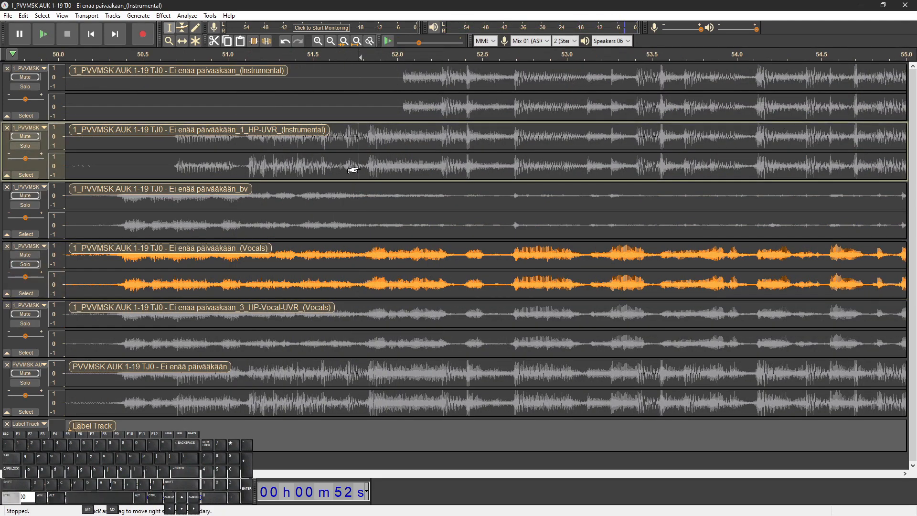
ctrl+scroll(356, 167, up, 1)
ctrl+scroll(351, 166, down, 3)
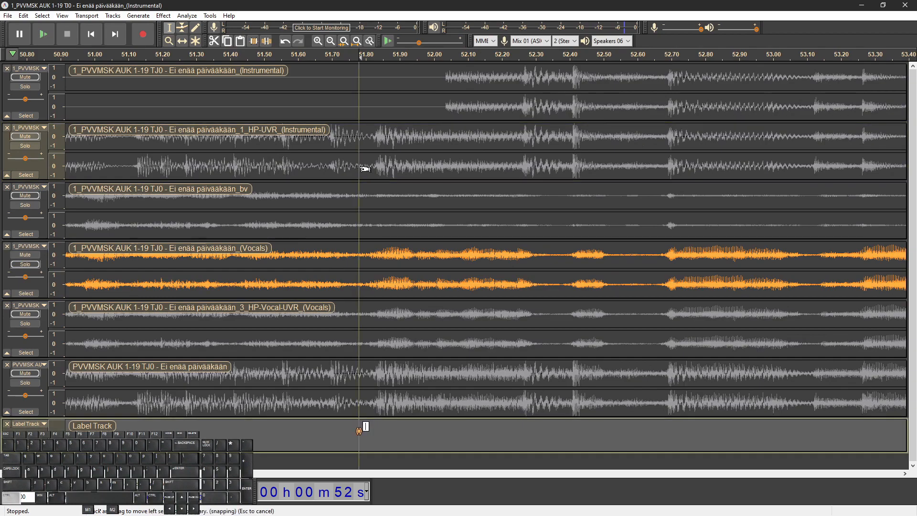
Undo the last label and the silencing of both instrumental tracks
click(345, 105)
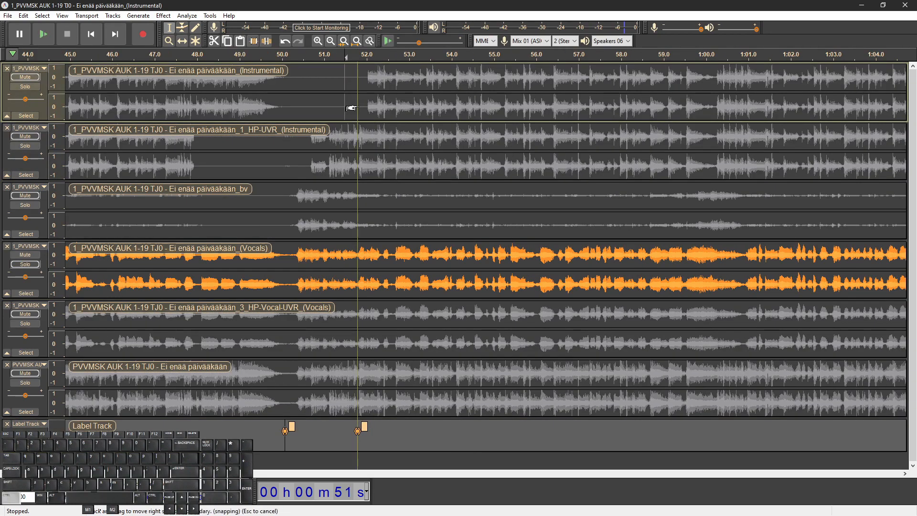
key(ctrl+z)
key(ctrl+z)
key(ctrl+z)
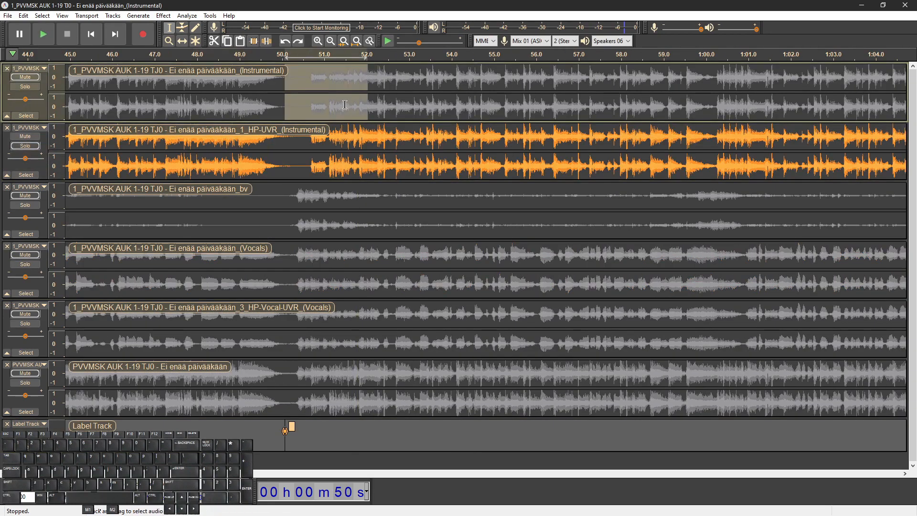
Silence the _(Instrumental) track from about 50.1 to 51.1 s and the 1_HP-UVR_(Instrumental) track from about 48.6 to 50.1 s
click(344, 104)
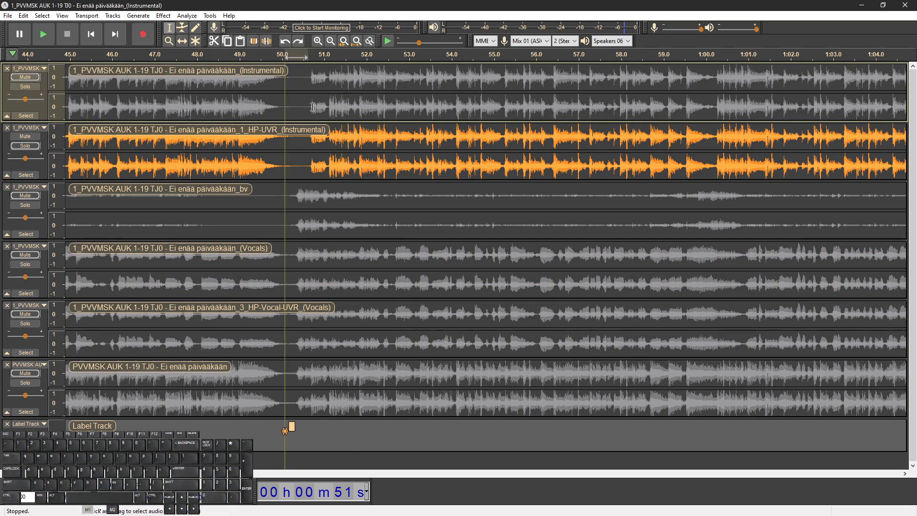
drag(307, 107, 325, 106)
drag(285, 138, 222, 140)
key(ctrl+l)
Play from about 50.5 s and switch the solo from 1_HP-UVR_(Instrumental) to the _(Vocals) track
key(space)
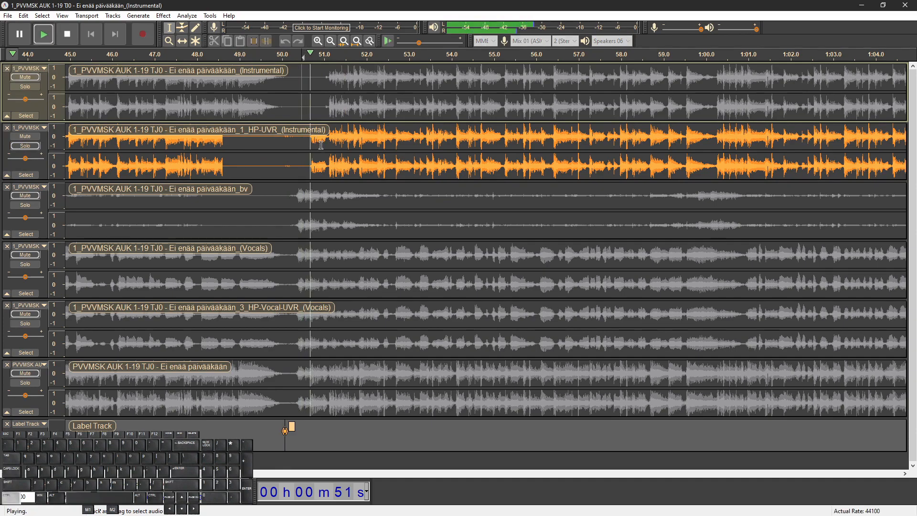
scroll(321, 145, up, 1)
click(363, 244)
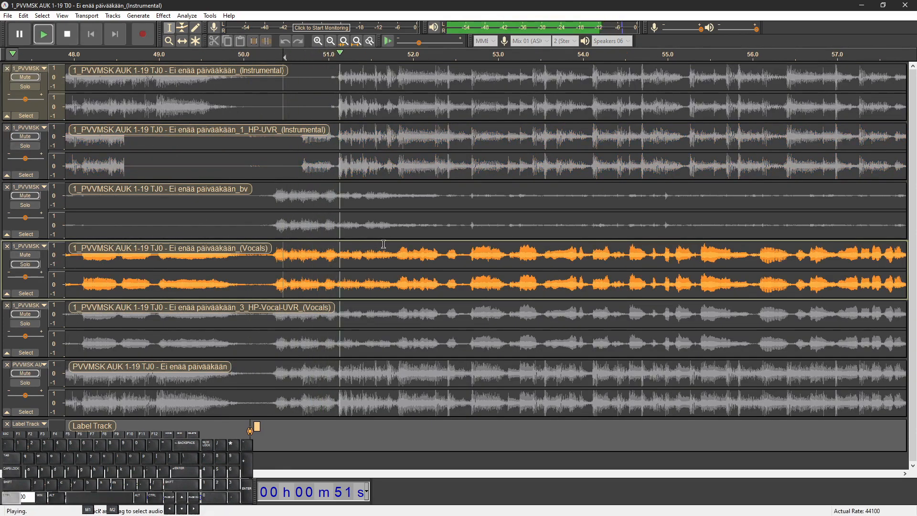
scroll(384, 245, up, 1)
key(space)
Play the soloed _(Vocals) track from about 51.8 s and add an empty label at that point
click(402, 259)
key(space)
key(space)
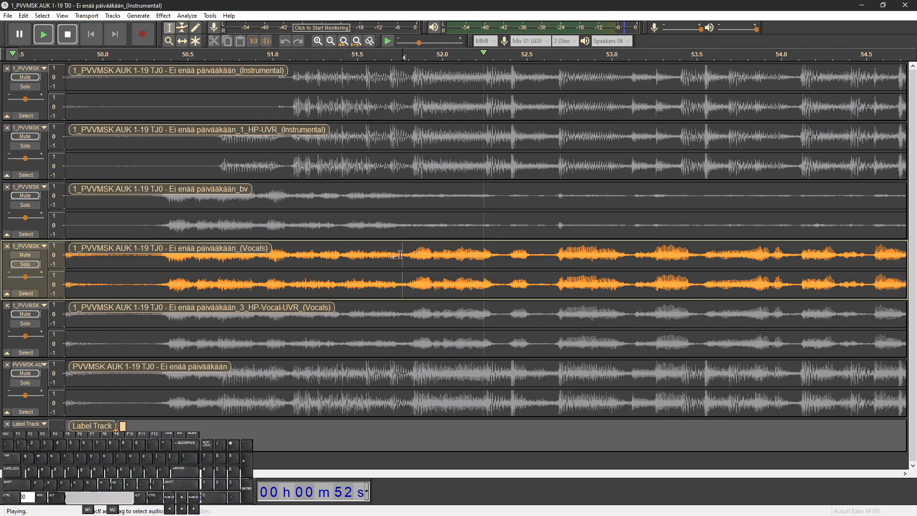
key(ctrl+b)
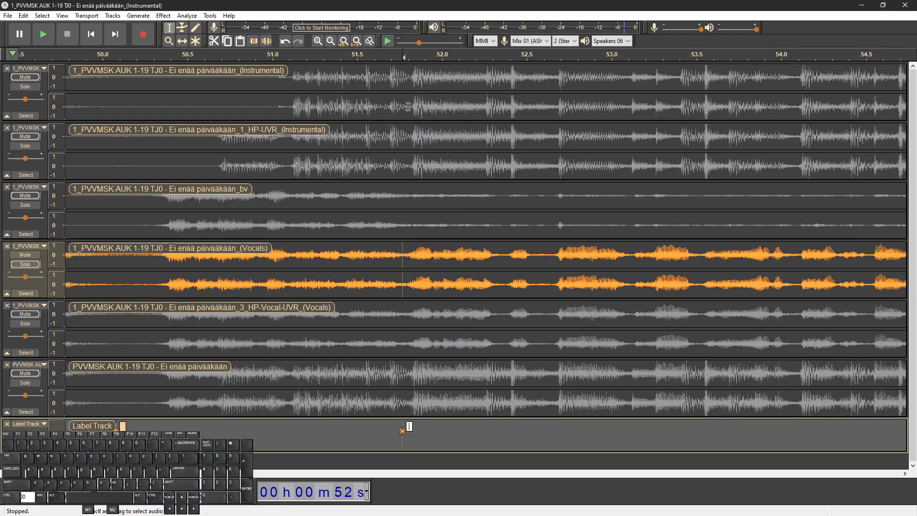
Silence the _(Instrumental) track from about 50.9 to 51.8 s and the 1_HP-UVR_(Instrumental) track from about 51.8 to 52.8 s
click(384, 254)
drag(400, 258, 380, 260)
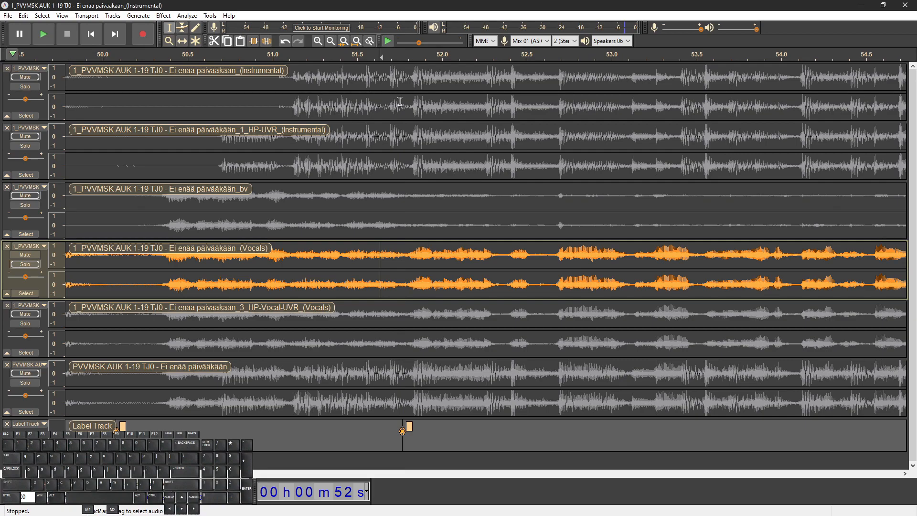
drag(402, 112, 260, 102)
key(ctrl+l)
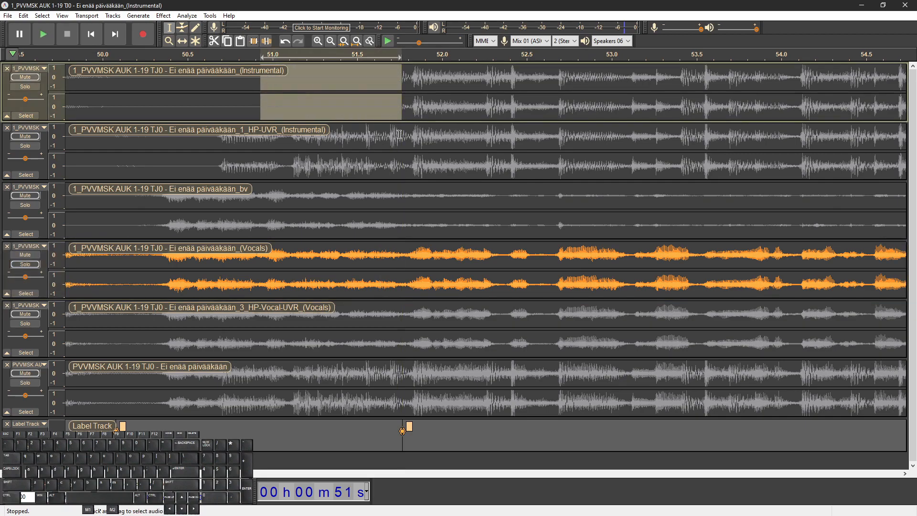
drag(401, 135, 578, 140)
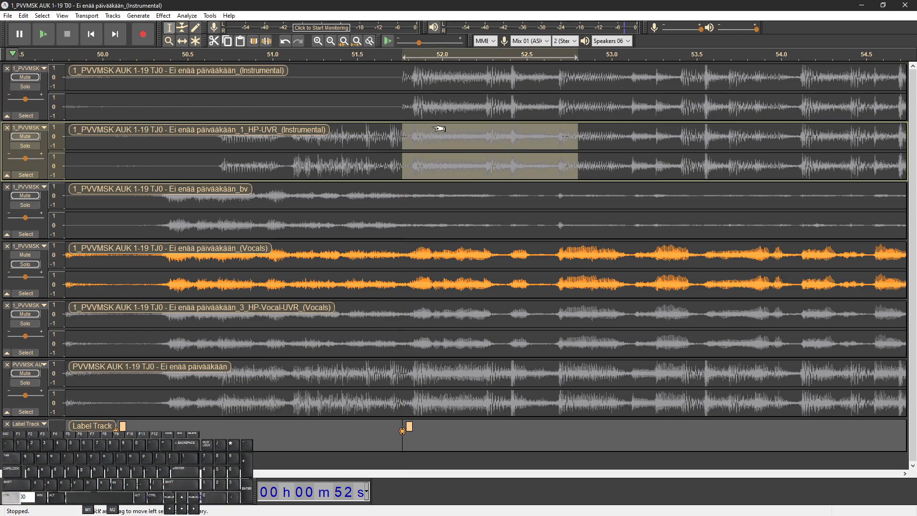
key(ctrl+l)
Enable only the _(Instrumental) and 1_HP-UVR_(Instrumental) tracks and play them across the splice from about 50.9 s
click(259, 101)
click(26, 148)
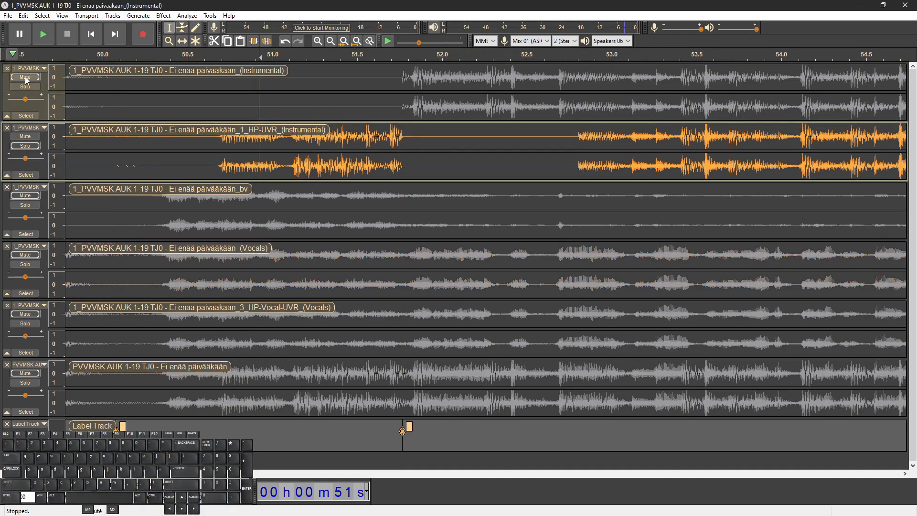
click(26, 78)
key(space)
key(space)
key(space)
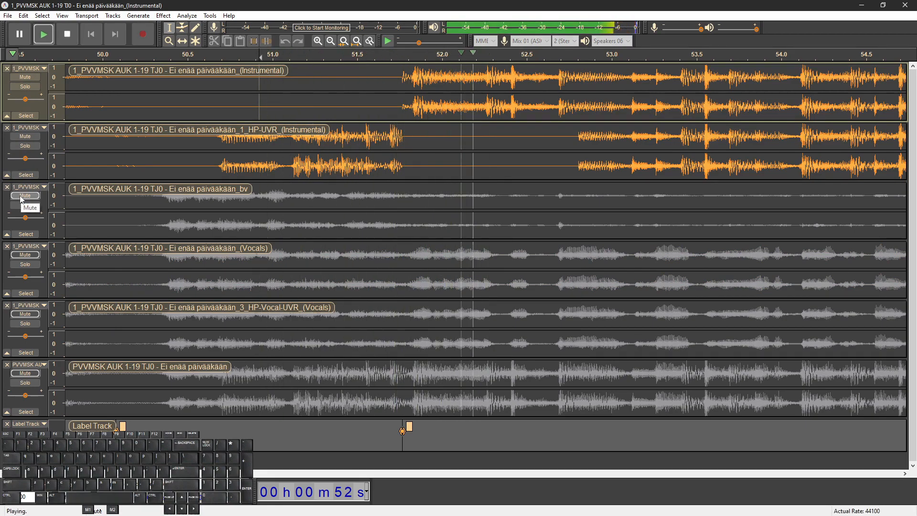
key(space)
Unmute the bv track and play it together with both instrumental tracks from about 50.9 s
click(21, 195)
key(space)
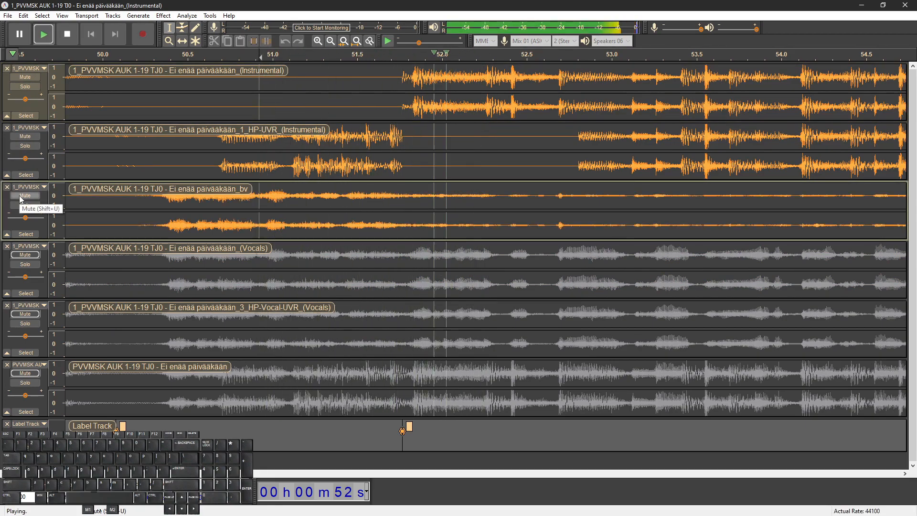
key(space)
scroll(124, 190, down, 1)
key(space)
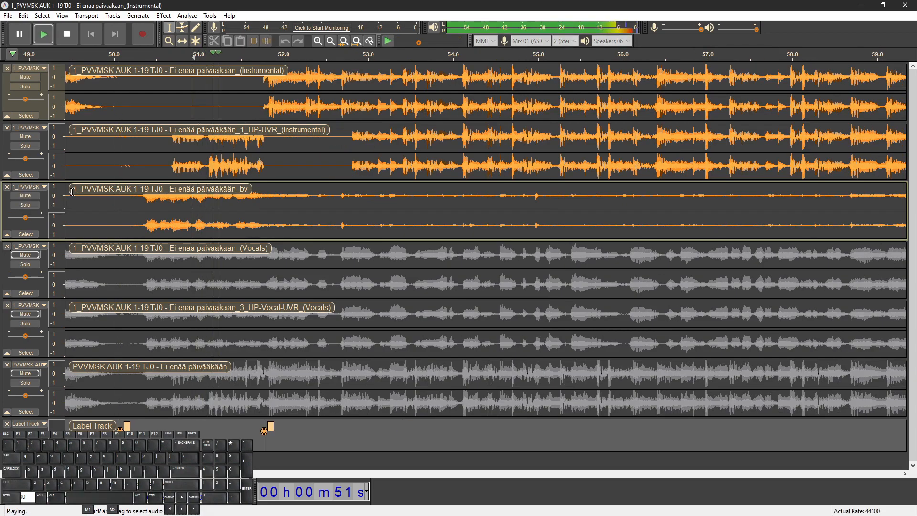
key(space)
Examine the bv track just after the 51.8 s label and play the combined tracks from about 51.5 s
scroll(255, 195, up, 2)
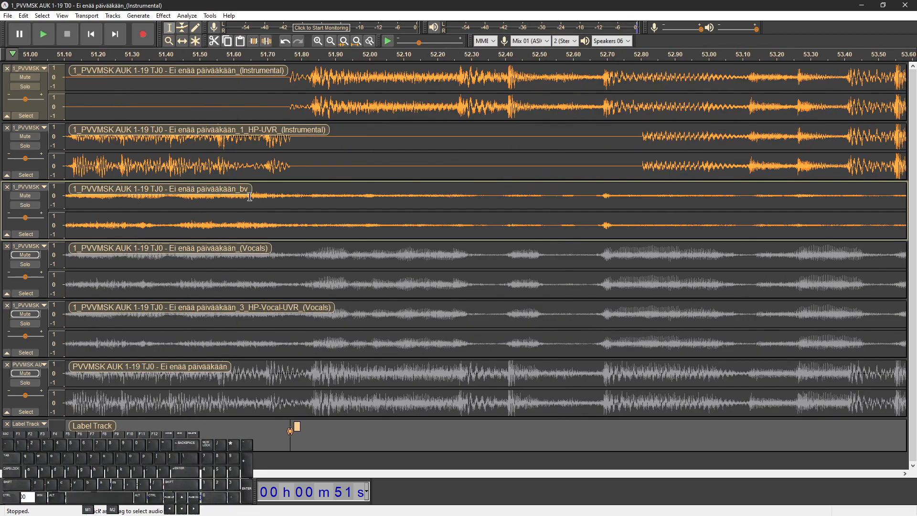
click(250, 193)
drag(292, 195, 434, 196)
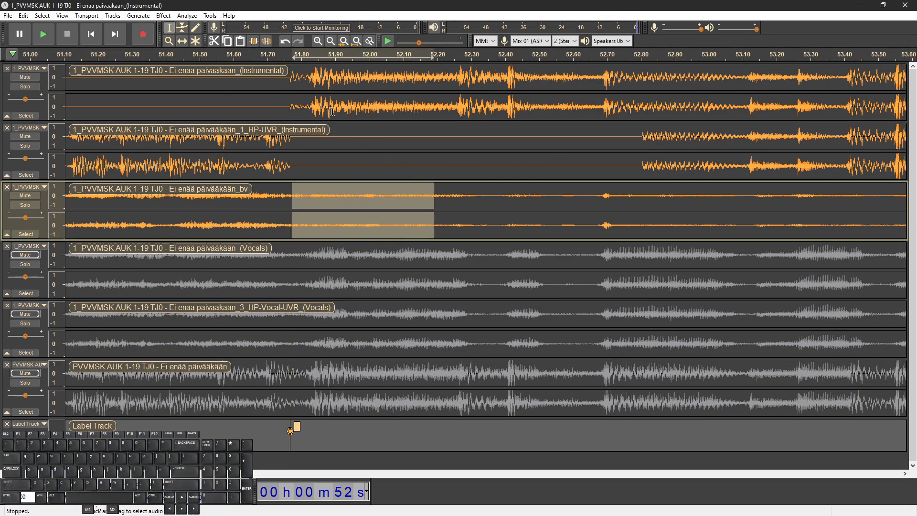
click(310, 106)
scroll(317, 129, down, 2)
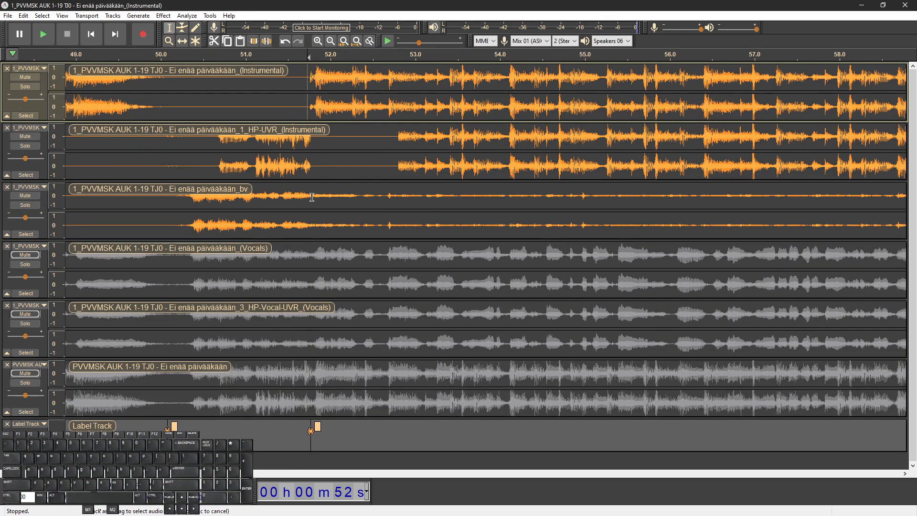
drag(314, 198, 367, 198)
click(288, 110)
key(space)
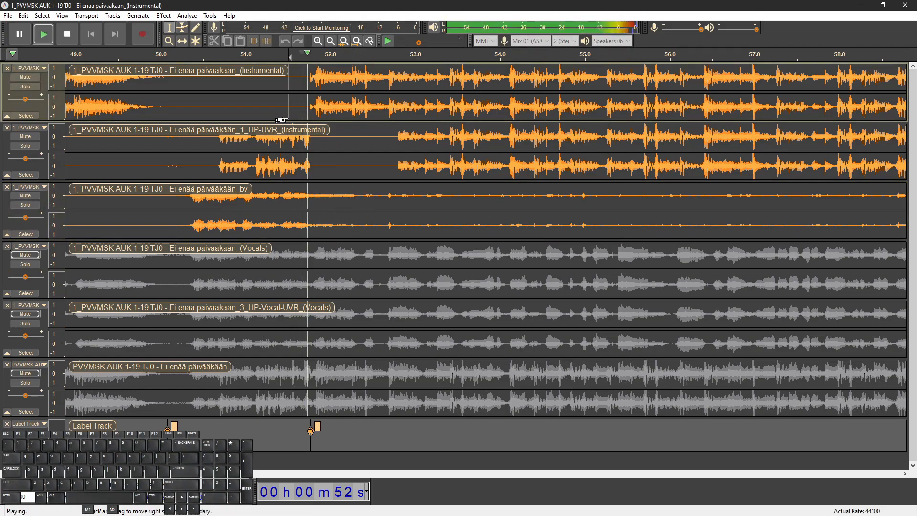
Solo the bv track and examine its quiet tail from about 51.8 to 52.7 s
key(space)
scroll(266, 191, right, 3)
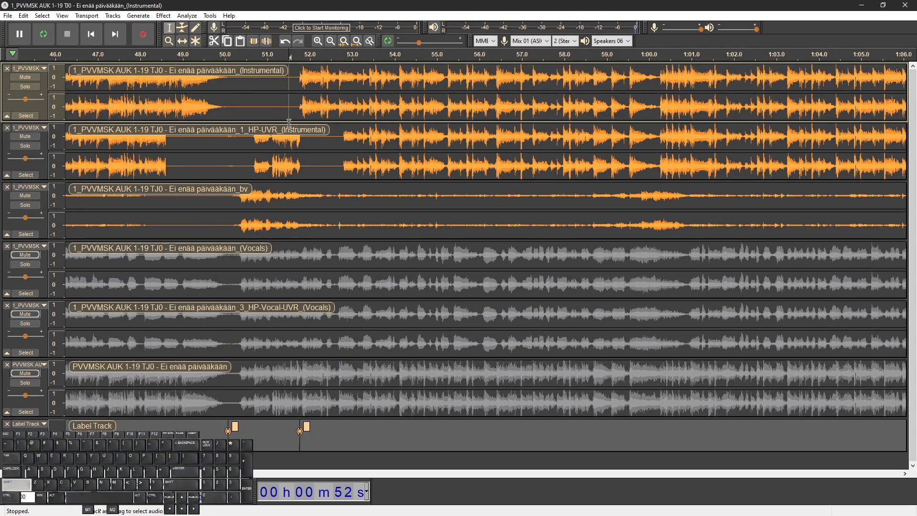
scroll(266, 190, up, 1)
click(164, 200)
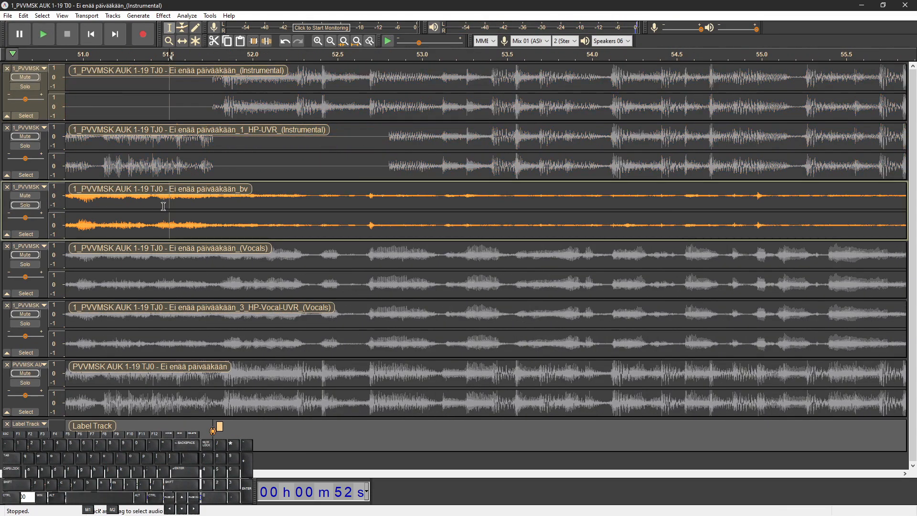
drag(217, 264, 353, 264)
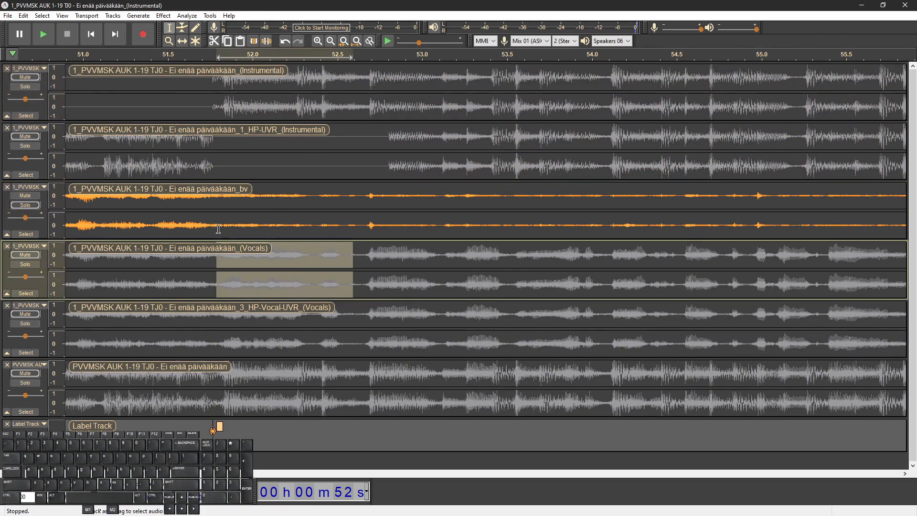
drag(219, 230, 367, 216)
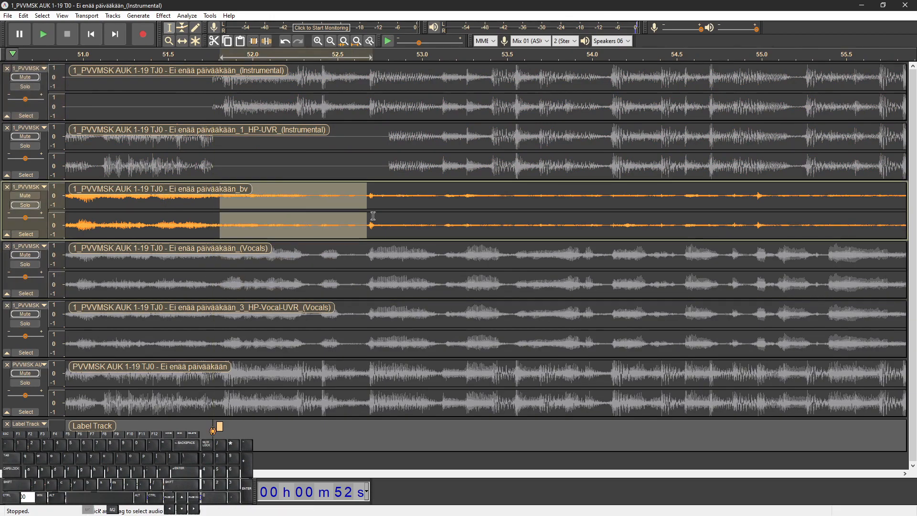
click(190, 226)
drag(110, 224, 241, 224)
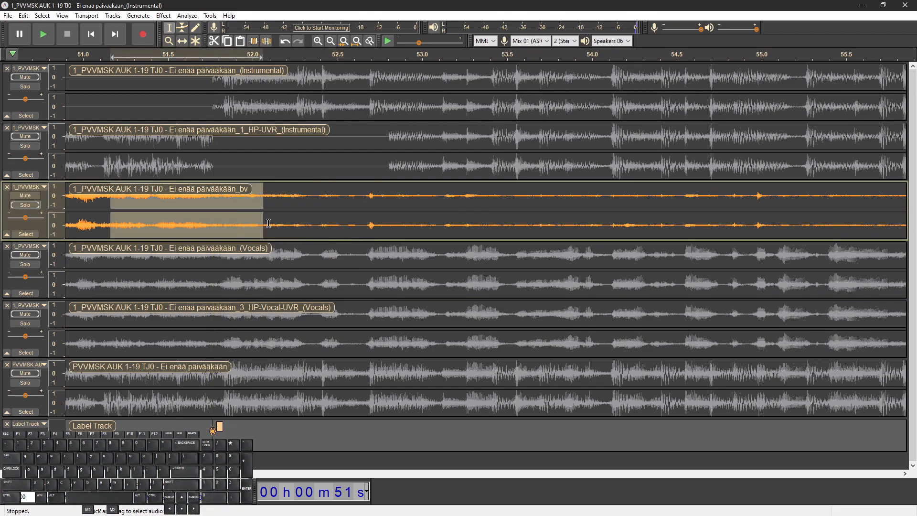
click(265, 225)
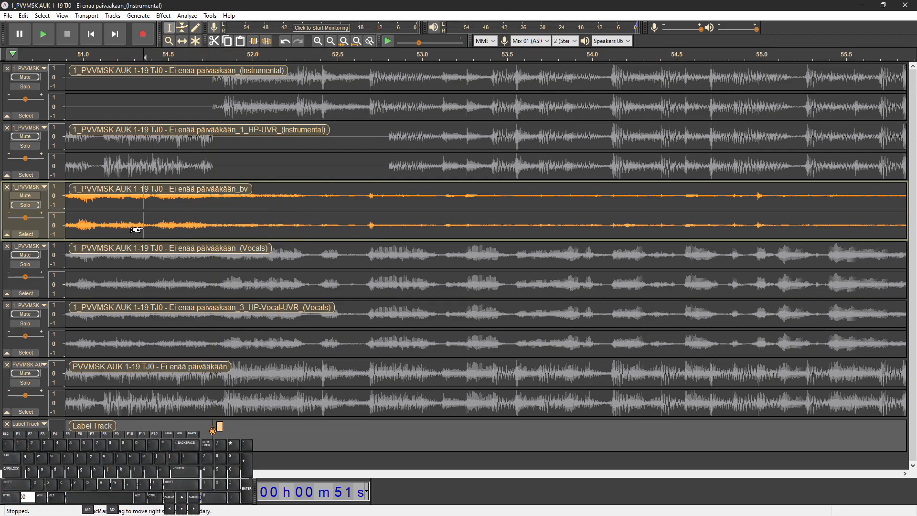
Play the soloed bv track repeatedly from about 51.36 s to locate where the backing vocal ends
key(space)
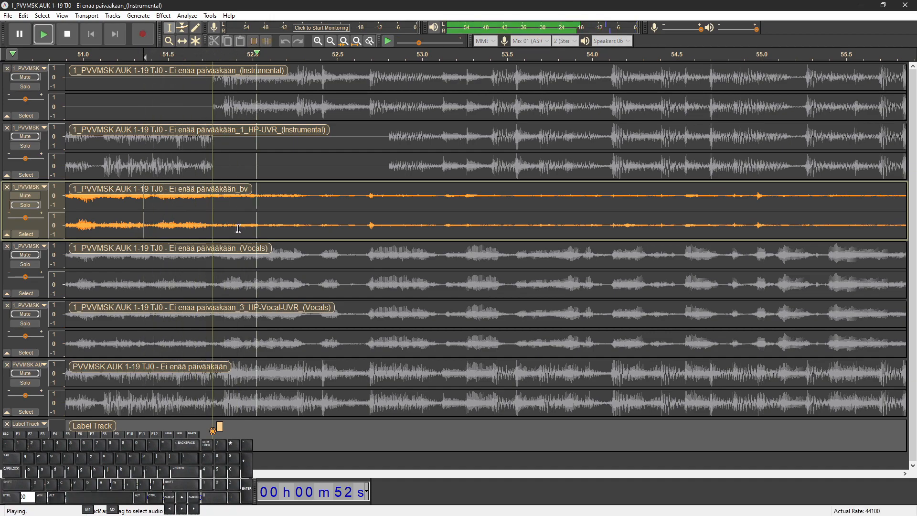
key(space)
scroll(250, 232, up, 1)
key(space)
key(space)
key(space)
key(space)
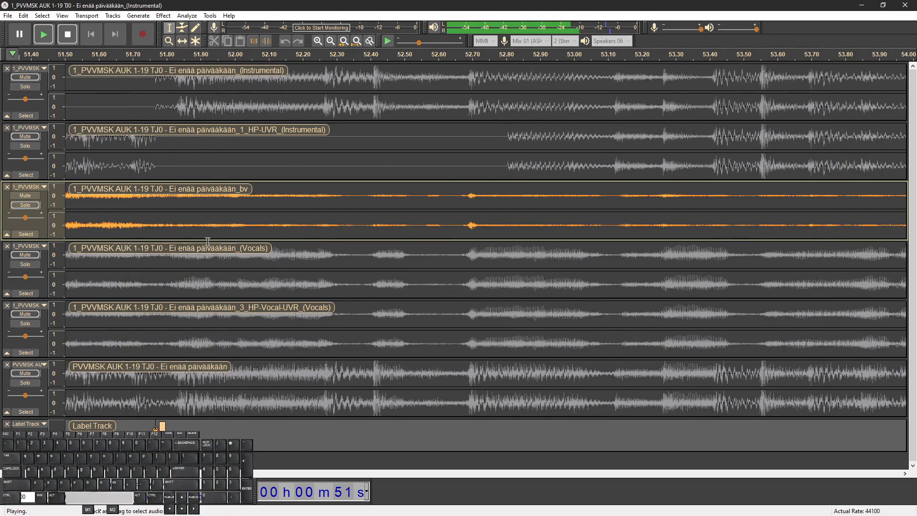
scroll(186, 236, left, 6)
key(space)
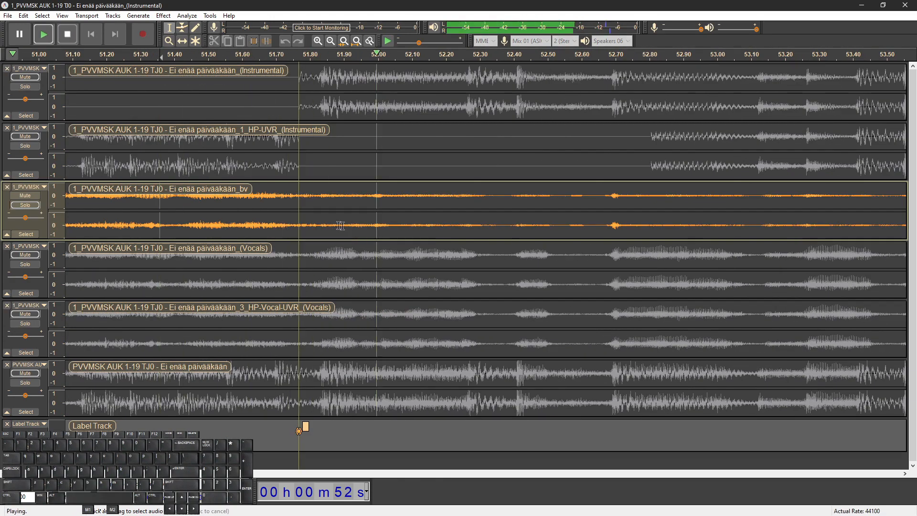
key(space)
Silence the bv track from about 51.97 to 52.64 s and play it from about 51.47 s
drag(368, 225, 596, 225)
key(ctrl+l)
click(198, 224)
key(space)
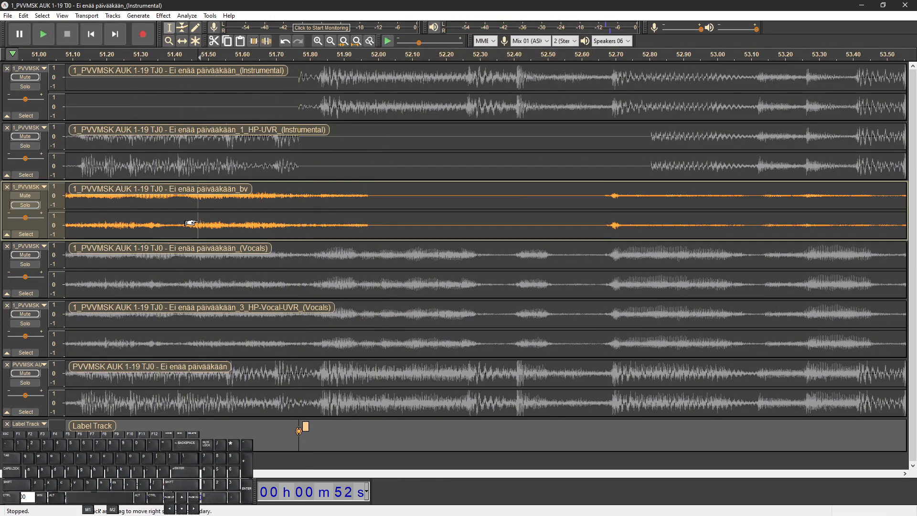
key(space)
key(space)
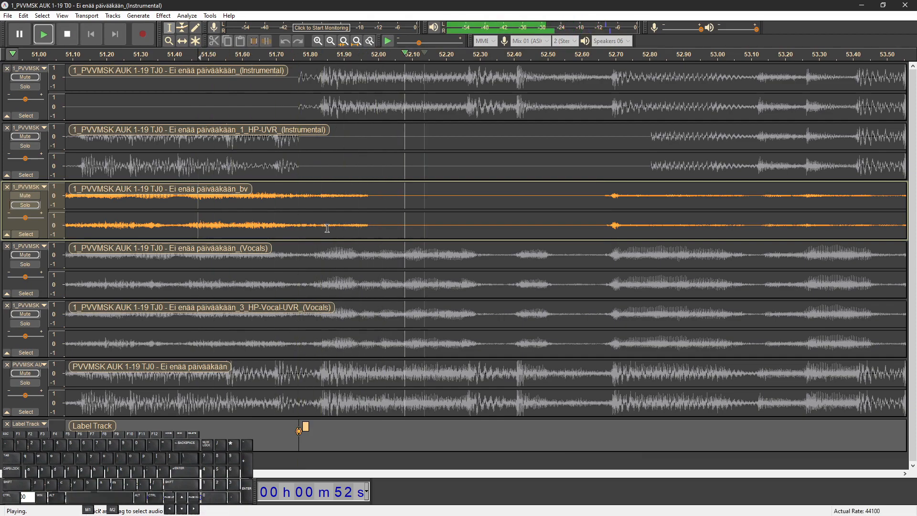
key(space)
Extend the bv silence back to about 51.85 s and replay the track from about 51.4 s
drag(327, 225, 519, 224)
key(ctrl+l)
click(170, 225)
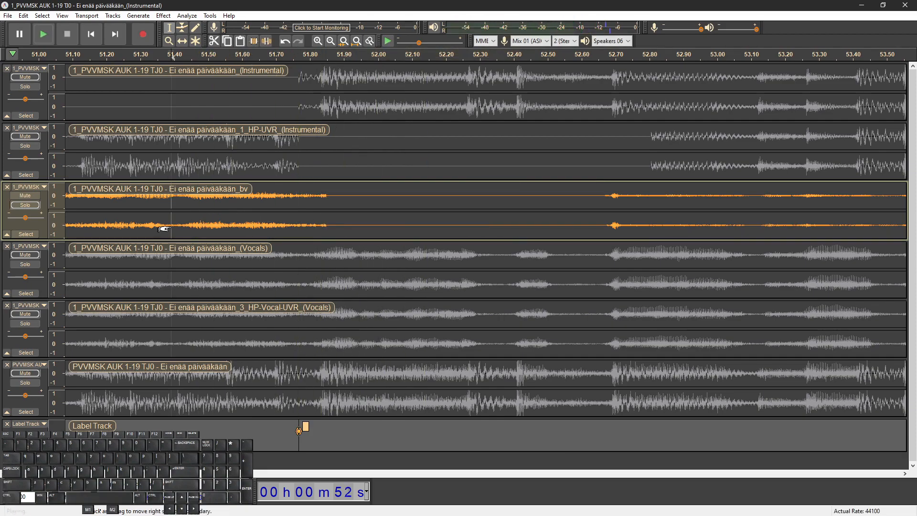
key(space)
key(space)
key(space)
key(space)
Silence the bv track from about 51.83 to 51.98 s and check it by playing from about 51.38 s
drag(321, 226, 371, 225)
key(ctrl+l)
click(168, 223)
key(space)
key(space)
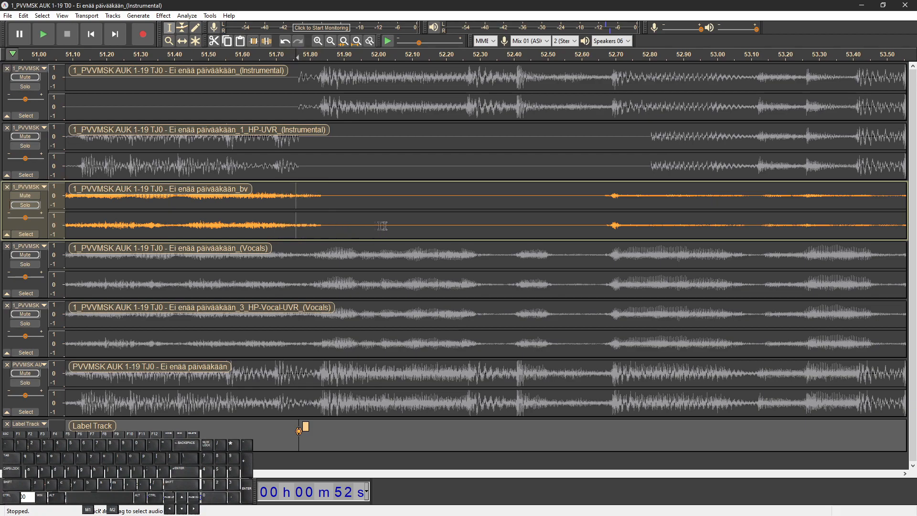
Apply Reverb with 75% room size, 10 ms pre-delay and 50% reverberance to the bv track from about 51.72 to 52.09 s
drag(406, 227, 287, 226)
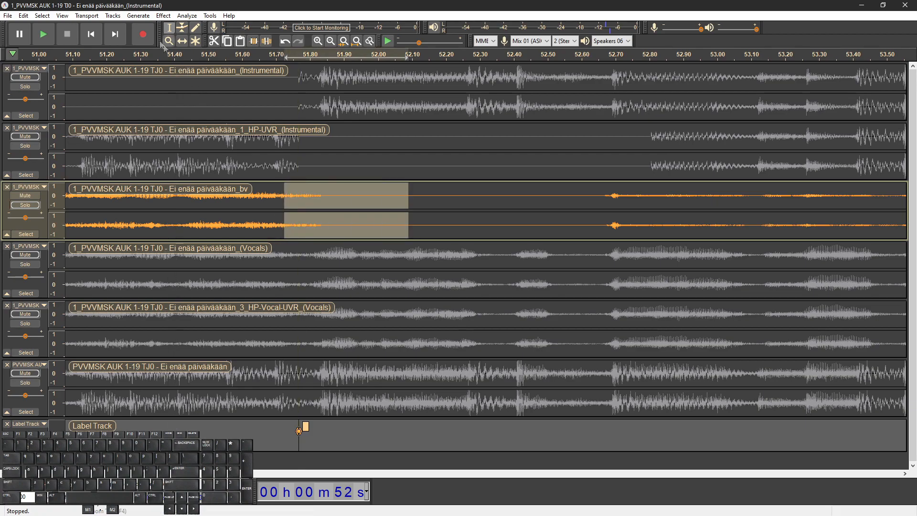
click(140, 16)
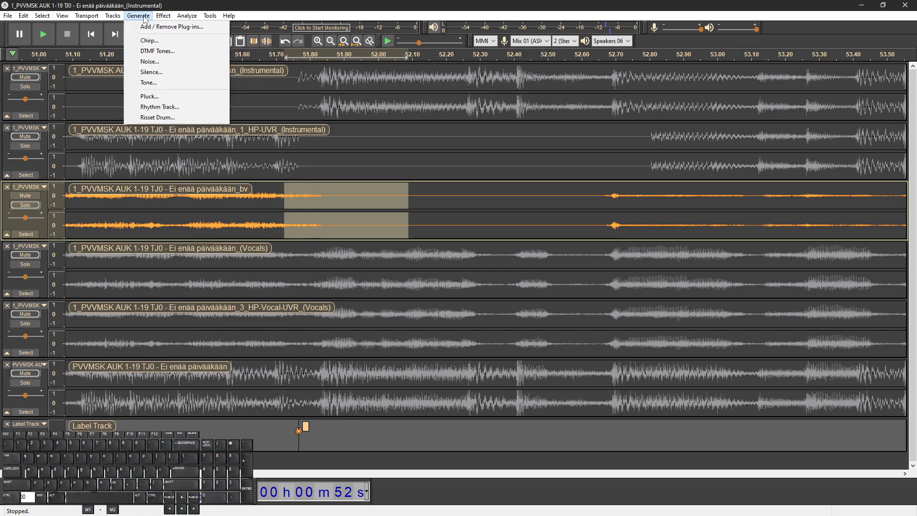
click(356, 14)
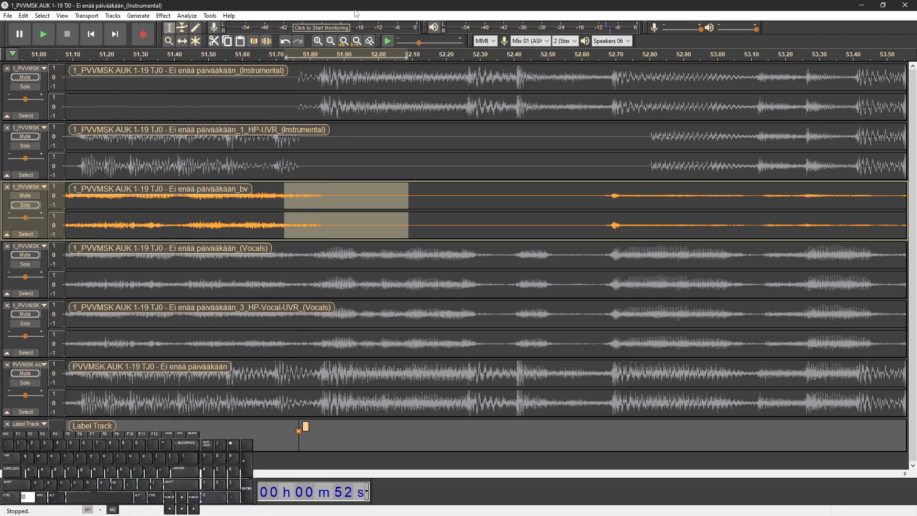
click(136, 16)
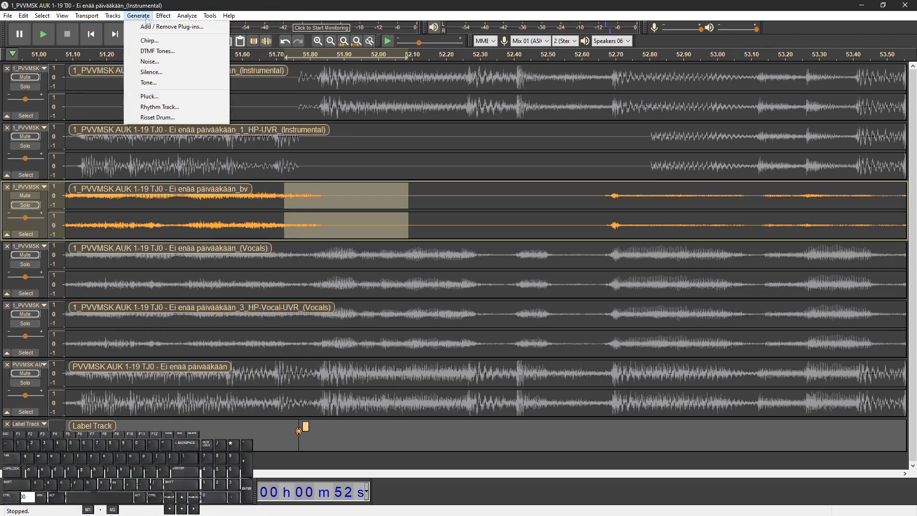
mouse_move(163, 16)
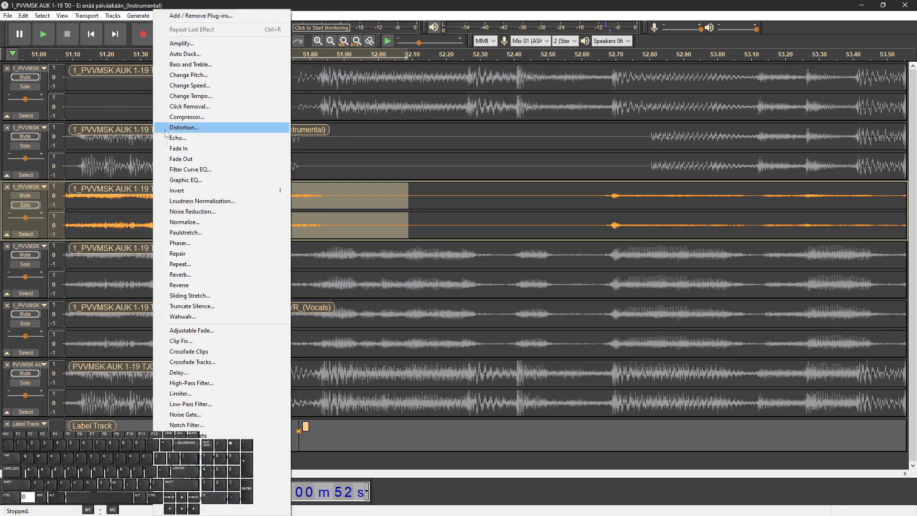
click(181, 274)
drag(454, 171, 579, 175)
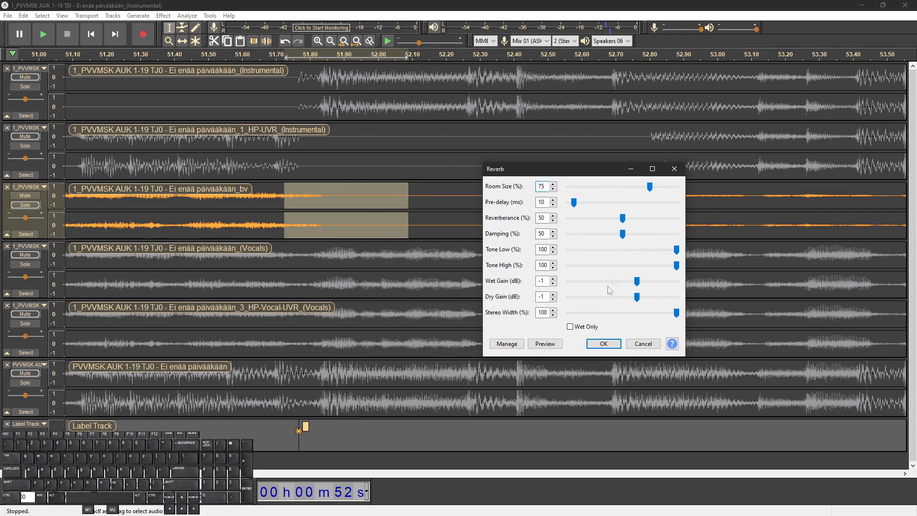
click(603, 343)
Play the soloed bv track across its reverb tail from about 51.6, 51.4 and 51.2 s
click(239, 225)
key(space)
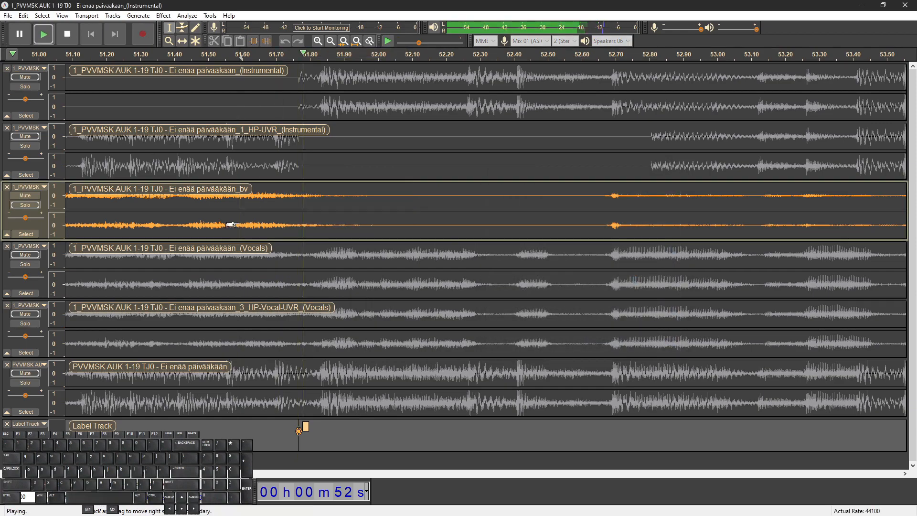
click(170, 225)
key(space)
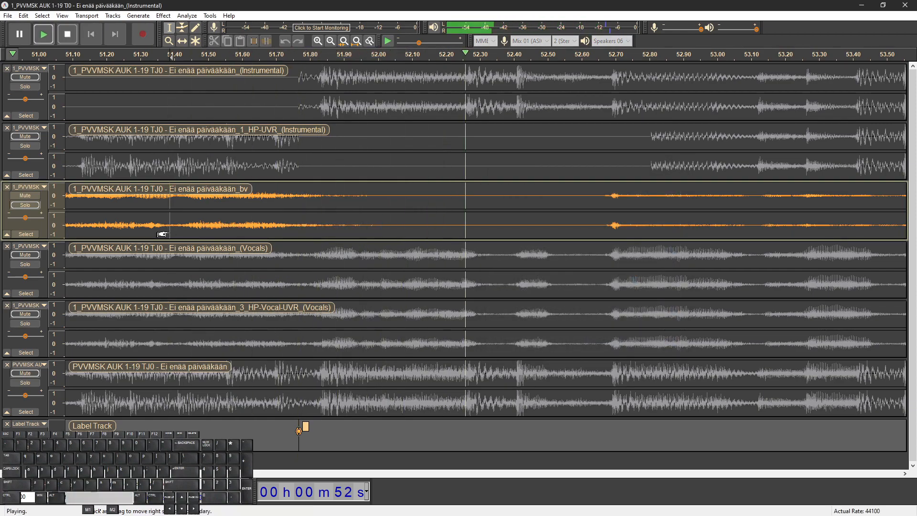
key(space)
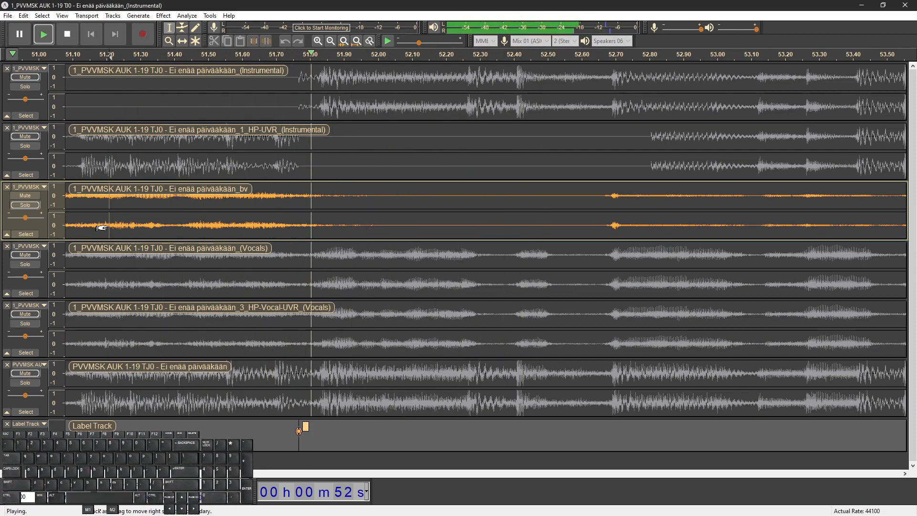
key(space)
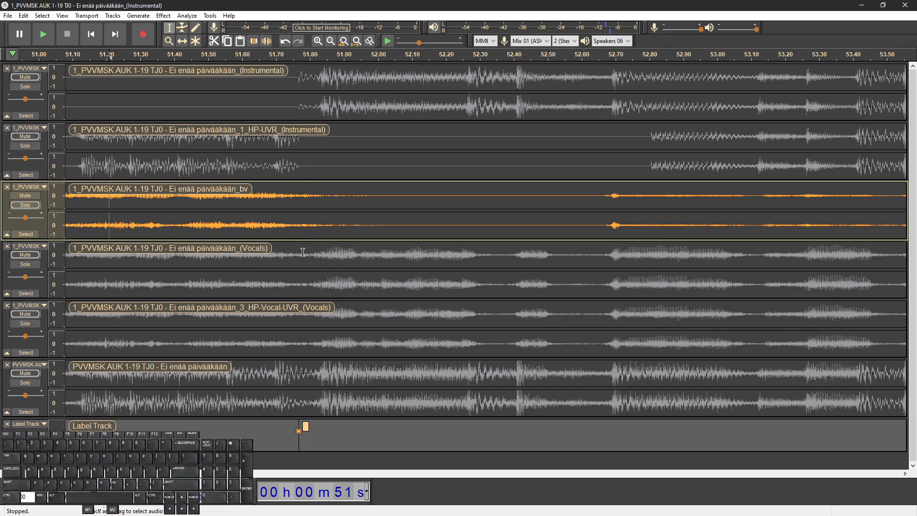
ctrl+scroll(303, 252, down, 1)
key(space)
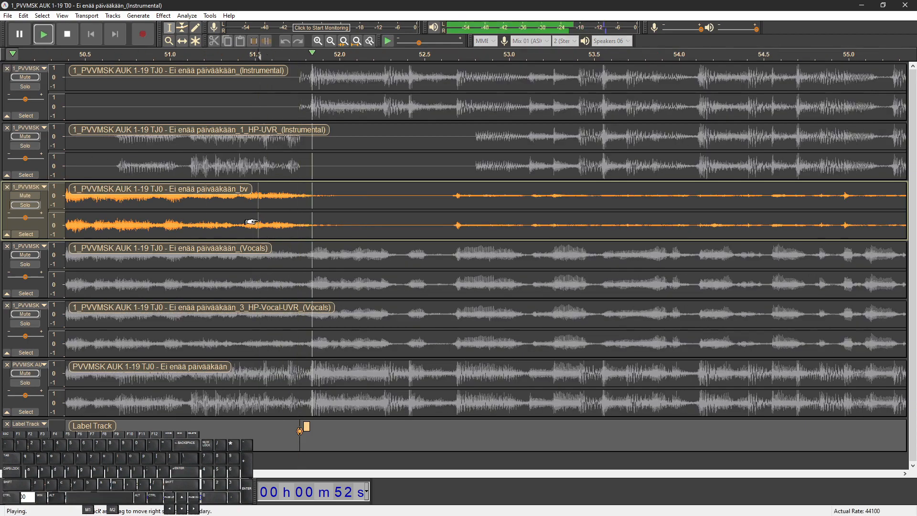
key(space)
Enable both instrumental tracks alongside the bv track and play them together from about 51.2 s
click(27, 136)
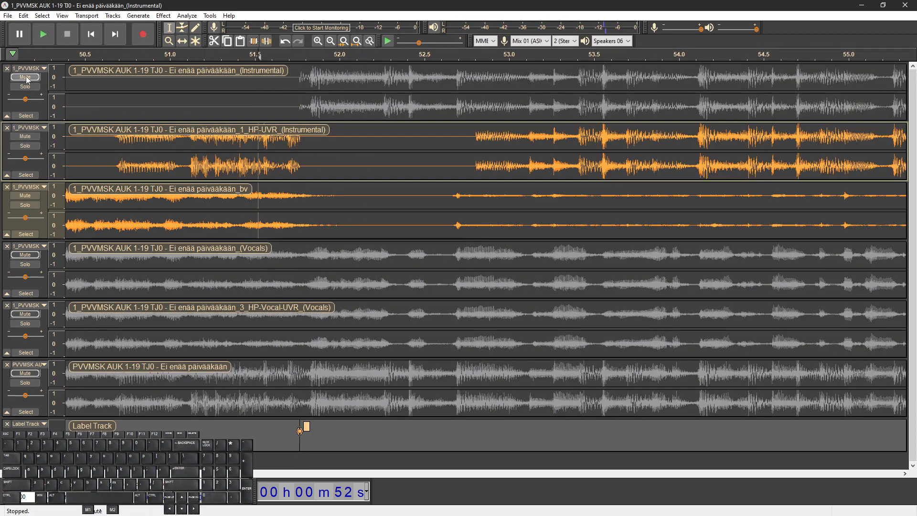
click(26, 76)
click(197, 166)
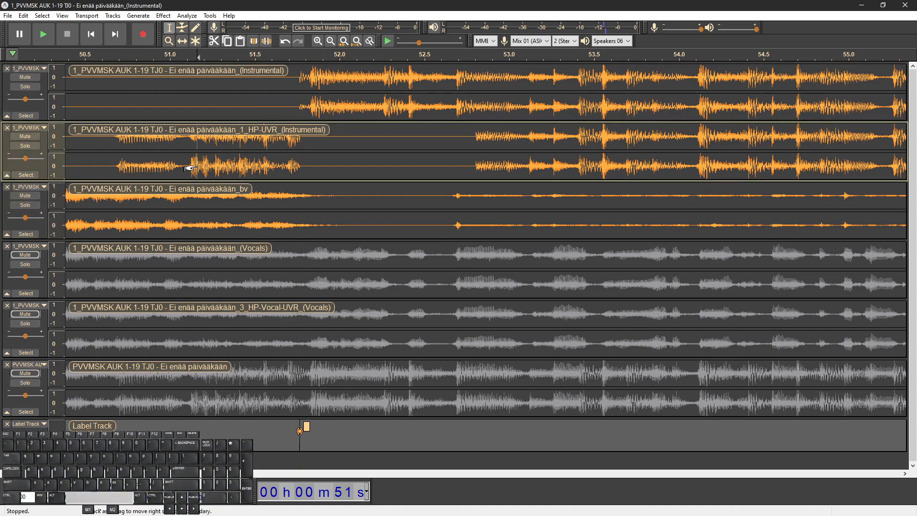
key(space)
key(space)
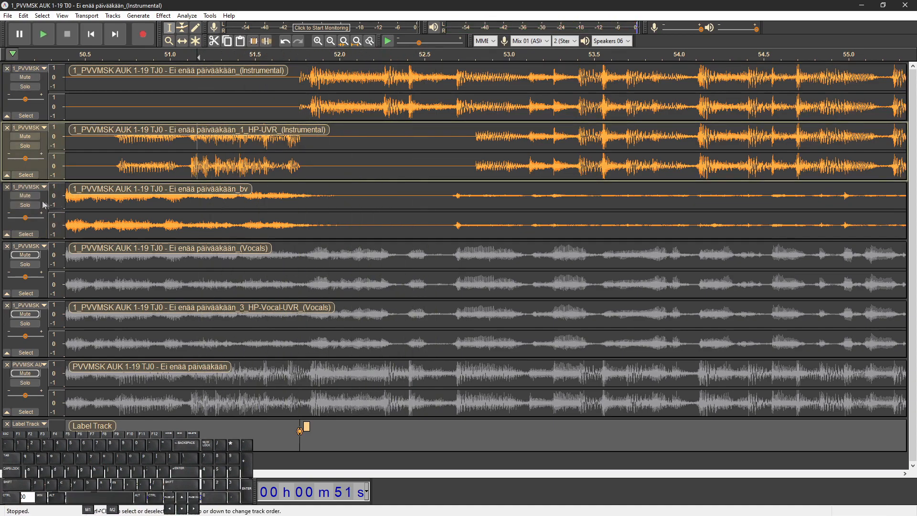
Solo the bv track again and play its reverb tail from about 51.2 s
click(27, 205)
scroll(341, 215, up, 1)
key(space)
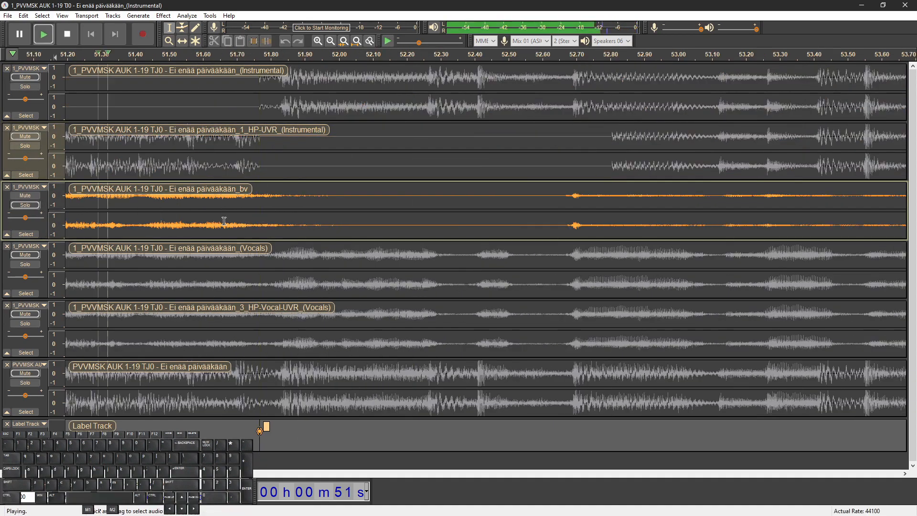
key(space)
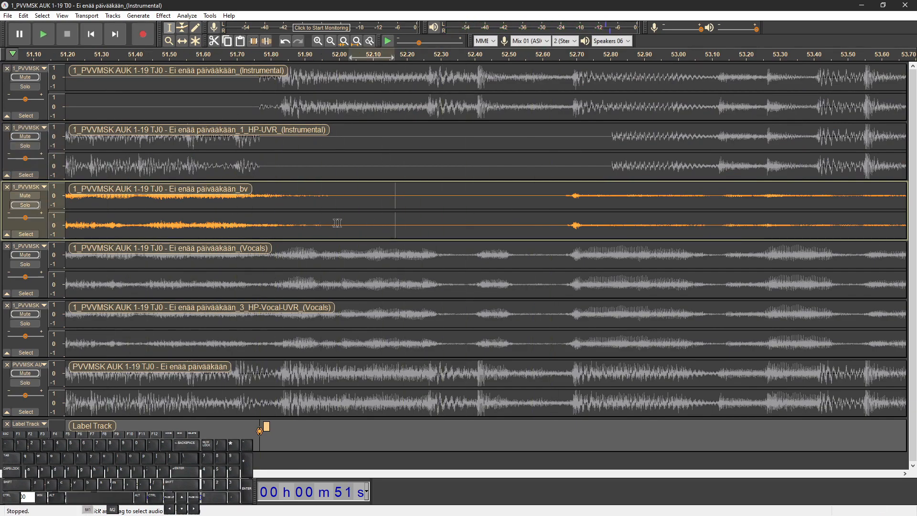
Try a Fade Out on the bv track from about 51.87 to 52.16 s, play it, and undo the fade
drag(395, 222, 295, 223)
click(62, 15)
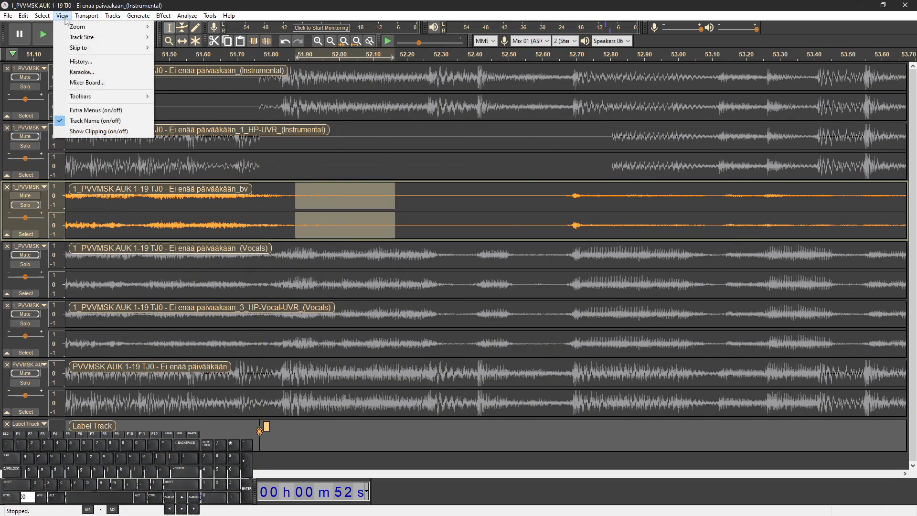
mouse_move(163, 15)
click(185, 159)
key(space)
click(126, 227)
key(space)
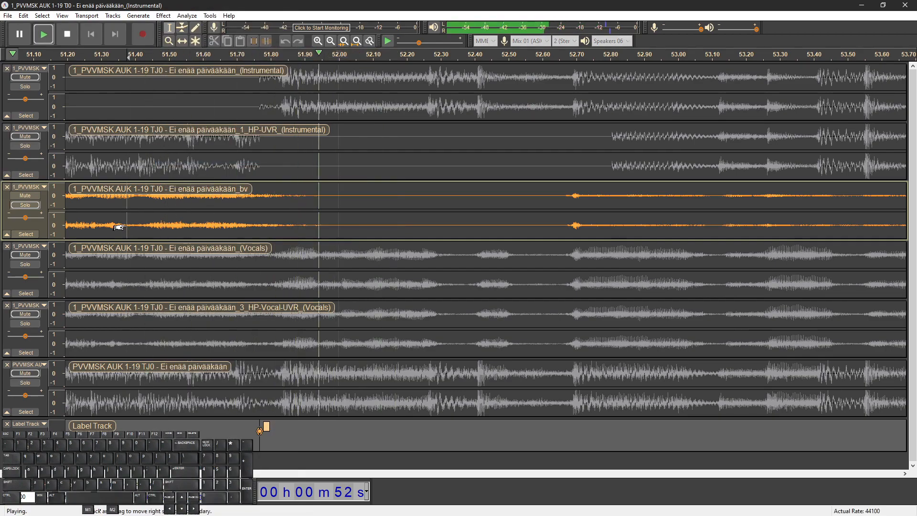
key(space)
key(space)
key(space)
key(ctrl+z)
Apply Fade Out to the bv track from about 51.83 to 52.06 s and play the tail from about 51.4 s
click(169, 221)
key(space)
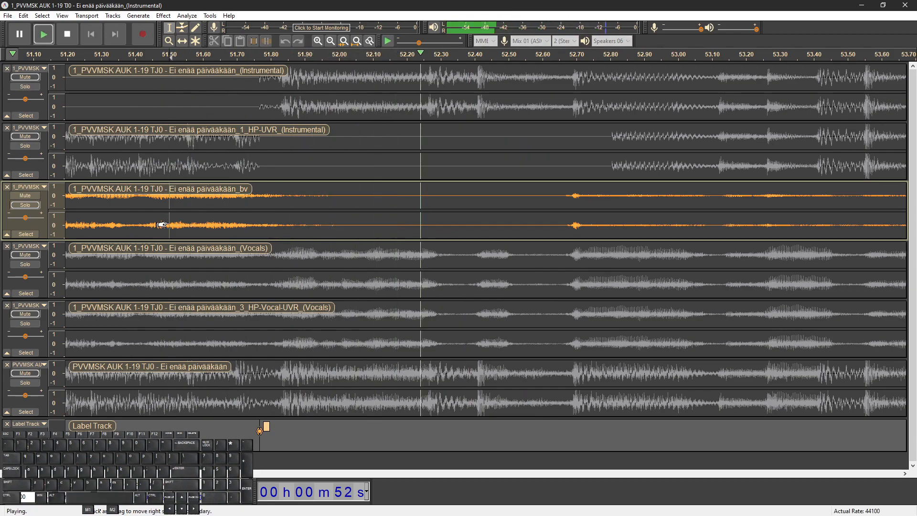
key(space)
drag(359, 227, 280, 225)
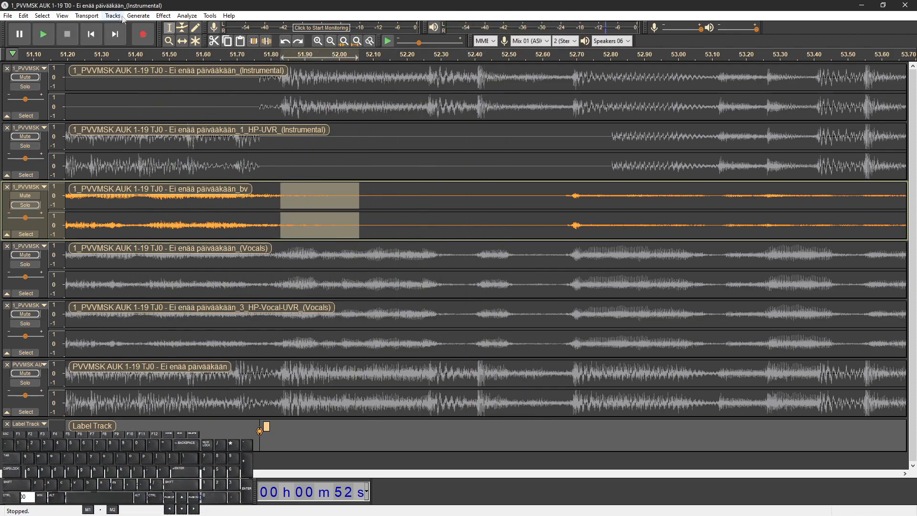
click(164, 17)
click(200, 158)
click(139, 232)
key(space)
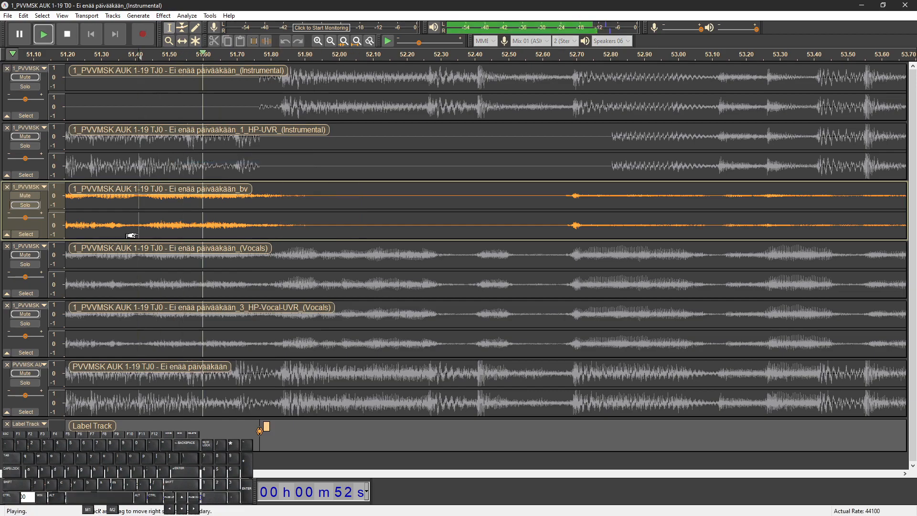
key(space)
Bring back both instrumental tracks and play them with the bv track from about 50.4 s
scroll(200, 221, down, 2)
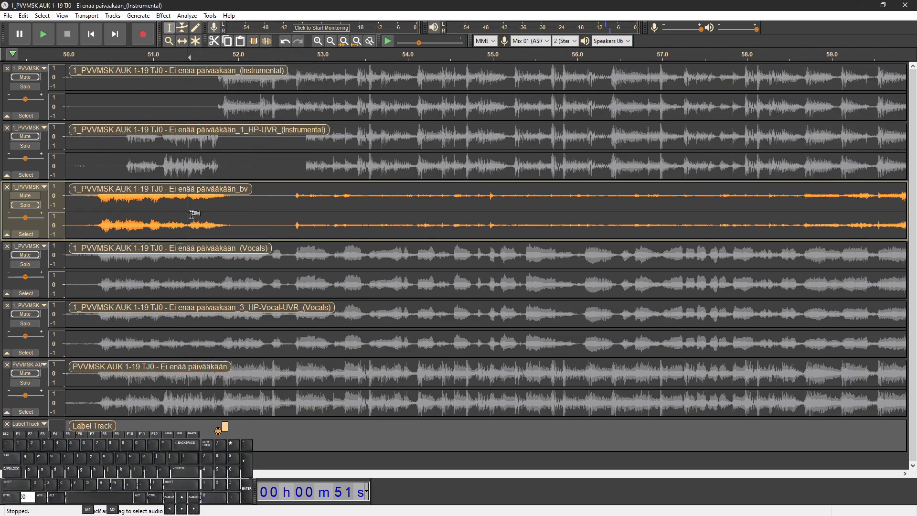
click(27, 137)
click(26, 77)
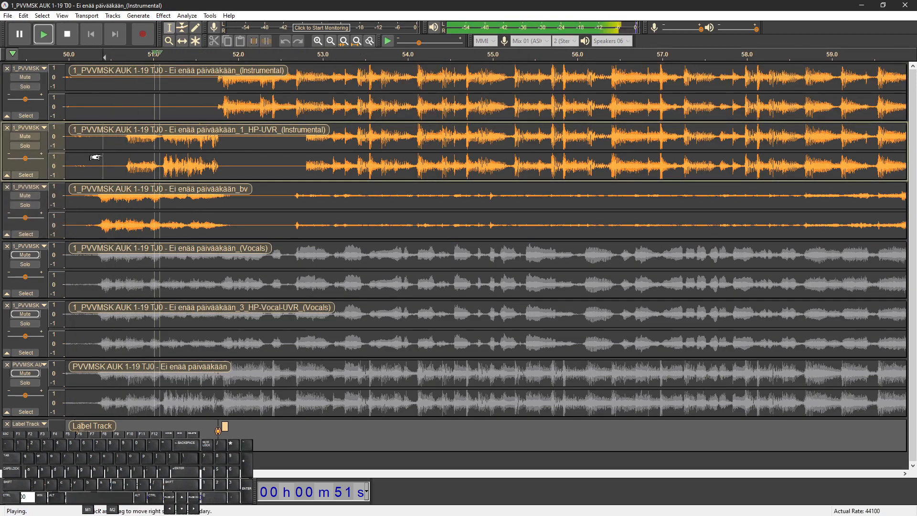
Solo the _(Instrumental) track and follow its playback from about 53 to 57 s
click(25, 86)
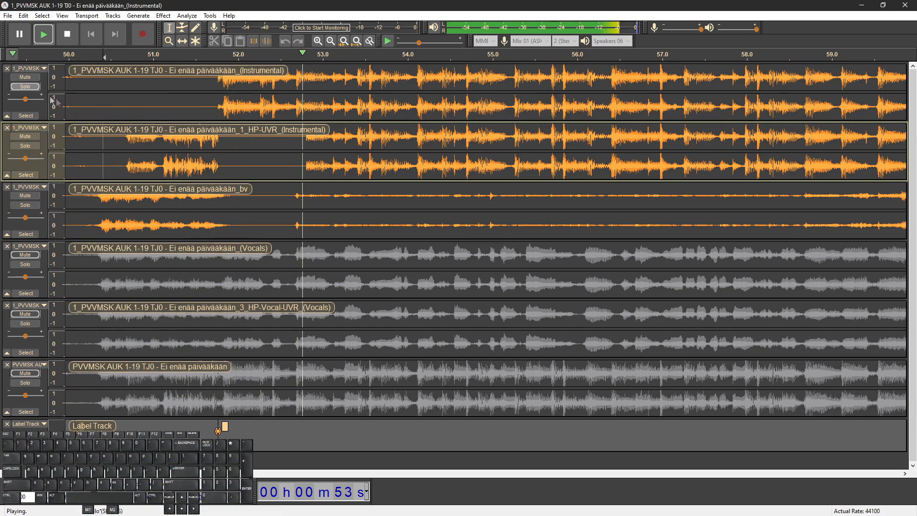
ctrl+scroll(324, 179, down, 1)
scroll(324, 179, right, 4)
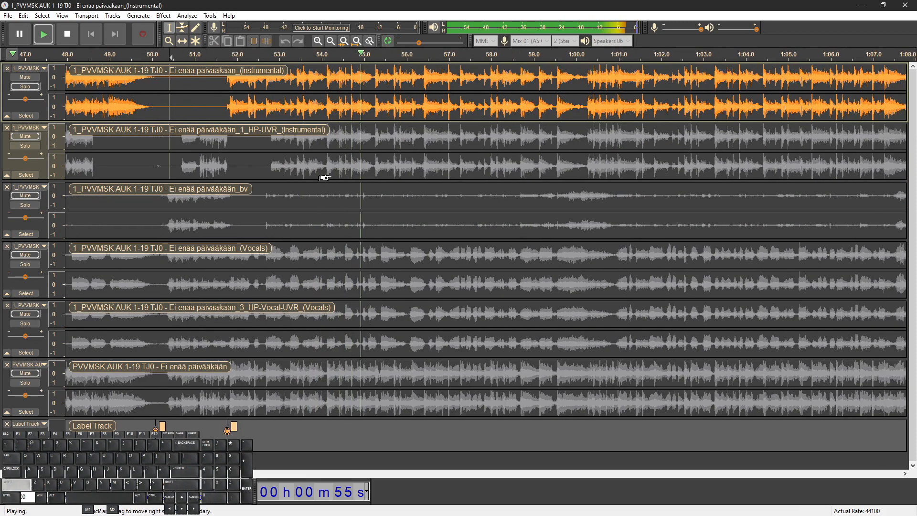
scroll(324, 179, right, 3)
ctrl+scroll(363, 174, up, 1)
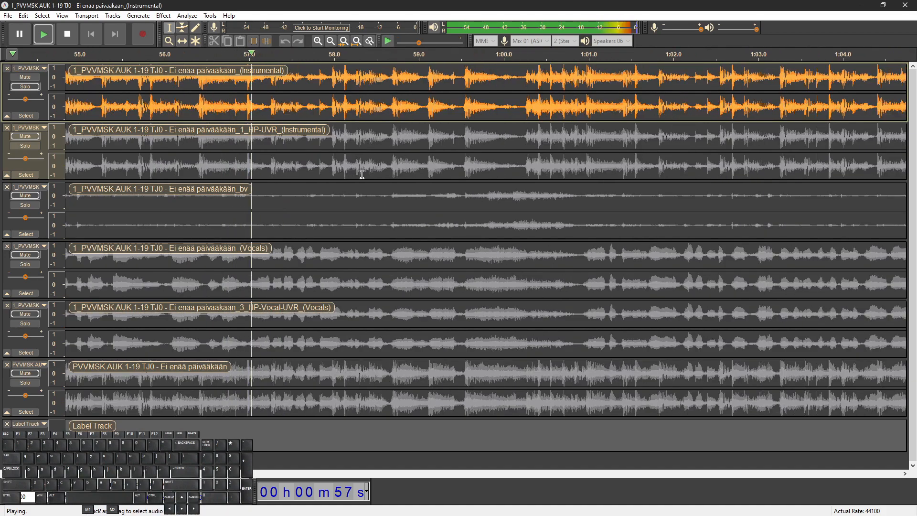
Save the project as "1_PVVMSK AUK 1-19 TJ0 - Ei enää päivääkään_(Instrumental).aup3" in the Karaoke projects folder
click(352, 170)
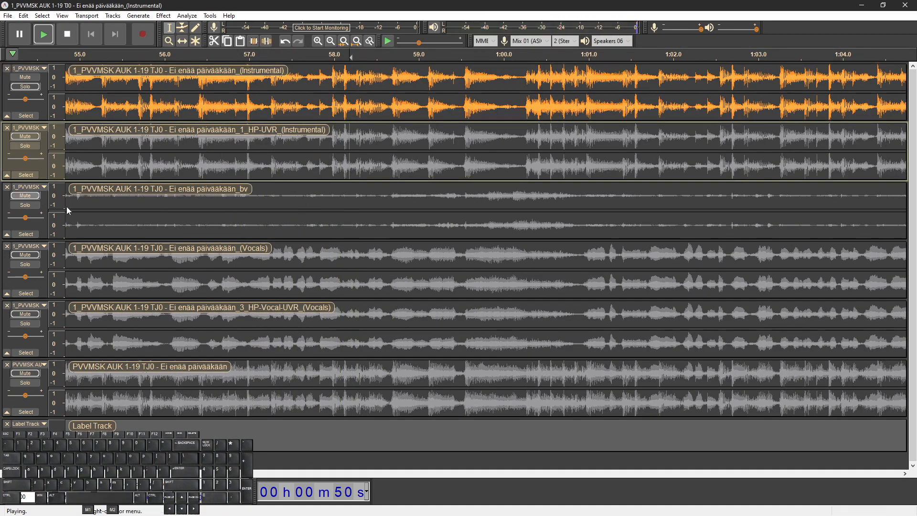
key(ctrl+s)
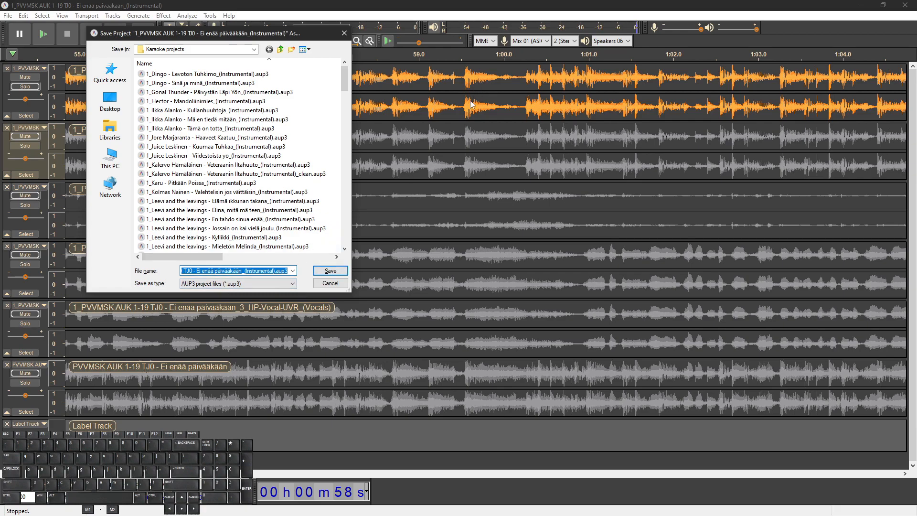
click(323, 272)
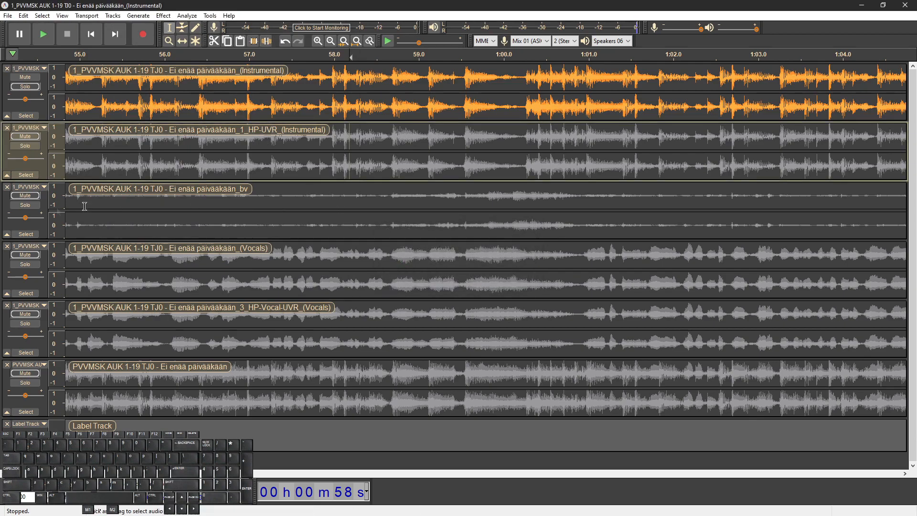
Solo and play the bv track, followed by the original mix, from about 57.2 s to compare the backing vocals
click(22, 208)
click(264, 210)
key(space)
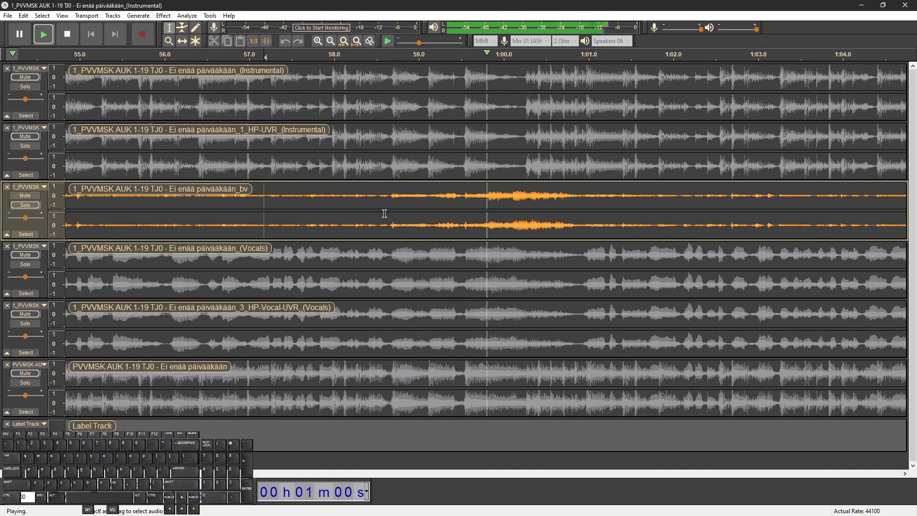
key(space)
click(30, 382)
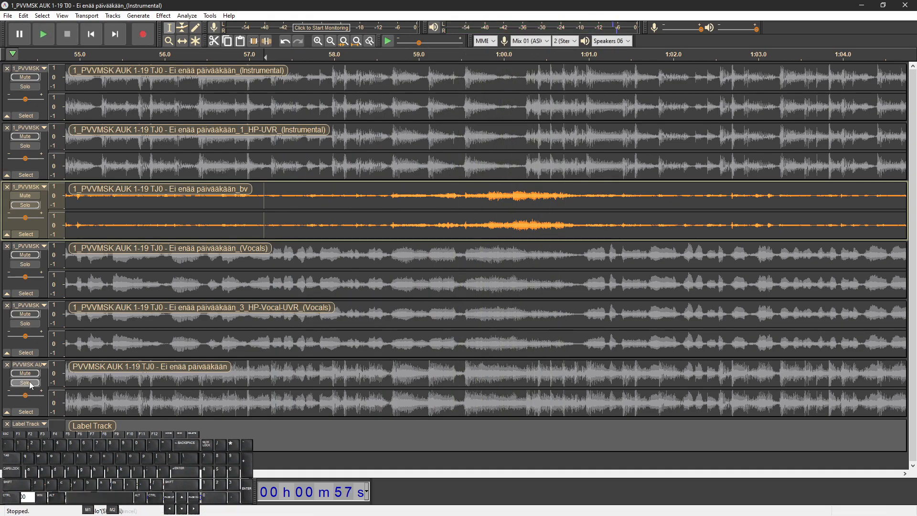
key(space)
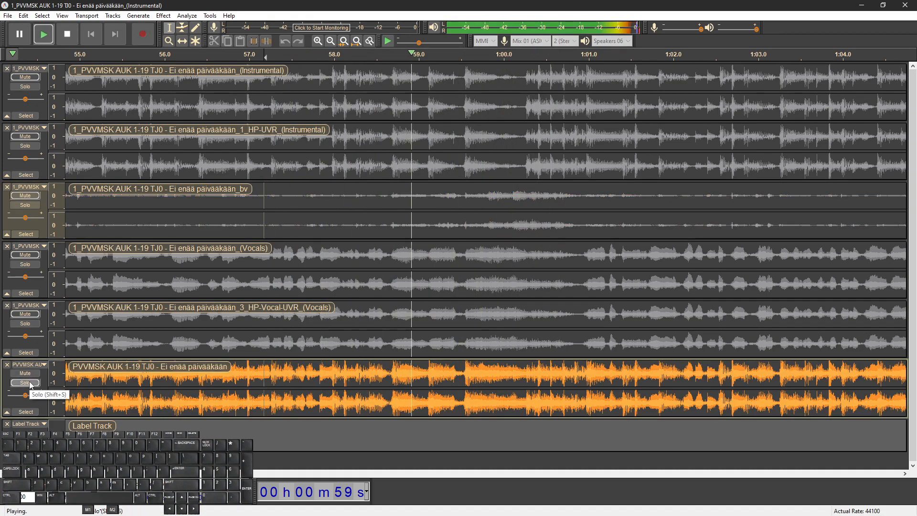
key(space)
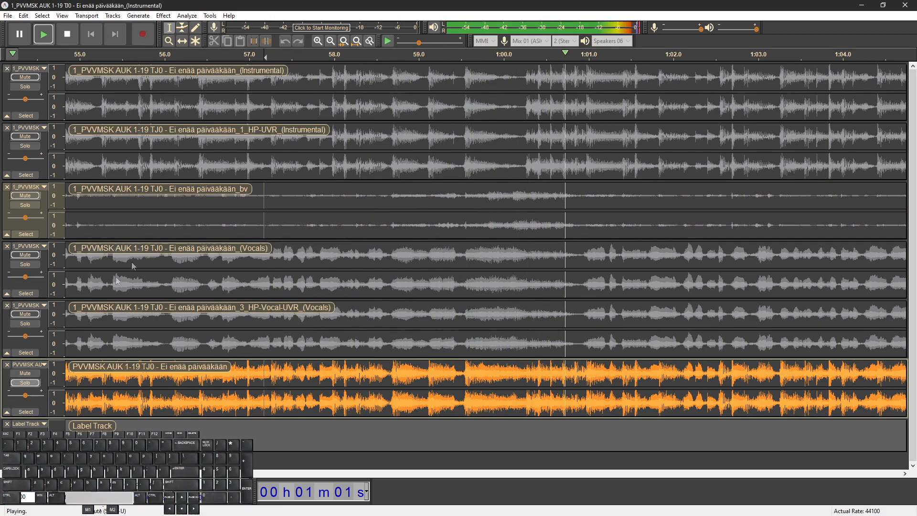
Play the bv track alone from about 58.0 s and again with the 1_HP-UVR instrumental unmuted
click(330, 218)
key(space)
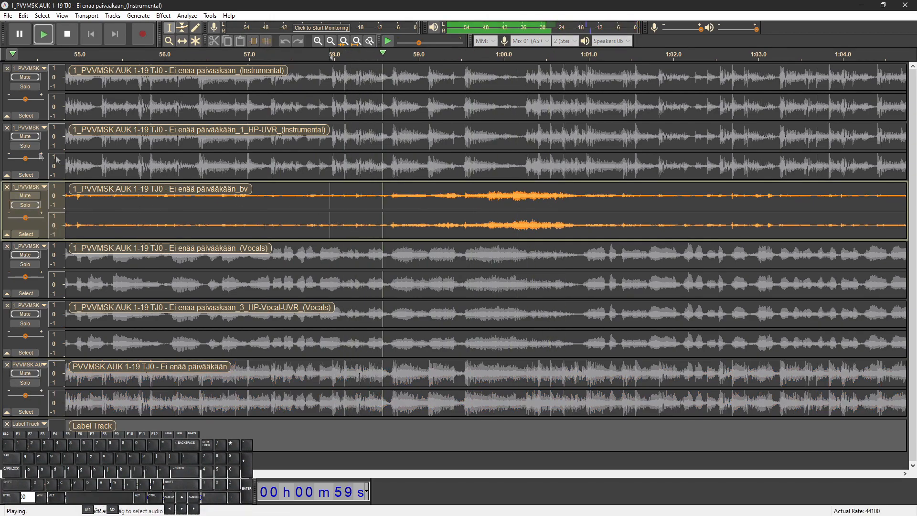
click(16, 137)
key(space)
key(space)
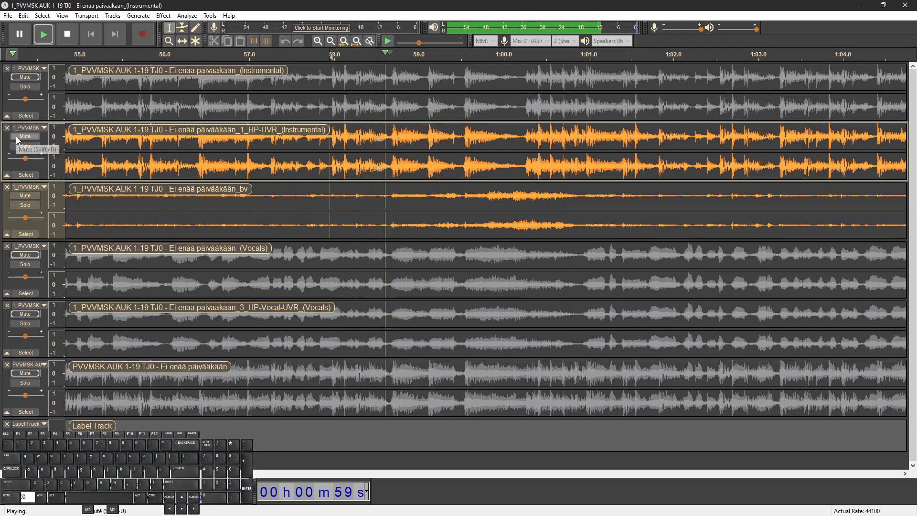
key(space)
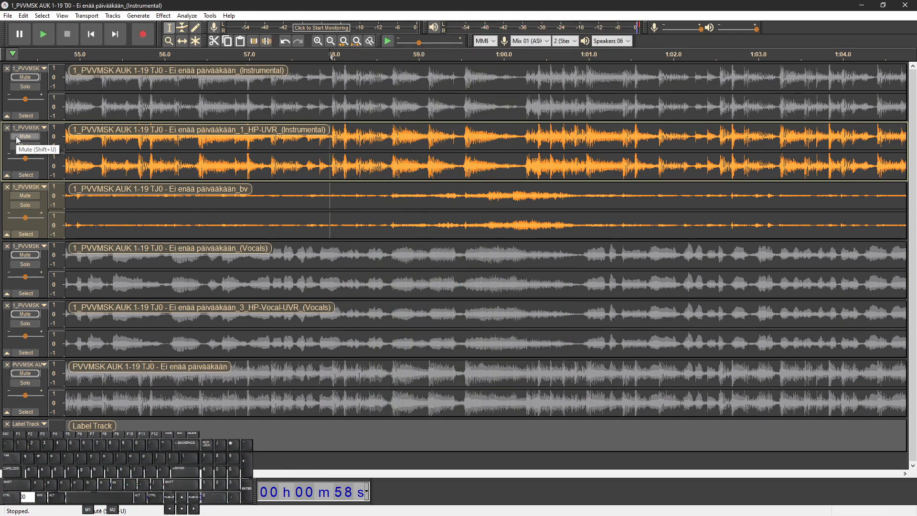
Solo the 1_HP-UVR instrumental track and audition the passage between about 57.6 s and 59 s
click(21, 147)
key(space)
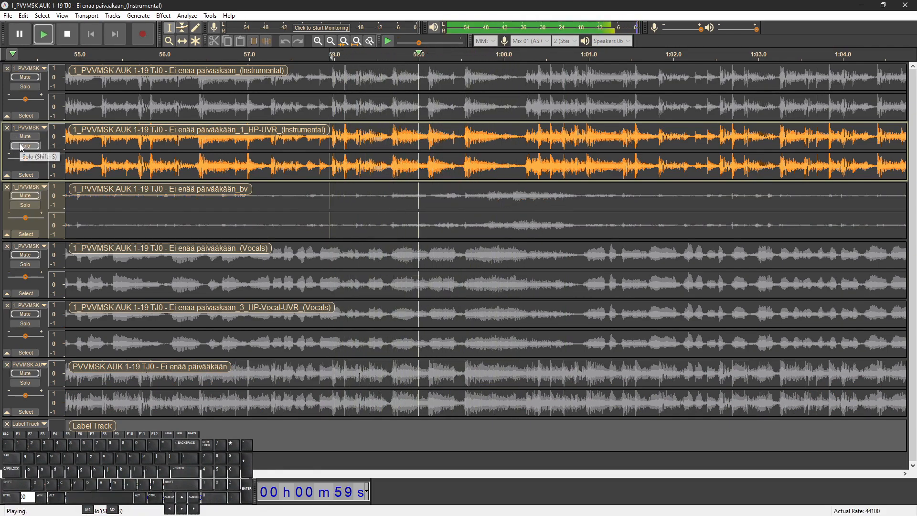
key(space)
drag(386, 157, 527, 157)
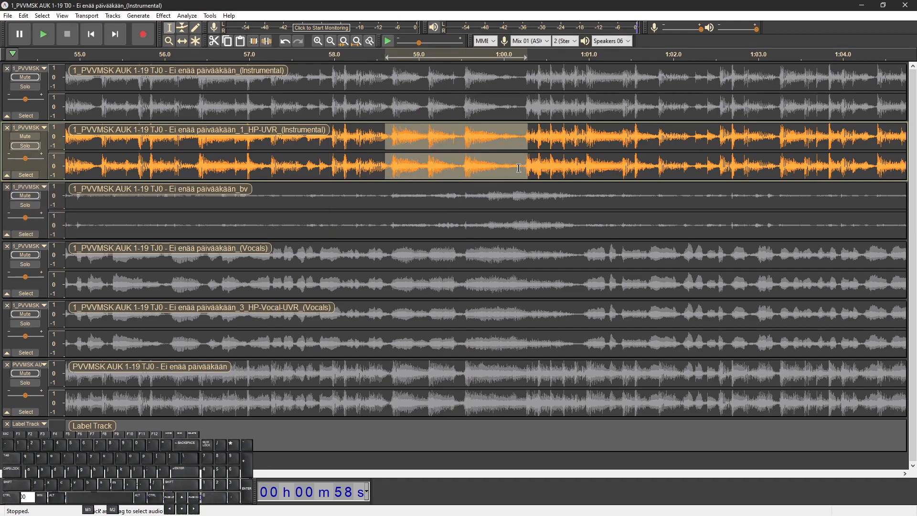
click(368, 168)
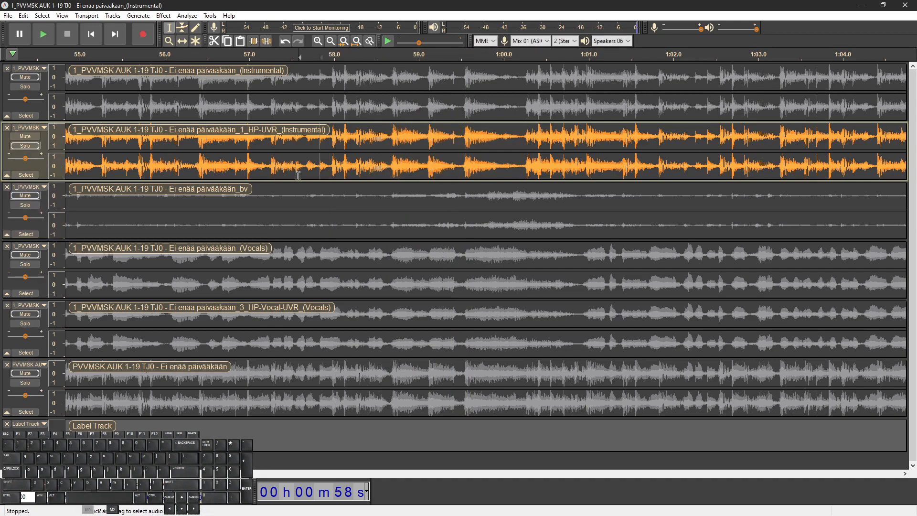
key(space)
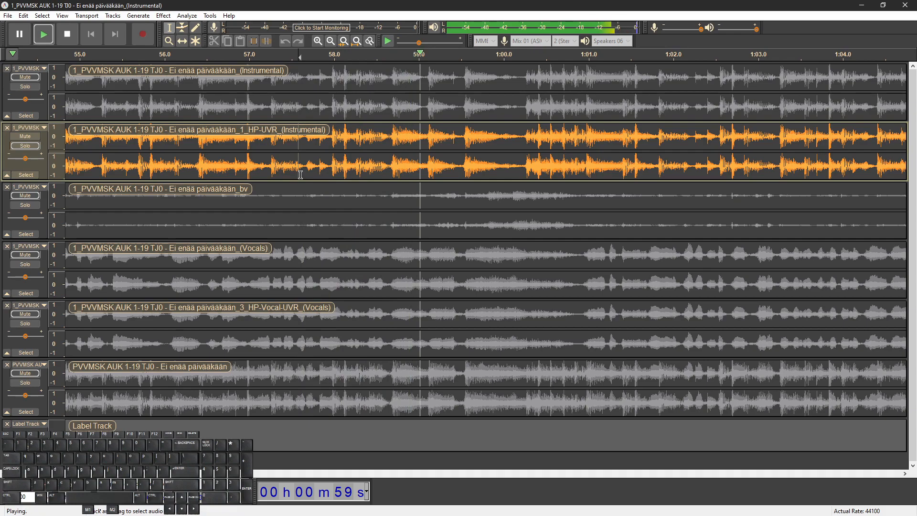
click(67, 34)
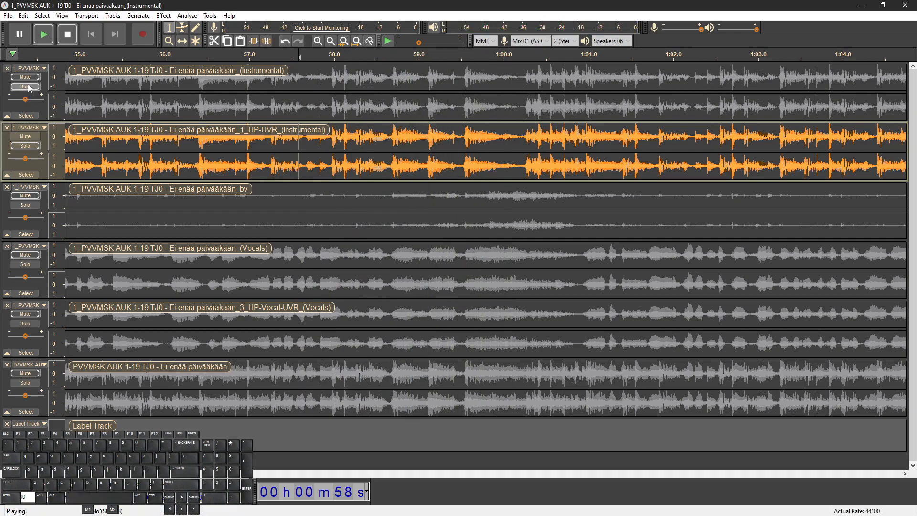
Solo the first _(Instrumental) track and audition the passage around 58 s, replaying it with the bv track unmuted
click(30, 88)
key(space)
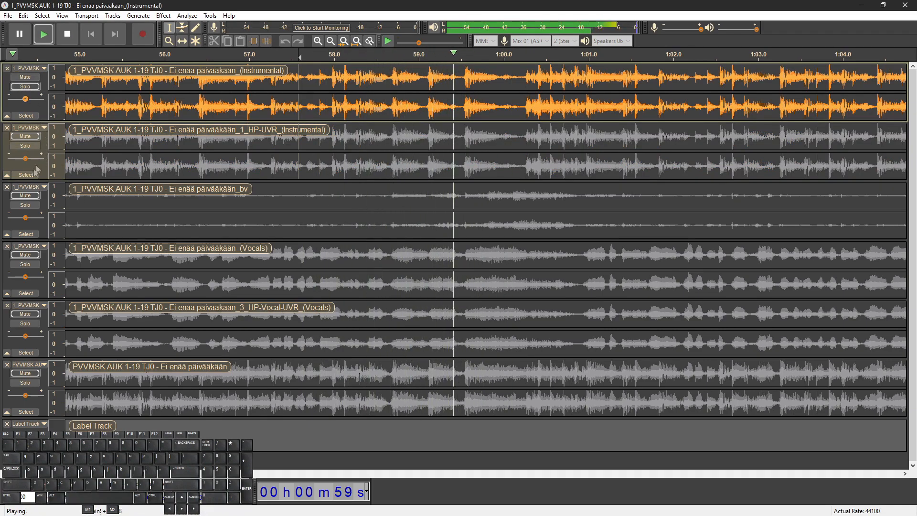
click(23, 198)
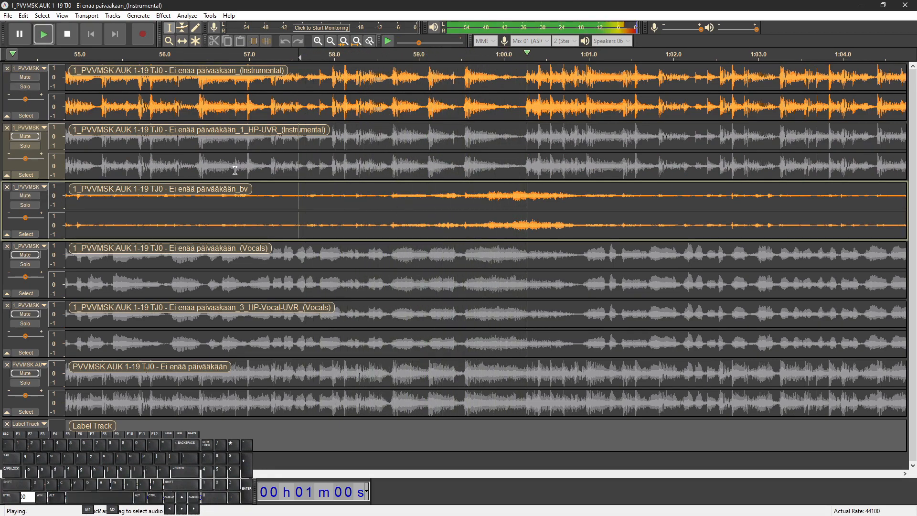
key(space)
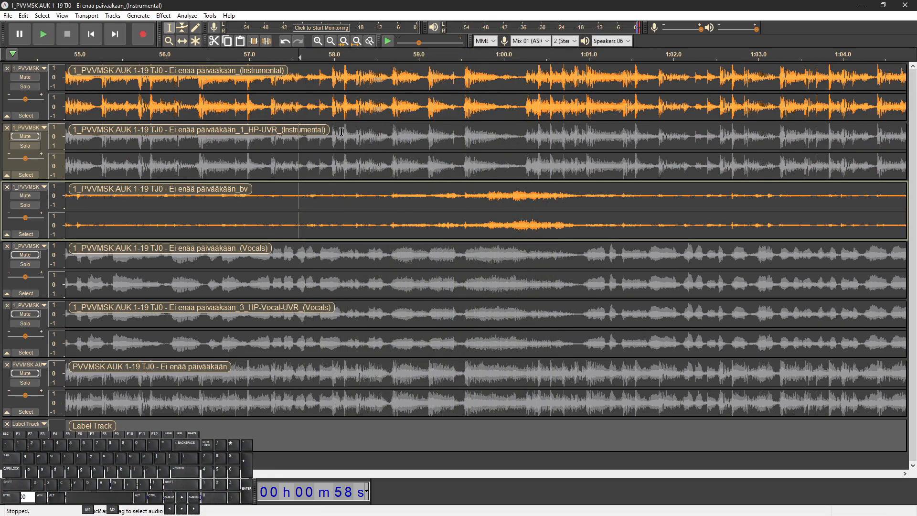
click(308, 110)
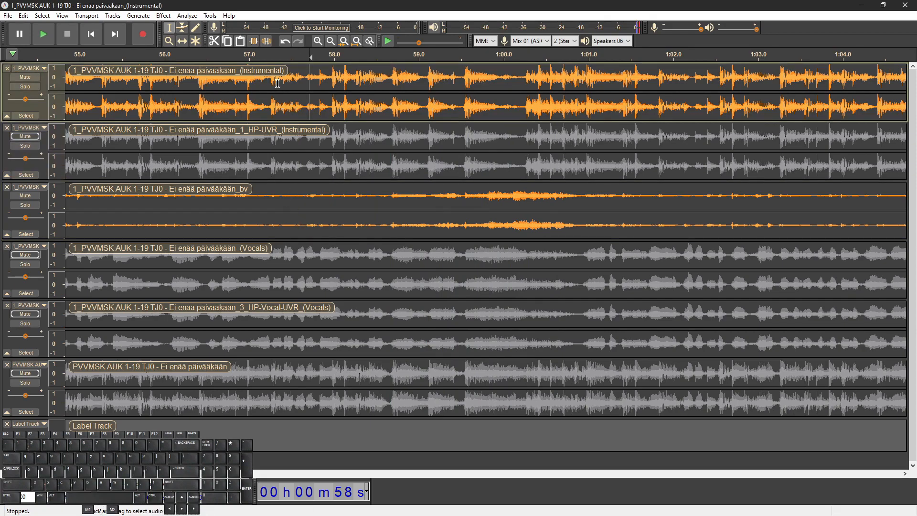
key(space)
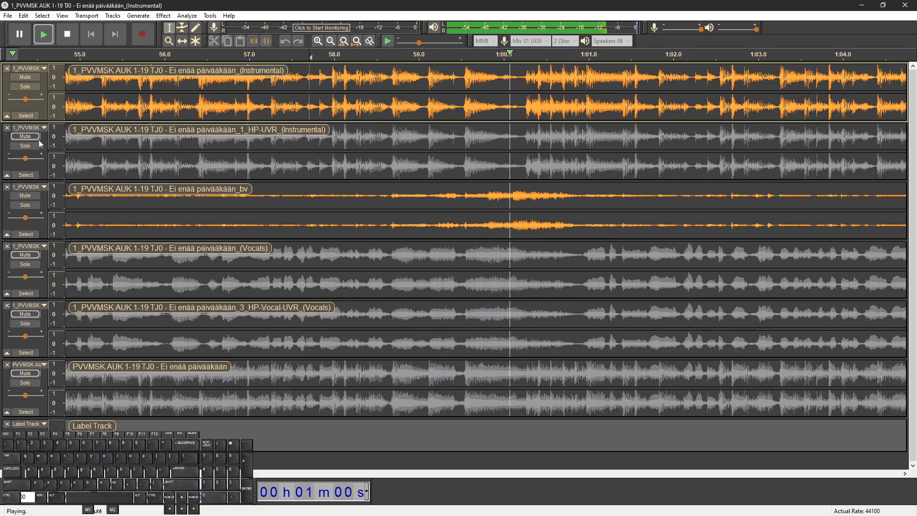
Mute the first _(Instrumental) track and unmute the 1_HP-UVR instrumental to hear it with the bv track
click(25, 136)
click(25, 77)
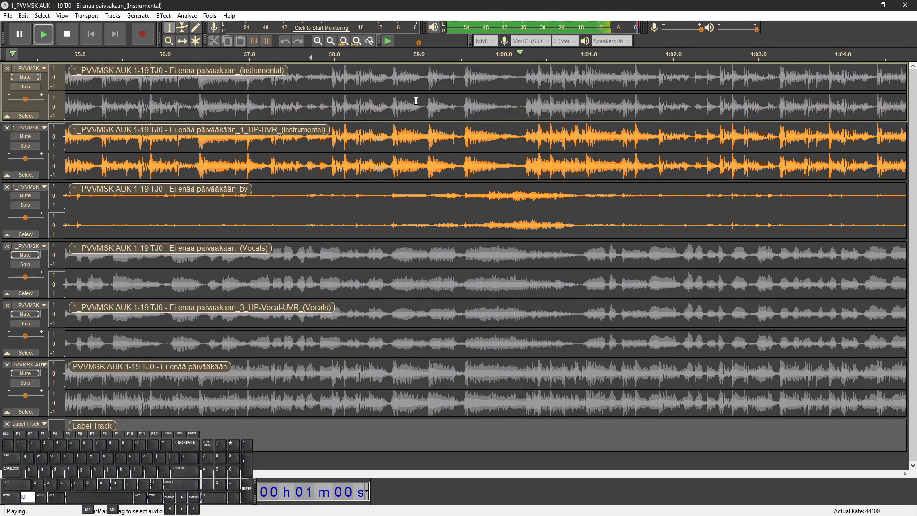
key(space)
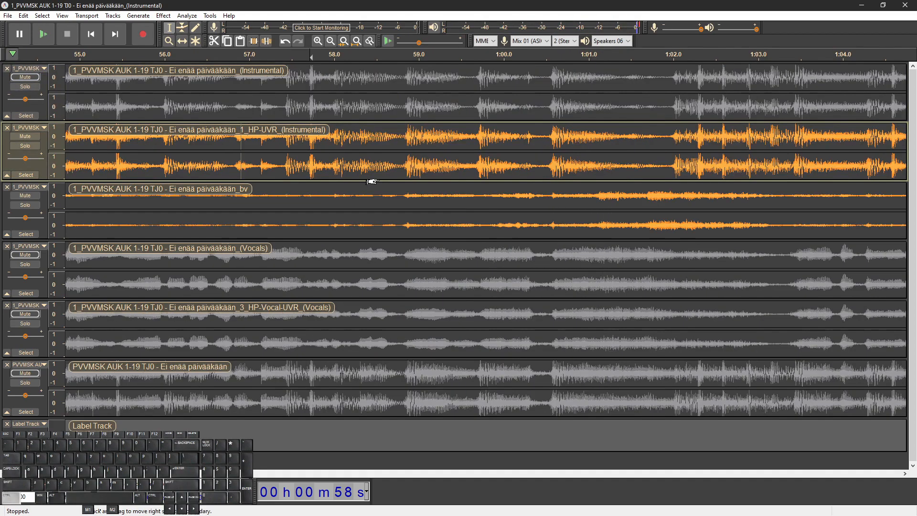
Locate the onset of the backing vocals in the bv track and add a blank label there at about 58.66 s
scroll(372, 181, up, 2)
key(space)
key(space)
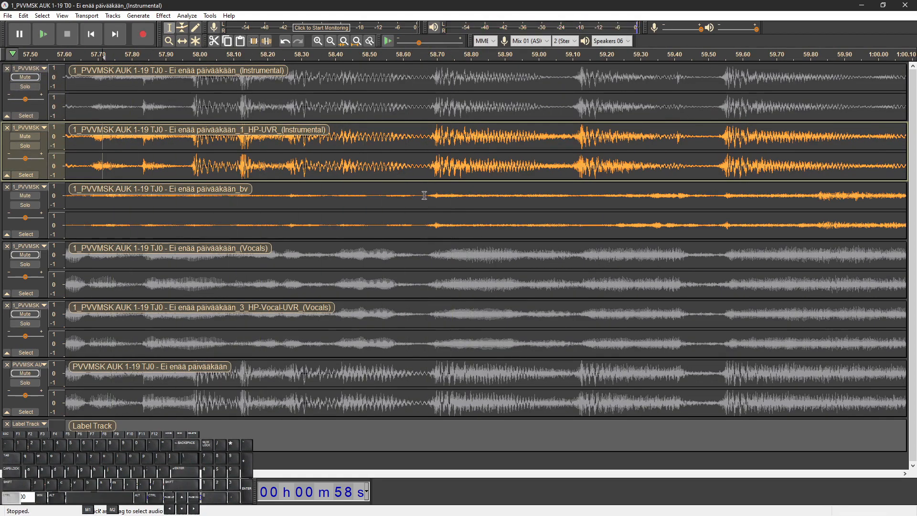
scroll(422, 195, up, 2)
key(space)
key(space)
key(ctrl+b)
scroll(425, 189, down, 4)
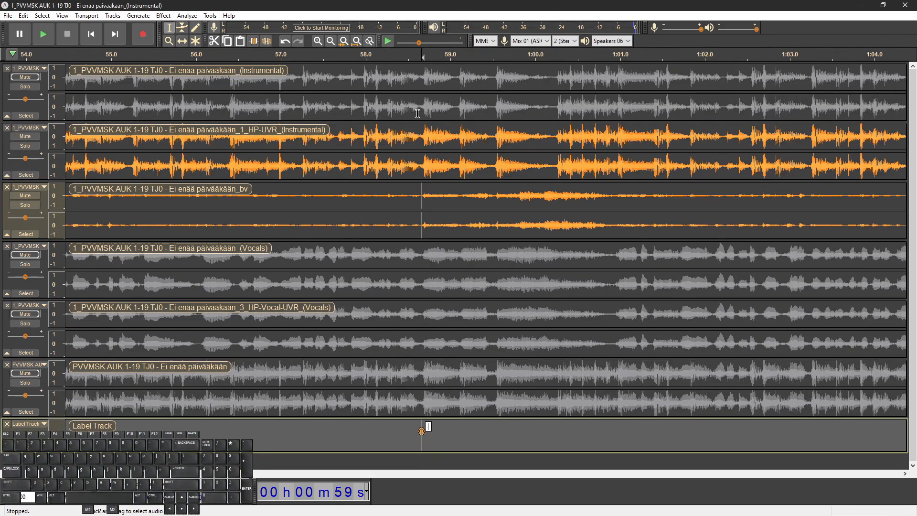
Silence the first instrumental track from the label to about 1:00.1 and the 1_HP-UVR instrumental from about 57.2 s to the label
drag(421, 111, 547, 106)
key(ctrl+l)
drag(421, 138, 295, 139)
key(ctrl+l)
Solo the bv track and play the section from about 57.9 s up to the label to check for unwanted sound
click(359, 191)
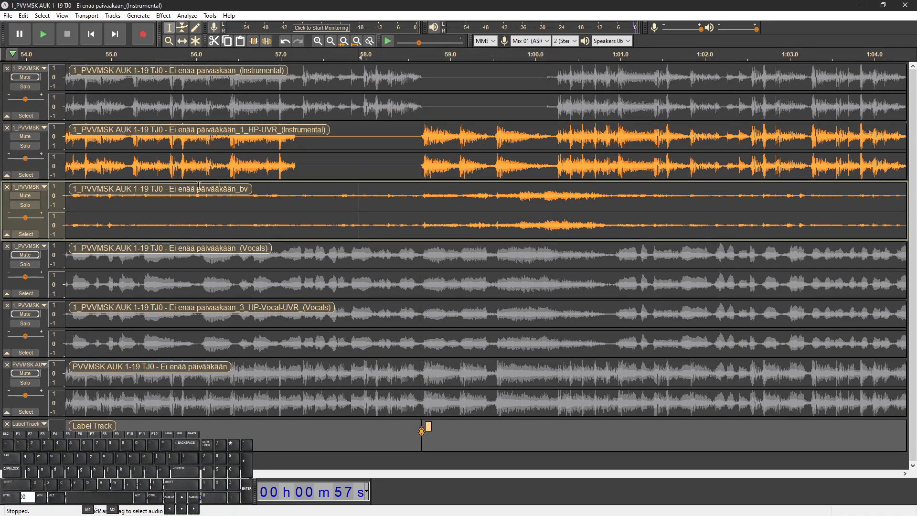
click(33, 206)
scroll(424, 231, up, 1)
key(space)
key(space)
key(space)
key(space)
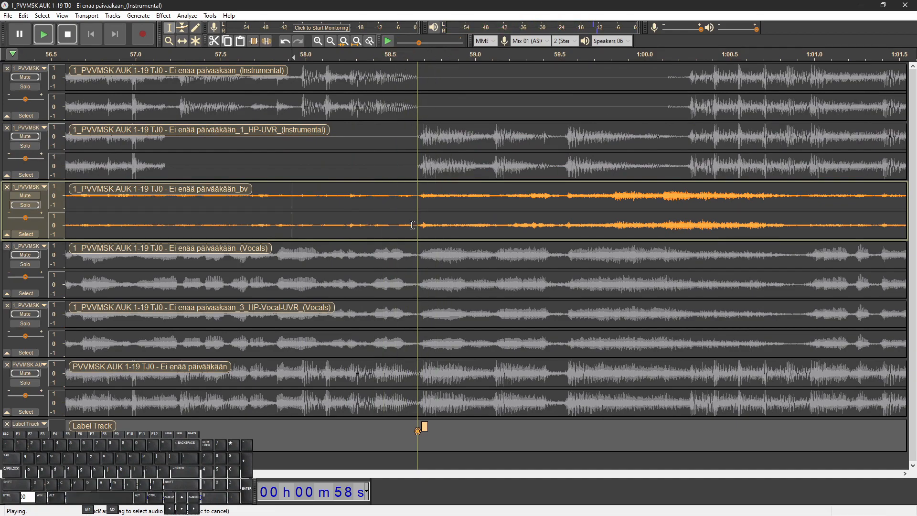
scroll(409, 228, up, 2)
key(space)
key(space)
Silence the bv track from about 57.9 s up to the label at 58.66 s
drag(416, 225, 88, 225)
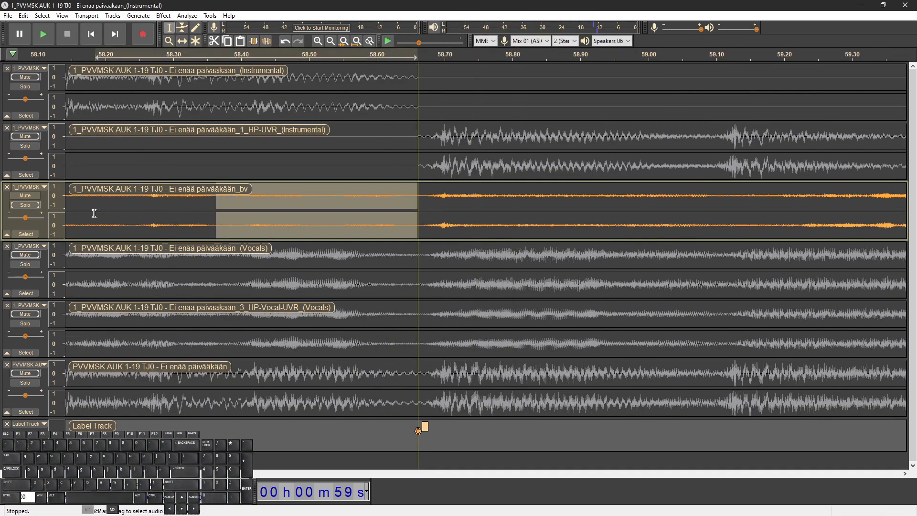
scroll(292, 366, down, 3)
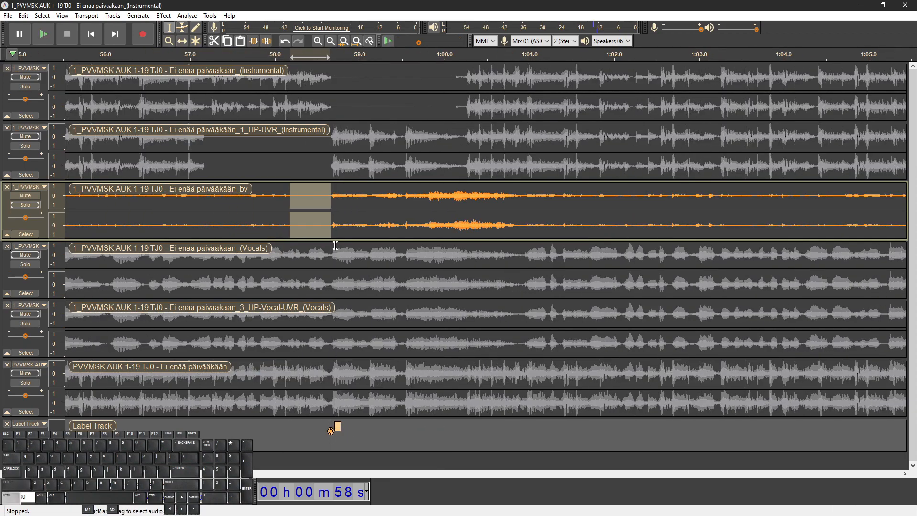
drag(307, 227, 264, 223)
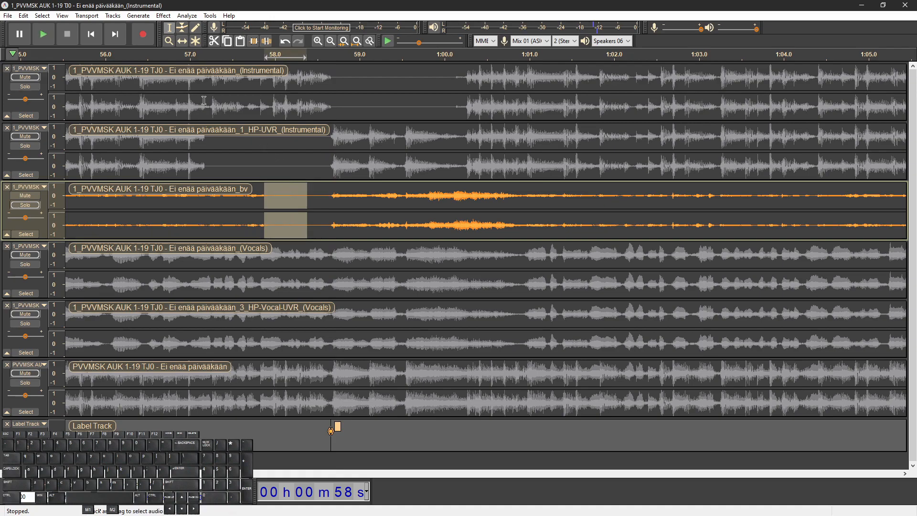
Unmute both instrumental tracks alongside the bv track and play the edited transition from about 57.8 s
click(17, 97)
click(25, 77)
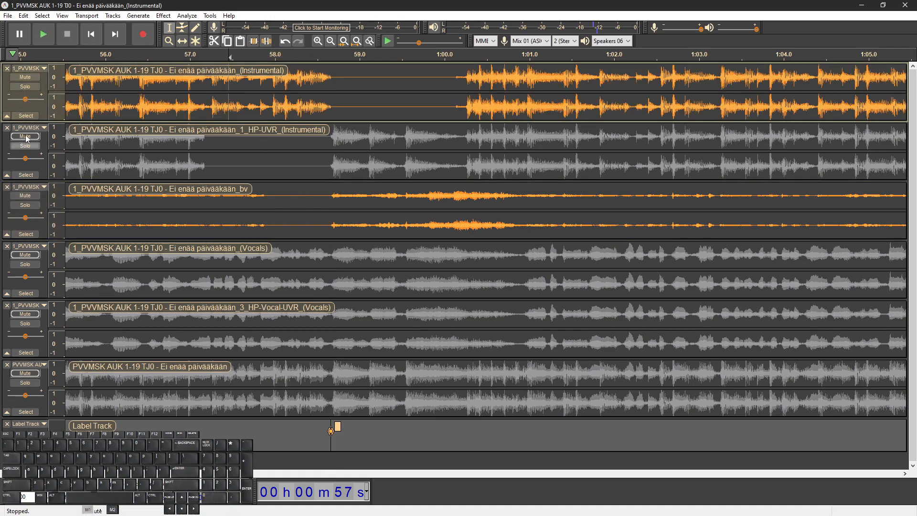
click(25, 136)
click(254, 115)
key(space)
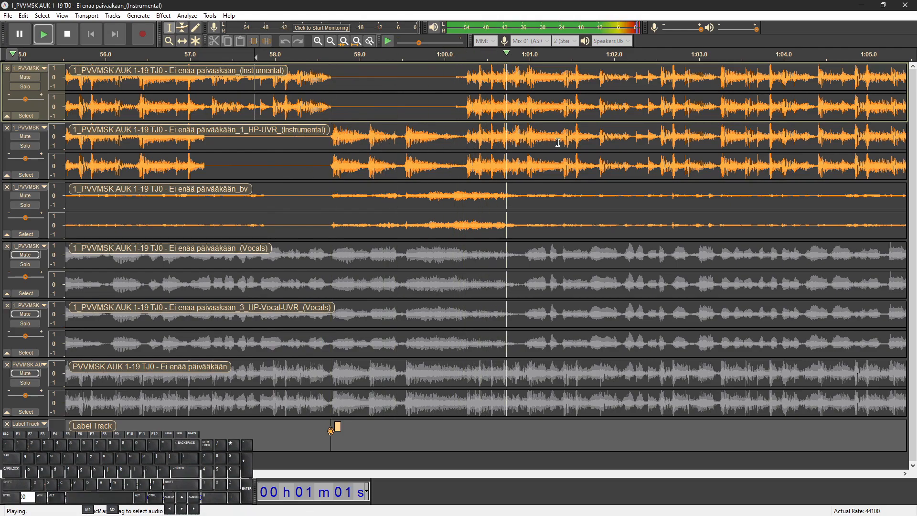
key(space)
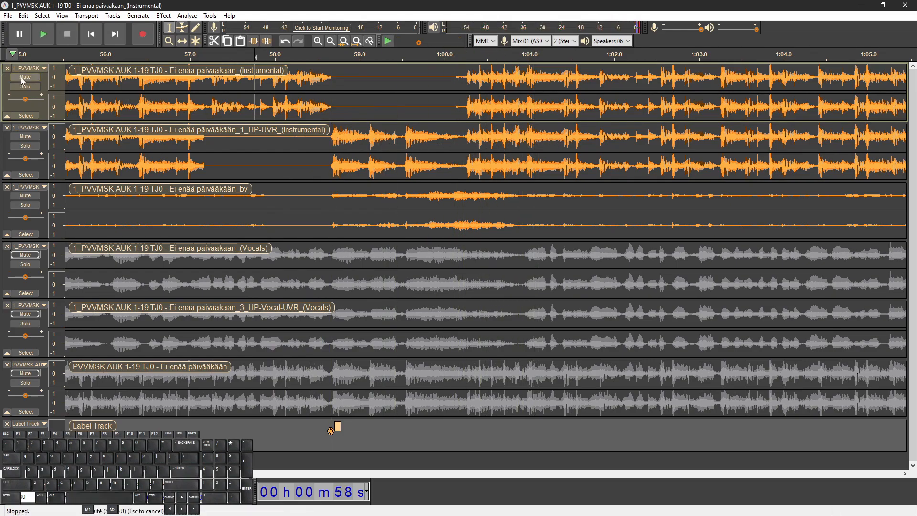
Mute the first instrumental track and audition the 1_HP-UVR and bv tracks from about 59.7 s to past 1:01
click(22, 78)
click(415, 104)
key(space)
scroll(576, 139, up, 4)
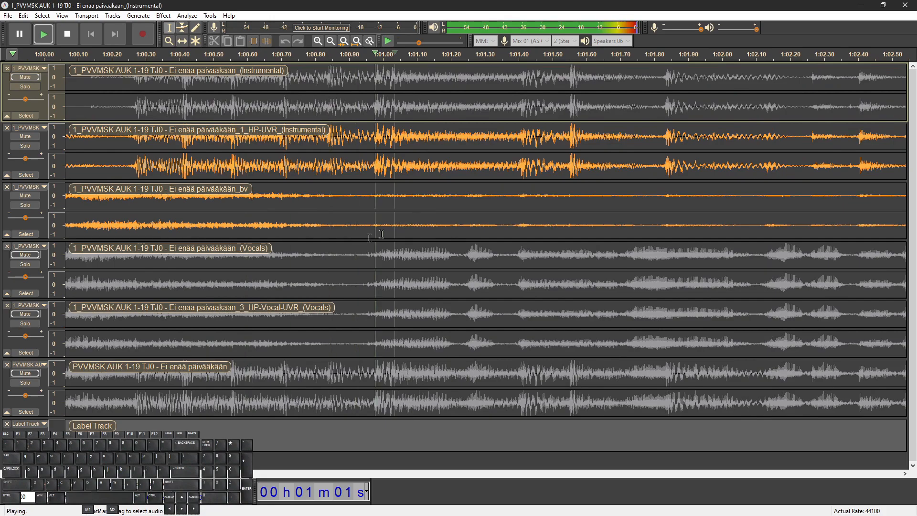
key(space)
Solo the first Vocals track, listen from about 1:00.56 for the phrase boundary, and add a label at about 1:00.92
click(229, 253)
key(space)
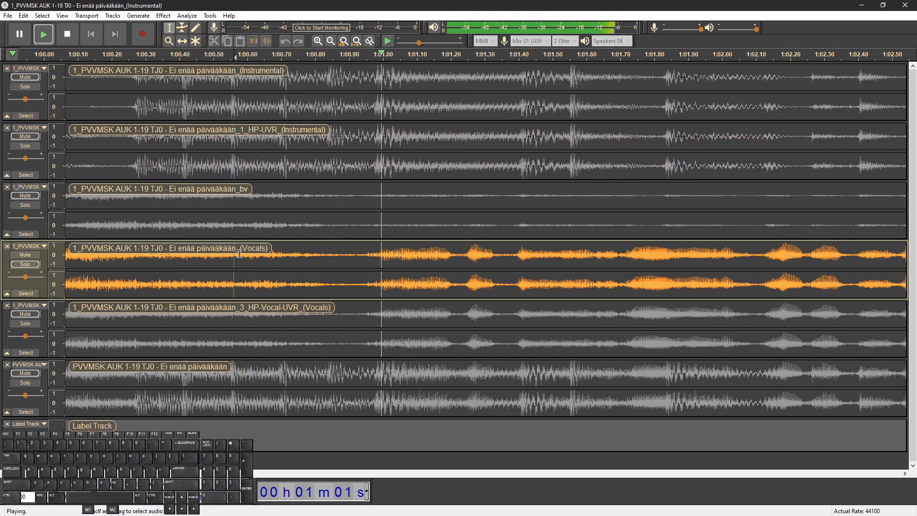
click(357, 258)
key(space)
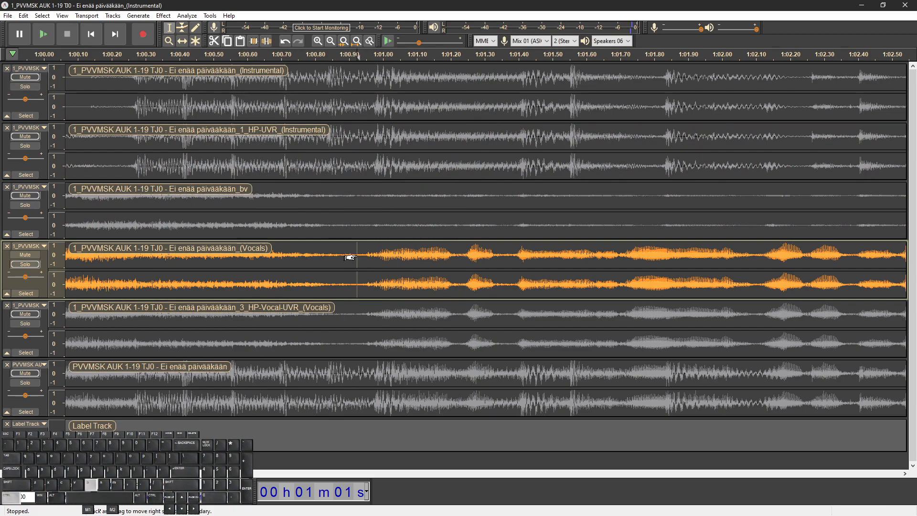
key(ctrl+b)
key(ctrl+3)
key(ctrl+3)
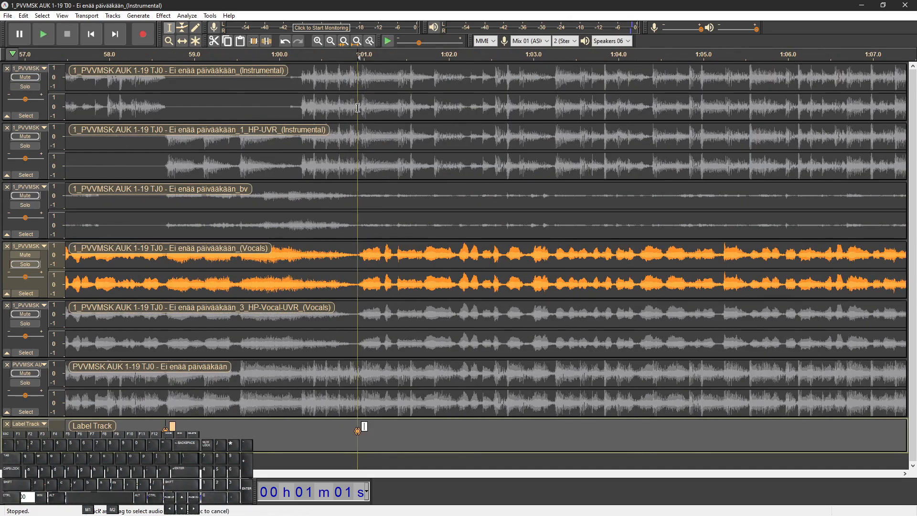
Silence the first instrumental track from about 59.6 s to the new label, and the 1_HP-UVR track from that label to about 1:02.1
drag(358, 108, 245, 110)
key(ctrl+l)
drag(357, 133, 456, 143)
key(ctrl+l)
Solo the bv track and play the end of its phrase across the label at 1:00.92
click(335, 210)
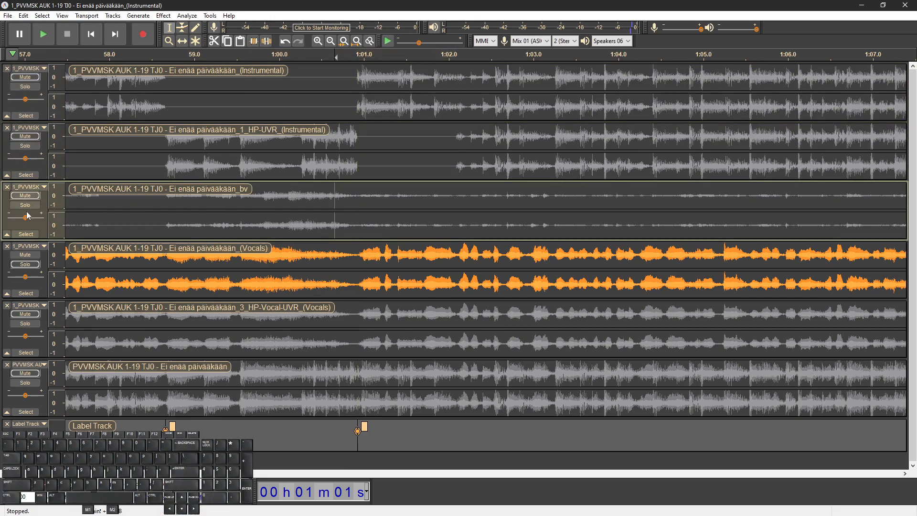
key(space)
key(space)
scroll(352, 223, up, 2)
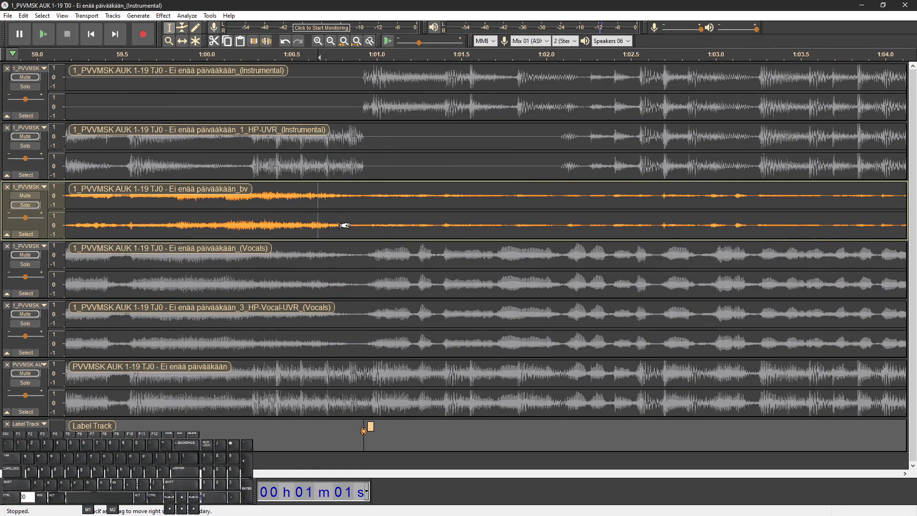
key(space)
Silence the bv track from the label at 1:00.92 to about 1:01.7
click(376, 197)
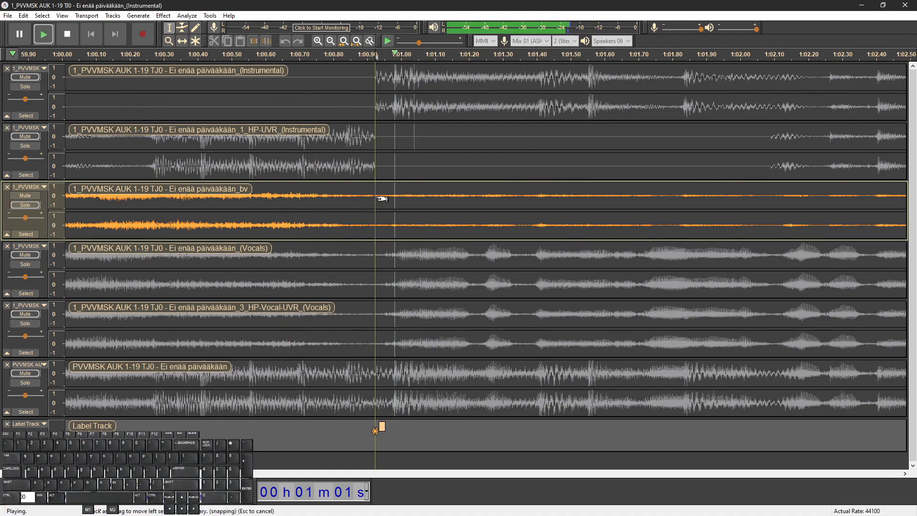
key(space)
key(space)
key(space)
drag(375, 197, 639, 196)
scroll(477, 196, down, 3)
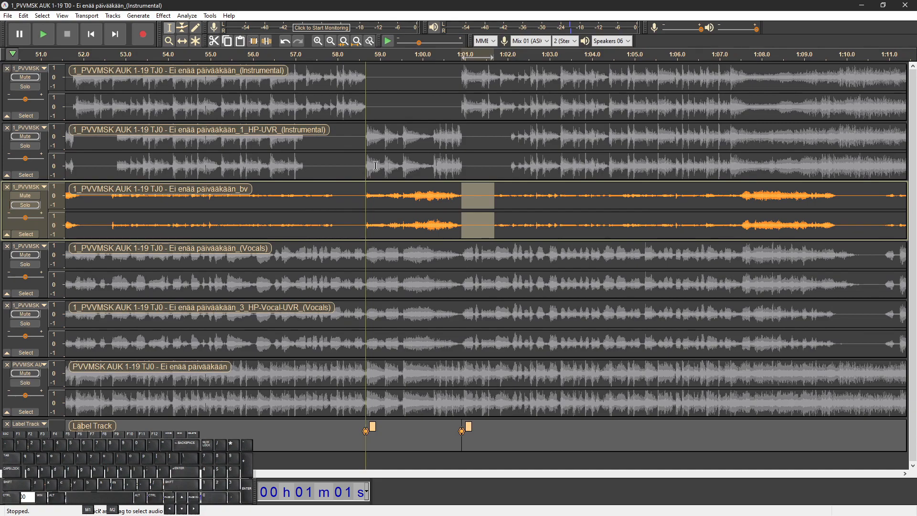
Unmute both instrumental tracks alongside the bv track and play the transition from about 59.6 s
click(402, 142)
click(26, 138)
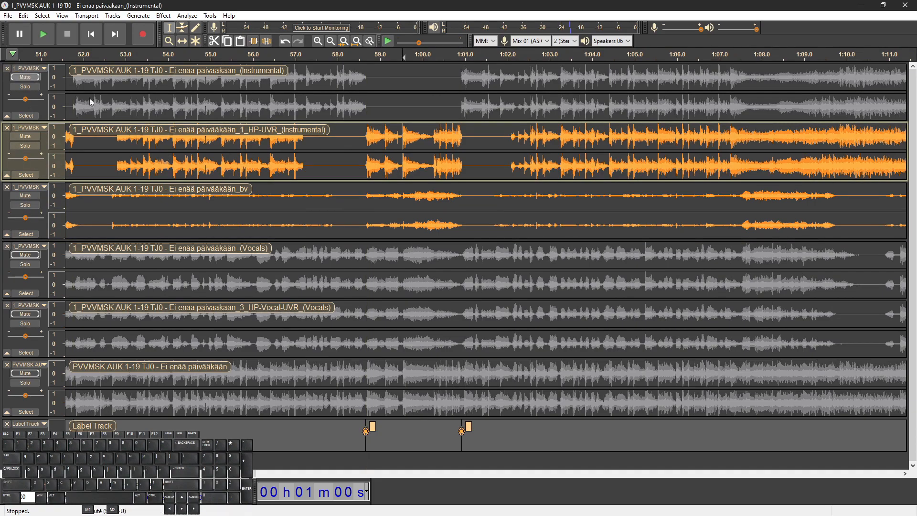
click(26, 77)
key(space)
key(space)
key(space)
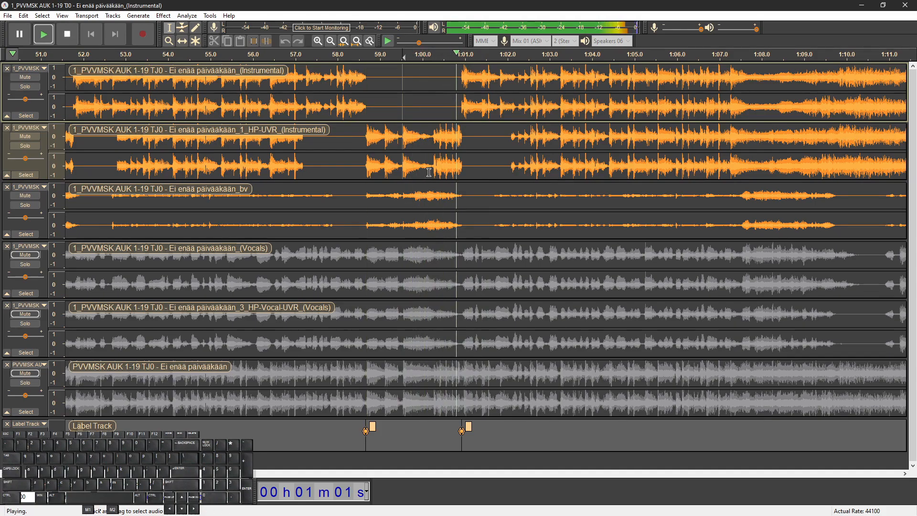
Replay the transition across the label at 1:00.92 with all three tracks, starting from about 1:00.35
scroll(442, 157, up, 2)
click(441, 155)
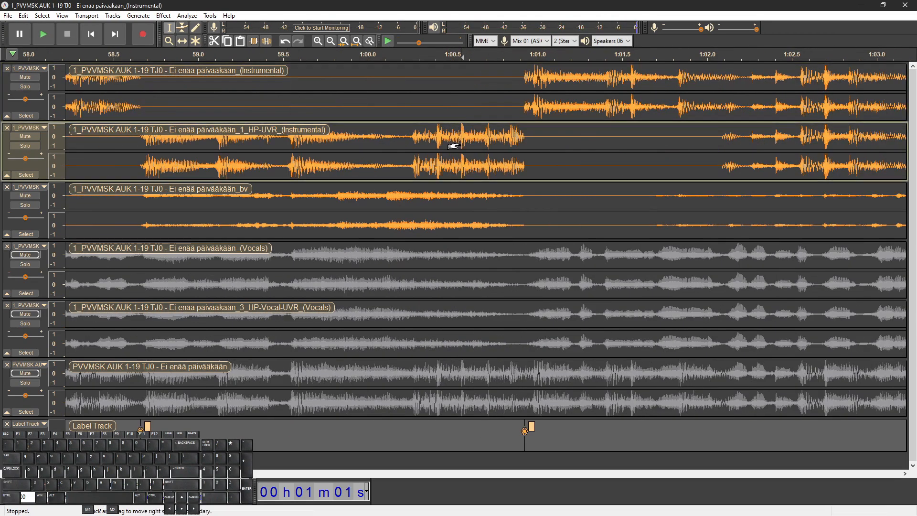
key(space)
key(space)
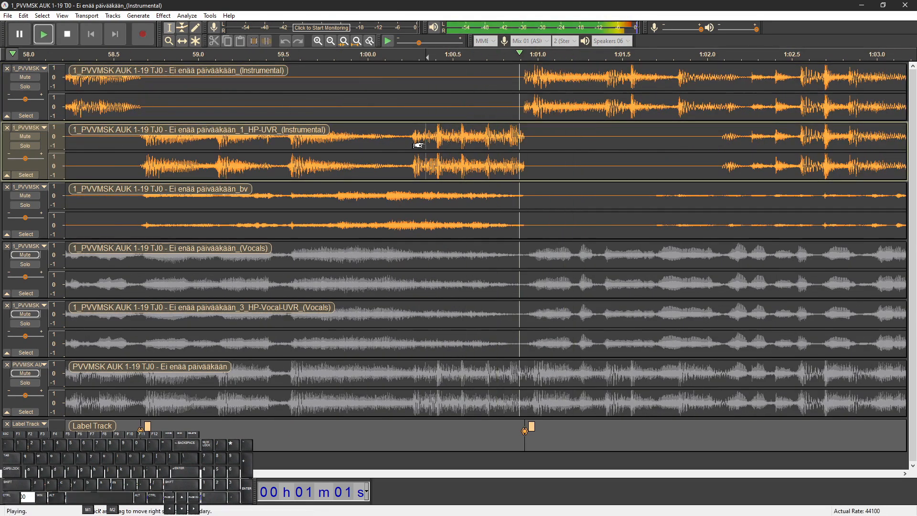
key(space)
key(space)
key(space)
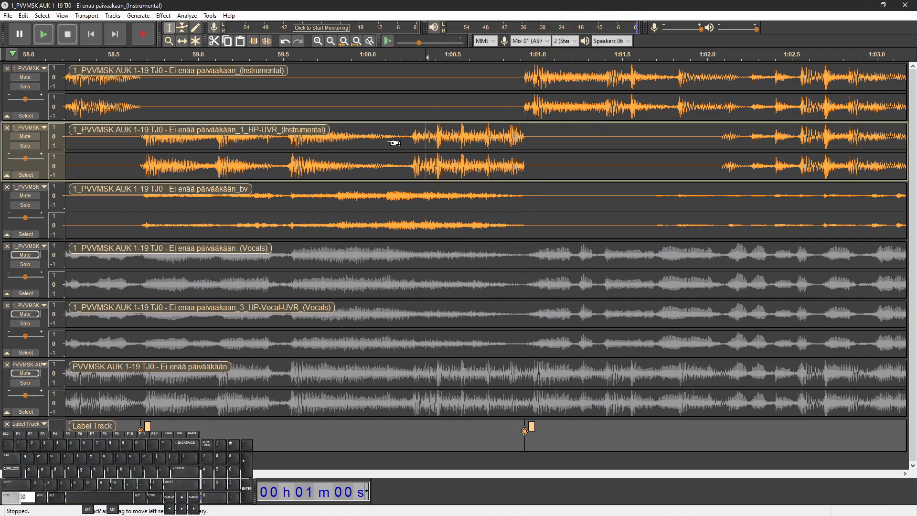
Undo the bv silencing after the label, then unmute both instrumental tracks and play the transition from about 1:00.1
key(ctrl+z)
click(392, 146)
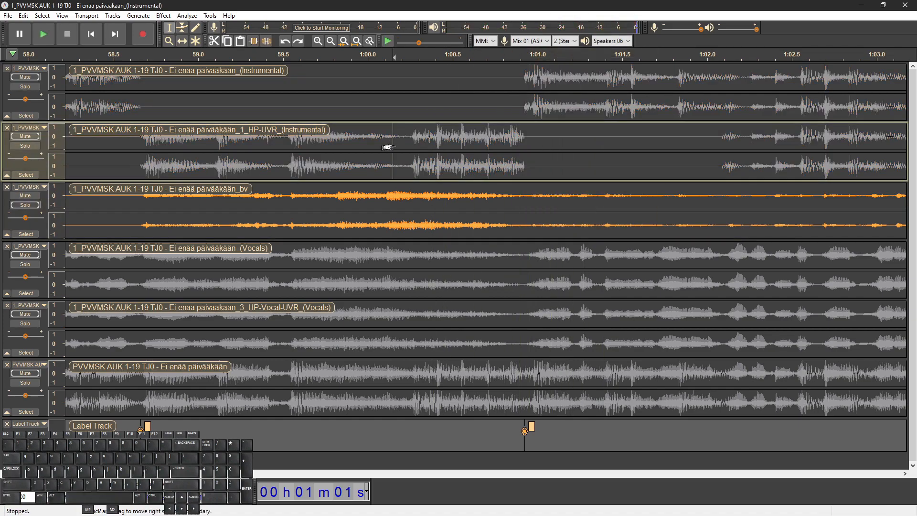
click(23, 137)
click(21, 78)
key(space)
key(space)
key(space)
key(space)
click(380, 146)
key(space)
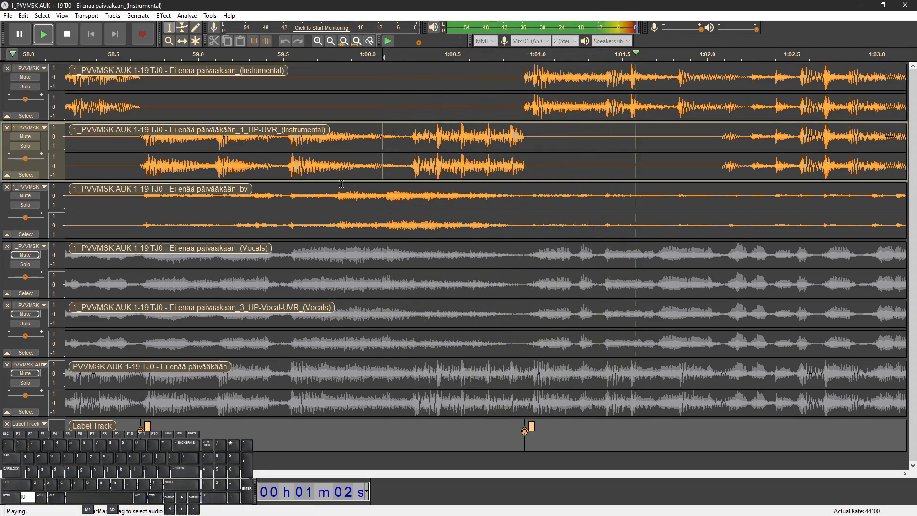
key(space)
Solo the bv track and play it closely from about 1:00.5 past the label
click(25, 204)
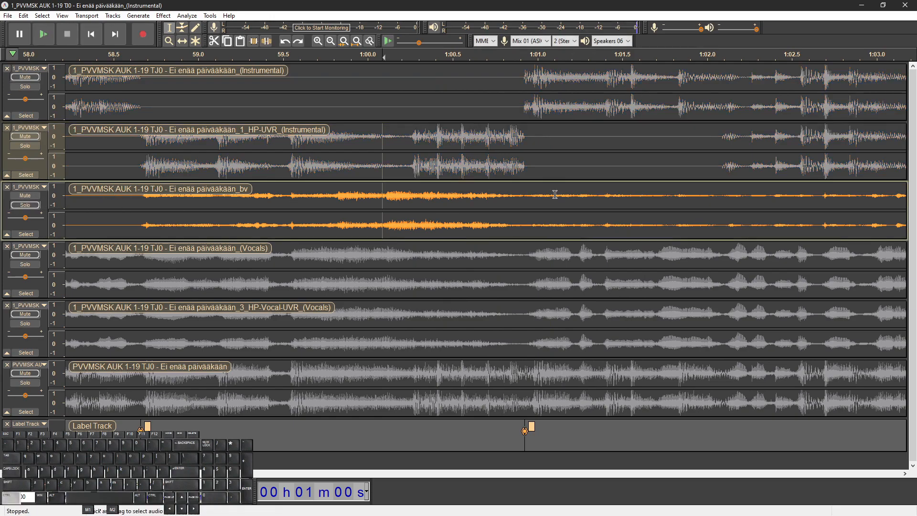
key(ctrl+1)
click(362, 205)
key(space)
key(space)
Silence the bv track from about 1:00.97 to 1:01.55 and play the edited ending
click(507, 221)
key(space)
key(space)
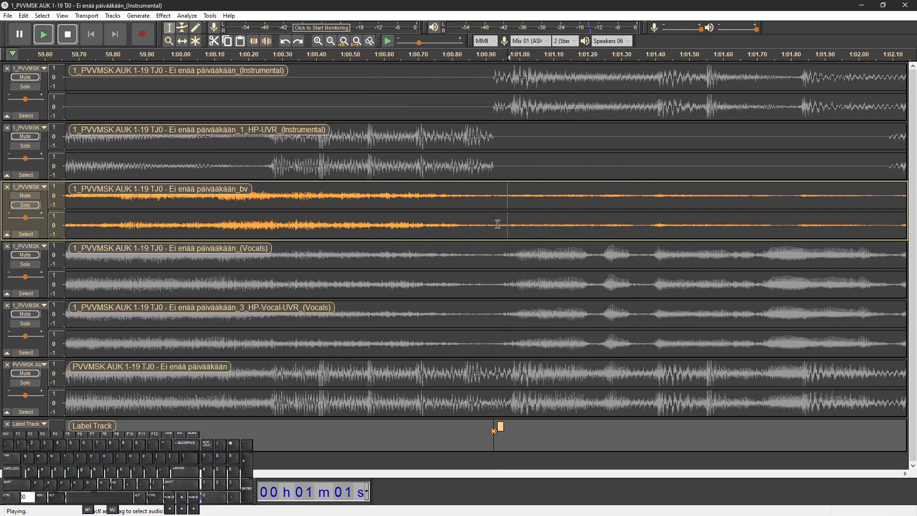
drag(509, 225, 707, 226)
key(ctrl+l)
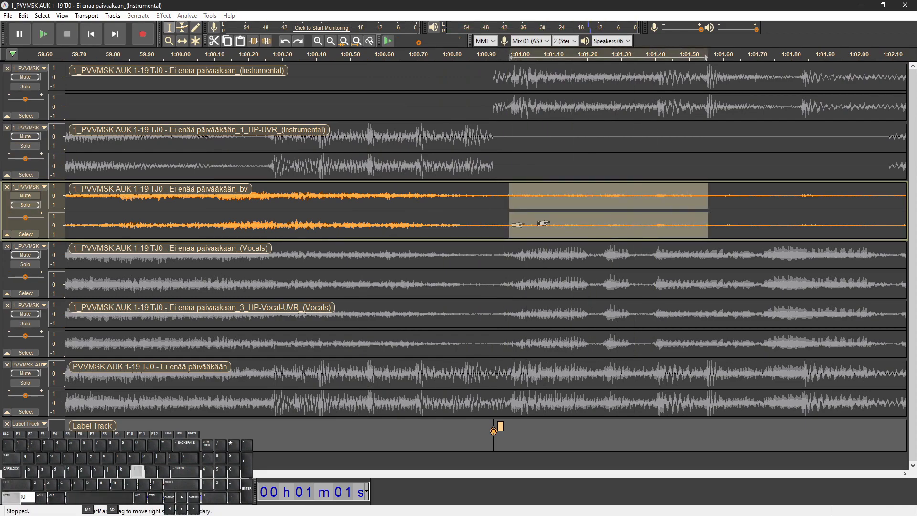
click(416, 226)
key(space)
key(space)
Apply Reverb with room size 75% and reverberance 50% to the bv track from about 1:00.89 to 1:01.18, and play the result
drag(514, 223, 486, 225)
click(563, 222)
drag(588, 225, 488, 226)
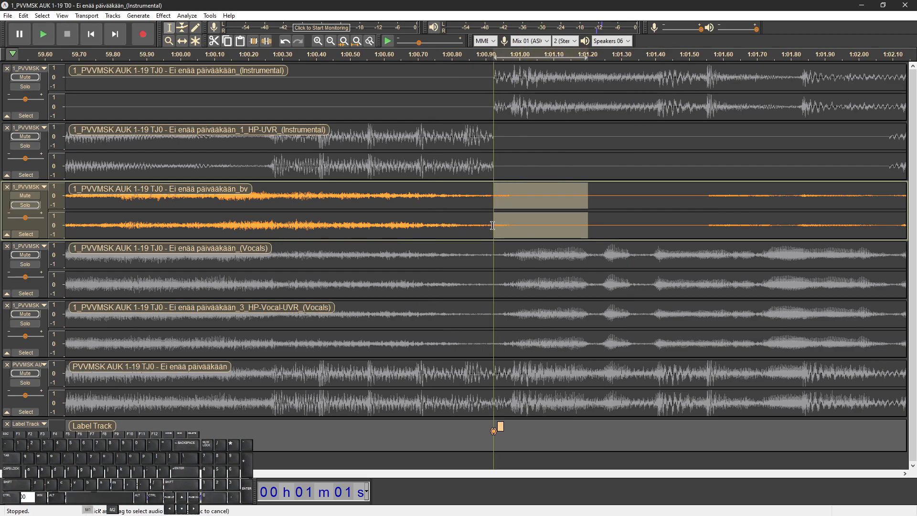
drag(563, 213, 484, 220)
click(163, 16)
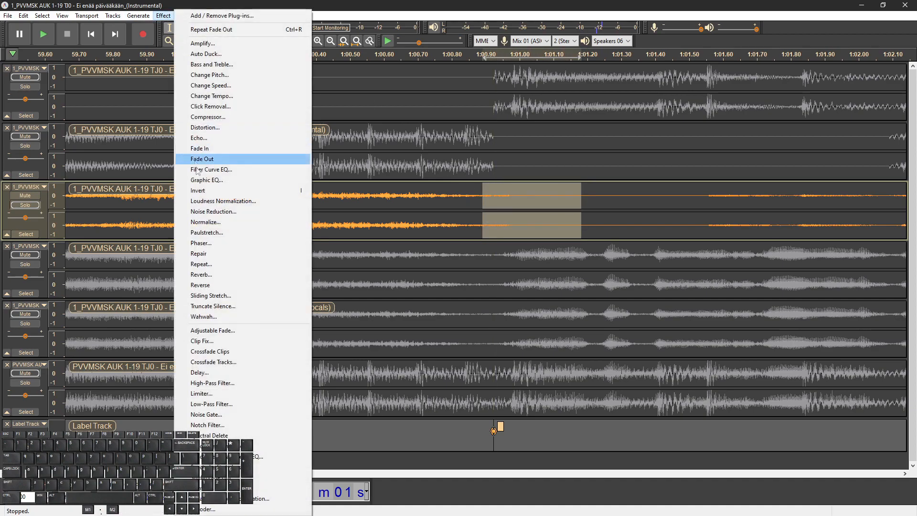
click(191, 278)
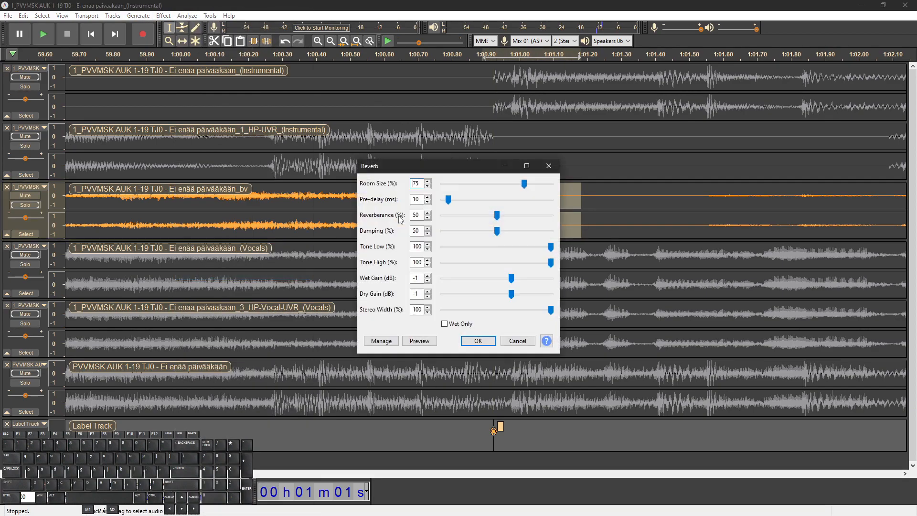
click(467, 340)
click(365, 223)
key(space)
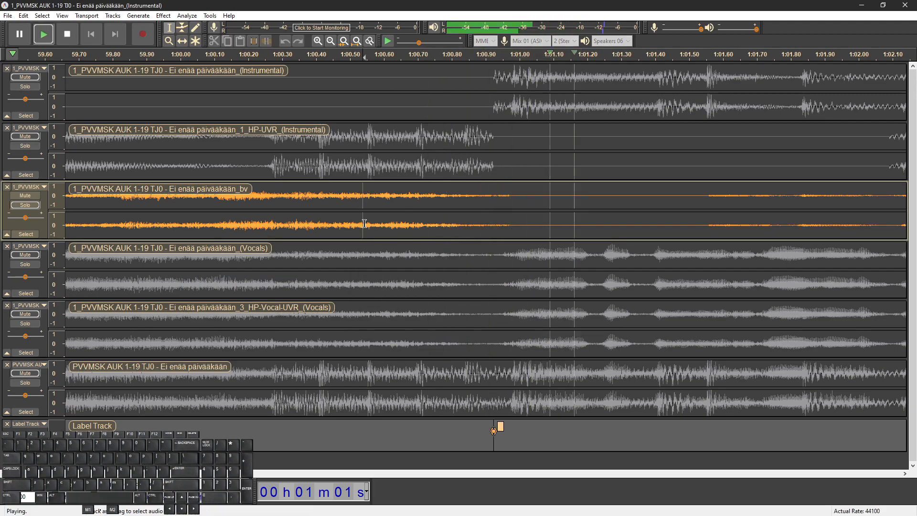
key(space)
Fade out the bv track from about 1:00.94 to 1:01.19 and play the ending from about 1:00.2
drag(586, 222, 499, 222)
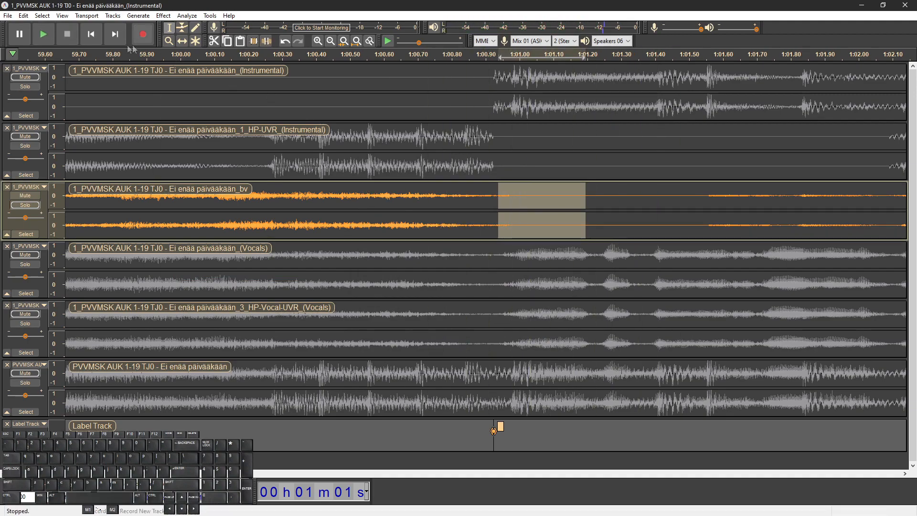
click(163, 16)
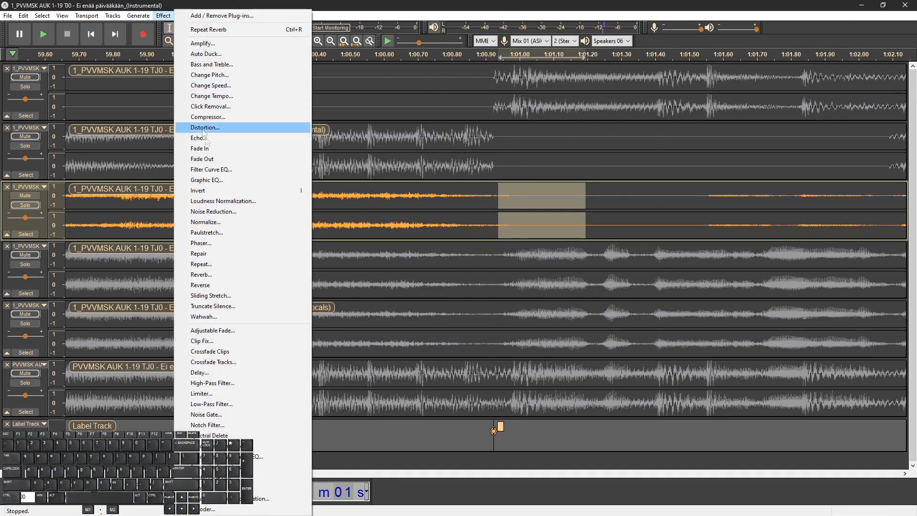
click(208, 159)
click(249, 220)
key(space)
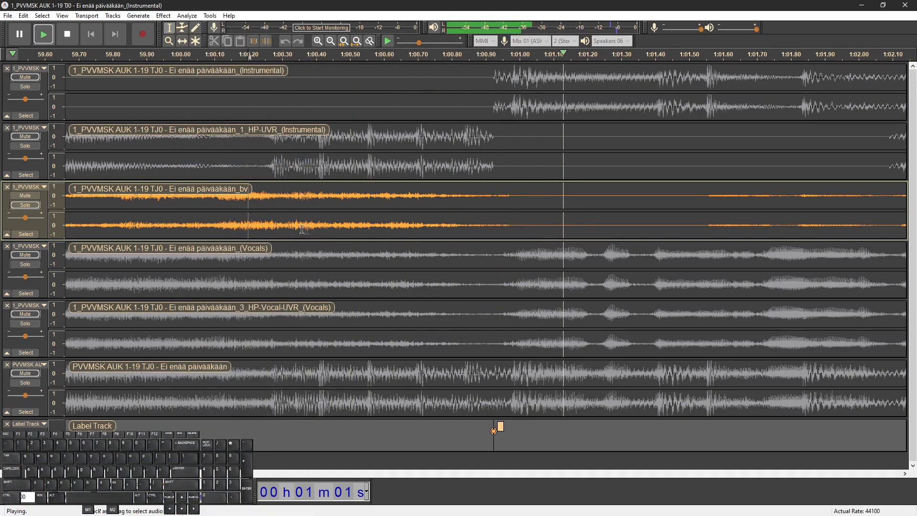
scroll(297, 229, down, 2)
key(space)
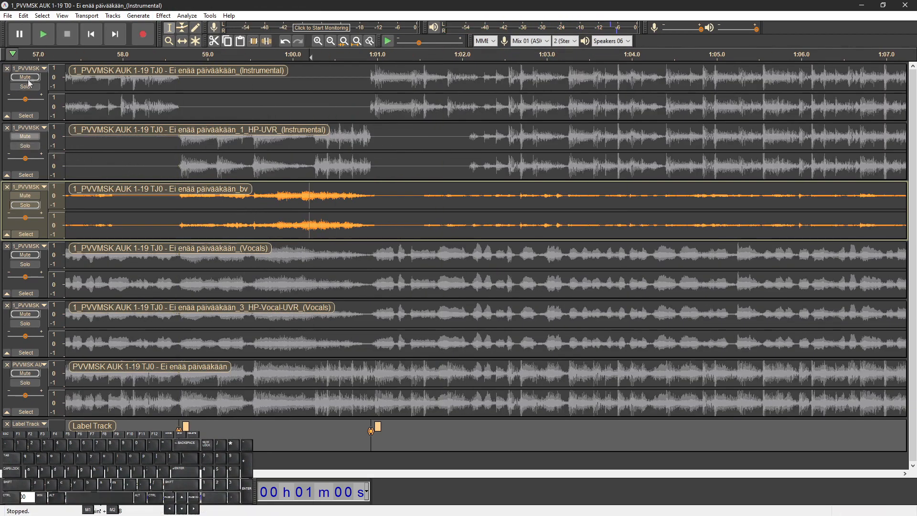
Unmute both instrumental tracks with the bv track and play the finished transition from about 1:00.1
key(shift+Up)
key(shift+Up)
key(space)
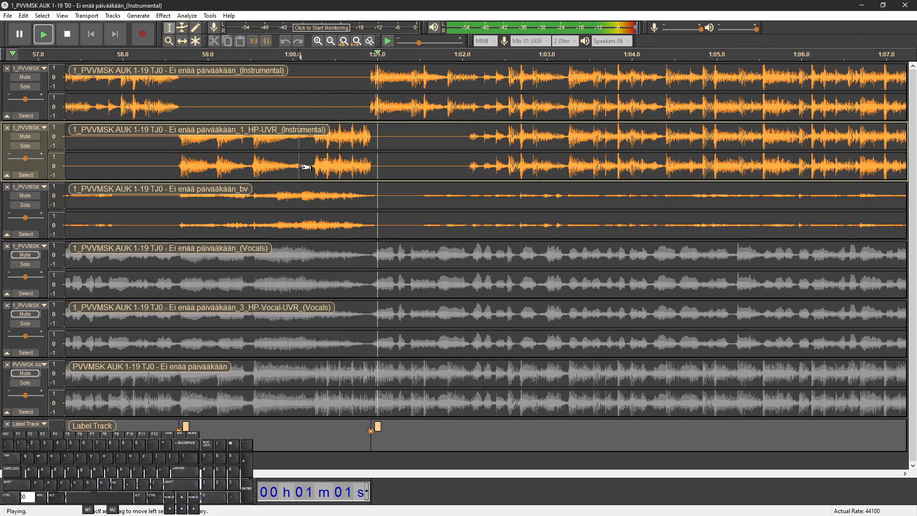
key(space)
Solo the first instrumental track and audition it from about 1:01.4 to about 1:05
click(431, 114)
key(space)
scroll(446, 137, down, 2)
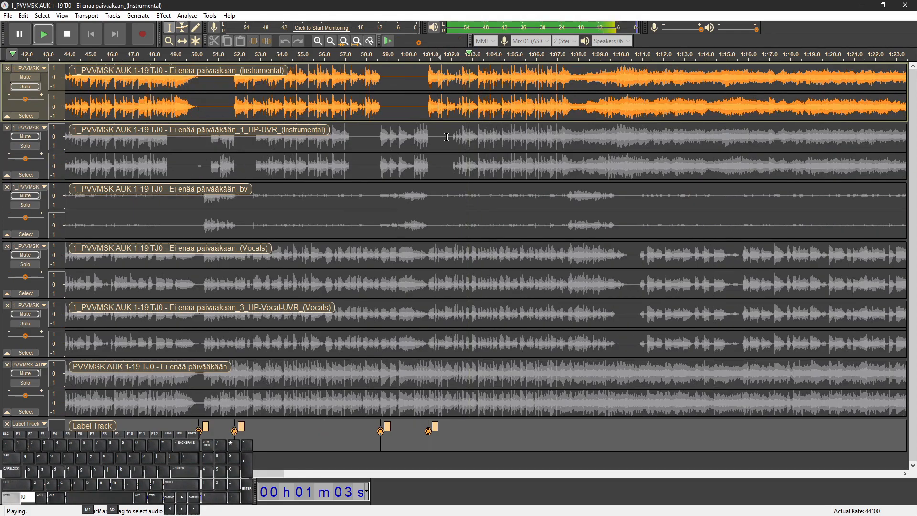
scroll(446, 137, up, 2)
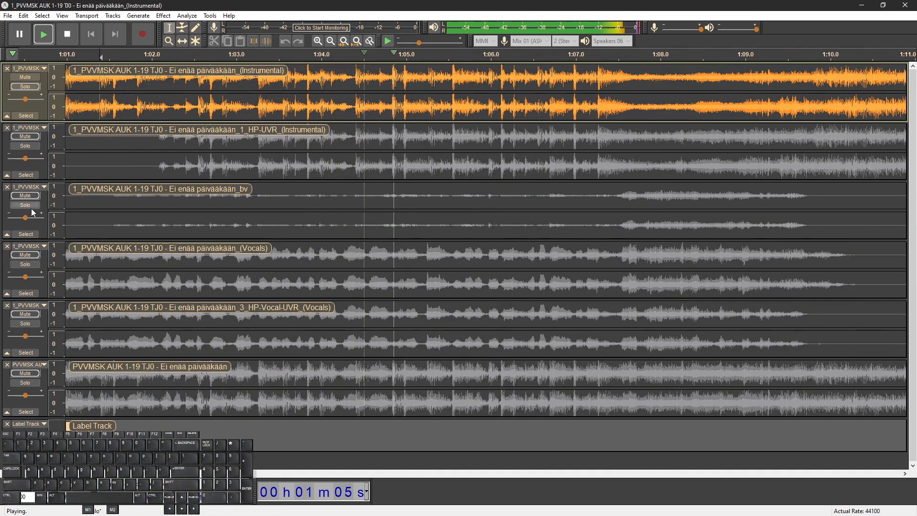
key(space)
Play the 1_HP-UVR and bv tracks with the first instrumental track muted, from about 1:03.6 and again from about 1:07.4
shift+click(34, 143)
shift+click(29, 200)
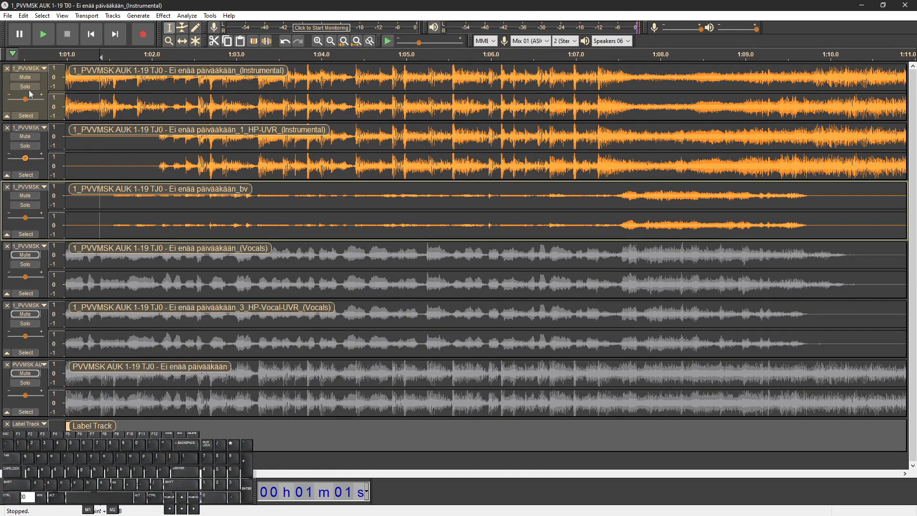
click(286, 168)
key(space)
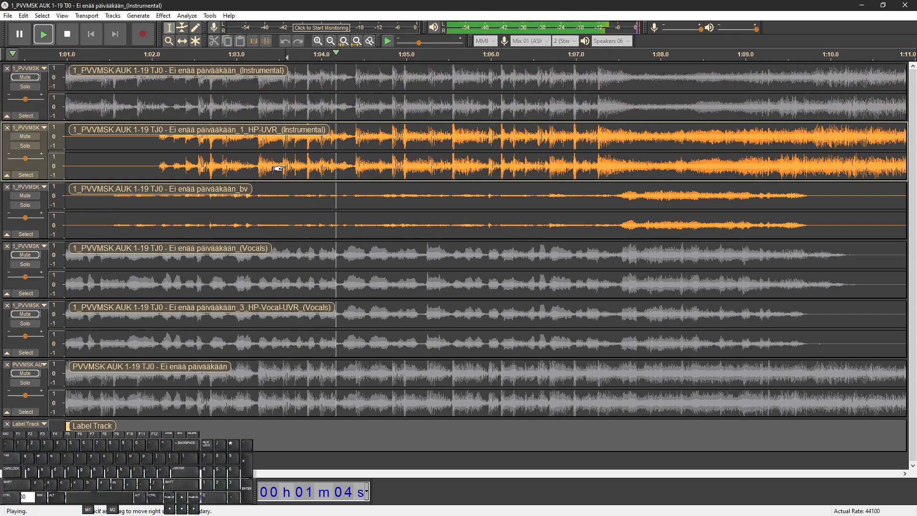
scroll(420, 178, down, 1)
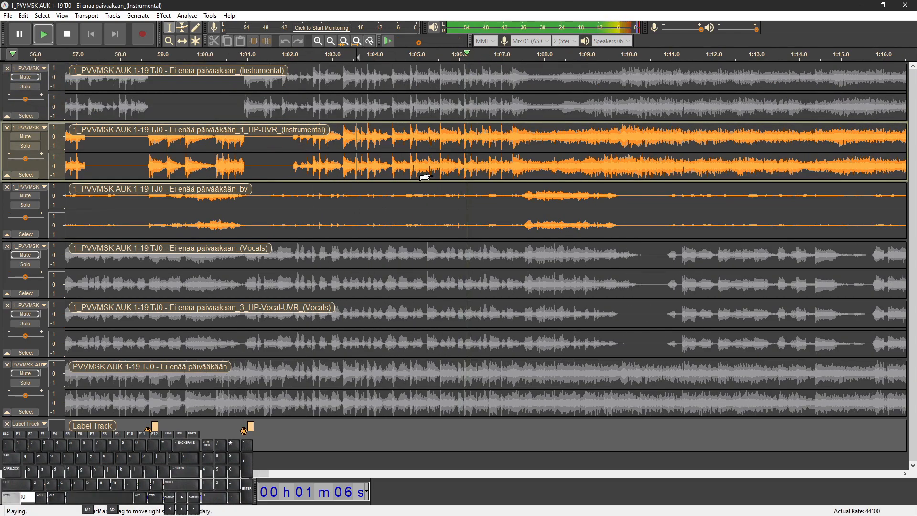
scroll(547, 179, up, 1)
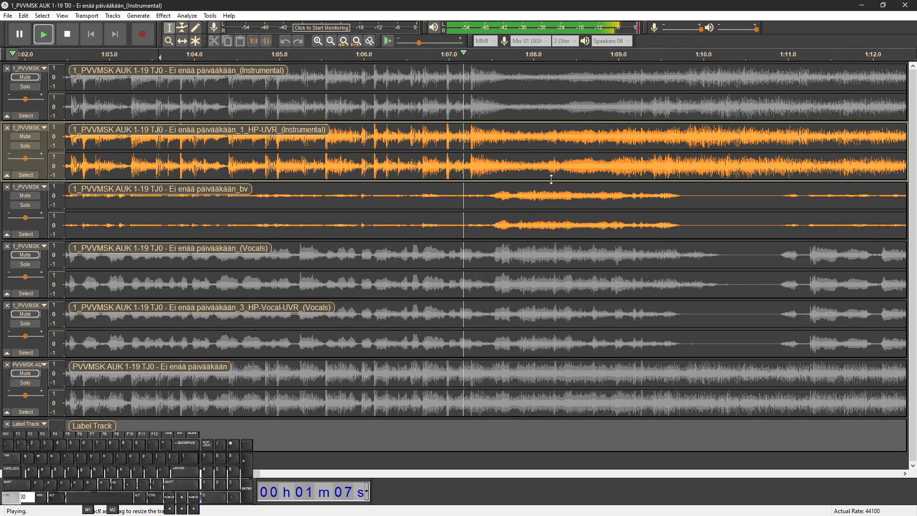
click(483, 172)
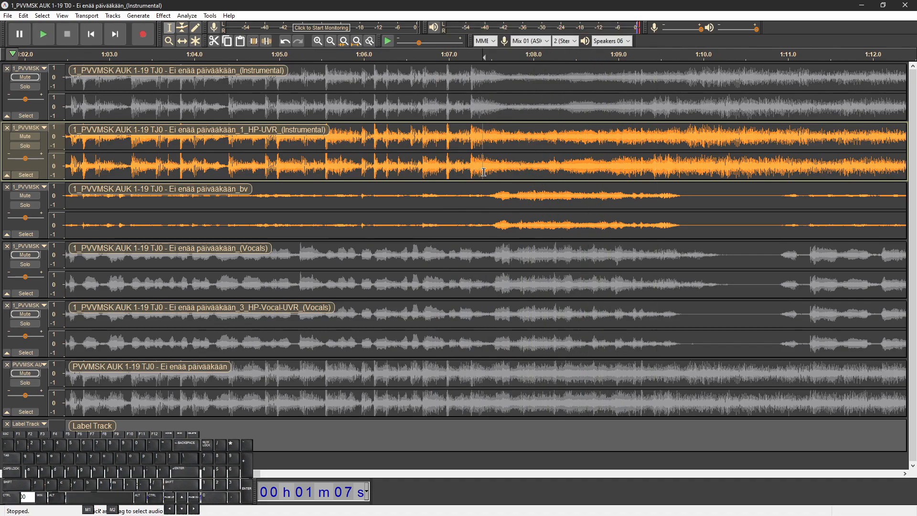
key(space)
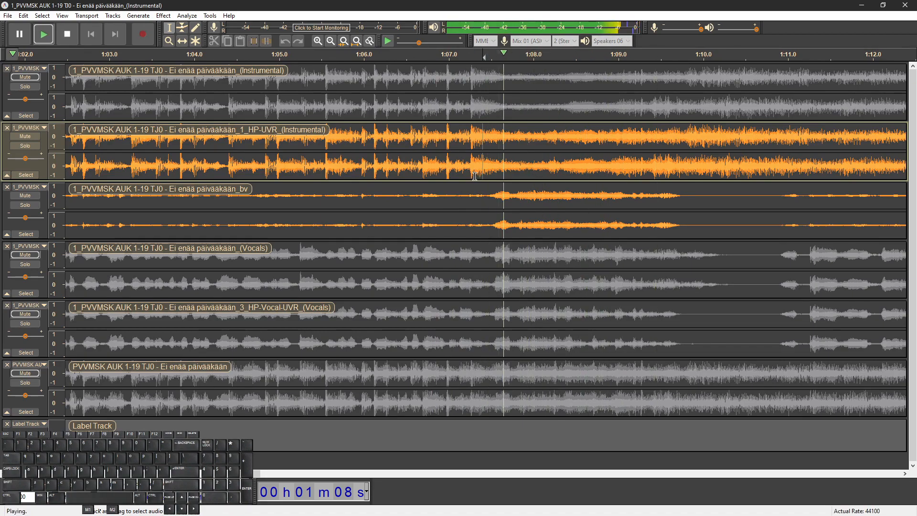
key(space)
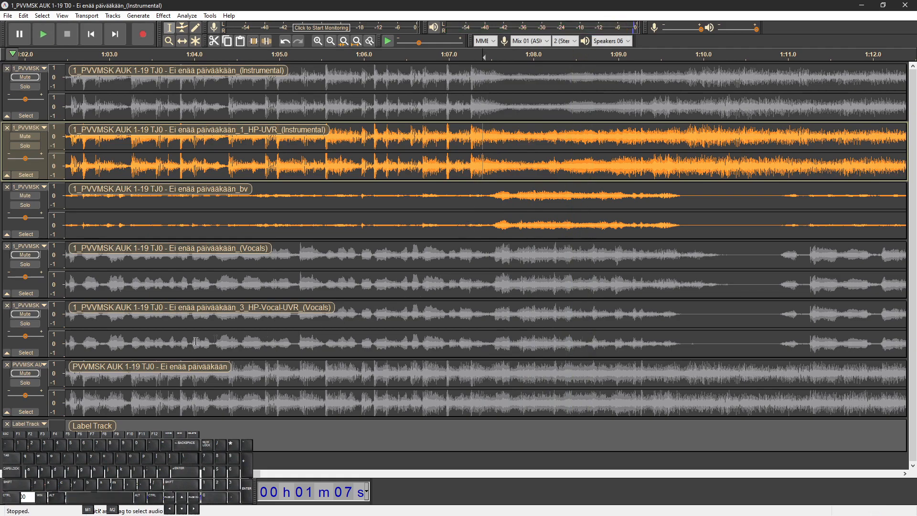
Solo the original full-mix track and play it from about 1:07.4 and again from about 1:04.2
click(25, 390)
key(space)
key(space)
click(212, 165)
key(space)
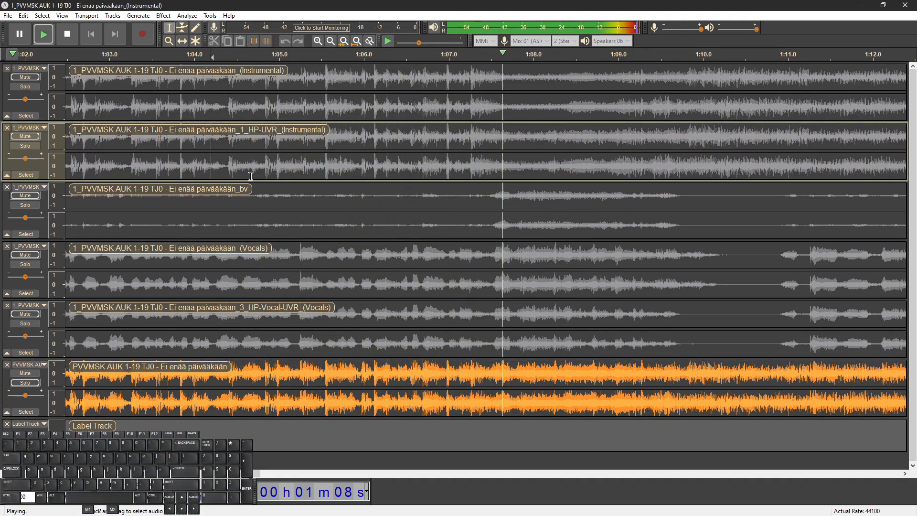
key(space)
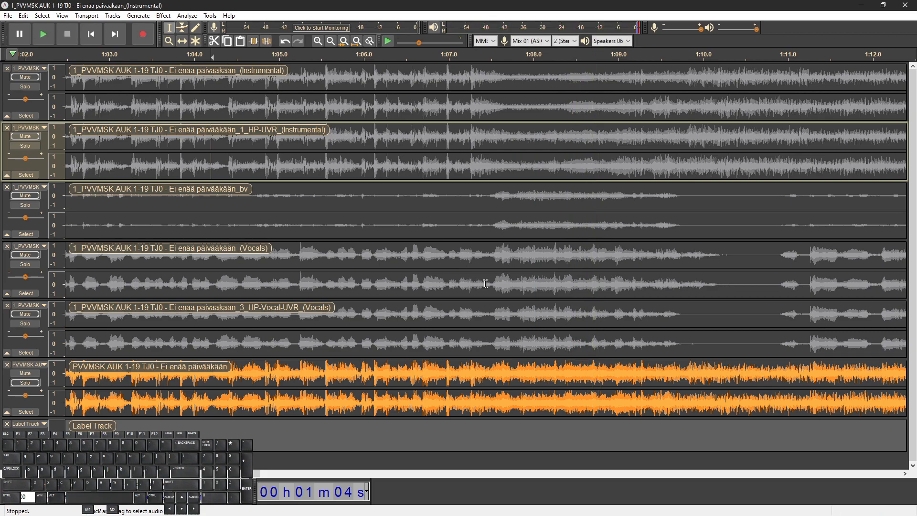
Audition the (Vocals) track and the 3_HP-Vocal-UVR track solo in turn, starting from about 1:07.5
click(489, 285)
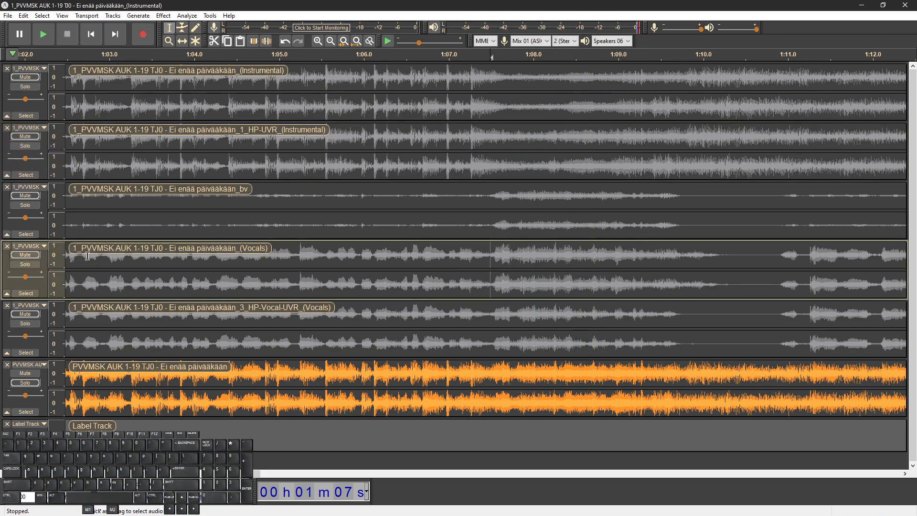
click(26, 264)
key(space)
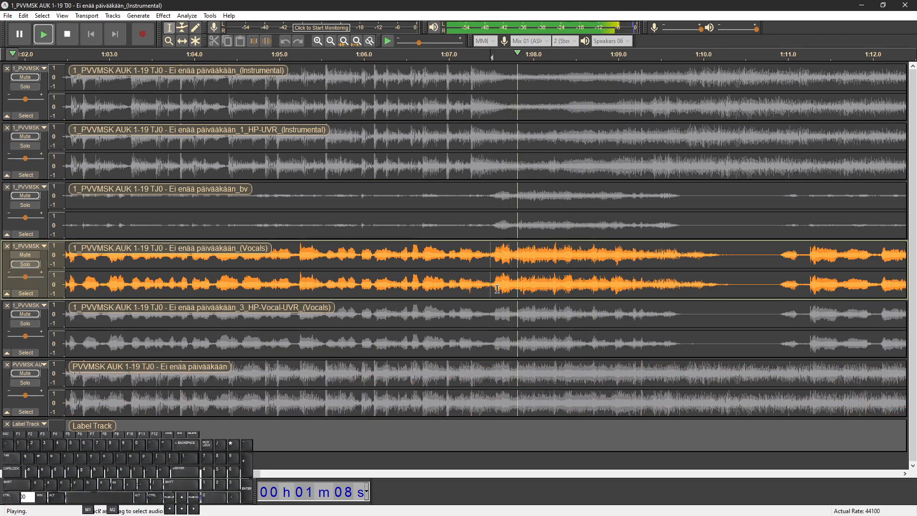
click(23, 323)
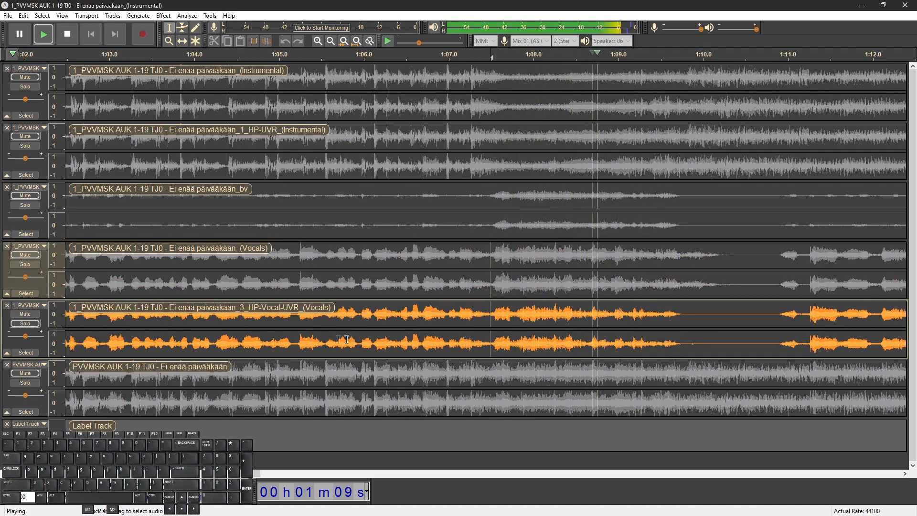
key(space)
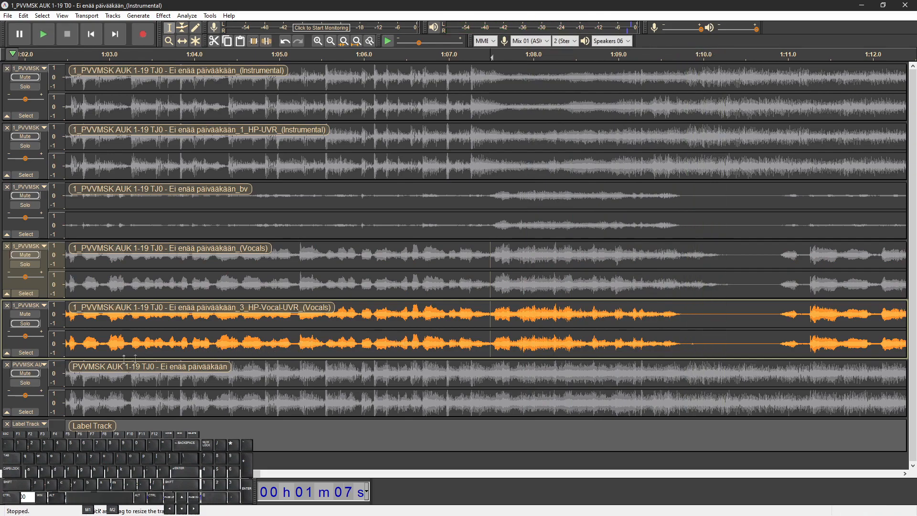
Play only the 1_HP-UVR instrumental and bv tracks together from about 1:06.3
click(425, 164)
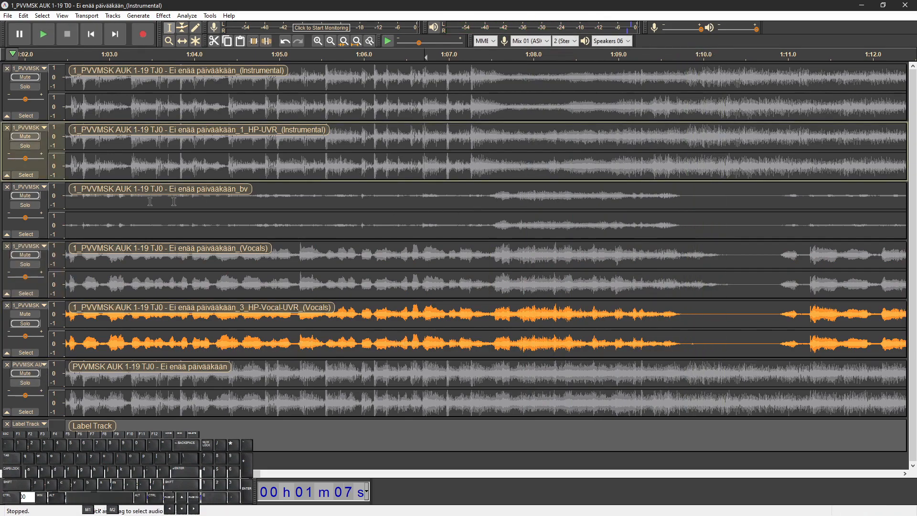
click(27, 146)
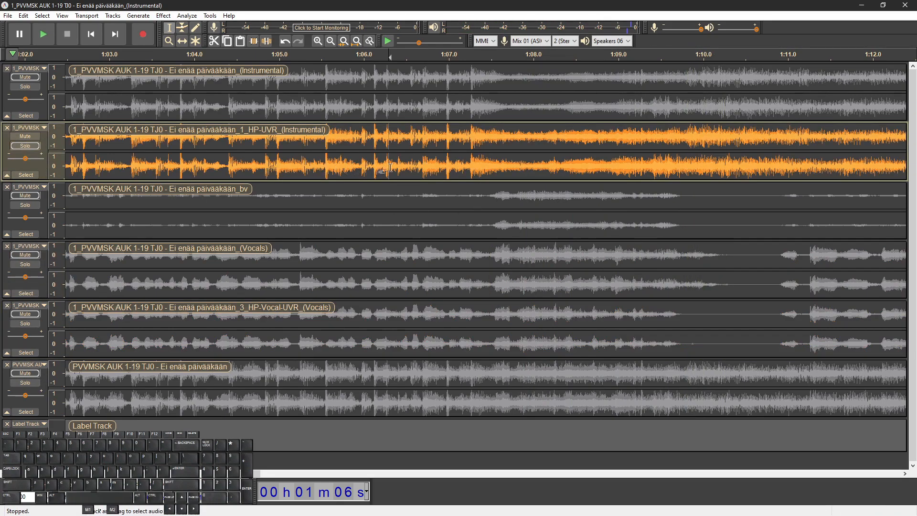
click(24, 195)
key(space)
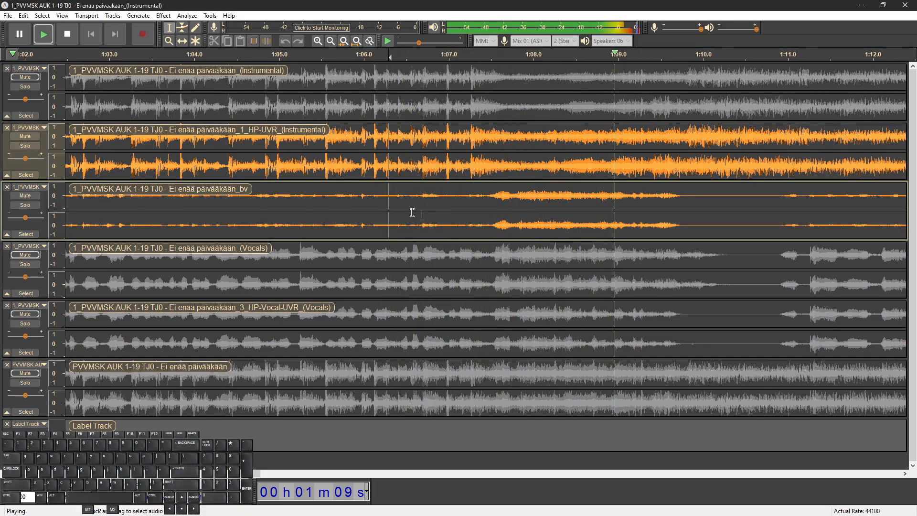
key(space)
Solo the first instrumental track and audition it from about 1:06.1 to about 1:07.4
click(488, 169)
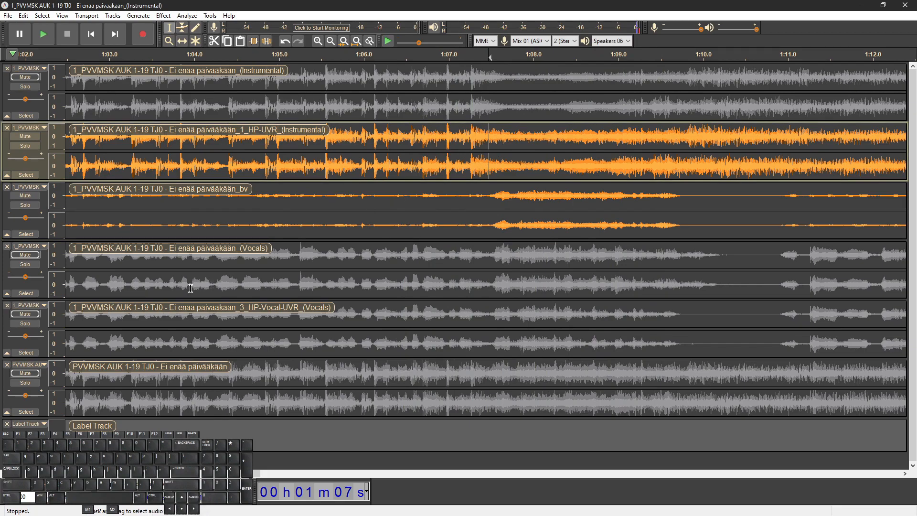
click(26, 265)
click(485, 160)
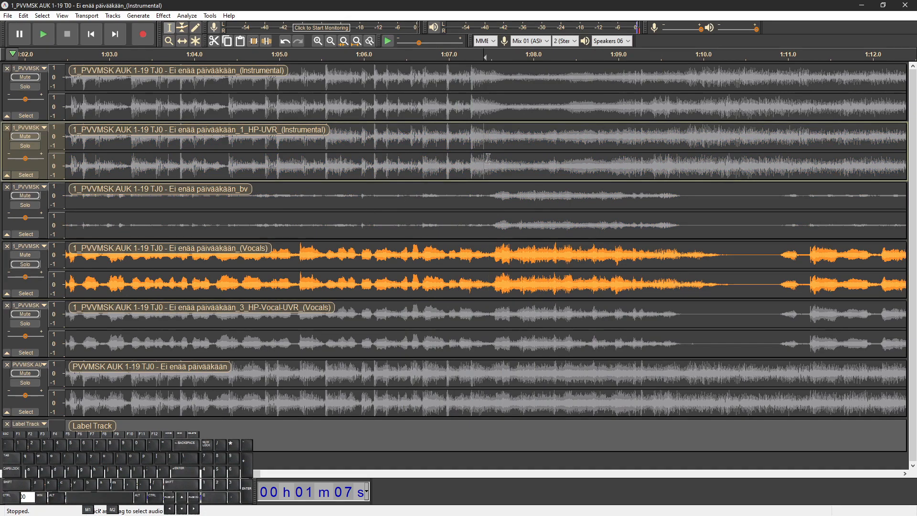
click(465, 100)
click(21, 87)
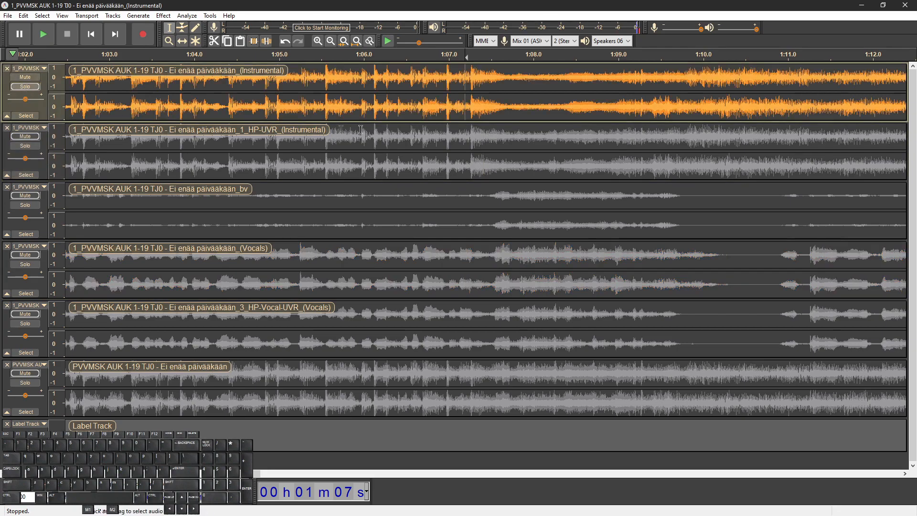
key(space)
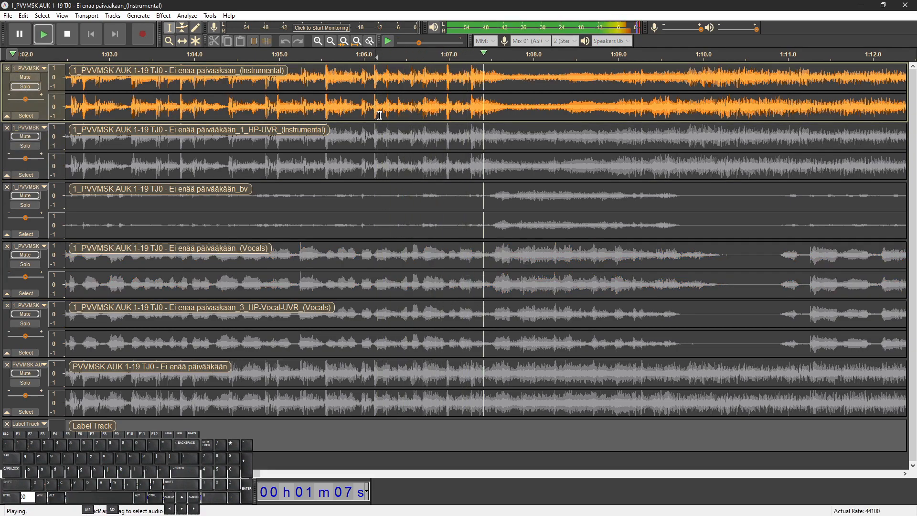
key(space)
Play the first instrumental together with the (Vocals) track from about 1:06.1 and again from about 1:07.5
click(22, 264)
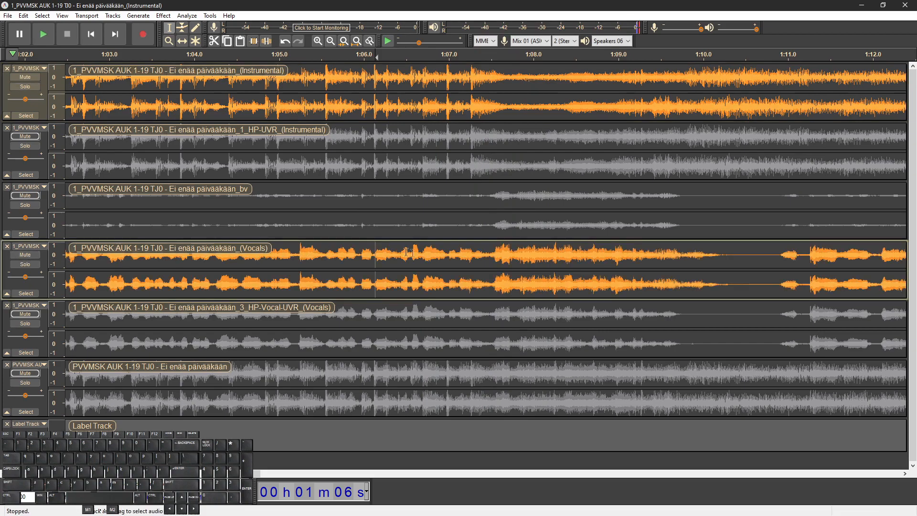
key(space)
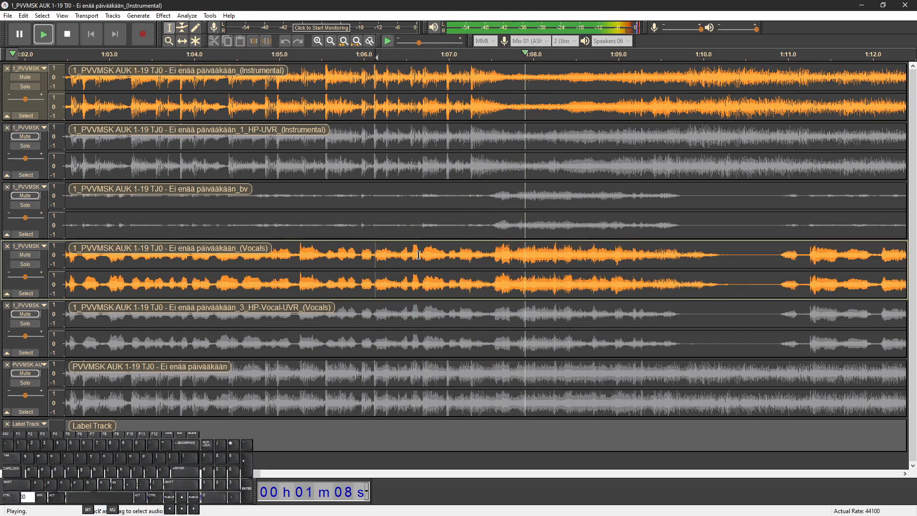
key(space)
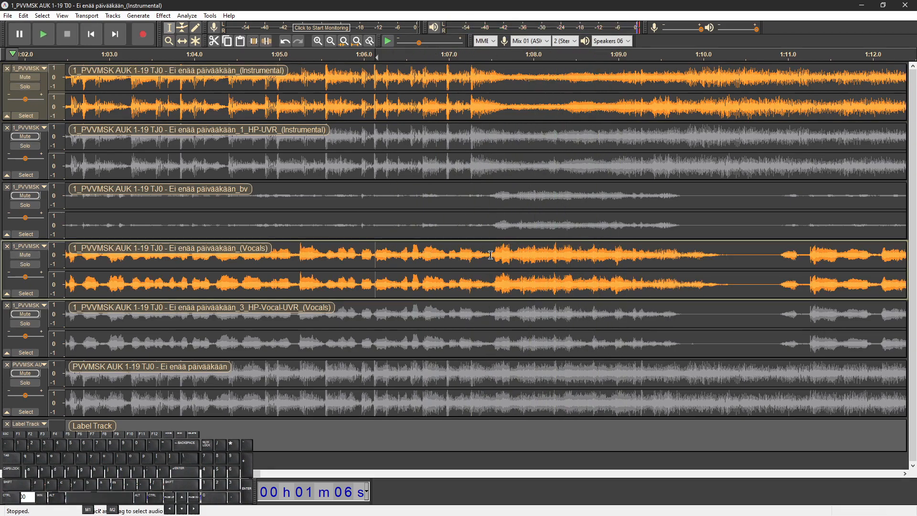
click(487, 254)
key(space)
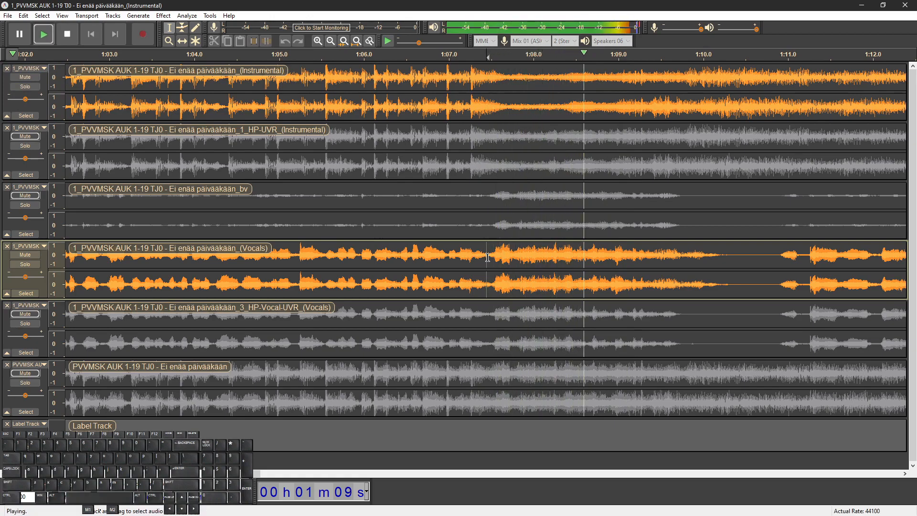
key(space)
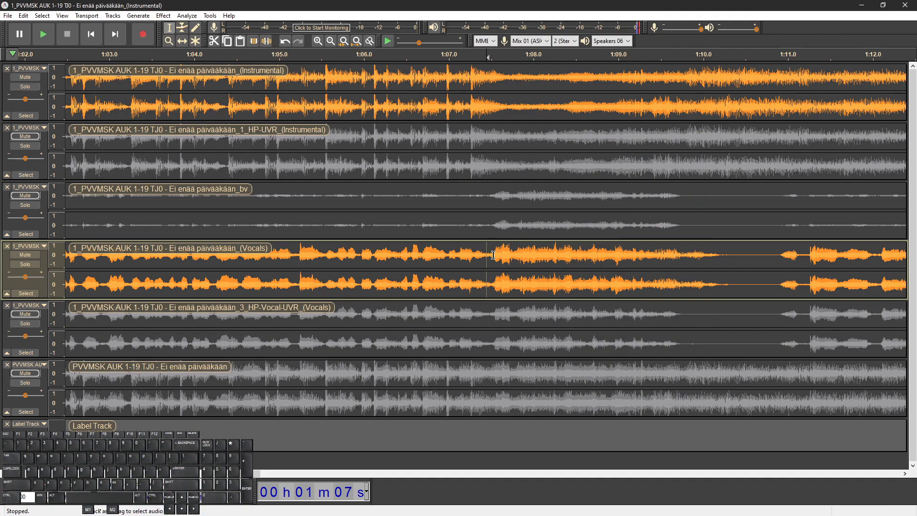
Compare the 3_HP-Vocal-UVR and (Vocals) tracks by soloing them alternately and playing each from about 1:07.4
click(481, 315)
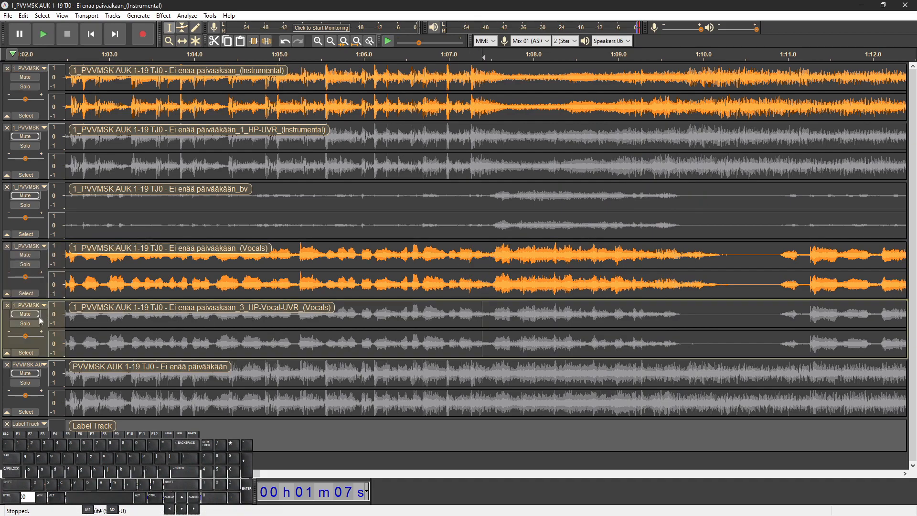
click(29, 326)
key(space)
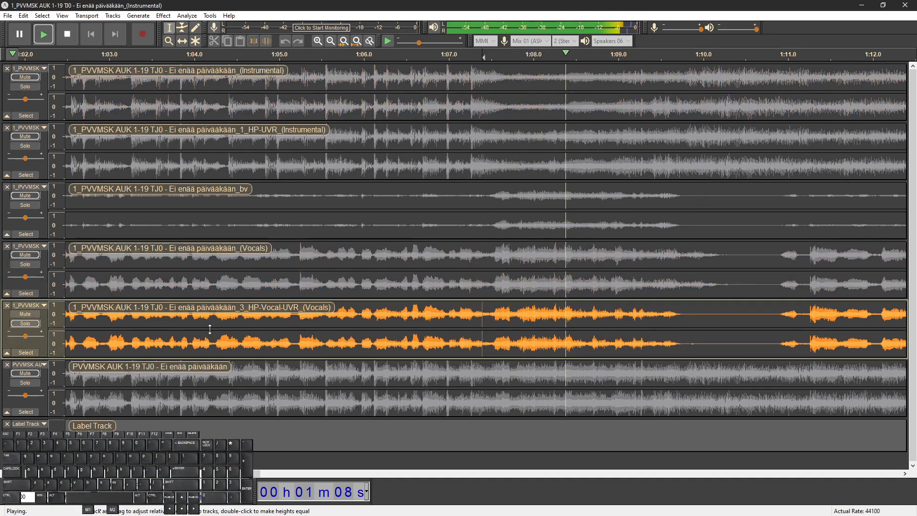
click(26, 265)
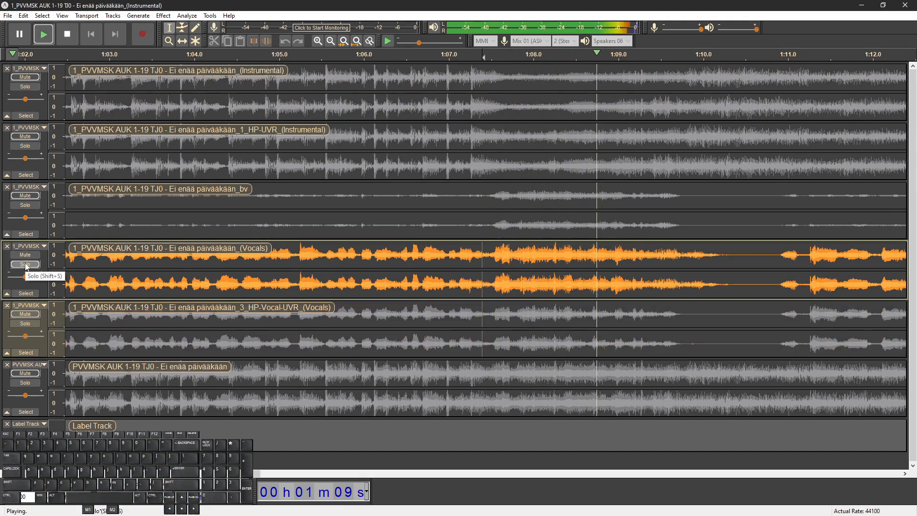
key(space)
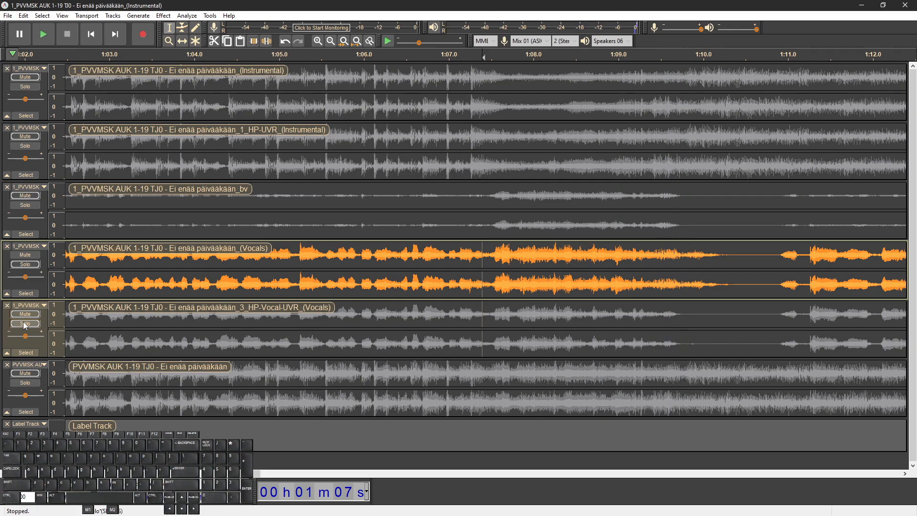
click(25, 324)
key(space)
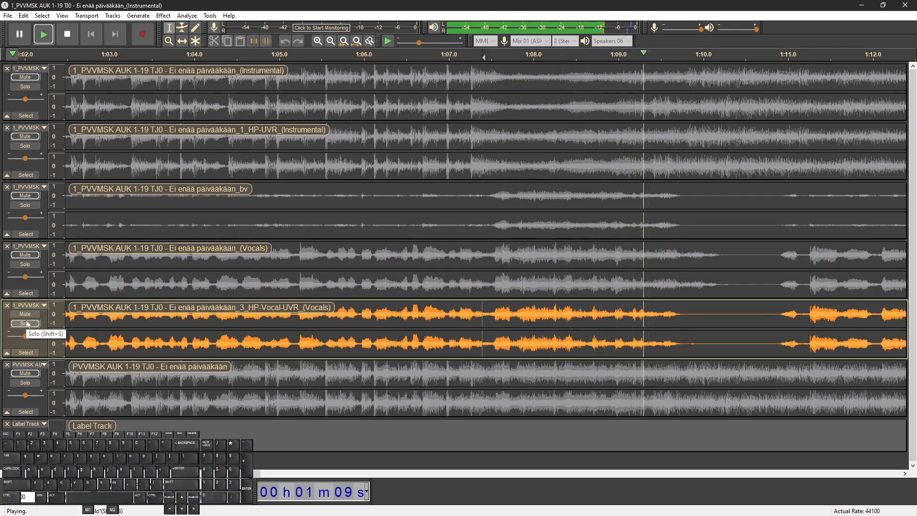
key(space)
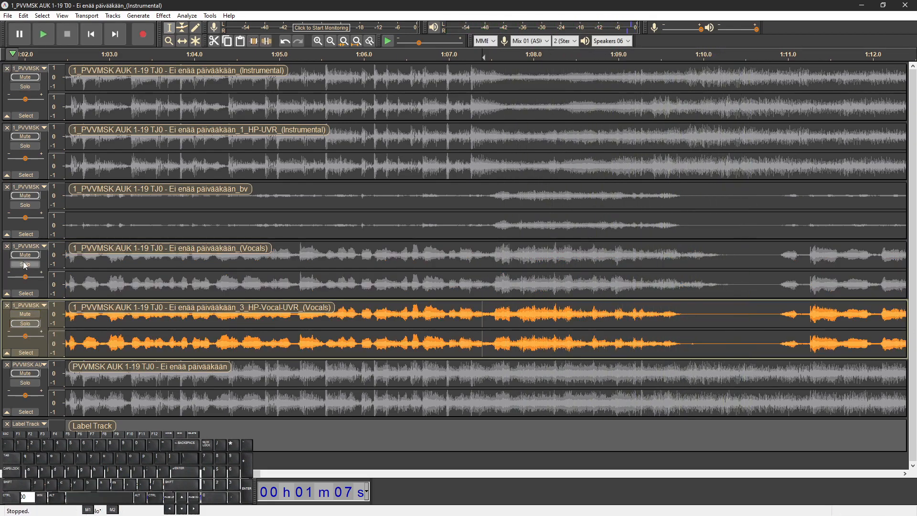
click(26, 264)
key(space)
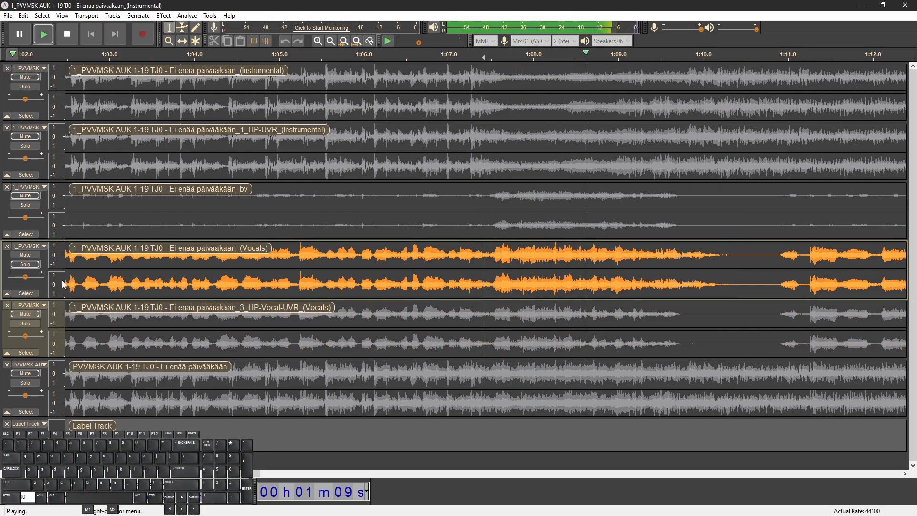
key(space)
Solo the original full-mix track and play the same passage from about 1:07.4
click(17, 384)
key(space)
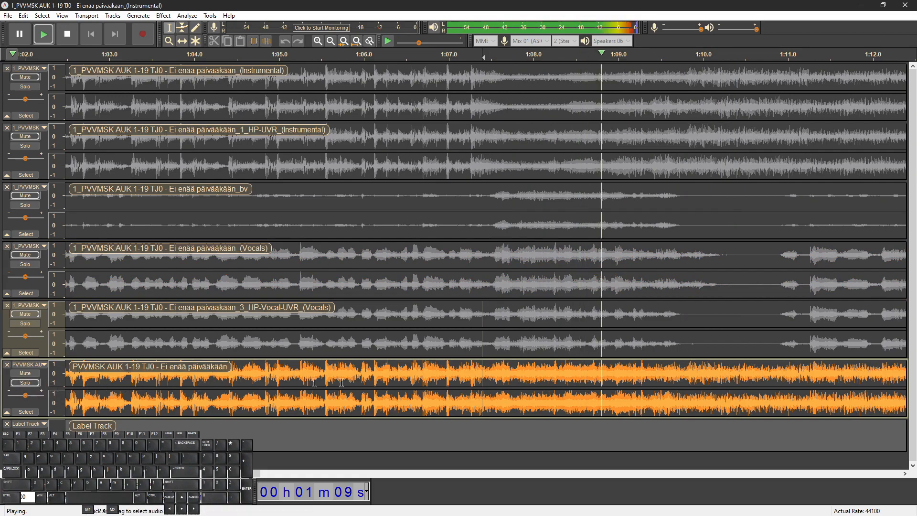
scroll(467, 383, down, 1)
key(space)
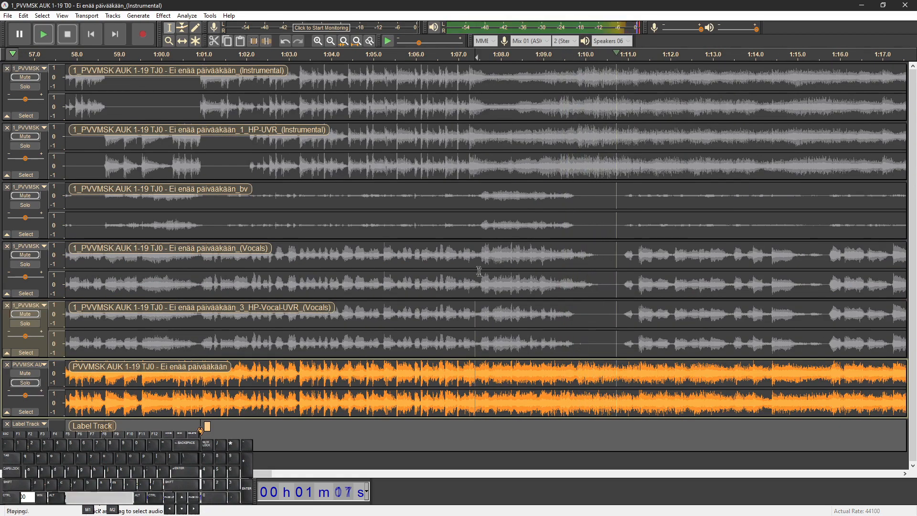
Solo the first instrumental track and play it from about 1:07.1
click(462, 177)
scroll(450, 164, up, 1)
click(29, 87)
key(space)
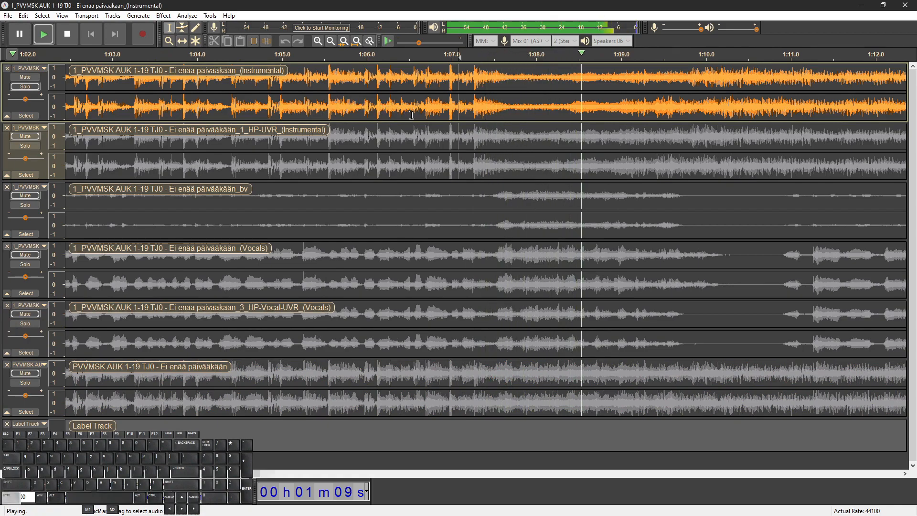
scroll(411, 115, down, 2)
key(space)
Add the 3_HP-Vocal-UVR track to the first instrumental and play both from about 1:07.1 and again from about 1:06.1
key(space)
click(20, 320)
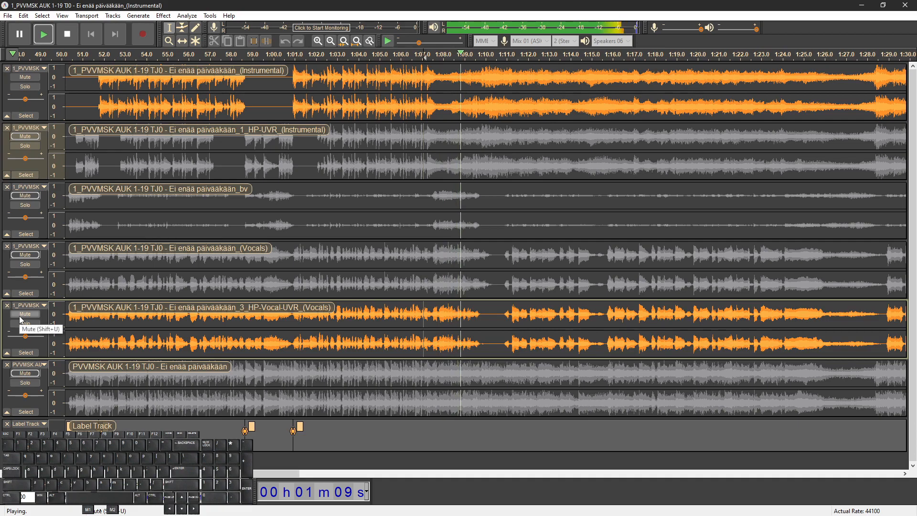
key(space)
click(402, 170)
key(space)
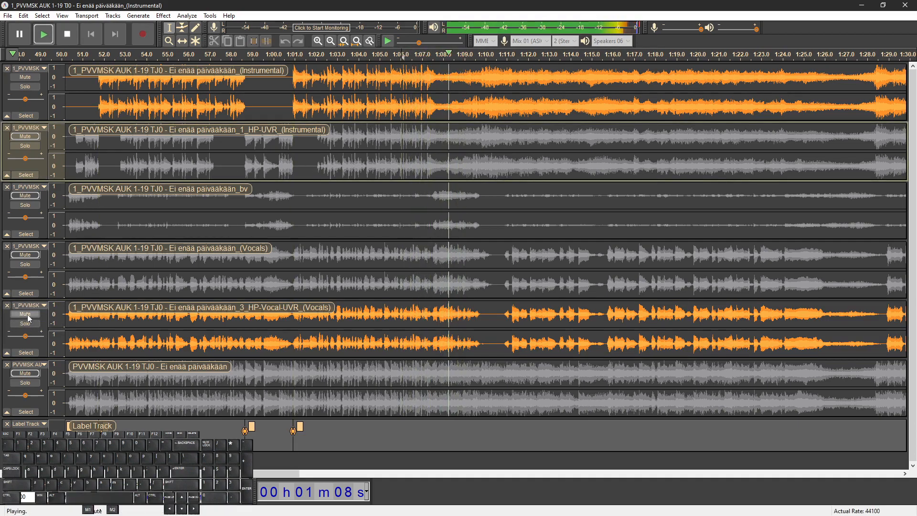
key(space)
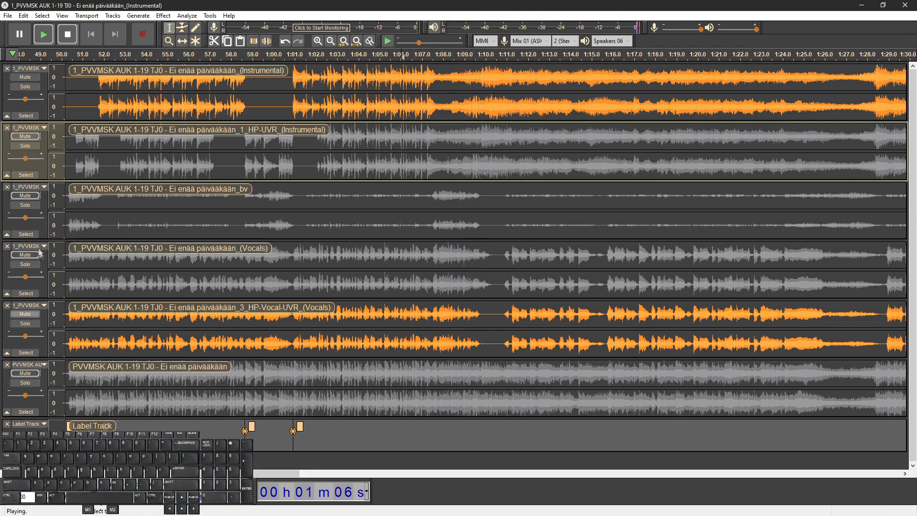
Play only the bv and 1_HP-UVR instrumental tracks together from about 1:06.1
click(27, 206)
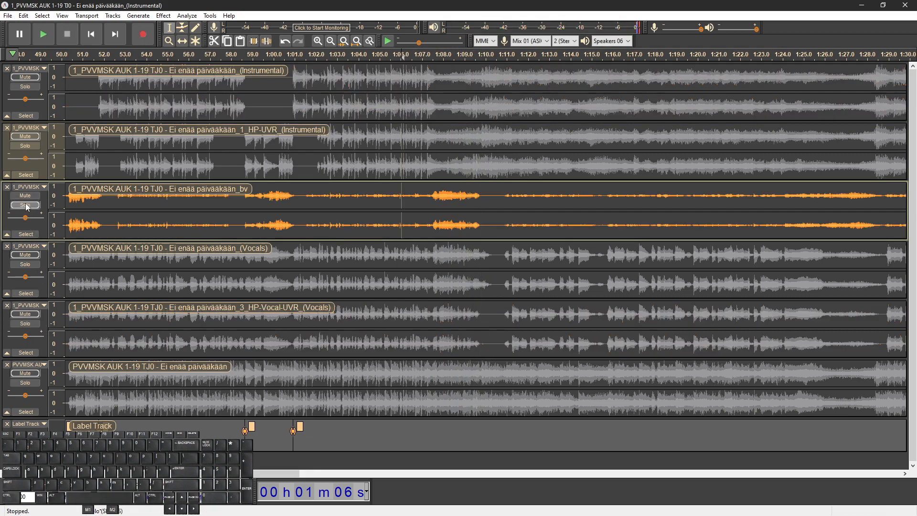
click(21, 137)
key(space)
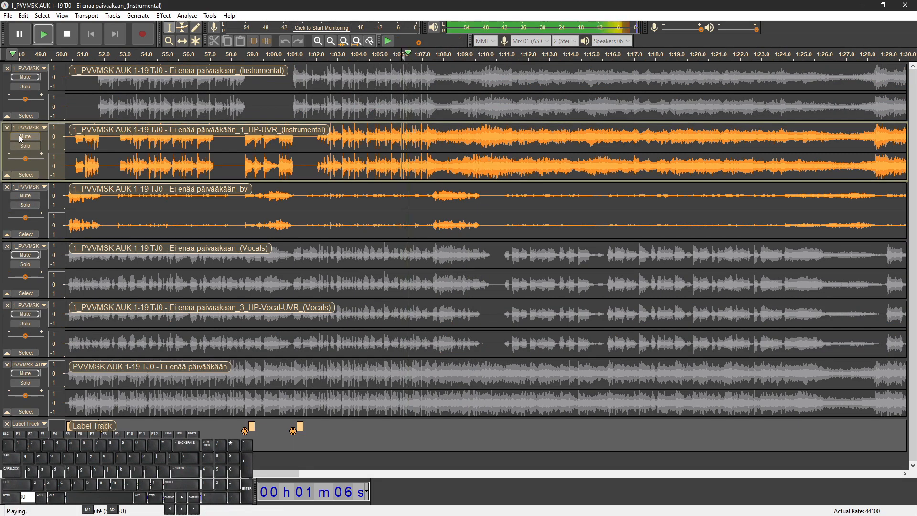
key(space)
Mute the bv track, unmute the 3_HP-Vocal-UVR track and play it with the 1_HP-UVR instrumental from about 1:06.1
click(27, 195)
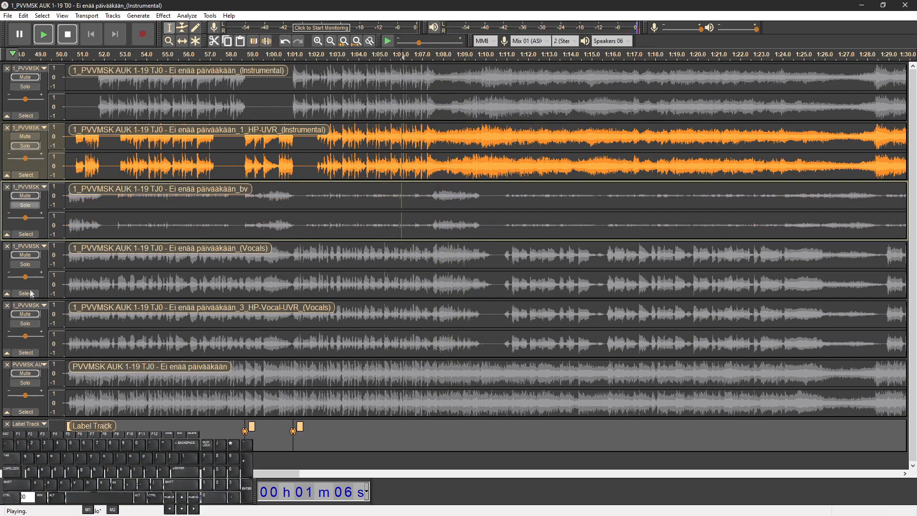
click(27, 314)
key(space)
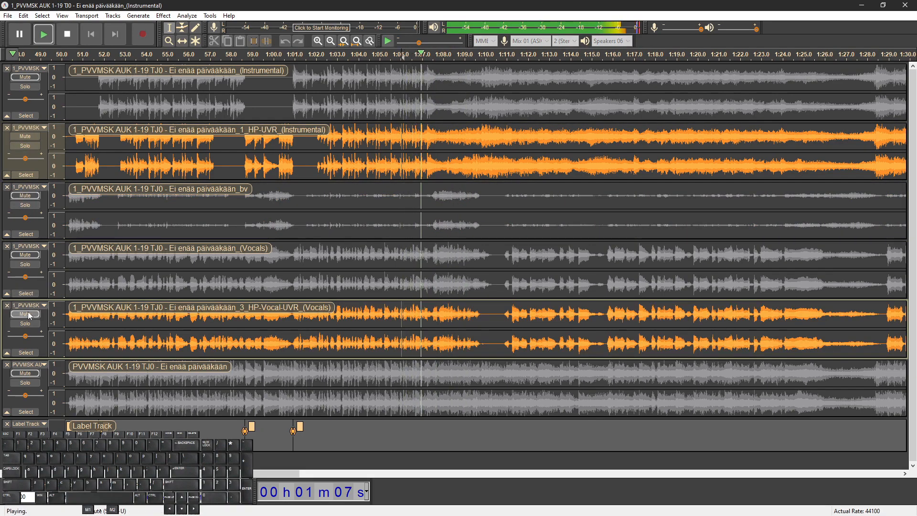
key(space)
key(space)
click(27, 314)
click(27, 314)
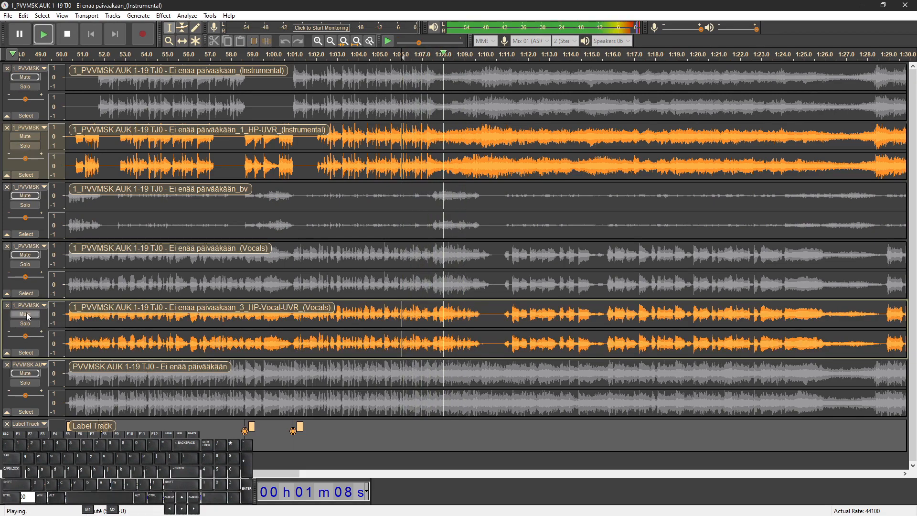
Replay from about 1:06.1 with the 3_HP-Vocal-UVR track switched off and on for comparison, ending with it muted
key(space)
key(space)
click(27, 314)
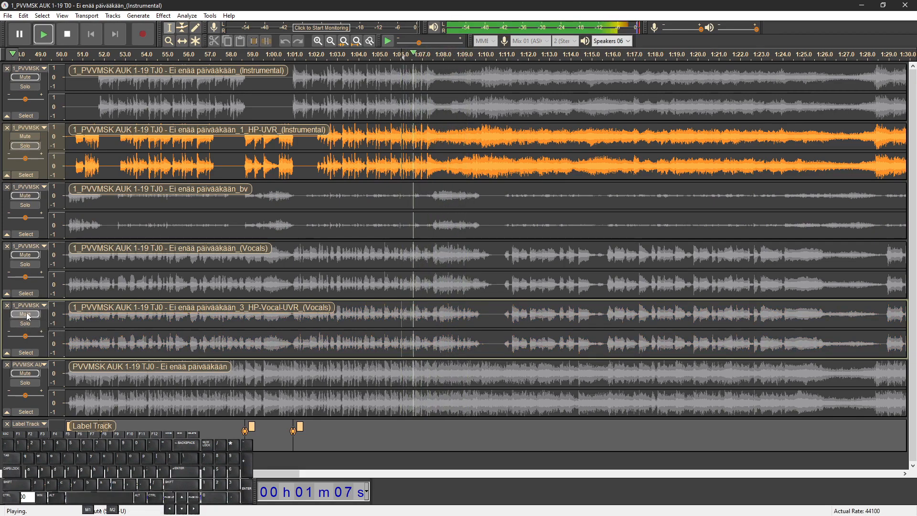
click(27, 314)
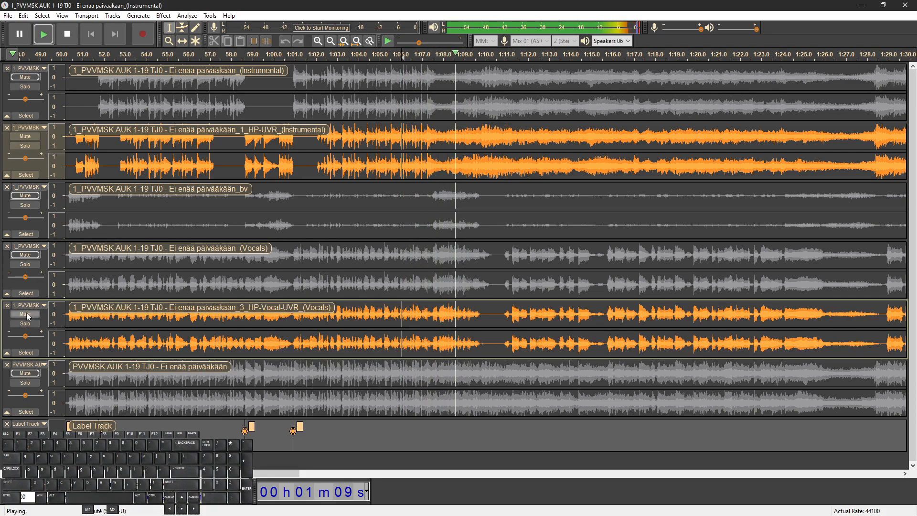
key(space)
click(27, 313)
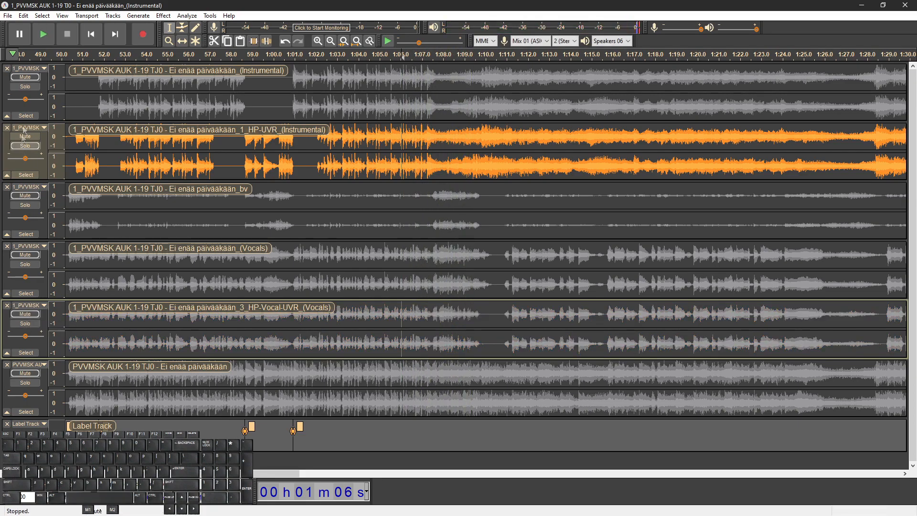
Solo the first instrumental track and play it from about 1:05.8
click(29, 89)
ctrl+scroll(423, 101, up, 1)
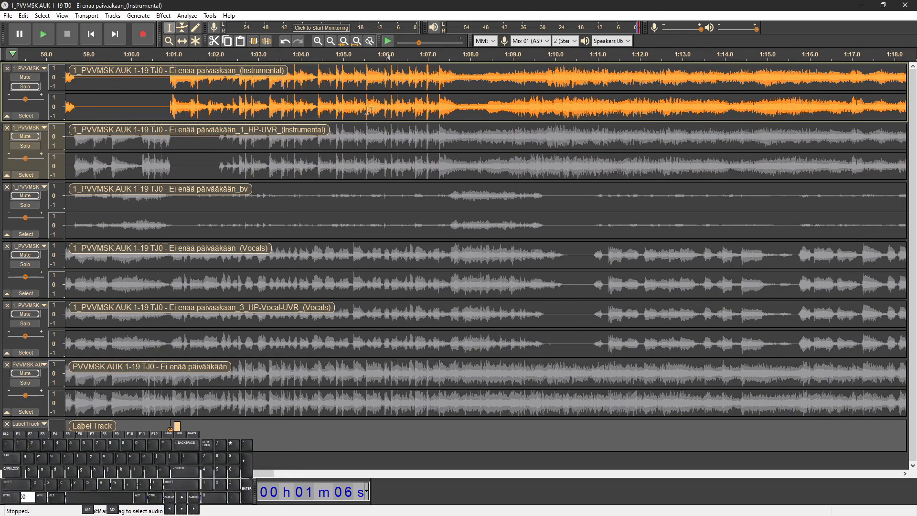
click(368, 112)
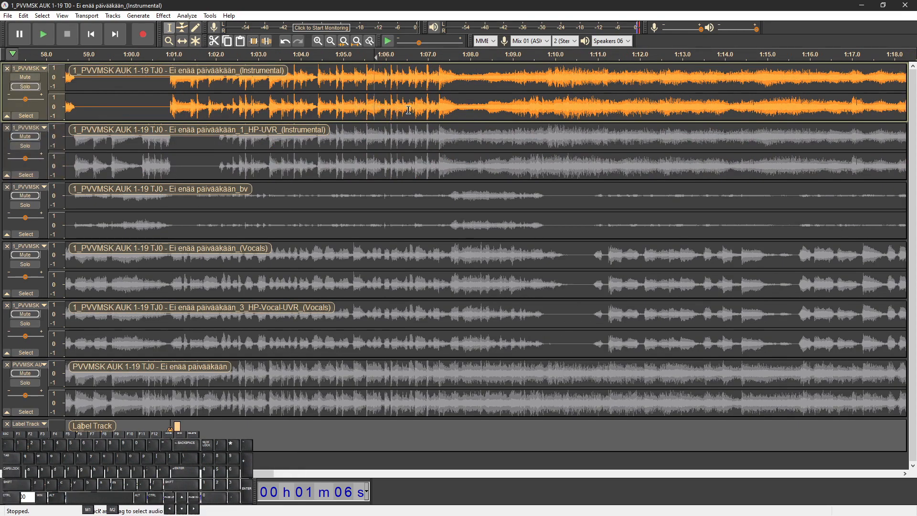
key(space)
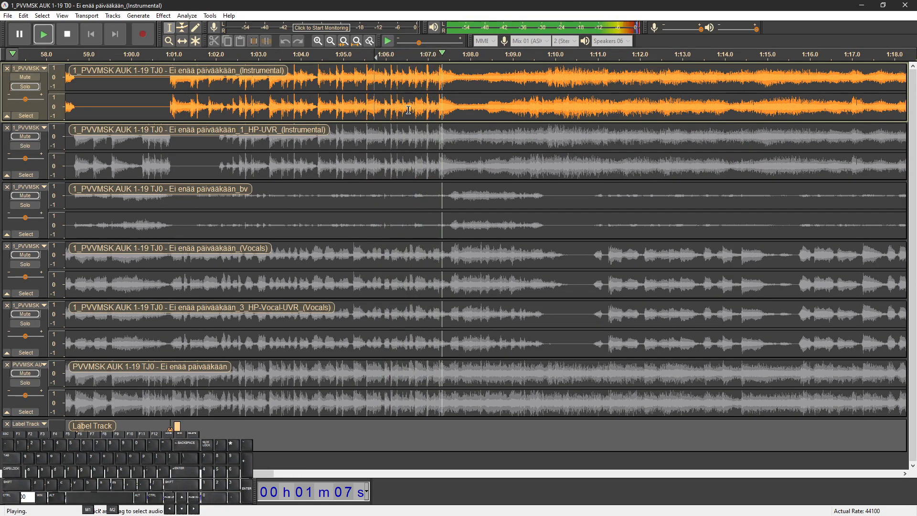
ctrl+scroll(405, 111, down, 2)
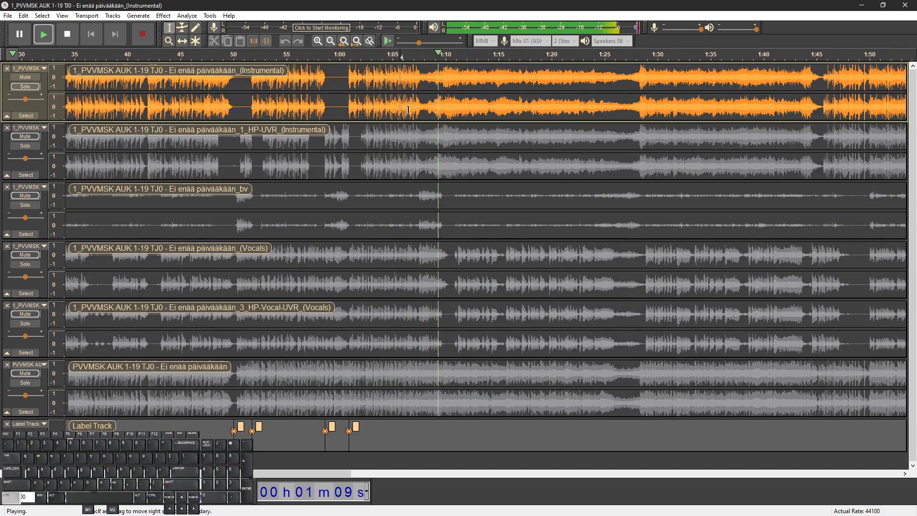
ctrl+scroll(405, 153, up, 2)
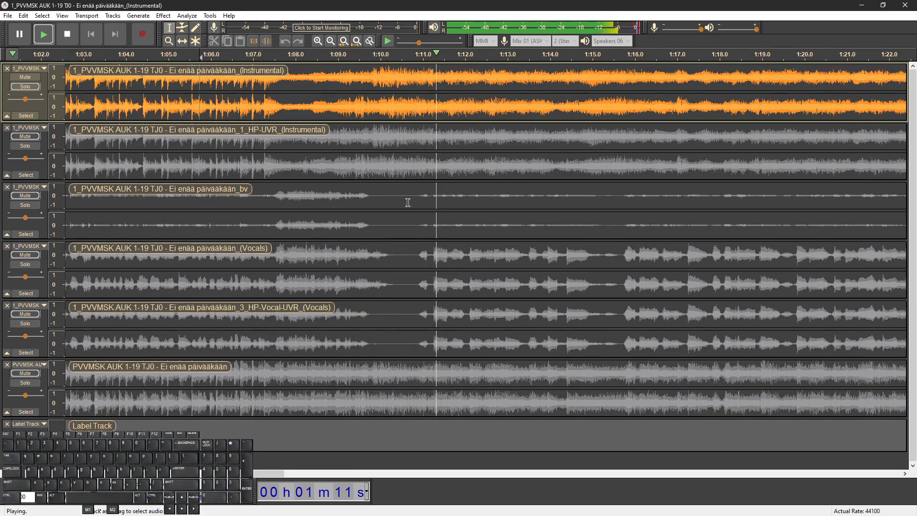
Stop playback and play the soloed first instrumental track from about 1:10.6
click(408, 202)
ctrl+scroll(408, 203, up, 1)
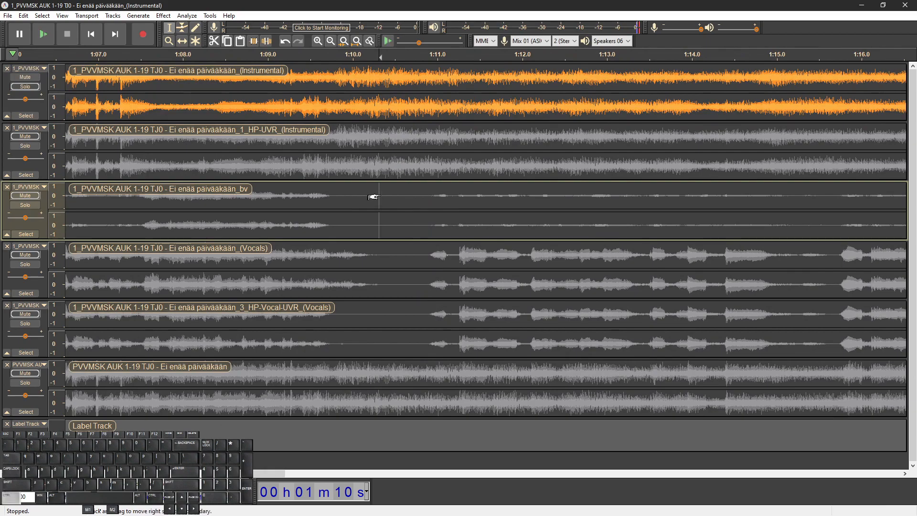
ctrl+scroll(374, 197, down, 1)
ctrl+scroll(378, 196, up, 1)
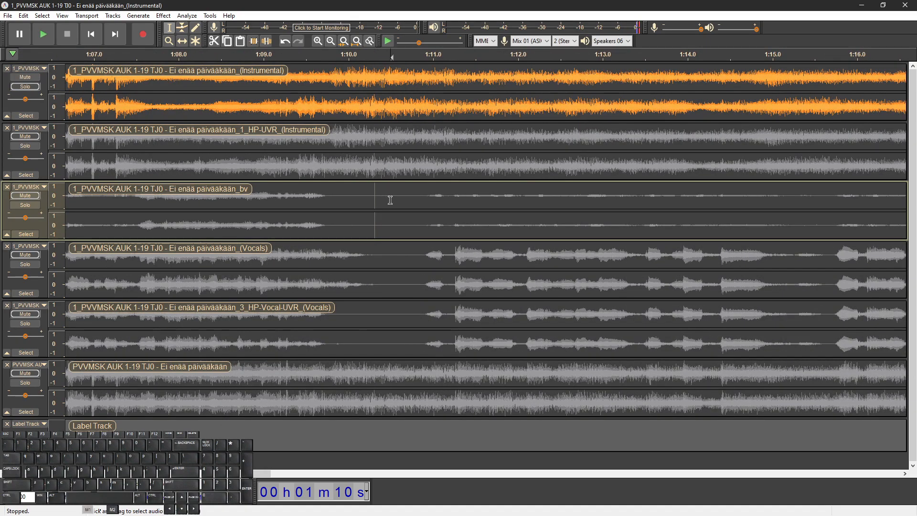
key(space)
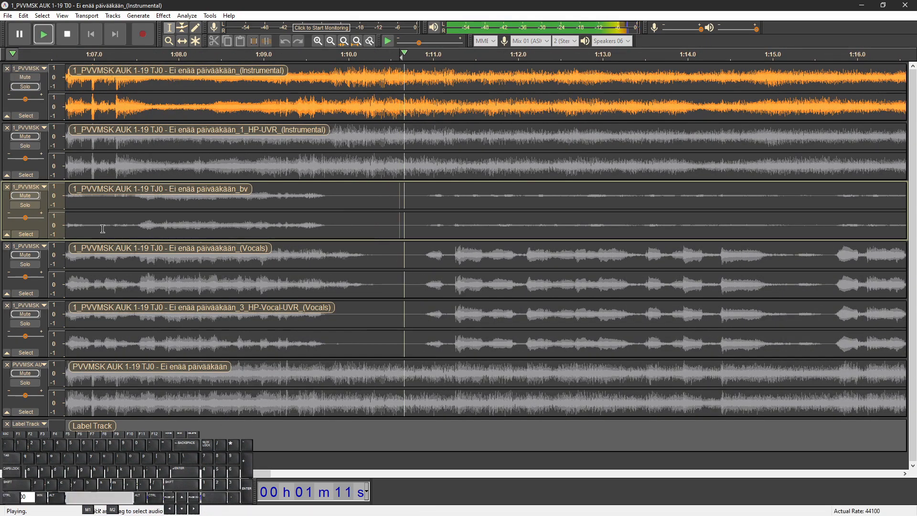
ctrl+scroll(141, 232, down, 1)
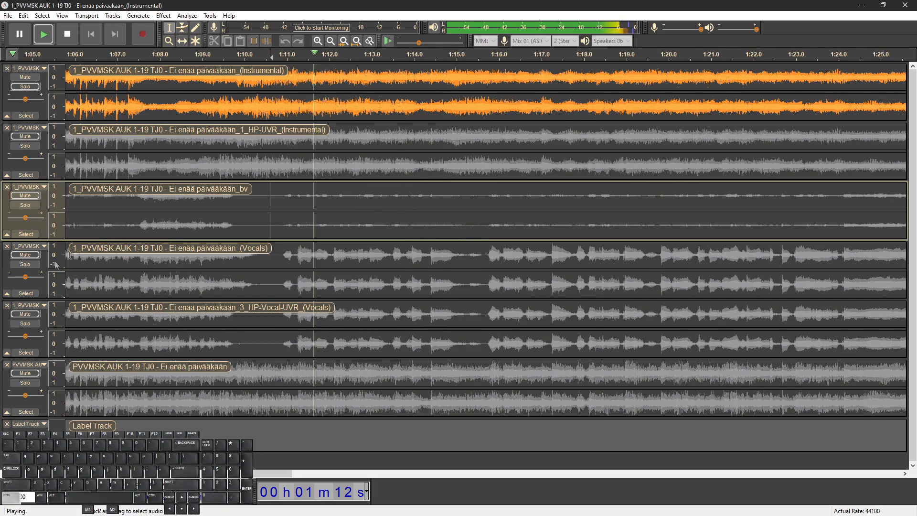
Switch the running playback to only the 1_HP-UVR instrumental and bv tracks, and stop it to inspect the passage up to about 1:16
click(25, 147)
click(25, 196)
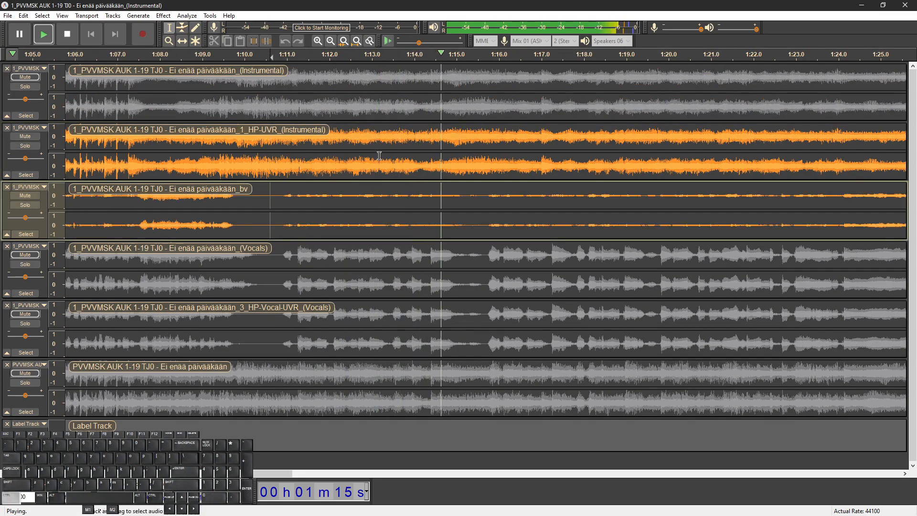
ctrl+scroll(384, 158, down, 1)
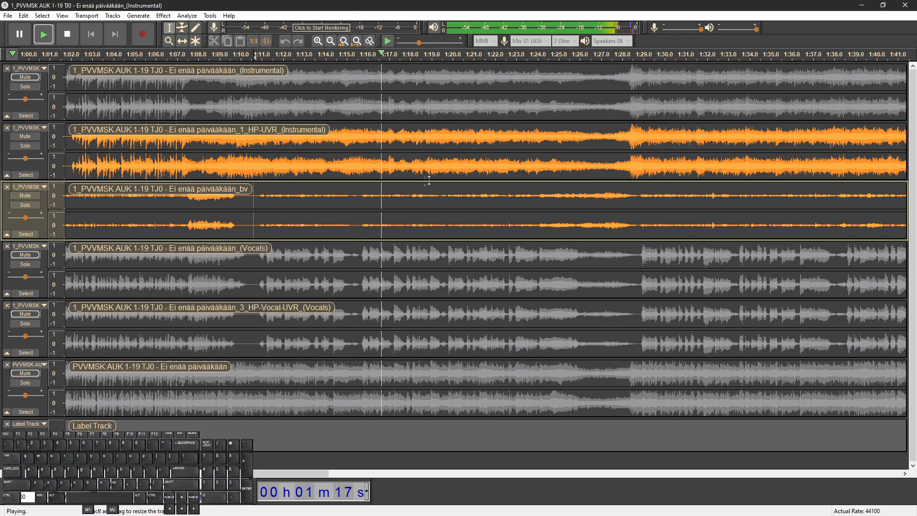
click(378, 162)
drag(260, 198, 359, 203)
click(346, 167)
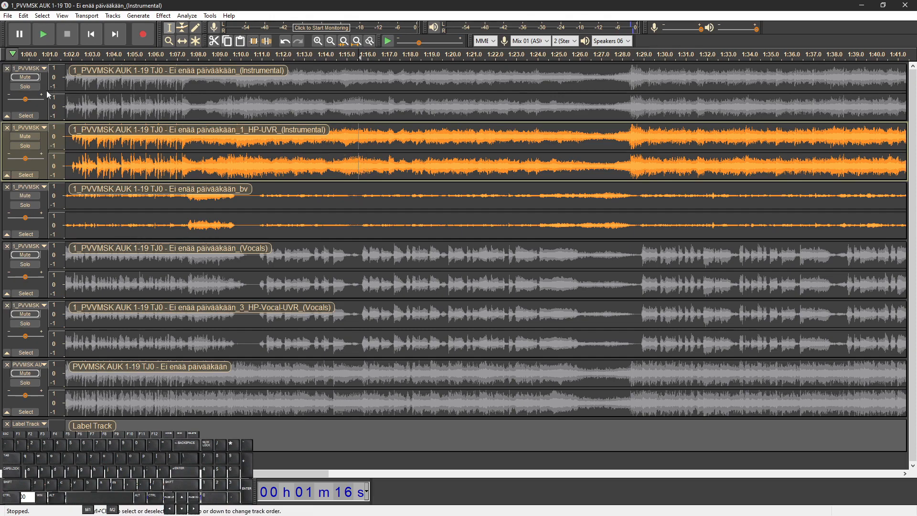
Solo the first instrumental track and play it briefly from about 1:12.5
click(293, 109)
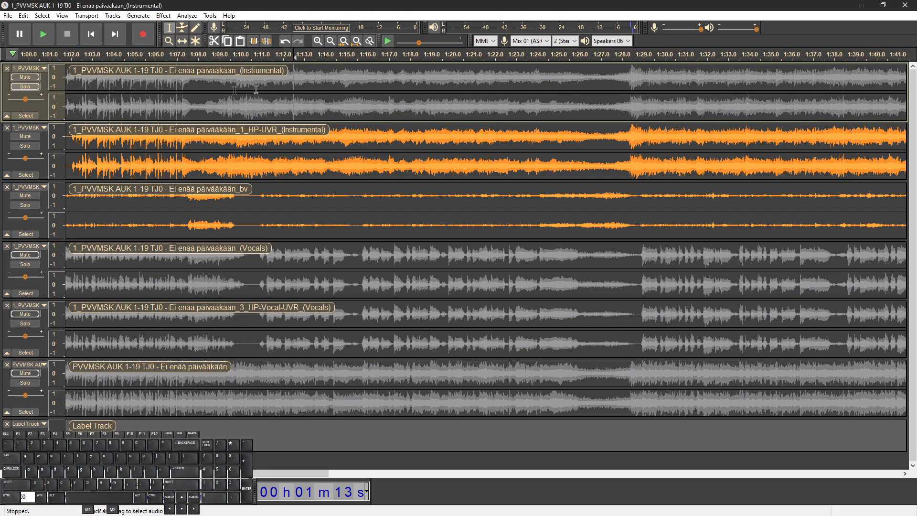
key(space)
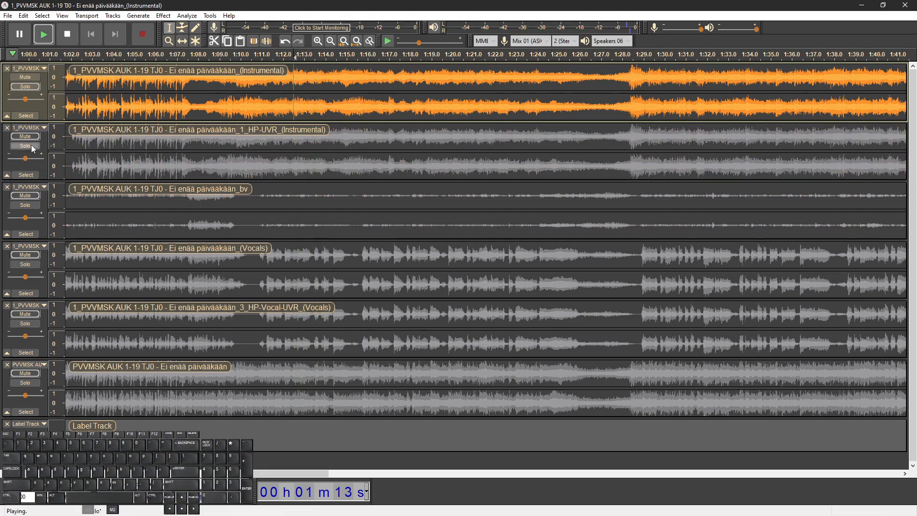
key(space)
Play only the 1_HP-UVR instrumental and bv tracks from about 1:14.0
click(31, 147)
click(27, 196)
click(324, 168)
key(space)
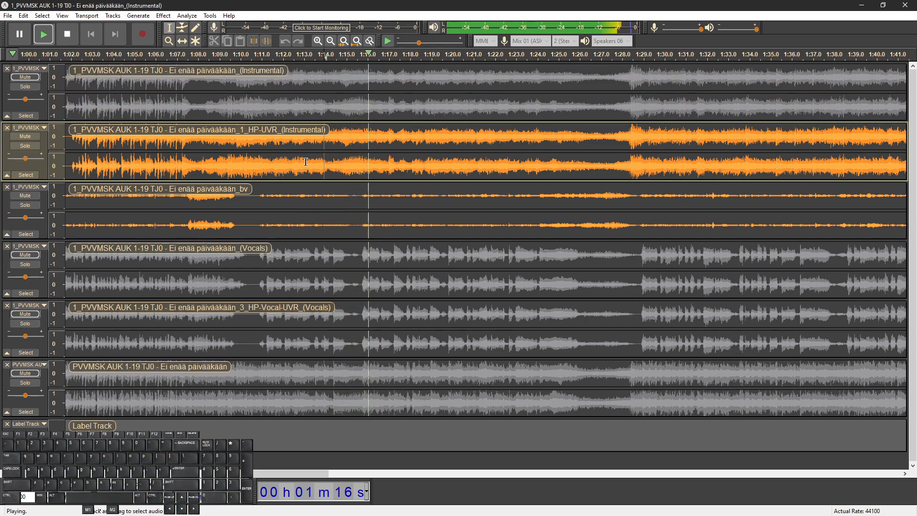
click(337, 116)
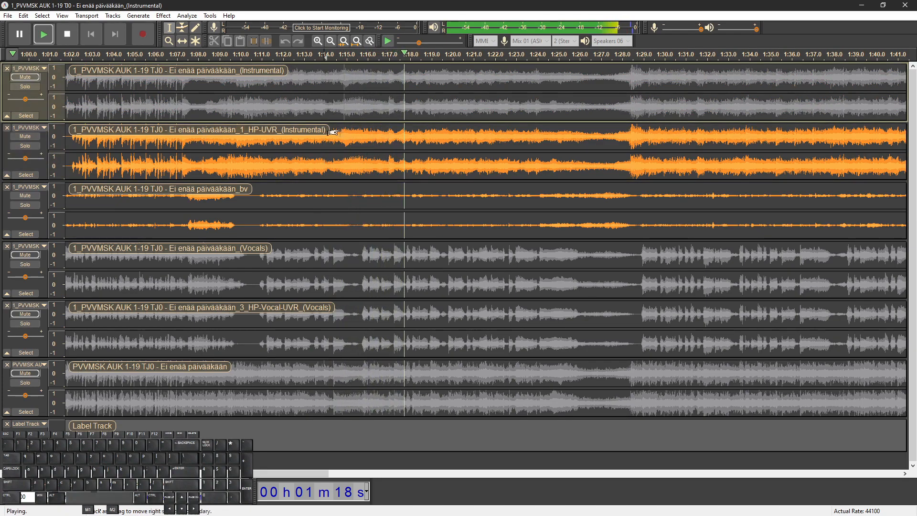
key(space)
Inspect the 1_HP-UVR waveform around 1:15 to 1:20 and replay it with the bv track from about 1:12.4
click(348, 164)
drag(405, 164, 432, 165)
click(443, 166)
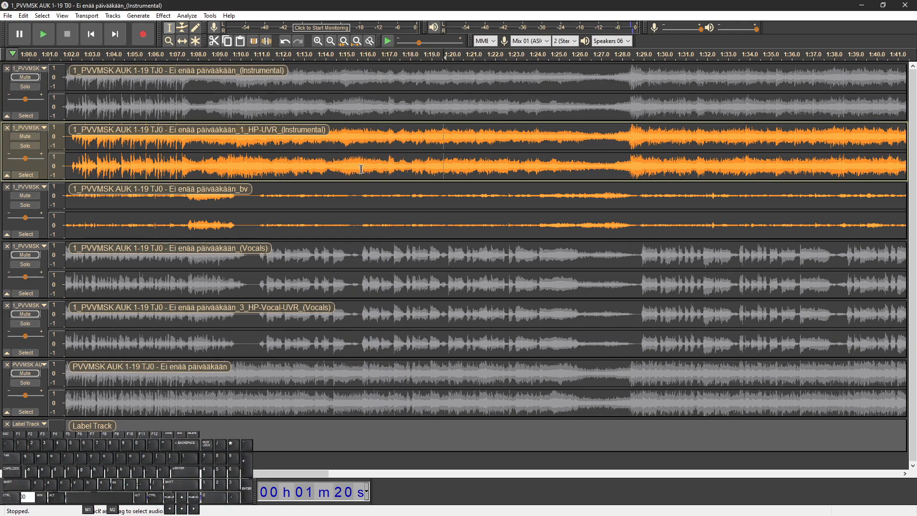
drag(427, 169, 458, 168)
click(328, 167)
key(space)
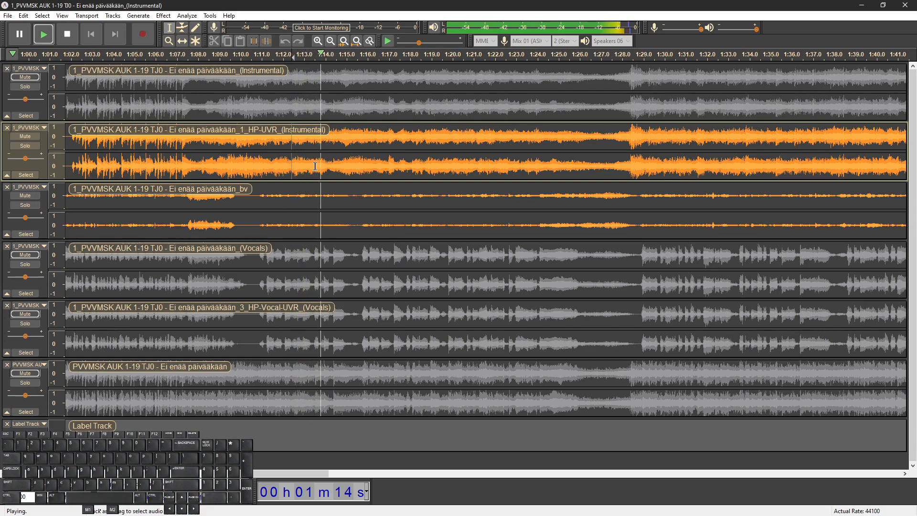
key(space)
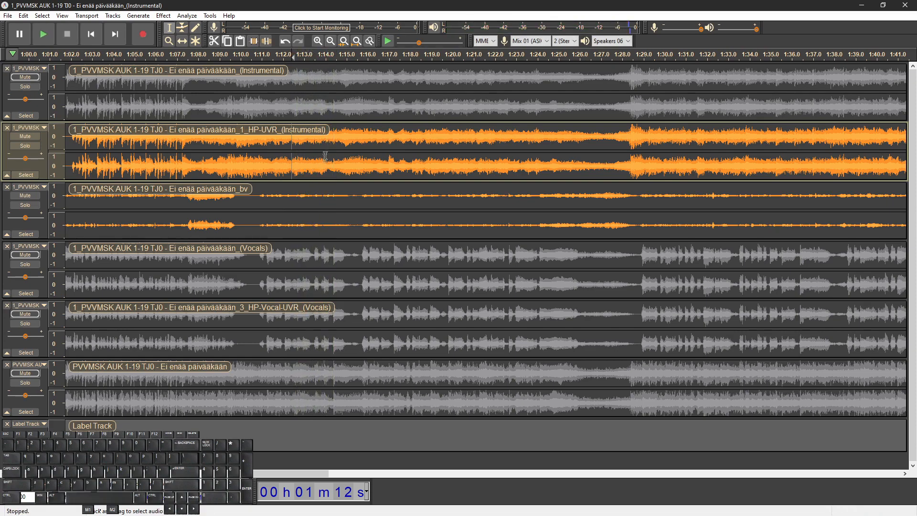
Play from about 1:14.4 while switching the solo between the first instrumental and the 1_HP-UVR instrumental
click(334, 109)
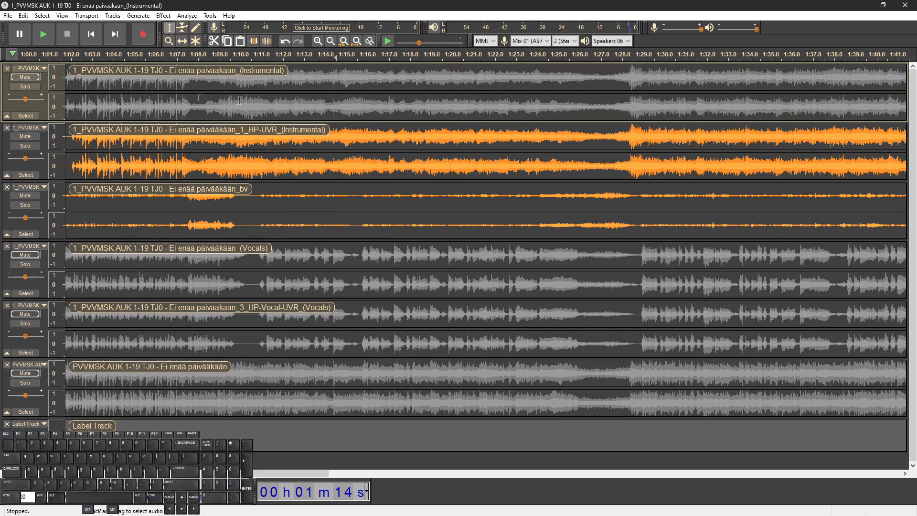
click(26, 86)
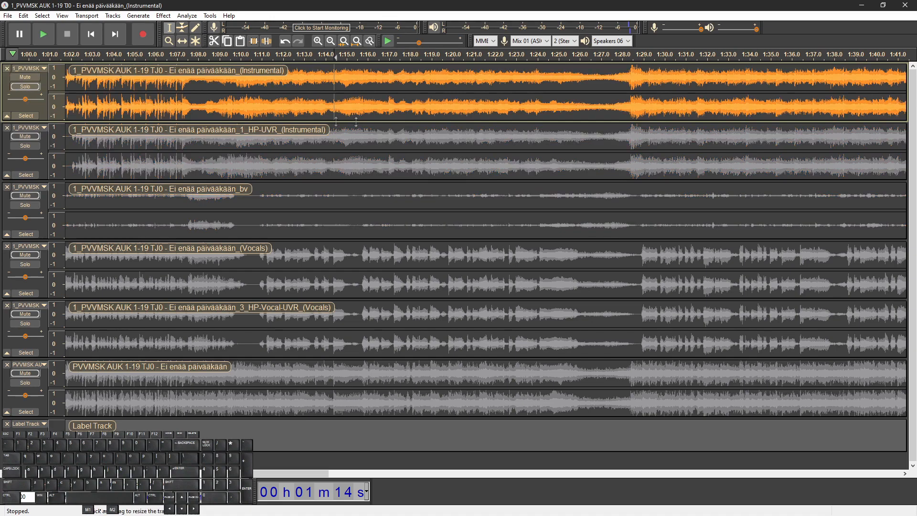
key(space)
click(25, 145)
click(26, 146)
click(26, 146)
click(28, 88)
click(27, 147)
click(25, 86)
key(space)
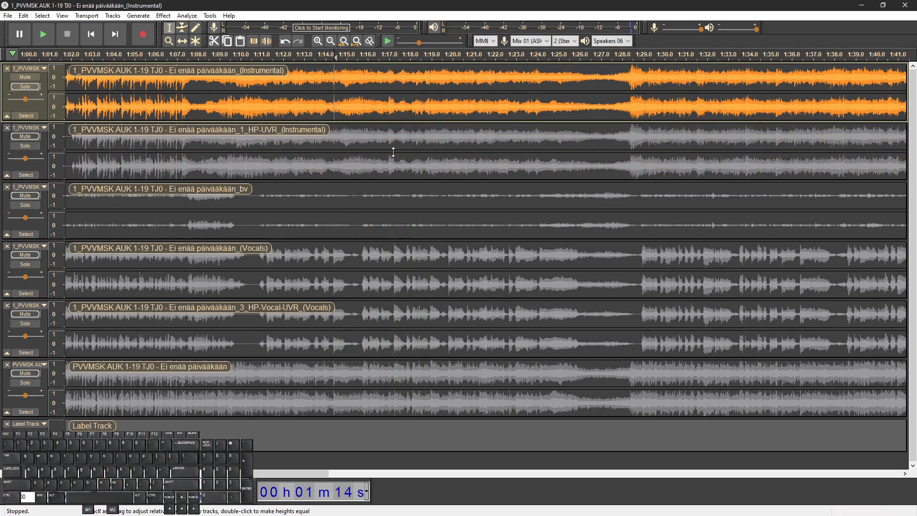
Move the track focus between the two instrumental tracks and toggle their solo states back and forth
key(Down)
key(shift+s)
key(shift+Up)
key(shift+s)
key(shift+Down)
key(shift+s)
key(shift+Up)
key(shift+s)
key(shift+Down)
key(shift+s)
key(shift+Up)
key(shift+s)
key(shift+Down)
key(shift+s)
key(shift+Up)
key(shift+s)
key(shift+Down)
key(shift+s)
key(shift+Up)
key(shift+s)
key(shift+Down)
key(shift+s)
key(shift+Up)
key(shift+s)
Play from about 1:11.1 while repeatedly alternating the solo between the first and 1_HP-UVR instrumentals, ending on the first
key(space)
key(shift+Down)
key(shift+s)
key(shift+Up)
key(shift+s)
key(shift+Down)
key(shift+s)
key(shift+Up)
key(shift+s)
key(shift+Down)
key(shift+s)
key(shift+s)
key(shift+Down)
key(shift+s)
key(shift+Up)
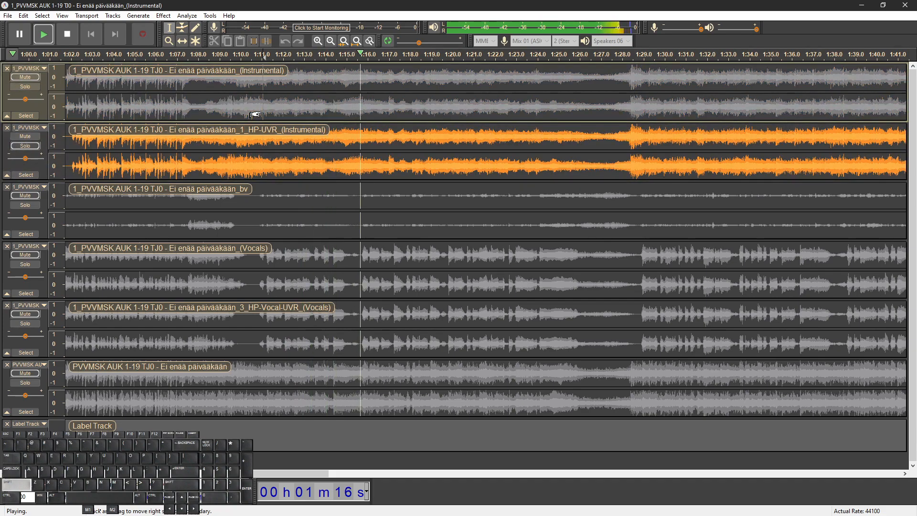
key(shift+s)
key(shift+Down)
key(shift+s)
key(shift+Up)
key(shift+s)
key(shift+Down)
key(shift+s)
key(shift+Up)
key(shift+s)
key(shift+Down)
key(shift+s)
key(shift+Up)
key(shift+s)
key(shift+Down)
key(shift+s)
key(shift+Up)
key(shift+s)
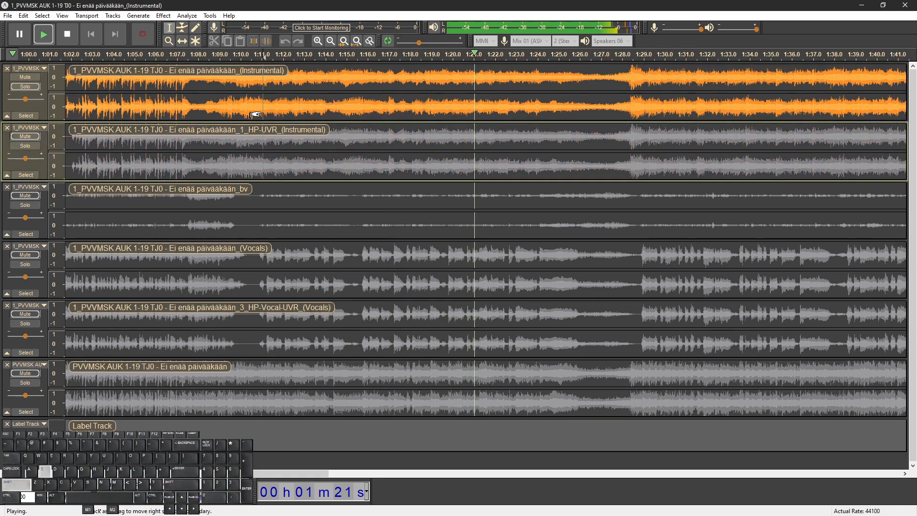
key(shift+Down)
key(shift+s)
key(shift+Up)
key(shift+s)
key(space)
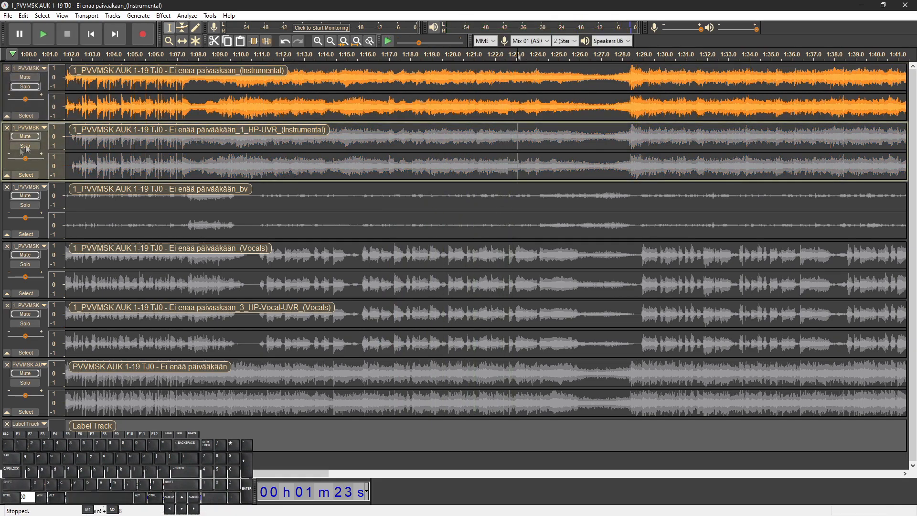
Mute the first instrumental and play only the 1_HP-UVR instrumental and bv tracks from about 1:22.4
key(shift+Down)
key(shift+Down)
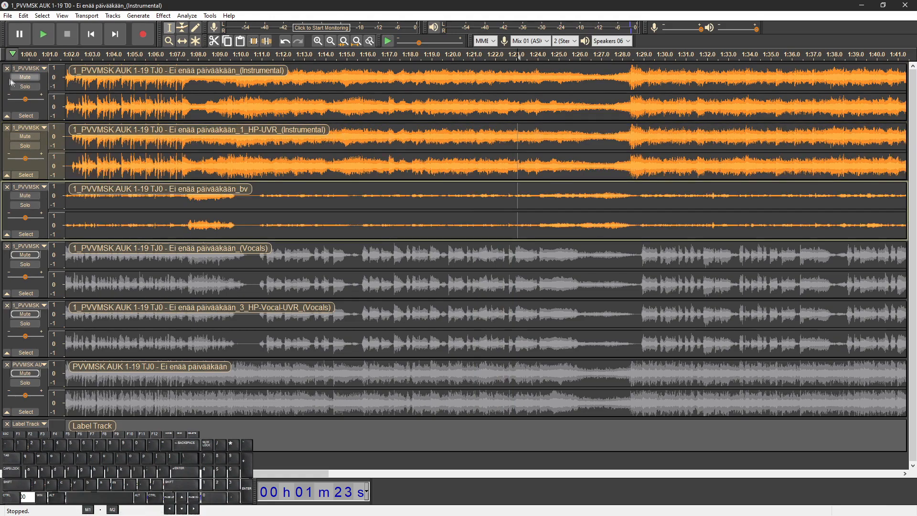
click(33, 79)
click(501, 172)
key(space)
scroll(538, 176, up, 2)
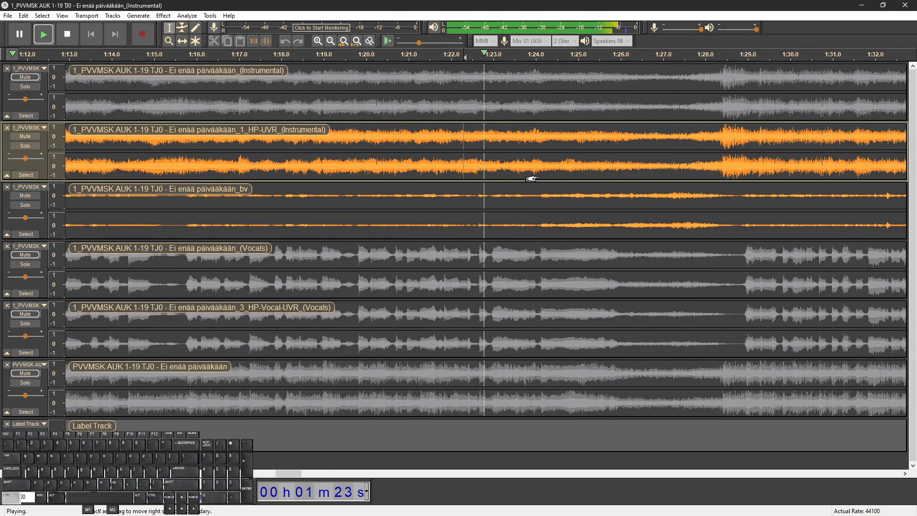
scroll(530, 179, down, 1)
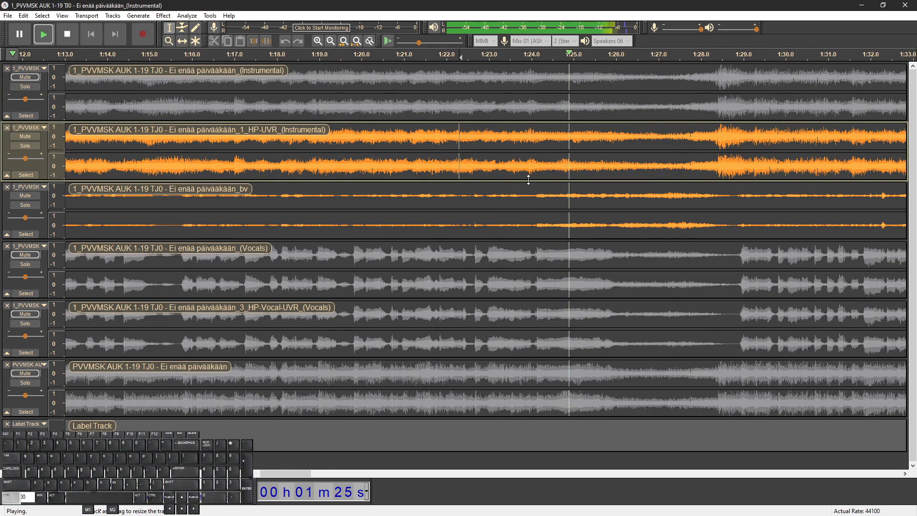
scroll(529, 180, down, 1)
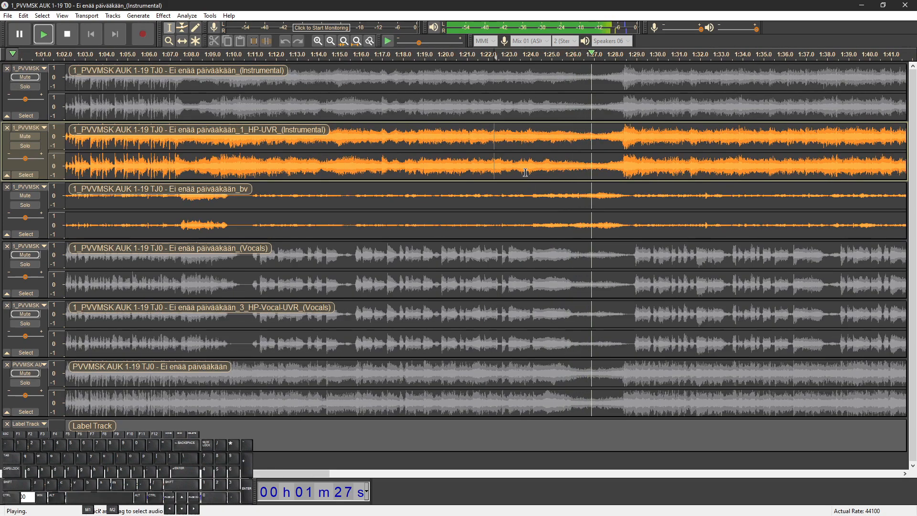
Solo the original mix track and play it from about 1:24
key(space)
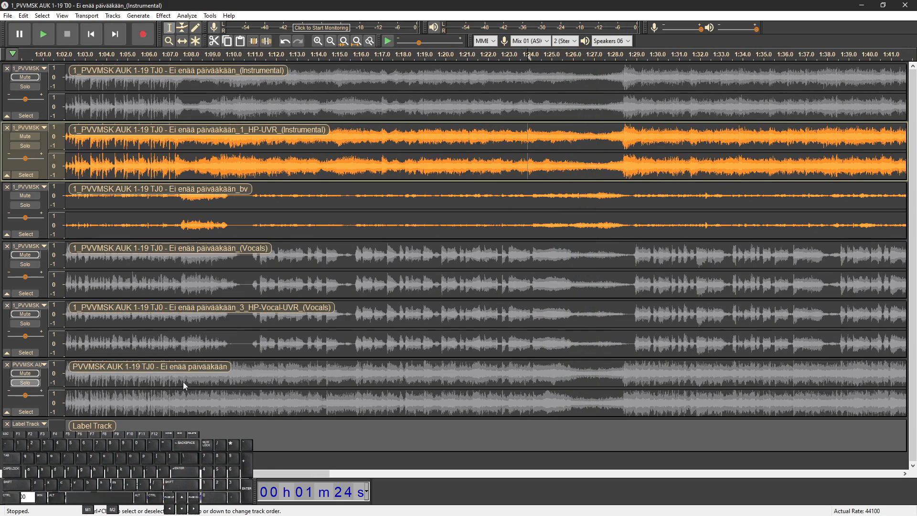
click(162, 387)
key(space)
scroll(529, 230, up, 2)
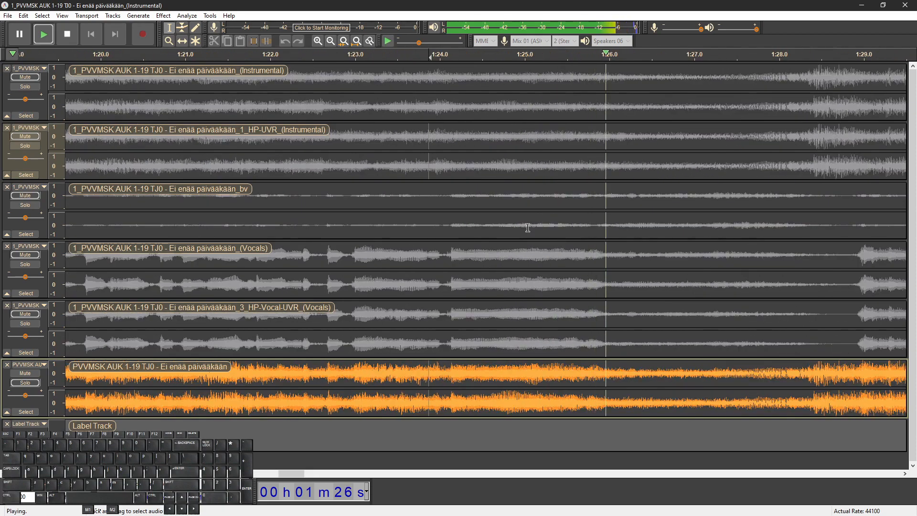
click(455, 155)
key(space)
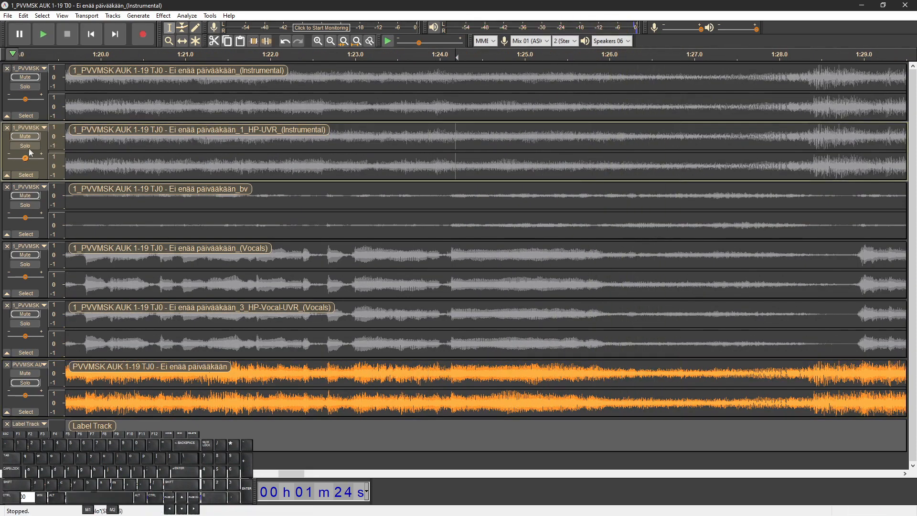
Solo the bv track and replay the backing vocals from about 1:24.2 and 1:25.1 to find the transition point
click(25, 205)
key(space)
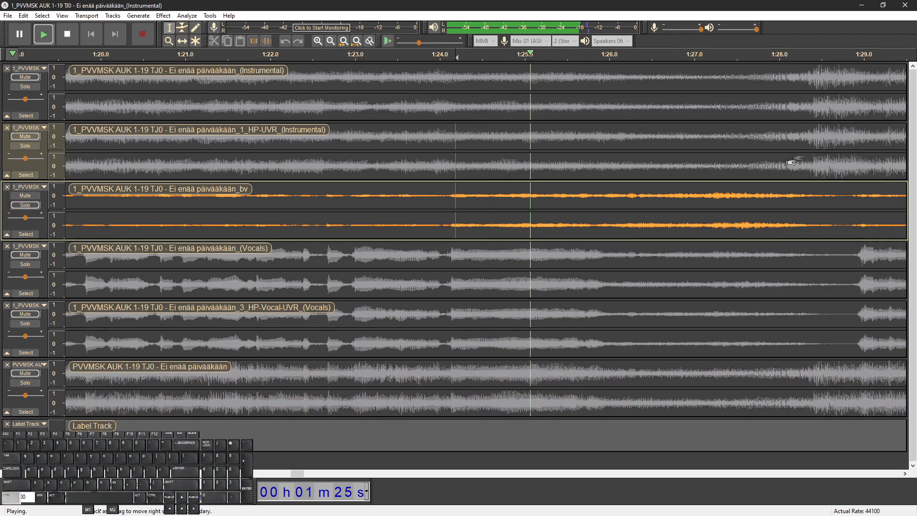
scroll(802, 150, up, 1)
click(363, 228)
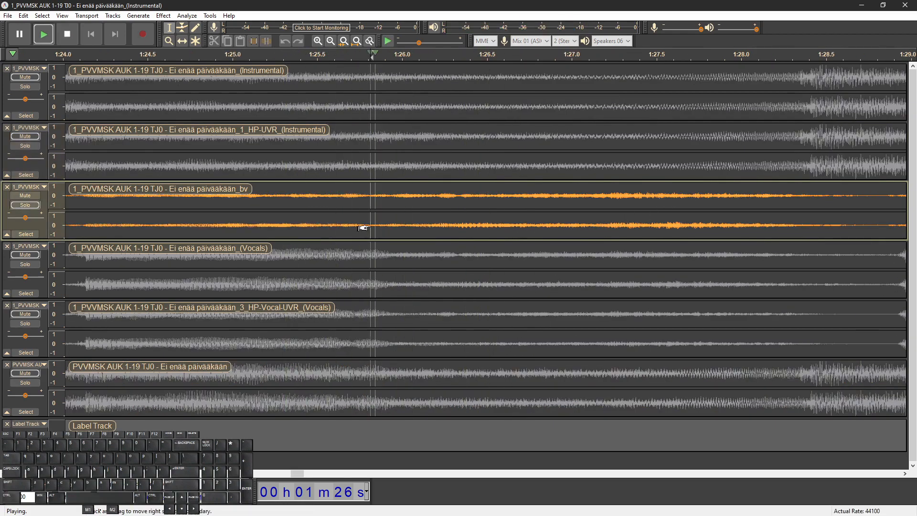
key(space)
click(256, 228)
key(space)
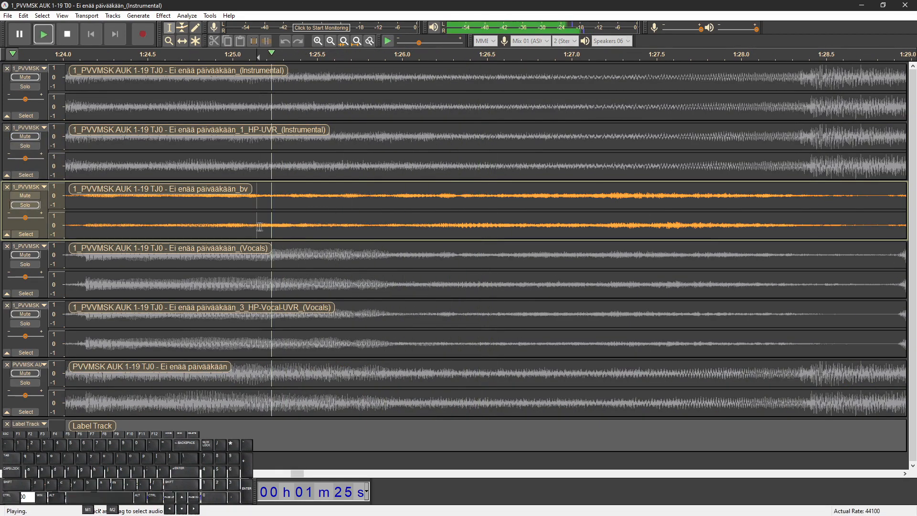
key(space)
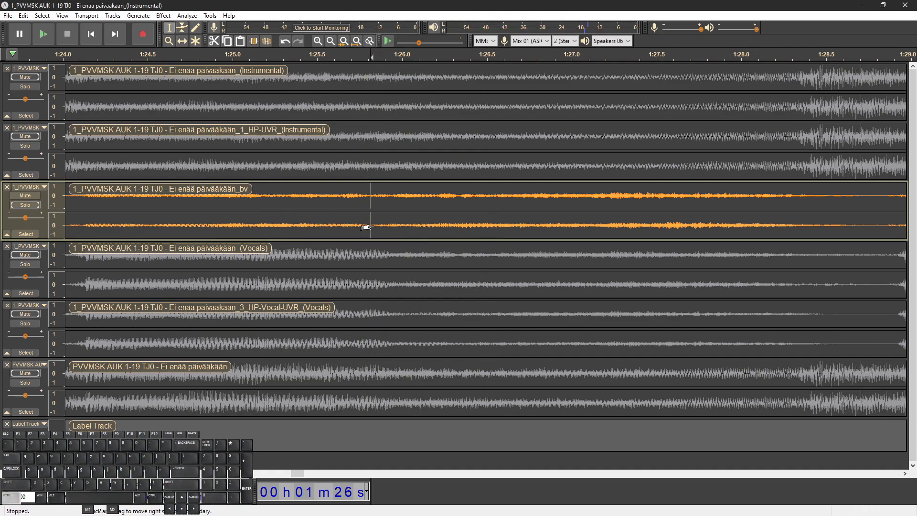
Add a label at about 1:25.8 and silence the 1_HP-UVR instrumental from about 1:16.4 up to it
key(ctrl+b)
scroll(377, 224, down, 4)
drag(372, 166, 314, 175)
key(ctrl+l)
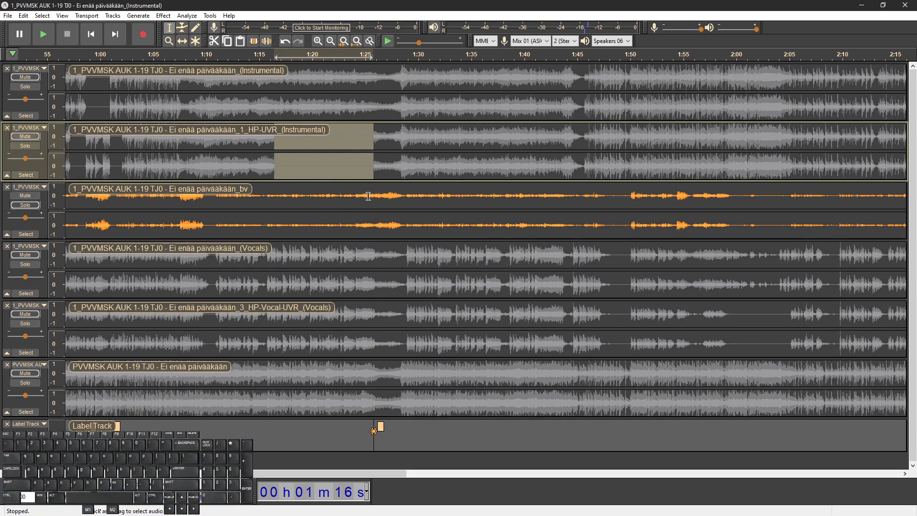
Silence the first instrumental from about 1:25.8 to 1:28.6 and play from about 1:21.7
drag(374, 100, 404, 101)
key(ctrl+l)
click(328, 100)
key(space)
ctrl+scroll(375, 152, up, 1)
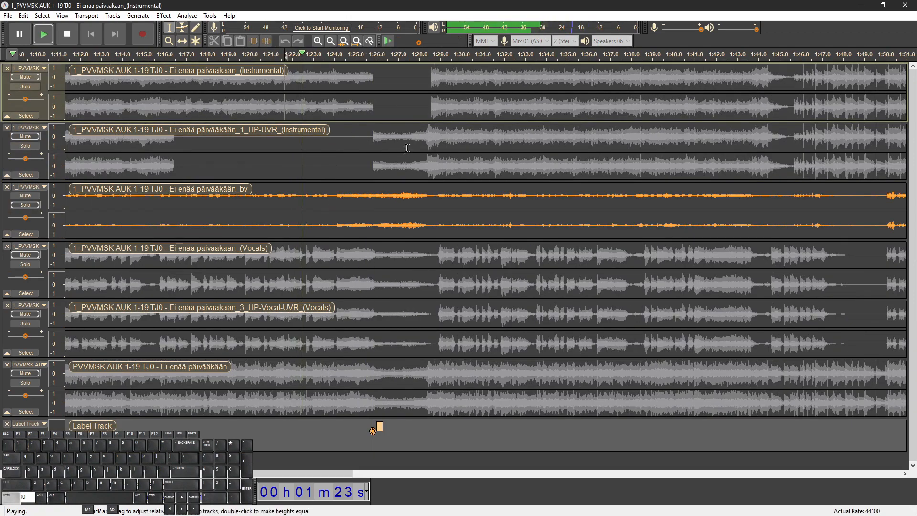
key(space)
Unmute both instrumentals and compare the playback with the bv track muted and unmuted
click(29, 78)
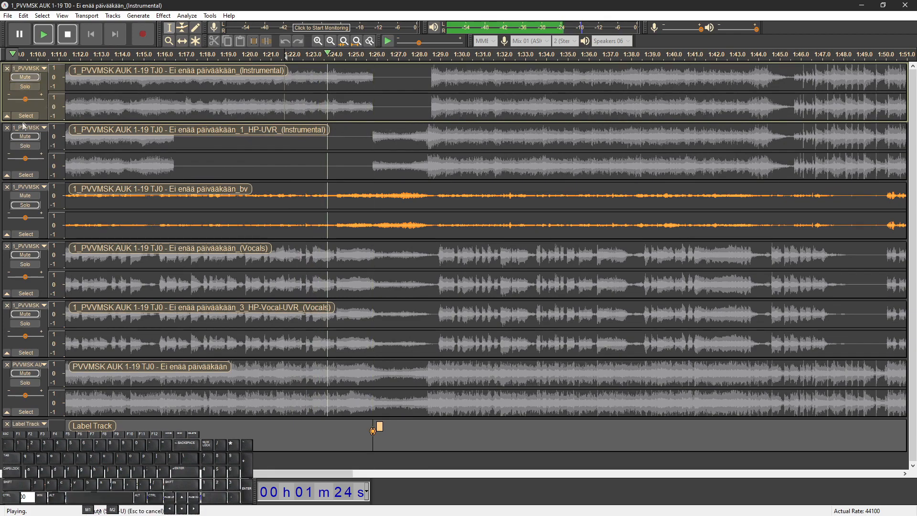
click(25, 137)
click(28, 196)
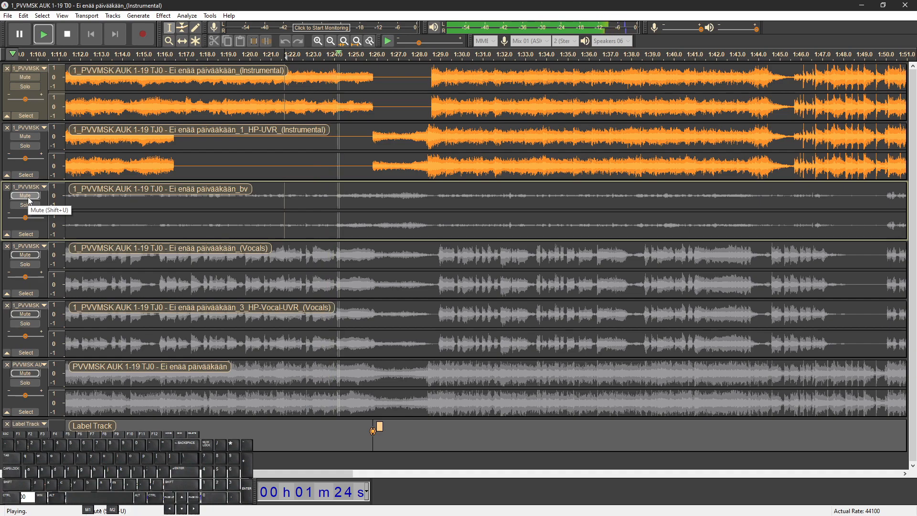
click(28, 196)
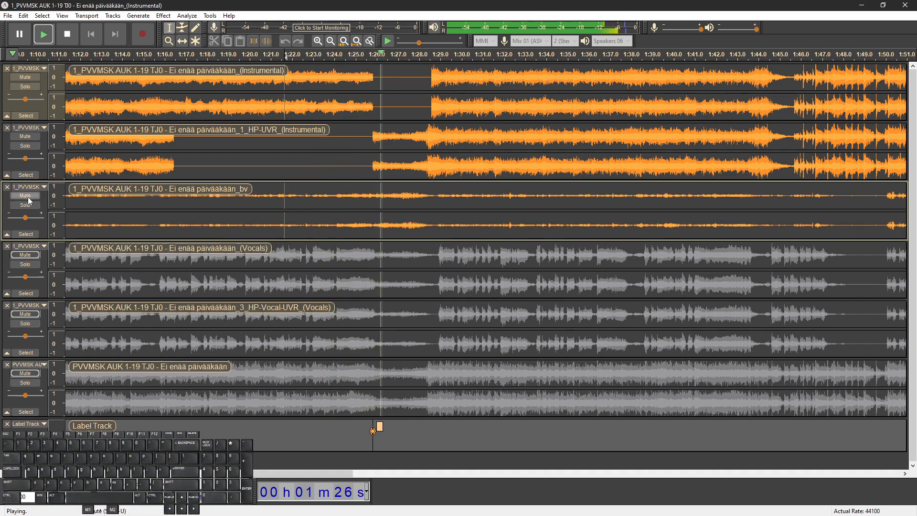
key(space)
Solo the bv track and play it from about 1:25.6
scroll(368, 186, up, 2)
click(21, 205)
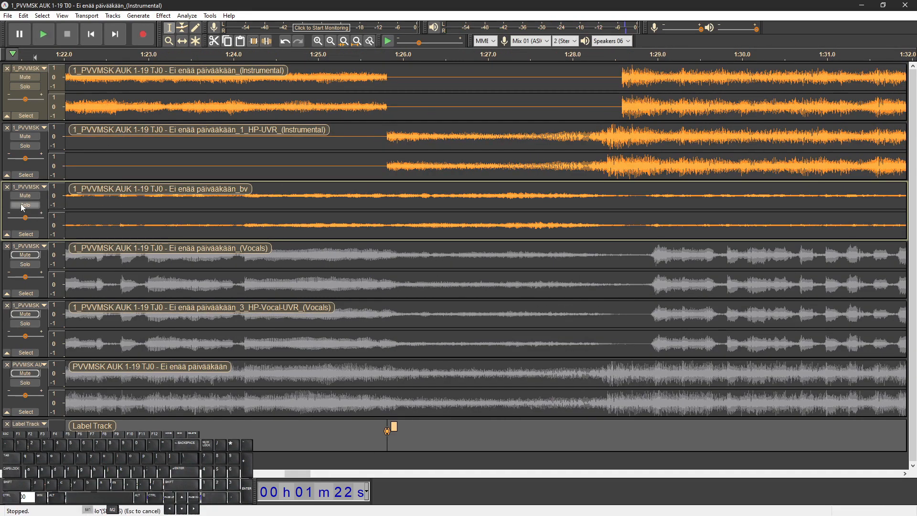
click(373, 198)
key(space)
key(space)
scroll(382, 196, up, 1)
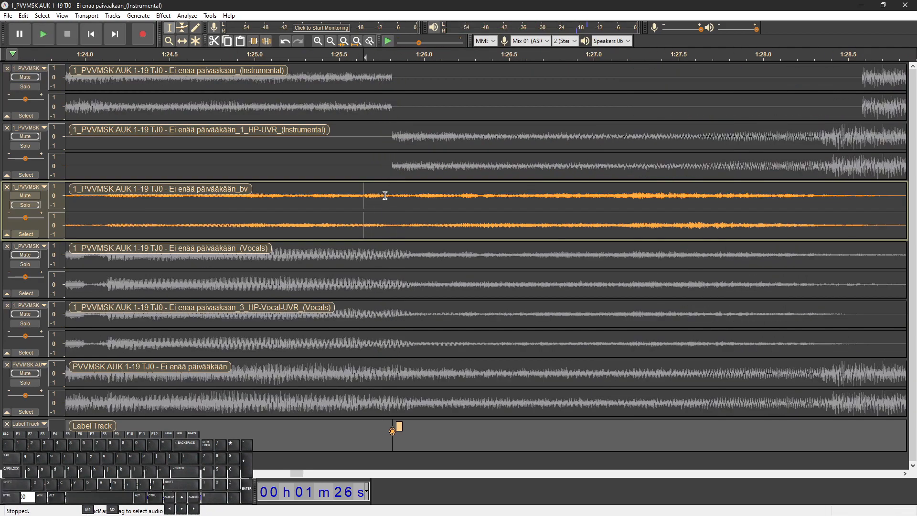
Silence the bv track from about 1:24.2 to 1:25.8 and play across the cut
drag(392, 195, 125, 192)
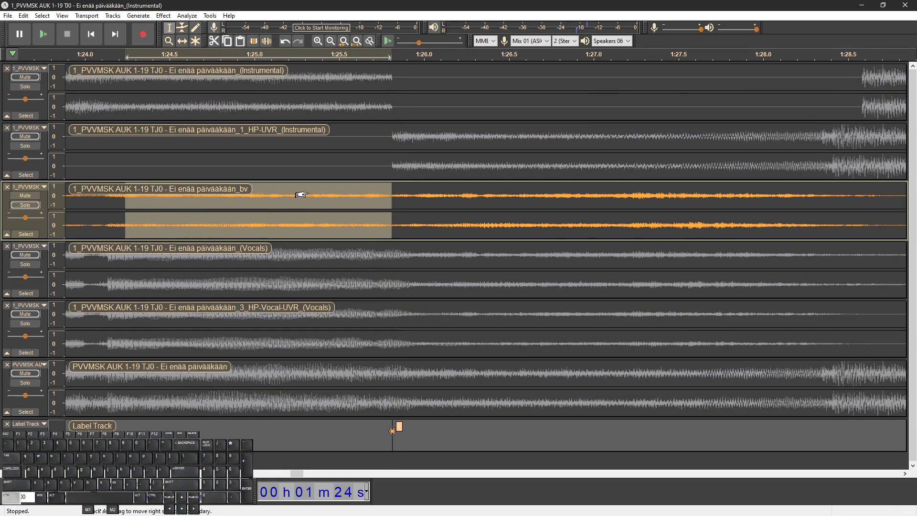
key(ctrl+l)
scroll(308, 195, down, 1)
click(325, 196)
key(space)
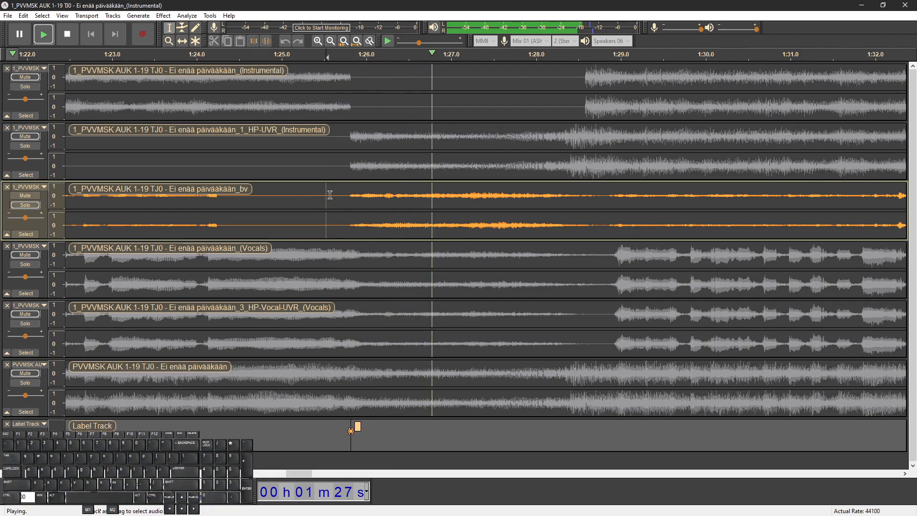
key(space)
Apply a Fade In to the bv track from about 1:25.8 to 1:25.9 and play from about 1:24.4
scroll(348, 195, up, 1)
drag(349, 195, 380, 196)
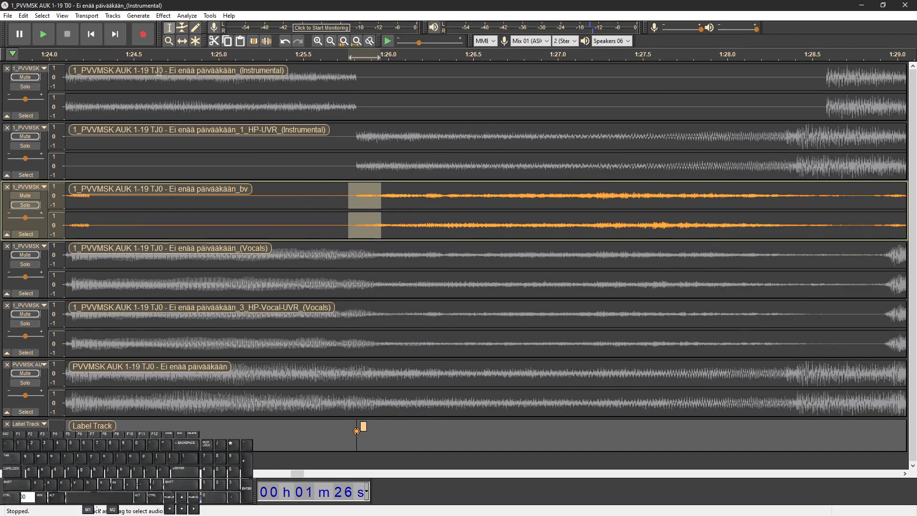
click(115, 19)
click(304, 241)
scroll(354, 197, up, 3)
click(342, 196)
drag(374, 196, 532, 195)
scroll(439, 196, down, 3)
click(163, 16)
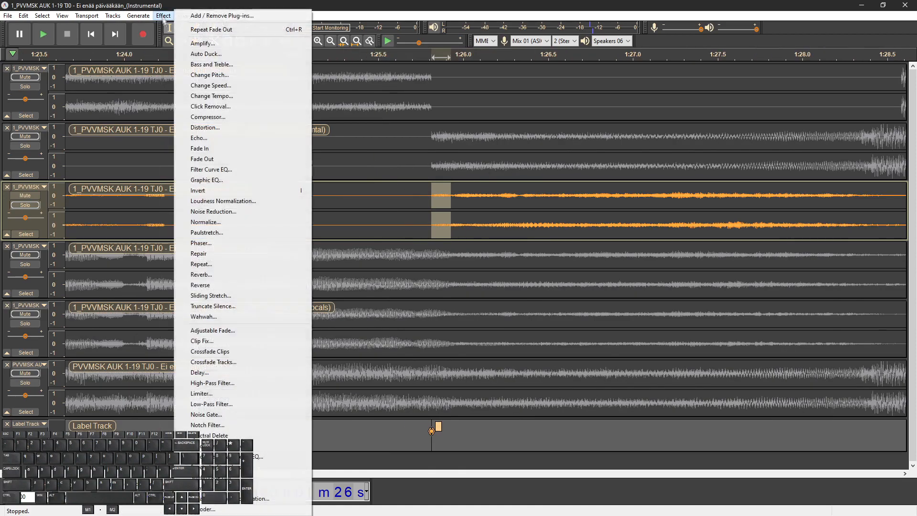
click(203, 149)
scroll(421, 213, down, 2)
click(365, 204)
key(space)
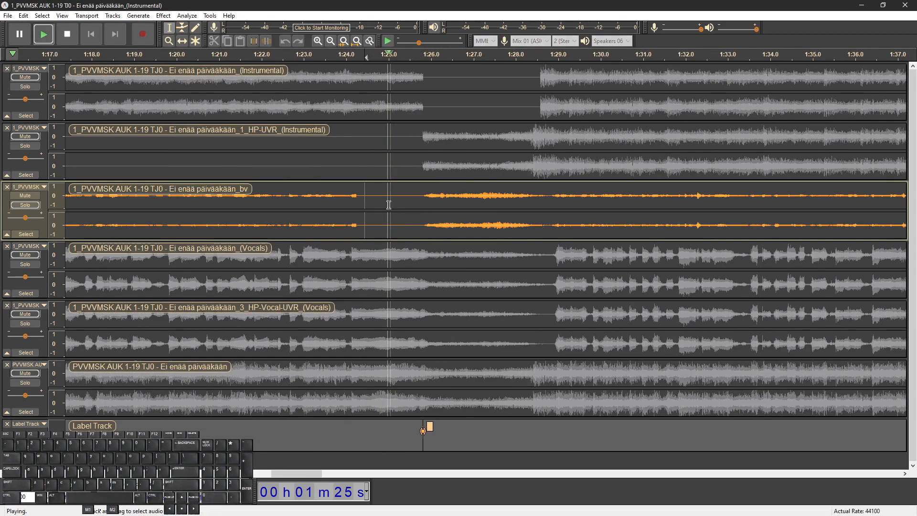
scroll(423, 207, up, 1)
key(space)
Apply a longer Fade In to the bv track from about 1:25.8 to 1:26.1 and play from about 1:25.5
scroll(424, 209, up, 1)
drag(423, 209, 456, 196)
click(163, 16)
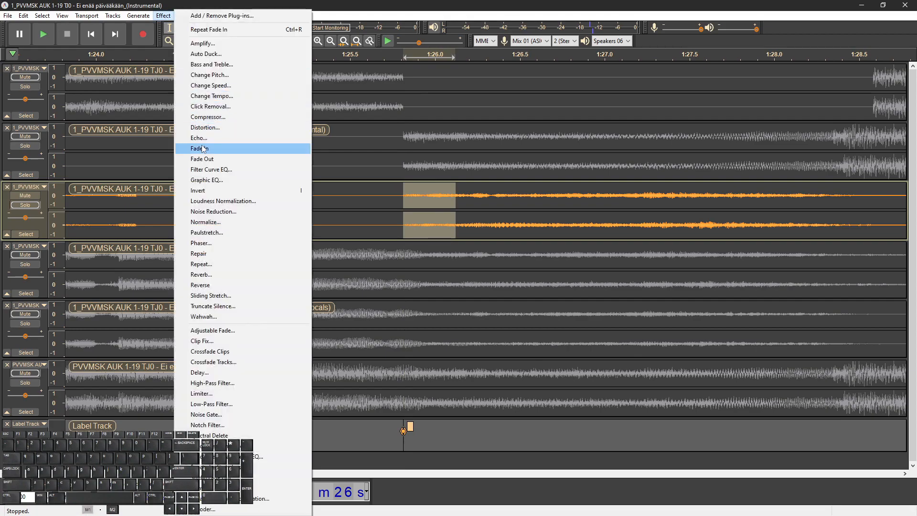
key(Escape)
key(space)
key(space)
click(349, 202)
key(space)
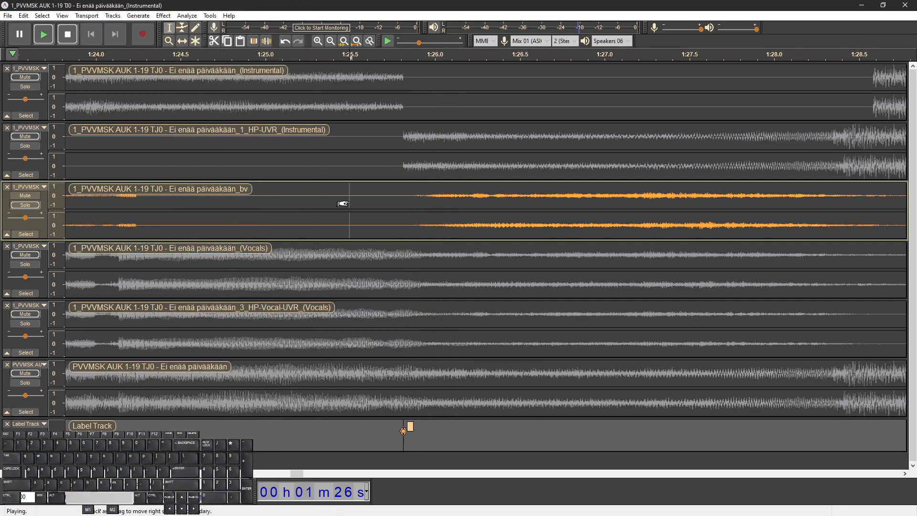
Turn off the bv solo, unmute the 1_HP-UVR instrumental and play both from about 1:25.5
scroll(350, 203, down, 1)
scroll(350, 203, down, 3)
key(space)
click(27, 205)
click(29, 137)
key(space)
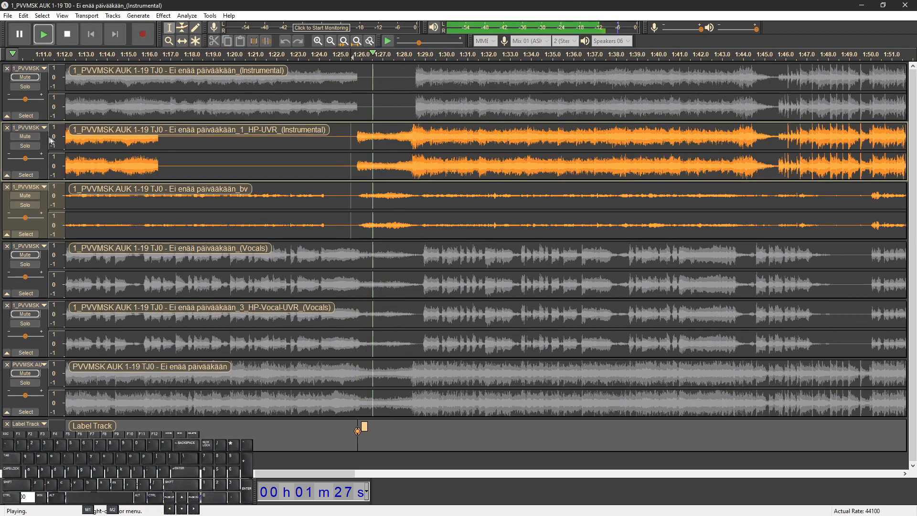
key(space)
Unmute the first instrumental and play the combined tracks across the transition, replaying from about 1:24.6
click(25, 77)
key(space)
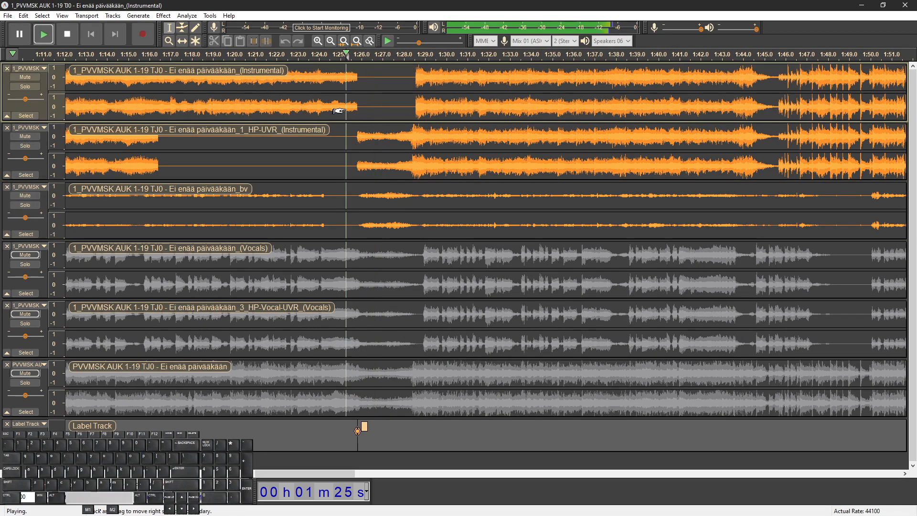
key(space)
click(332, 107)
key(space)
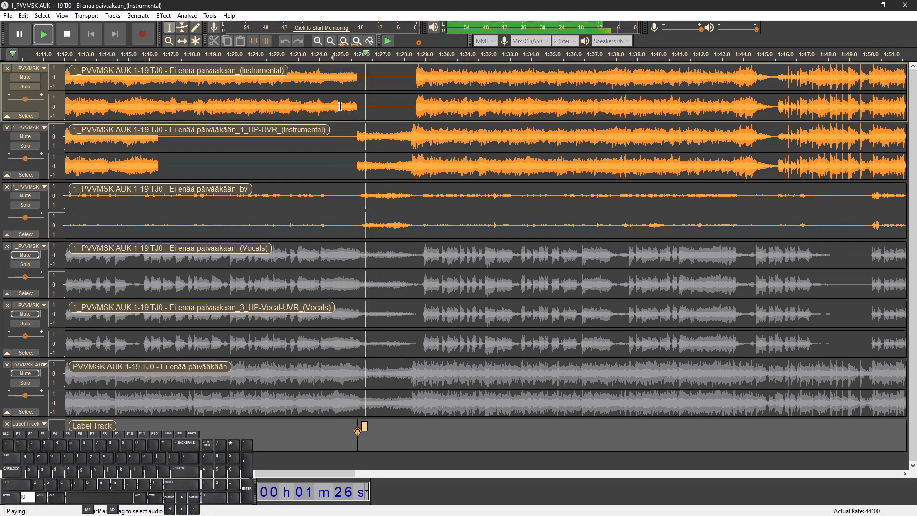
key(space)
Undo the bv fade, reactivate both instrumentals alongside the bv track and play from about 1:24.7
key(ctrl+z)
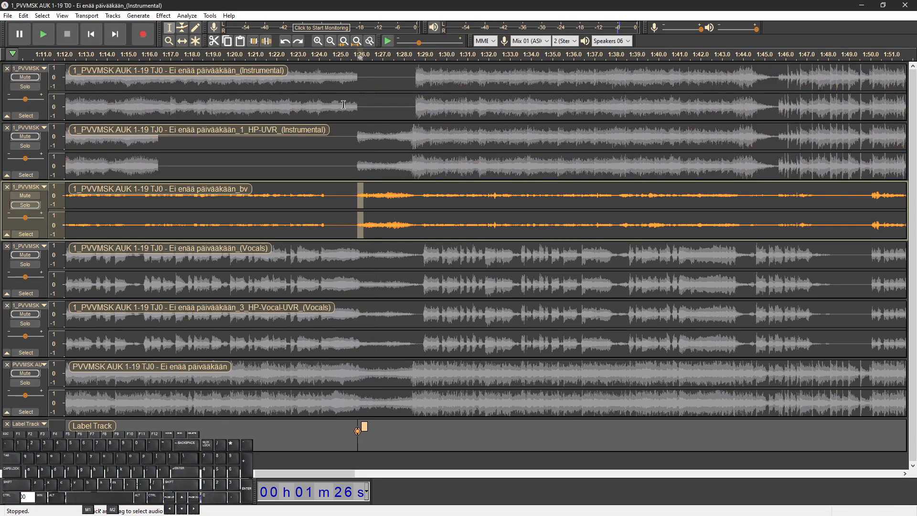
click(343, 104)
click(21, 205)
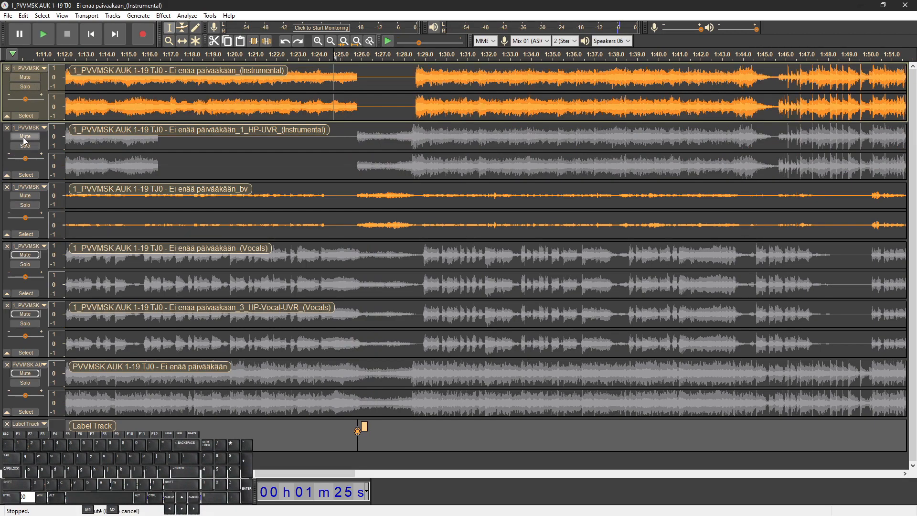
click(23, 137)
key(space)
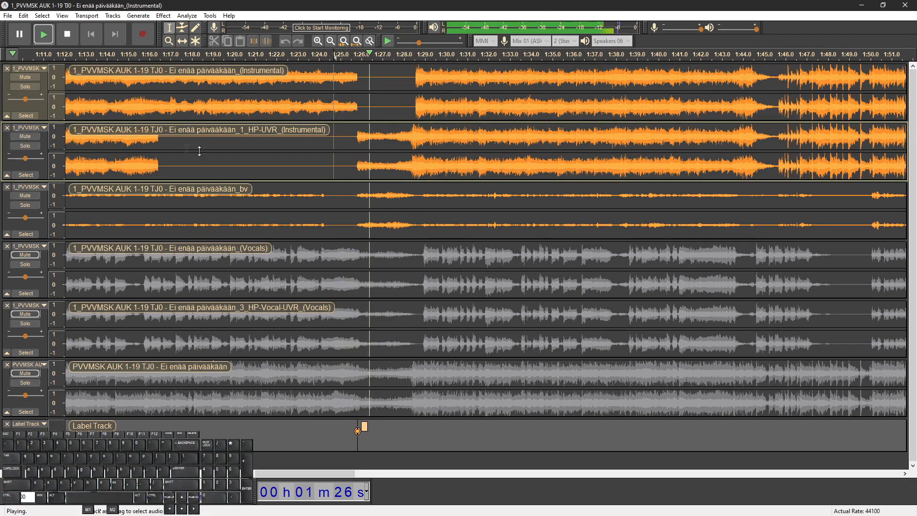
key(space)
Apply a Fade In to the bv track from about 1:25.8 to 1:26.0
ctrl+scroll(355, 192, up, 3)
click(351, 196)
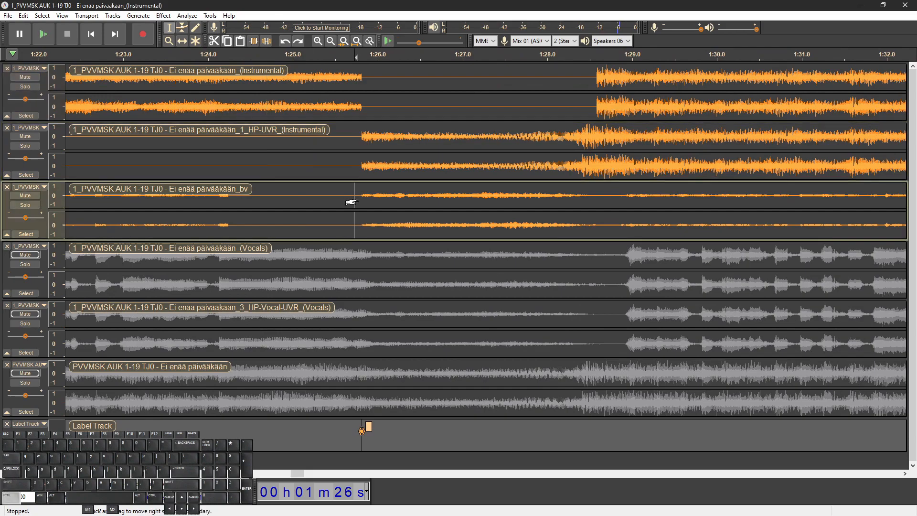
drag(365, 197, 401, 197)
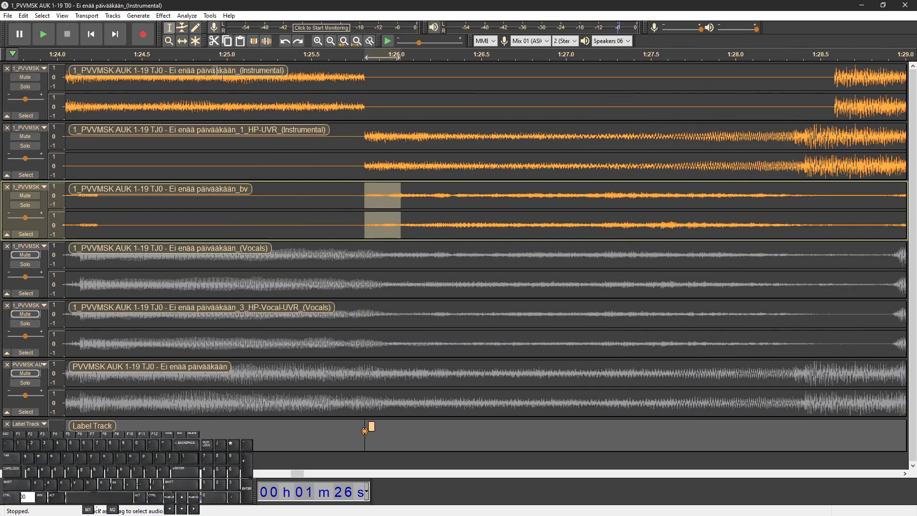
click(163, 15)
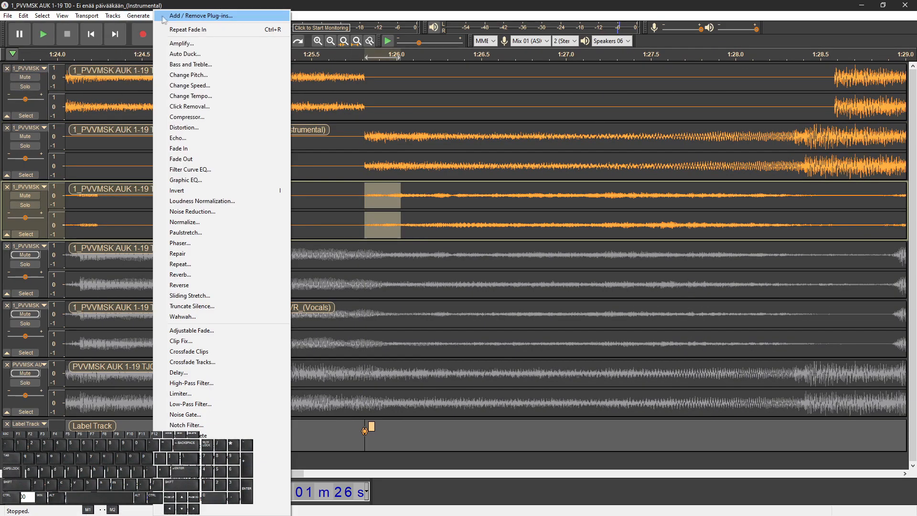
click(177, 148)
Play both instrumentals with the bv track from about 1:25.4, replaying the transition from about 1:25.2
ctrl+scroll(329, 138, down, 1)
click(309, 104)
key(space)
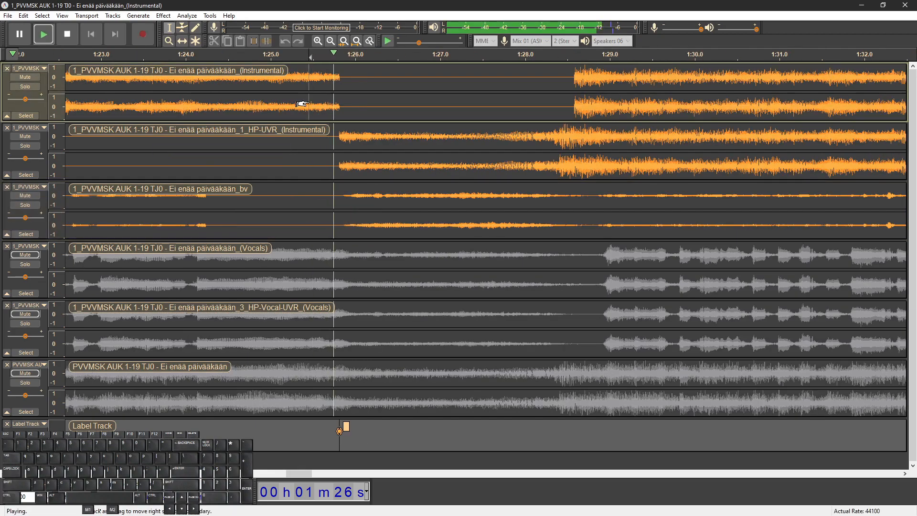
ctrl+scroll(297, 107, down, 1)
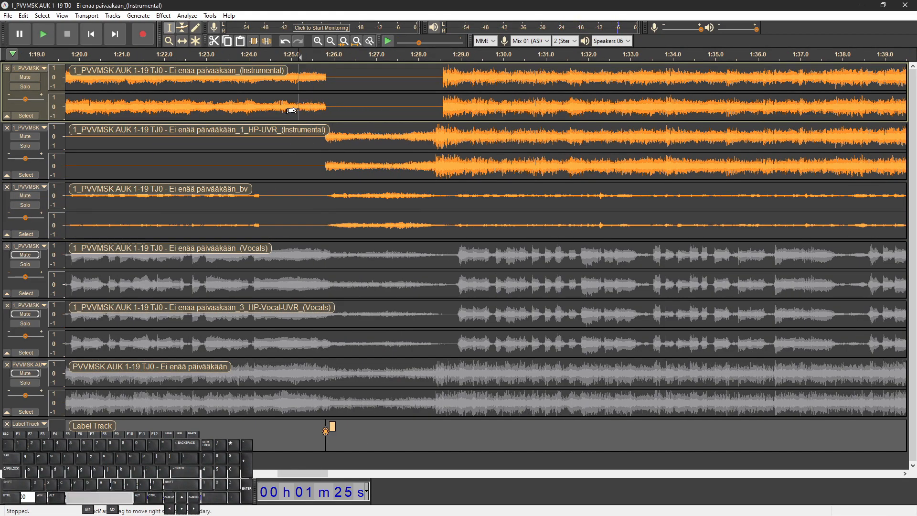
key(space)
key(space)
key(space)
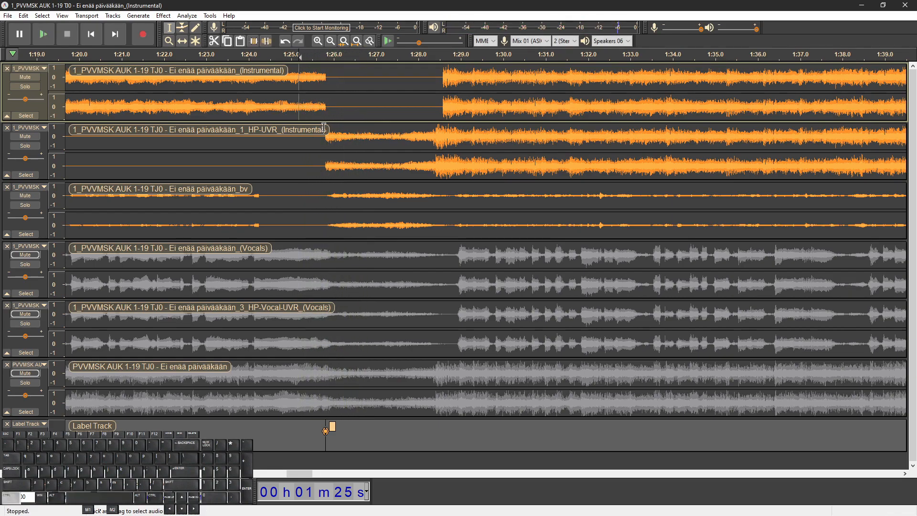
Undo the bv fade and silencing, both instrumental silences and the label, and set the cursor at about 1:25.5
scroll(324, 131, up, 1)
key(ctrl+z)
key(ctrl+z)
key(ctrl+z)
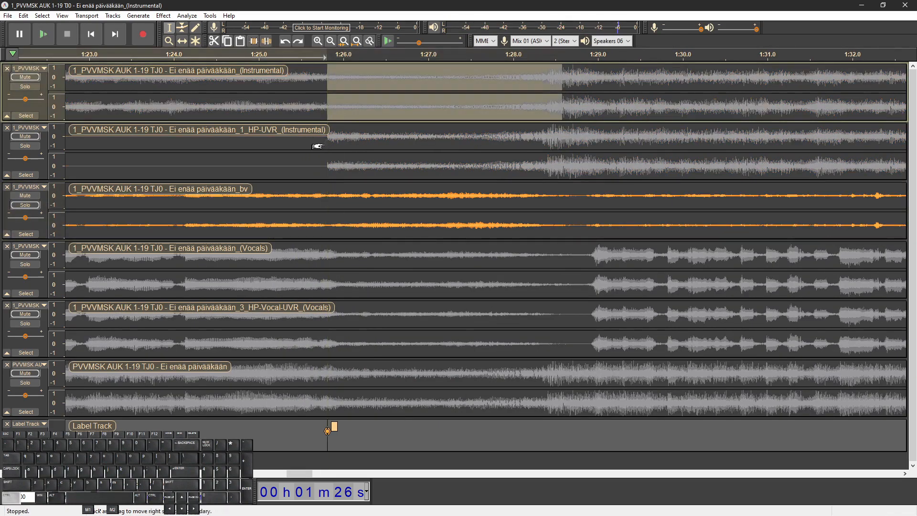
ctrl+scroll(311, 157, up, 1)
click(290, 167)
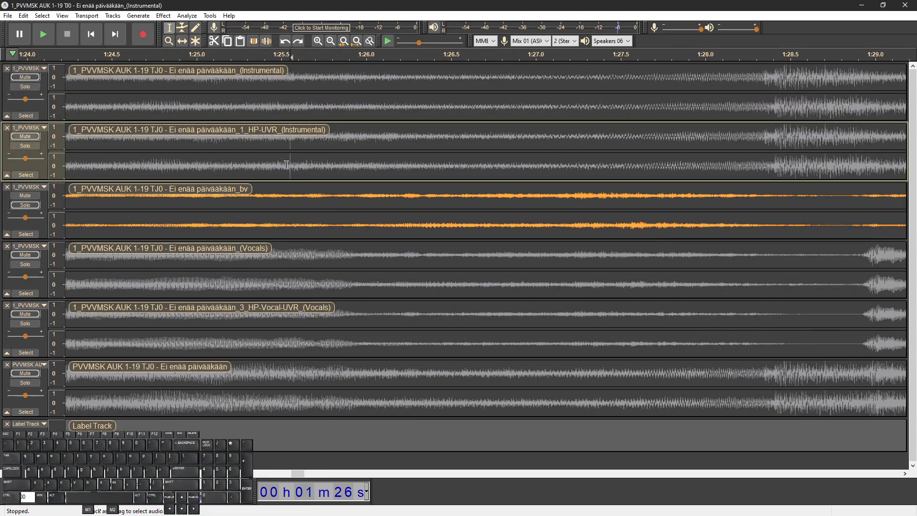
Label about 1:25.5 and silence the first instrumental from there to about 1:29.0, and the HP-UVR instrumental and bv track for about three seconds before it
key(ctrl+b)
ctrl+scroll(307, 170, down, 3)
drag(306, 112, 381, 106)
drag(305, 138, 229, 136)
key(ctrl+l)
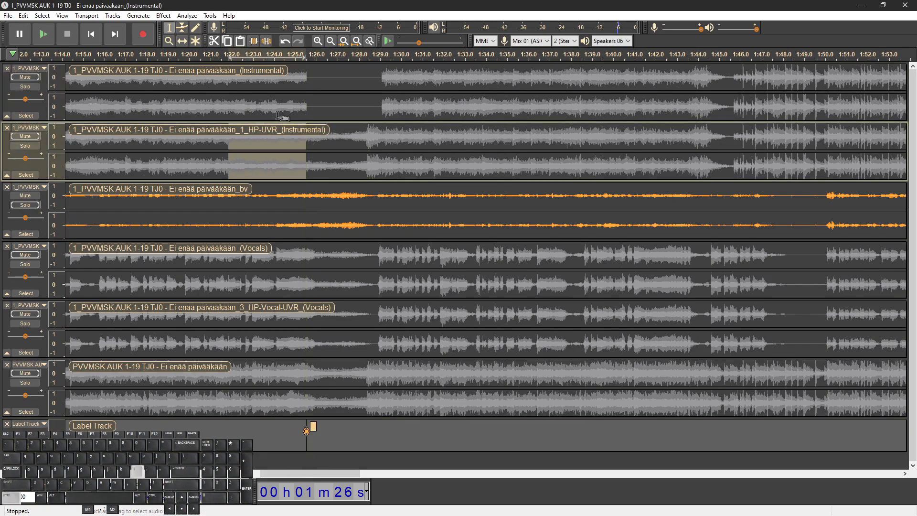
click(279, 117)
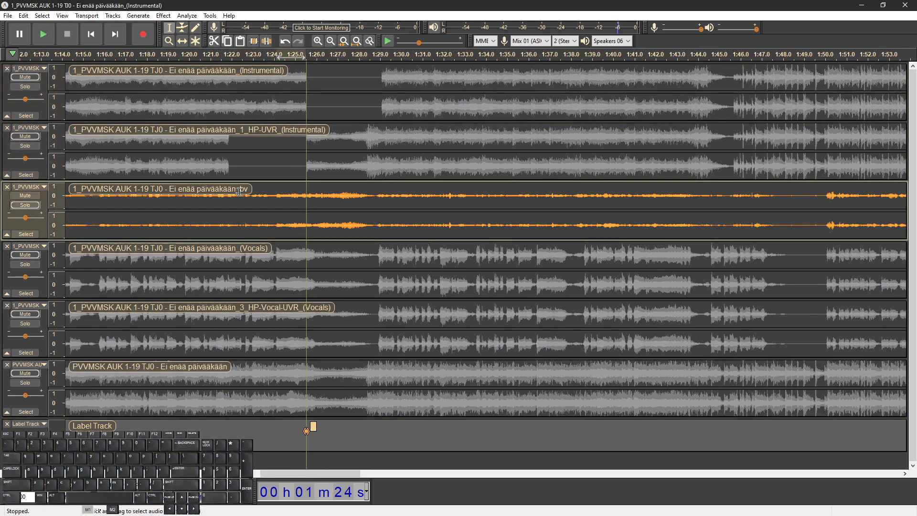
drag(306, 197, 237, 193)
Play both instrumentals with the bv track from about 1:24.5, replaying the switch between stems at the label
click(278, 107)
click(25, 77)
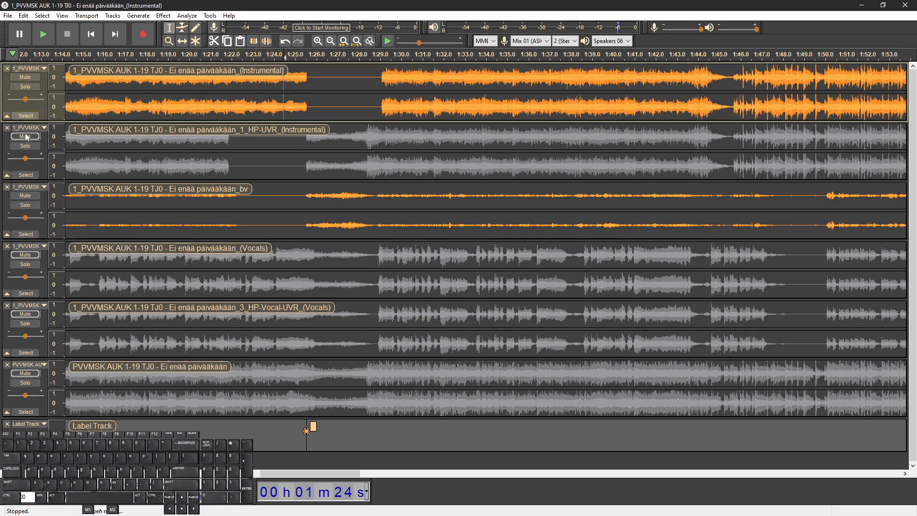
click(26, 137)
key(space)
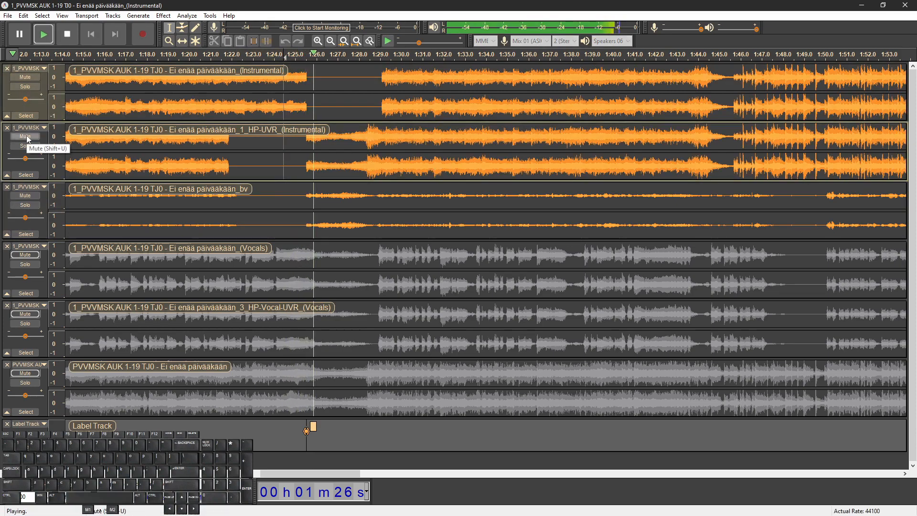
click(279, 137)
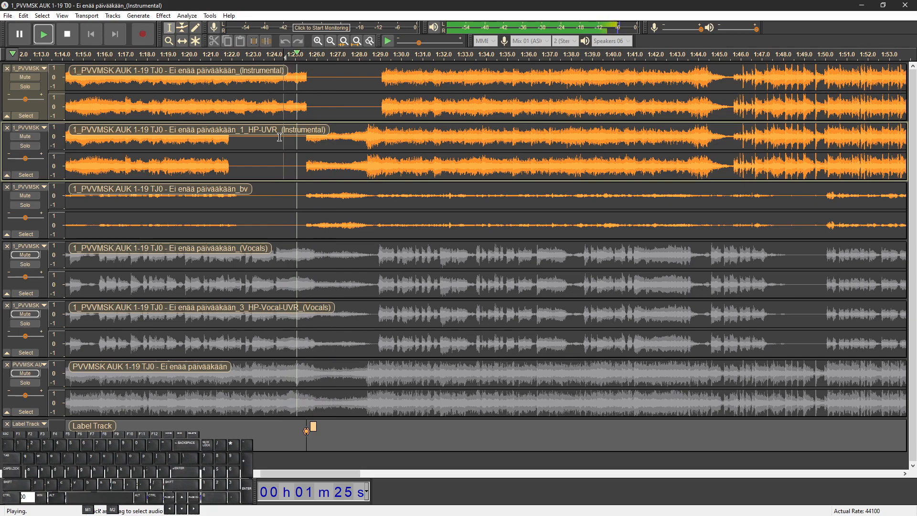
click(280, 137)
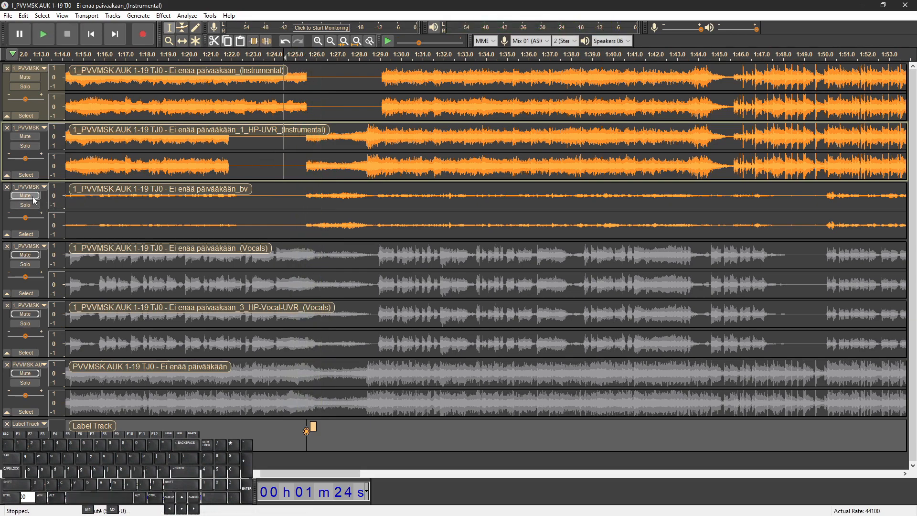
click(34, 197)
click(33, 197)
key(space)
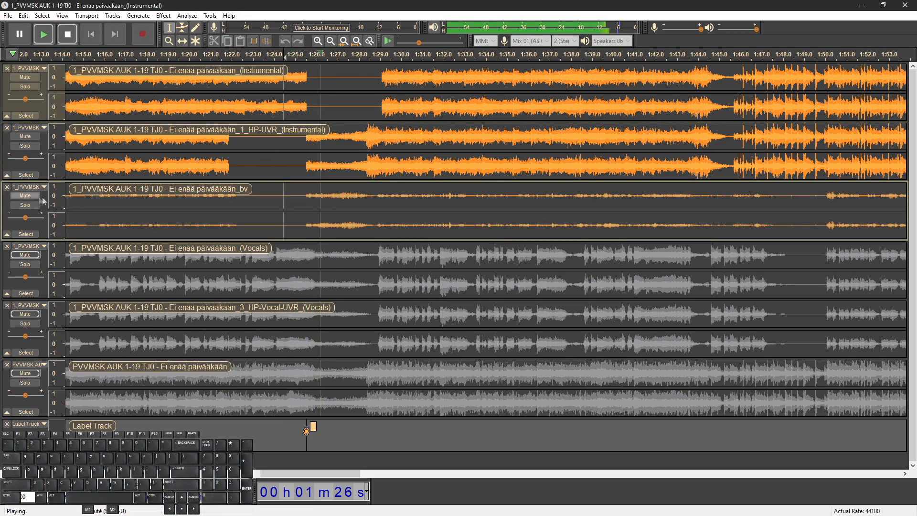
Undo the silencing of the bv track and both instrumentals around the 1:25.5 label
key(ctrl+z)
key(ctrl+1)
key(ctrl+1)
key(ctrl+z)
key(ctrl+z)
key(ctrl+z)
key(ctrl+z)
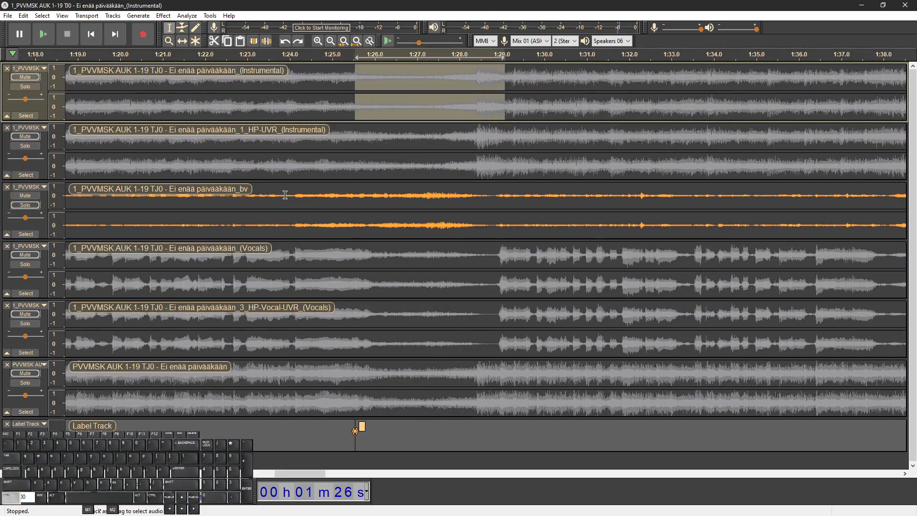
Add a label at about 1:24.0 and delete the label at about 1:25.5
click(220, 199)
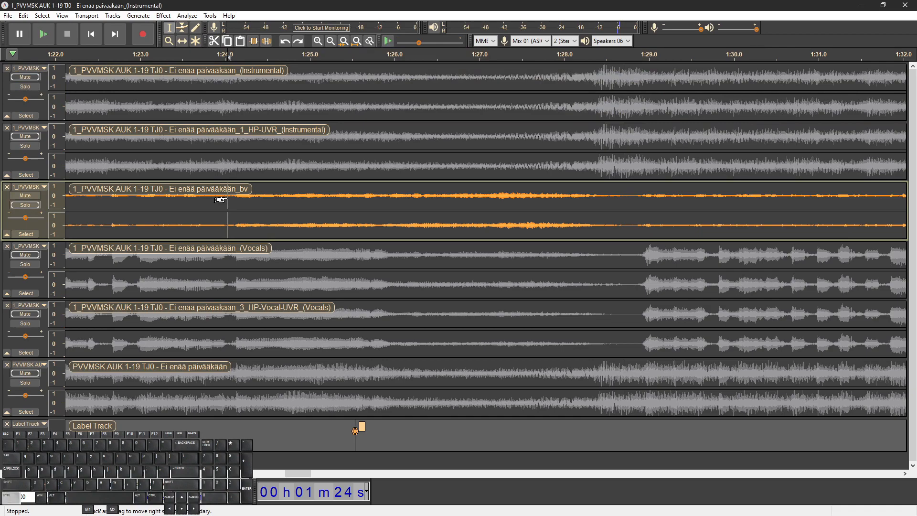
key(ctrl+b)
right_click(362, 426)
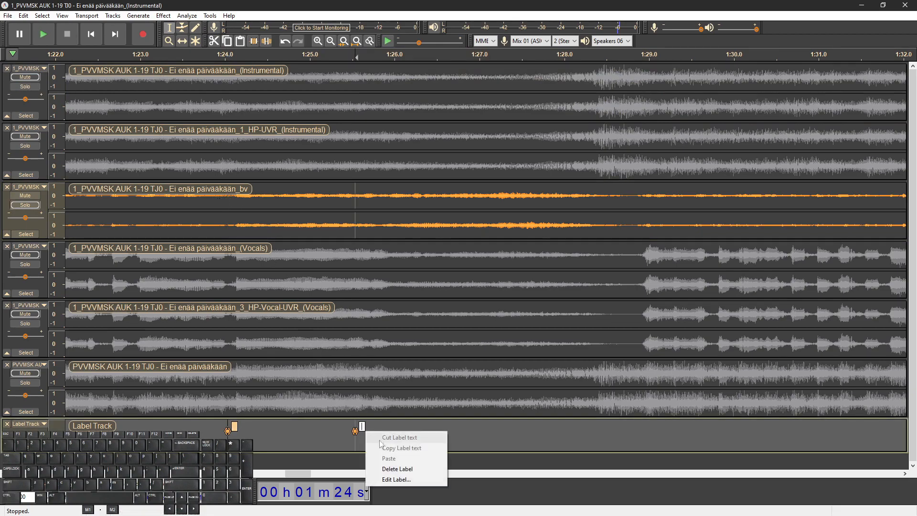
click(397, 469)
Silence the first instrumental from about 1:24.0 to 1:29.3, the HP-UVR instrumental from about 1:20.1 to 1:24.0 and bv from about 1:19.5 to 1:24.0
ctrl+scroll(368, 332, down, 2)
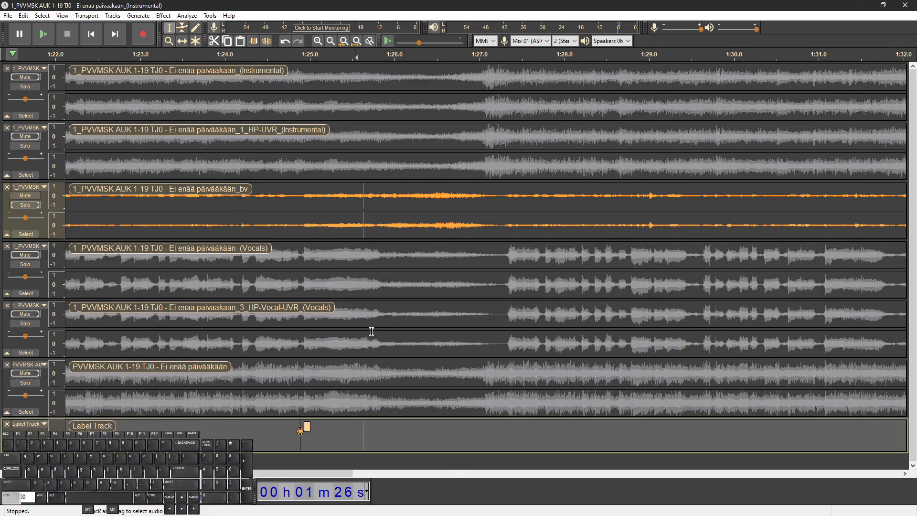
drag(335, 108, 448, 112)
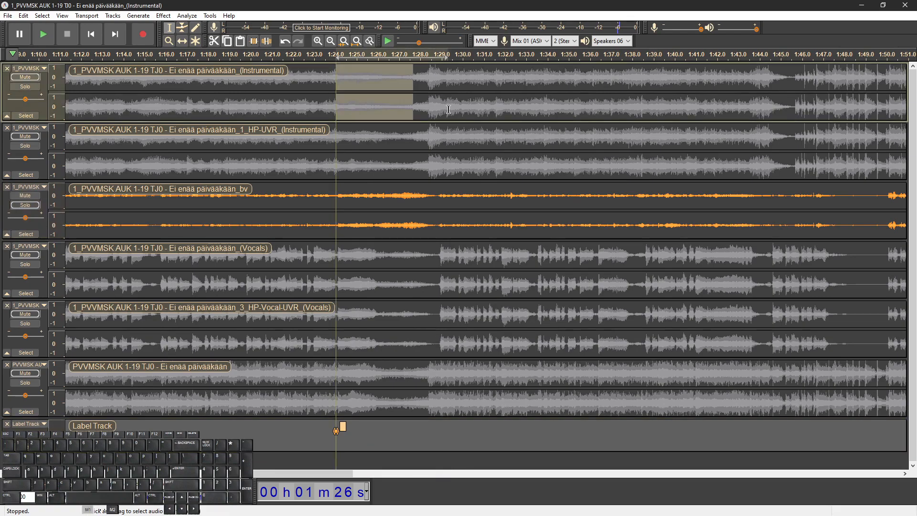
key(ctrl+l)
drag(335, 138, 253, 143)
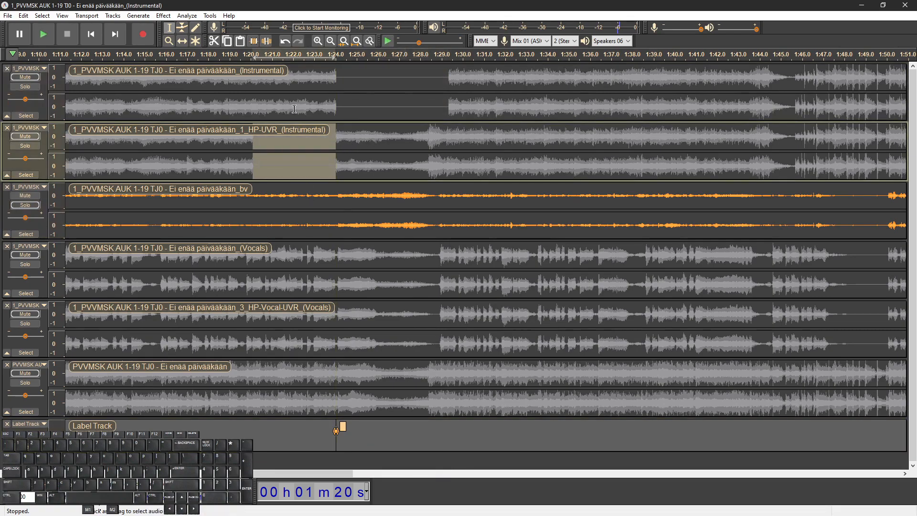
drag(335, 196, 241, 188)
key(ctrl+l)
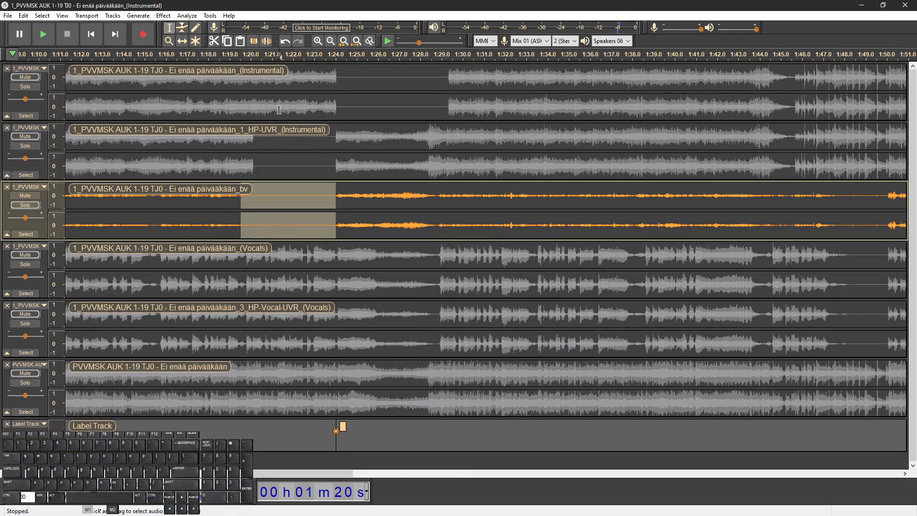
Play both instrumentals with the bv track from about 1:21.3 through the switch at 1:24.0
click(279, 109)
click(25, 205)
click(24, 137)
key(space)
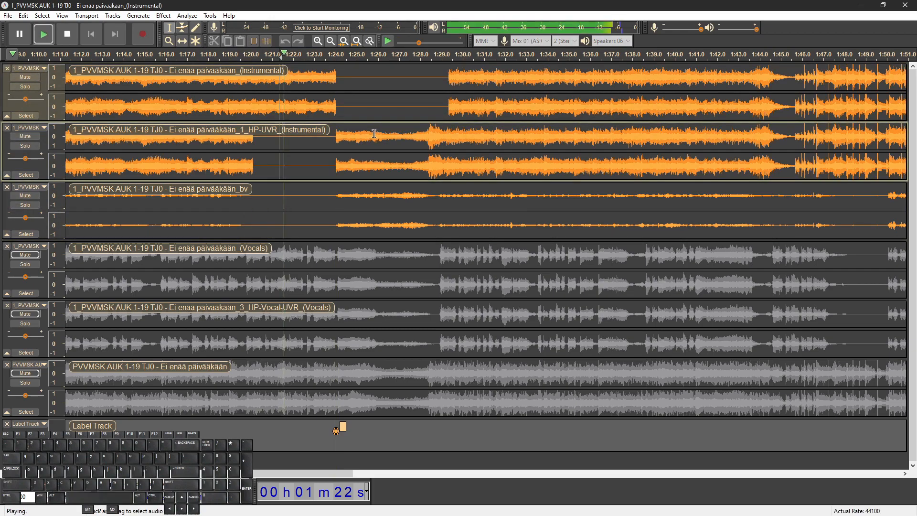
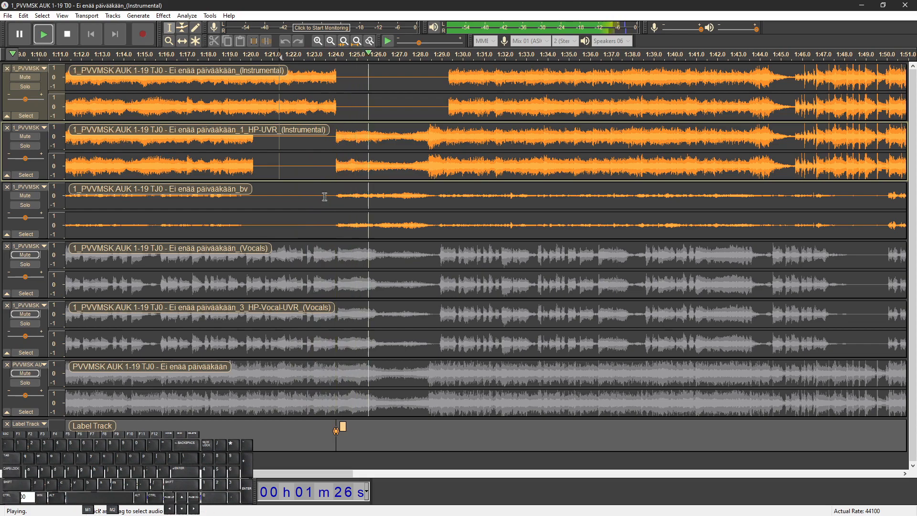
key(space)
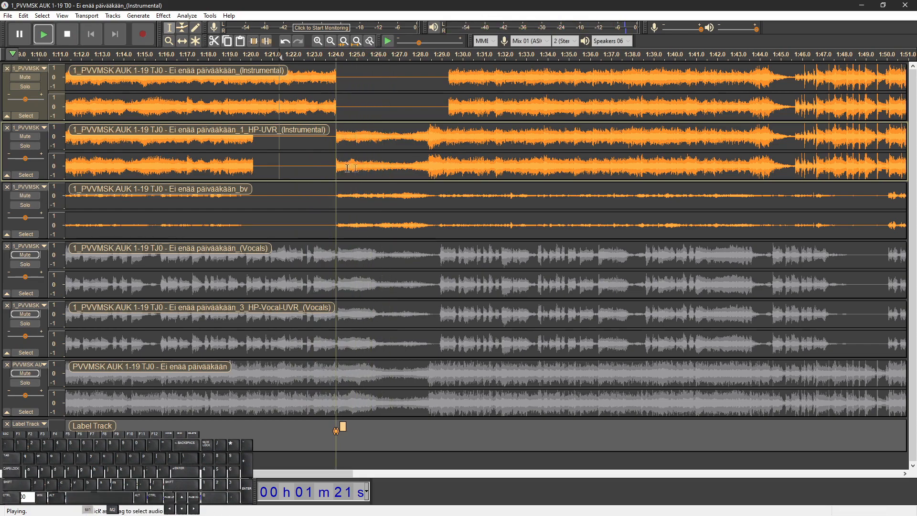
Solo the bv track and play it from about 1:23.1 to find where the backing vocals begin
drag(330, 168, 406, 171)
scroll(392, 172, up, 1)
click(242, 170)
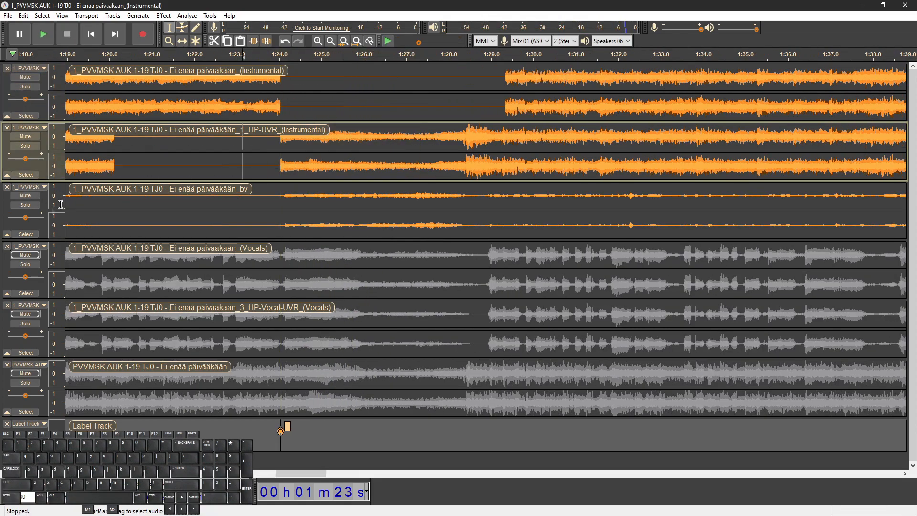
click(30, 208)
scroll(296, 211, up, 1)
key(space)
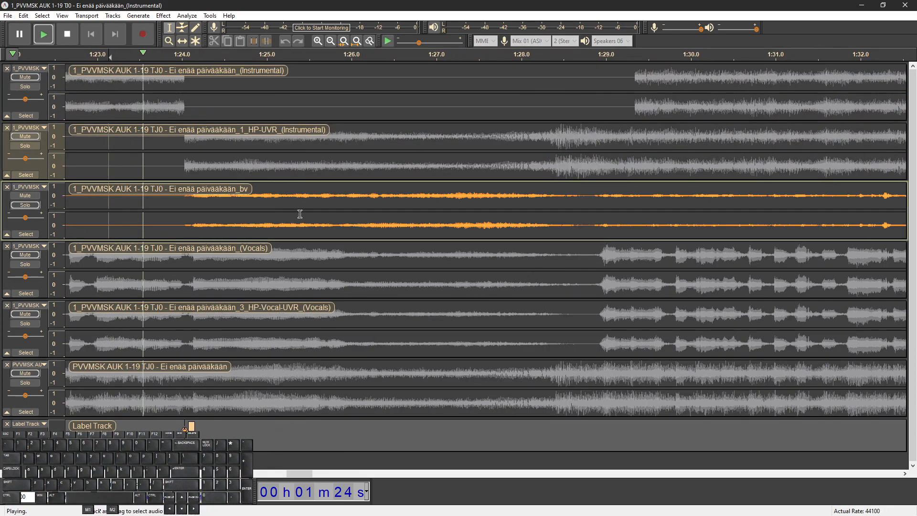
scroll(307, 234, up, 1)
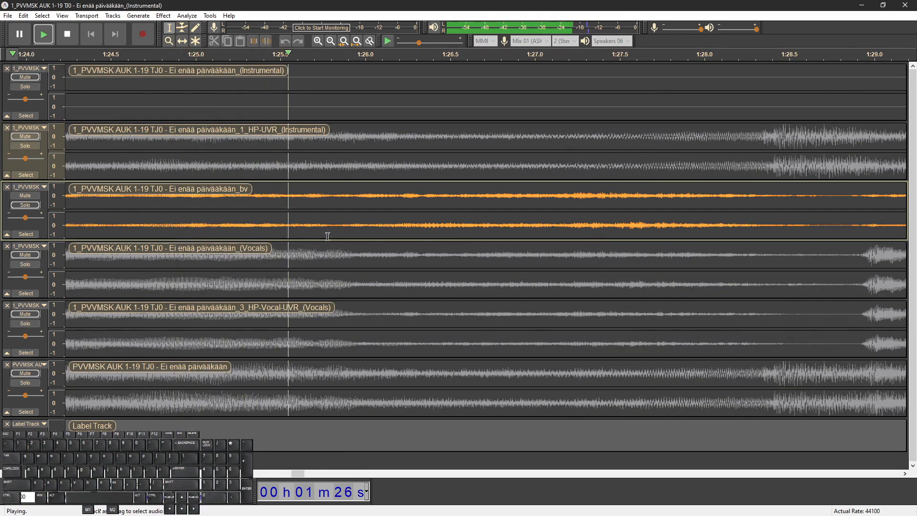
key(space)
Silence the bv track from about 1:24.4 to 1:25.8, including the remaining audio just after 1:24.0
drag(332, 225, 90, 227)
key(ctrl+l)
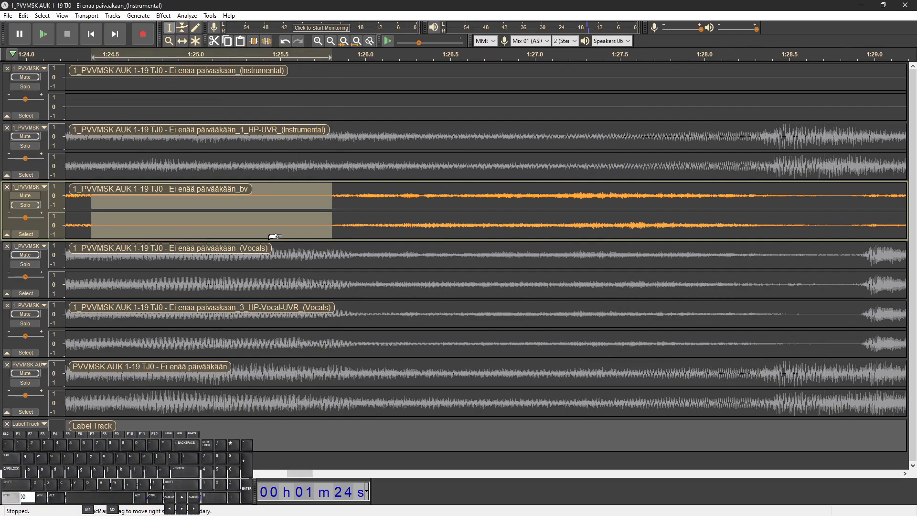
scroll(281, 231, down, 2)
drag(267, 224, 202, 223)
Play the bv track from about 1:25.7 and apply a Fade In from about 1:25.8 to 1:26.0
click(288, 225)
key(space)
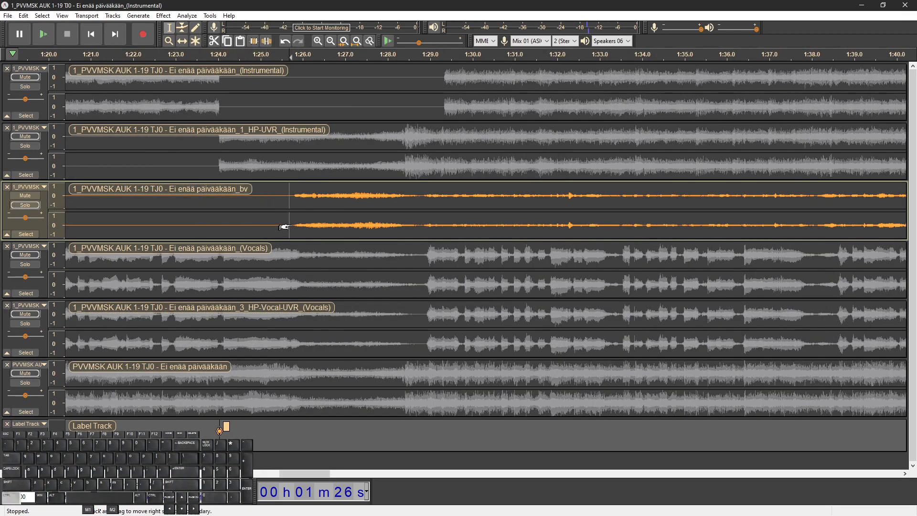
scroll(291, 225, up, 1)
key(space)
scroll(289, 226, up, 1)
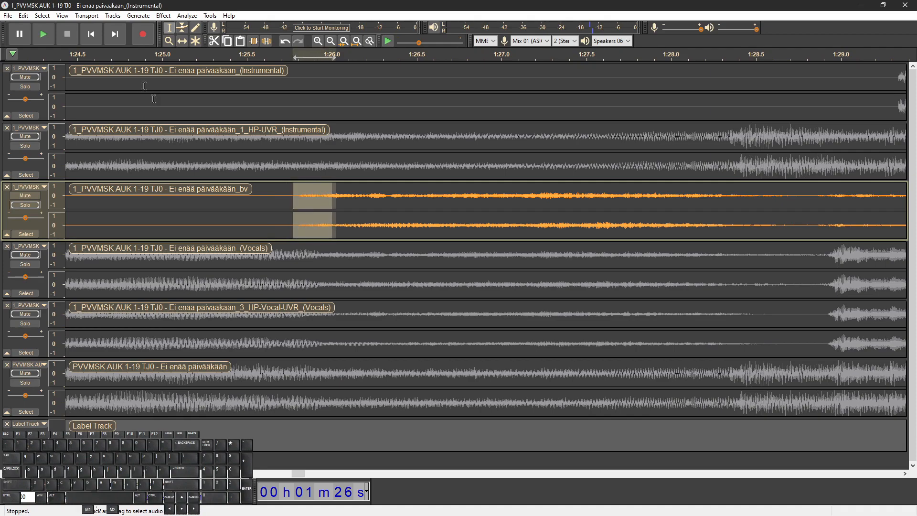
click(162, 16)
click(206, 148)
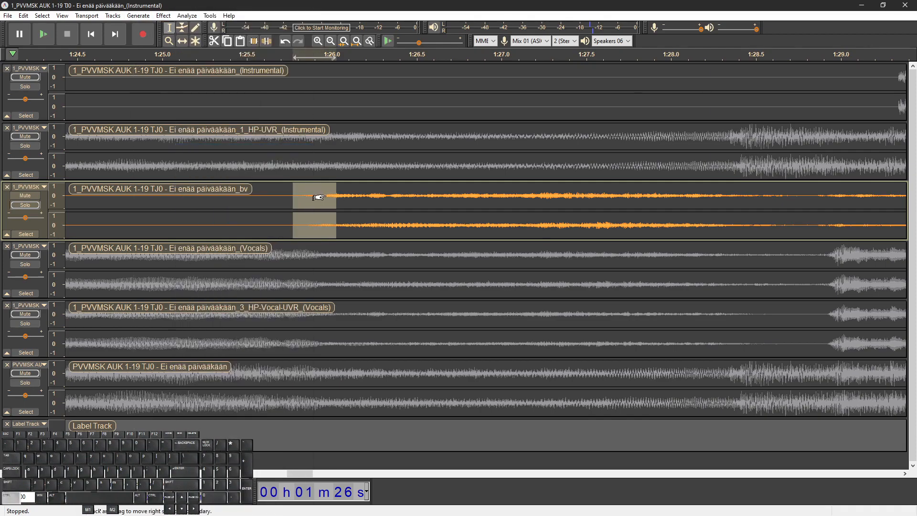
Play both instrumentals with the faded bv track from about 1:23.2, and again from about 1:24.5
scroll(328, 196, down, 2)
click(230, 163)
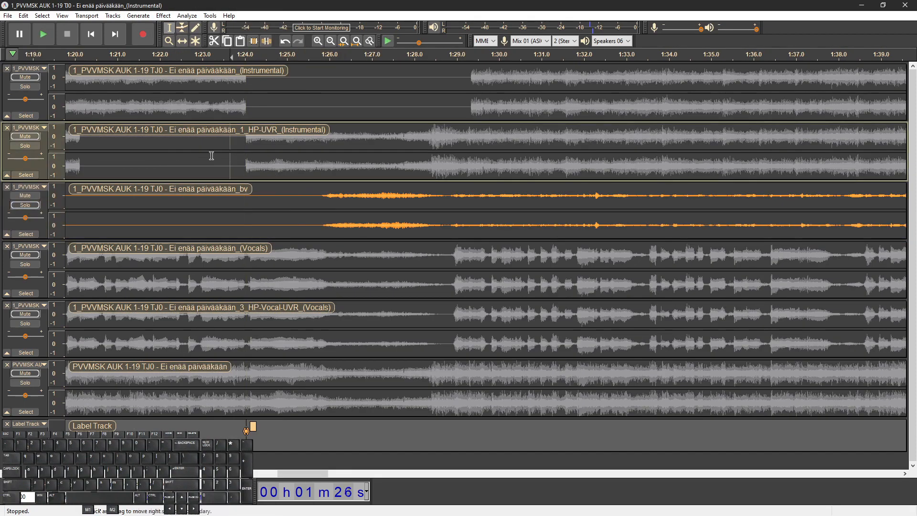
click(20, 137)
key(space)
key(space)
key(space)
key(space)
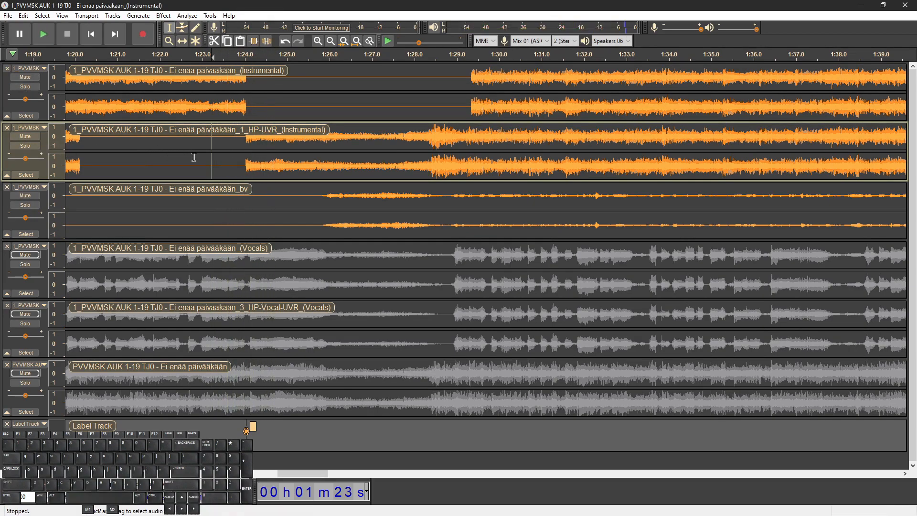
click(267, 160)
key(space)
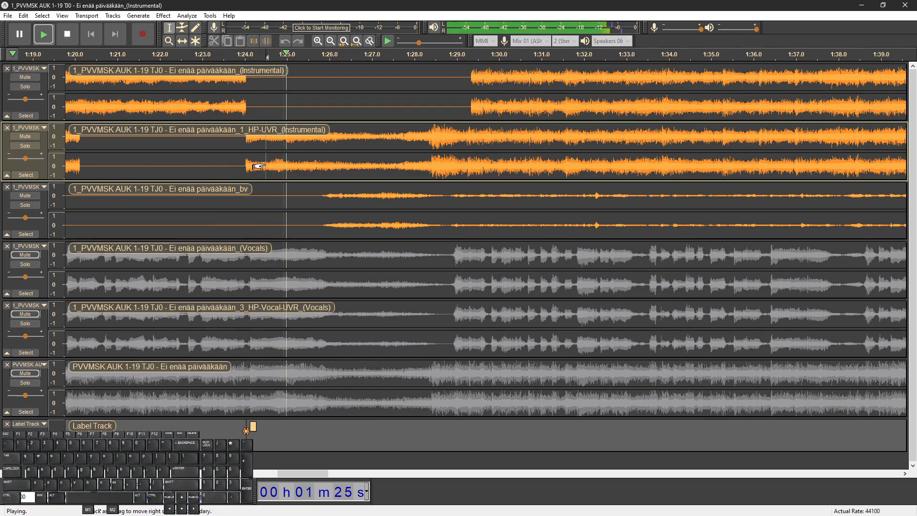
key(space)
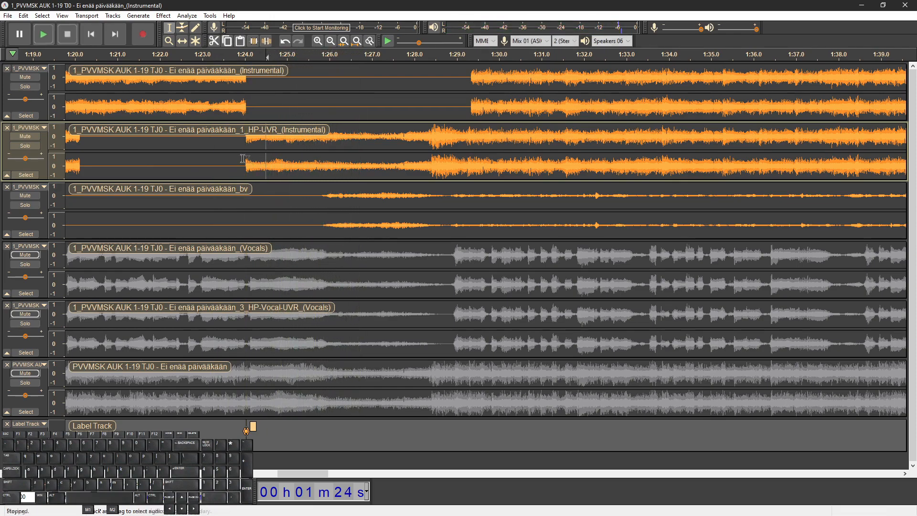
Replay the stem transition at 1:24.0, starting from about 1:23.1 and again from about 1:22.5
click(209, 167)
key(space)
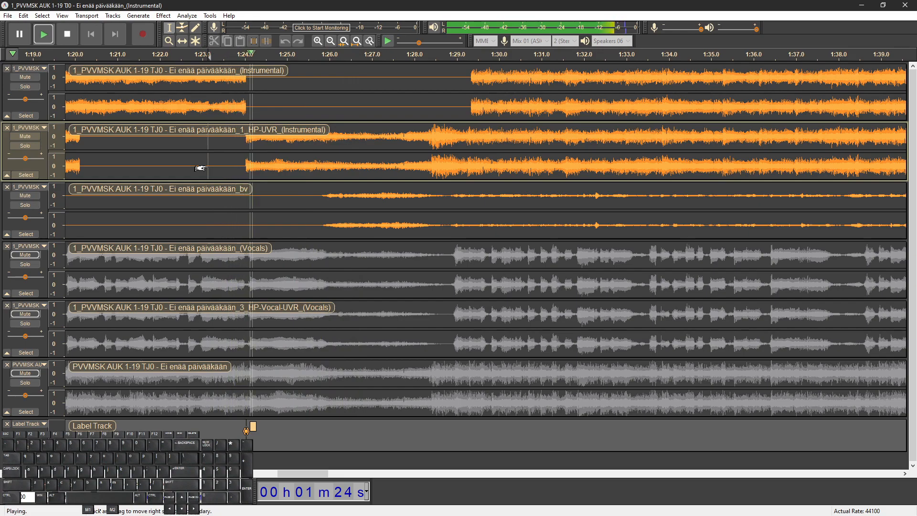
key(space)
key(space)
key(space)
click(180, 167)
key(space)
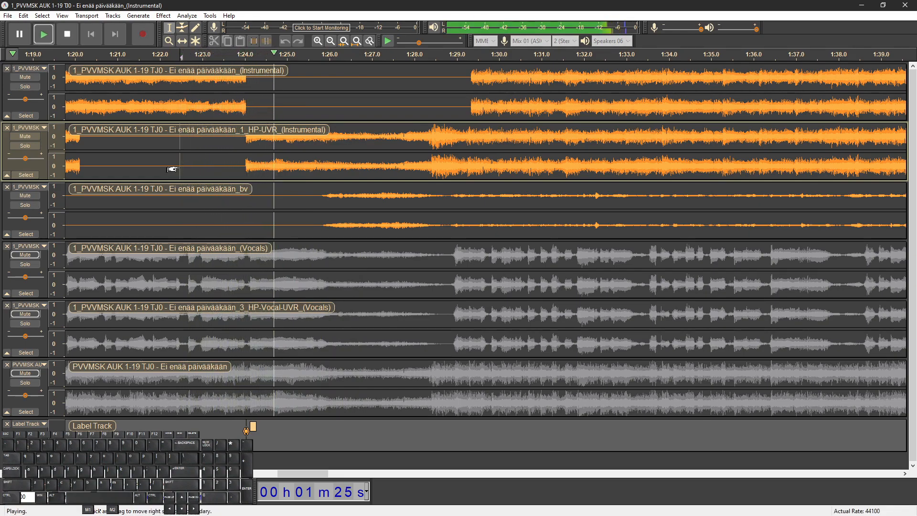
key(space)
Undo the bv fade and silencing, both instrumental silences and the label changes at about 1:24.0 and 1:25.5
key(ctrl+z)
key(ctrl+z)
key(ctrl+z)
key(ctrl+z)
key(ctrl+z)
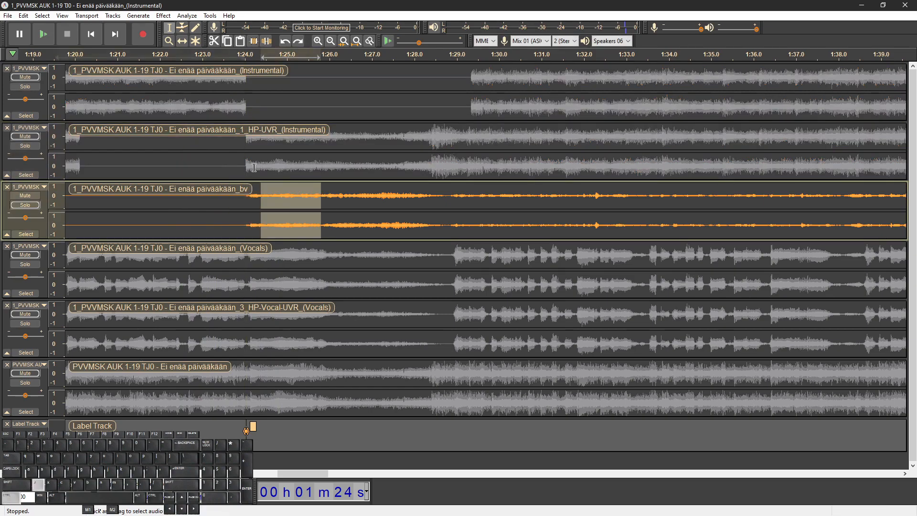
key(ctrl+z)
key(ctrl+z)
key(ctrl+z)
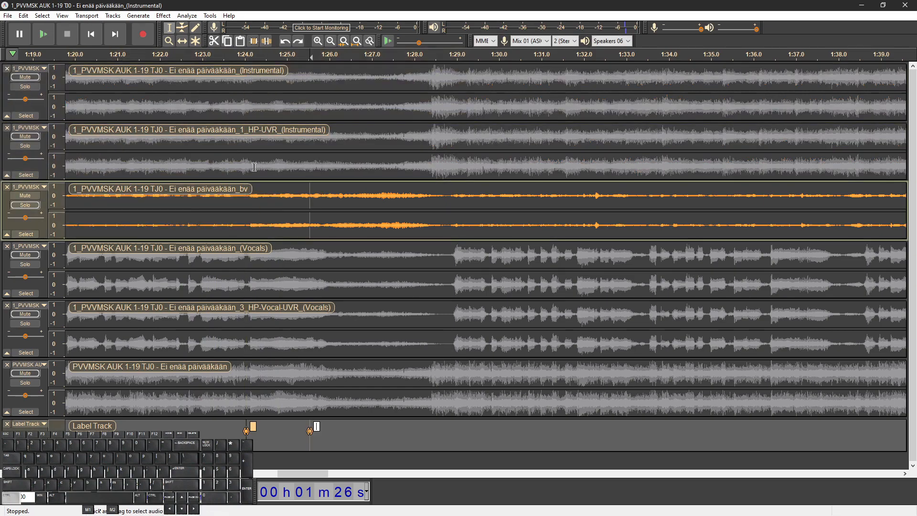
key(ctrl+z)
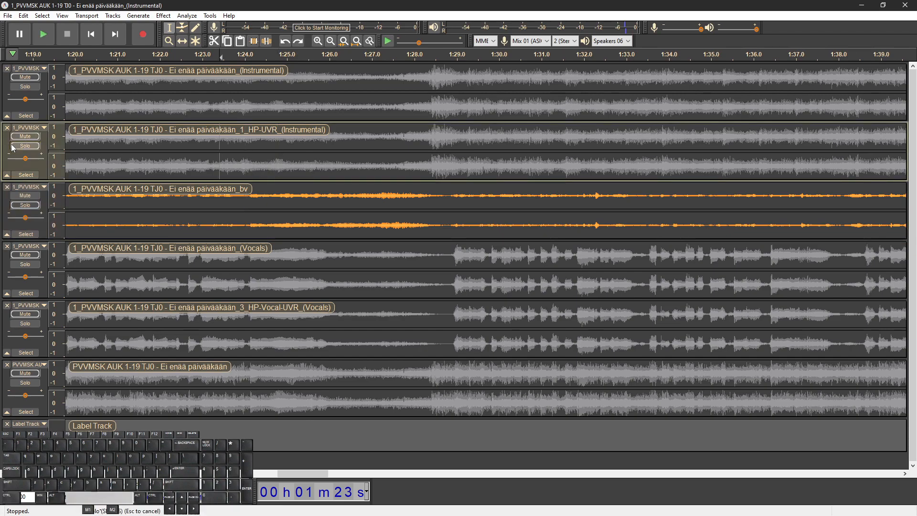
Solo the HP-UVR instrumental and play it from about 1:20.7, and again from about 1:23.8
click(112, 159)
key(space)
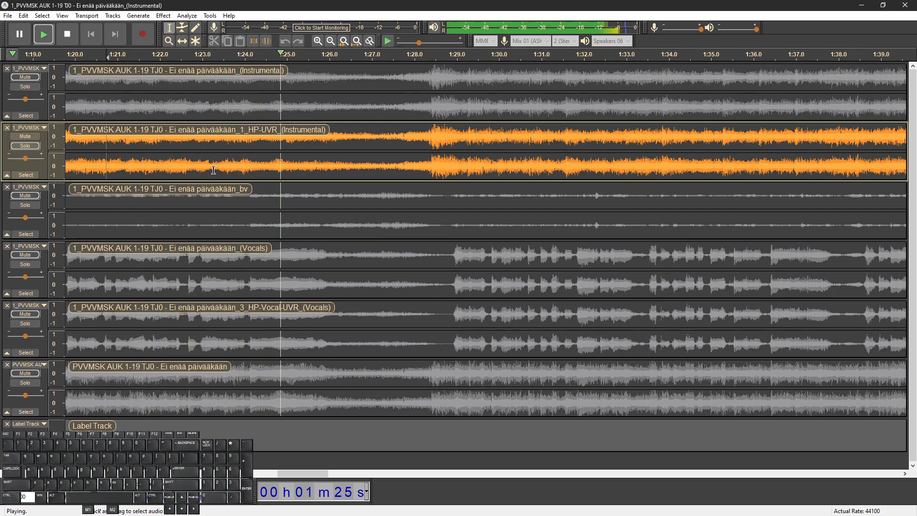
key(space)
key(space)
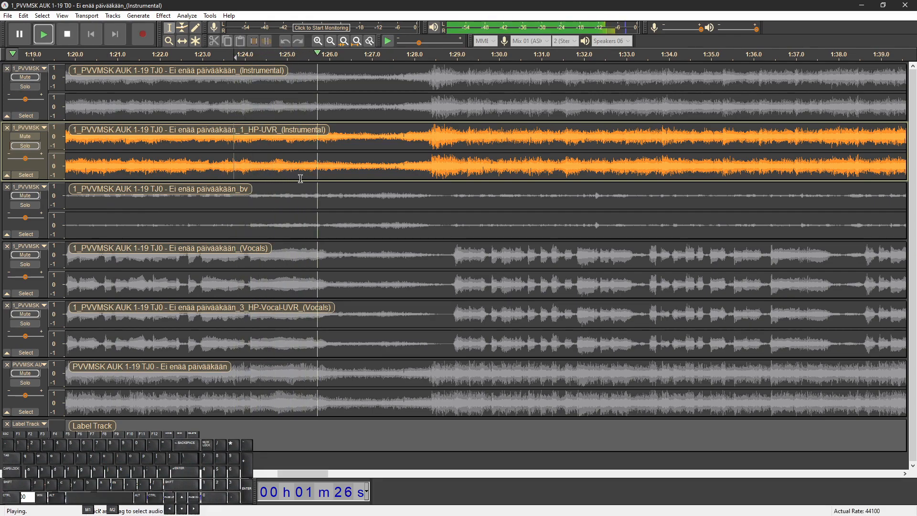
Solo the bv track and play it from about 1:25.8
key(space)
click(319, 194)
key(ctrl+1)
key(ctrl+1)
click(266, 192)
key(space)
key(space)
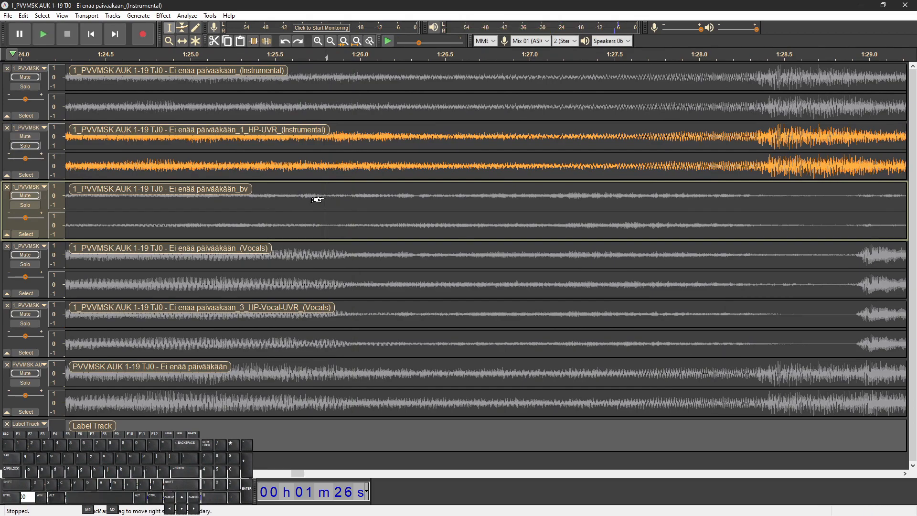
ctrl+scroll(318, 199, down, 2)
click(29, 207)
key(space)
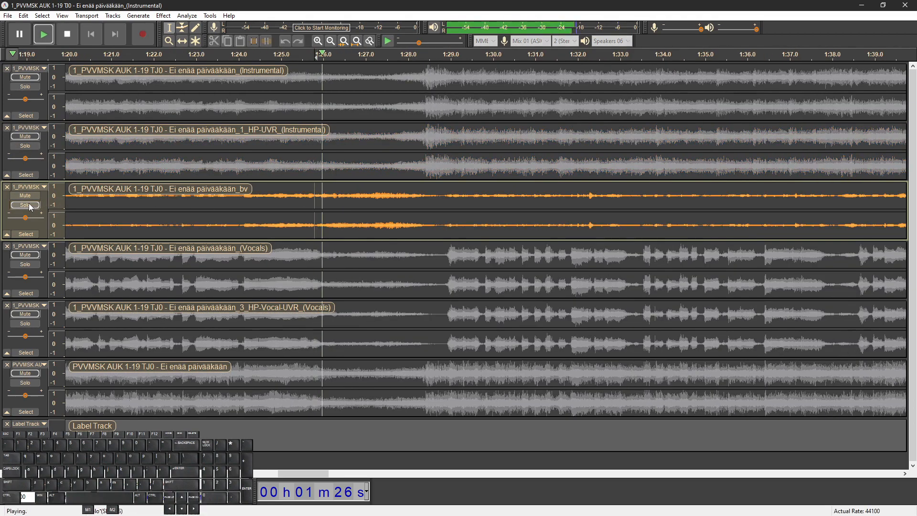
key(space)
Label 1:25.8, silencing HP-UVR from about 1:22.9 and bv from 1:23.4 up to it, and the plain instrumental from it to about 1:28.9
key(ctrl+b)
drag(312, 167, 190, 165)
drag(315, 112, 448, 112)
key(ctrl+l)
drag(314, 196, 210, 196)
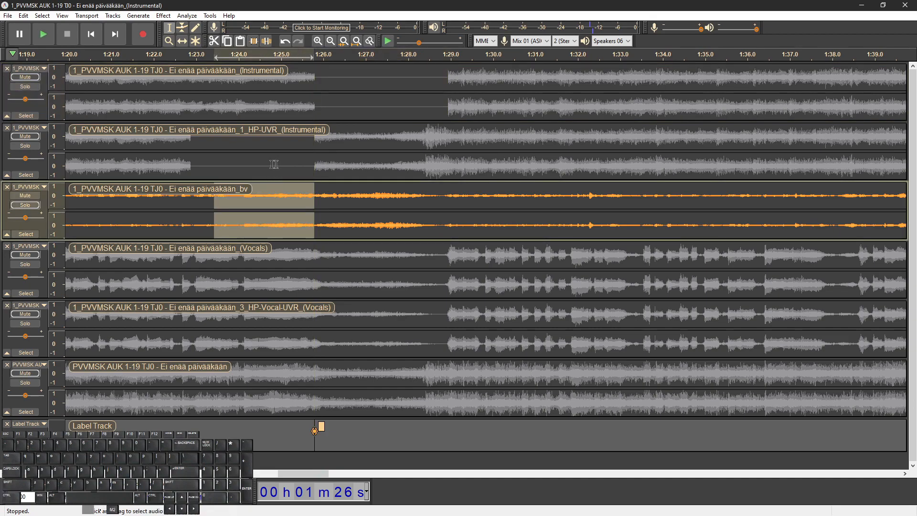
key(ctrl+l)
Make both instrumentals audible together with the bv track and play the transition from about 1:24.4
click(277, 163)
click(25, 136)
click(26, 77)
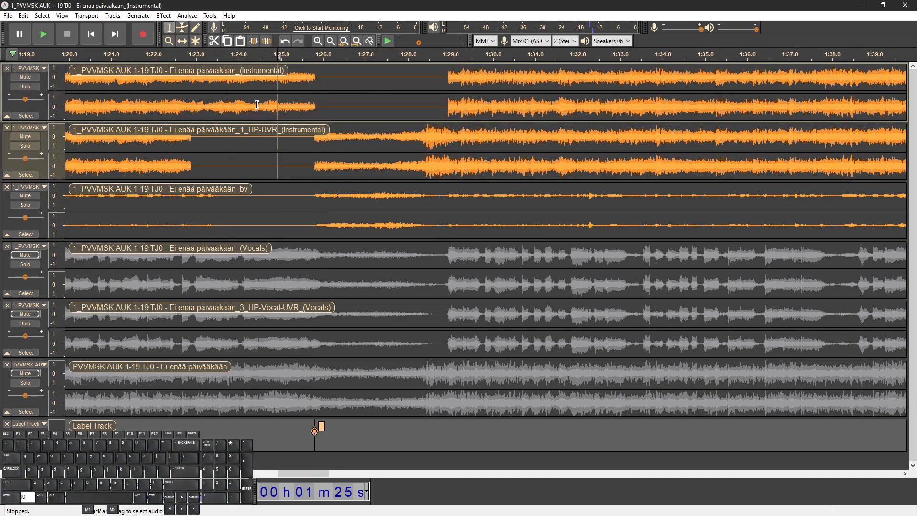
click(257, 104)
key(space)
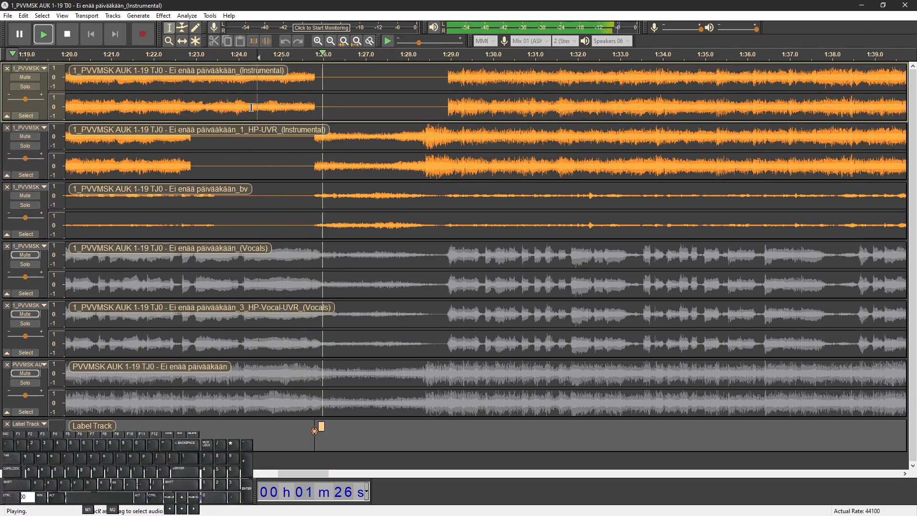
key(space)
Fade the bv track over about 1:25.7 to 1:26.0 and play the transition from about 1:24.2
scroll(328, 208, up, 1)
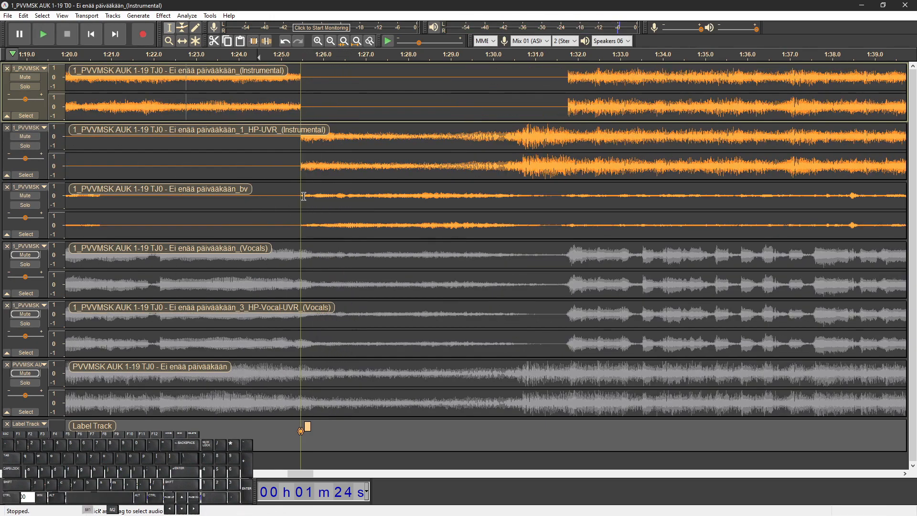
click(303, 196)
click(163, 15)
click(191, 149)
click(166, 101)
key(space)
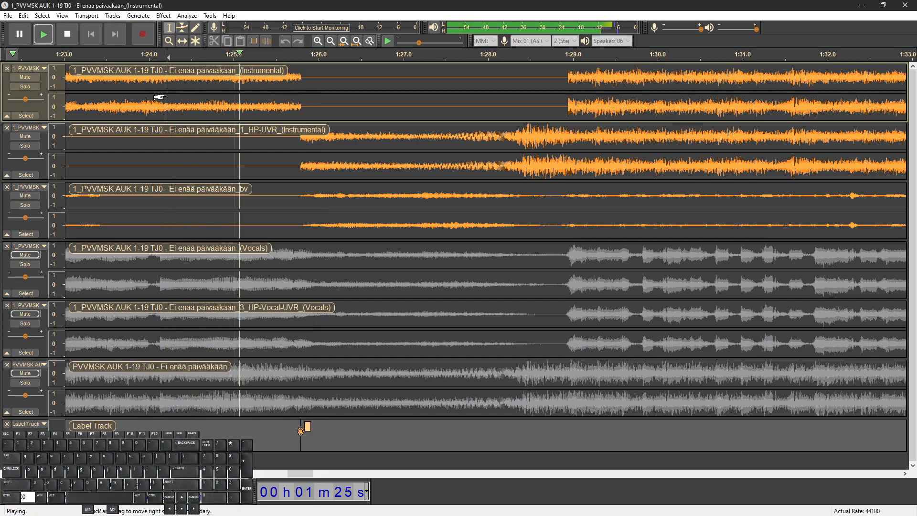
key(space)
Undo the bv fade and silencing, both instrumental silences and the label at about 1:25.8
key(ctrl+z)
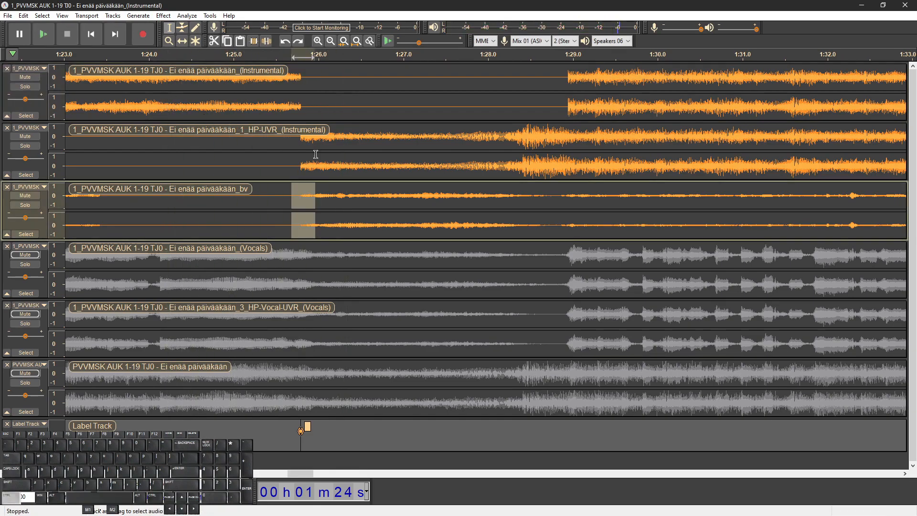
scroll(313, 148, down, 2)
key(ctrl+z)
key(ctrl+z)
key(ctrl+z)
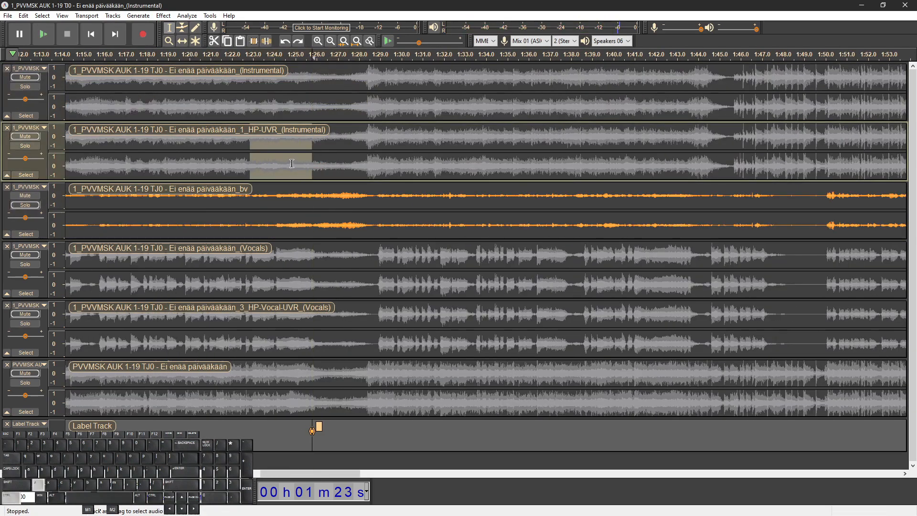
scroll(292, 165, up, 1)
Solo the HP-UVR instrumental and play it from about 1:22.5, and again from about 1:23.6
key(space)
key(shift+s)
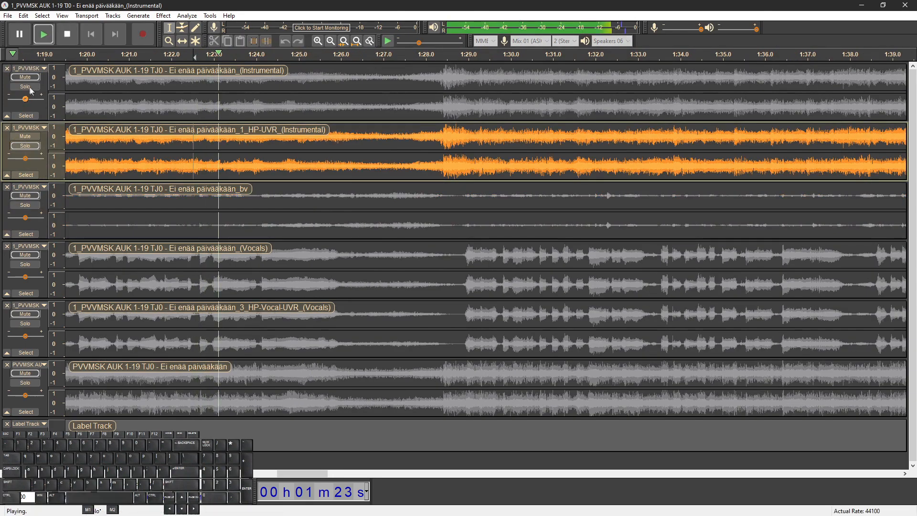
key(space)
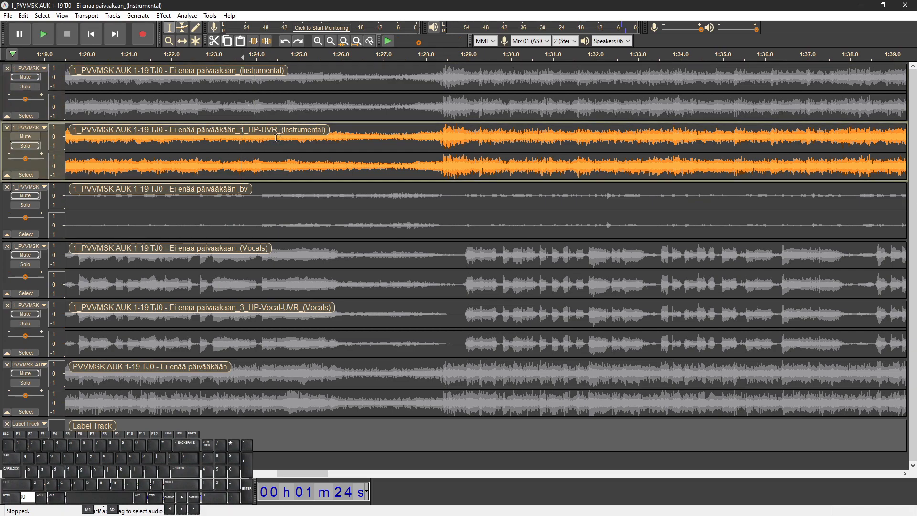
scroll(293, 169, up, 1)
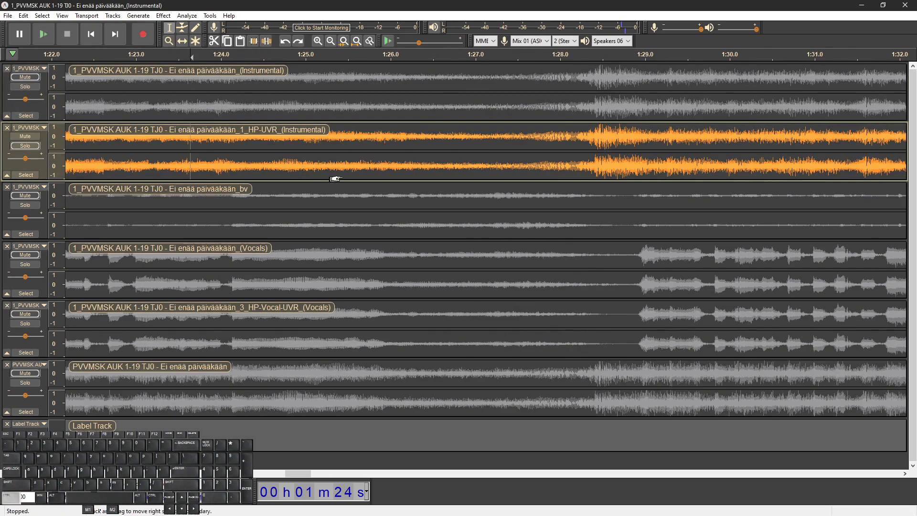
scroll(336, 178, down, 1)
key(space)
key(space)
Solo the plain instrumental track and play it from about 1:20.4
click(24, 87)
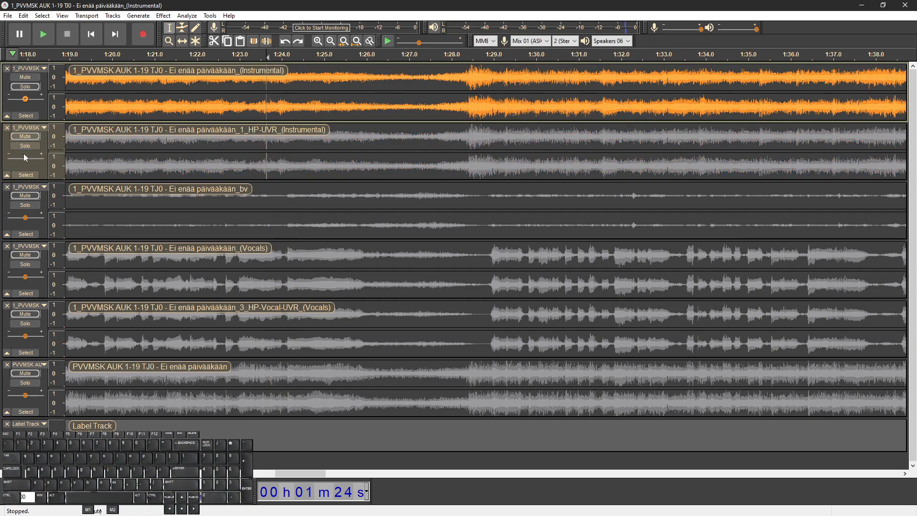
key(space)
click(25, 145)
click(25, 87)
key(space)
click(130, 106)
key(space)
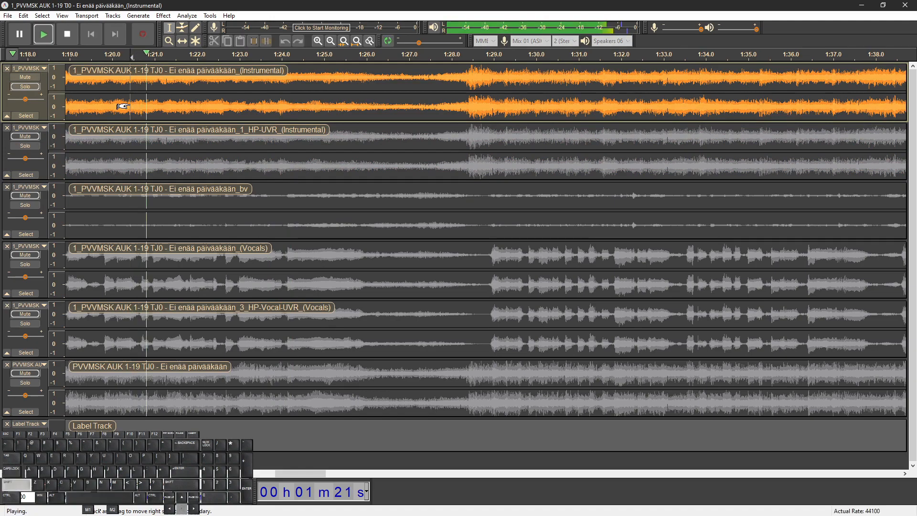
Compare the plain and HP-UVR instrumentals by repeatedly switching solo between them while playing from about 1:20.4
key(shift+Down)
key(shift+s)
key(shift+Up)
key(shift+s)
key(shift+Down)
key(shift+s)
key(shift+Up)
key(shift+s)
key(shift+Down)
key(shift+s)
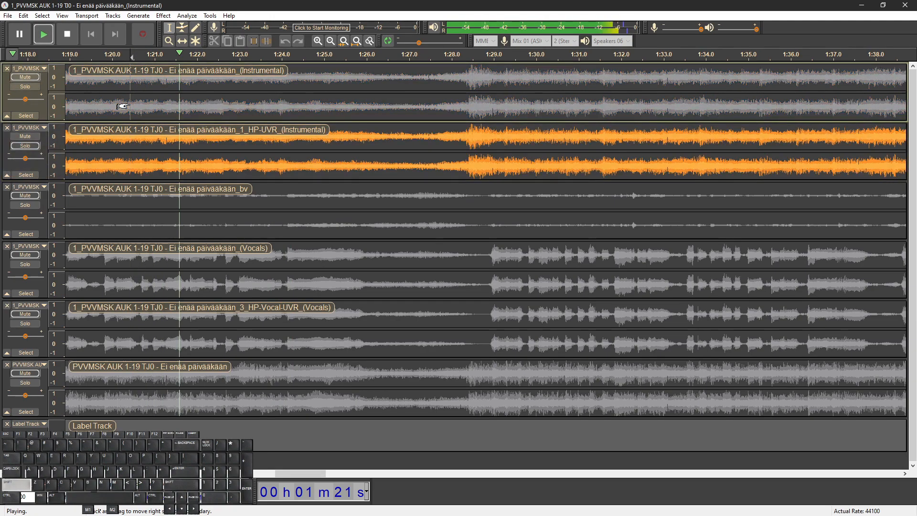
key(shift+Up)
key(shift+s)
key(shift+Down)
key(shift+s)
key(shift+Up)
key(space)
key(space)
key(shift+s)
key(shift+Down)
key(shift+s)
key(shift+Up)
key(shift+s)
key(shift+Down)
key(shift+s)
key(shift+Up)
key(shift+s)
key(shift+Down)
key(shift+s)
key(shift+Up)
key(shift+s)
key(shift+Down)
key(shift+s)
key(space)
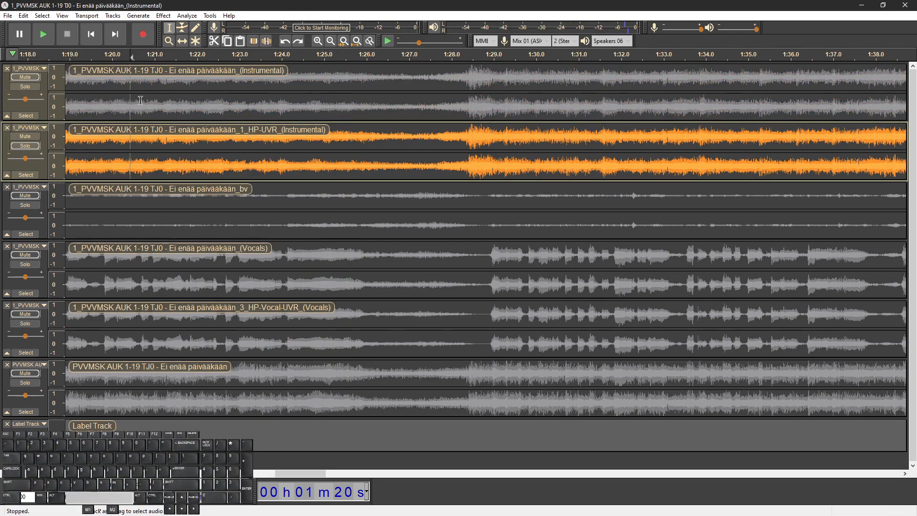
Play the soloed HP-UVR instrumental from about 1:23.0, and again from about 1:22.6
click(242, 167)
key(space)
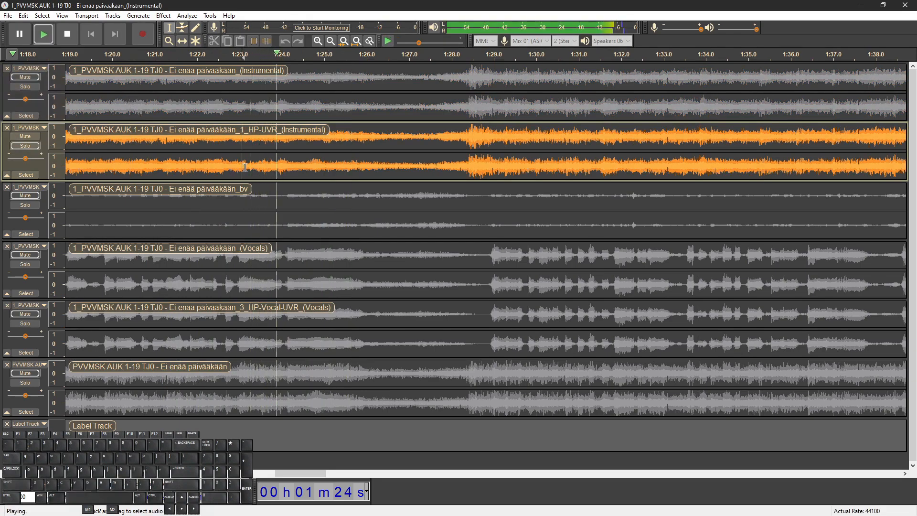
key(space)
ctrl+scroll(251, 172, up, 1)
click(190, 167)
key(space)
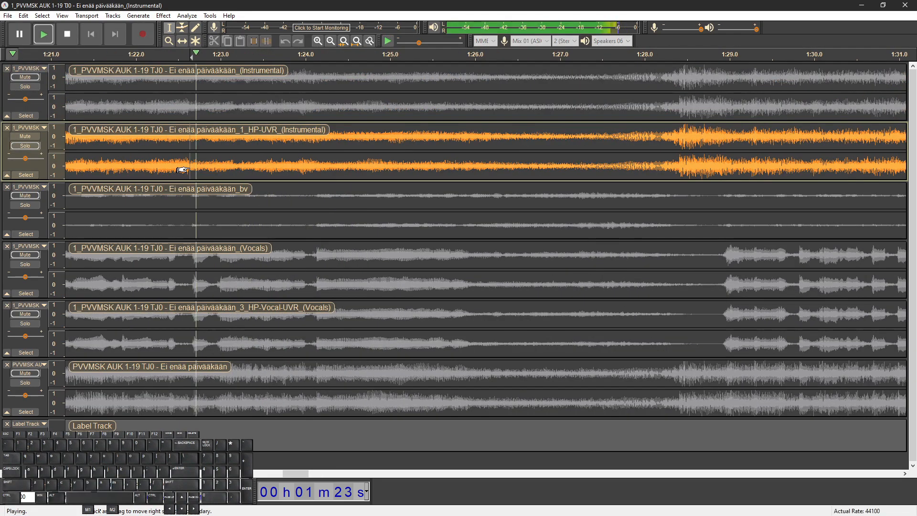
key(space)
key(space)
ctrl+scroll(318, 172, up, 1)
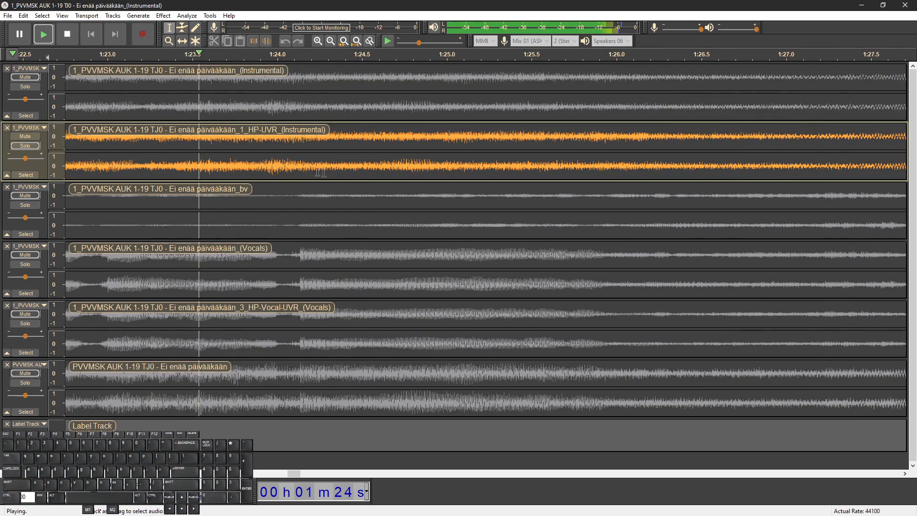
Switch solo between the two instrumentals for comparison, and play HP-UVR from about 1:24.0 to 1:25.2
click(24, 87)
click(29, 146)
click(20, 145)
key(space)
click(282, 171)
key(space)
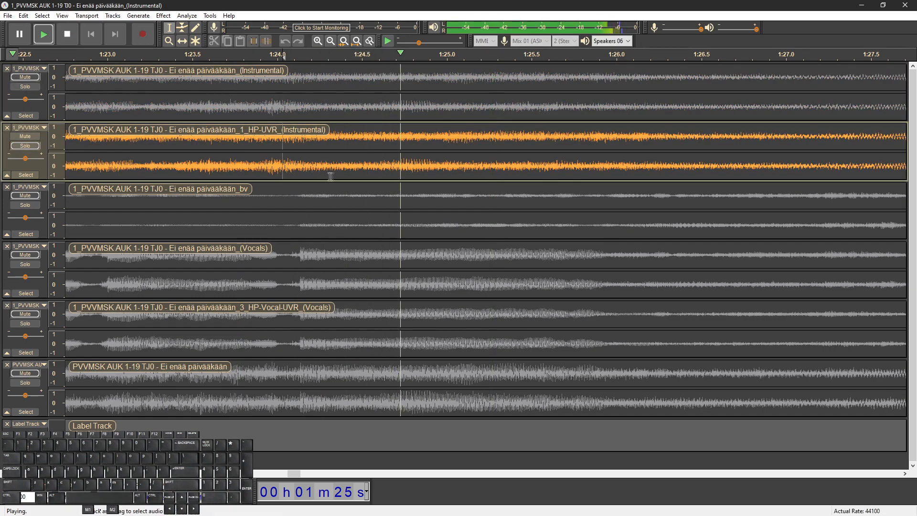
key(space)
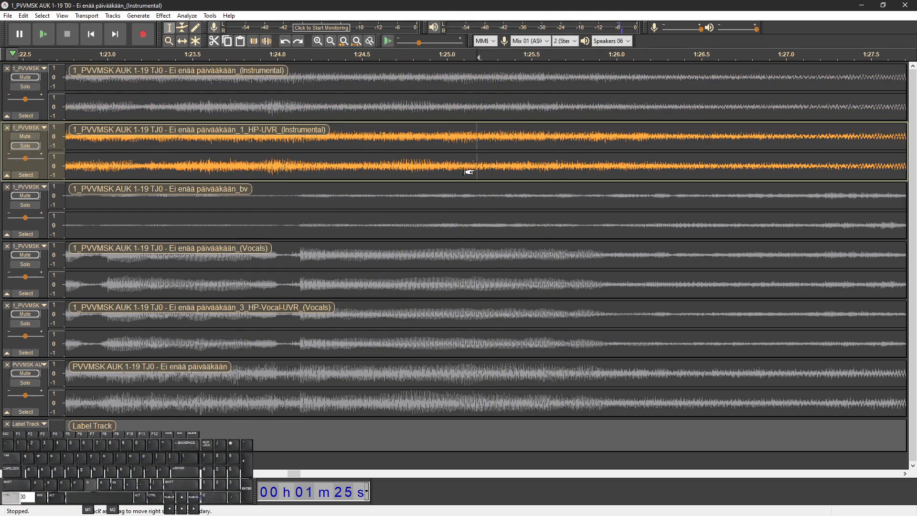
Label 1:25.2, silencing HP-UVR from about 1:20.2 and bv from 1:23.0 up to it, and the plain instrumental from it to about 1:30.6
key(ctrl+b)
scroll(476, 171, down, 3)
drag(476, 110, 590, 115)
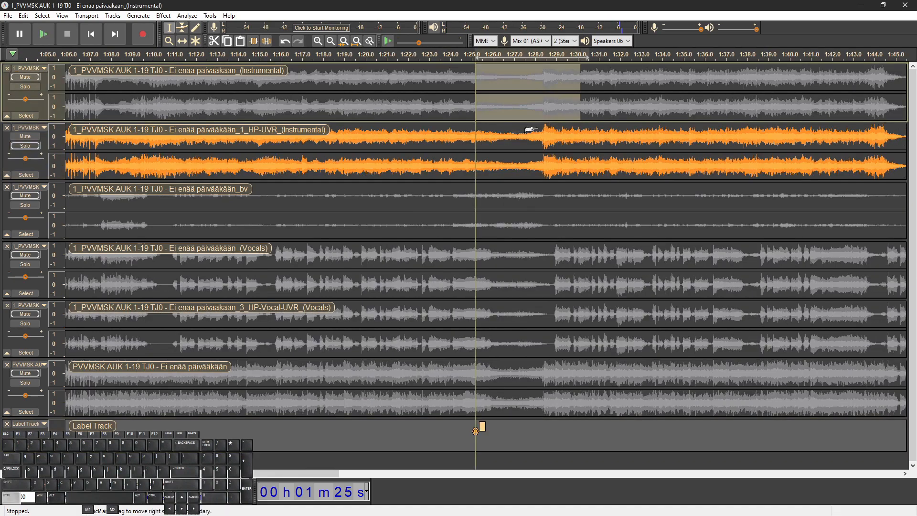
key(ctrl+l)
drag(476, 137, 369, 148)
key(ctrl+l)
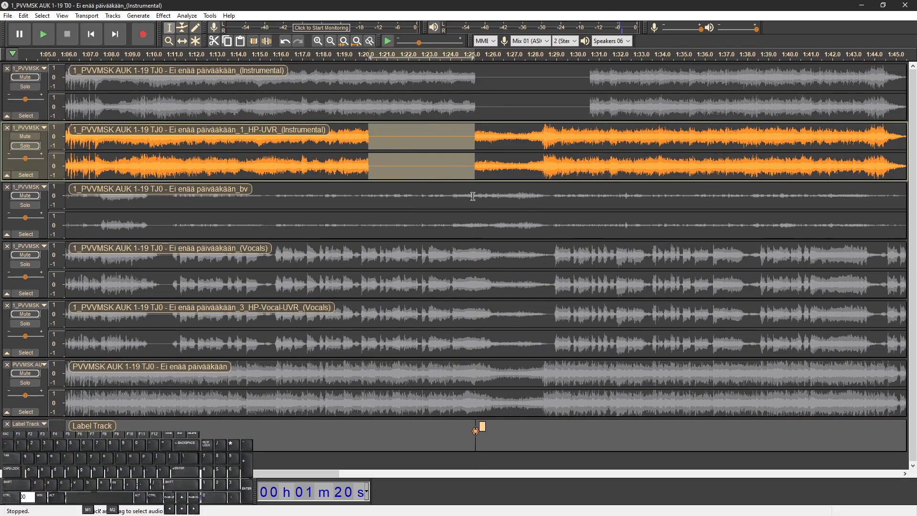
drag(476, 195, 428, 198)
Play the transition at 1:25.2 from about 1:23.4 with both instrumentals audible, and again with the bv track unmuted
click(437, 108)
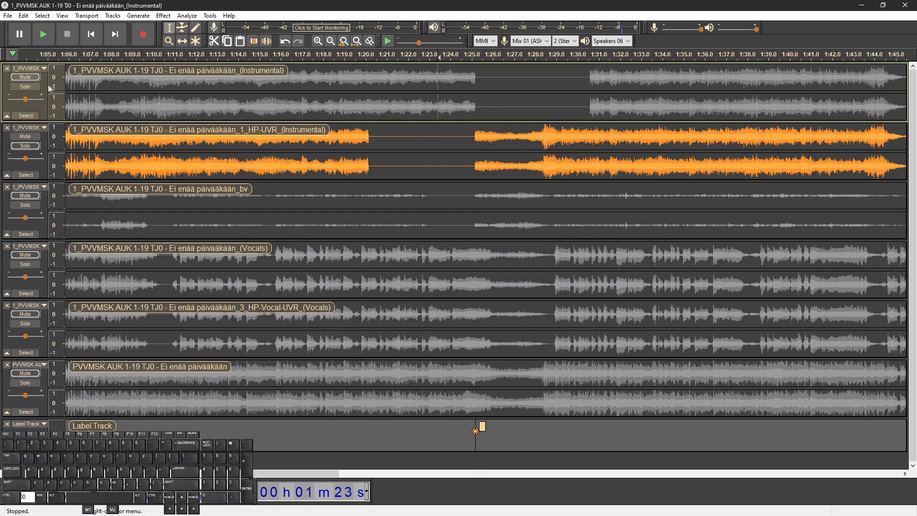
key(shift+u)
key(space)
key(space)
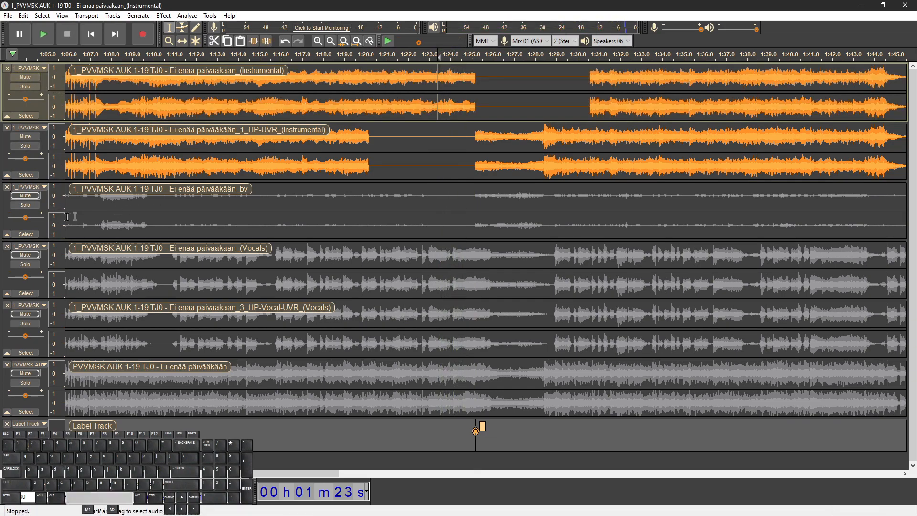
click(25, 196)
key(space)
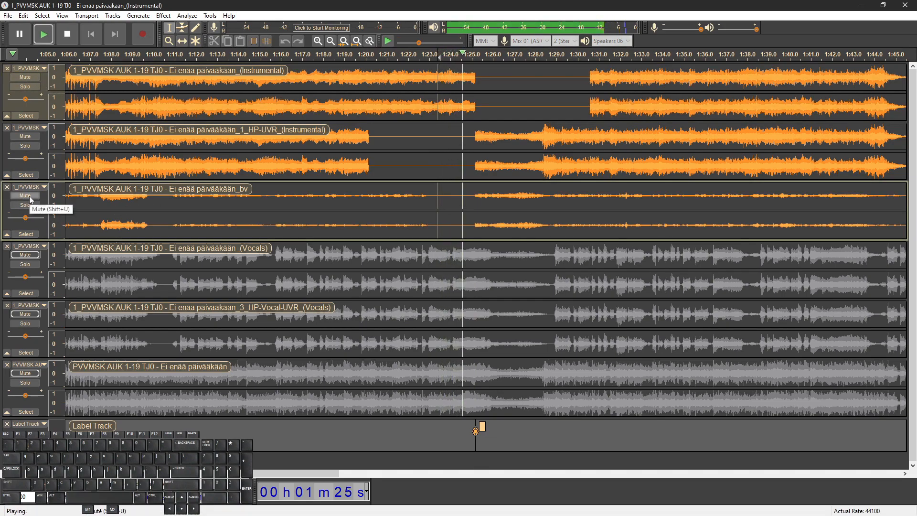
key(space)
Undo the bv silencing, both instrumental silences and the label at about 1:25.2
key(ctrl+z)
key(ctrl+z)
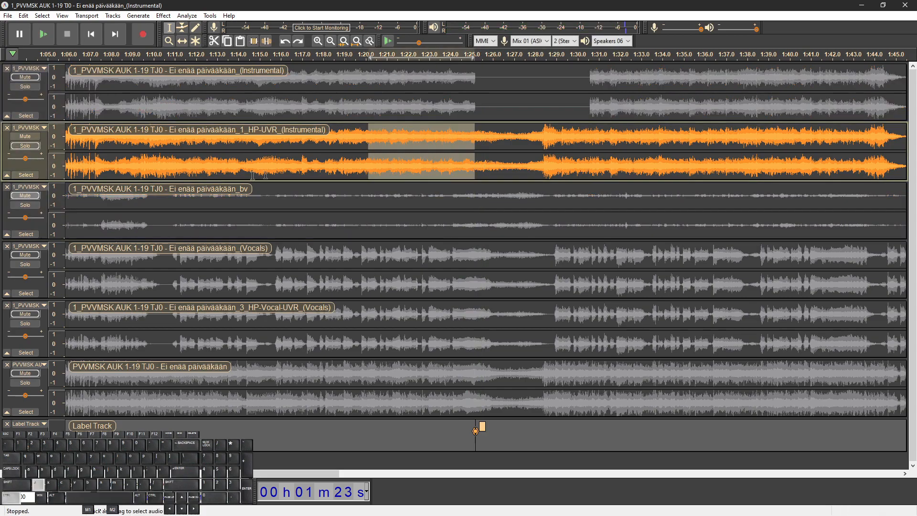
scroll(375, 147, up, 1)
key(ctrl+z)
Play the soloed HP-UVR instrumental from about 1:20.5
click(279, 162)
key(space)
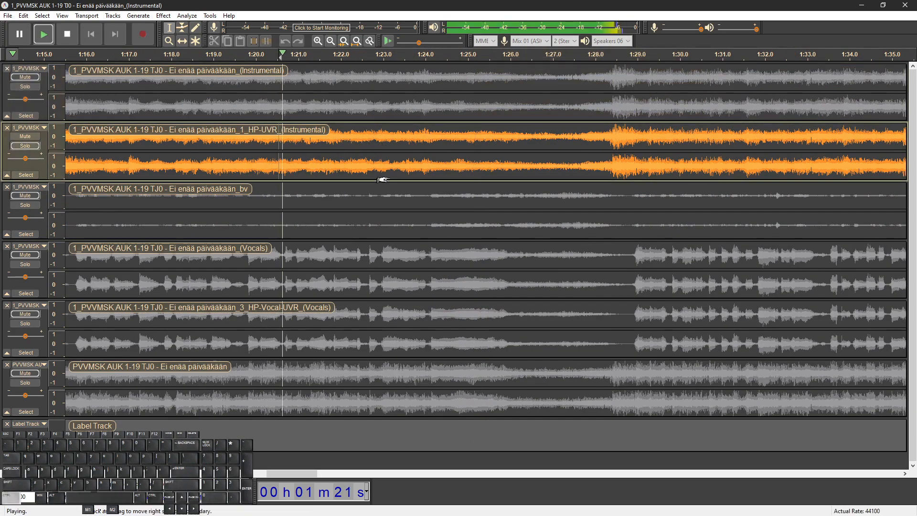
scroll(391, 177, up, 1)
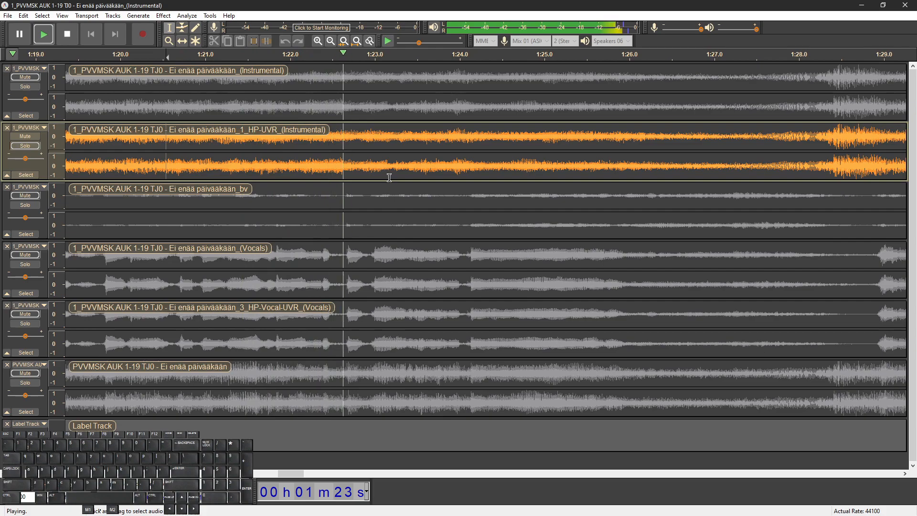
key(space)
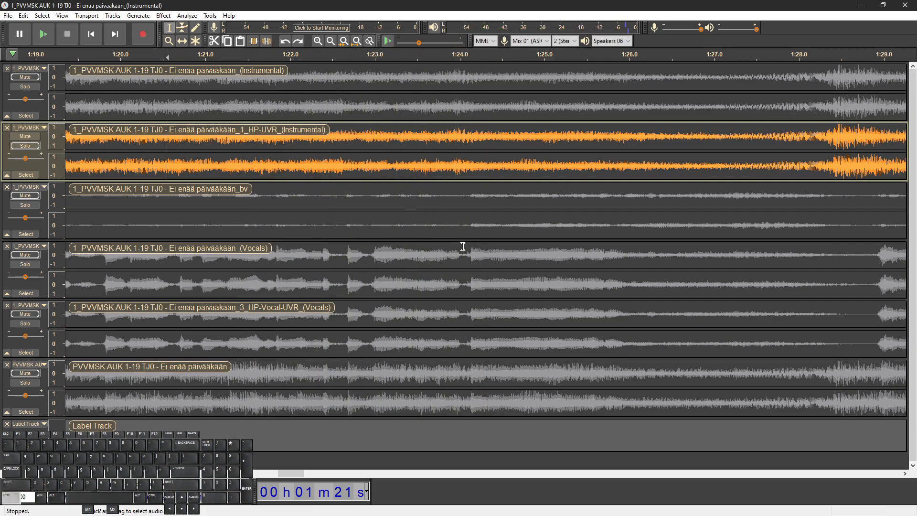
Add an unnamed label at the short gap in the vocals at about 1:24.0
scroll(463, 258, up, 1)
click(465, 258)
key(ctrl+b)
scroll(461, 162, down, 2)
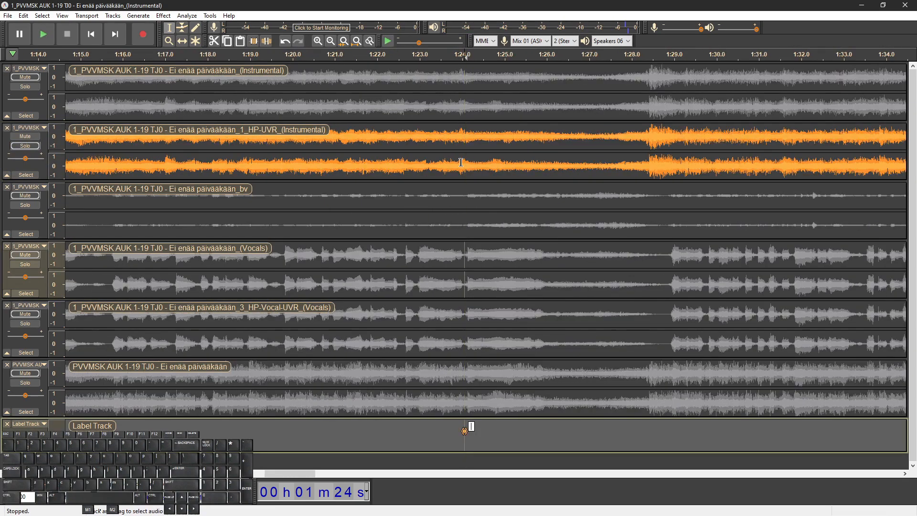
Silence HP-UVR from about 1:20.1 and bv from 1:21.2 up to the 1:24.0 label, and the plain instrumental from it to about 1:27.8
drag(463, 163, 299, 164)
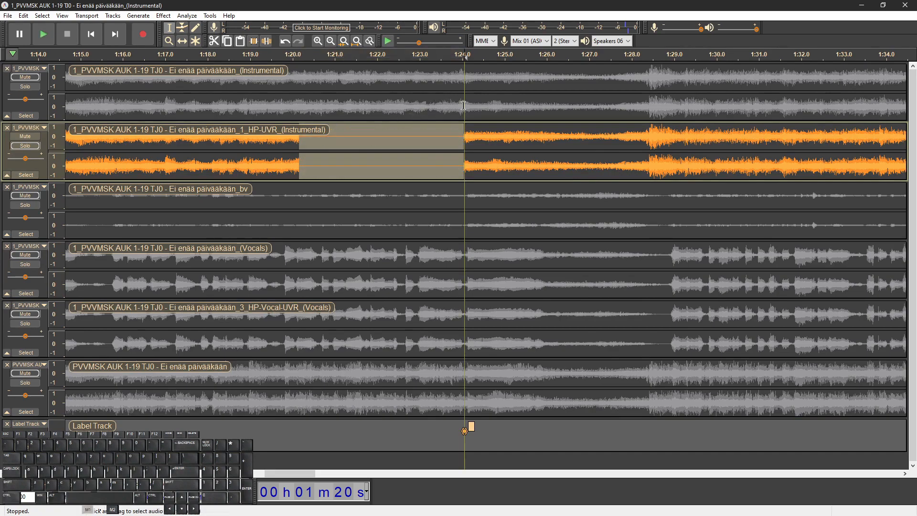
key(ctrl+l)
key(ctrl+l)
drag(464, 192, 343, 191)
key(ctrl+l)
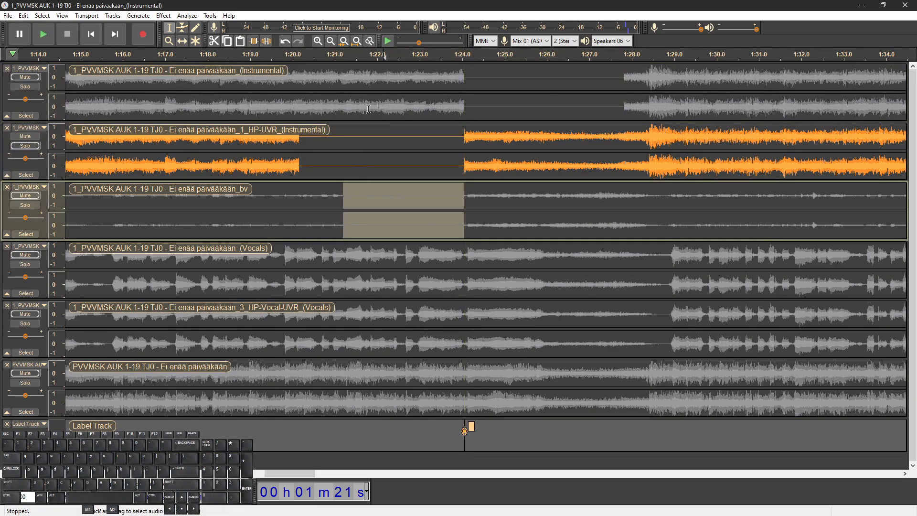
Make both instrumentals and the bv track audible and play the 1:24.0 transition repeatedly from about 1:22.1
click(383, 106)
click(23, 145)
key(space)
click(19, 196)
key(space)
key(space)
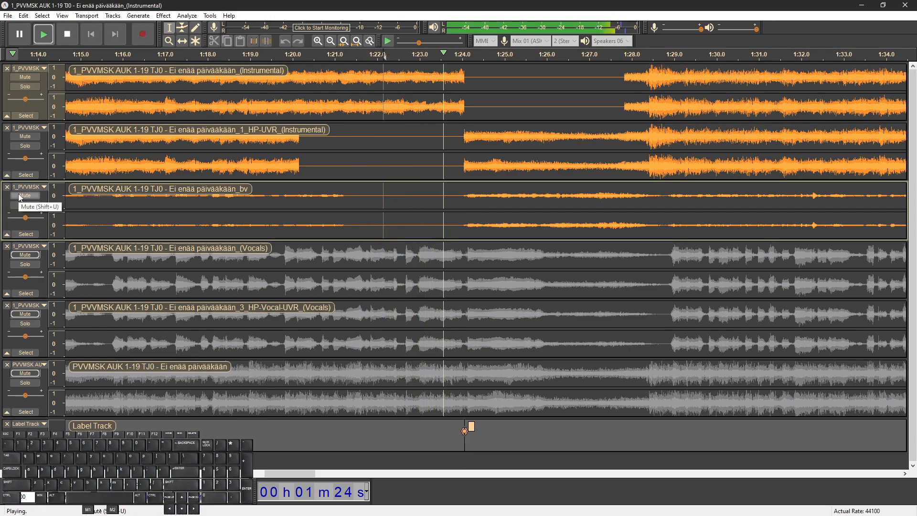
key(space)
key(space)
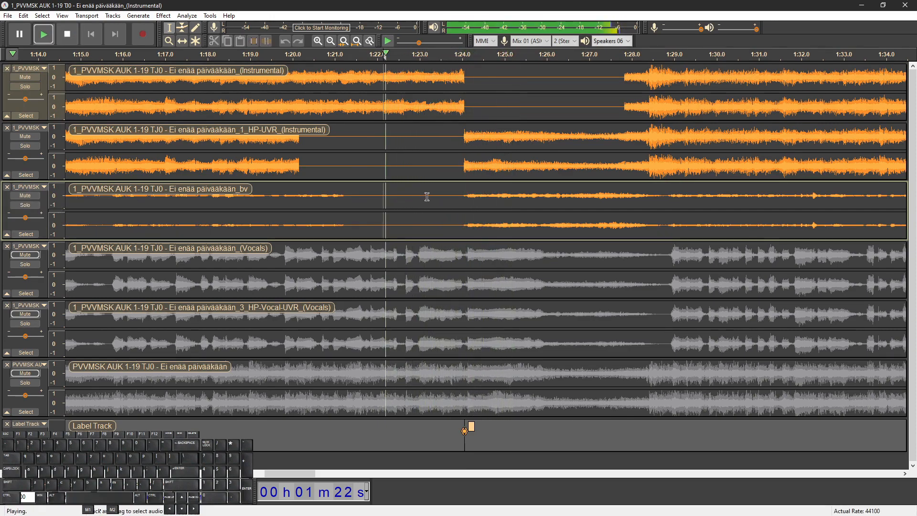
Stop playback and undo the silenced sections around 1:24.0 together with the label there
scroll(466, 193, up, 1)
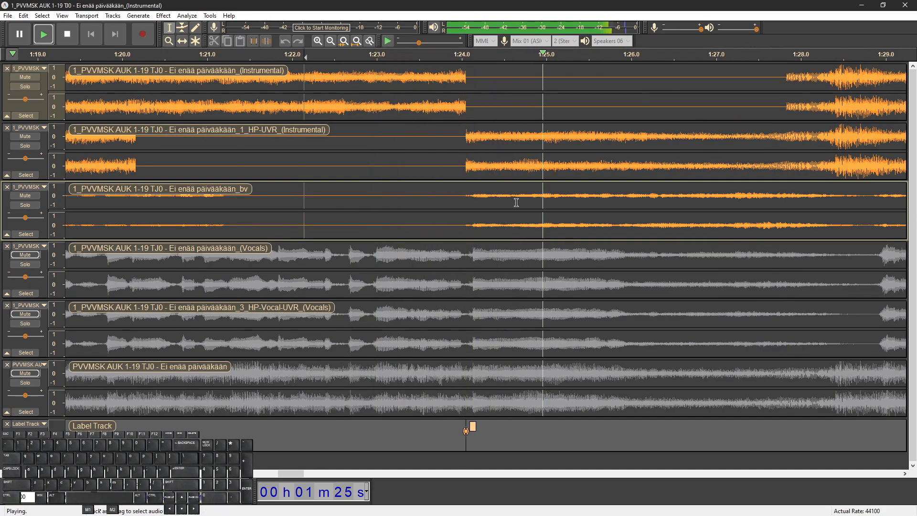
key(space)
key(ctrl+z)
key(ctrl+z)
key(ctrl+z)
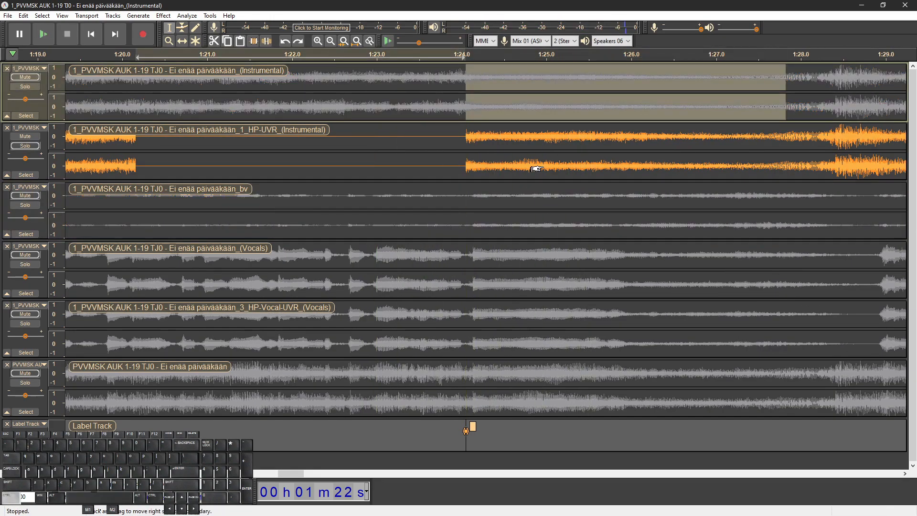
key(ctrl+z)
Add an unnamed label at about 1:25.0 and silence the plain instrumental from it to about 1:26.7
click(543, 166)
key(ctrl+b)
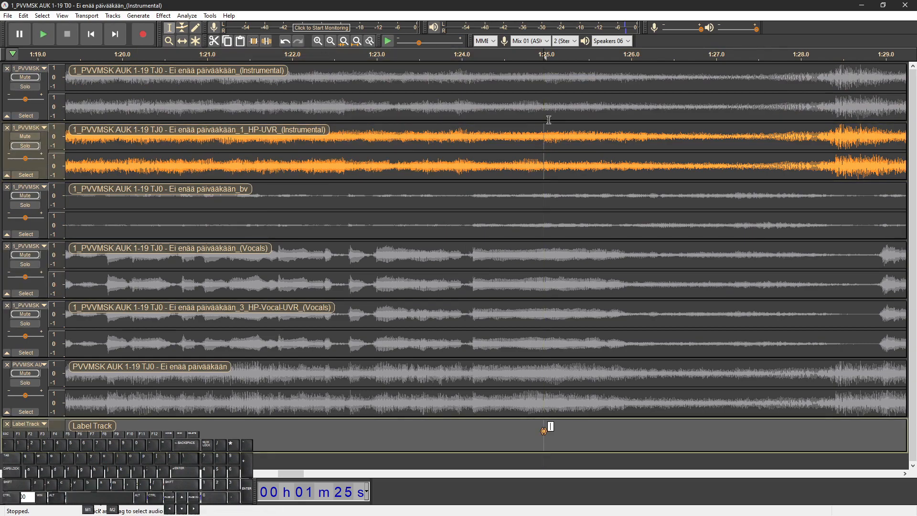
drag(542, 101, 675, 105)
drag(548, 121, 692, 105)
click(542, 112)
key(ctrl+l)
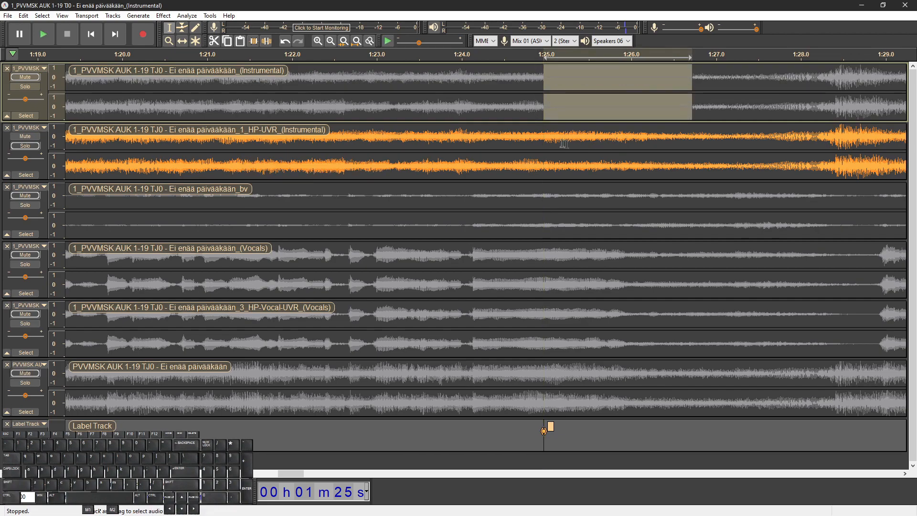
Silence HP-UVR from about 1:22.9 and bv from about 1:23.1 up to the 1:25.0 label
drag(541, 137, 367, 139)
key(ctrl+l)
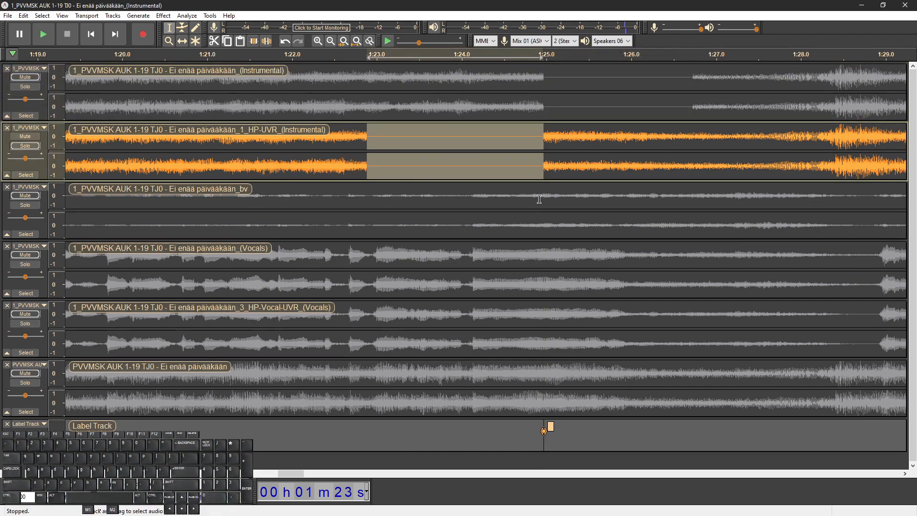
drag(542, 200, 388, 200)
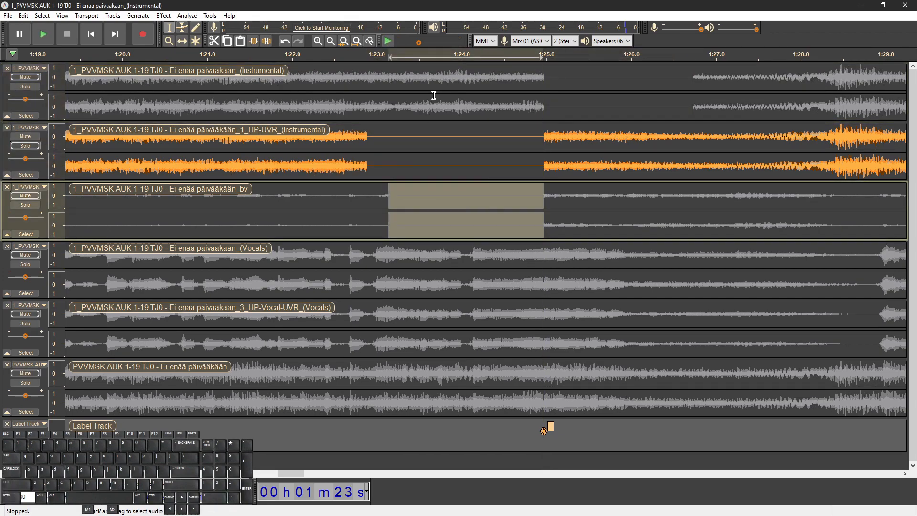
Make the plain instrumental and bv audible and play the 1:25.0 transition from about 1:23.7
click(433, 96)
scroll(542, 199, up, 6)
scroll(550, 197, down, 5)
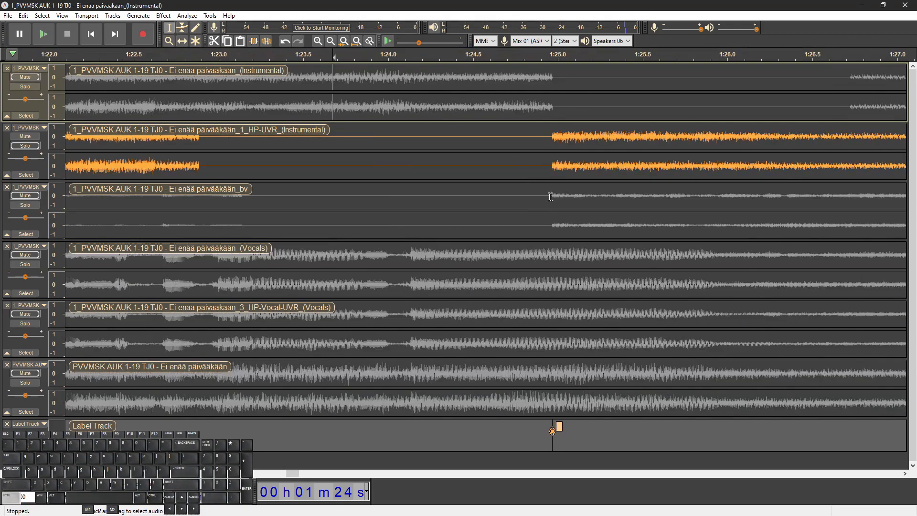
scroll(550, 196, down, 3)
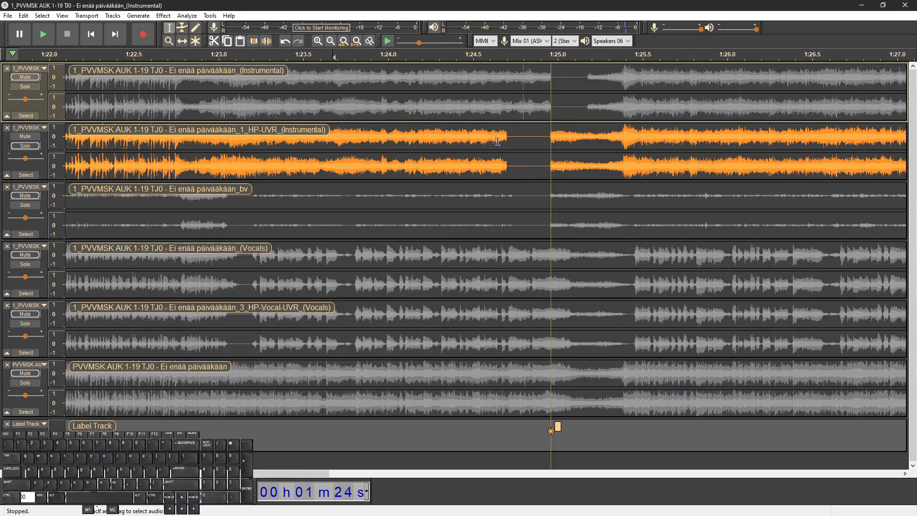
click(27, 76)
click(25, 195)
key(space)
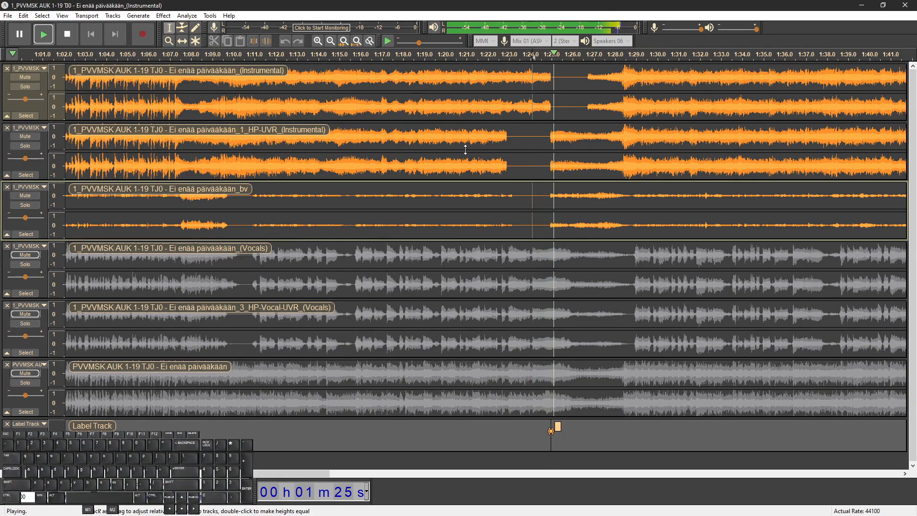
Stop playback and undo the silenced sections around 1:25.0 and the label there
key(space)
key(ctrl+z)
key(ctrl+z)
key(ctrl+z)
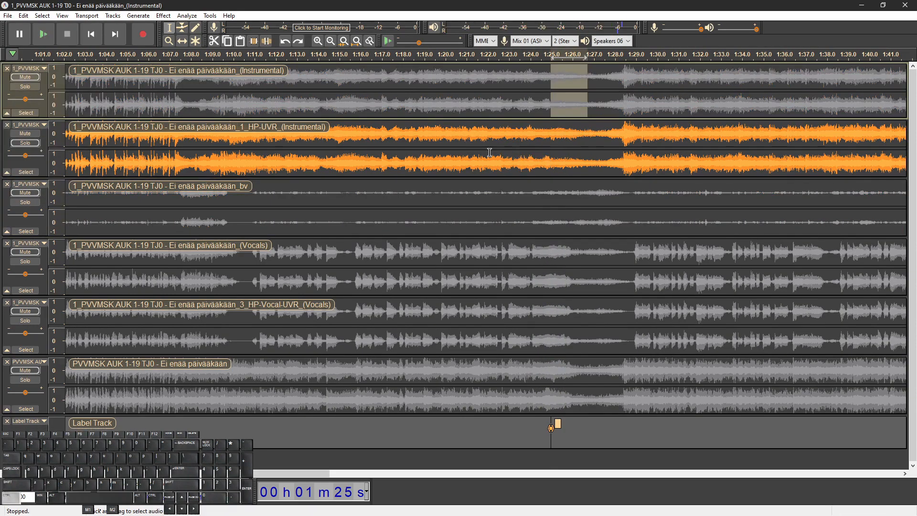
scroll(489, 153, up, 1)
key(ctrl+z)
key(ctrl+z)
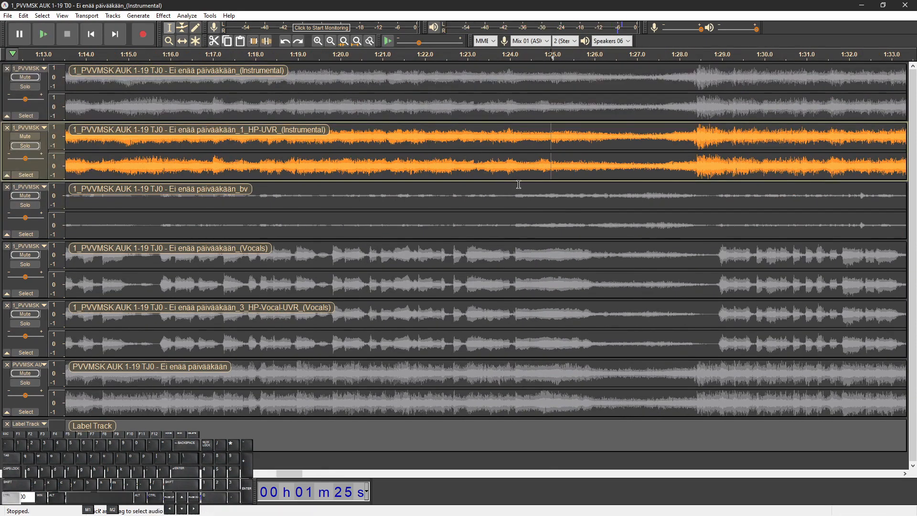
Play the soloed HP-UVR instrumental from about 1:23.0
scroll(518, 184, up, 2)
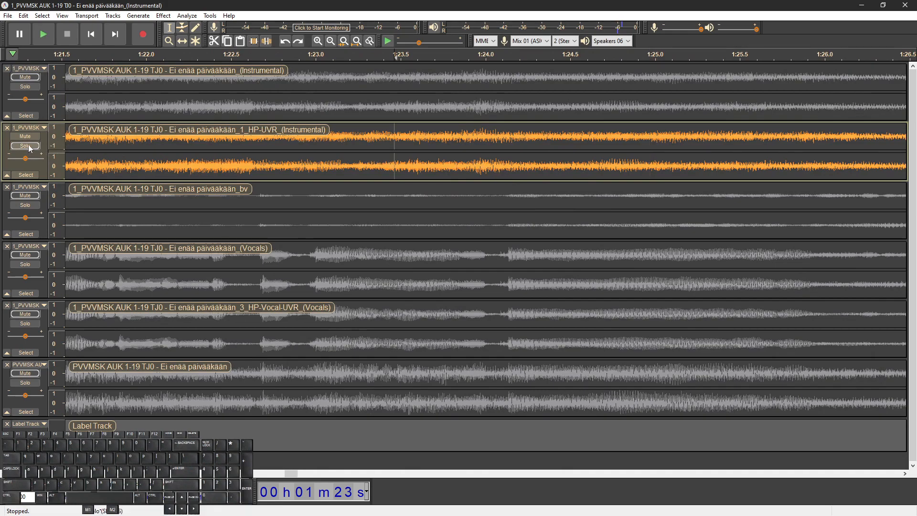
click(29, 146)
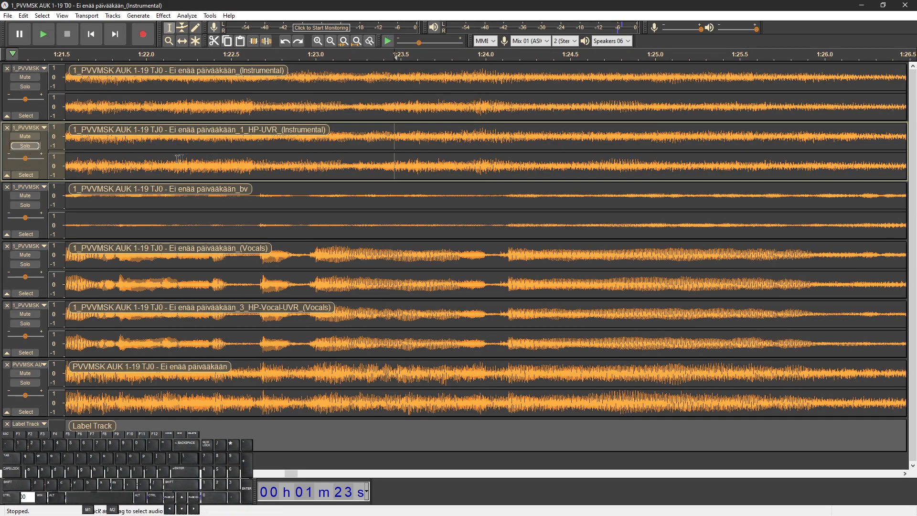
click(319, 167)
key(space)
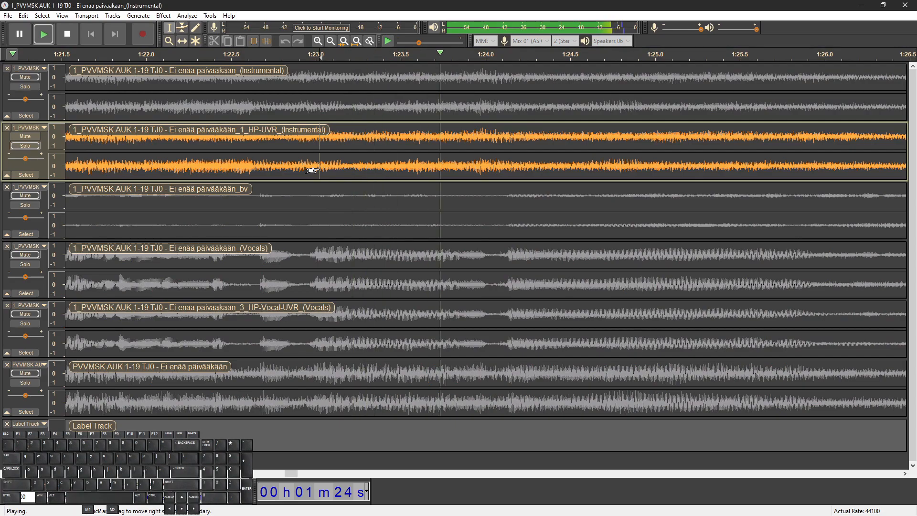
key(space)
Try an unnamed label at about 1:24.0 and play HP-UVR from about 1:24.1 to check the spot
click(492, 168)
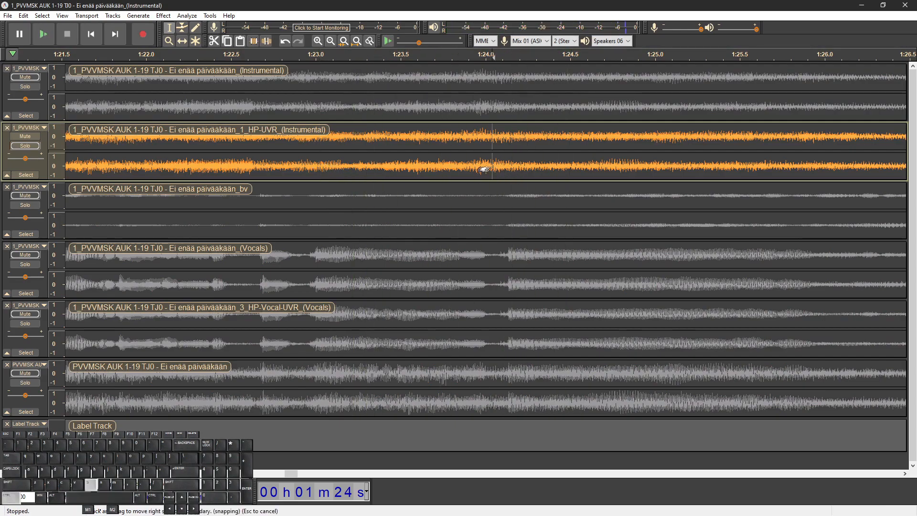
key(ctrl+b)
key(ctrl+3)
key(ctrl+3)
key(ctrl+1)
key(ctrl+1)
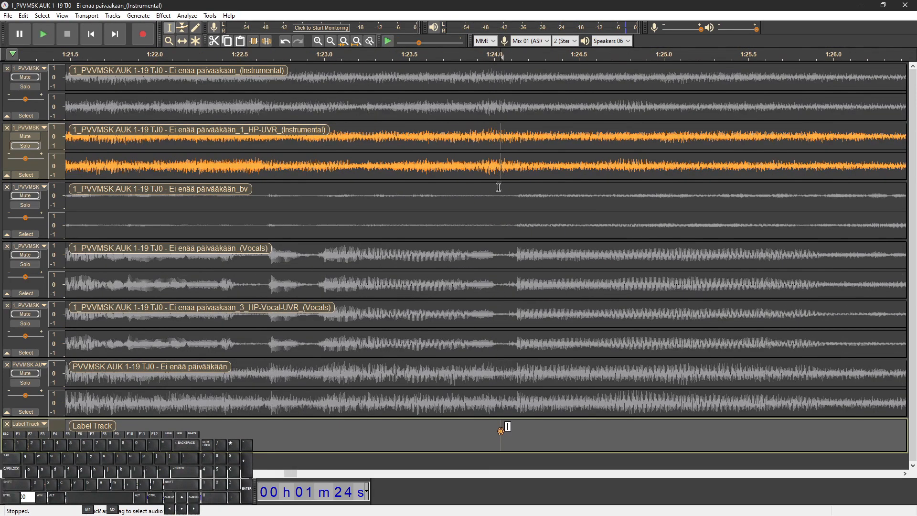
click(511, 167)
key(space)
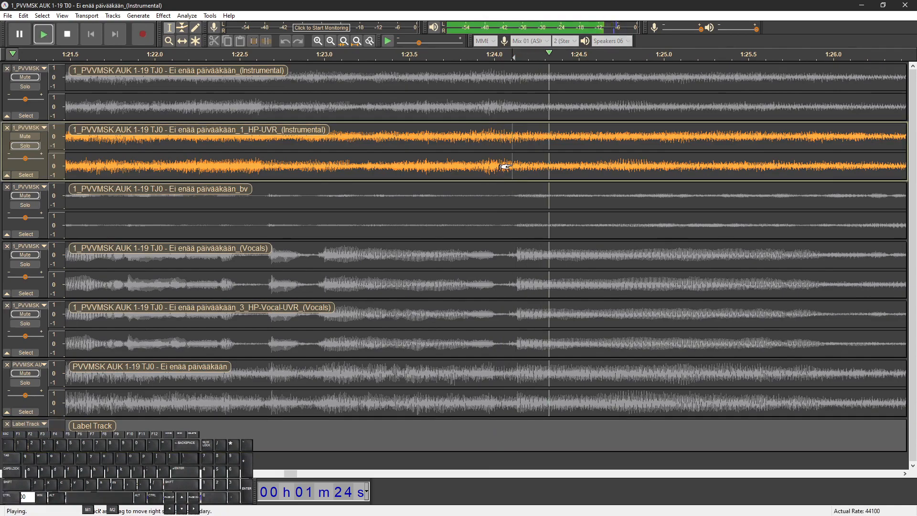
key(space)
Add an unnamed label in the vocal gap just after 1:24.0 and silence the plain instrumental from it to about 1:26.2
key(ctrl+b)
key(ctrl+3)
key(ctrl+3)
drag(500, 112, 592, 110)
key(ctrl+l)
Silence HP-UVR from about 1:21.2 and bv from about 1:21.4 up to the label just after 1:24.0
drag(501, 136, 382, 127)
drag(447, 127, 382, 128)
key(ctrl+l)
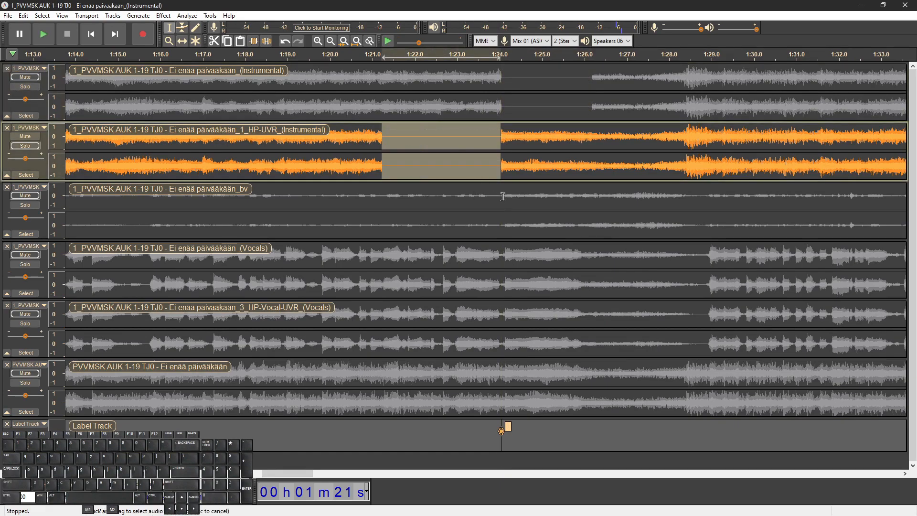
drag(500, 196, 388, 144)
key(ctrl+l)
Make the plain instrumental and bv audible and play the transition near 1:24.0 repeatedly from about 1:22.2
click(425, 109)
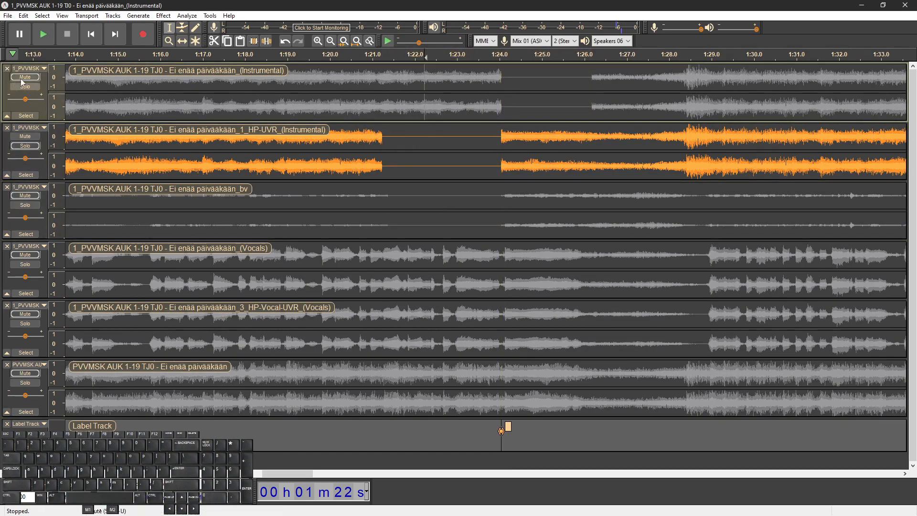
click(21, 77)
click(19, 196)
key(space)
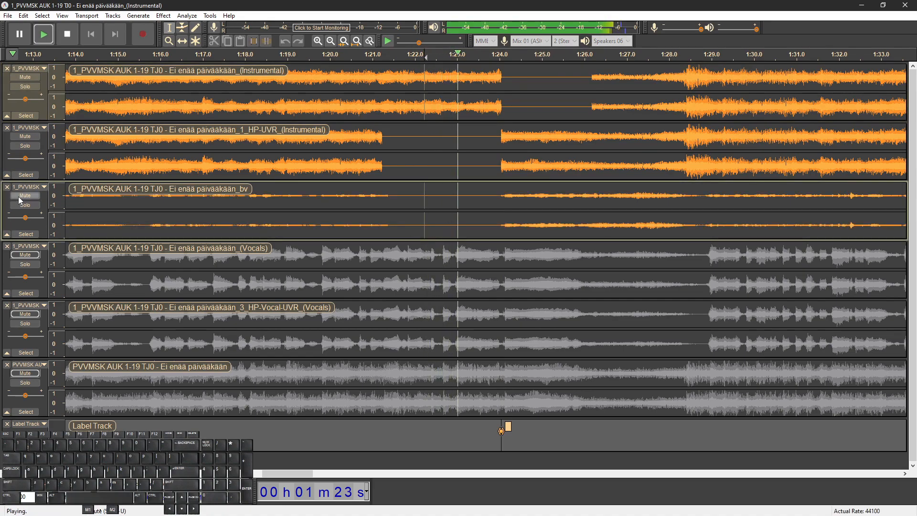
scroll(381, 167, down, 1)
key(space)
key(space)
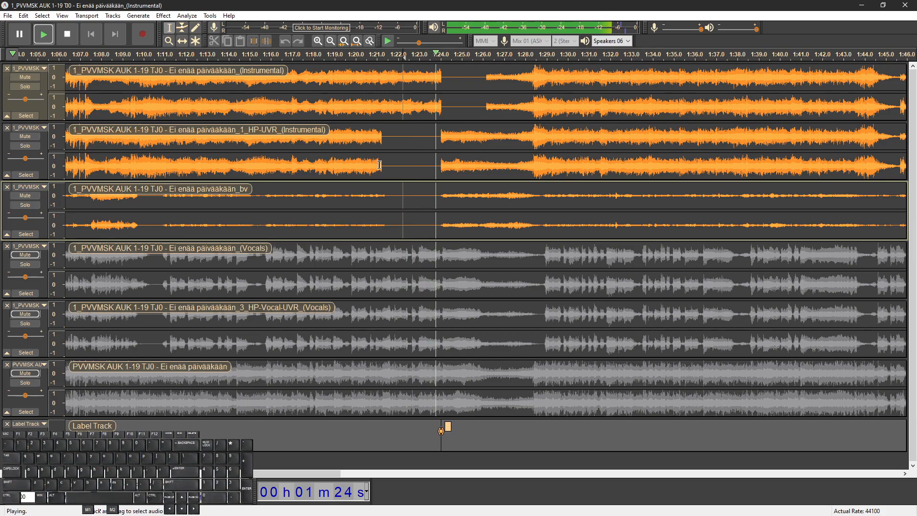
Mute the plain instrumental and listen to HP-UVR with bv up to about 1:28
key(ctrl+3)
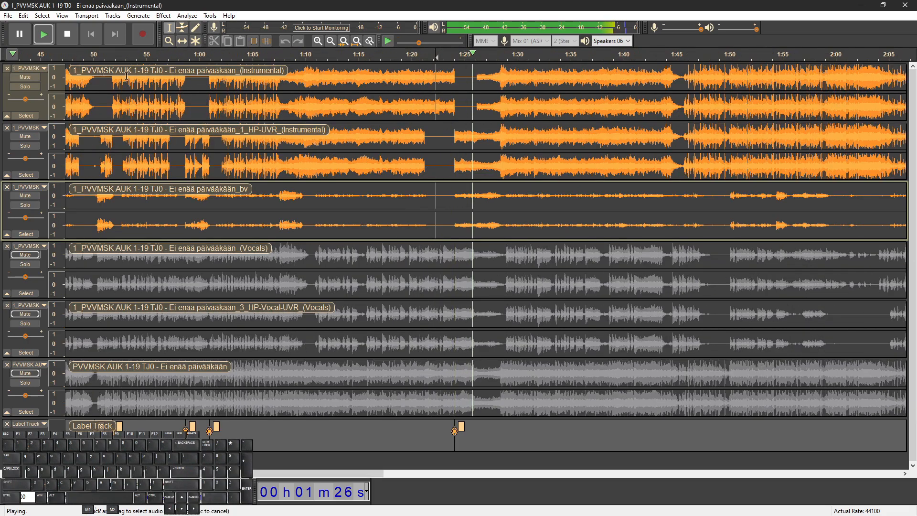
click(20, 78)
key(ctrl+2)
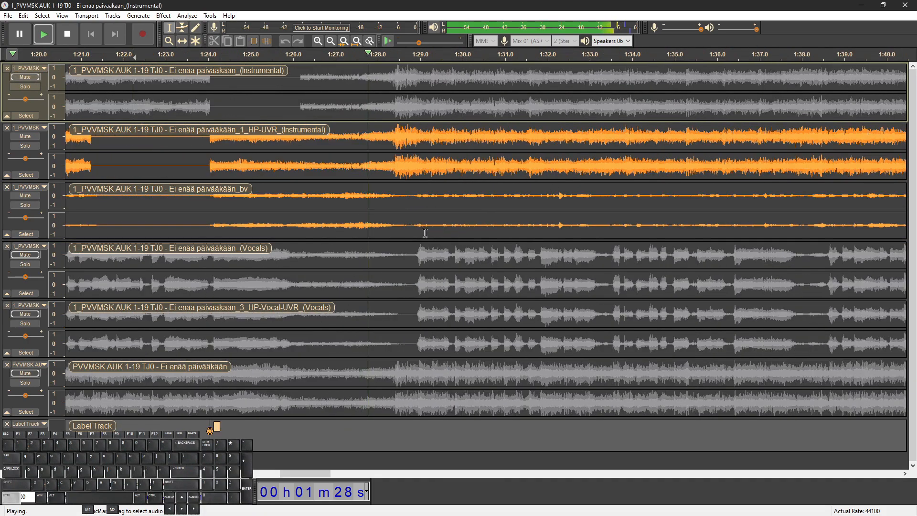
key(space)
Add an unnamed label at about 1:28.8, just before the vocals restart
key(ctrl+1)
key(ctrl+1)
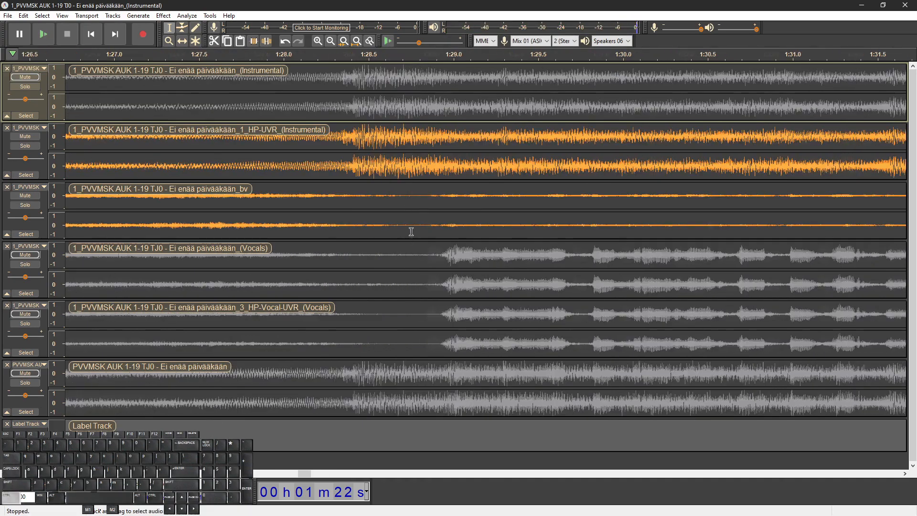
click(425, 225)
key(ctrl+b)
scroll(425, 215, down, 3)
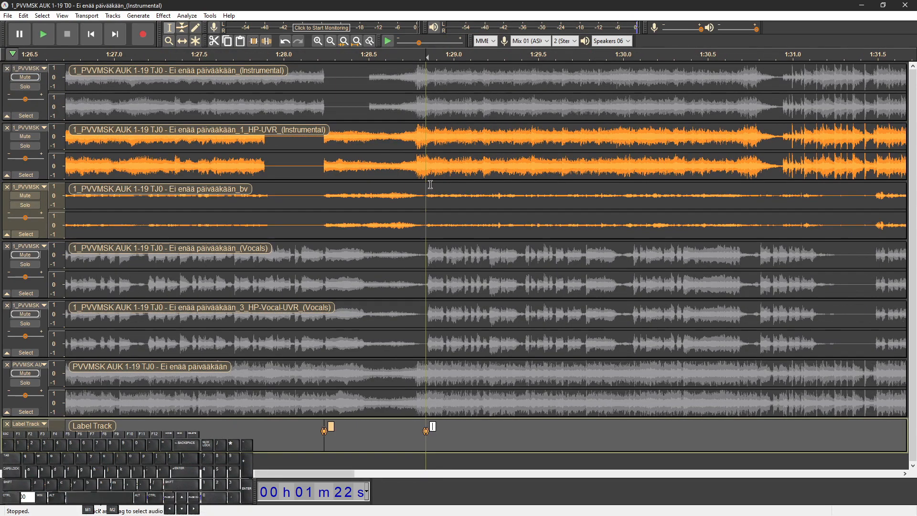
Silence HP-UVR and bv from the 1:28.8 label to about 1:30.7, and the plain instrumental from about 1:25.3 up to the label
drag(427, 173, 463, 198)
key(ctrl+l)
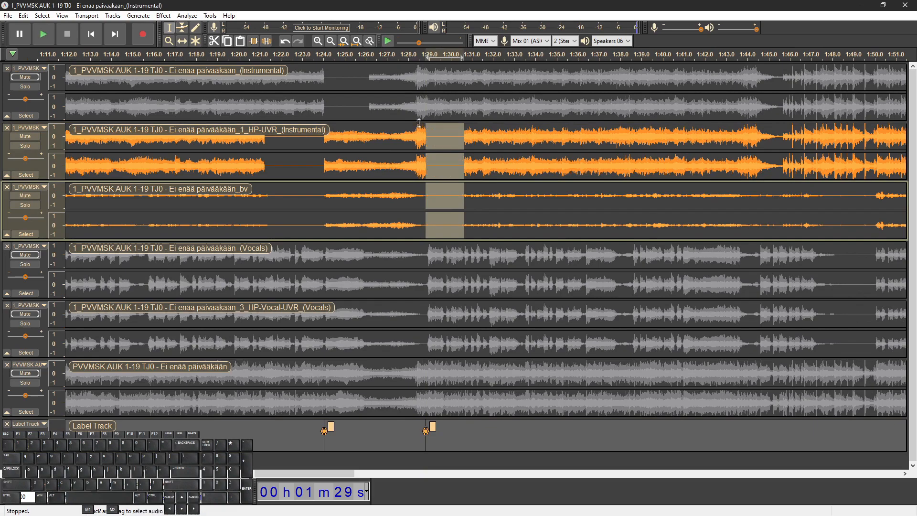
click(405, 106)
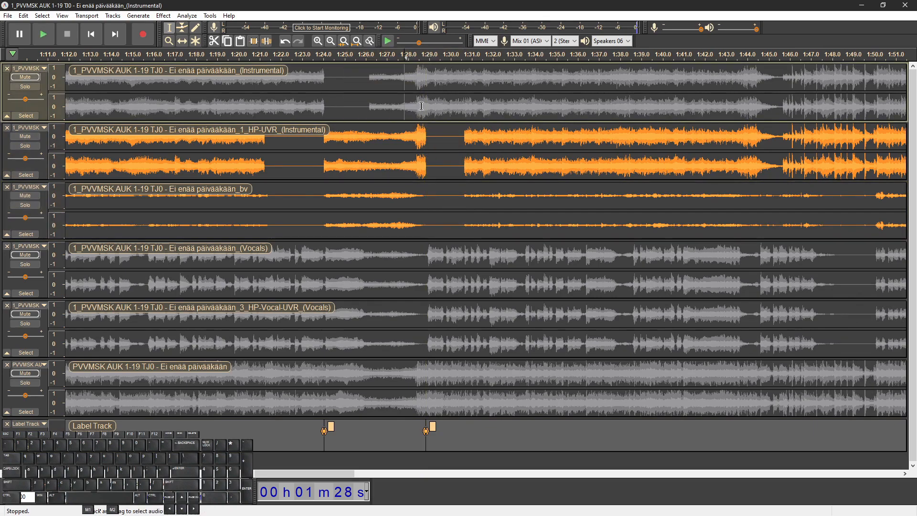
drag(423, 106, 350, 107)
key(ctrl+l)
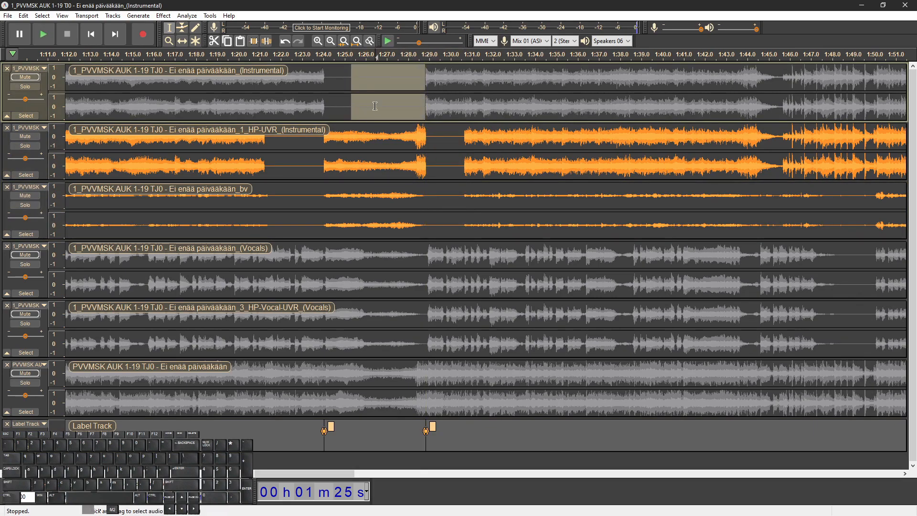
Make the plain instrumental audible and play the 1:28.8 transition repeatedly, from about 1:26.4 and from about 1:28.0
click(374, 106)
click(26, 77)
key(space)
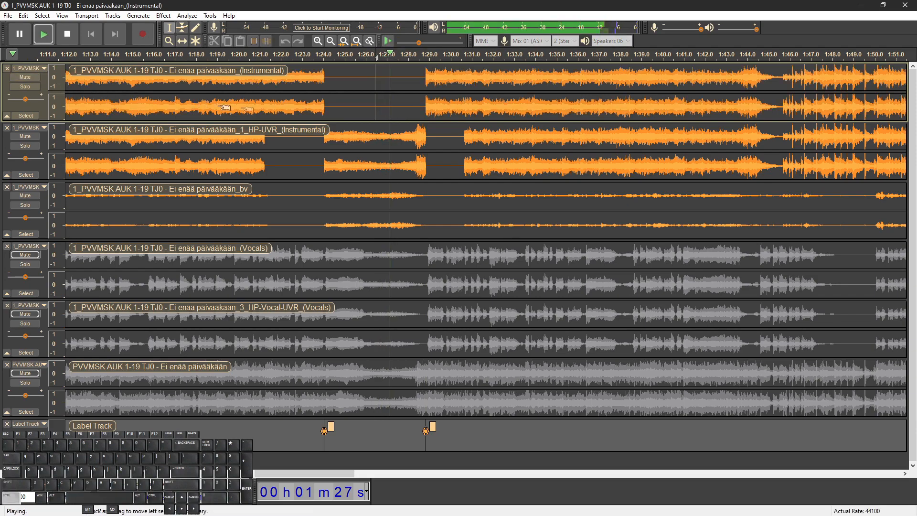
scroll(367, 127, up, 1)
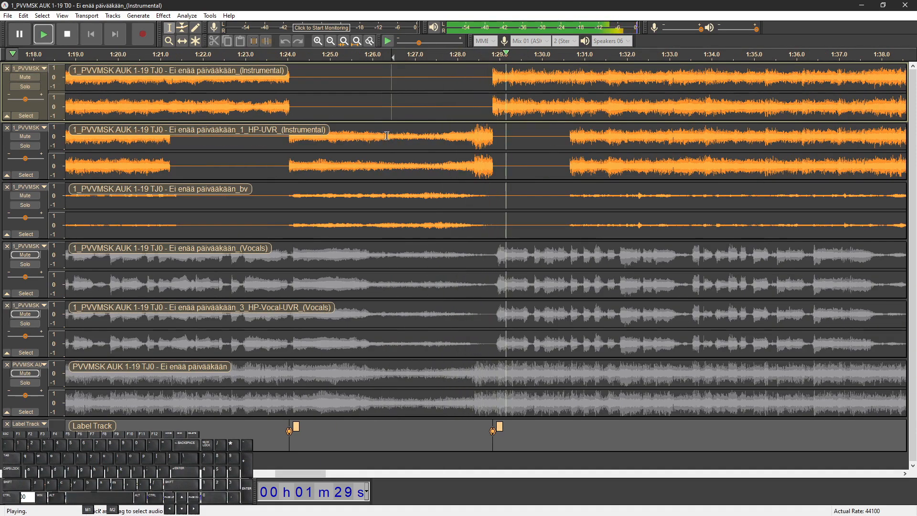
key(space)
scroll(528, 137, up, 1)
key(space)
key(space)
click(384, 143)
key(space)
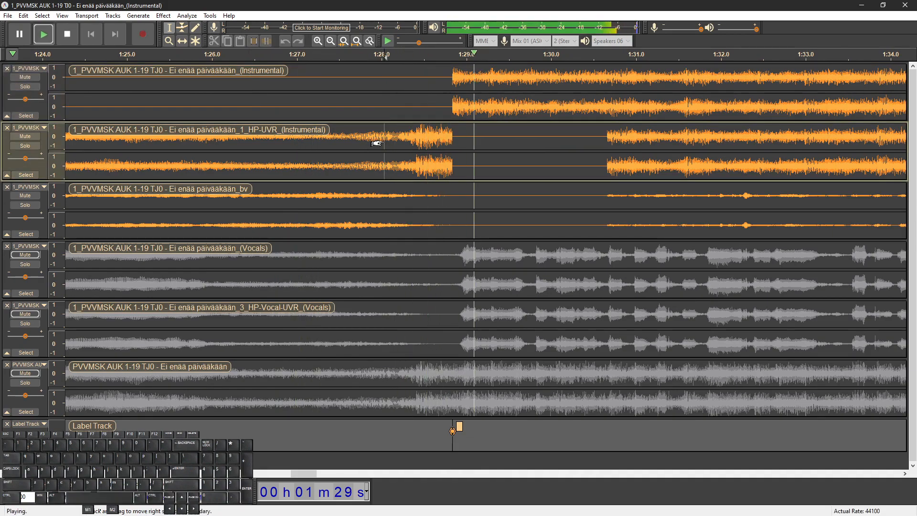
Stop playback and undo the silenced sections around the 1:28.8 label in both instrumentals and bv
key(space)
key(ctrl+z)
key(ctrl+z)
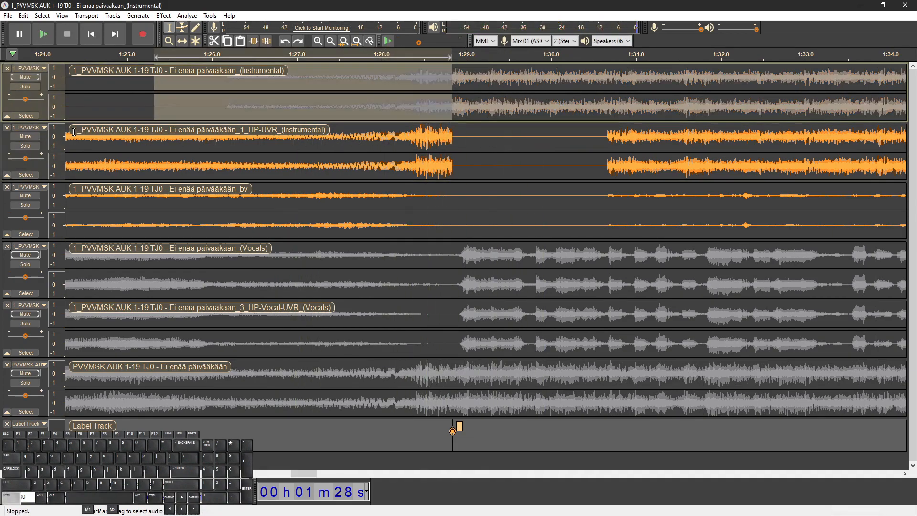
key(ctrl+z)
Play HP-UVR with bv past the 1:28.8 label, restarting from about 1:27.8
key(space)
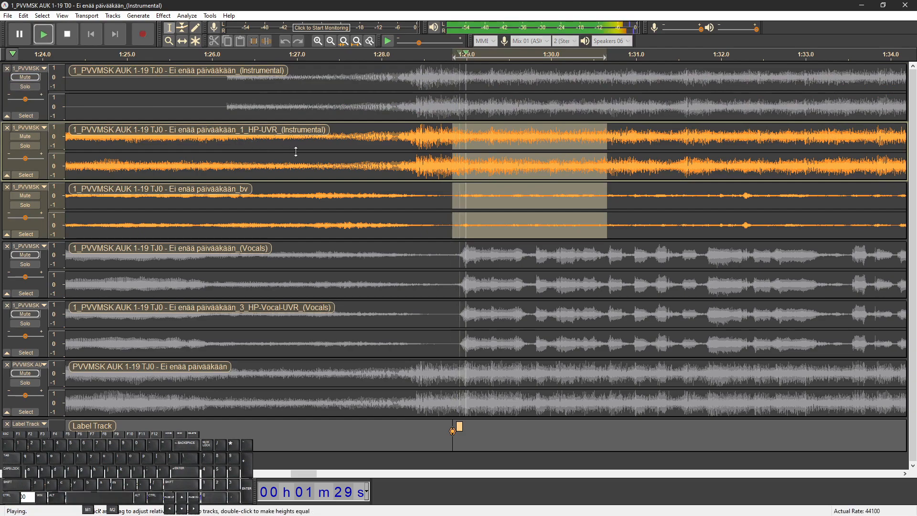
click(364, 169)
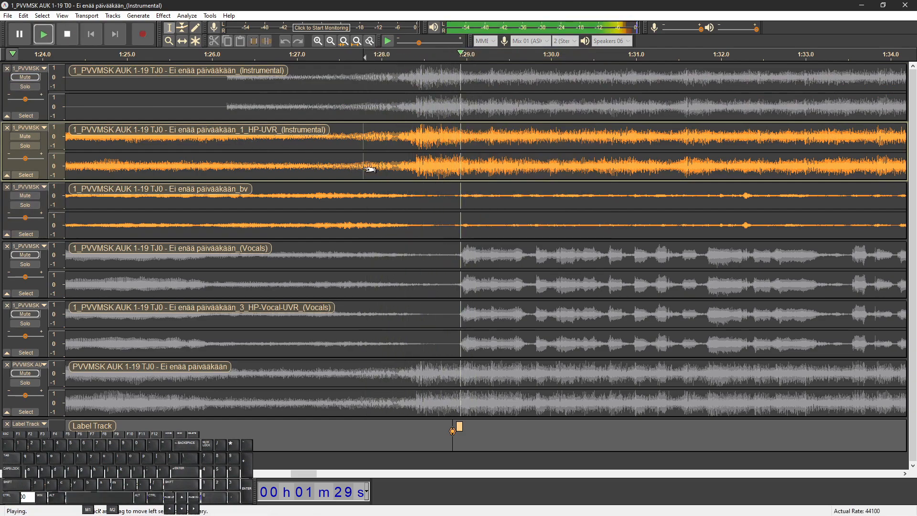
key(space)
key(space)
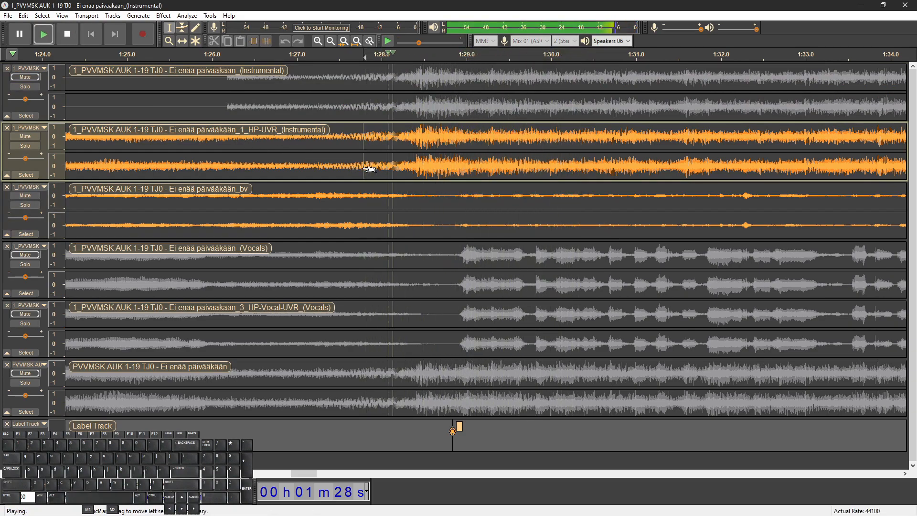
Stop playback and redo the silenced sections around the 1:28.8 label in both instrumentals and bv
key(space)
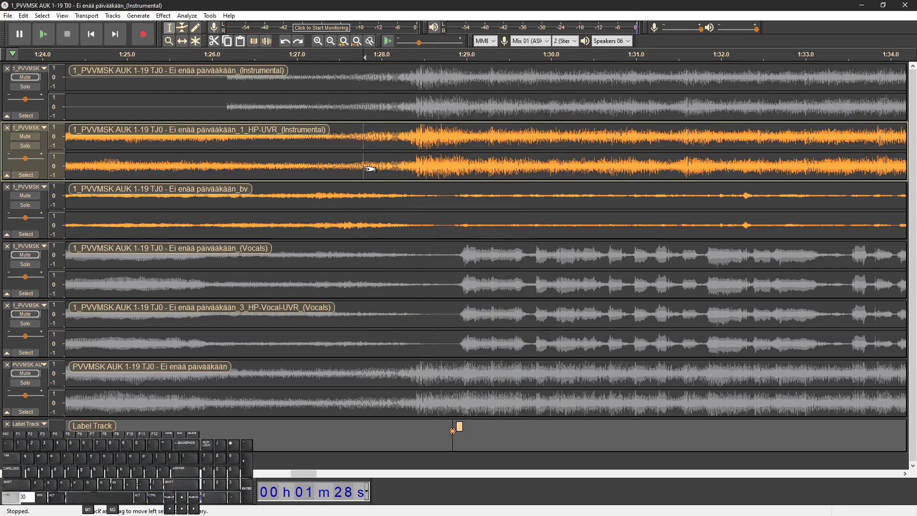
key(ctrl+y)
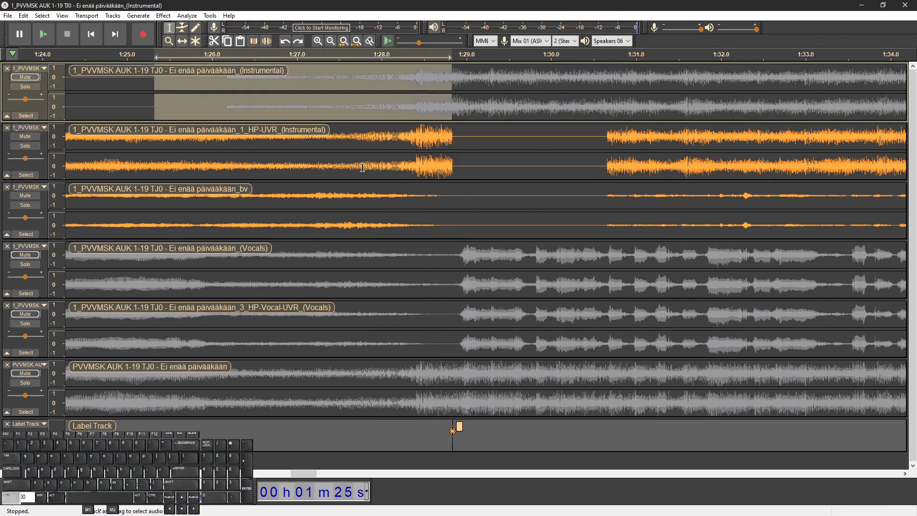
key(ctrl+y)
key(ctrl+y)
Play both instrumentals with bv across the 1:28.8 transition from about 1:26.7
click(275, 106)
key(space)
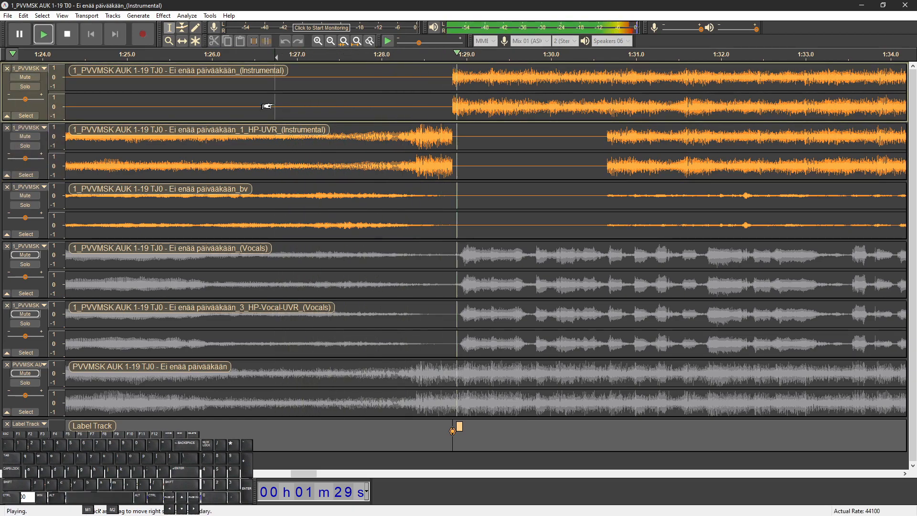
ctrl+scroll(392, 152, down, 2)
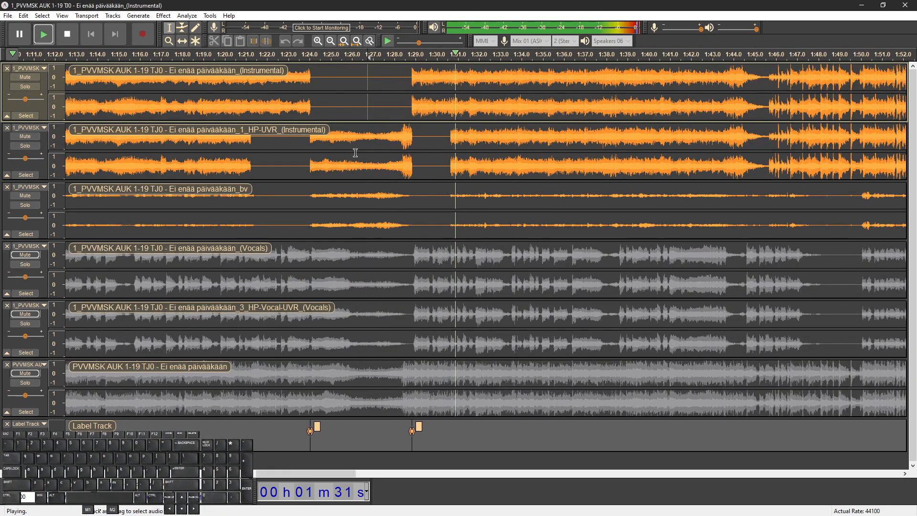
key(space)
click(431, 113)
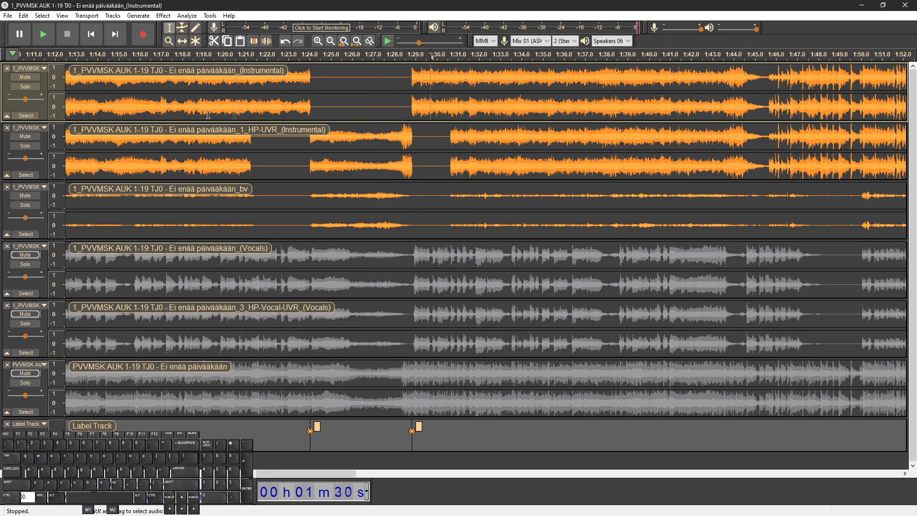
Solo the original full mix and play it past the 1:28.8 label from about 1:27.7
click(28, 88)
click(24, 383)
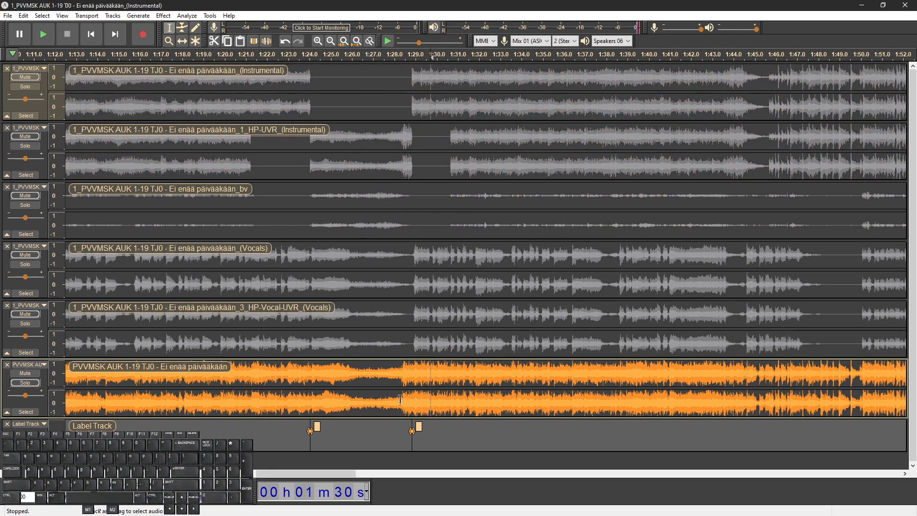
click(388, 380)
key(space)
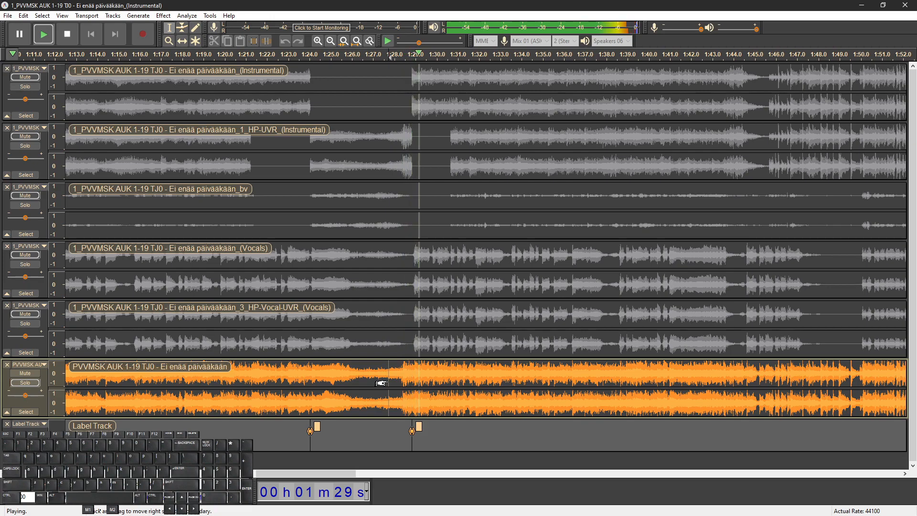
key(space)
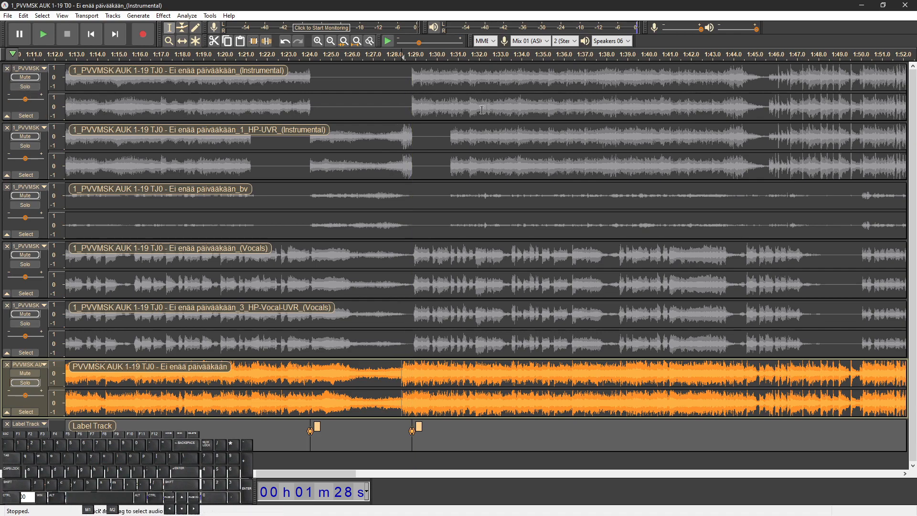
Play the plain instrumental soloed from about 1:29.8, switching the solo back and forth between it and HP-UVR
click(433, 102)
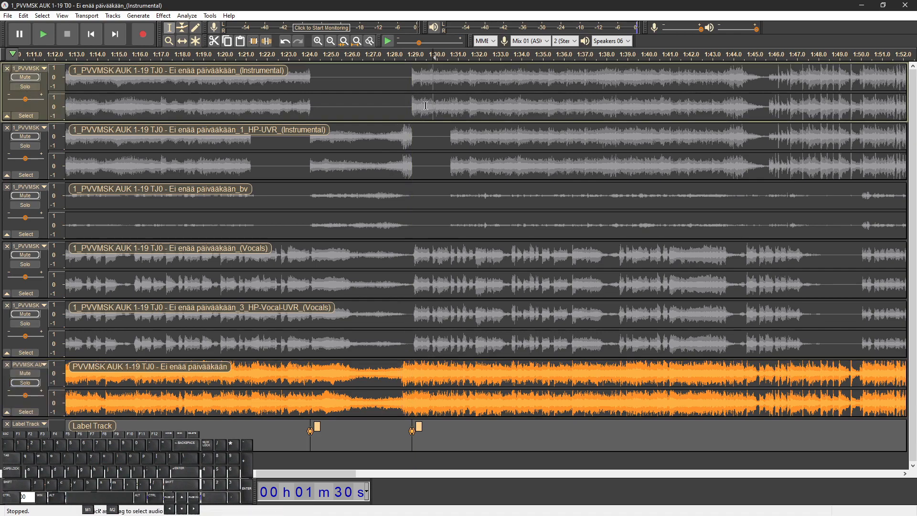
click(25, 86)
key(space)
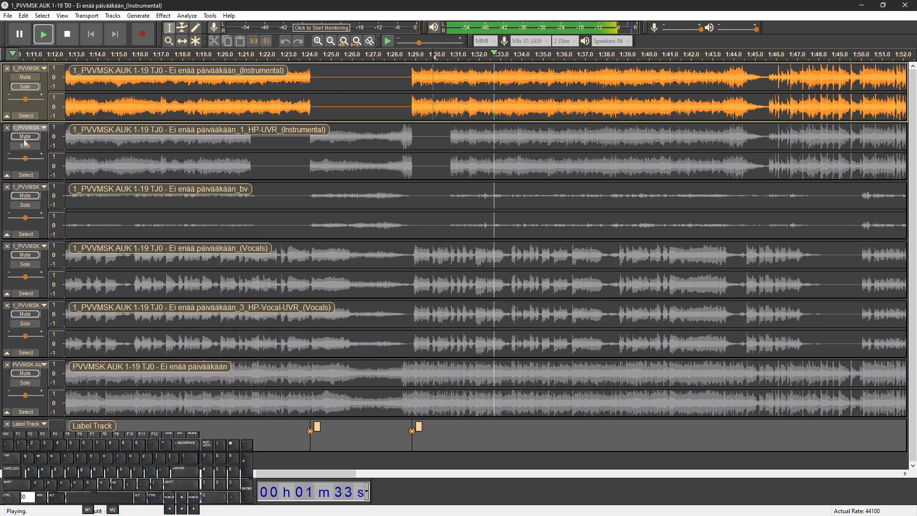
shift+click(25, 147)
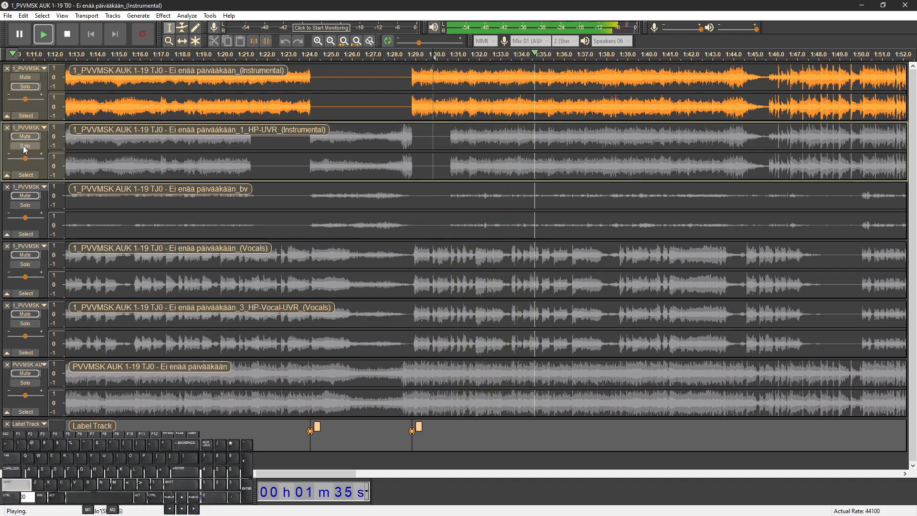
key(shift+Up)
key(shift+s)
key(shift+Down)
key(shift+s)
key(shift+Up)
key(shift+s)
key(shift+Down)
key(shift+s)
key(shift+Up)
key(shift+s)
key(shift+Down)
key(shift+s)
key(shift+Up)
key(shift+s)
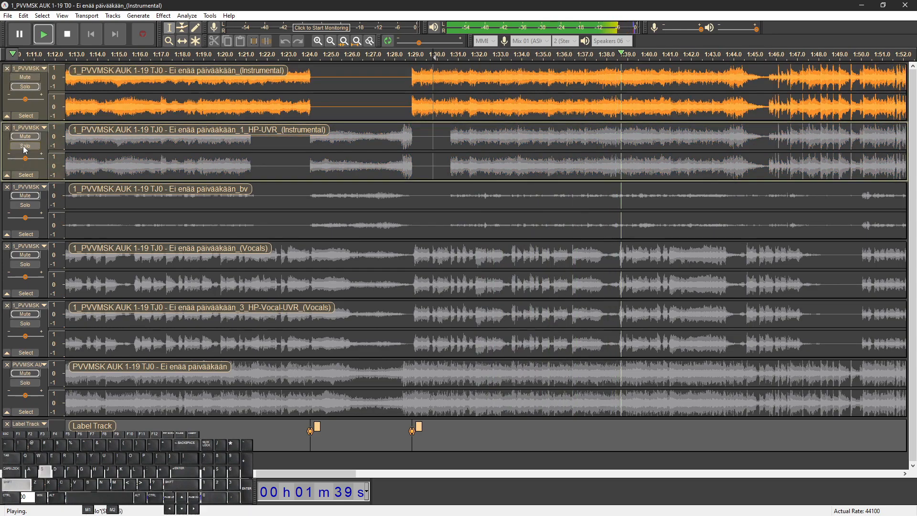
key(shift+Down)
key(shift+s)
key(shift+Up)
key(shift+s)
key(shift+Down)
key(shift+s)
key(shift+Up)
key(shift+s)
Replay the plain instrumental from about 1:37.5 and switch the solo to HP-UVR to compare them
key(space)
key(space)
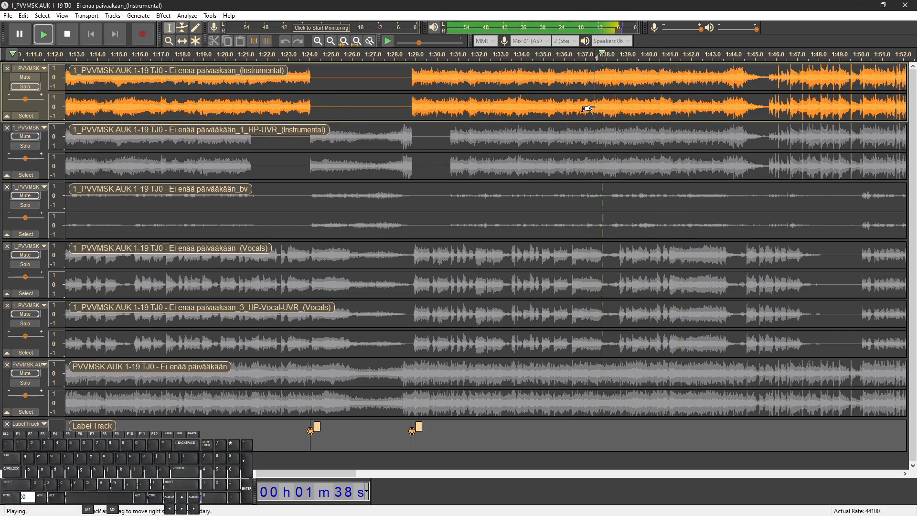
key(space)
key(space)
key(shift+Down)
key(shift+s)
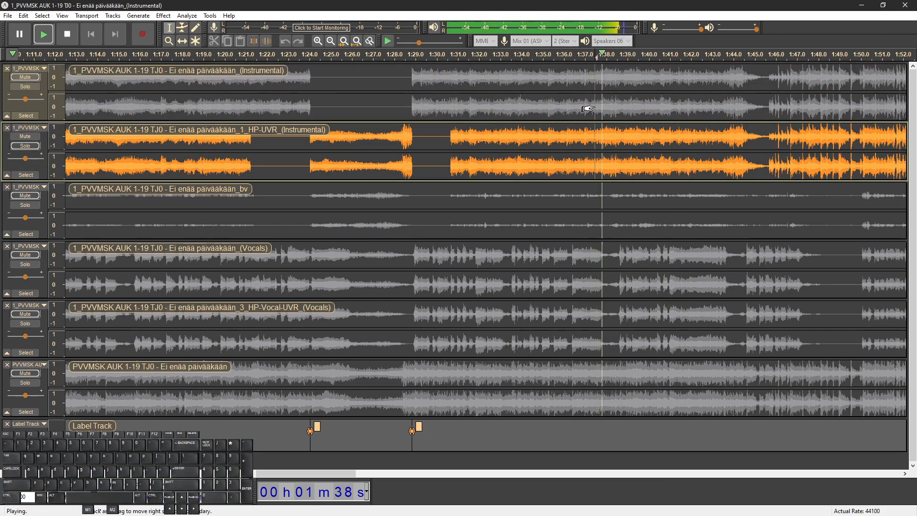
Make bv audible alongside HP-UVR and play both from about 1:38.0
key(shift+Down)
key(space)
key(space)
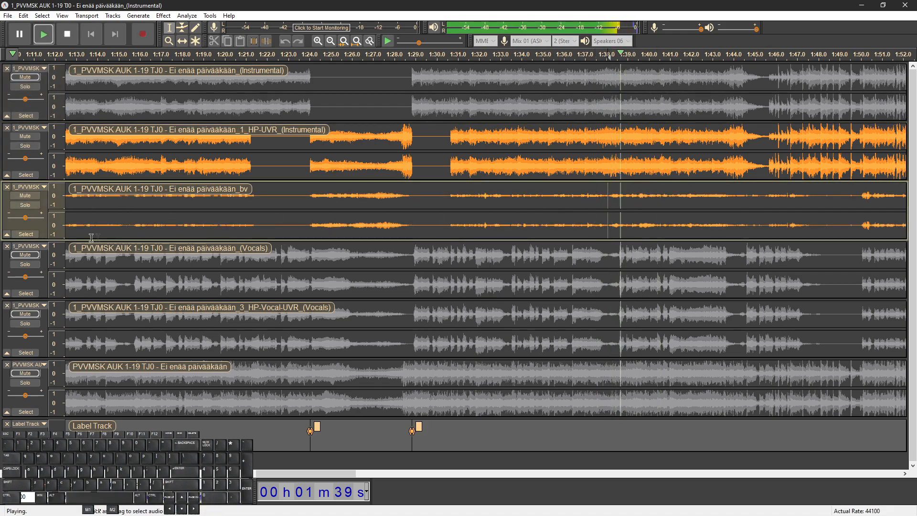
Solo bv during playback and listen to the backing vocals up to about 1:47
click(23, 206)
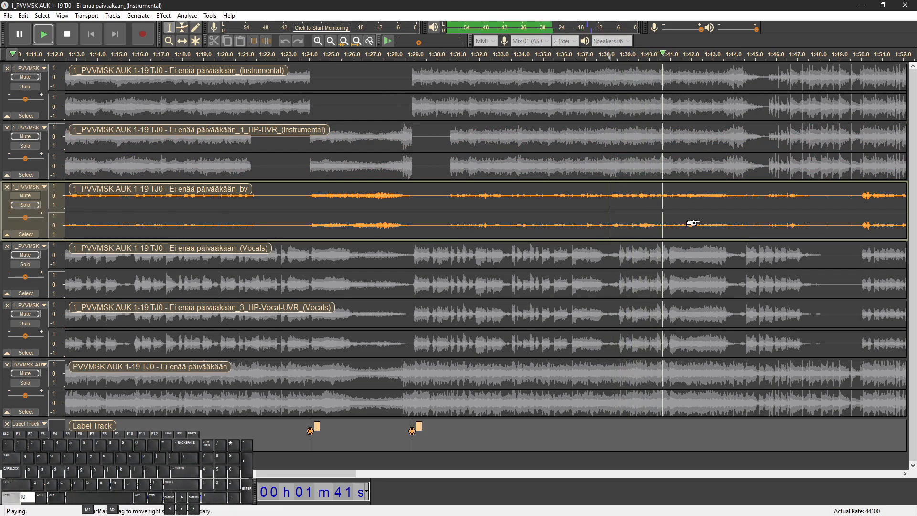
ctrl+scroll(691, 222, down, 1)
scroll(685, 222, up, 2)
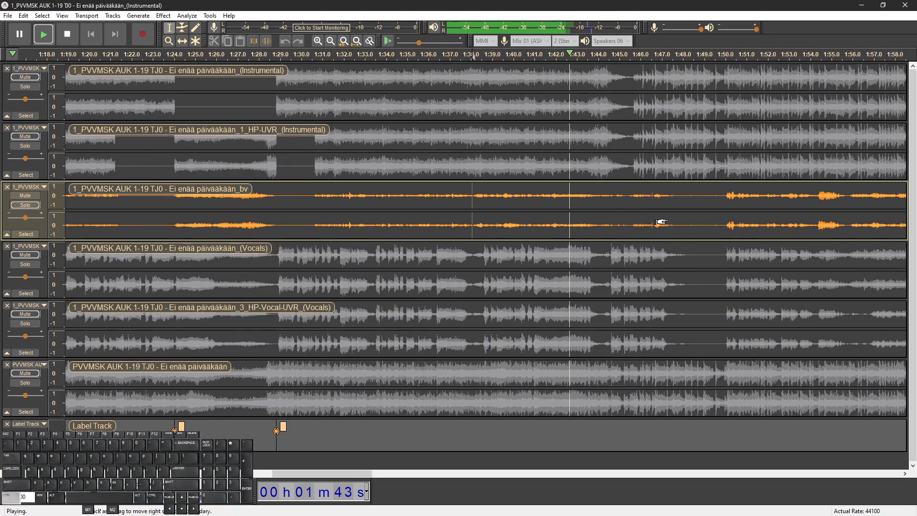
scroll(575, 230, down, 1)
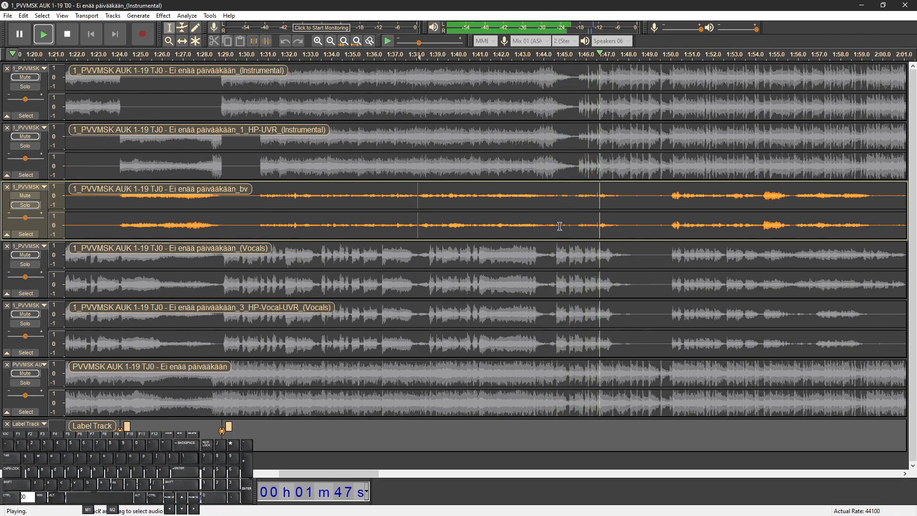
Restart playback from about 1:43.5 and solo the plain instrumental to listen up to the 1:50 vocal entry
click(532, 222)
key(space)
key(space)
click(24, 87)
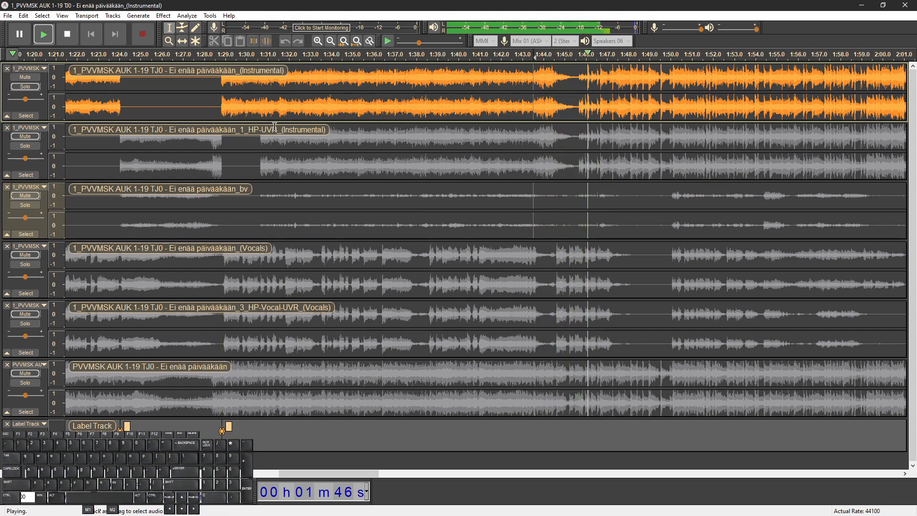
scroll(679, 150, down, 1)
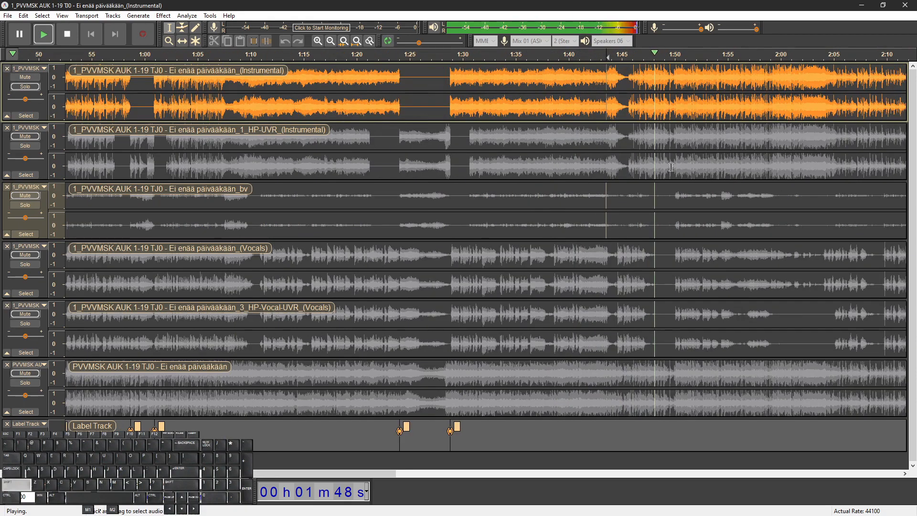
scroll(672, 176, right, 2)
scroll(651, 196, up, 2)
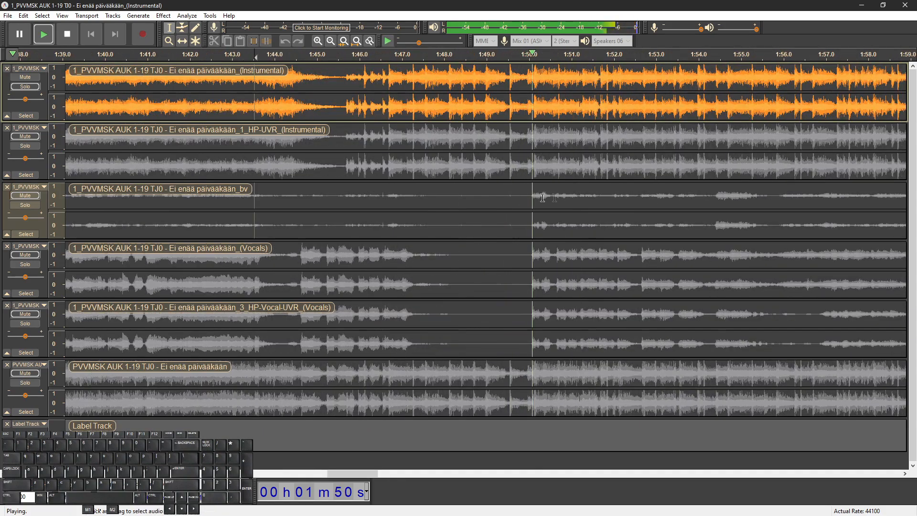
Play bv soloed from about 1:49.7 through the backing vocals after 1:50
click(516, 200)
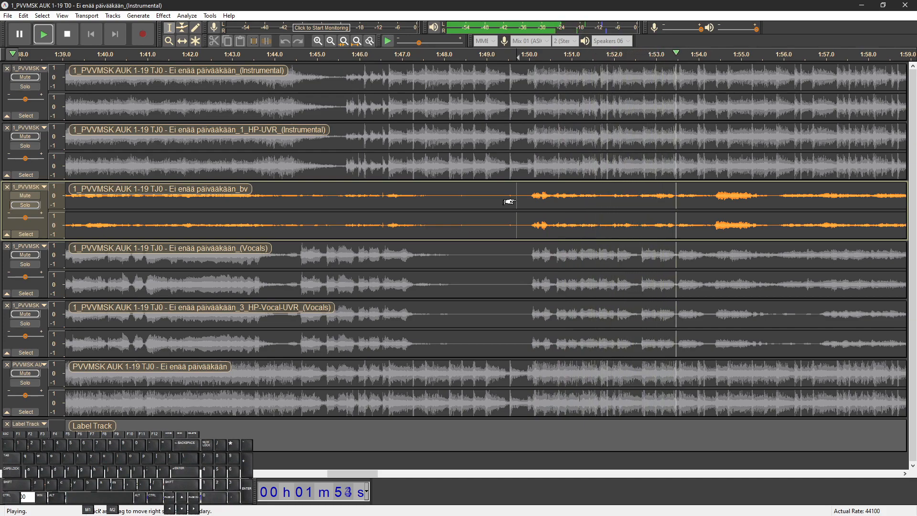
ctrl+scroll(691, 230, down, 3)
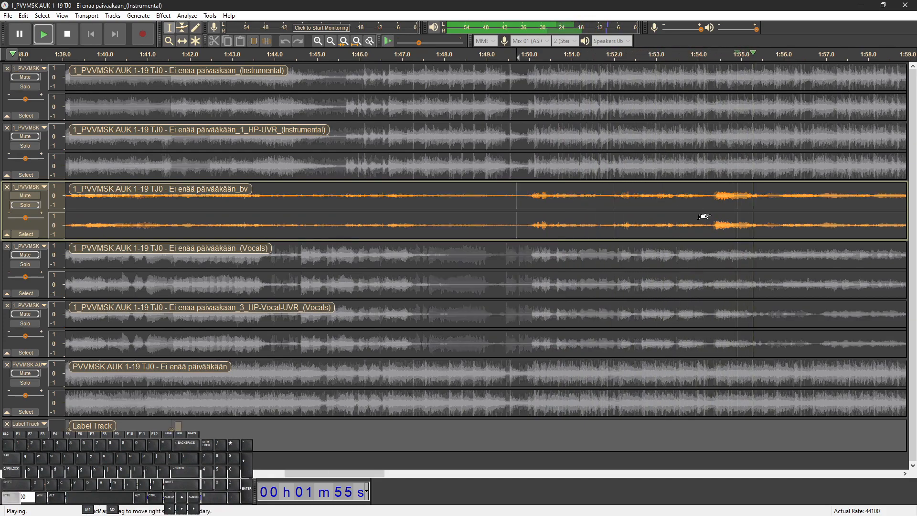
ctrl+scroll(682, 213, up, 1)
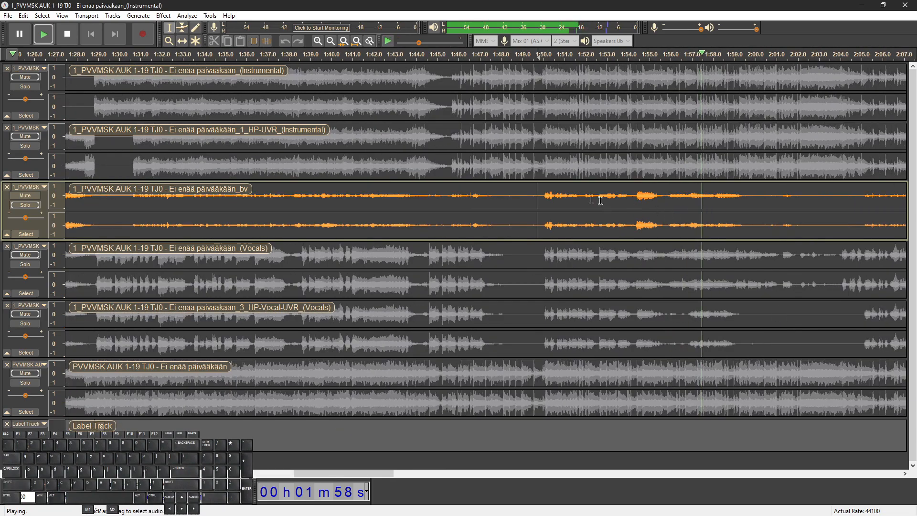
Make HP-UVR audible with bv and play both from just before the 1:50 vocal entry
key(space)
click(536, 176)
click(21, 138)
key(space)
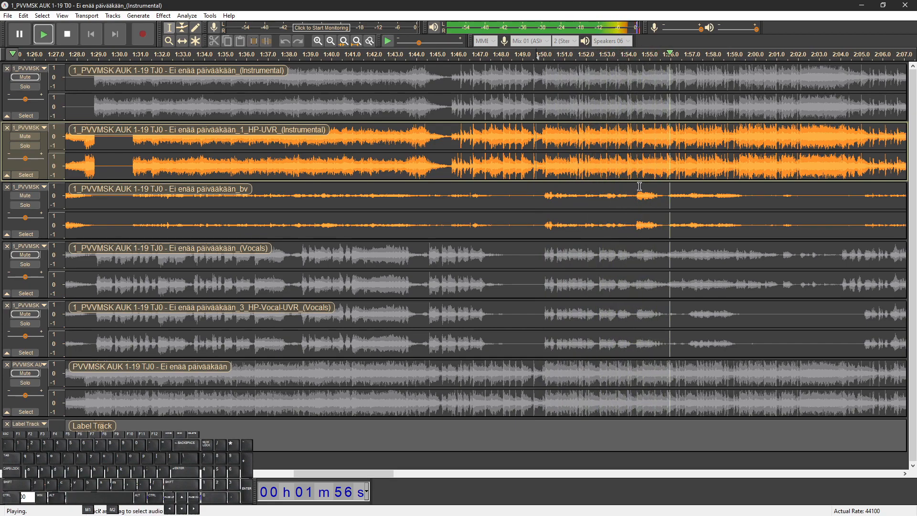
key(space)
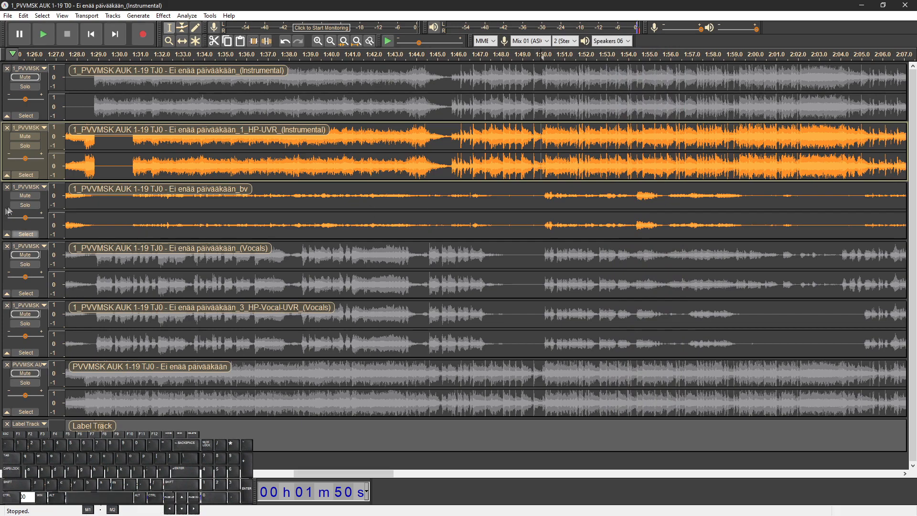
Play bv alone from about 1:50, and replay the same passage with HP-UVR audible again
key(space)
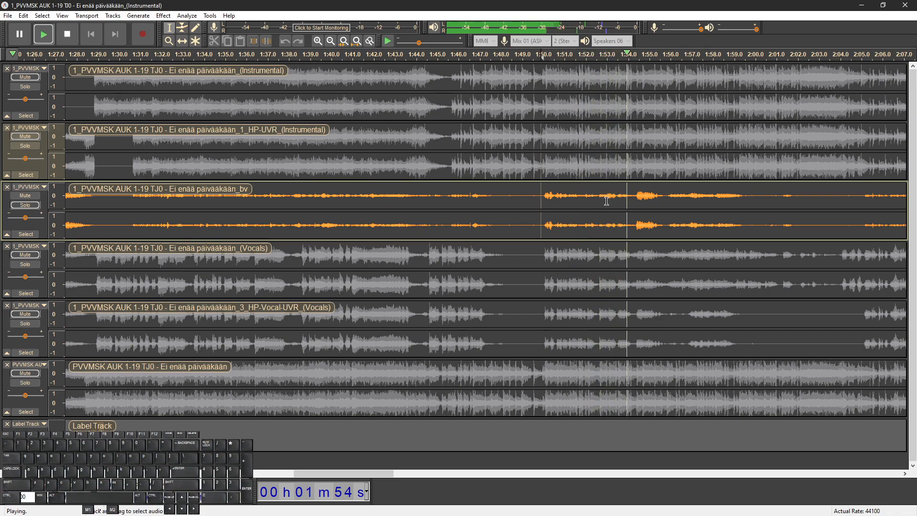
key(space)
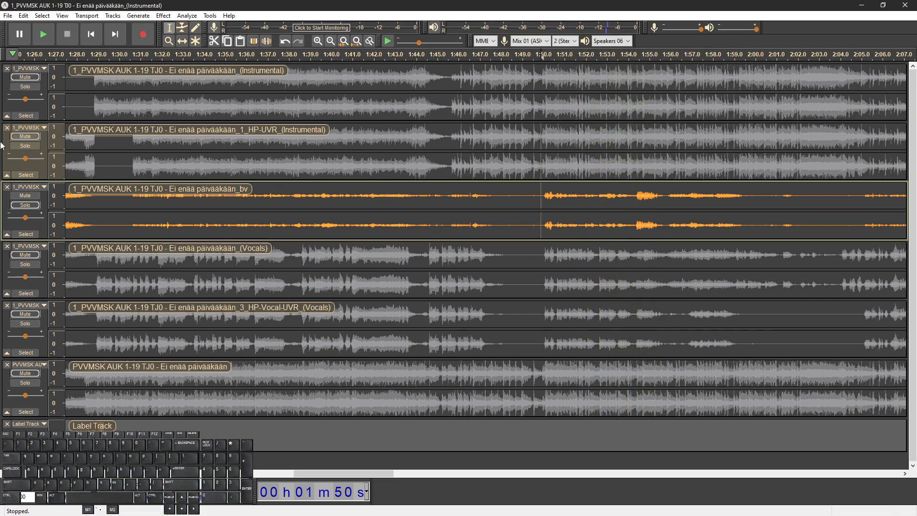
click(19, 138)
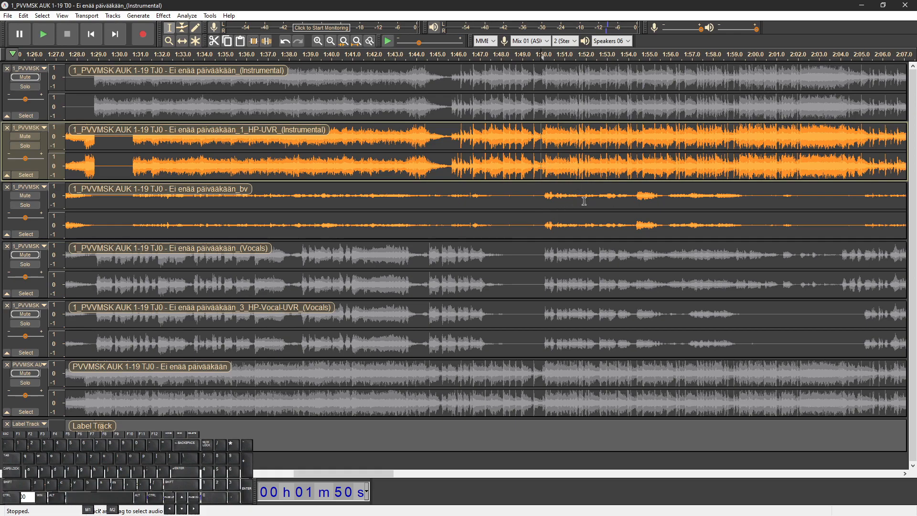
key(space)
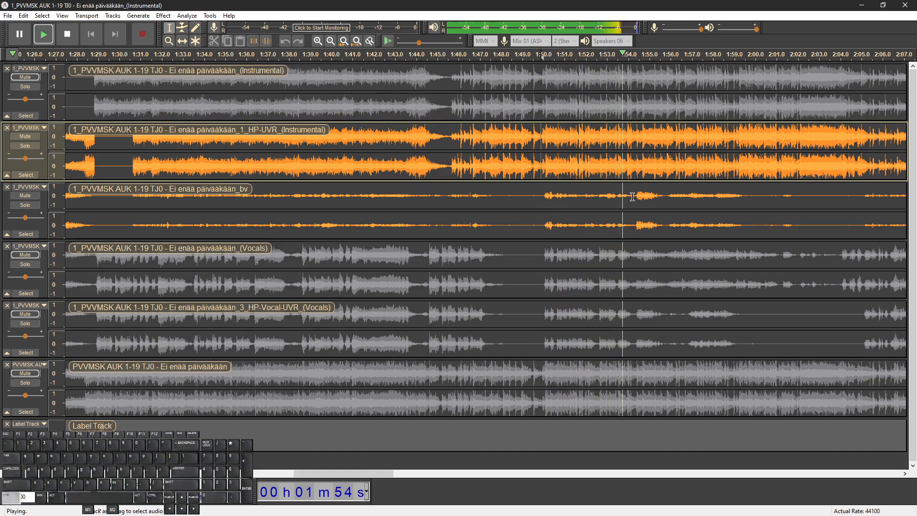
ctrl+scroll(597, 197, up, 1)
shift+scroll(616, 198, down, 1)
key(space)
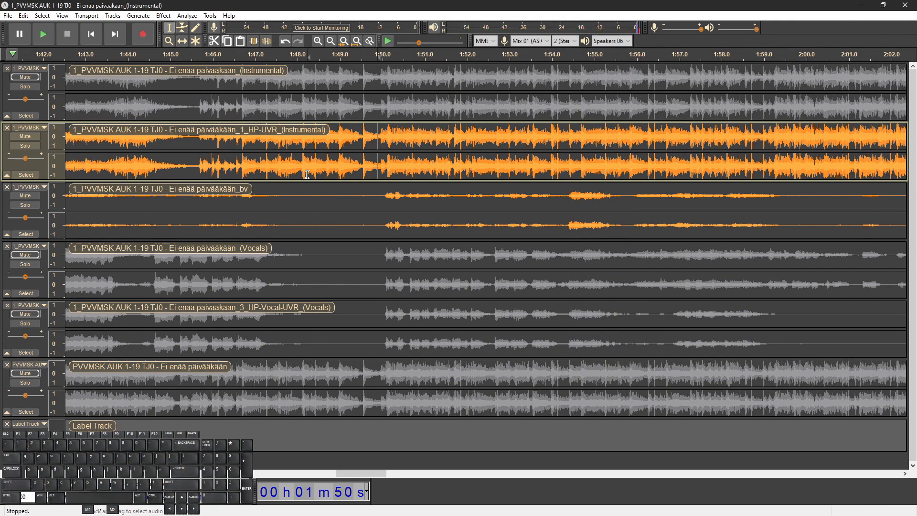
Play HP-UVR with bv into the 1:50 vocal entry from about 1:48.2 and again from about 1:49.9
ctrl+scroll(279, 173, down, 2)
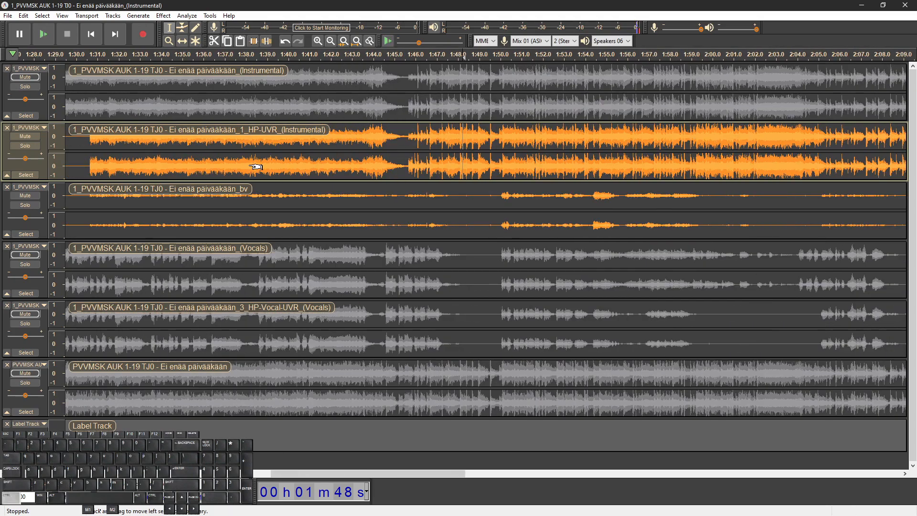
shift+scroll(248, 166, up, 1)
shift+scroll(248, 166, up, 1)
key(space)
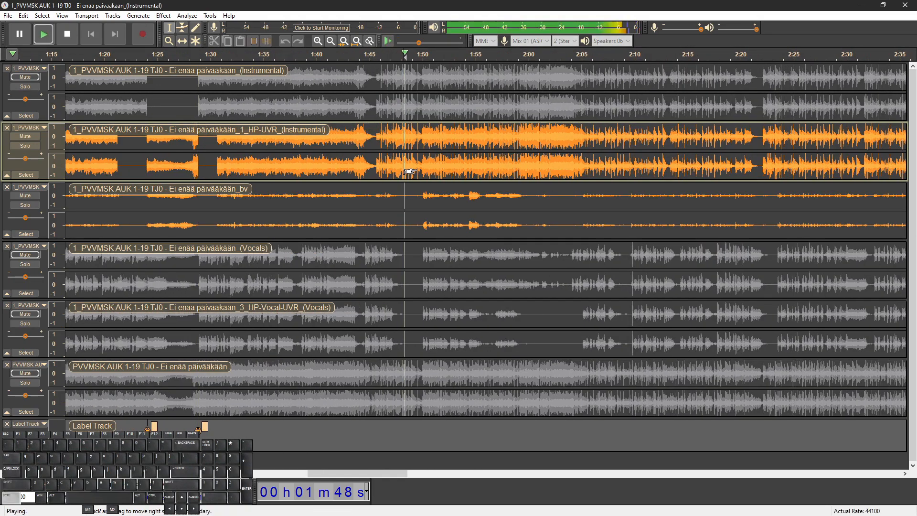
ctrl+scroll(415, 165, up, 3)
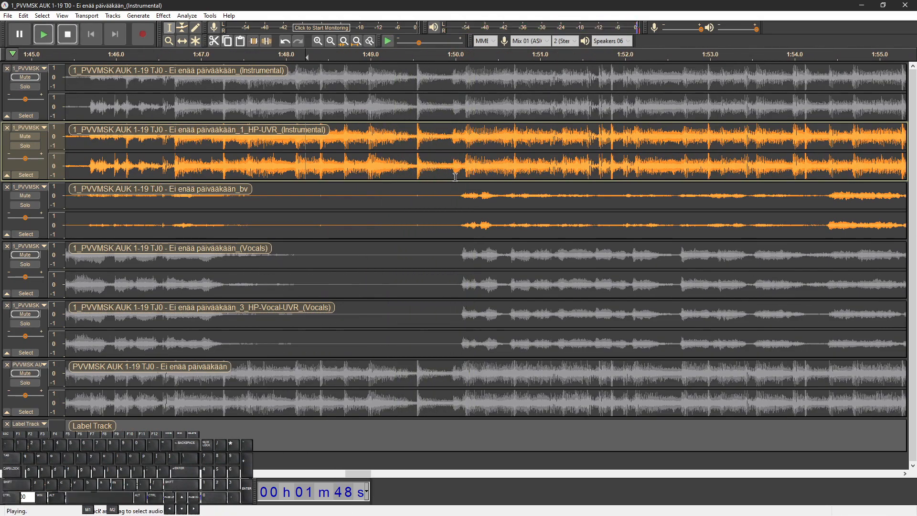
ctrl+scroll(432, 165, up, 1)
key(space)
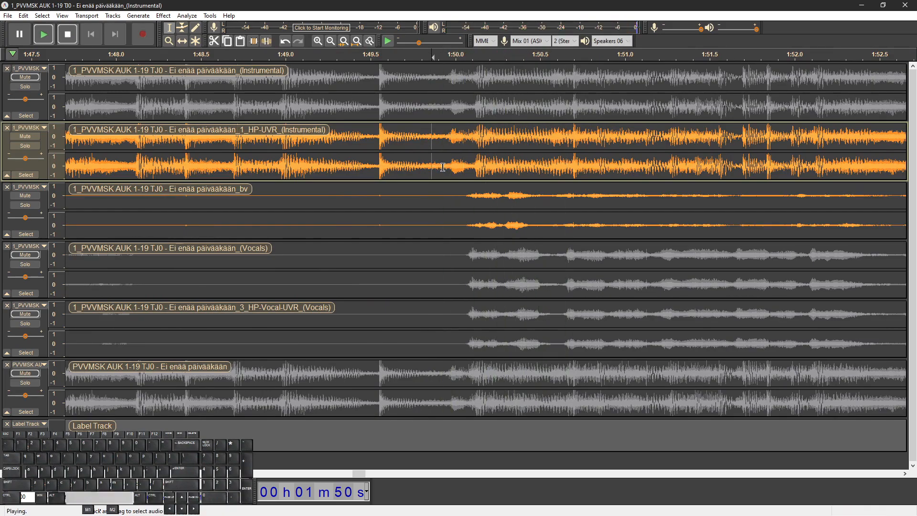
Add a label at about 1:50.0, just before the vocal entry
ctrl+scroll(441, 171, up, 2)
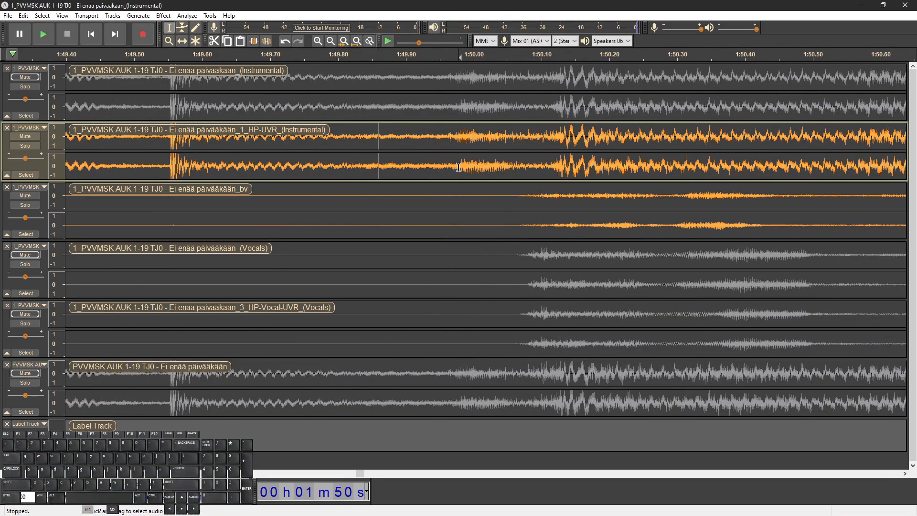
key(ctrl+b)
ctrl+scroll(454, 172, down, 4)
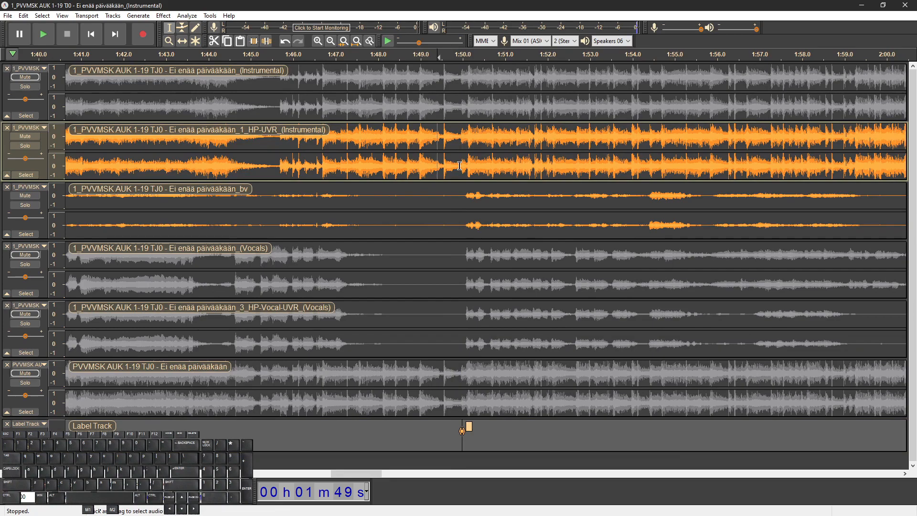
Silence HP-UVR and bv from about 1:46.8 to the 1:50 label, and Instrumental from the label to about 1:52
drag(462, 215, 325, 158)
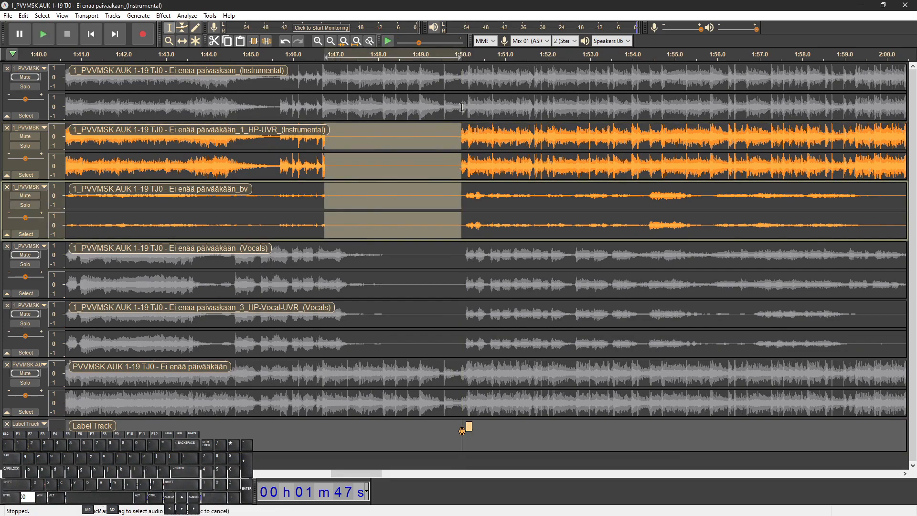
drag(461, 106, 551, 106)
key(ctrl+l)
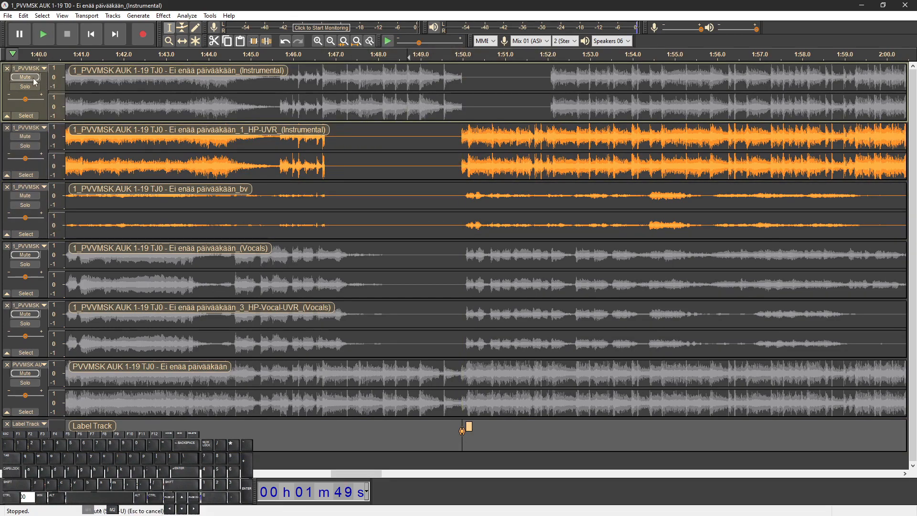
Play the 1:50 transition with Instrumental audible, then mute Instrumental and play HP-UVR with bv on to about 1:58
click(25, 77)
key(space)
ctrl+scroll(426, 178, down, 1)
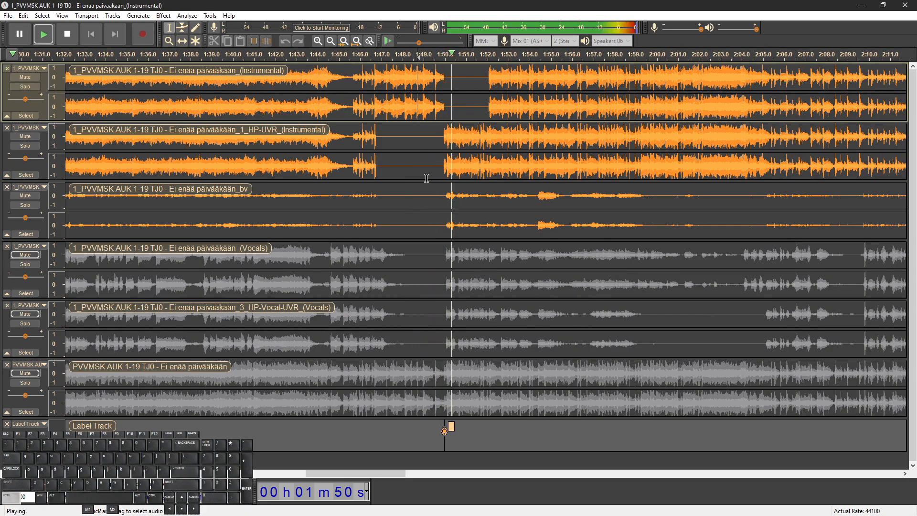
scroll(426, 178, right, 1)
click(25, 77)
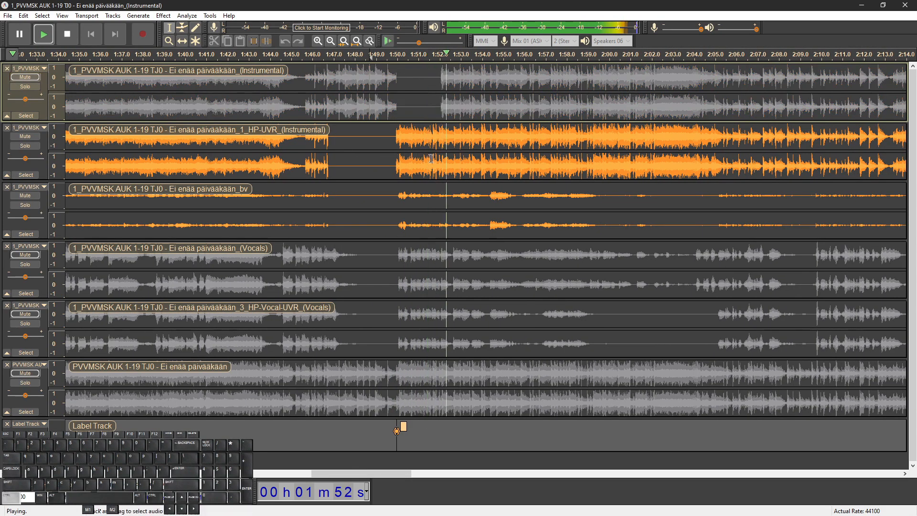
ctrl+scroll(429, 158, down, 1)
scroll(441, 164, right, 3)
ctrl+scroll(447, 185, up, 2)
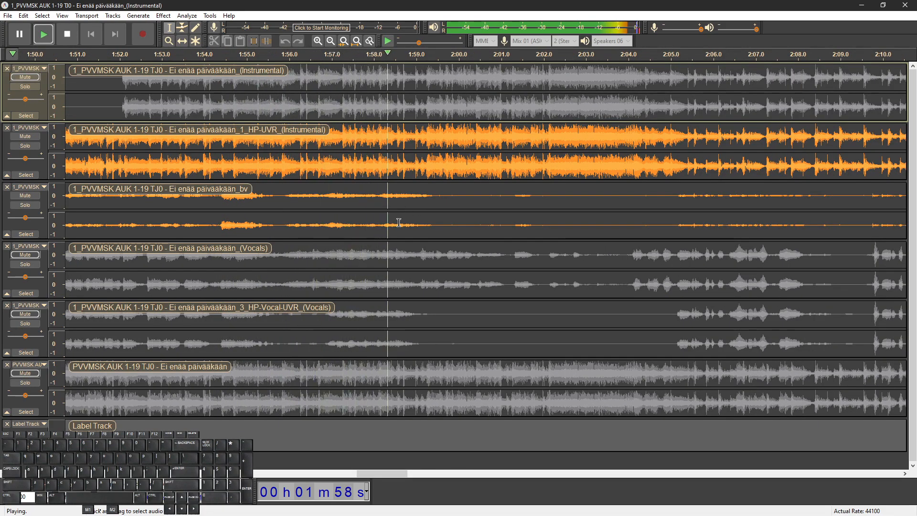
Solo the original mix and play it from about 1:57.3 and from about 1:54.6
click(25, 382)
key(space)
click(345, 225)
key(space)
key(space)
click(230, 227)
key(space)
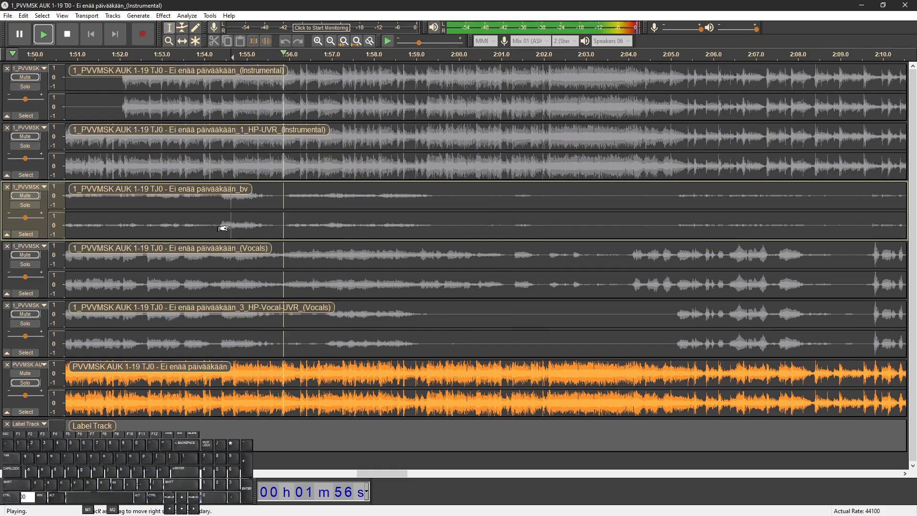
Replay from about 1:54.6 with bv soloed and with HP-UVR audible alongside it
key(space)
key(space)
click(26, 207)
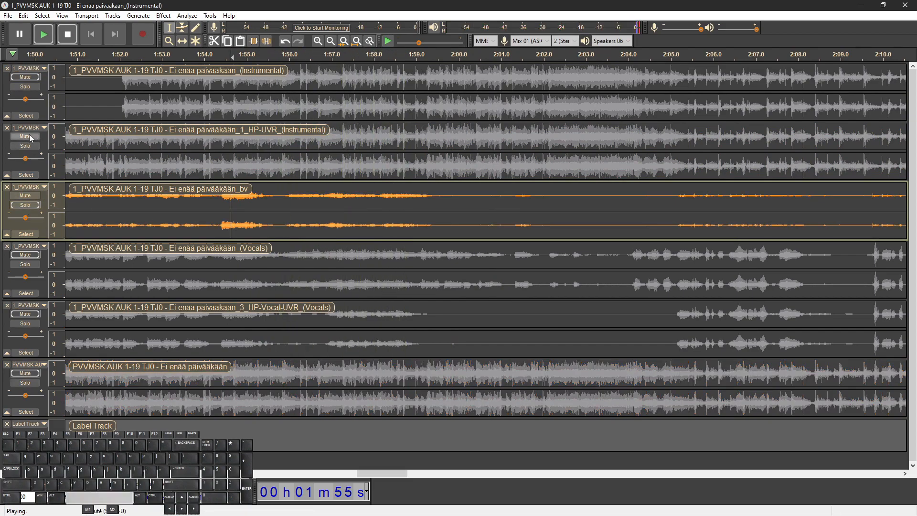
click(29, 136)
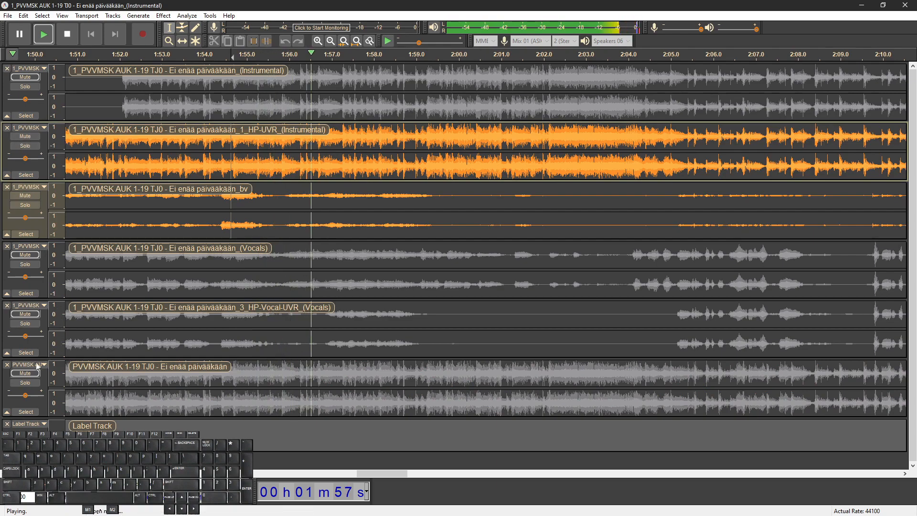
Play the original mix soloed from about 1:51.5 and add a label at about 1:55.8
click(26, 382)
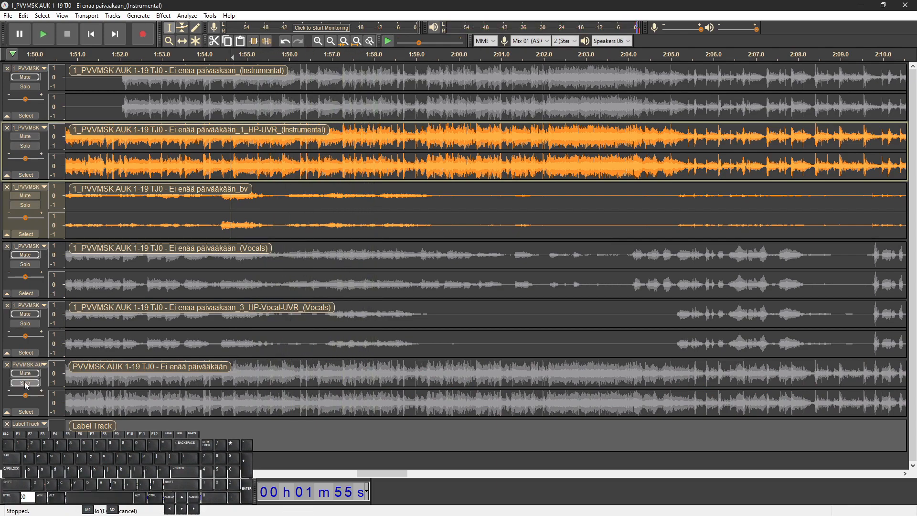
click(137, 235)
key(space)
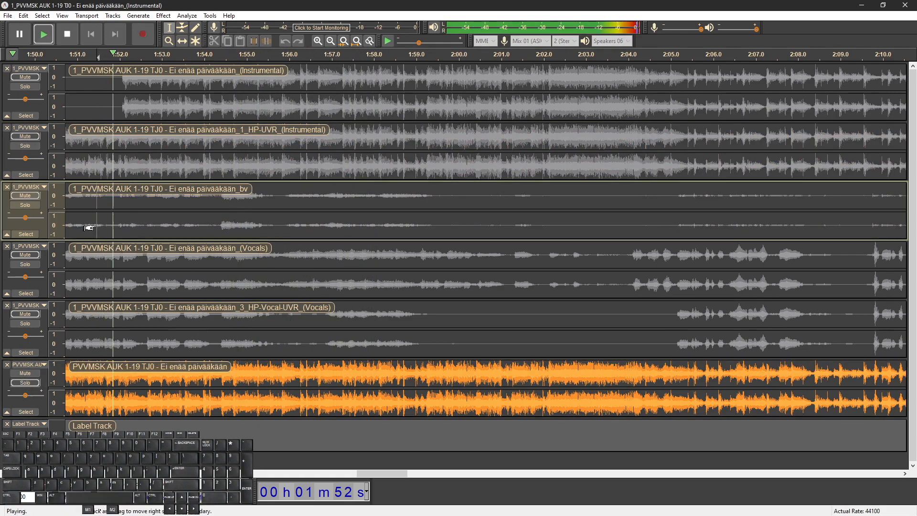
ctrl+scroll(197, 241, up, 1)
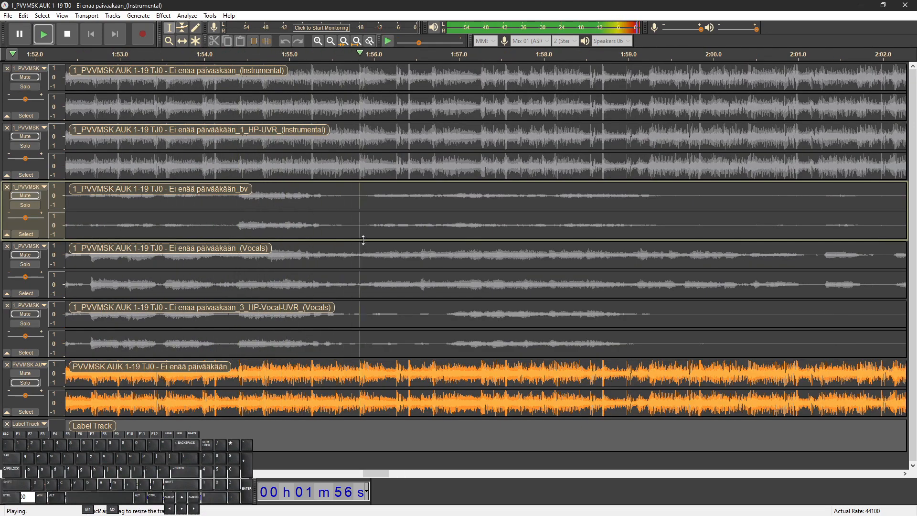
key(space)
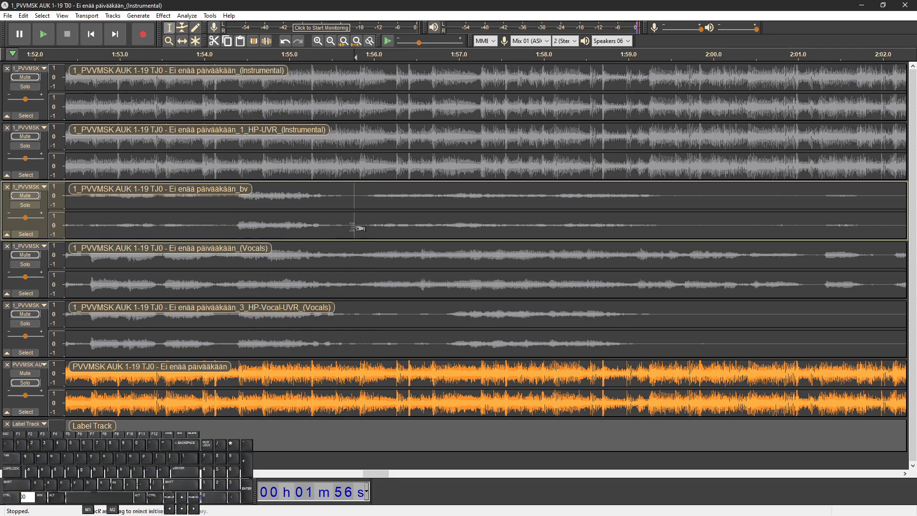
key(ctrl+b)
ctrl+scroll(353, 228, down, 2)
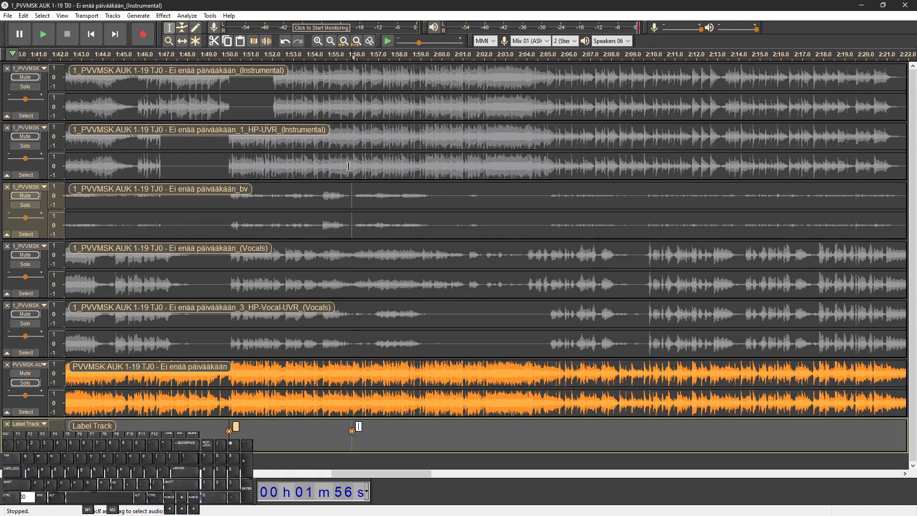
Silence the original mix from about 1:52 to the 1:55.8 label, and HP-UVR with bv from the label to about 1:59.3
click(342, 369)
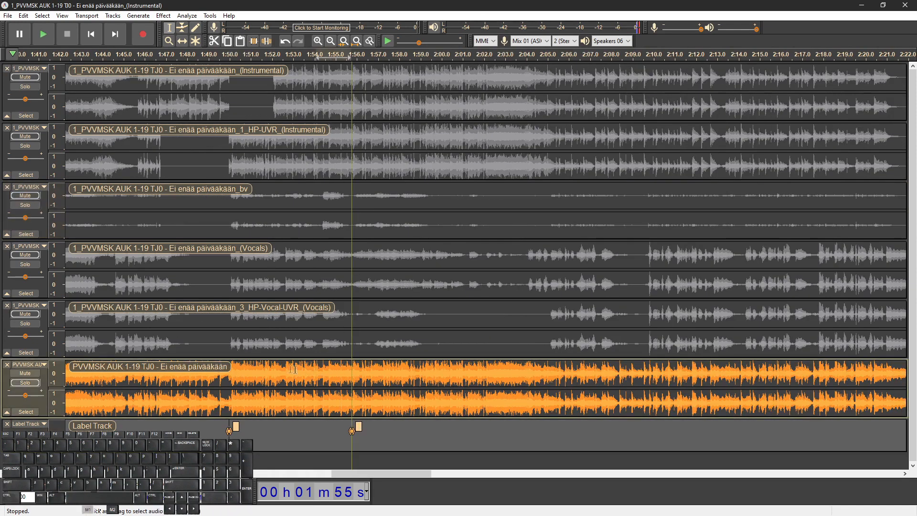
drag(300, 370, 274, 369)
key(ctrl+l)
drag(352, 169, 426, 211)
key(ctrl+l)
Unmute HP-UVR and bv and play the 1:55.8 transition into the original mix from about 1:54.2
click(319, 167)
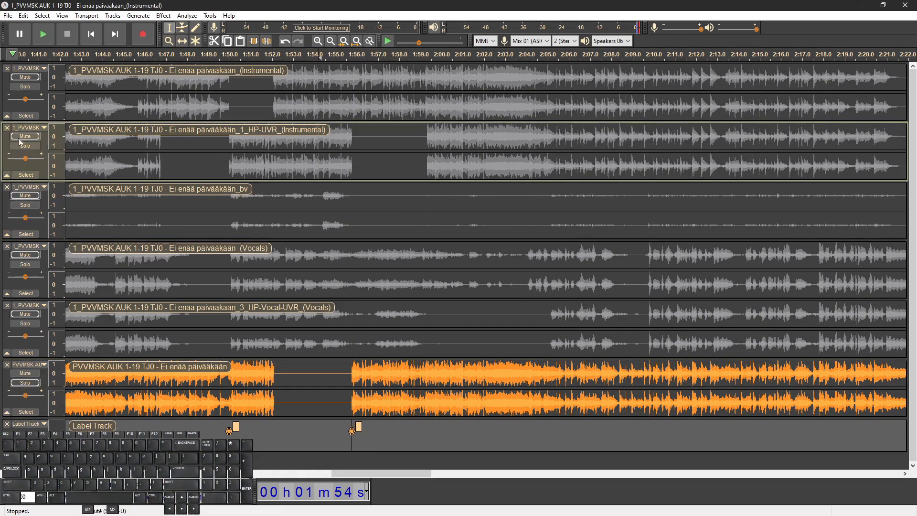
click(25, 156)
click(30, 199)
key(space)
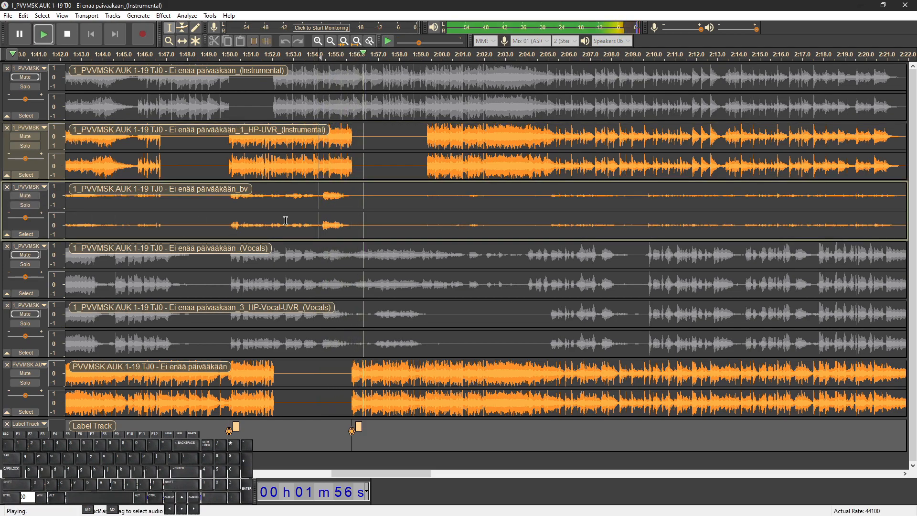
Solo the original mix and play it on past 2:02, replaying short passages around 2:05
click(29, 382)
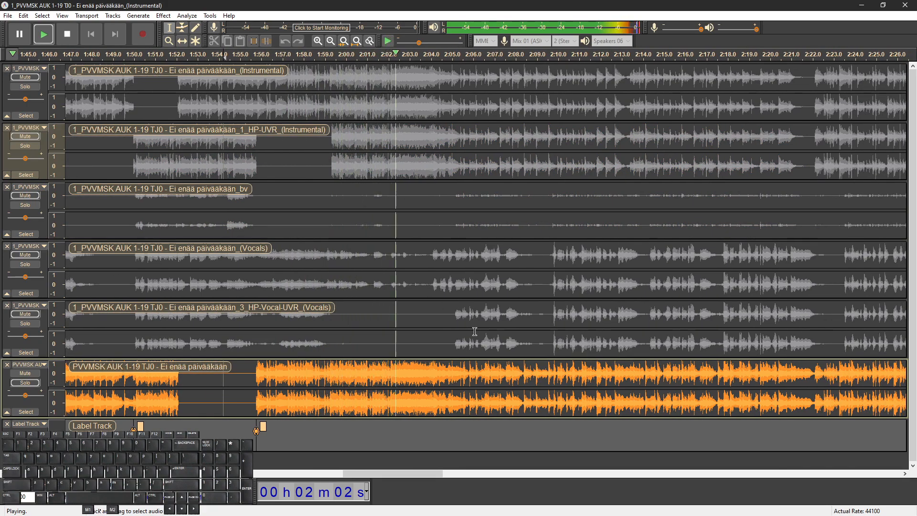
ctrl+scroll(449, 313, up, 2)
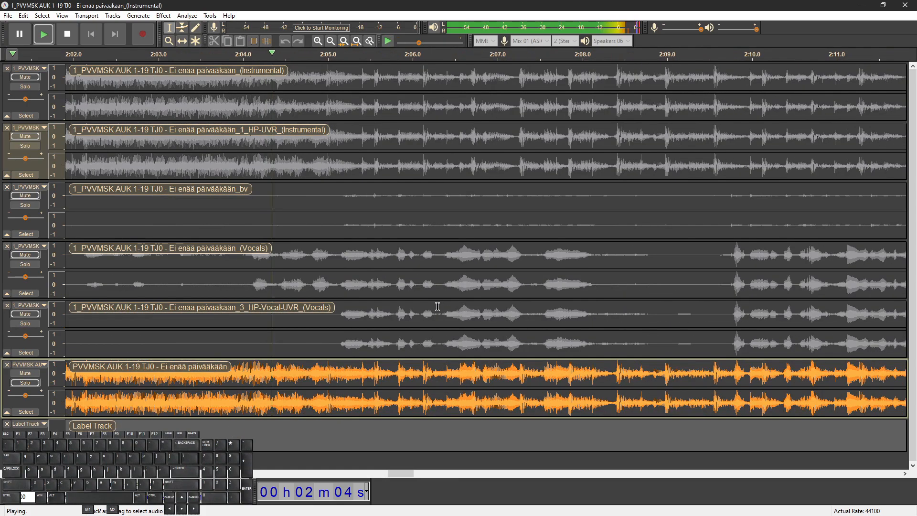
key(space)
click(331, 277)
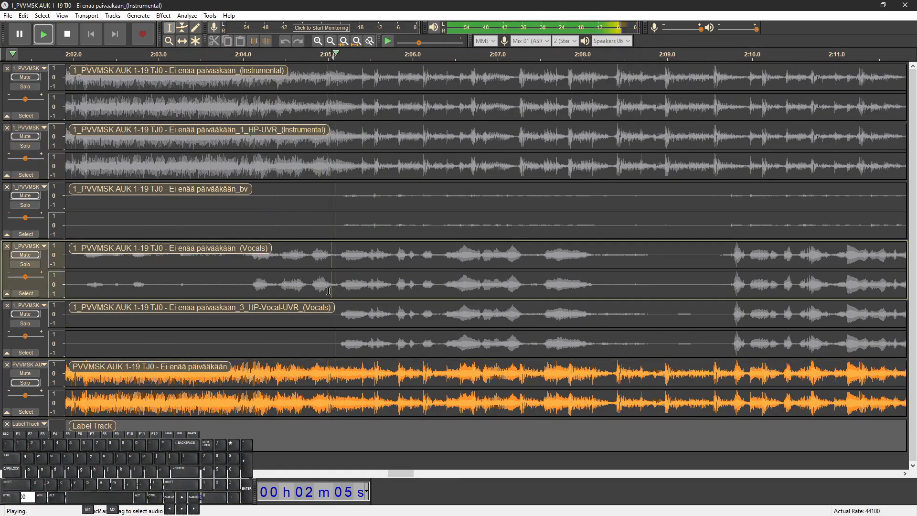
ctrl+scroll(249, 278, up, 2)
click(249, 277)
key(space)
key(space)
Replay the original mix from just before the vocal entry after 2:05 and add a label at about 2:05.1
click(367, 286)
key(space)
key(space)
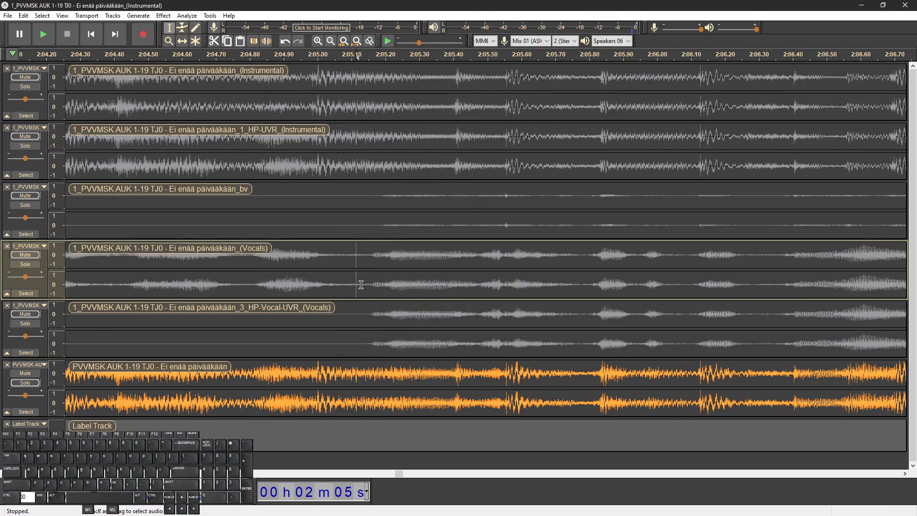
ctrl+scroll(354, 287, down, 3)
key(ctrl+b)
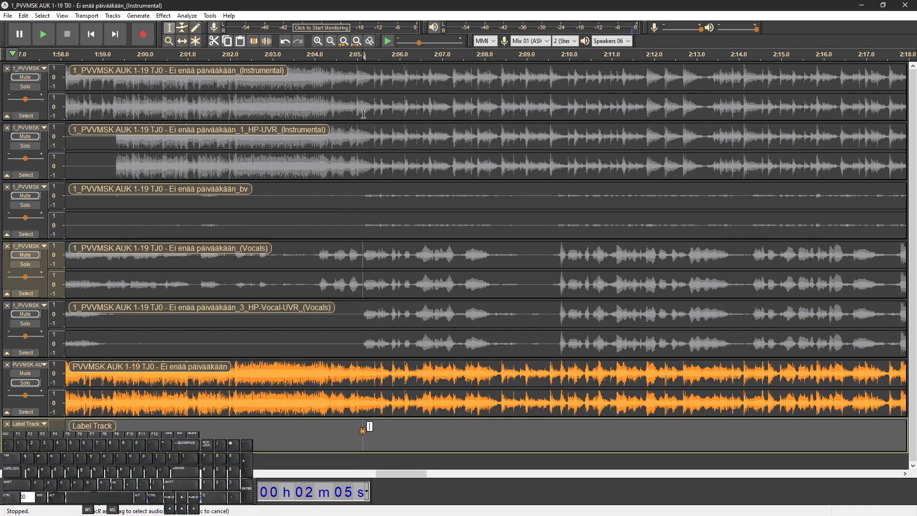
Silence Instrumental from about 2:03 to the 2:05.1 label, and the original mix from the label to about 2:06.3
drag(363, 107, 271, 107)
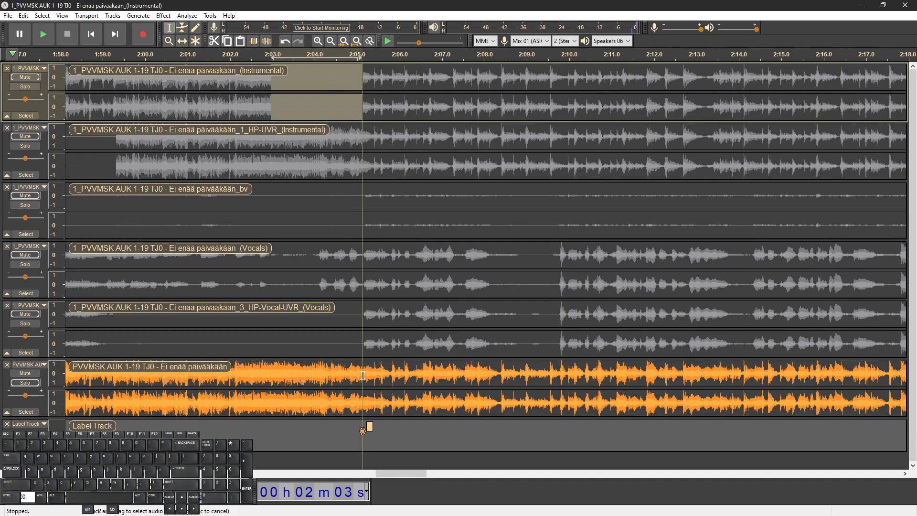
drag(363, 375, 413, 377)
key(ctrl+l)
Play the 2:05 transition from about 2:04 with Instrumental unmuted beside the original mix, and again with Instrumental soloed
click(314, 97)
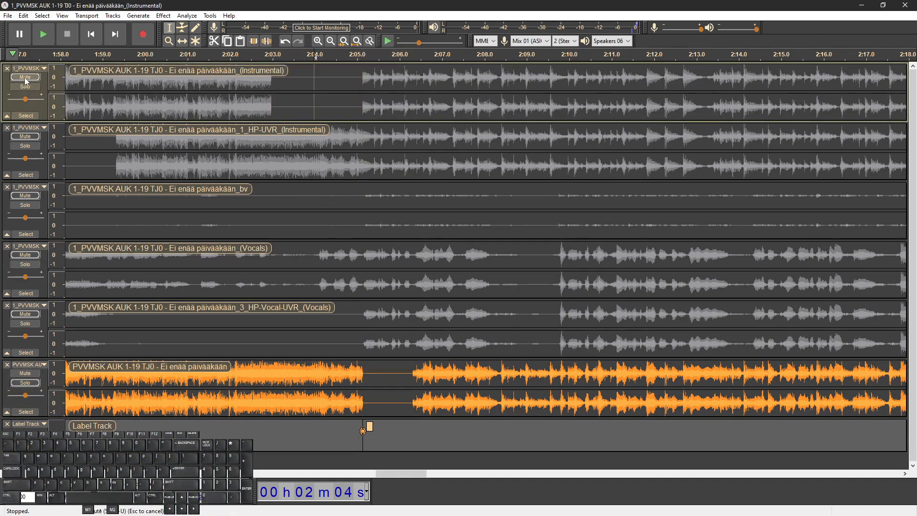
key(space)
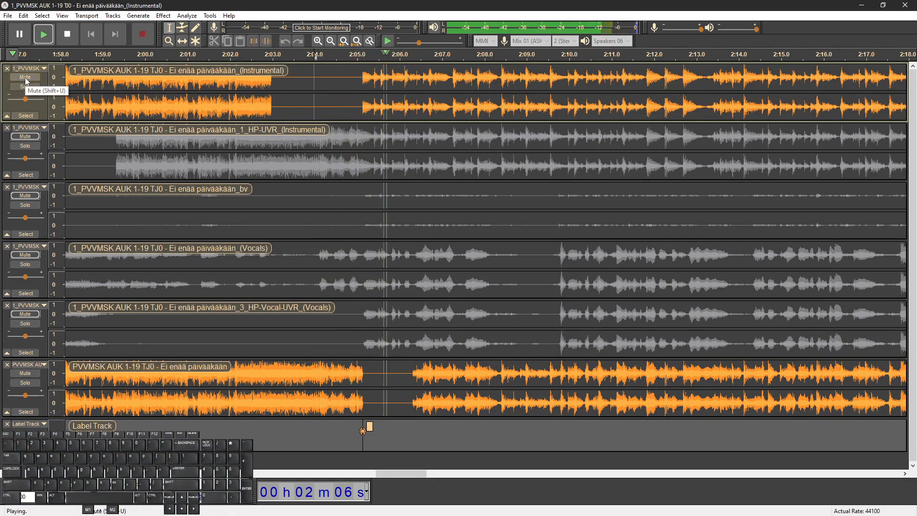
key(space)
key(space)
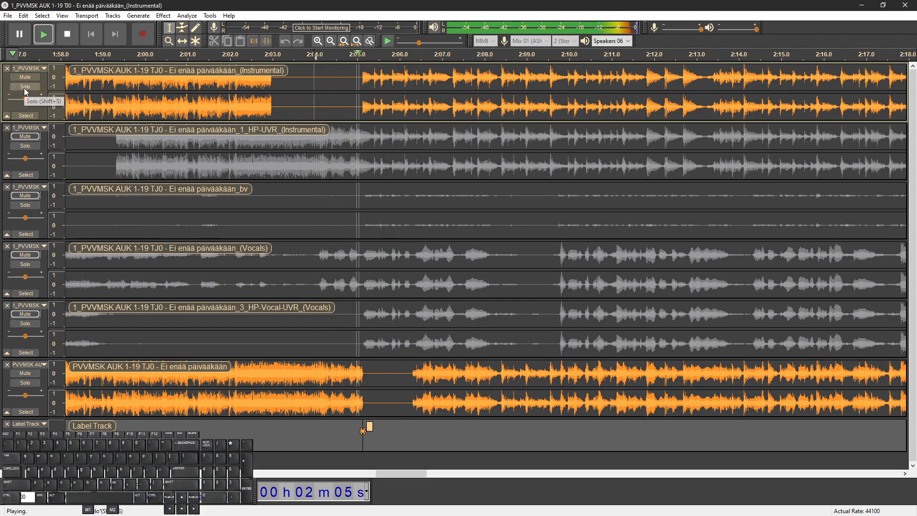
key(space)
click(24, 88)
key(space)
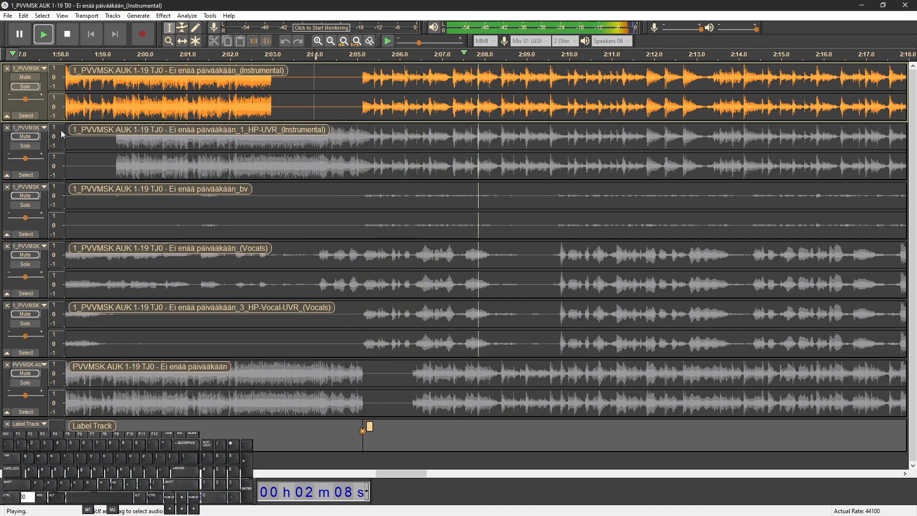
Compare Instrumental and HP-UVR by alternating the solo between them during playback from about 2:08 to 2:14
key(shift+Down)
key(shift+Up)
key(shift+Down)
key(shift+s)
key(shift+Up)
key(shift+s)
key(shift+Down)
key(shift+s)
key(shift+Up)
key(shift+s)
key(shift+Down)
key(shift+s)
key(shift+Up)
key(shift+s)
key(shift+Down)
key(shift+s)
key(shift+Up)
key(shift+s)
key(shift+Down)
key(shift+s)
key(shift+Up)
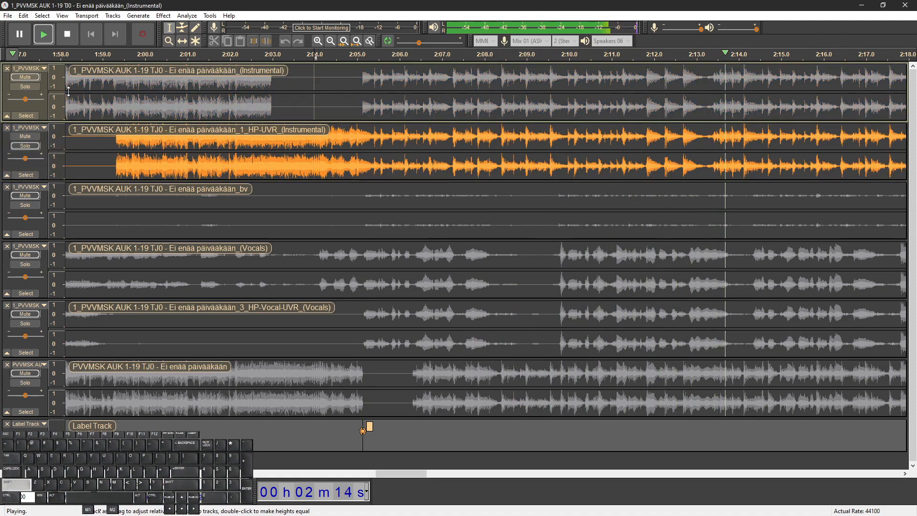
Replay the passage from about 2:13 with HP-UVR soloed and with Instrumental soloed
key(space)
key(space)
key(space)
click(697, 108)
key(space)
key(space)
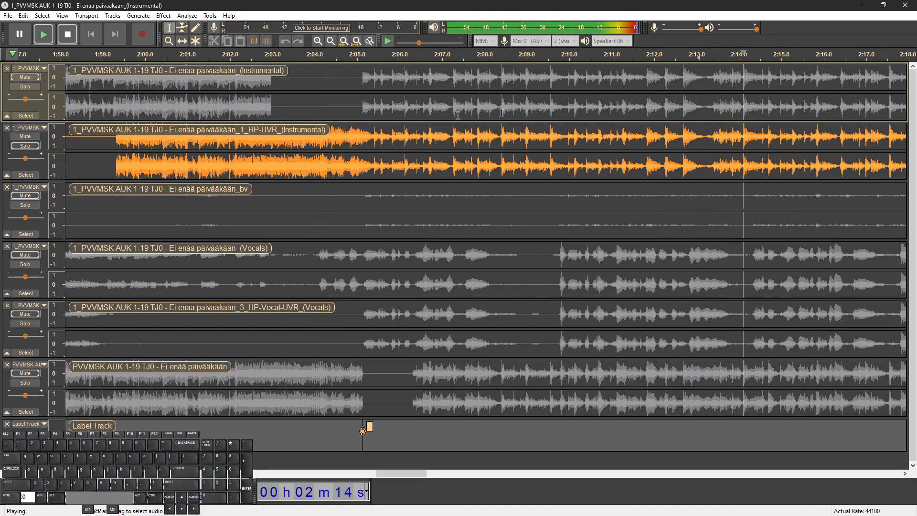
key(space)
key(shift+s)
key(space)
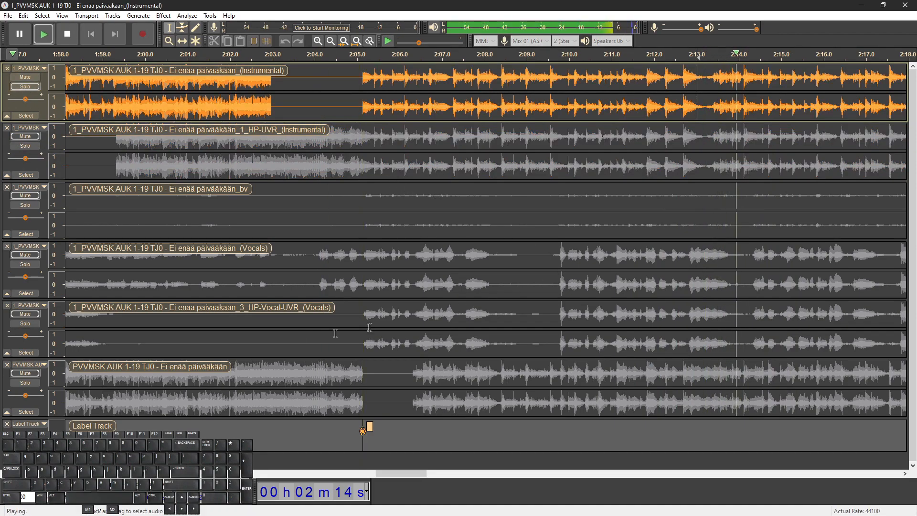
Solo the original mix and play the same passage from about 2:13
key(space)
key(space)
click(27, 383)
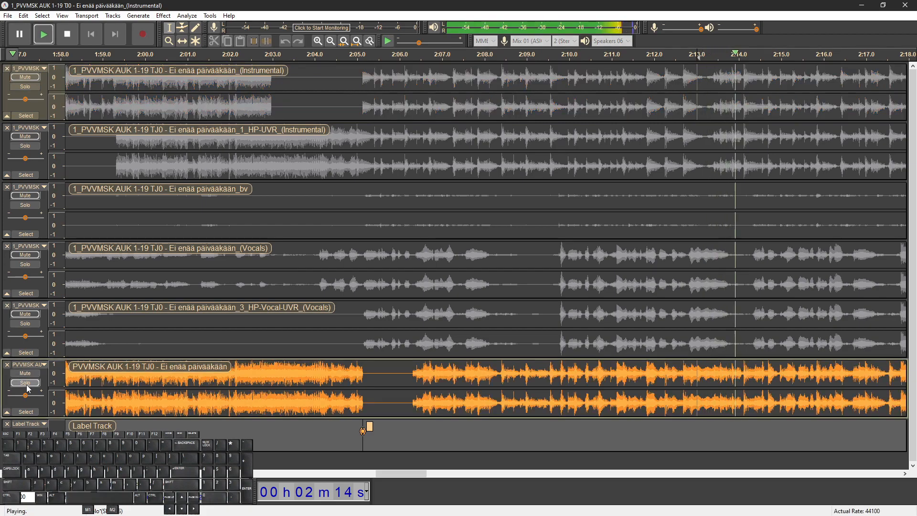
key(space)
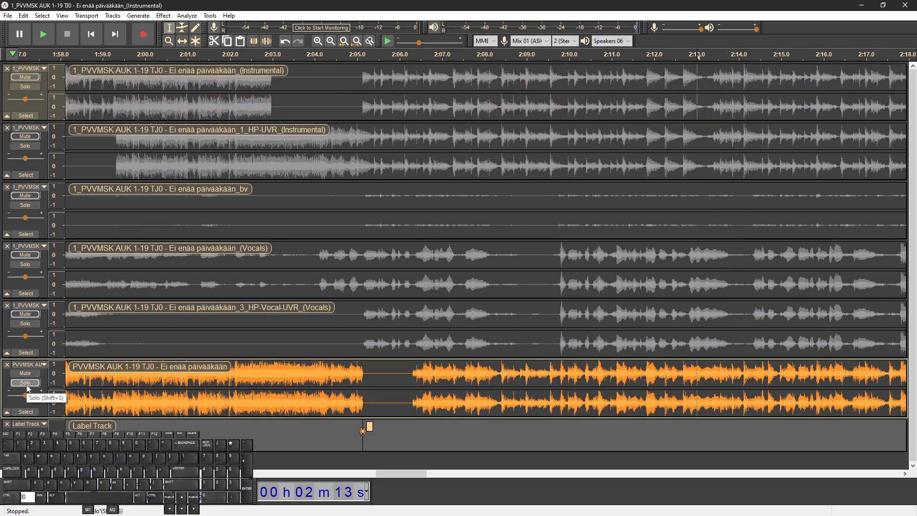
click(728, 372)
key(space)
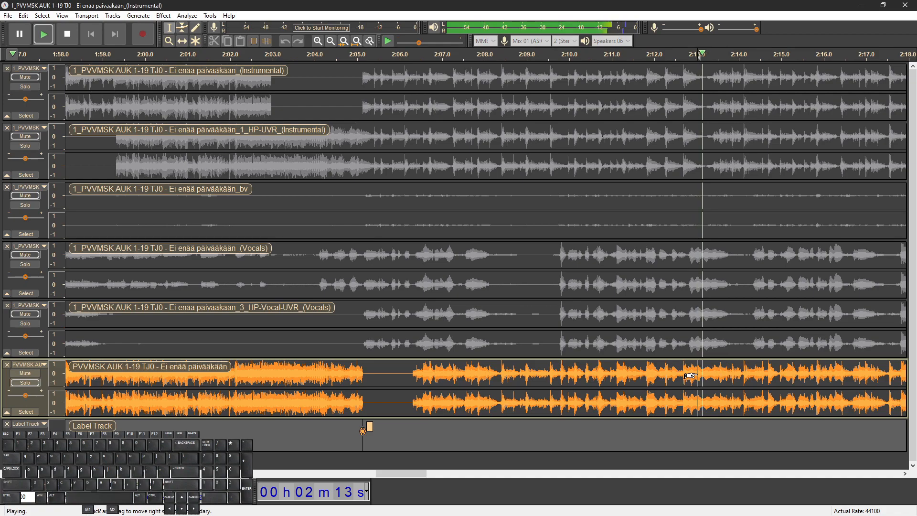
Solo Instrumental and play it from the beginning of the song
click(20, 86)
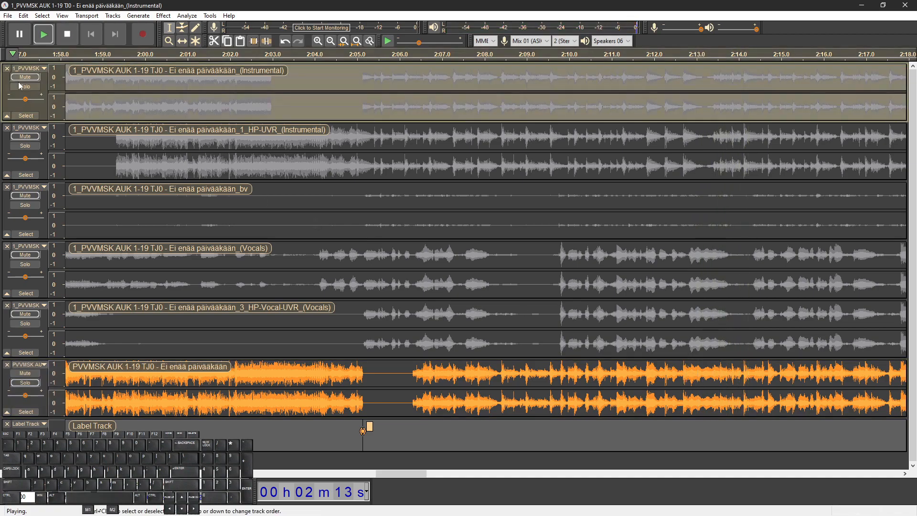
click(22, 88)
key(Home)
key(space)
key(space)
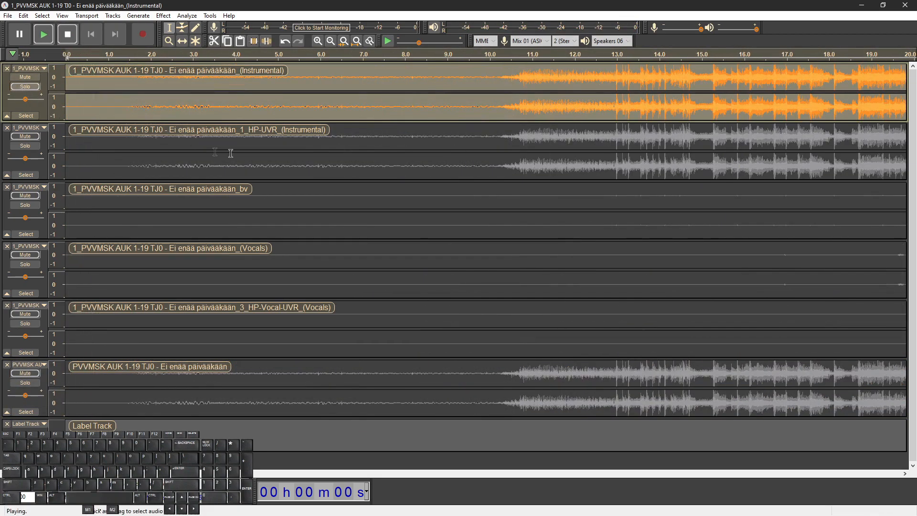
Play Instrumental soloed from about 2:20 and from about 2:11.8
scroll(277, 151, down, 3)
scroll(278, 151, down, 3)
click(620, 92)
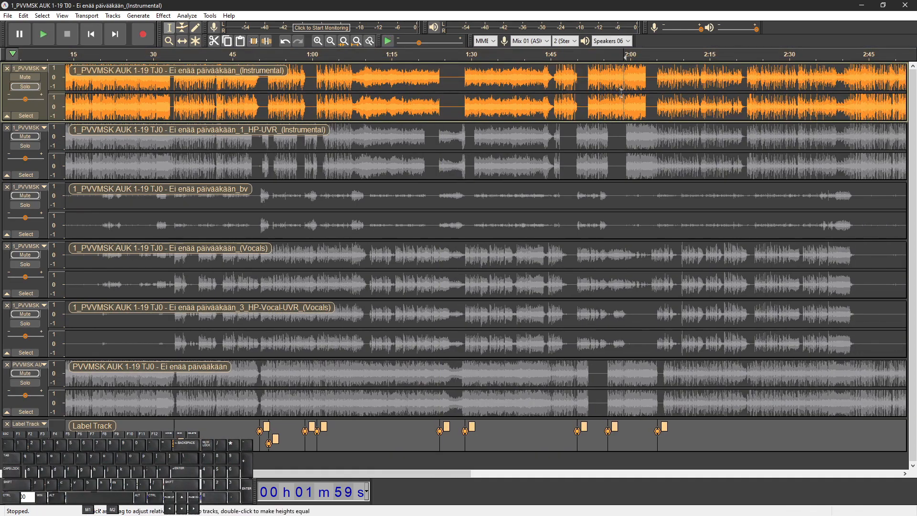
click(733, 105)
key(space)
scroll(692, 105, up, 2)
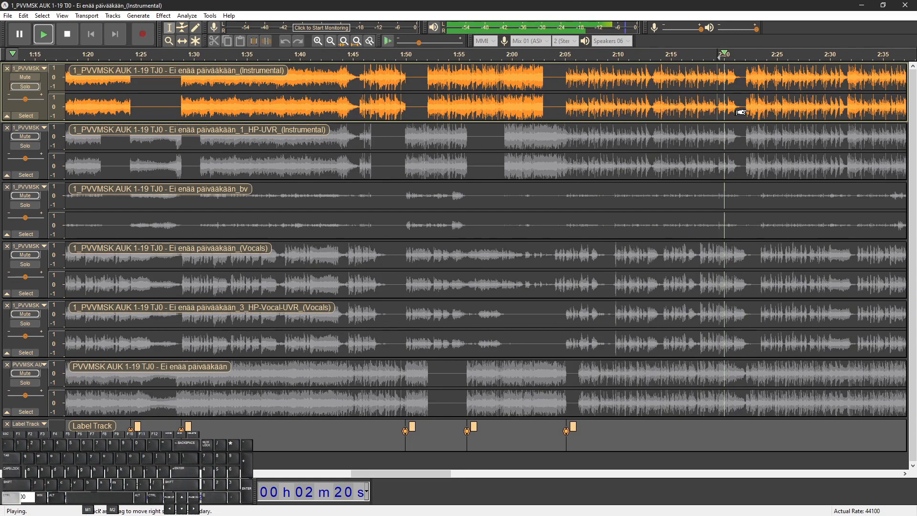
key(space)
key(space)
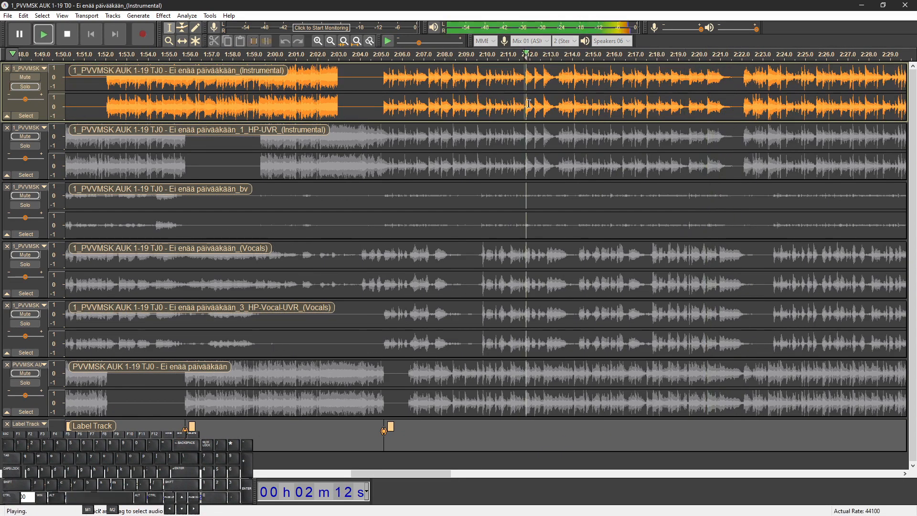
scroll(530, 103, up, 1)
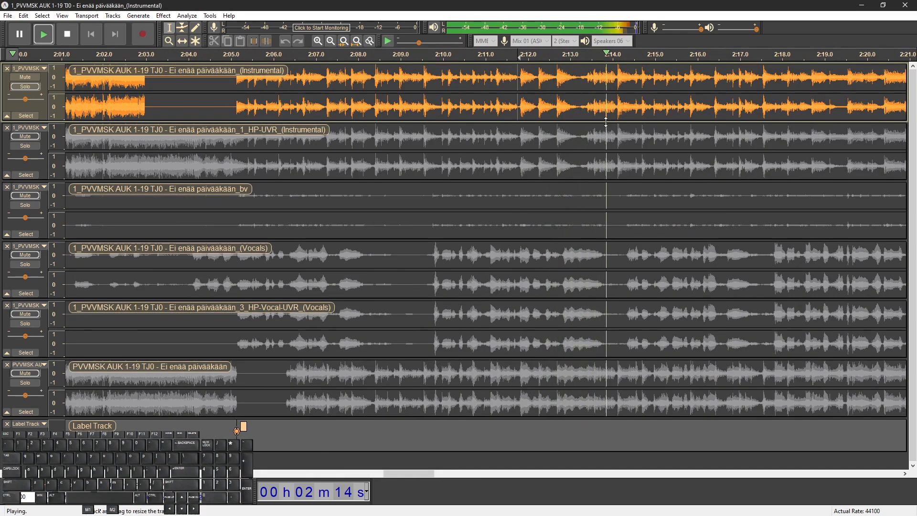
Play the Instrumental track from about 2:12.8 and switch the solo to the HP-UVR instrumental track for comparison
scroll(582, 117, right, 1)
key(space)
click(536, 113)
key(space)
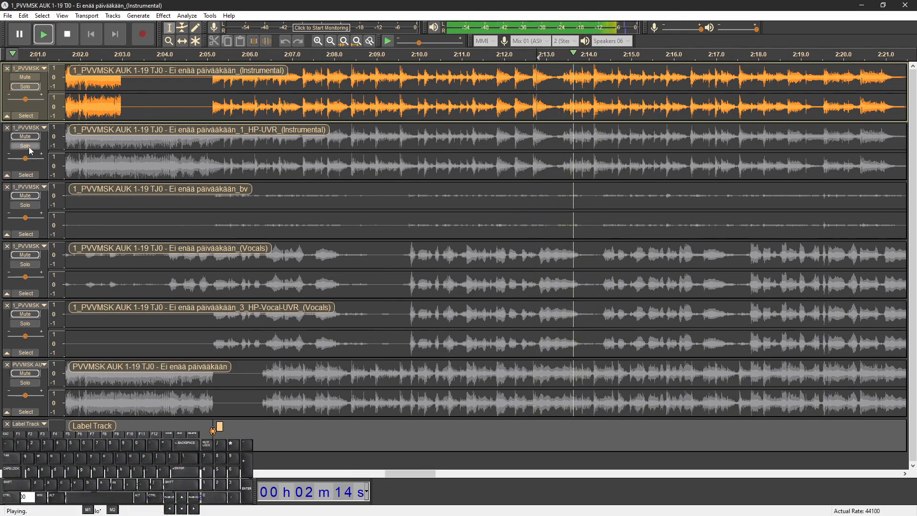
click(28, 147)
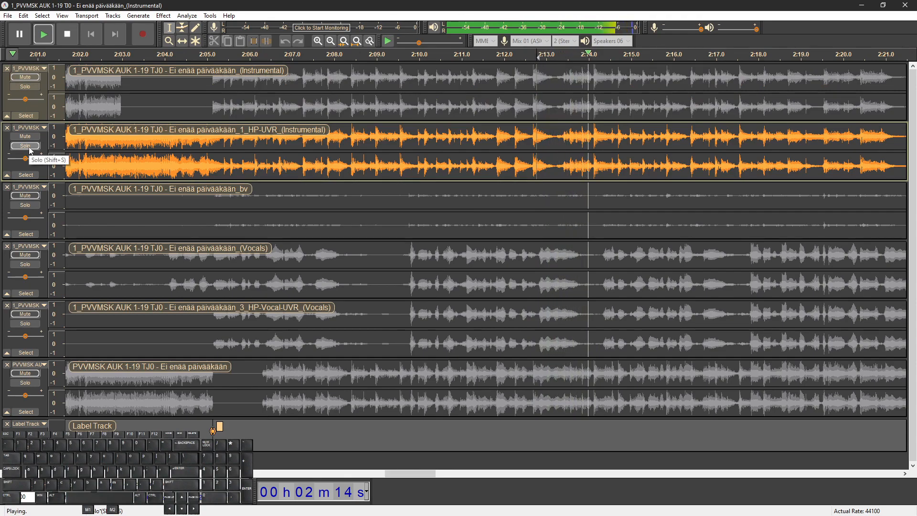
Make only the HP-UVR instrumental and bv tracks audible and listen to them together from about 2:13
click(25, 86)
click(25, 205)
shift+click(25, 145)
scroll(378, 177, down, 1)
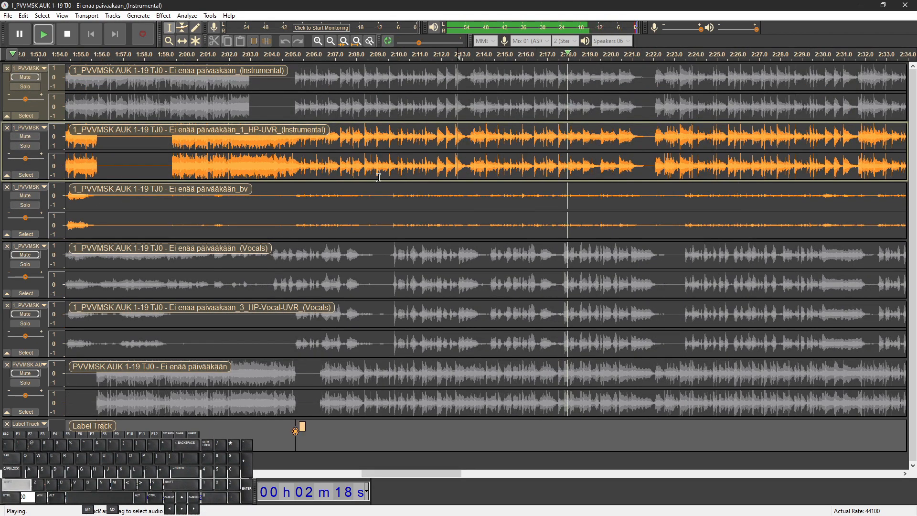
key(space)
click(463, 165)
key(space)
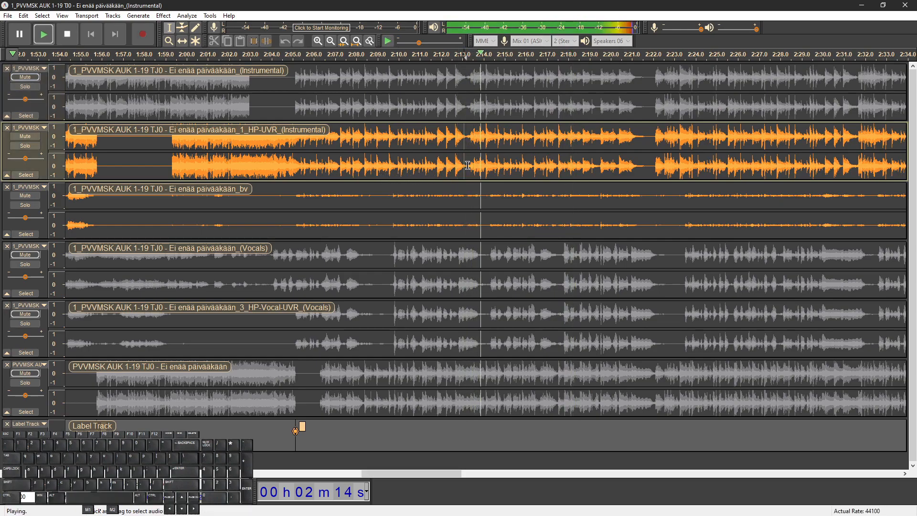
scroll(543, 169, up, 1)
scroll(543, 169, right, 1)
scroll(534, 180, right, 1)
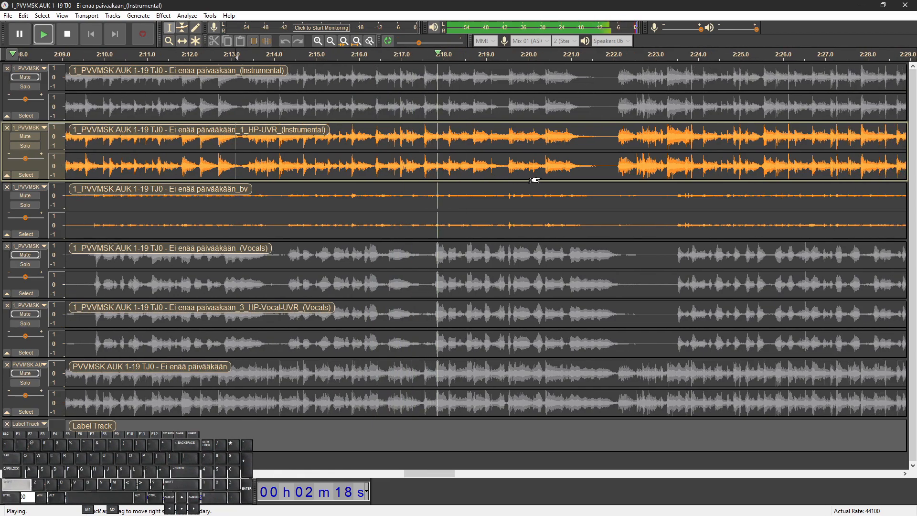
key(space)
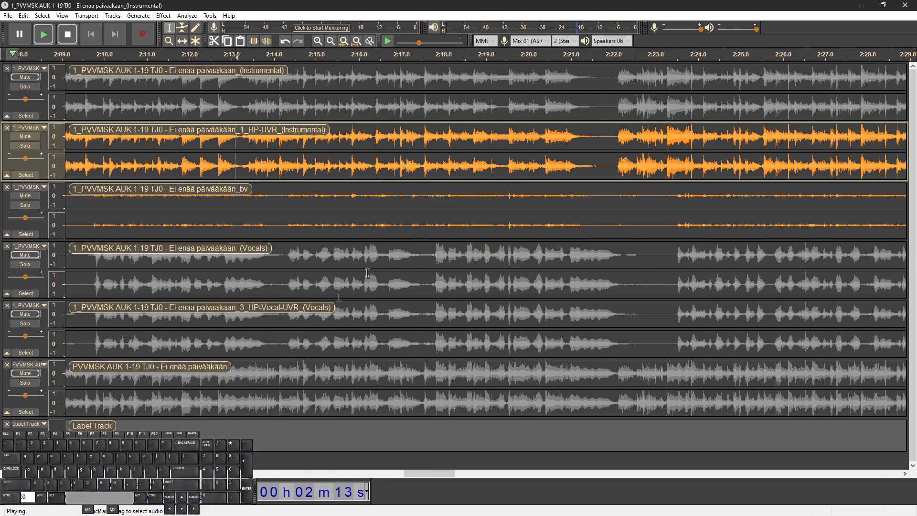
Compare the original song with the Instrumental track by soloing each in turn from about 2:16
click(44, 408)
click(25, 383)
key(space)
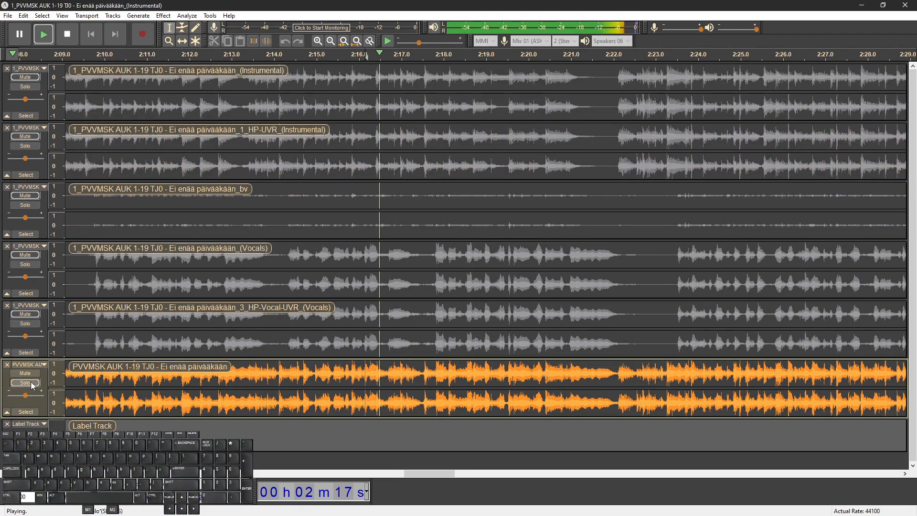
click(26, 87)
key(space)
key(space)
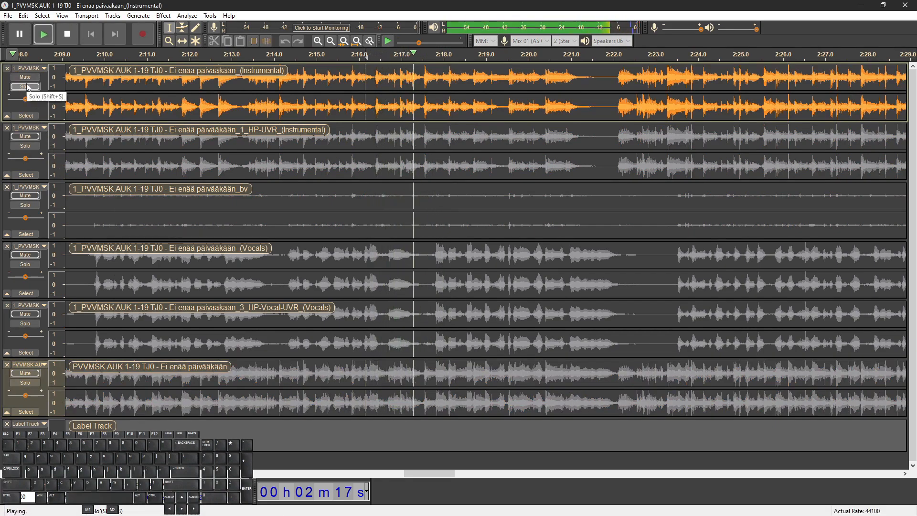
key(space)
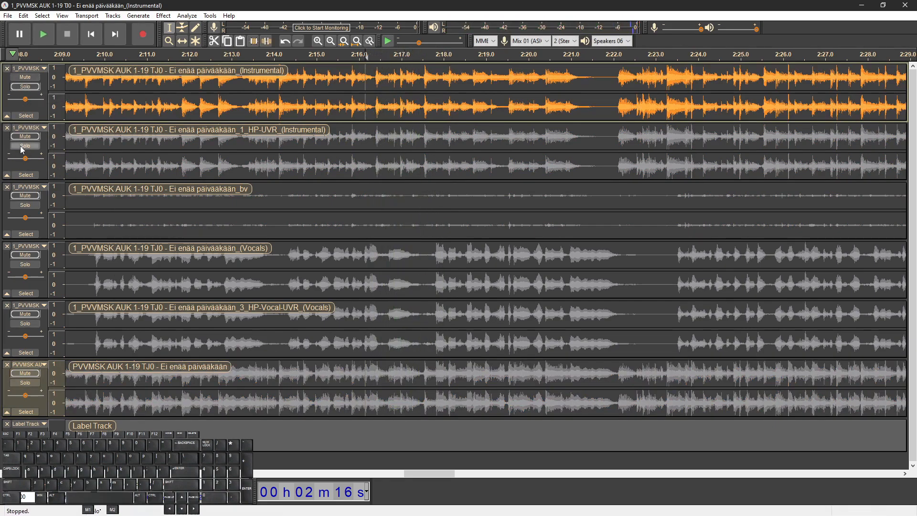
Compare the Instrumental, HP-UVR instrumental and bv tracks in solo, playing from about 2:16.6
click(385, 109)
key(space)
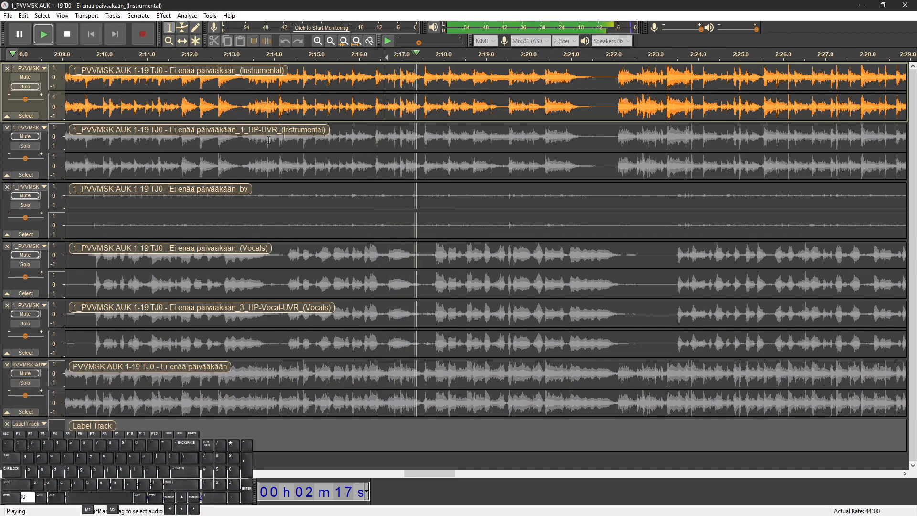
key(space)
click(30, 152)
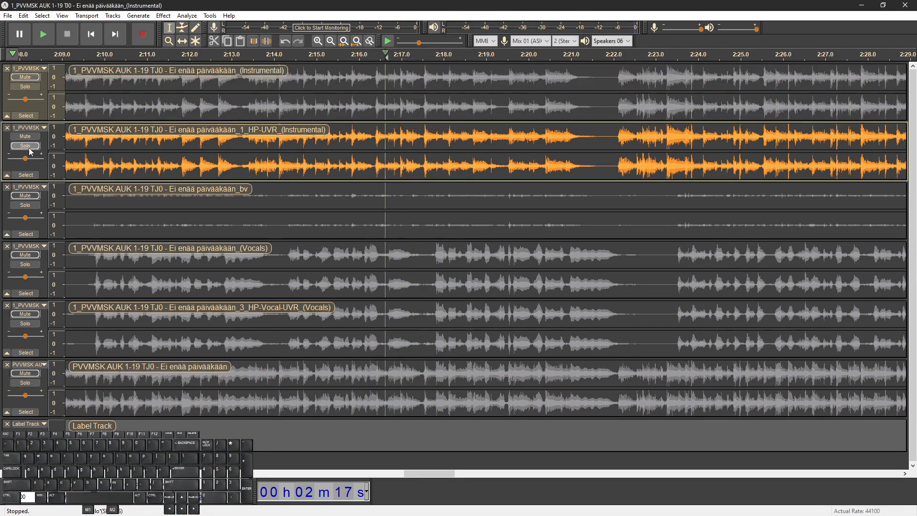
key(space)
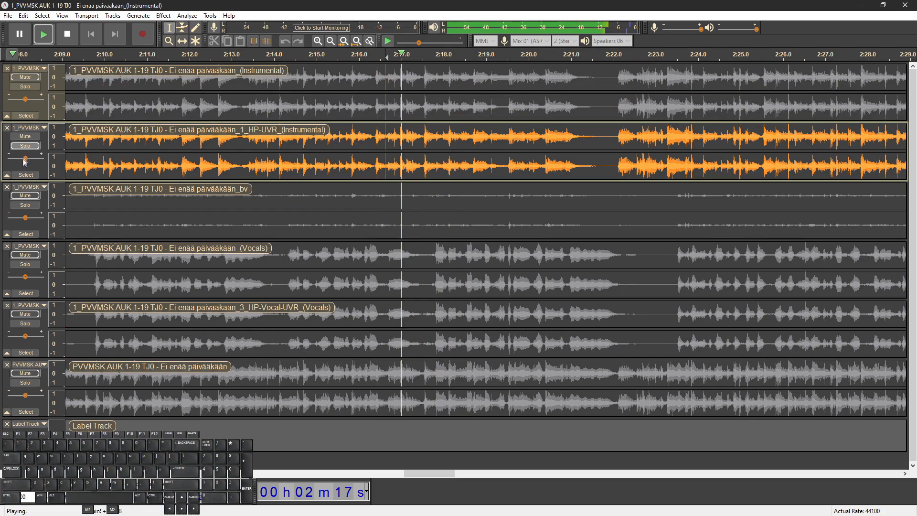
click(27, 195)
click(26, 204)
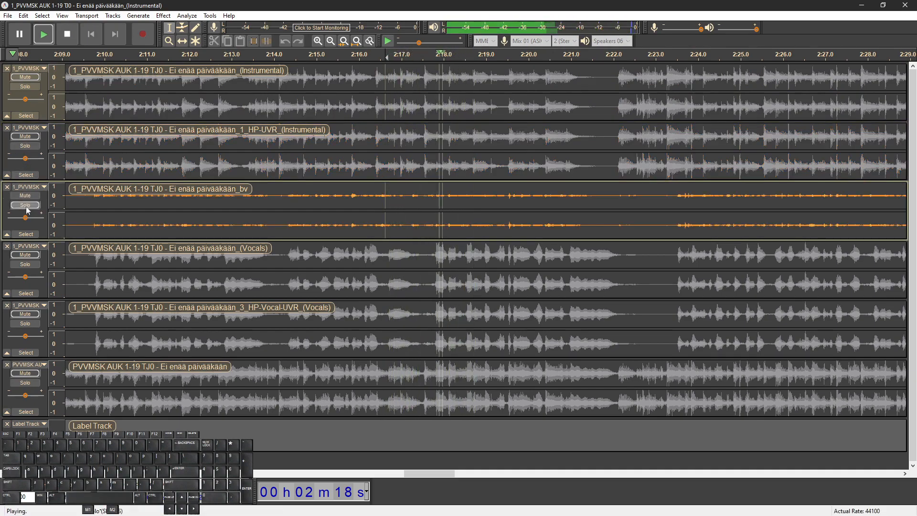
click(25, 146)
click(148, 155)
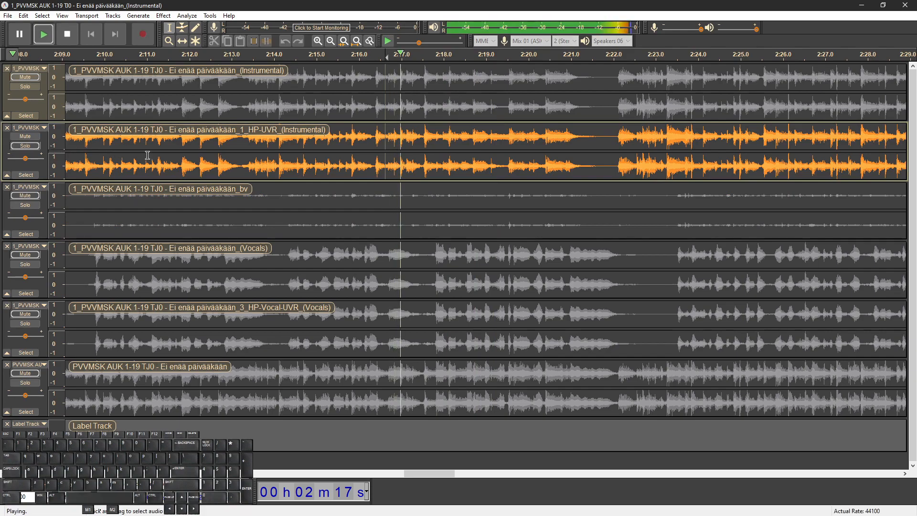
click(25, 87)
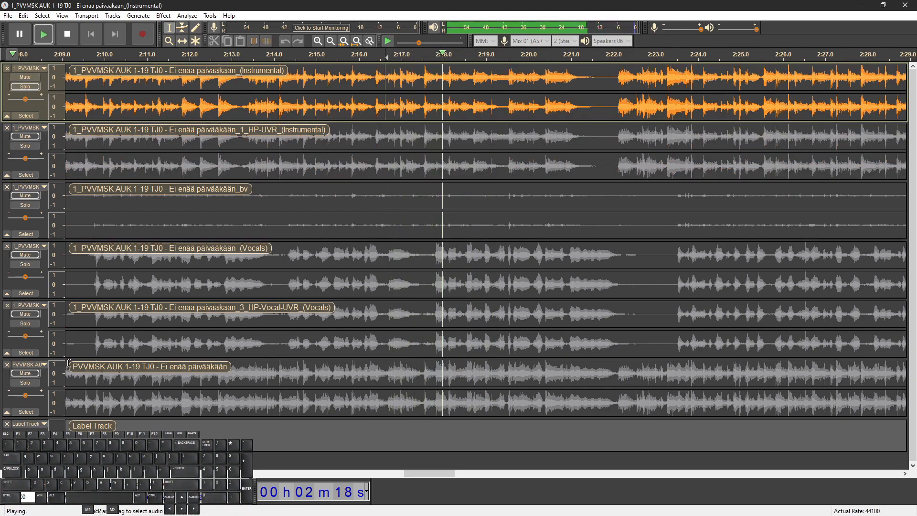
Replay the same passage with the original song soloed, and switch the solo to the Instrumental track during playback
key(space)
click(24, 383)
key(space)
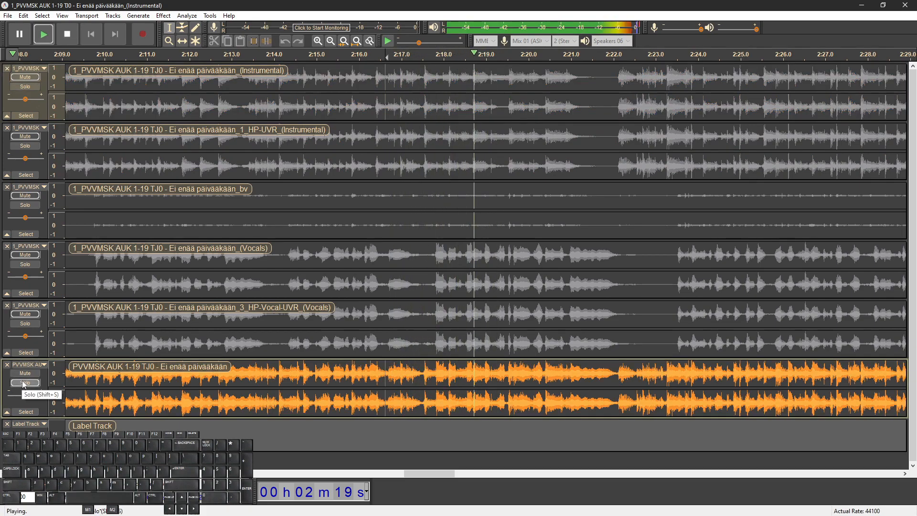
click(25, 87)
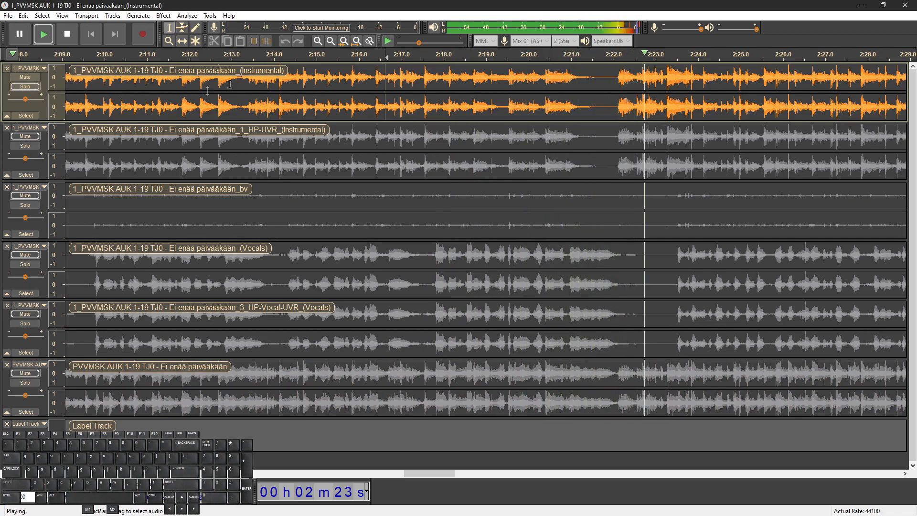
Make only the HP-UVR instrumental and bv tracks audible and listen through the verse up to about 2:37
ctrl+scroll(475, 192, down, 1)
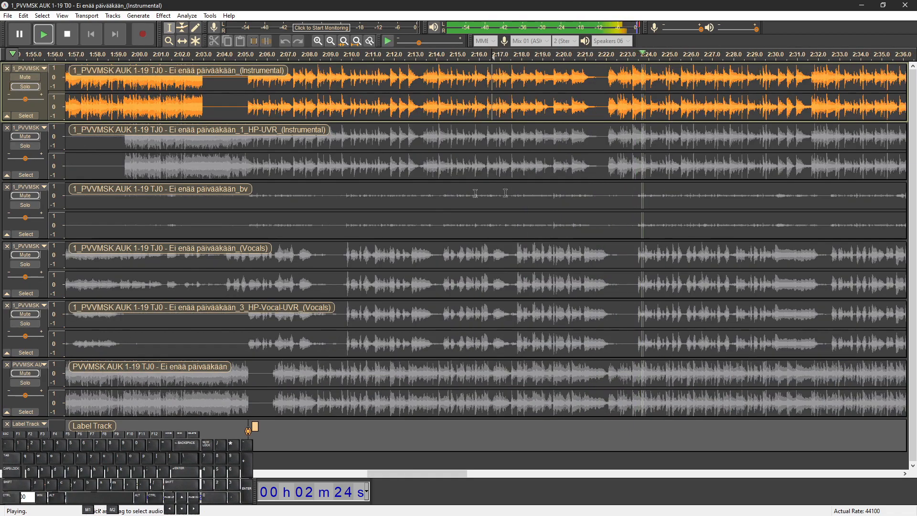
click(30, 136)
ctrl+scroll(544, 197, down, 1)
shift+scroll(550, 198, down, 3)
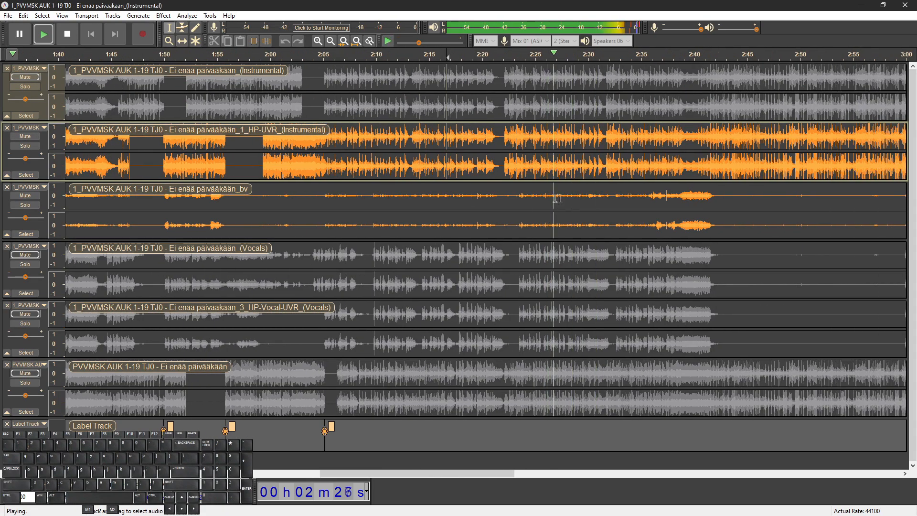
ctrl+scroll(606, 198, up, 2)
shift+scroll(550, 198, down, 1)
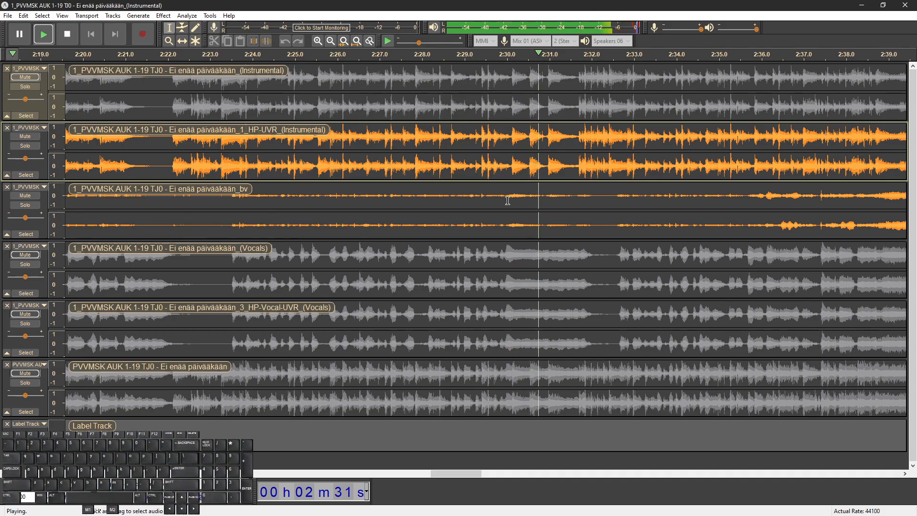
ctrl+scroll(536, 195, down, 1)
shift+scroll(512, 226, down, 3)
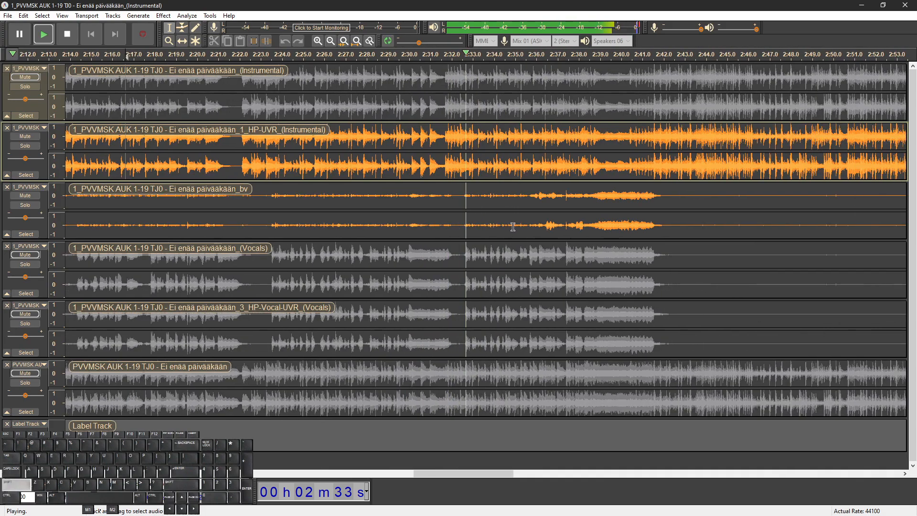
ctrl+scroll(512, 226, up, 2)
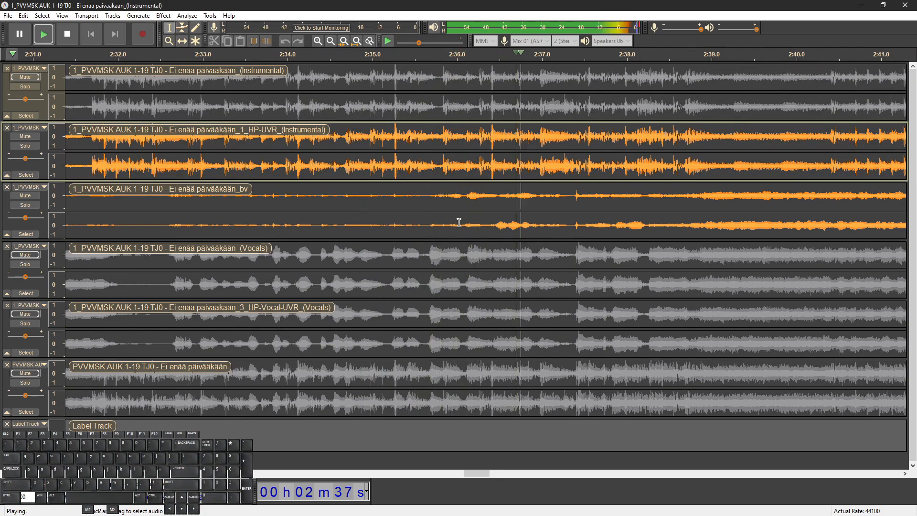
Find the switch point just before the backing vocals begin and mark it with a blank label at about 2:35.6
click(422, 203)
key(space)
ctrl+scroll(420, 204, up, 1)
click(367, 195)
key(space)
key(space)
key(space)
key(space)
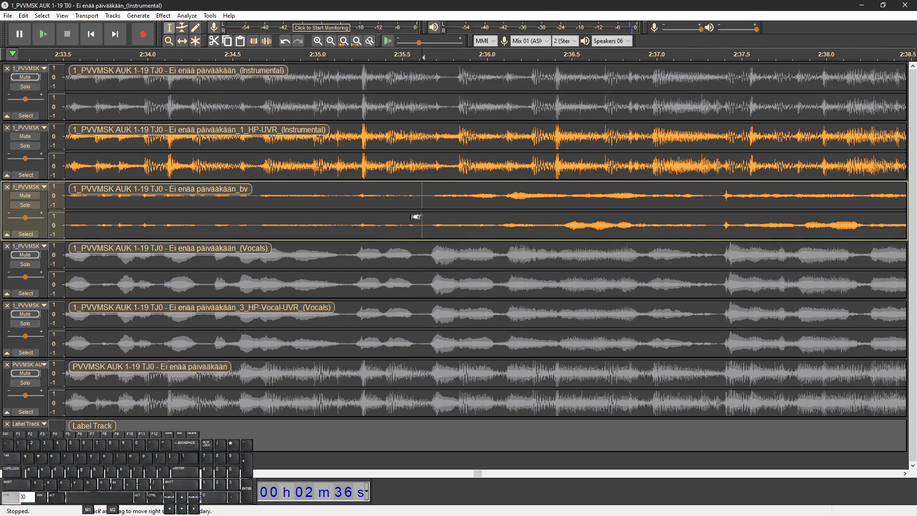
ctrl+scroll(430, 224, up, 1)
key(ctrl+b)
ctrl+scroll(423, 226, down, 2)
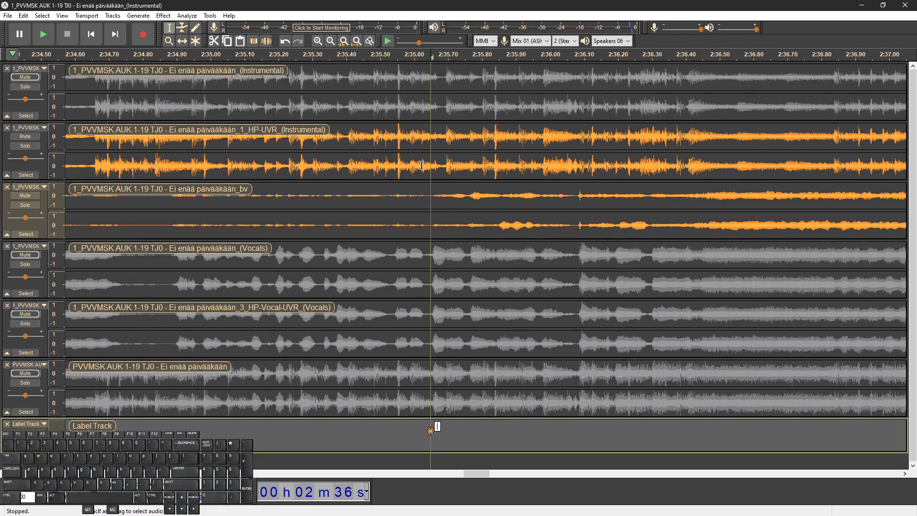
Silence the HP-UVR instrumental and bv tracks from about 2:34.3 to the label, and the Instrumental track from the label to about 2:37.3
click(421, 168)
drag(429, 208, 316, 153)
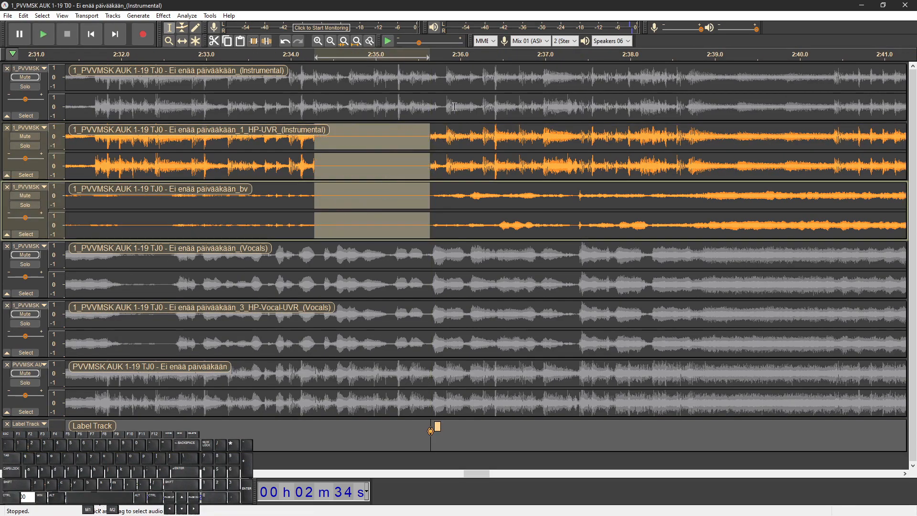
key(ctrl+l)
drag(429, 104, 573, 103)
key(ctrl+l)
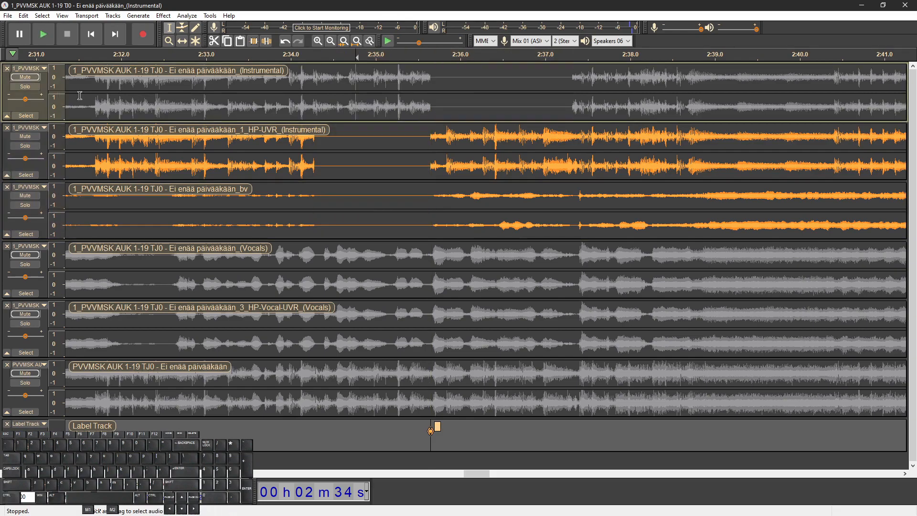
Check the transition at the label by playing from about 2:35 with the Instrumental track unmuted, and mute that track again
click(22, 78)
click(382, 110)
key(space)
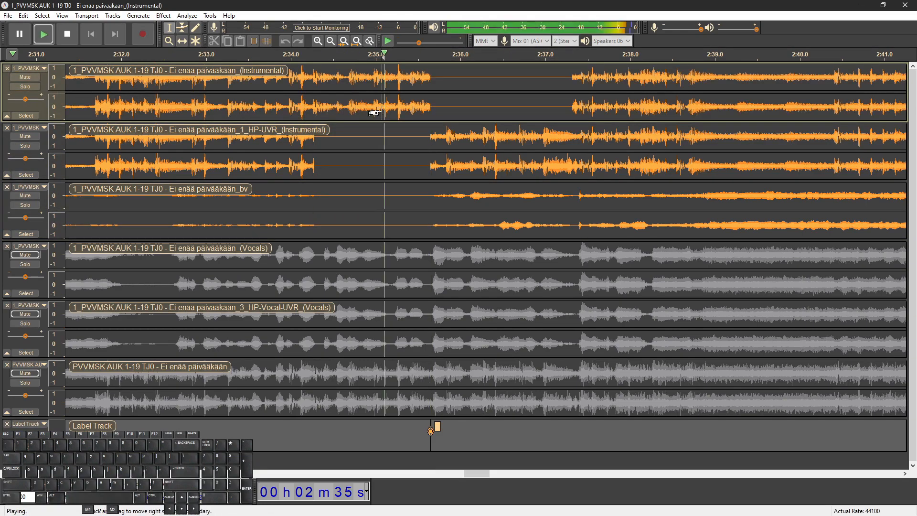
click(427, 141)
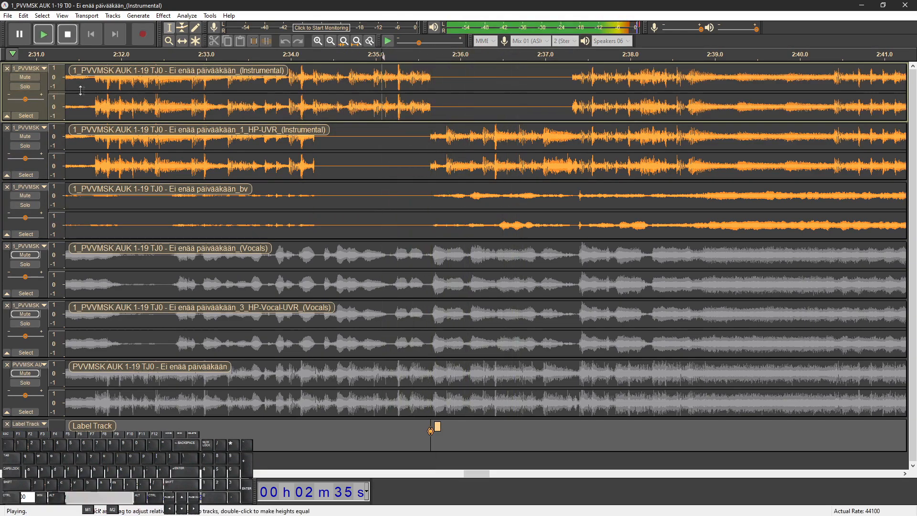
click(29, 76)
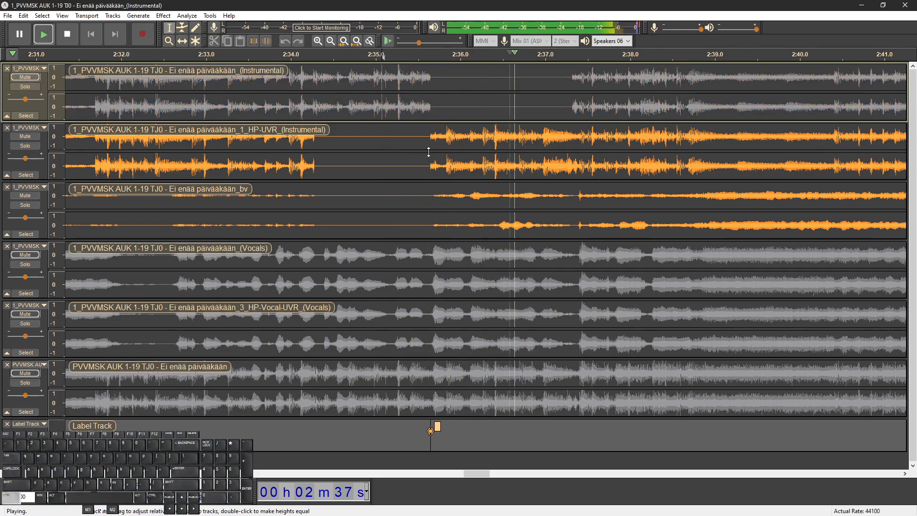
Listen to the HP-UVR instrumental and bv tracks through the last vocal passage, replaying its end from about 2:40
scroll(478, 176, right, 3)
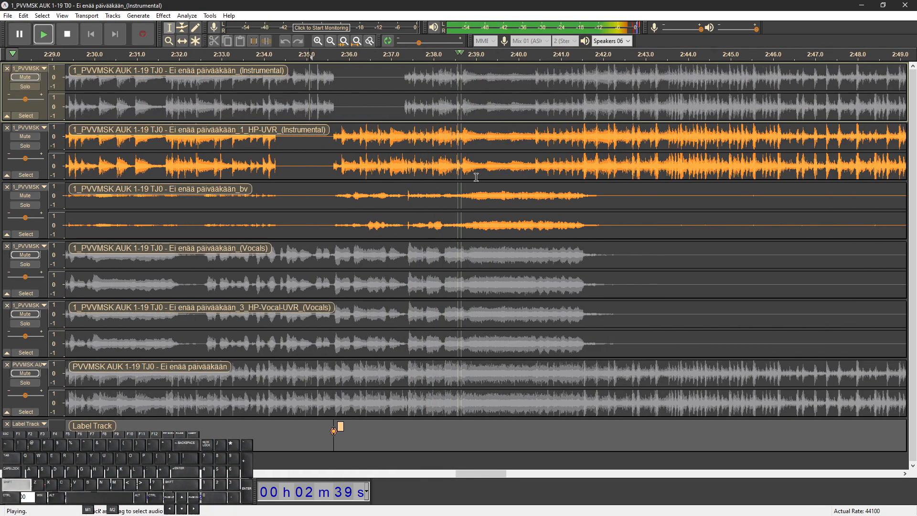
scroll(476, 177, down, 1)
scroll(475, 178, right, 4)
scroll(487, 200, up, 1)
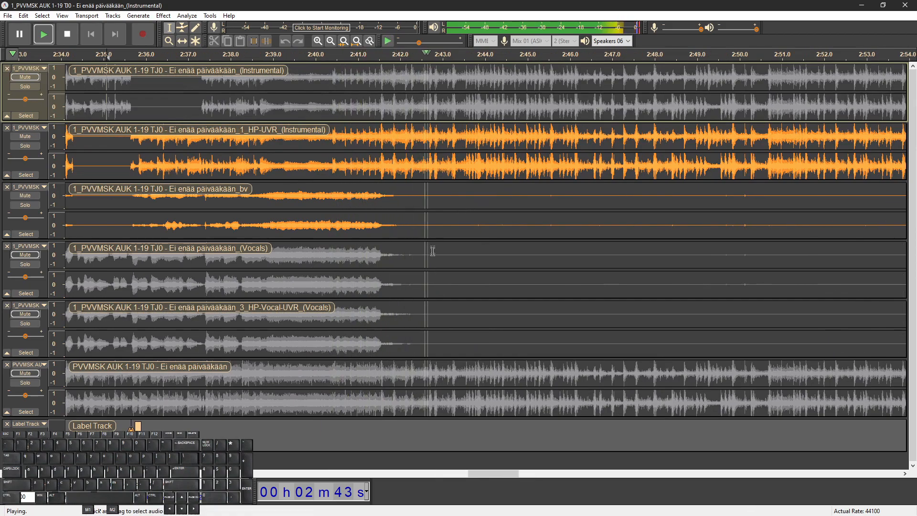
key(space)
scroll(427, 239, up, 1)
key(space)
key(space)
scroll(397, 173, down, 2)
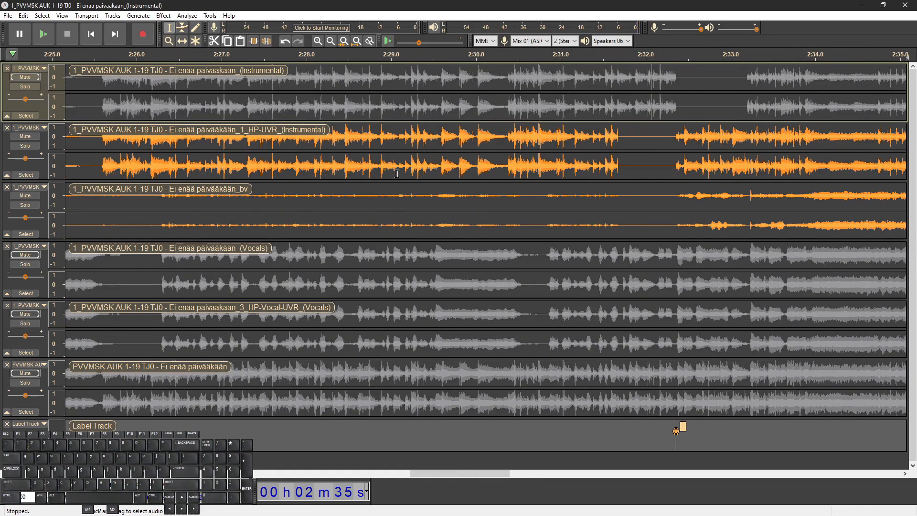
key(space)
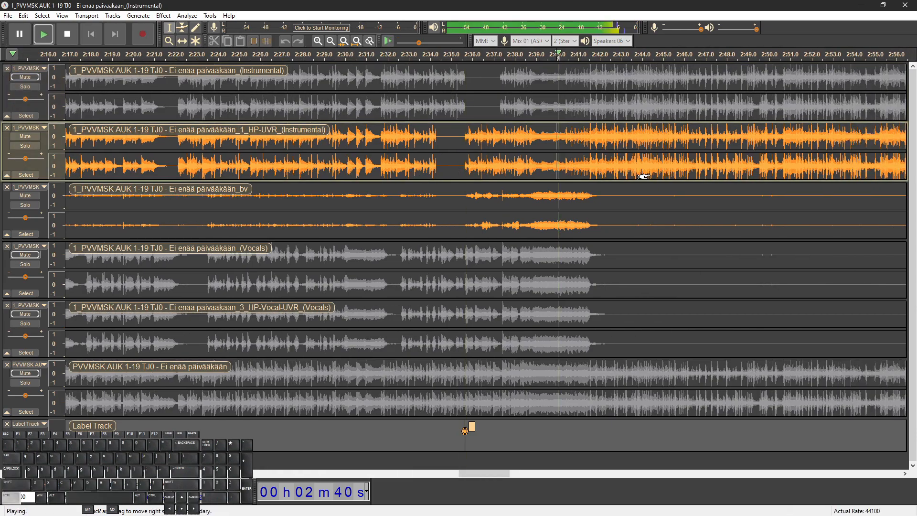
scroll(566, 188, up, 2)
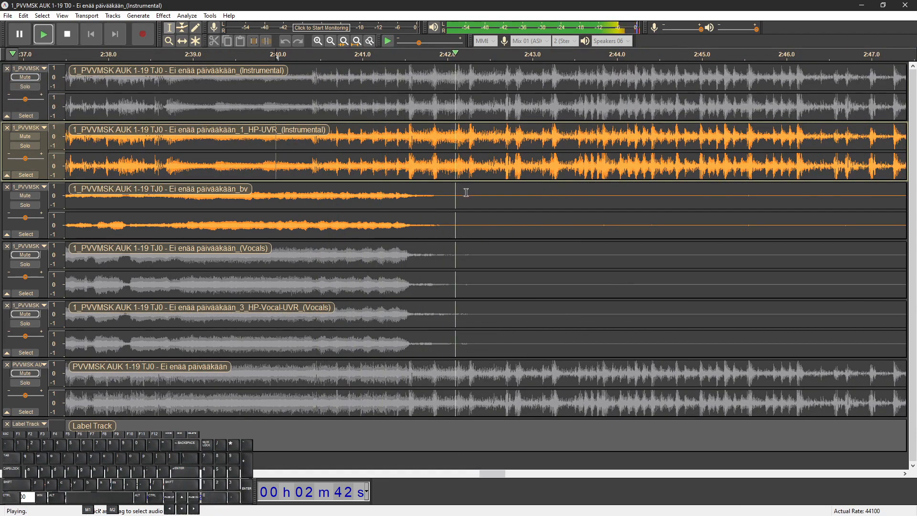
Find the switch point just after the last vocal passage fades and mark it with a blank label at about 2:42.7
key(space)
scroll(471, 187, up, 1)
click(461, 173)
key(space)
key(space)
scroll(535, 177, up, 4)
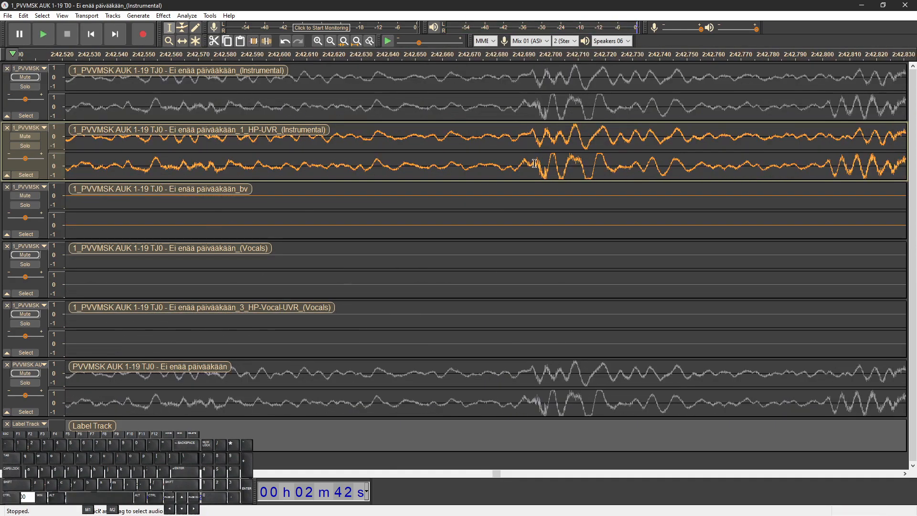
key(ctrl+b)
scroll(528, 167, down, 6)
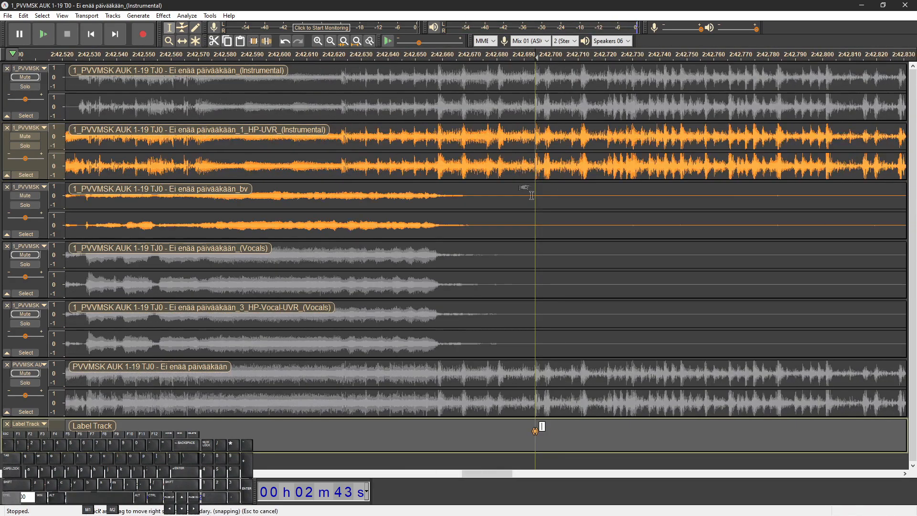
Silence the original mix from about 2:40.1 to the label, and the HP-UVR instrumental and bv tracks from the label to about 2:45.6
drag(530, 370, 425, 370)
scroll(535, 324, down, 1)
scroll(579, 225, right, 1)
scroll(579, 224, right, 2)
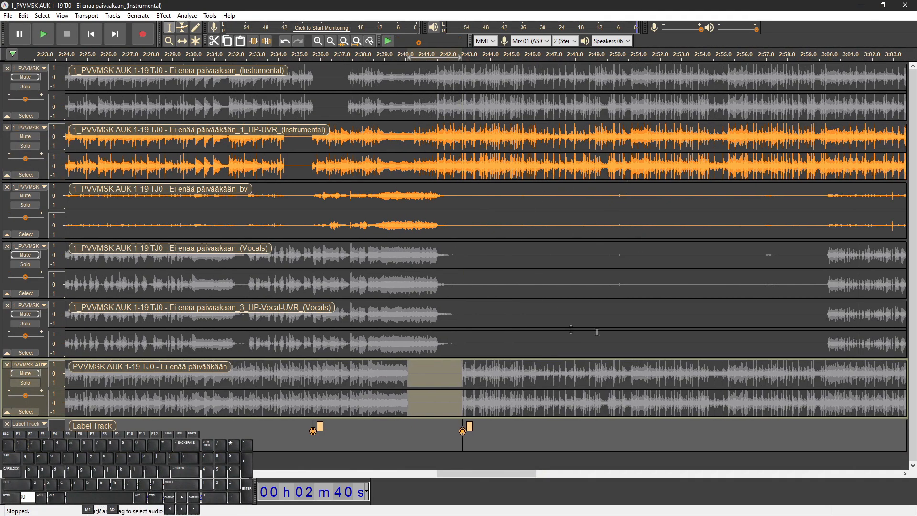
drag(463, 172, 524, 215)
key(ctrl+l)
Check the transition at the label by playing from about 2:41.5 with the original mix track unmuted
click(437, 167)
key(space)
click(28, 373)
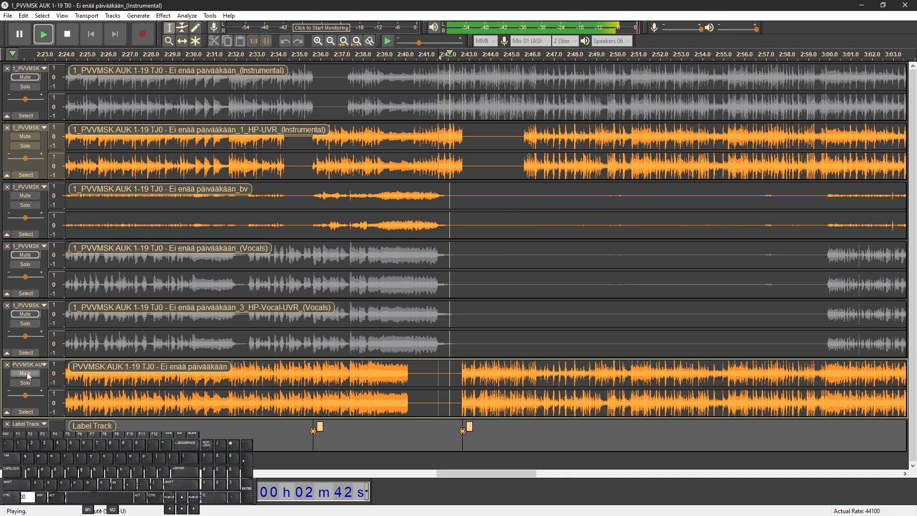
scroll(337, 333, right, 1)
key(space)
key(space)
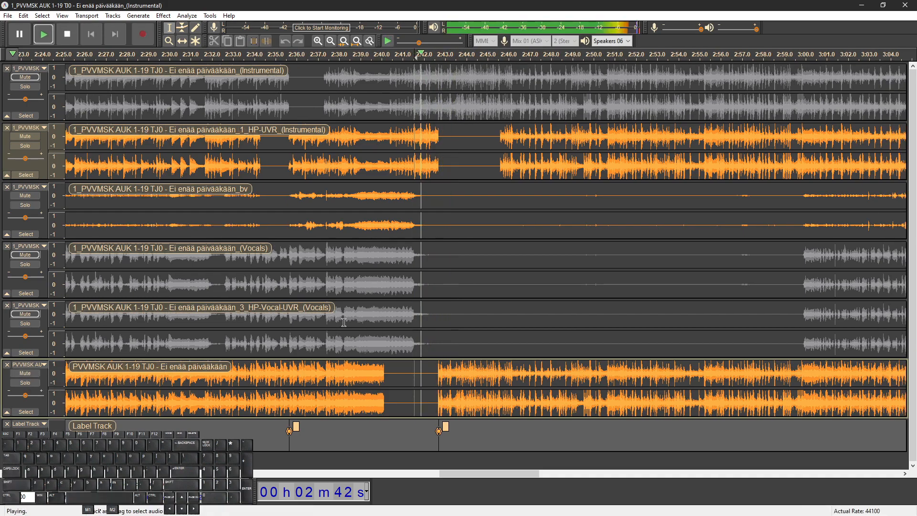
Solo the original mix and listen through the vocal-free break, skipping ahead to about 2:58 before the next vocals
scroll(343, 322, right, 3)
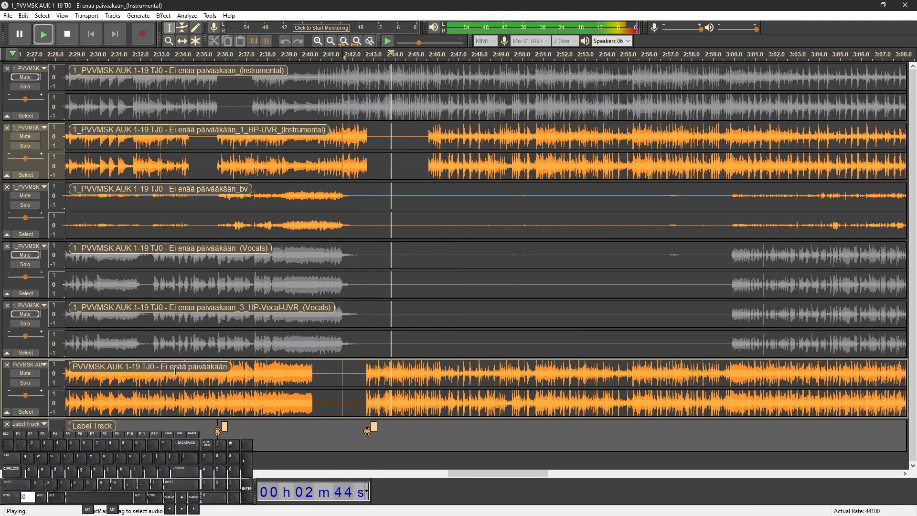
click(26, 384)
scroll(536, 285, right, 5)
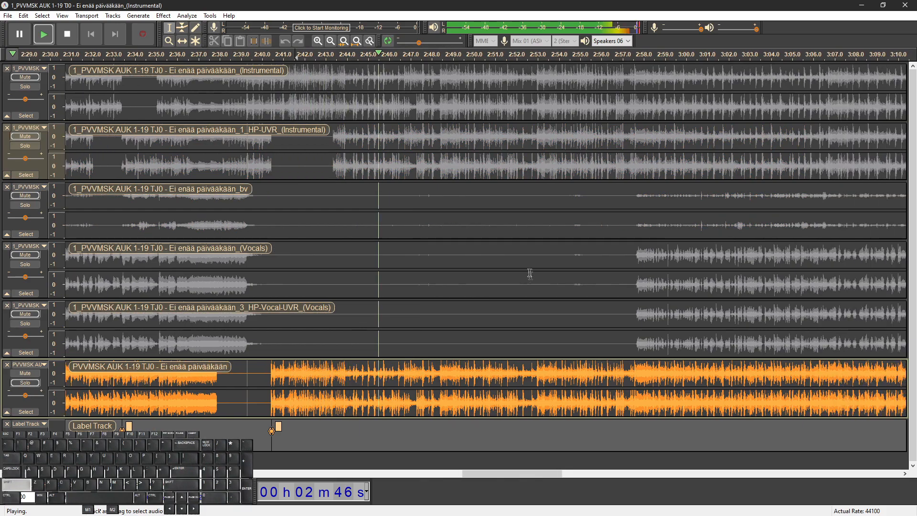
click(565, 178)
scroll(609, 197, right, 1)
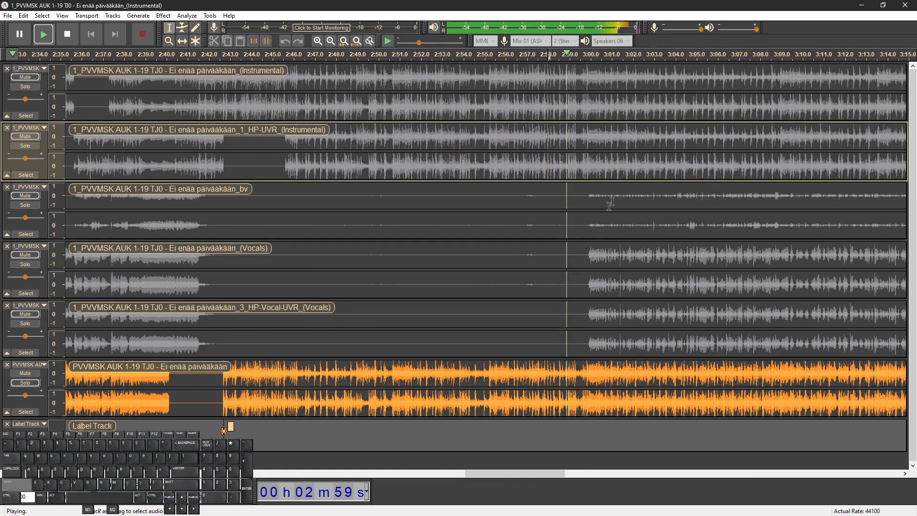
Find the switch point on the beat just before the vocals re-enter and mark it with a blank label at about 2:59.84
scroll(590, 247, up, 3)
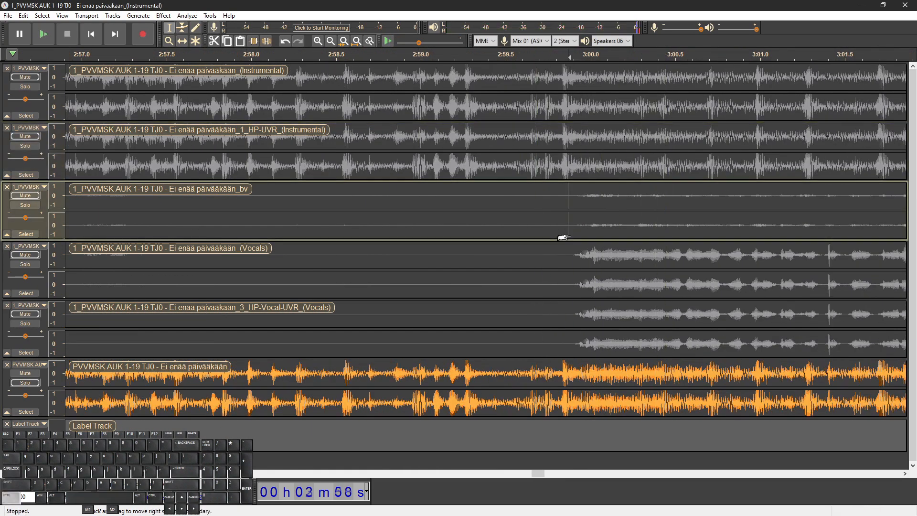
scroll(572, 235, up, 1)
click(443, 222)
key(space)
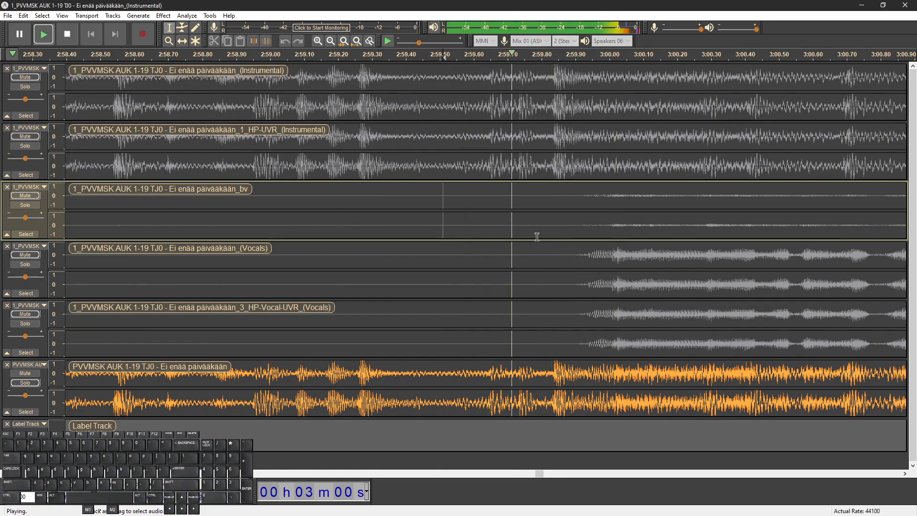
scroll(555, 369, up, 3)
scroll(554, 376, up, 3)
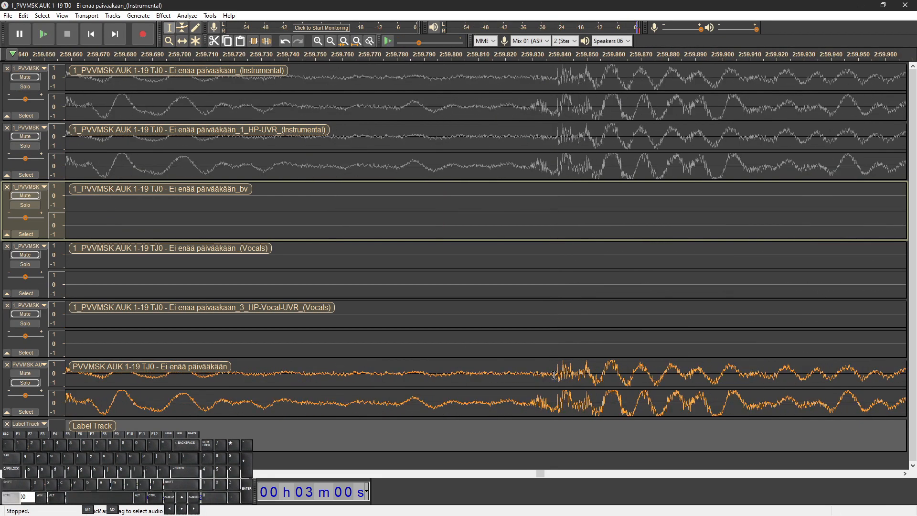
click(565, 374)
scroll(565, 375, down, 5)
key(ctrl+b)
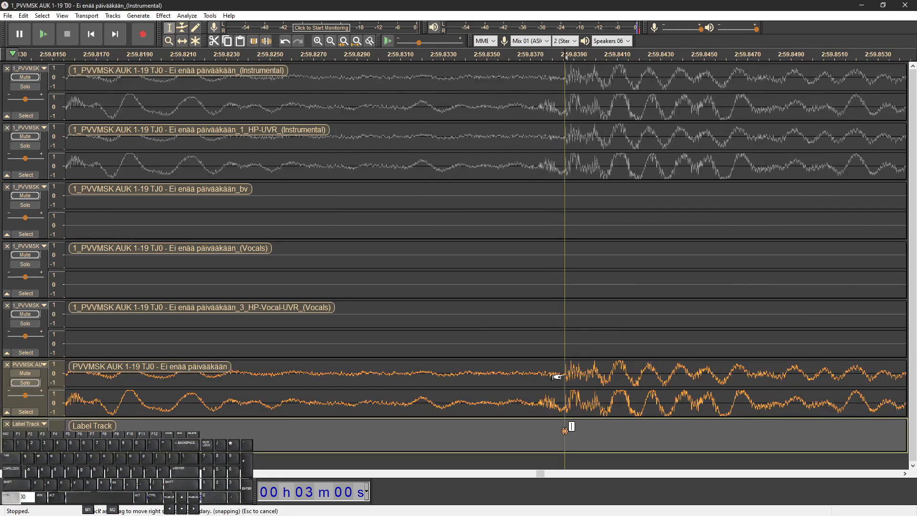
scroll(554, 133, down, 1)
Silence the Instrumental track from about 2:59.4 to the label, and the original mix from the label to about 3:00.1
drag(553, 112, 404, 110)
drag(554, 370, 639, 373)
key(ctrl+l)
Play the transition from about 2:59.5 with the Instrumental track soloed and the original mix unmuted alongside it
click(433, 99)
click(29, 88)
key(space)
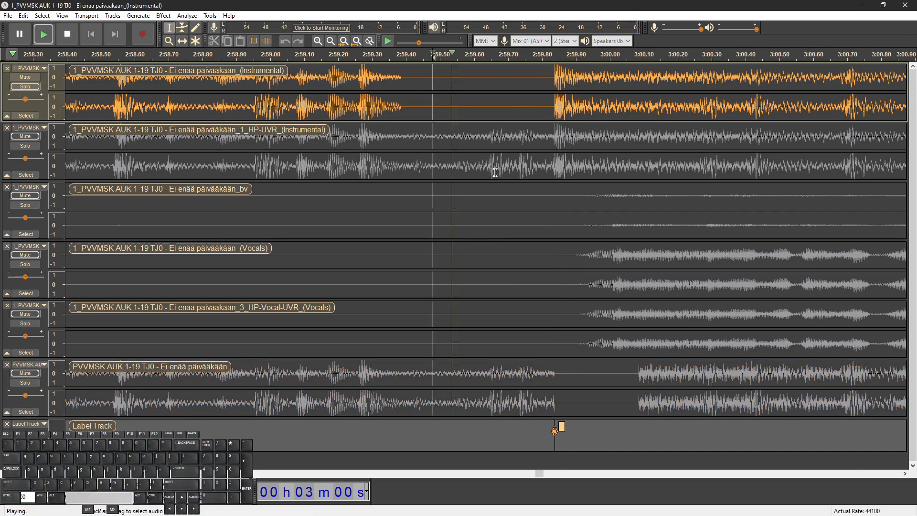
key(ctrl+3)
key(ctrl+3)
key(space)
click(16, 374)
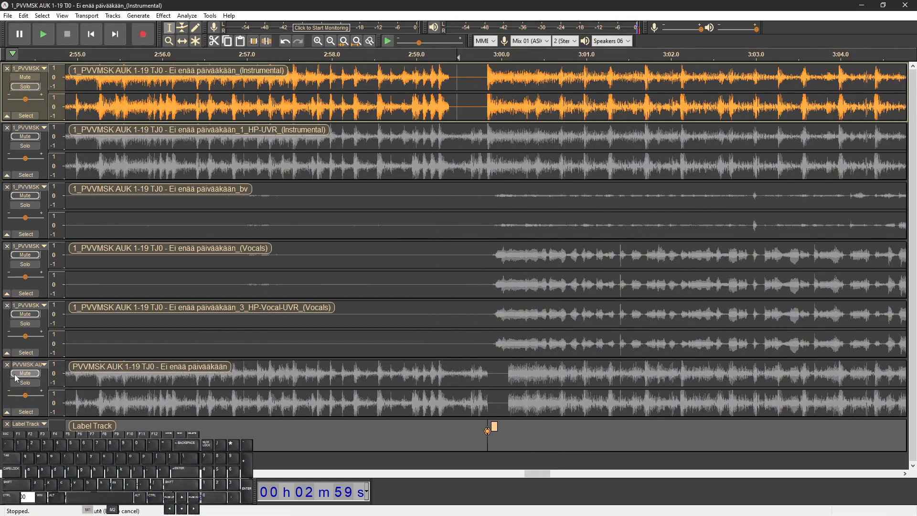
key(space)
key(space)
Extend the original mix's silence after the label to about 3:00.6 and replay the transition from about 2:59.3
drag(501, 389, 555, 386)
key(ctrl+l)
click(443, 381)
key(space)
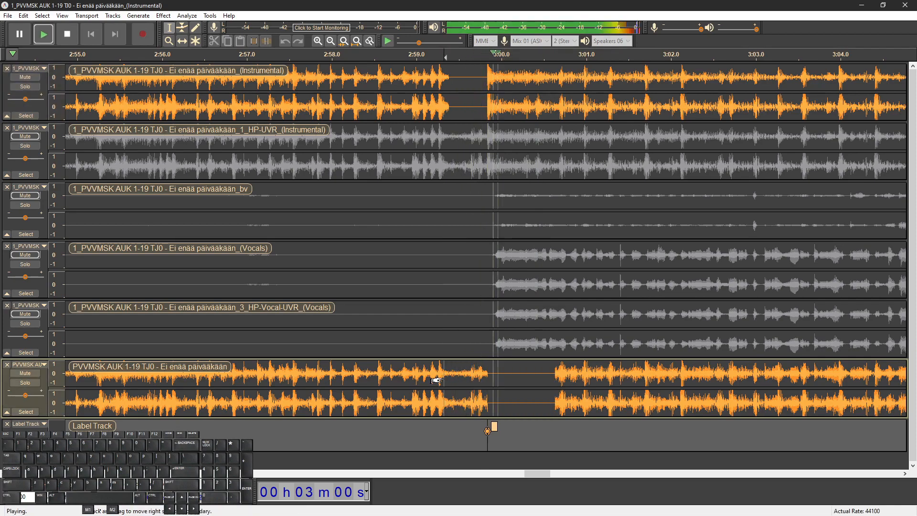
Listen to the Instrumental track alone and the bv track alone through the start of the new vocal passage
click(35, 87)
ctrl+scroll(622, 204, down, 1)
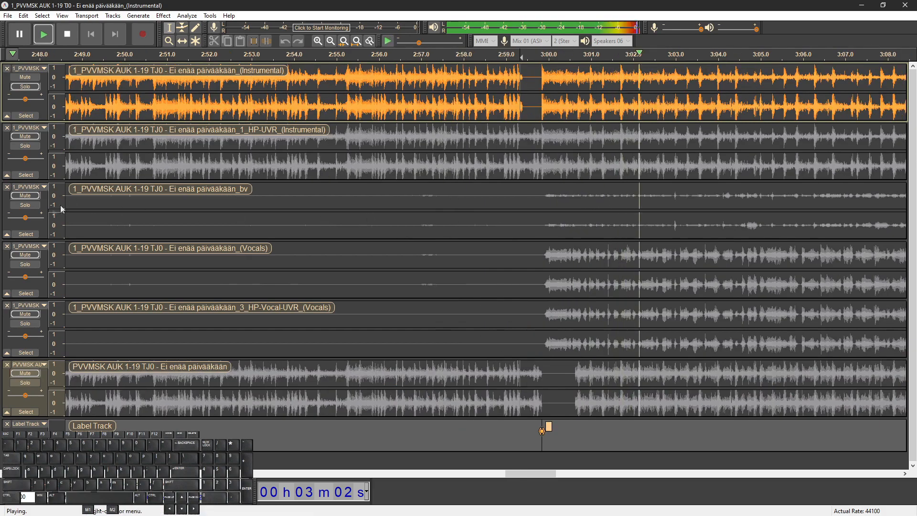
click(30, 206)
ctrl+scroll(637, 232, up, 1)
shift+scroll(637, 232, right, 2)
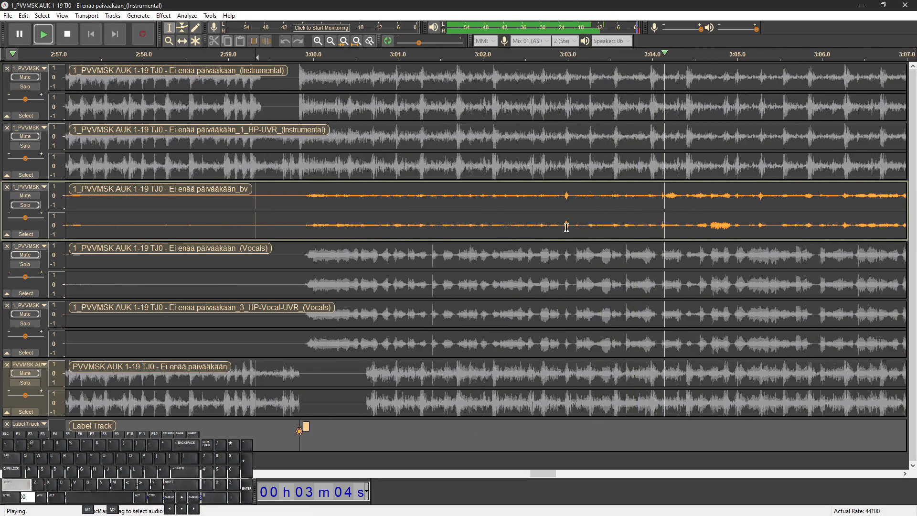
ctrl+scroll(637, 232, down, 1)
key(space)
Unmute the Instrumental track alongside the bv track and listen to both together from about 3:03.6
click(637, 226)
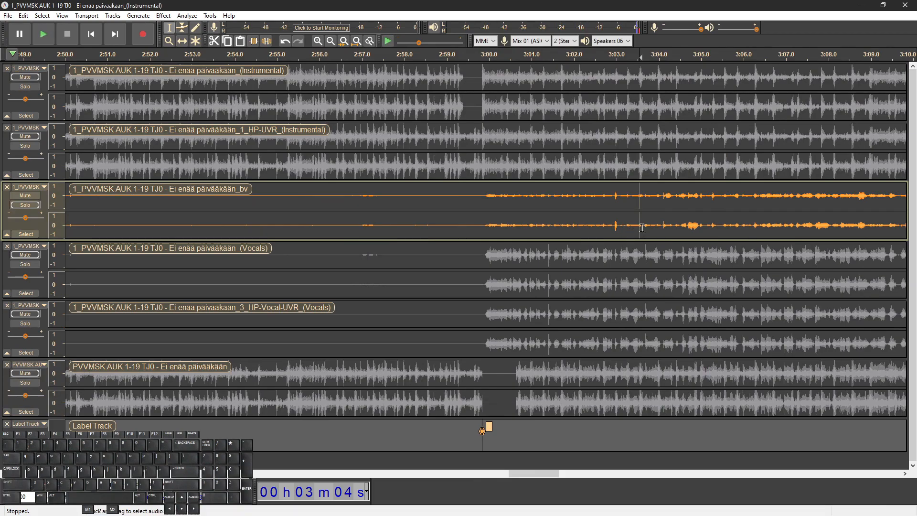
ctrl+scroll(701, 210, up, 1)
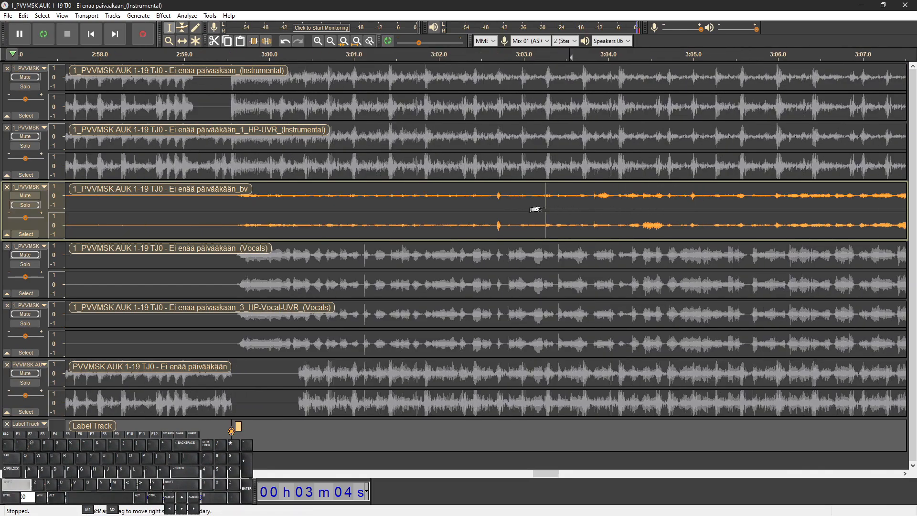
shift+scroll(519, 206, right, 1)
click(27, 85)
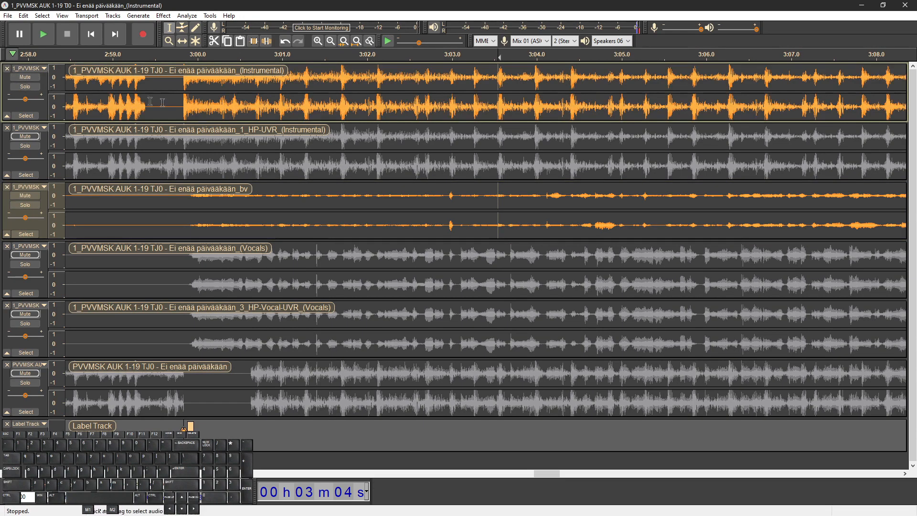
key(space)
key(space)
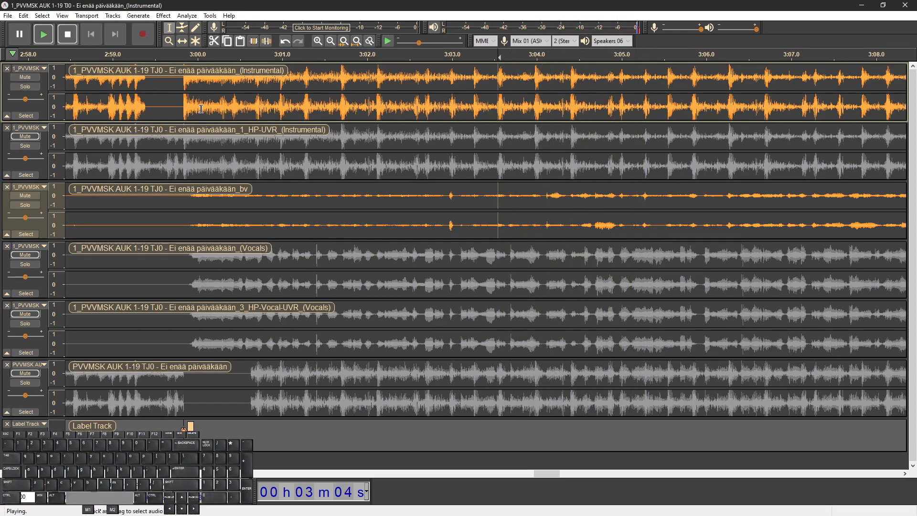
shift+scroll(596, 224, right, 3)
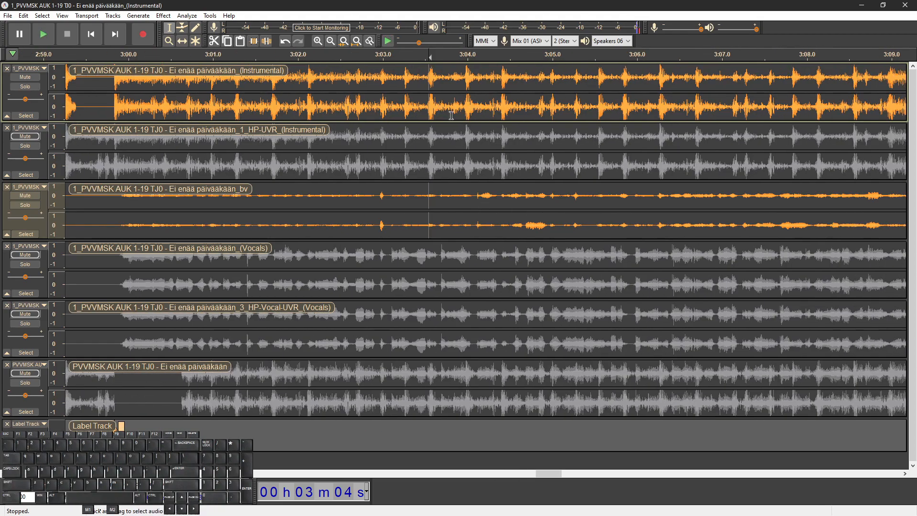
click(409, 116)
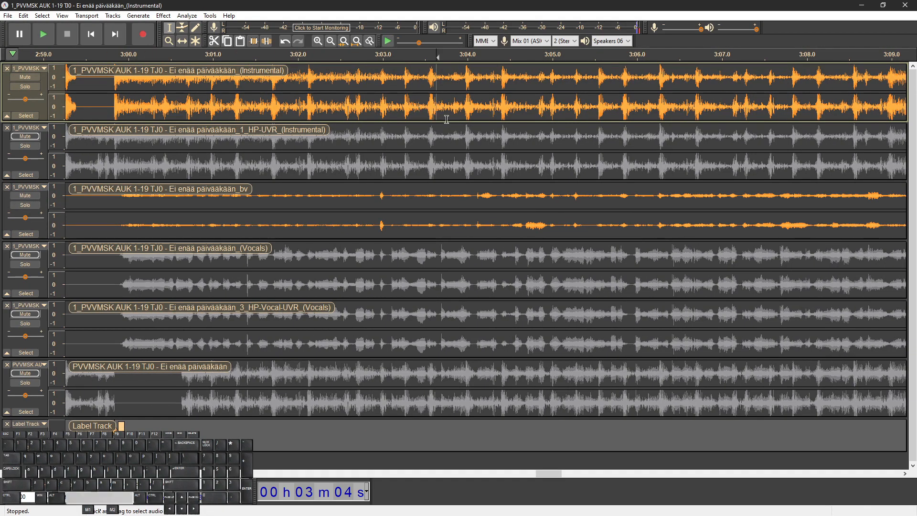
key(space)
key(space)
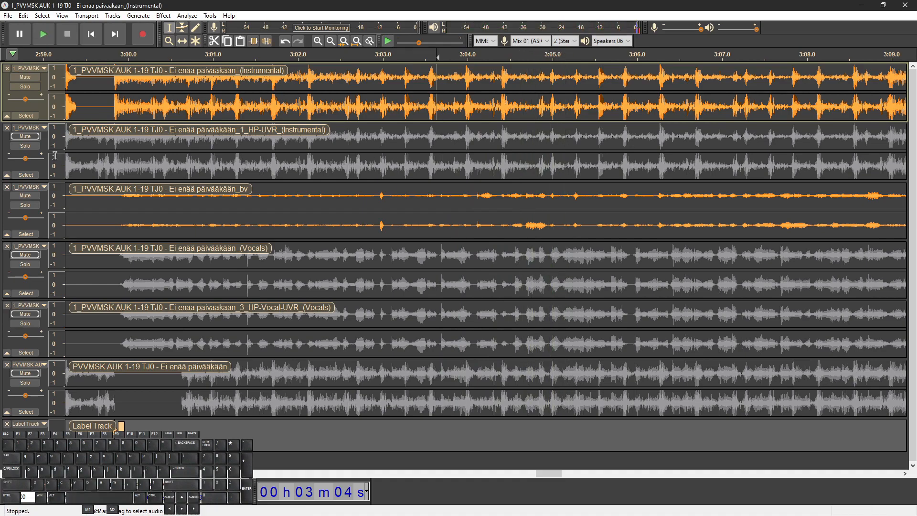
Compare the HP-UVR instrumental with the Instrumental track, each combined with the bv track, from about 3:03.6
click(25, 146)
key(space)
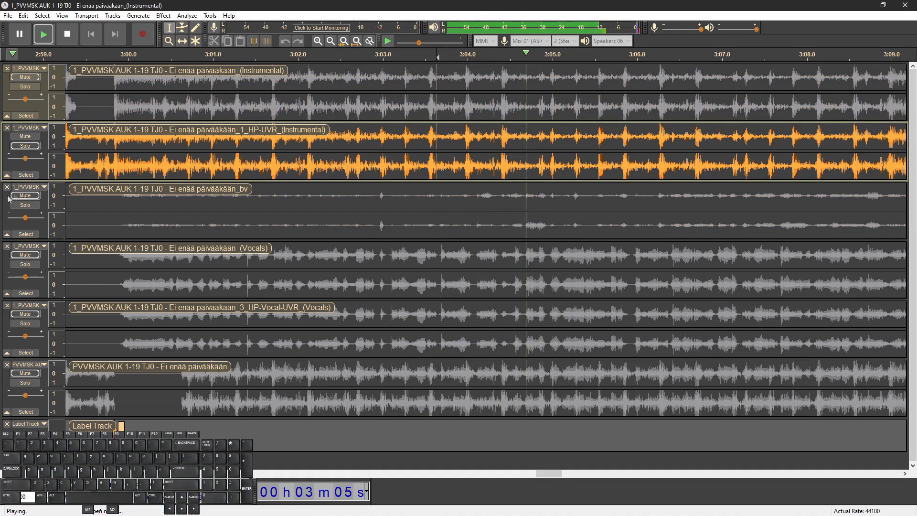
click(24, 196)
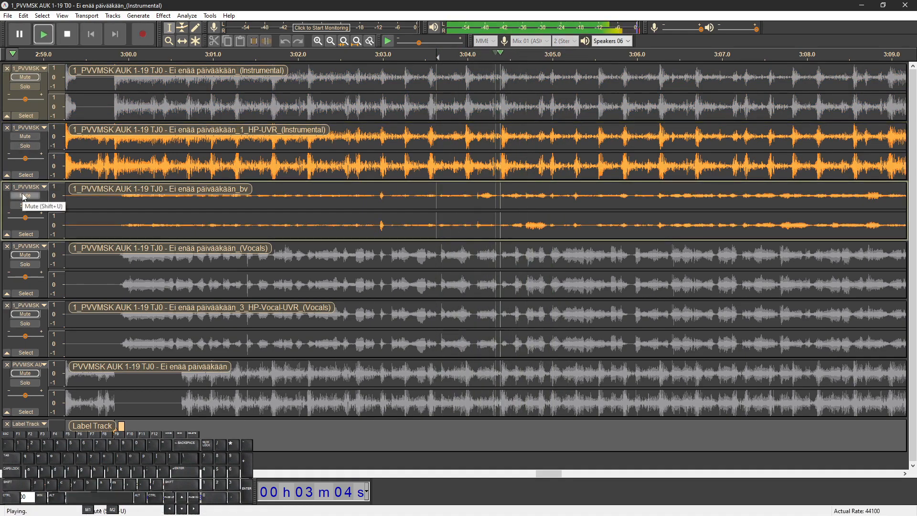
click(24, 78)
key(space)
key(space)
key(space)
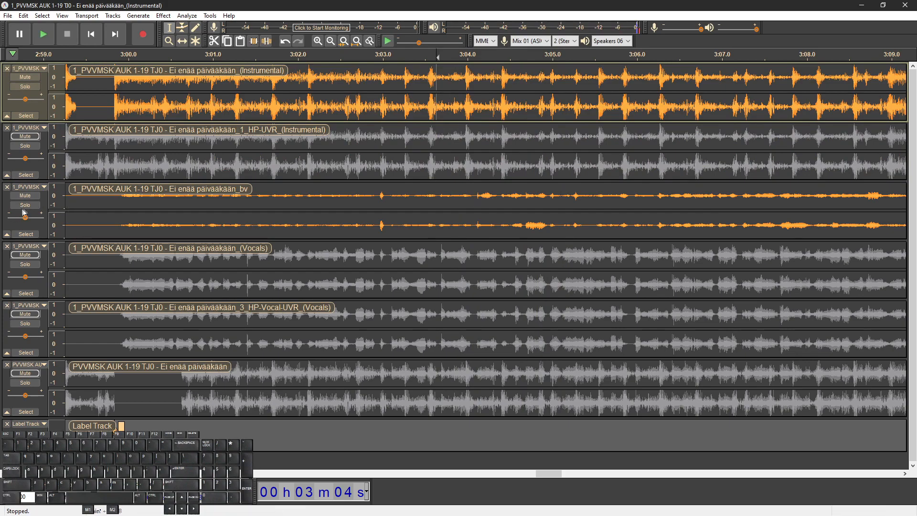
Listen to the bv track alone from about 3:03.2 and to the original mix alone from about 3:03.0
click(396, 204)
key(space)
scroll(475, 206, up, 1)
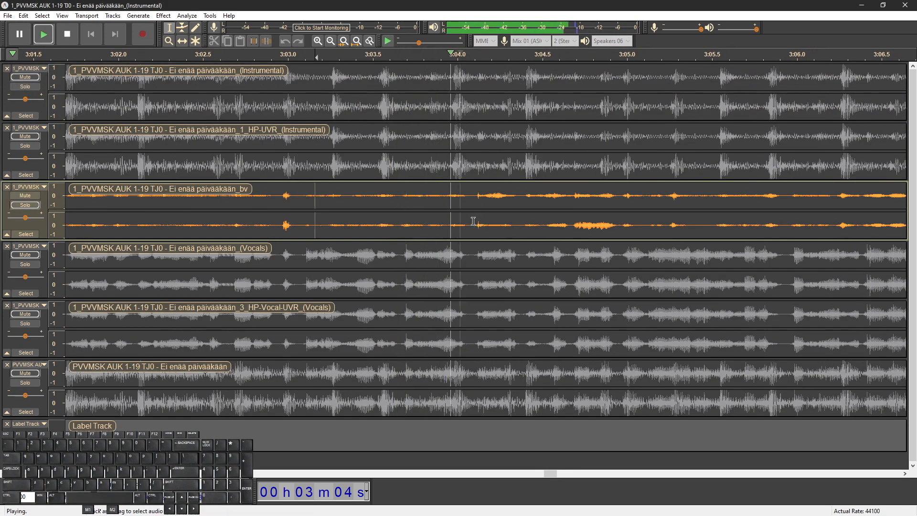
key(space)
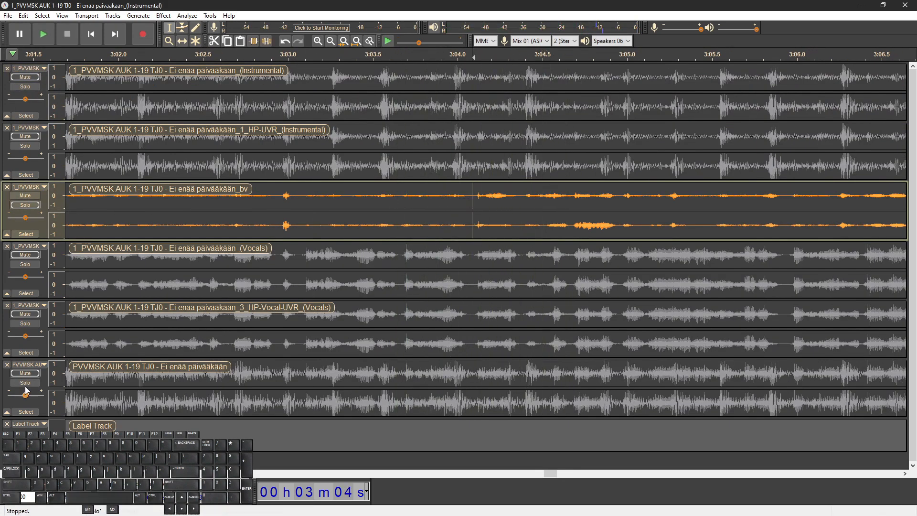
click(291, 375)
key(space)
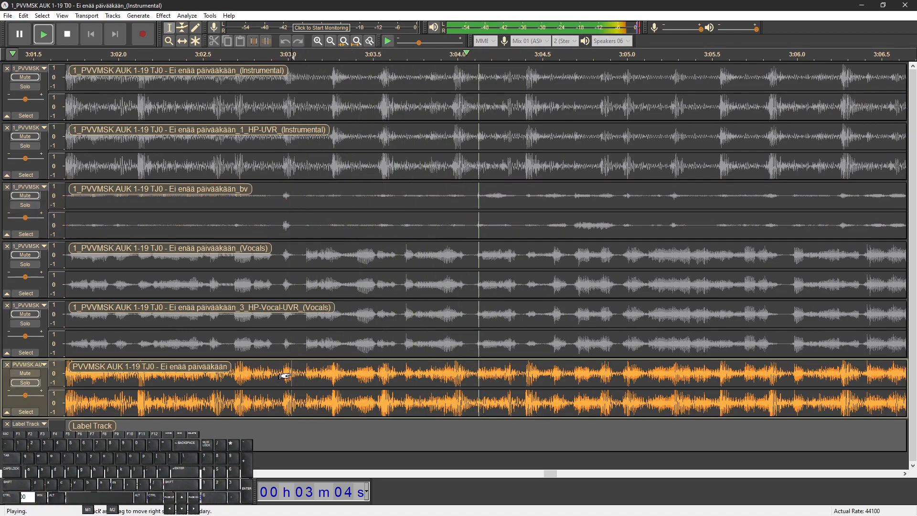
key(space)
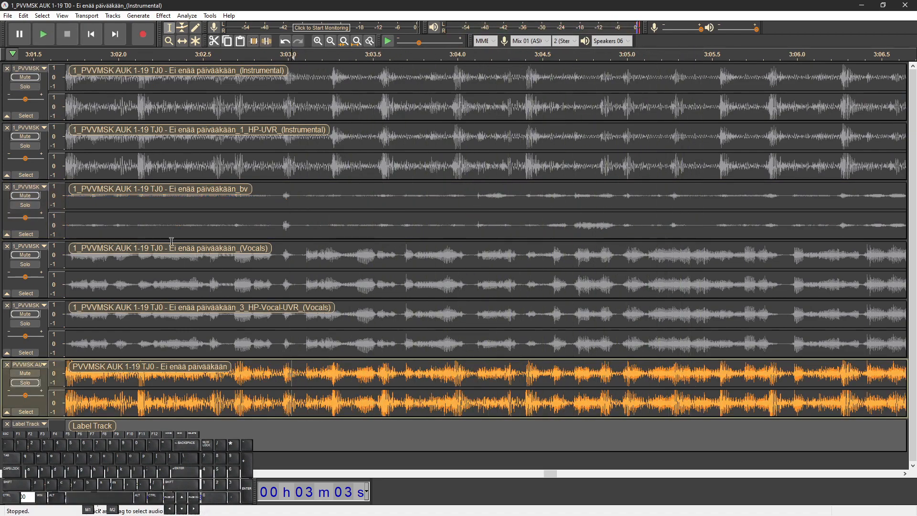
Solo the bv track and silence its vocal bleed from about 3:02.5 to 3:04.1, just before the backing vocals start
click(25, 205)
key(space)
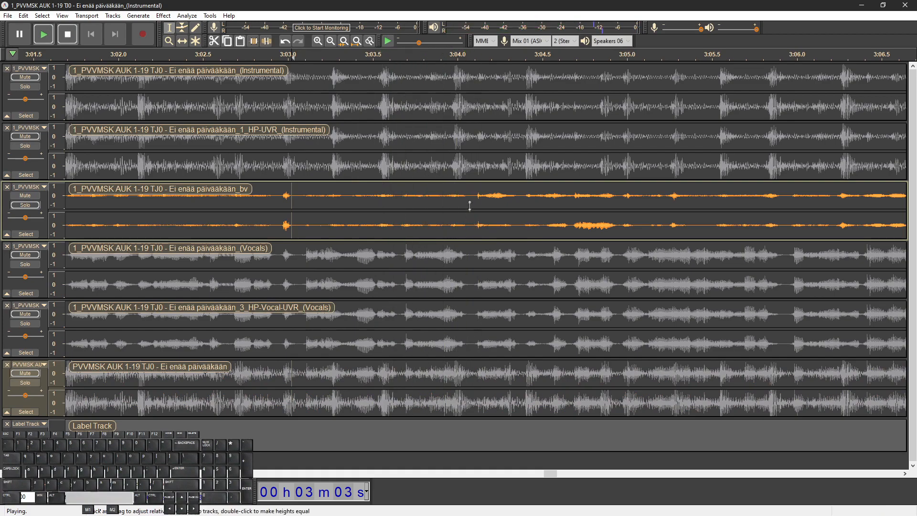
drag(470, 207, 196, 210)
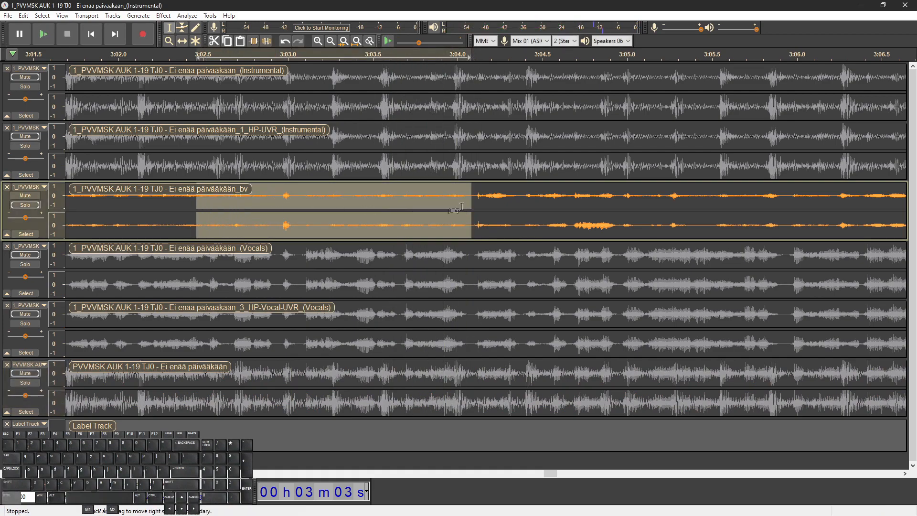
Listen to the soloed bv track from about 3:03.9 and replay it from about 3:04.9 to check for lead-vocal bleed
click(438, 206)
key(space)
key(ctrl+3)
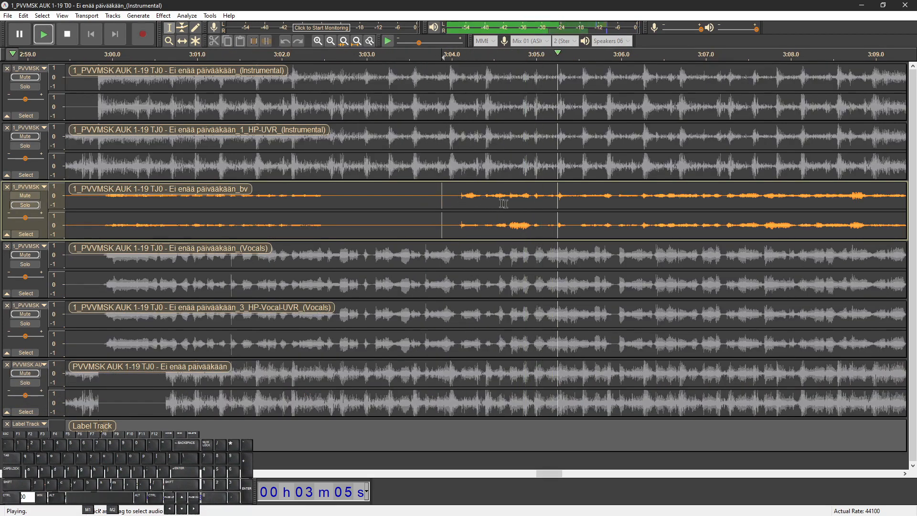
key(space)
key(space)
scroll(546, 208, up, 1)
key(space)
click(516, 227)
key(space)
key(space)
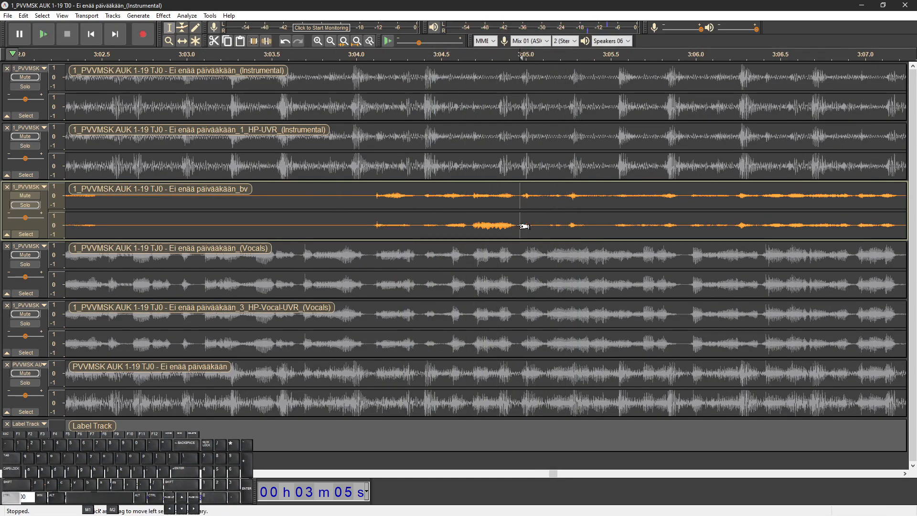
Silence the bv track from about 3:04.96 to 3:05.33 and listen to it from about 3:03.7
scroll(508, 226, up, 2)
key(space)
key(space)
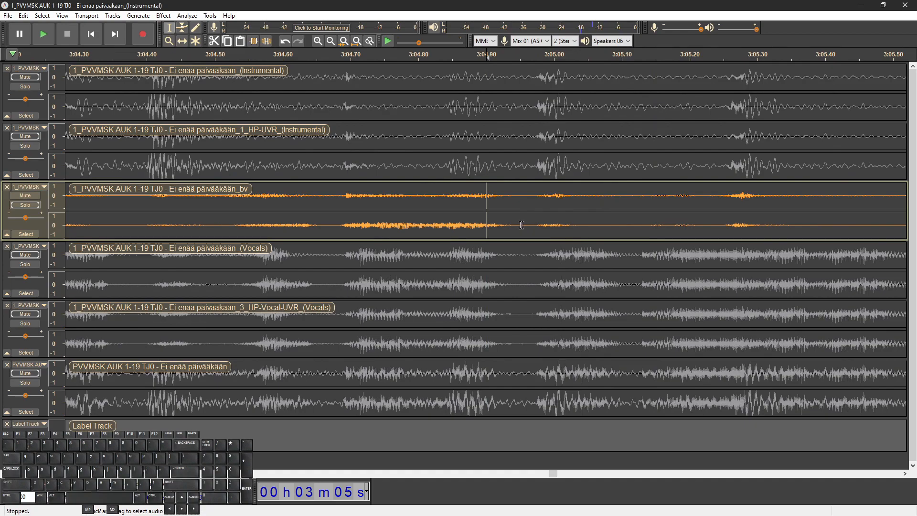
drag(527, 225, 777, 227)
key(ctrl+l)
scroll(719, 226, down, 2)
click(461, 218)
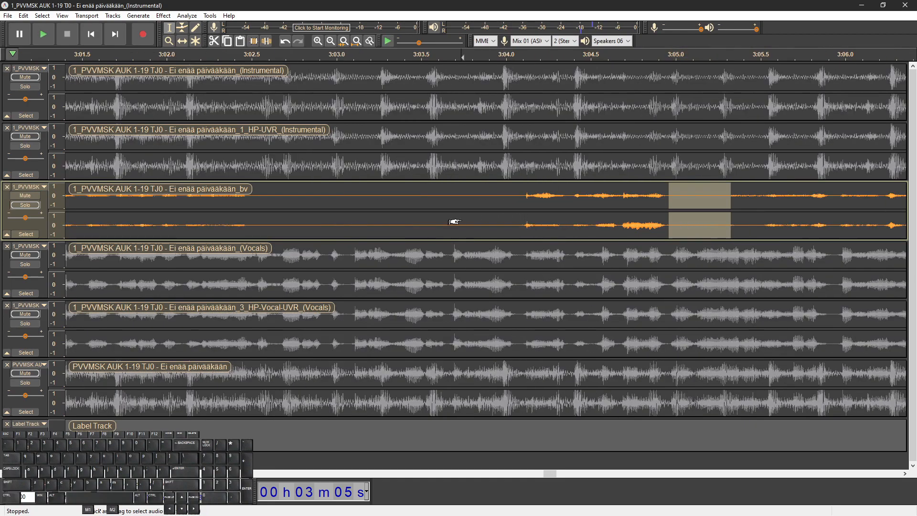
key(space)
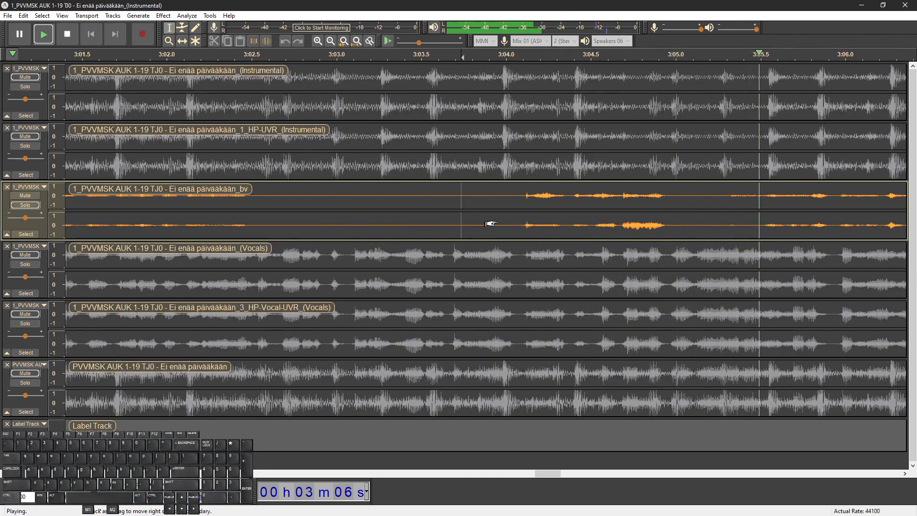
Undo the silencing just after 3:04.9 in the bv track and replay it from about 3:04.5
scroll(498, 219, down, 1)
key(space)
drag(614, 226, 583, 225)
scroll(583, 225, up, 1)
click(502, 225)
key(space)
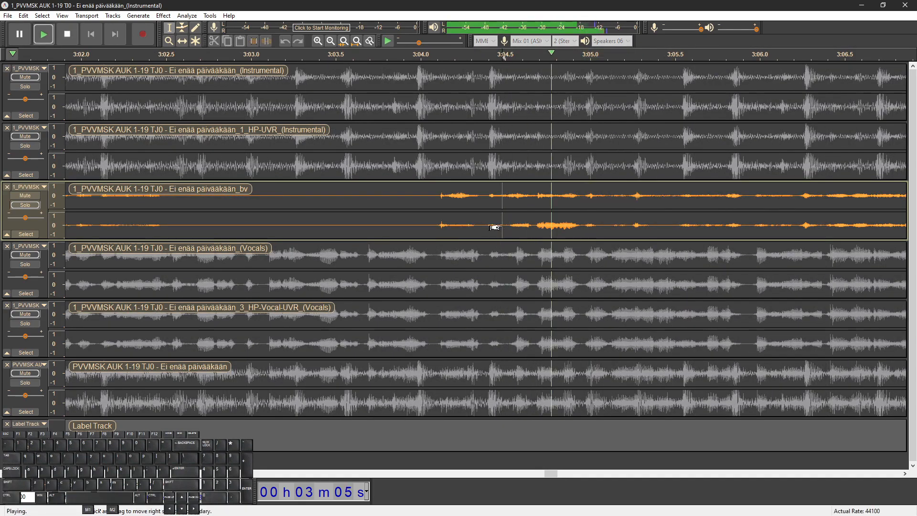
key(space)
Silence the bv track again from about 3:04.95 to 3:05.3 and replay the soloed track
scroll(592, 226, up, 2)
drag(561, 226, 759, 225)
scroll(759, 225, down, 1)
click(506, 225)
key(space)
key(space)
scroll(505, 224, down, 1)
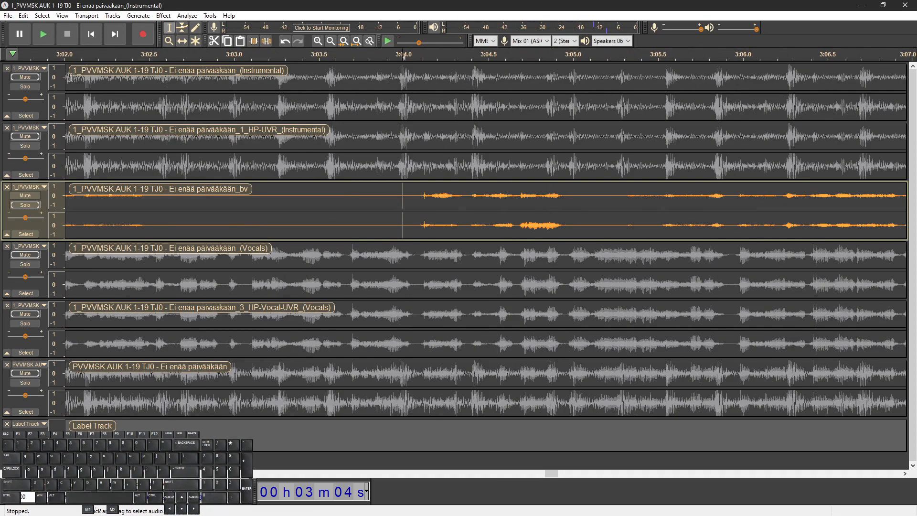
Unmute the Instrumental track and listen to it together with the bv track from about 3:04.0
click(35, 78)
key(space)
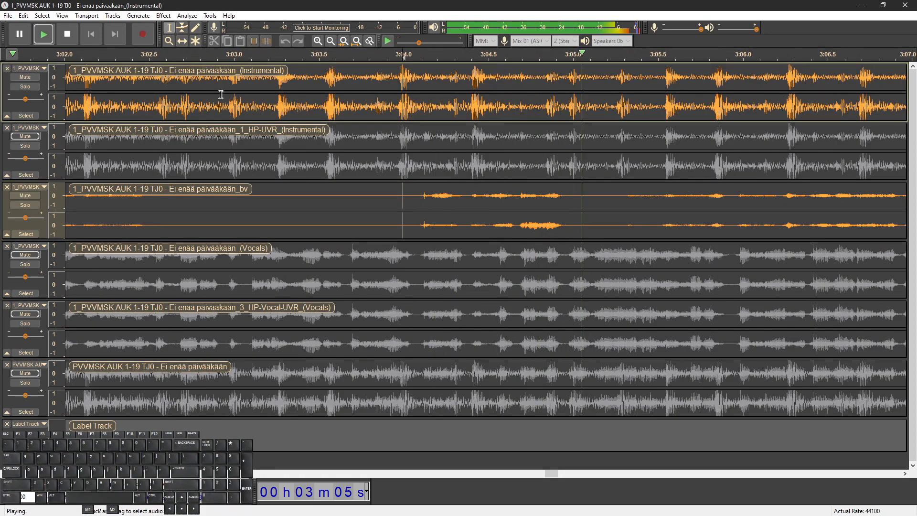
key(space)
scroll(240, 147, down, 1)
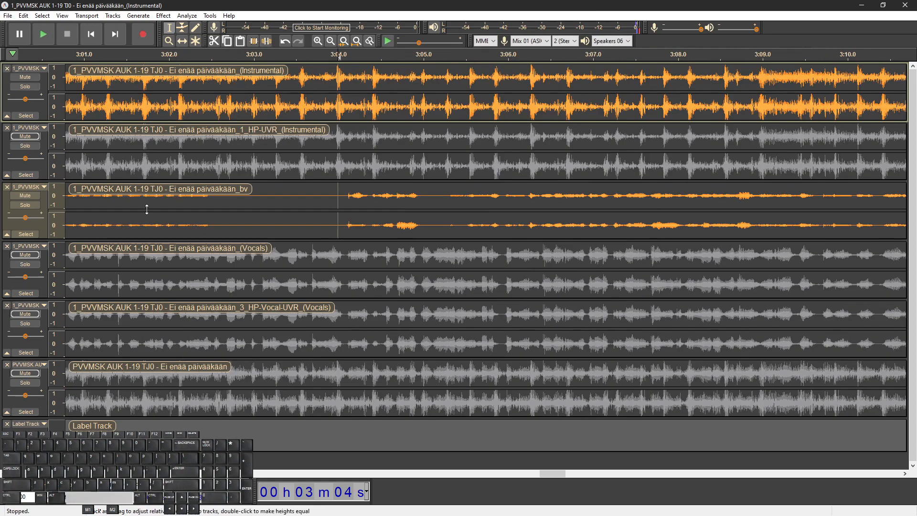
key(space)
key(space)
Undo the last silencing in the bv track and replay it with the Instrumental track from about 3:03.8
key(ctrl+z)
key(space)
key(space)
click(325, 108)
click(30, 80)
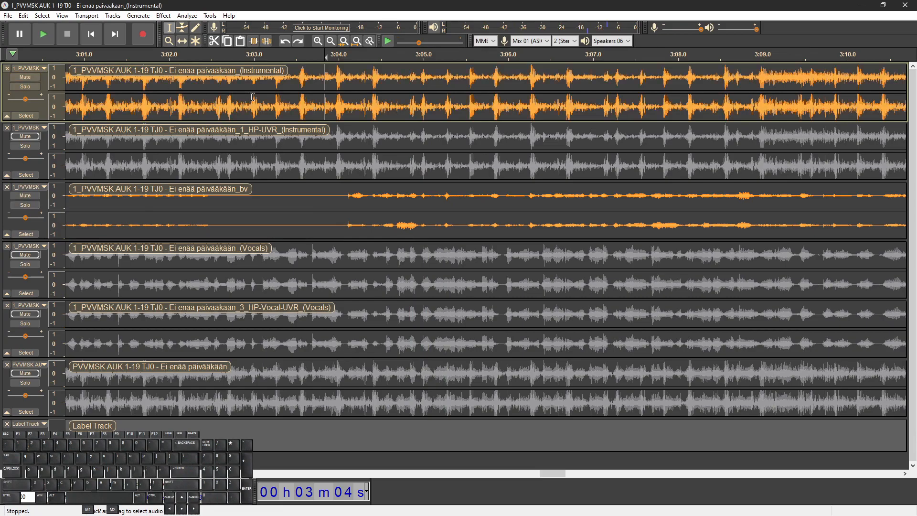
key(space)
key(space)
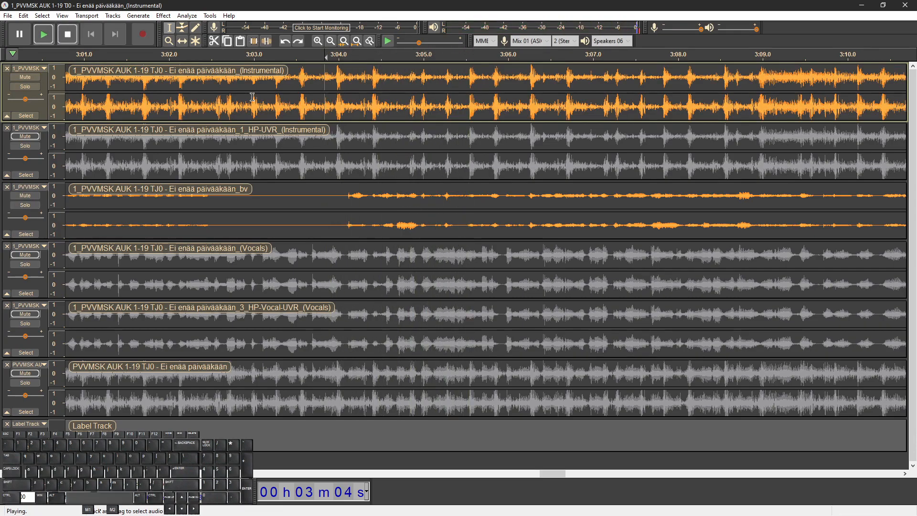
Silence the vocal bleed in the bv track from about 3:04.97 to 3:05.39
scroll(420, 194, up, 3)
click(408, 196)
key(space)
key(space)
drag(440, 197, 720, 196)
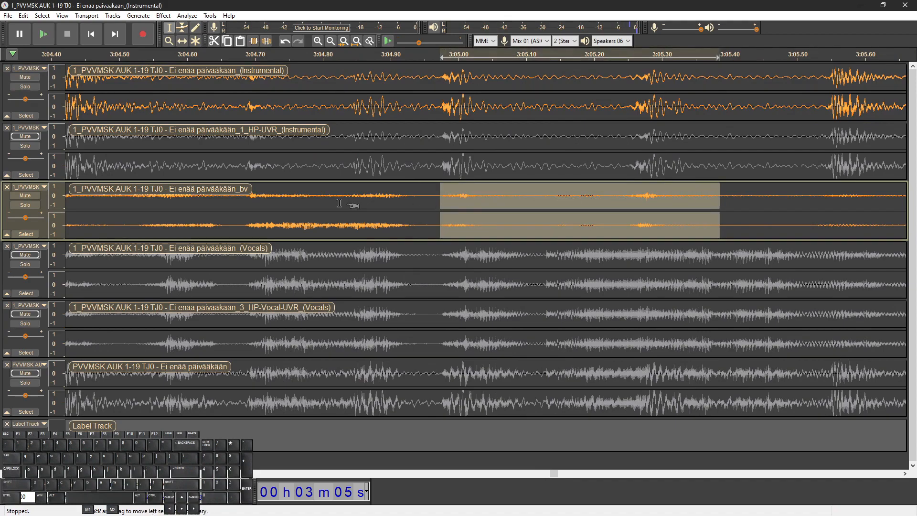
key(ctrl+l)
Listen to the Instrumental track combined with the bv track from about 3:04.0
click(106, 202)
scroll(119, 204, down, 1)
scroll(115, 204, down, 3)
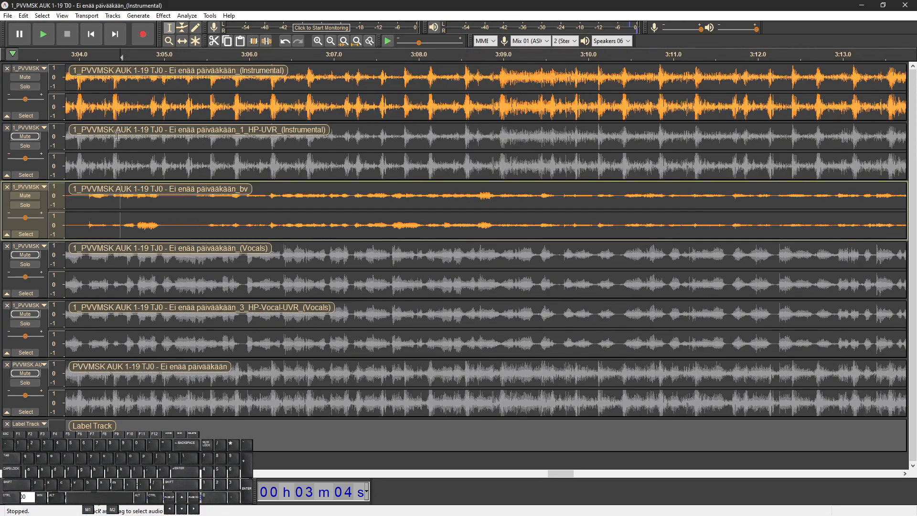
click(75, 106)
key(space)
key(space)
Compare the HP-UVR instrumental with the Instrumental track, each combined with the bv track, from about 3:04.0
click(25, 136)
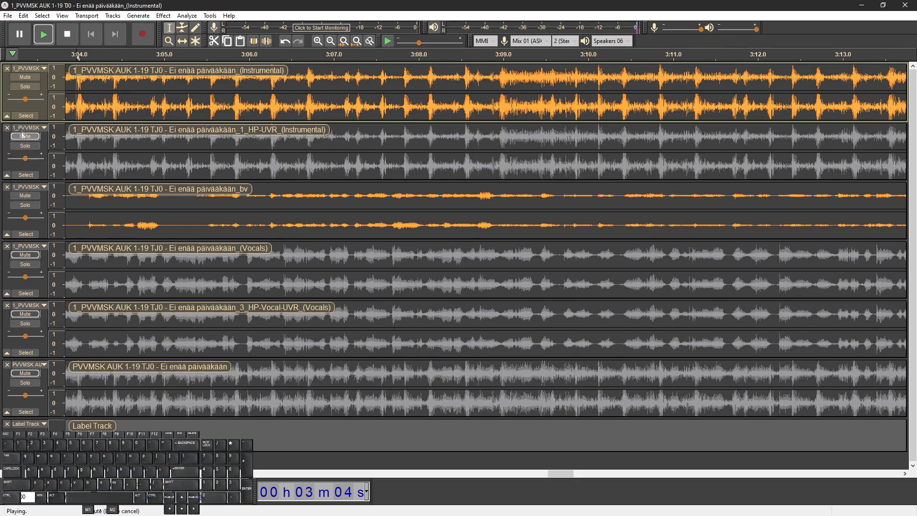
click(26, 77)
key(space)
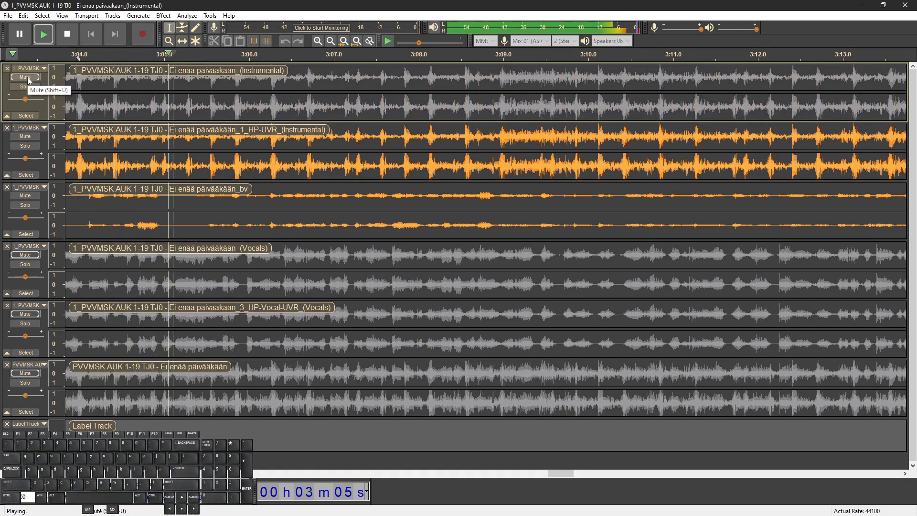
key(space)
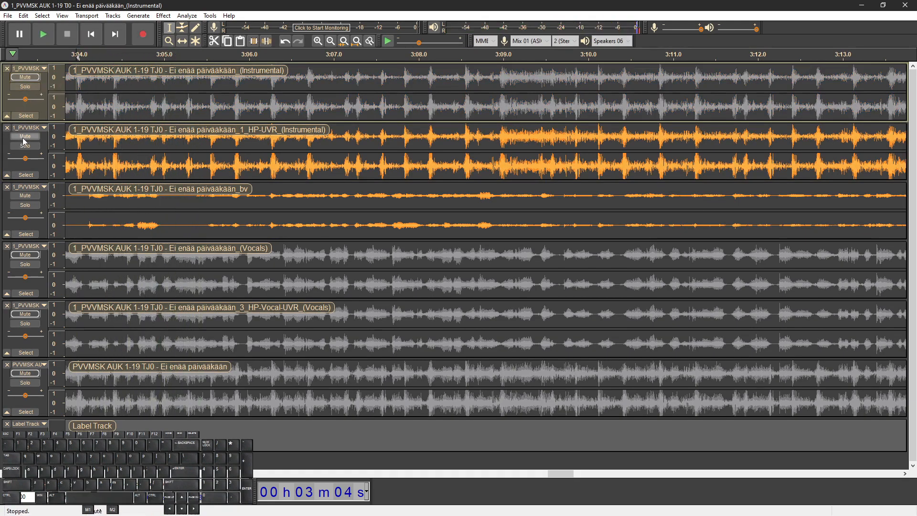
click(24, 137)
click(26, 78)
key(space)
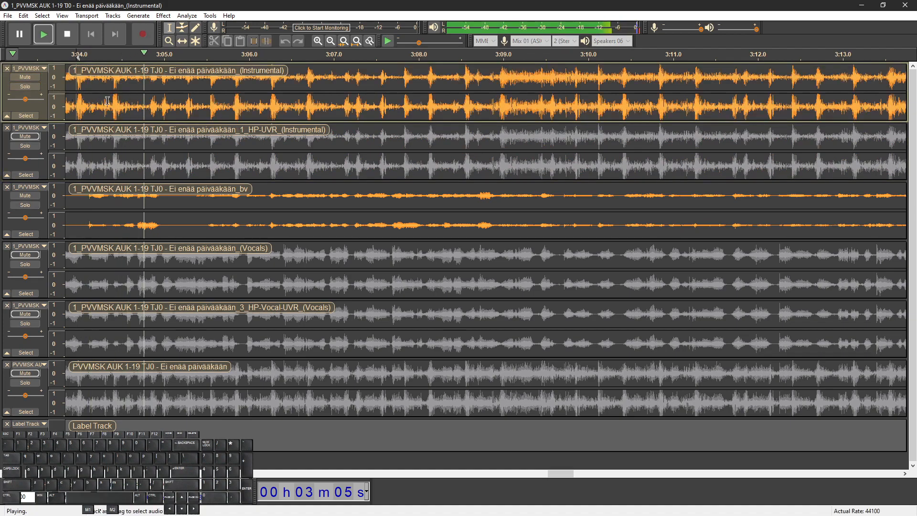
key(space)
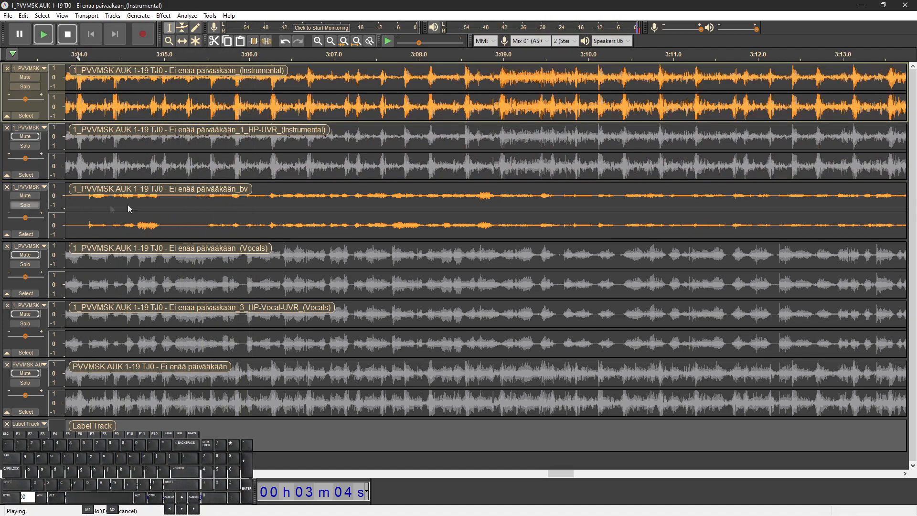
Solo the bv track and listen to it from about 3:05.0 and again from about 3:06.2
click(25, 204)
click(164, 197)
key(space)
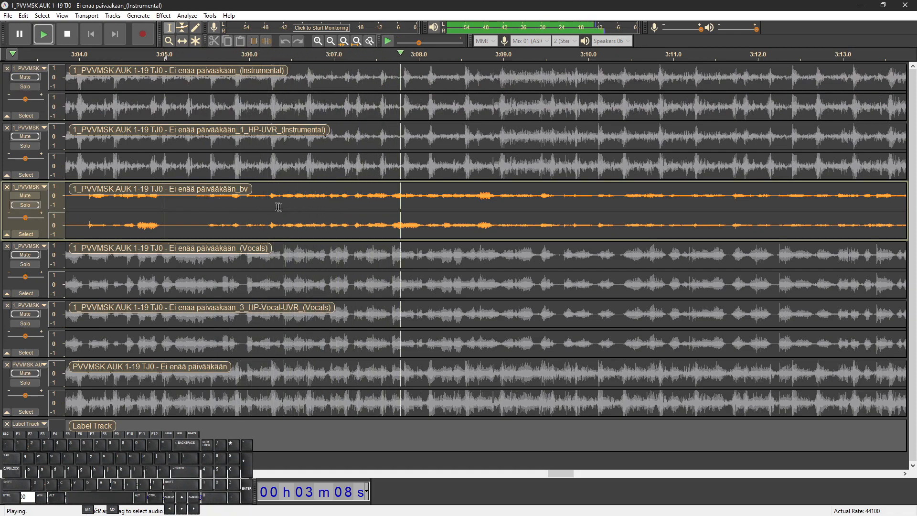
key(space)
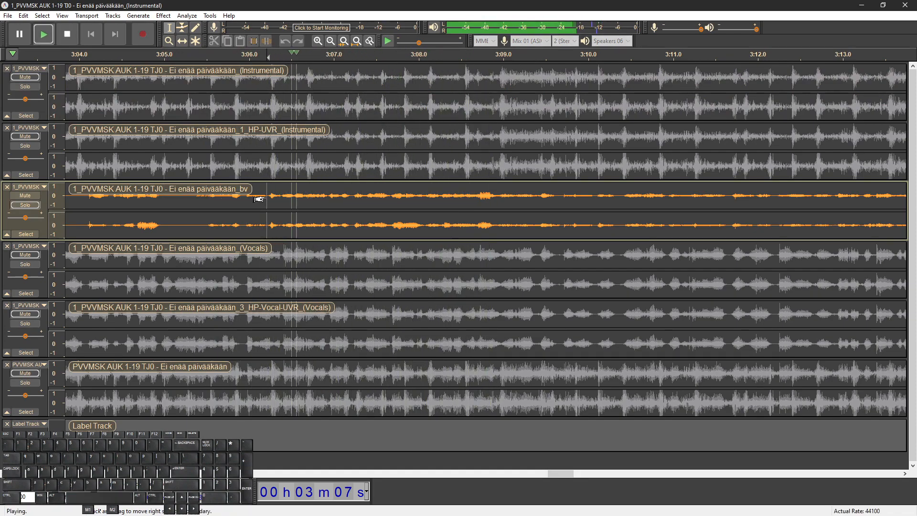
Listen to the HP-UVR instrumental combined with the bv track from about 3:06.2
shift+click(31, 133)
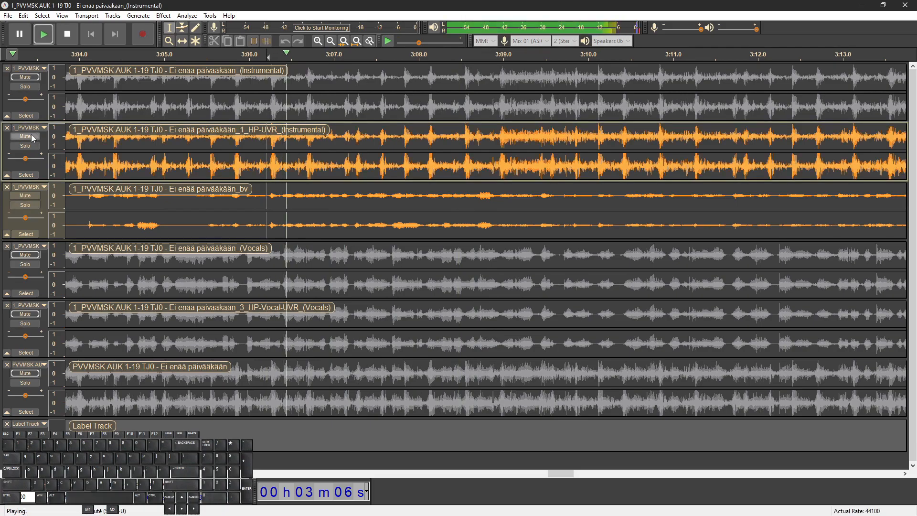
scroll(237, 175, down, 1)
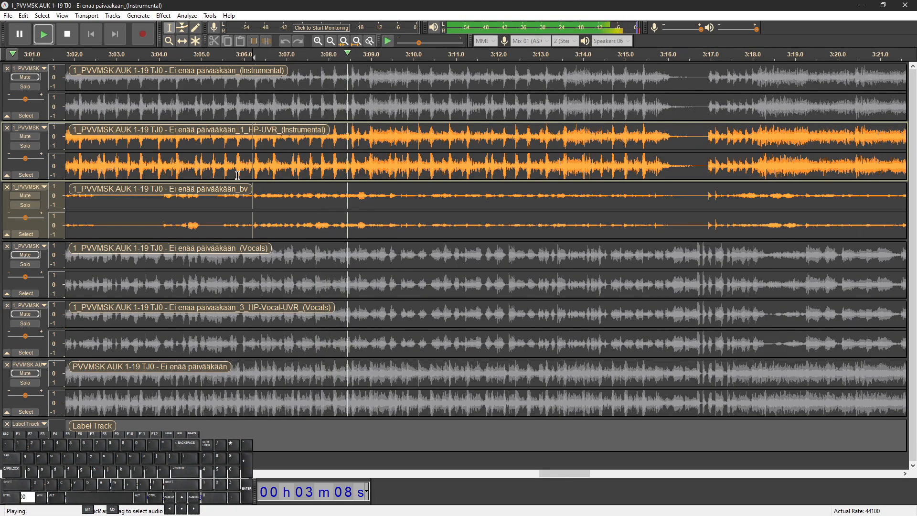
key(space)
scroll(237, 175, up, 2)
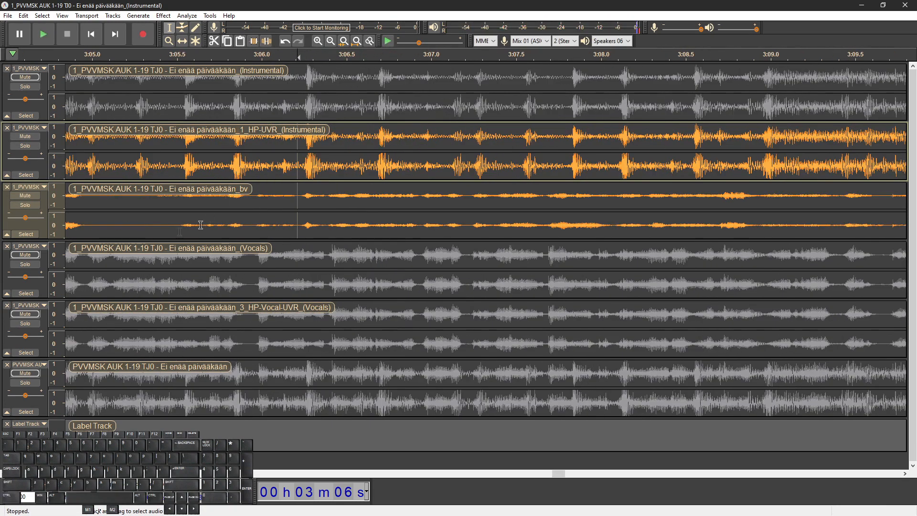
Solo the bv track again and listen for vocal bleed from about 3:05.4
click(26, 205)
click(161, 213)
key(space)
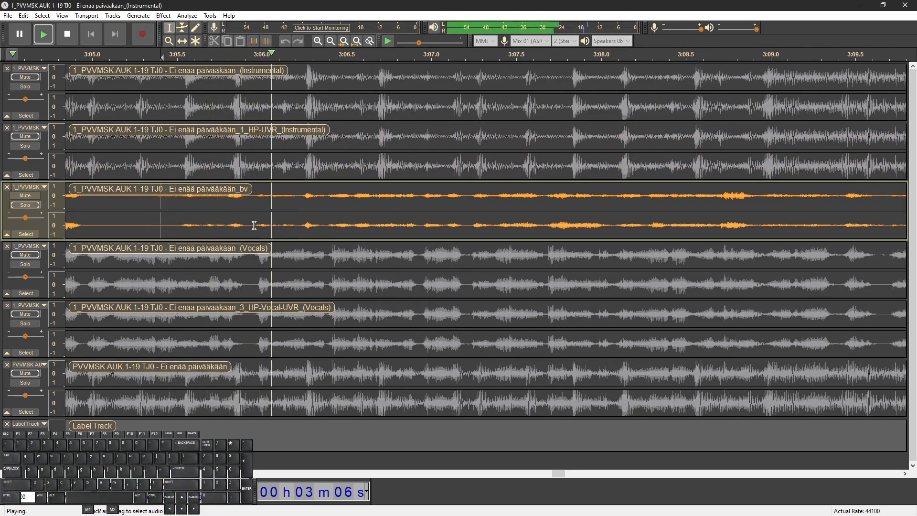
click(297, 228)
key(space)
Replay the soloed bv track from several points between about 3:06.1 and 3:06.3 to locate where the bleed ends
click(286, 226)
key(space)
key(space)
click(313, 224)
key(space)
key(space)
key(space)
key(space)
click(299, 225)
key(space)
key(space)
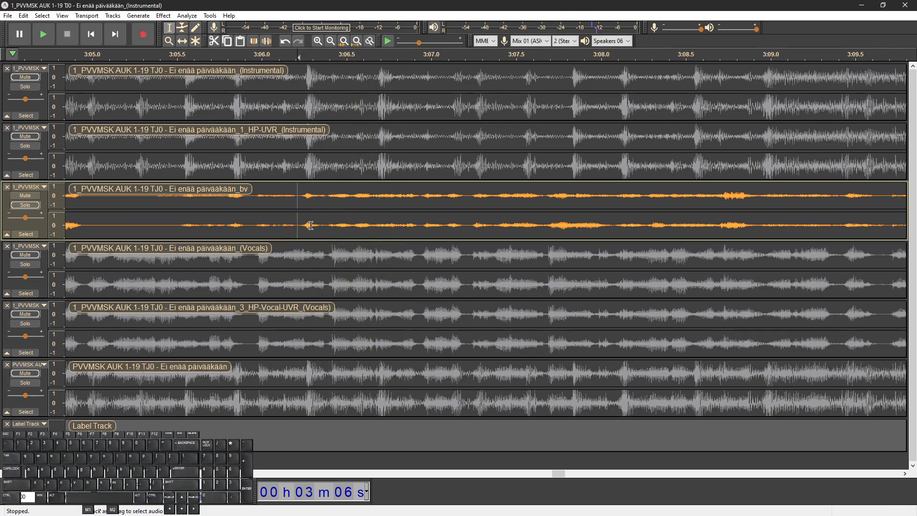
Silence the bv track from about 3:05.46 to 3:06.2 and listen from the end of that gap
mouse_move(300, 227)
mouse_down()
mouse_move(165, 225)
mouse_move(298, 226)
mouse_up()
click(154, 224)
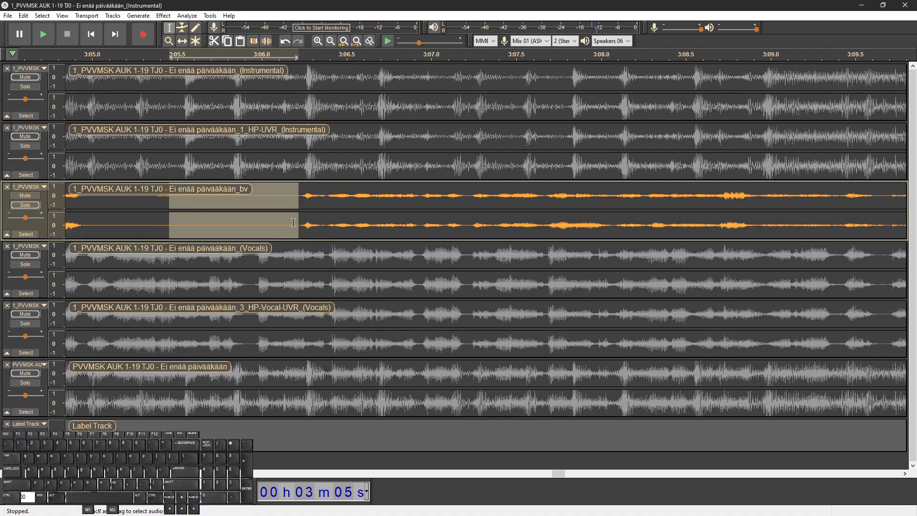
key(ctrl+l)
click(292, 224)
key(space)
Extend the silence in the bv track from about 3:06.16 to 3:06.29 and replay the transition
scroll(298, 224, up, 2)
key(space)
key(space)
key(space)
key(space)
key(space)
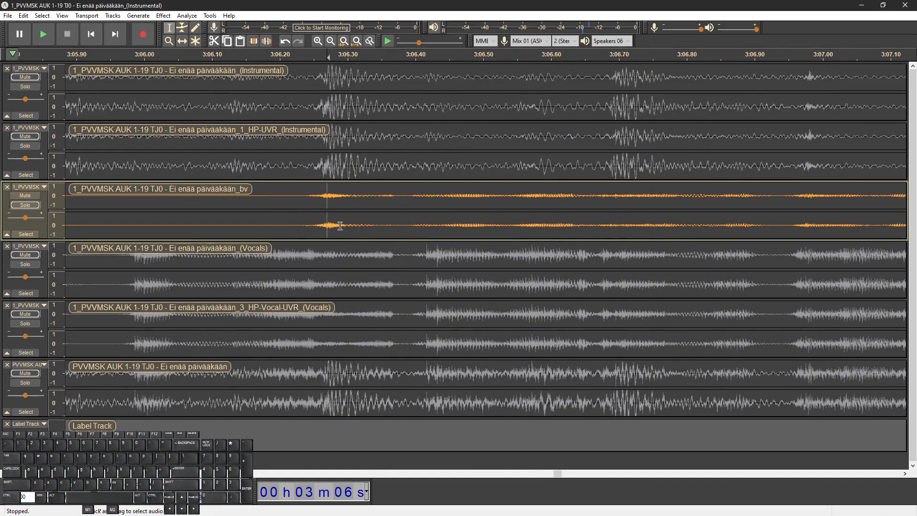
drag(344, 226, 251, 224)
key(ctrl+l)
click(266, 223)
key(space)
key(space)
Fade in the bv track from about 3:06.28 to 3:06.33 and listen to it from about 3:06.1
drag(334, 223, 366, 223)
click(162, 17)
click(217, 149)
click(211, 222)
key(space)
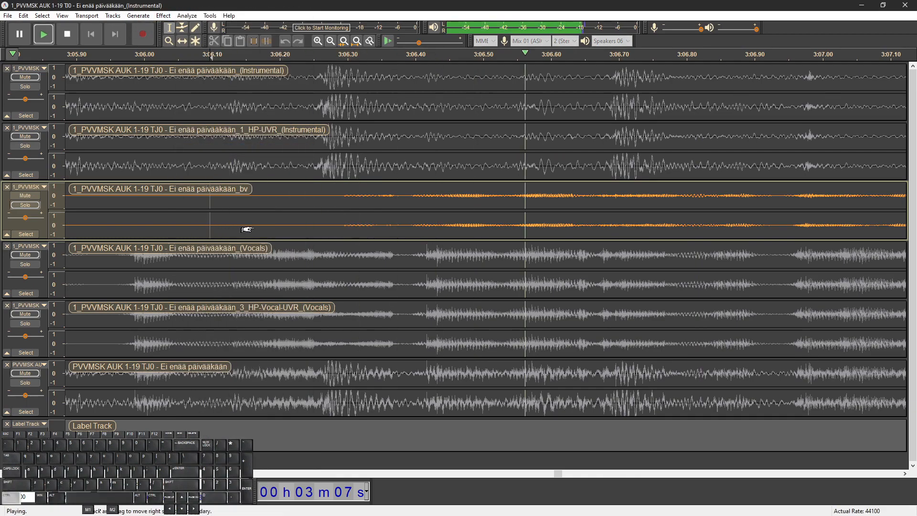
scroll(250, 225, down, 3)
key(space)
Unmute the Instrumental track and listen to it with the bv track from about 3:06.1
click(30, 78)
key(space)
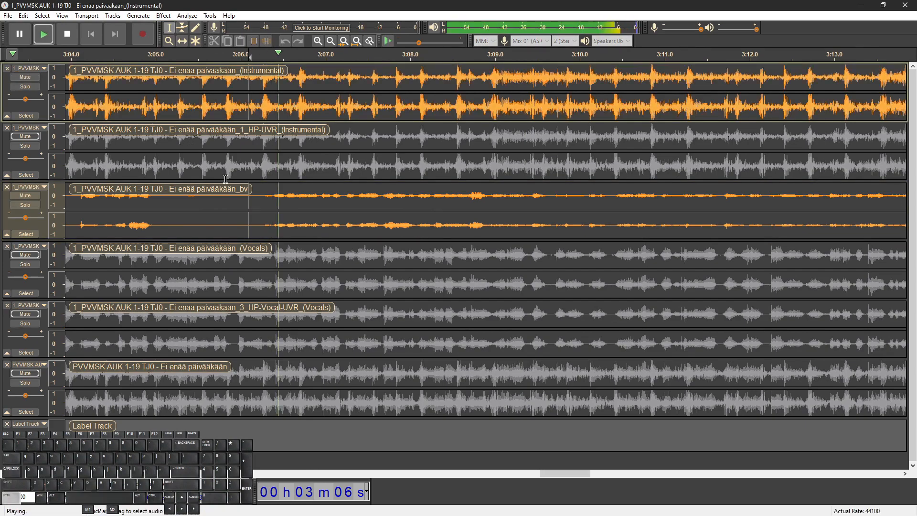
scroll(225, 178, down, 1)
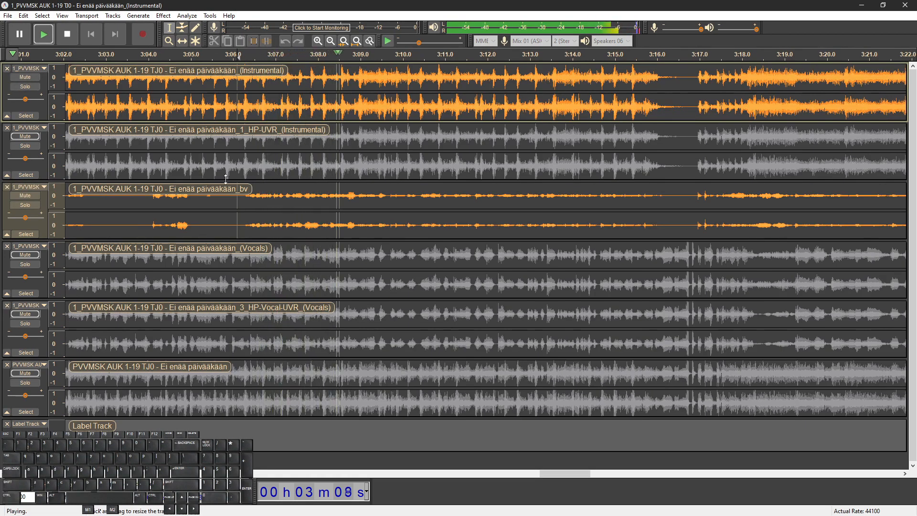
key(space)
Compare the HP-UVR instrumental with the Instrumental track, each combined with the bv track, from about 3:06.1
click(33, 137)
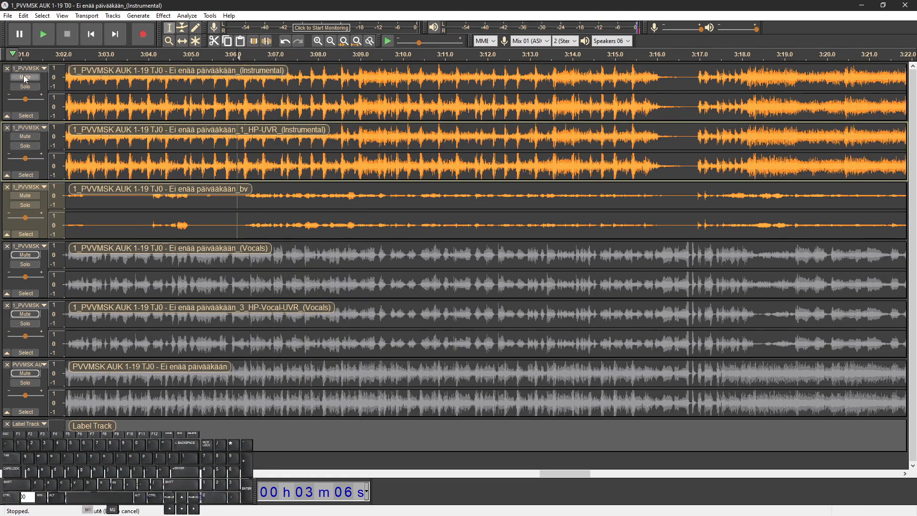
click(27, 77)
key(space)
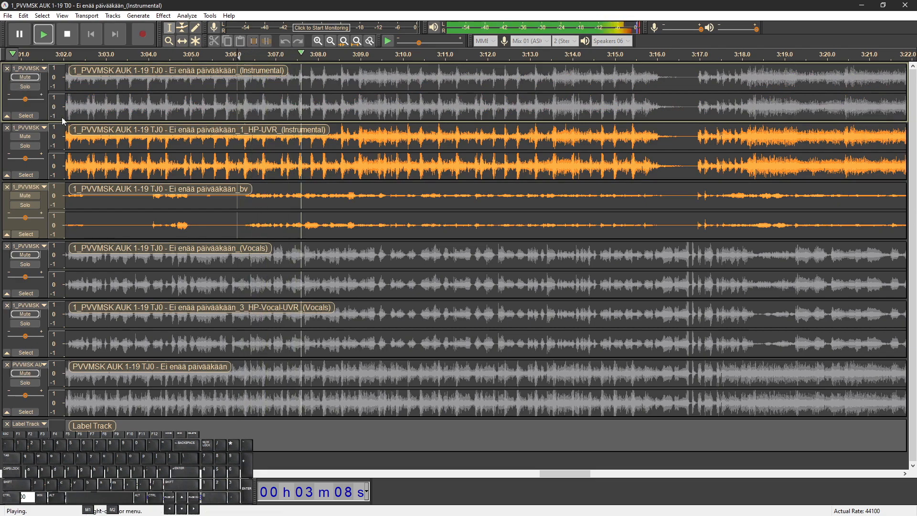
click(24, 136)
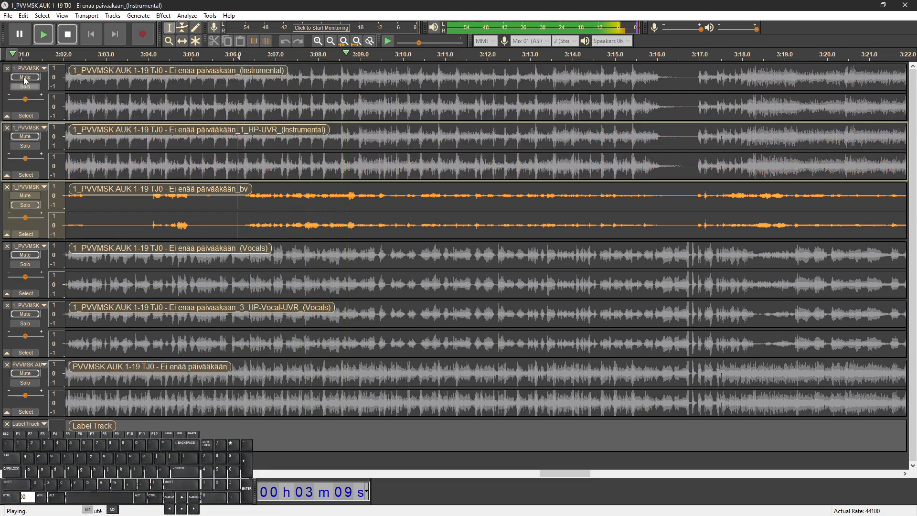
click(25, 77)
key(space)
key(space)
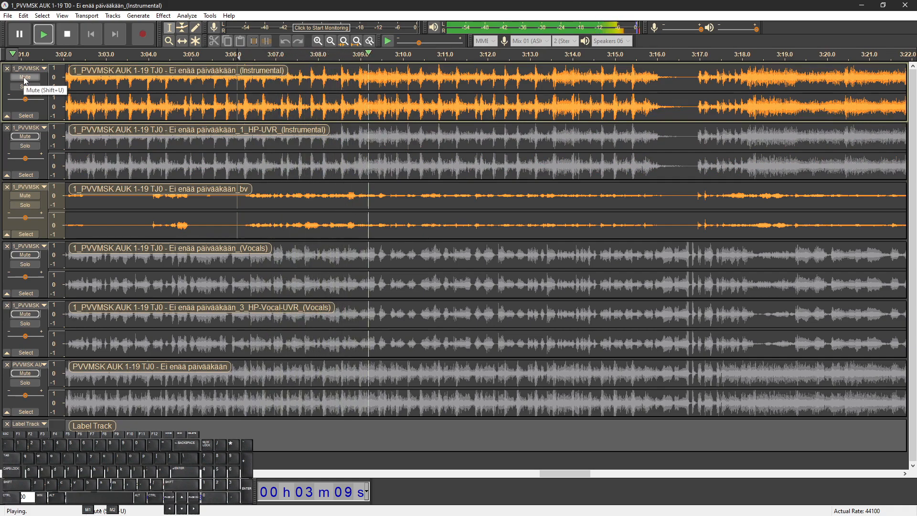
Mute the Instrumental track, unmute the HP-UVR instrumental and replay it with the bv track from about 3:06.1
key(space)
click(20, 137)
click(18, 78)
key(space)
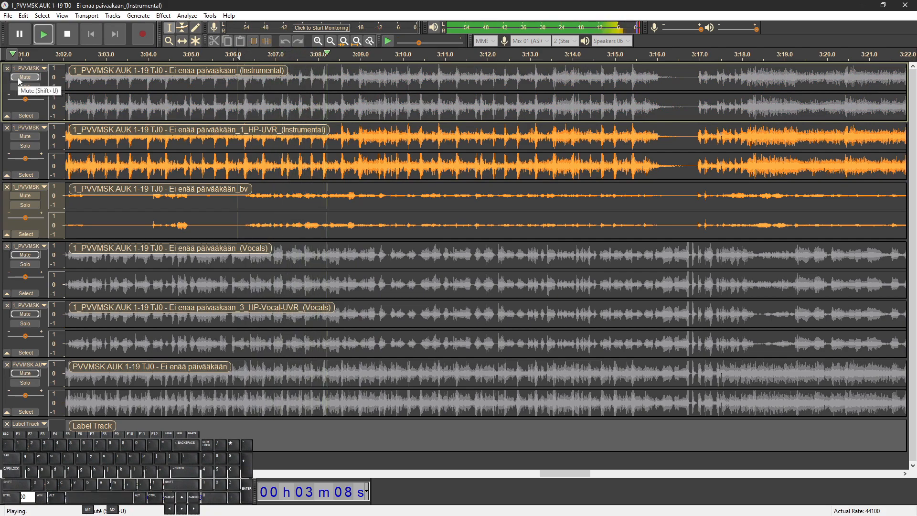
key(space)
key(space)
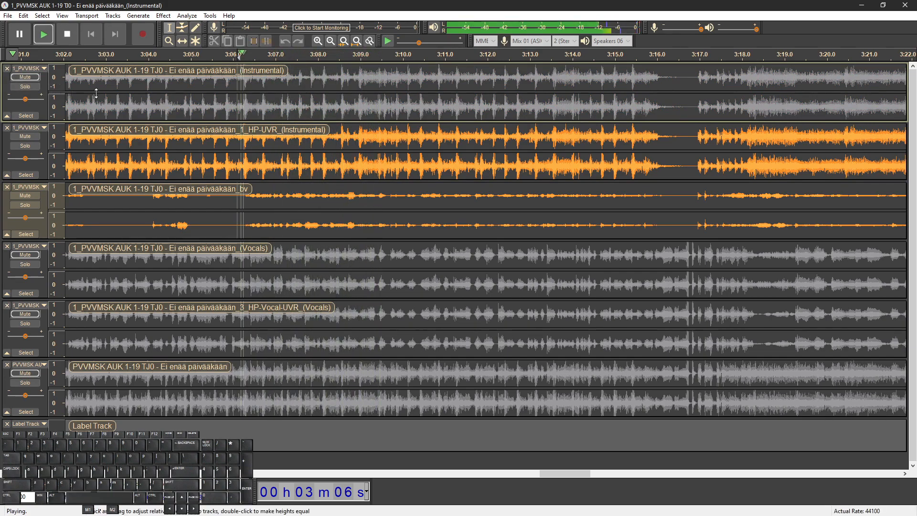
key(space)
key(space)
Switch back from the HP-UVR instrumental to the Instrumental track and listen with the bv track from about 3:06.1 and 3:07.8
click(26, 137)
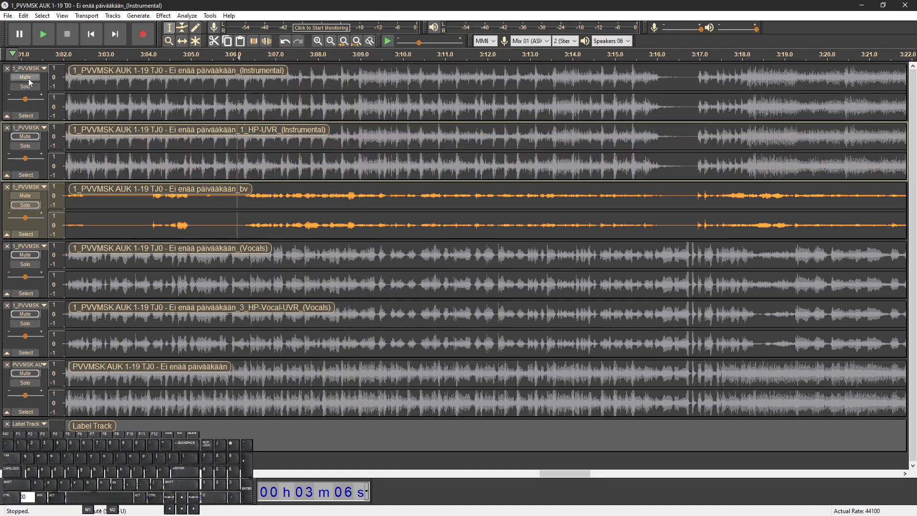
click(29, 79)
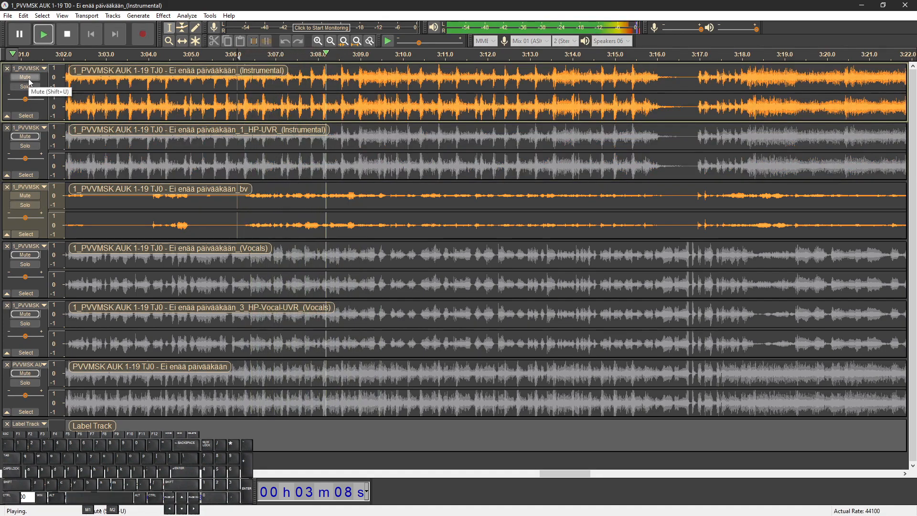
key(space)
scroll(354, 191, up, 1)
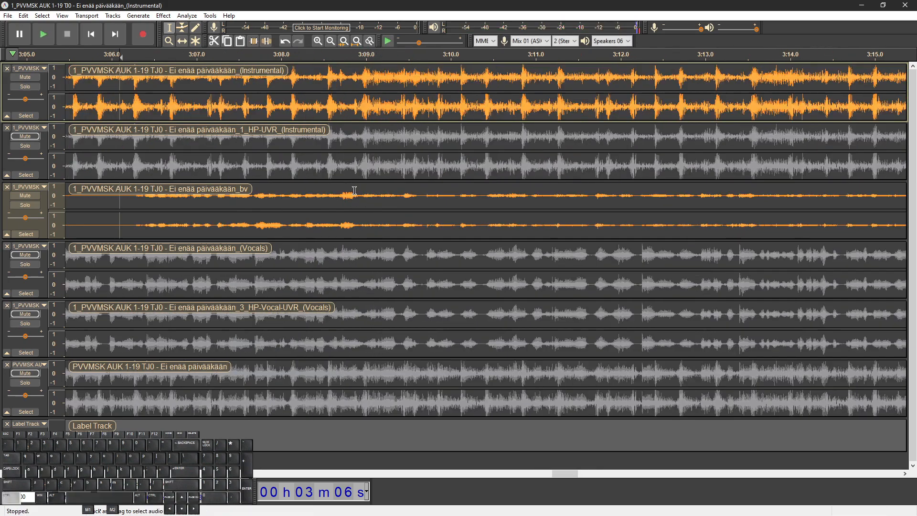
click(343, 171)
key(space)
key(space)
click(268, 177)
key(space)
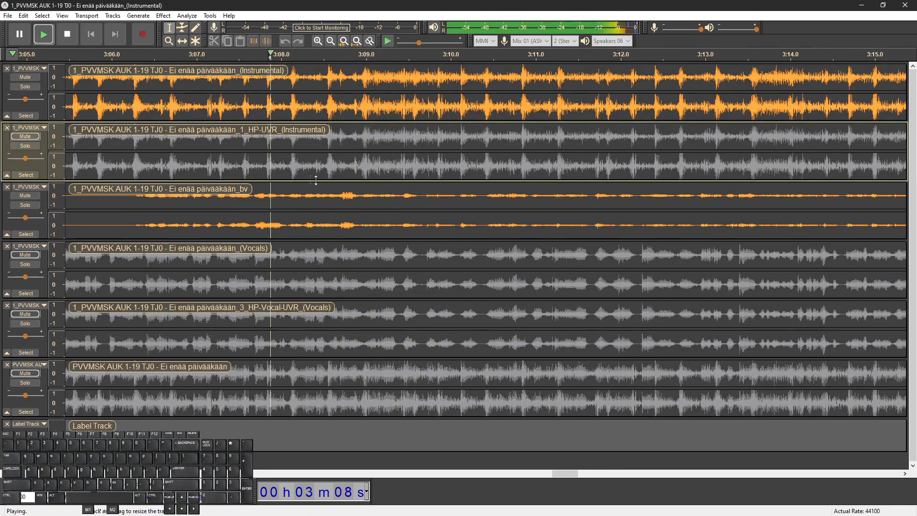
Solo the bv track to locate the bleed and silence it from about 3:08.94 to 3:10.04
click(28, 205)
scroll(389, 189, up, 1)
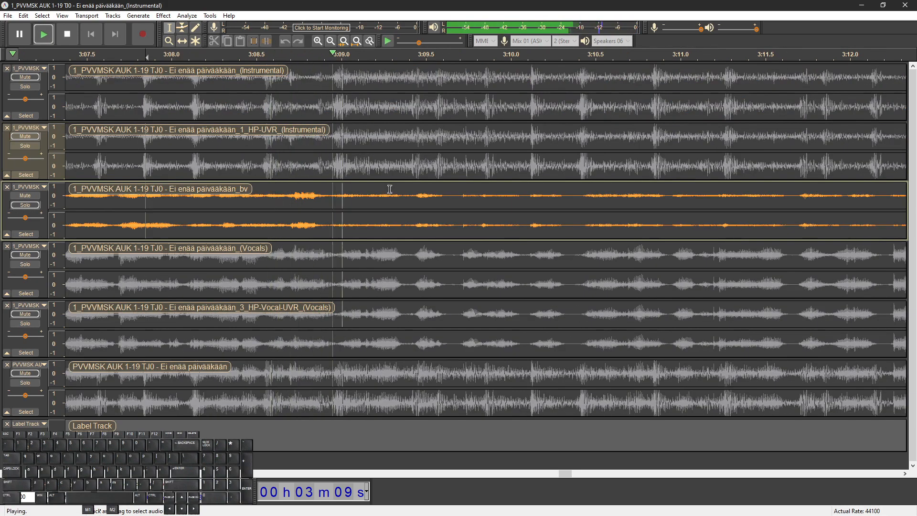
key(space)
key(space)
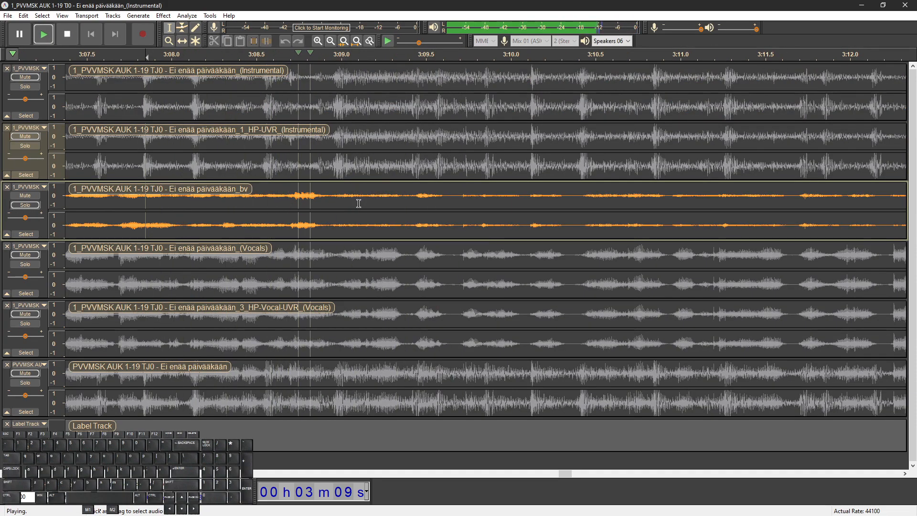
click(331, 196)
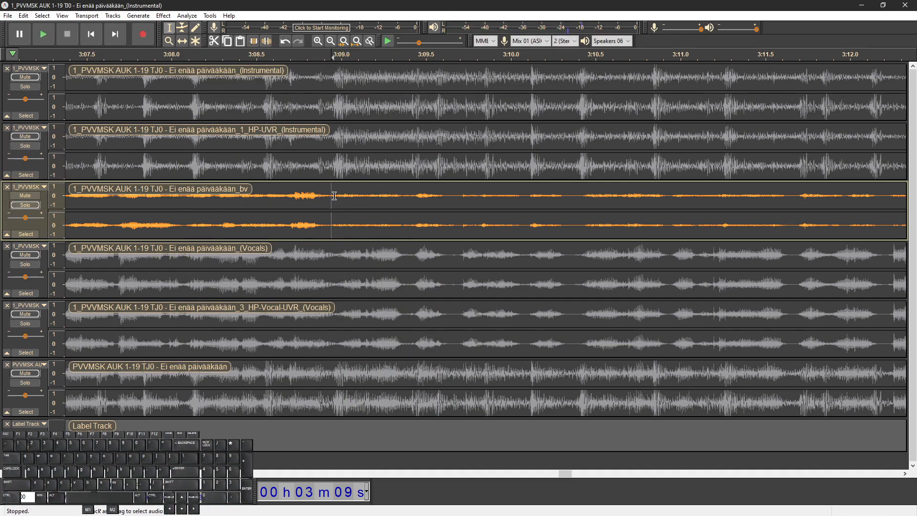
drag(324, 198, 498, 198)
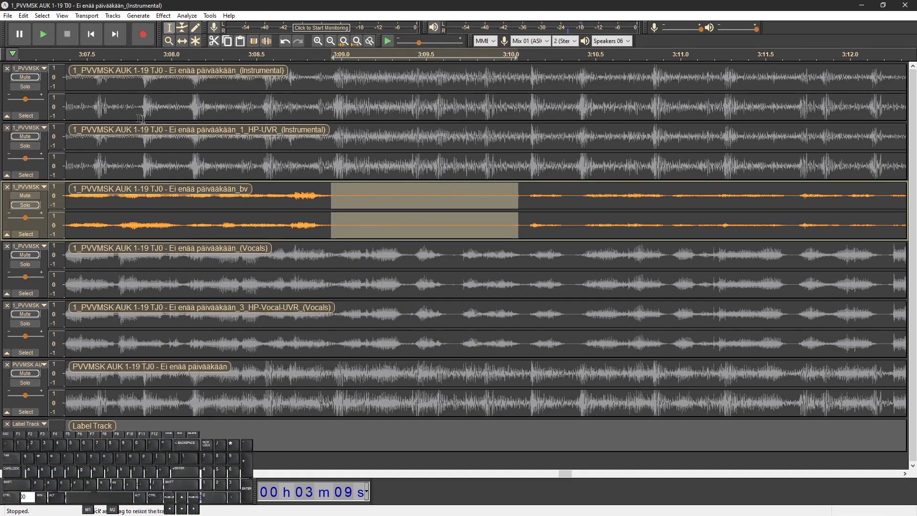
key(ctrl+l)
Listen to the edited bv track together with the Instrumental track from about 3:07.7
click(118, 102)
key(space)
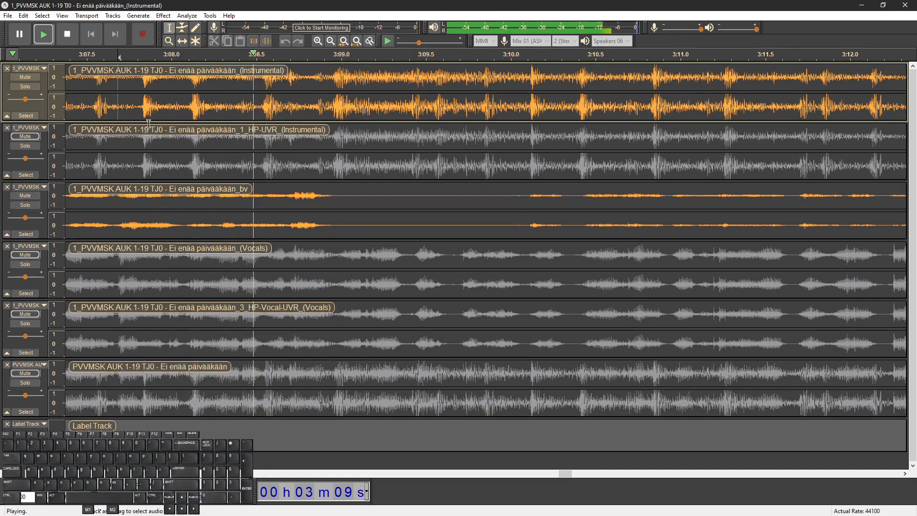
key(space)
key(space)
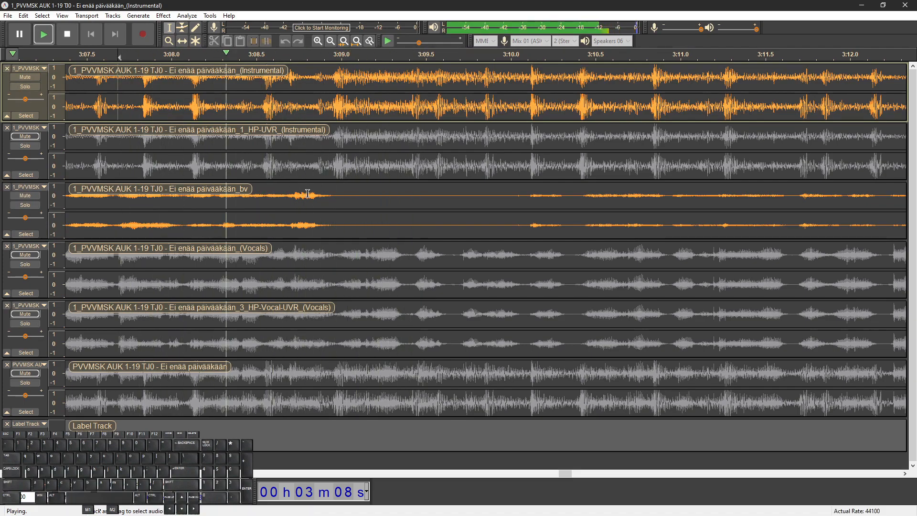
scroll(320, 194, down, 1)
key(space)
Undo the last bv silence to hear the passage with the Instrumental track, redo it and replay from about 3:07.9
key(ctrl+z)
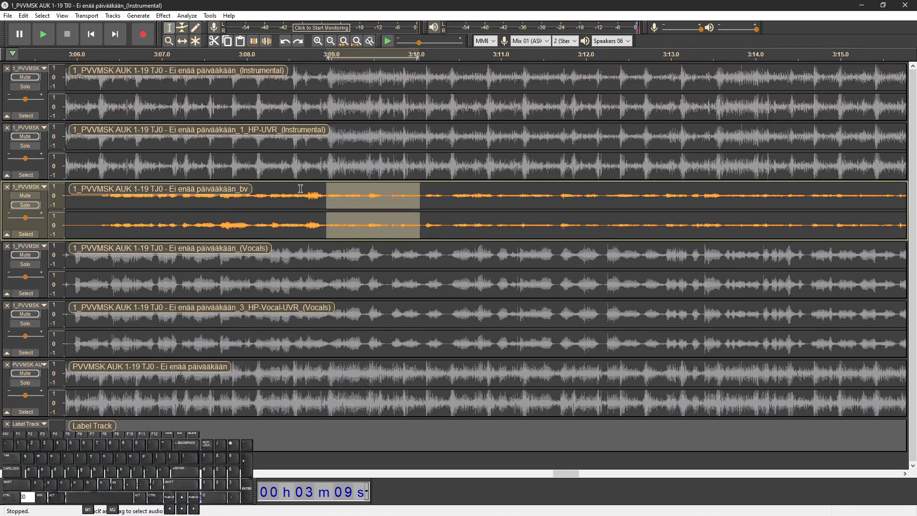
click(238, 112)
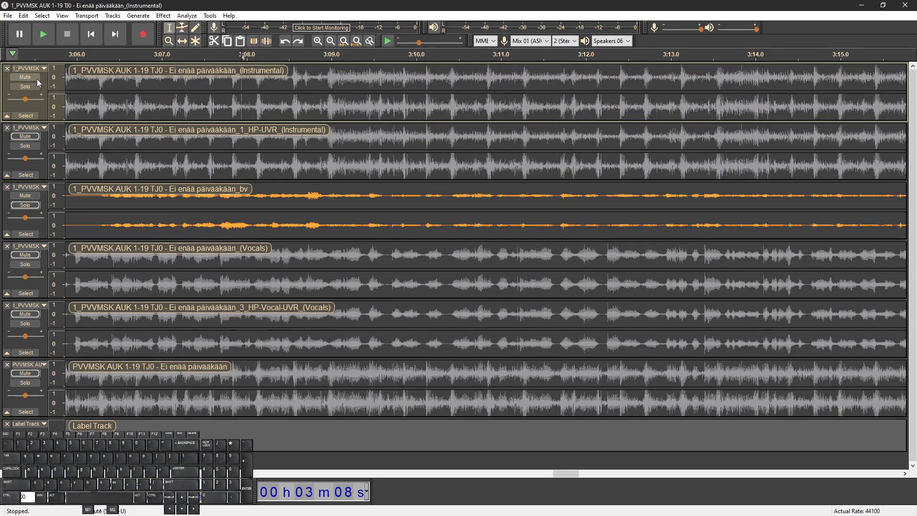
click(37, 79)
key(space)
key(space)
key(ctrl+y)
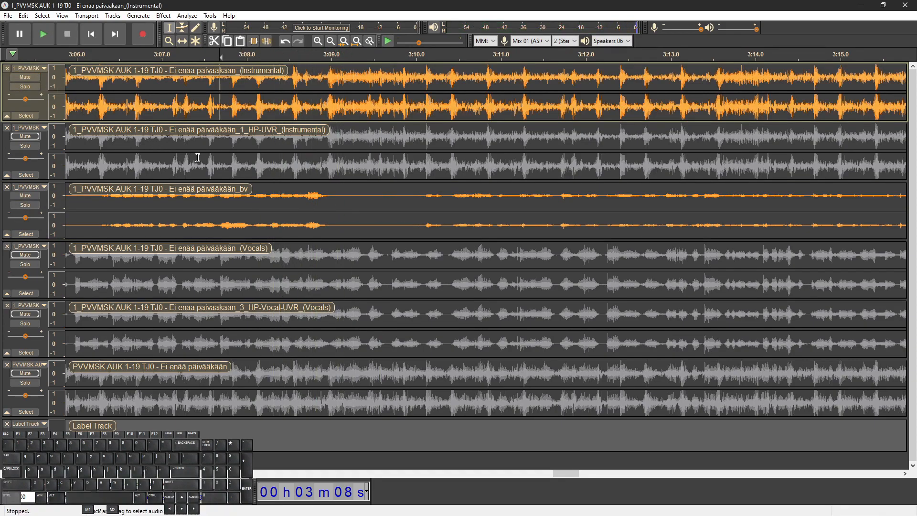
key(space)
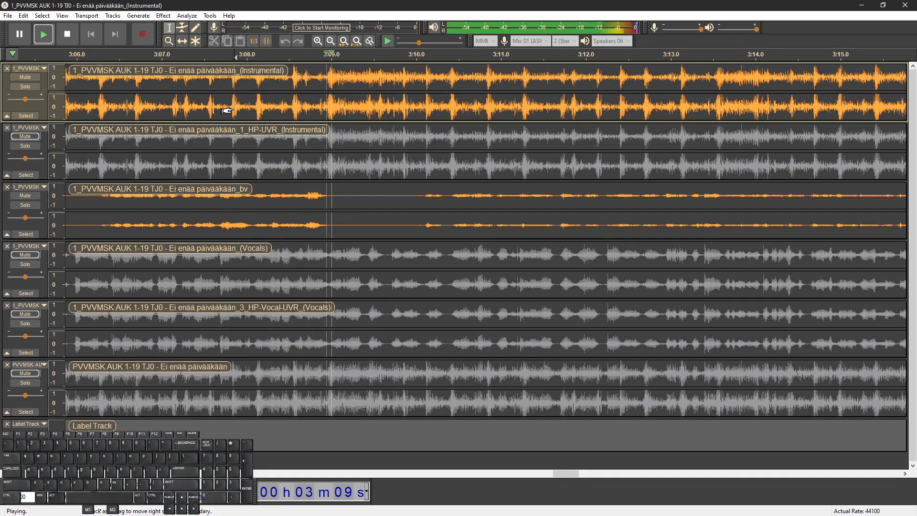
Replay from about 3:07.9 and switch from the Instrumental track to the HP-UVR instrumental during playback
key(space)
key(space)
ctrl+scroll(301, 110, down, 1)
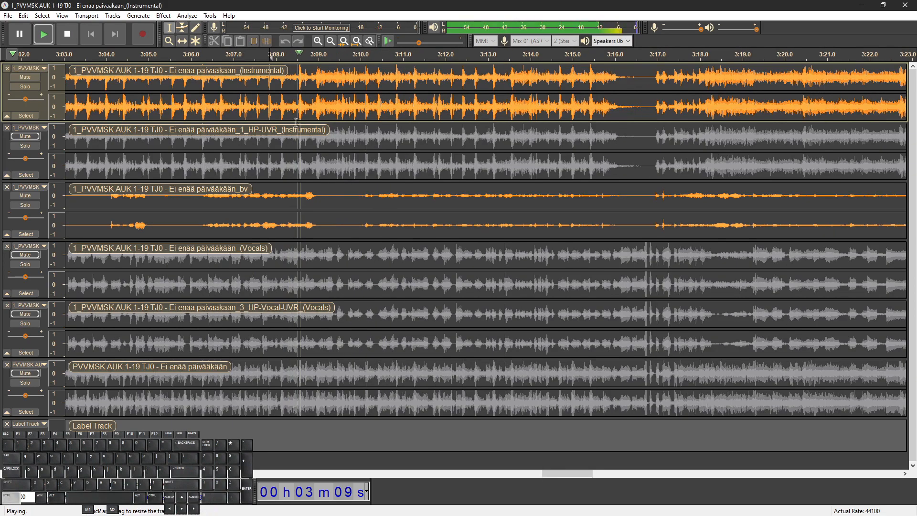
click(25, 136)
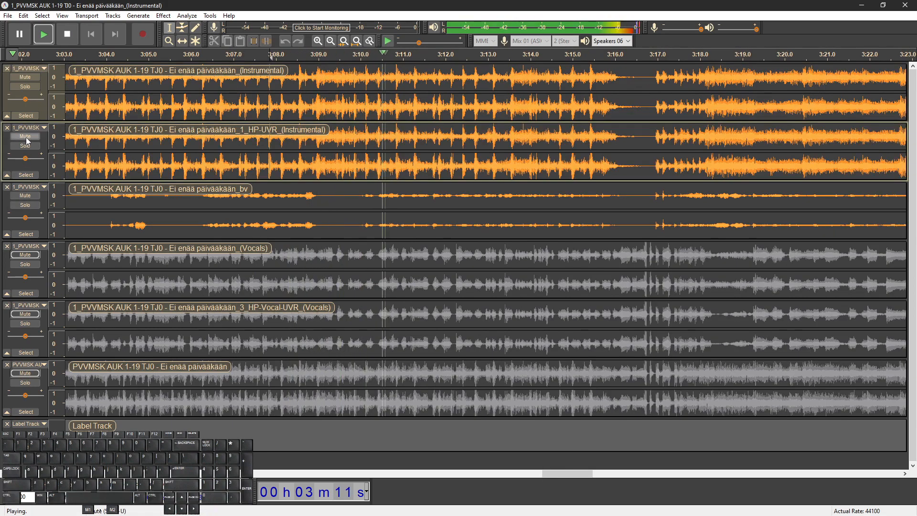
click(23, 77)
key(space)
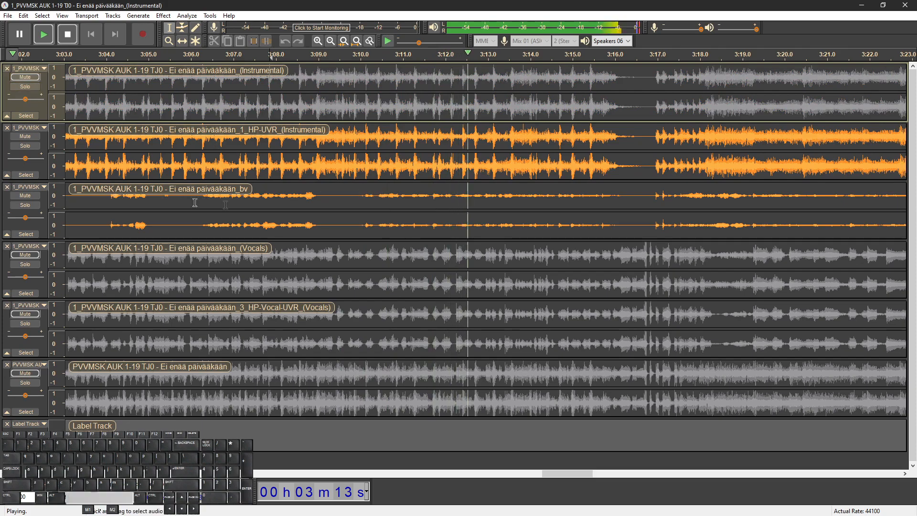
Solo the bv track and listen to it from about 3:09.8
click(354, 201)
click(25, 205)
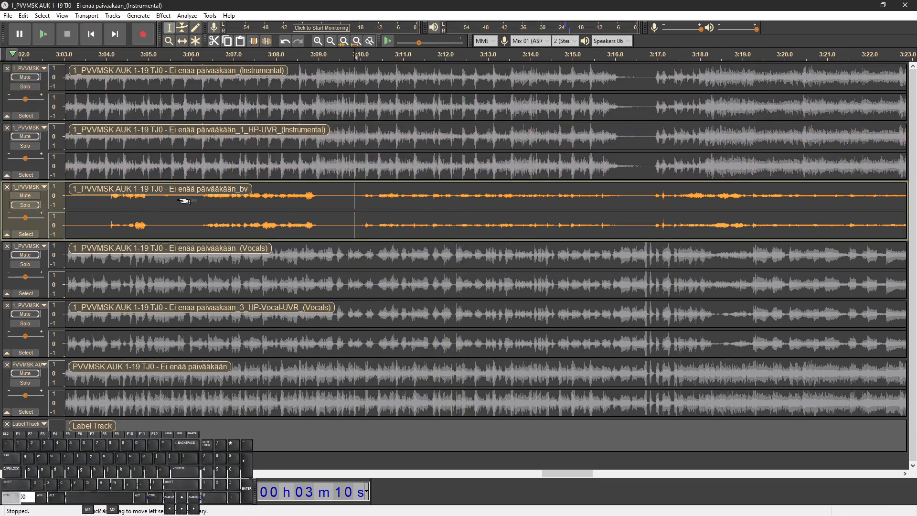
key(space)
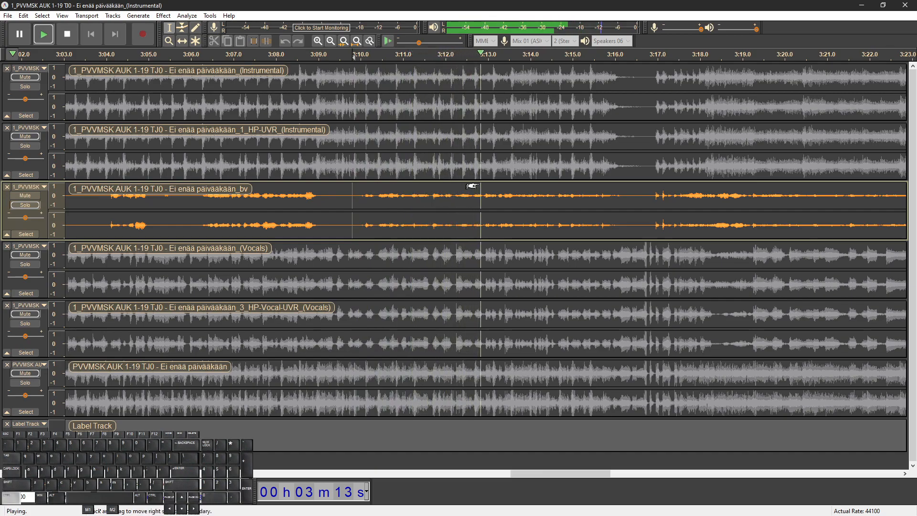
ctrl+scroll(472, 188, down, 1)
shift+scroll(485, 191, right, 1)
Silence the bv track from about 3:12.37 to 3:12.9 and replay it from about 3:12.7
click(448, 194)
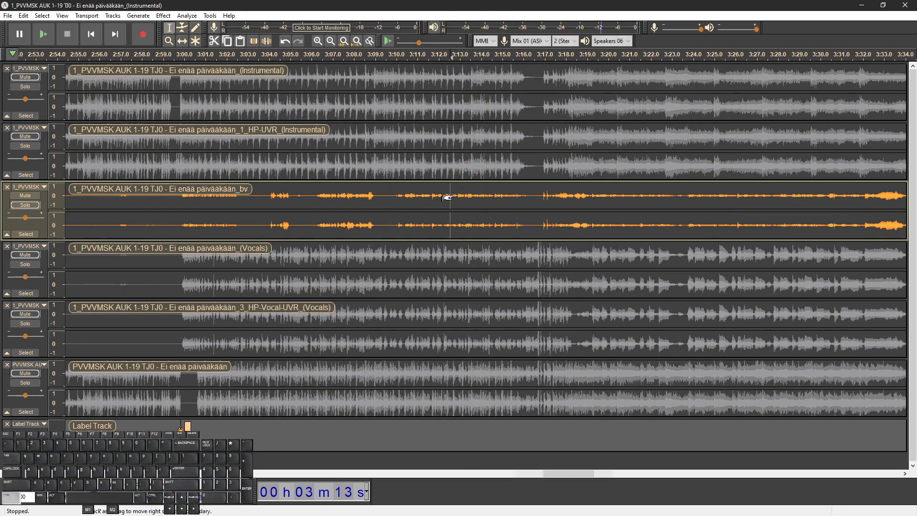
ctrl+scroll(444, 198, up, 2)
key(space)
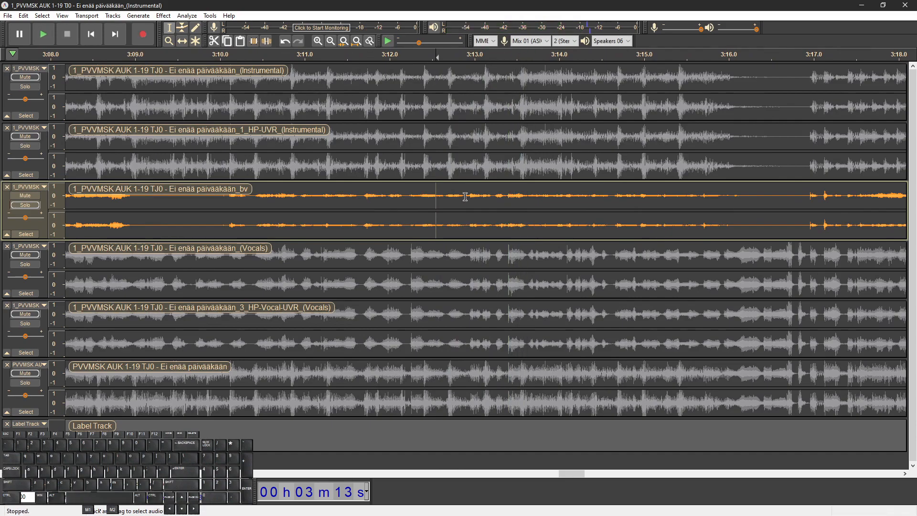
ctrl+scroll(457, 199, up, 2)
key(space)
key(space)
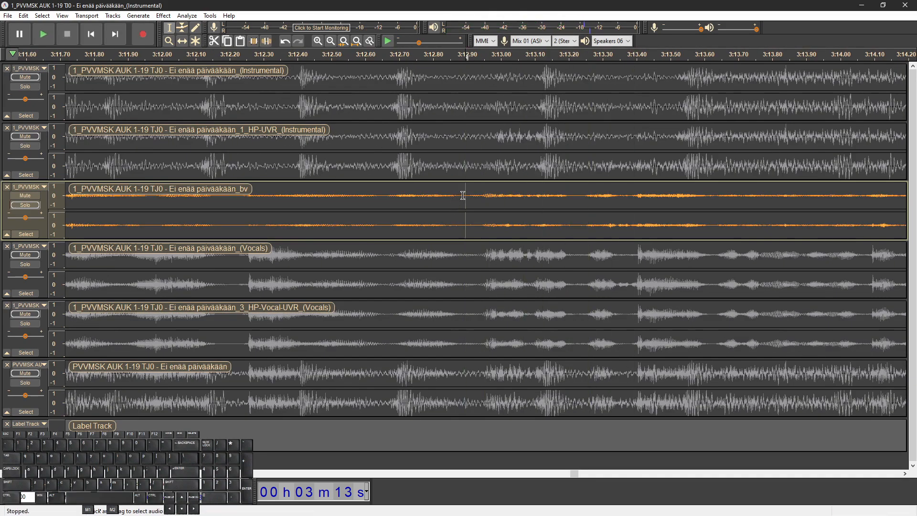
drag(451, 198, 281, 198)
click(391, 196)
key(space)
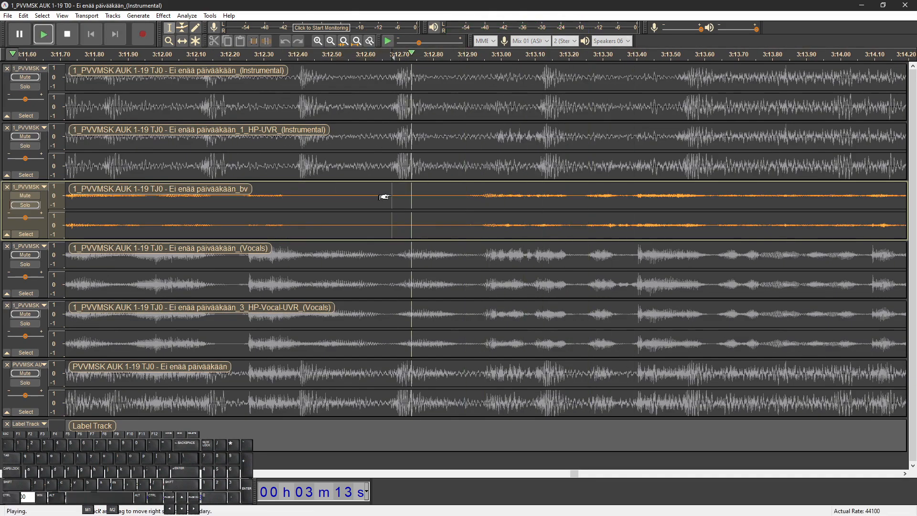
Silence the bv track from about 3:13.63 to 3:14.44 and replay it from about 3:13.2
ctrl+scroll(399, 195, down, 1)
ctrl+scroll(563, 199, up, 1)
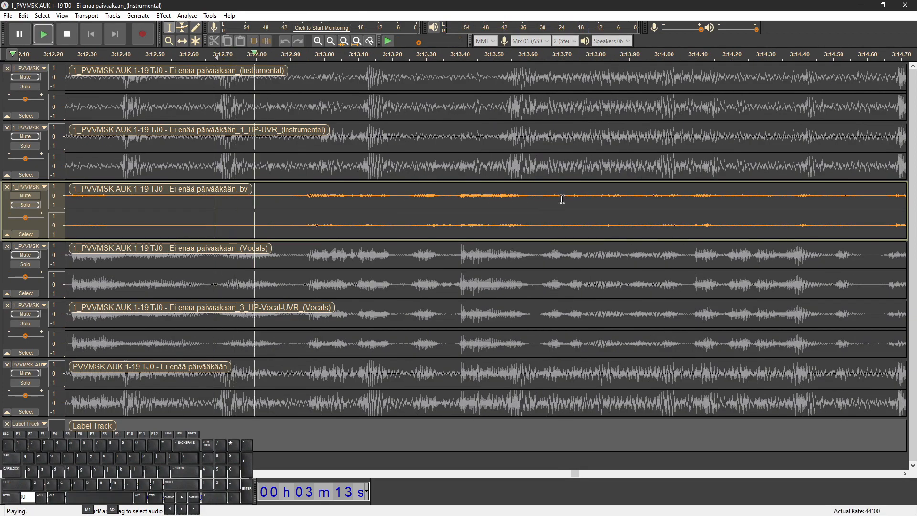
key(space)
drag(537, 200, 813, 201)
key(ctrl+l)
click(397, 196)
key(space)
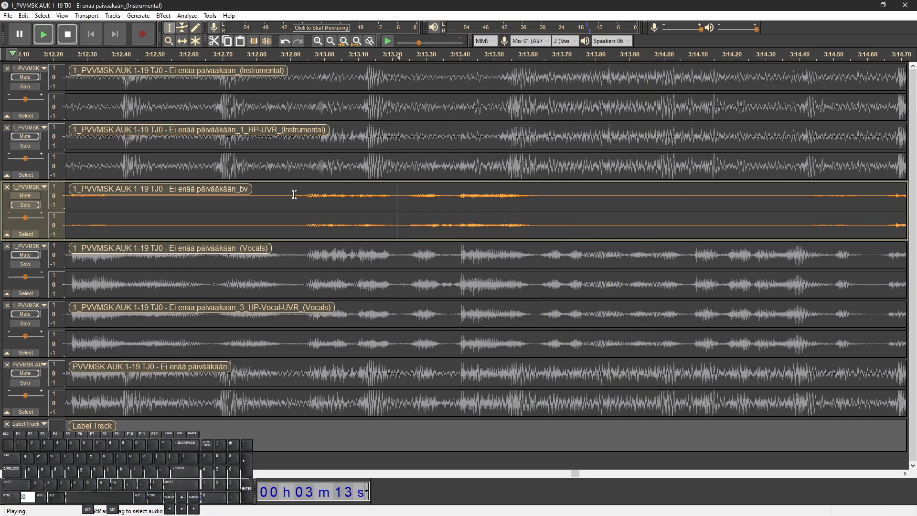
Compare the Instrumental track with the HP-UVR instrumental, each combined with the bv track, from about 3:12.8
ctrl+scroll(299, 195, down, 2)
key(space)
click(28, 79)
key(space)
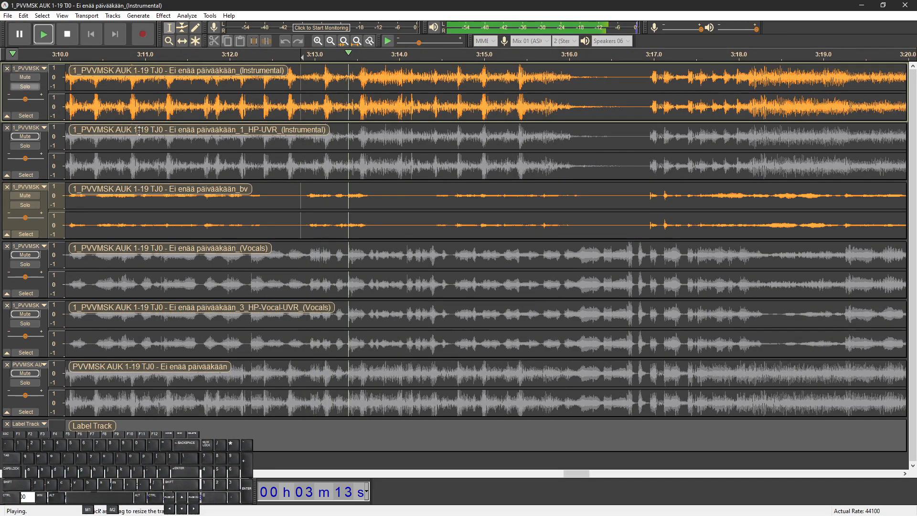
key(space)
click(25, 136)
click(21, 77)
key(space)
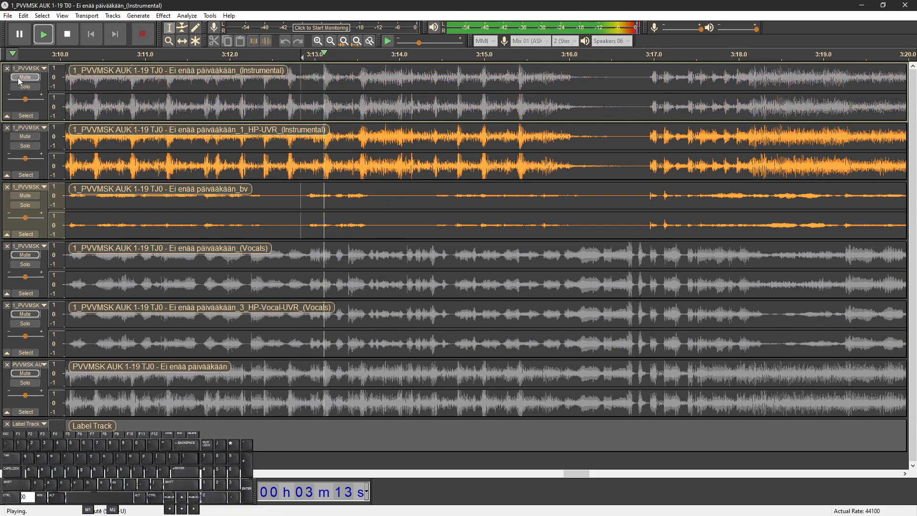
key(space)
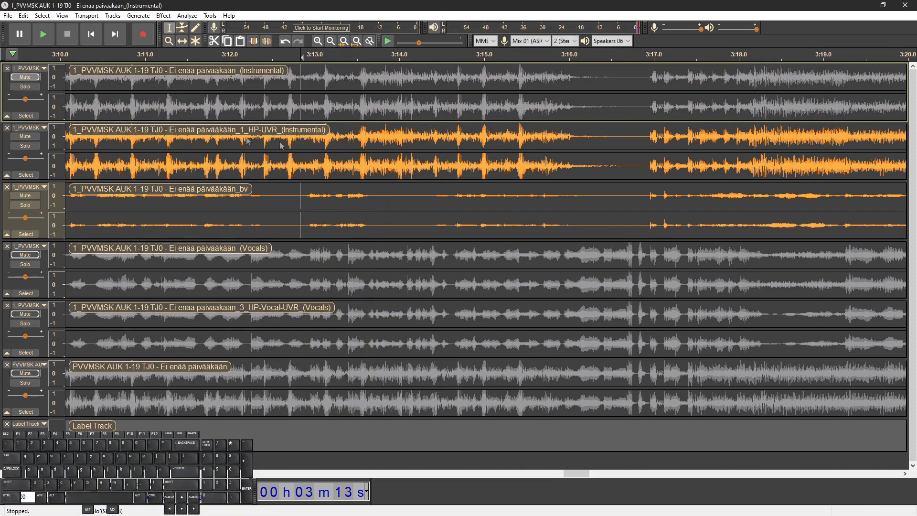
Mute the bv track, solo the HP-UVR instrumental and listen to it from about 3:10.6
click(287, 172)
key(space)
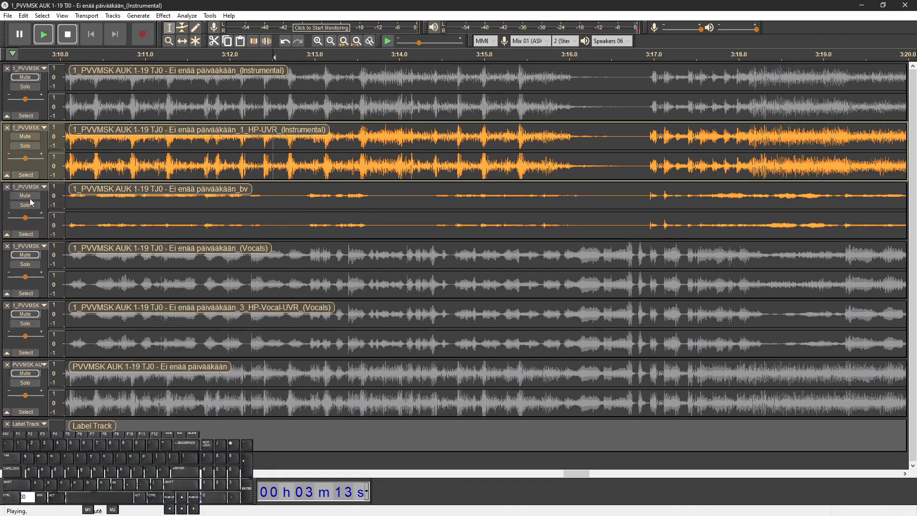
click(31, 195)
key(space)
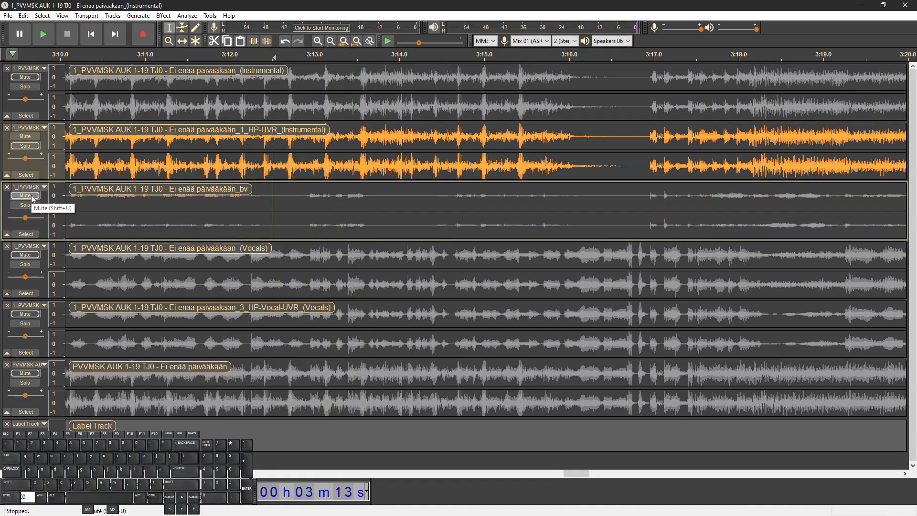
click(111, 166)
key(space)
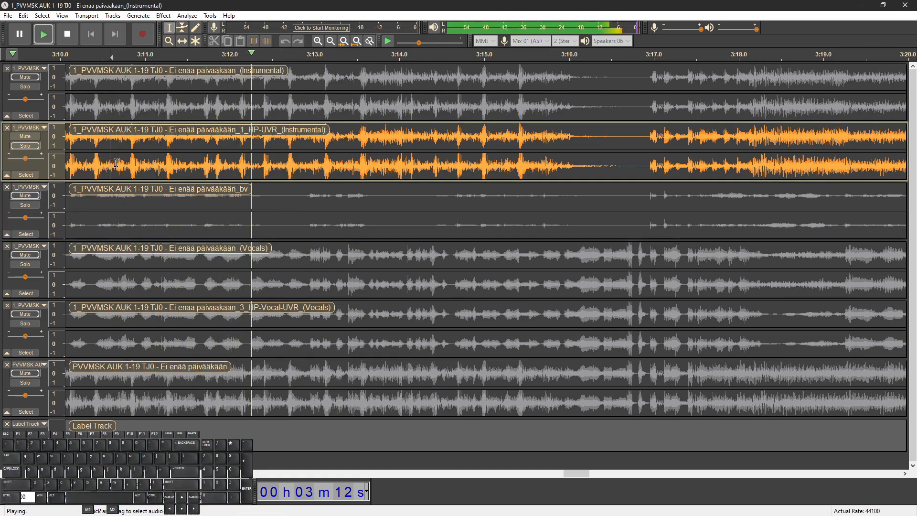
ctrl+scroll(255, 184, down, 1)
ctrl+scroll(259, 183, down, 1)
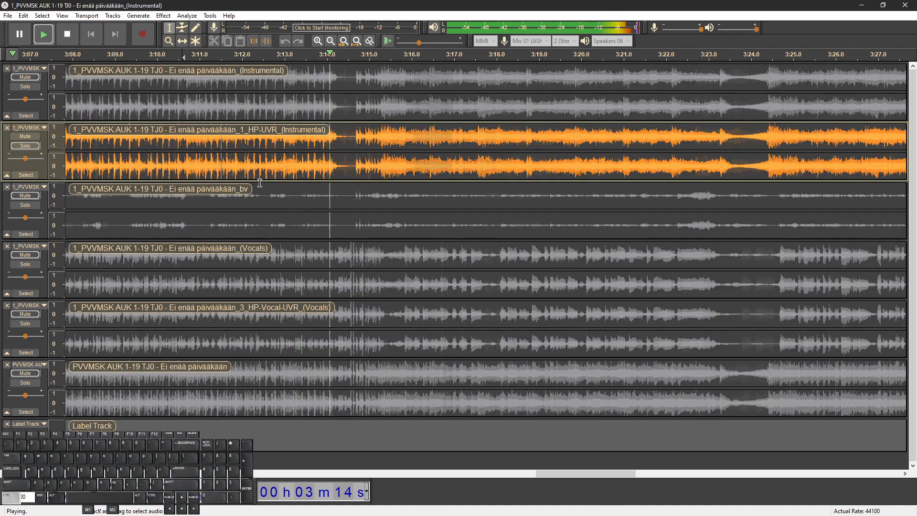
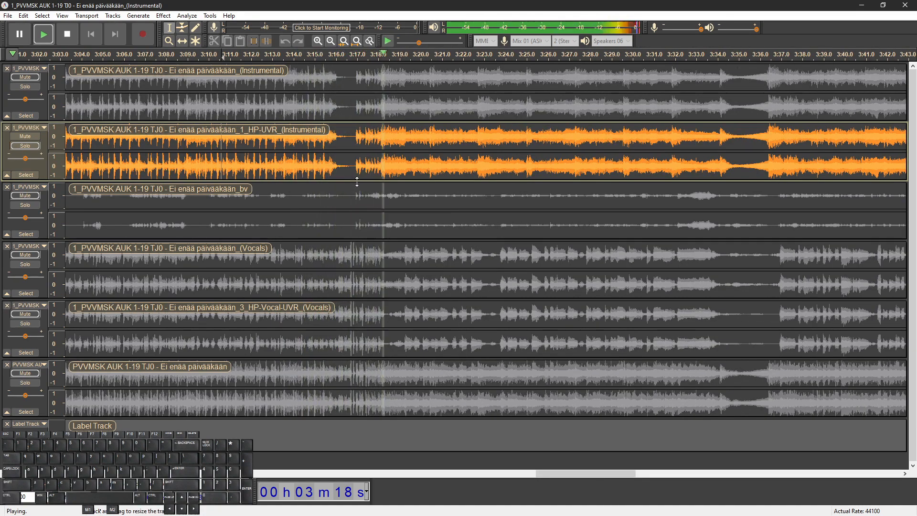
Unmute the bv track and listen to it together with the HP-UVR instrumental from about 3:12.7
key(space)
key(space)
ctrl+scroll(274, 175, up, 2)
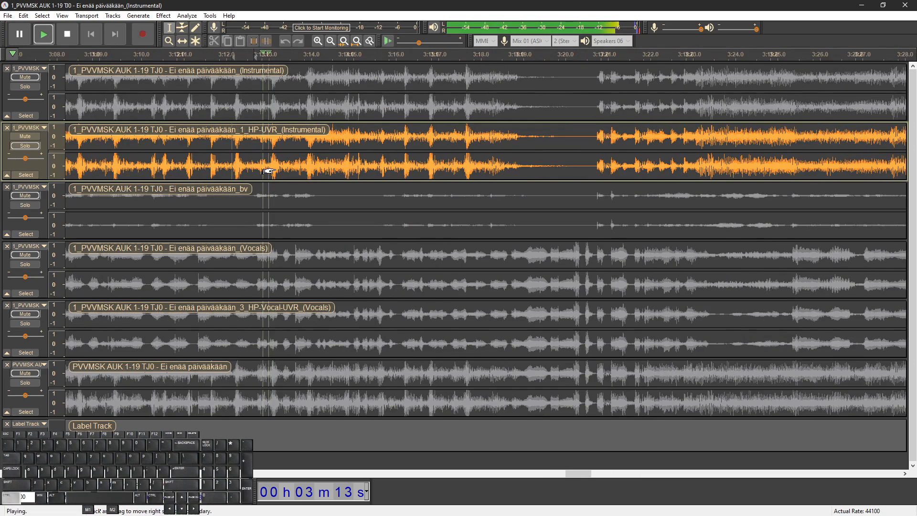
key(space)
click(35, 196)
key(space)
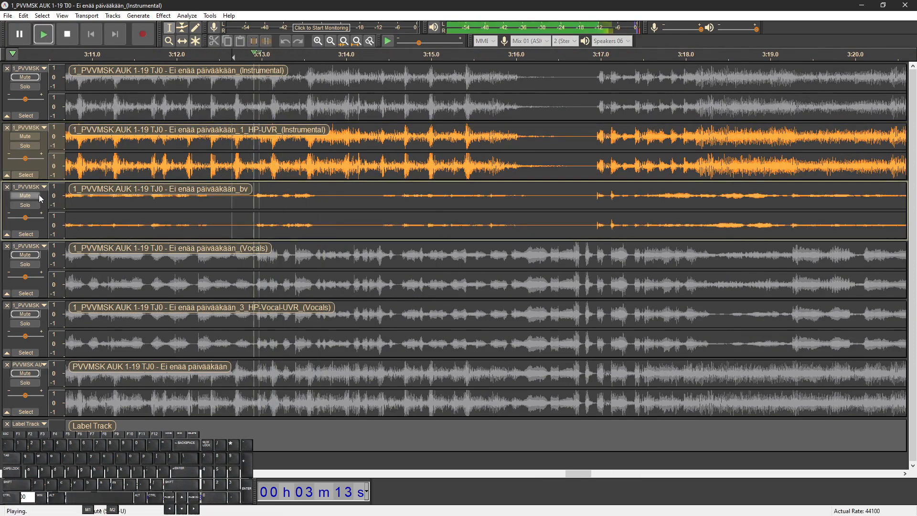
key(space)
ctrl+scroll(185, 206, up, 1)
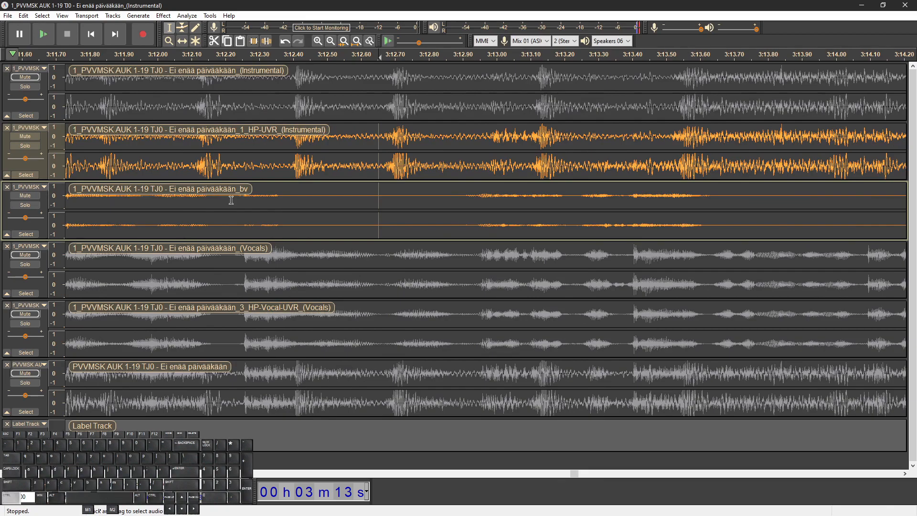
Find the switch point between the two instrumentals by replaying short passages and label it at about 3:12.87
click(209, 179)
key(space)
key(space)
ctrl+scroll(293, 173, up, 1)
click(296, 164)
key(space)
key(space)
click(248, 166)
key(space)
key(space)
click(295, 165)
key(ctrl+b)
Try silencing the Instrumental track from about 3:12.87 to 3:14.2 and the HP-UVR instrumental from about 3:11.55 to 3:12.87
drag(295, 108, 526, 109)
key(ctrl+l)
drag(296, 158, 70, 157)
key(ctrl+l)
Unmute the Instrumental track, play the transition from about 3:12.2, and replay it with the HP-UVR instrumental soloed
click(178, 129)
scroll(178, 129, down, 1)
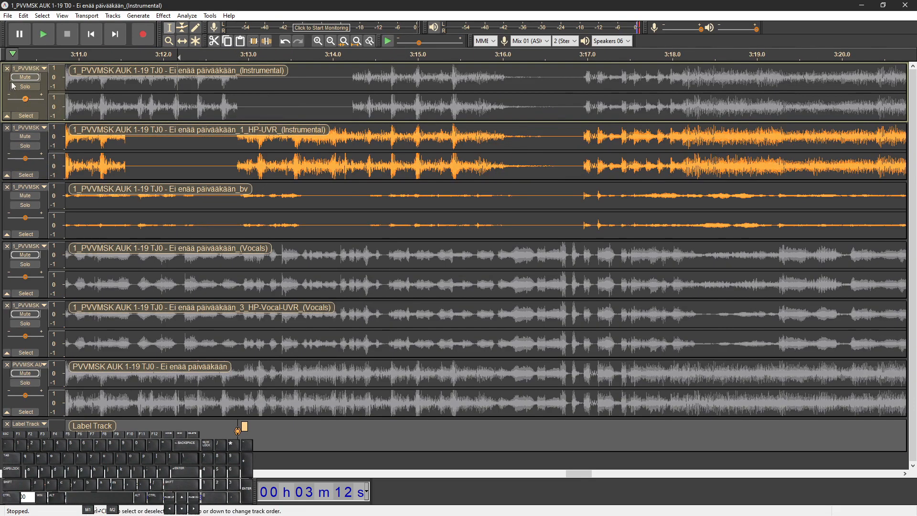
click(20, 78)
key(space)
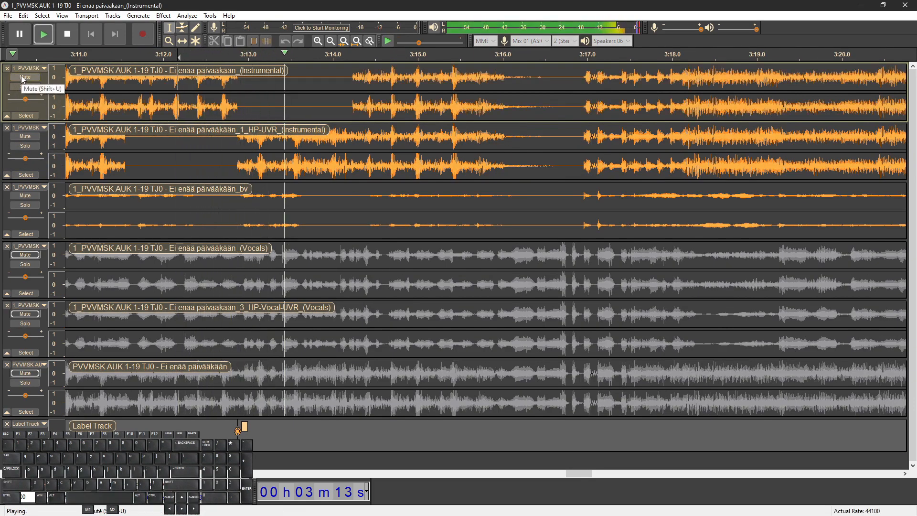
key(space)
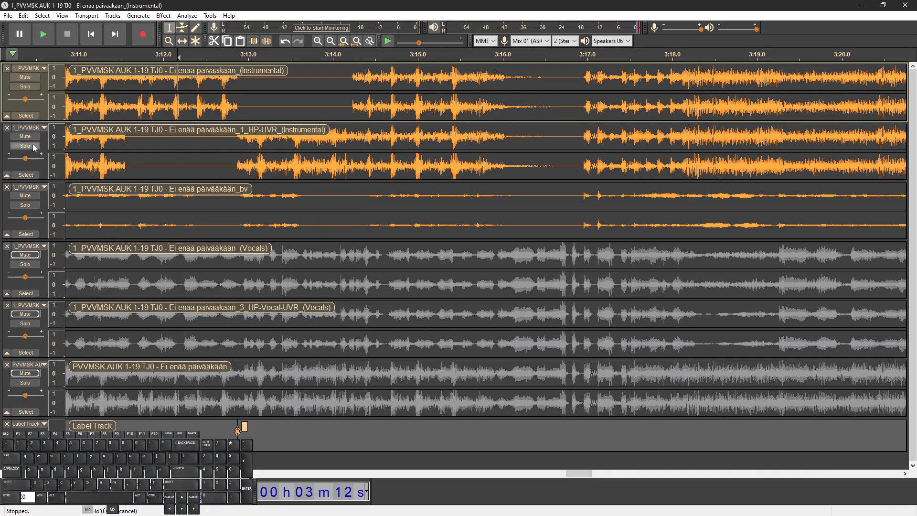
click(34, 146)
key(space)
key(space)
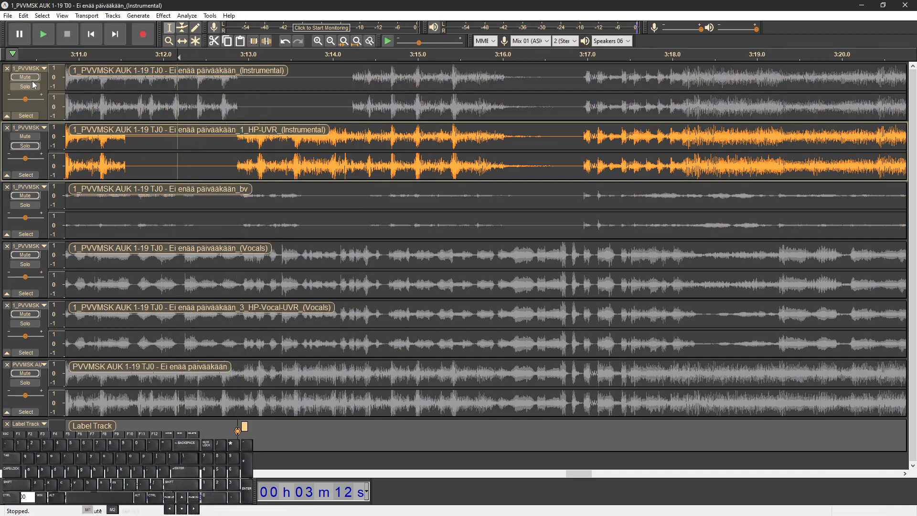
Mute the Instrumental track, replay the transition, and undo the last silences on both instrumental tracks
click(33, 80)
key(space)
key(space)
key(ctrl+z)
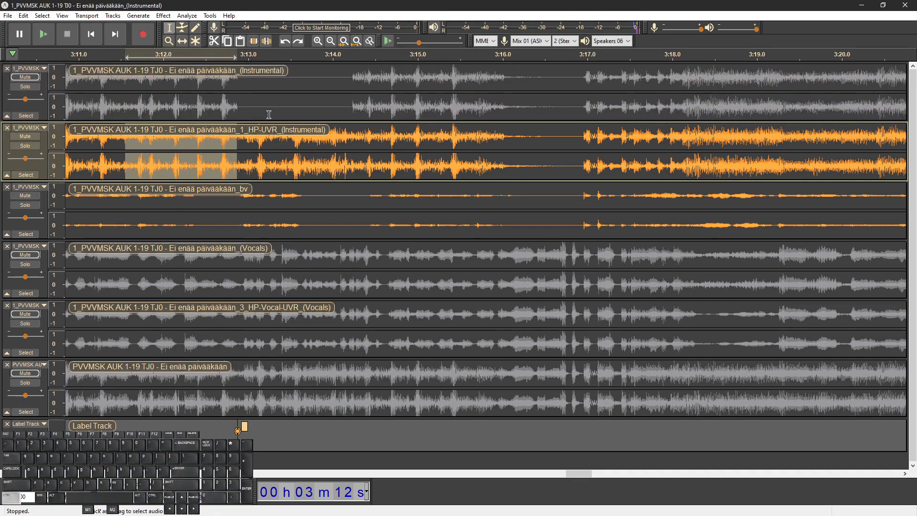
key(ctrl+z)
Silence the Instrumental track from about 3:12.87 to 3:13.4 and the HP-UVR instrumental from about 3:11.97 to 3:12.87
click(247, 109)
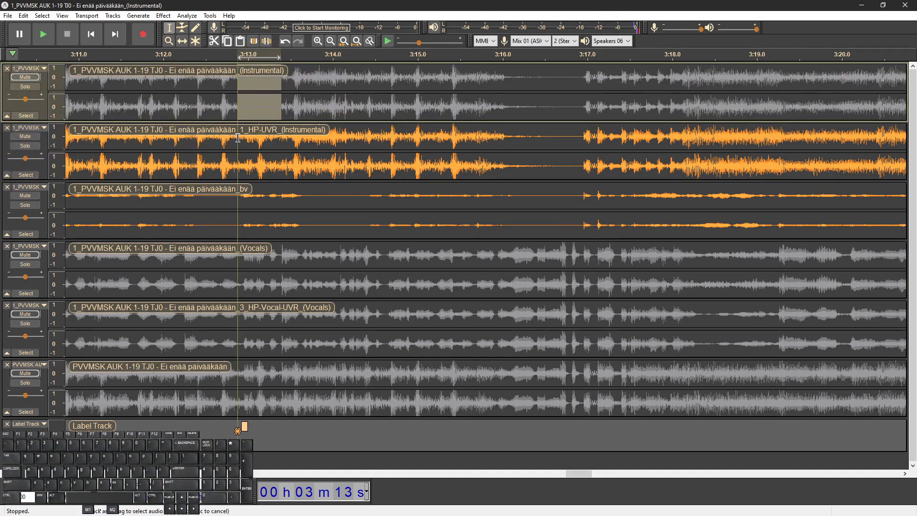
drag(238, 138, 160, 139)
key(ctrl+l)
Solo the Instrumental track and listen to it from about 3:13.15
click(261, 110)
click(36, 88)
key(space)
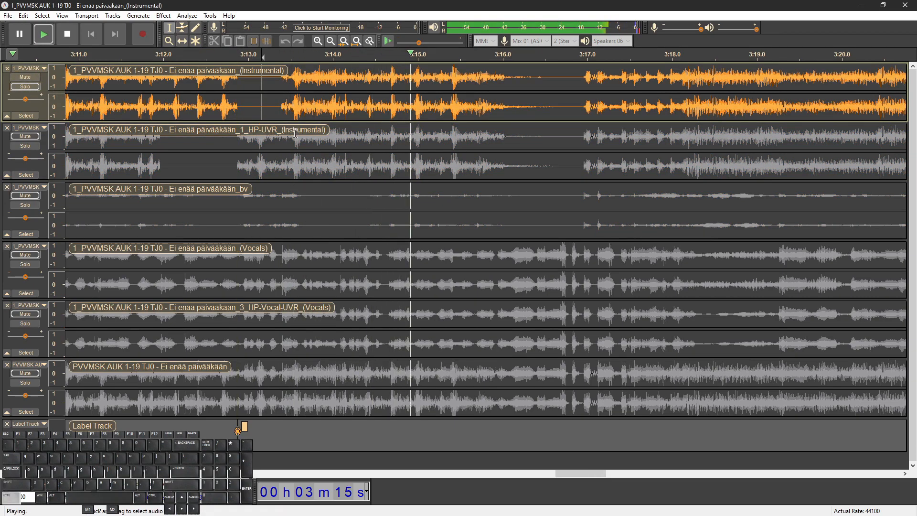
scroll(246, 151, down, 1)
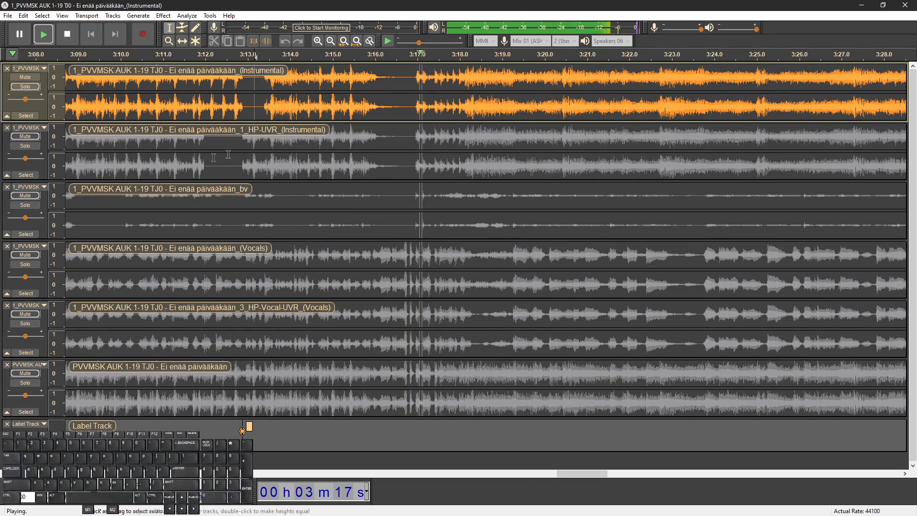
Solo the HP-UVR instrumental and listen to it from about 3:16
click(26, 146)
key(space)
click(377, 163)
key(space)
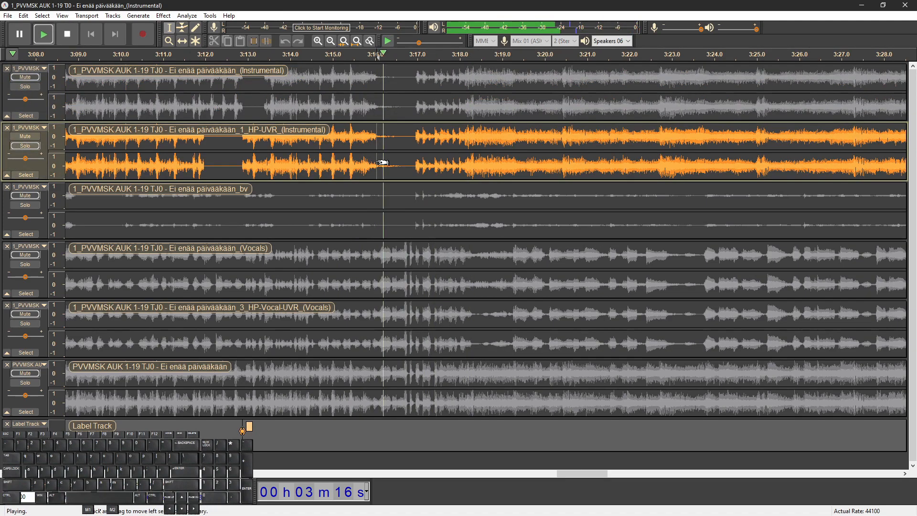
scroll(420, 170, up, 1)
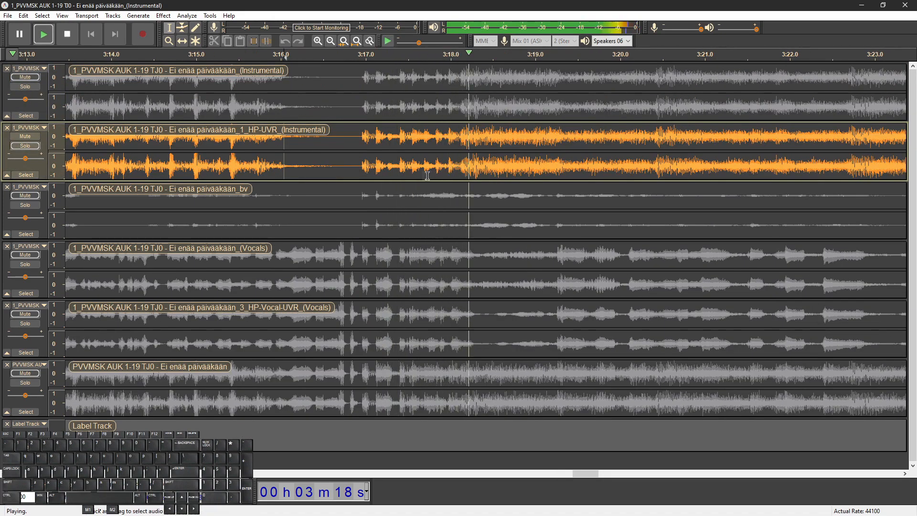
key(space)
key(space)
Solo the bv track and listen to it from about 3:16
click(26, 205)
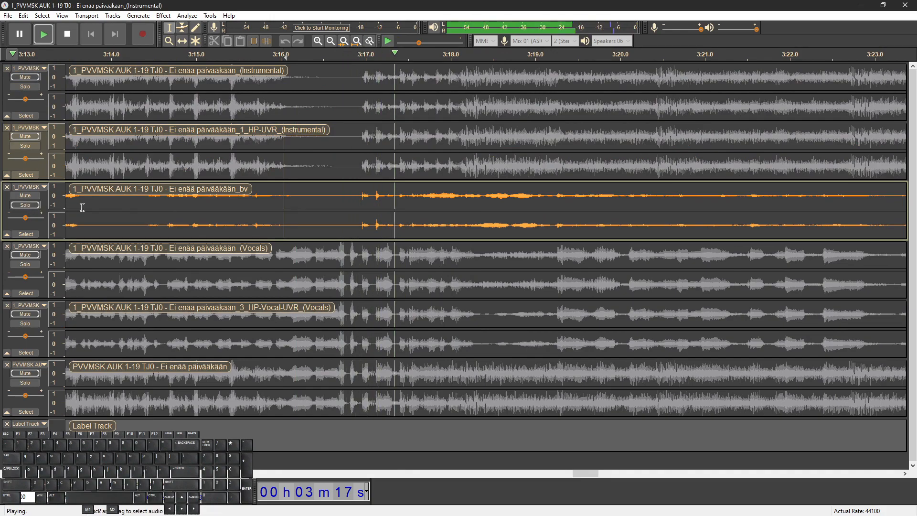
key(space)
key(space)
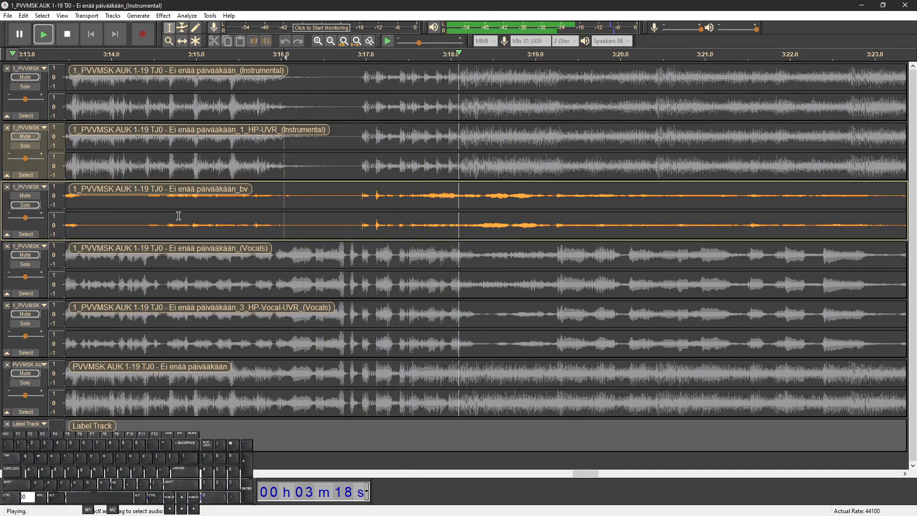
key(space)
Compare the HP-UVR instrumental with and without the bv track from about 3:16.9, leaving the bv track muted
click(27, 146)
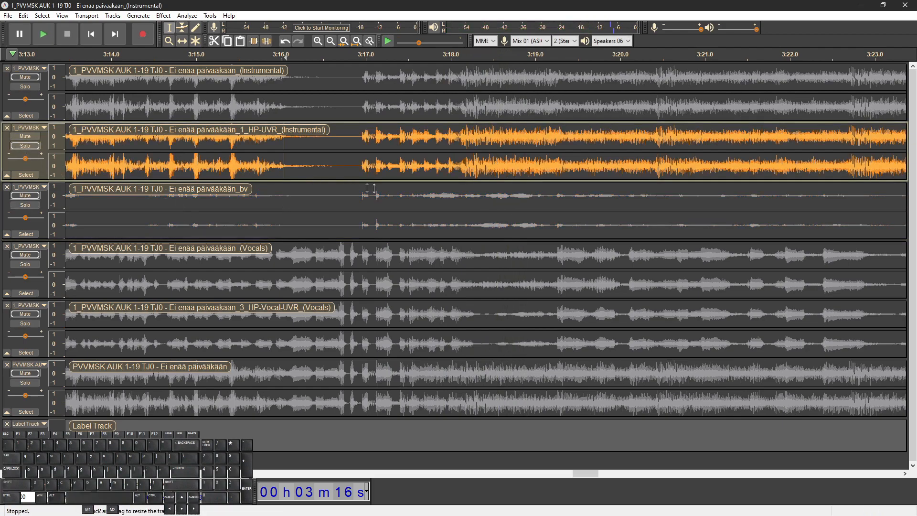
key(space)
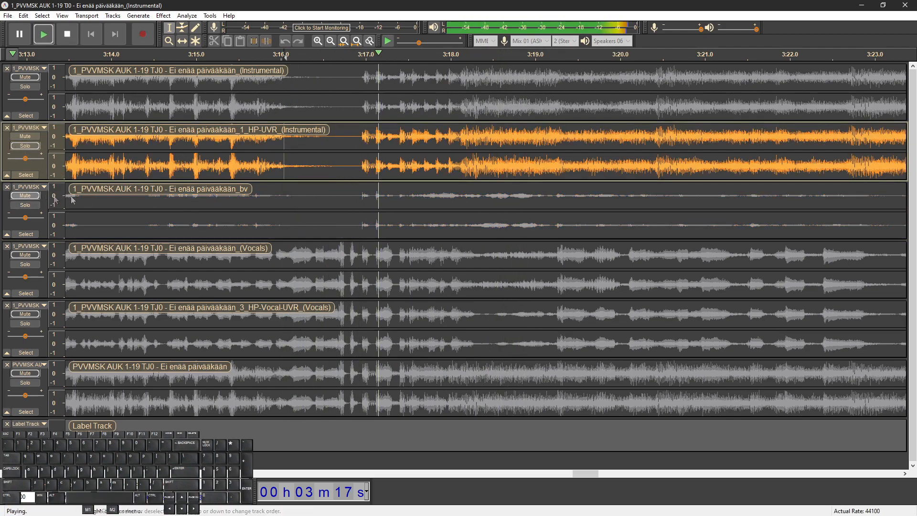
key(space)
key(space)
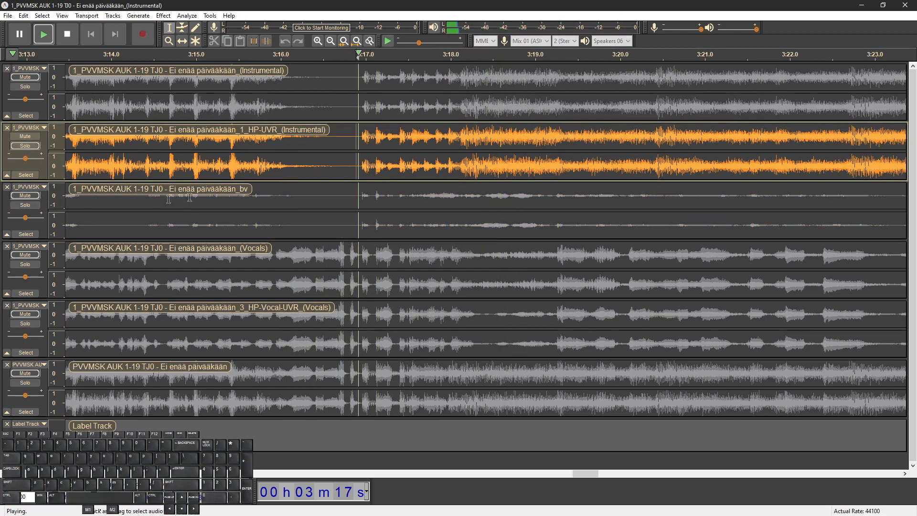
click(30, 195)
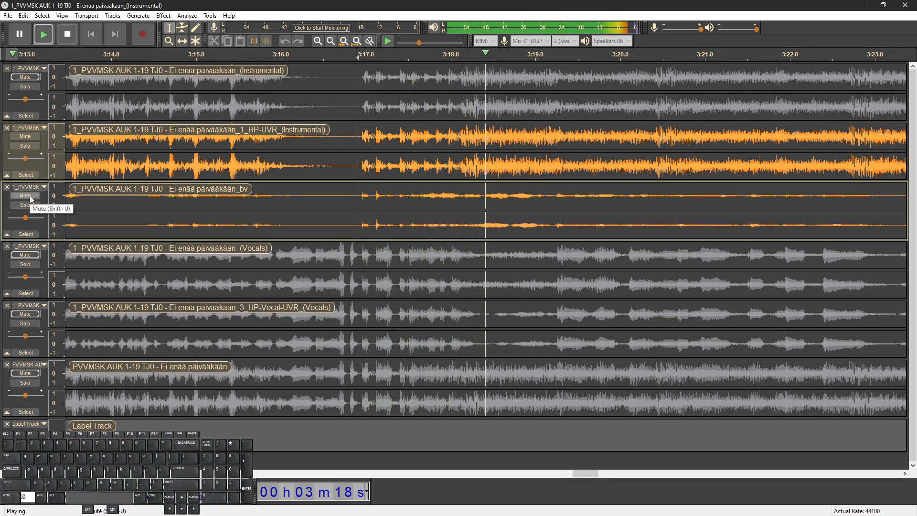
click(30, 196)
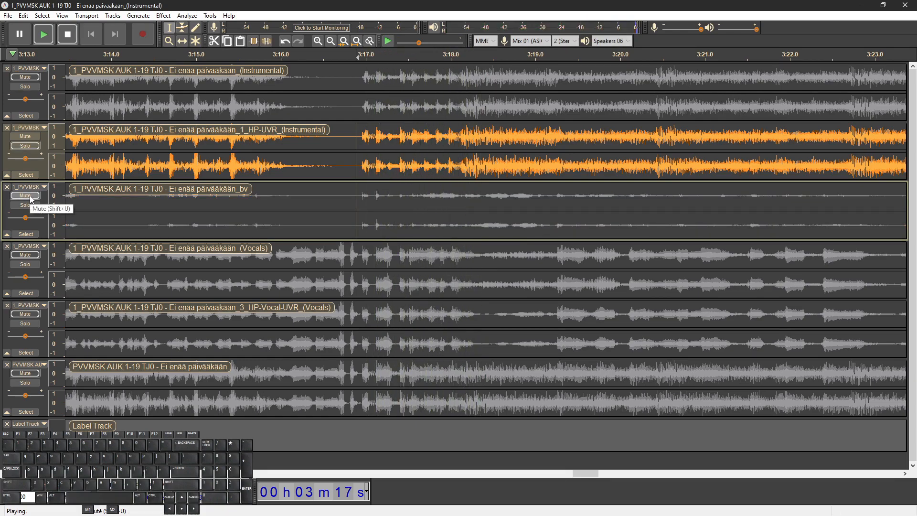
click(30, 196)
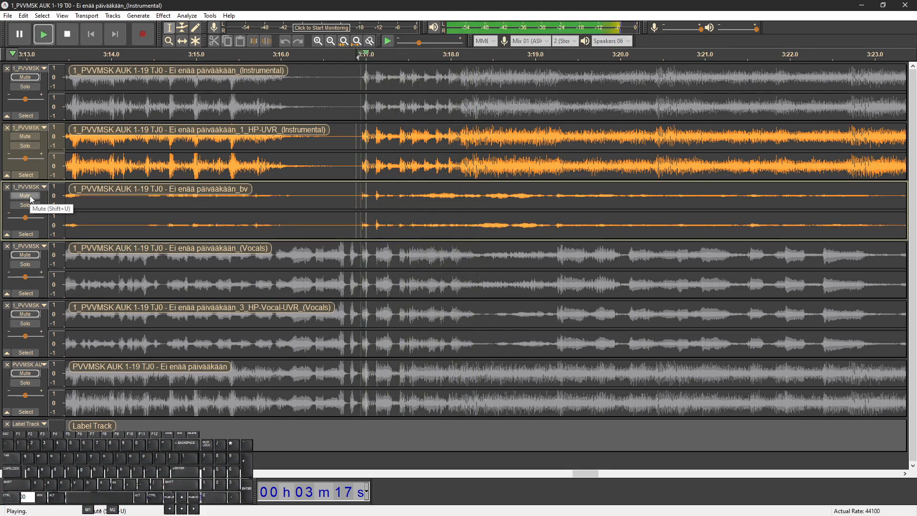
click(30, 196)
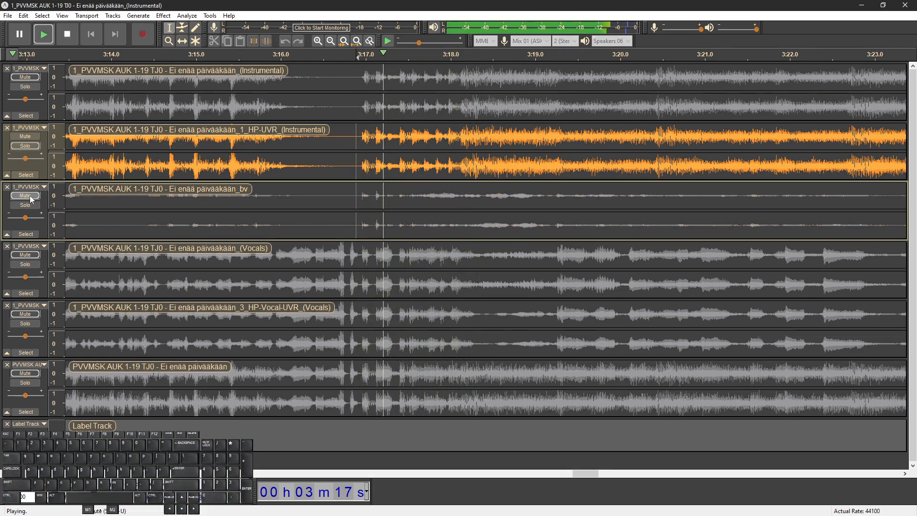
key(space)
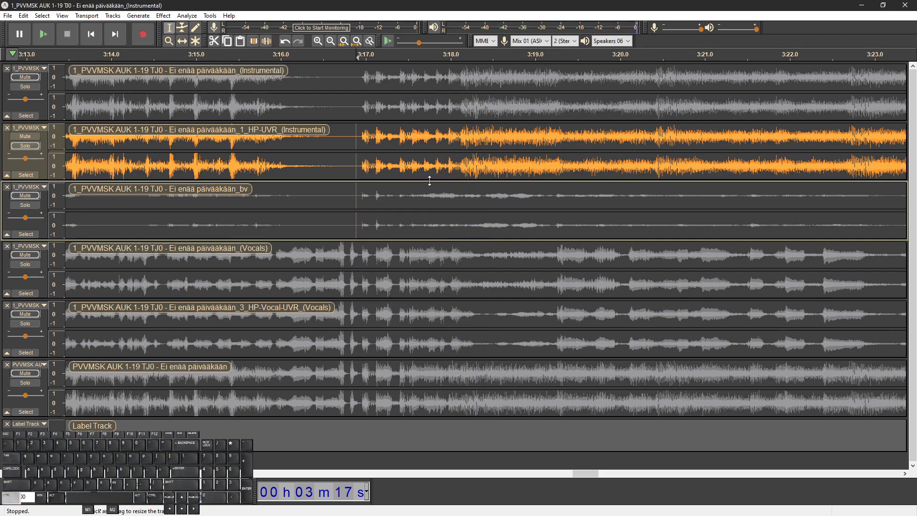
Listen to the soloed HP-UVR instrumental from about 3:13.85 up to the pause before 3:17
scroll(399, 179, down, 1)
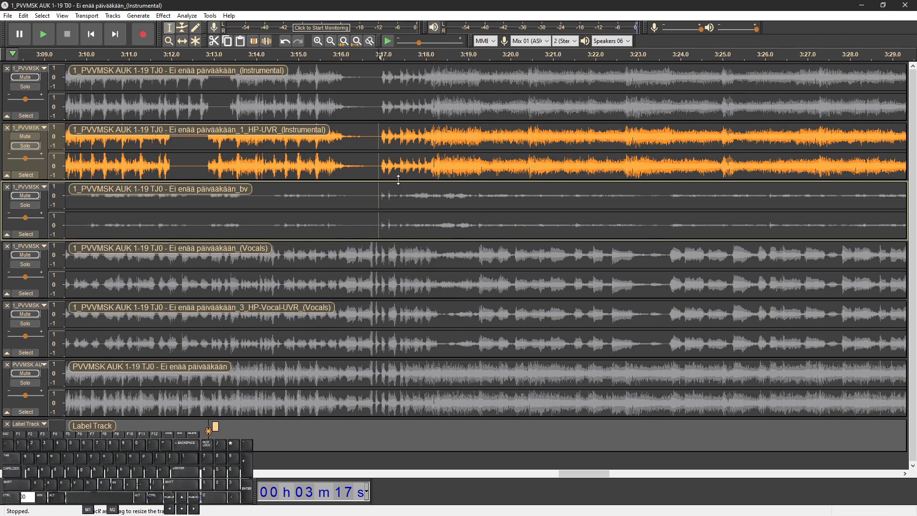
click(250, 101)
key(space)
scroll(350, 176, up, 1)
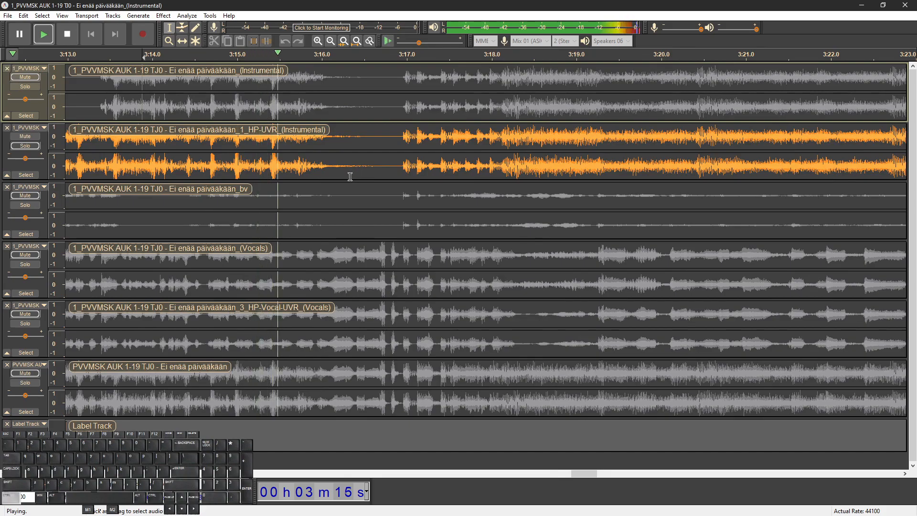
scroll(444, 178, up, 2)
key(space)
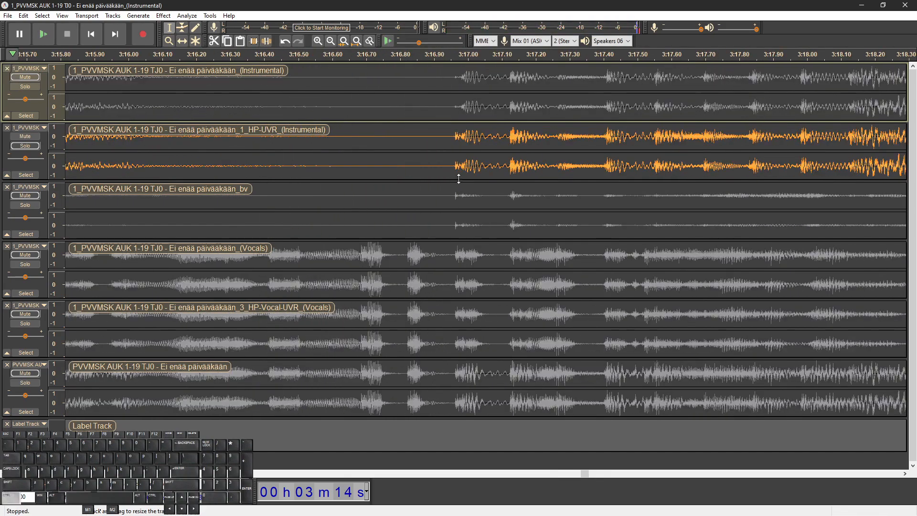
Try to label the switch point where the music resumes just before 3:17, and undo that label
scroll(458, 179, up, 6)
click(413, 166)
key(ctrl+b)
scroll(409, 111, down, 6)
drag(419, 106, 585, 112)
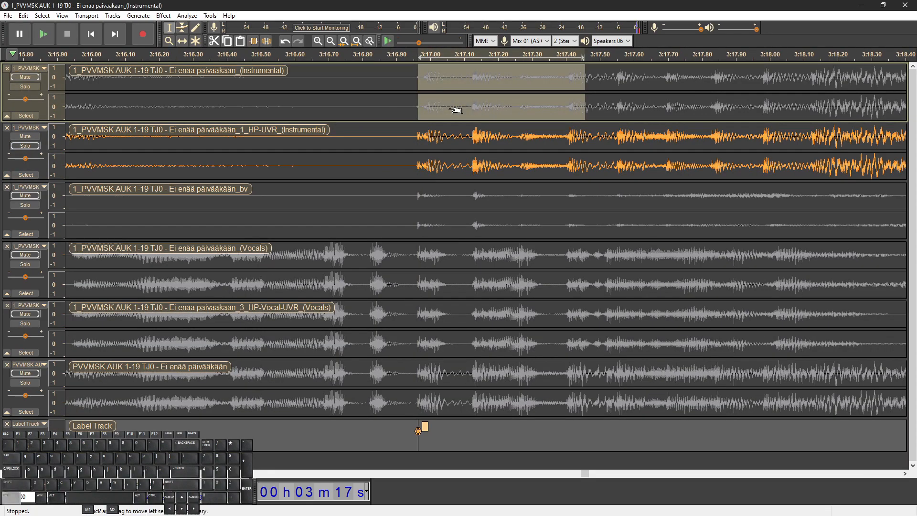
key(ctrl+z)
Label the switch point at the onset of the HP-UVR waveform at about 3:16.96
scroll(426, 111, up, 3)
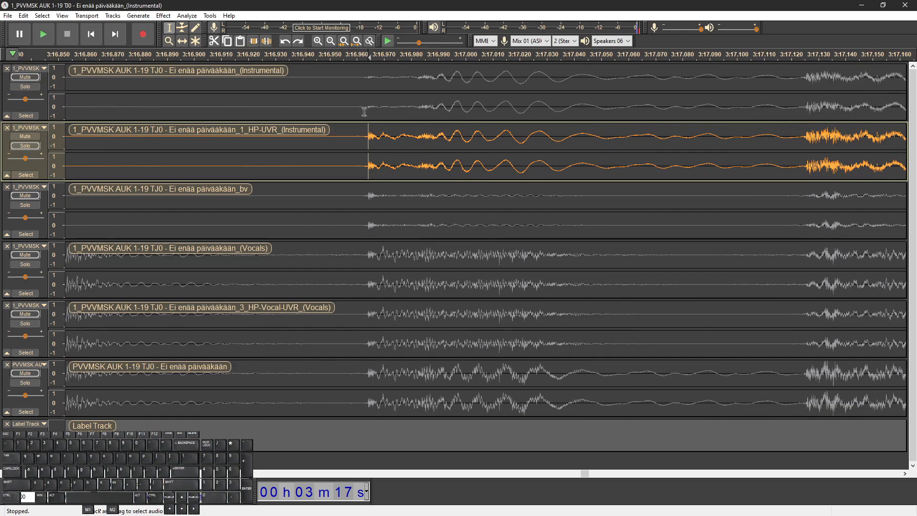
key(ctrl+b)
scroll(372, 104, down, 3)
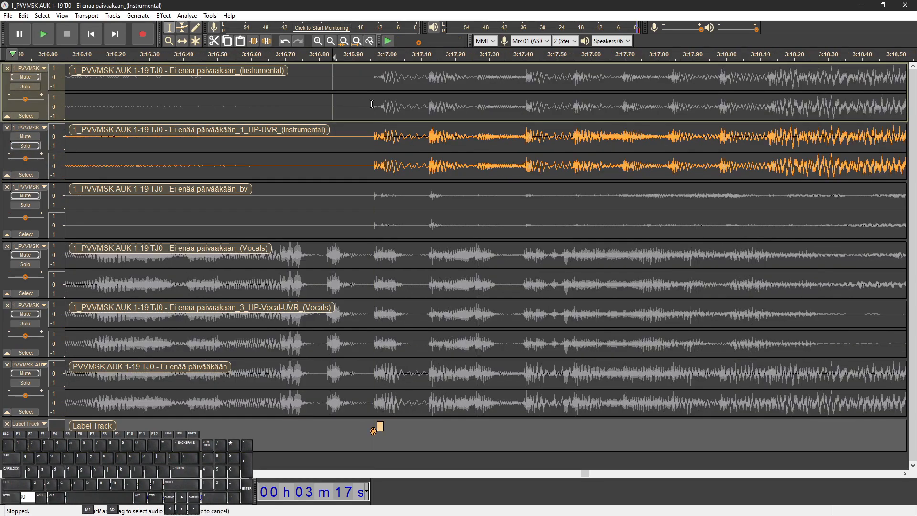
Silence the Instrumental track from about 3:16.96 to 3:17.53 and the HP-UVR instrumental from about 3:16.34 to 3:16.96
drag(372, 104, 568, 114)
key(ctrl+l)
drag(373, 131, 164, 128)
Replay the soloed HP-UVR instrumental across the new switch point from about 3:16.6
click(265, 103)
key(space)
scroll(274, 146, down, 2)
key(space)
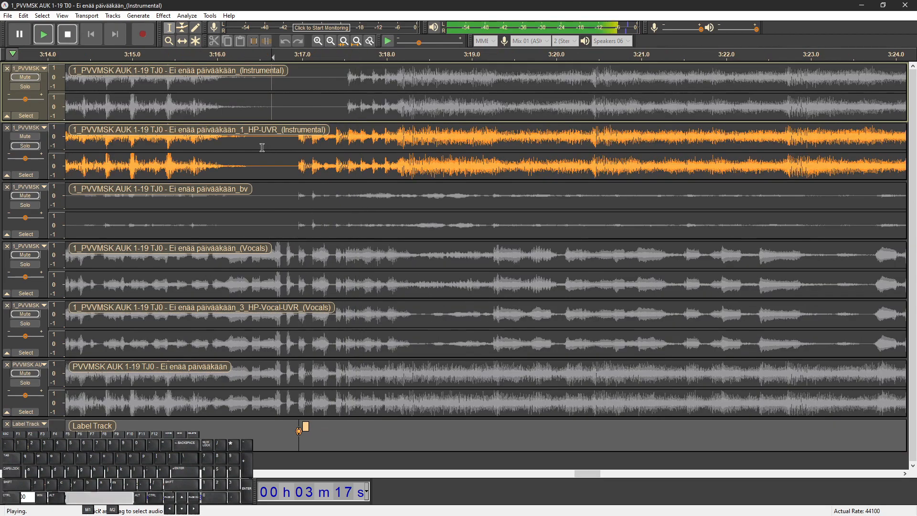
Compare the soloed Instrumental track, both instrumentals together, and the soloed HP-UVR instrumental from about 3:15.25
click(25, 86)
key(space)
click(25, 145)
click(25, 144)
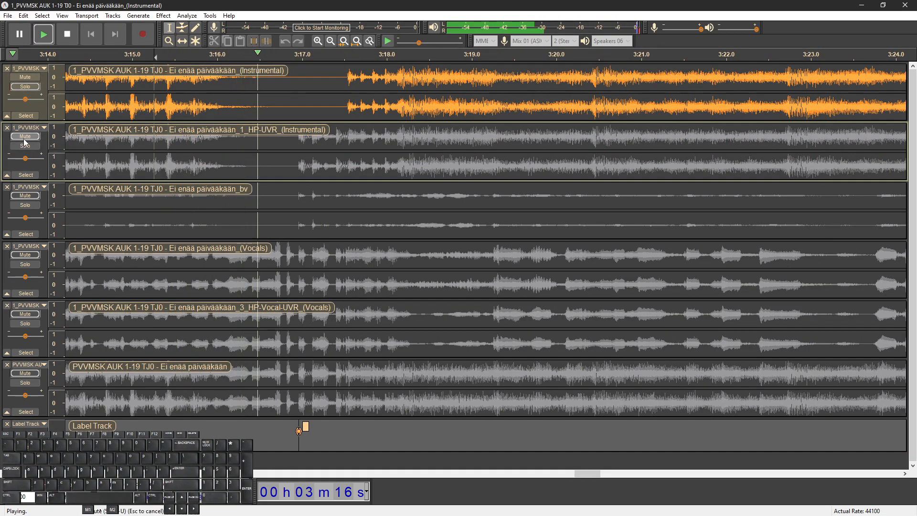
key(space)
click(25, 145)
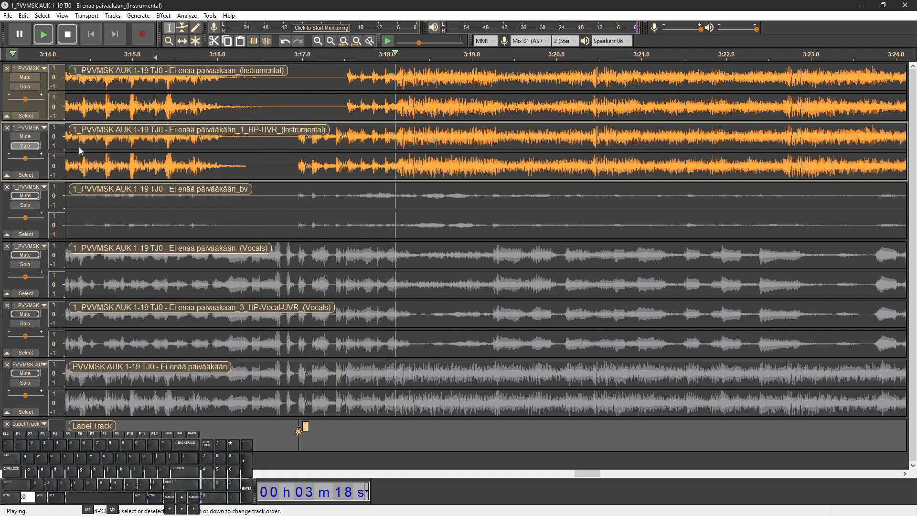
key(space)
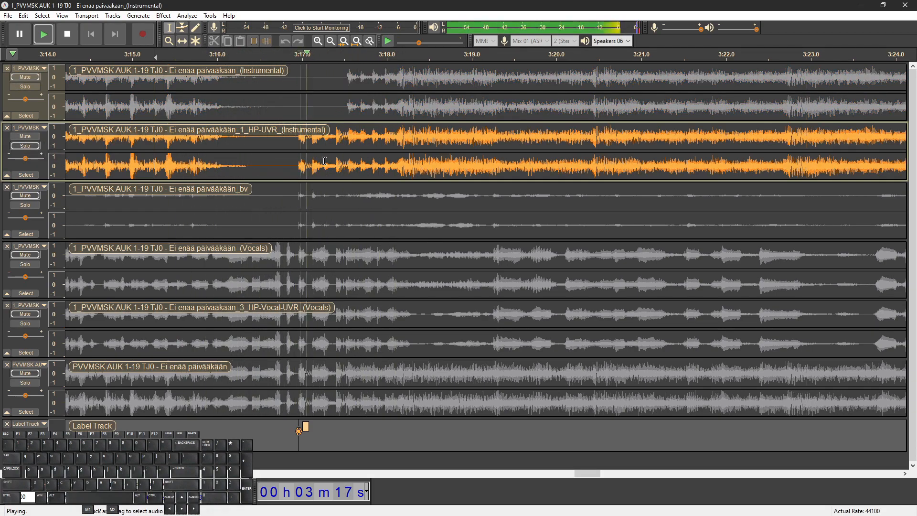
key(space)
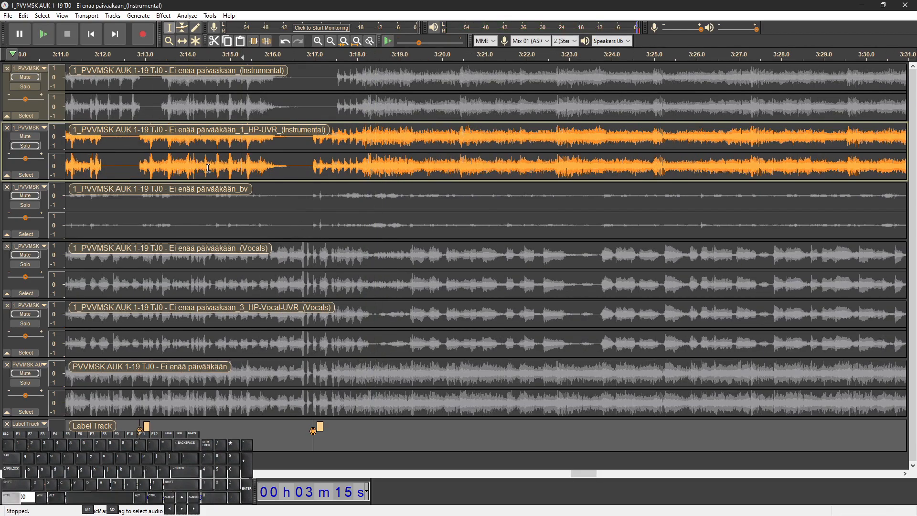
click(221, 109)
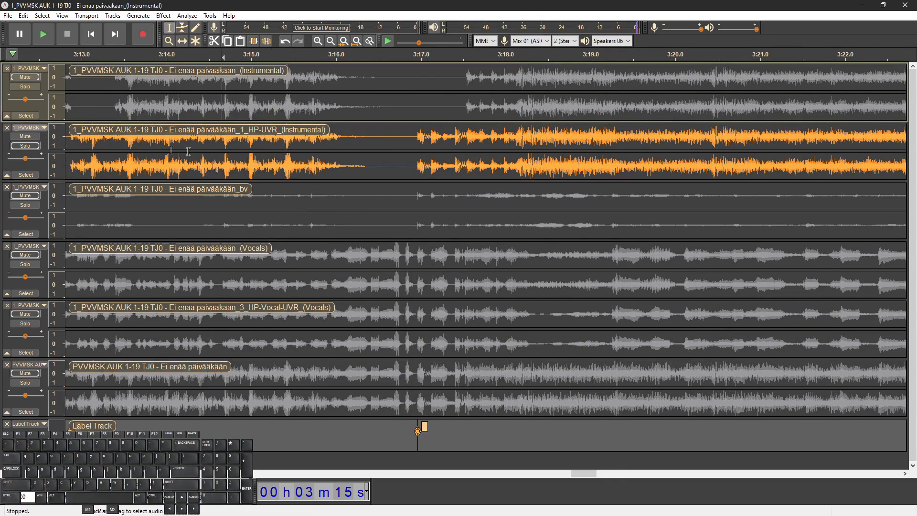
Compare the soloed Instrumental track with the soloed HP-UVR instrumental between about 3:12.7 and 3:13.6
scroll(220, 152, down, 1)
scroll(196, 163, left, 1)
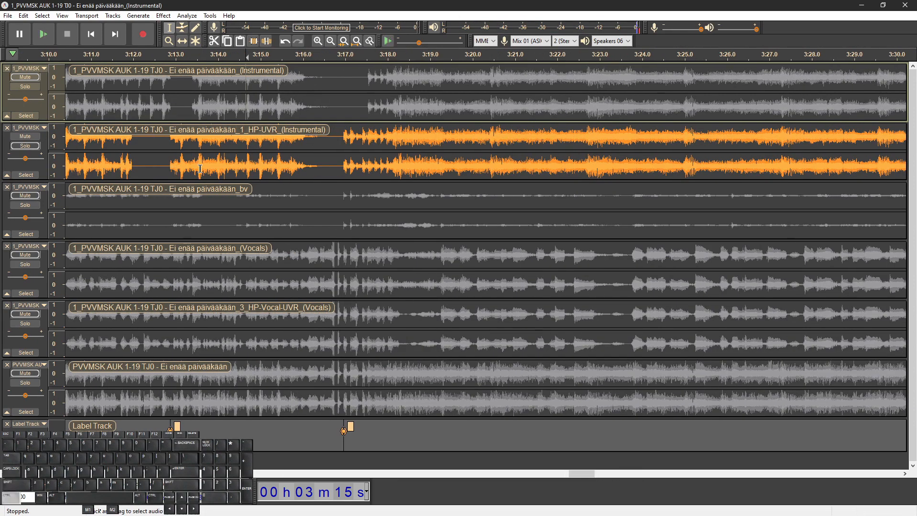
scroll(200, 169, up, 1)
click(200, 169)
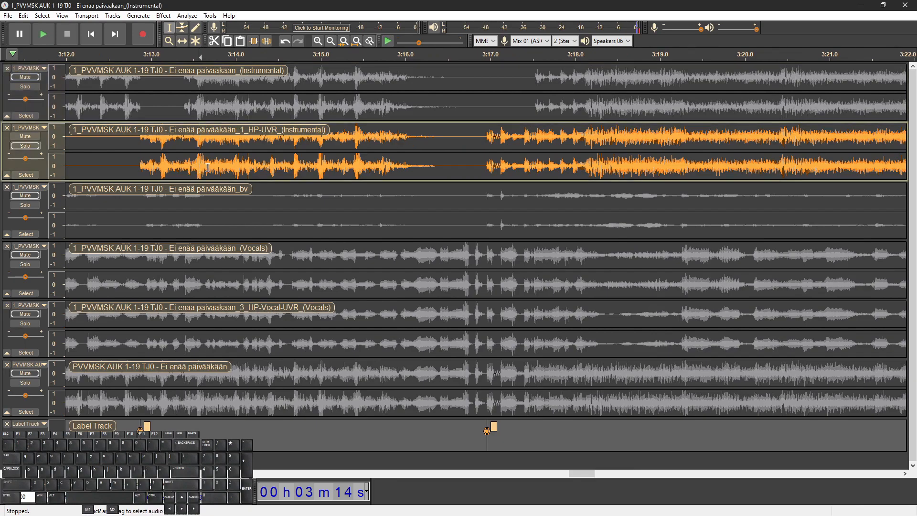
click(25, 87)
scroll(158, 147, up, 1)
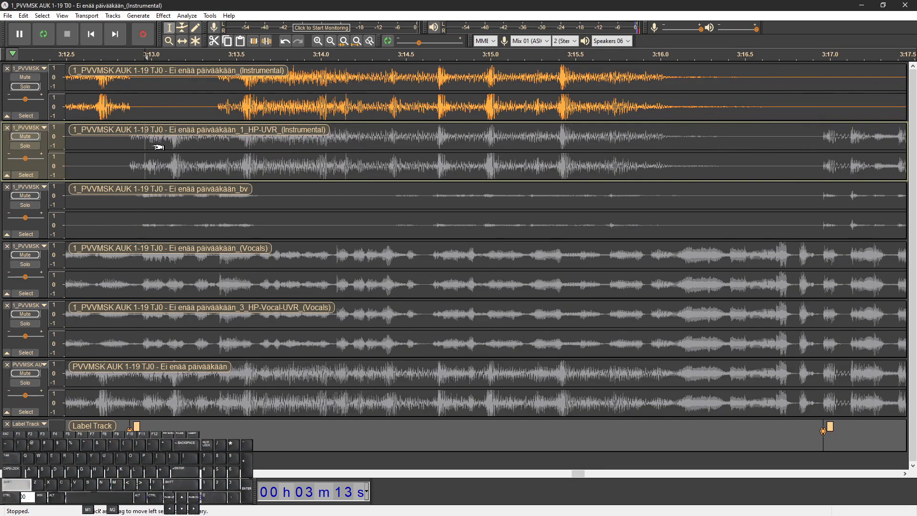
scroll(158, 147, left, 1)
click(29, 146)
key(space)
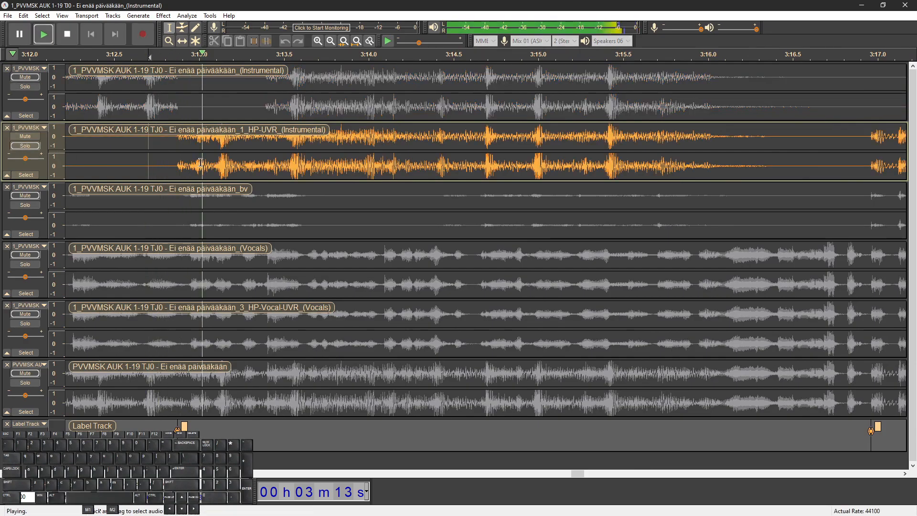
scroll(306, 173, up, 1)
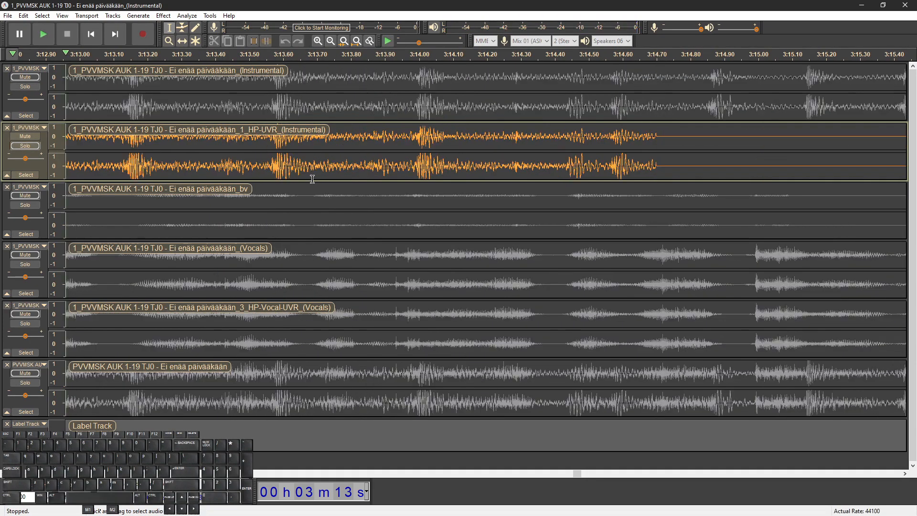
Solo the Vocals track and play it from about 3:13.26
click(336, 167)
scroll(315, 167, up, 3)
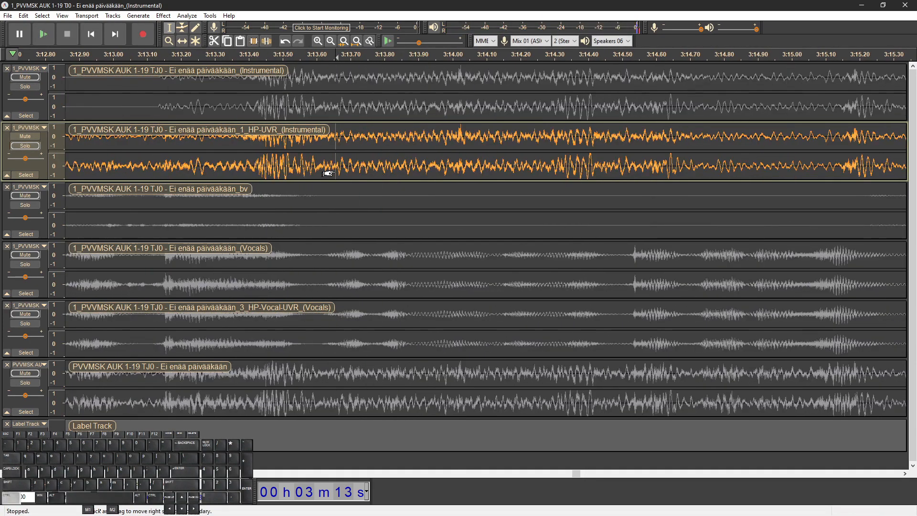
click(16, 264)
key(space)
key(space)
scroll(239, 244, down, 3)
scroll(251, 240, left, 1)
scroll(252, 240, left, 6)
click(172, 177)
key(space)
key(space)
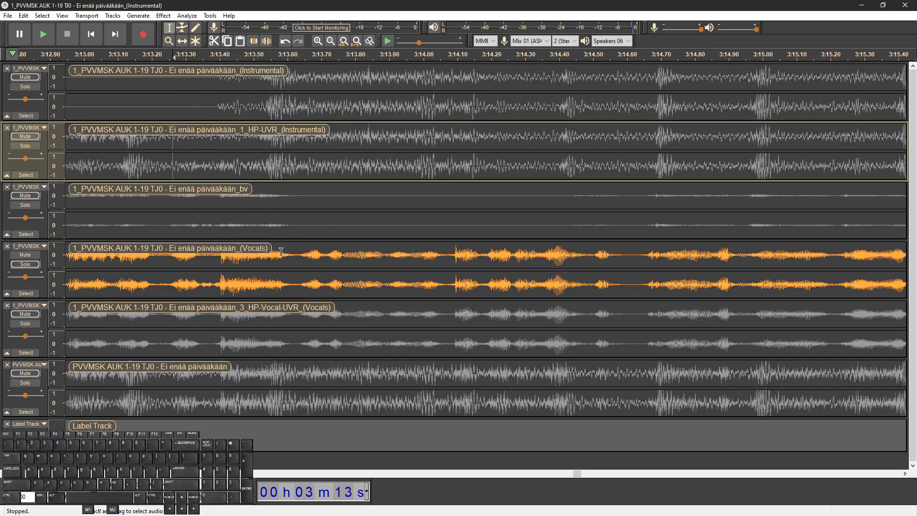
Replay the soloed Vocals track from about 3:13.27 and from about 3:13.65 to locate the gap between phrases
scroll(281, 251, up, 1)
key(space)
key(space)
key(space)
scroll(276, 256, down, 2)
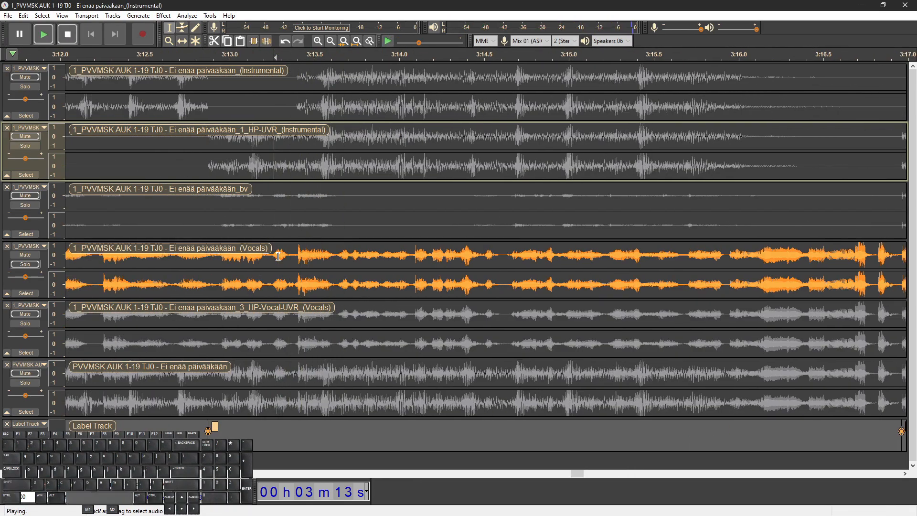
click(339, 258)
key(space)
Audition the soloed HP-UVR instrumental and label the switch point at about 3:13.64
click(30, 146)
key(space)
key(space)
scroll(355, 211, up, 2)
click(279, 254)
key(space)
key(space)
key(ctrl+b)
Silence the Instrumental track from about 3:13.30 to 3:13.64 and the HP-UVR instrumental from about 3:13.64 to 3:14.18
scroll(284, 143, down, 2)
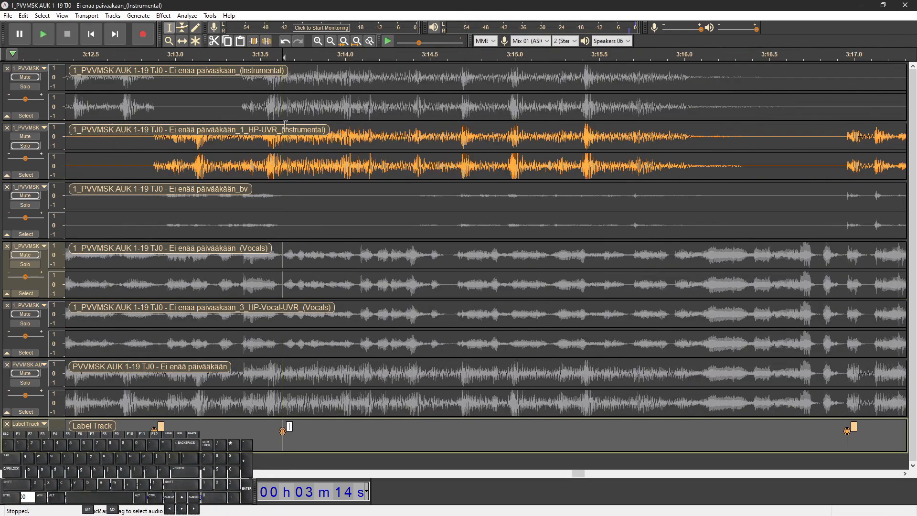
drag(283, 113, 226, 117)
drag(283, 134, 376, 139)
key(ctrl+l)
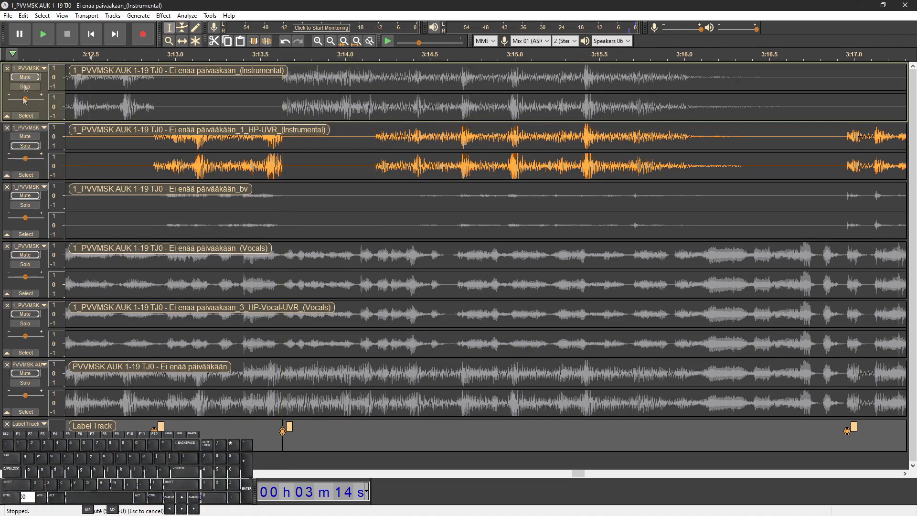
Unmute the Instrumental and bv tracks and play them with the HP-UVR instrumental from about 3:12.5
click(26, 79)
click(23, 195)
key(space)
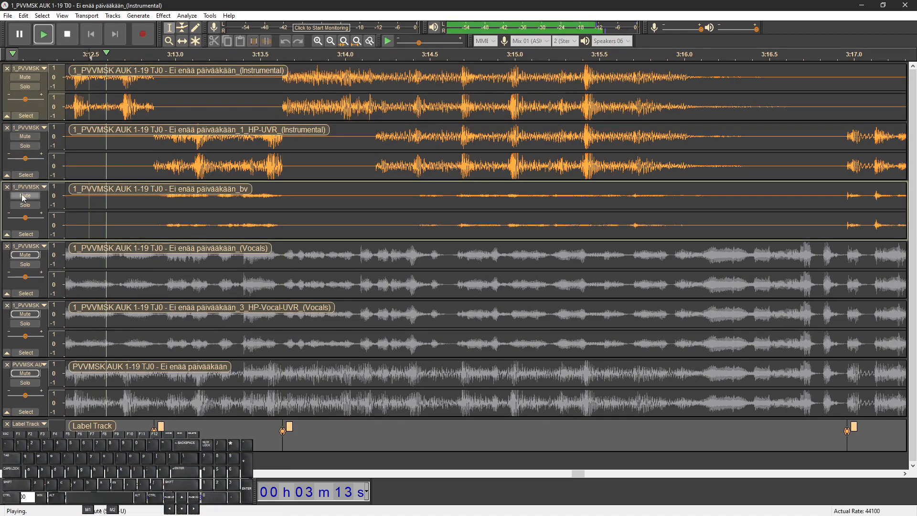
key(space)
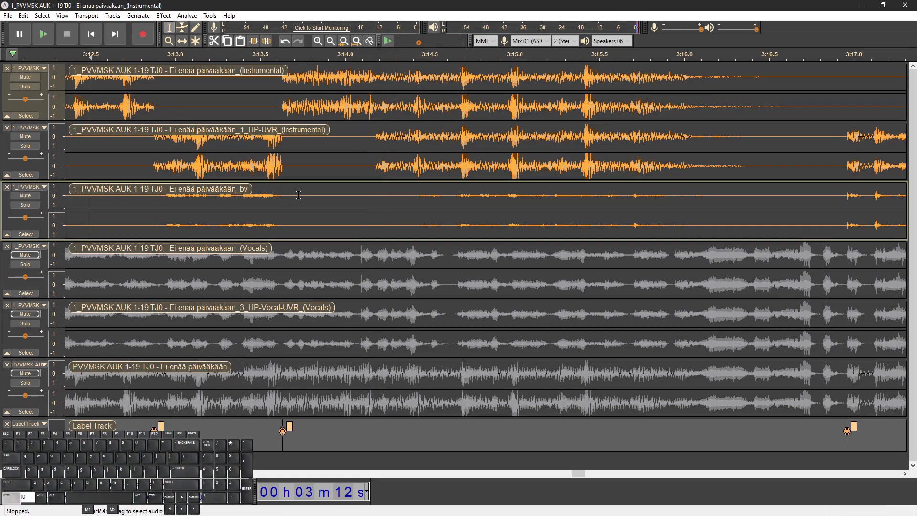
Silence the HP-UVR instrumental from about 3:16.0 up to the label at 3:16.96
scroll(299, 194, down, 2)
scroll(351, 190, right, 2)
scroll(357, 172, up, 1)
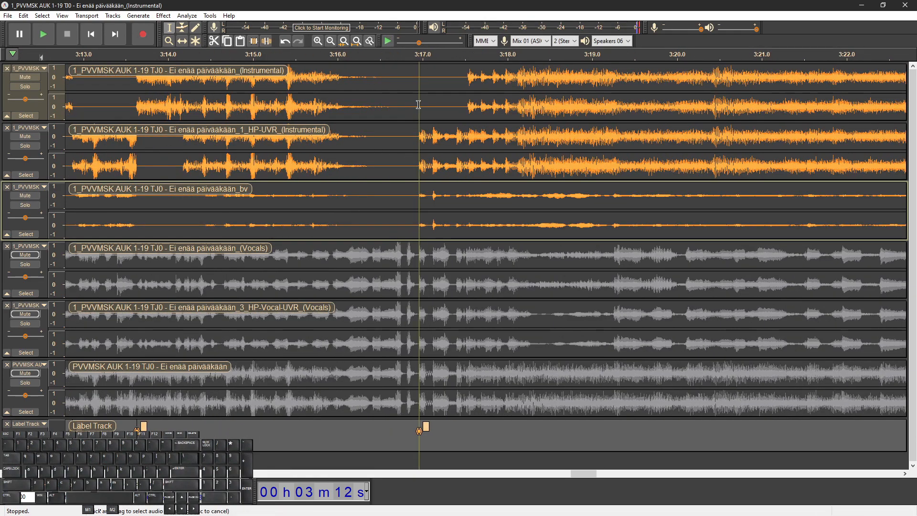
drag(417, 142, 336, 140)
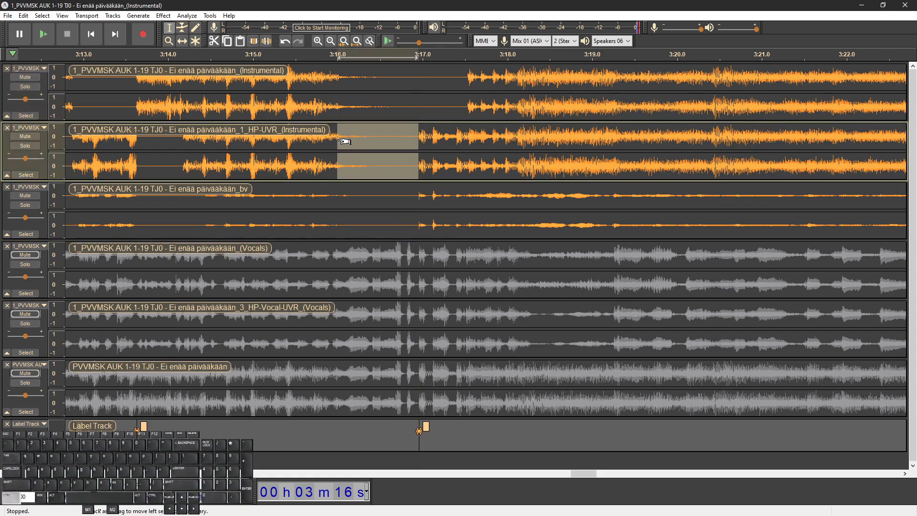
click(406, 110)
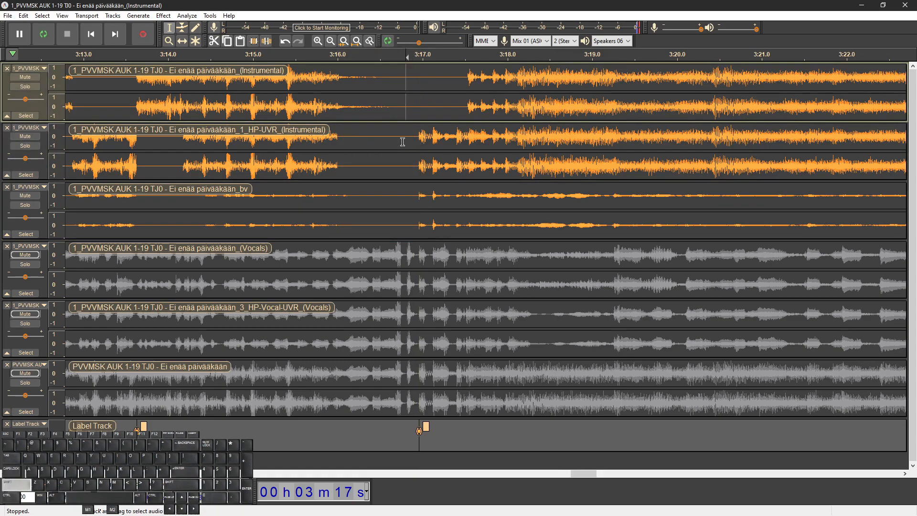
Solo the HP-UVR instrumental and play it across the 3:16.96 label from about 3:16.76
scroll(379, 108, right, 1)
scroll(406, 115, right, 2)
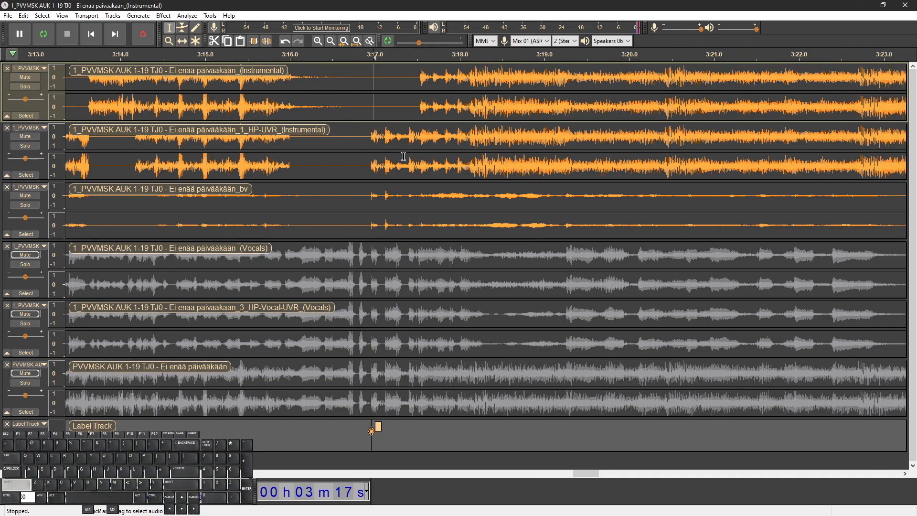
scroll(189, 204, left, 4)
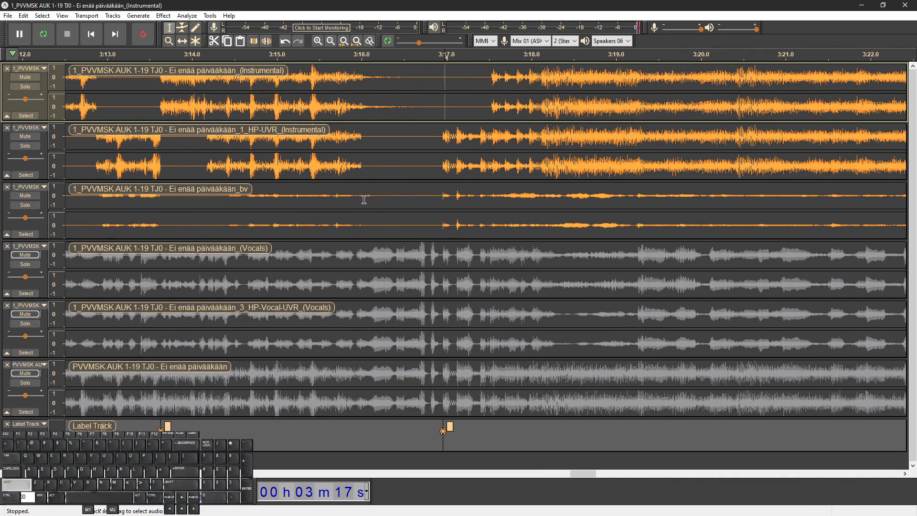
scroll(363, 200, right, 5)
click(307, 197)
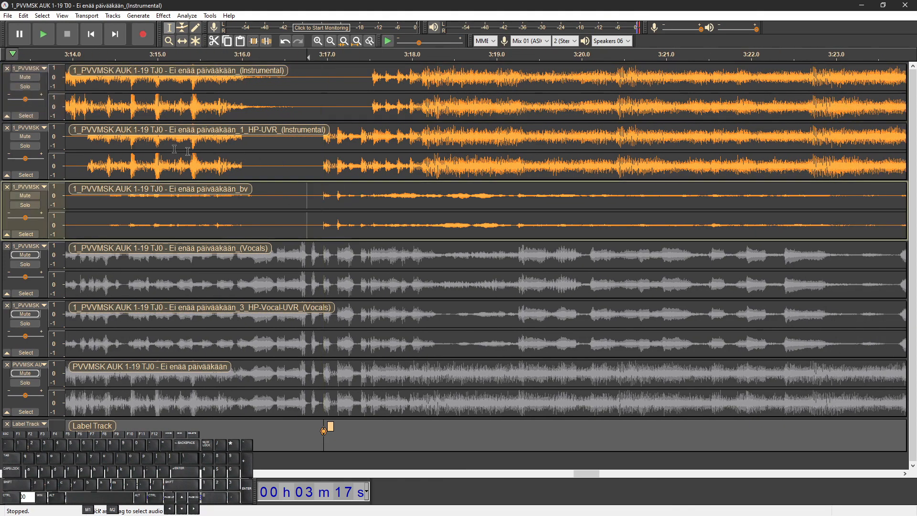
click(26, 147)
key(space)
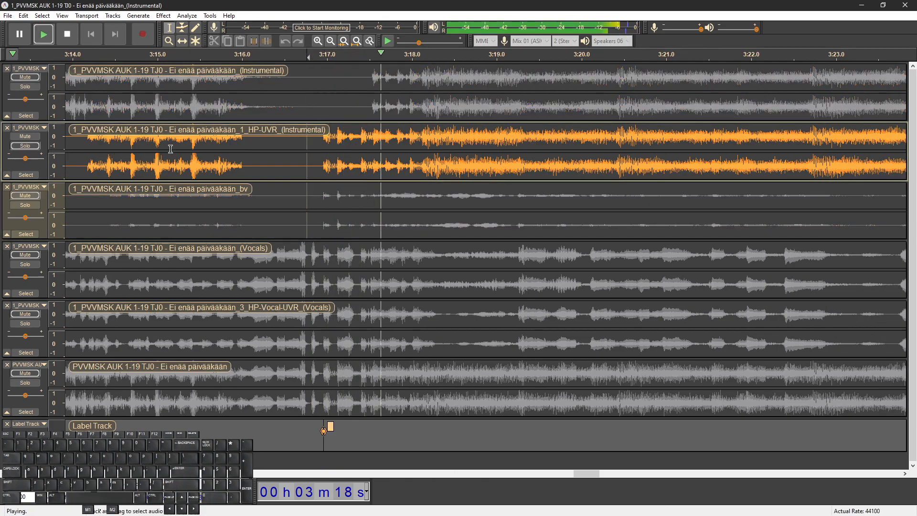
scroll(409, 168, down, 1)
scroll(406, 170, right, 4)
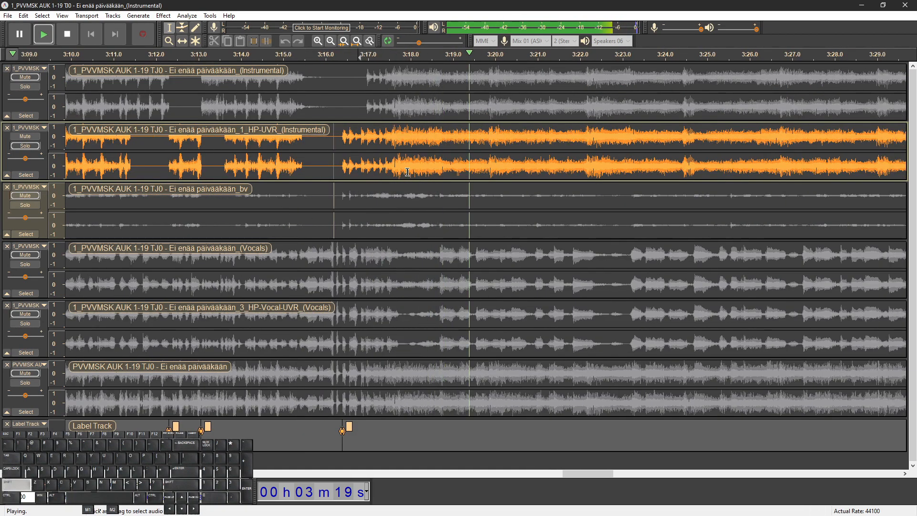
Replay the soloed HP-UVR instrumental and examine its waveform around 3:18.1
key(space)
key(space)
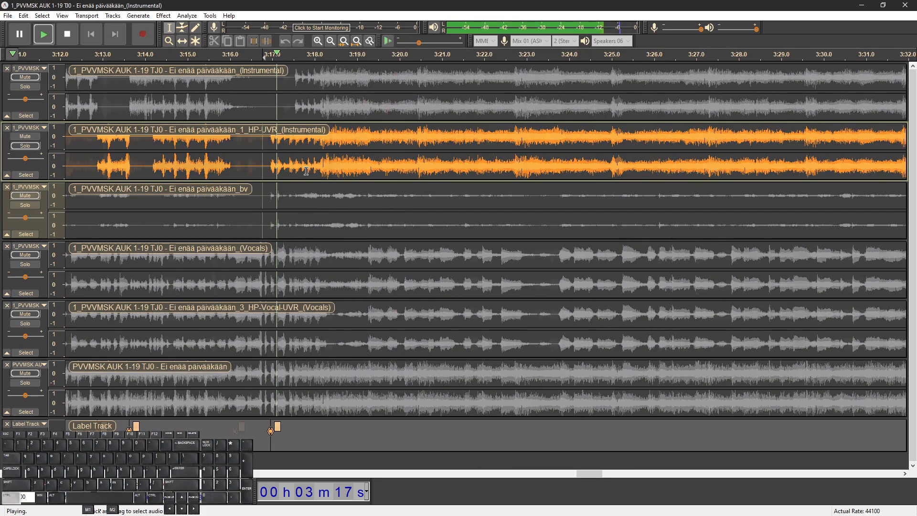
scroll(305, 171, up, 2)
key(space)
scroll(356, 169, up, 2)
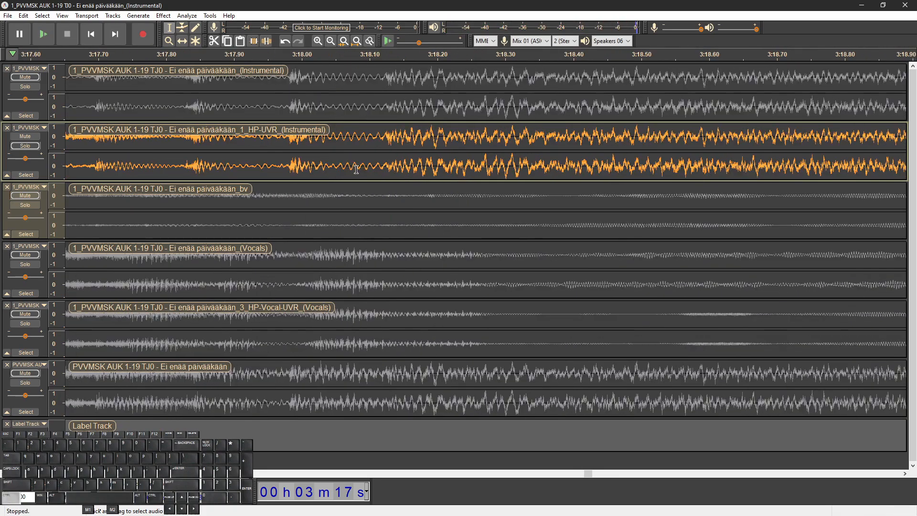
scroll(377, 167, down, 2)
key(space)
Listen to the bv track alone from about 3:18.1, and to the bv track together with the HP-UVR instrumental
click(26, 205)
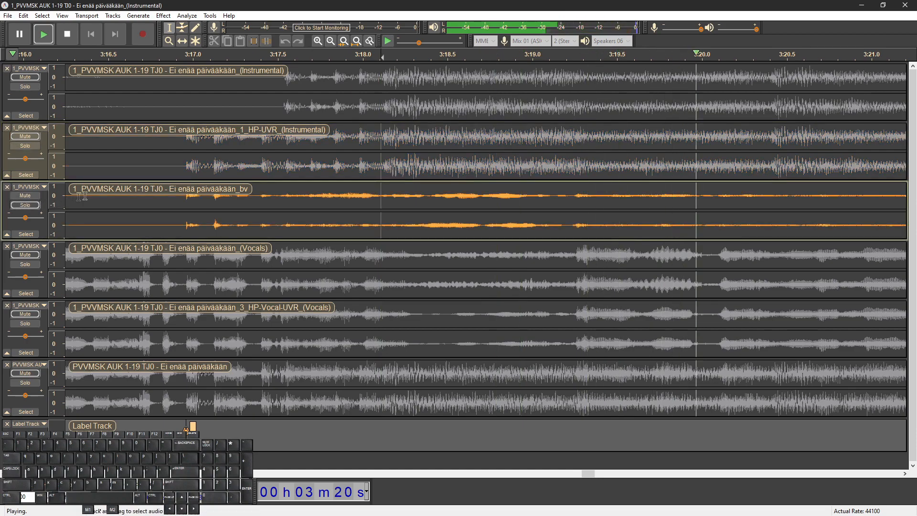
scroll(128, 179, down, 1)
click(24, 137)
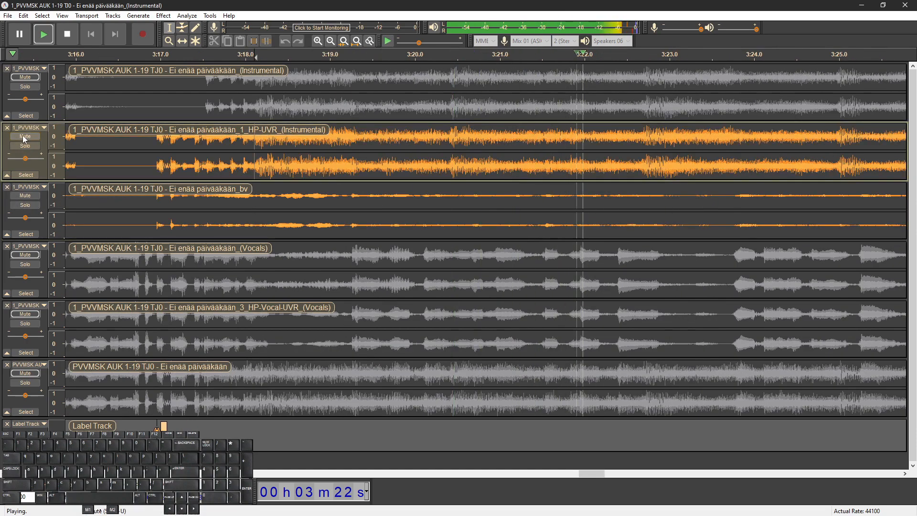
scroll(291, 249, down, 2)
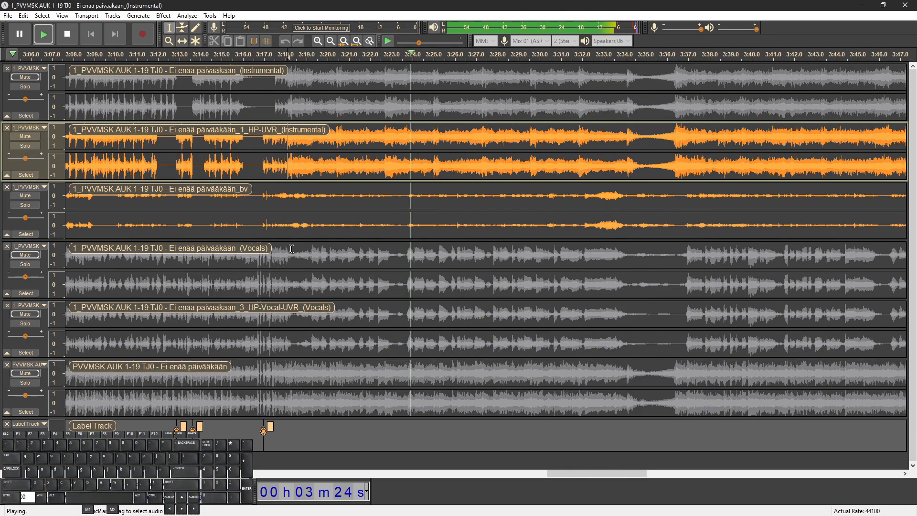
key(space)
Replay the HP-UVR instrumental with the bv track from about 3:17.3 and examine the waveform up to 3:18.3
scroll(266, 194, up, 2)
key(space)
scroll(335, 170, up, 2)
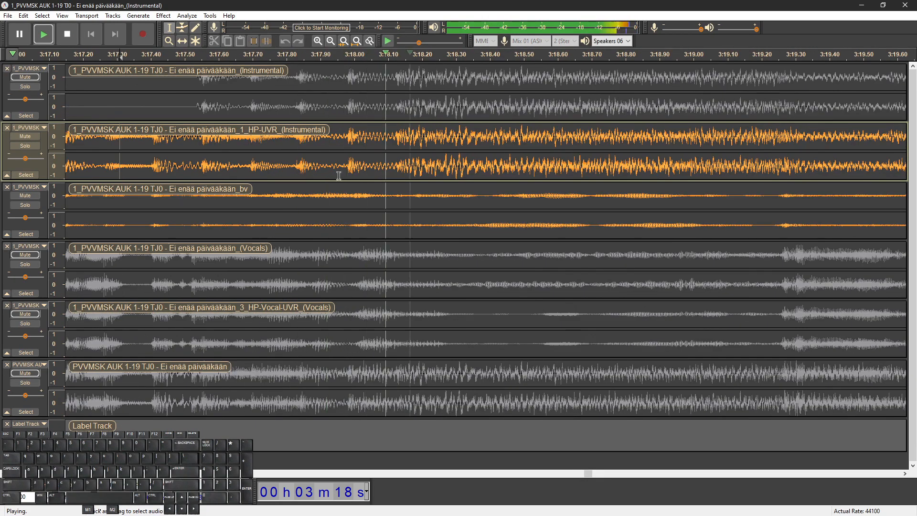
scroll(399, 171, up, 2)
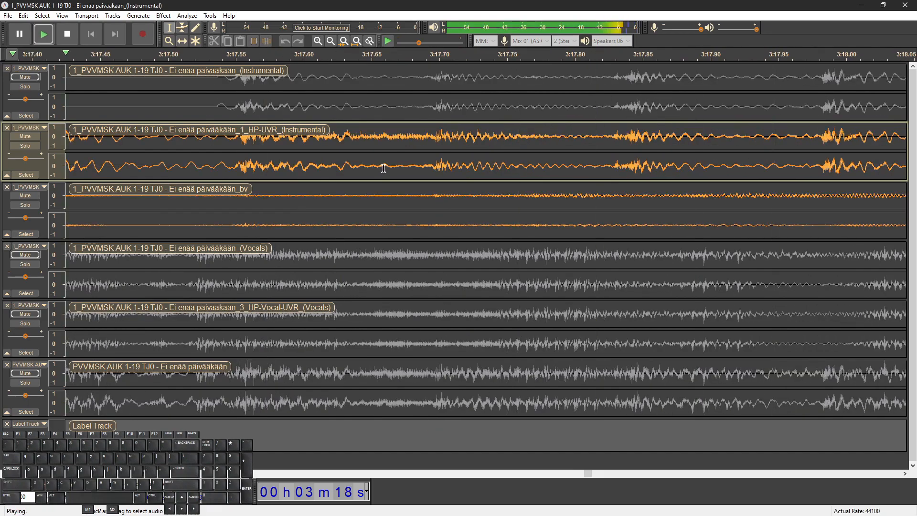
scroll(383, 168, down, 3)
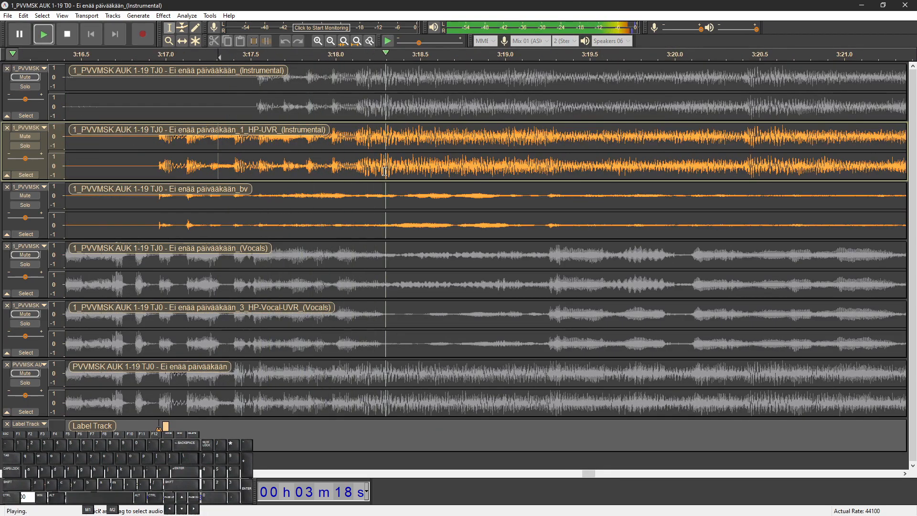
Label the switch point at the HP-UVR waveform's onset at about 3:18.125
key(space)
scroll(377, 168, up, 5)
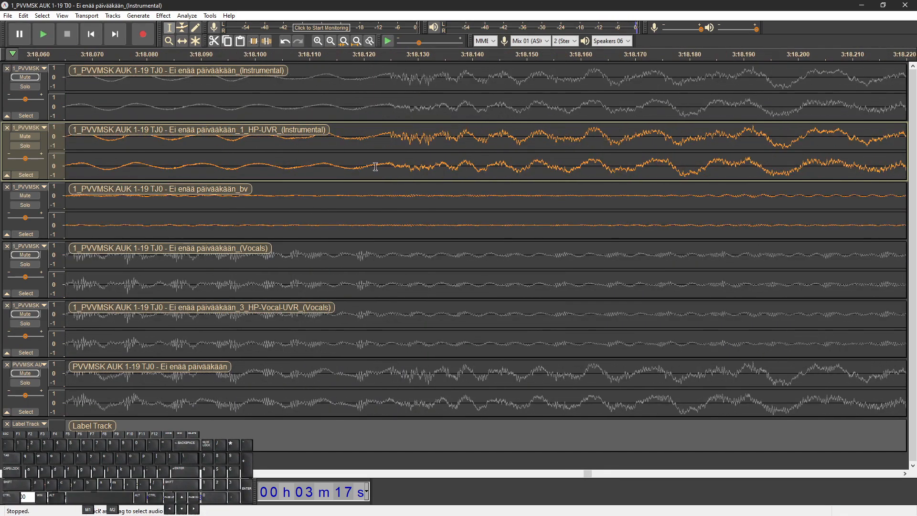
key(ctrl+b)
scroll(381, 168, down, 4)
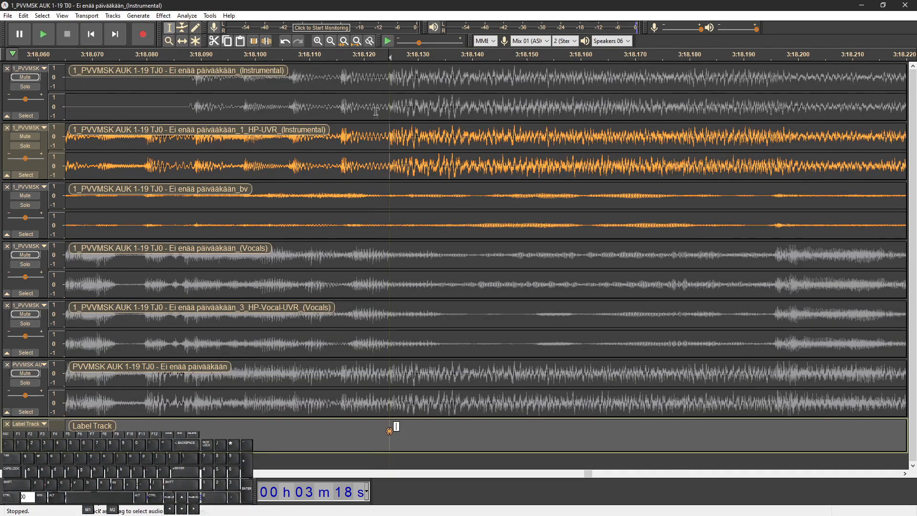
Silence the Instrumental track from about 3:17.37 to 3:18.125 and the HP-UVR instrumental from about 3:18.125 to 3:18.69
drag(382, 108, 134, 102)
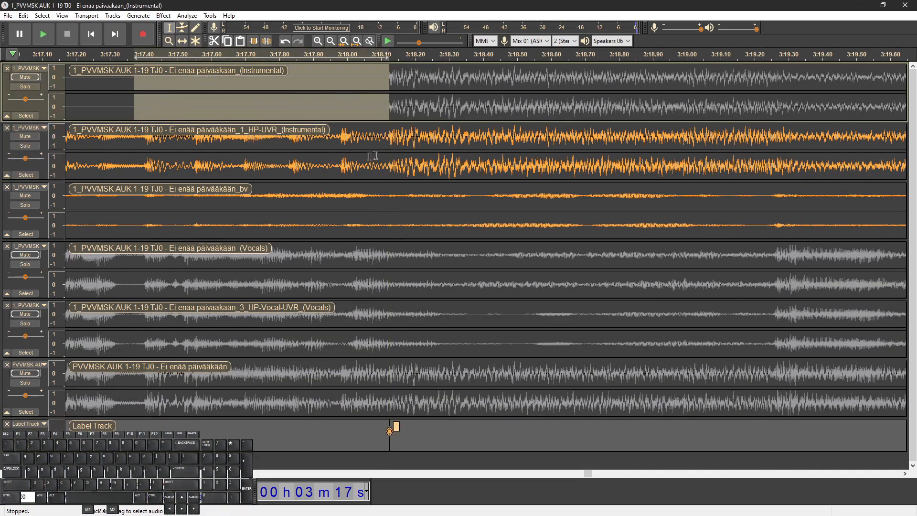
drag(390, 156, 580, 158)
key(ctrl+l)
Unmute the Instrumental track and play the mix across the 3:18.125 label from about 3:17.7
click(251, 116)
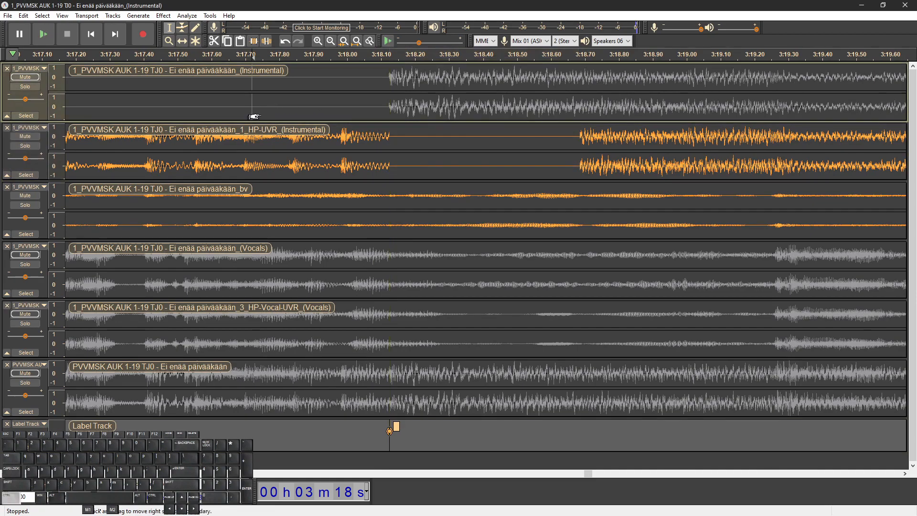
scroll(261, 116, down, 2)
click(30, 79)
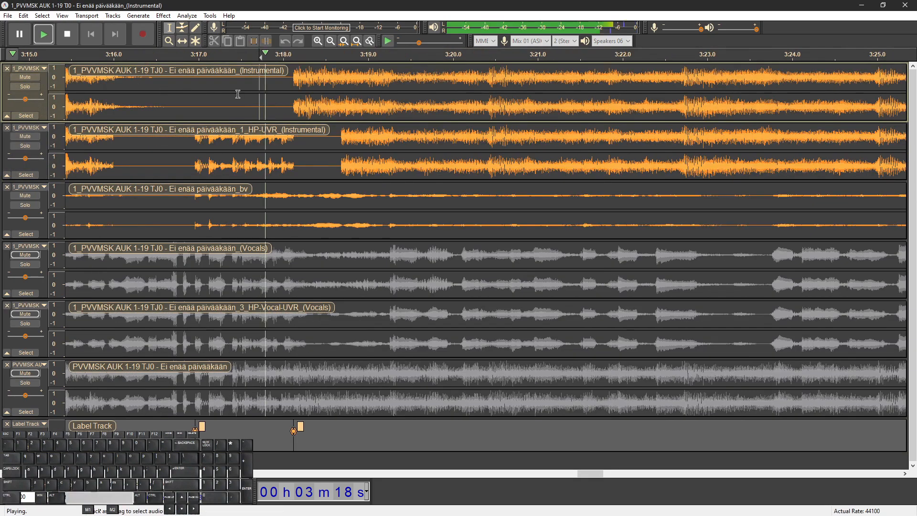
Set the playback start to about 3:17.1 and mute the bv track
click(208, 115)
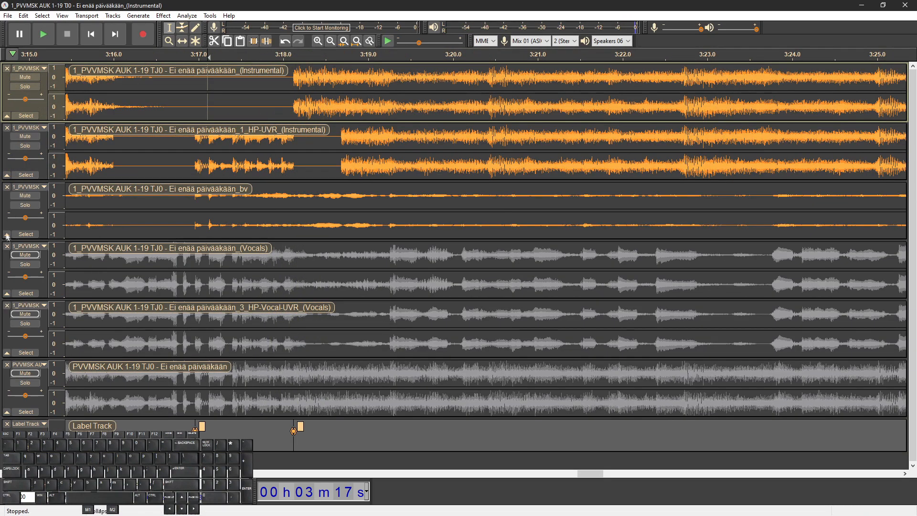
click(21, 256)
click(21, 256)
click(24, 196)
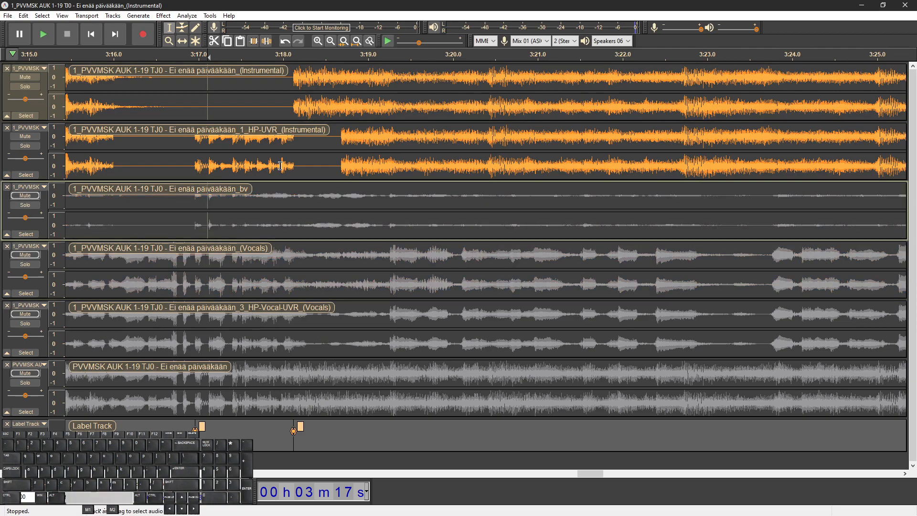
Play the mix repeatedly from about 3:17.1, comparing it with the bv track muted and unmuted
key(space)
key(space)
key(space)
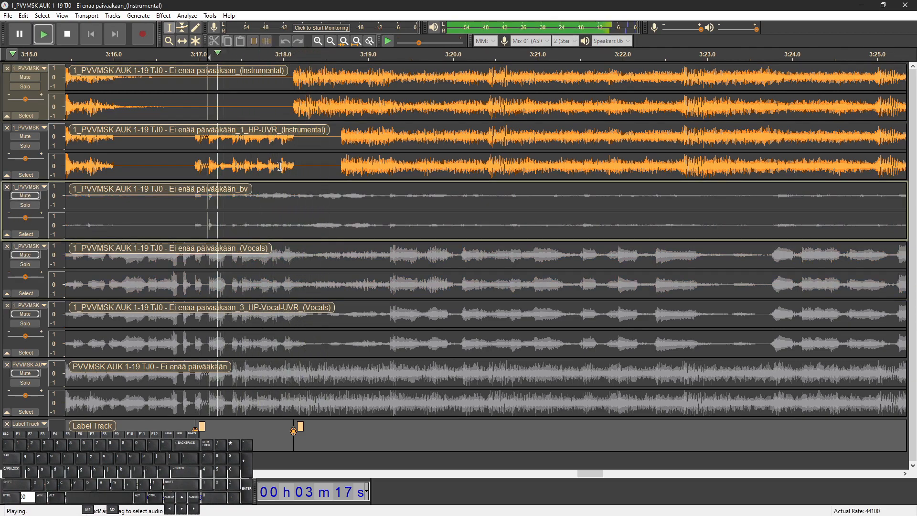
key(space)
click(22, 196)
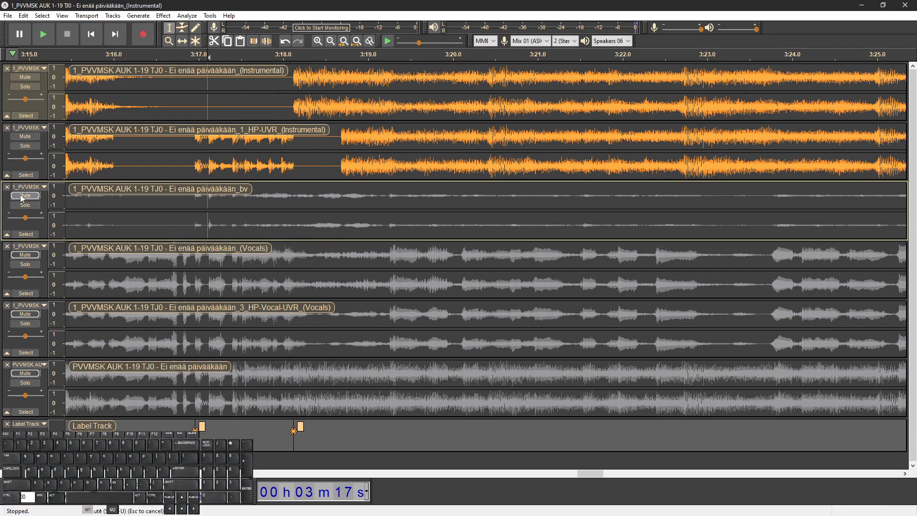
key(space)
key(space)
click(22, 196)
key(space)
key(space)
click(22, 195)
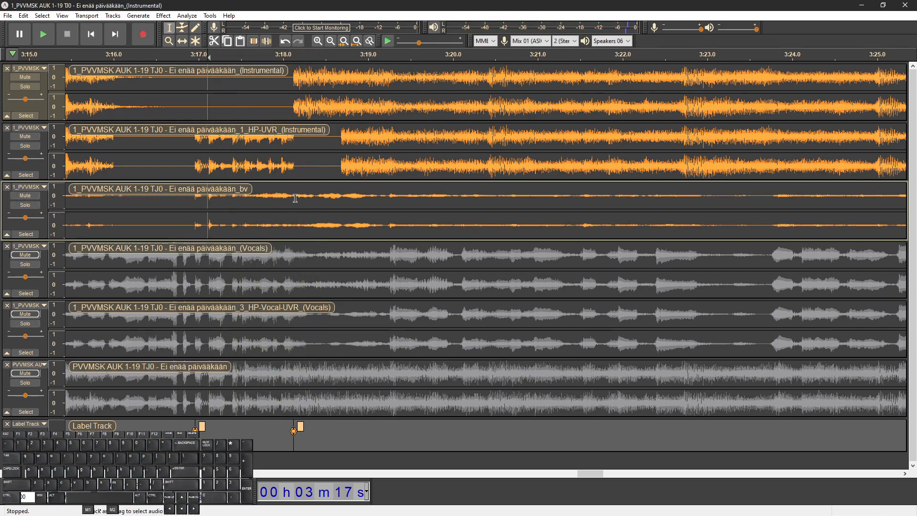
Silence the bv track from about 3:18.1 to 3:19.25 and play the mix from about 3:17.05
drag(293, 197, 389, 197)
key(ctrl+l)
click(203, 166)
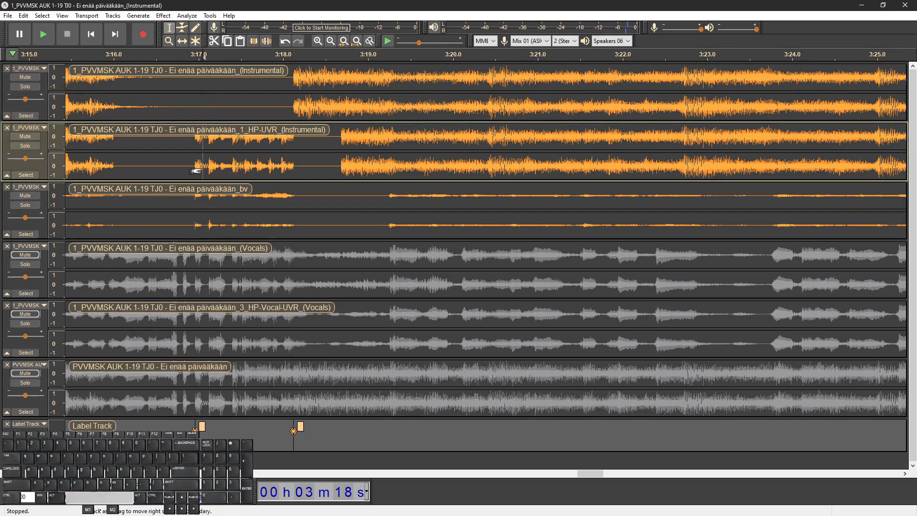
key(space)
key(space)
key(space)
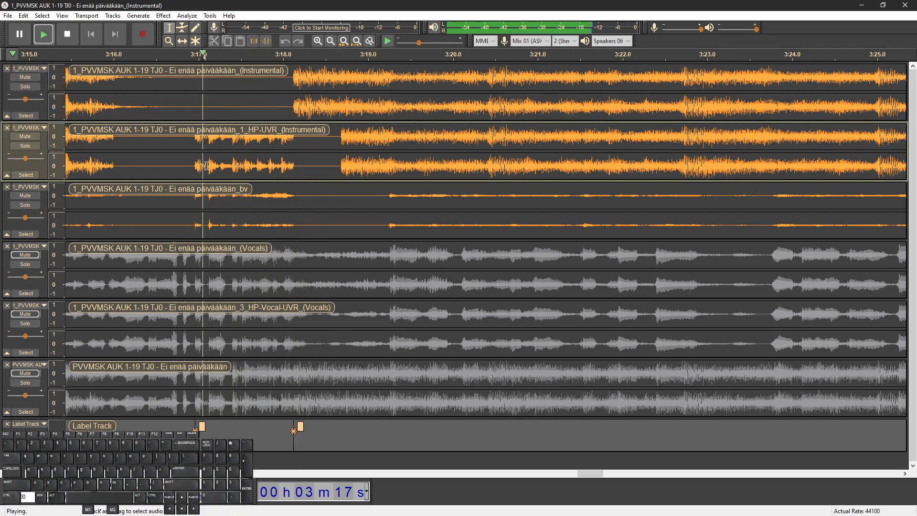
key(space)
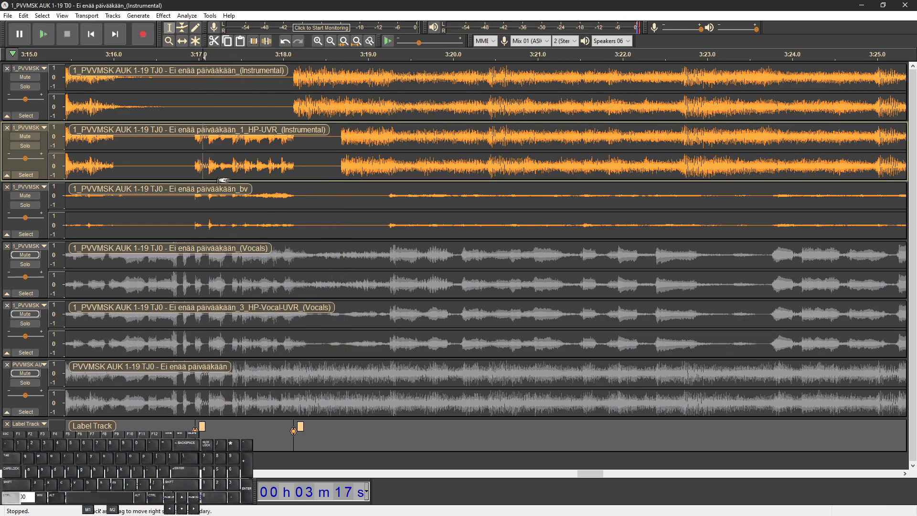
Replay the mix from about 3:16.8 and mute the bv track during playback
scroll(236, 177, up, 2)
scroll(245, 187, down, 1)
key(space)
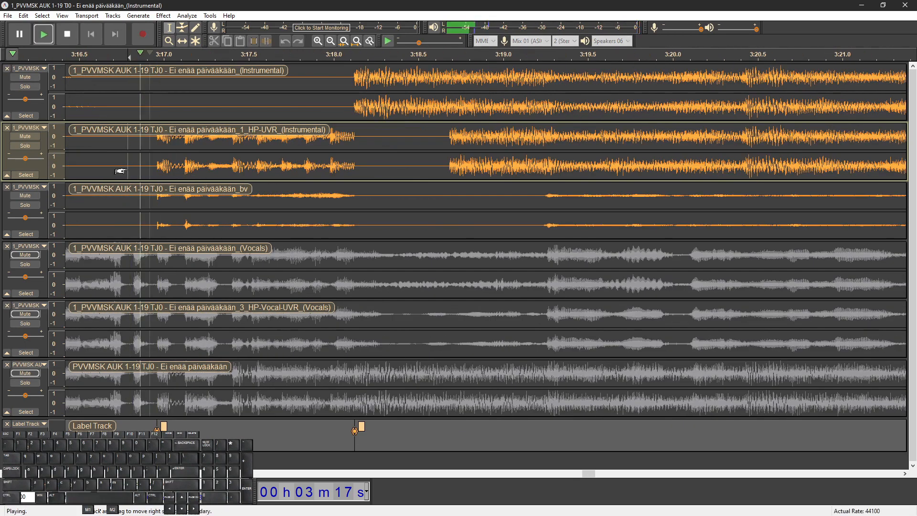
key(space)
key(space)
click(25, 195)
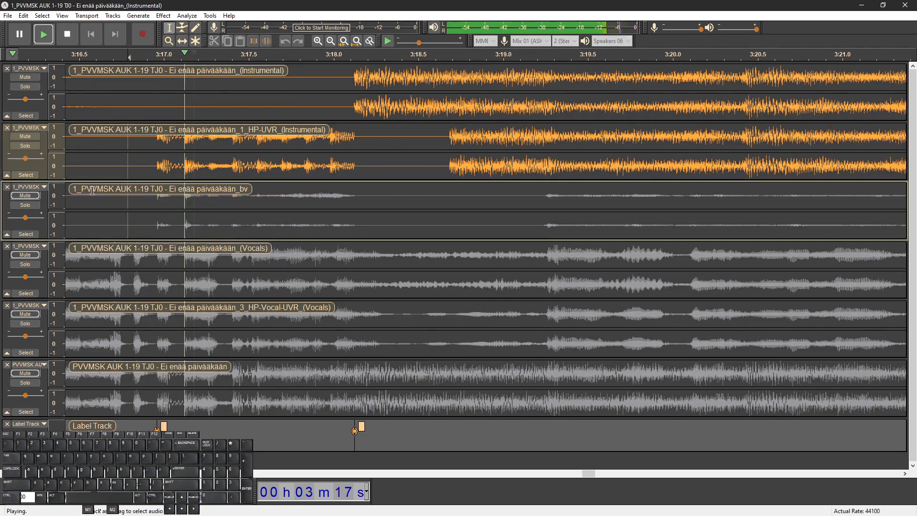
scroll(119, 153, down, 2)
key(space)
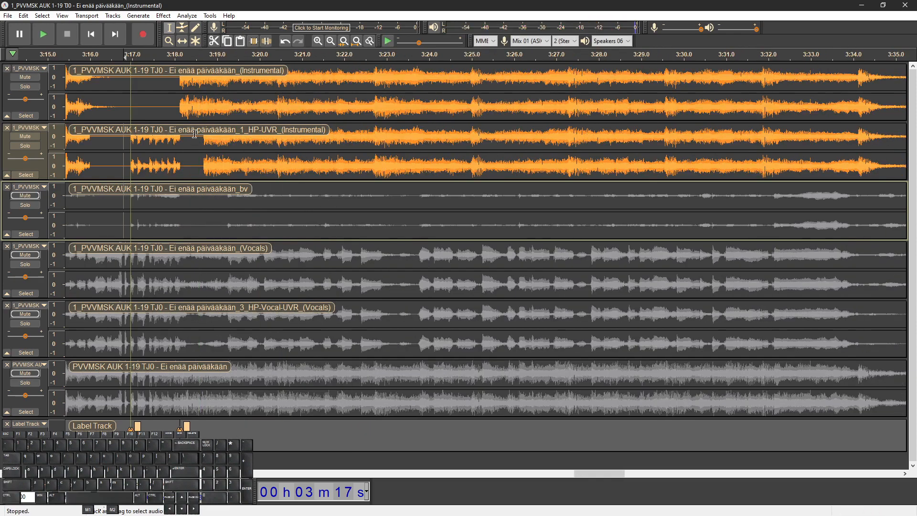
Solo the Instrumental track and listen to it from about 3:18.5 past 3:32
click(21, 87)
key(space)
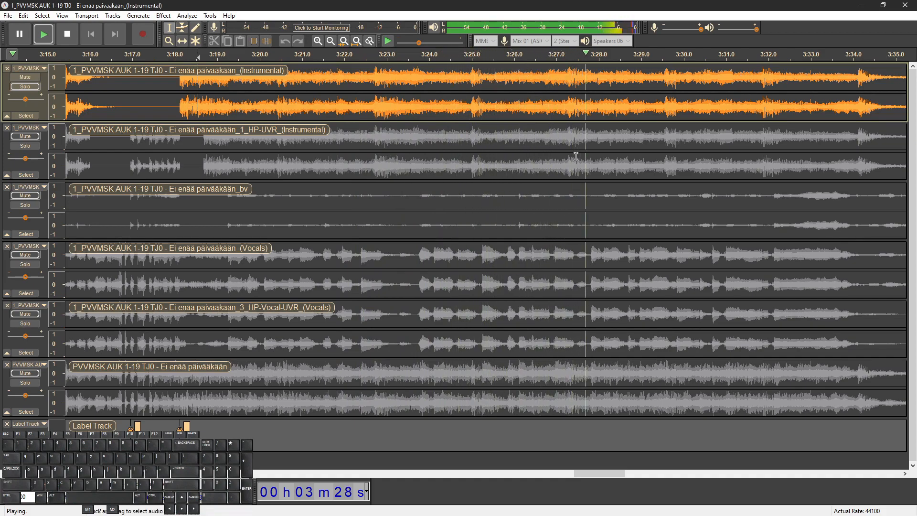
scroll(609, 186, down, 1)
scroll(608, 186, right, 5)
scroll(586, 186, right, 1)
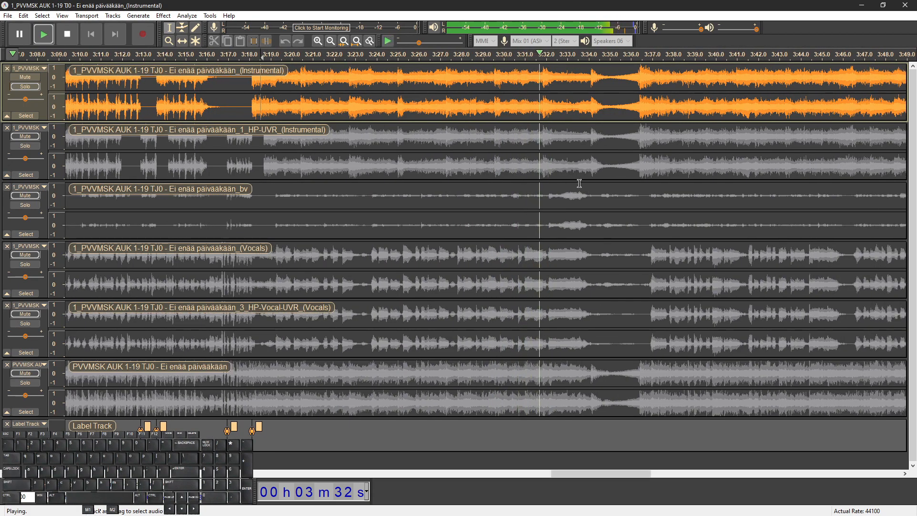
scroll(579, 183, up, 1)
Solo the bv track and listen to it from about 3:30.3 to 3:34
click(442, 165)
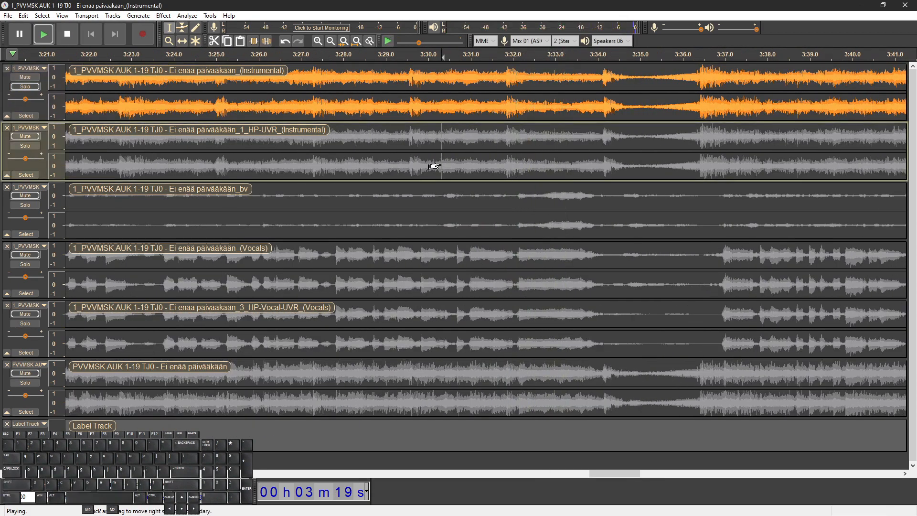
click(24, 206)
key(space)
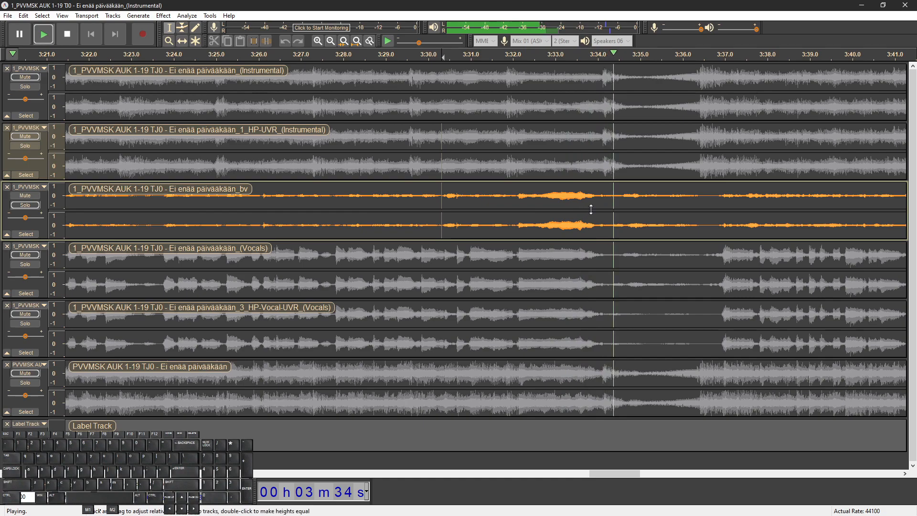
key(space)
Solo the original song track and listen to it from about 3:29.8 past 3:35
click(23, 382)
click(418, 381)
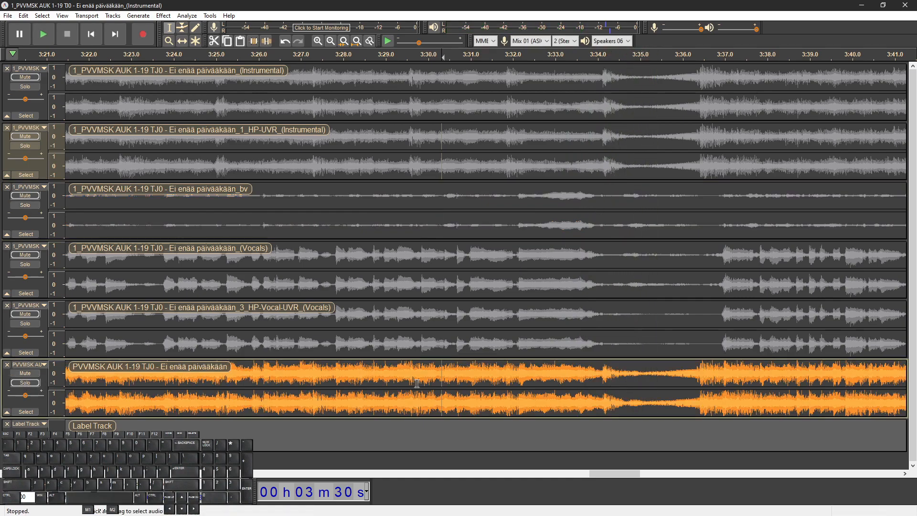
key(space)
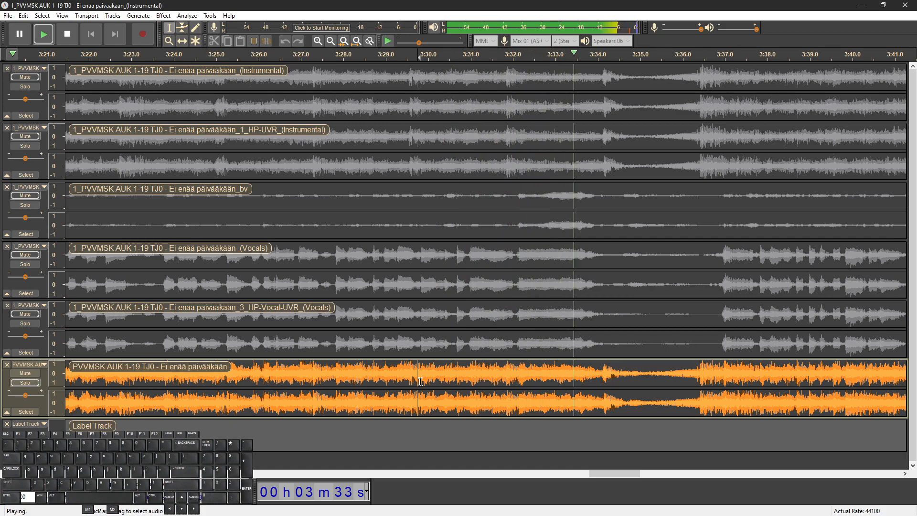
ctrl+scroll(545, 380, down, 1)
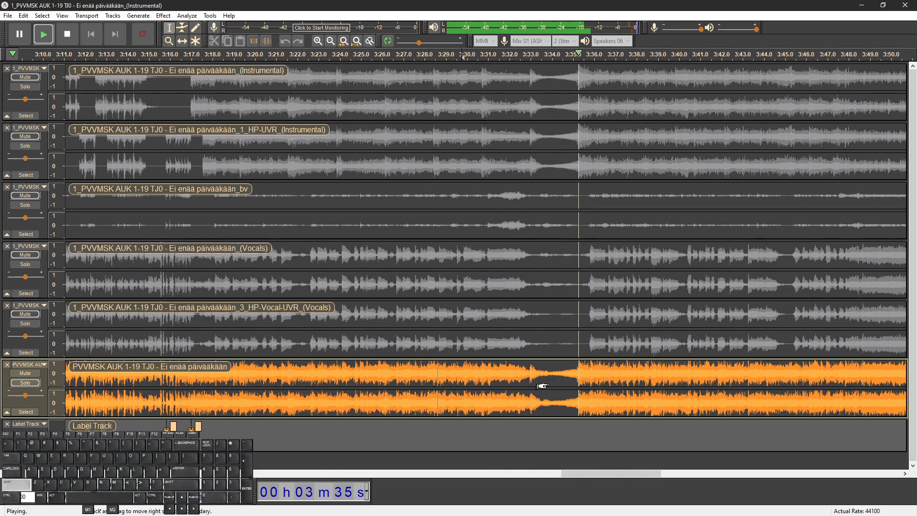
scroll(541, 386, right, 2)
key(space)
Play the Instrumental track alone from about 3:28.7 past 3:41
click(431, 105)
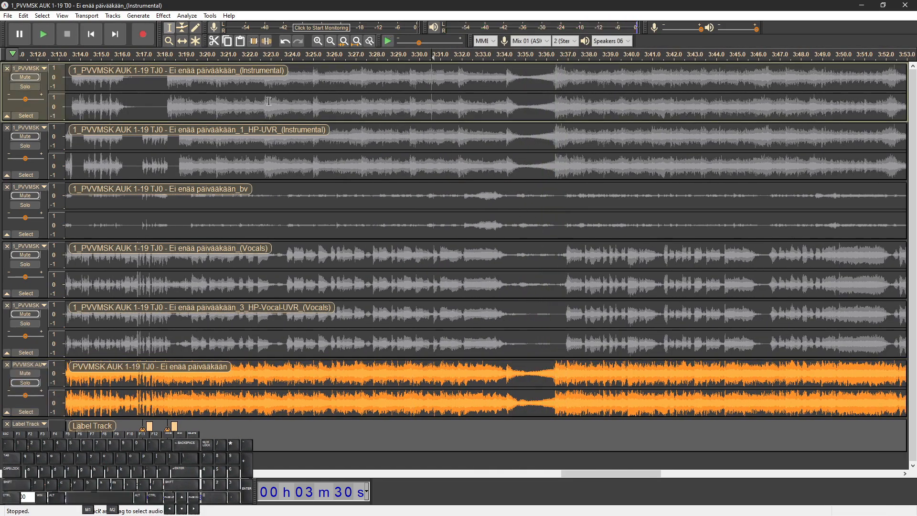
click(391, 109)
key(space)
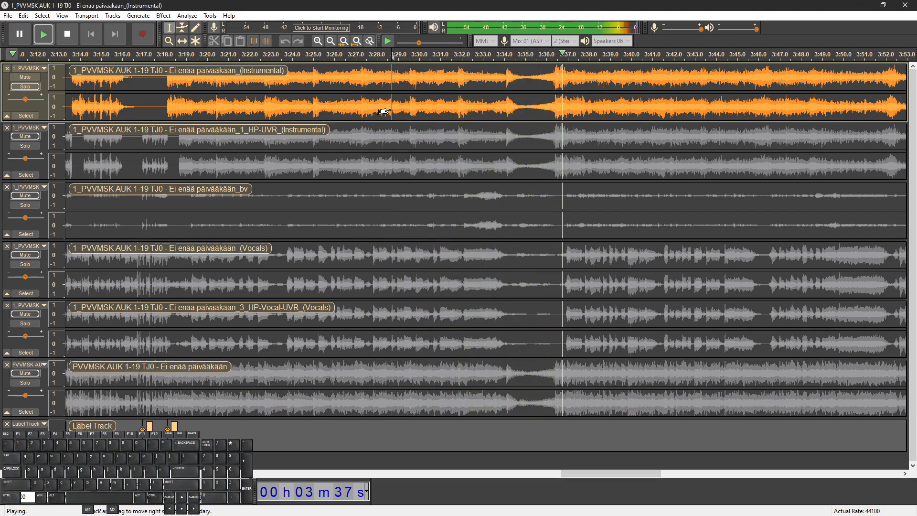
key(ctrl+3)
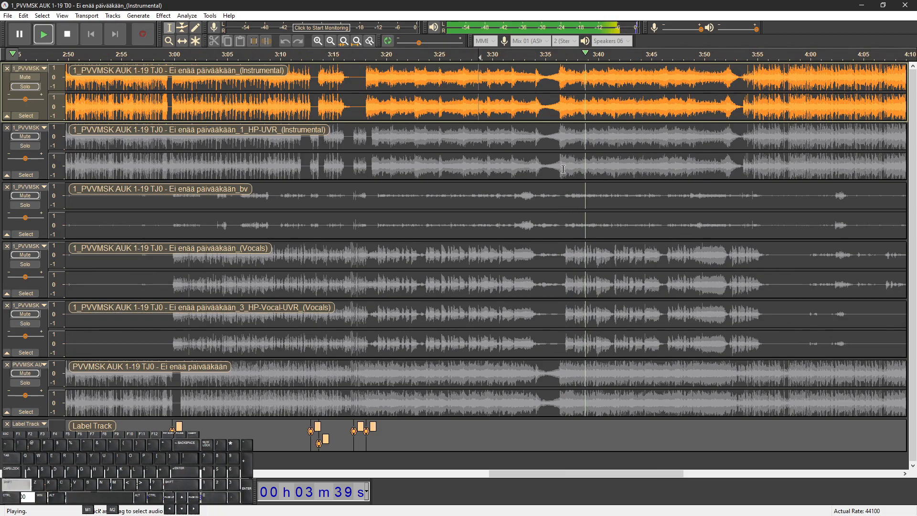
scroll(563, 168, right, 3)
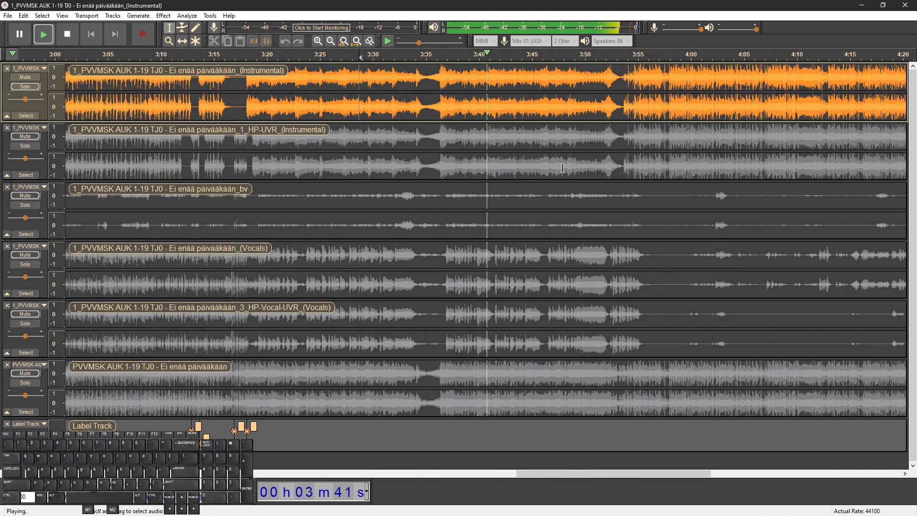
Solo the original song track and play it from about 3:36.4, at the end of the quiet passage
click(442, 167)
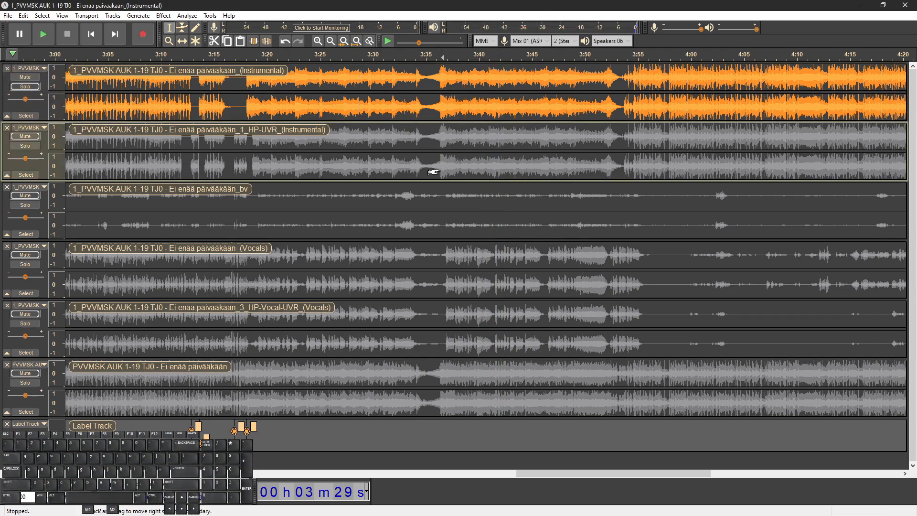
click(25, 383)
key(space)
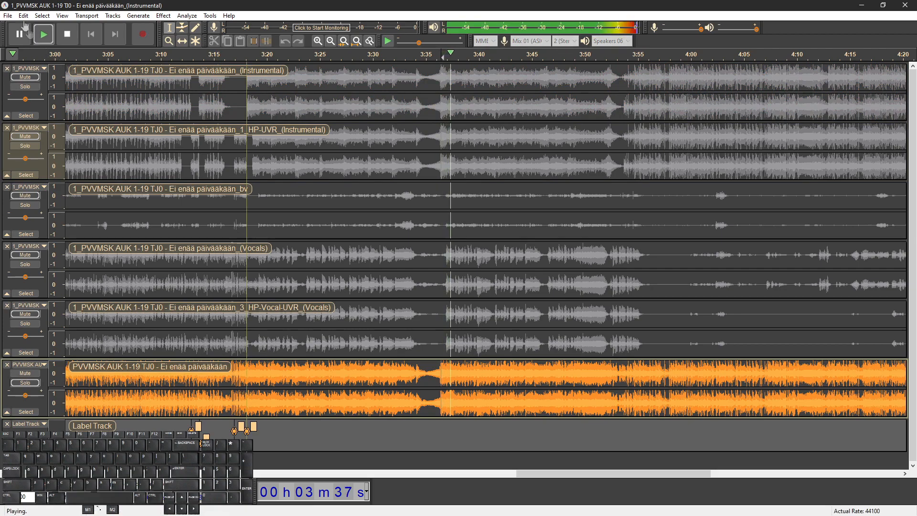
Play from about 3:36.4 while alternating the solo between the Instrumental and HP-UVR instrumental tracks to compare them
click(30, 87)
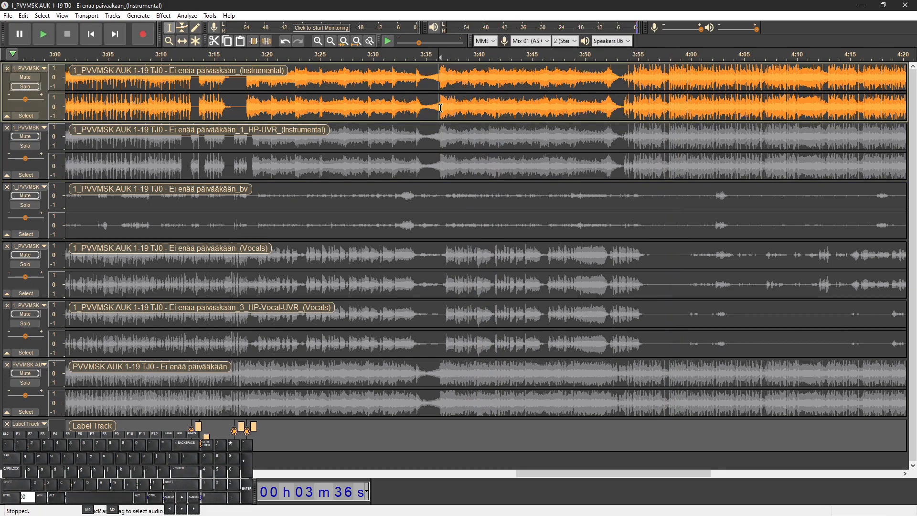
key(shift+Down)
key(shift+s)
key(shift+Up)
key(shift+s)
key(shift+Down)
key(shift+s)
key(shift+Up)
key(shift+s)
key(shift+Down)
key(shift+s)
key(shift+Up)
key(shift+s)
key(shift+Down)
key(shift+s)
key(shift+Up)
key(shift+s)
key(shift+Down)
key(shift+s)
key(shift+Up)
key(shift+s)
key(shift+Down)
key(shift+s)
key(shift+Up)
key(shift+s)
key(shift+Down)
key(shift+s)
key(shift+Up)
key(shift+s)
key(shift+Down)
key(shift+s)
key(shift+Up)
key(shift+s)
key(shift+Down)
key(shift+s)
key(shift+Up)
key(shift+s)
key(shift+Down)
key(shift+s)
key(shift+Up)
key(shift+s)
key(shift+Down)
key(shift+s)
key(shift+Up)
key(shift+s)
key(shift+Down)
key(shift+s)
key(shift+Up)
key(shift+s)
key(shift+Down)
key(shift+s)
key(shift+Up)
key(shift+s)
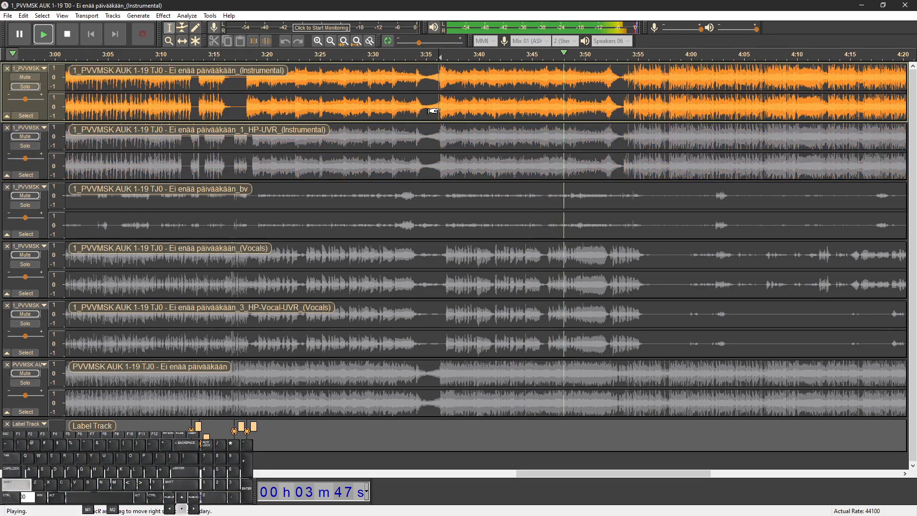
key(shift+Down)
key(shift+s)
key(space)
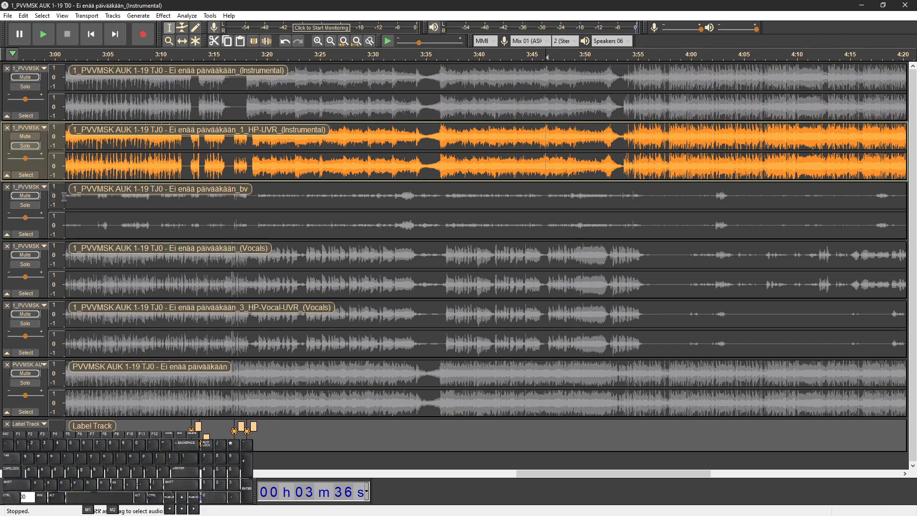
Play the HP-UVR instrumental together with the unmuted bv track from about 3:46.4
key(shift+Down)
key(shift+s)
key(space)
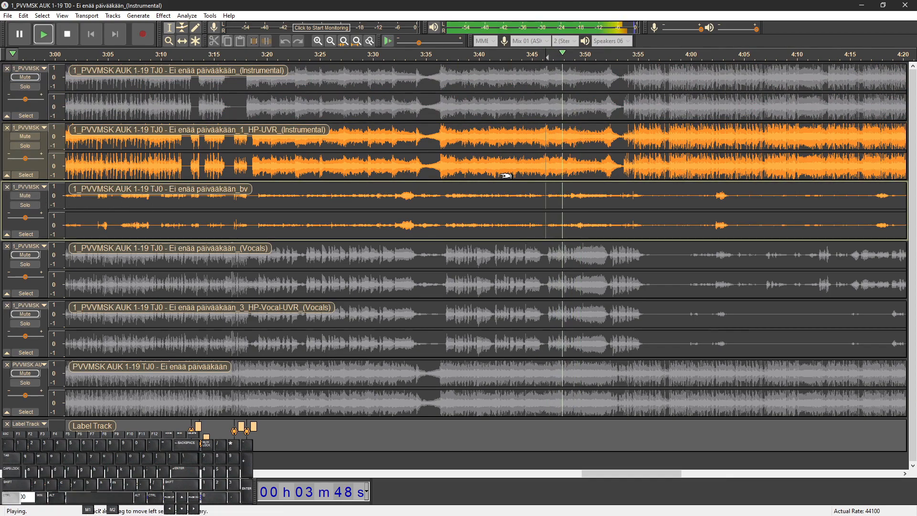
scroll(511, 173, up, 1)
Listen to the bv track alone from about 3:50, then to the Instrumental track alone through about 3:56
key(shift+s)
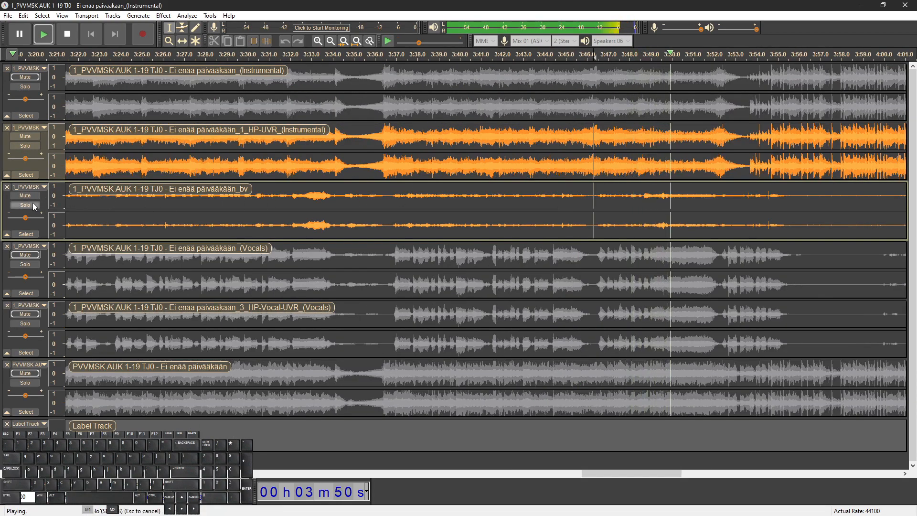
key(Up)
key(Up)
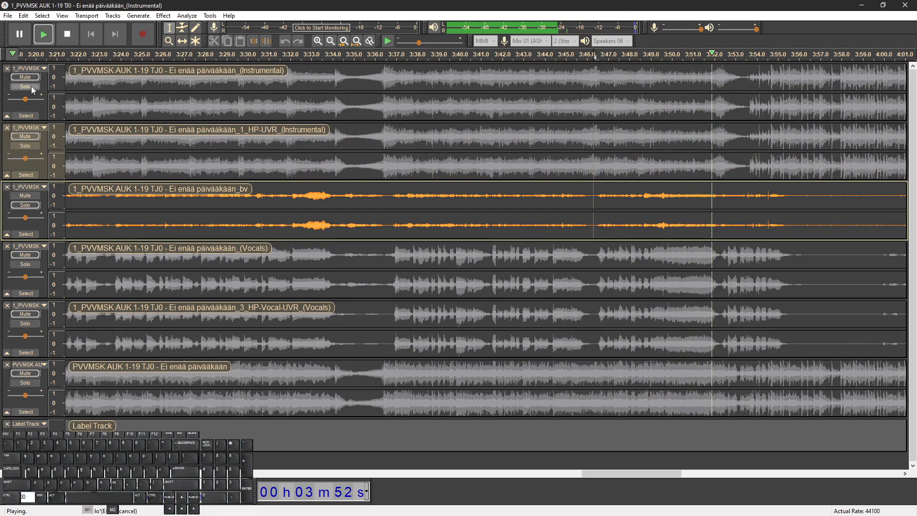
key(shift+s)
scroll(399, 158, down, 1)
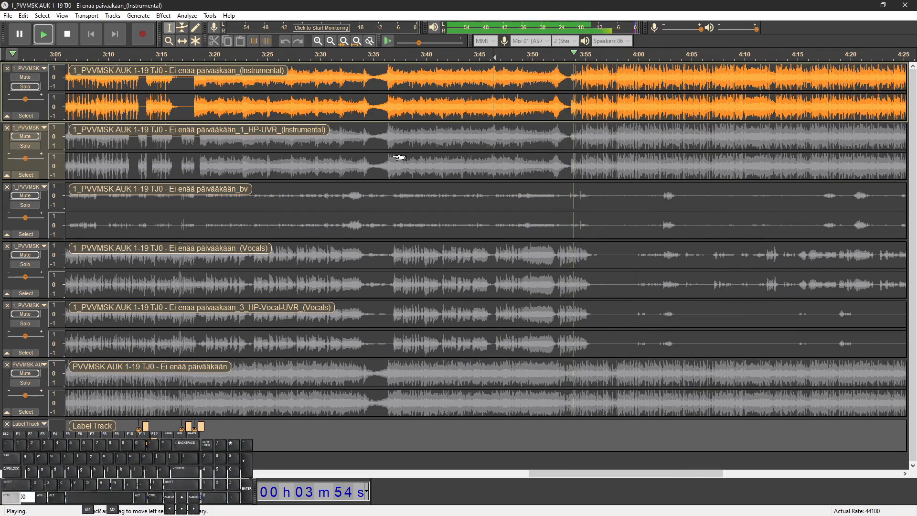
scroll(398, 158, down, 1)
scroll(398, 157, right, 1)
scroll(454, 166, up, 2)
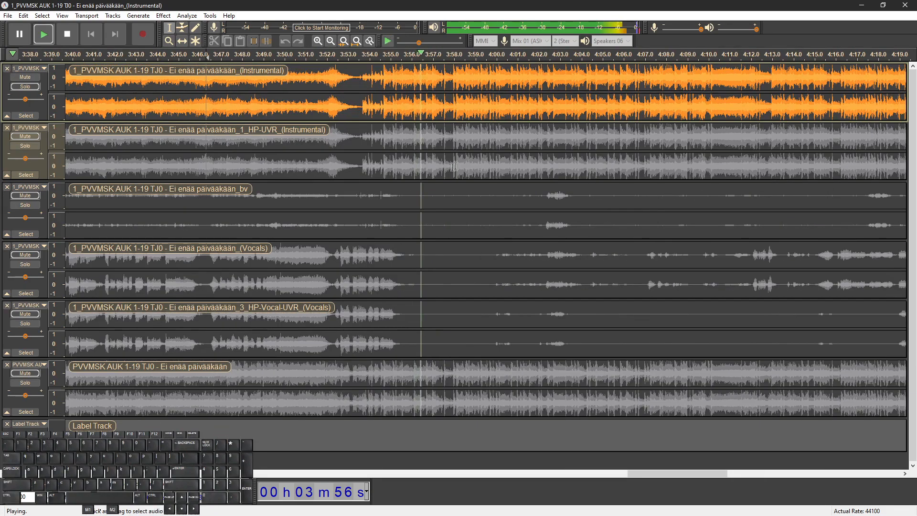
Solo the original song track and keep listening from about 3:57 past 4:02
click(33, 381)
scroll(291, 365, down, 1)
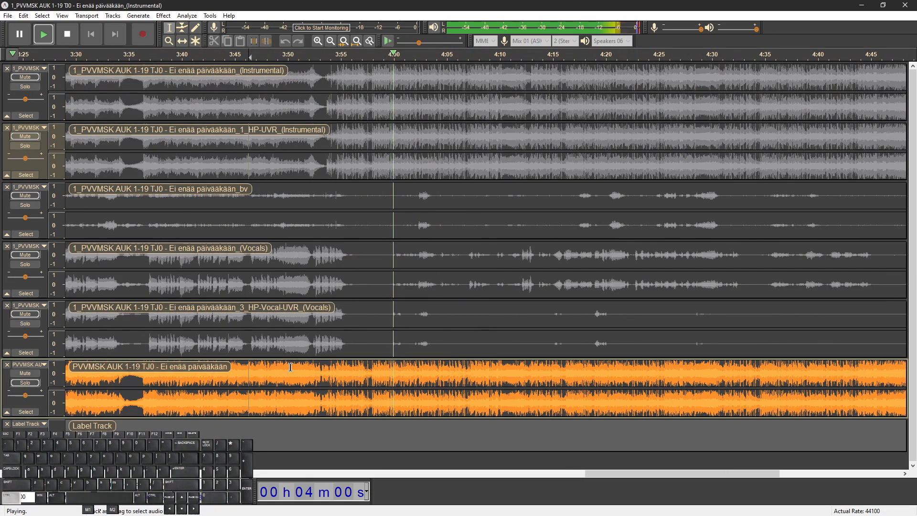
scroll(291, 366, down, 1)
scroll(290, 366, up, 1)
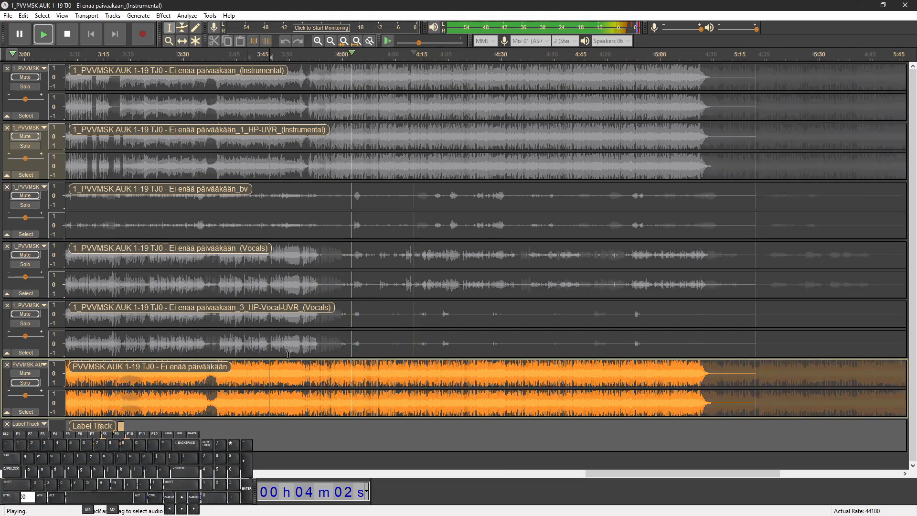
Replay the original song track from about 3:53.1 to check the last vocal phrase
click(272, 293)
key(space)
scroll(317, 342, up, 1)
click(317, 342)
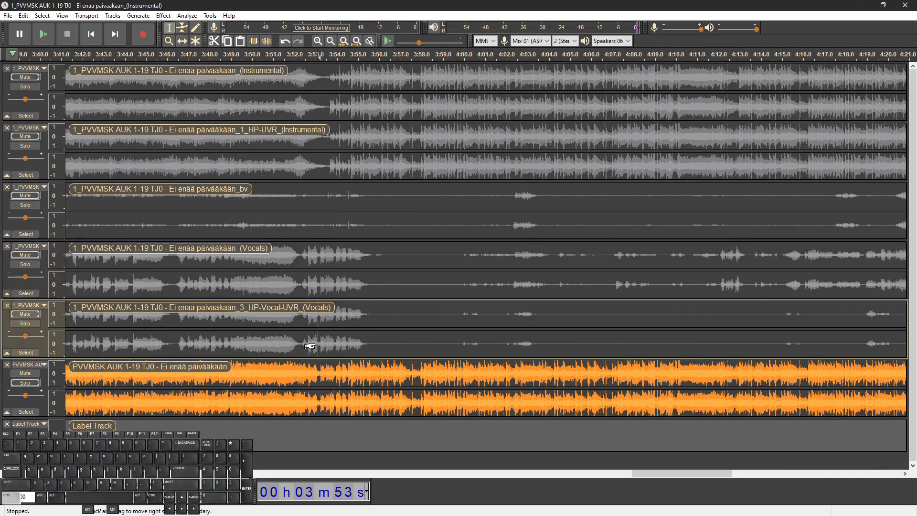
scroll(317, 342, up, 1)
key(space)
scroll(385, 355, up, 1)
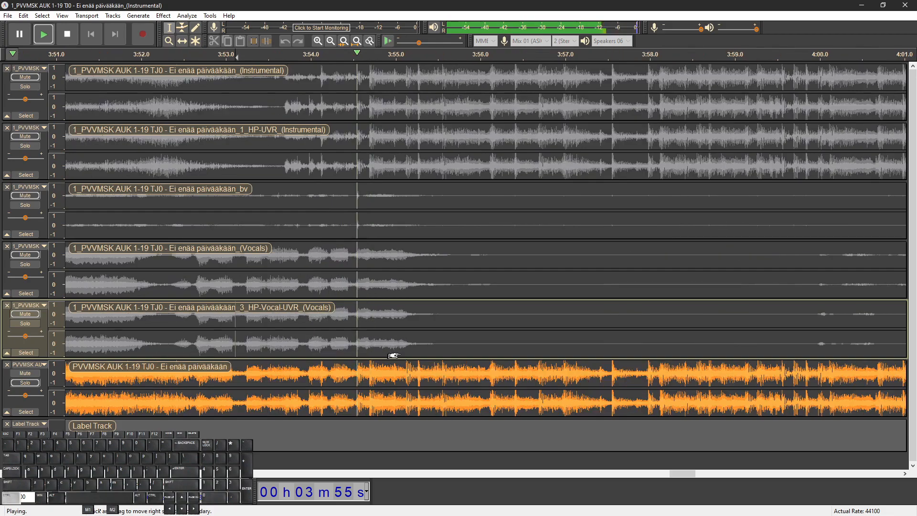
key(space)
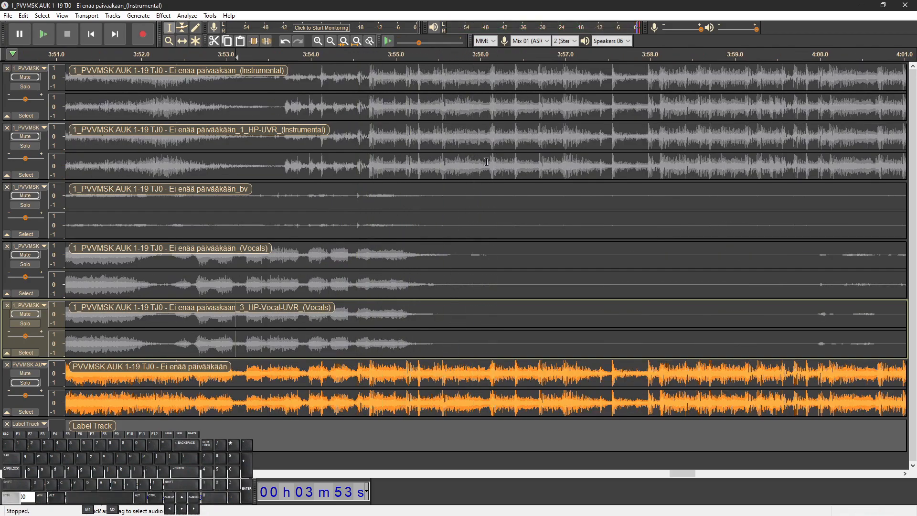
Add an unnamed label at about 3:56.1, just after the last vocal phrase
scroll(468, 167, up, 4)
click(456, 166)
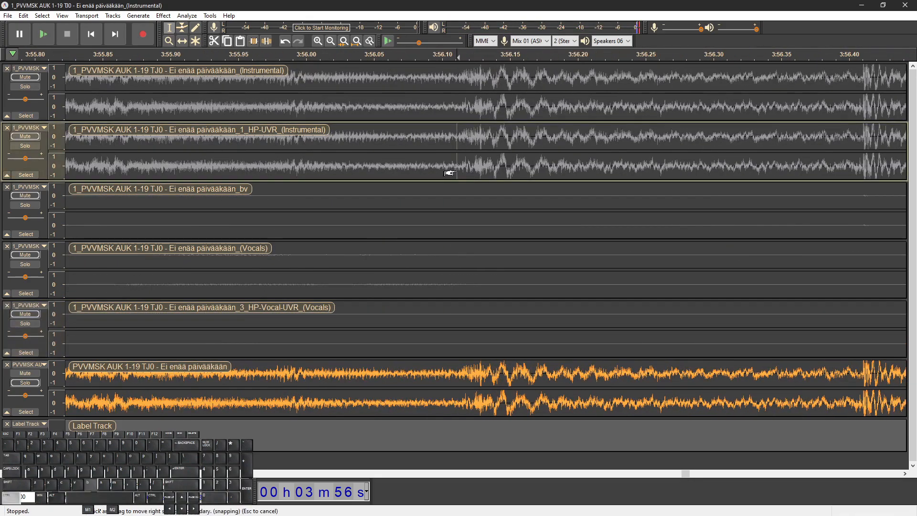
key(ctrl+b)
Silence the Instrumental and HP-UVR instrumental tracks from the new label at about 3:56.1 to about 4:00
scroll(451, 168, down, 6)
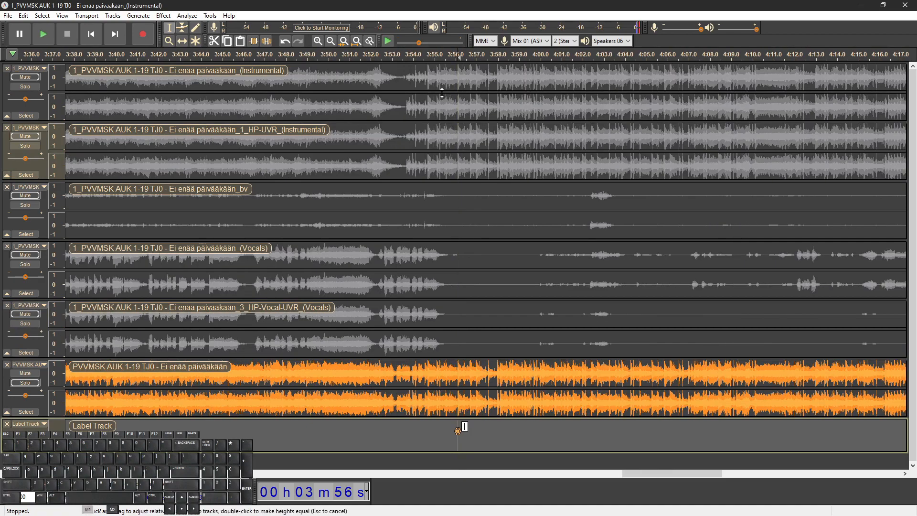
drag(457, 104, 541, 199)
key(ctrl+l)
Silence the original song track from about 3:51.8 up to the label at about 3:56.1
drag(457, 370, 370, 369)
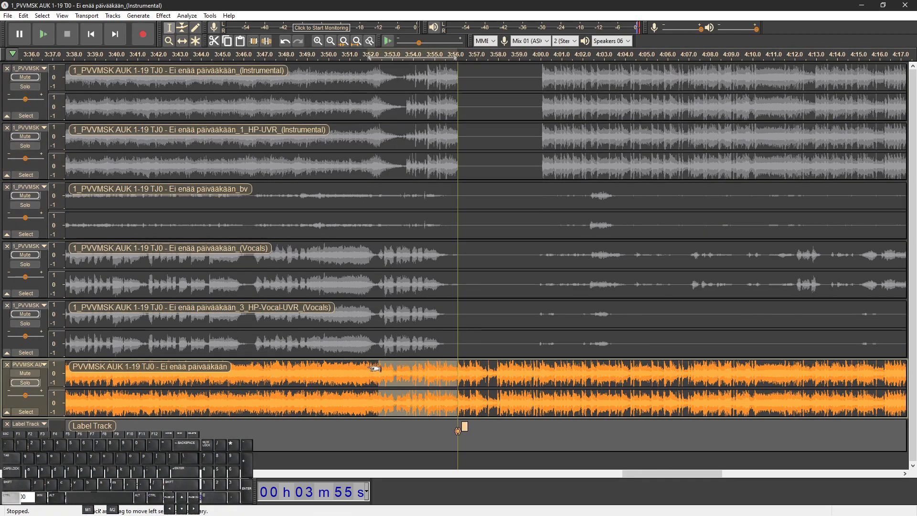
scroll(385, 201, left, 5)
scroll(385, 202, right, 3)
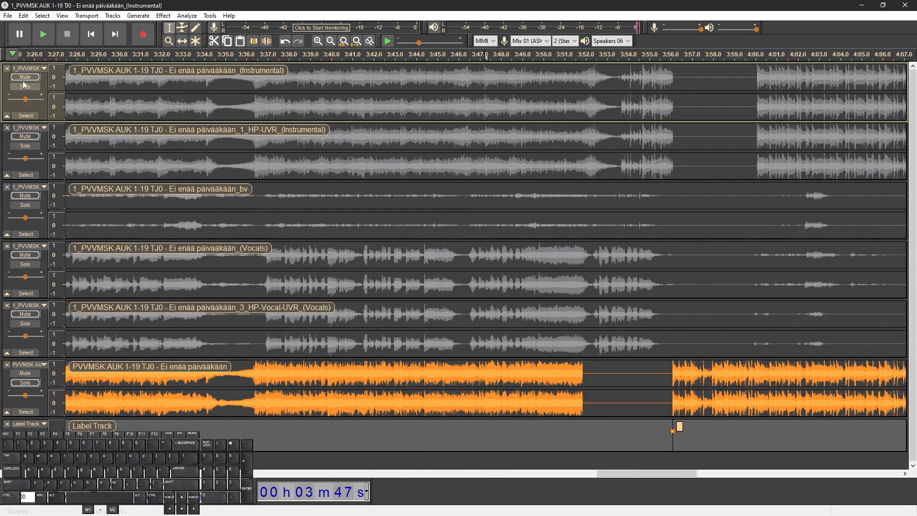
Play the Instrumental and original song tracks together from about 3:53 across the switch point, then listen to the original alone
click(25, 86)
key(space)
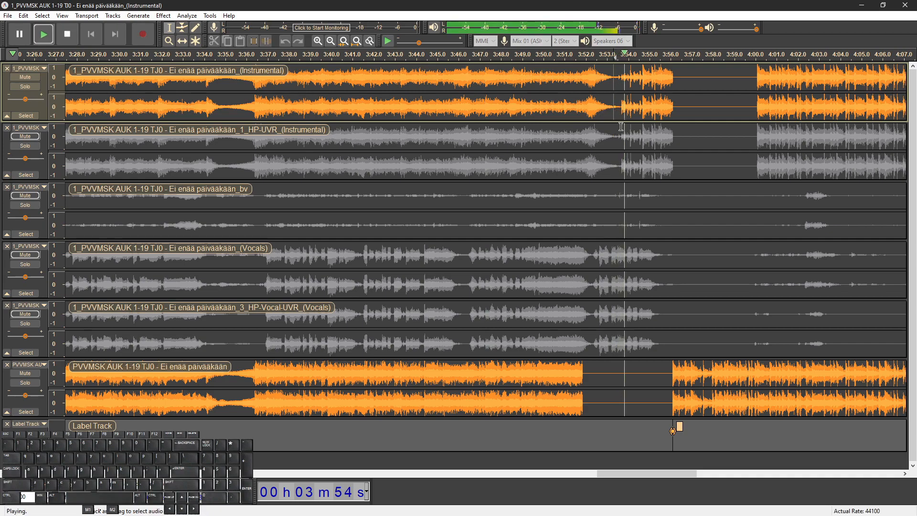
scroll(619, 142, right, 1)
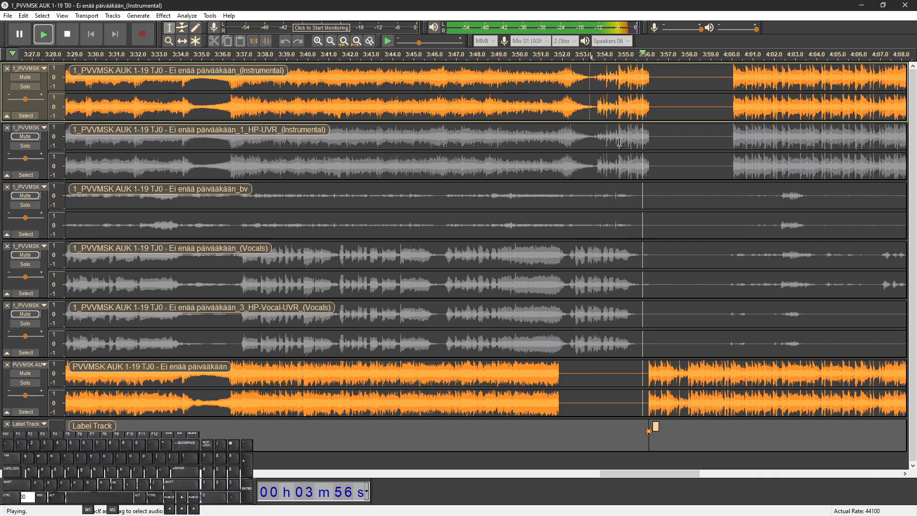
click(28, 384)
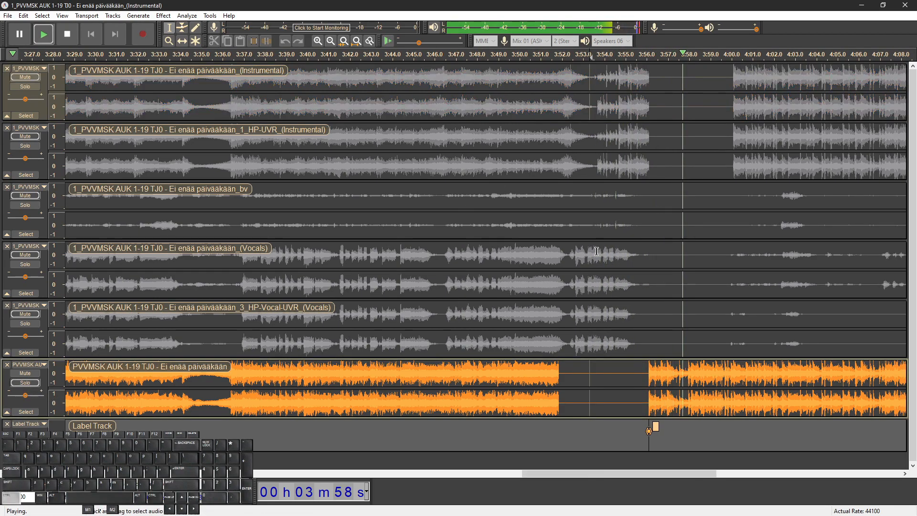
Play the original song track from about 4:28 to check the outro for vocals
scroll(585, 256, down, 1)
scroll(590, 254, right, 6)
scroll(586, 256, down, 1)
scroll(585, 256, right, 1)
scroll(585, 256, right, 4)
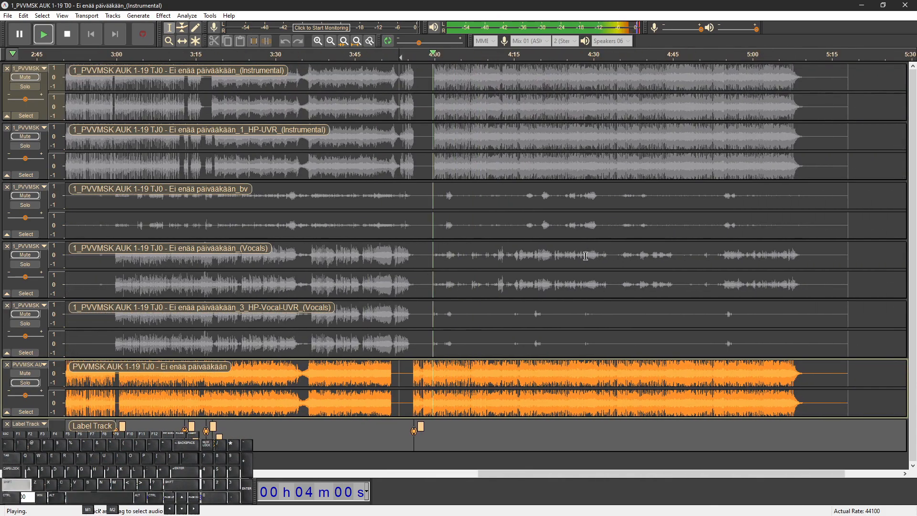
click(478, 281)
key(space)
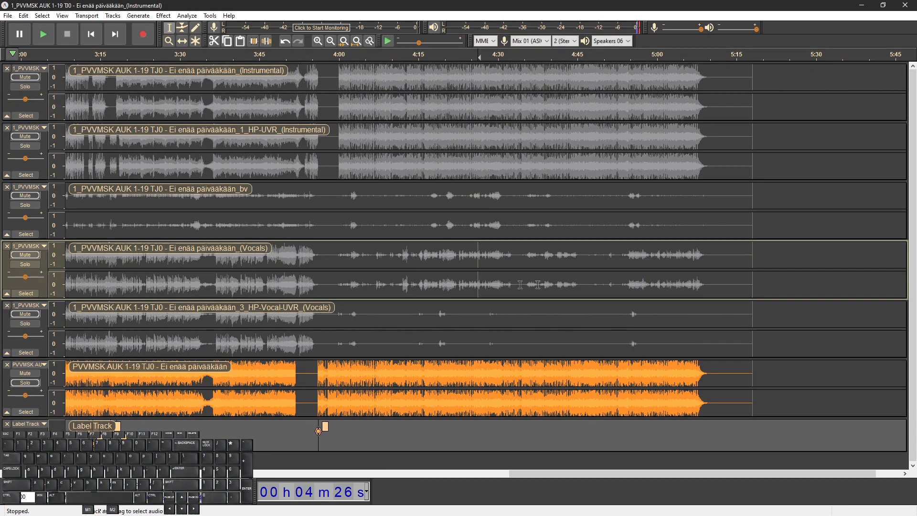
key(space)
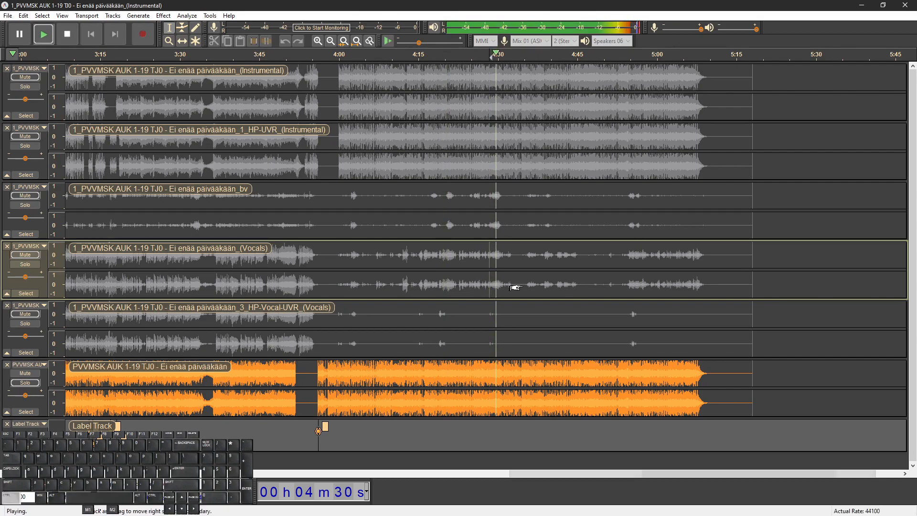
scroll(522, 285, up, 1)
scroll(515, 286, right, 2)
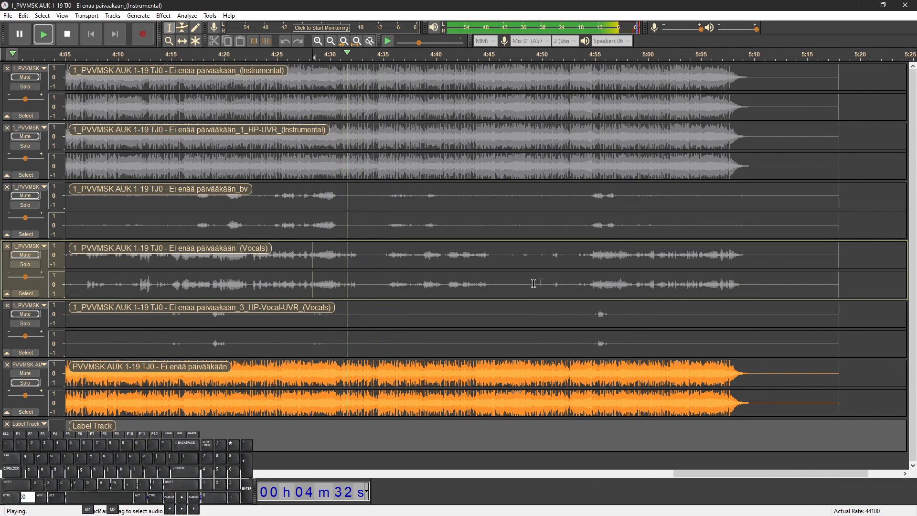
Spot-check the original song track from about 4:54 and 5:03.7 through the final fade-out, then stop playback
click(587, 281)
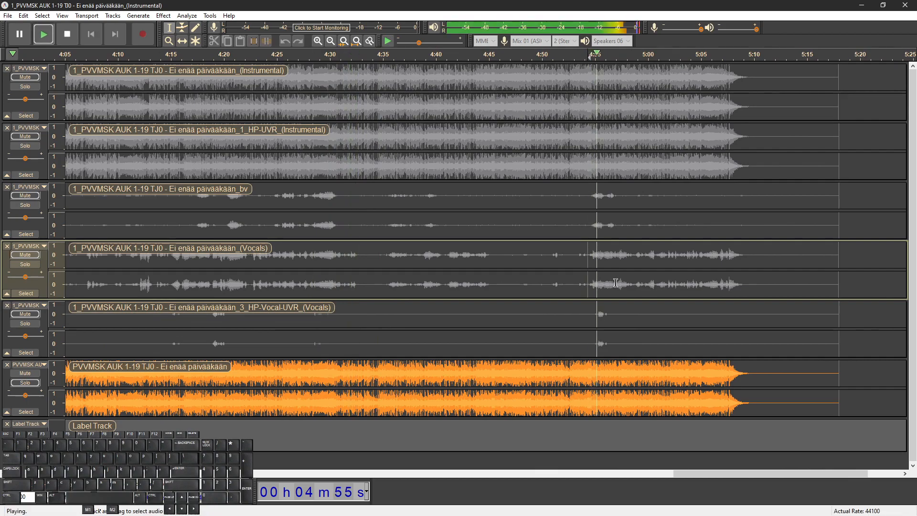
click(687, 288)
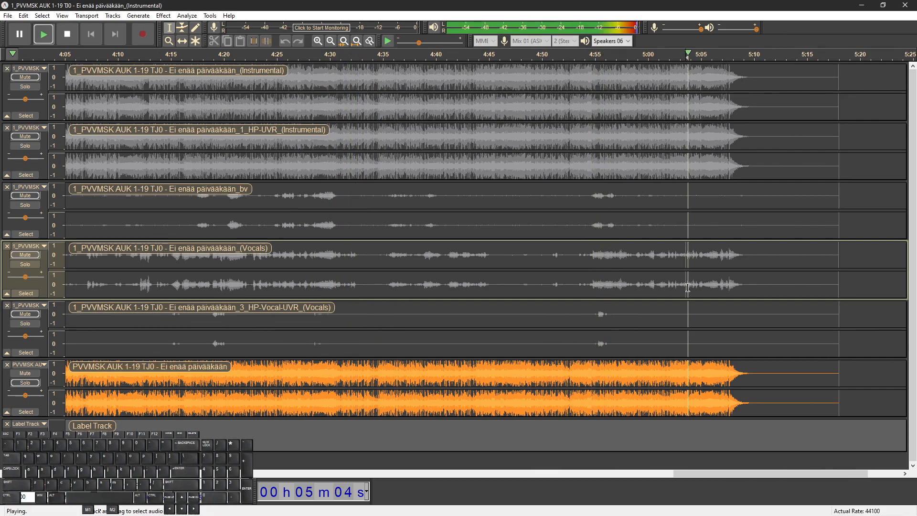
scroll(731, 293, up, 1)
scroll(717, 305, right, 2)
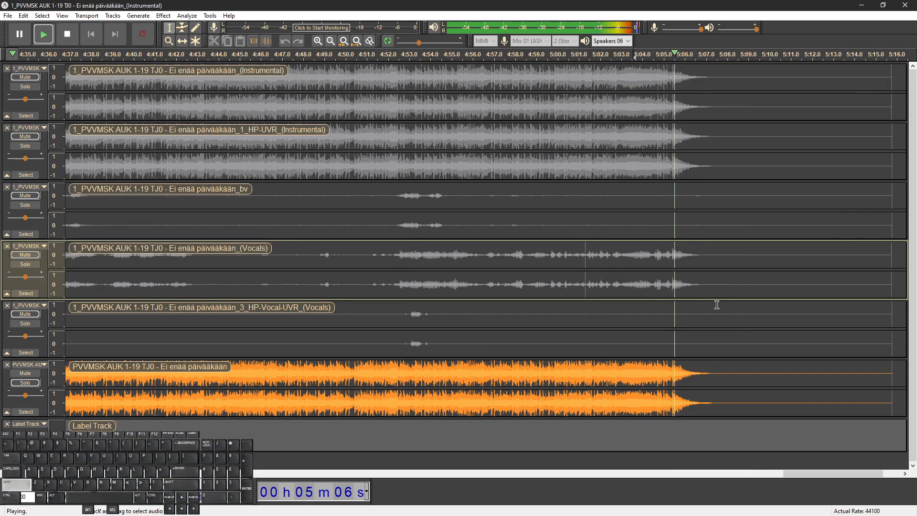
scroll(656, 301, down, 1)
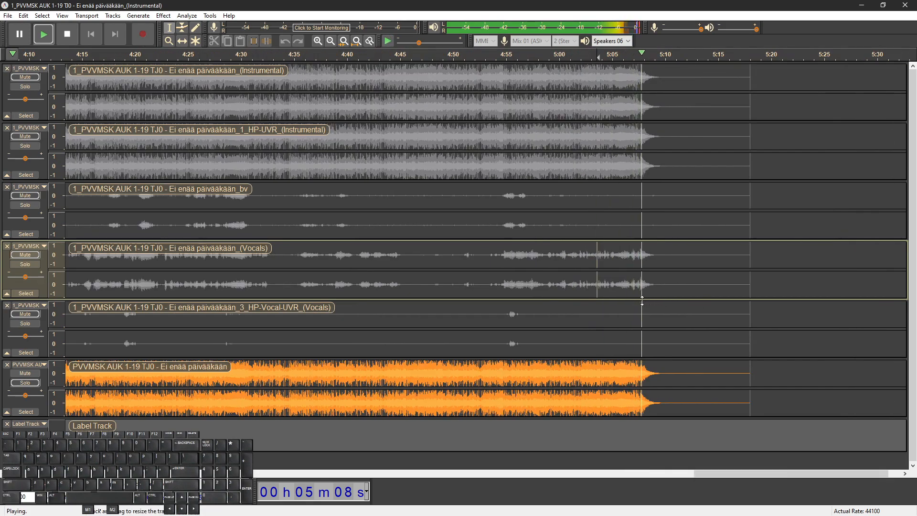
scroll(643, 300, down, 3)
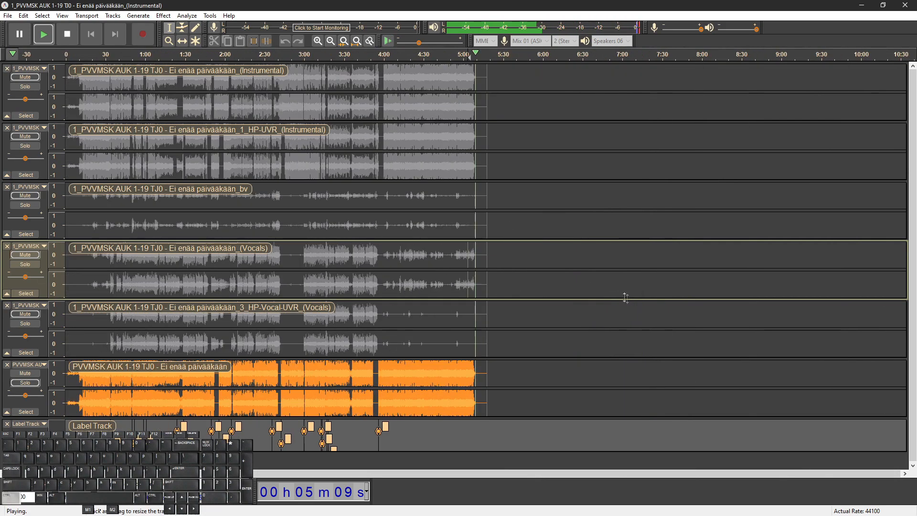
click(425, 282)
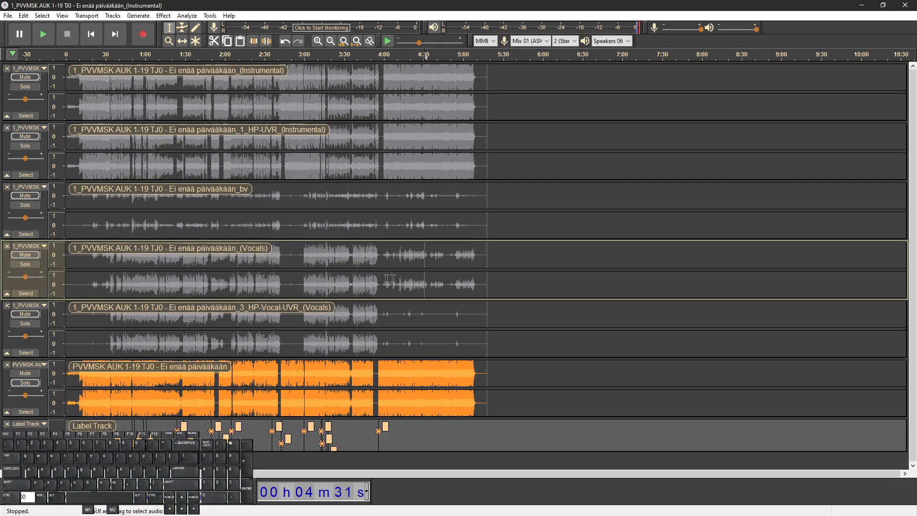
Solo the bv track and listen to its early phrases from about 0:19 and 0:31
scroll(420, 279, up, 2)
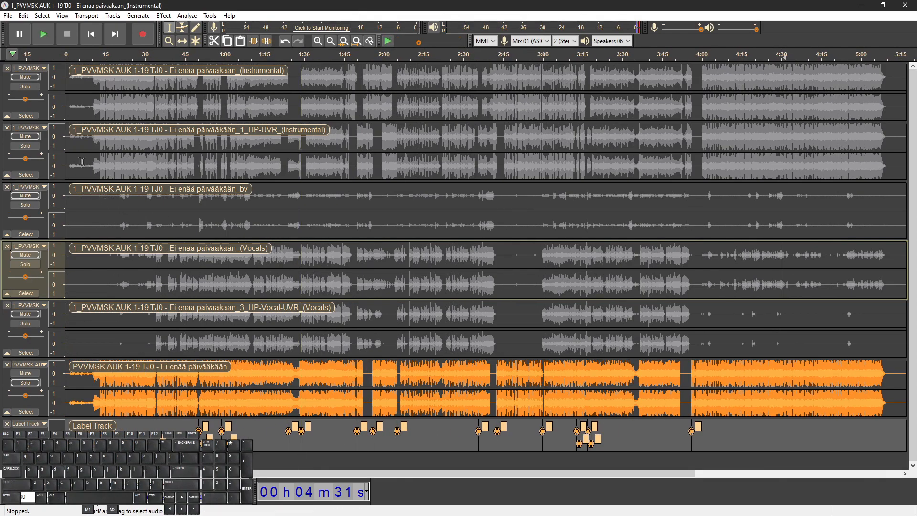
click(79, 164)
scroll(78, 164, up, 1)
scroll(83, 164, left, 1)
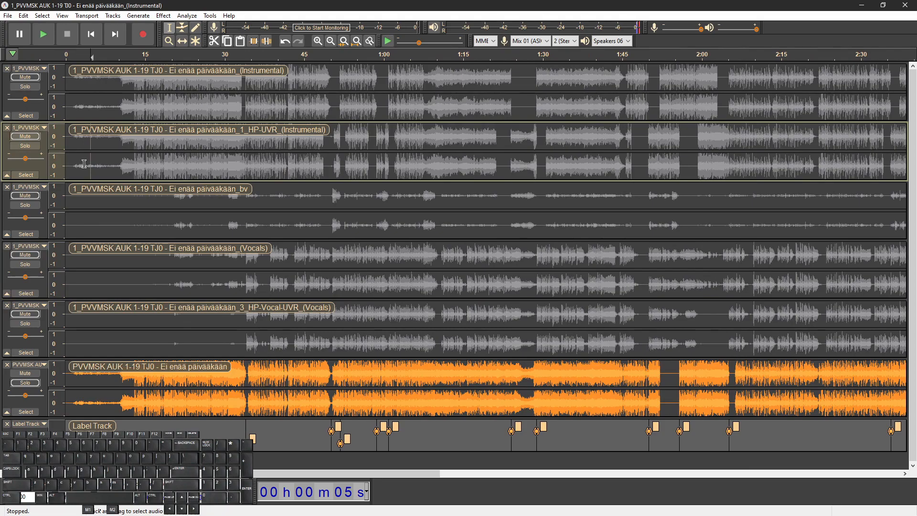
click(25, 205)
scroll(159, 206, up, 2)
click(146, 206)
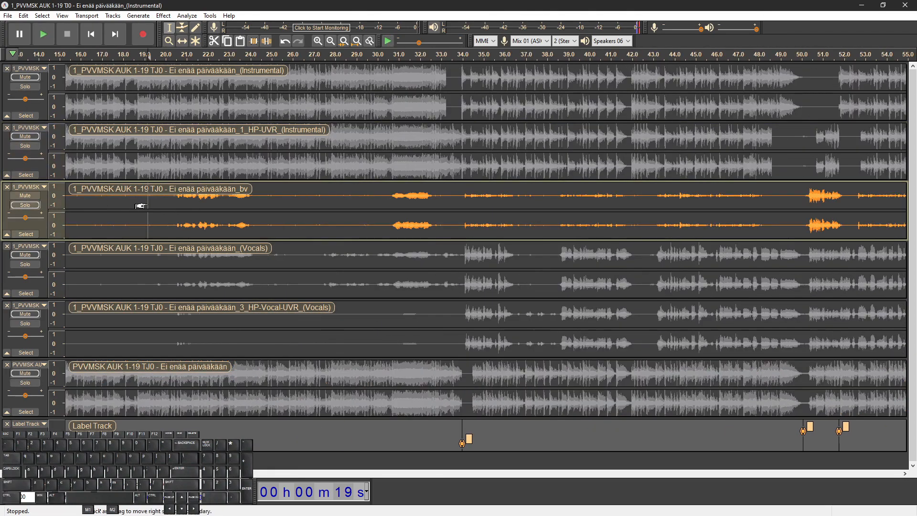
key(space)
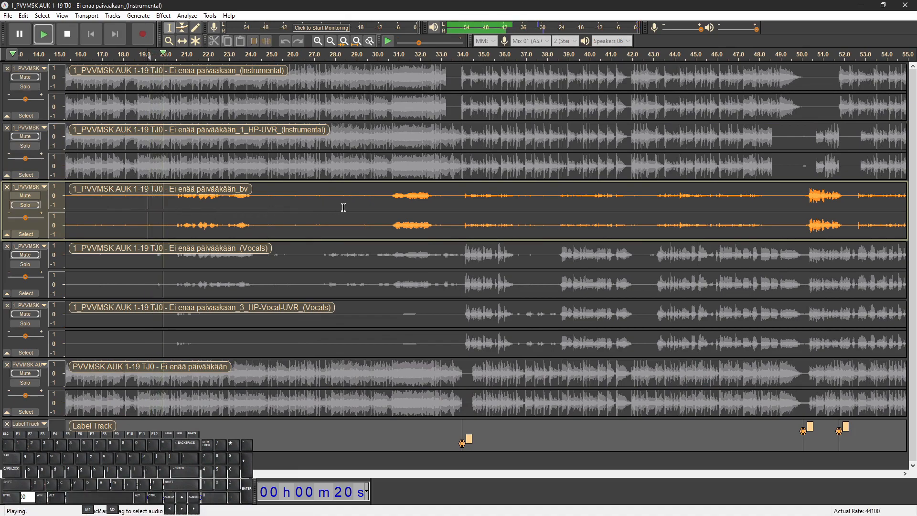
click(408, 196)
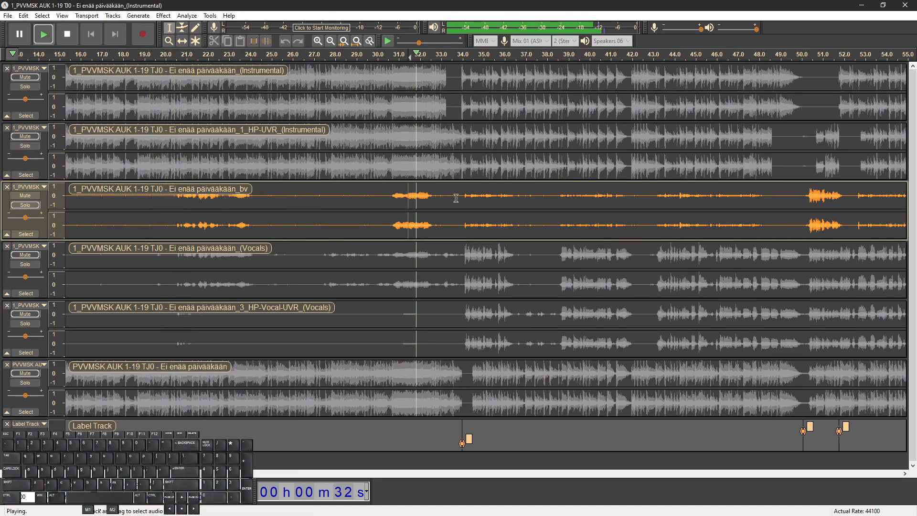
scroll(453, 205, up, 1)
key(space)
Silence the bv track from the beginning of the song up to the backing-vocal phrase at about 0:50
scroll(464, 200, down, 1)
scroll(473, 203, right, 4)
drag(526, 197, 226, 209)
key(ctrl+l)
scroll(305, 220, down, 2)
drag(289, 220, 2, 205)
key(ctrl+l)
scroll(372, 219, up, 2)
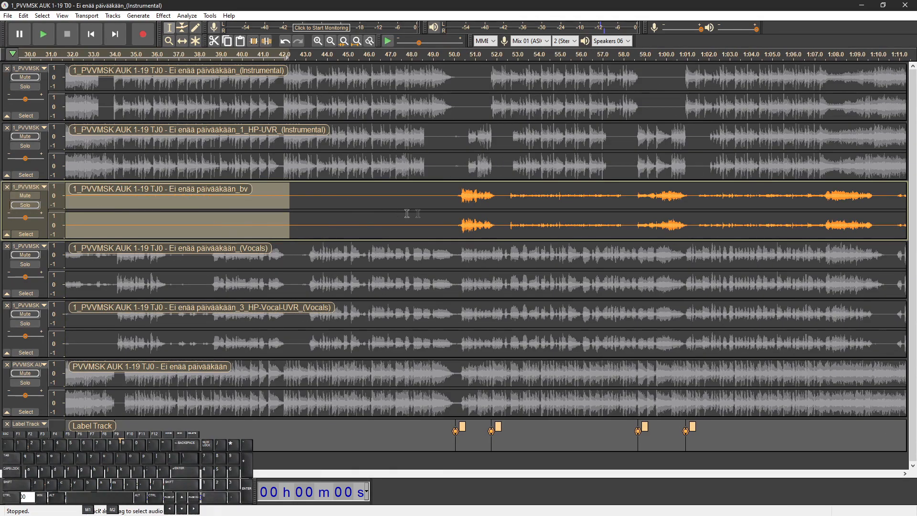
Play the backing-vocal phrase at about 0:50 in the bv track
click(436, 213)
scroll(489, 217, up, 1)
key(space)
scroll(470, 226, right, 7)
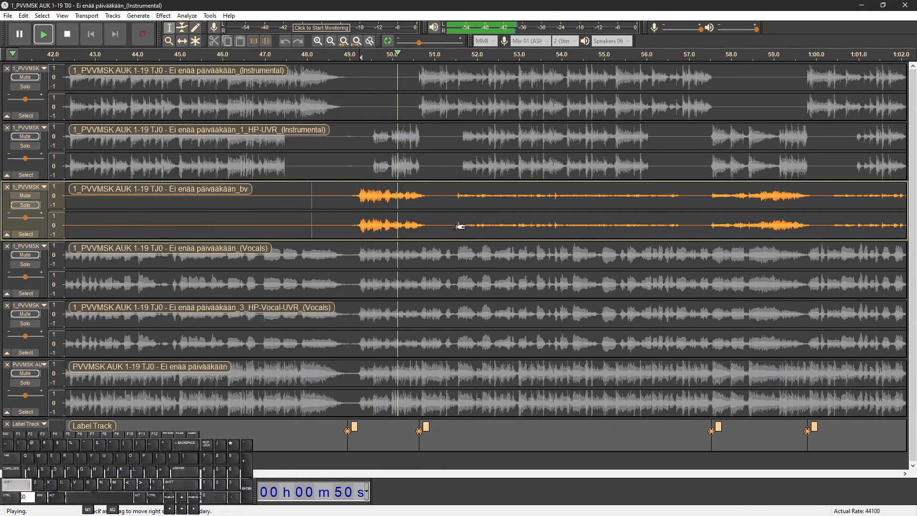
scroll(451, 229, down, 1)
Stop playback and silence the bv track from about 0:52 to 0:58
click(529, 224)
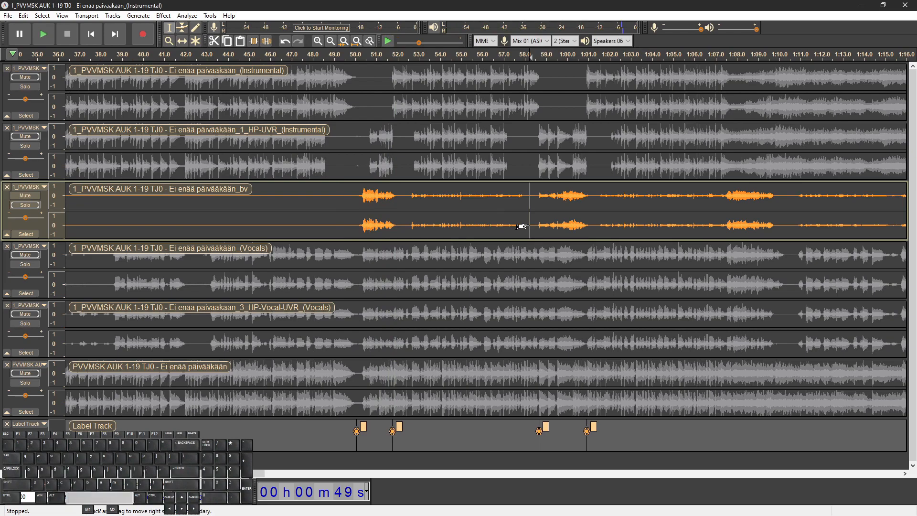
key(space)
drag(402, 224, 533, 225)
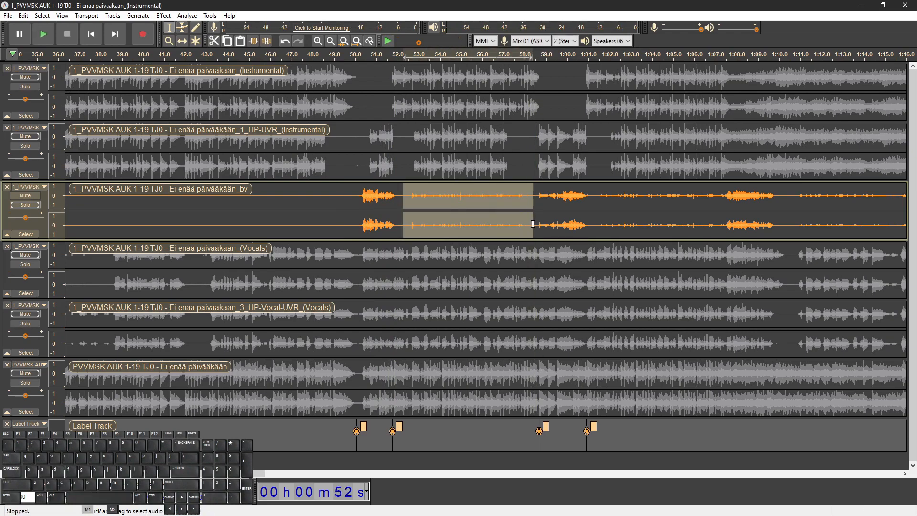
scroll(519, 228, right, 9)
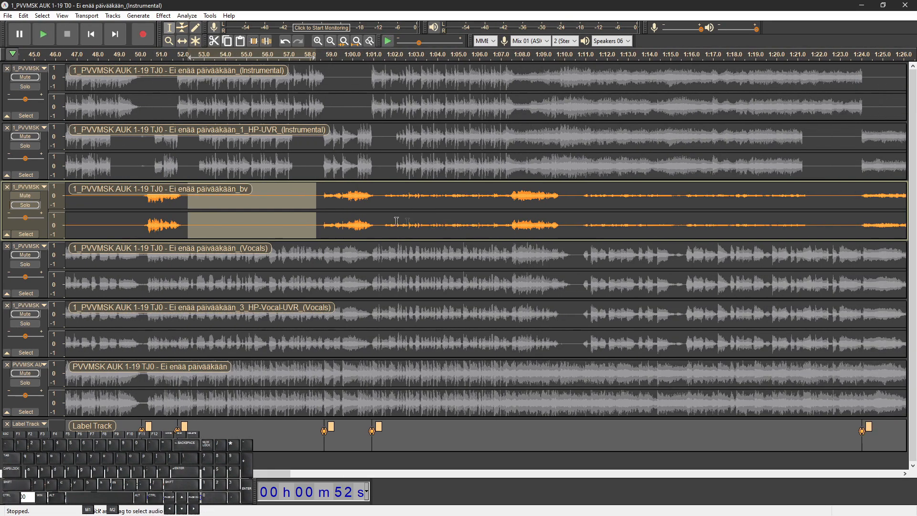
Listen to the bv track from about 1:01 and again from about 1:06
click(375, 222)
key(space)
scroll(386, 223, up, 1)
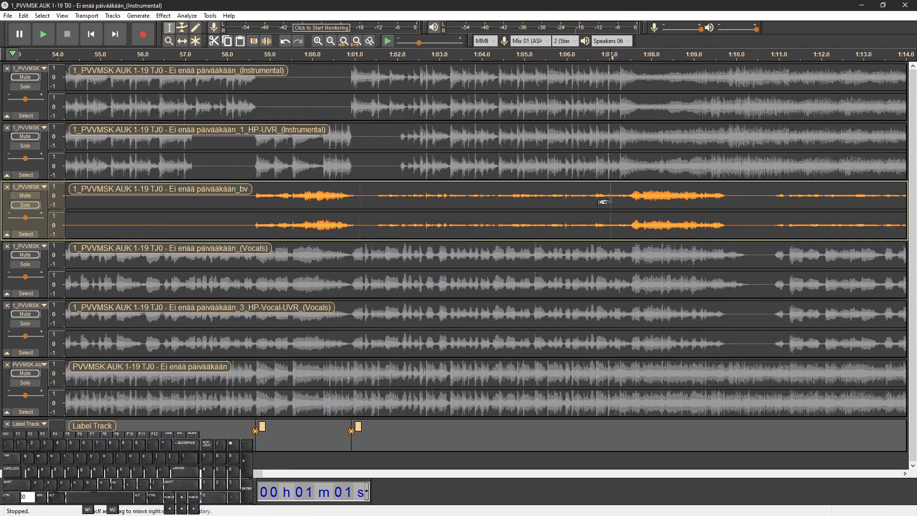
scroll(609, 199, up, 1)
click(513, 196)
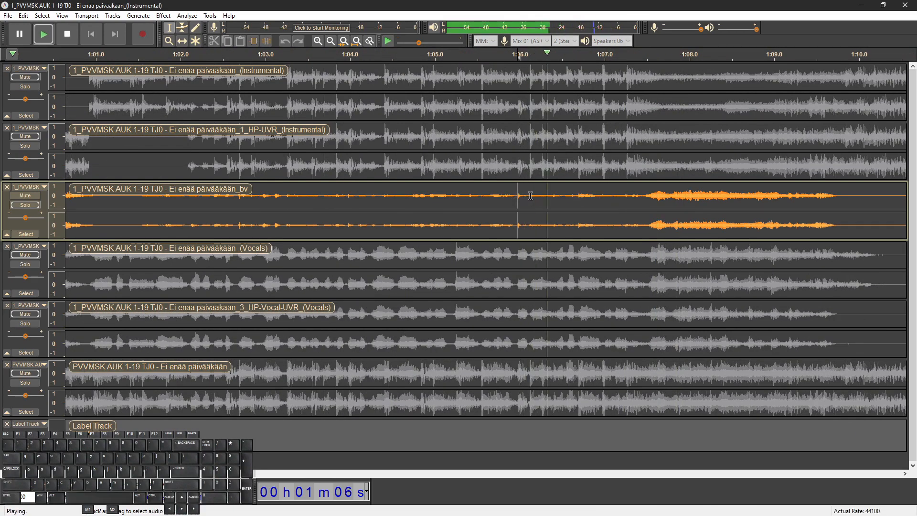
scroll(542, 200, down, 3)
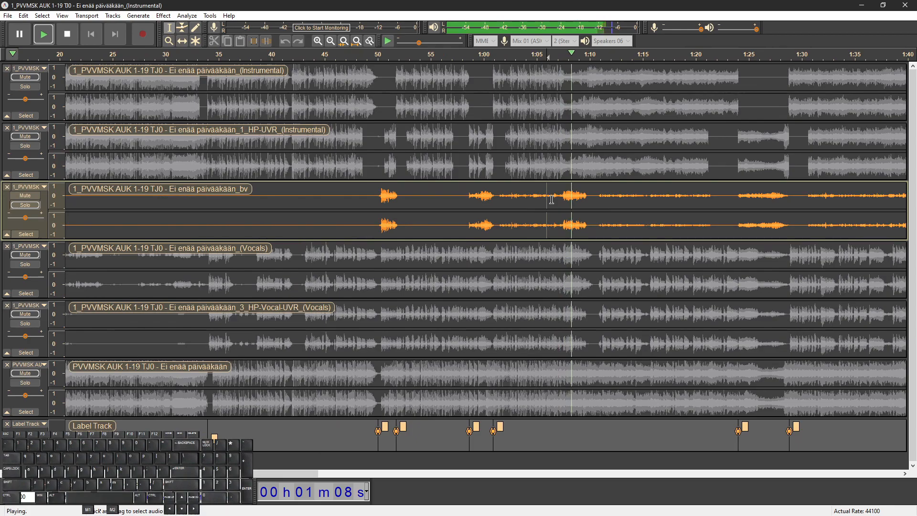
key(space)
Briefly play the bv track from about 1:23, just before the phrase at the 1:24 label
scroll(544, 200, right, 4)
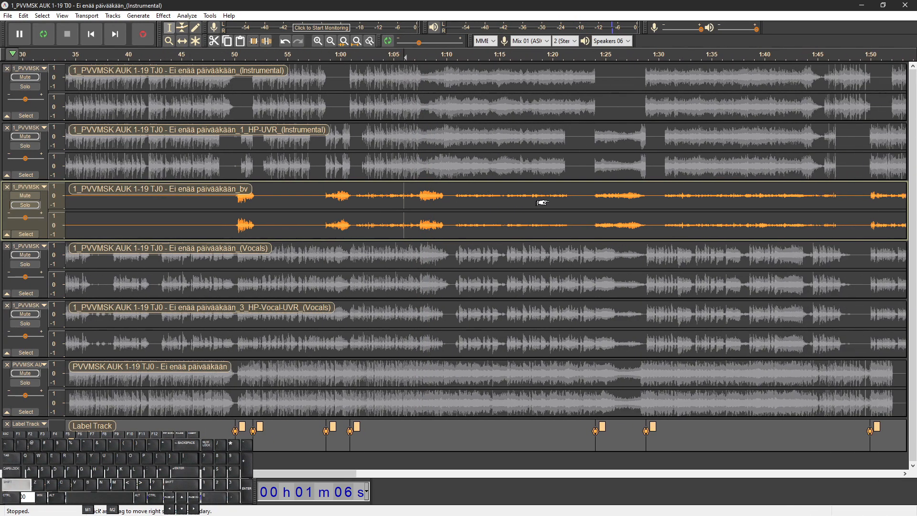
scroll(542, 203, right, 1)
click(536, 197)
key(space)
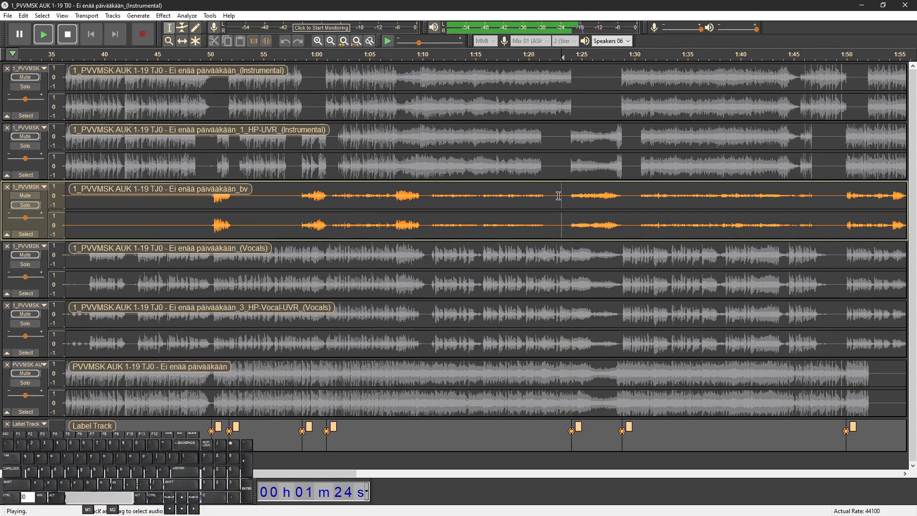
key(space)
Check the end of the bv phrase near 1:01 and silence the track from about 1:01.4 to 1:03.8
drag(564, 202, 330, 204)
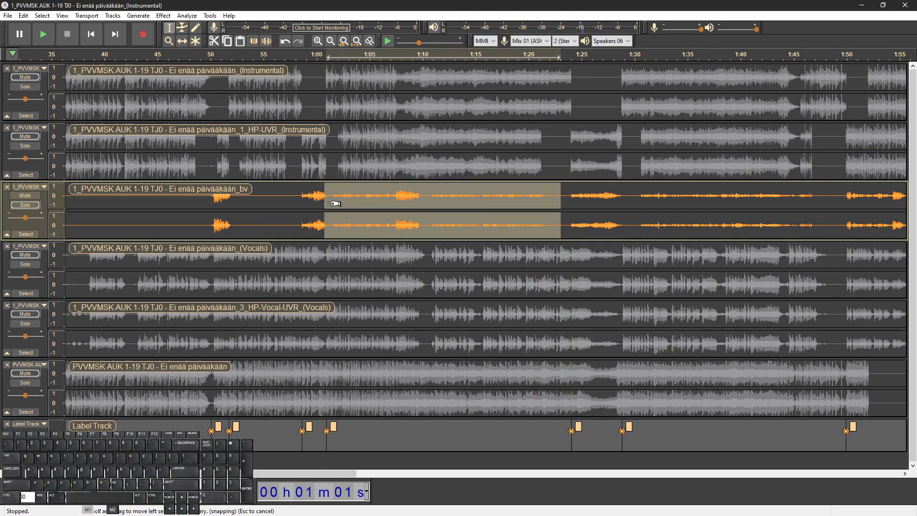
scroll(319, 201, up, 3)
click(305, 193)
key(space)
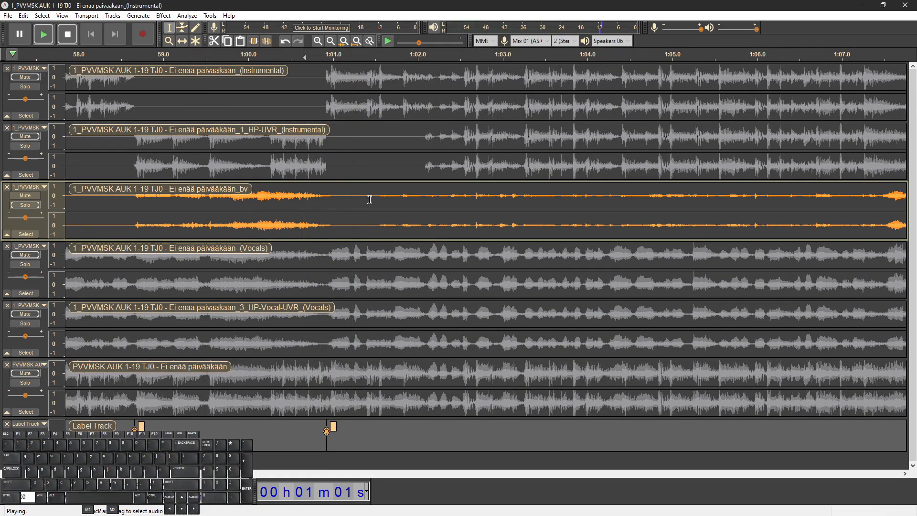
drag(370, 201, 572, 200)
key(ctrl+l)
Silence the remaining bleed in the bv track from about 1:02.5 to 1:22
scroll(494, 204, down, 3)
click(473, 204)
drag(498, 199, 705, 197)
scroll(583, 199, right, 5)
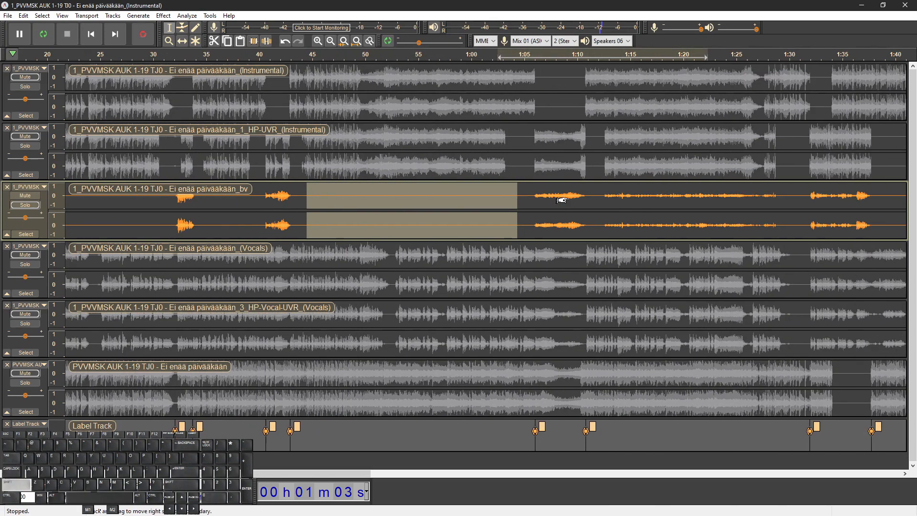
Check the bv track from about 1:28 and 1:48, and silence it from about 1:30 to 1:48
click(532, 200)
key(space)
scroll(511, 197, right, 2)
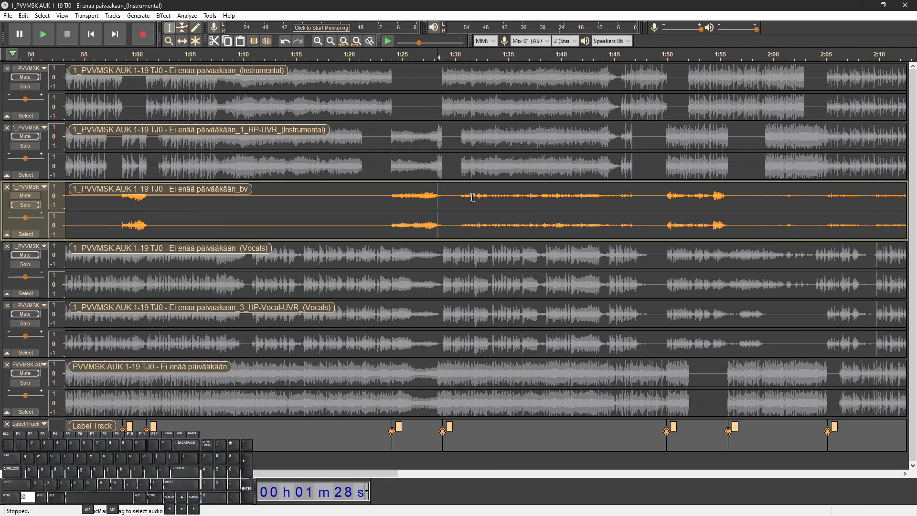
click(644, 193)
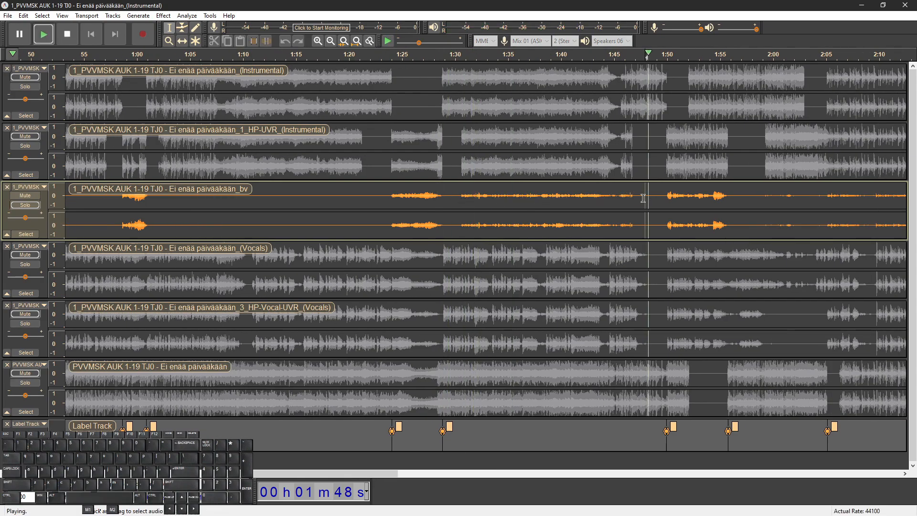
drag(649, 196, 458, 199)
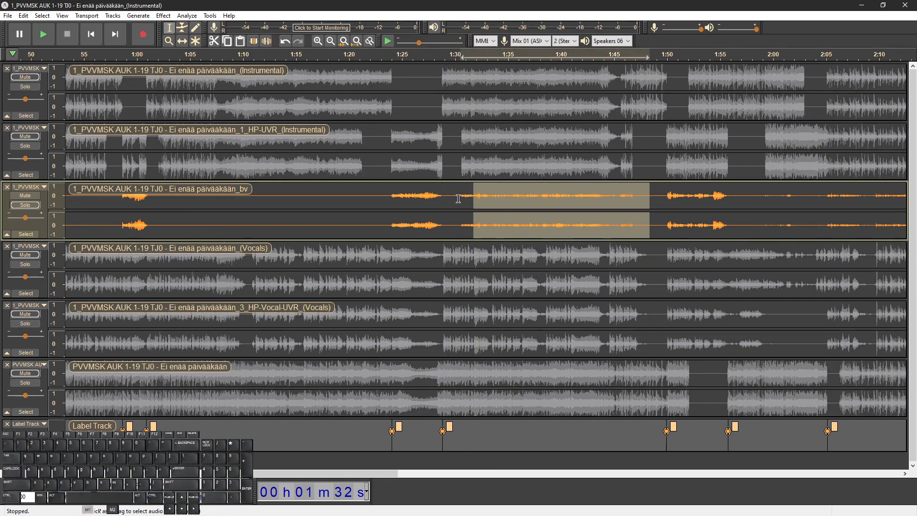
Silence the bleed in the bv track from about 1:58 to 2:35
scroll(548, 207, right, 10)
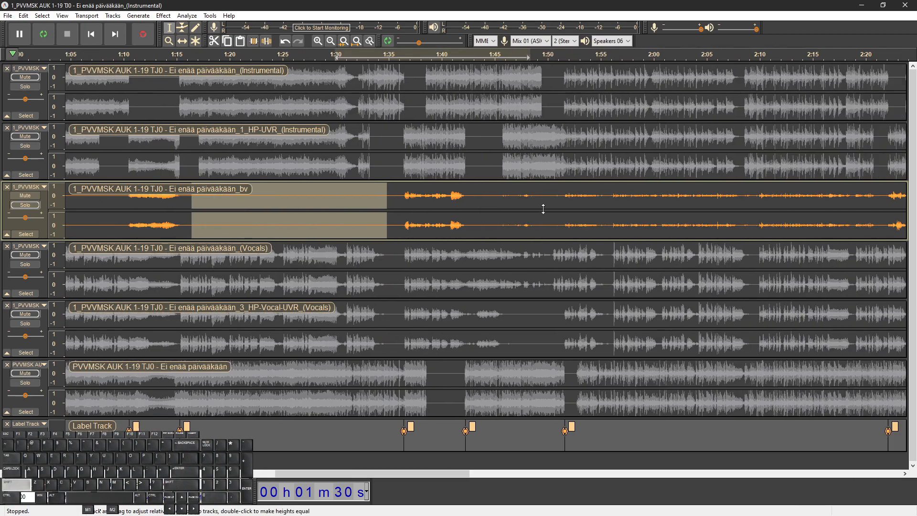
click(441, 206)
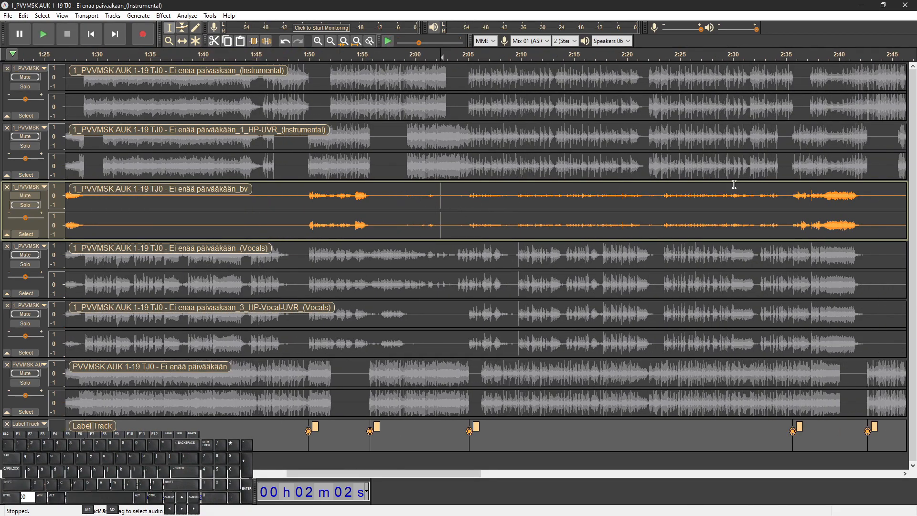
drag(788, 196, 393, 200)
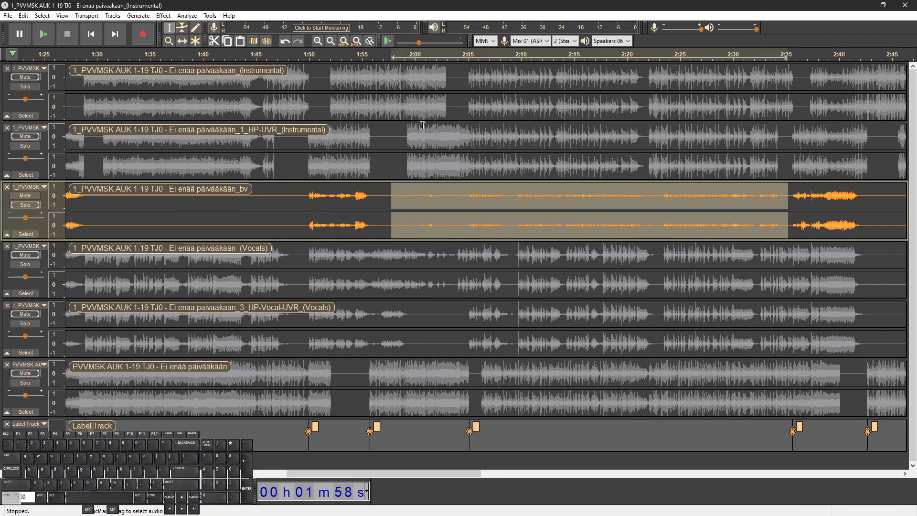
Briefly play from about 2:02, just before the gap in the first Instrumental track
click(466, 104)
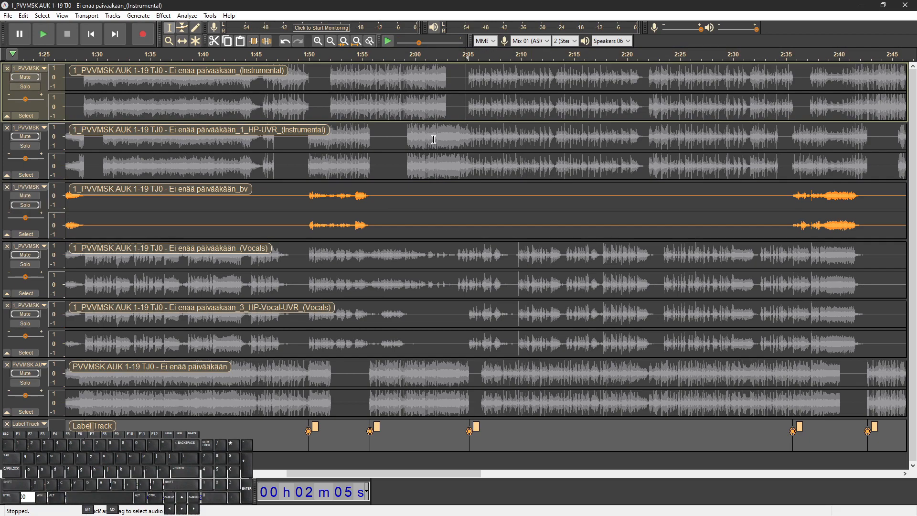
scroll(457, 109, up, 1)
click(418, 109)
key(space)
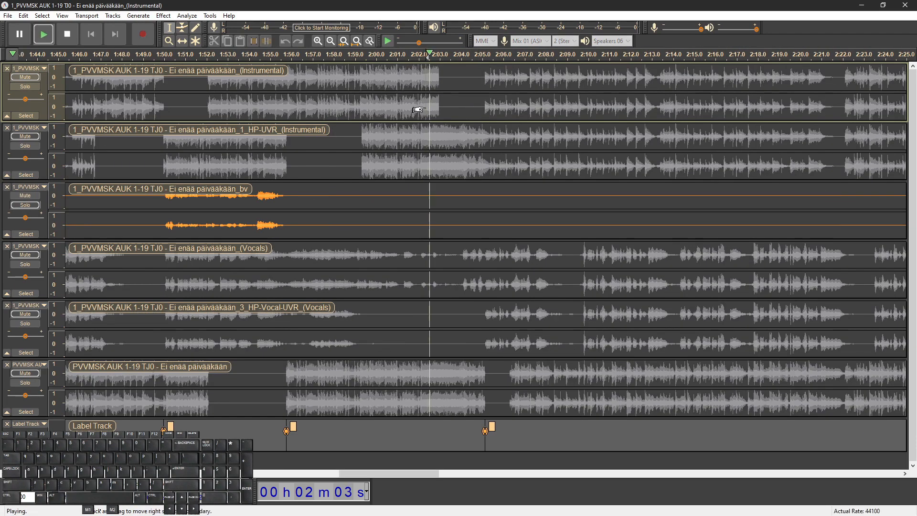
key(space)
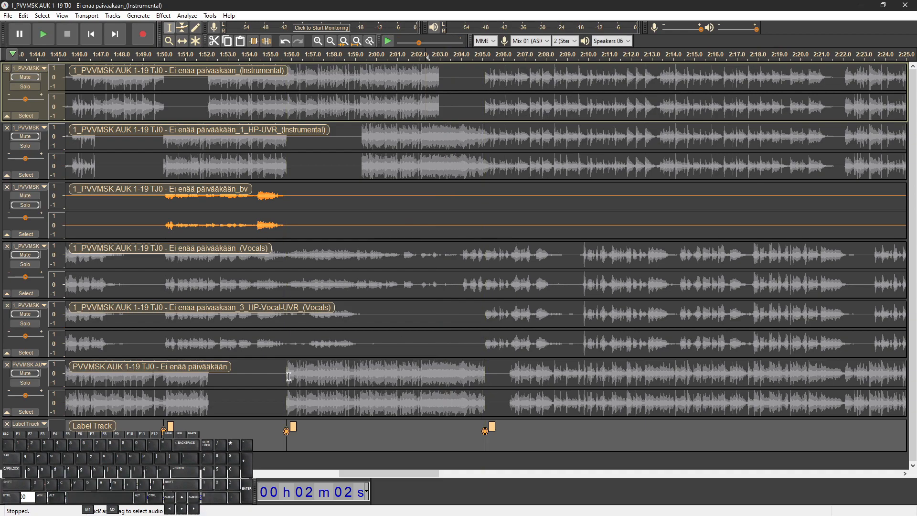
Briefly play from about 2:41, at the end of the bv phrase before the 2:42 label
scroll(485, 375, right, 1)
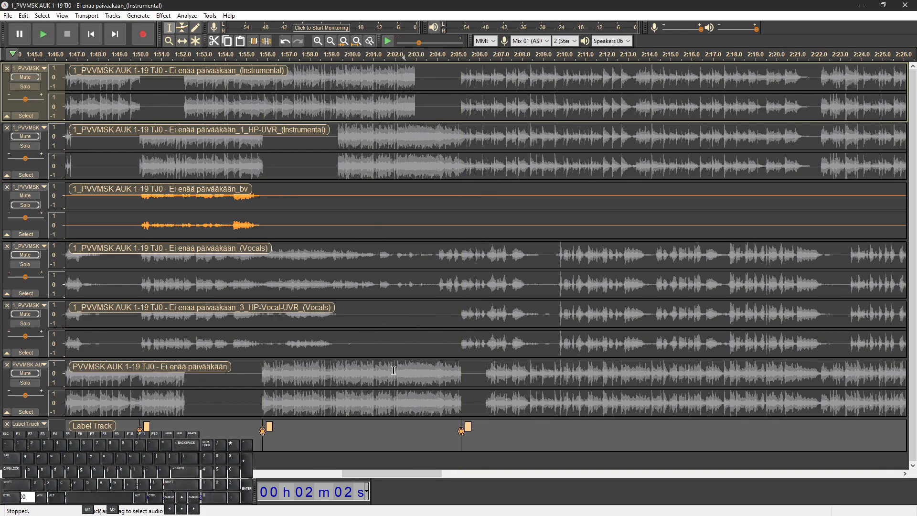
scroll(419, 352, down, 1)
scroll(430, 257, right, 10)
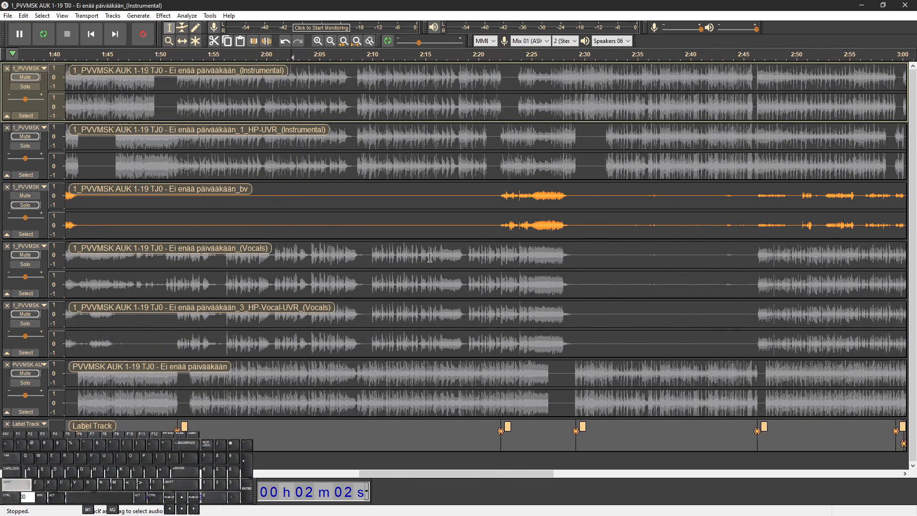
scroll(431, 257, right, 2)
click(417, 159)
key(space)
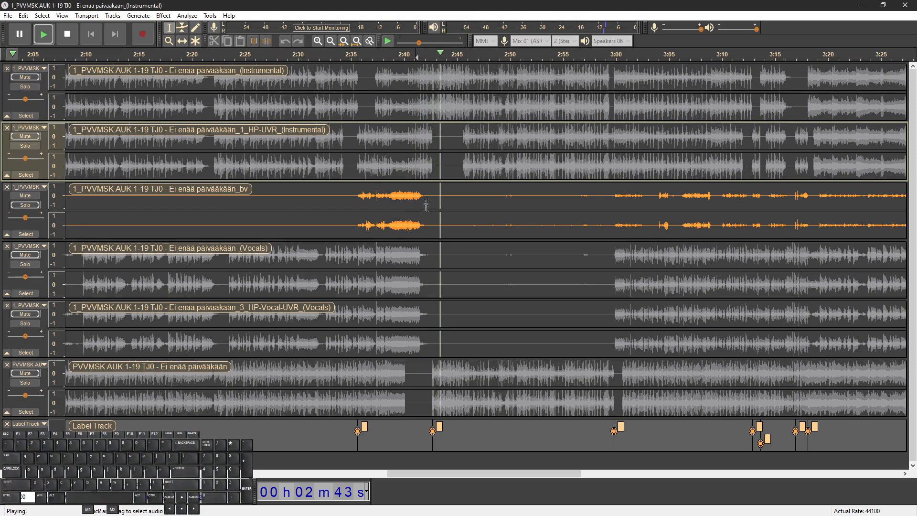
key(space)
Listen to the bv track from about 2:59, just before the 3:00 label
scroll(434, 223, right, 5)
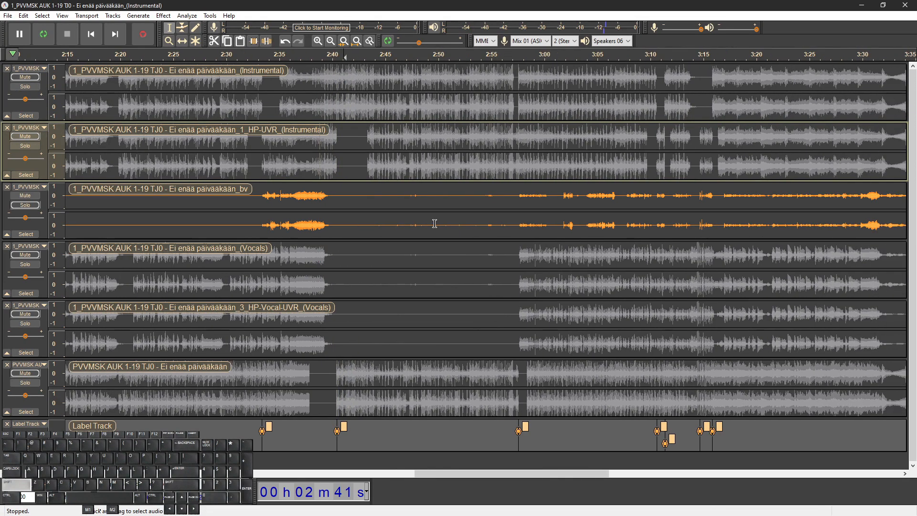
click(293, 195)
drag(312, 196, 490, 200)
click(489, 200)
key(space)
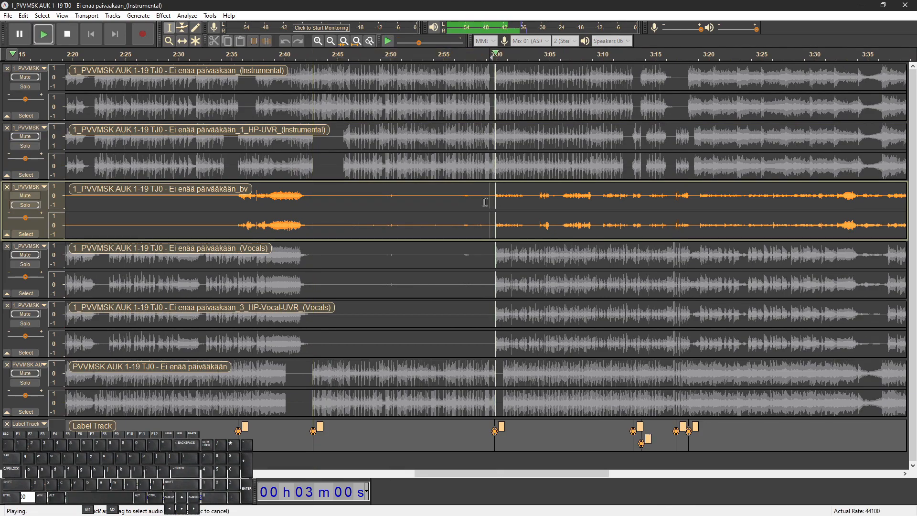
scroll(508, 204, right, 1)
scroll(508, 204, right, 1)
scroll(508, 205, up, 1)
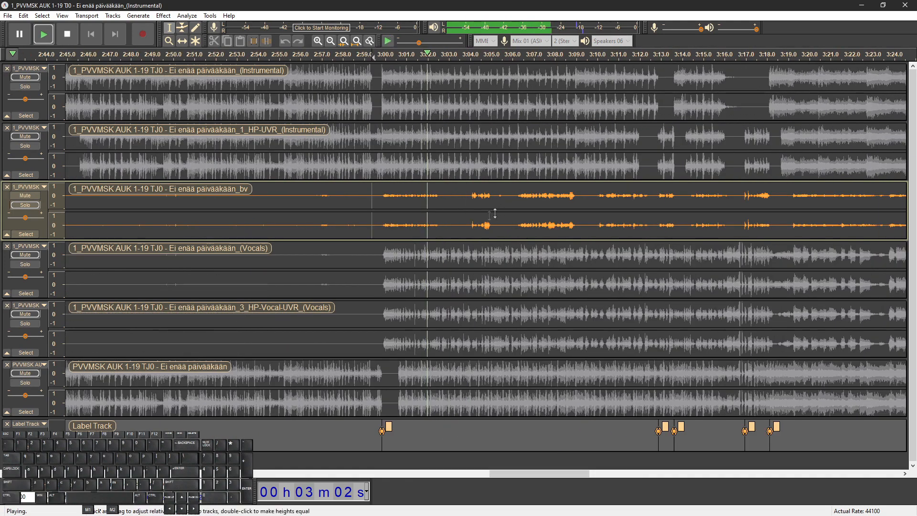
Play the start of the short bv phrase at about 3:04
click(462, 223)
key(space)
key(space)
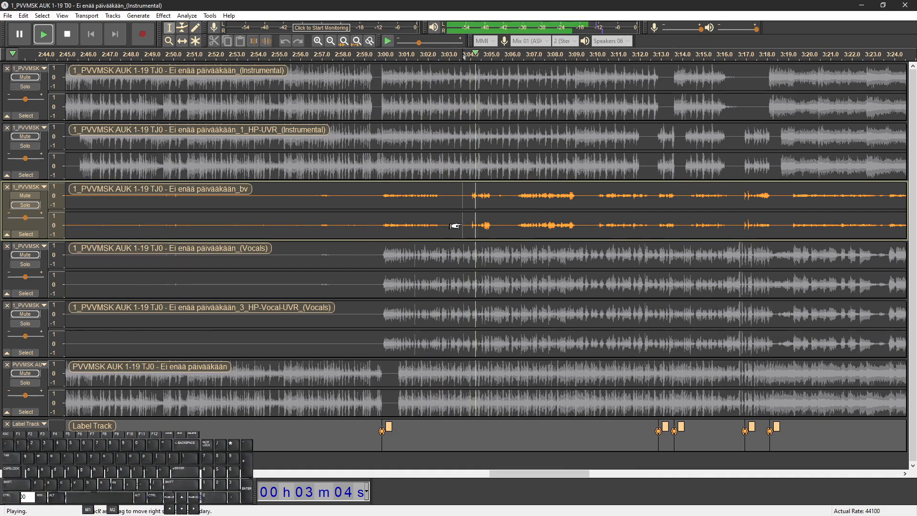
key(space)
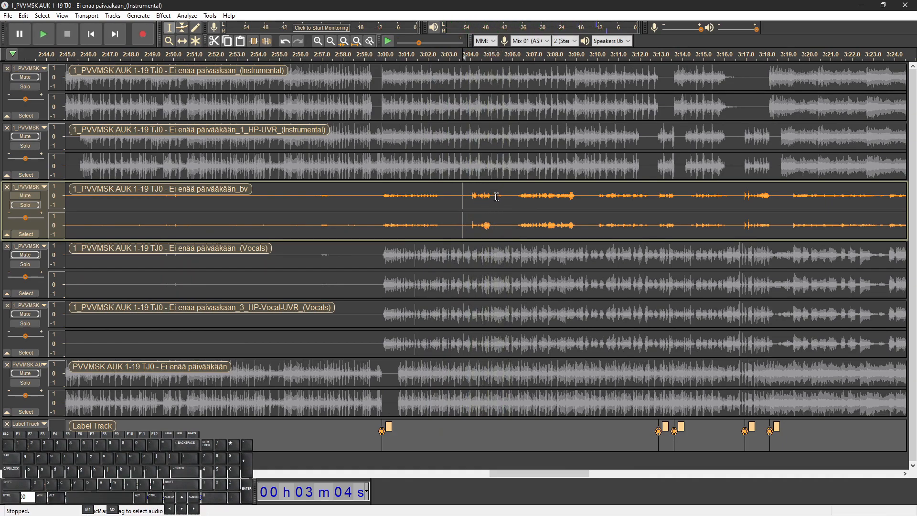
Check the bv track from about 3:05.8 and silence the bleed between the phrases at 3:05 and 3:06
click(507, 192)
key(space)
scroll(501, 201, up, 1)
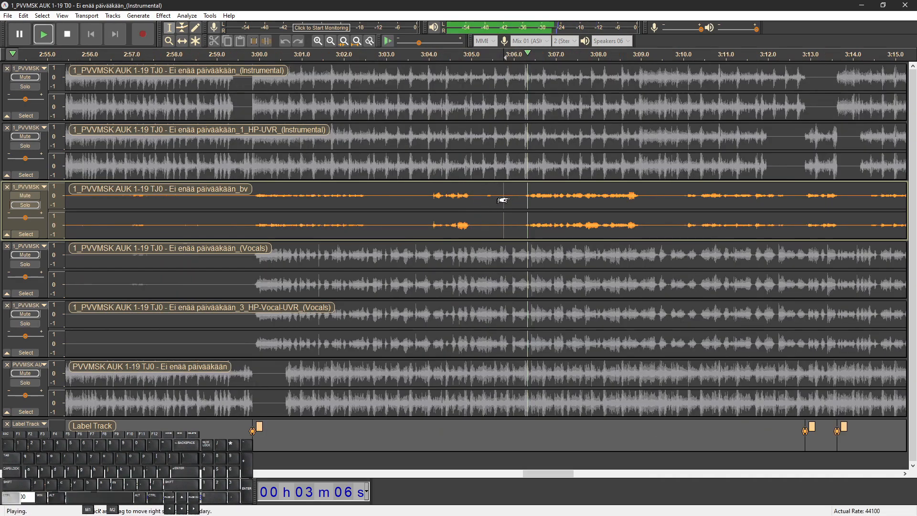
key(space)
scroll(459, 196, up, 1)
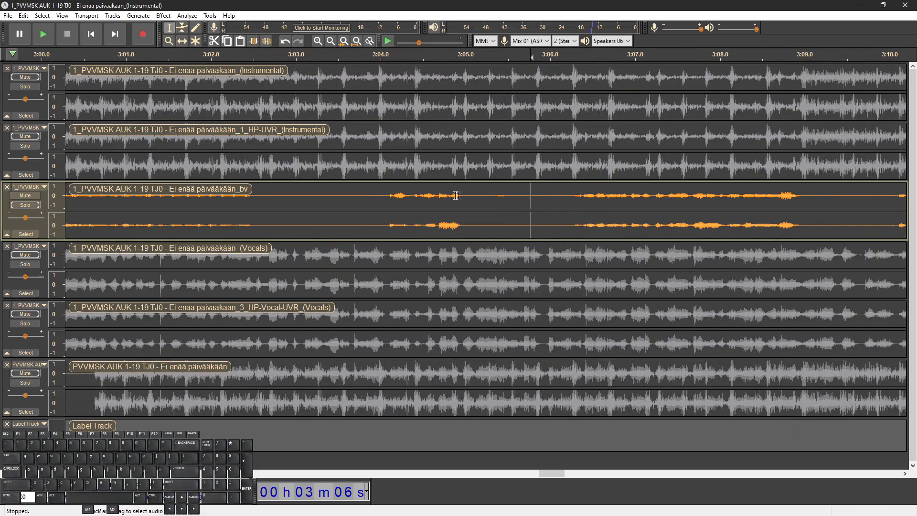
key(space)
key(space)
Silence the bv track from the end of the phrase near 2:42 up to about 3:03.5
drag(472, 196, 230, 199)
scroll(544, 201, down, 2)
scroll(496, 202, left, 2)
scroll(356, 202, down, 1)
scroll(351, 205, left, 5)
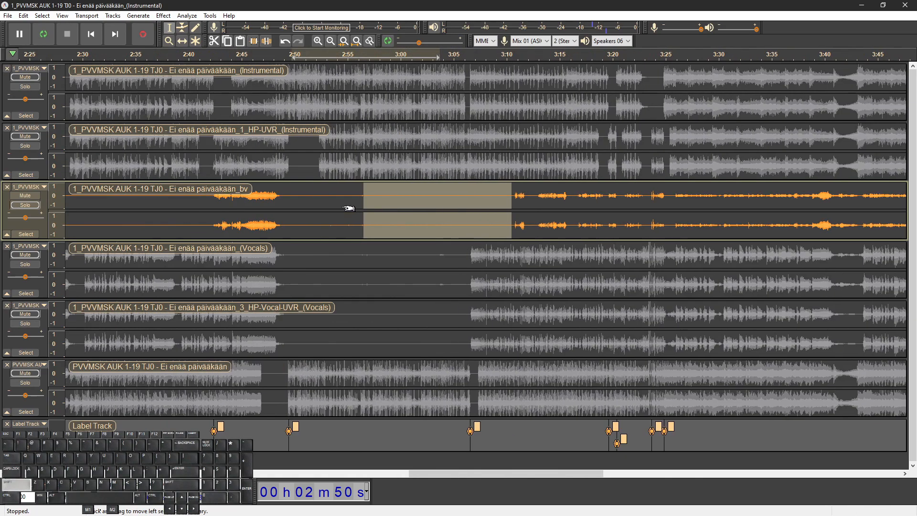
drag(336, 196, 475, 201)
Listen to the bv phrases from about 3:03 to 3:10
click(553, 200)
key(space)
scroll(582, 199, up, 2)
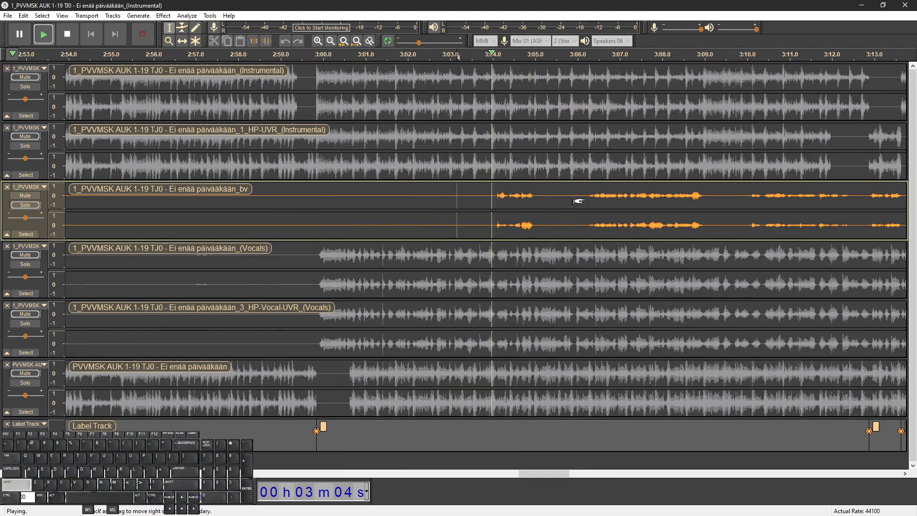
scroll(581, 206, right, 2)
scroll(526, 210, right, 1)
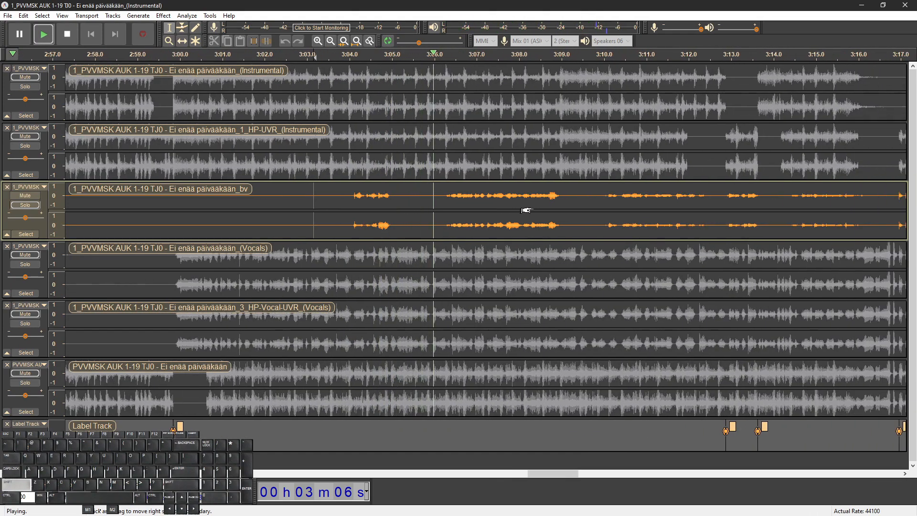
scroll(520, 210, right, 3)
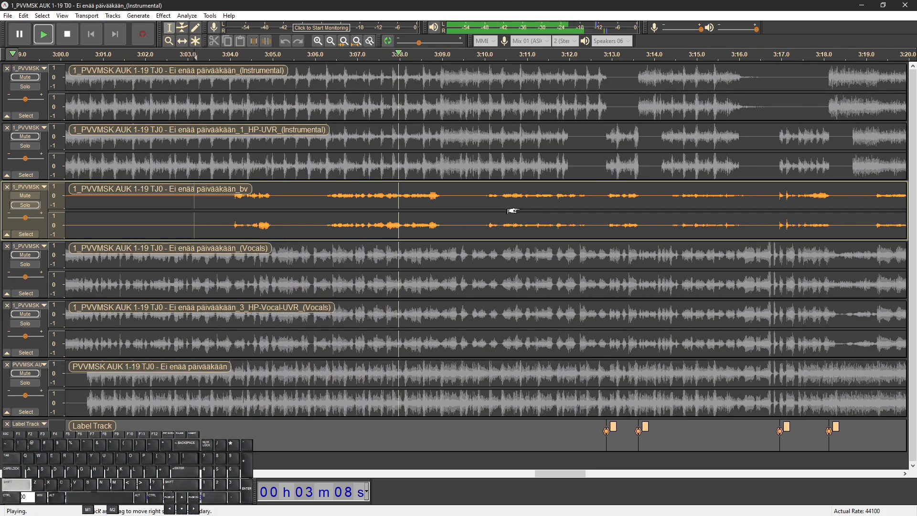
scroll(497, 210, right, 1)
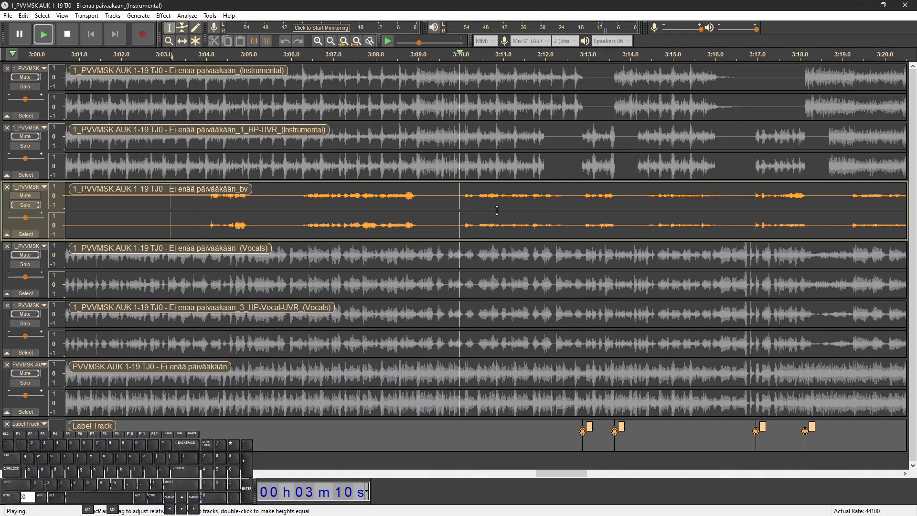
Silence the bv track between the phrase ending near 3:09 and the 3:13 label
scroll(497, 210, down, 1)
scroll(497, 210, right, 2)
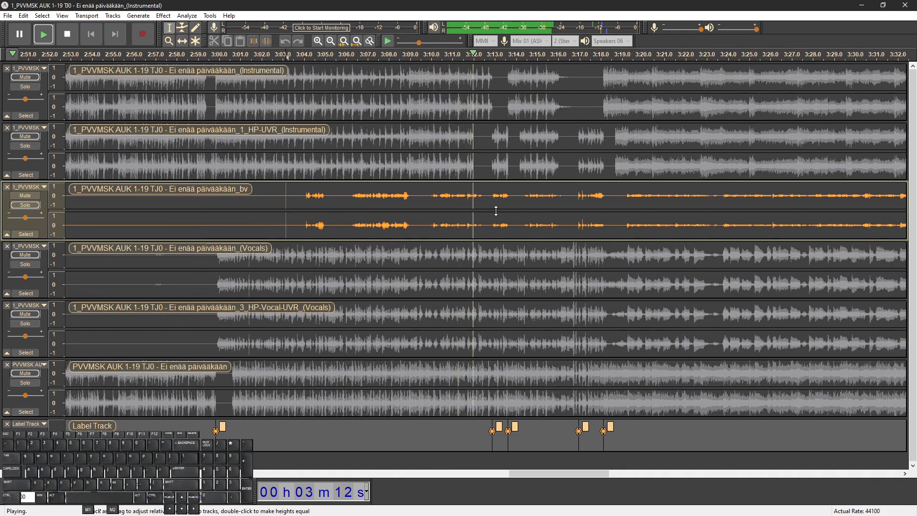
scroll(492, 210, left, 1)
drag(509, 197, 447, 196)
click(503, 194)
key(space)
key(space)
Play the bv track from about 3:09 to recheck the silenced stretch
click(436, 195)
key(space)
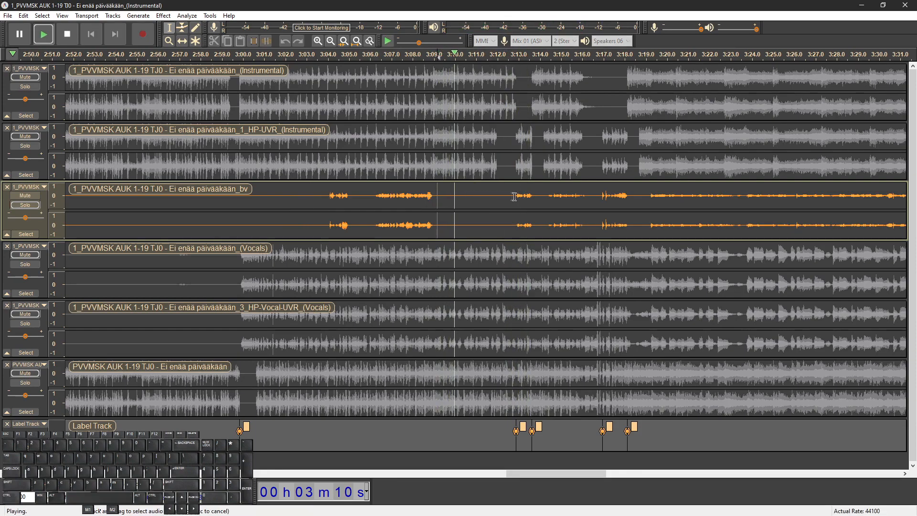
key(space)
Listen to the bv track from about 3:12.6 and silence it from about 3:14.1 to 3:16.7
key(space)
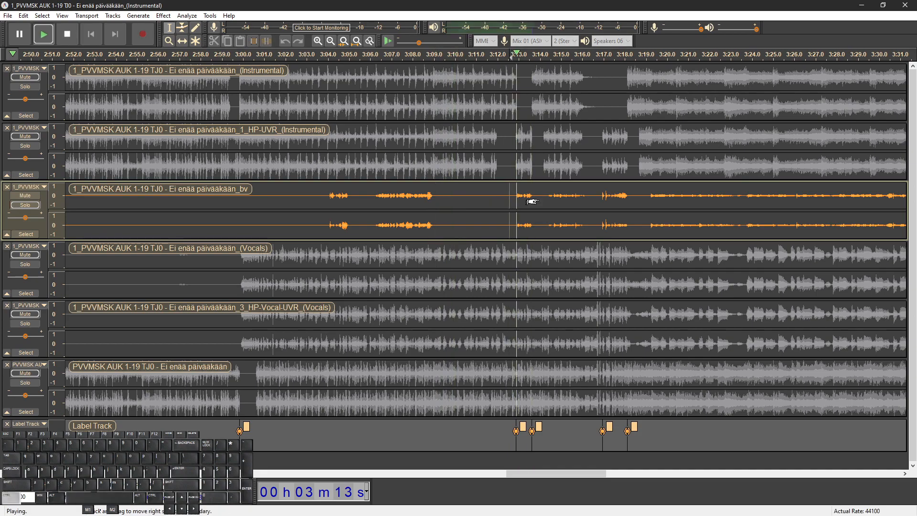
scroll(536, 202, up, 1)
scroll(534, 203, right, 2)
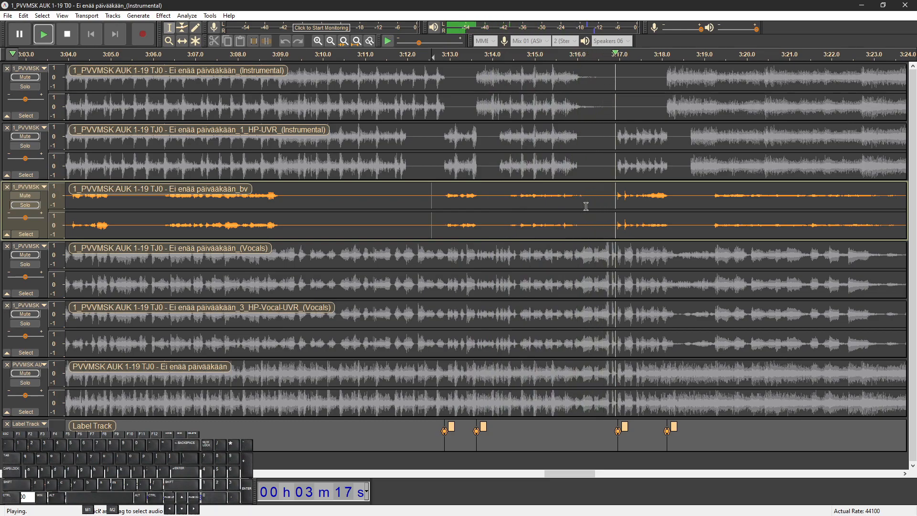
key(space)
drag(606, 200, 498, 199)
Listen to the long bv passage following the 3:18 label, including from about 3:32
scroll(545, 199, down, 1)
scroll(552, 197, right, 6)
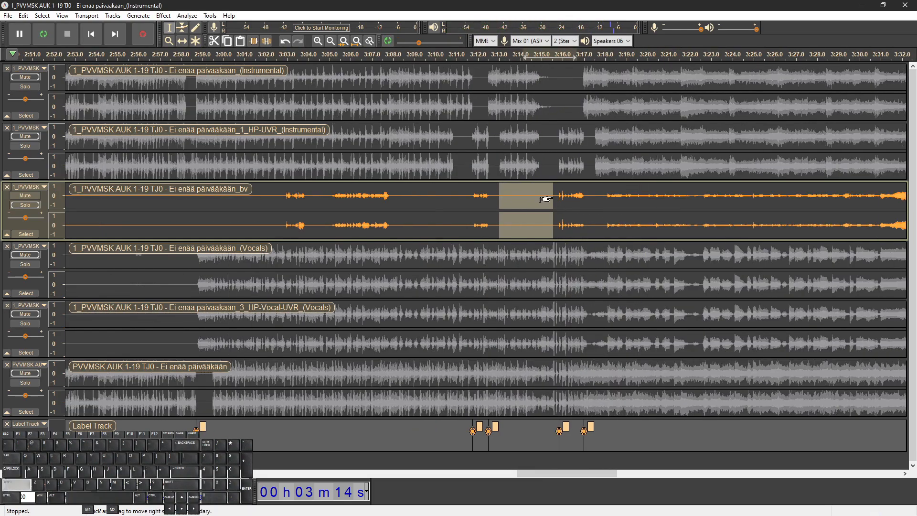
click(553, 196)
key(space)
click(739, 198)
scroll(747, 199, down, 4)
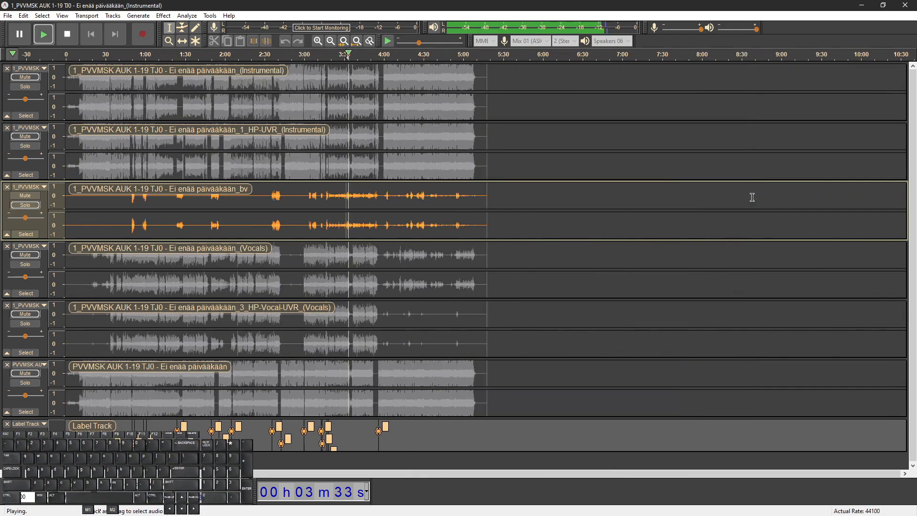
scroll(355, 209, up, 3)
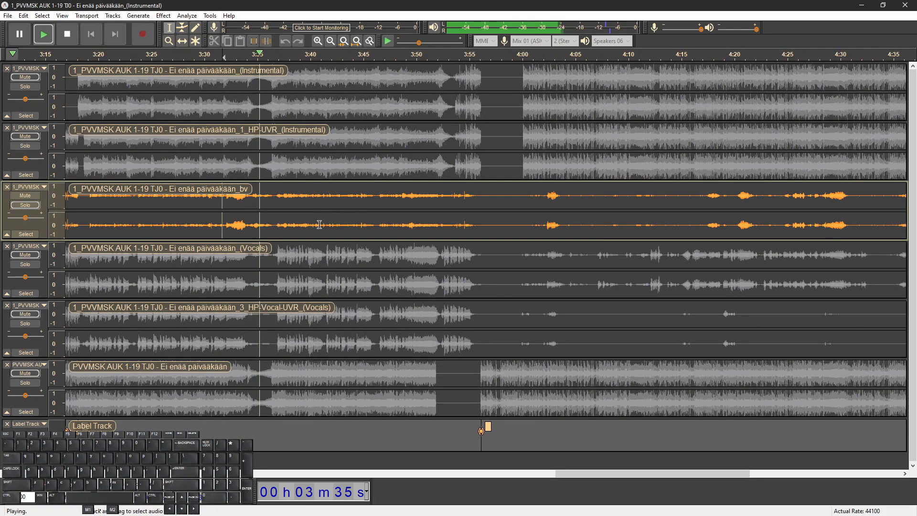
Spot-check the bv track from about 3:55, 3:49 and 3:32
click(468, 219)
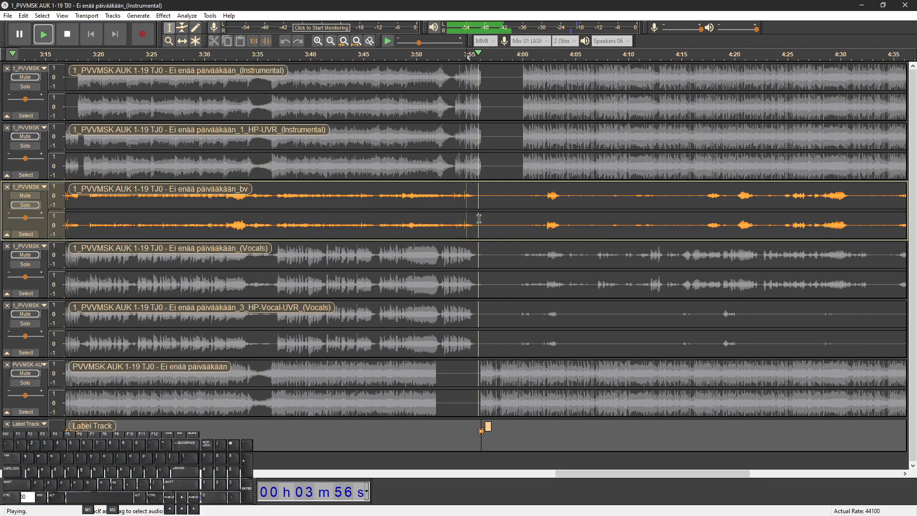
key(space)
scroll(411, 212, down, 1)
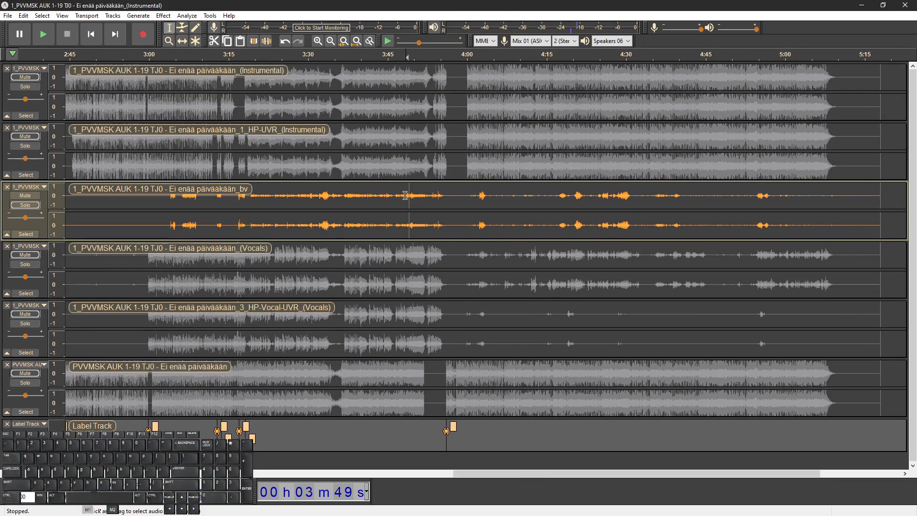
key(space)
scroll(402, 207, up, 1)
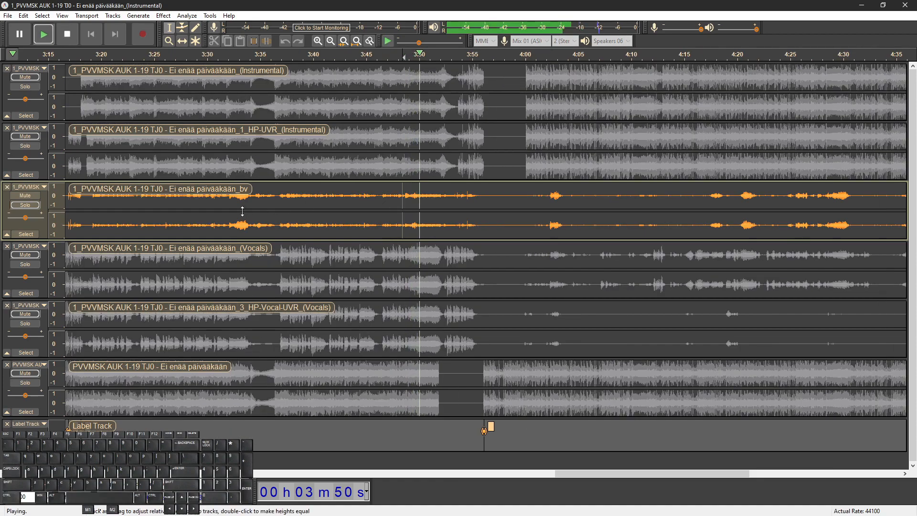
click(228, 202)
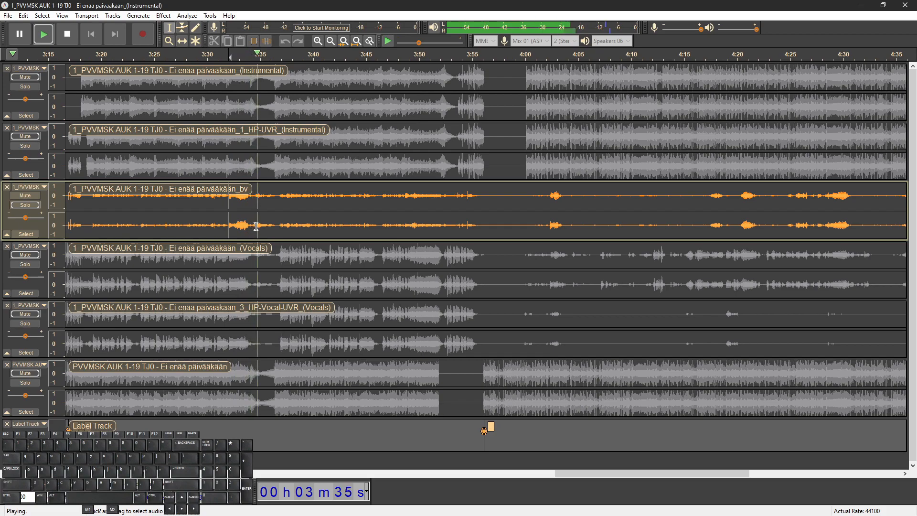
Play the HP-UVR instrumental together with the bv track around 3:31 to 3:35
key(space)
click(21, 172)
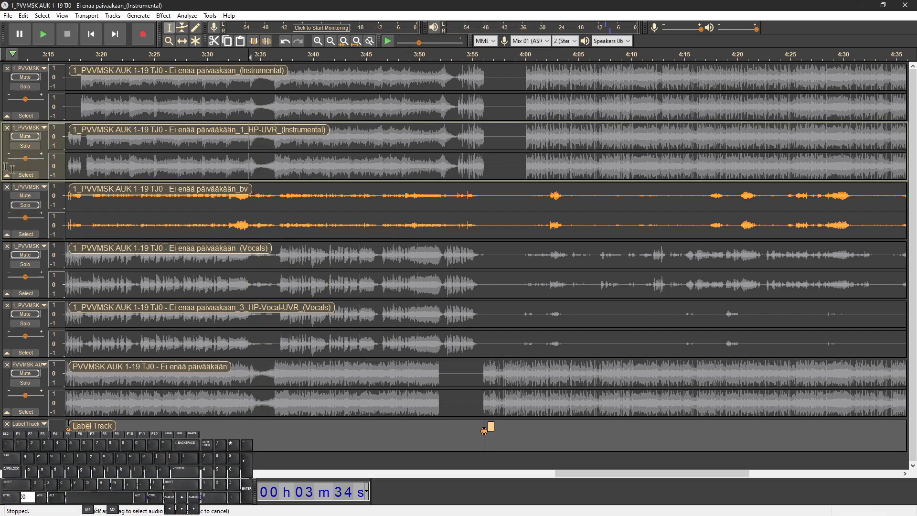
click(26, 138)
key(space)
scroll(232, 191, up, 1)
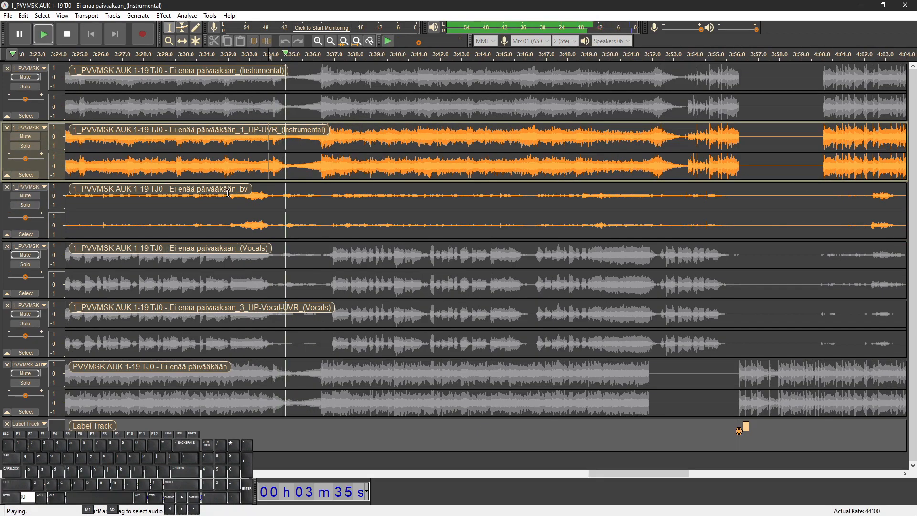
scroll(232, 191, up, 1)
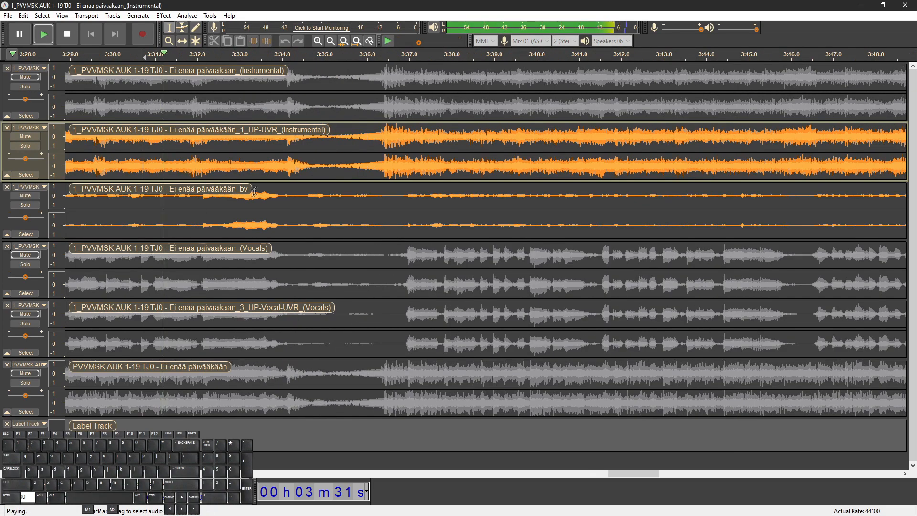
Compare the soloed original mix with the HP-UVR and bv combination around 3:31 to 3:34
click(24, 383)
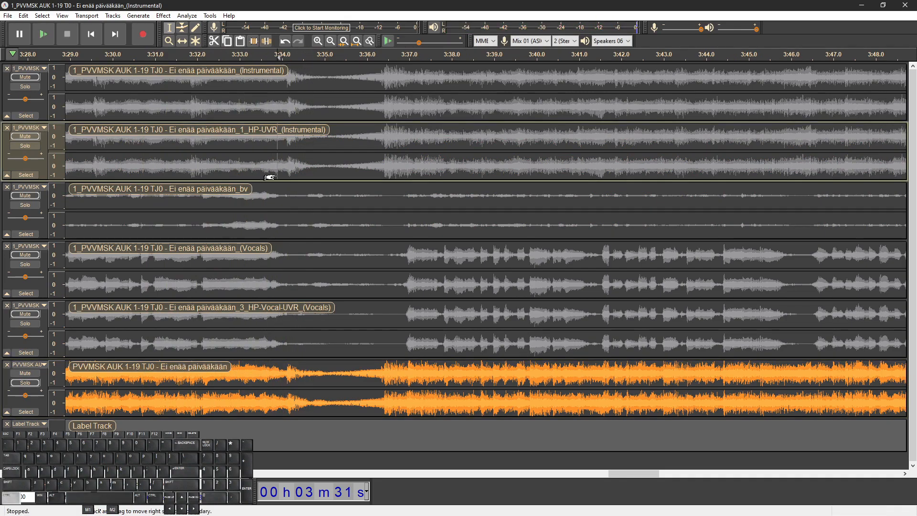
scroll(282, 174, up, 1)
click(25, 205)
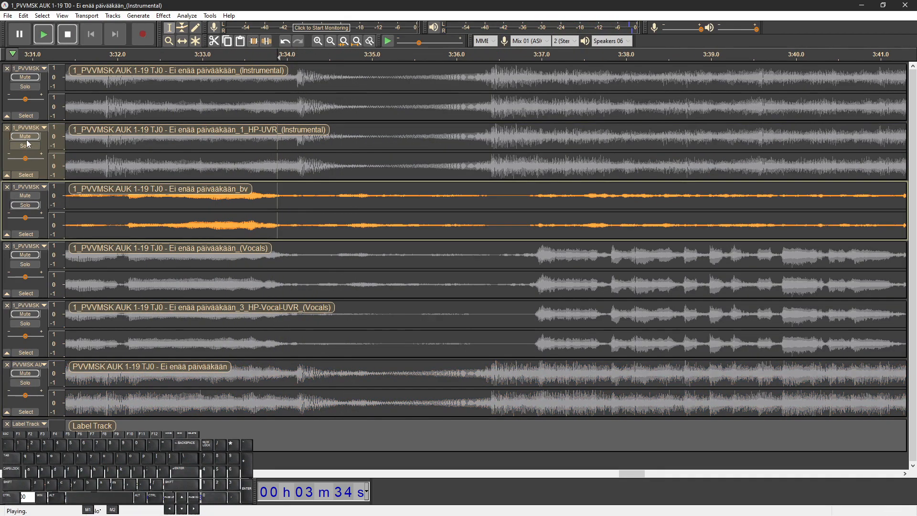
click(27, 145)
key(space)
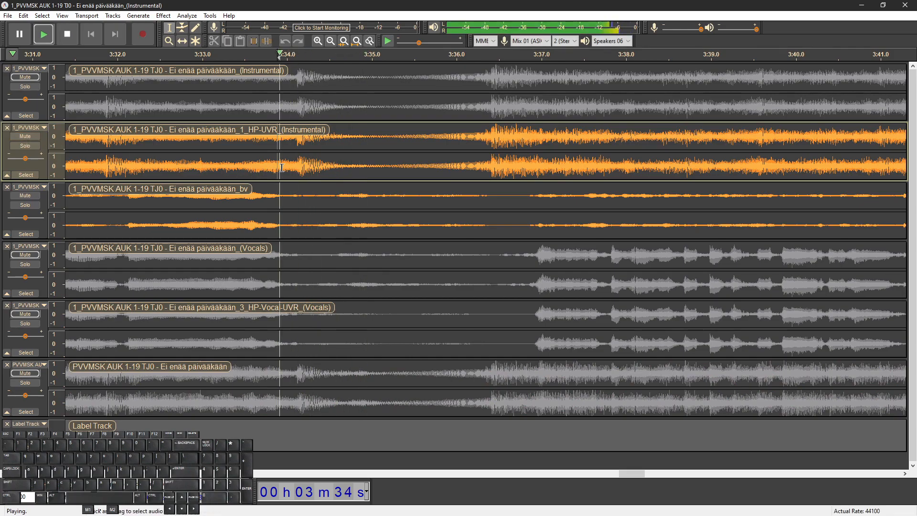
Add a blank label at the transient at about 3:34.1
scroll(278, 170, up, 2)
scroll(279, 170, up, 1)
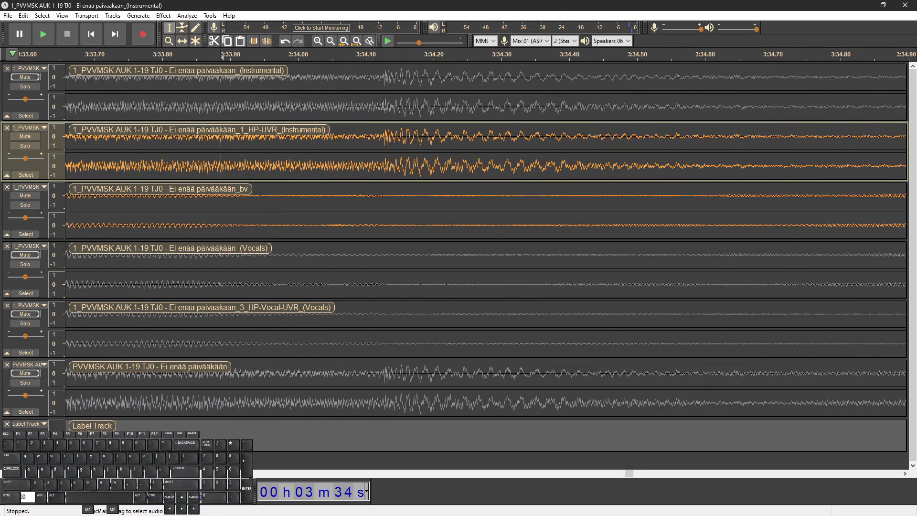
click(382, 105)
key(ctrl+b)
scroll(375, 106, down, 4)
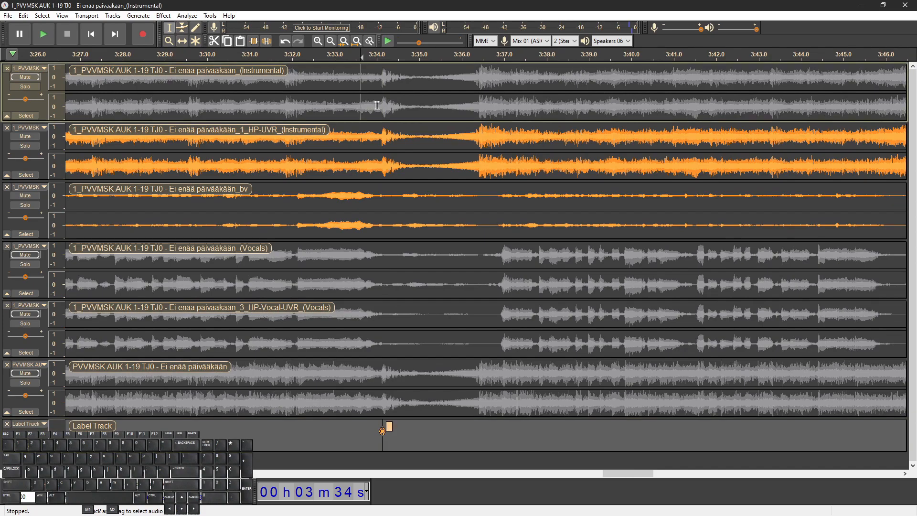
Silence the Instrumental track from about 3:34.1 to 3:35.8, and the HP-UVR and bv tracks from about 3:31.3 to 3:34.1
drag(383, 106, 452, 108)
key(ctrl+l)
drag(381, 138, 264, 205)
key(ctrl+l)
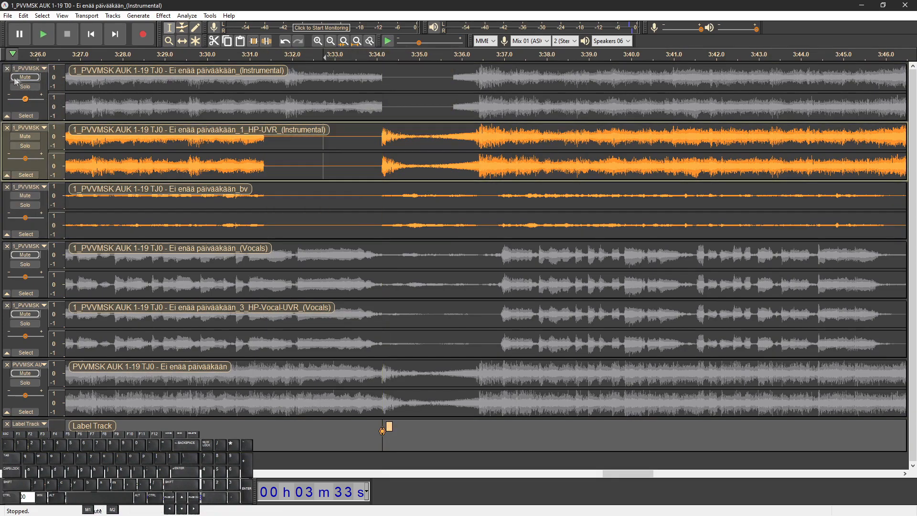
Unmute the Instrumental track and play the switch to HP-UVR across the 3:34 label
click(31, 78)
key(space)
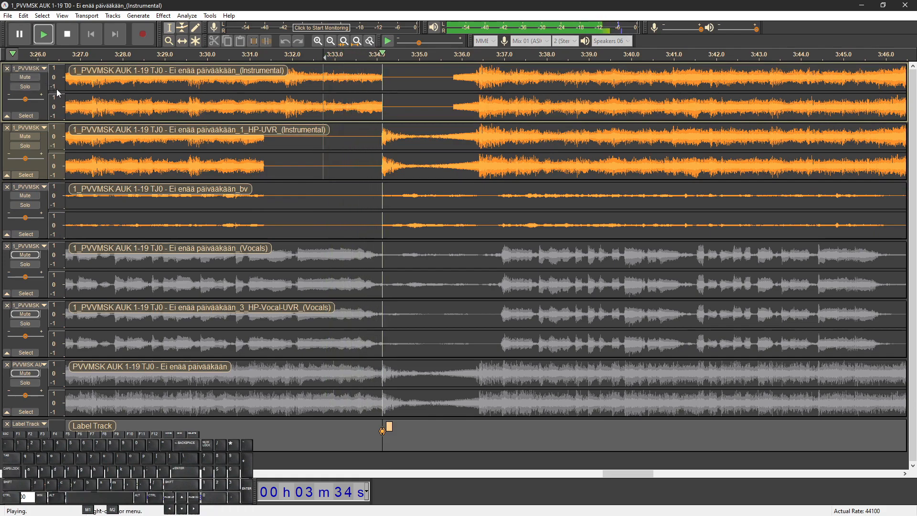
scroll(548, 176, up, 1)
key(space)
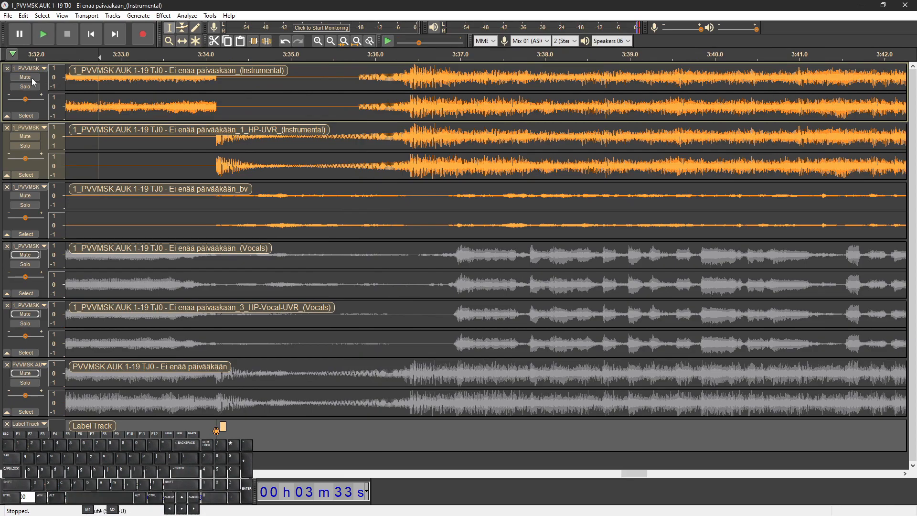
Mute the Instrumental track and listen to HP-UVR with bv up to about 3:36.5
click(31, 78)
key(space)
scroll(414, 154, up, 1)
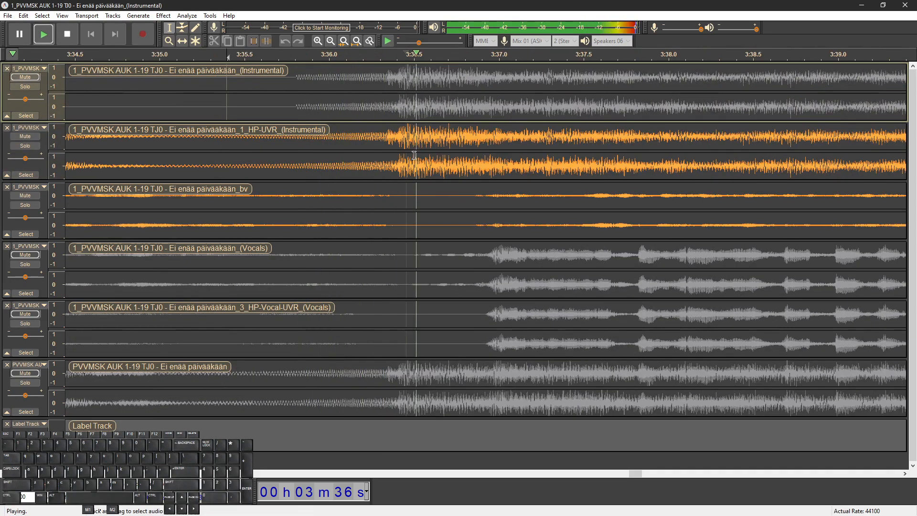
key(space)
Add a blank label where the music re-enters at about 3:36.4
scroll(411, 162, up, 4)
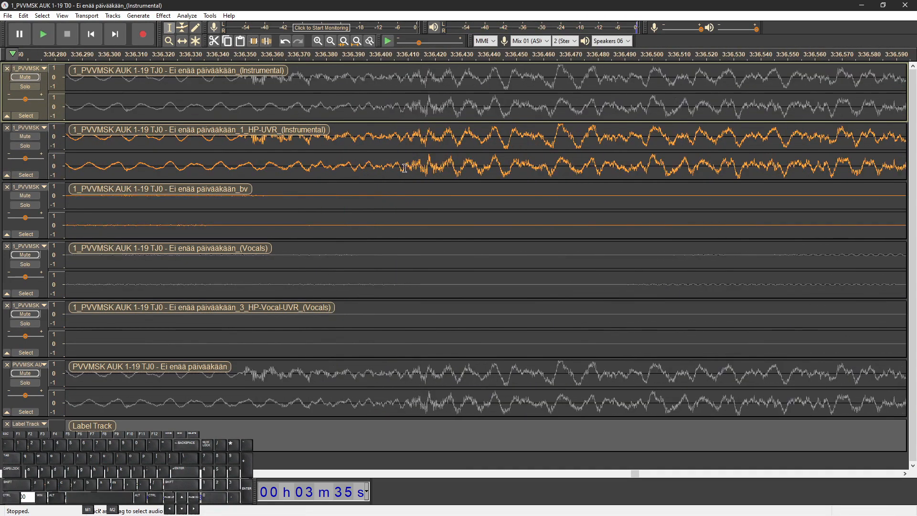
click(404, 168)
key(ctrl+b)
scroll(405, 168, down, 5)
Silence the Instrumental track up to the 3:36.4 label, and the HP-UVR and bv tracks from that label to about 3:38.5
drag(362, 103, 402, 123)
scroll(403, 124, down, 1)
drag(402, 168, 489, 213)
key(ctrl+l)
Unmute the Instrumental track and play the combined stems from about 3:33.6 across the new switch points
click(284, 102)
click(36, 78)
key(space)
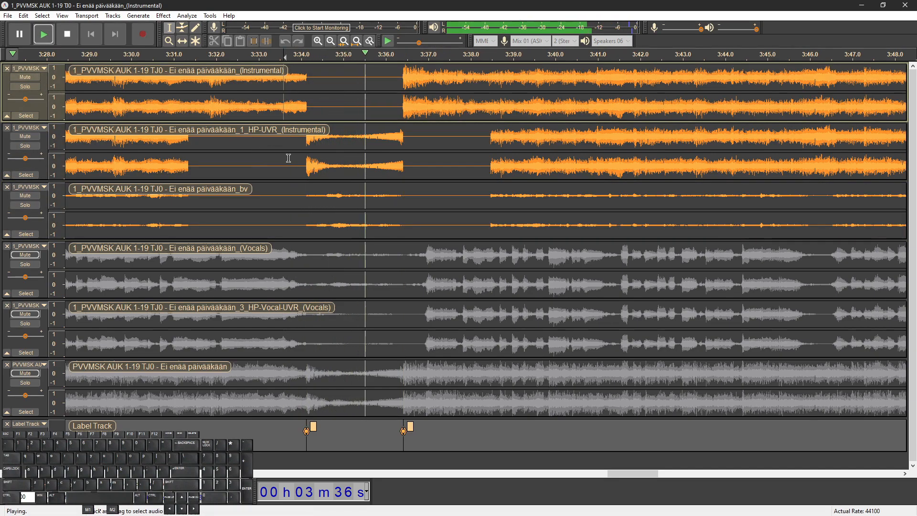
scroll(288, 158, down, 1)
key(space)
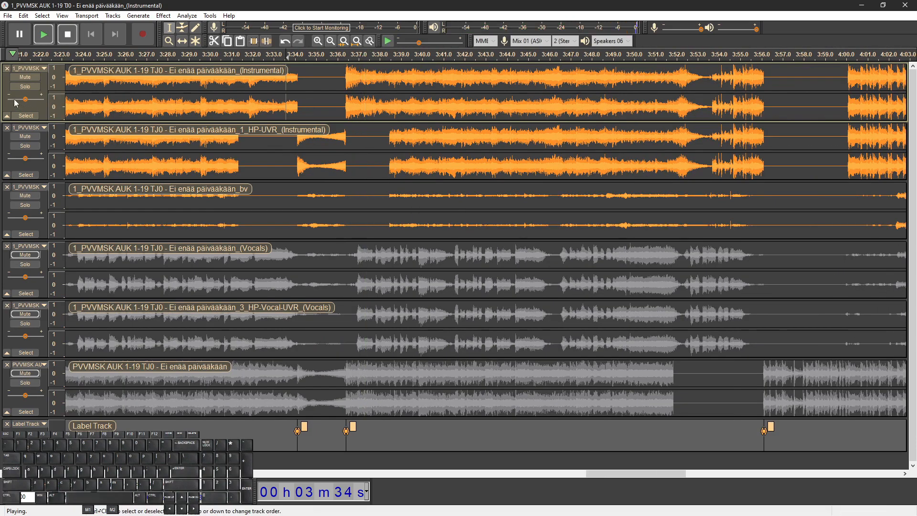
Solo the bv track, listen from about 3:19 and silence it from about 3:19 to 3:32.4
click(25, 87)
scroll(233, 130, down, 1)
scroll(233, 130, down, 1)
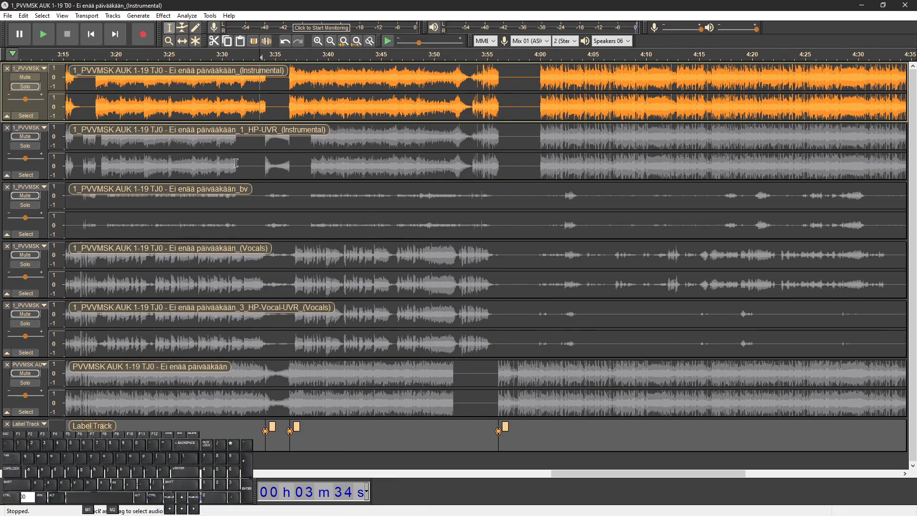
scroll(201, 198, up, 2)
click(153, 220)
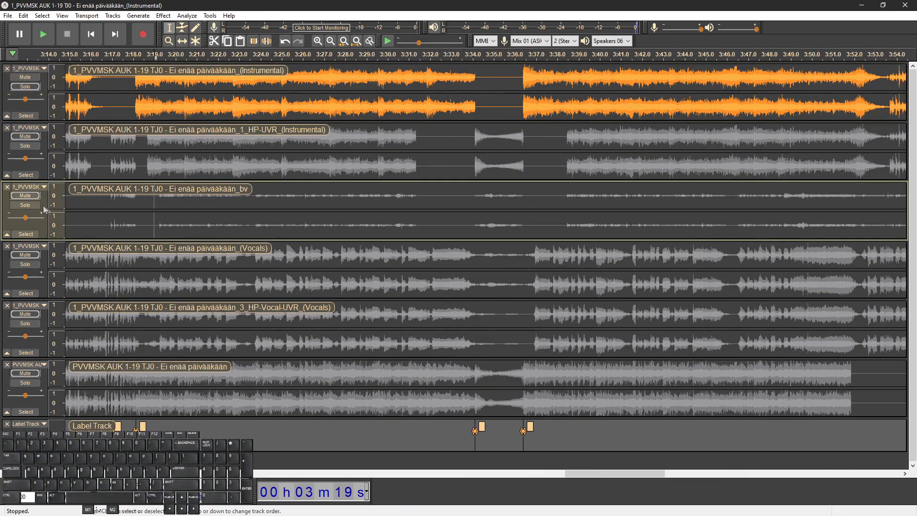
click(25, 205)
key(space)
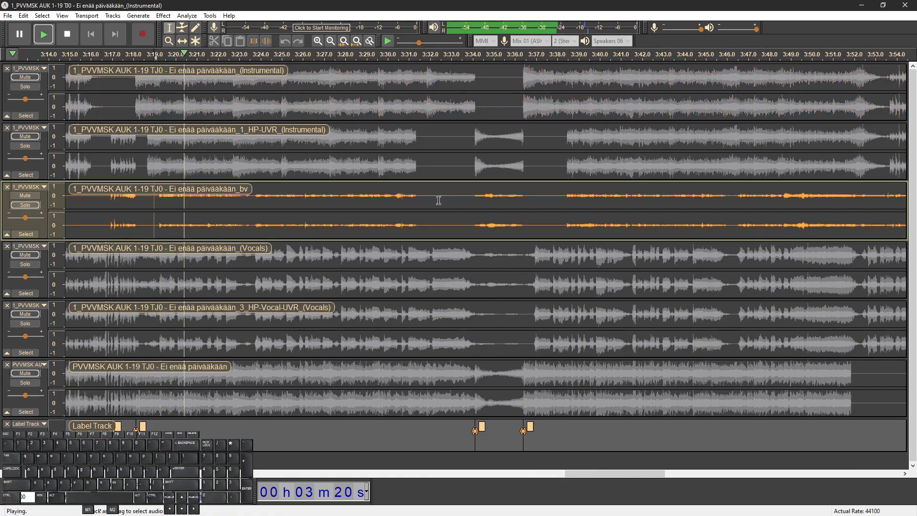
drag(295, 221, 152, 223)
key(space)
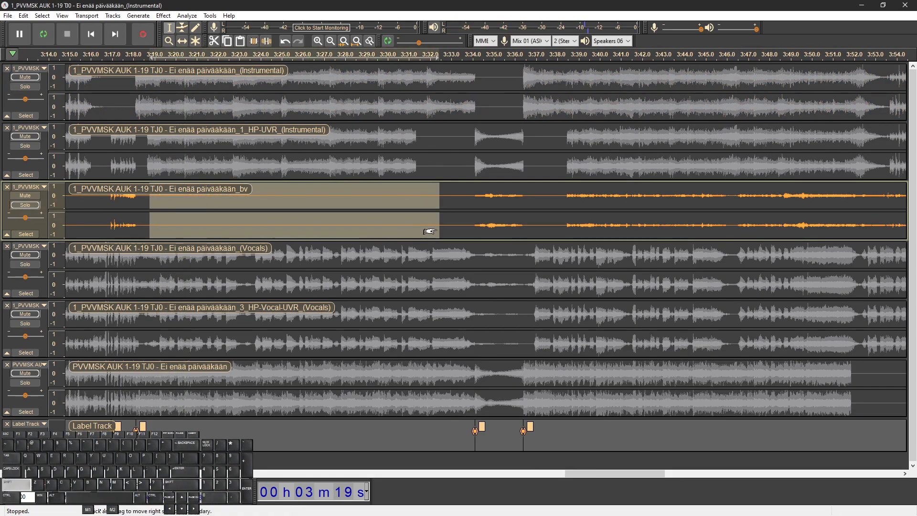
Silence the bv track from about 3:38 to 3:57.5
scroll(425, 228, right, 5)
drag(684, 222, 259, 225)
key(ctrl+l)
scroll(303, 223, down, 1)
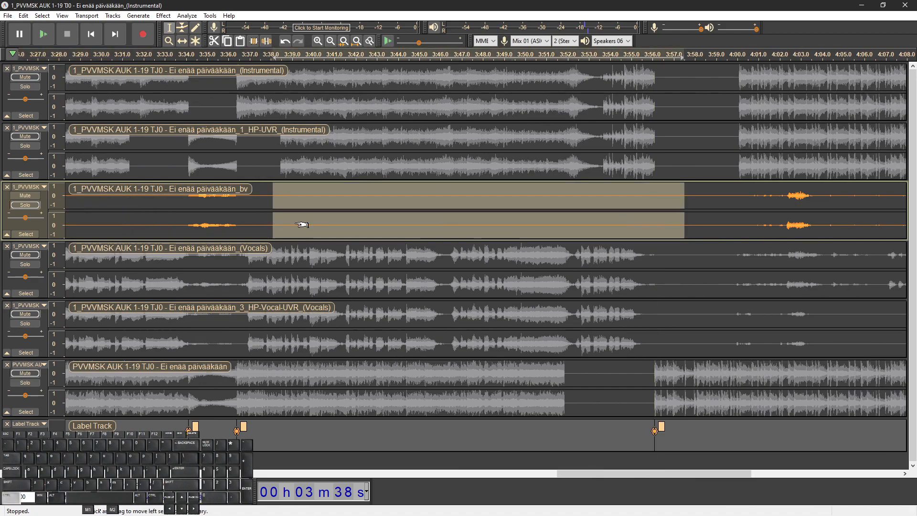
Silence the rest of the bv track from about 3:50 to the end of the song
scroll(354, 224, right, 3)
scroll(358, 223, down, 1)
drag(397, 223, 848, 223)
drag(350, 223, 831, 216)
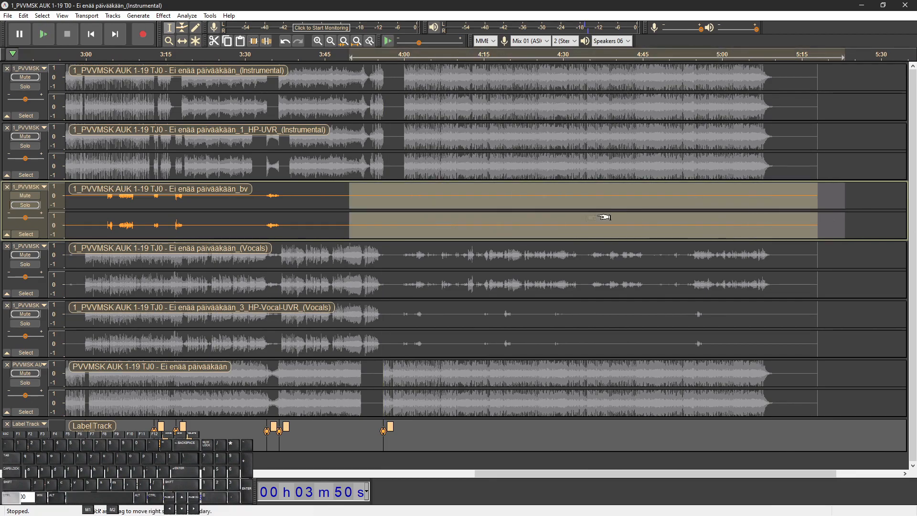
scroll(592, 218, down, 1)
click(513, 223)
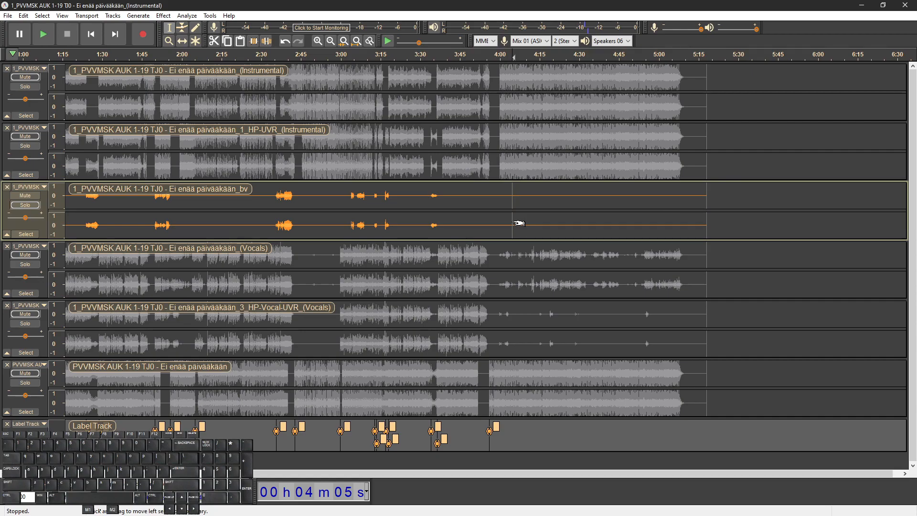
Silence the Instrumental track from the start of the song to about 0:33
scroll(509, 235, left, 9)
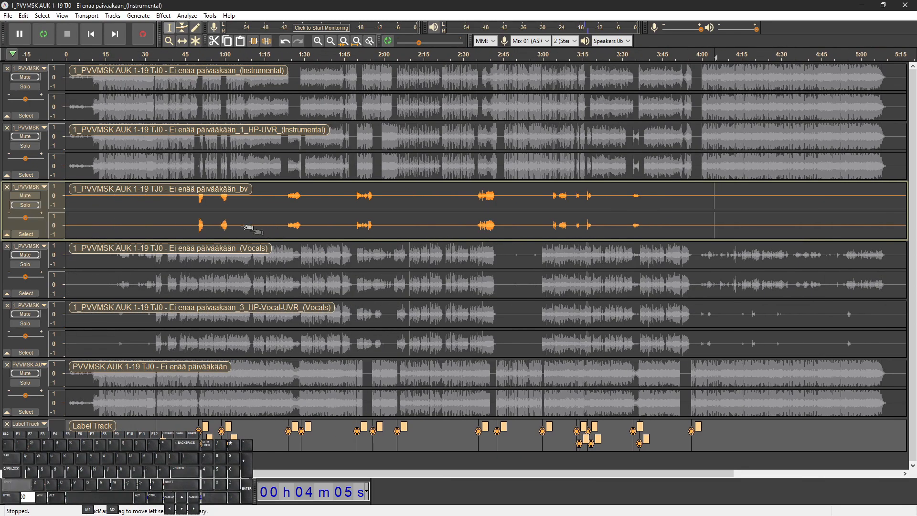
scroll(145, 220, up, 1)
scroll(145, 221, left, 2)
scroll(145, 221, left, 2)
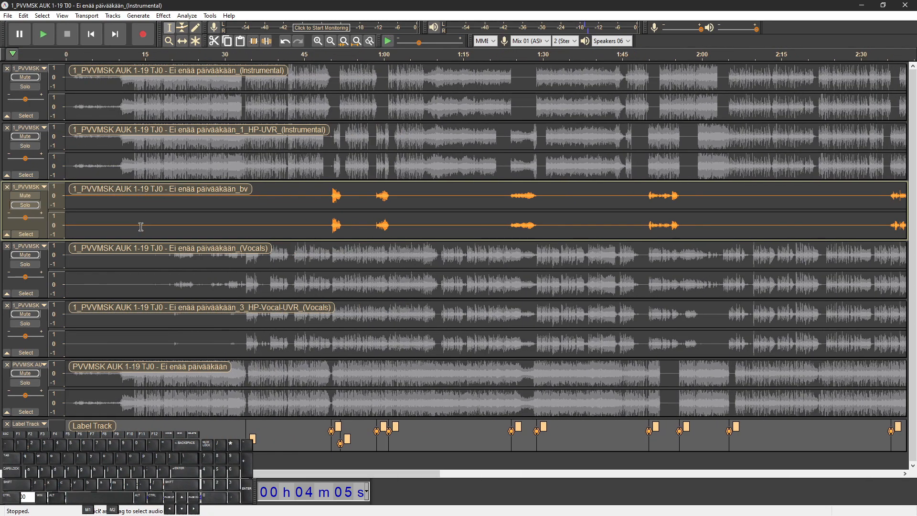
scroll(234, 206, up, 1)
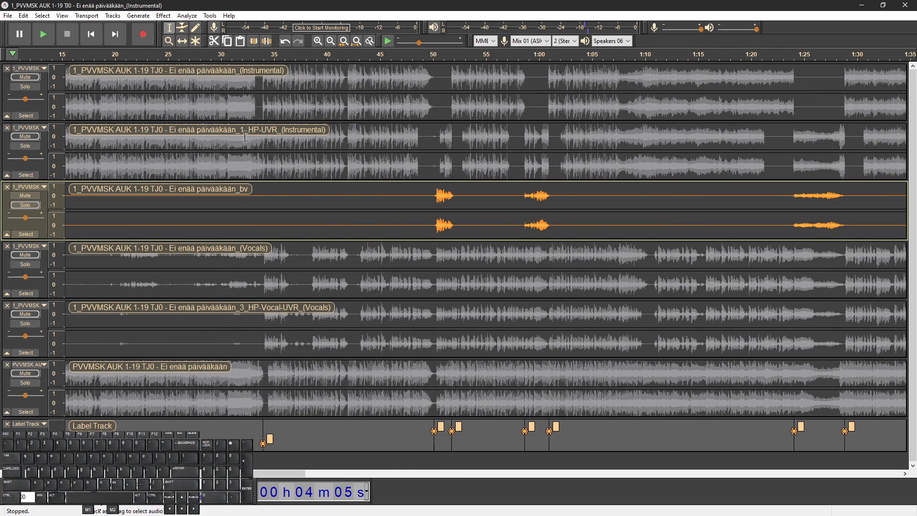
scroll(244, 167, up, 1)
scroll(252, 132, left, 1)
scroll(252, 131, left, 1)
scroll(300, 114, down, 1)
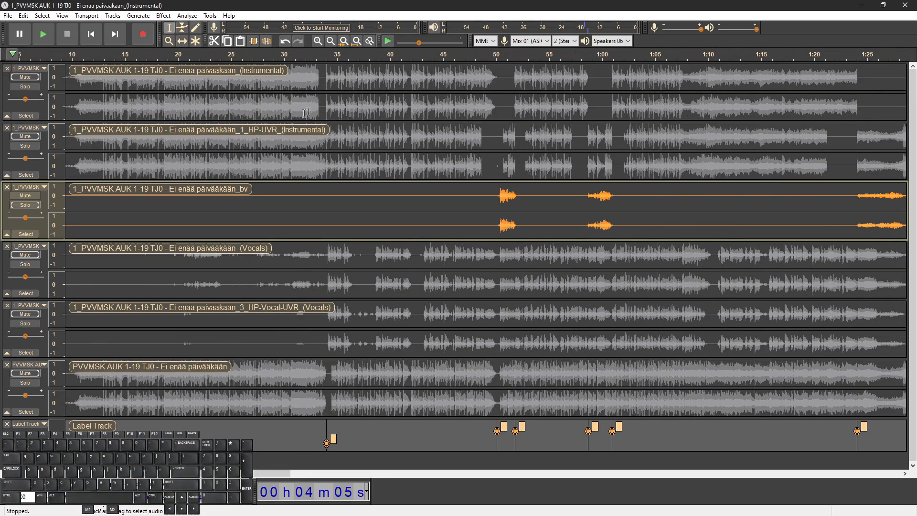
scroll(303, 110, left, 3)
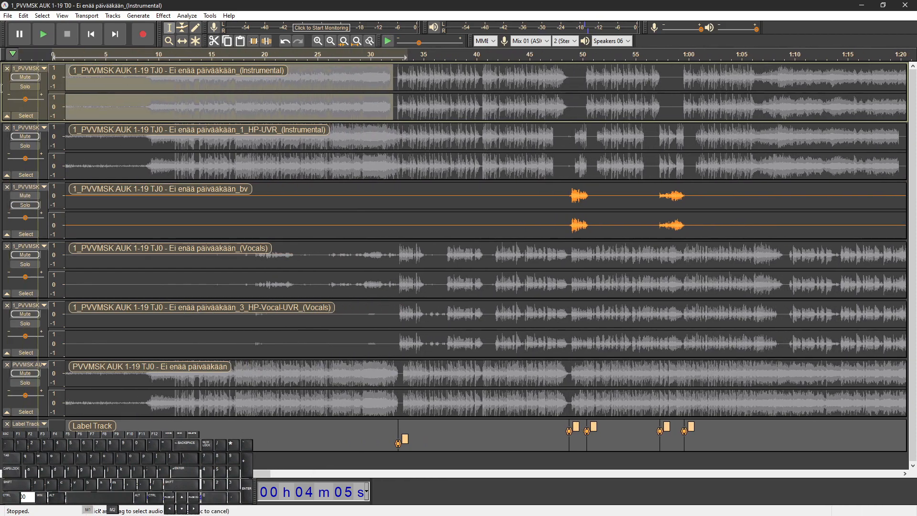
key(ctrl+l)
Silence the original mix track from the 0:34 label to about 0:47
drag(427, 377, 564, 377)
scroll(514, 224, right, 2)
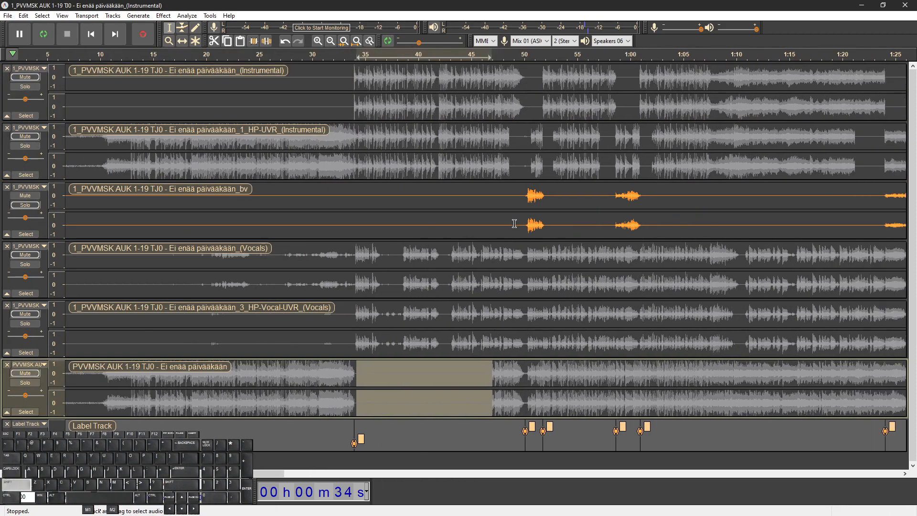
scroll(515, 223, right, 1)
key(ctrl+1)
Silence the HP-UVR instrumental track from the start of the song to about 0:49
drag(523, 139, 282, 135)
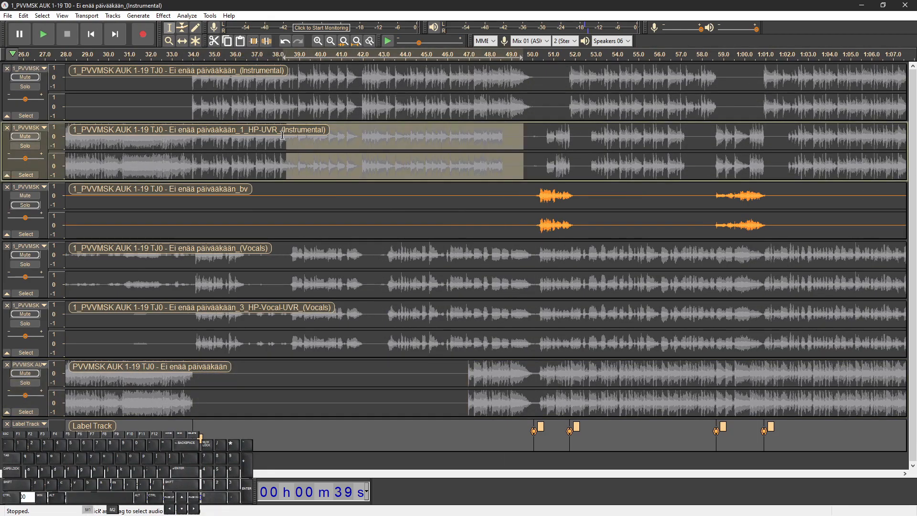
click(344, 143)
ctrl+scroll(495, 159, down, 1)
drag(515, 143, 24, 141)
key(ctrl+l)
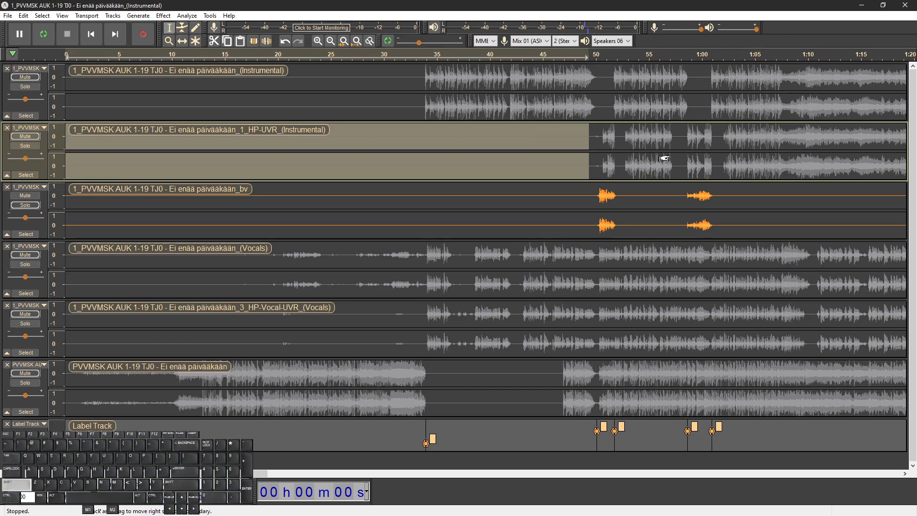
Play the soloed bv track from about 0:49 into its first passage at 0:50
ctrl+scroll(604, 148, up, 1)
scroll(604, 148, left, 2)
scroll(604, 147, right, 2)
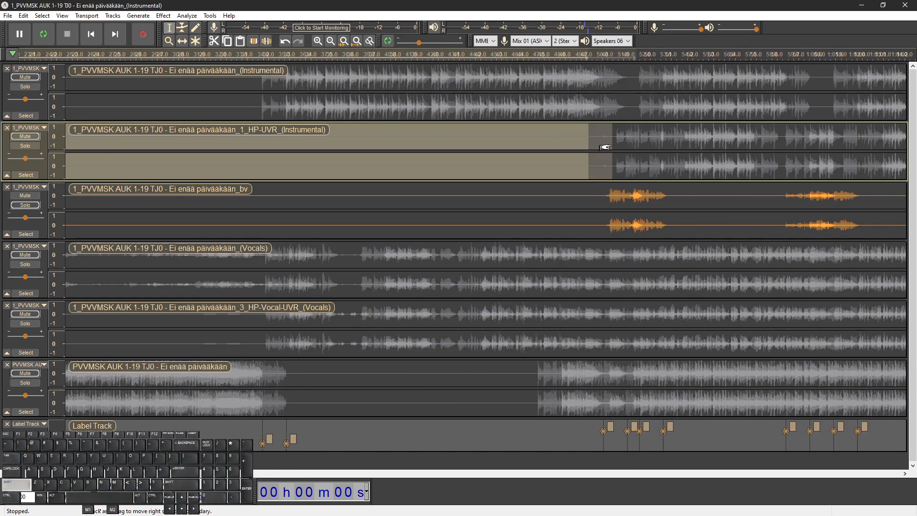
click(581, 116)
key(space)
ctrl+scroll(700, 138, up, 2)
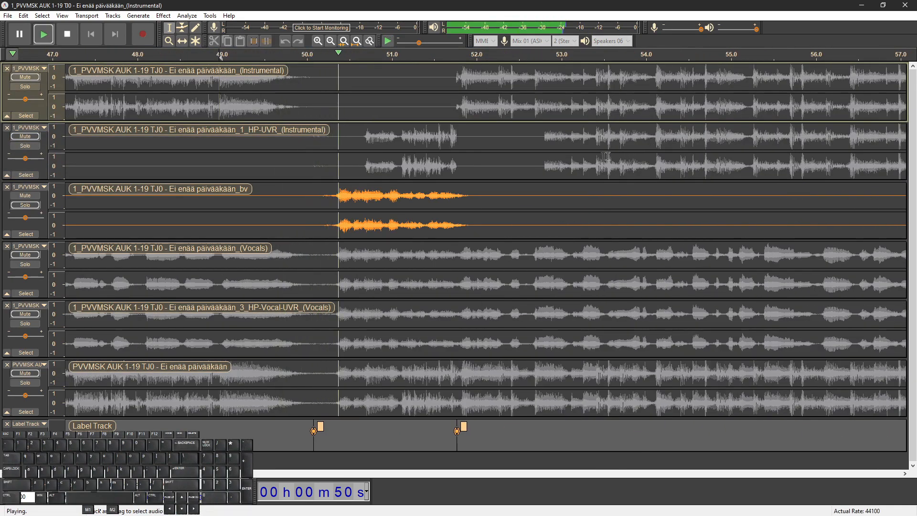
key(space)
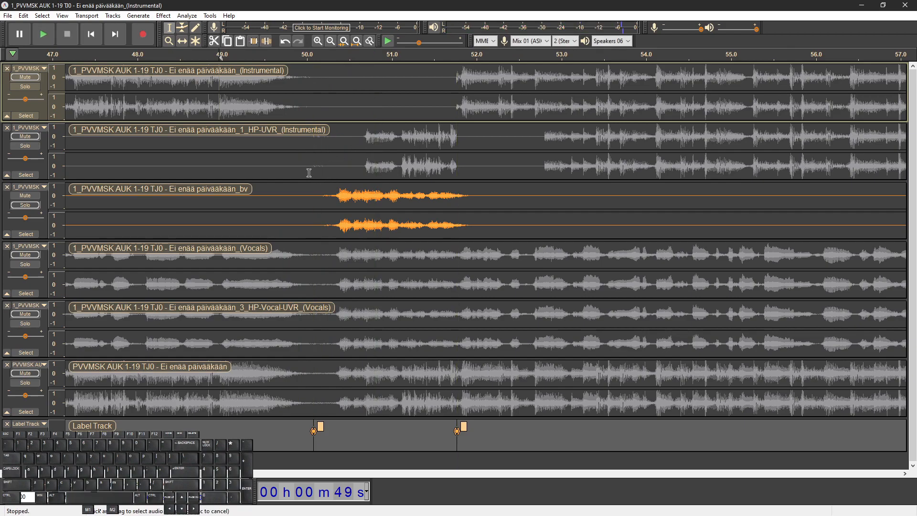
Play the Instrumental, HP-UVR and bv tracks together from about 0:48 across the 0:50 and 0:52 labels
click(242, 163)
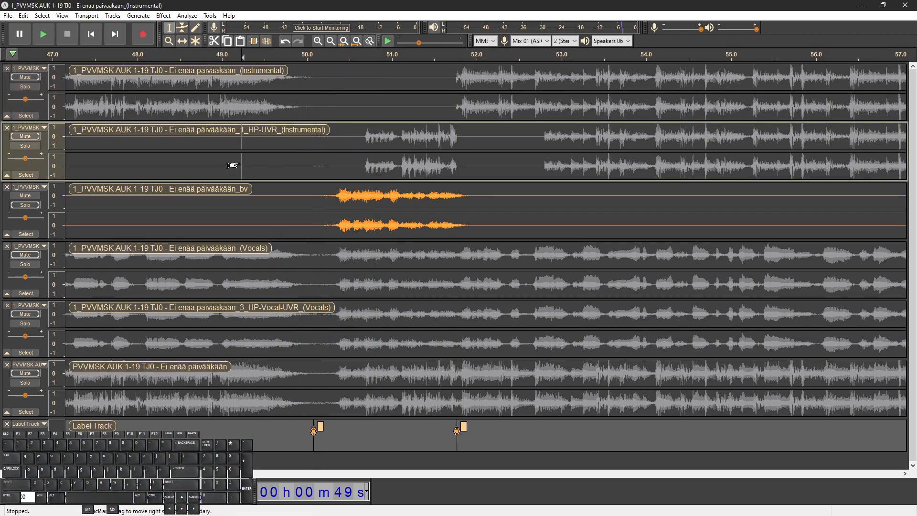
click(22, 78)
key(space)
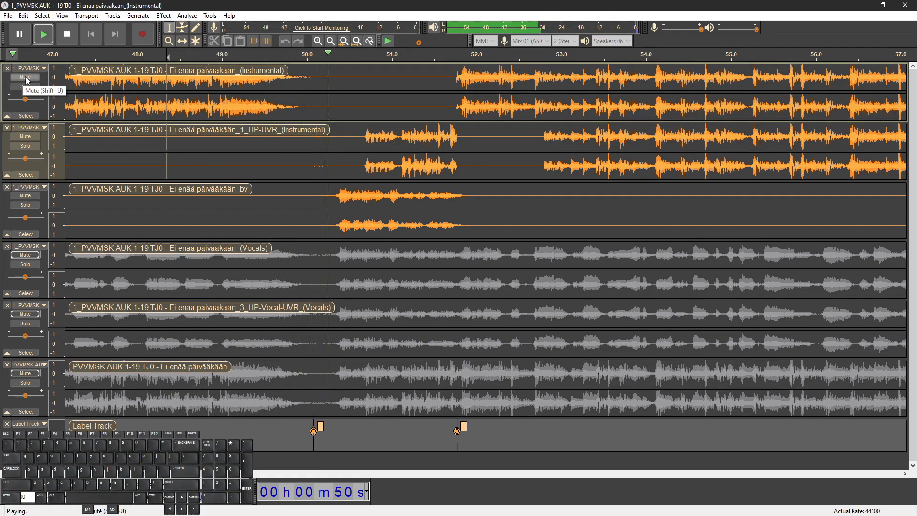
ctrl+scroll(20, 114, down, 1)
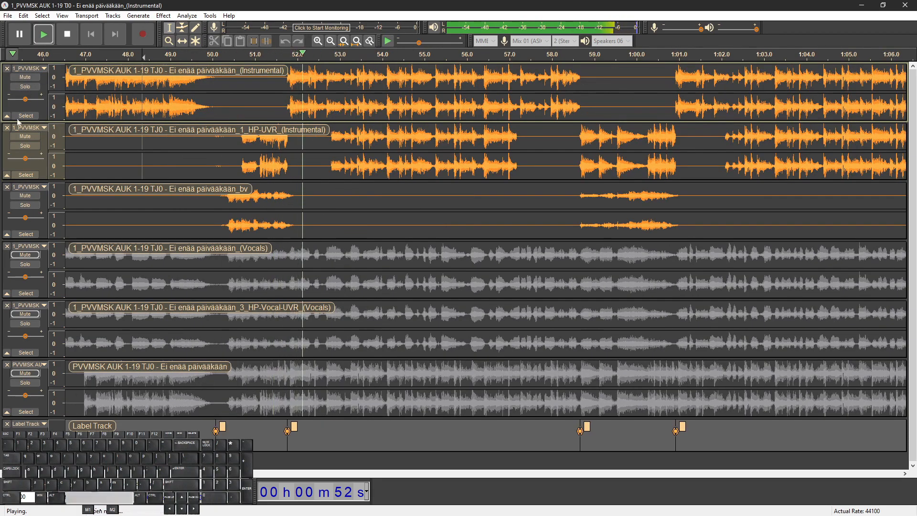
key(space)
Silence the HP-UVR track from about 0:52.3 to 0:57.7 and in the stretch between the 1:01 and 1:24 labels
ctrl+scroll(279, 157, down, 1)
drag(298, 160, 414, 167)
shift+scroll(422, 167, down, 9)
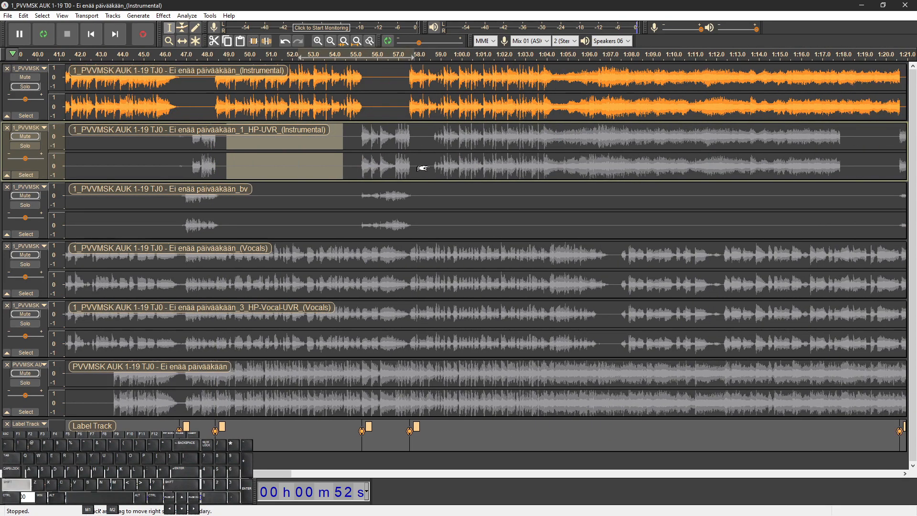
drag(278, 168, 717, 163)
key(ctrl+l)
Silence the HP-UVR track from about 1:30 to 1:48
shift+scroll(570, 167, down, 17)
shift+scroll(567, 168, down, 16)
drag(354, 157, 741, 158)
key(ctrl+l)
Silence the Instrumental track from about 1:51.3 to 2:03.4
shift+scroll(604, 170, down, 15)
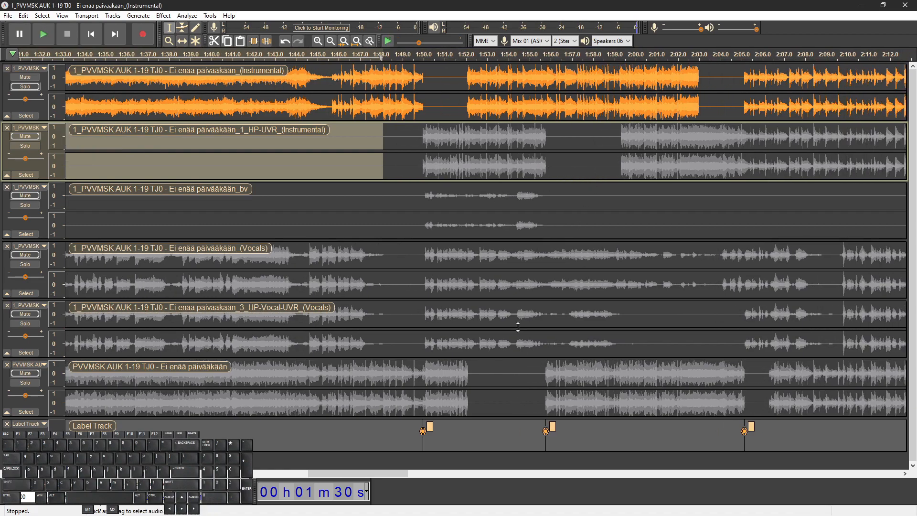
drag(451, 105, 702, 107)
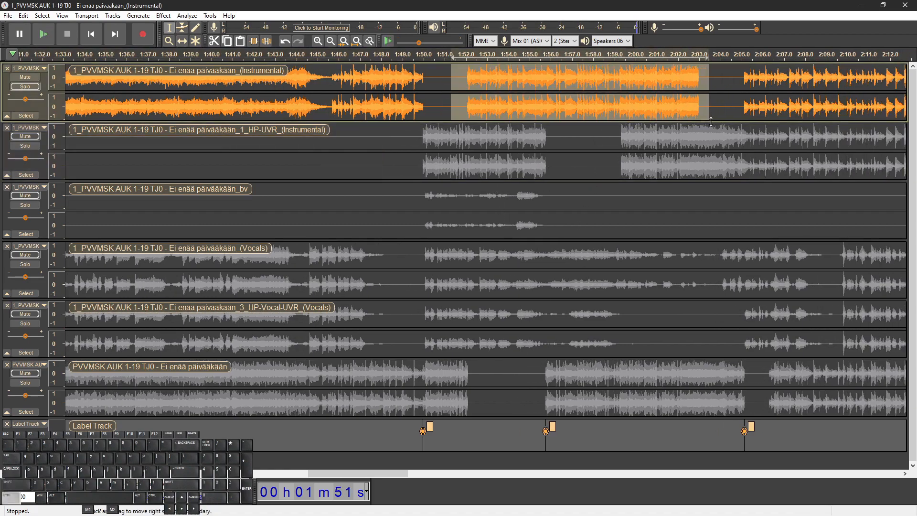
key(ctrl+l)
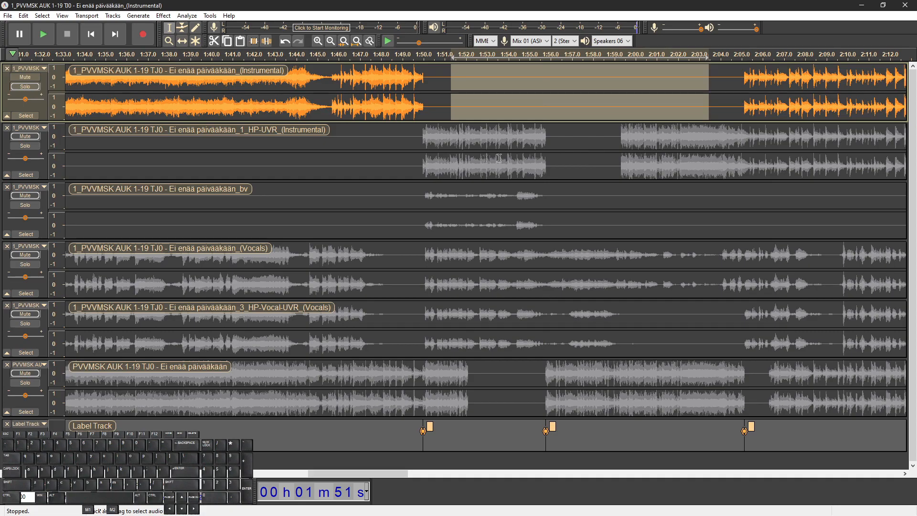
Silence the audio on the HP-UVR (Instrumental) track from about 1:58 to 2:35
scroll(596, 162, right, 7)
drag(423, 143, 799, 153)
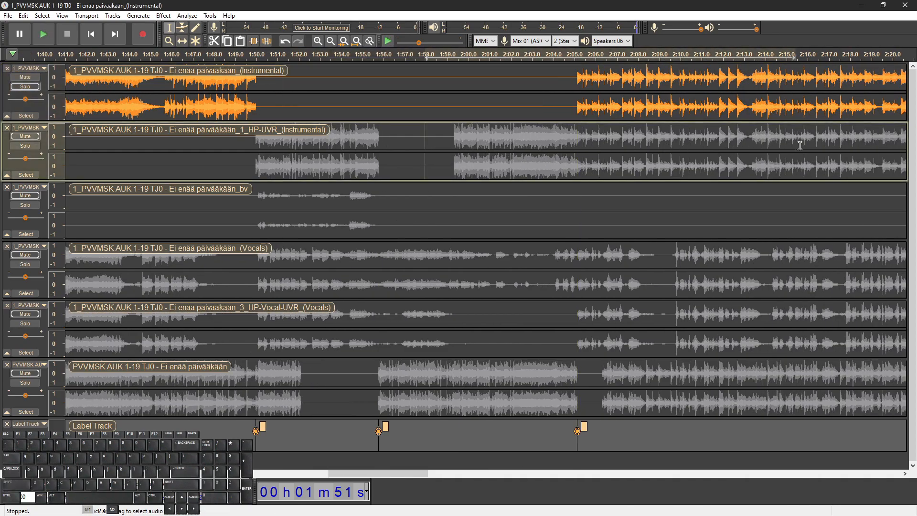
scroll(512, 179, right, 15)
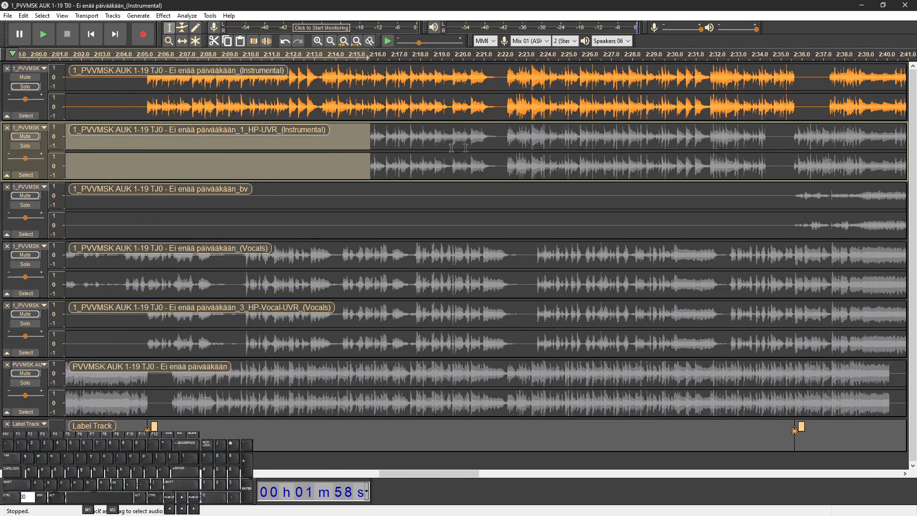
drag(340, 141, 763, 139)
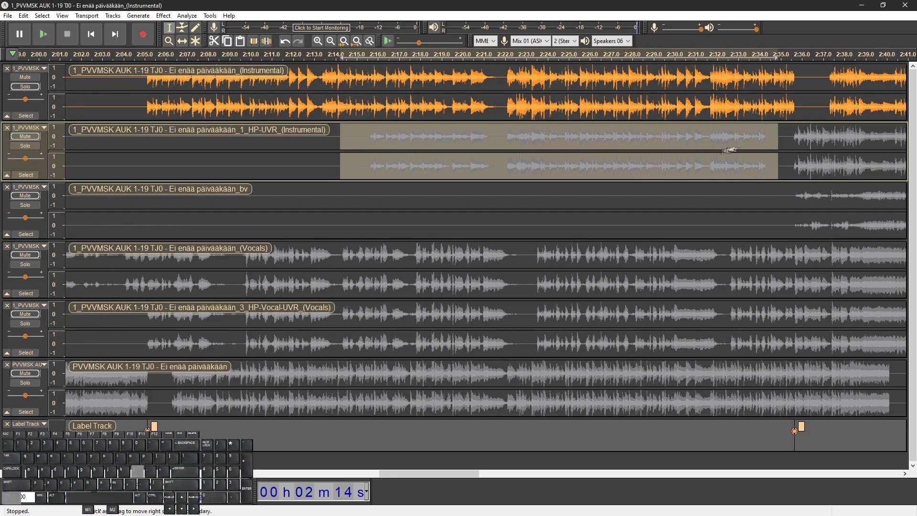
Silence the main (Instrumental) track from about 2:36 to 2:45
scroll(609, 157, right, 18)
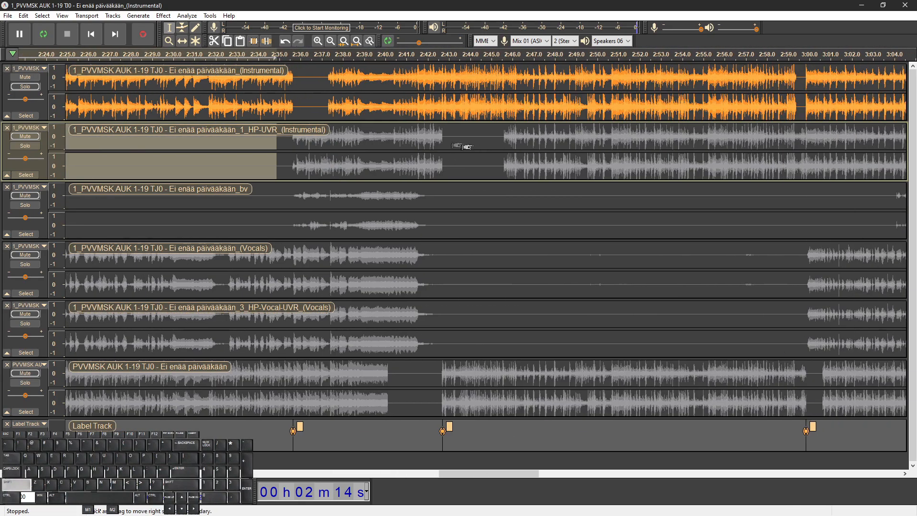
drag(310, 98, 484, 100)
key(ctrl+l)
Silence the HP-UVR (Instrumental) track from about 2:45 to 3:12 and the main (Instrumental) track from about 2:44 to 2:59
scroll(482, 258, right, 8)
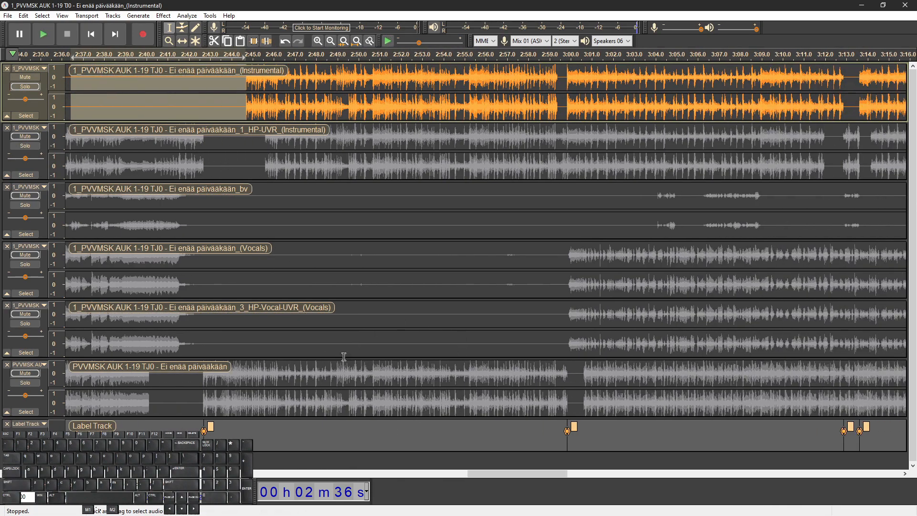
scroll(365, 355, right, 3)
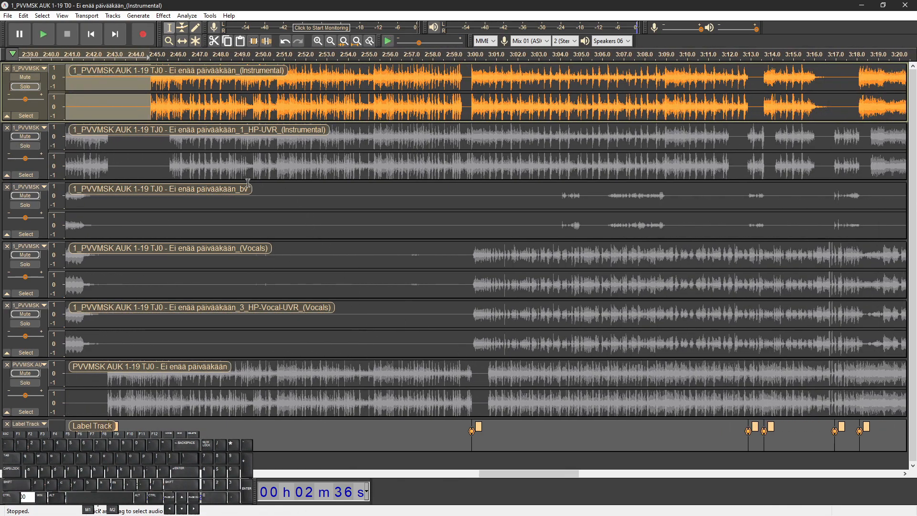
drag(160, 169, 727, 164)
key(ctrl+l)
drag(466, 113, 131, 105)
Place the playback position at about 2:41, unsolo the main (Instrumental) track, and unmute the HP-UVR (Instrumental) and original song tracks
scroll(176, 136, left, 3)
click(143, 103)
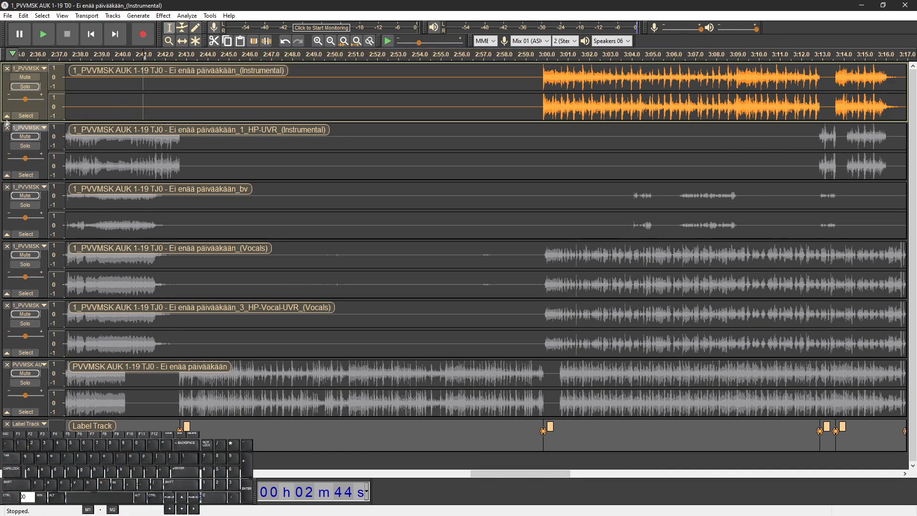
click(25, 137)
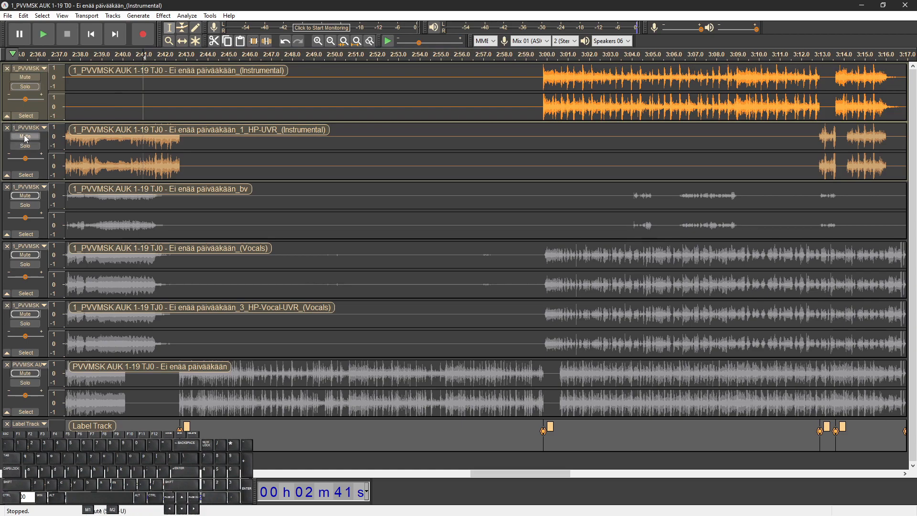
click(30, 377)
Play back the transitions between tracks at about 2:41 and just before 3:00
key(space)
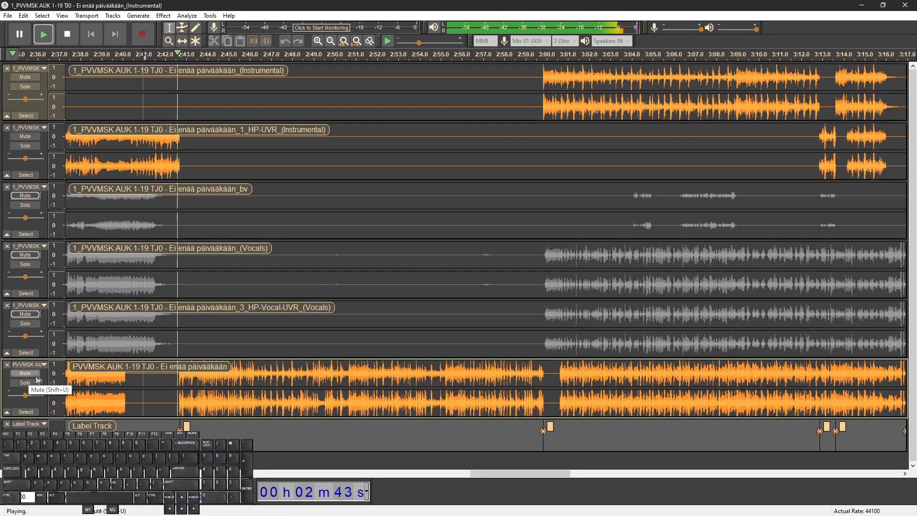
click(534, 105)
key(space)
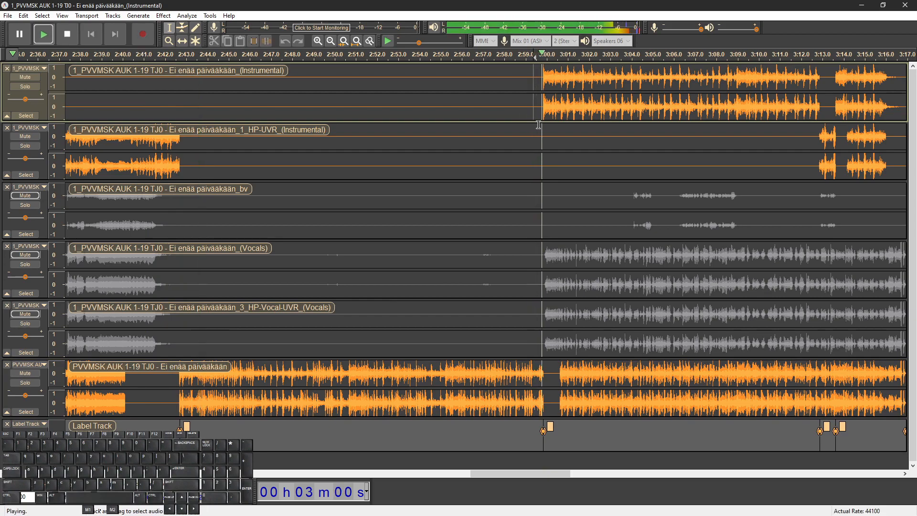
key(space)
Silence the original song track from about 3:00 to 3:30
scroll(527, 327, right, 2)
drag(457, 367, 706, 377)
scroll(490, 341, right, 4)
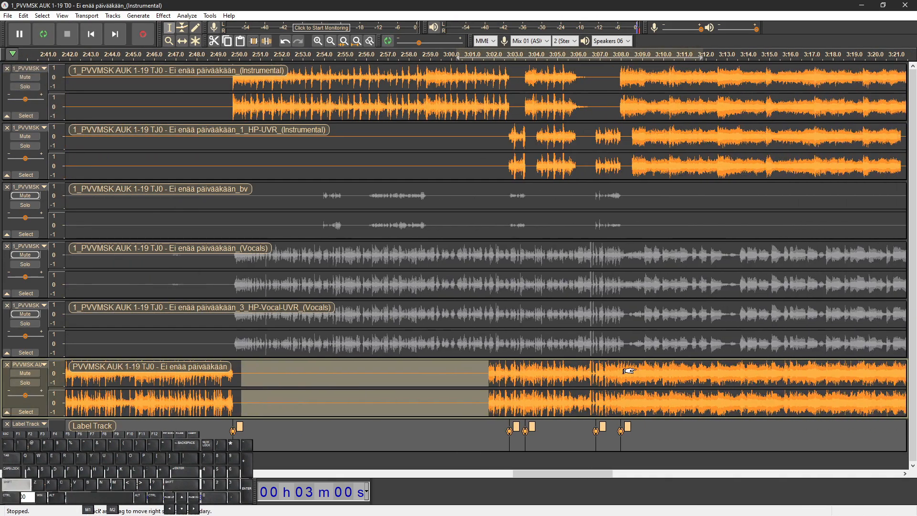
drag(272, 382, 707, 382)
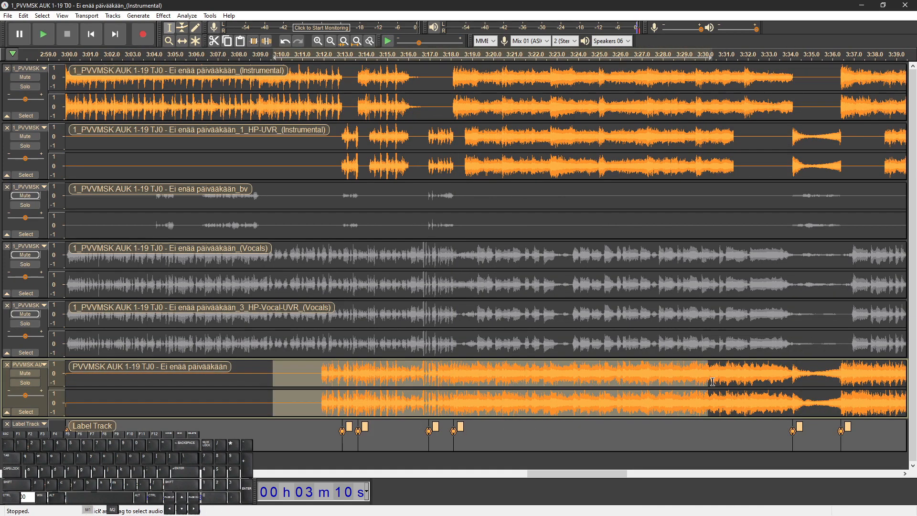
key(ctrl+l)
Silence the HP-UVR (Instrumental) track from about 3:14 to 3:16 and from about 3:19 to 3:24
scroll(353, 115, up, 2)
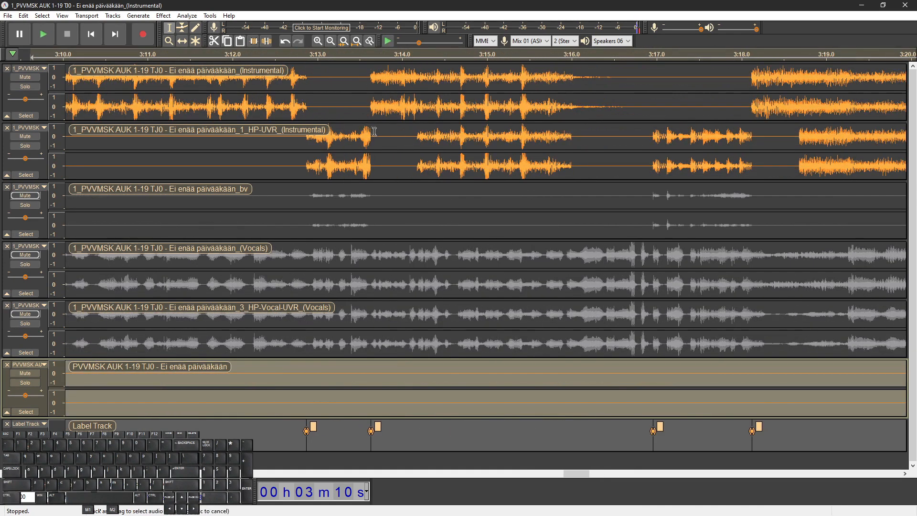
drag(395, 139, 609, 139)
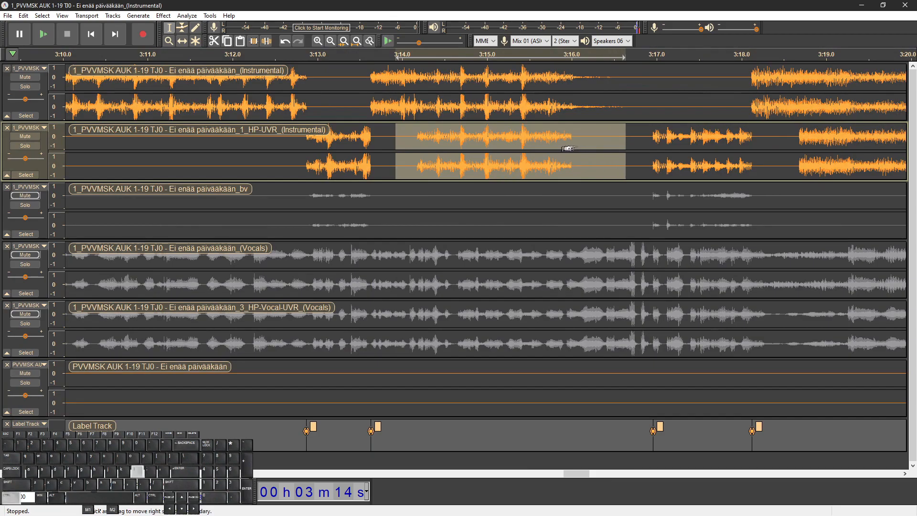
key(ctrl+l)
scroll(571, 148, down, 1)
scroll(526, 143, right, 4)
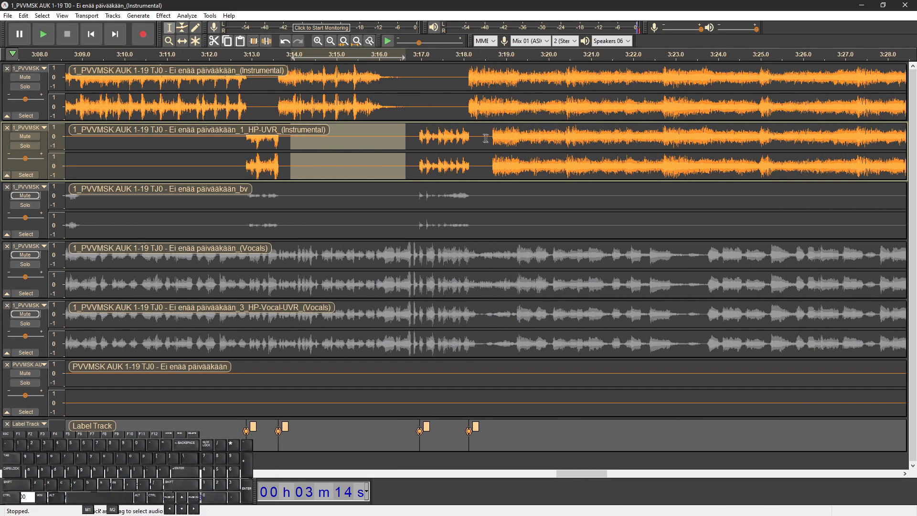
drag(486, 138, 732, 138)
key(ctrl+l)
Silence the HP-UVR (Instrumental) track from about 3:22 to 3:32 and from about 3:38 to 3:56
scroll(525, 143, right, 2)
scroll(518, 142, down, 2)
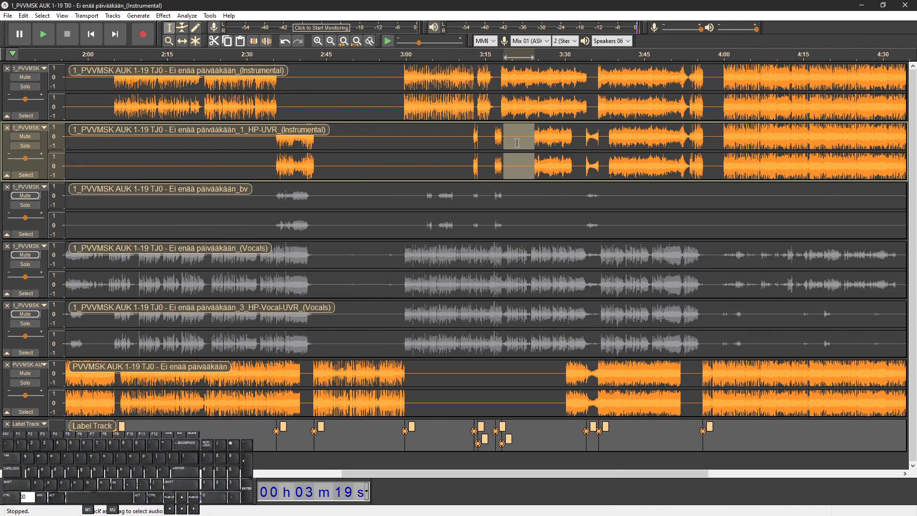
scroll(518, 143, right, 1)
scroll(494, 144, up, 2)
drag(433, 140, 654, 143)
scroll(545, 166, right, 5)
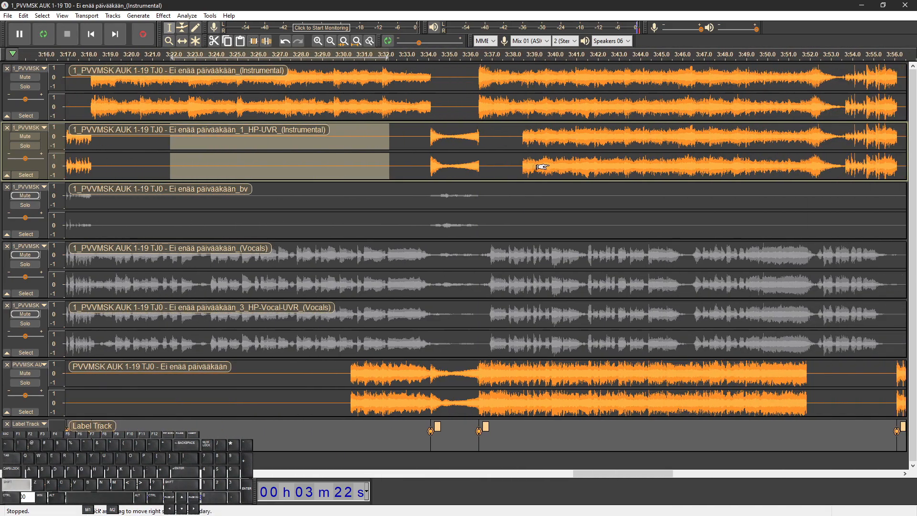
scroll(544, 166, right, 2)
drag(411, 143, 806, 143)
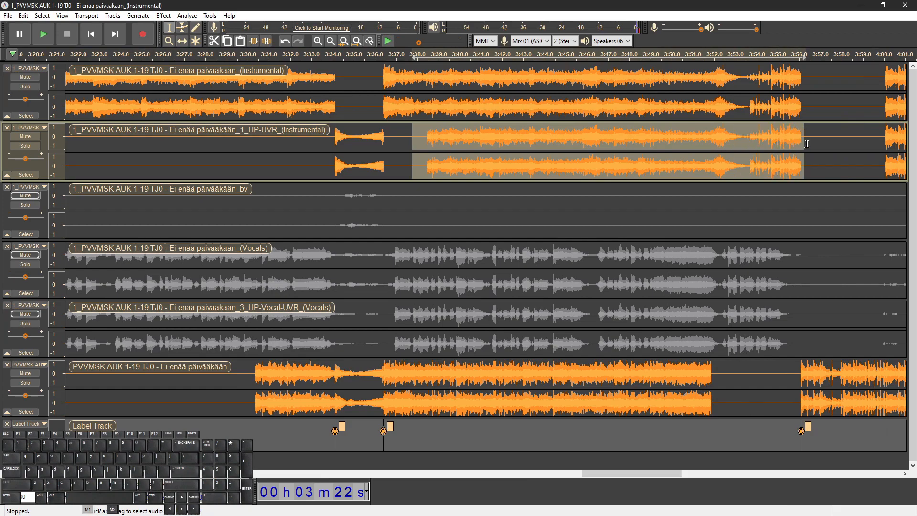
scroll(658, 162, down, 1)
scroll(650, 160, right, 2)
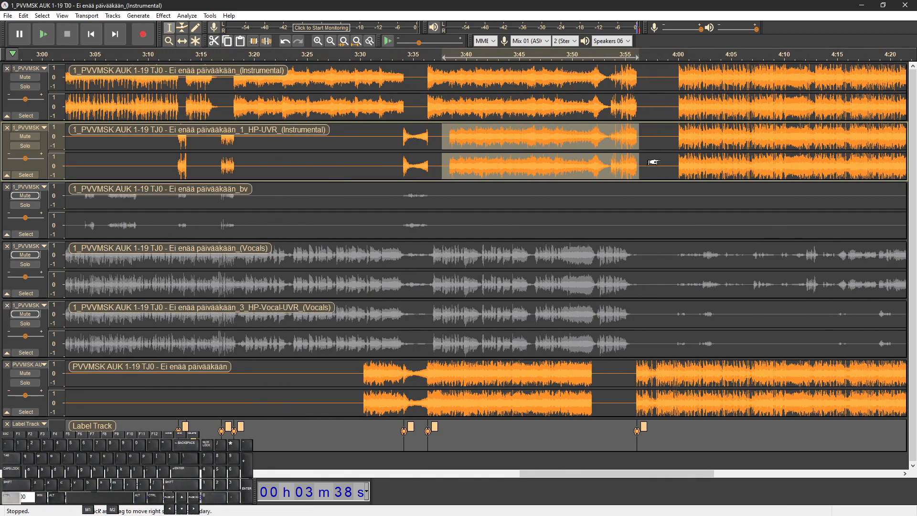
Silence the original song track from about 3:28 to 3:53, and both instrumental tracks from about 3:59 to the end
drag(610, 372, 342, 374)
key(ctrl+l)
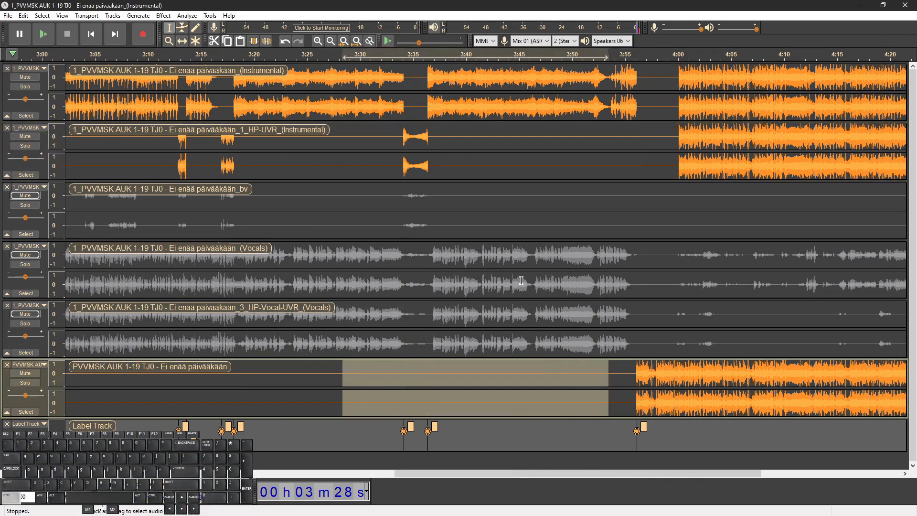
scroll(525, 136, down, 1)
scroll(592, 108, down, 1)
scroll(591, 110, right, 3)
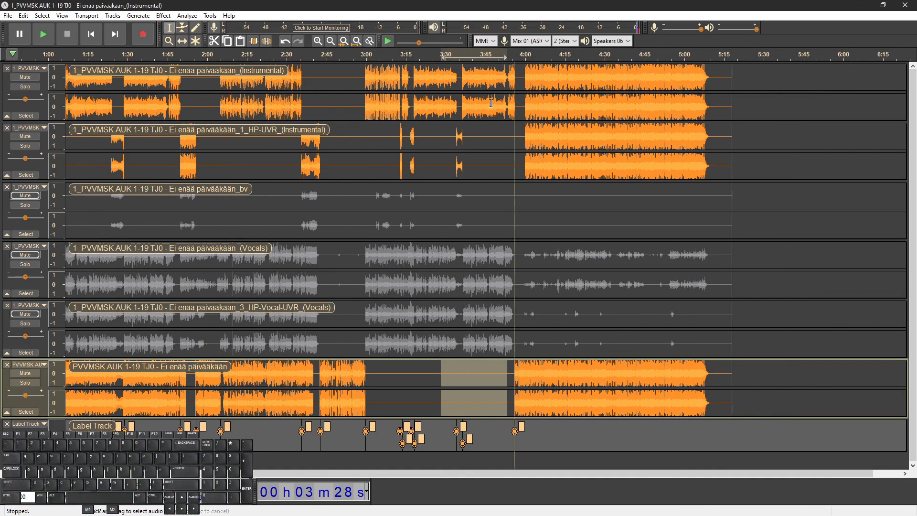
click(491, 112)
drag(521, 108, 761, 162)
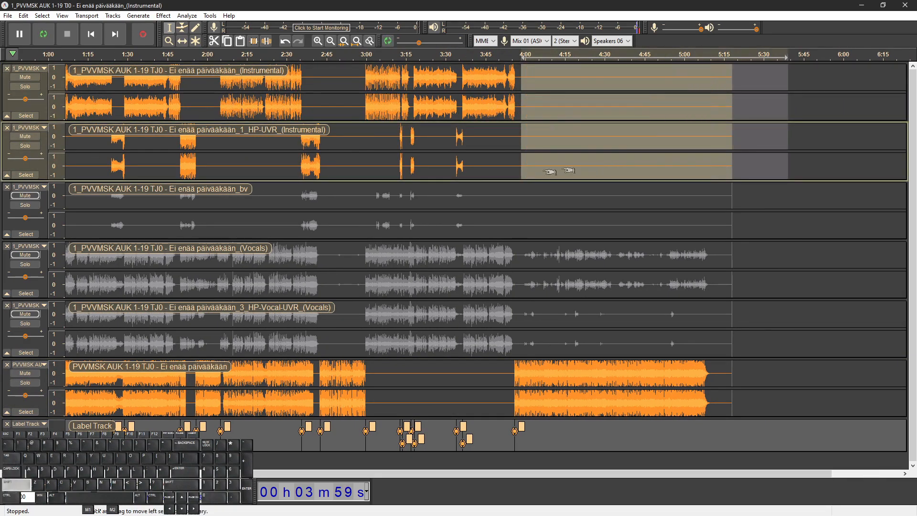
Silence the original song track from about 0:43 to 1:53 and from about 2:05 to 2:41
scroll(464, 185, left, 5)
click(166, 166)
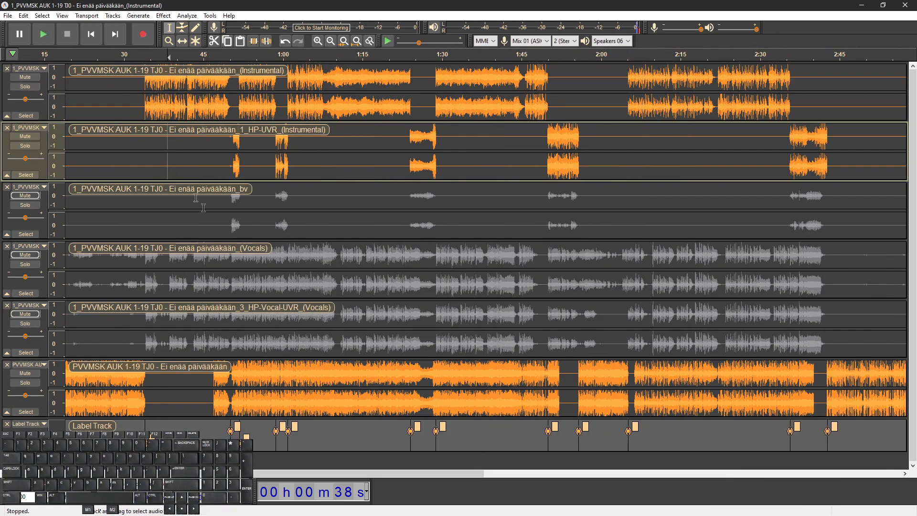
drag(179, 401, 367, 398)
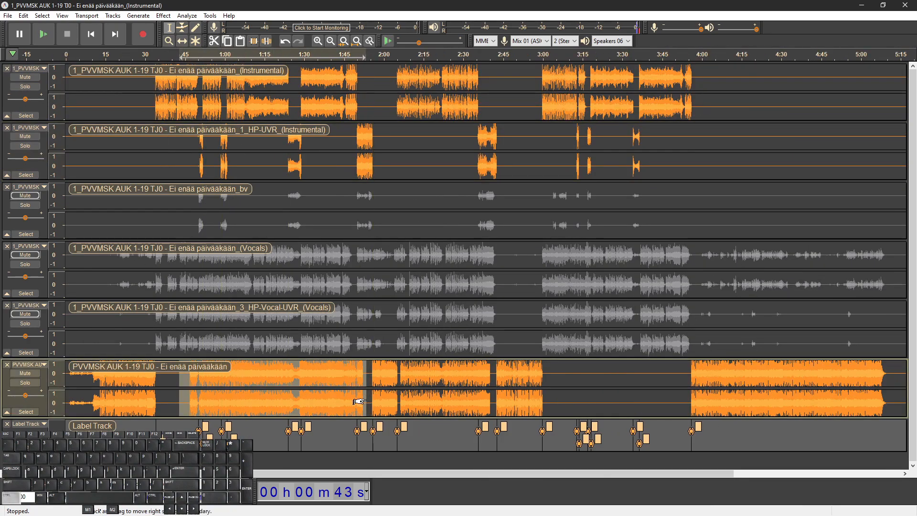
key(ctrl+l)
scroll(367, 399, up, 1)
click(403, 371)
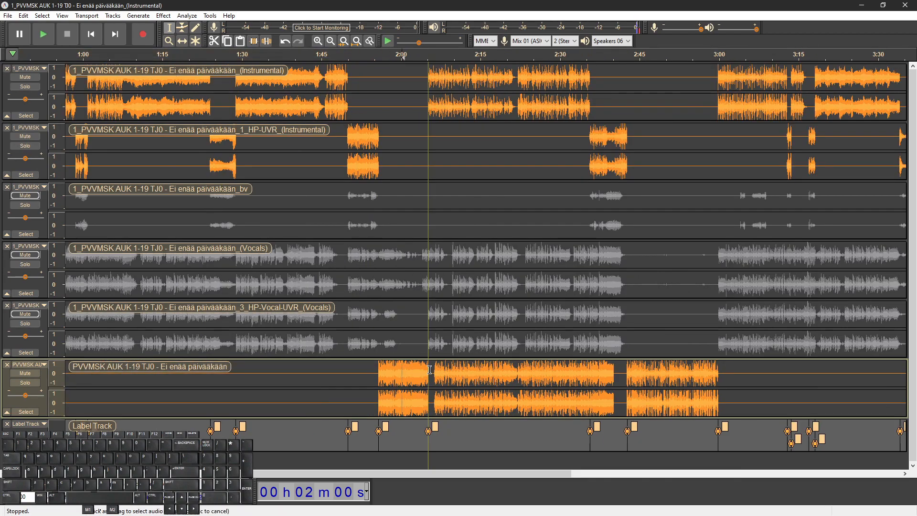
drag(432, 371, 618, 375)
key(ctrl+l)
Check the original song track around 1:27 for leftover audio and save the project
scroll(575, 378, down, 2)
click(182, 378)
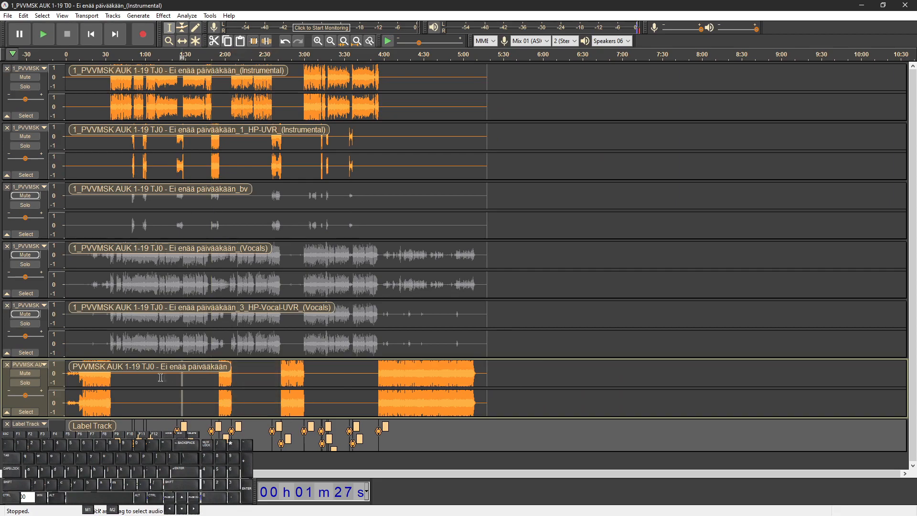
scroll(100, 383, up, 2)
key(ctrl+s)
Examine the edited tracks along the whole timeline for gaps or overlaps between the labelled sections
scroll(167, 266, up, 2)
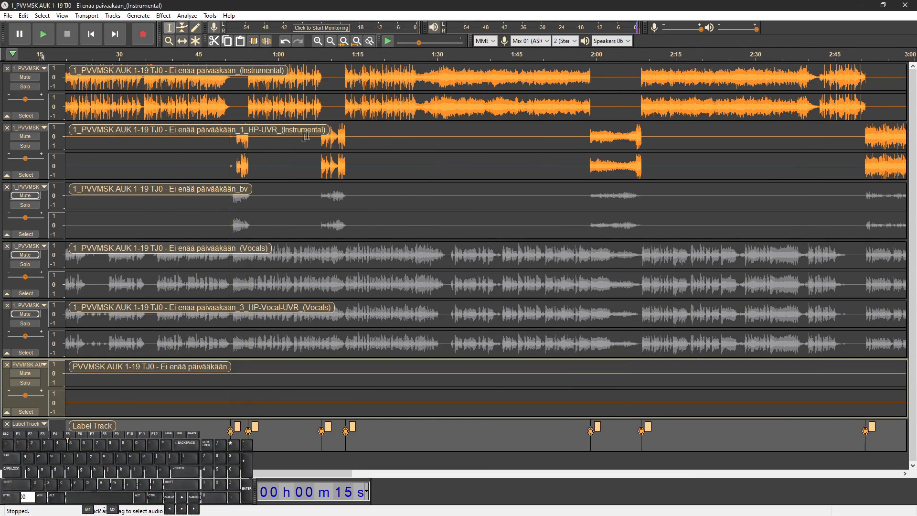
scroll(407, 169, right, 10)
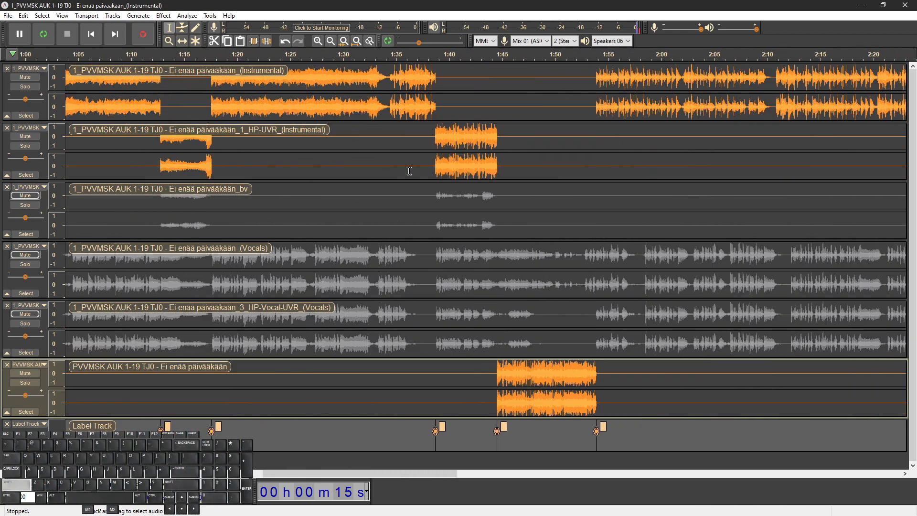
scroll(409, 171, right, 18)
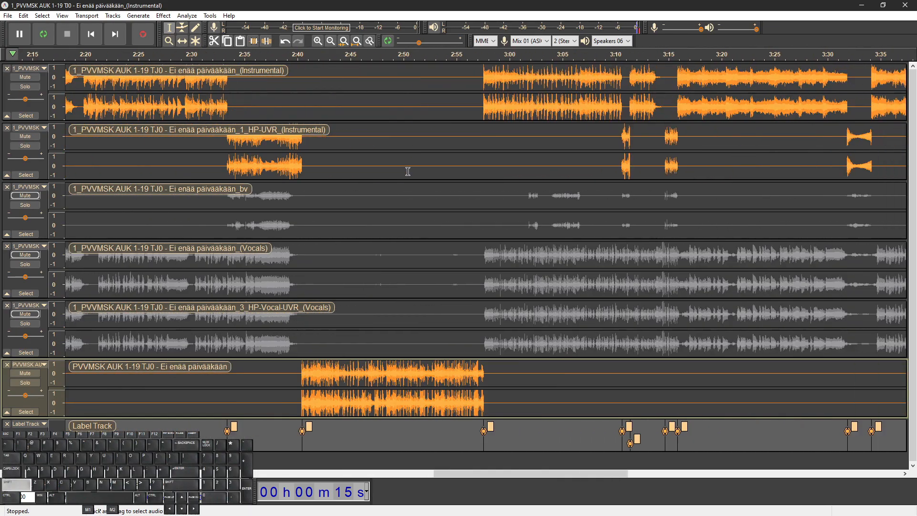
scroll(408, 171, right, 6)
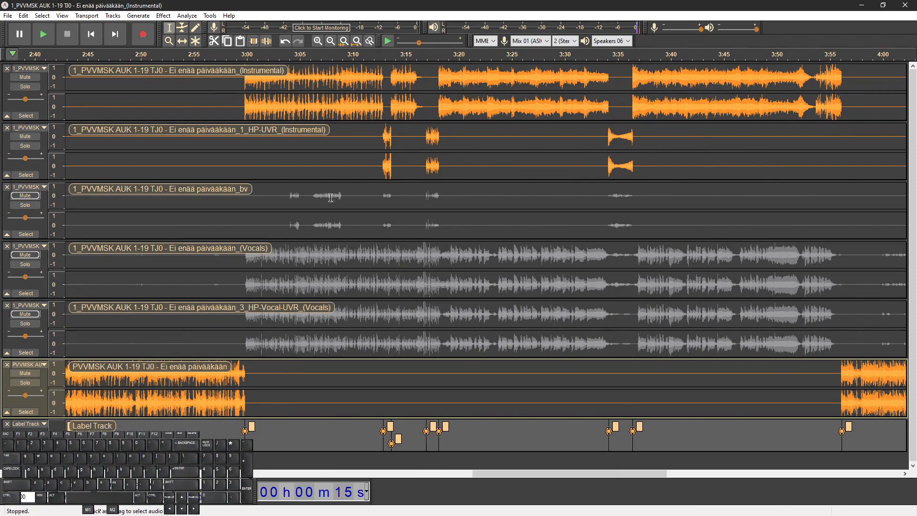
scroll(334, 197, right, 3)
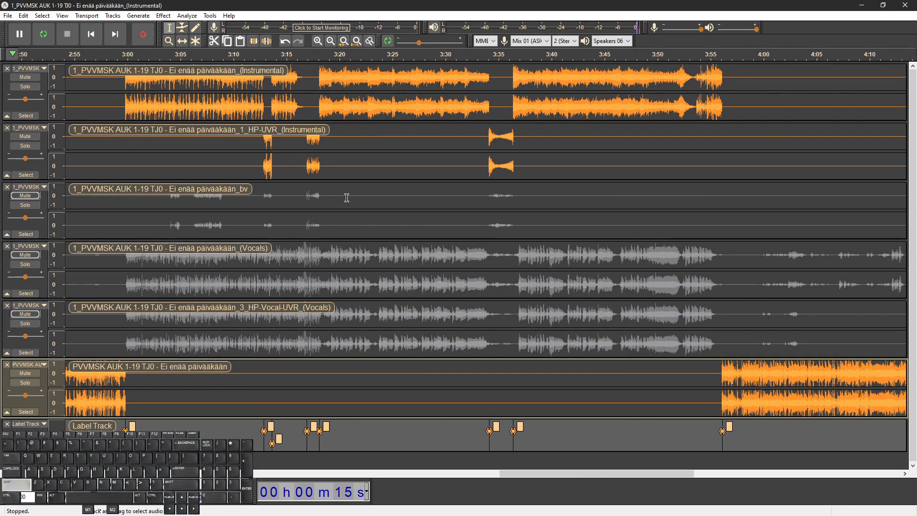
scroll(347, 197, right, 16)
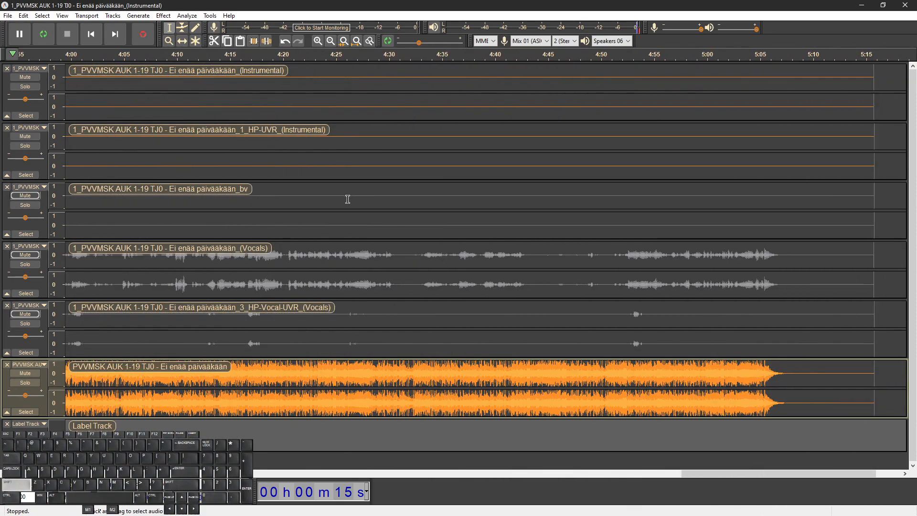
scroll(370, 208, down, 2)
scroll(306, 236, left, 16)
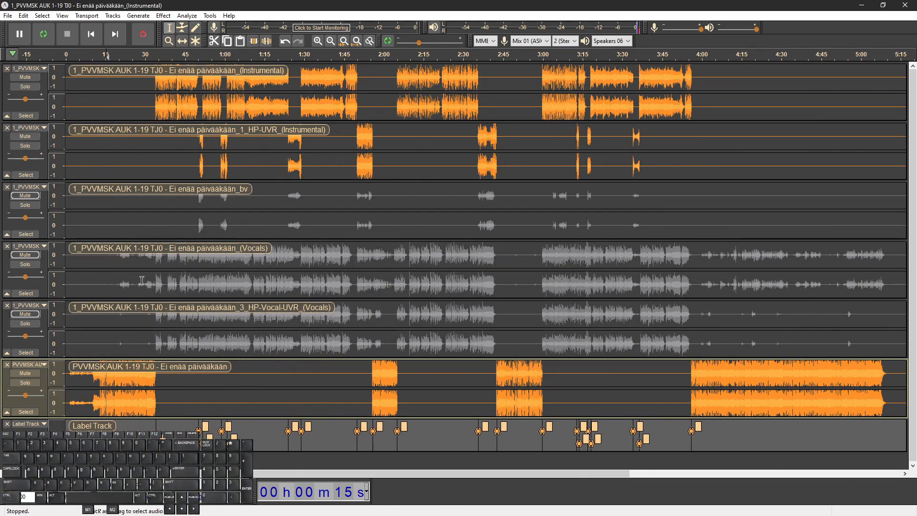
Return the playback position to the song's start, unmute the backing vocals (bv) track and mute the original song track
click(79, 329)
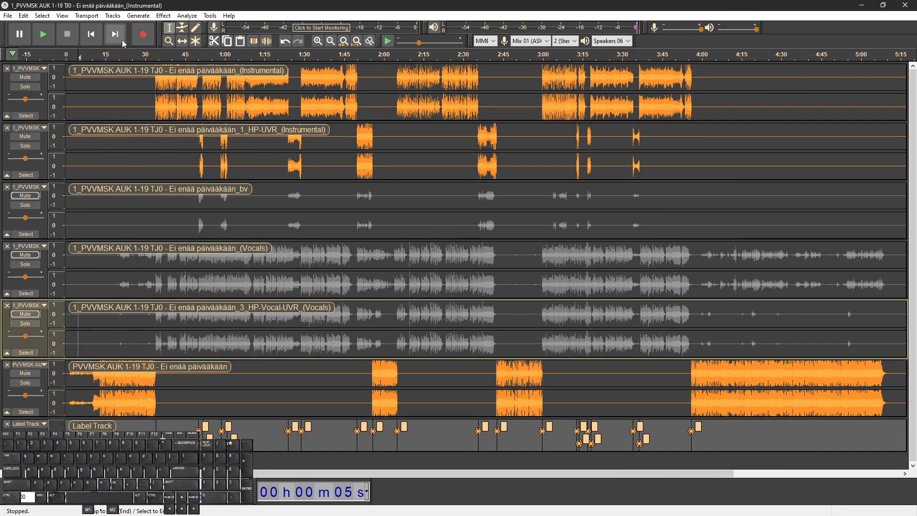
click(25, 87)
click(24, 195)
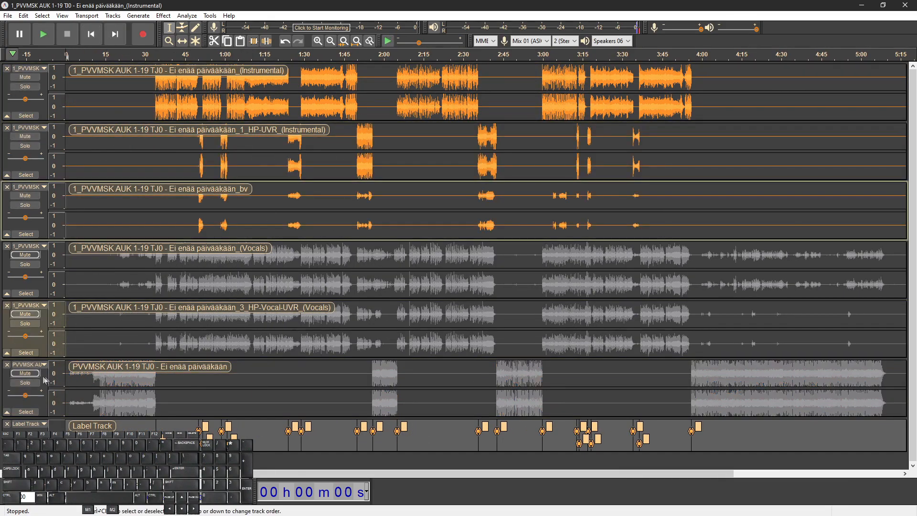
Unmute the original song track and play back the mix from the start and from about 0:30
click(25, 373)
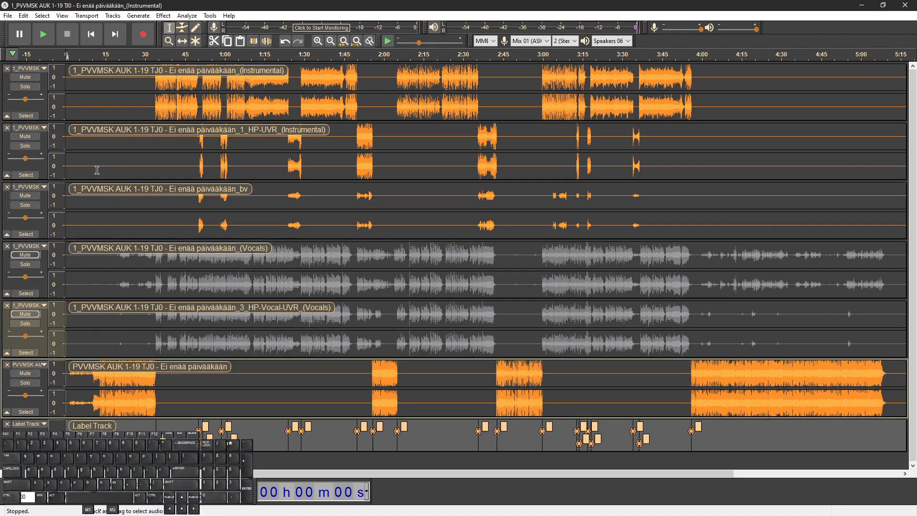
key(space)
scroll(65, 267, up, 1)
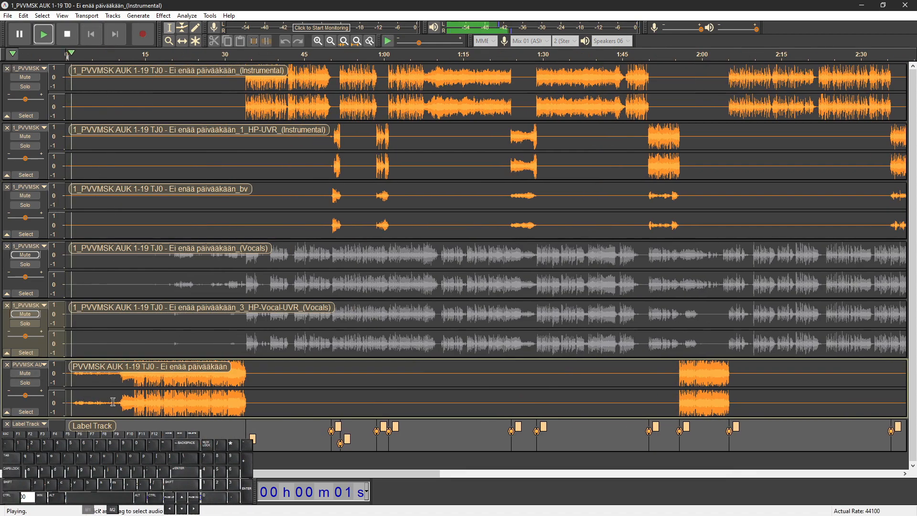
click(114, 405)
key(space)
key(space)
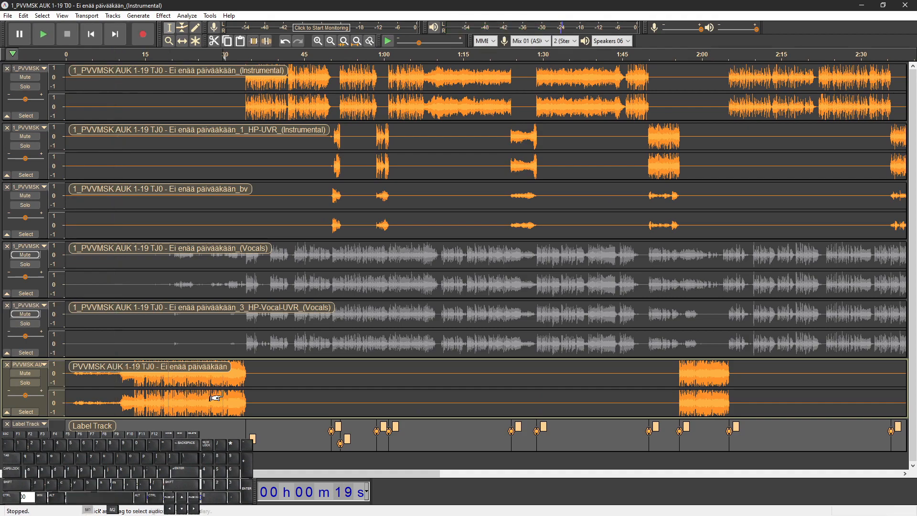
click(222, 394)
key(space)
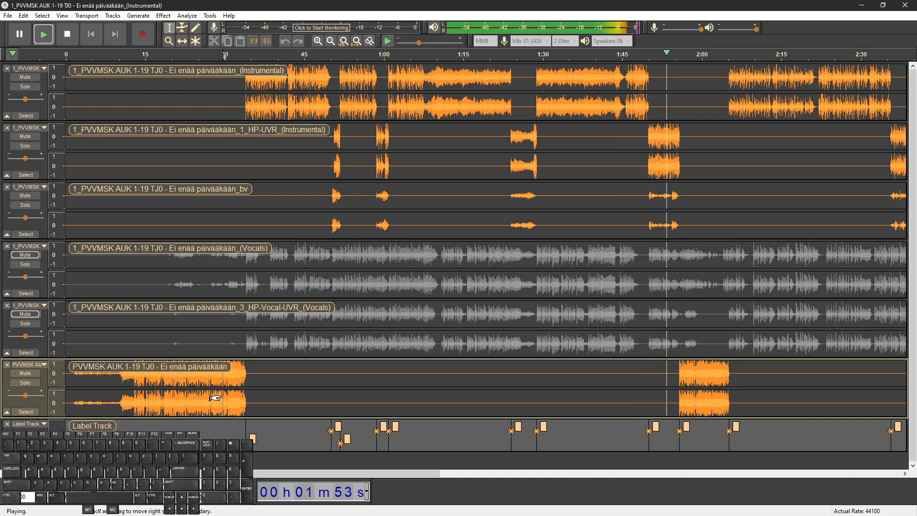
Solo the edited backing vocals (bv) track and listen to its passage from about 1:49 to 1:55
click(645, 166)
key(space)
scroll(653, 177, up, 2)
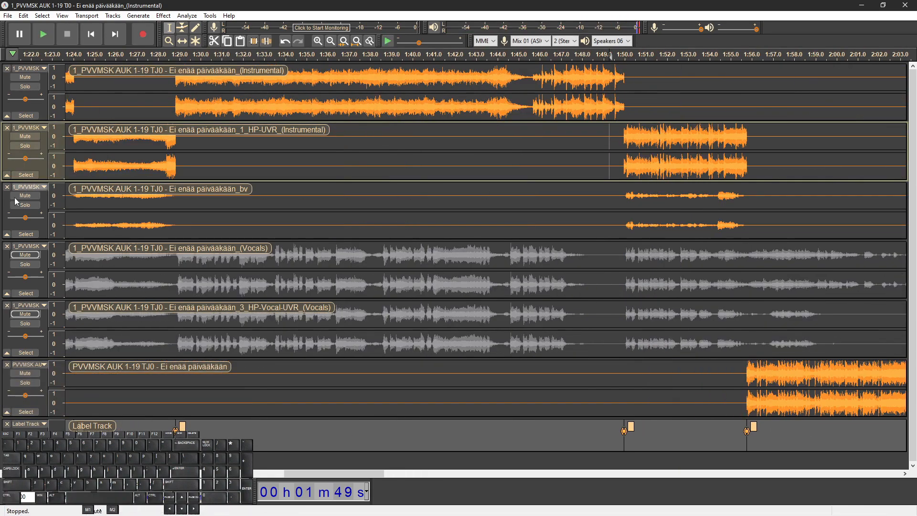
click(25, 205)
key(space)
scroll(664, 200, up, 1)
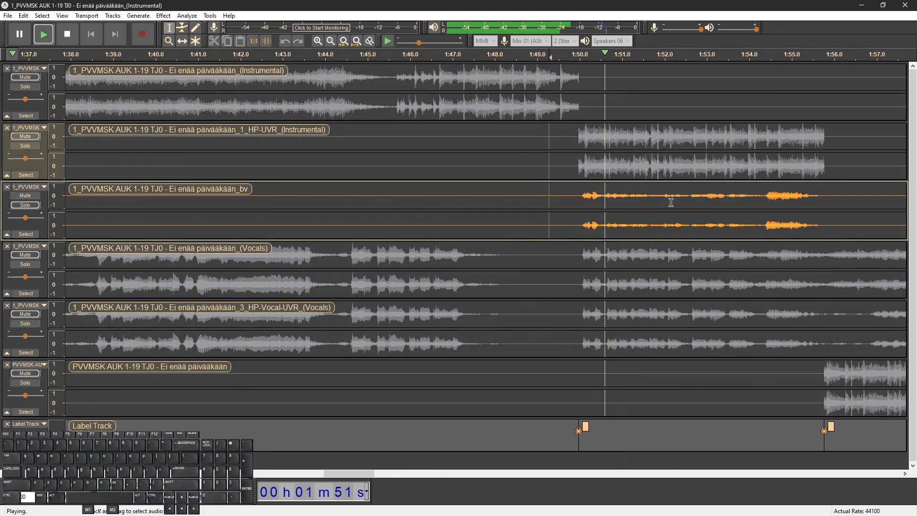
scroll(635, 205, right, 1)
scroll(633, 207, down, 1)
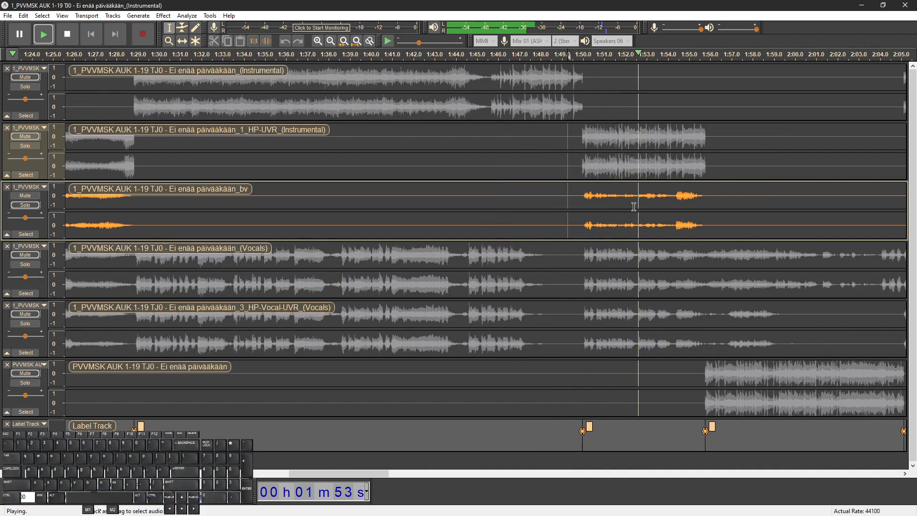
scroll(635, 206, right, 1)
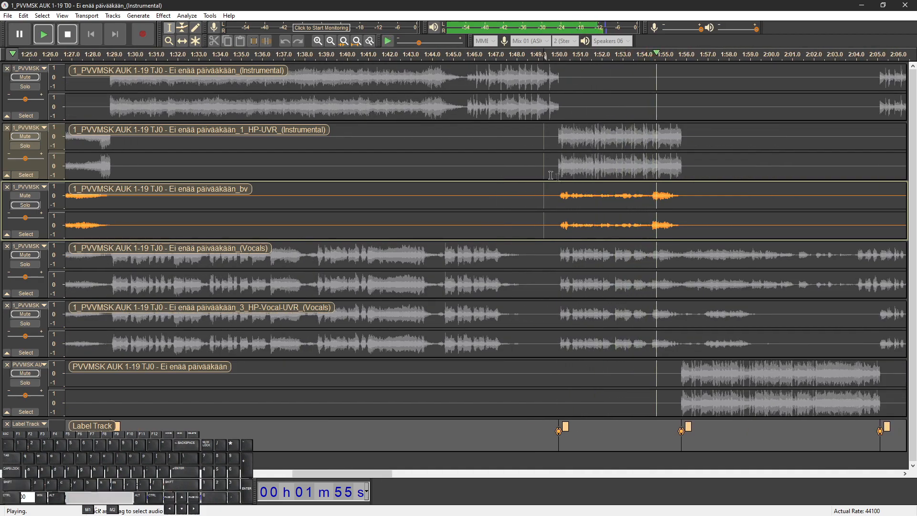
key(space)
click(550, 165)
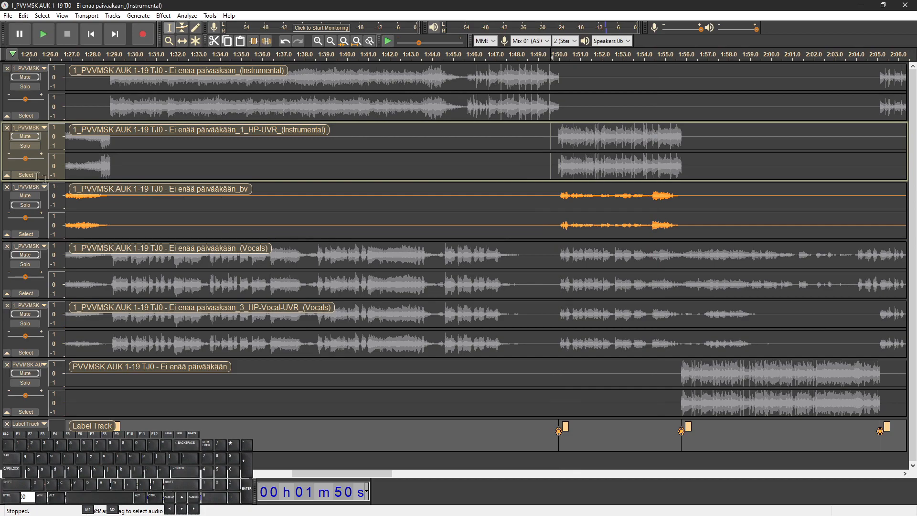
Restore the two instrumental tracks and the original song track to the mix and play it from about 1:49
click(25, 138)
click(25, 77)
click(25, 374)
click(518, 165)
key(space)
scroll(520, 166, down, 3)
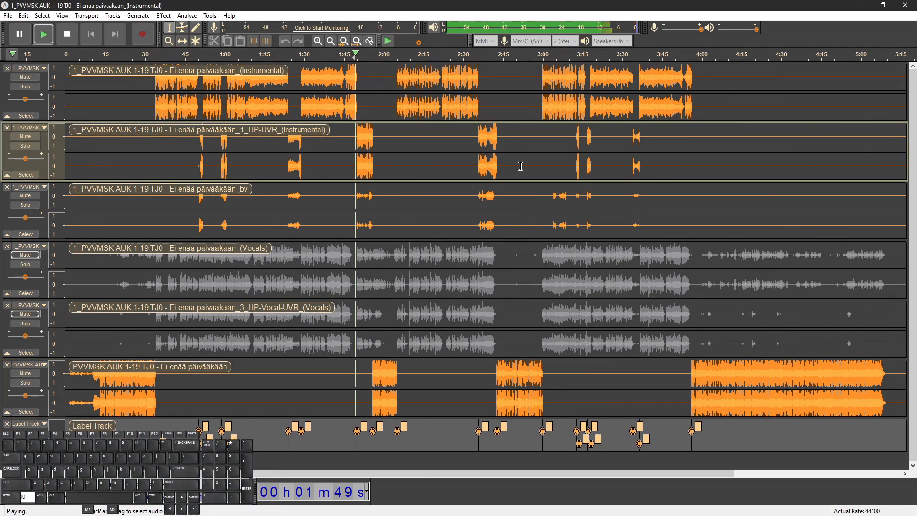
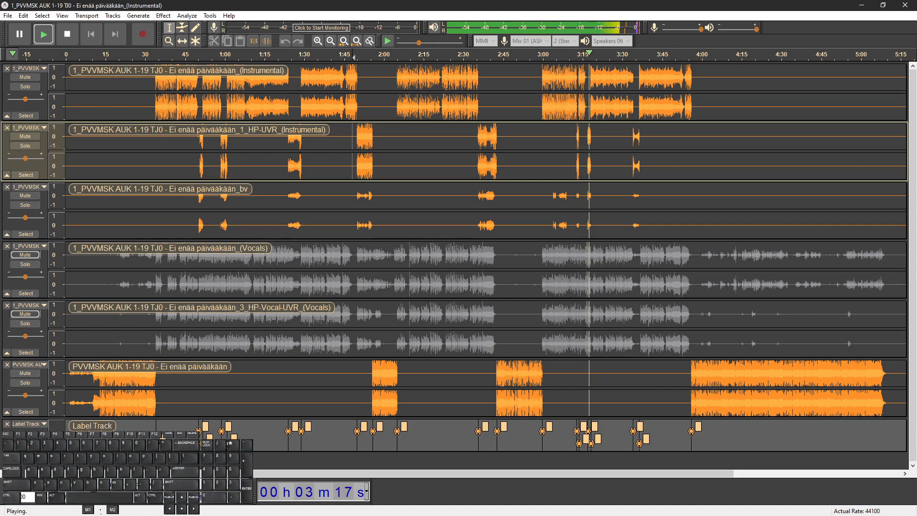
Replay the mix around 3:04 to check the first short backing vocals (bv) fragment of that section
click(552, 195)
ctrl+scroll(549, 198, up, 3)
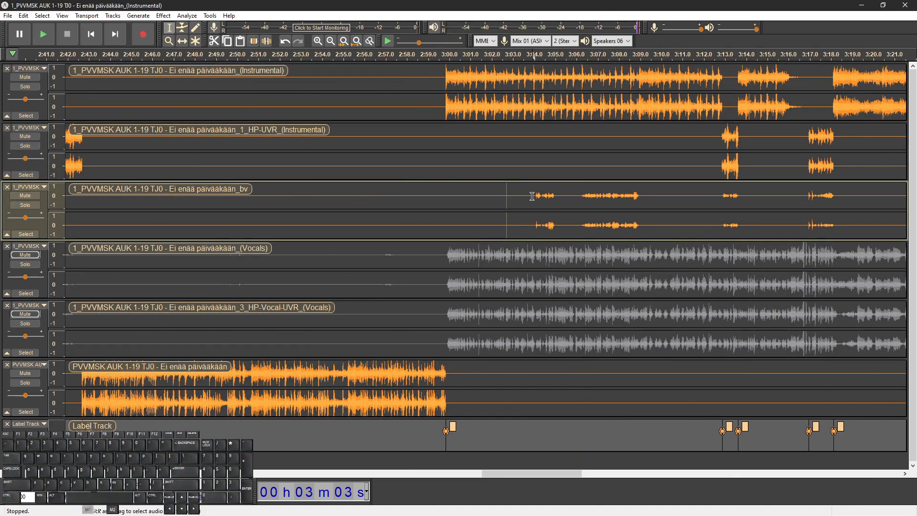
key(space)
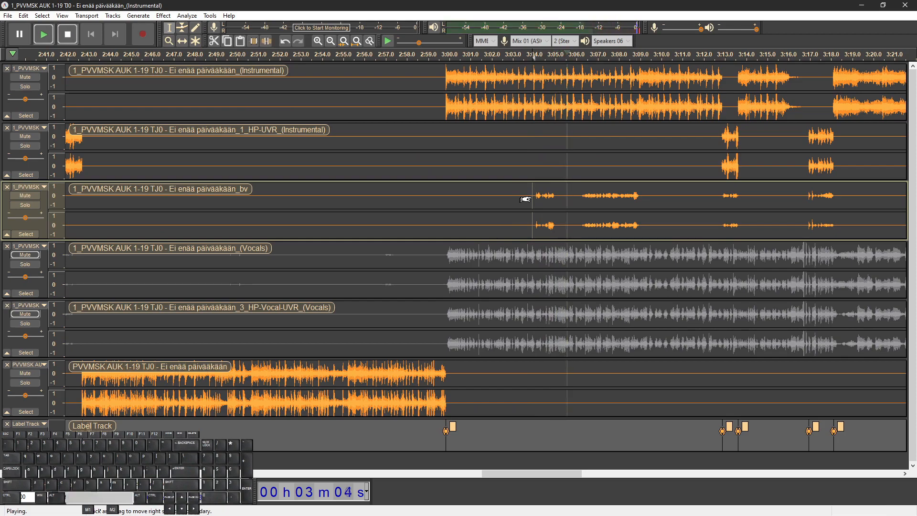
scroll(532, 198, up, 2)
key(space)
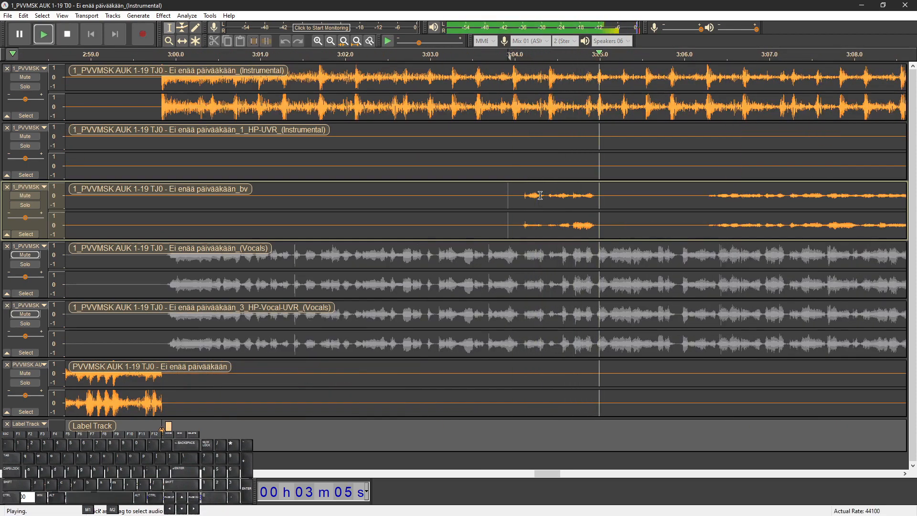
key(space)
ctrl+scroll(539, 195, down, 2)
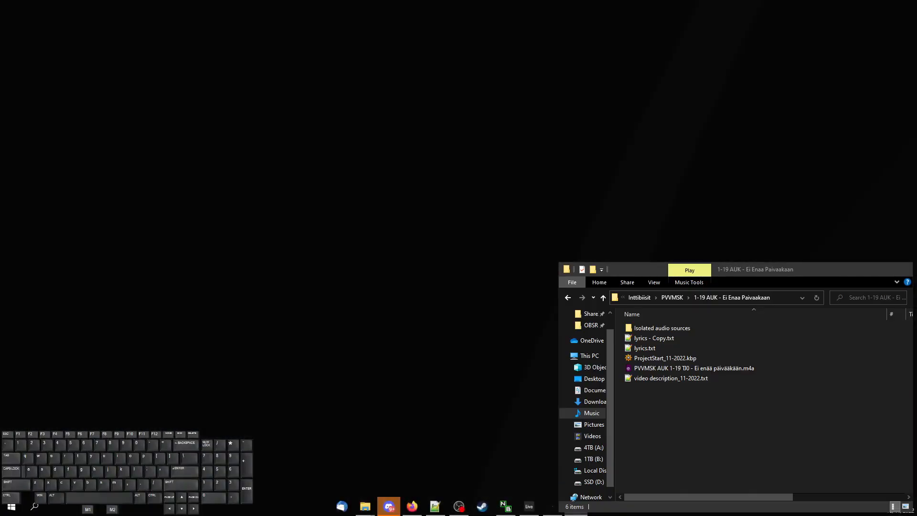
Import the bv FLAC file from the Isolated audio sources folder, place it below the edited bv track and mute it
key(alt+Tab)
double_click(661, 328)
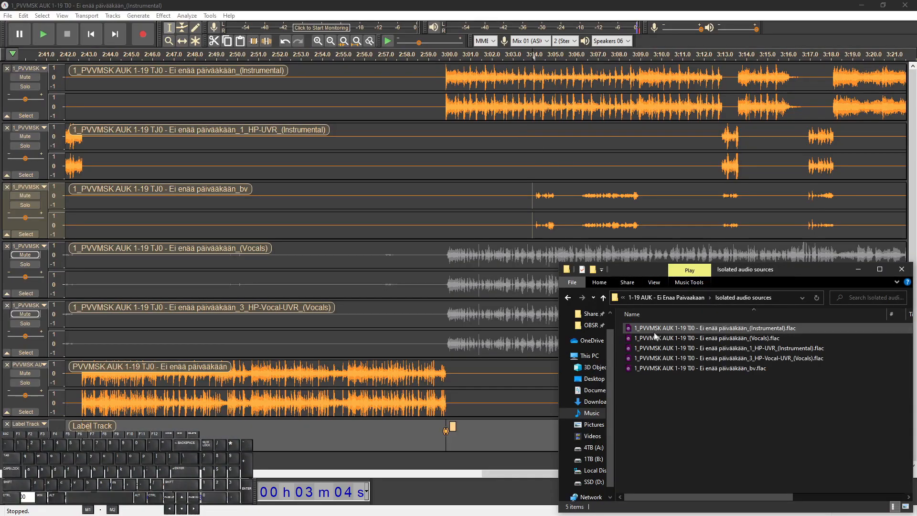
click(665, 368)
drag(665, 368, 514, 225)
click(415, 7)
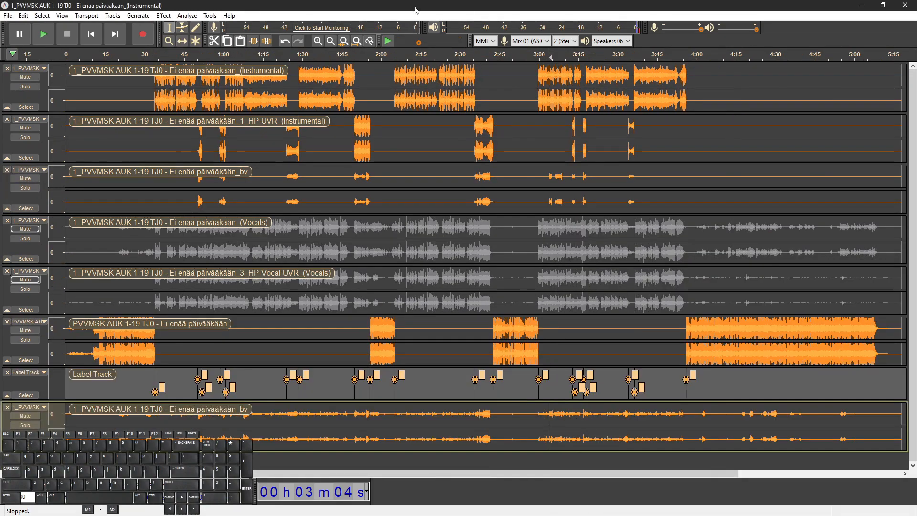
drag(72, 409, 73, 218)
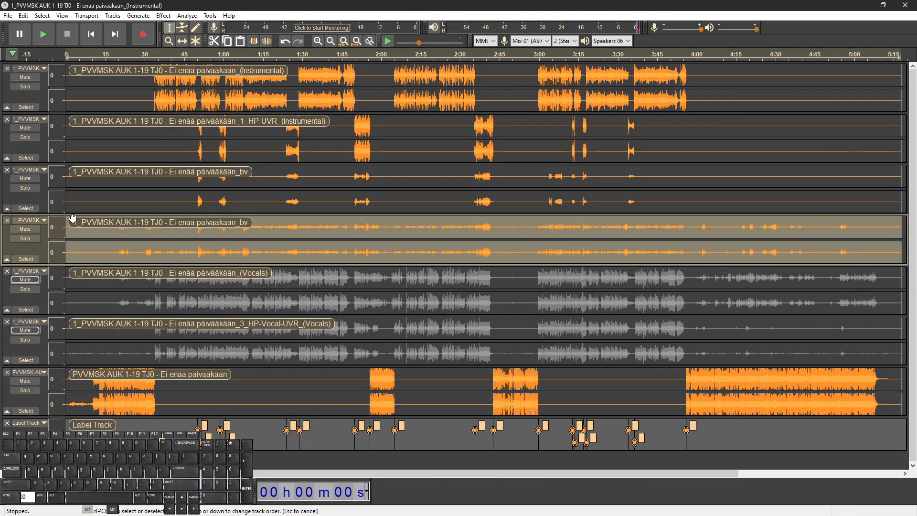
click(20, 231)
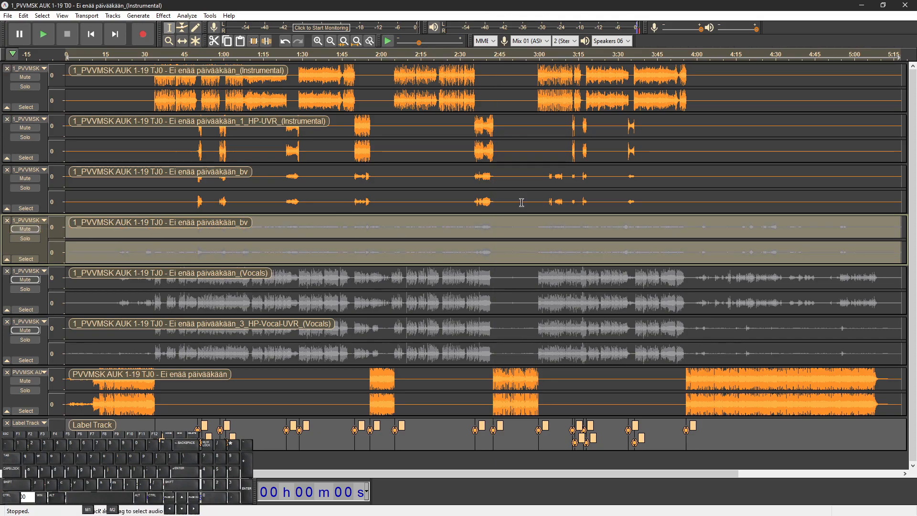
Play the mix from about 3:03 with the edited bv track audible and the full bv copy muted
click(544, 201)
key(space)
scroll(443, 219, up, 2)
scroll(443, 219, up, 2)
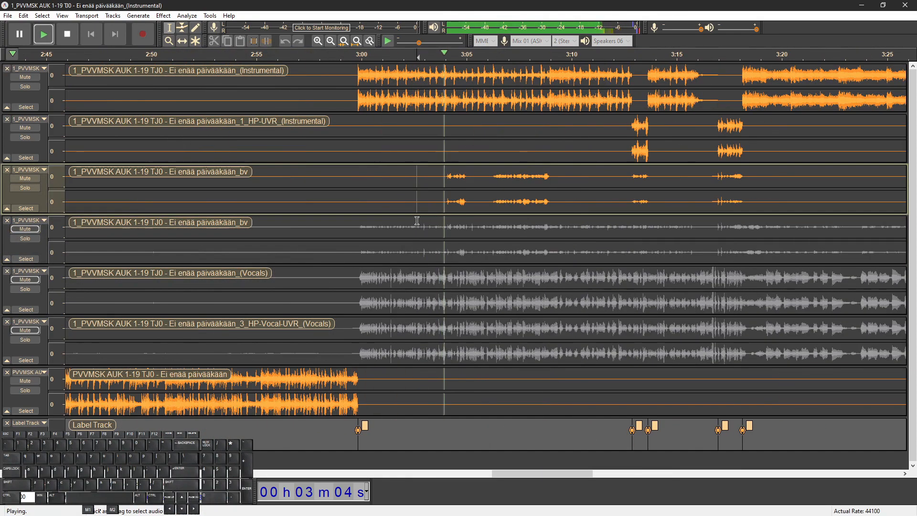
key(space)
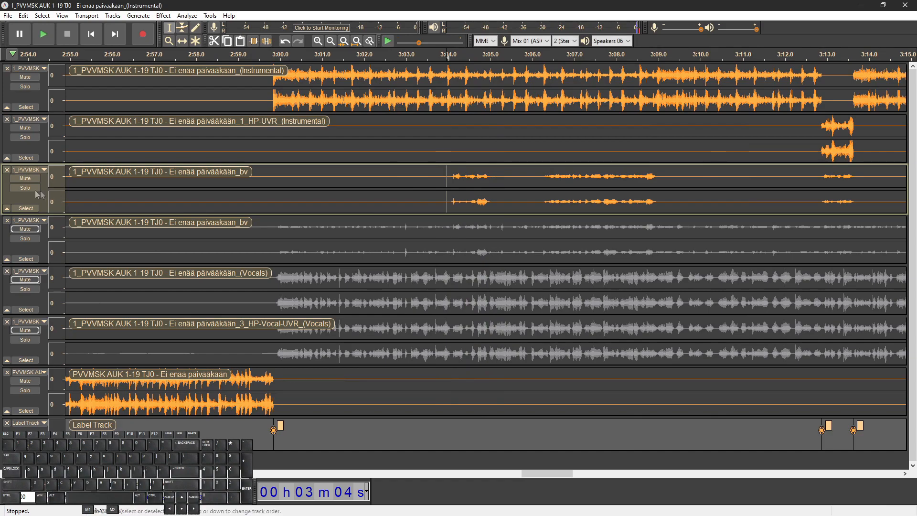
Compare the edited bv track with its full copy around 3:04 by swapping which one is muted, ending with the edited one audible
click(21, 179)
key(space)
click(24, 228)
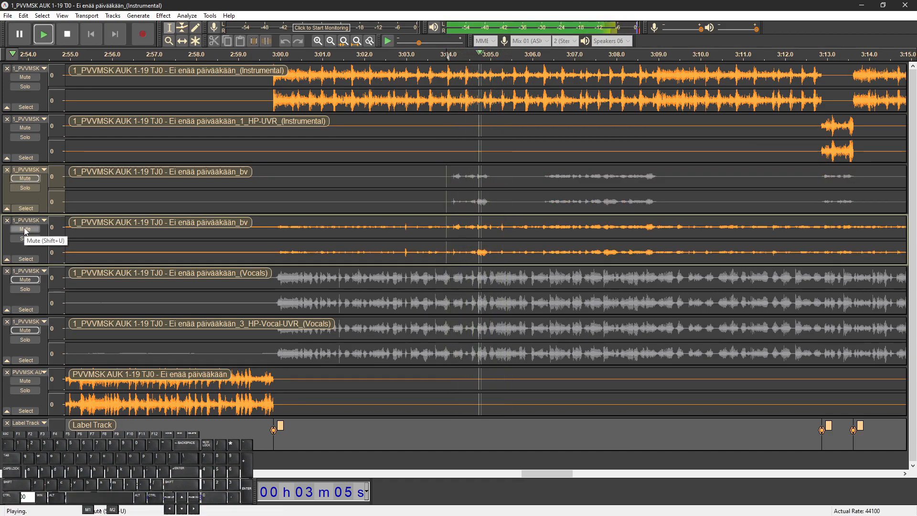
key(space)
key(space)
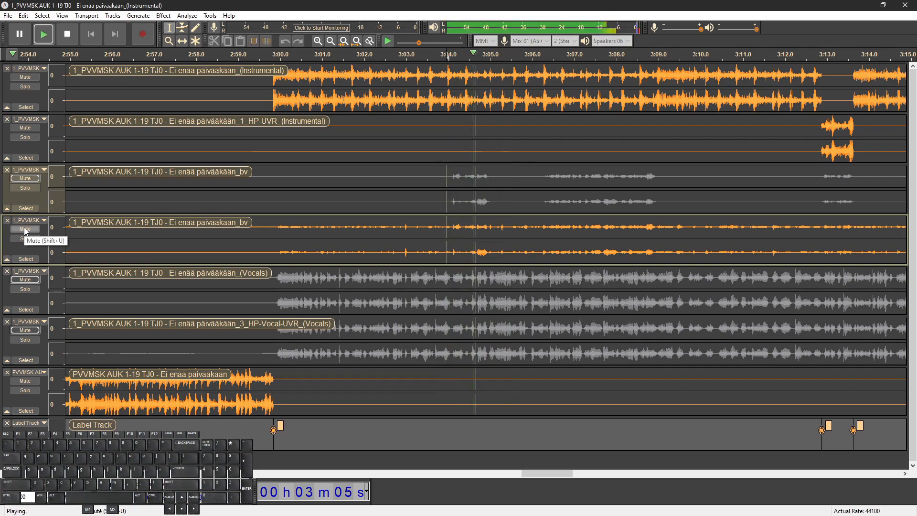
key(space)
click(24, 229)
click(26, 178)
key(space)
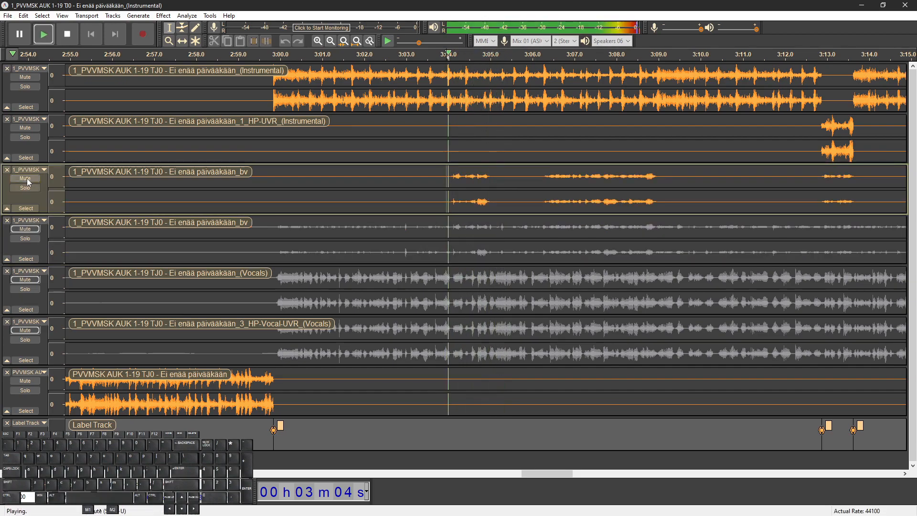
Stop playback and remove the muted full copy of the bv track from the project
scroll(123, 230, down, 3)
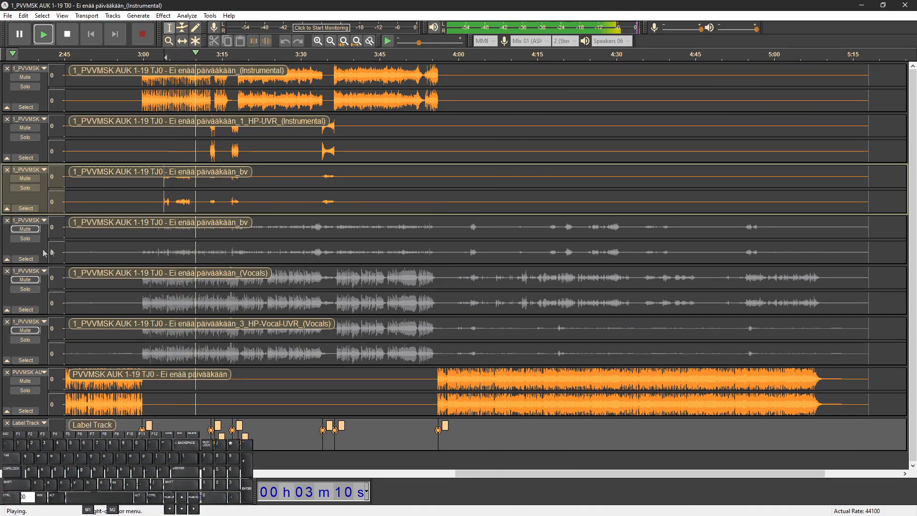
click(7, 221)
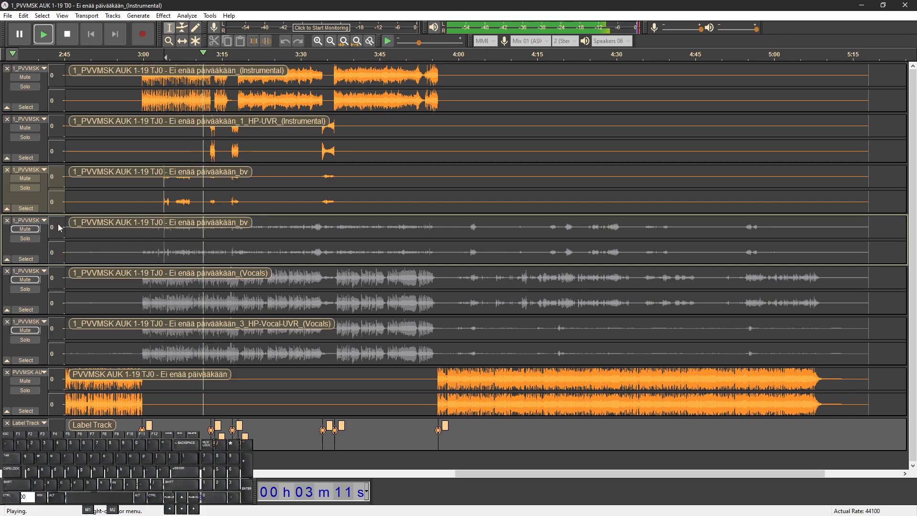
click(201, 207)
key(space)
click(7, 221)
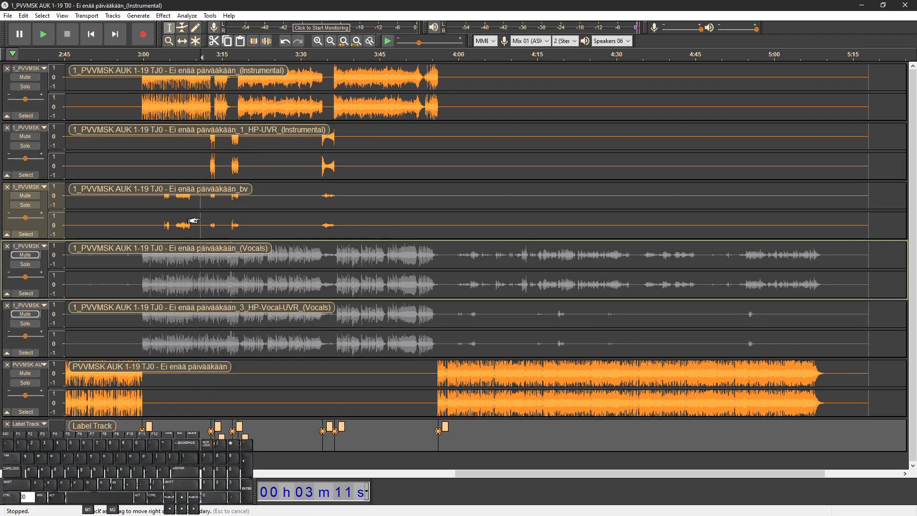
Listen to the mix from about 3:11 past the last label, to about 3:59
click(193, 221)
key(space)
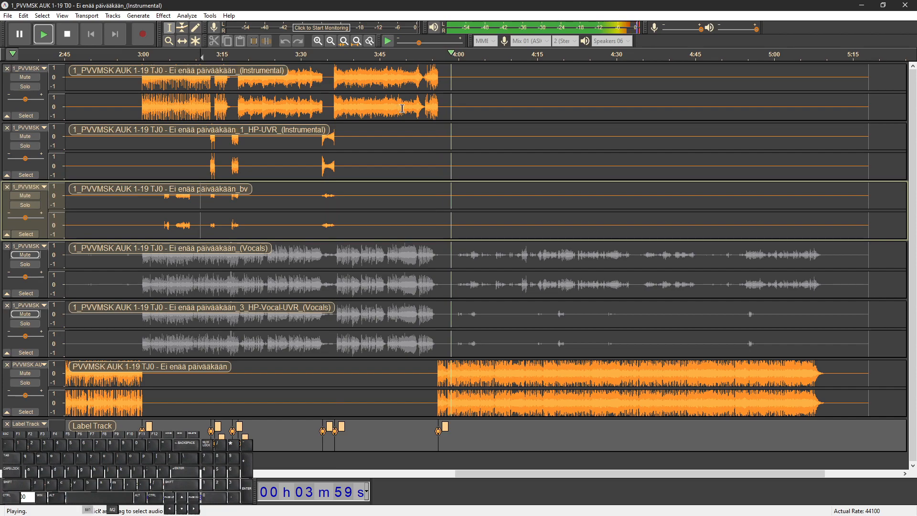
key(space)
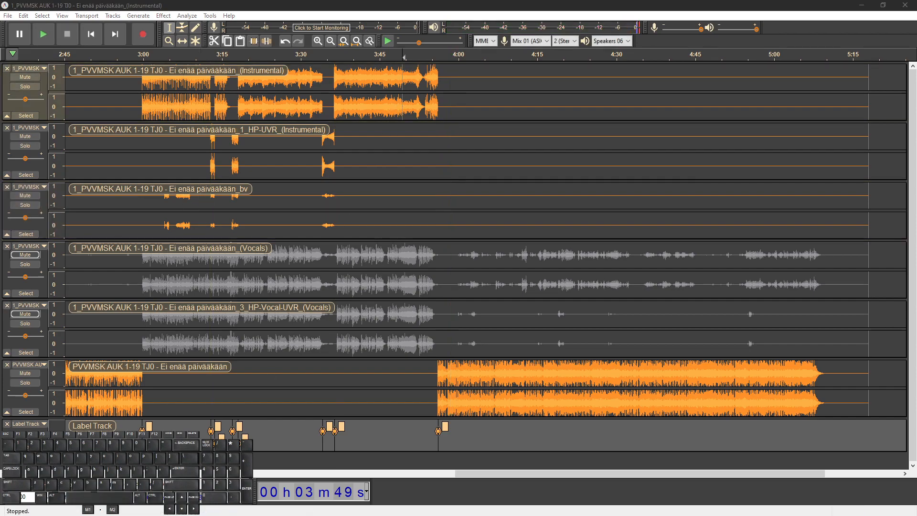
Import the 1_HP-UVR_(Instrumental) FLAC file from the Isolated audio sources folder and place it directly below the first instrumental track
key(alt+Tab)
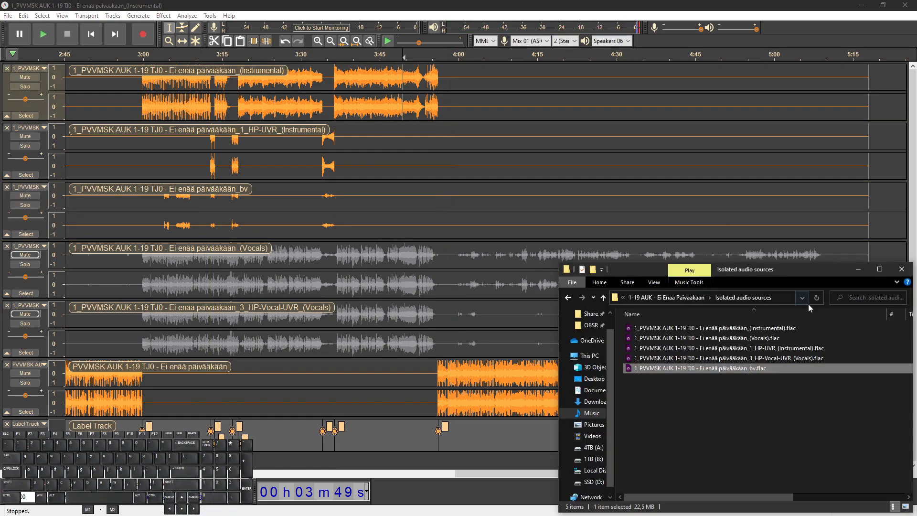
drag(732, 347, 363, 190)
drag(39, 435, 94, 112)
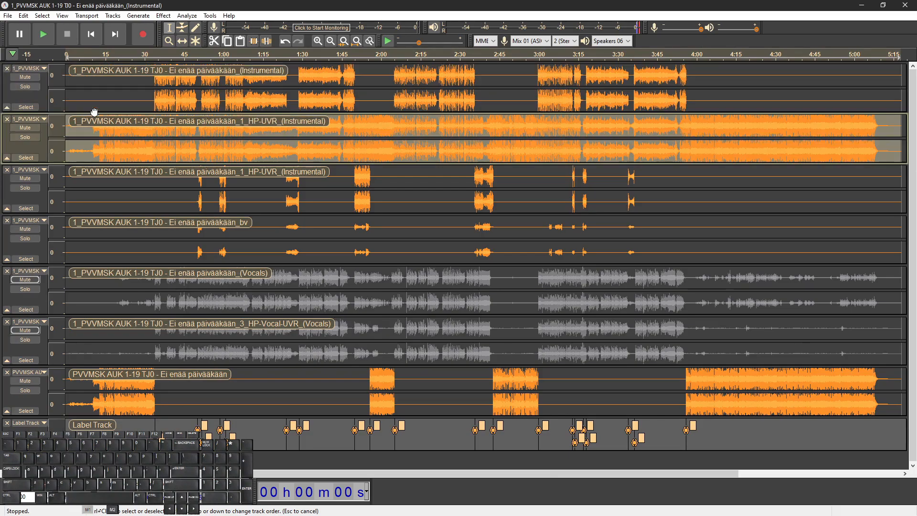
Solo the full HP-UVR instrumental copy and play it from about 3:49
click(649, 140)
scroll(672, 136, up, 2)
scroll(616, 134, right, 1)
key(space)
key(space)
click(615, 131)
key(space)
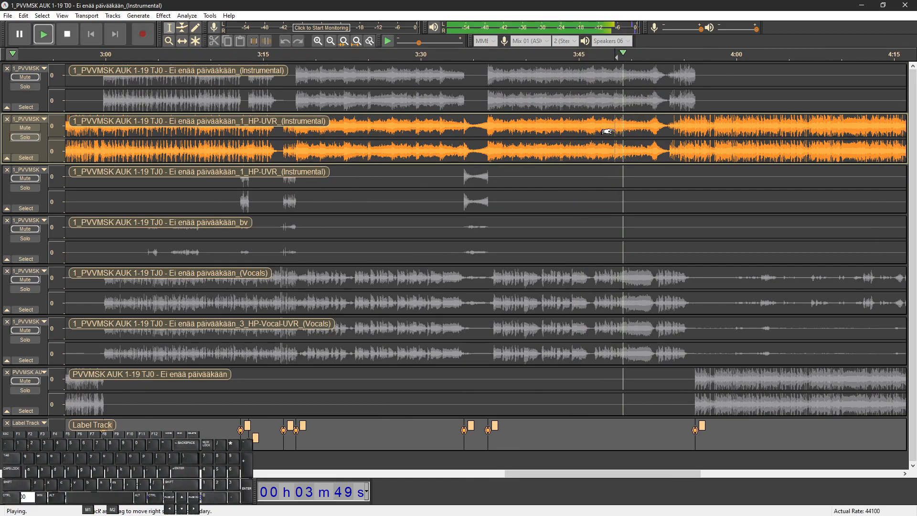
Compare the edited first instrumental with the full HP-UVR copy from about 3:49 by alternating the solo between them
key(space)
click(30, 88)
key(space)
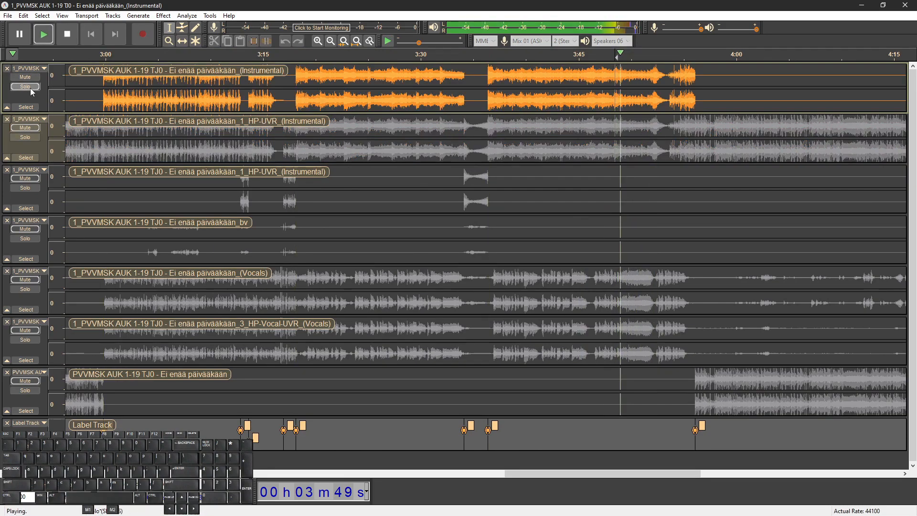
click(30, 137)
click(29, 86)
click(30, 136)
click(28, 85)
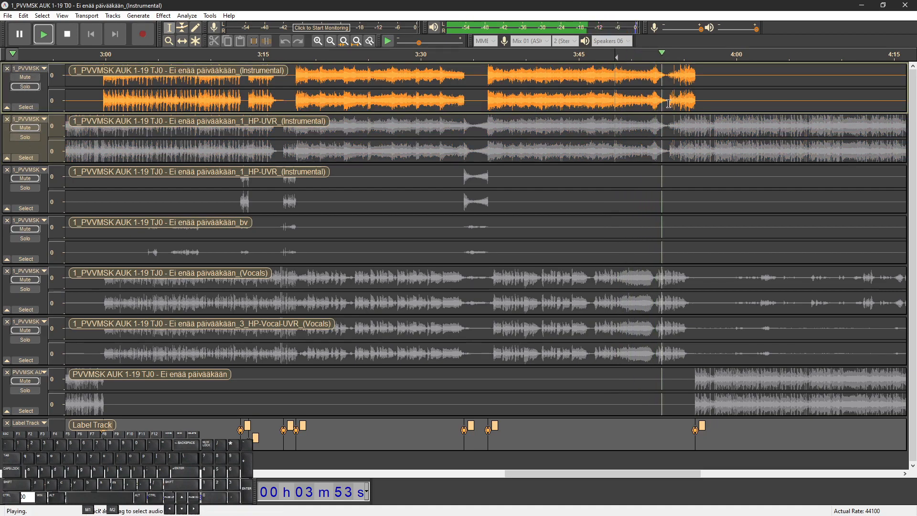
key(space)
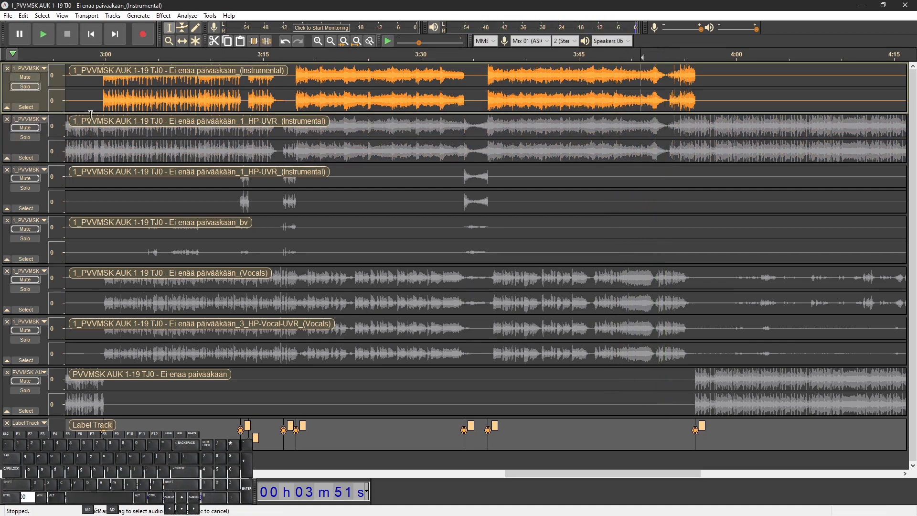
Remove the full HP-UVR instrumental copy and unmute the original song track while playing the mix from about 3:51
click(7, 119)
key(space)
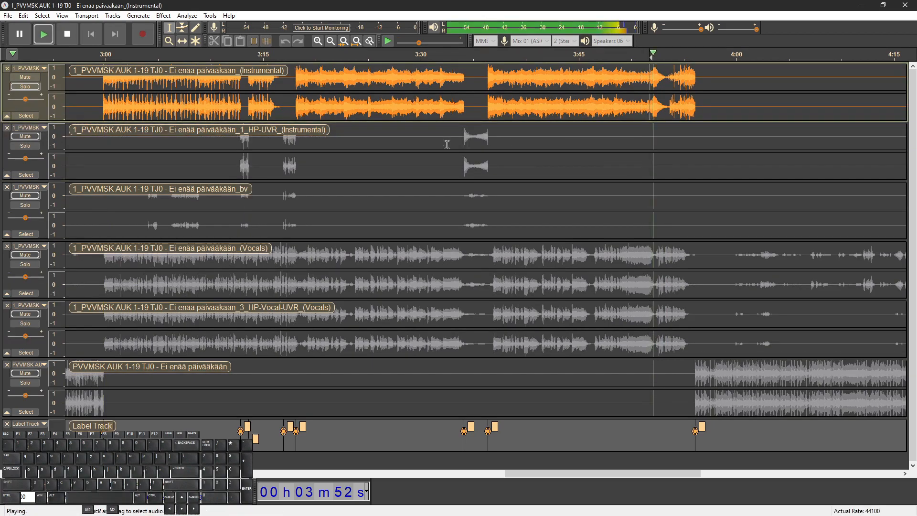
scroll(387, 163, down, 1)
click(30, 373)
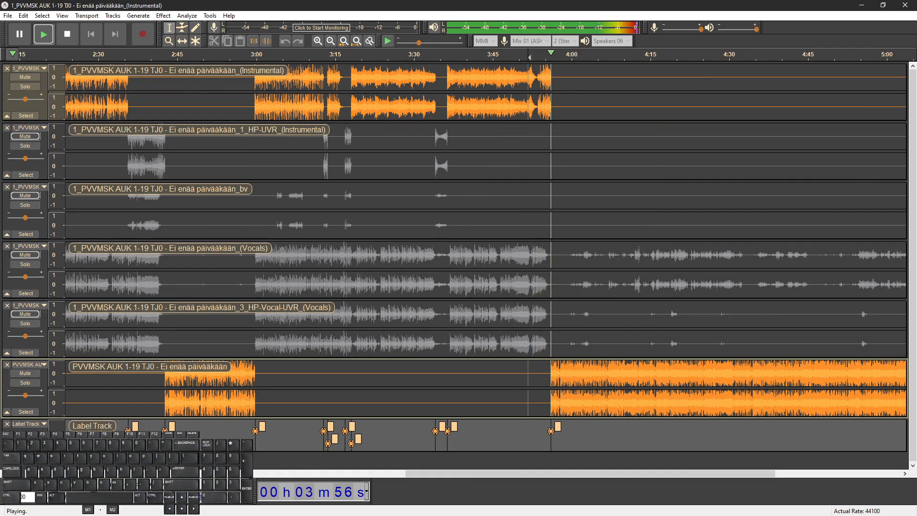
scroll(573, 113, down, 1)
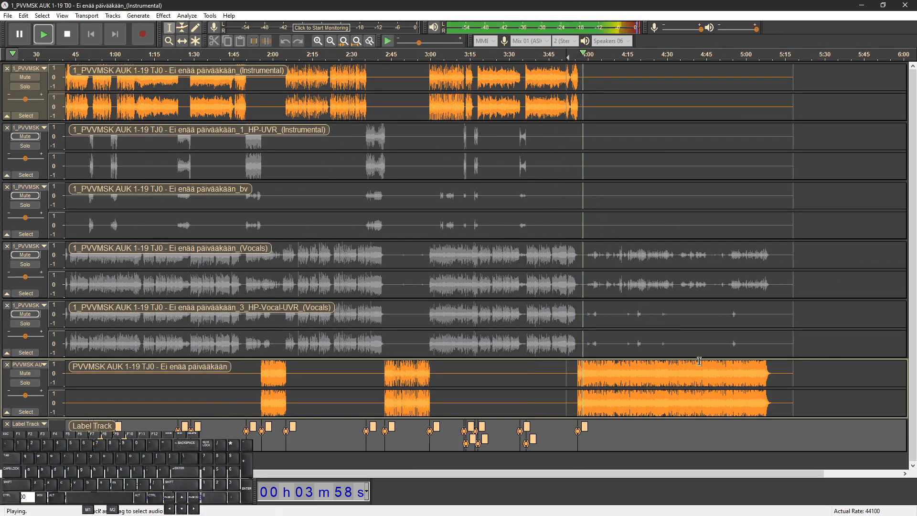
Listen to the ending of the original song track from about 5:06
click(723, 375)
scroll(761, 372, up, 3)
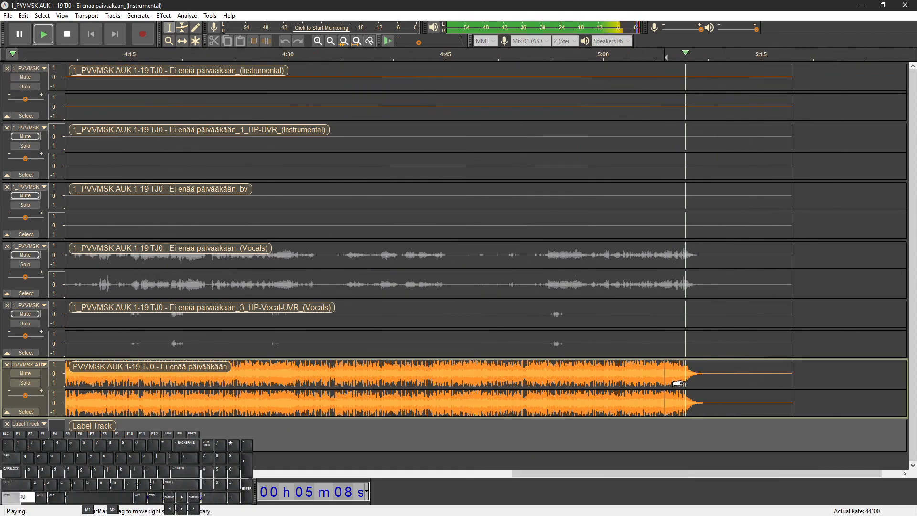
scroll(683, 380, down, 3)
key(space)
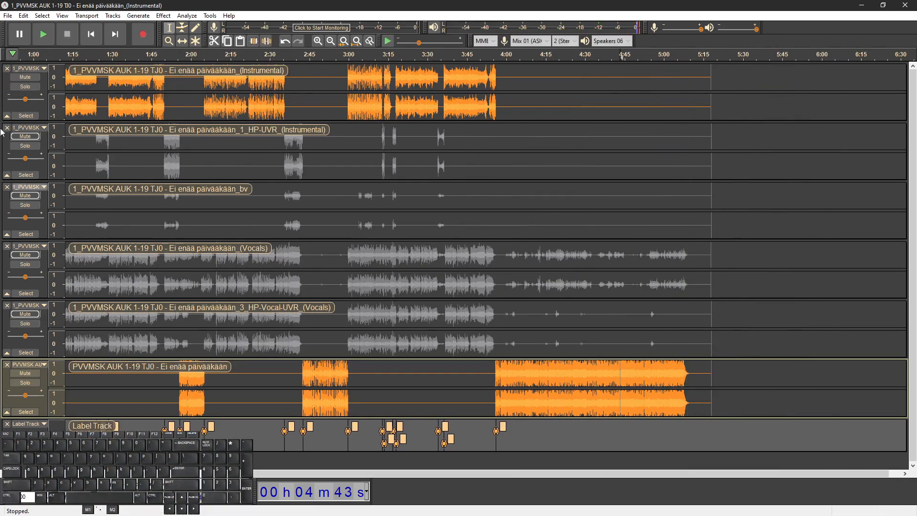
Unmute the edited HP-UVR instrumental and backing vocal tracks and save the project
click(25, 136)
click(25, 195)
click(601, 371)
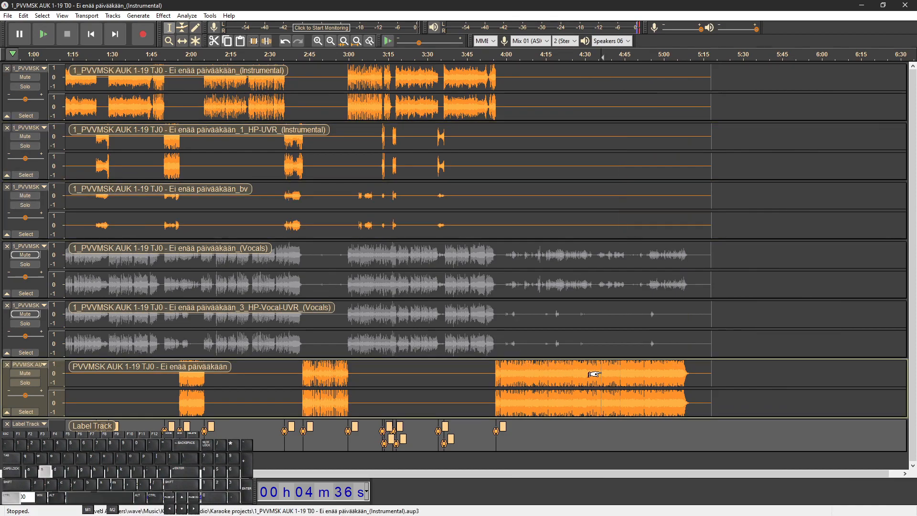
Examine the end of the original song at about 5:09 and the assembled sections back to the beginning
scroll(677, 384, up, 2)
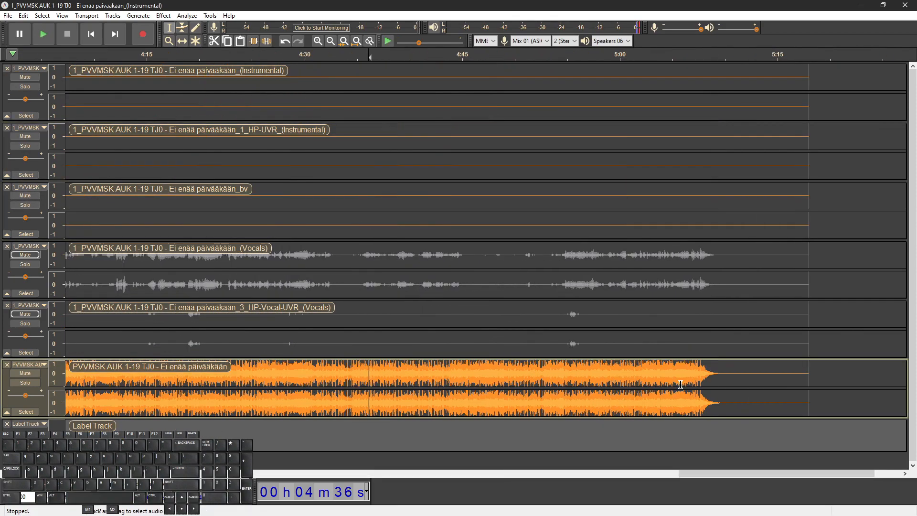
click(712, 377)
scroll(675, 378, up, 1)
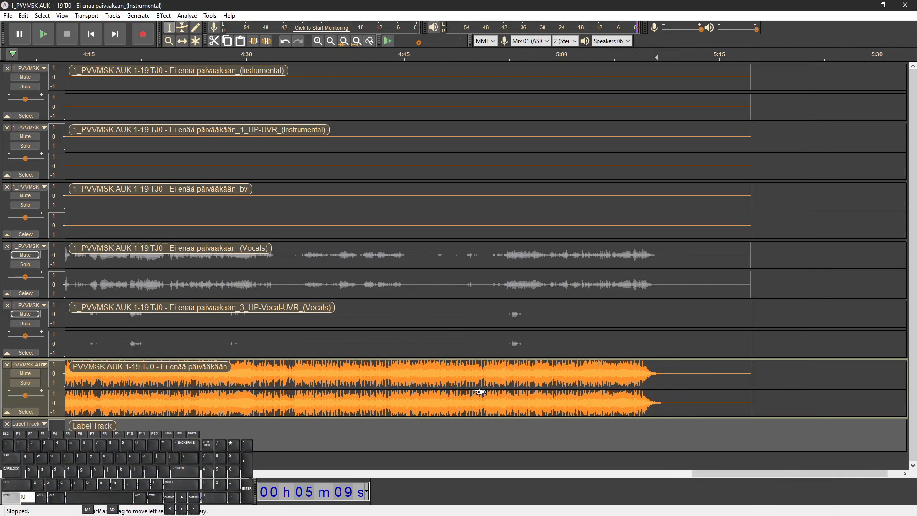
scroll(477, 387, down, 3)
scroll(186, 386, left, 10)
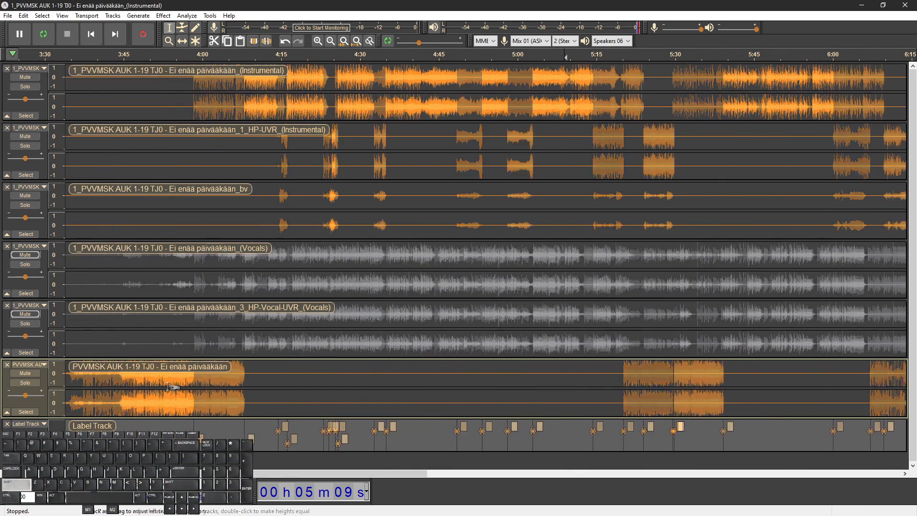
scroll(84, 402, right, 10)
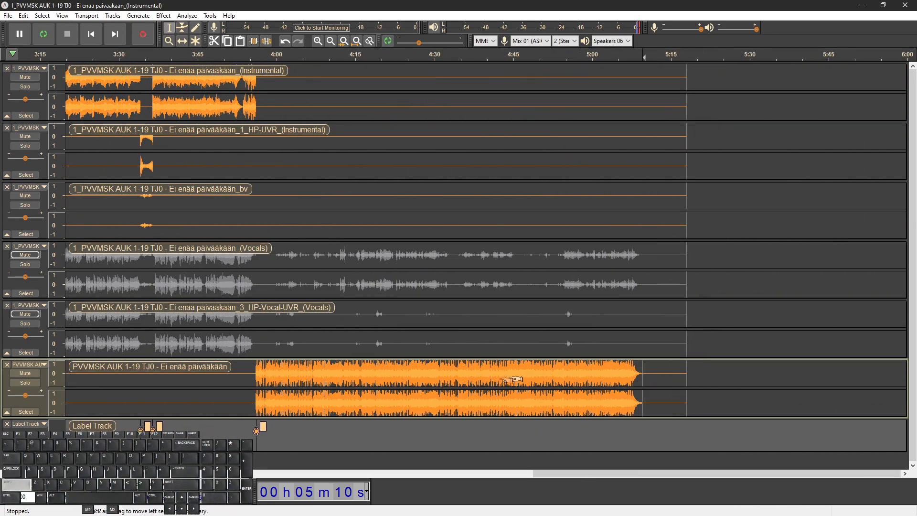
scroll(529, 378, left, 6)
scroll(162, 387, left, 6)
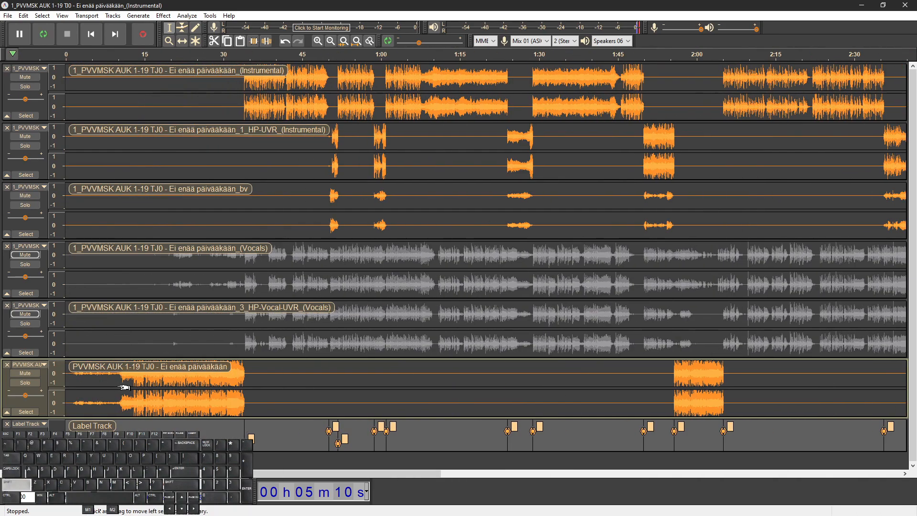
Play the original song's intro from about 1 s and check the quiet part before the music begins
scroll(99, 385, up, 2)
click(85, 381)
key(space)
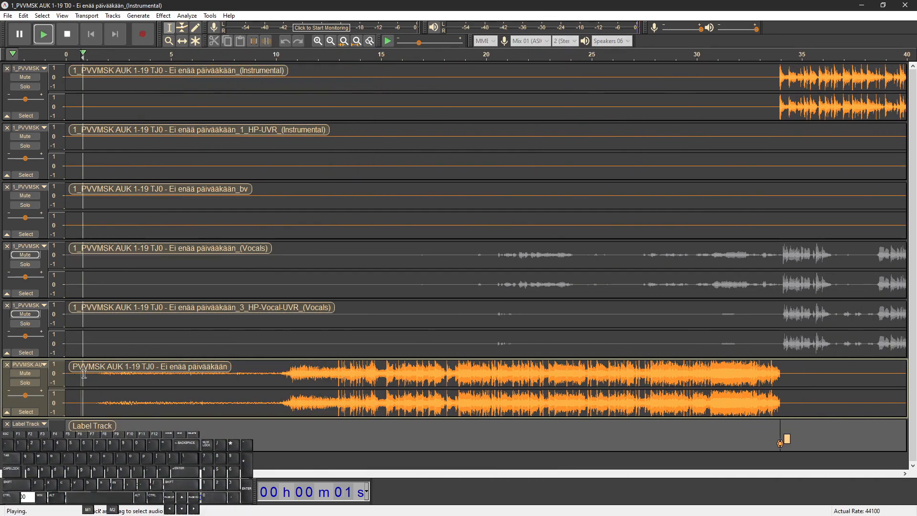
ctrl+scroll(114, 382, up, 1)
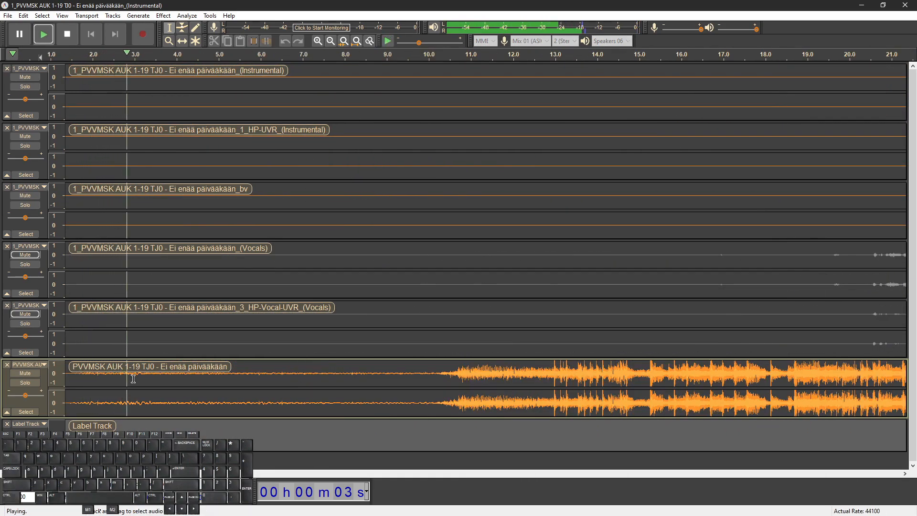
ctrl+scroll(199, 394, down, 1)
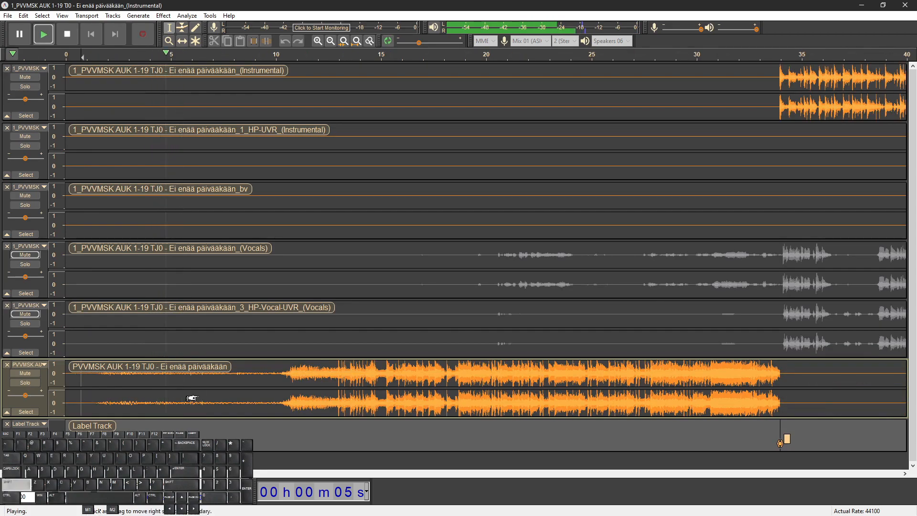
ctrl+scroll(217, 399, up, 1)
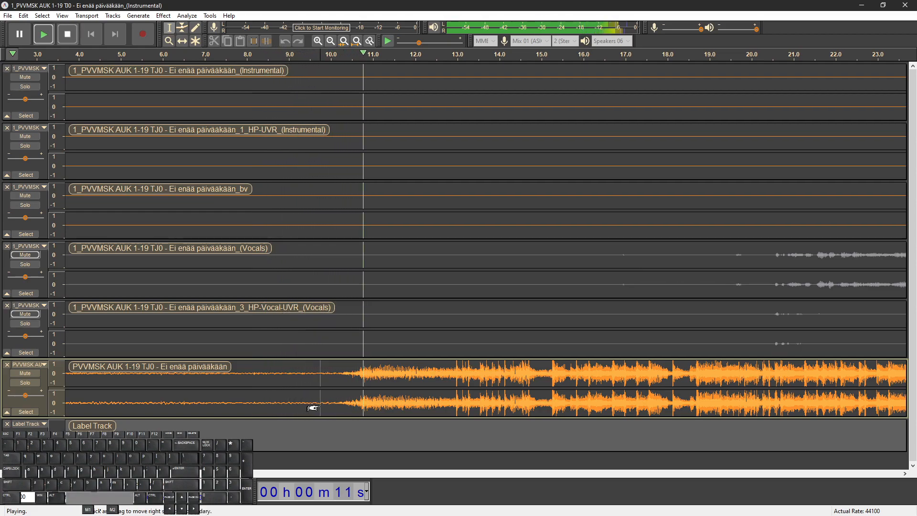
ctrl+scroll(319, 405, down, 1)
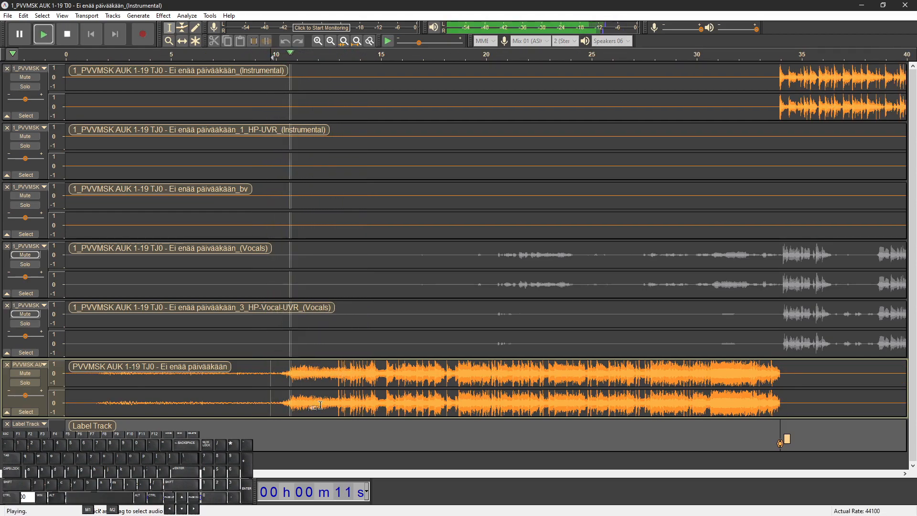
ctrl+scroll(320, 405, down, 1)
key(space)
ctrl+scroll(189, 406, up, 2)
shift+scroll(140, 411, up, 5)
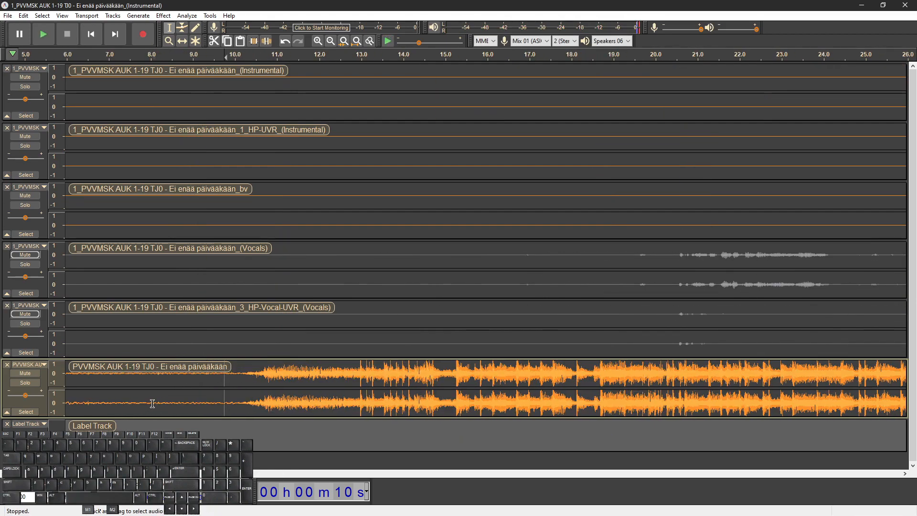
Listen to the quiet lead-in of the original song track from about 8 s
click(153, 404)
key(space)
ctrl+scroll(186, 406, up, 1)
key(space)
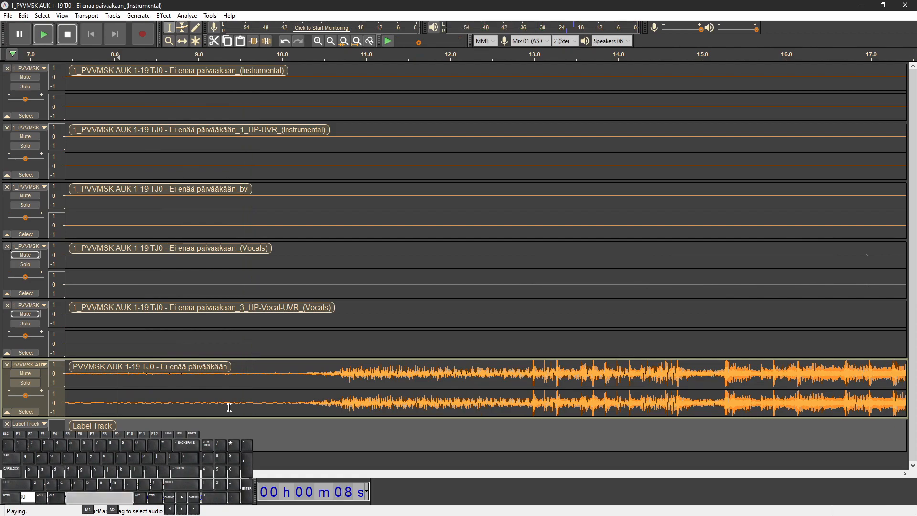
ctrl+scroll(232, 409, down, 1)
shift+scroll(226, 405, up, 5)
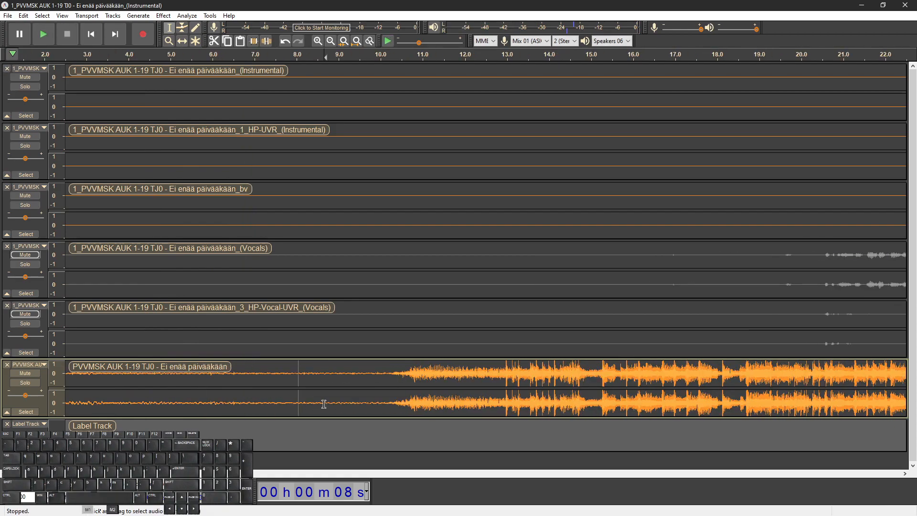
ctrl+scroll(328, 403, up, 1)
key(space)
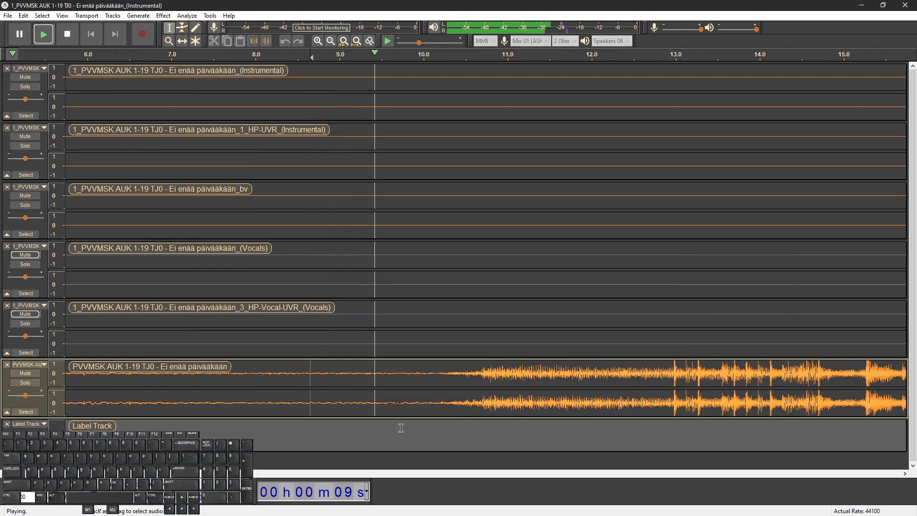
Locate by ear where the original song's music starts near 10 s, using short repeated playbacks
click(423, 403)
key(space)
key(space)
click(352, 403)
click(417, 404)
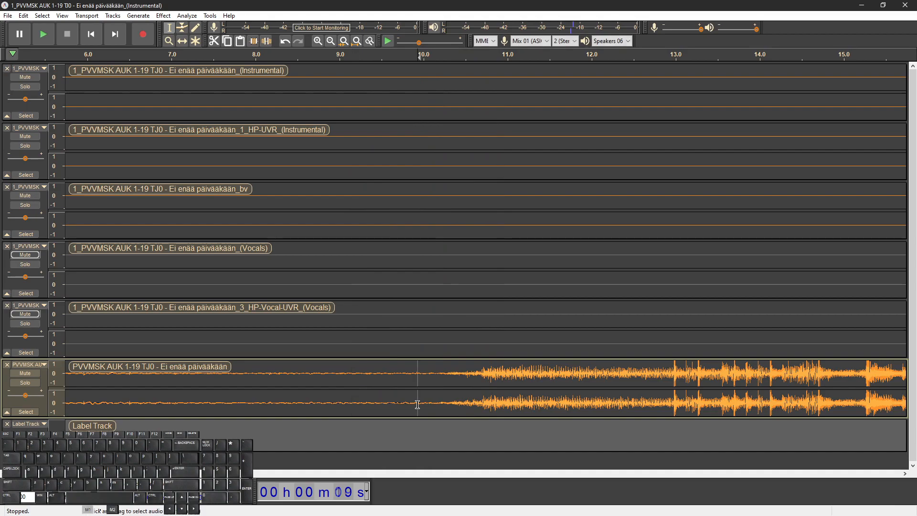
scroll(413, 409, up, 1)
key(space)
key(space)
key(space)
key(space)
Silence the noise in the original song track from about 8 s to 9.9 s
drag(415, 396, 99, 373)
click(383, 403)
Apply a Fade In to the original song track from about 9.94 s to 10.32 s
drag(414, 405, 483, 405)
click(458, 401)
drag(416, 404, 483, 402)
click(163, 16)
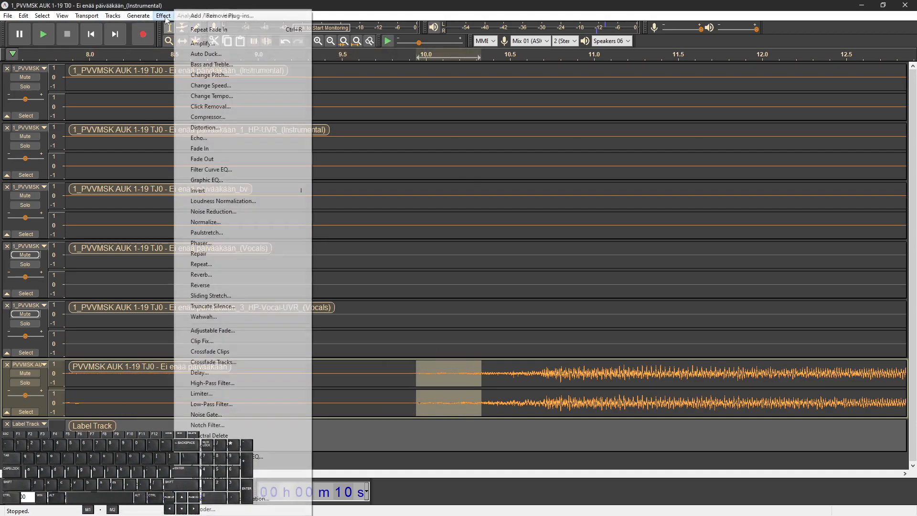
click(196, 148)
Listen to the faded-in start of the music from about 9.6 s several times
click(357, 406)
key(space)
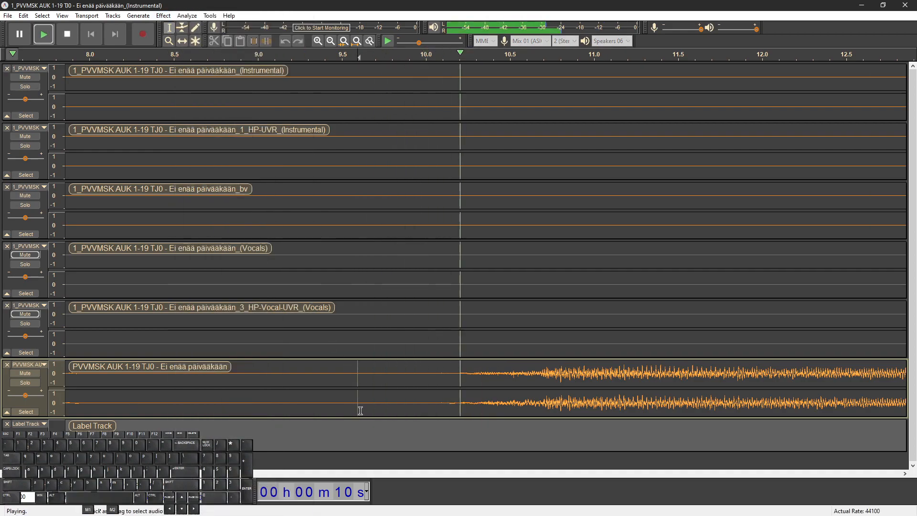
scroll(368, 410, down, 2)
key(space)
key(space)
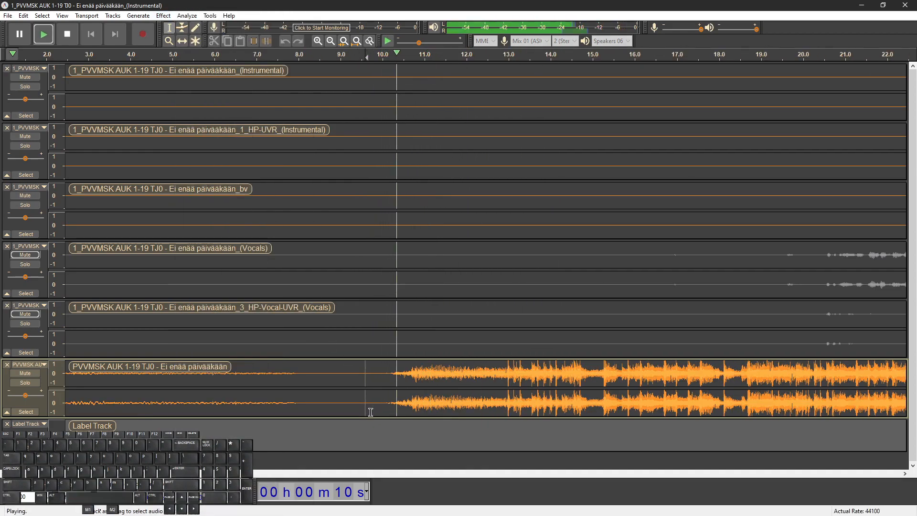
key(space)
key(space)
scroll(373, 412, down, 2)
key(space)
Silence the remaining noise in the original song track from its beginning to about 8.2 s
scroll(196, 399, up, 1)
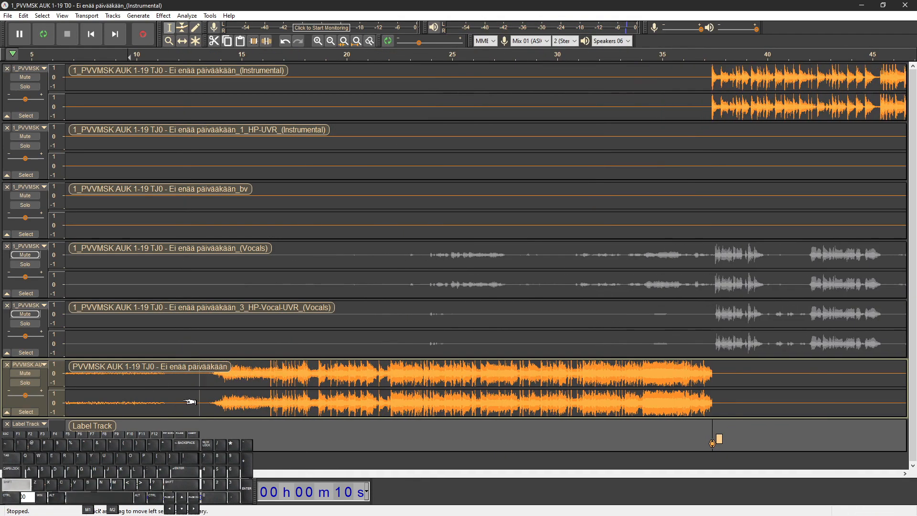
drag(184, 404, 238, 403)
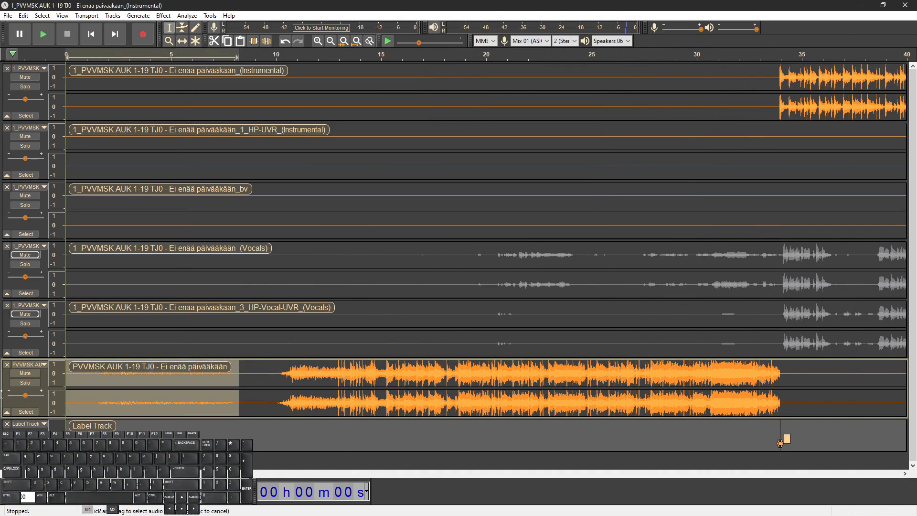
Play the cleaned intro of the original song track from about 9.9 s
click(274, 404)
key(space)
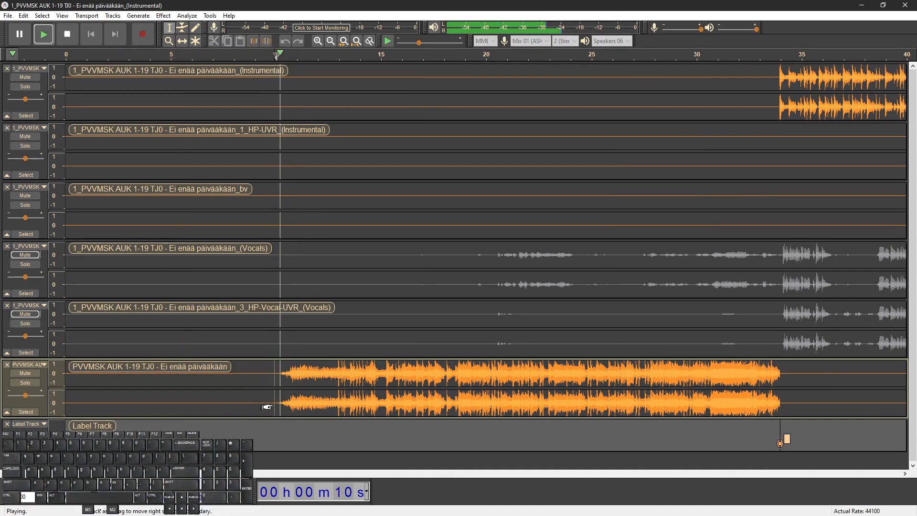
scroll(266, 407, up, 1)
key(space)
scroll(270, 408, up, 4)
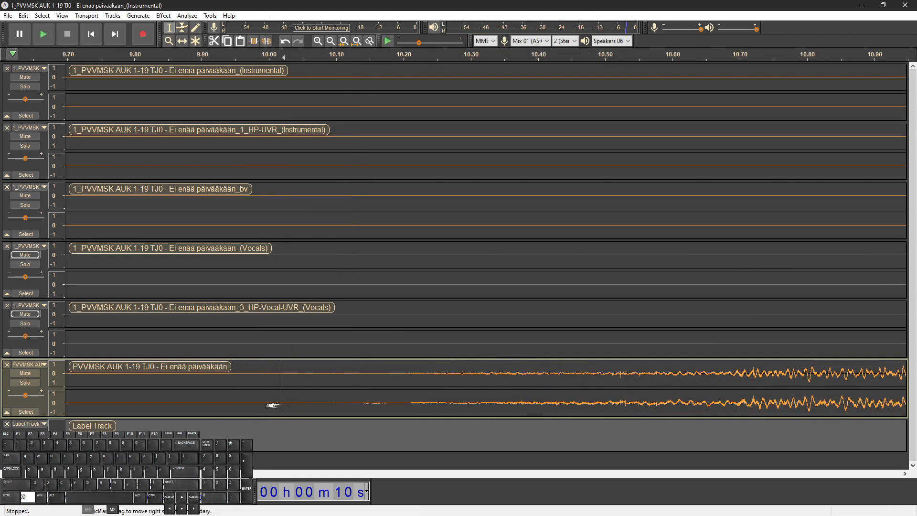
Find the exact entry point just before the fade-in with brief playbacks between about 9.8 s and 10.1 s
click(128, 394)
key(space)
key(space)
key(space)
key(space)
click(314, 410)
key(space)
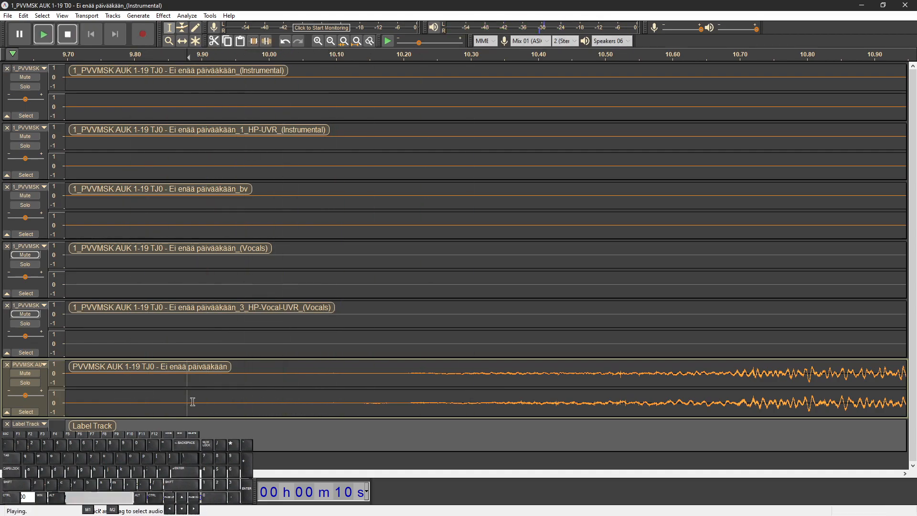
key(space)
key(space)
key(space)
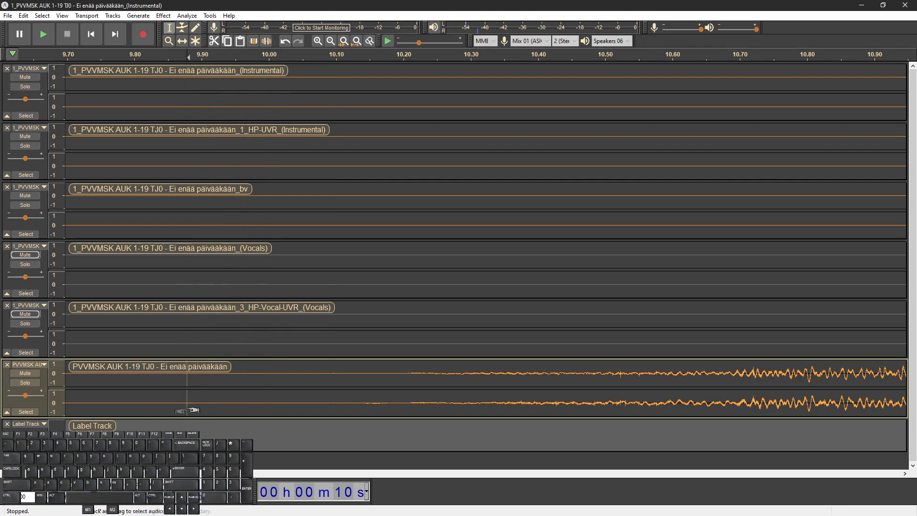
Add an unnamed label at about 9.88 s, just before the music starts
scroll(194, 411, down, 1)
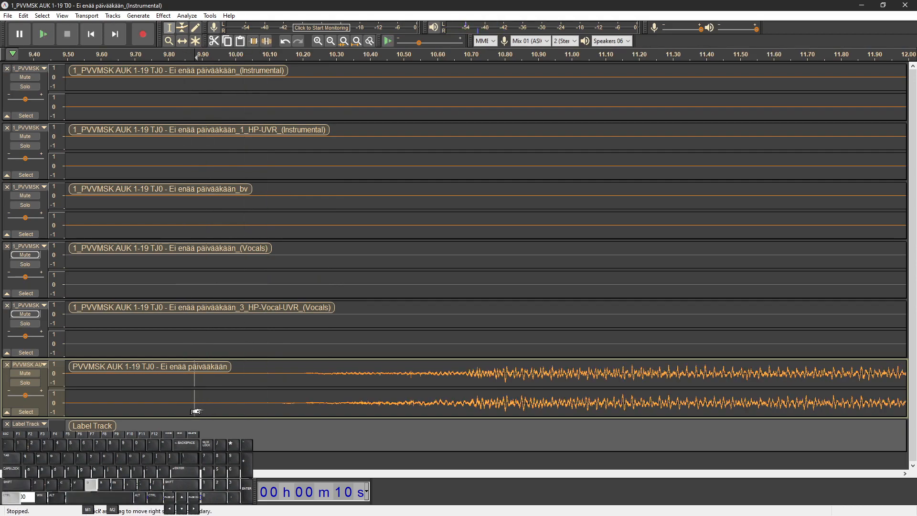
scroll(194, 411, down, 2)
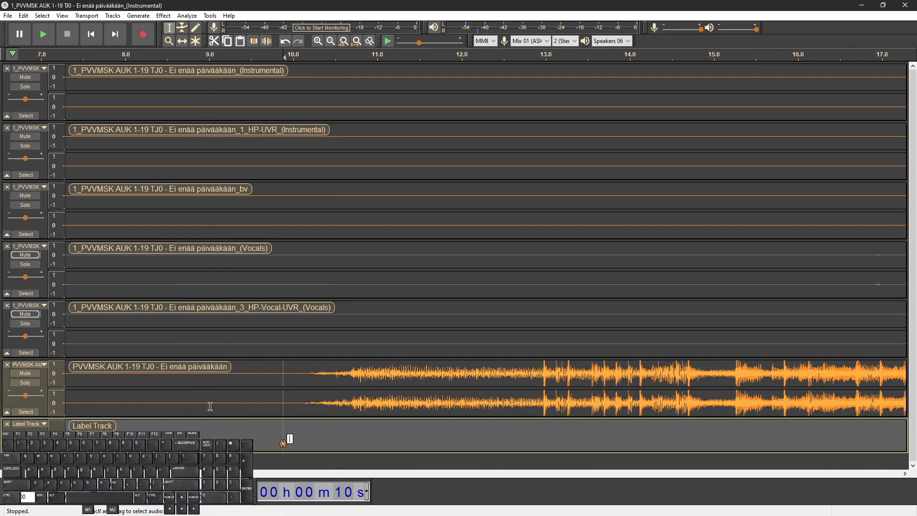
click(255, 395)
drag(283, 401, 455, 397)
click(302, 399)
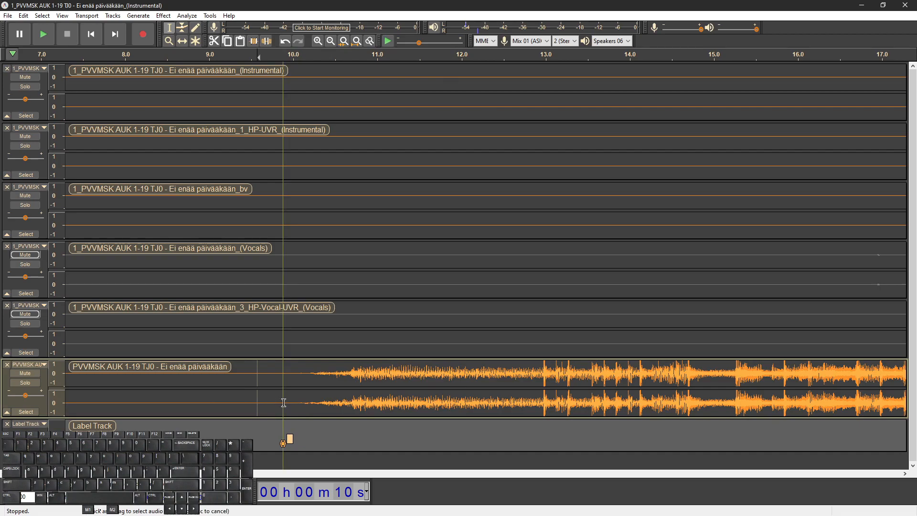
scroll(267, 413, left, 2)
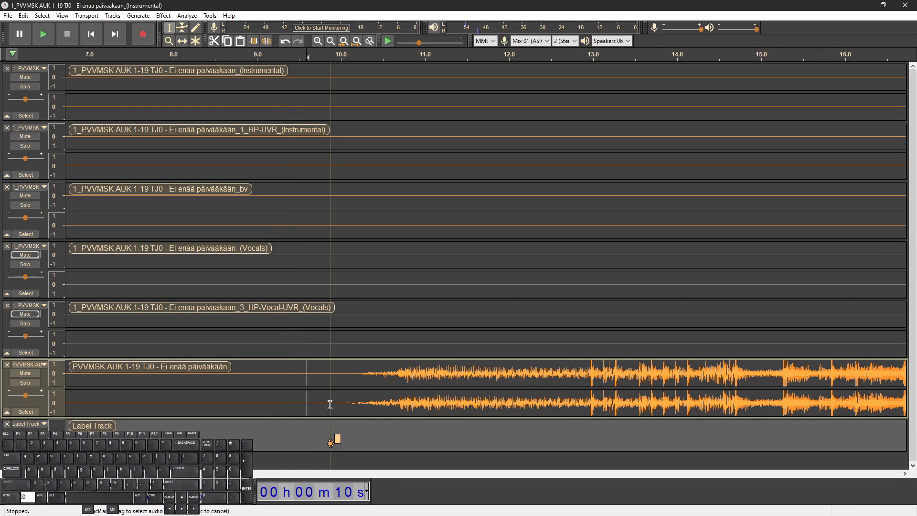
drag(291, 324, 61, 126)
click(452, 406)
drag(432, 403, 604, 395)
click(459, 403)
scroll(459, 404, down, 1)
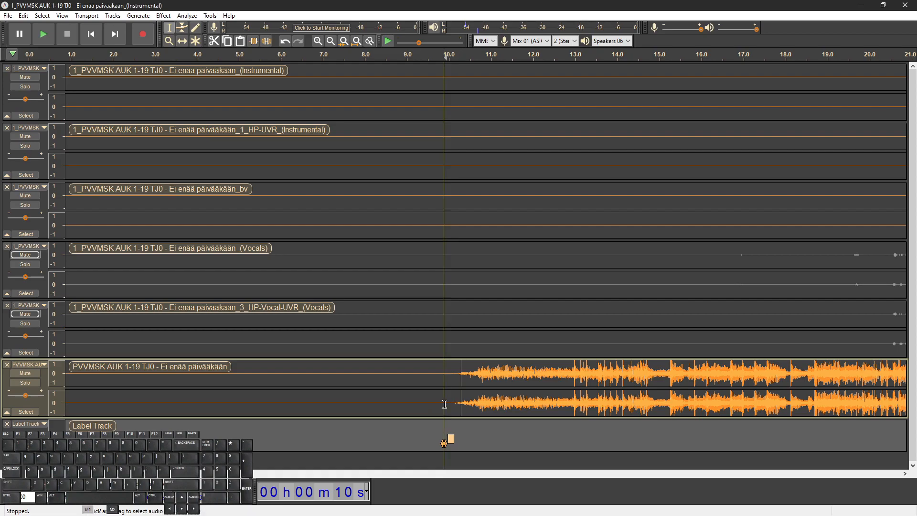
Add a second unnamed label at about 9.7 s, slightly ahead of the one just before the fade-in
drag(444, 403, 476, 404)
click(469, 404)
click(443, 406)
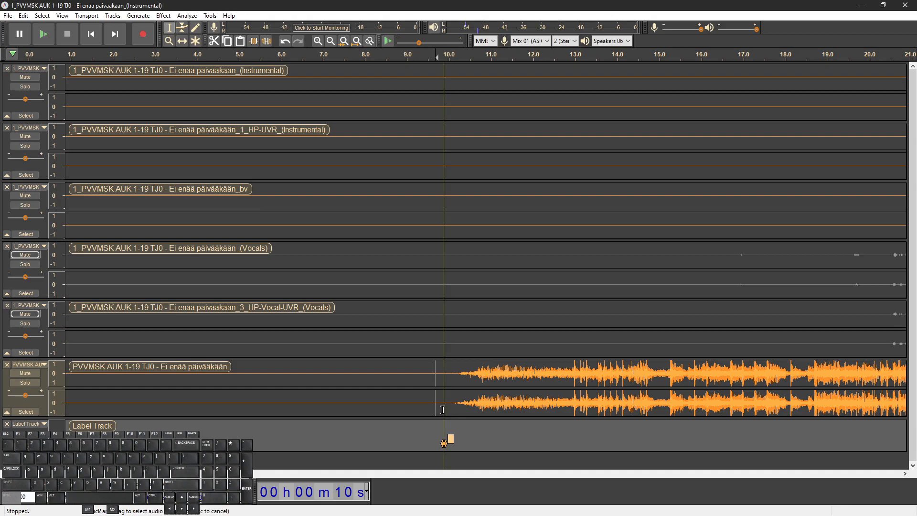
key(ctrl+b)
scroll(432, 432, up, 2)
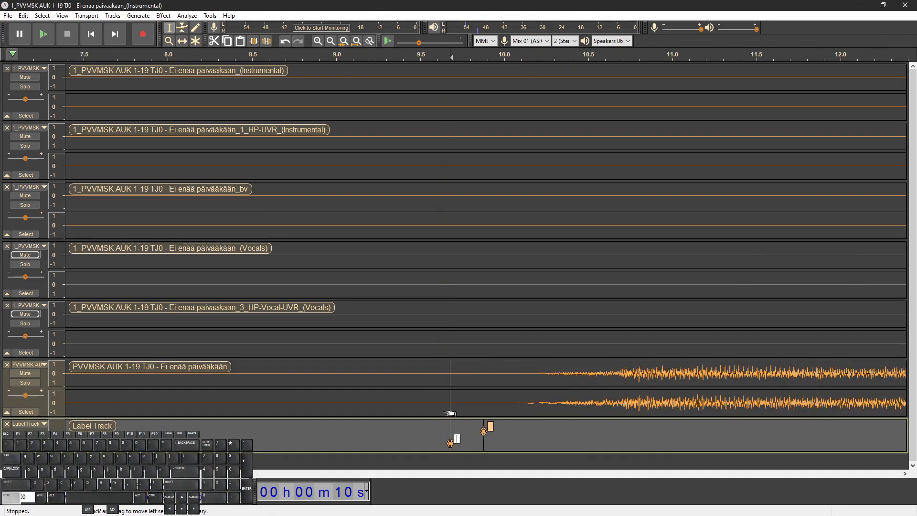
scroll(449, 413, down, 2)
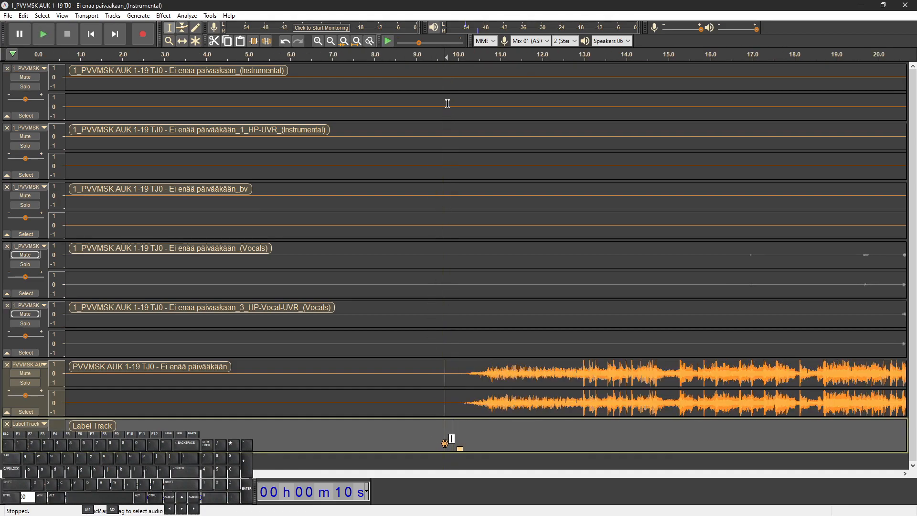
Delete the silence from the beginning to the new label at about 9.7 s across all tracks, including the label track
drag(444, 101, 14, 435)
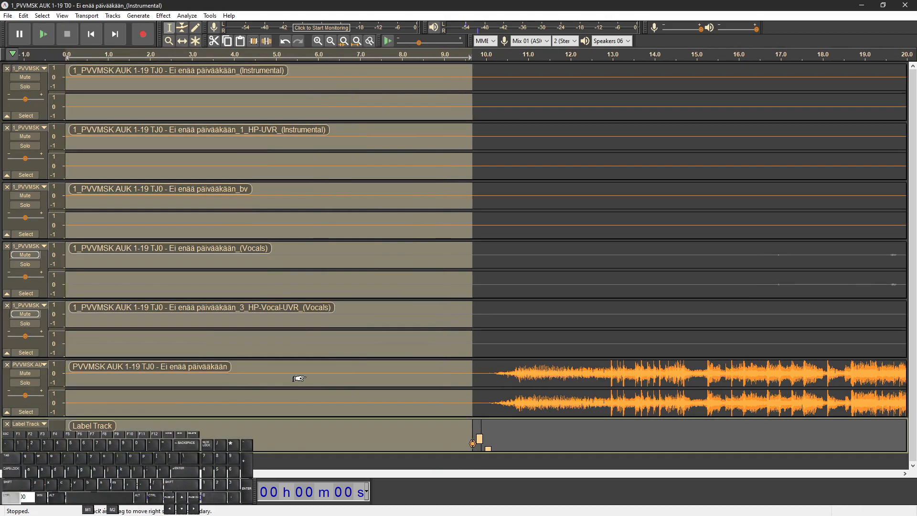
scroll(246, 377, down, 3)
key(Delete)
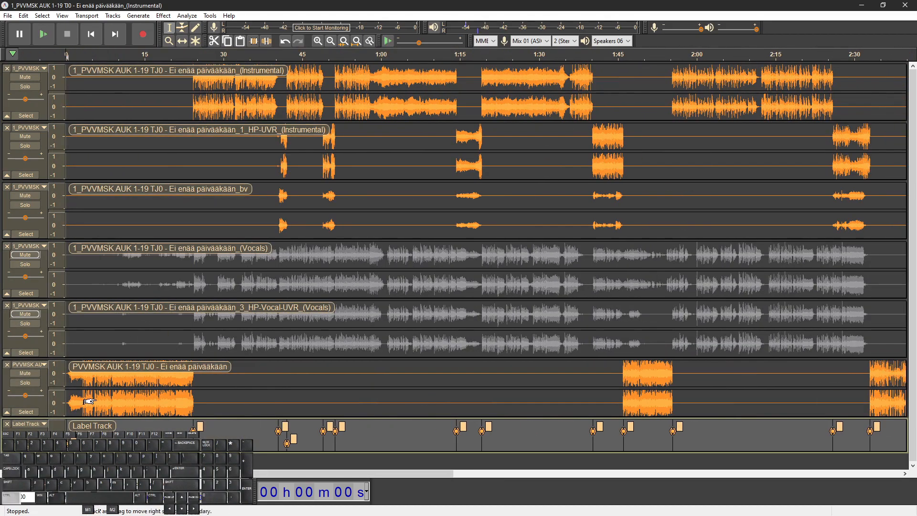
Play the trimmed start of the original song track from 0 s
scroll(88, 401, up, 6)
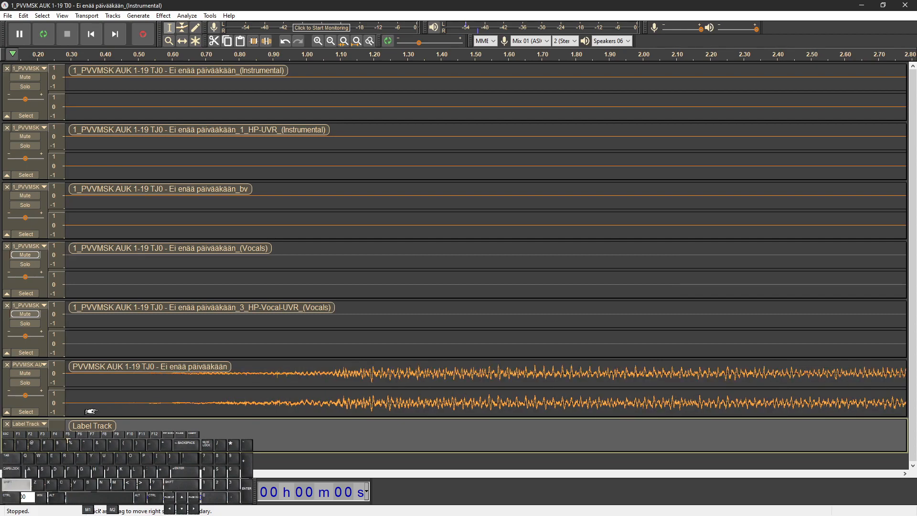
scroll(175, 400, down, 1)
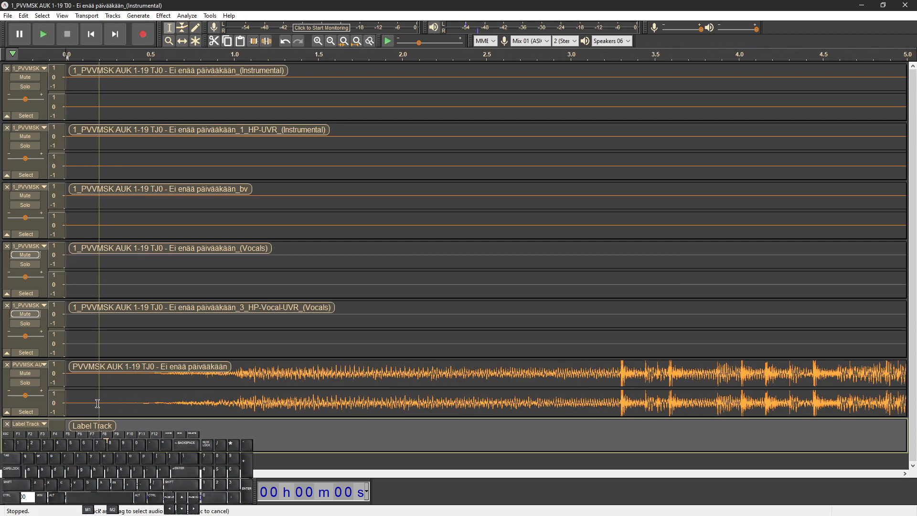
drag(98, 404, 66, 403)
click(73, 399)
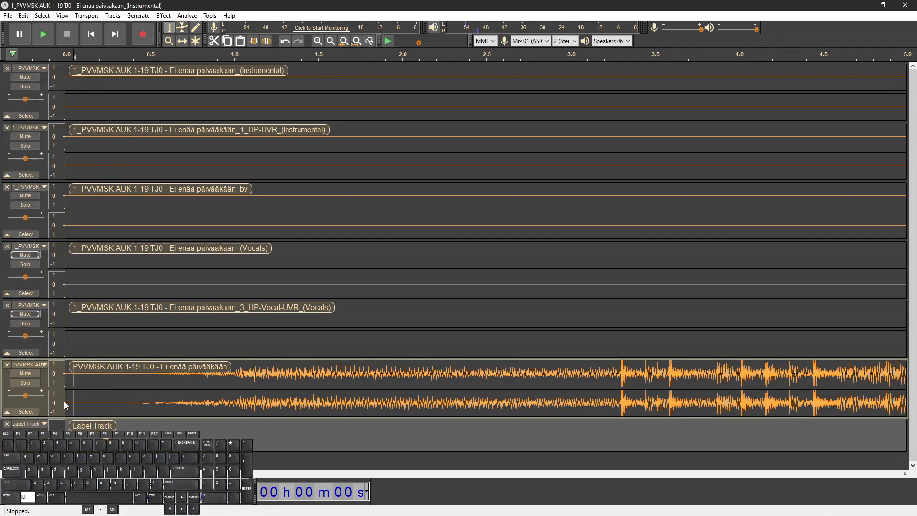
click(67, 401)
key(space)
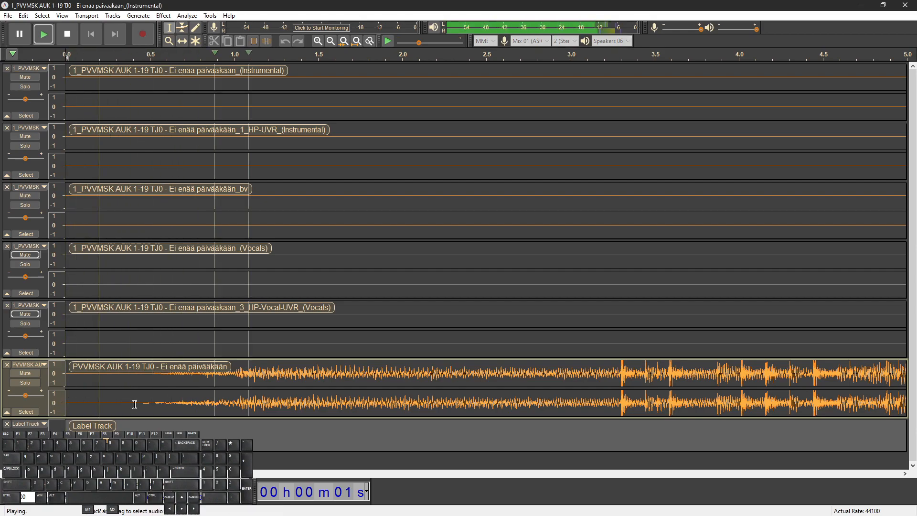
key(space)
Check the first 0.2 s of silence before the fade-in and replay the opening from the beginning
drag(100, 405, 66, 402)
click(67, 403)
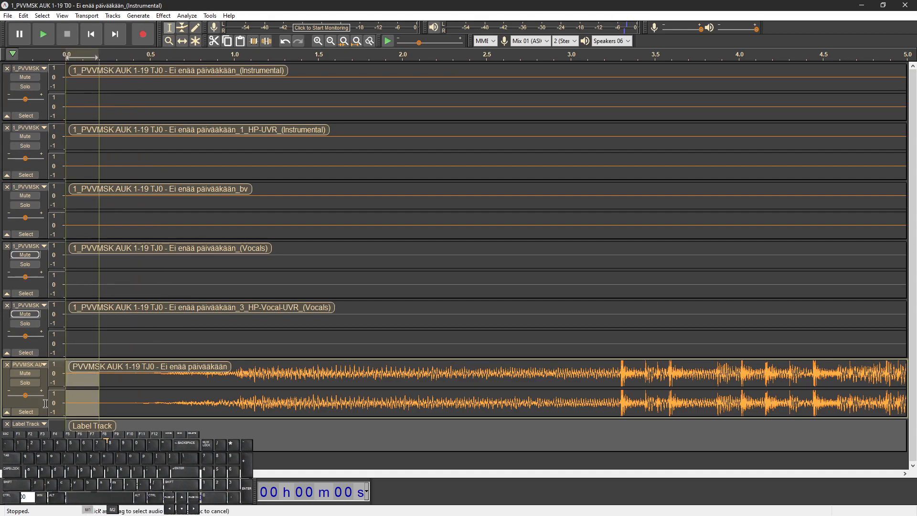
click(76, 404)
scroll(69, 409, down, 1)
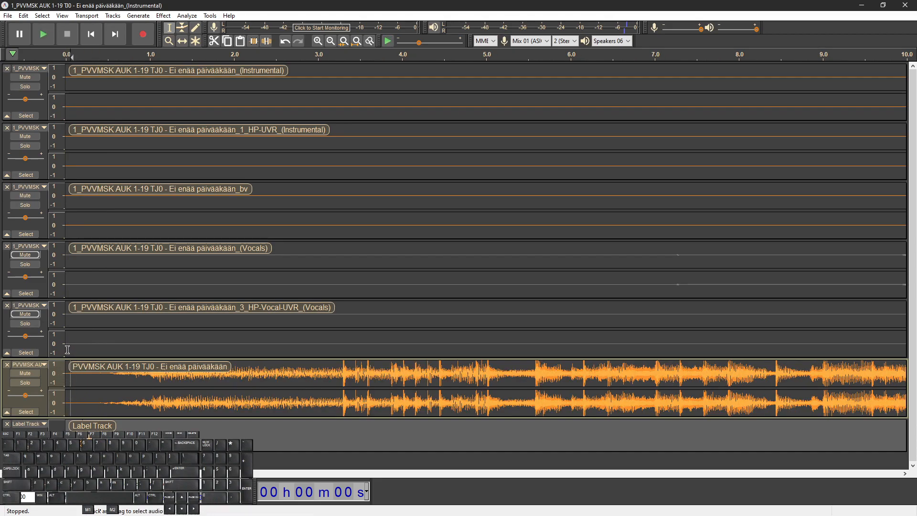
drag(67, 349, 59, 352)
key(space)
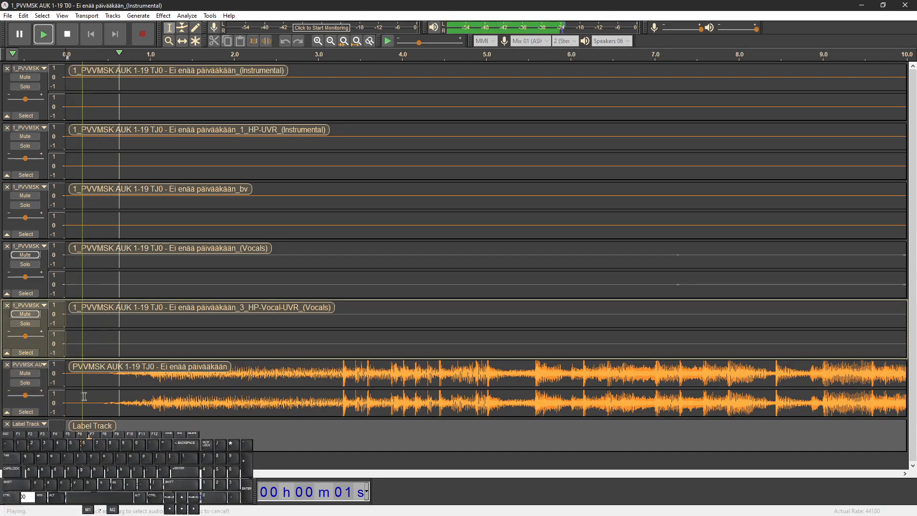
scroll(95, 398, down, 2)
scroll(108, 401, down, 2)
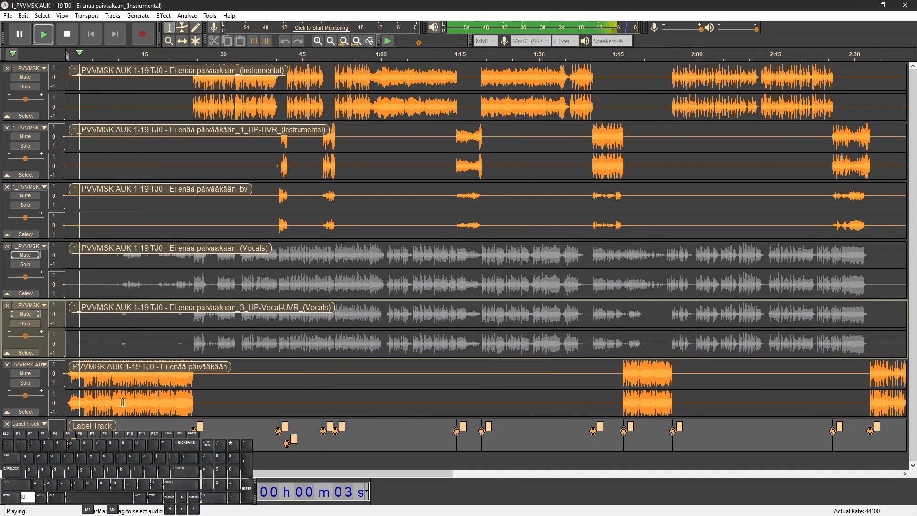
click(162, 402)
key(space)
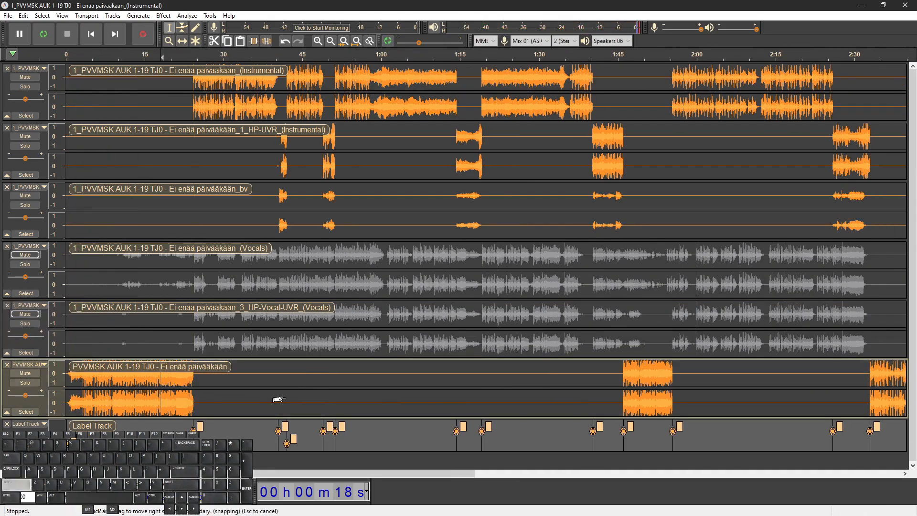
Play the ending of the original song track from about 4:58.3, where the fade-out begins
scroll(285, 400, right, 17)
scroll(278, 400, right, 20)
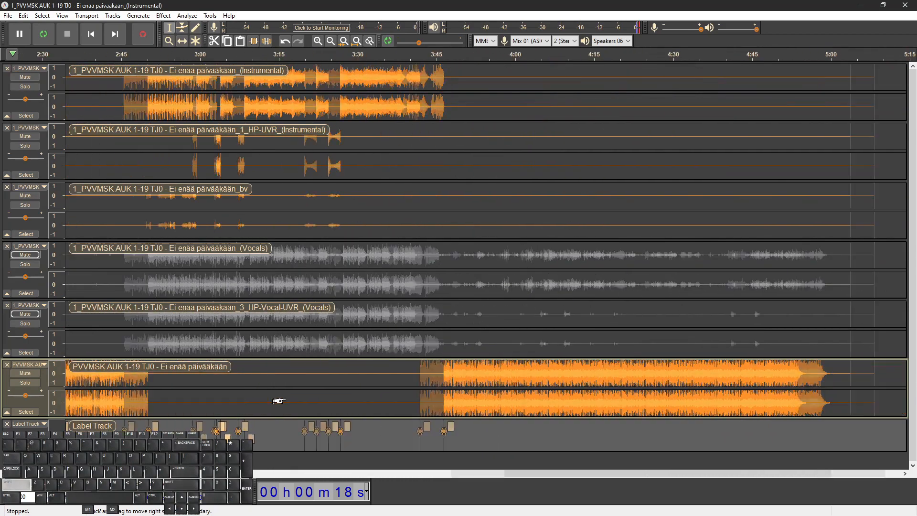
click(644, 374)
key(space)
scroll(670, 377, up, 2)
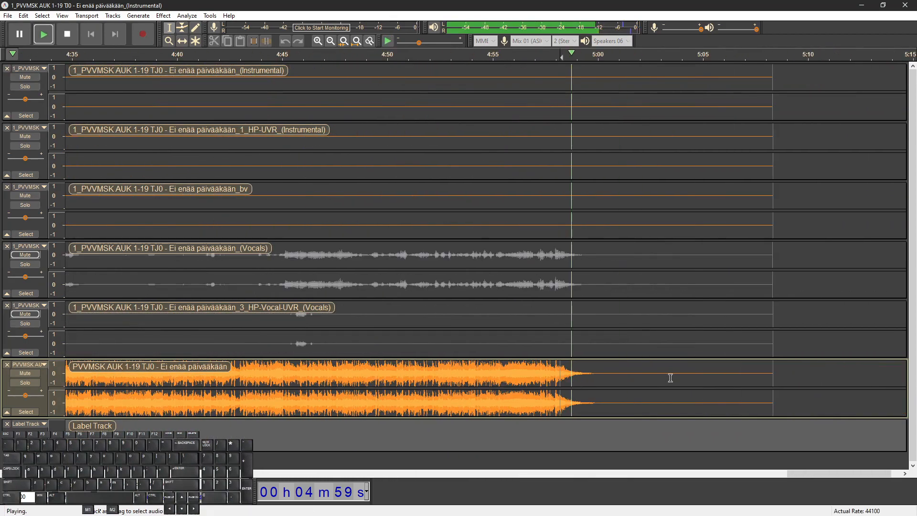
key(space)
scroll(587, 384, up, 1)
scroll(555, 385, up, 1)
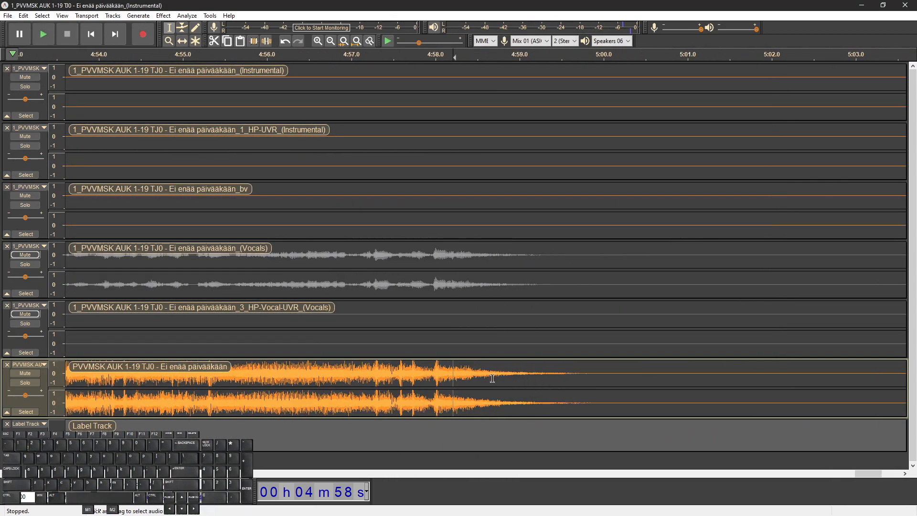
Play the fade-out from about 4:58.7 into the silence past 5:02, restarting it once
key(space)
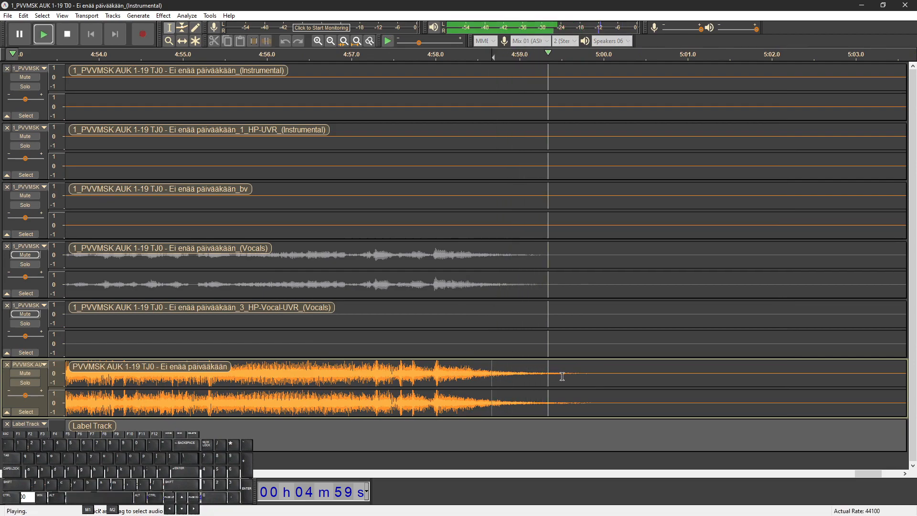
key(space)
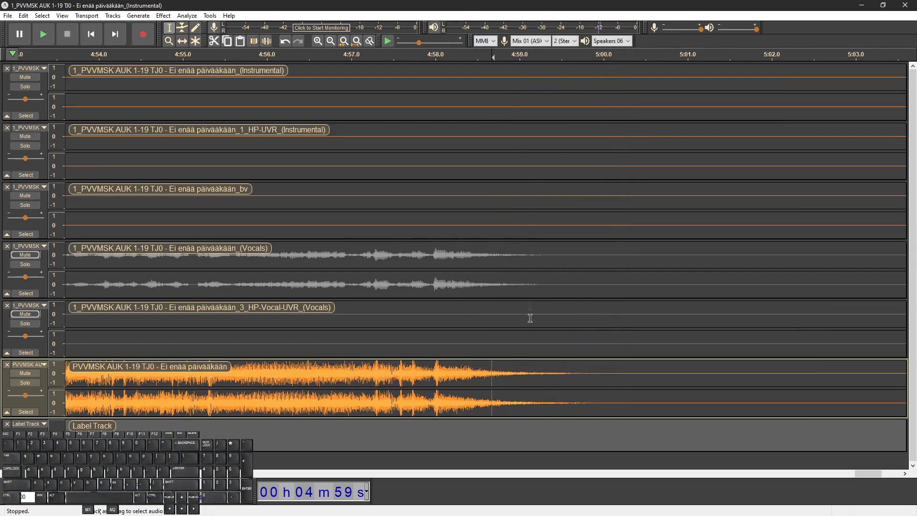
key(space)
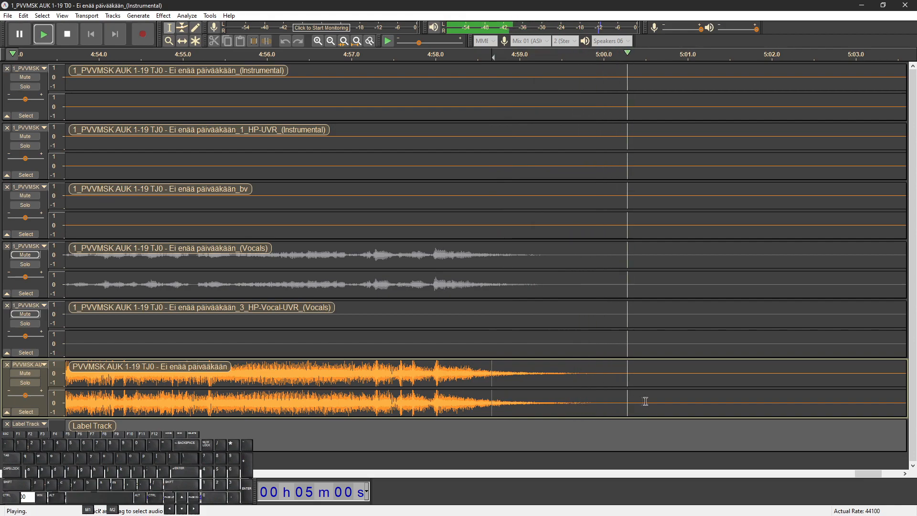
scroll(681, 409, up, 1)
scroll(655, 410, right, 3)
scroll(651, 409, down, 1)
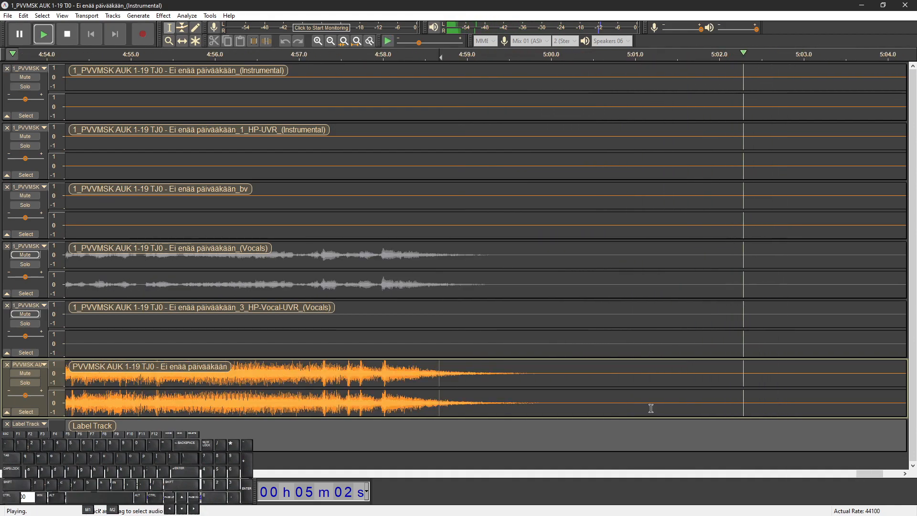
scroll(651, 408, down, 1)
key(space)
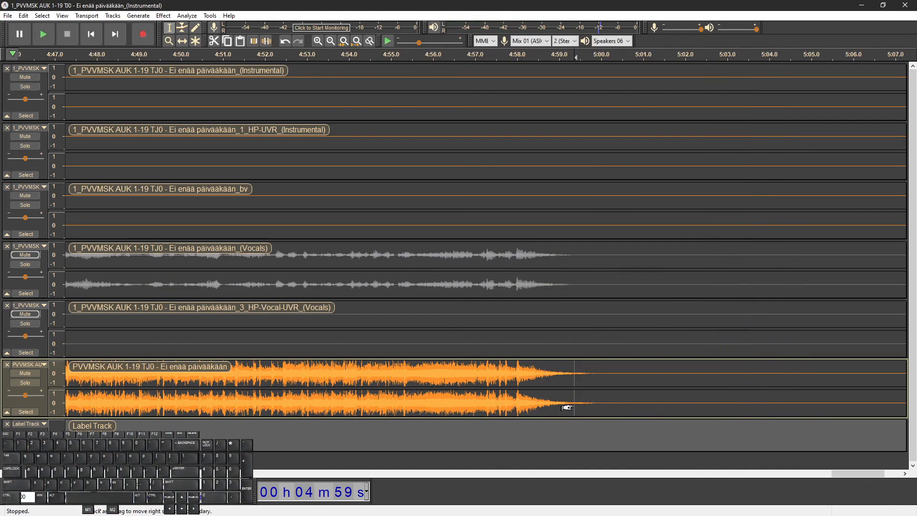
Find where the fade-out becomes silent with brief playbacks from about 4:59.4 and 5:00.3
key(space)
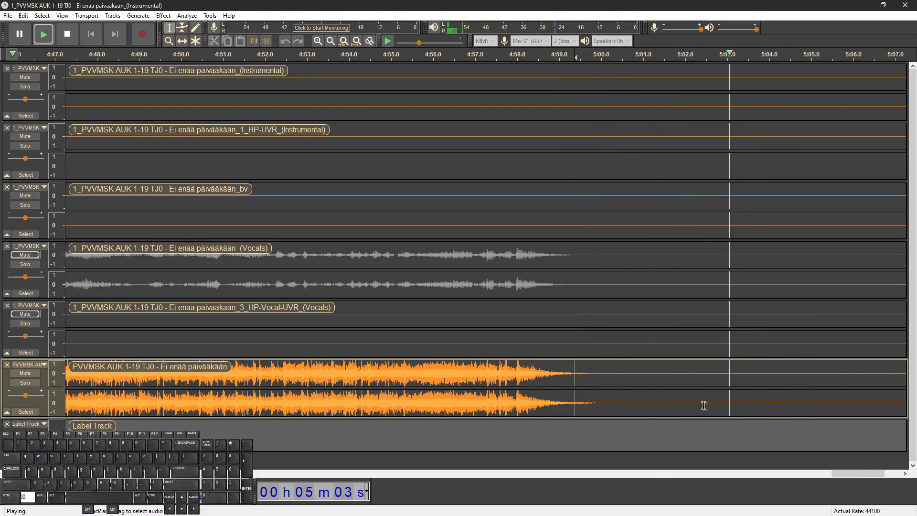
click(748, 403)
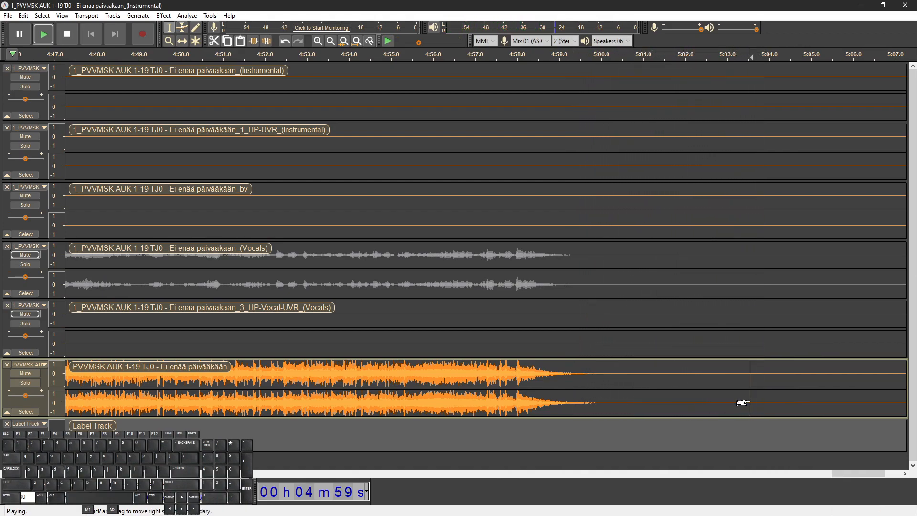
click(616, 401)
key(space)
key(space)
key(space)
key(space)
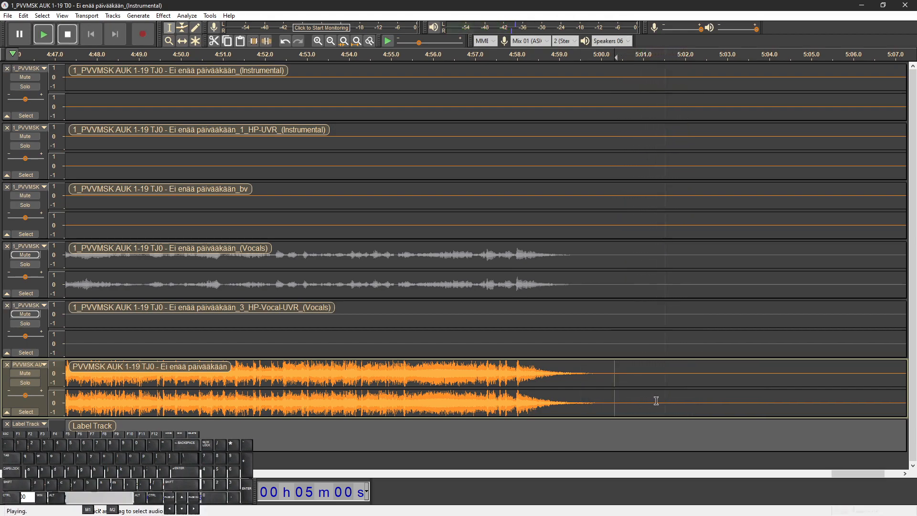
click(575, 404)
key(space)
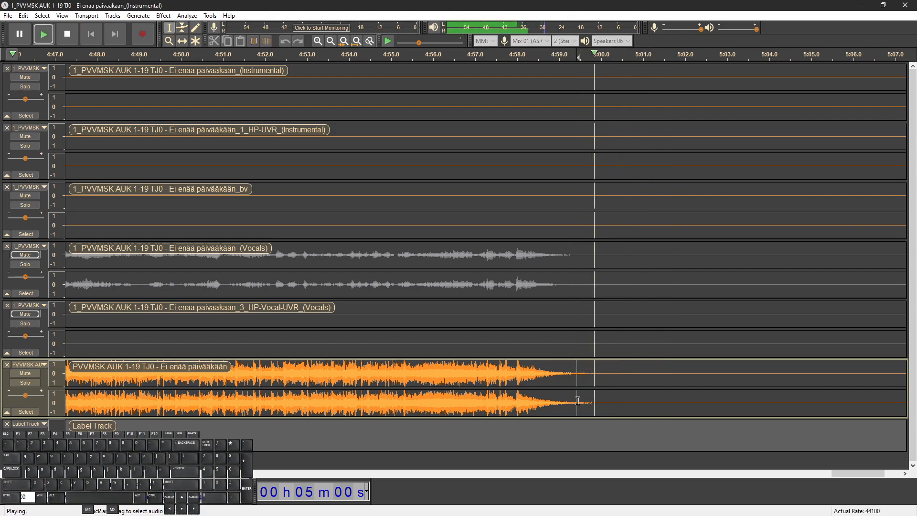
key(space)
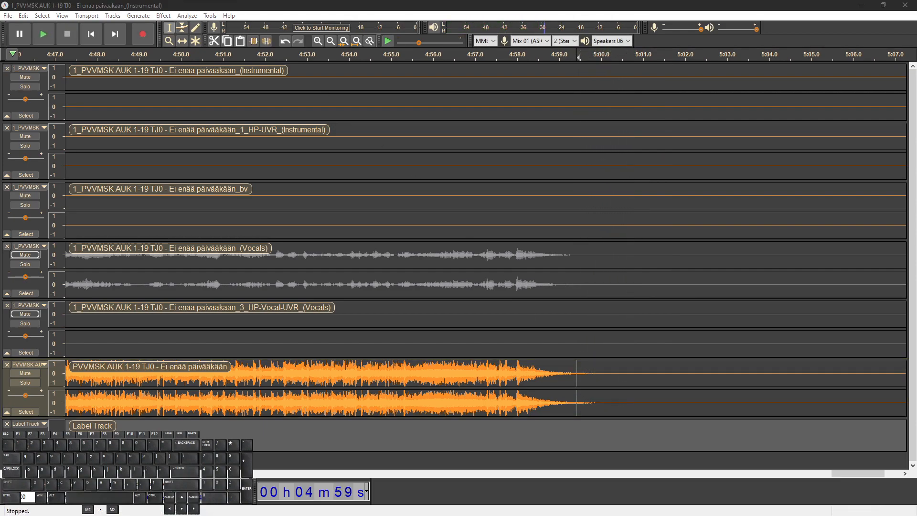
Play the fade-out's tail twice from about 4:59.3 to judge where the song can end
click(578, 398)
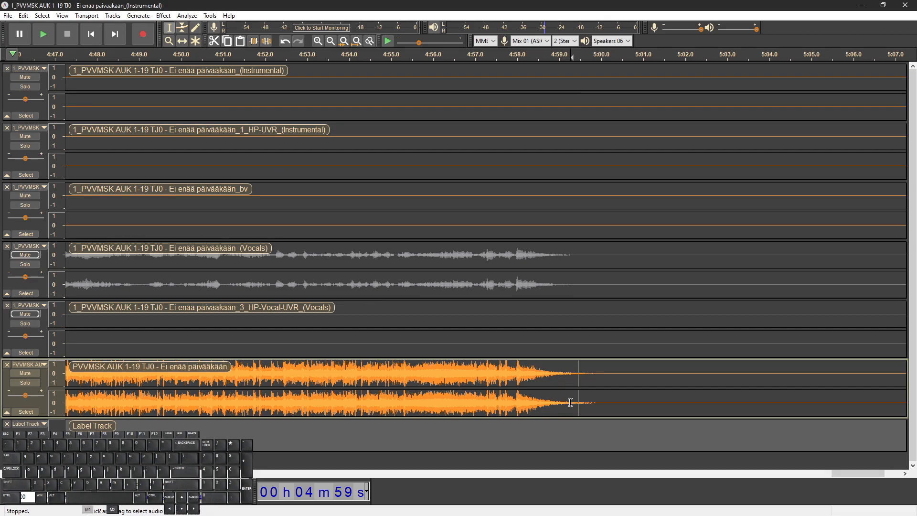
key(space)
scroll(608, 406, up, 1)
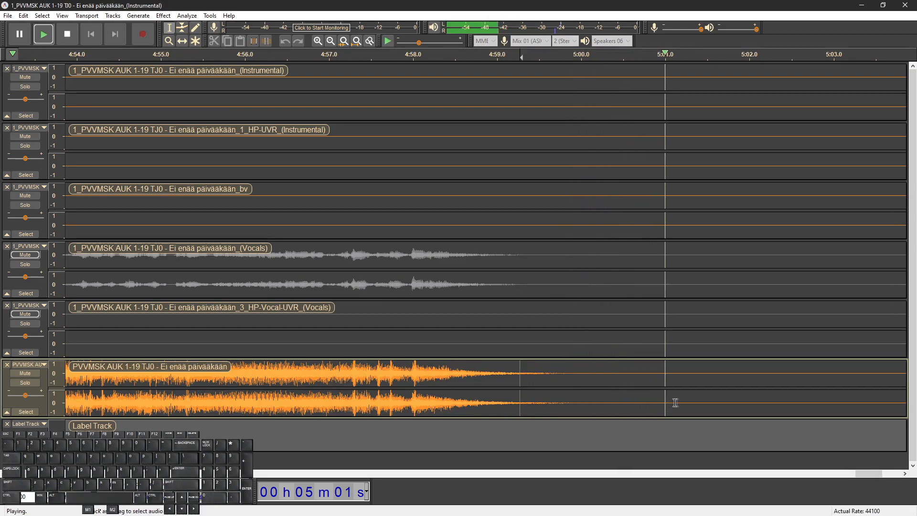
key(space)
key(space)
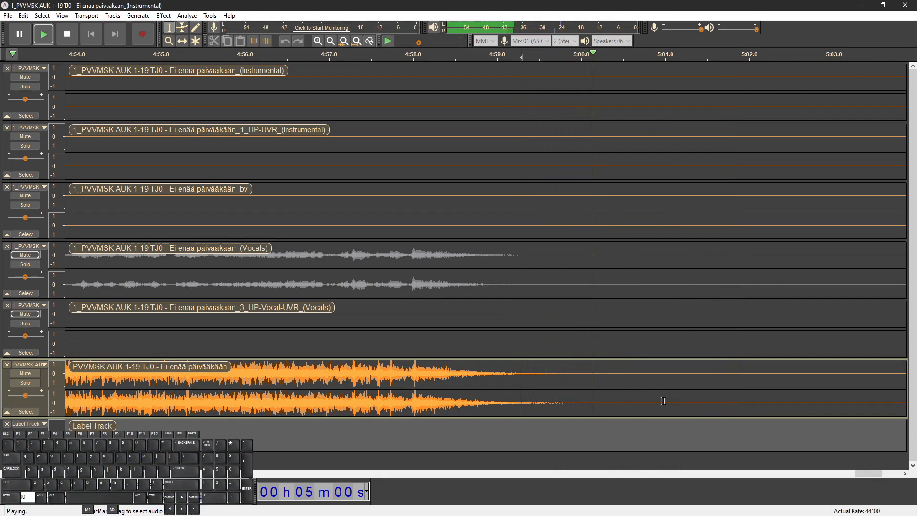
Add an unnamed label at about 5:01.1, after the end of the fade-out
key(x)
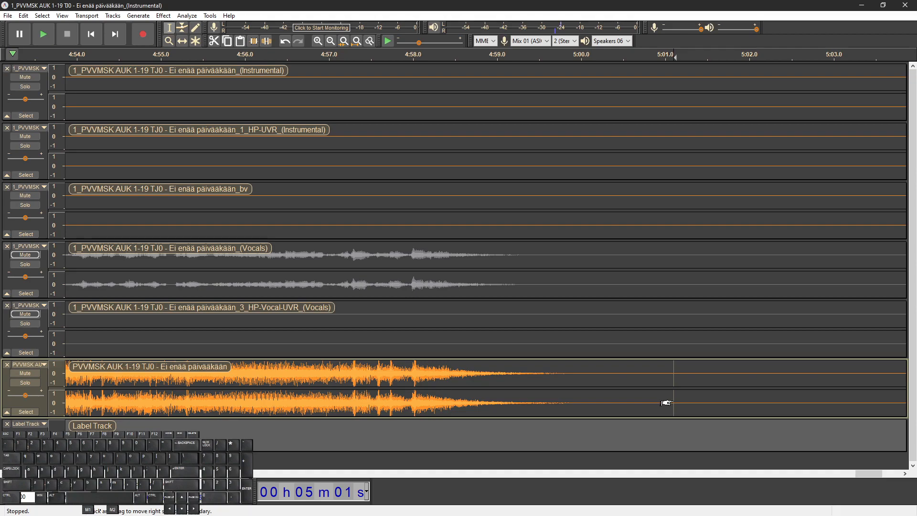
key(space)
key(space)
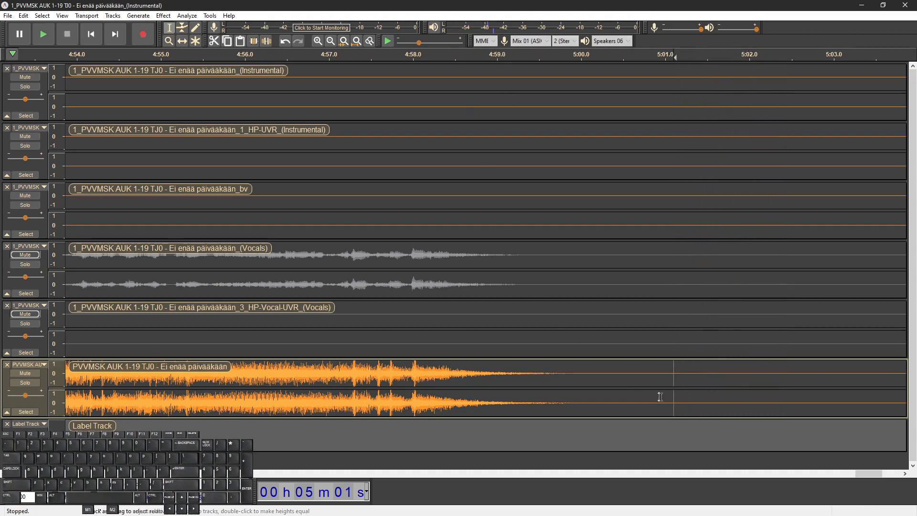
key(ctrl+b)
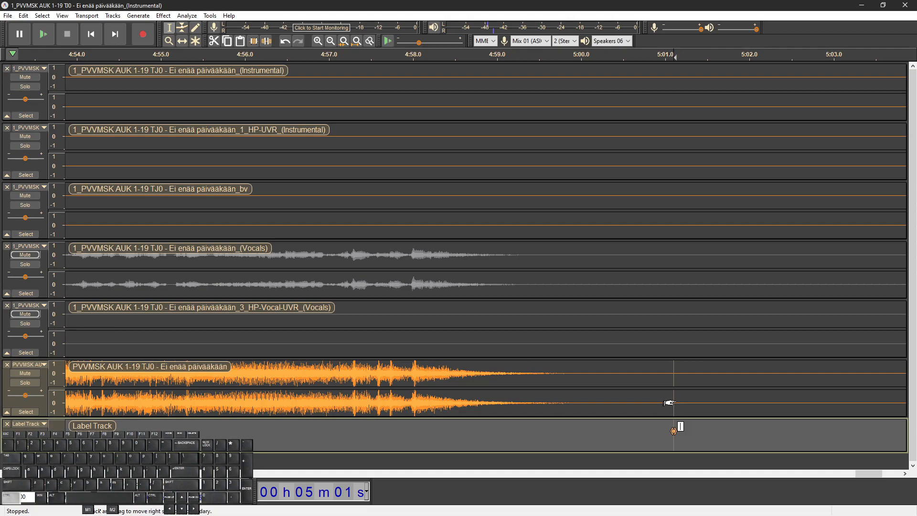
scroll(668, 403, down, 2)
scroll(667, 402, right, 5)
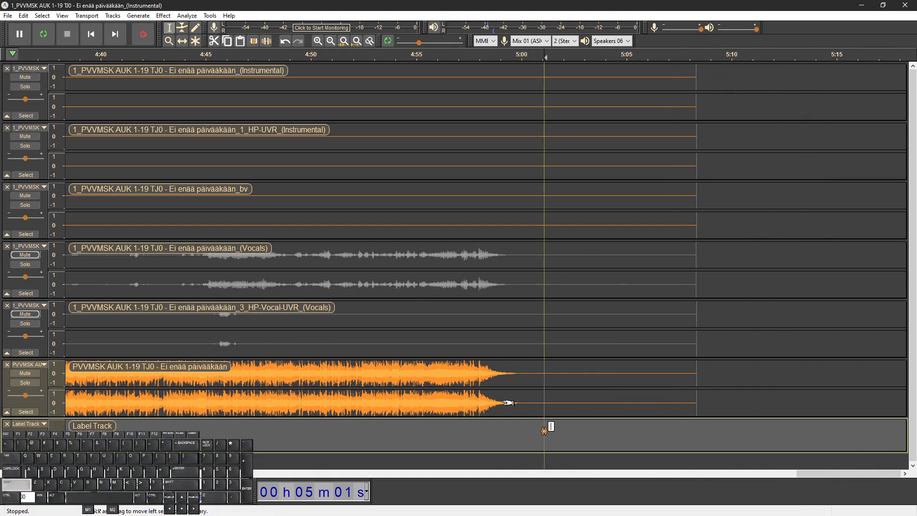
scroll(535, 407, up, 1)
click(528, 405)
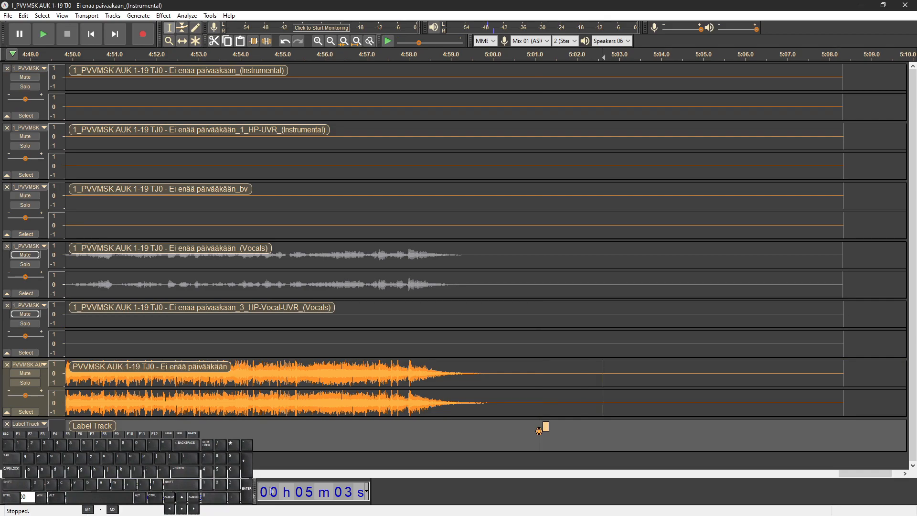
Mark about 5:02.6 with an unnamed label and delete everything after that point across all tracks
key(ctrl+b)
click(580, 395)
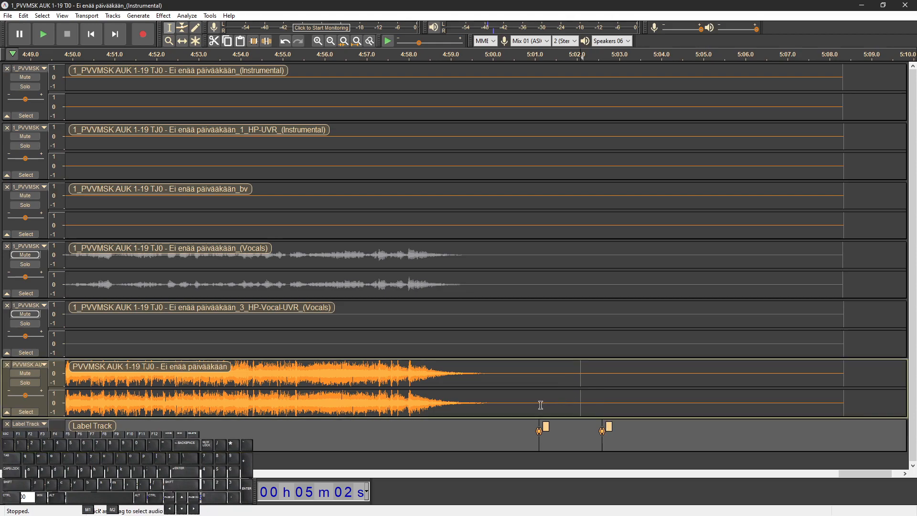
drag(599, 406, 602, 406)
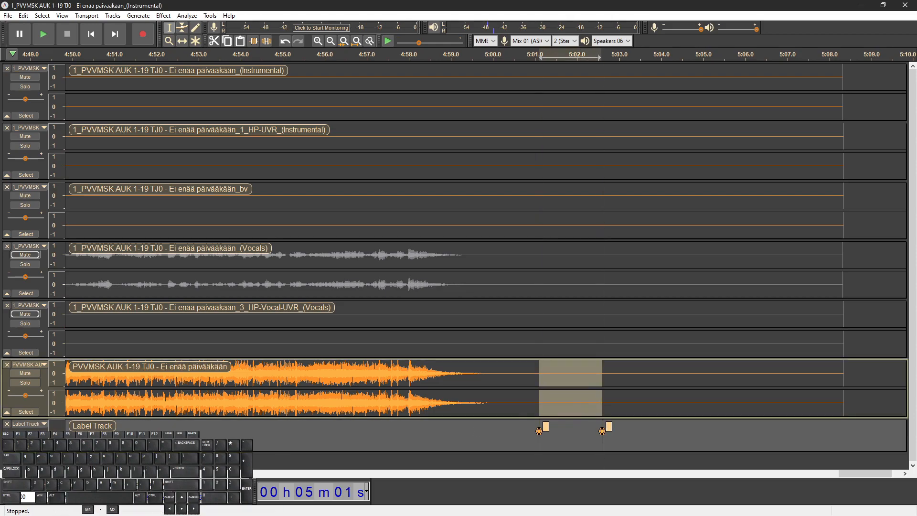
click(561, 401)
scroll(581, 404, down, 1)
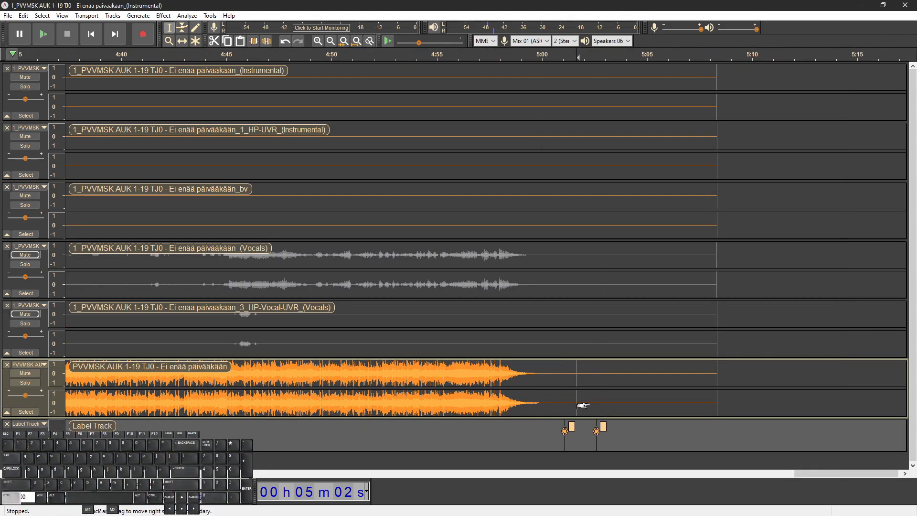
drag(597, 405, 716, 177)
key(Delete)
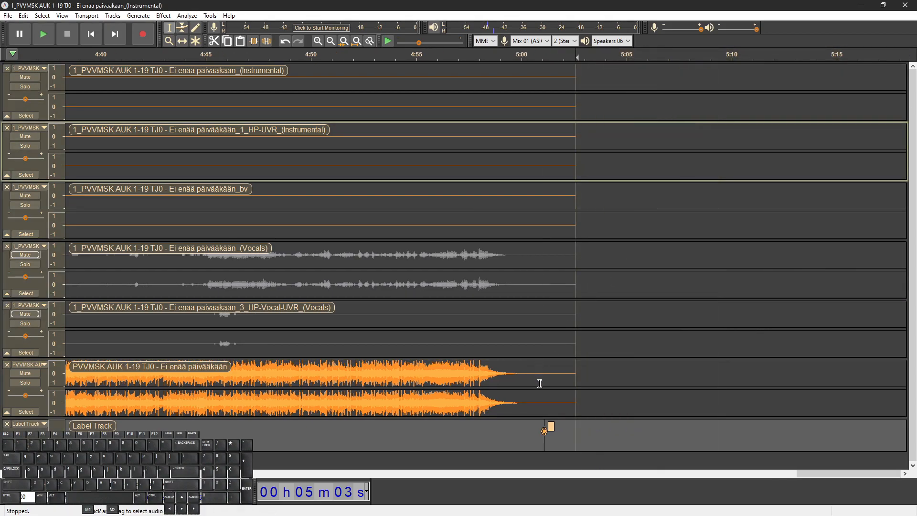
Play the shortened ending from about 4:59.3 and again from the 5:01.1 label
click(543, 382)
scroll(541, 394, down, 1)
click(536, 397)
key(space)
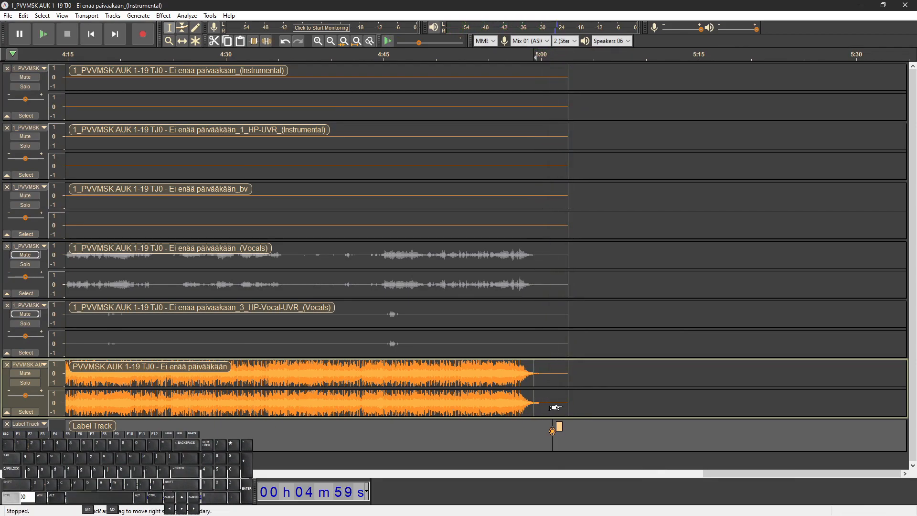
scroll(554, 408, down, 3)
scroll(569, 409, up, 4)
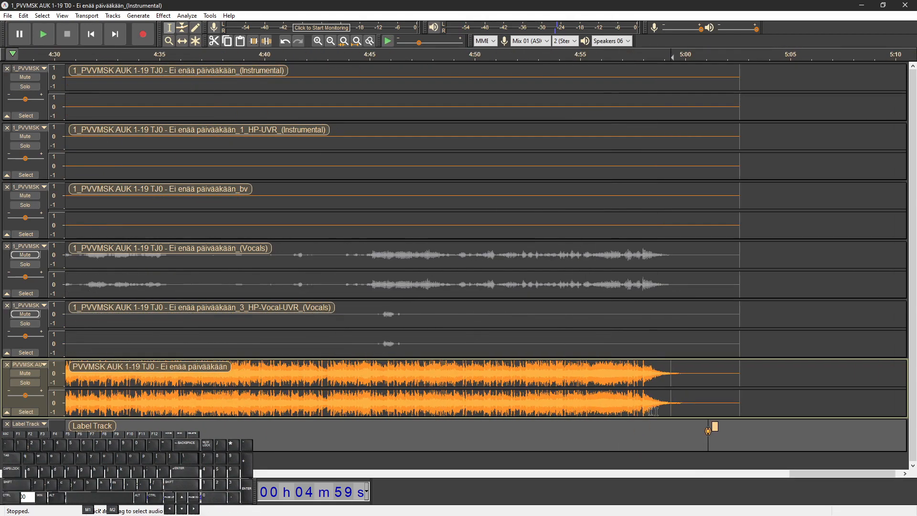
scroll(711, 402, up, 1)
key(space)
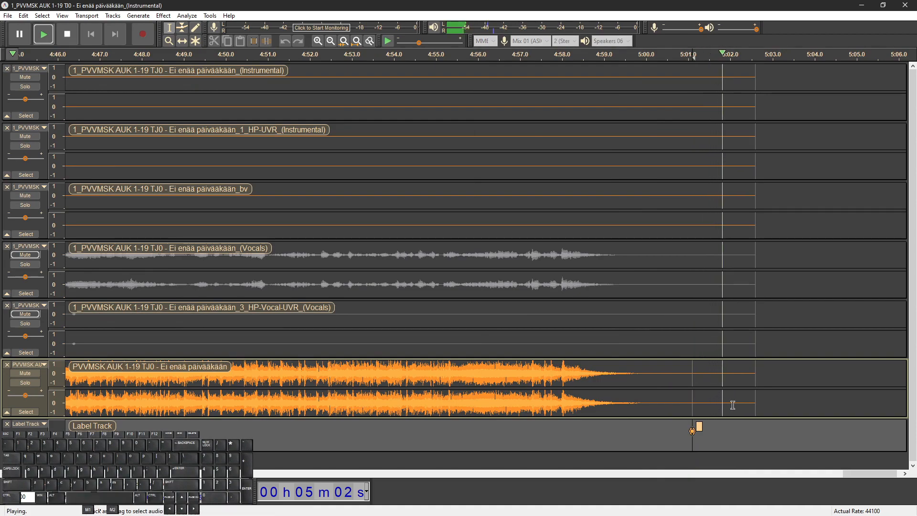
key(space)
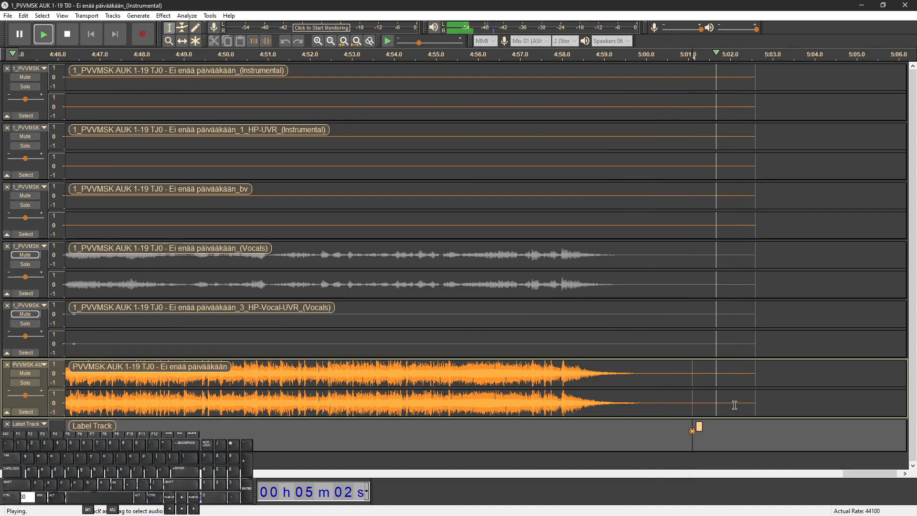
key(space)
scroll(717, 399, down, 1)
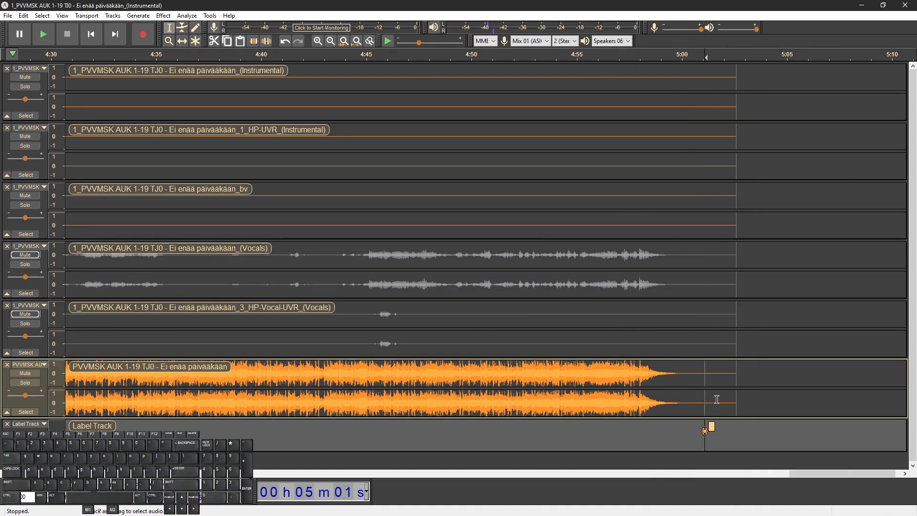
scroll(696, 404, up, 1)
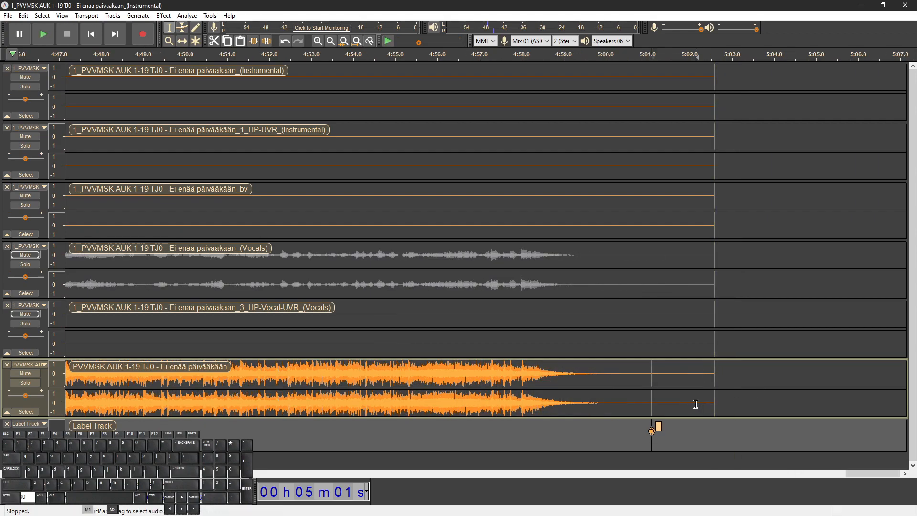
Apply Fade Out to the original song track from the 5:01.1 label to about 5:01.6
drag(671, 401, 675, 402)
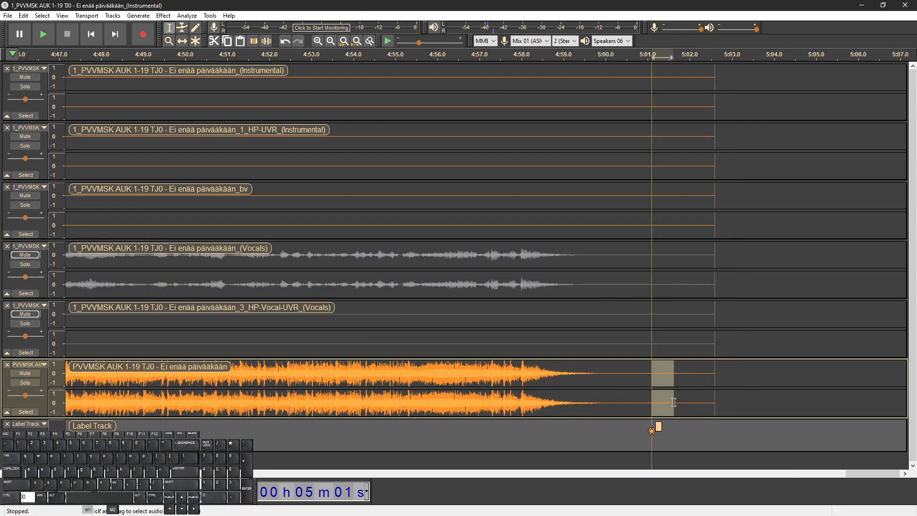
click(167, 17)
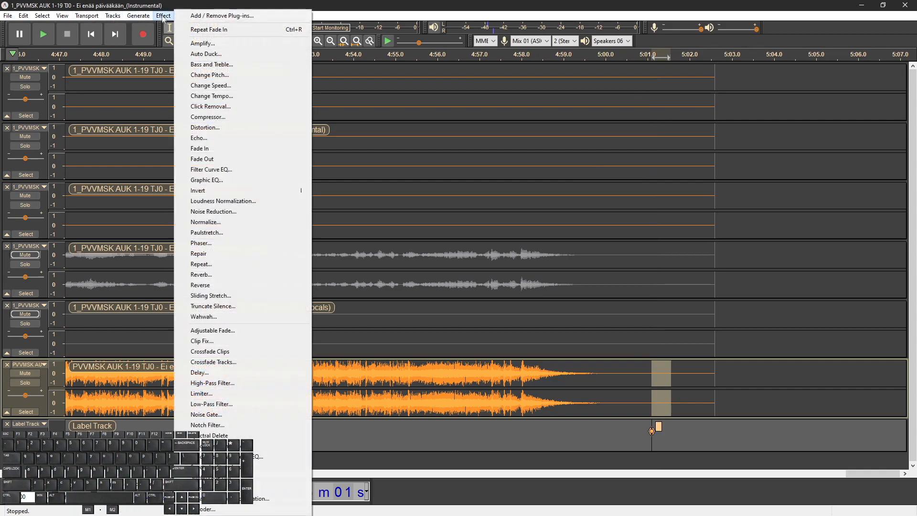
click(203, 159)
scroll(671, 401, up, 2)
scroll(671, 401, up, 2)
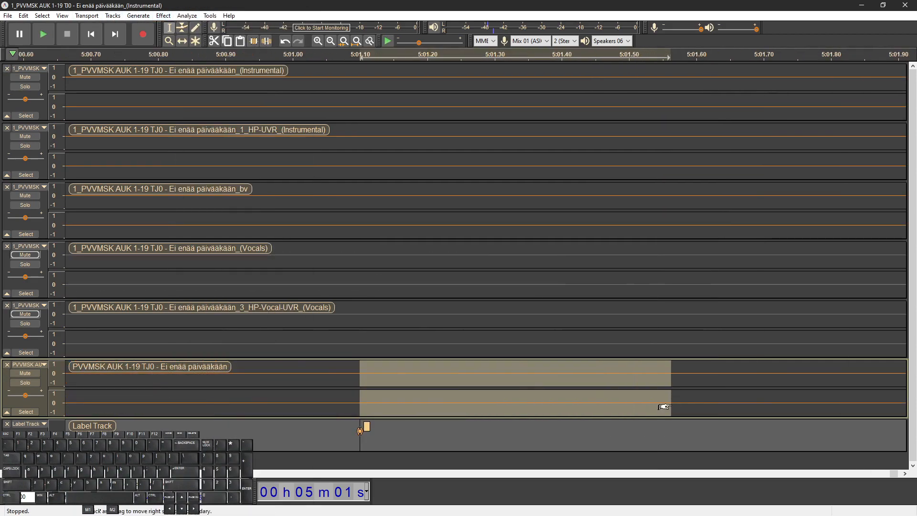
Silence the original song track from about 5:01.6, where the short fade ends, to past the track's end
click(673, 401)
drag(667, 402, 805, 404)
key(ctrl+l)
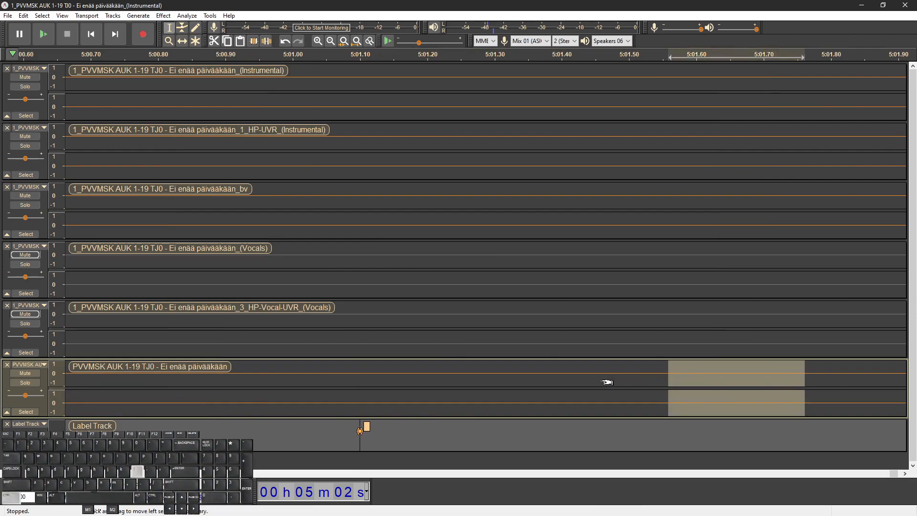
scroll(605, 383, down, 2)
drag(627, 399, 843, 396)
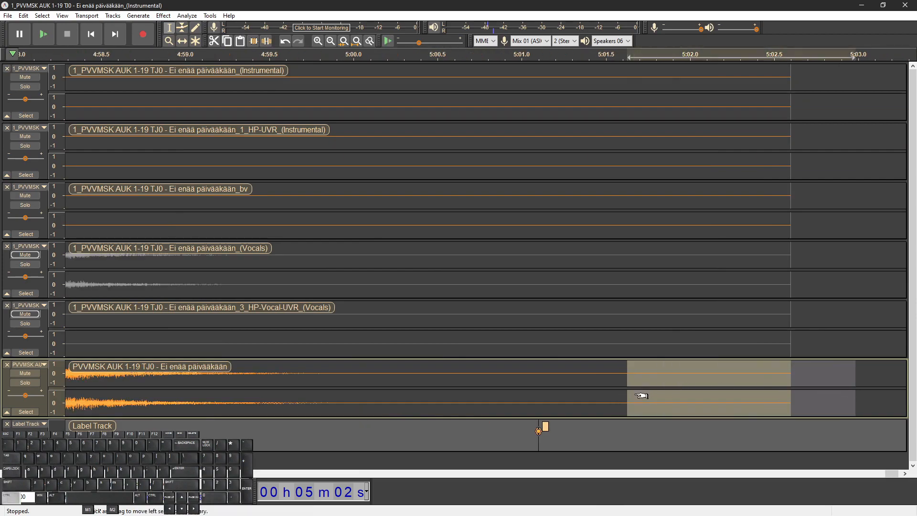
Play the silenced ending from just before the 5:01.1 label
click(533, 399)
key(space)
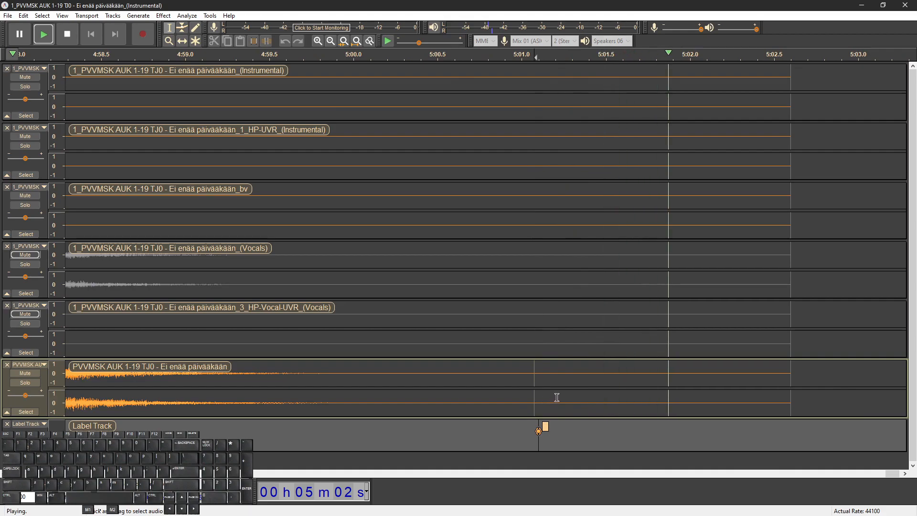
scroll(539, 398, down, 4)
scroll(538, 396, down, 2)
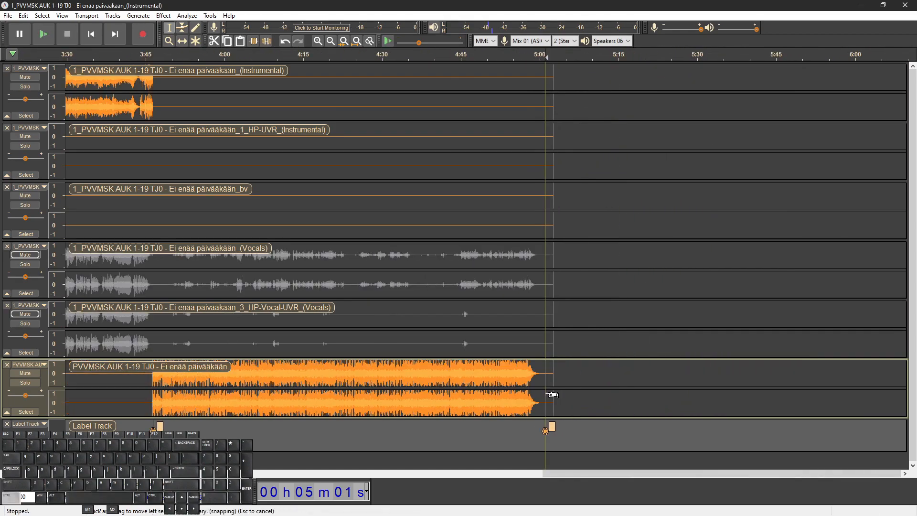
Return the playback cursor to the start of the project with the whole song in view
scroll(351, 385, left, 1)
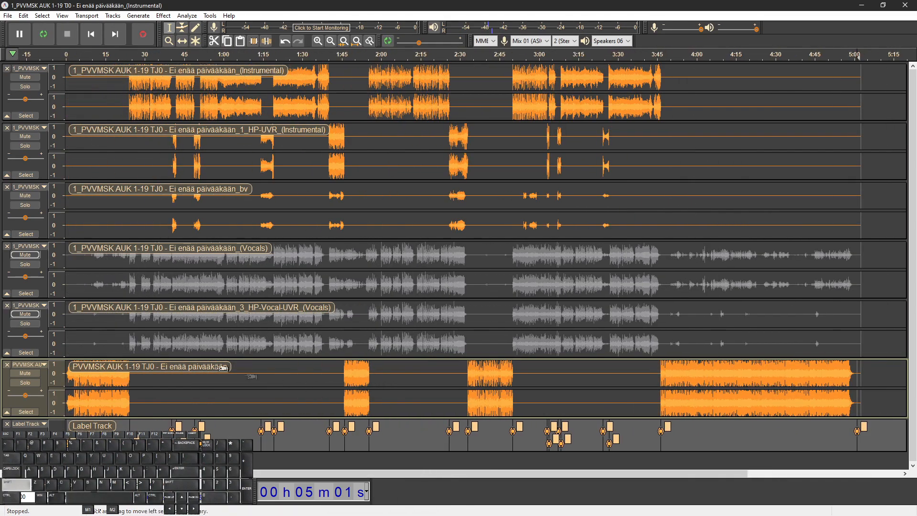
click(72, 345)
scroll(72, 344, up, 1)
scroll(82, 350, left, 1)
click(90, 34)
scroll(82, 202, down, 1)
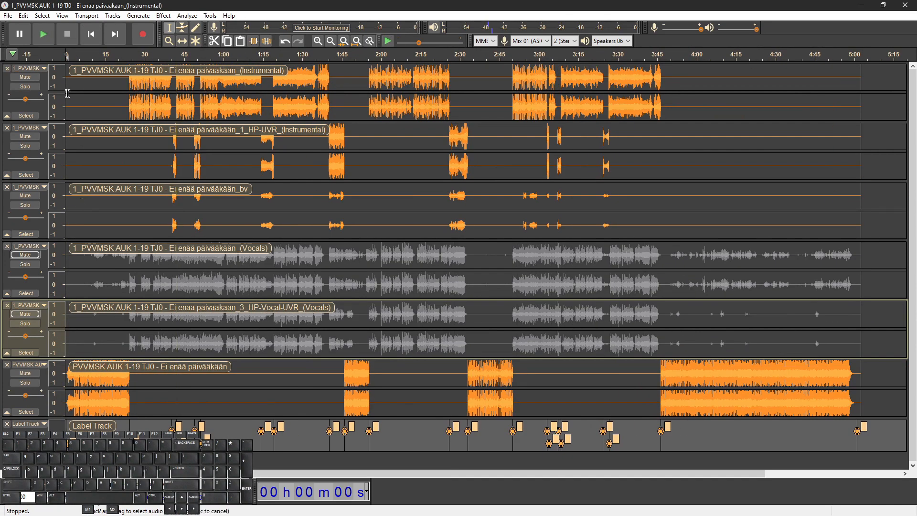
Start an audio export to the Outputs folder and replace the file name's "(Instrumental).flac" ending with "ins"
key(ctrl+shift+e)
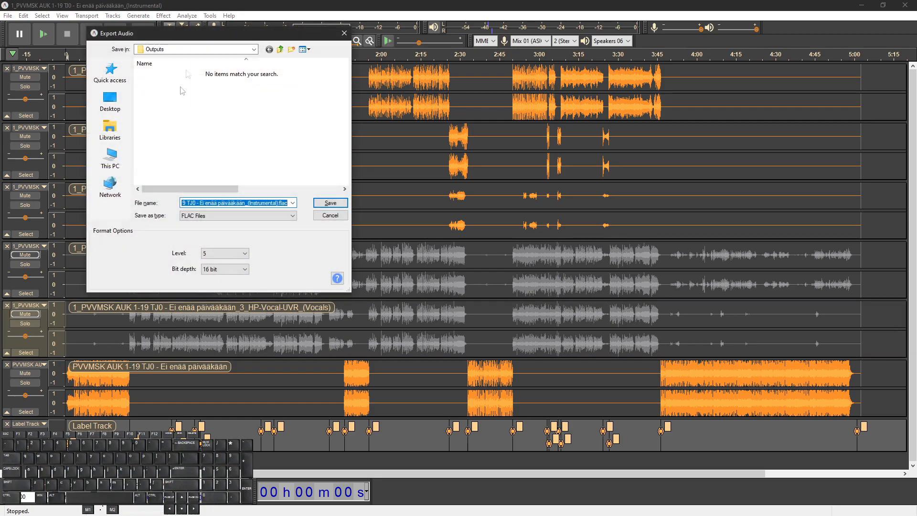
drag(223, 35, 438, 87)
click(415, 257)
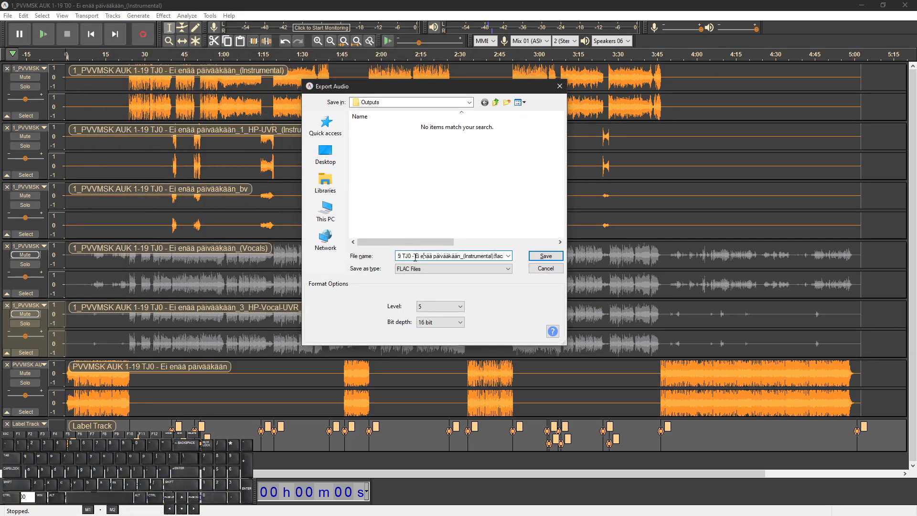
drag(461, 256, 701, 266)
text(ins)
Replace every "ä" in the export file name with "a" so the title reads "Ei enaa paivaakaan"
key(Left)
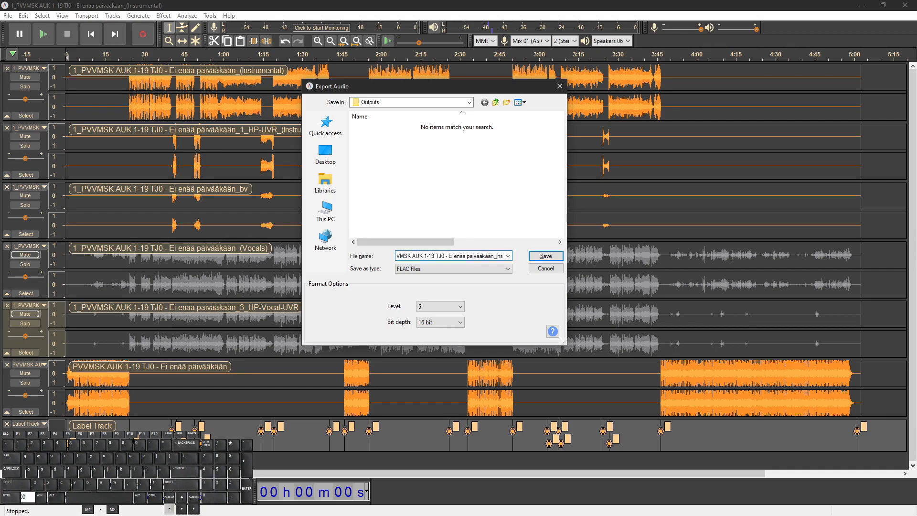
key(BackSpace)
key(BackSpace)
text(aa)
key(Left)
key(Left)
key(Left)
key(Left)
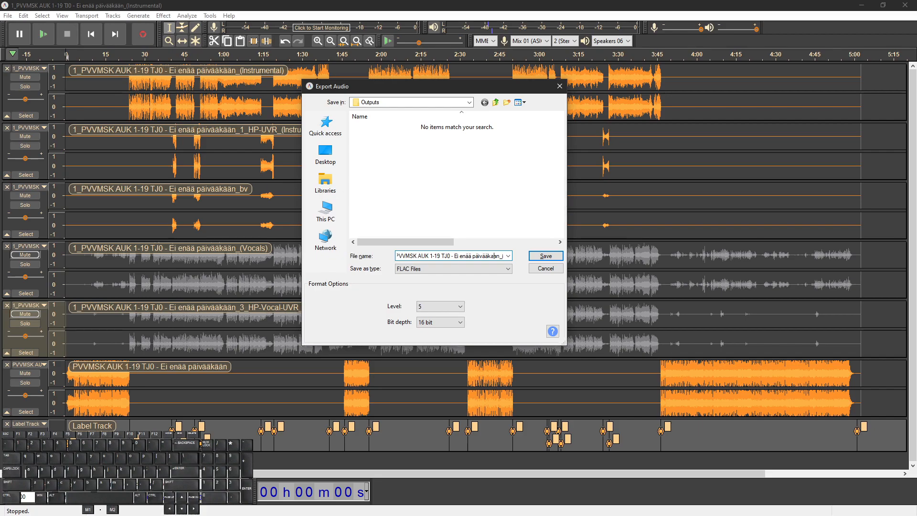
key(BackSpace)
key(BackSpace)
text(aa)
key(Left)
key(Left)
key(Left)
key(BackSpace)
text(a)
key(Left)
key(Left)
key(BackSpace)
text(a)
Remove the "1_" prefix from the export file name
key(Left)
key(Left)
key(Left)
key(Left)
key(Left)
key(Left)
key(Left)
key(Left)
key(Left)
key(Left)
key(Left)
key(Left)
key(Left)
key(Left)
key(Right)
key(Right)
key(BackSpace)
key(BackSpace)
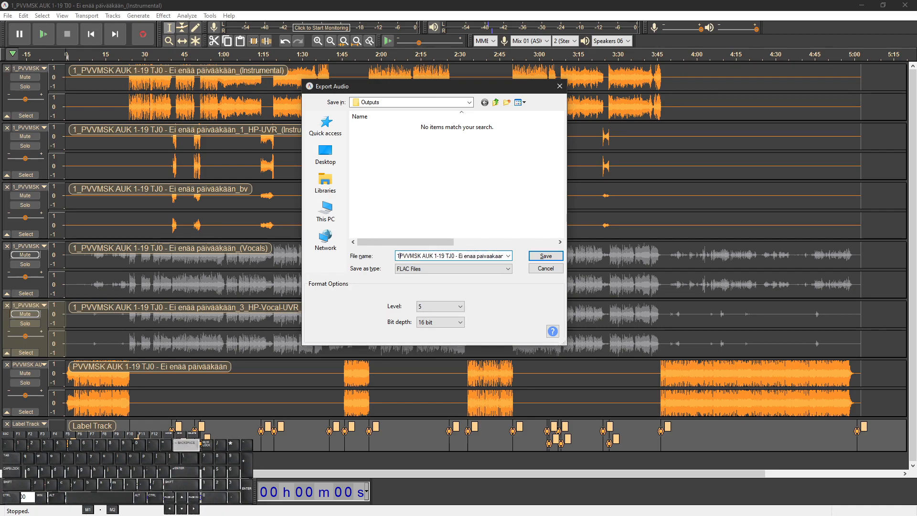
Save the FLAC export using the metadata template with genre "Karaoke" and comments "Made by Karaoketuottaja"
drag(487, 256, 522, 258)
click(485, 256)
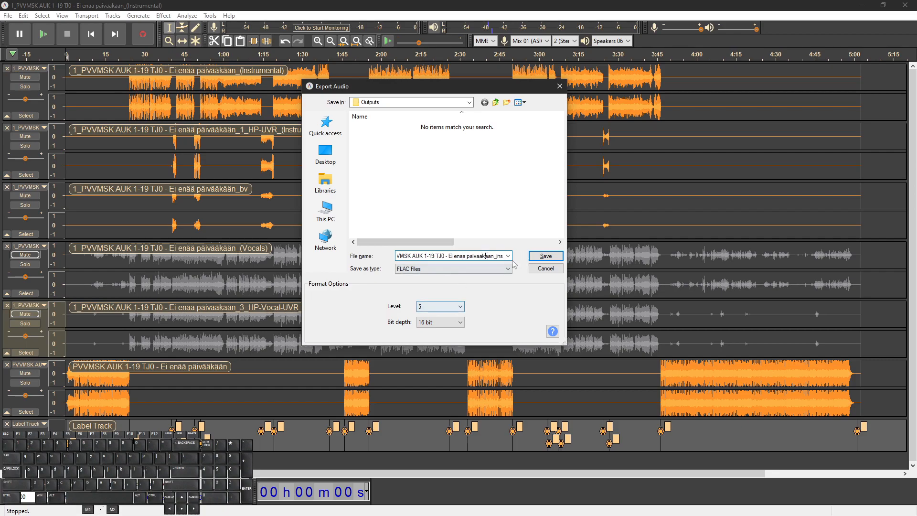
click(545, 256)
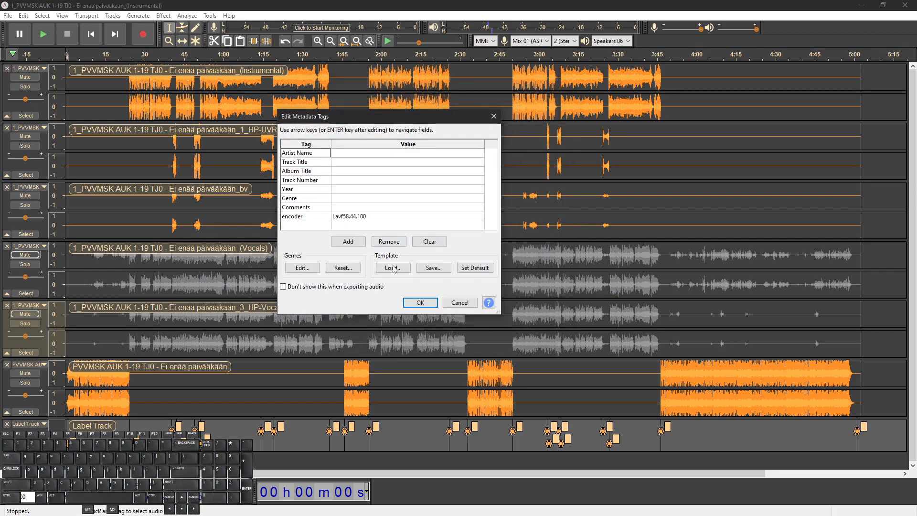
click(394, 268)
click(364, 190)
click(523, 366)
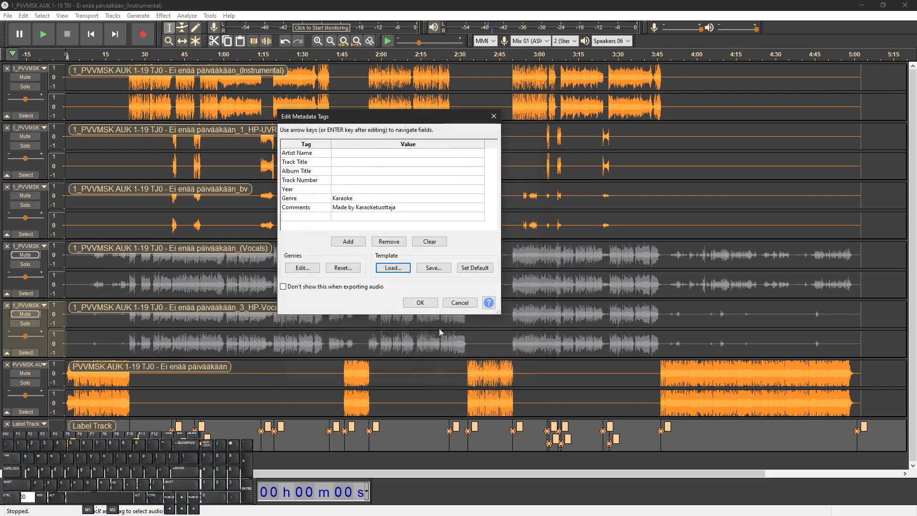
click(418, 306)
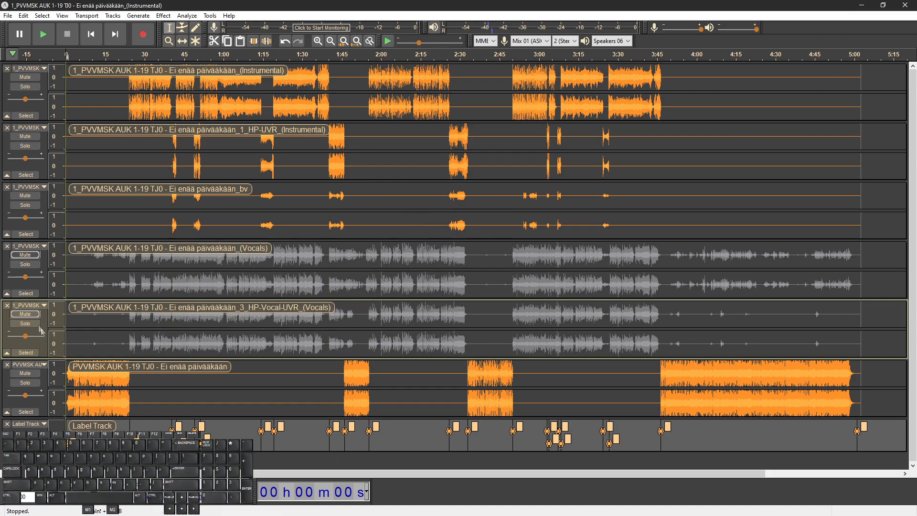
Unmute the 3_HP-Vocal-UVR_(Vocals) track and start another export, reusing the name of the exported _ins FLAC file
click(25, 314)
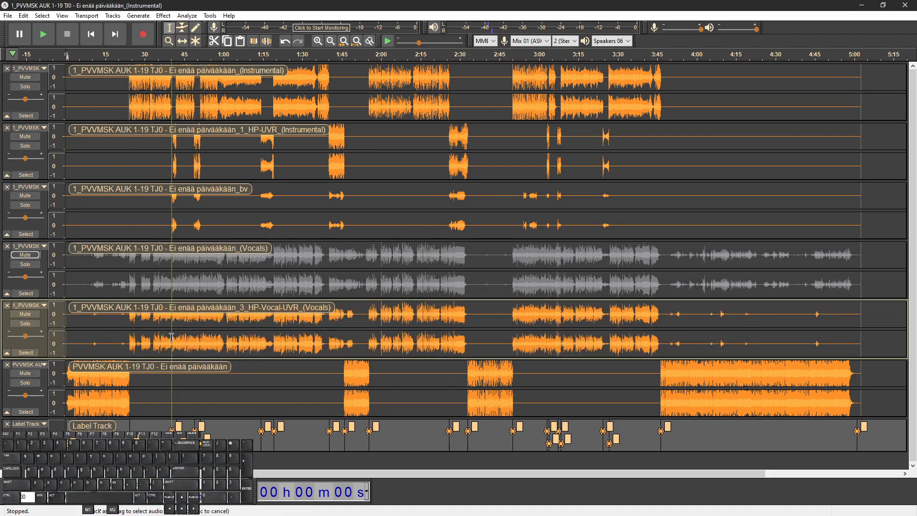
key(ctrl+shift+e)
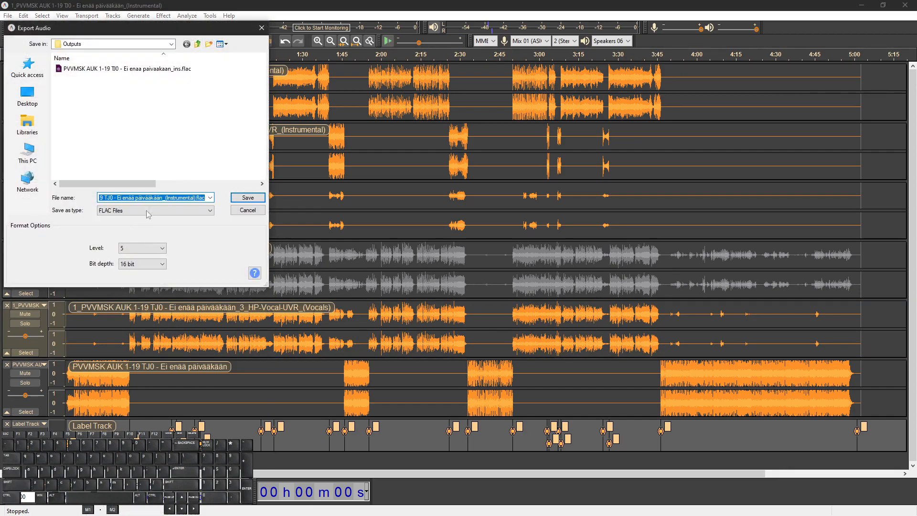
click(129, 69)
click(181, 198)
click(181, 197)
drag(181, 198, 270, 207)
key(Right)
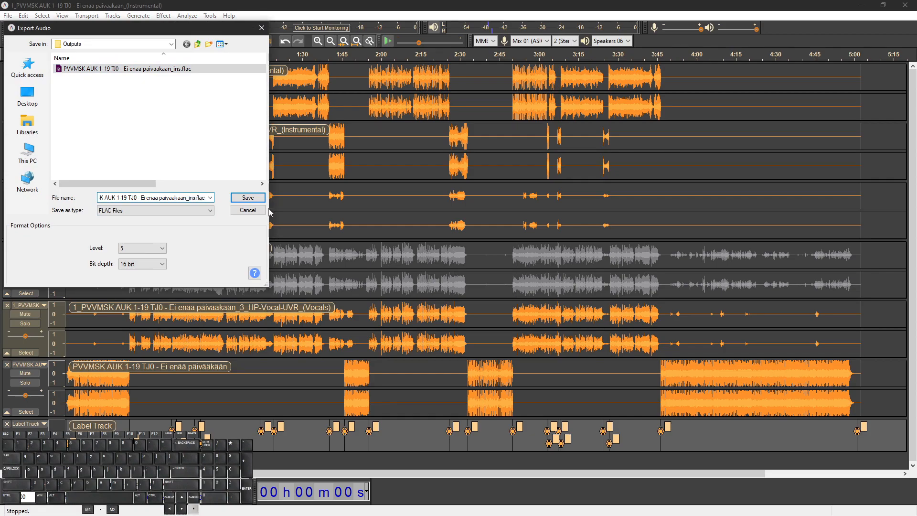
Change the export file name's ending from "ins.flac" to "sync"
key(BackSpace)
key(BackSpace)
key(BackSpace)
key(BackSpace)
key(BackSpace)
key(BackSpace)
key(BackSpace)
key(BackSpace)
text(sync)
Export the sync version as an MP3 file, accepting the Karaoke metadata tags
click(129, 211)
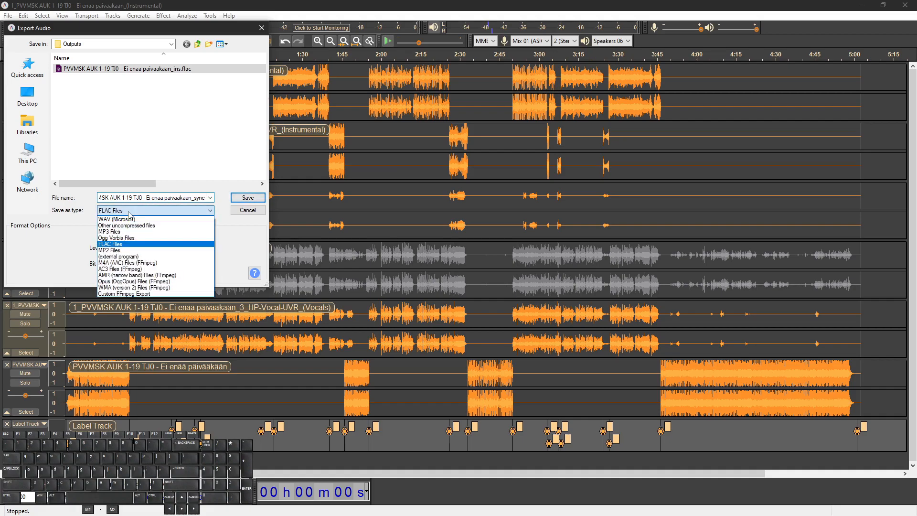
click(123, 235)
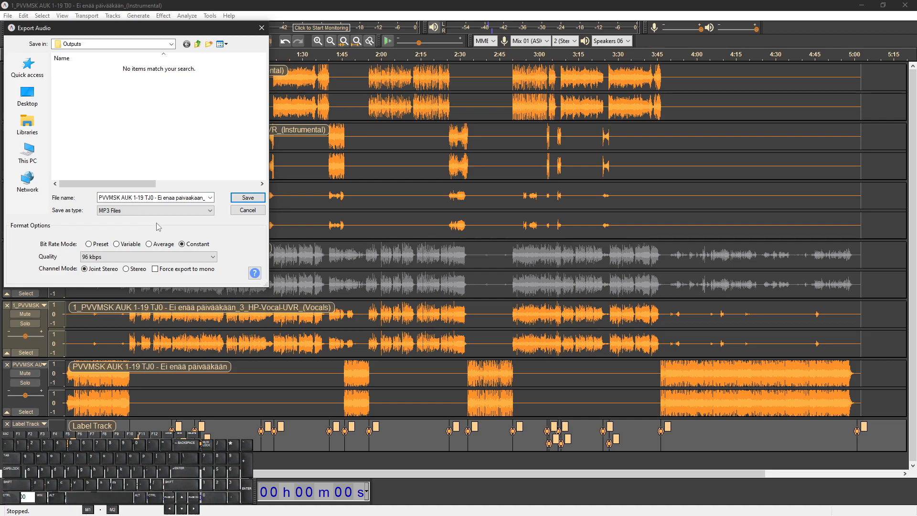
click(250, 198)
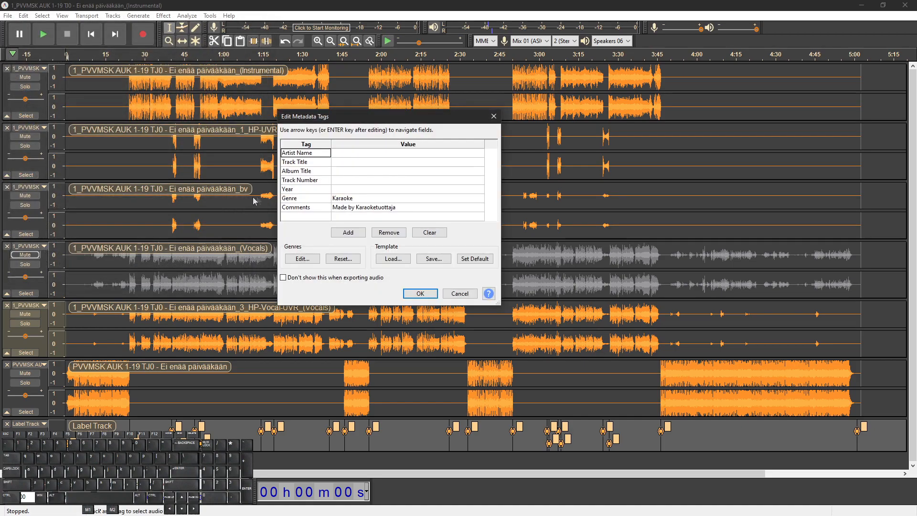
click(419, 293)
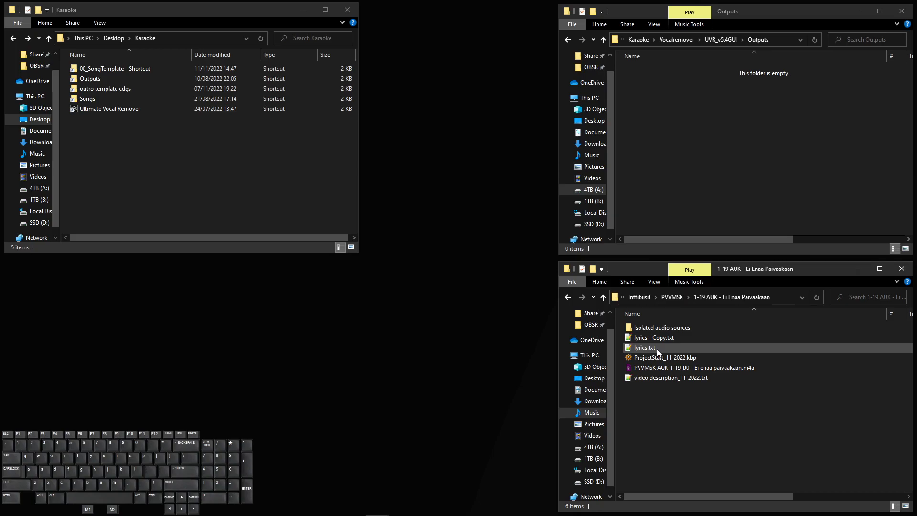
Review the contents of lyrics.txt and open the syllable-split version, lyrics - Copy.txt
double_click(657, 348)
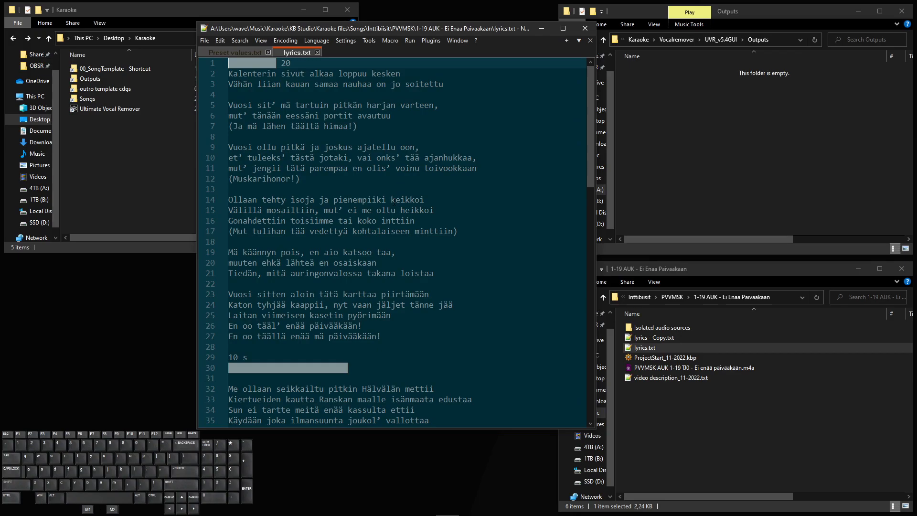
scroll(392, 200, down, 14)
scroll(392, 228, up, 10)
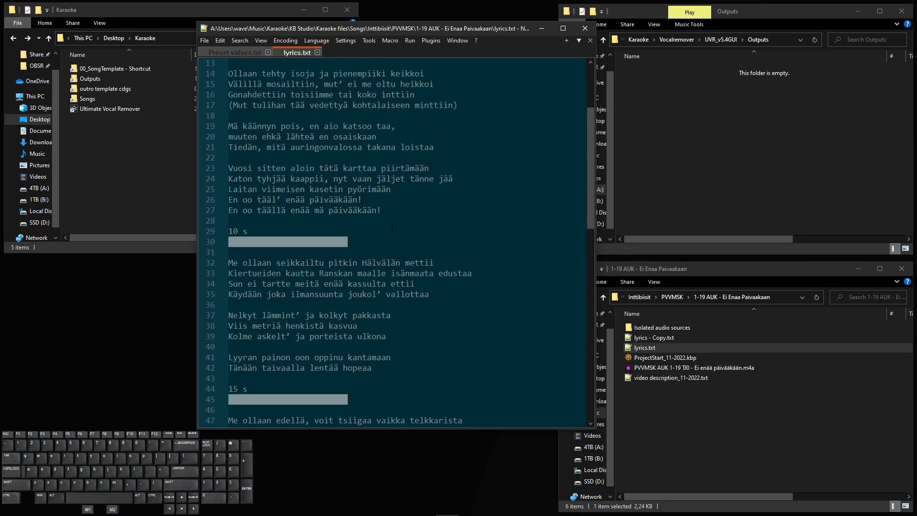
scroll(392, 227, up, 4)
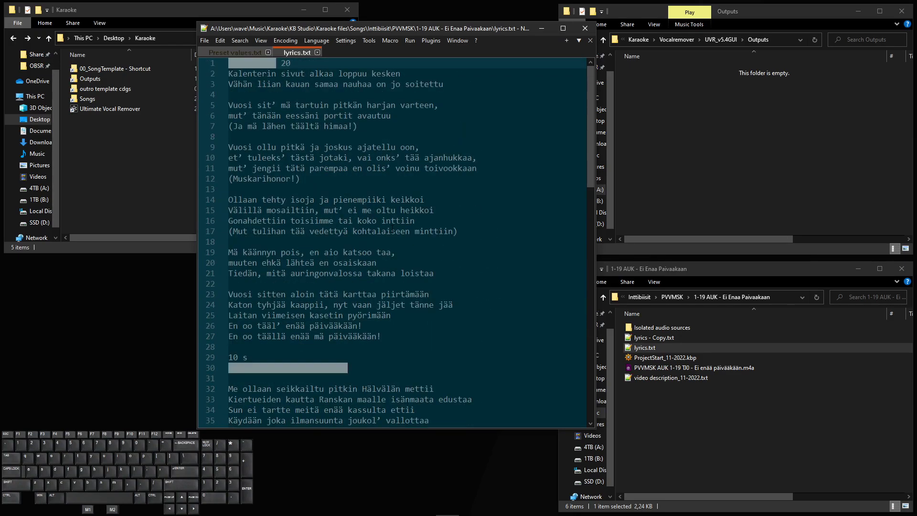
double_click(647, 338)
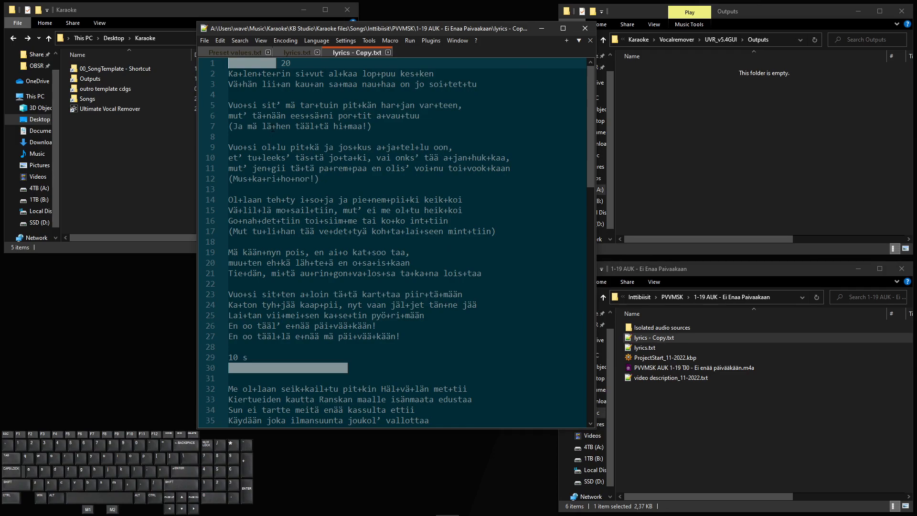
Try changing the syllable mark in "tääl+tä" on line 7, restore the line and save lyrics - Copy.txt
click(318, 126)
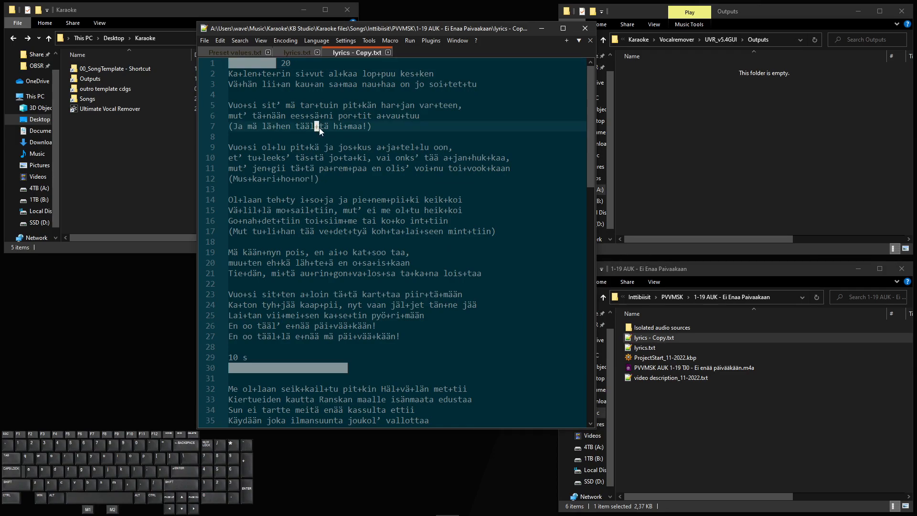
text(&/)
key(BackSpace)
key(BackSpace)
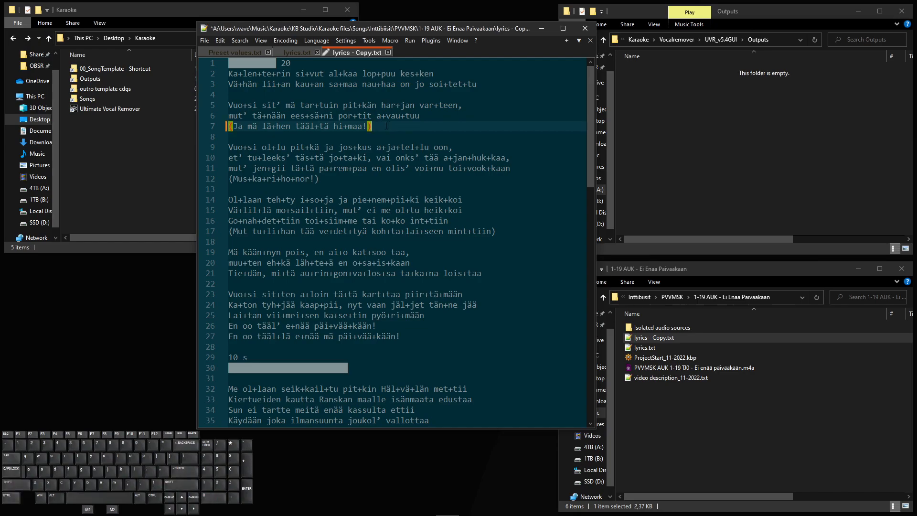
click(382, 137)
key(ctrl+s)
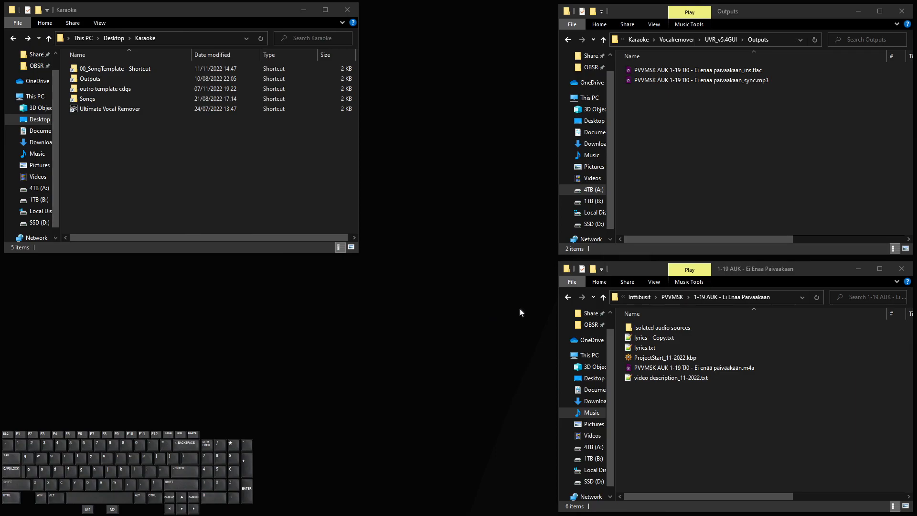
Move the two exported audio files into the song folder and rename the .kbp project file PVVMSK AUK 1-19 TJ0 - Ei enää päivääkään
drag(674, 96, 684, 422)
click(700, 420)
click(660, 370)
right_click(659, 371)
click(654, 359)
right_click(654, 359)
click(695, 337)
text(PVVMSK AUK 1-19 TJ0 - Ei enää päiväkään)
click(666, 431)
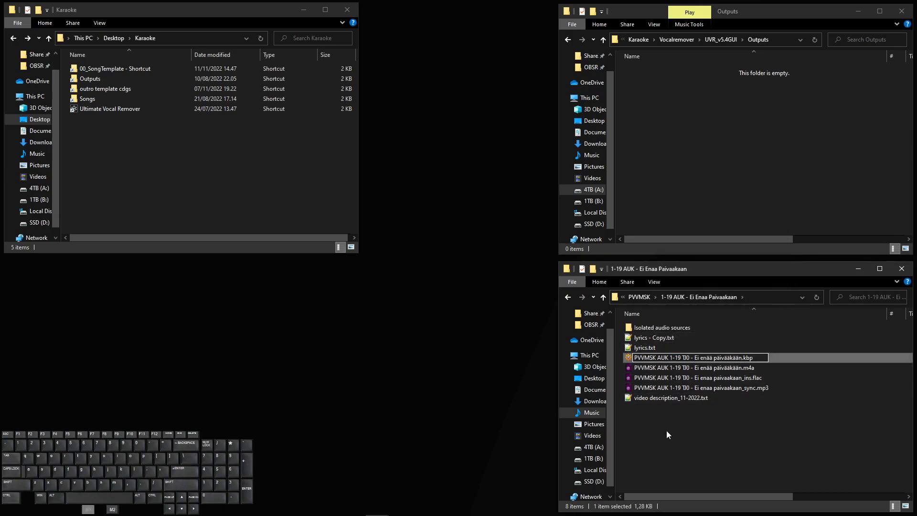
Open the renamed .kbp project in Karaoke Builder Studio and paste in the full text of lyrics - Copy.txt
click(648, 359)
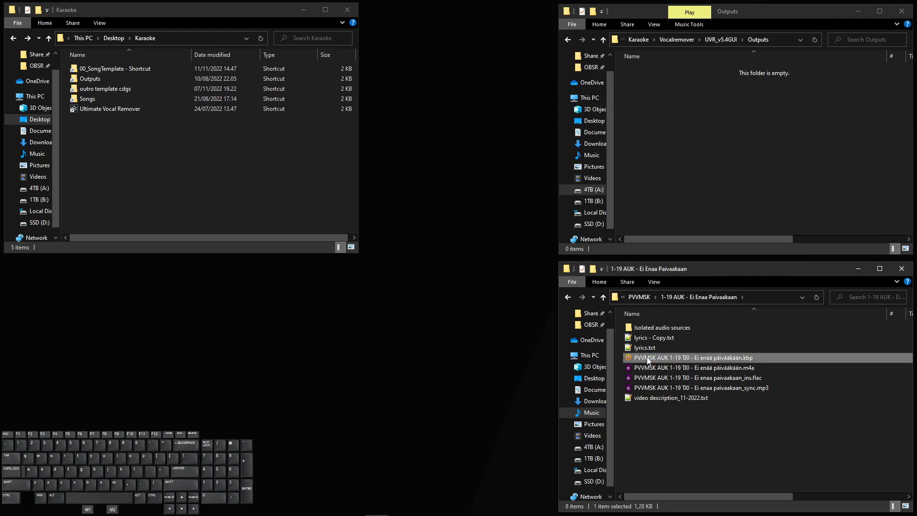
double_click(648, 359)
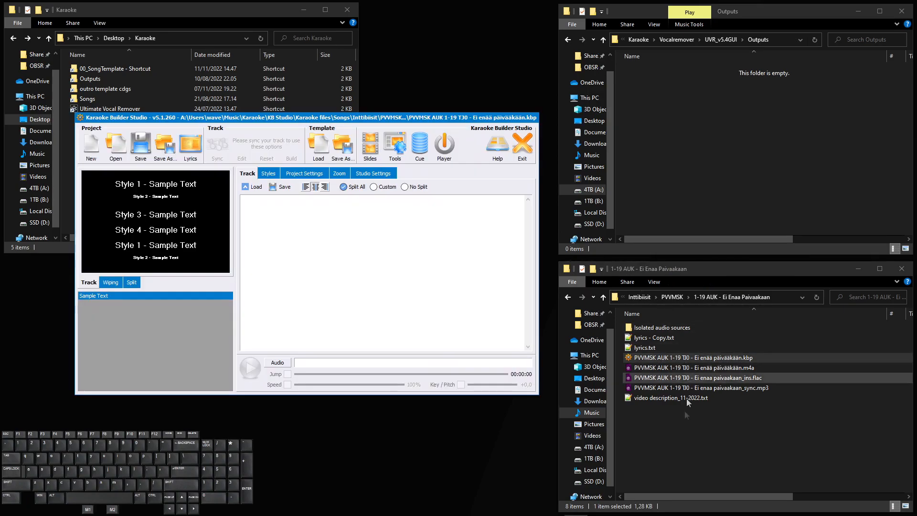
double_click(653, 337)
key(ctrl+a)
key(ctrl+c)
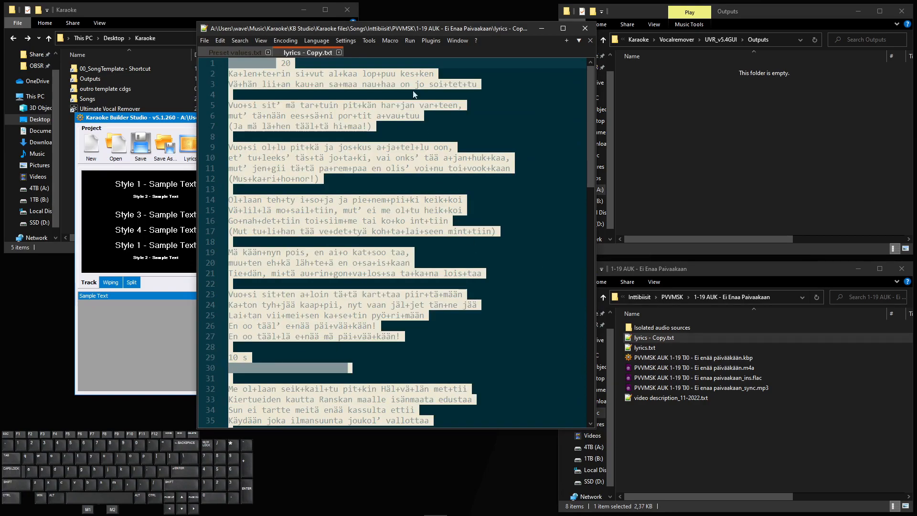
click(540, 28)
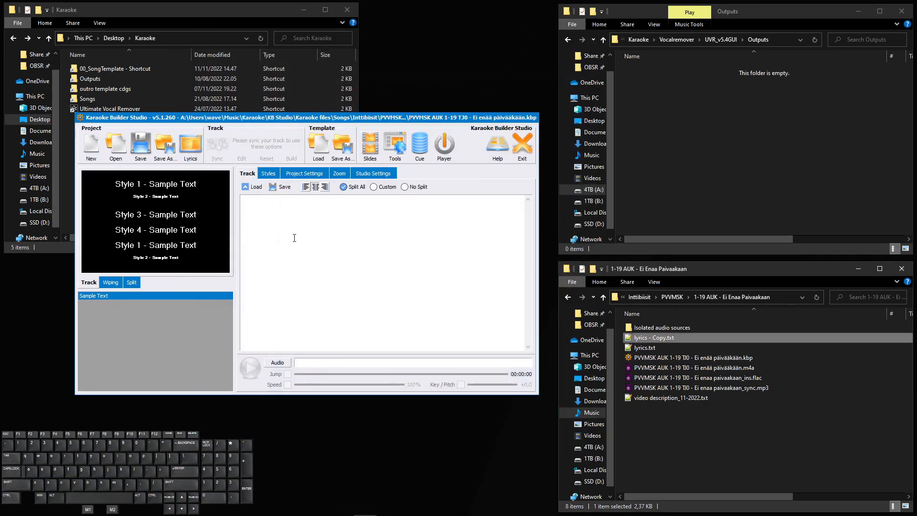
key(ctrl+v)
scroll(346, 229, up, 14)
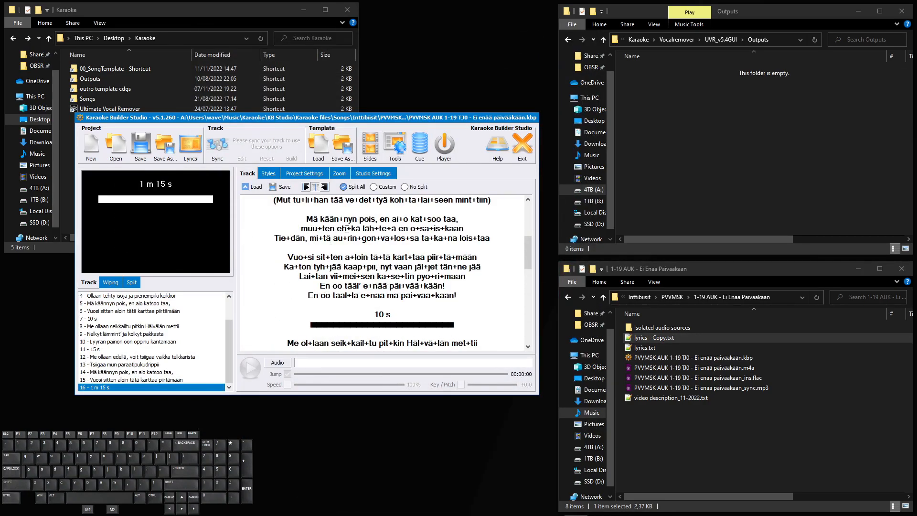
Break the first lyric line after "si+vut" so that "al+kaa lop+puu kes+ken" starts a new line
click(366, 211)
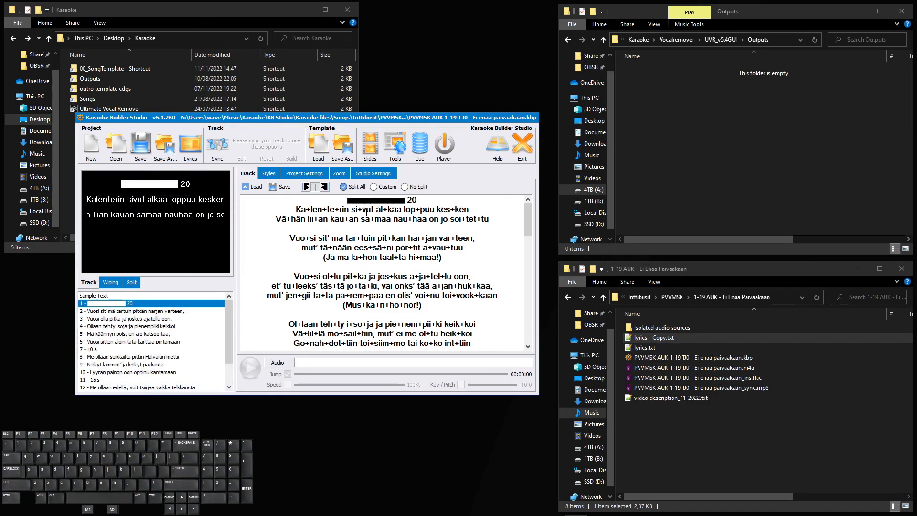
click(401, 211)
key(Return)
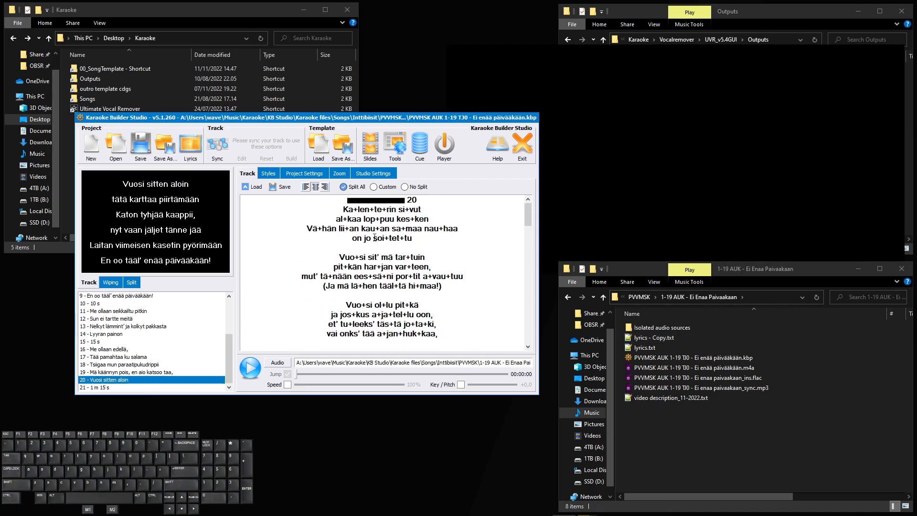
Replace the text of lyrics - Copy.txt with the re-wrapped lyrics from the project, save the file and close it
key(ctrl+a)
key(ctrl+c)
double_click(653, 337)
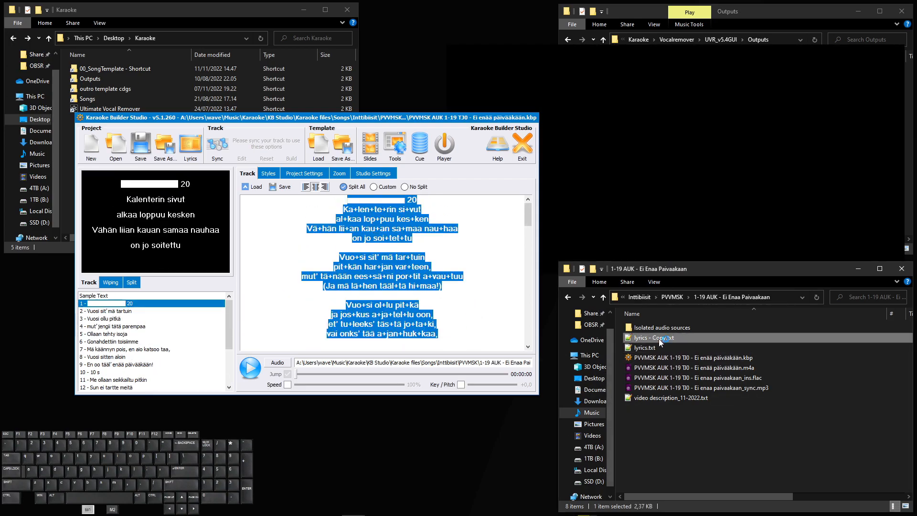
key(ctrl+v)
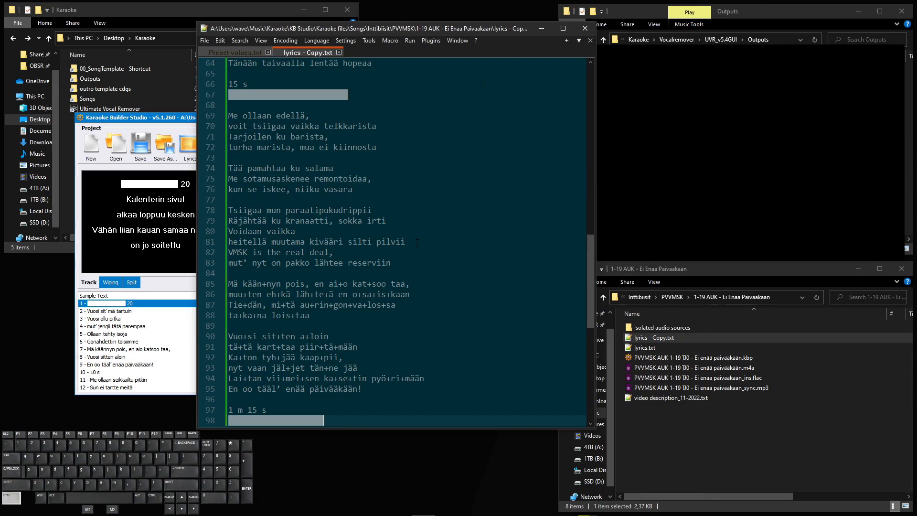
key(ctrl+s)
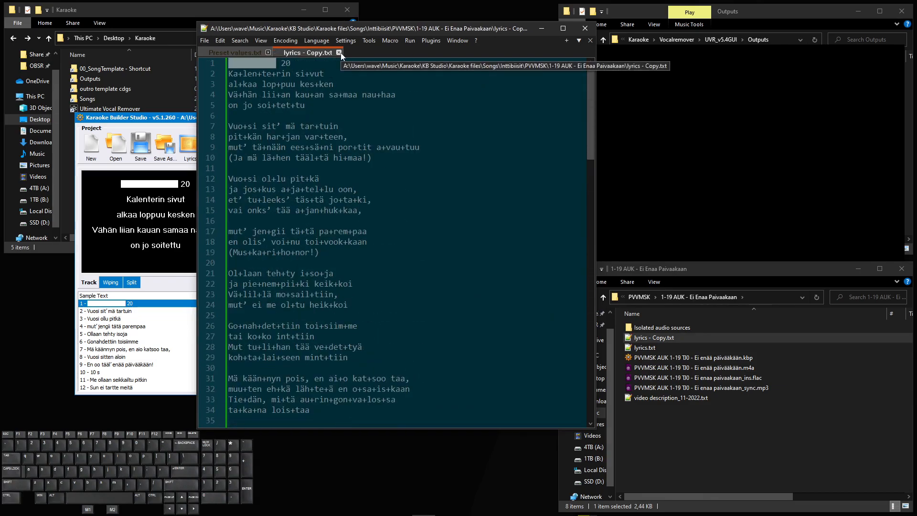
click(339, 52)
click(539, 29)
Delete the "20" after the countdown bar at the start of the project's lyrics
click(426, 199)
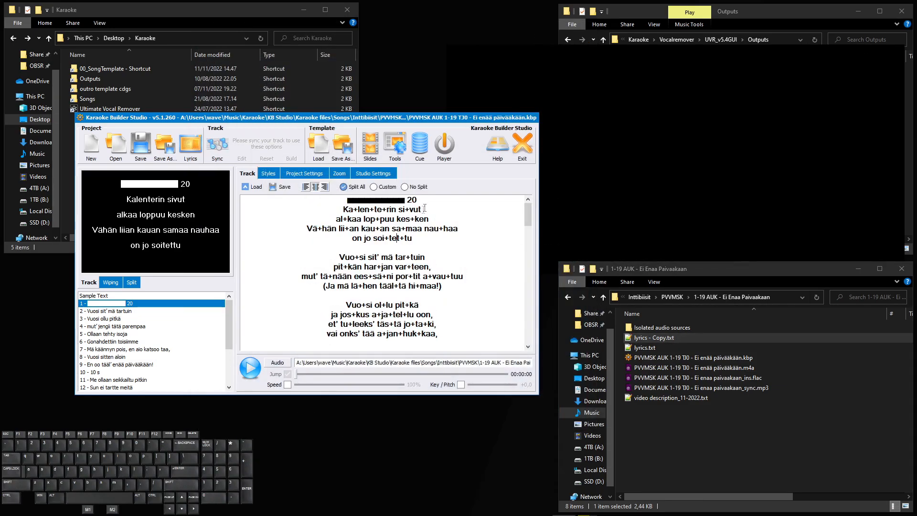
key(BackSpace)
key(BackSpace)
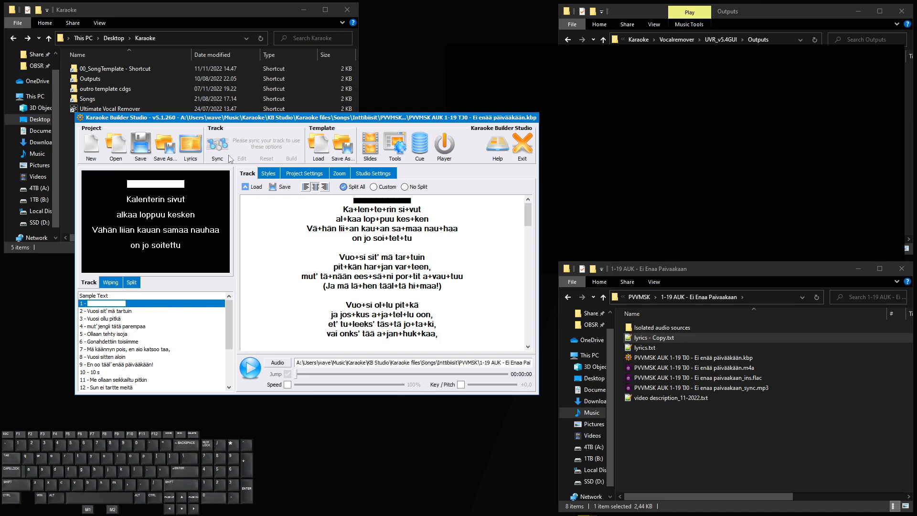
Set the custom sync playback speed to 190% and time the syllables from "Vuosi sit' mä tartuin" into "mut' jengii tätä parempaa" at 100% speed
drag(421, 0, 385, 140)
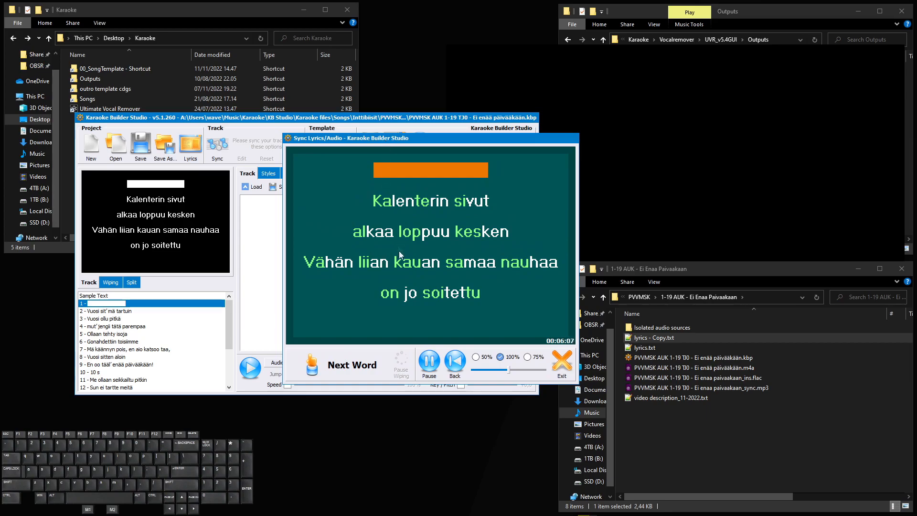
drag(508, 370, 557, 371)
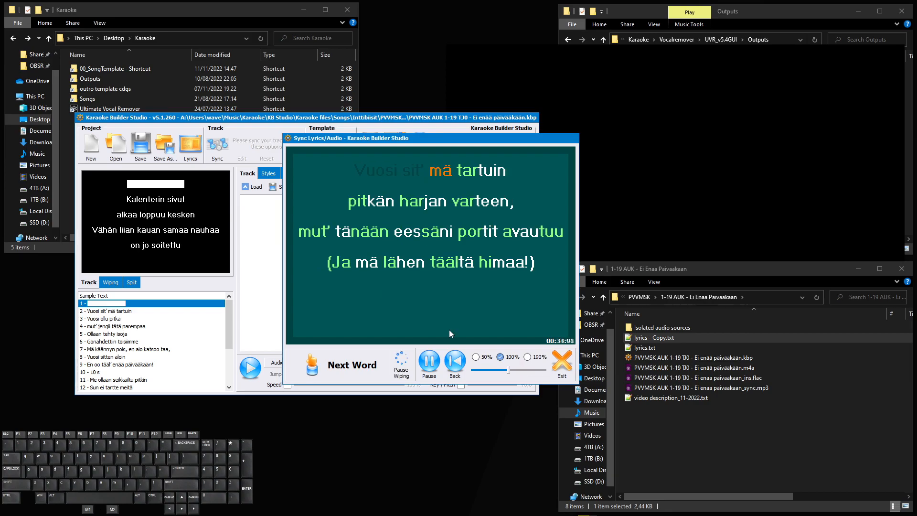
key(space)
key(space)
key(space)
key(space)
key(space)
key(space)
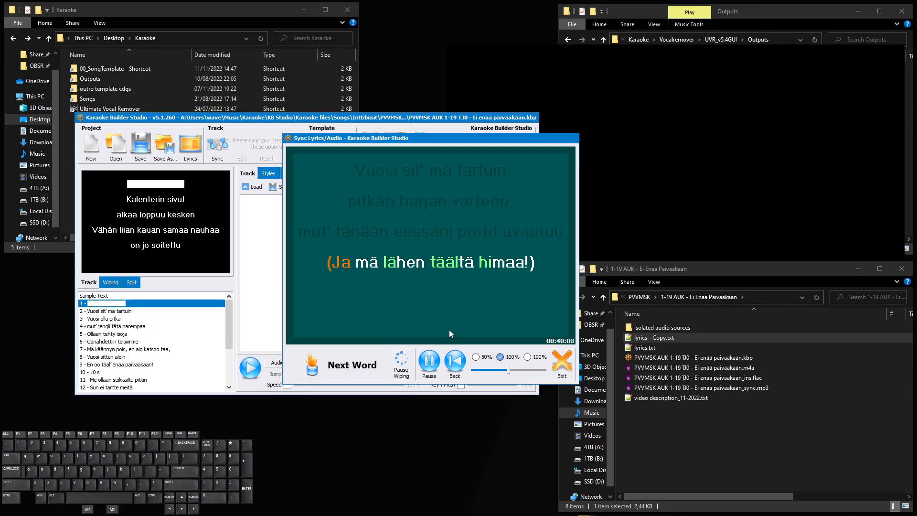
key(space)
key(space)
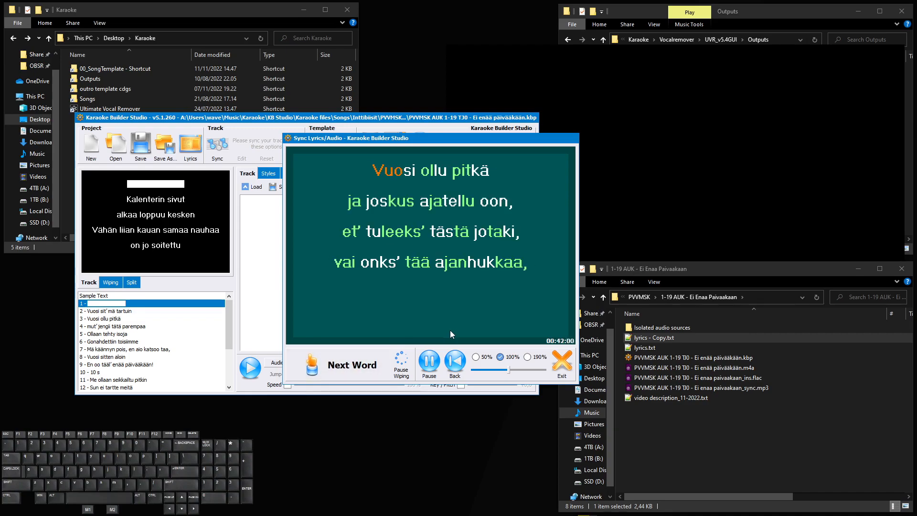
key(space)
key(space)
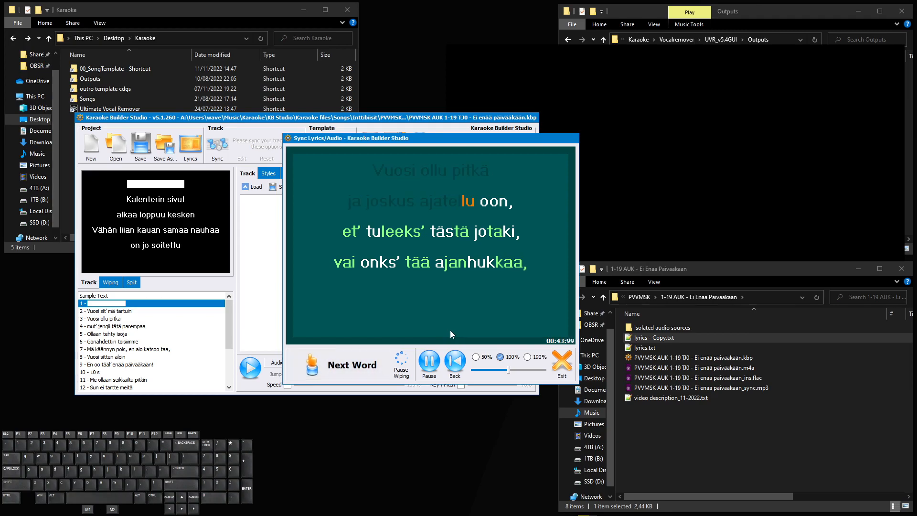
key(space)
key(space)
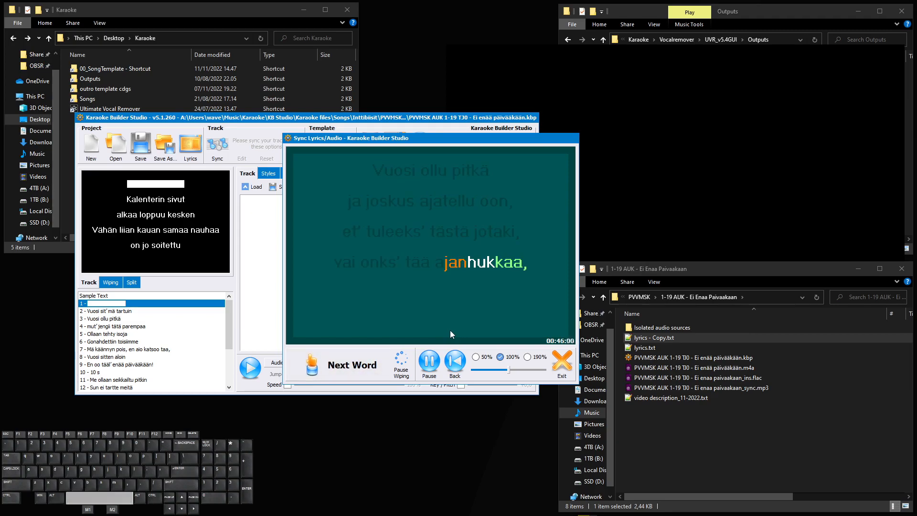
key(space)
key(space)
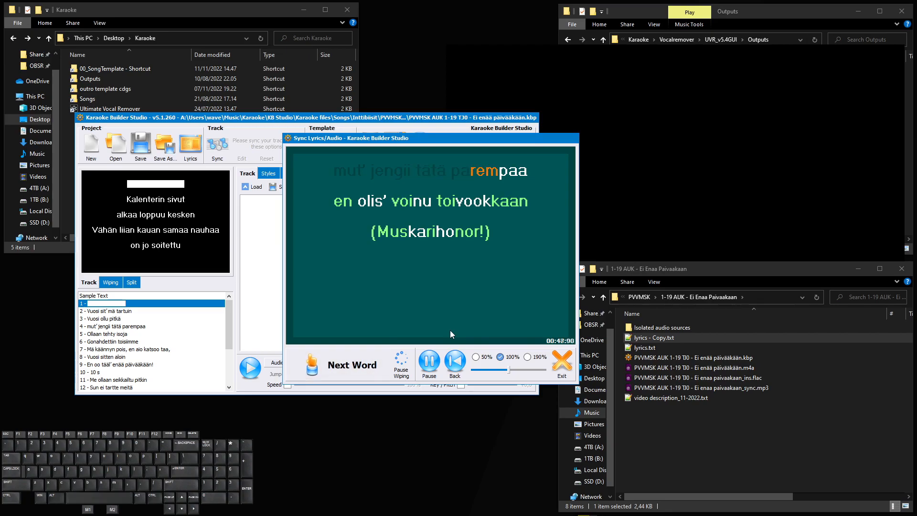
key(space)
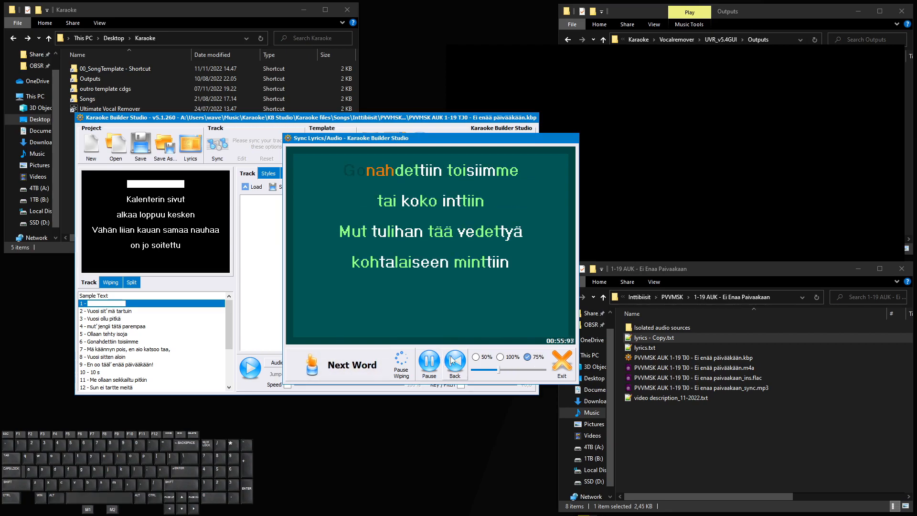
Sync the syllables of the "Gonahdettiin toisiimme" page to the audio at 75% playback speed
key(space)
key(space)
key(space)
key(space)
key(space)
key(space)
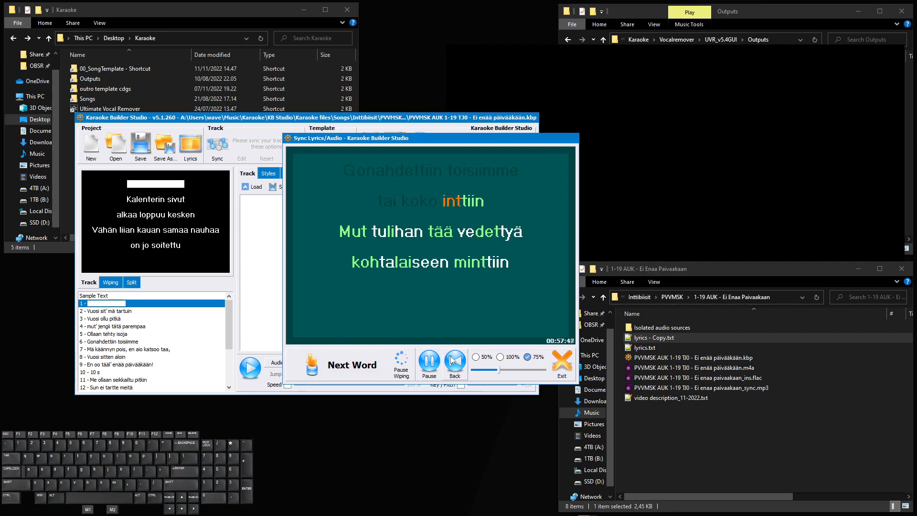
key(space)
key(space)
key(space)
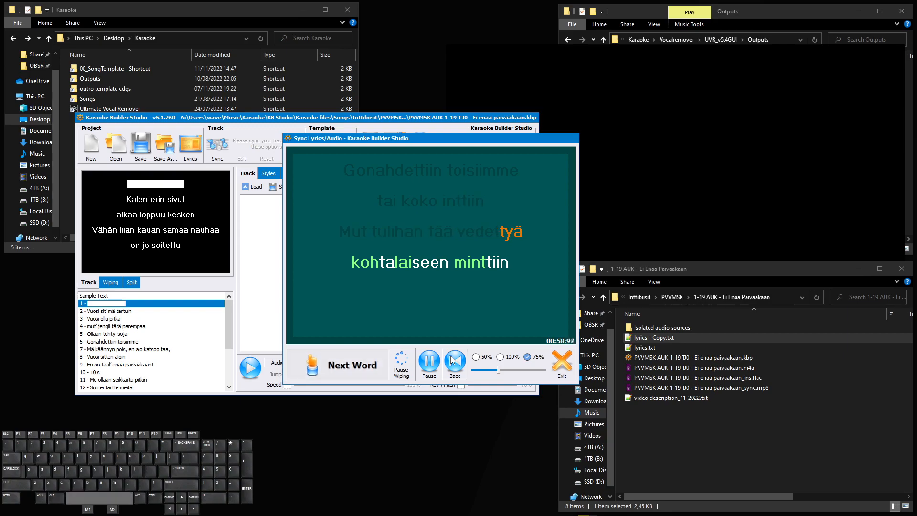
key(space)
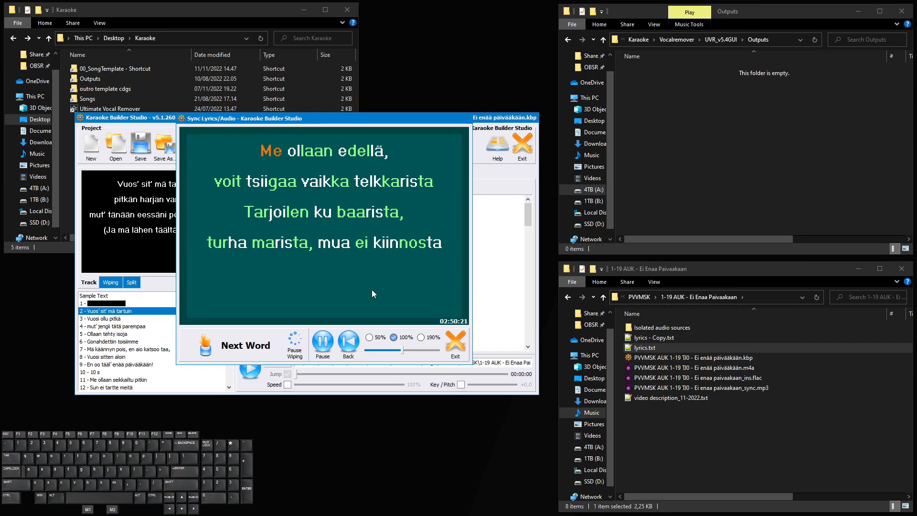
Sync the syllables of the "Me ollaan edellä" page through "mua ei kiinnosta" to the audio at 100% playback speed
key(space)
key(space)
key(space)
key(space)
key(space)
key(space)
key(space)
key(space)
key(space)
key(space)
key(space)
key(space)
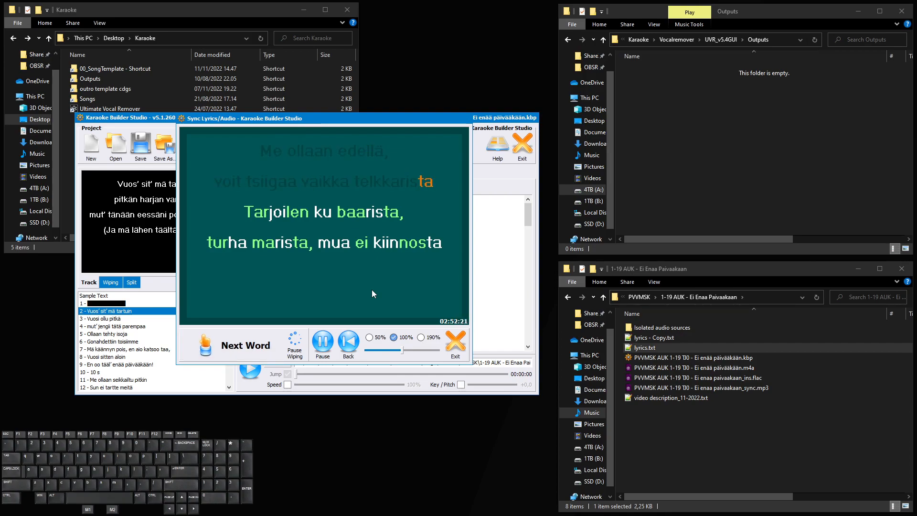
key(space)
key(space)
key(space)
key(space)
key(space)
key(space)
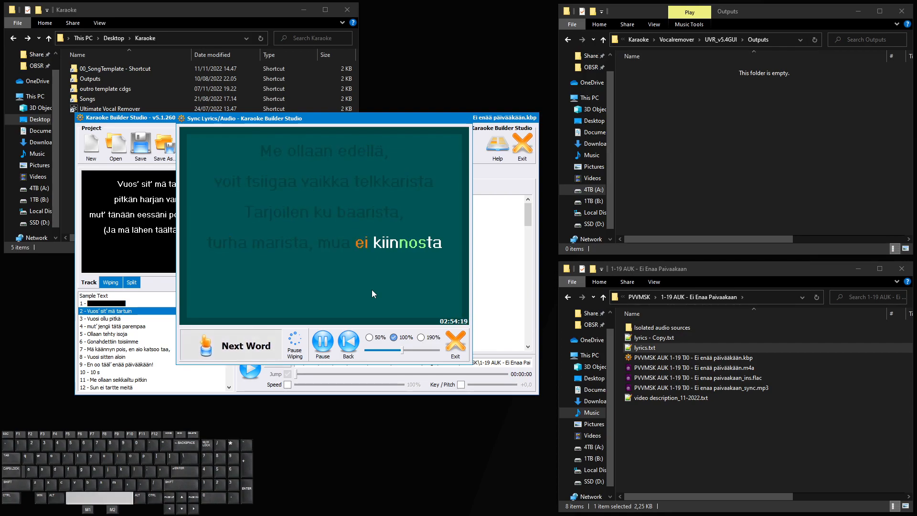
key(space)
key(space)
Sync the syllables of the "Tää pamahtaa ku salama" page through "niinku vasara" at 100% playback speed
key(space)
key(space)
key(space)
key(space)
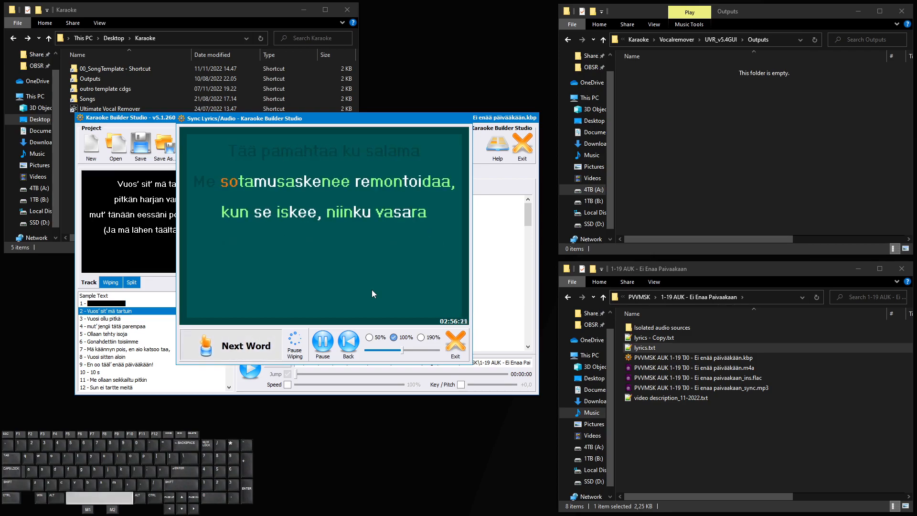
key(space)
key(space)
key(space)
key(space)
key(space)
key(space)
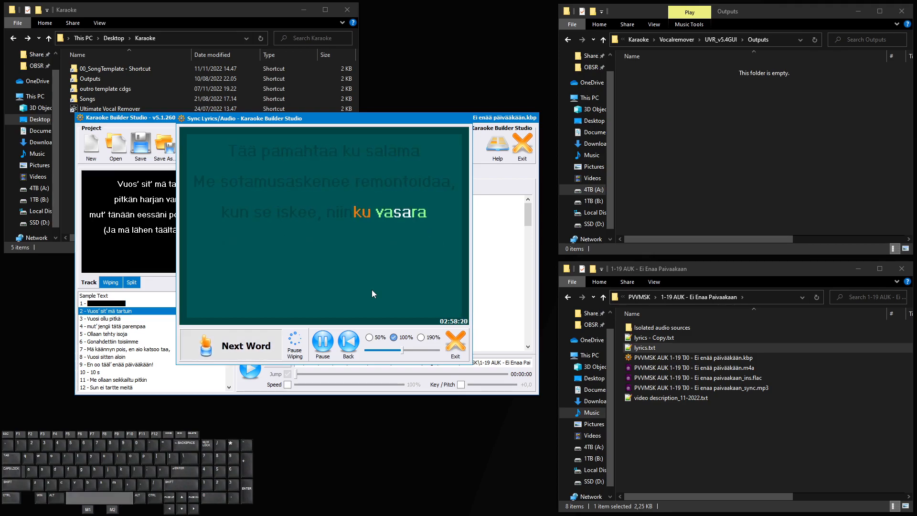
key(space)
key(space)
key(space)
Try to sync the "Tsiigaa mun paraatipukudrippii" page to the audio at 100% playback speed
key(space)
key(space)
key(space)
key(space)
key(space)
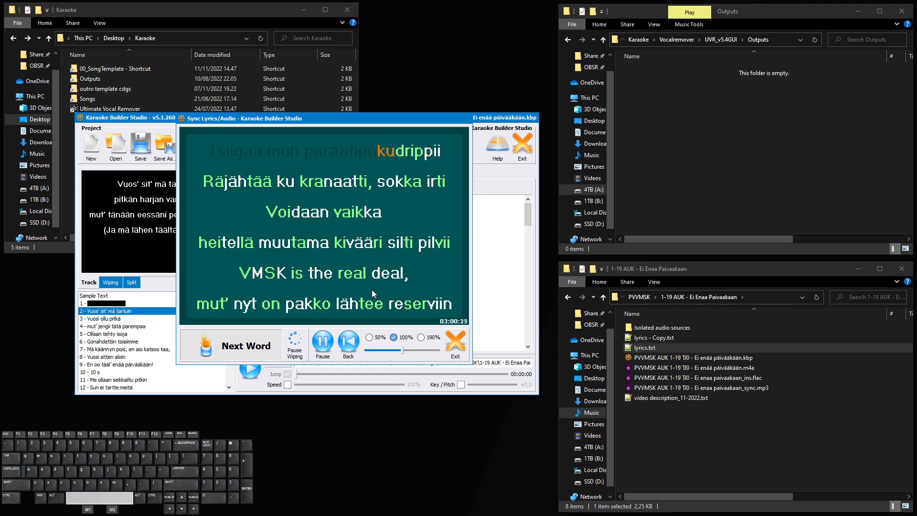
key(space)
key(space)
key(space)
key(space)
key(space)
key(space)
key(space)
key(space)
key(space)
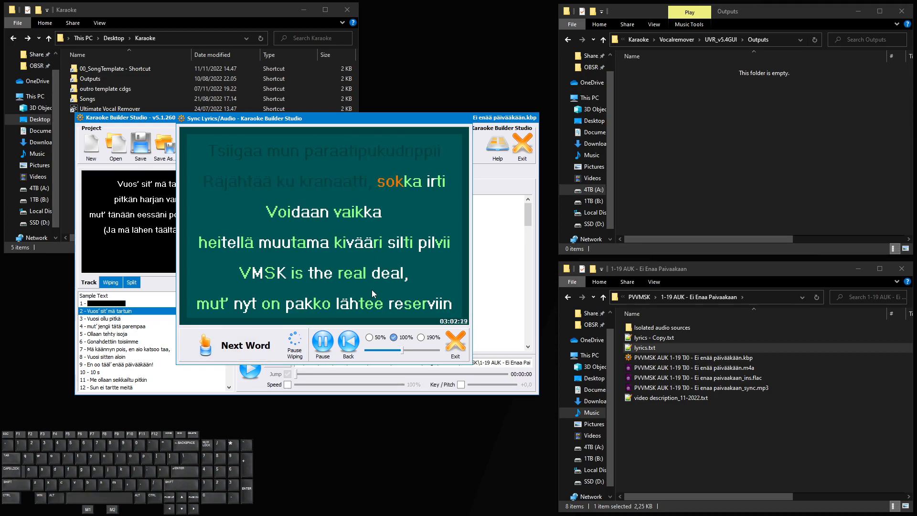
key(space)
key(space)
key(space)
key(space)
key(space)
key(space)
key(space)
key(space)
key(space)
key(space)
key(space)
key(space)
key(space)
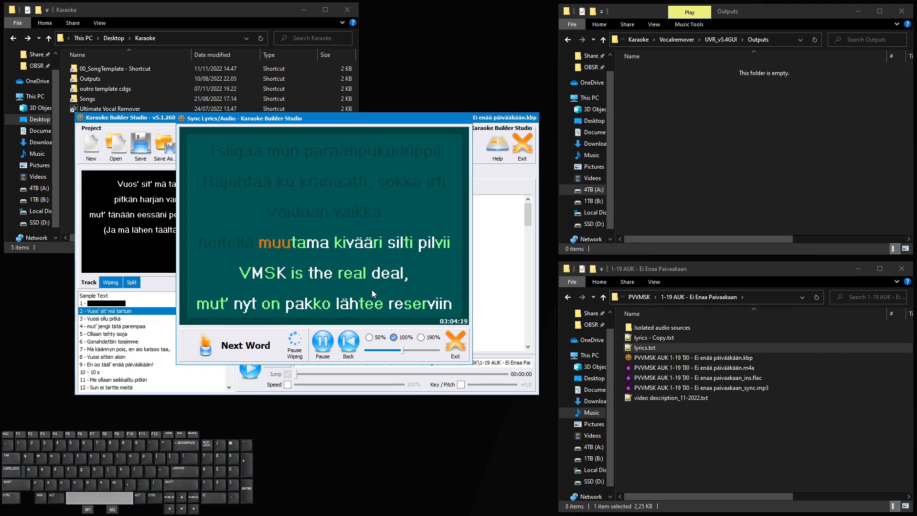
Set the sync playback speed to 50% and go back to the start of the "Tsiigaa mun paraatipukudrippii" page
click(348, 341)
click(369, 338)
key(space)
click(351, 344)
key(space)
key(space)
key(space)
click(351, 344)
key(space)
key(space)
key(space)
key(space)
click(349, 345)
Sync the syllables from "Tsiigaa mun paraatipukudrippii" through "mut' nyt on pakko lähtee reserviin" at 50% playback speed
key(space)
key(space)
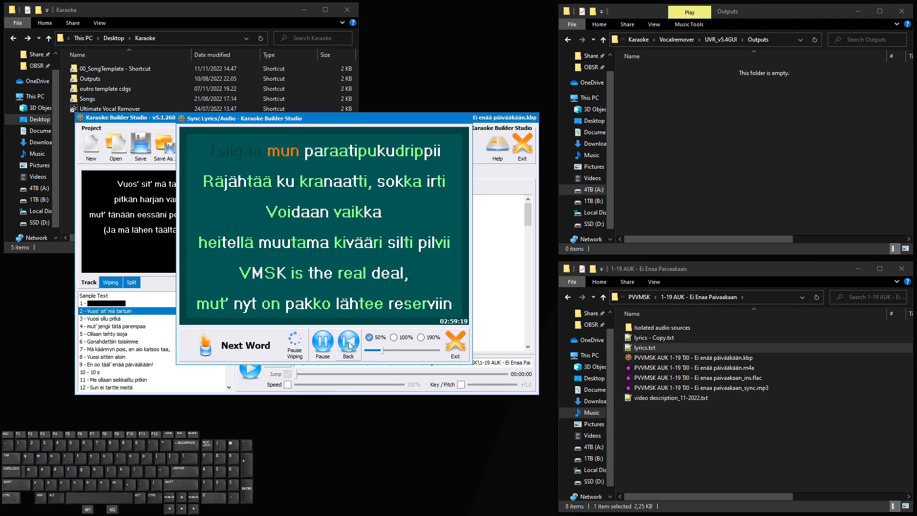
key(space)
key(space)
key(space)
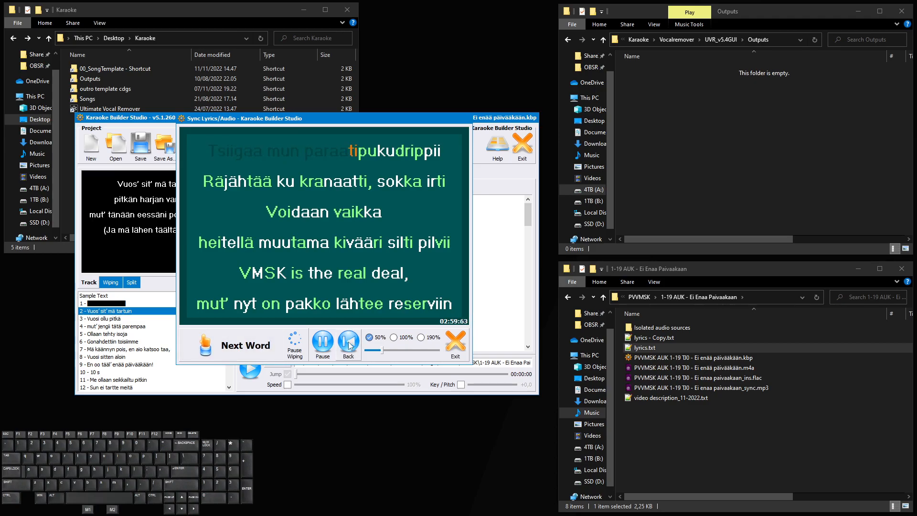
key(space)
key(space)
key(space)
key(space)
key(space)
key(space)
key(space)
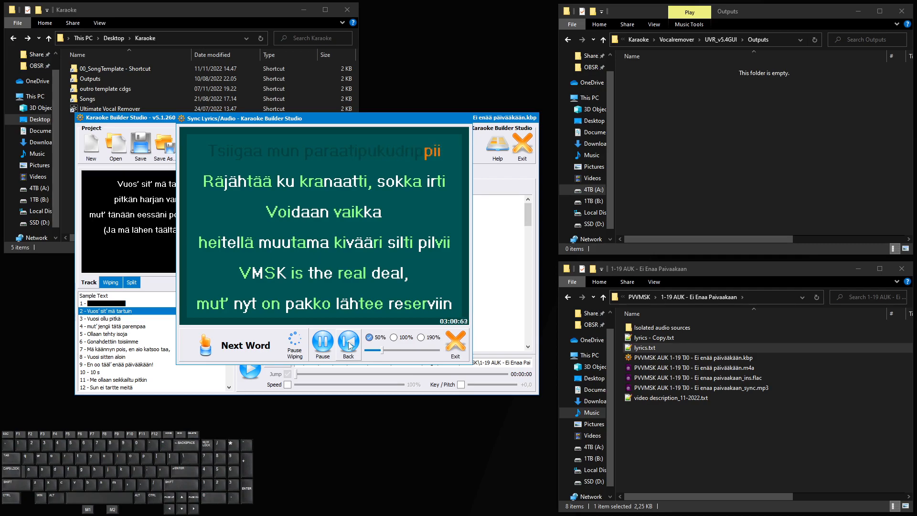
key(space)
key(space)
key(space)
key(space)
key(space)
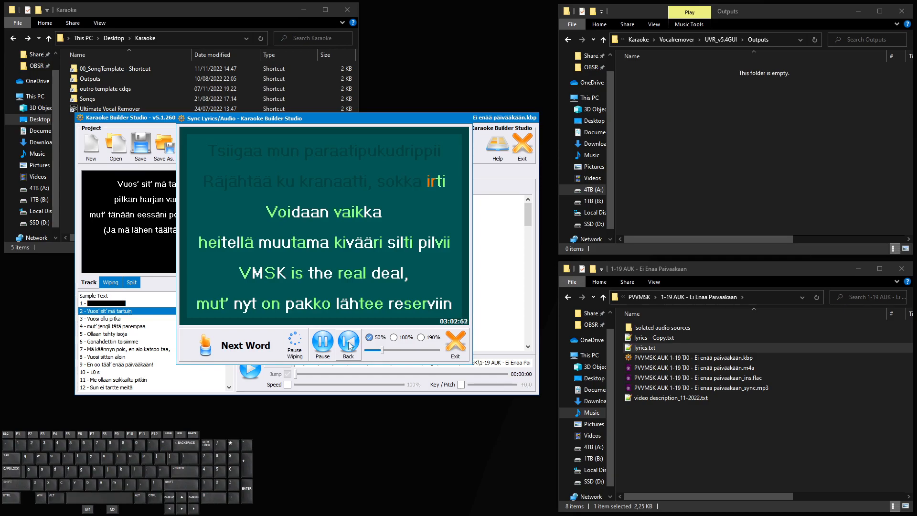
key(space)
key(space)
key(space)
key(space)
key(space)
key(space)
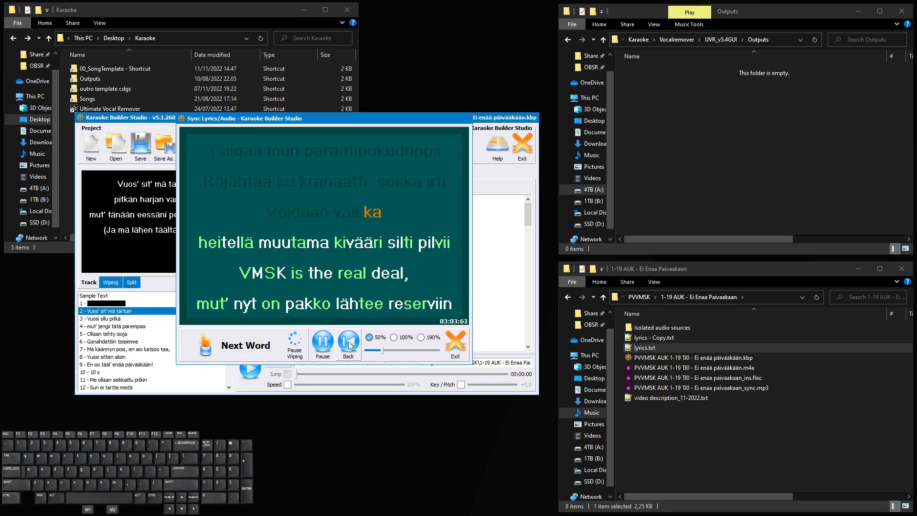
key(space)
key(space)
key(space)
key(space)
key(space)
key(space)
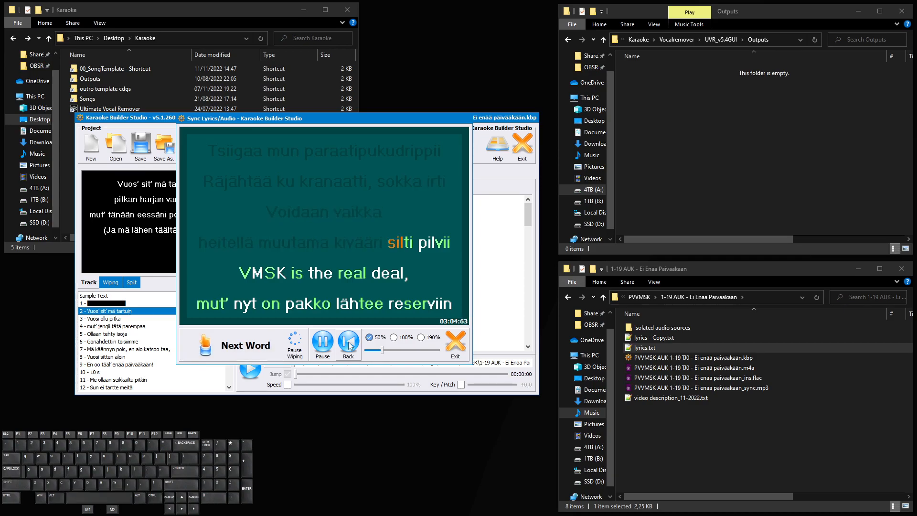
key(space)
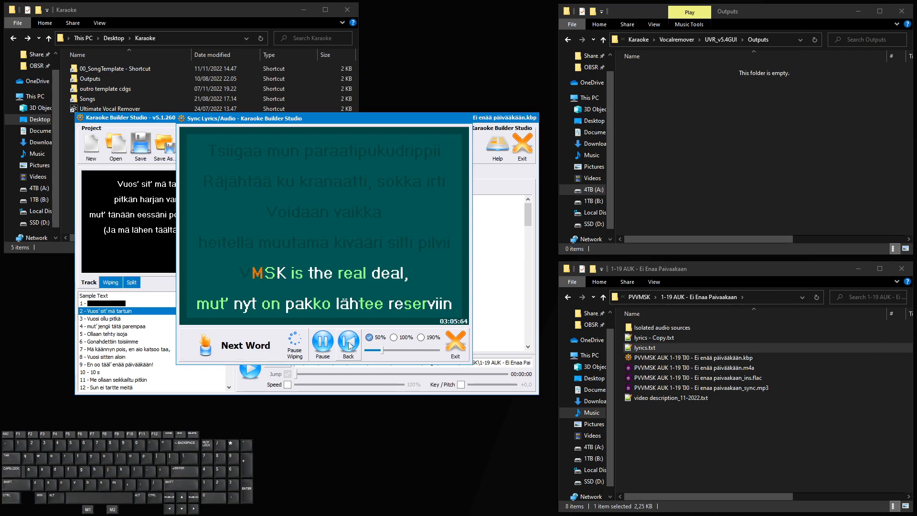
key(space)
key(space)
key(space)
key(space)
key(space)
key(space)
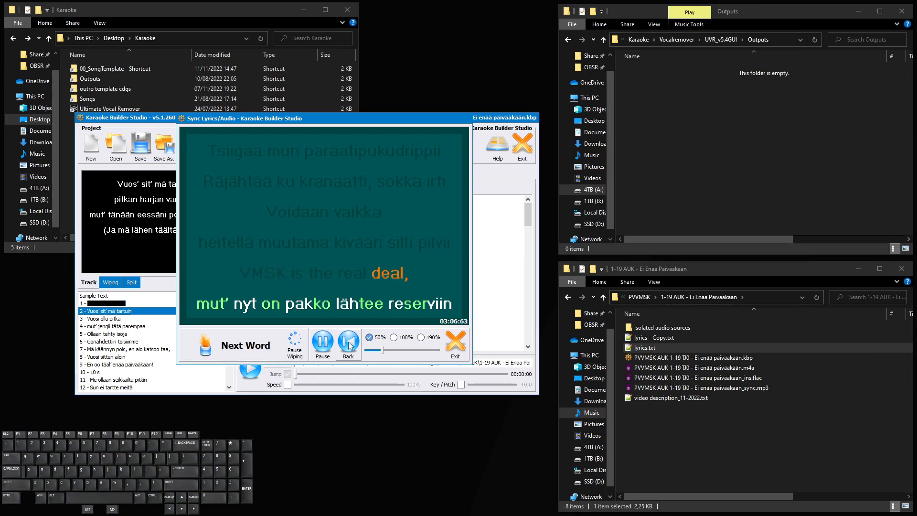
key(space)
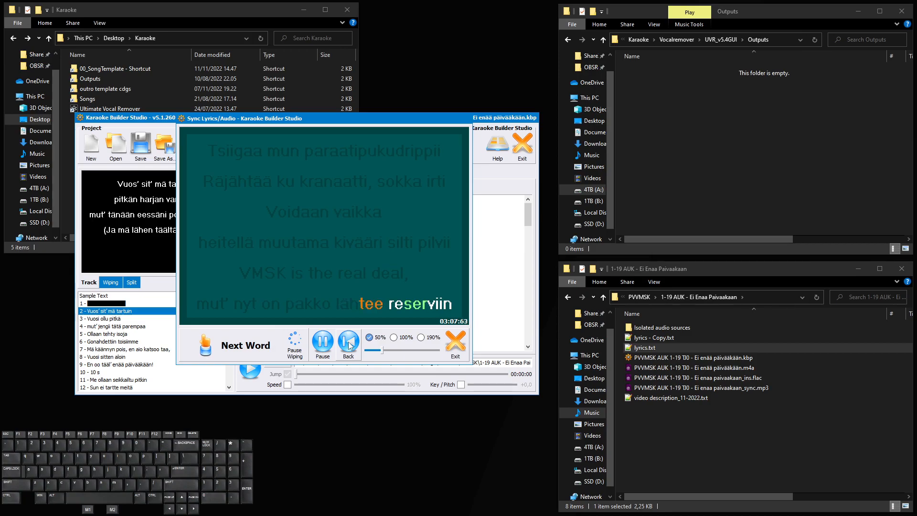
key(space)
Return the playback speed to 100% and sync the syllables of the "Mä käännyn pois, en aio katsoo taa" page
click(394, 337)
click(348, 341)
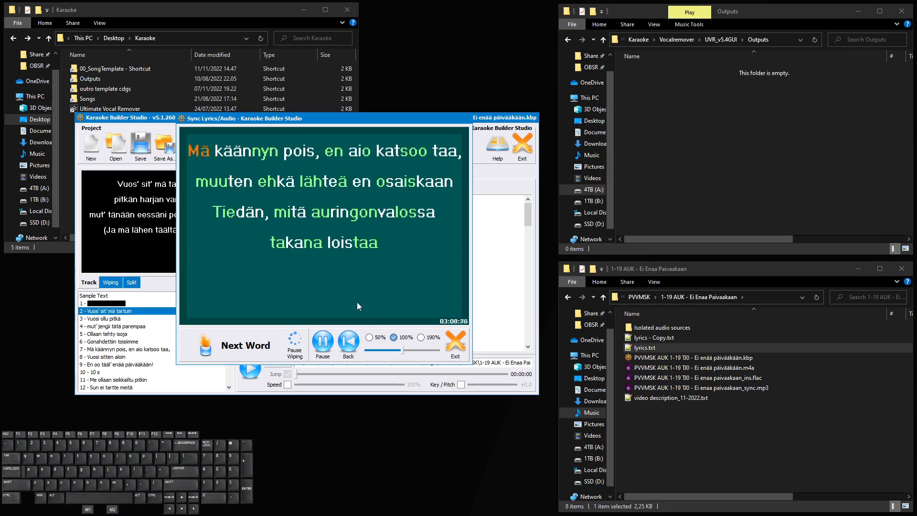
key(space)
key(space)
key(space)
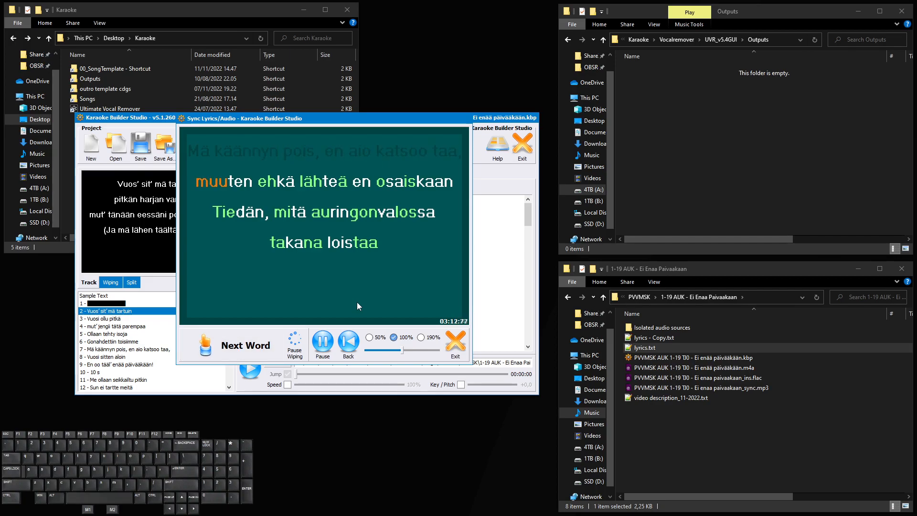
key(space)
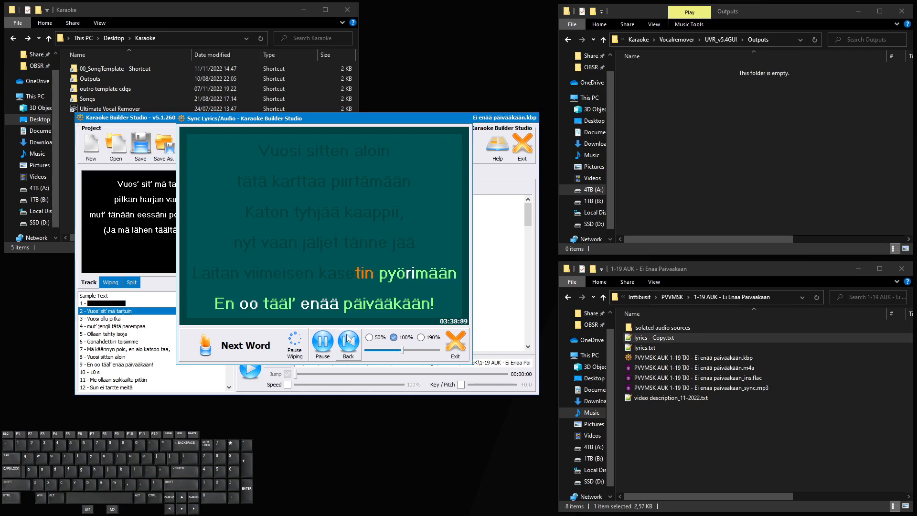
Sync the end of the "Vuosi sitten aloin" page through "En oo tääl' enää päivääkään!" at 100% playback speed
key(space)
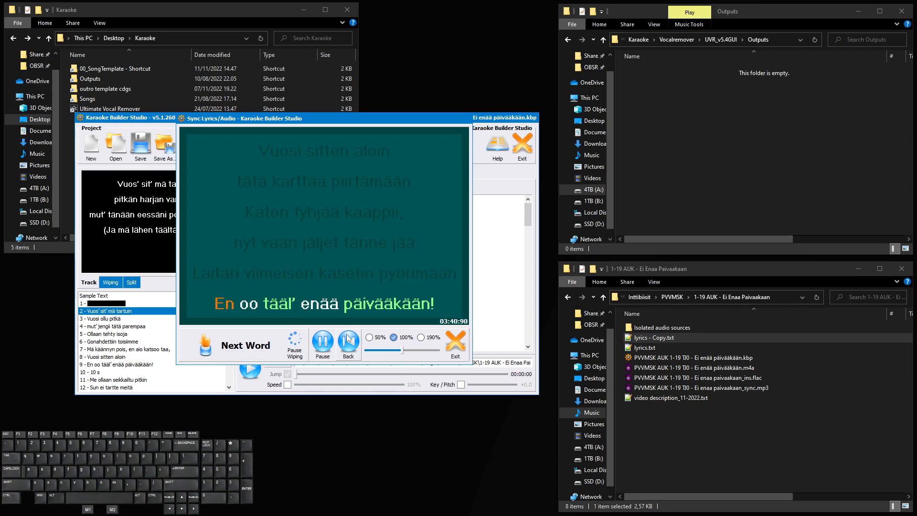
key(space)
key(space)
key(space)
key(space)
key(space)
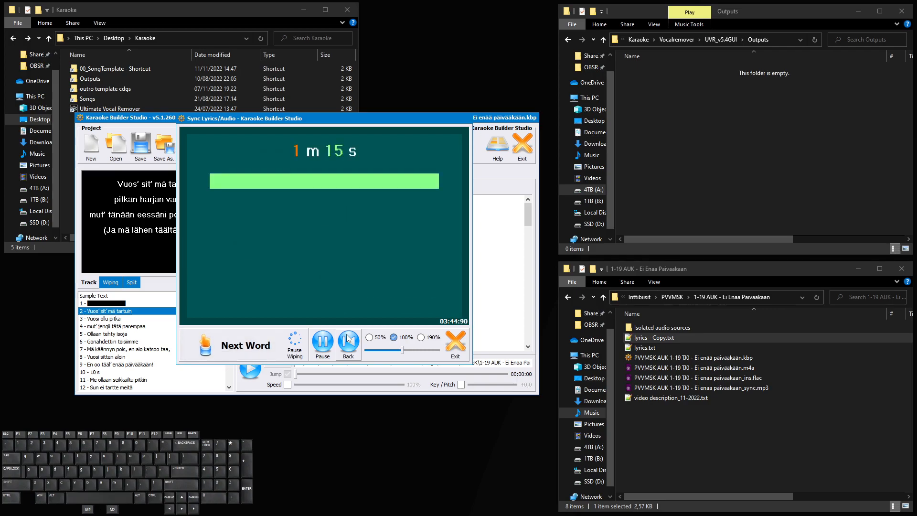
Sync the "1 m 15 s" countdown page at 190% playback speed and save the project over its existing .kbp file
click(421, 338)
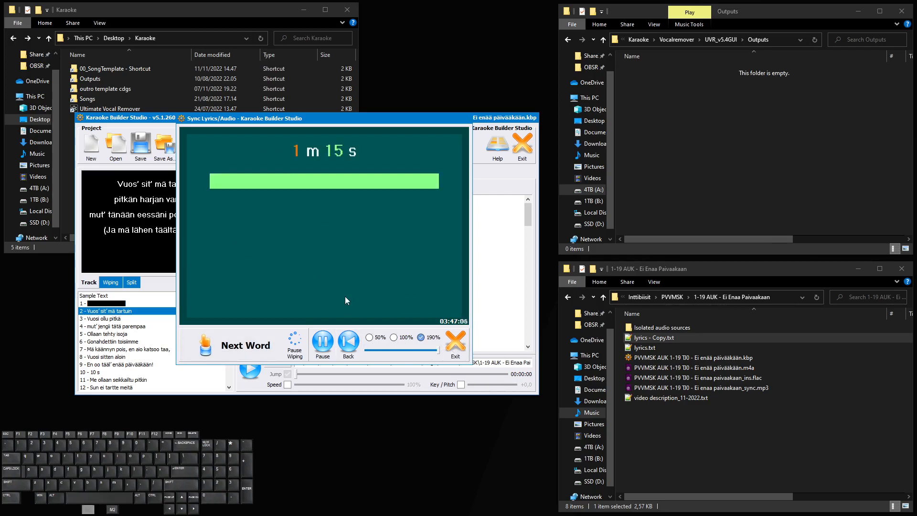
key(space)
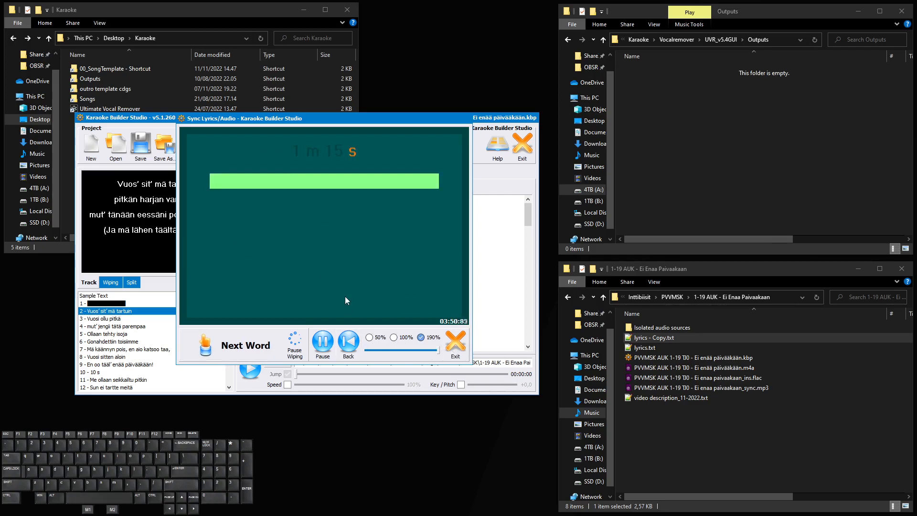
key(space)
key(space)
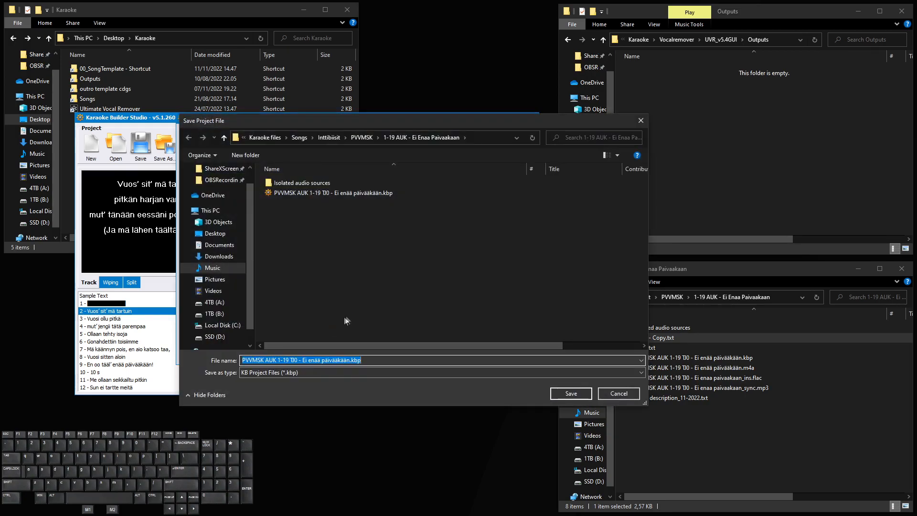
click(578, 393)
click(488, 269)
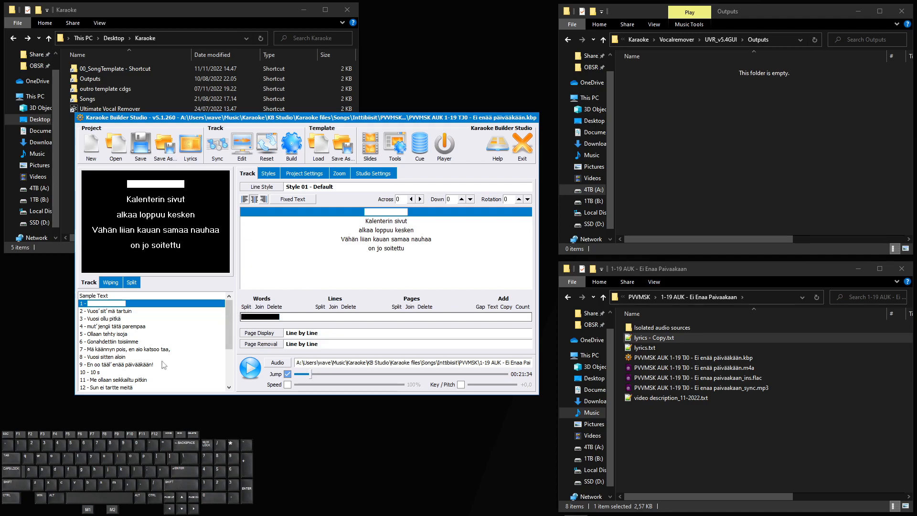
Open the last line of page 20, "En oo tääl' enää päivääkään!", in the project's timing editor
scroll(163, 364, down, 3)
click(111, 380)
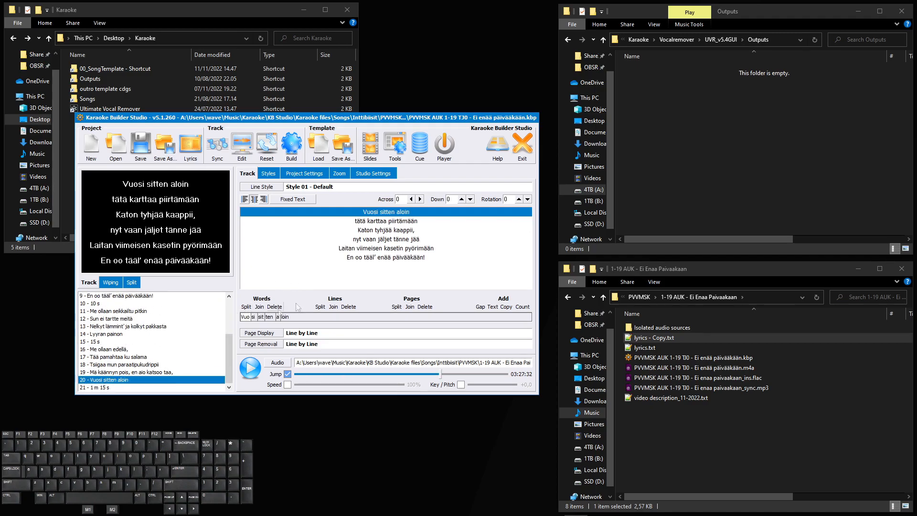
click(370, 258)
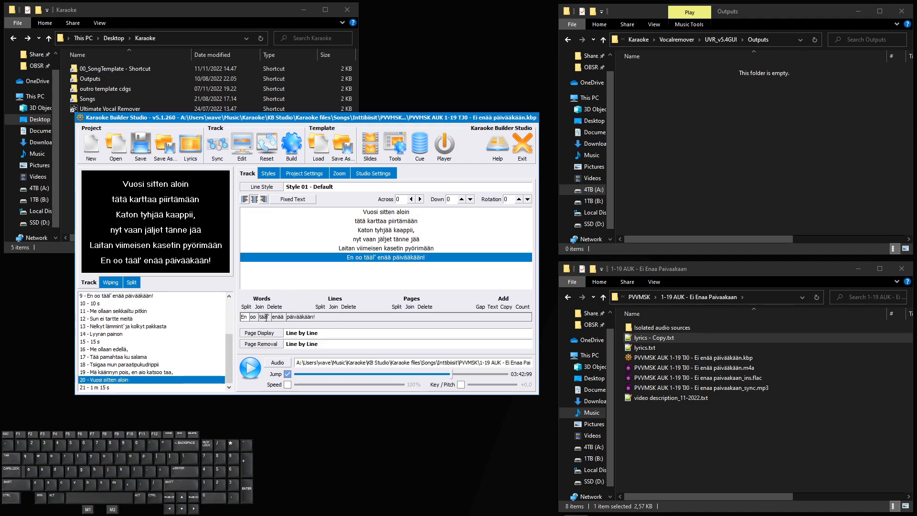
click(244, 154)
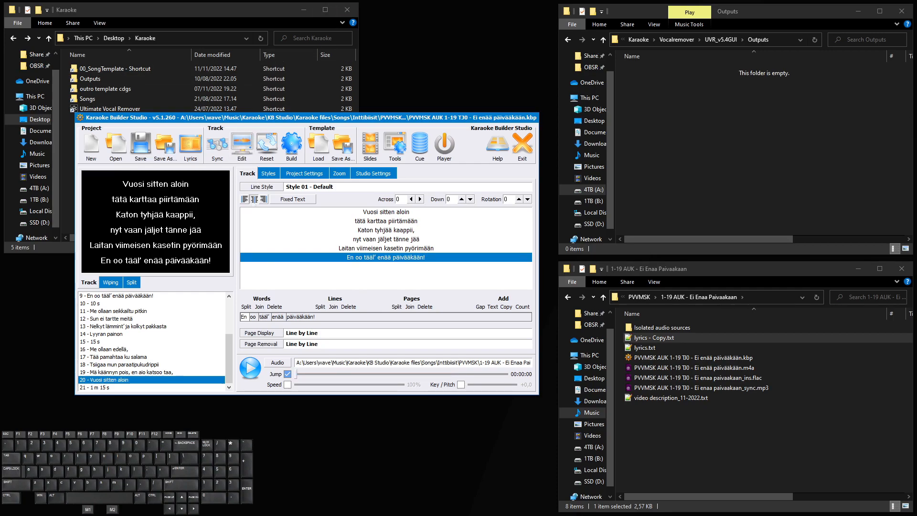
drag(457, 0, 390, 71)
Split "enää" into "e" and "nää", and "päivääkään!" into "päi", "vää" and "kään!"
click(298, 336)
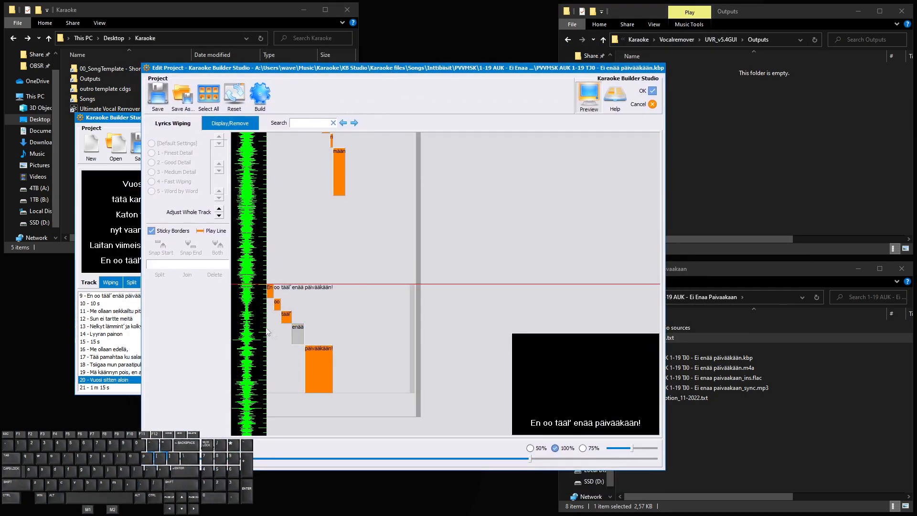
key(Right)
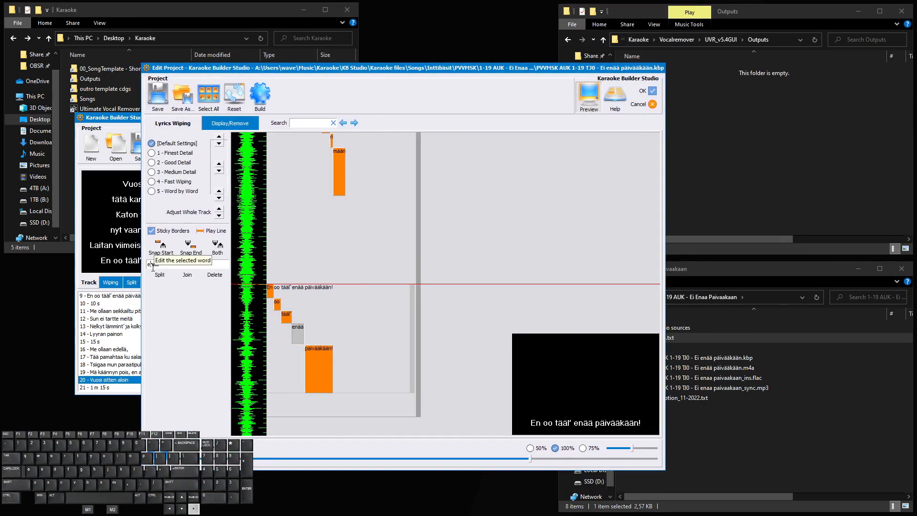
click(160, 276)
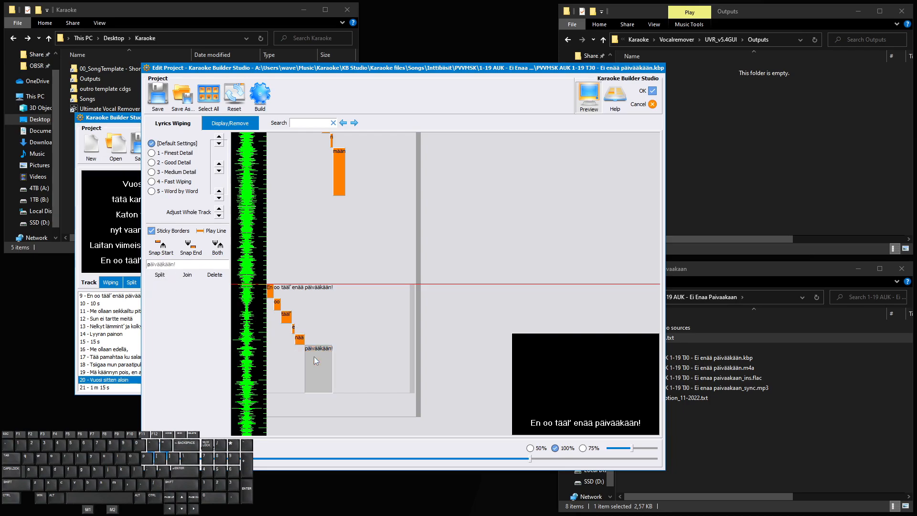
click(159, 276)
Play through "En oo tääl' enää päivääkään!" and check the timing of "nää", "päi", "vää" and "kään!" against the audio
click(304, 315)
key(space)
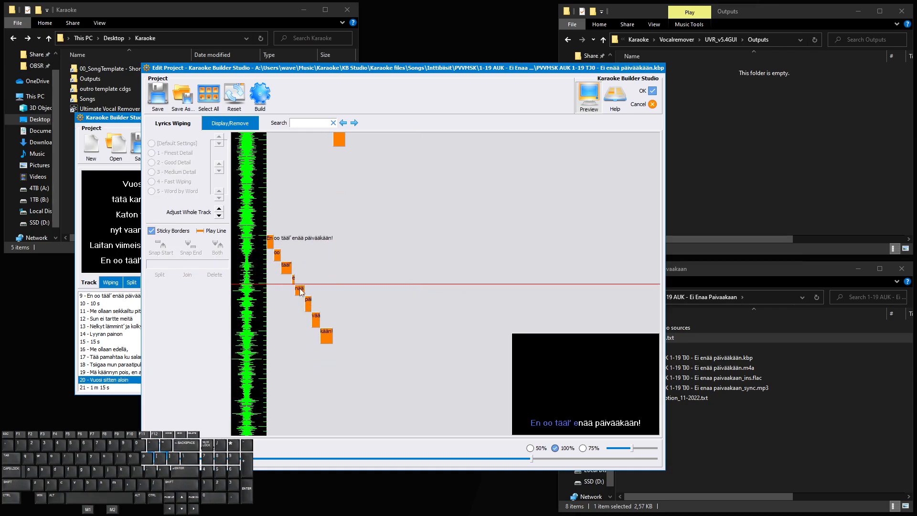
click(299, 289)
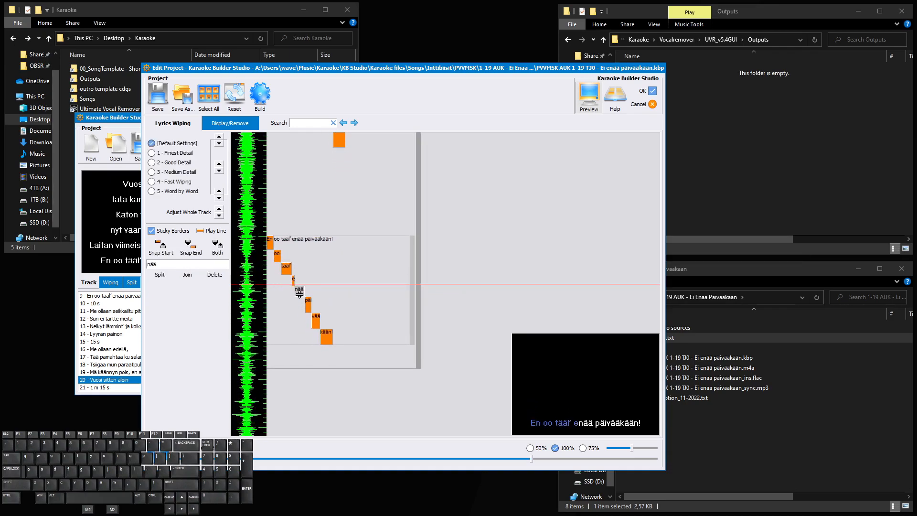
scroll(300, 290, down, 2)
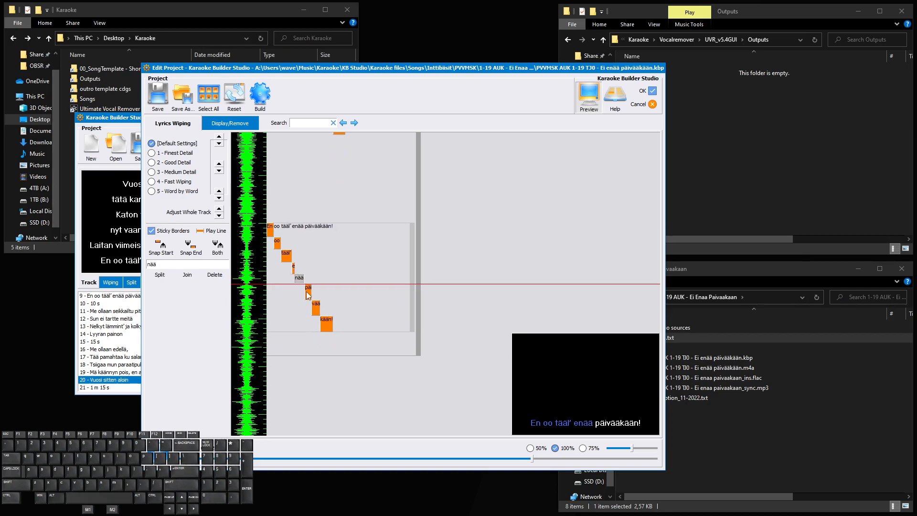
scroll(308, 287, up, 3)
key(space)
key(space)
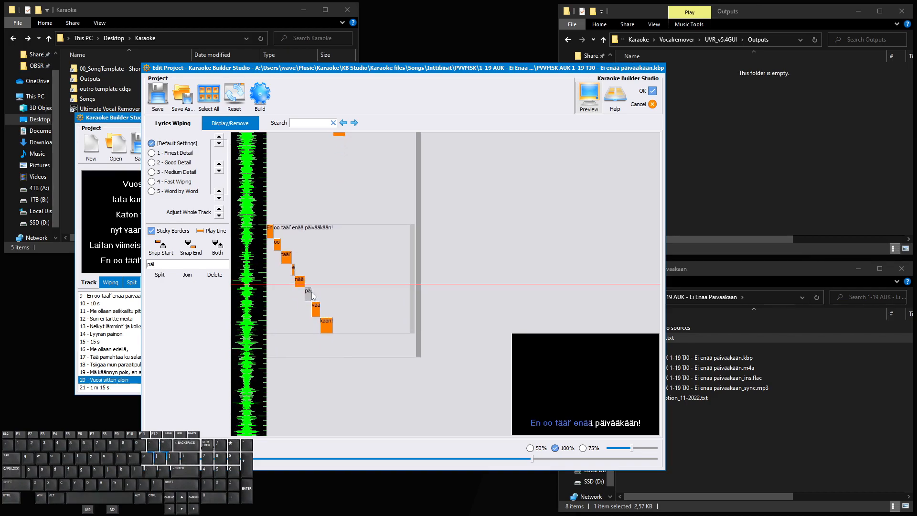
scroll(307, 289, down, 2)
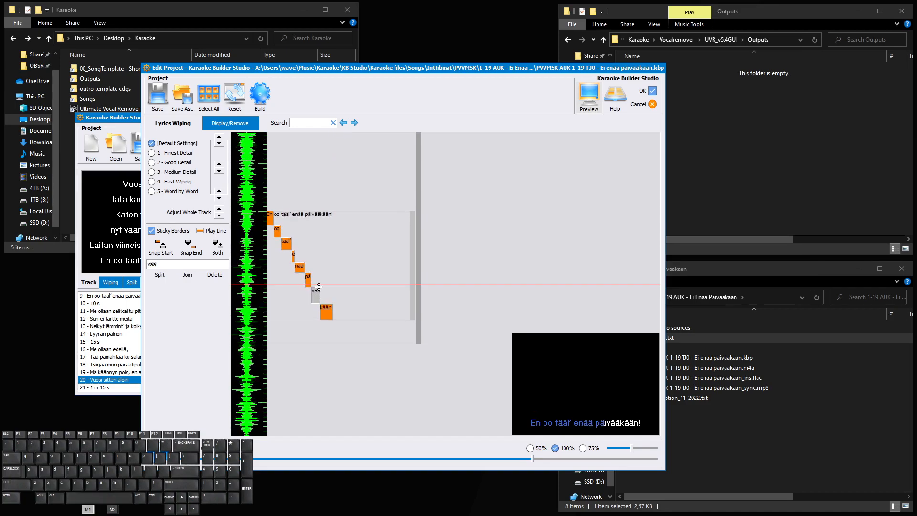
key(space)
key(space)
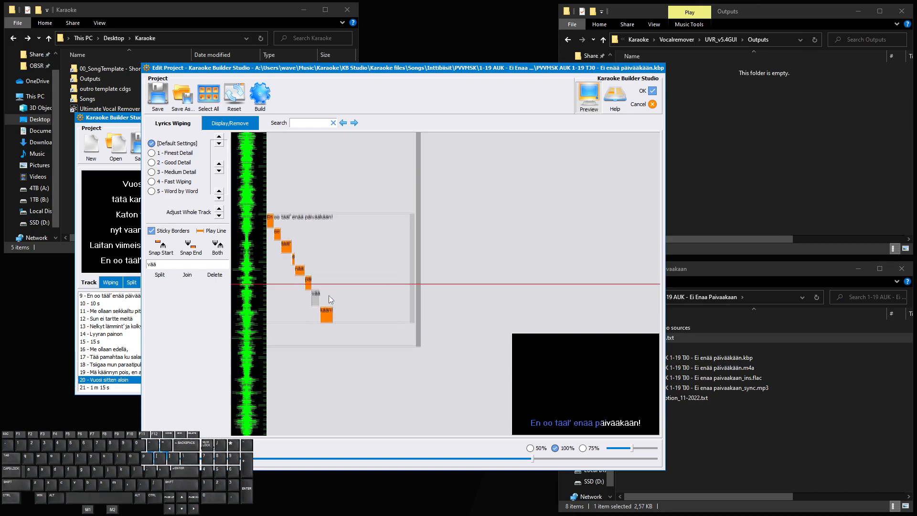
scroll(331, 299, down, 3)
click(326, 290)
scroll(328, 291, down, 3)
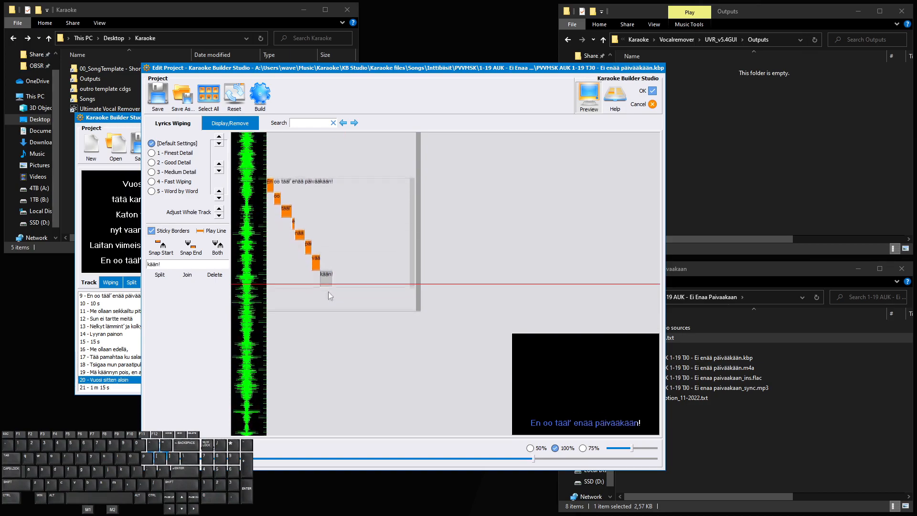
Return to the start of the track and close the timing editor, keeping the syllable edits
scroll(329, 318, up, 15)
click(163, 462)
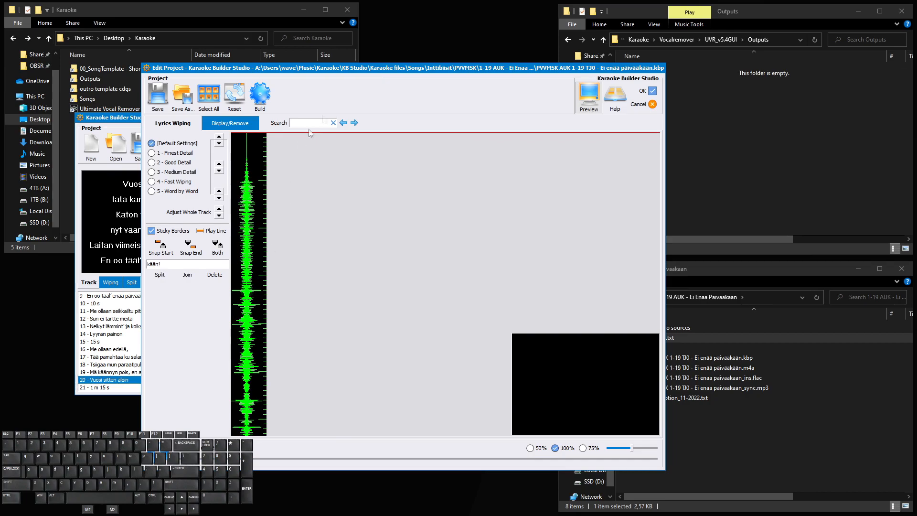
click(651, 91)
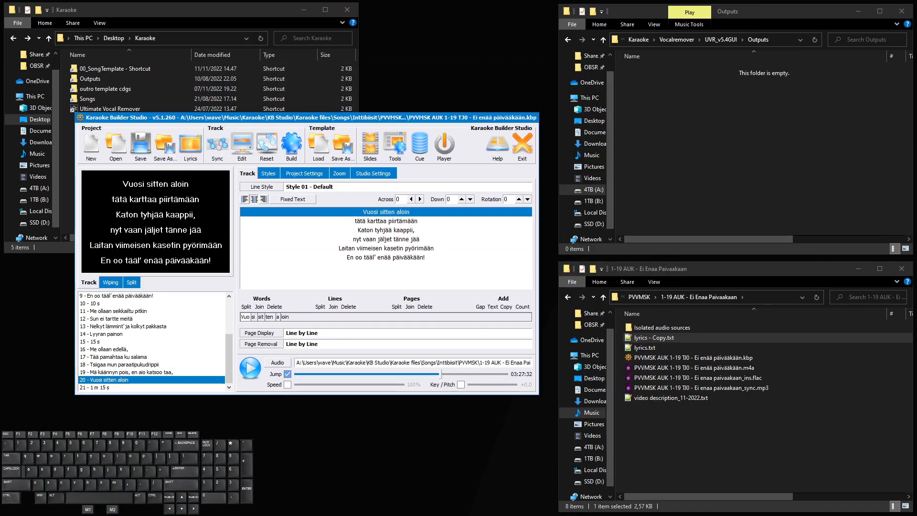
Set the Down offset of all five lines on page 1 to 15
scroll(143, 322, up, 4)
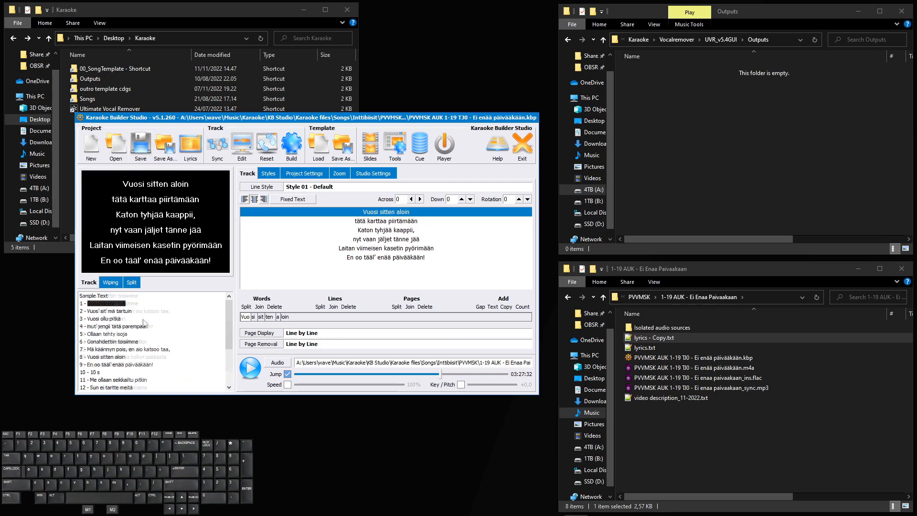
click(117, 304)
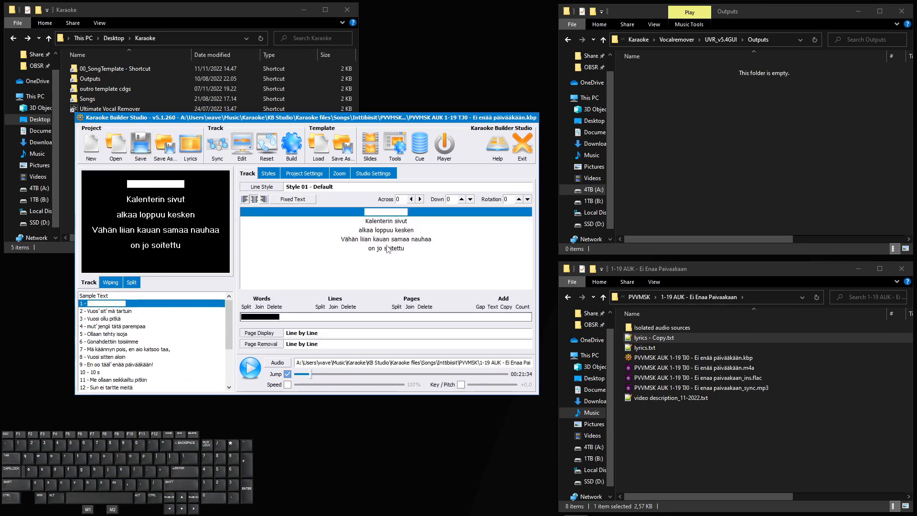
shift+click(390, 251)
click(453, 199)
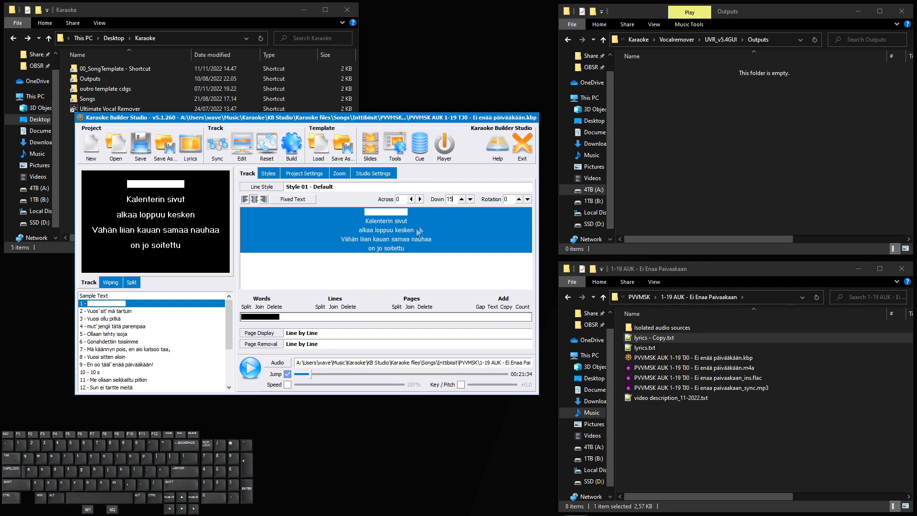
key(Return)
Set the progress bar line on page 1 to 21 down and give it the 02 - Progress Bar line style
click(415, 214)
click(449, 200)
text(2)
click(265, 187)
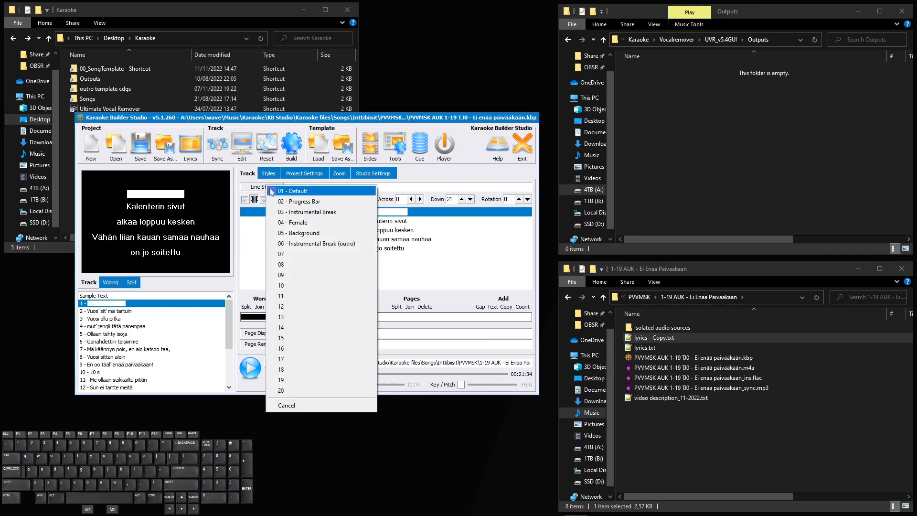
click(306, 212)
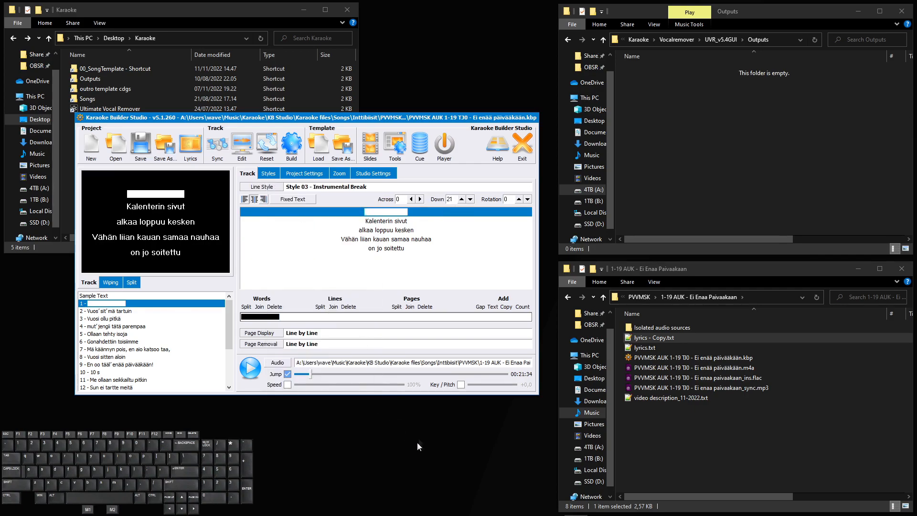
click(269, 190)
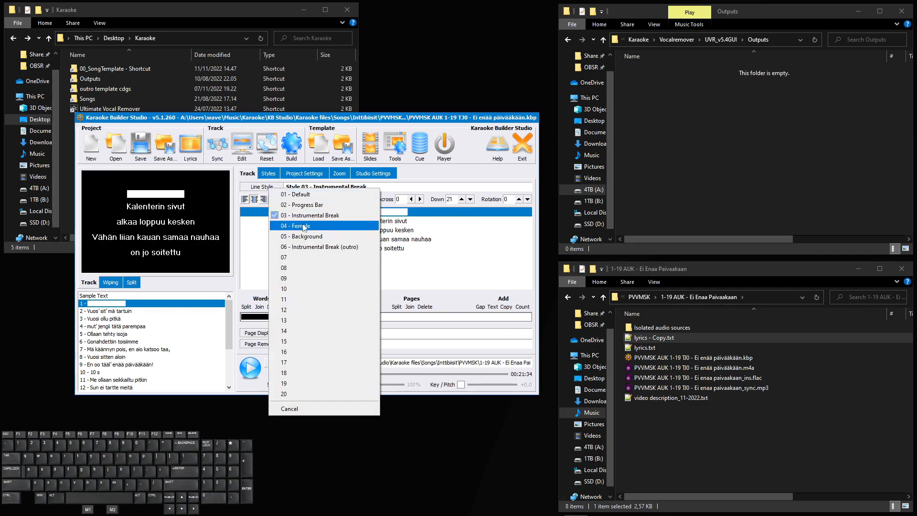
click(305, 205)
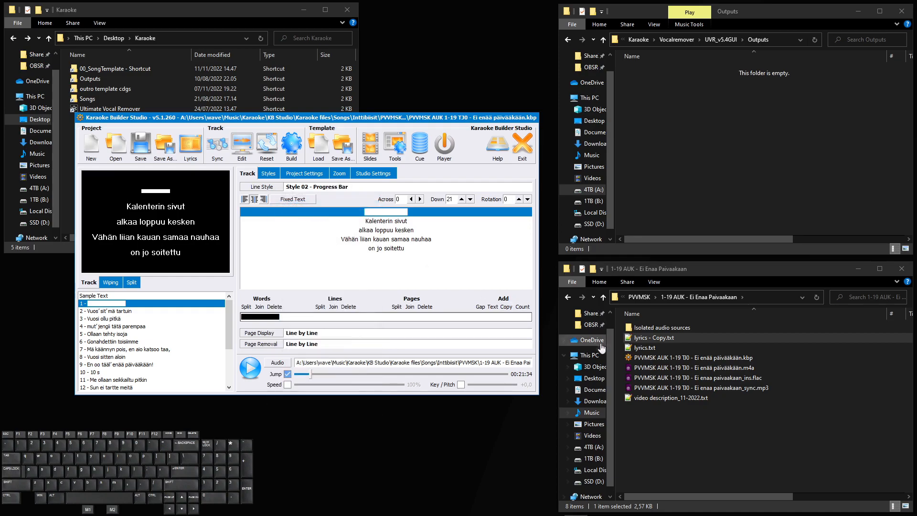
Open Preset values.txt in Notepad++ beside the karaoke project and find the line-height Down presets for a progress bar on top
double_click(664, 338)
click(234, 52)
drag(308, 32, 611, 95)
scroll(617, 289, down, 7)
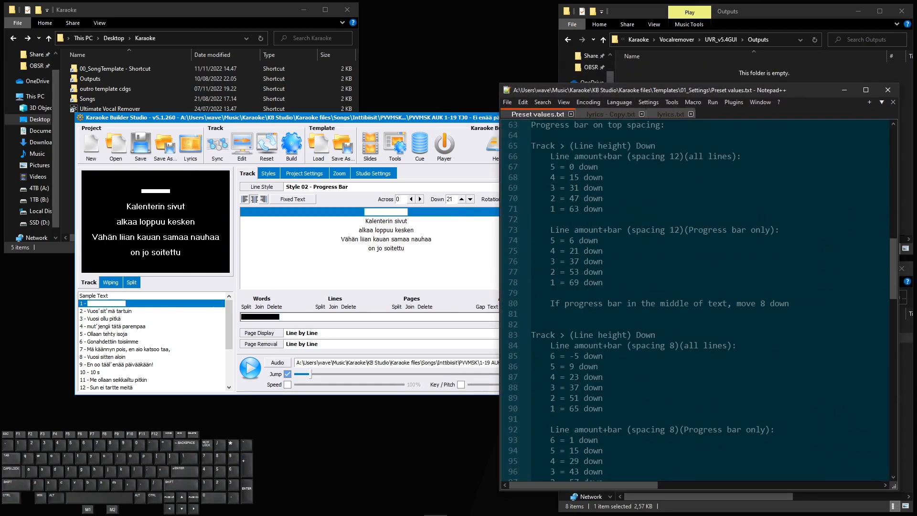
Switch back to Karaoke Builder Studio and check the Down offset and style of each lyric line on page 1
click(387, 225)
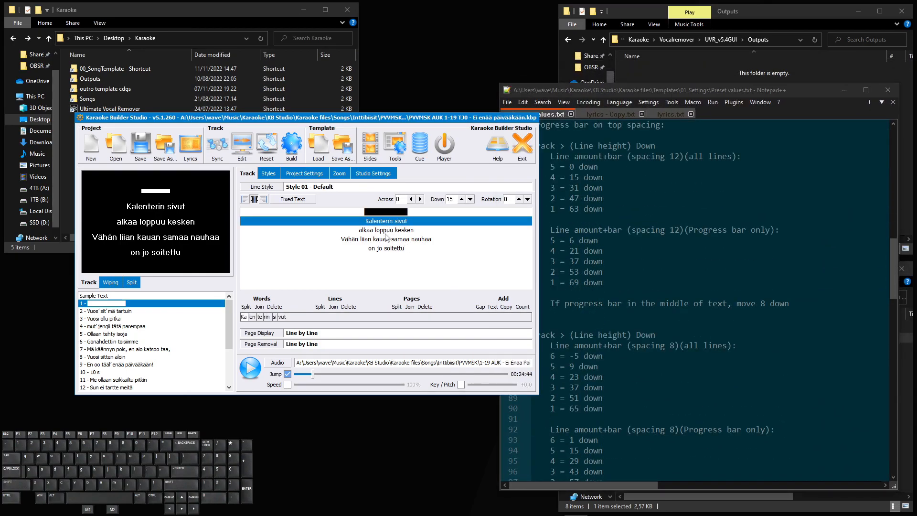
click(385, 233)
click(385, 241)
click(383, 251)
Set the Down offset of all four lines on page 2, "Vuos' sit' mä tartuin", to 31
click(129, 311)
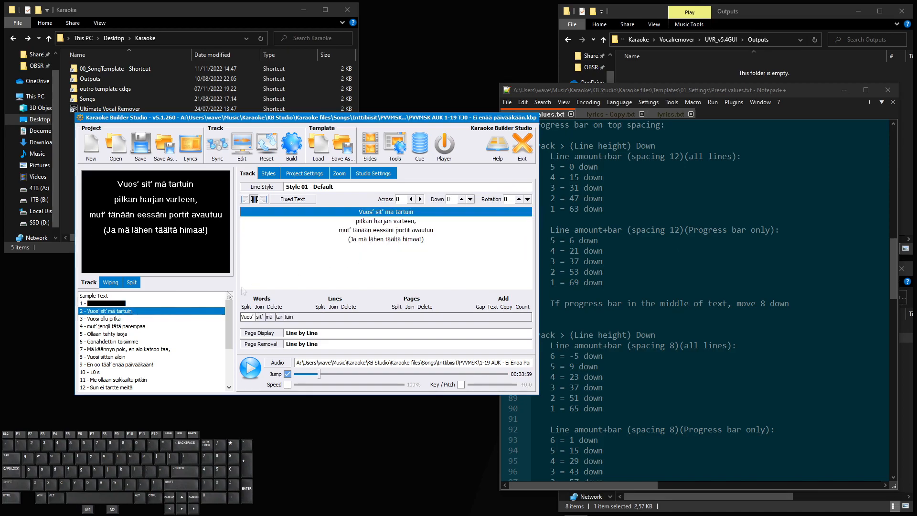
shift+click(375, 239)
double_click(449, 199)
text(3)
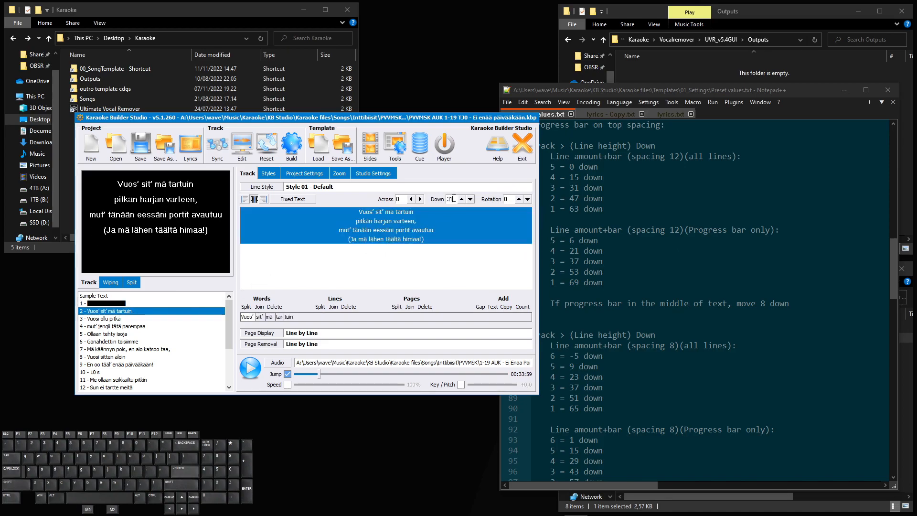
text(1)
Remove the parentheses from "(Ja mä lähen täältä himaa!)" on page 2 and give the line the 05 - Background style
click(404, 239)
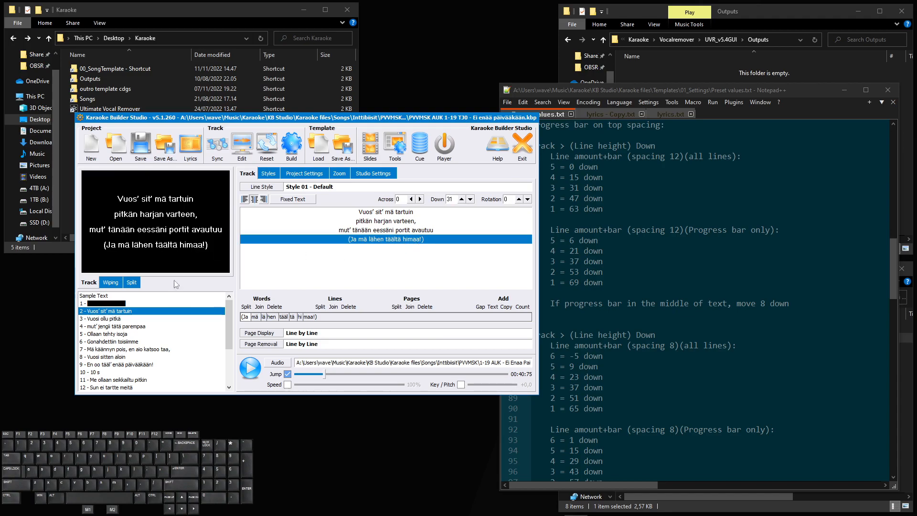
click(326, 317)
key(BackSpace)
click(242, 317)
key(BackSpace)
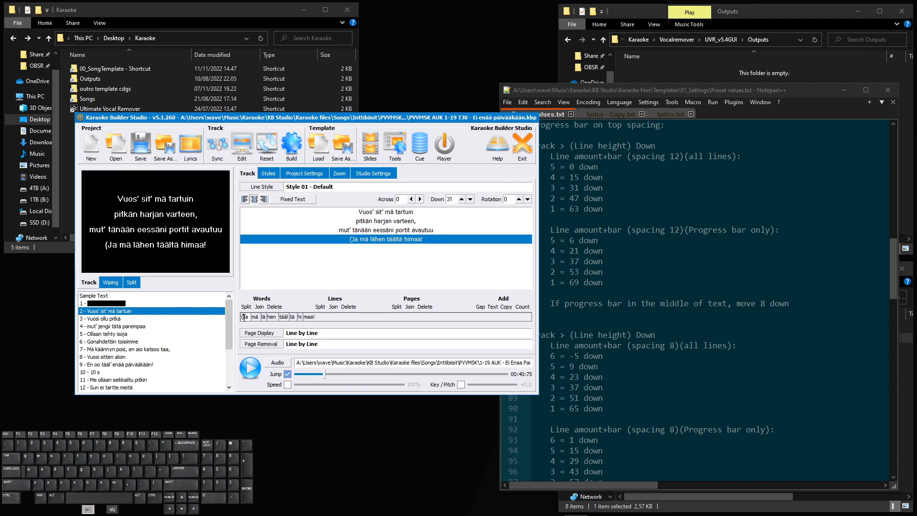
click(286, 187)
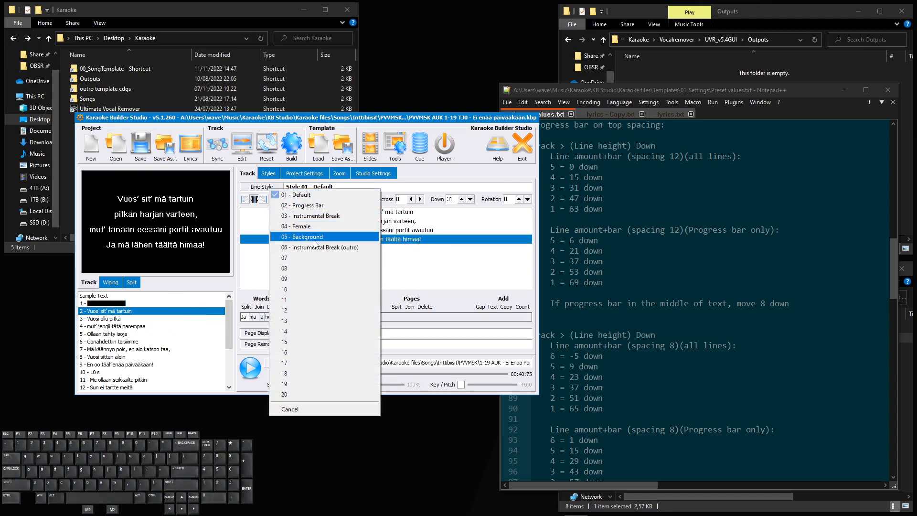
click(303, 244)
Set the Down offset to 31 for all lines on page 3 and to 47 for all lines on page 4
click(124, 319)
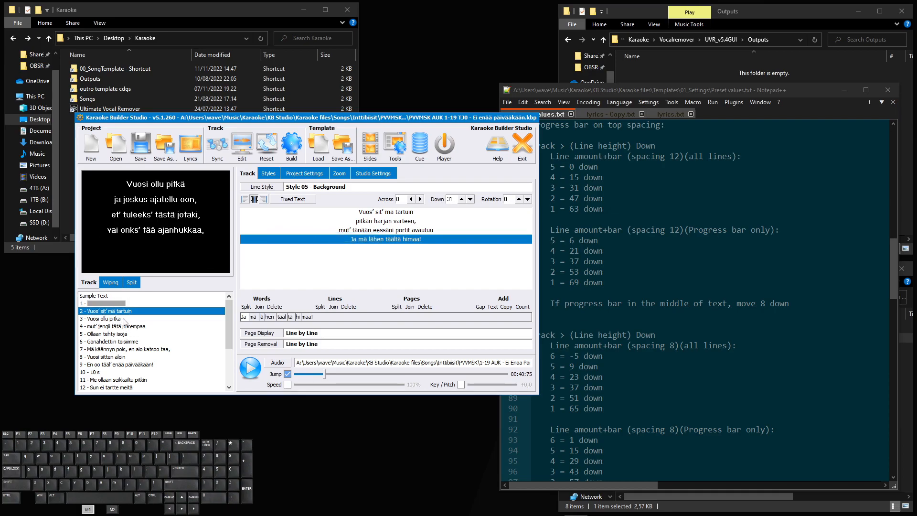
click(452, 199)
text(3)
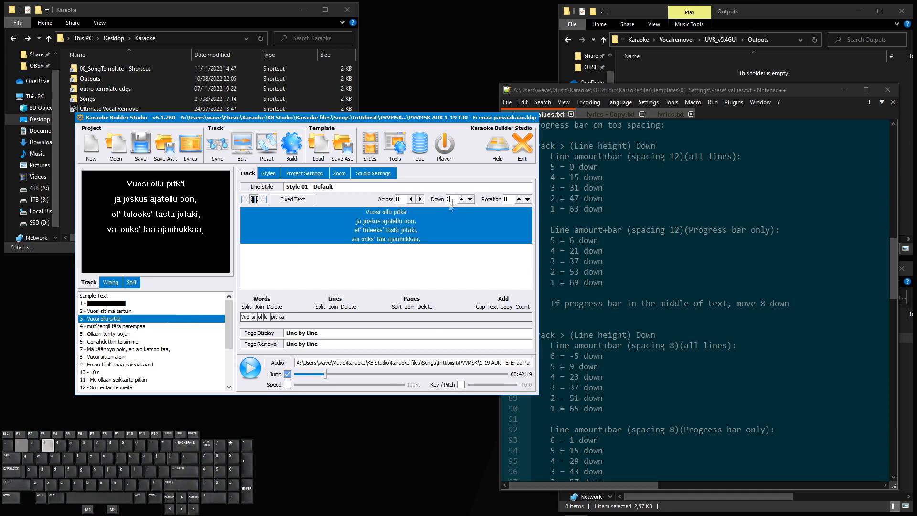
click(124, 327)
shift+click(400, 230)
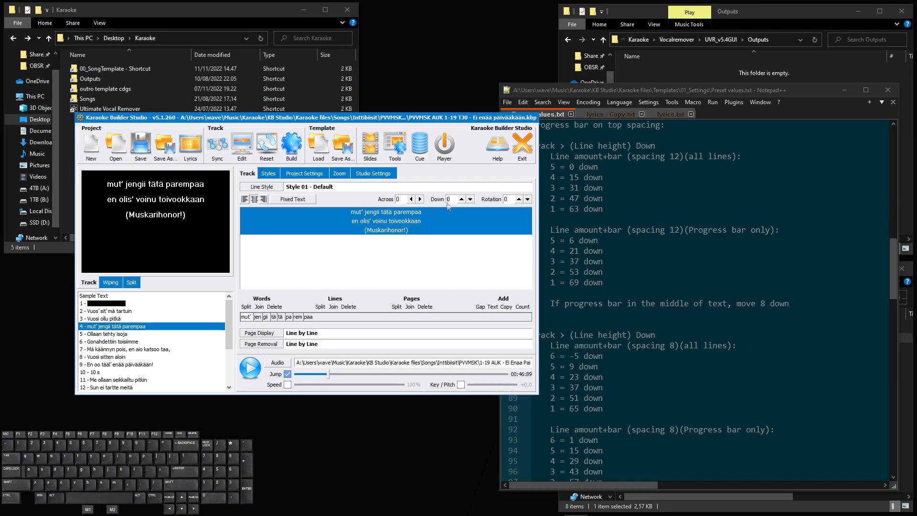
key(Return)
Remove the parentheses from "(Muskarihonor!)" on page 4 and give the line the 05 - Background style
click(401, 230)
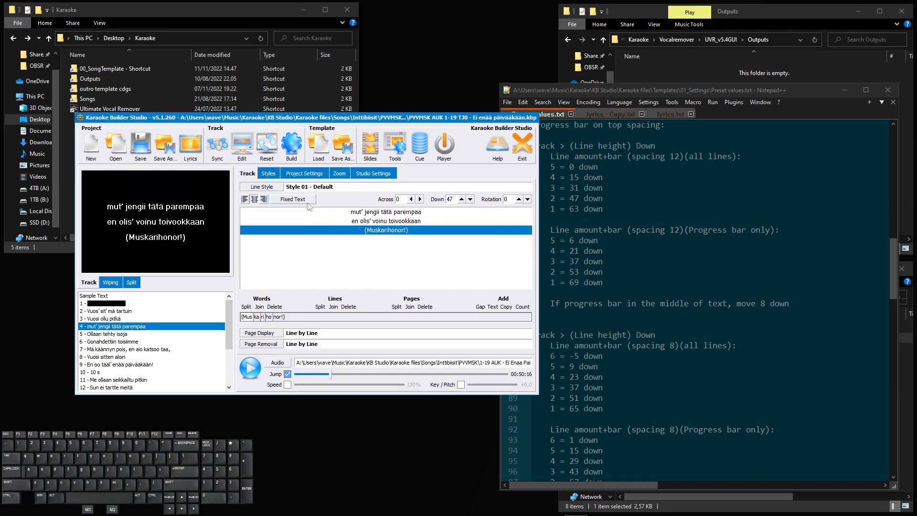
click(297, 315)
key(BackSpace)
key(BackSpace)
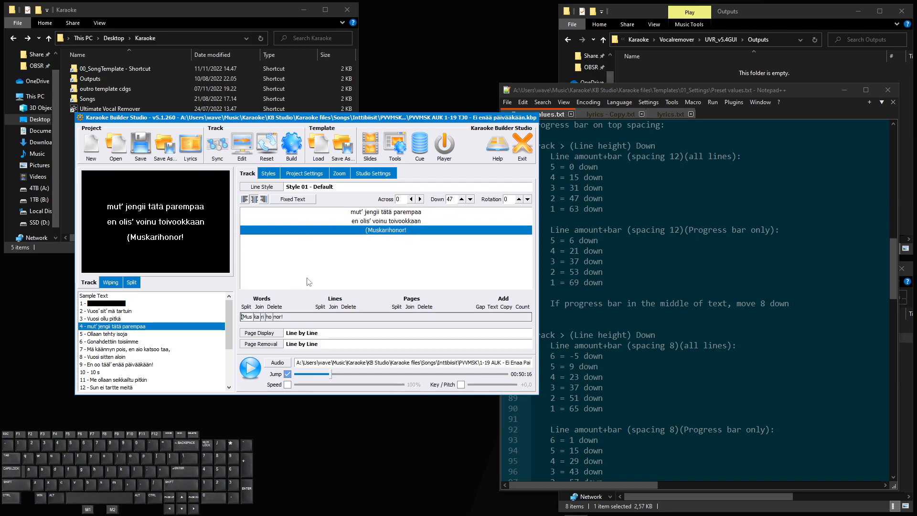
key(Delete)
click(271, 185)
click(299, 235)
Set the Down offset of all four lines on each of pages 5, 6 and 7 to 31
click(196, 333)
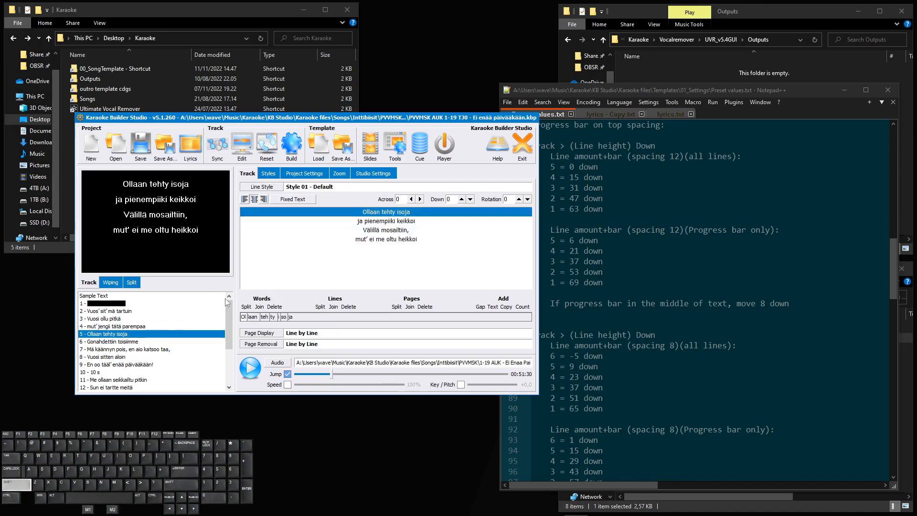
shift+click(402, 239)
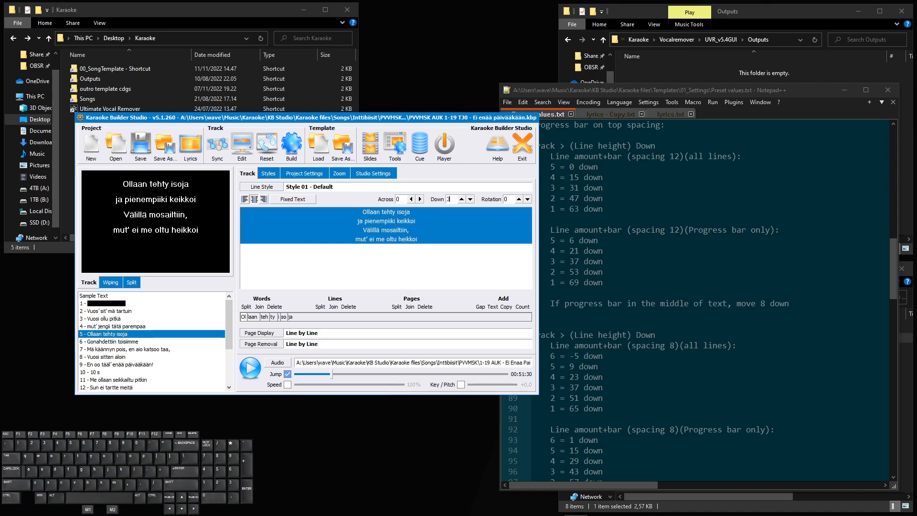
click(139, 341)
shift+click(411, 238)
double_click(450, 199)
text(31)
click(162, 349)
shift+click(380, 241)
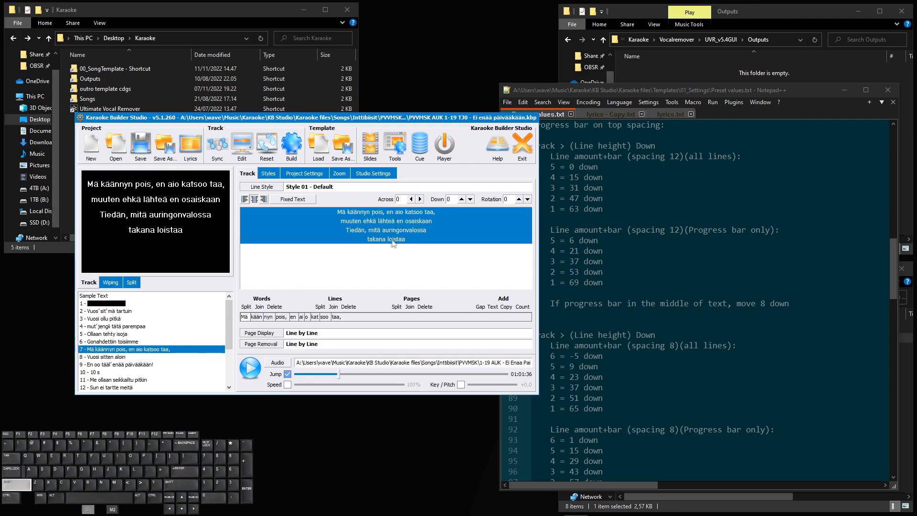
Set the Down offset of all five lines on page 8, "Vuosi sitten aloin", to 15
click(123, 356)
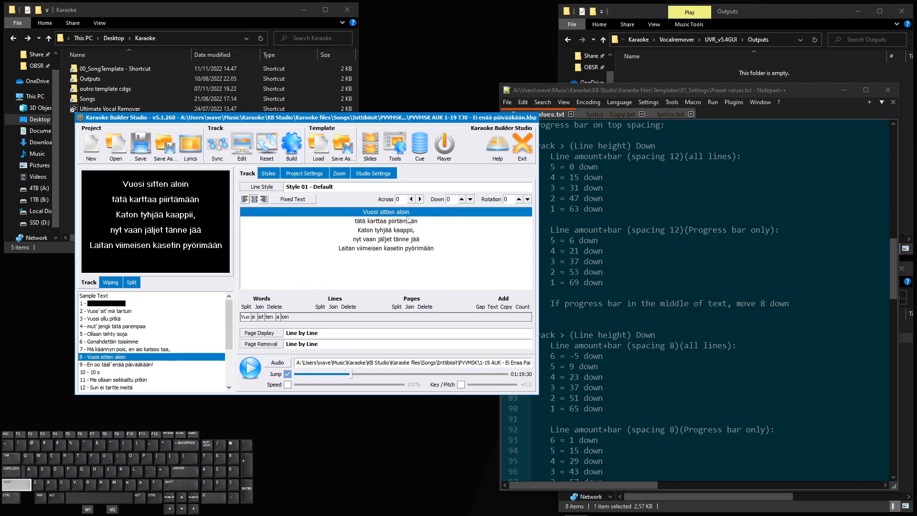
shift+click(406, 248)
double_click(449, 199)
text(15)
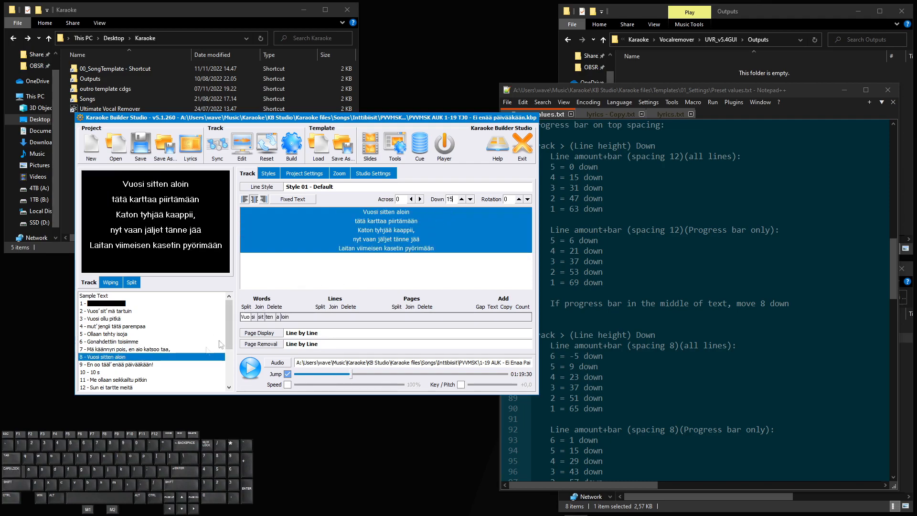
Set the Down offset of both lines on page 9, "En oo tääl' enää päivääkään!", to 62
click(152, 365)
shift+click(401, 222)
text(62)
key(Return)
click(403, 240)
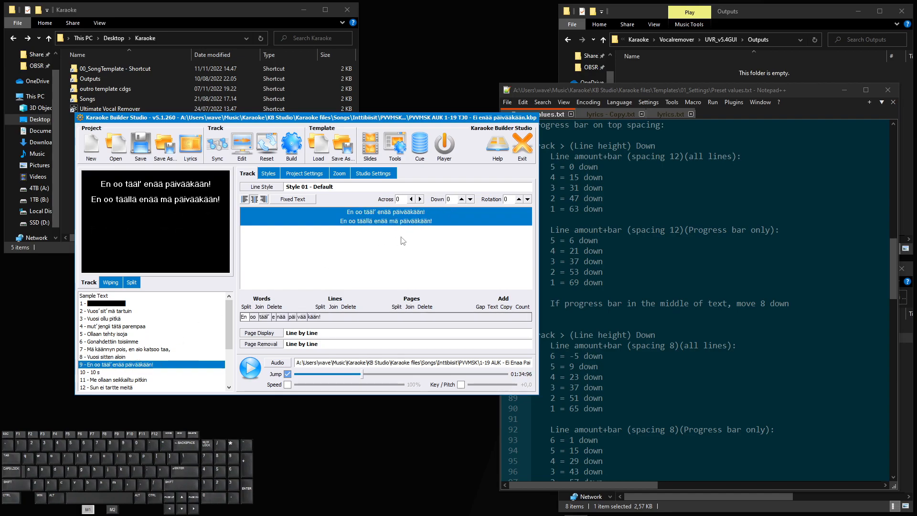
shift+click(456, 199)
key(Return)
click(419, 221)
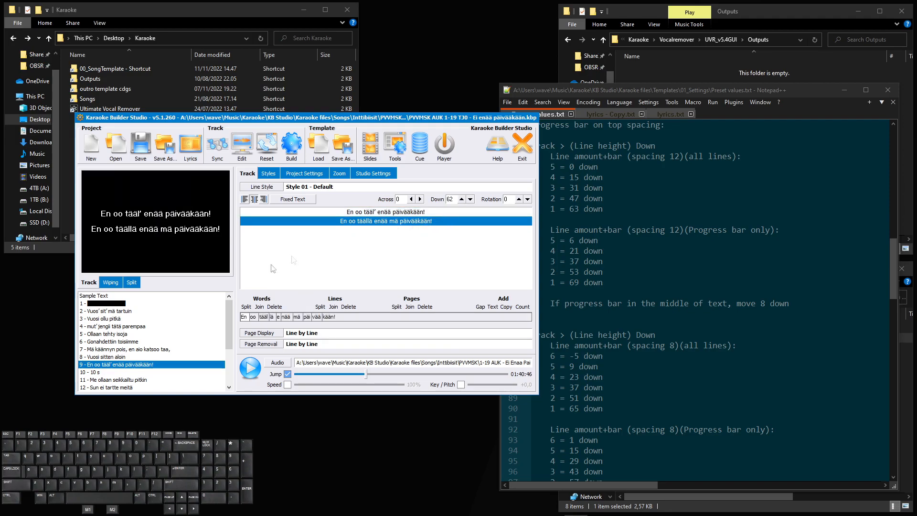
Set the Down offset of both lines on page 10, "10 s", to 67
click(132, 373)
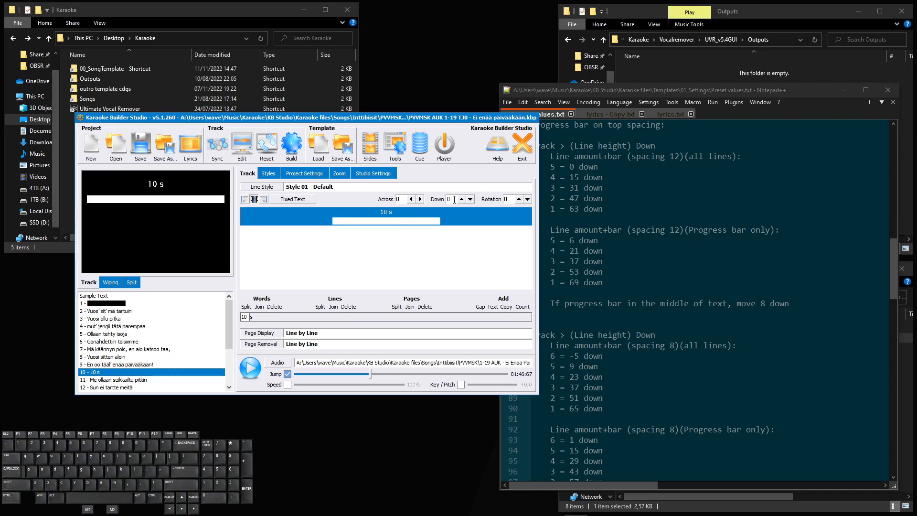
text(67)
key(Return)
Give page 10's bar the 02 - Progress Bar style and its "10 s" line the 03 - Instrumental Break style
click(262, 188)
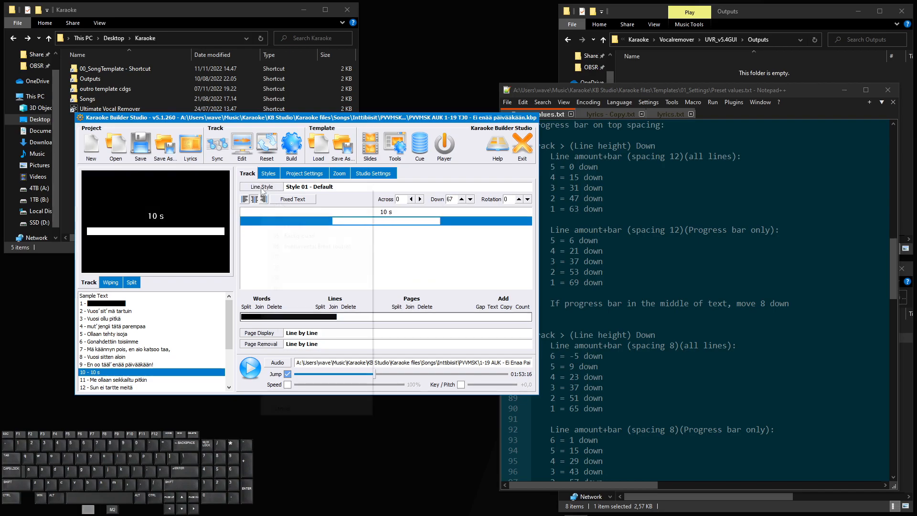
click(286, 206)
click(367, 212)
click(267, 189)
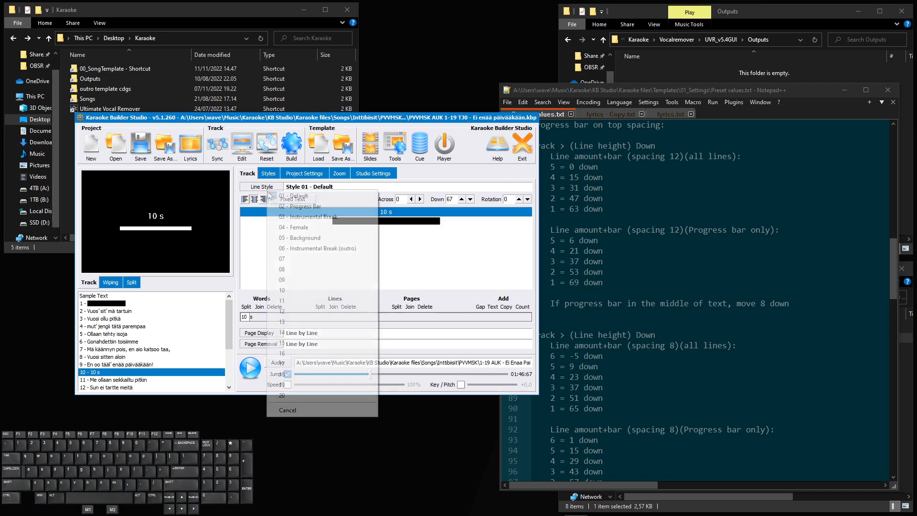
click(301, 217)
Set the Down offset of all four lines on each of pages 11 and 12 to 31
click(128, 380)
shift+click(387, 239)
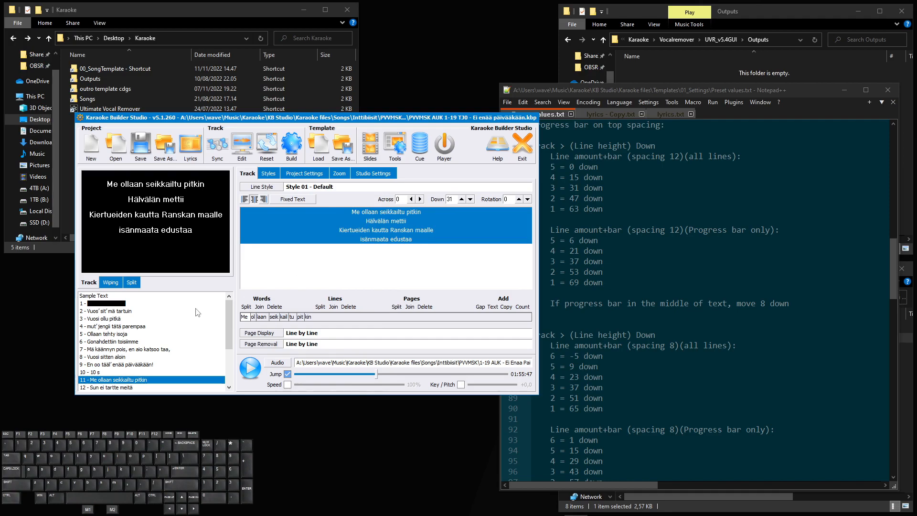
click(127, 387)
shift+click(389, 239)
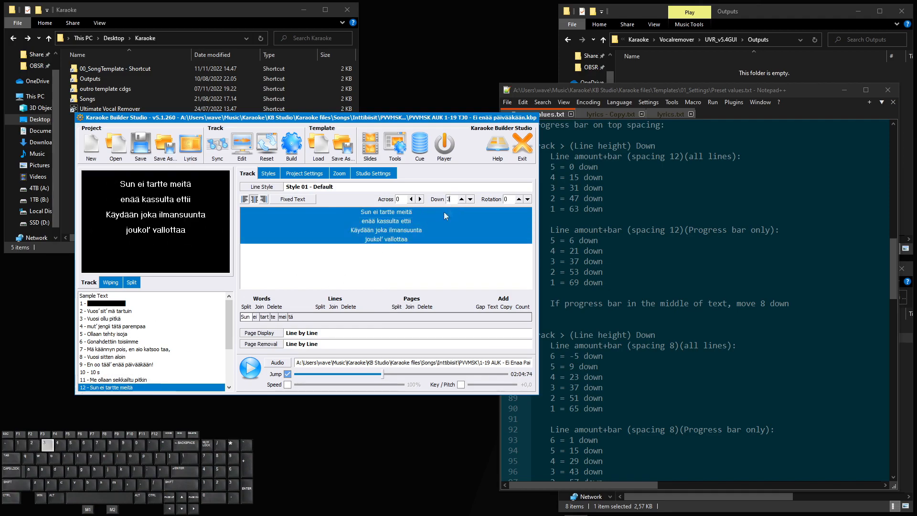
click(148, 371)
scroll(148, 372, down, 3)
click(129, 312)
click(128, 319)
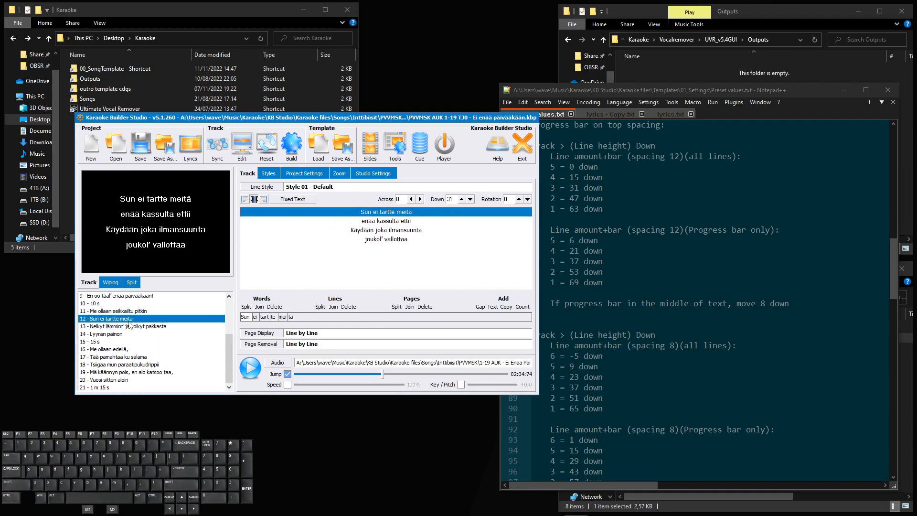
Set the Down offset of all lines on each of pages 13 and 14 to 47
click(137, 327)
shift+click(389, 236)
text(47)
click(136, 334)
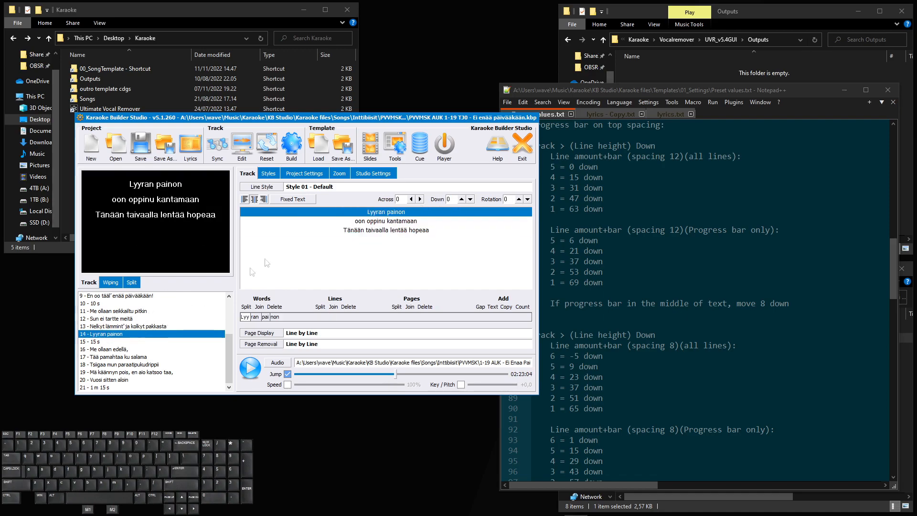
shift+click(345, 230)
double_click(455, 200)
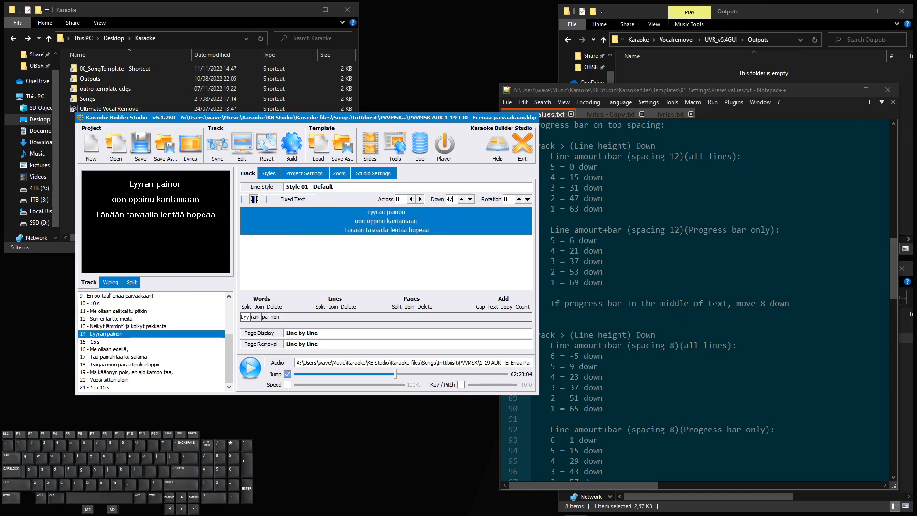
Set the Down offset of both lines on page 15, "15 s", to 67
click(108, 342)
shift+click(388, 227)
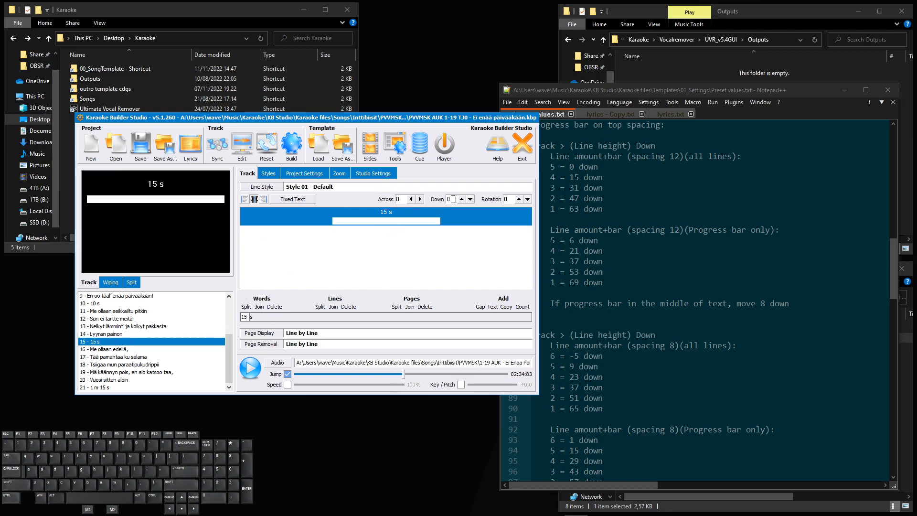
text(67)
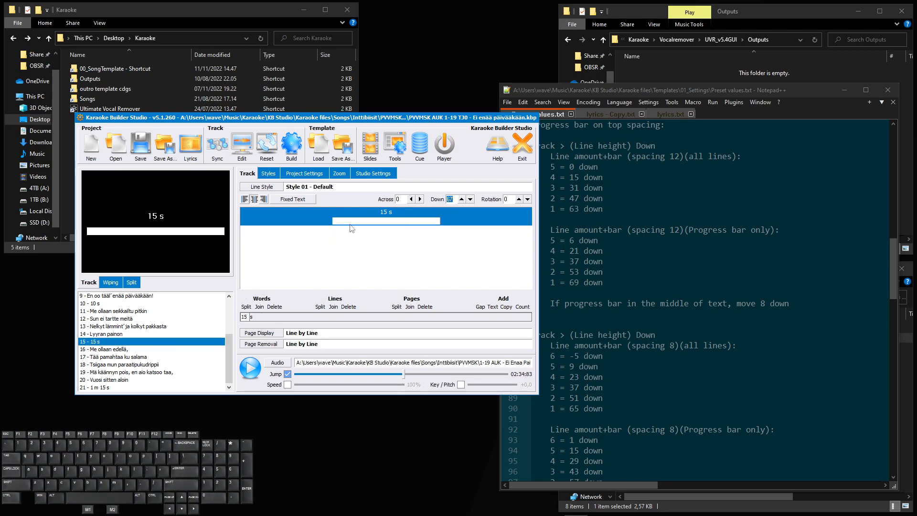
Give page 15's bar the 02 - Progress Bar style and its "15 s" line the 03 - Instrumental Break style
click(270, 187)
click(268, 192)
click(268, 188)
click(302, 216)
Set the Down offset of all four lines on page 16 to 31 and adjust that of page 17's three lines
click(134, 349)
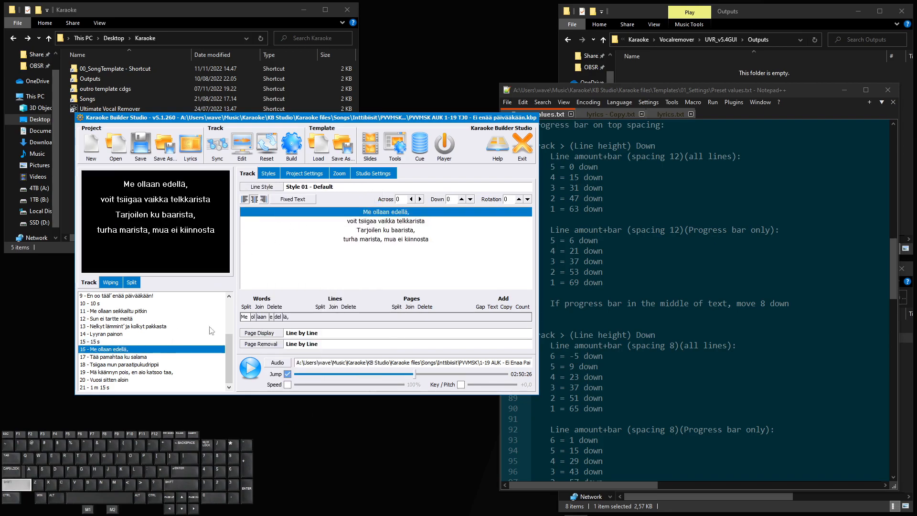
shift+click(381, 236)
text(31)
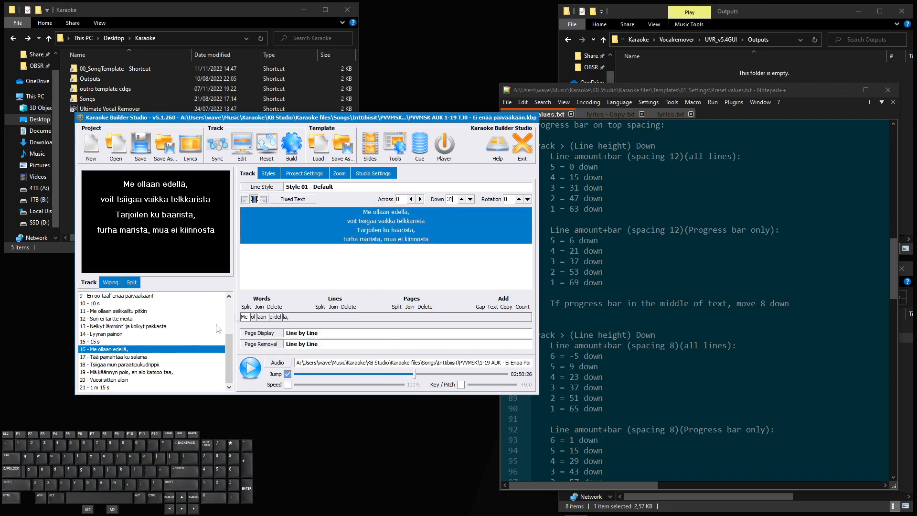
click(134, 357)
shift+click(406, 232)
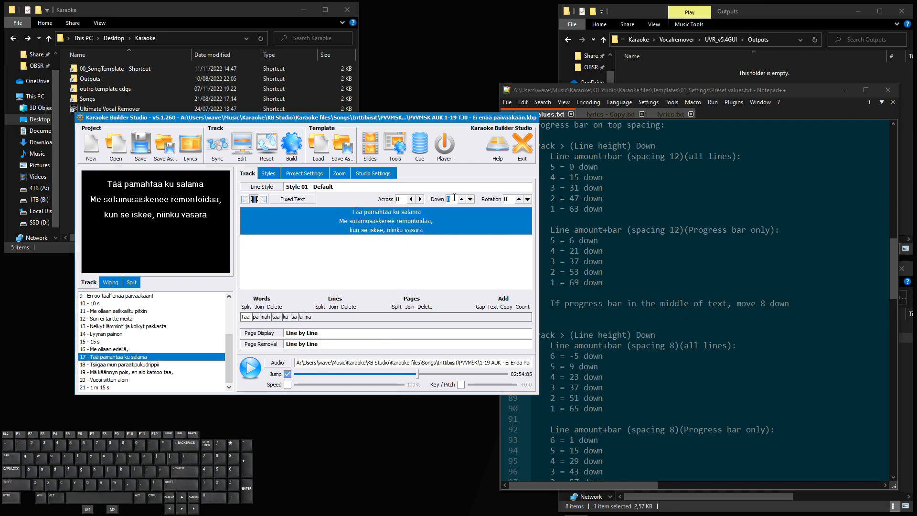
key(Return)
Nudge the Down offset of all six lines on pages 18 and 20 by one increment, and set page 19's four lines to 31
click(108, 365)
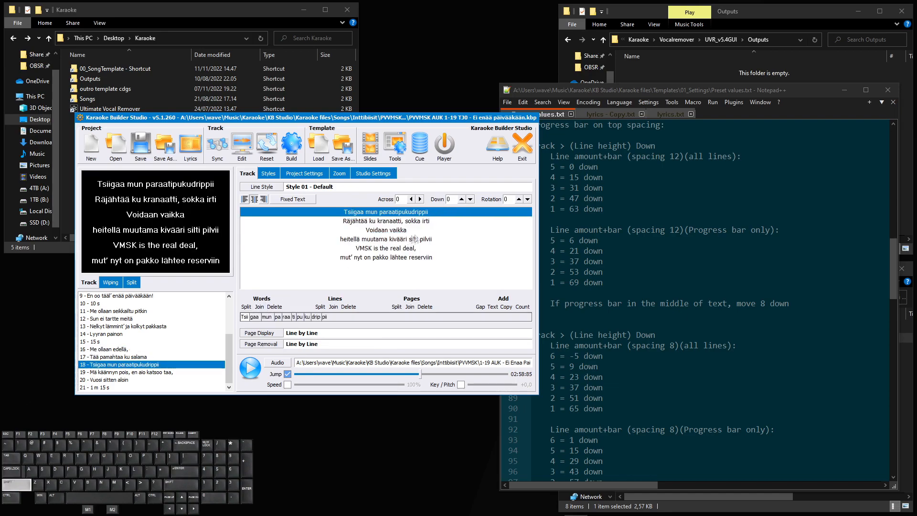
shift+click(413, 254)
click(470, 201)
click(168, 372)
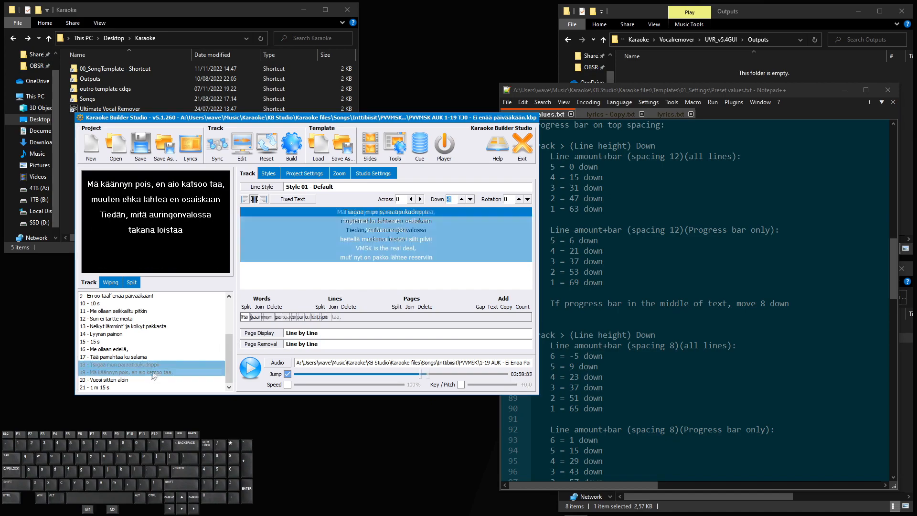
shift+click(405, 239)
click(453, 199)
text(31)
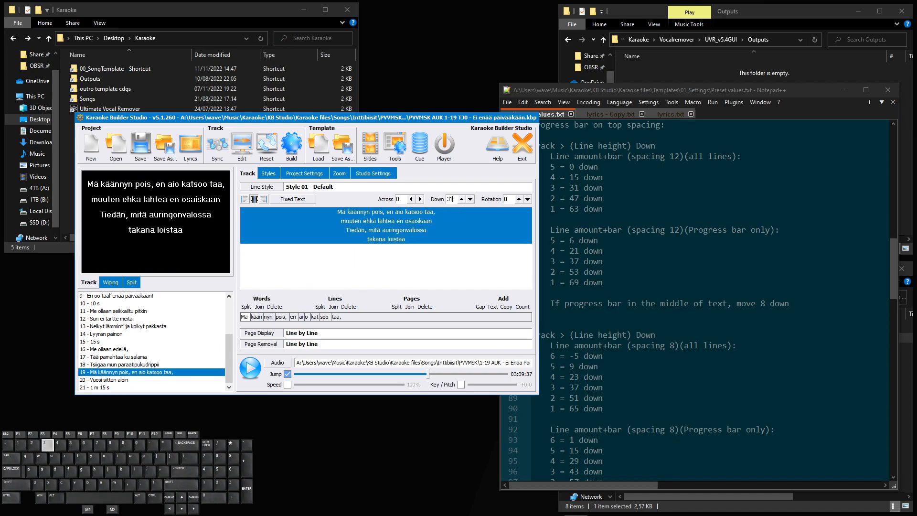
click(117, 380)
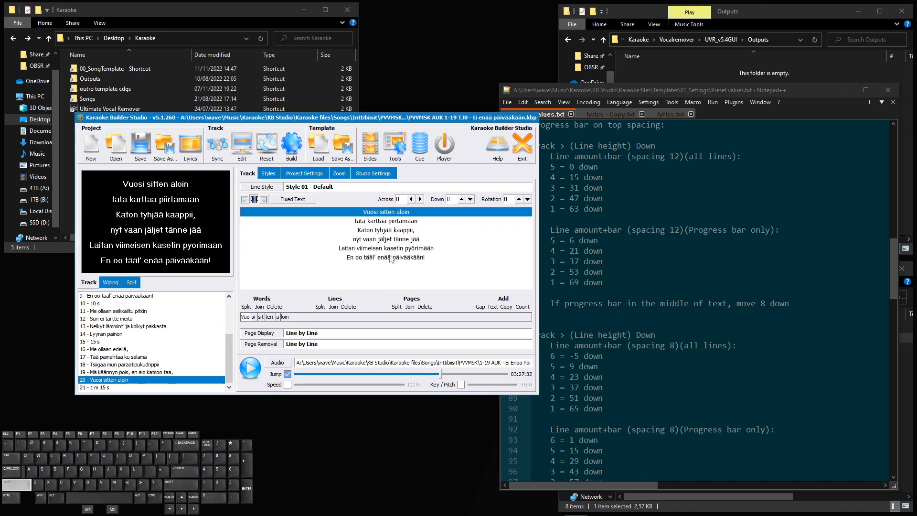
shift+click(389, 258)
click(470, 201)
Open page 21, "1 m 15 s", and look up the outro number and bar Down offsets in Preset values.txt in Notepad++
click(153, 386)
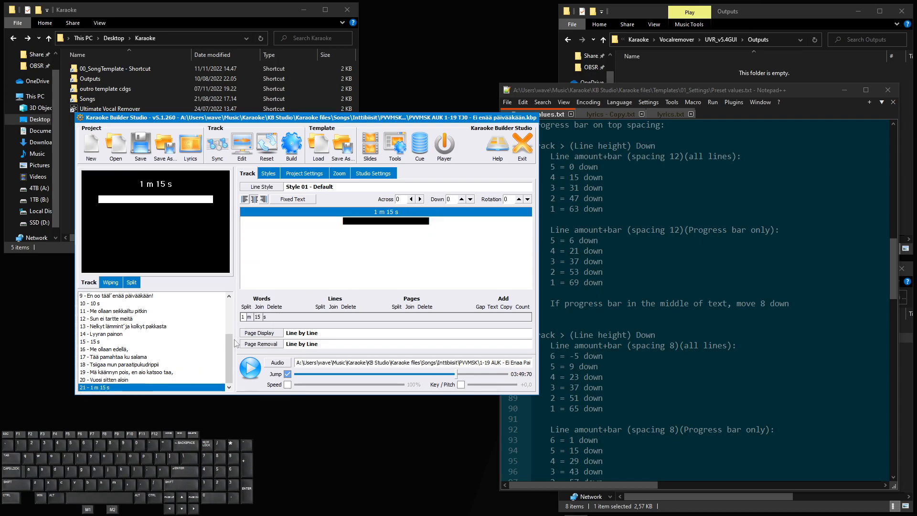
shift+click(410, 222)
click(456, 200)
click(417, 236)
click(418, 220)
click(413, 213)
ctrl+click(405, 221)
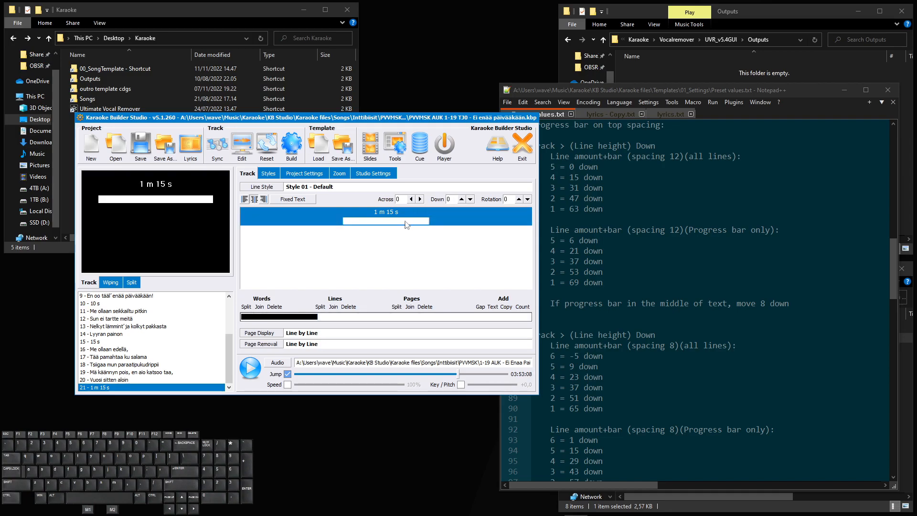
scroll(707, 296, down, 14)
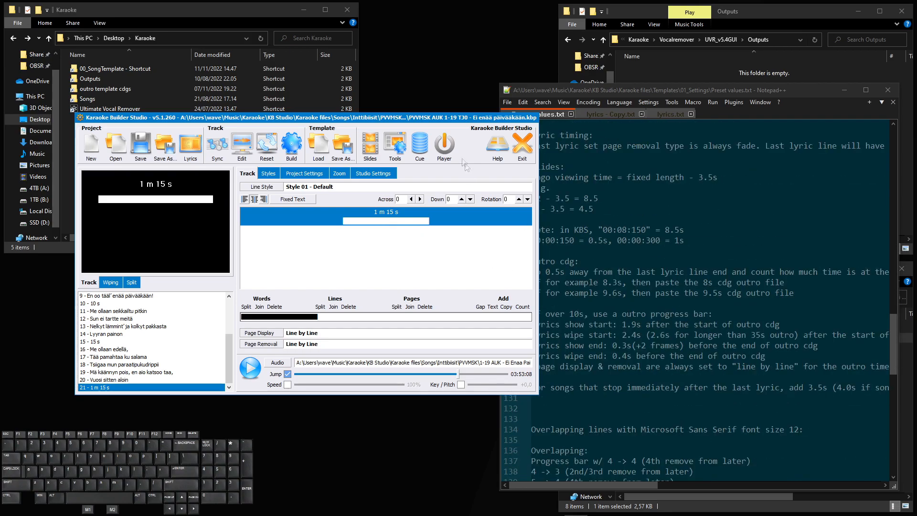
click(597, 218)
scroll(608, 271, up, 3)
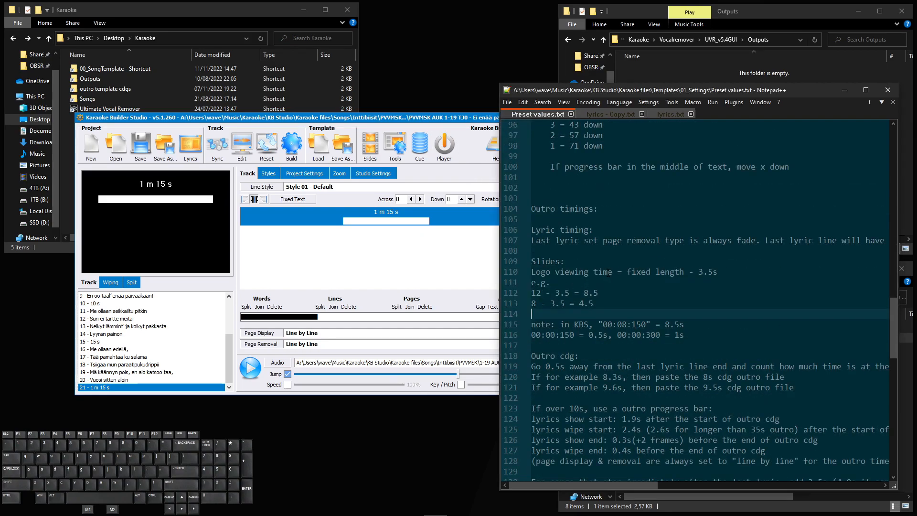
scroll(590, 301, down, 1)
scroll(590, 300, up, 6)
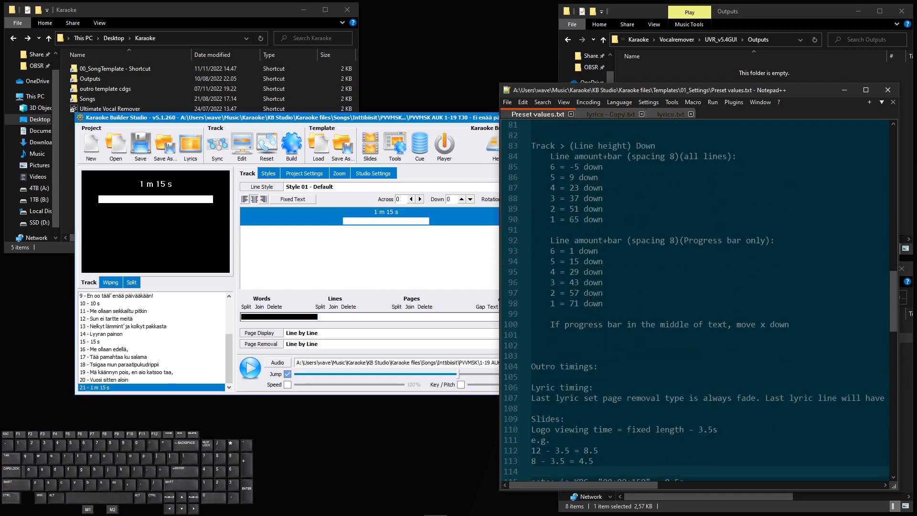
scroll(600, 373, up, 18)
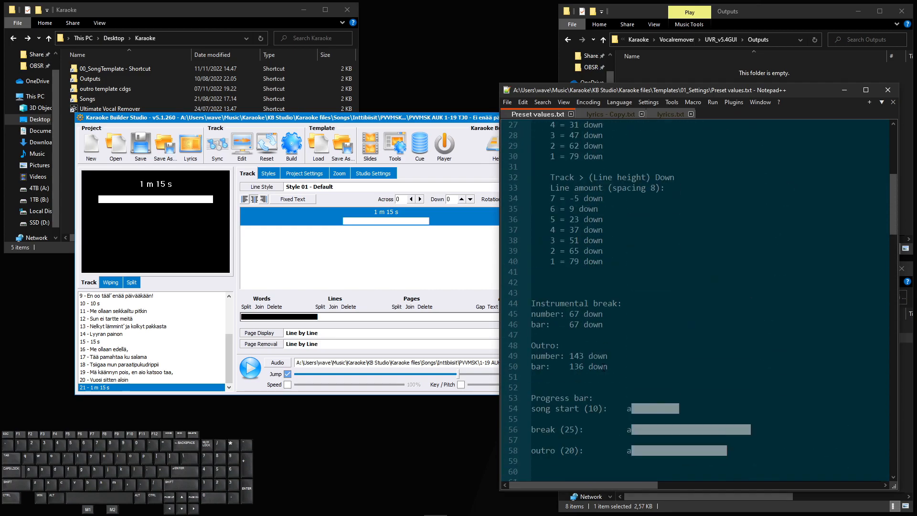
In Karaoke Builder Studio, set the Down offset of page 21's bar to 136 and of its "1 m 15 s" line to 143
click(395, 126)
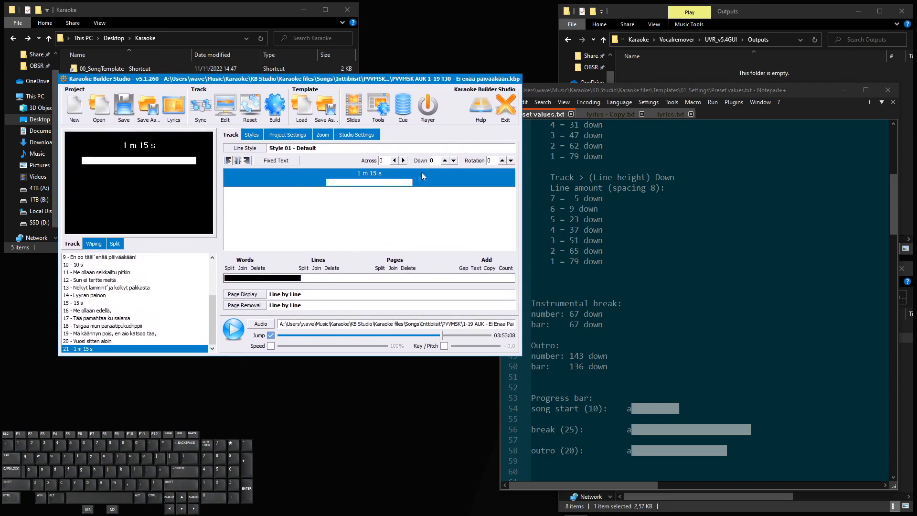
click(438, 160)
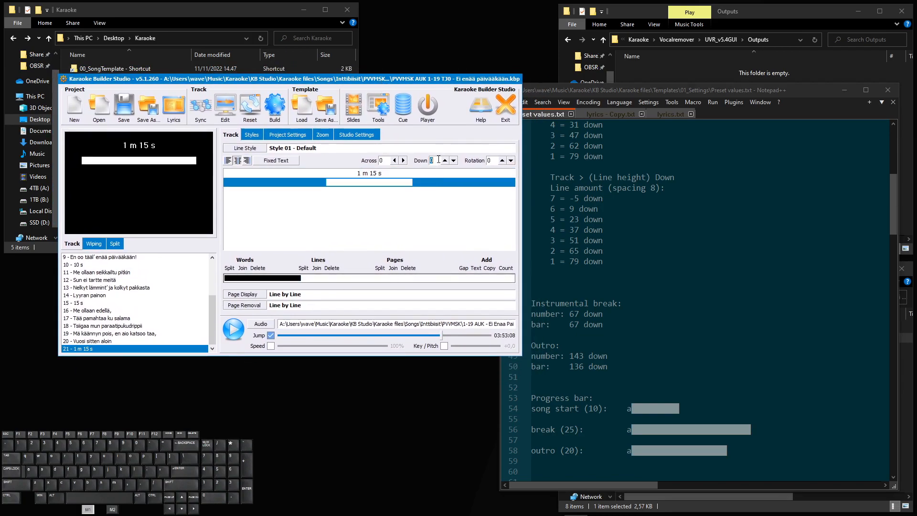
text(136)
key(Return)
click(392, 175)
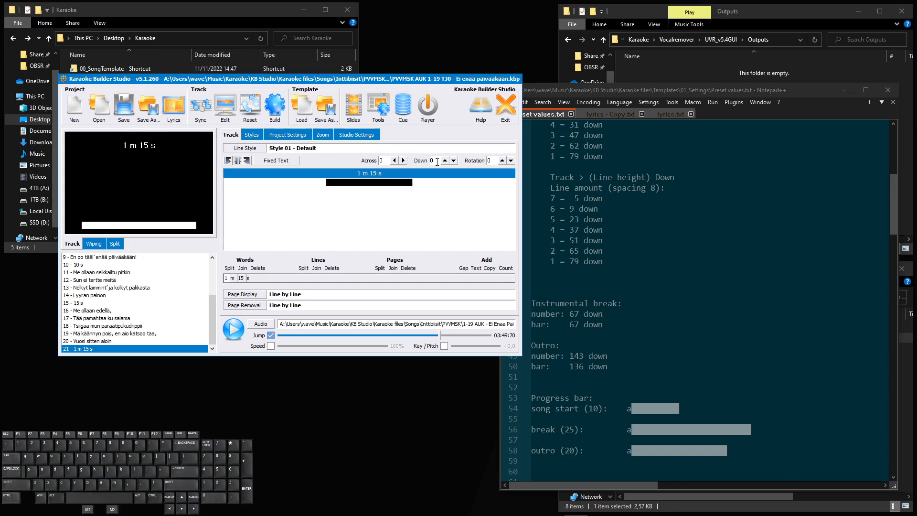
key(Return)
Give page 21's "1 m 15 s" line the 06 - Instrumental Break (outro) style and its bar the 02 - Progress Bar style
click(245, 148)
click(297, 205)
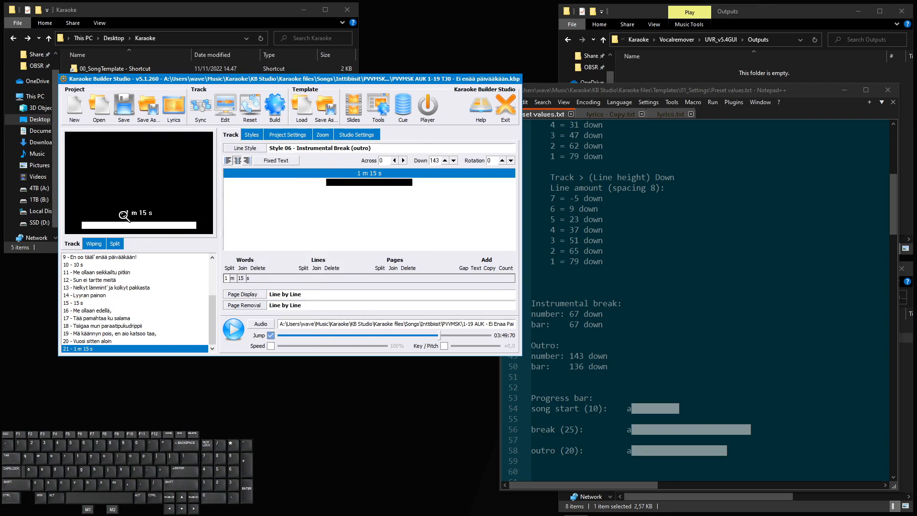
click(252, 135)
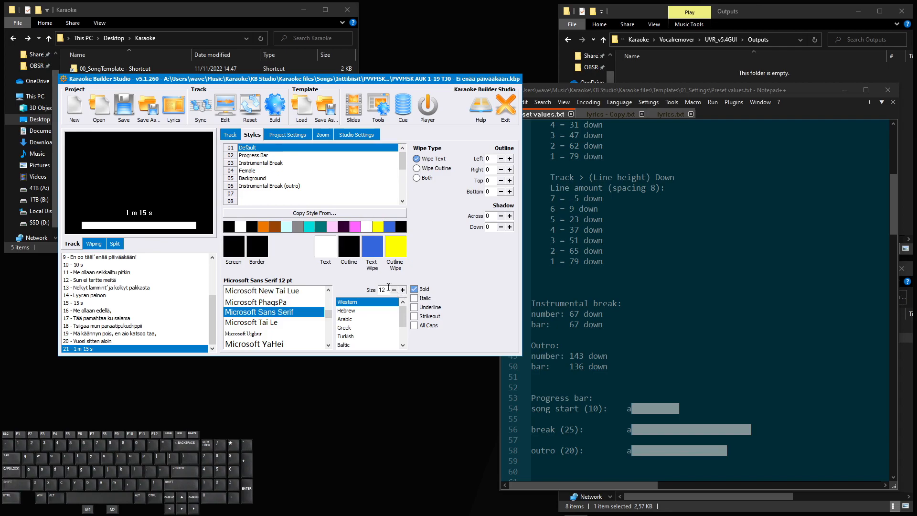
click(261, 186)
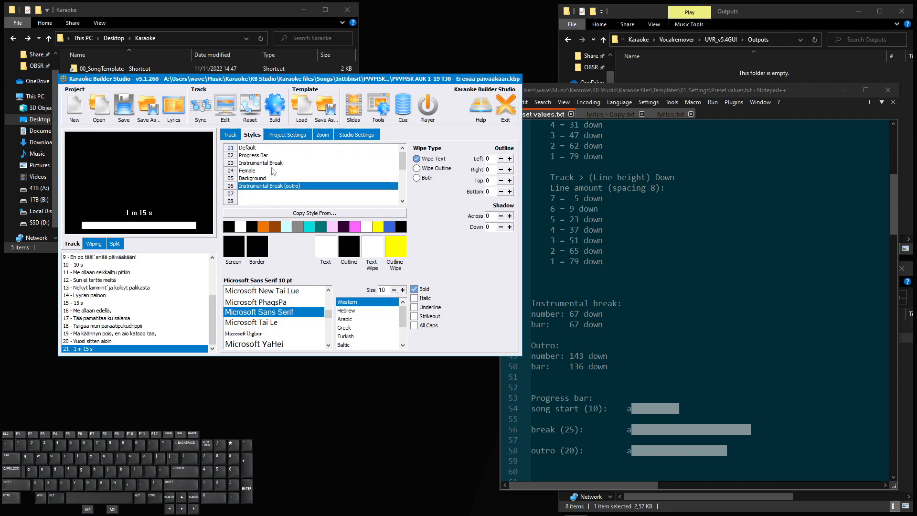
click(257, 163)
click(230, 135)
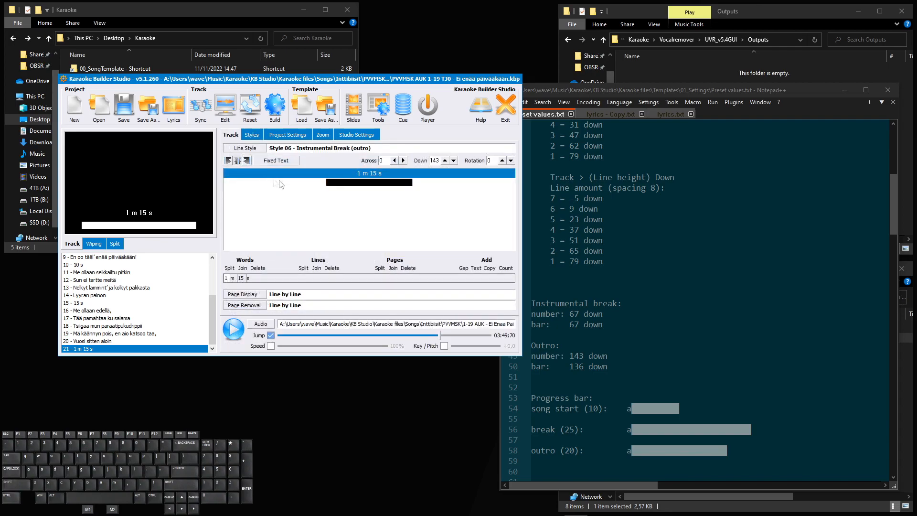
click(258, 149)
click(286, 161)
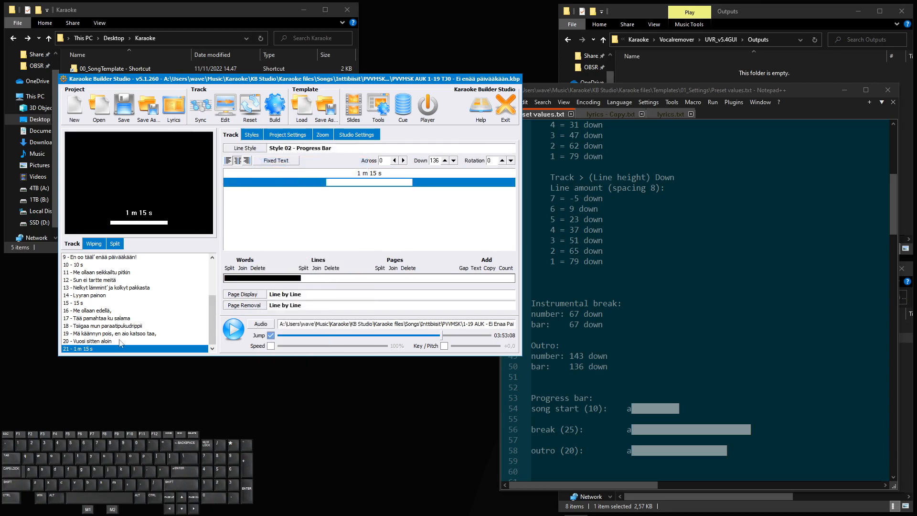
Page through the track from page 1 to the last pages to check each page's layout, and return to page 1
click(120, 341)
click(95, 266)
key(Down)
key(Down)
key(Down)
key(Down)
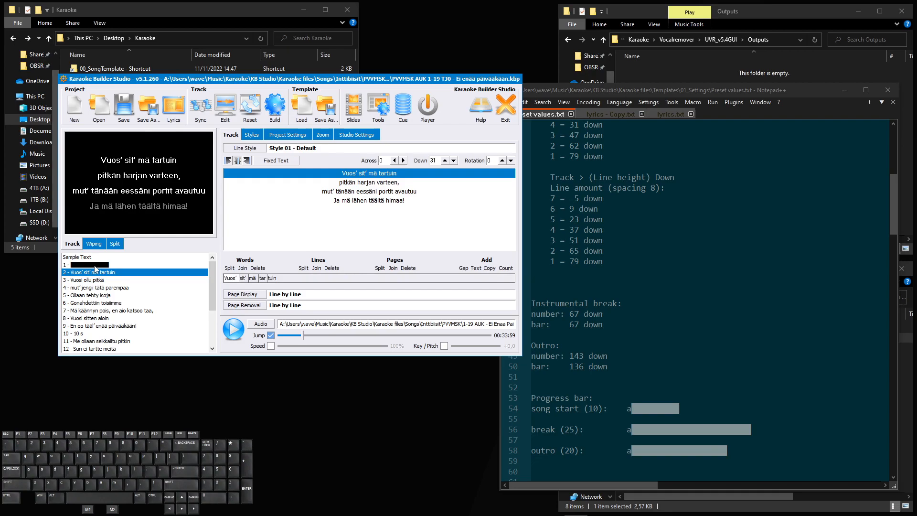
key(Down)
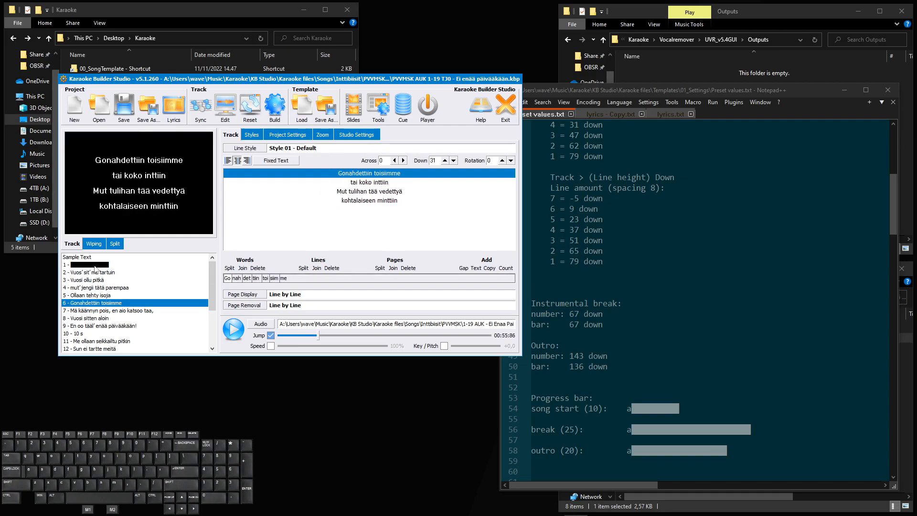
key(Down)
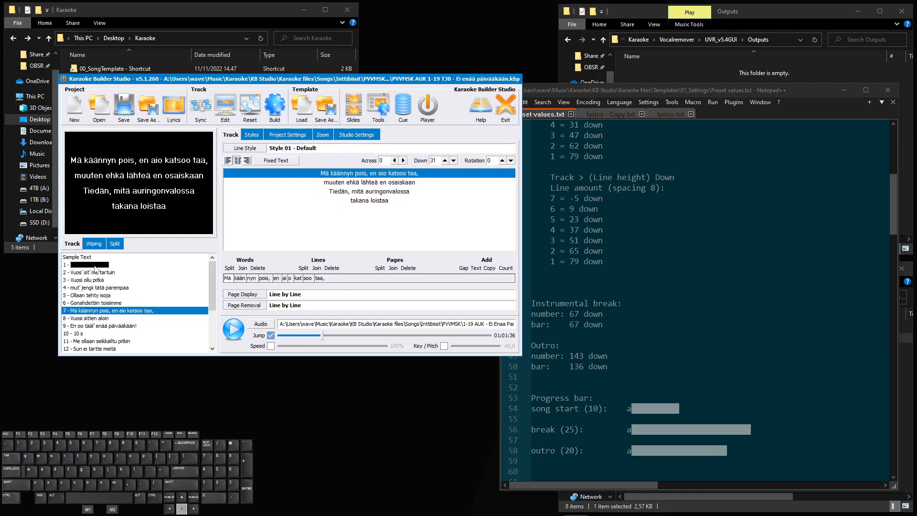
key(Up)
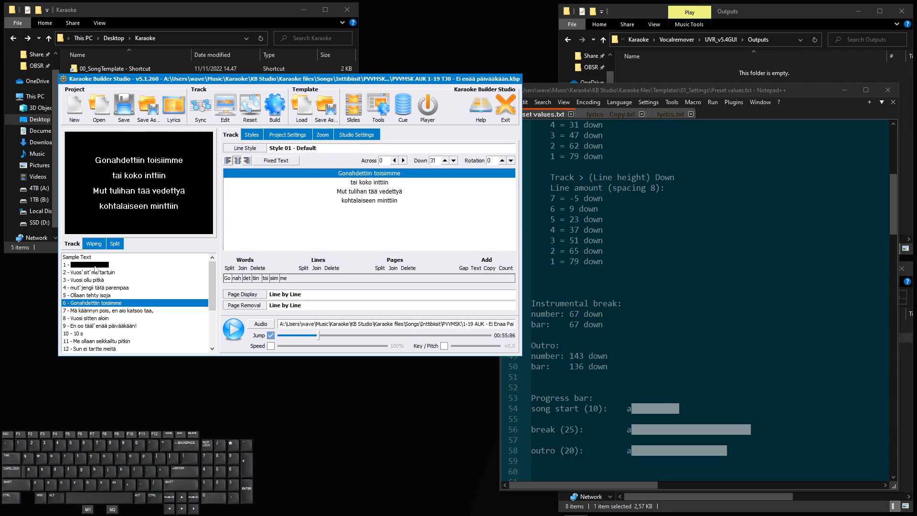
key(Down)
key(Down)
key(Down)
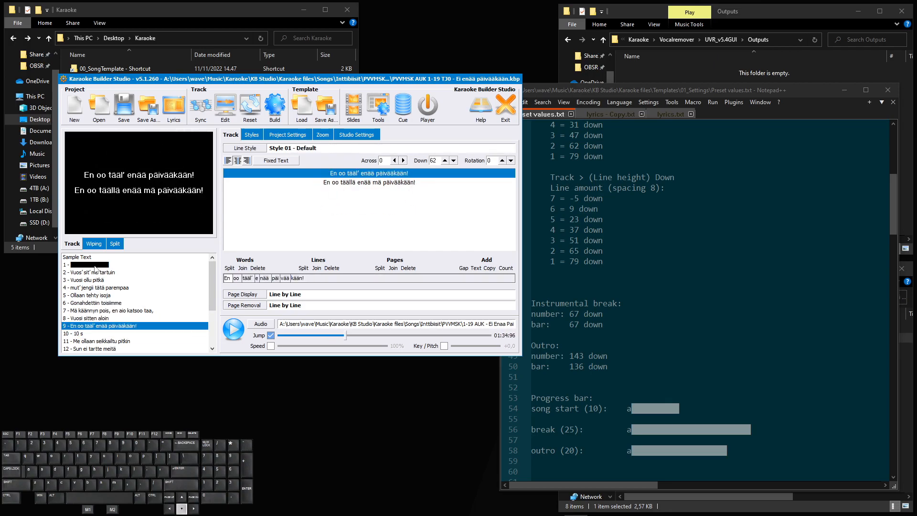
key(Down)
key(Down)
key(Down)
key(Down)
key(Down)
key(Down)
key(Down)
key(Down)
key(Down)
key(Down)
key(Down)
key(Down)
key(Up)
key(Up)
key(Up)
scroll(95, 266, up, 3)
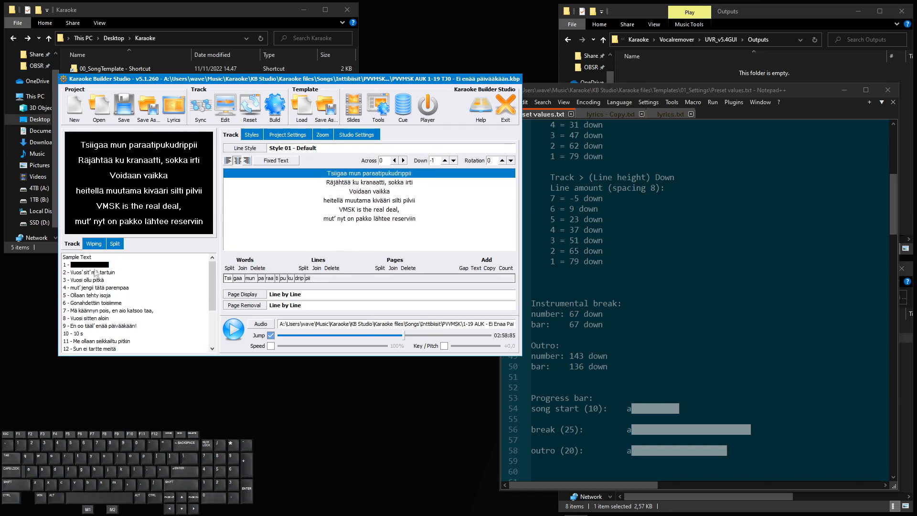
click(95, 265)
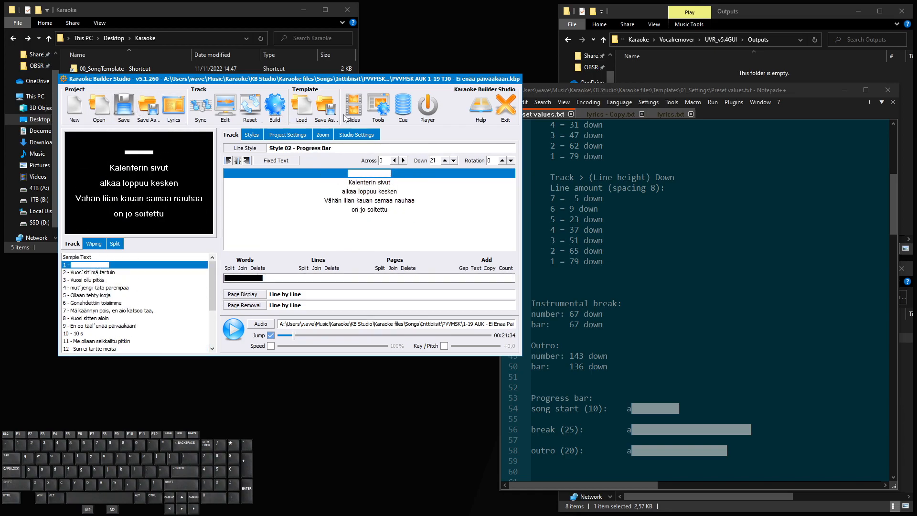
click(352, 136)
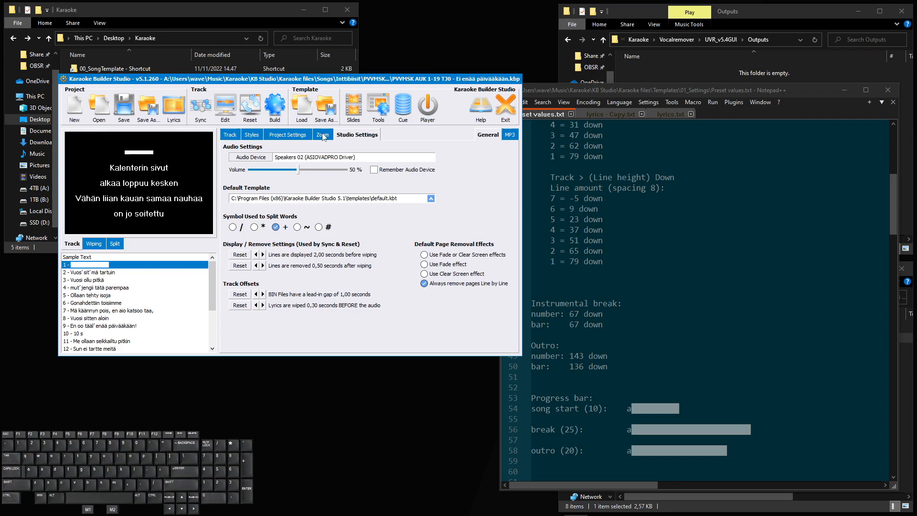
click(322, 136)
click(293, 137)
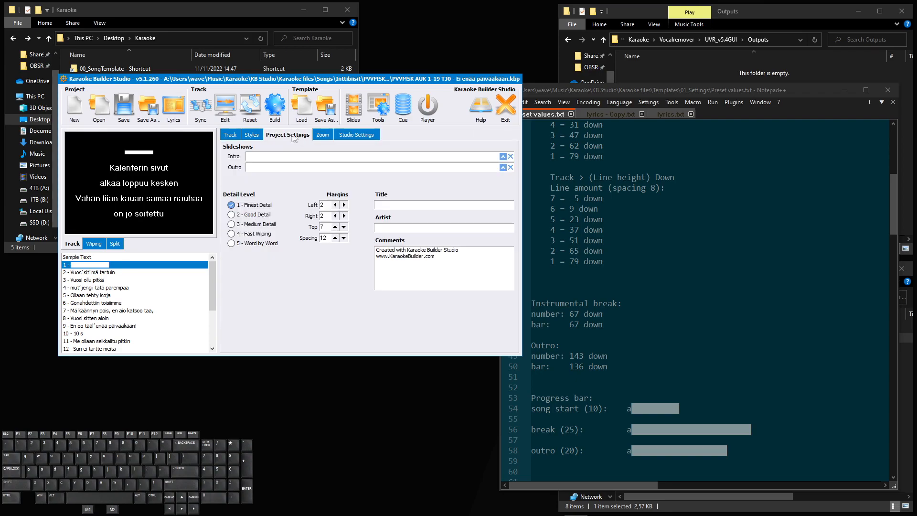
click(252, 137)
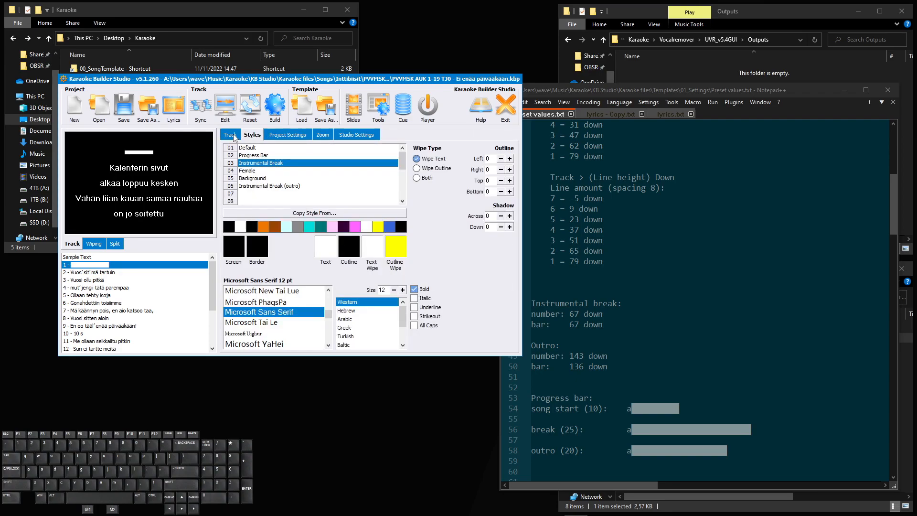
click(231, 136)
click(288, 135)
click(370, 137)
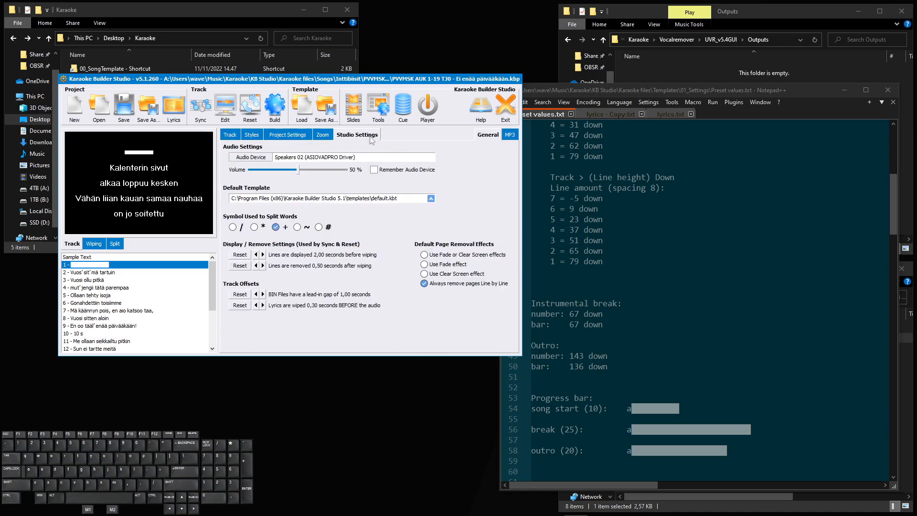
click(227, 136)
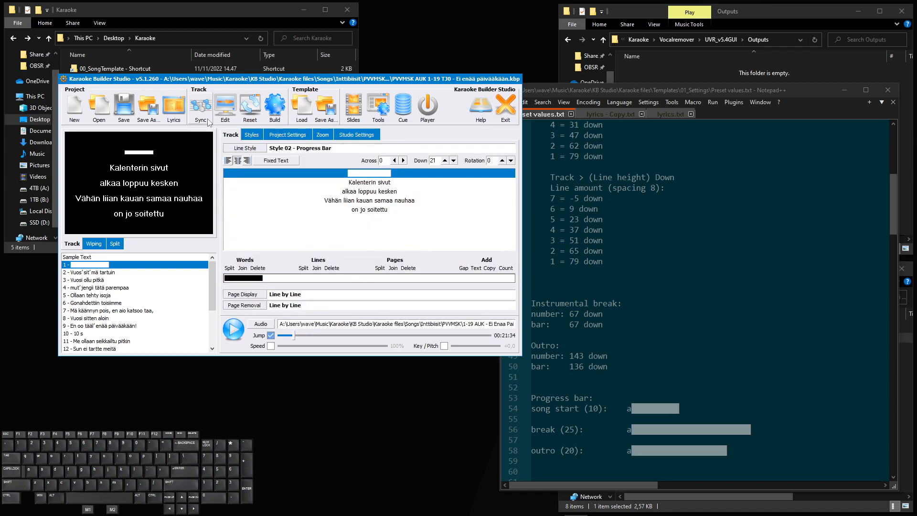
Open the track in the Edit Project timing editor and minimize the Notepad++ window to clear the workspace
click(220, 112)
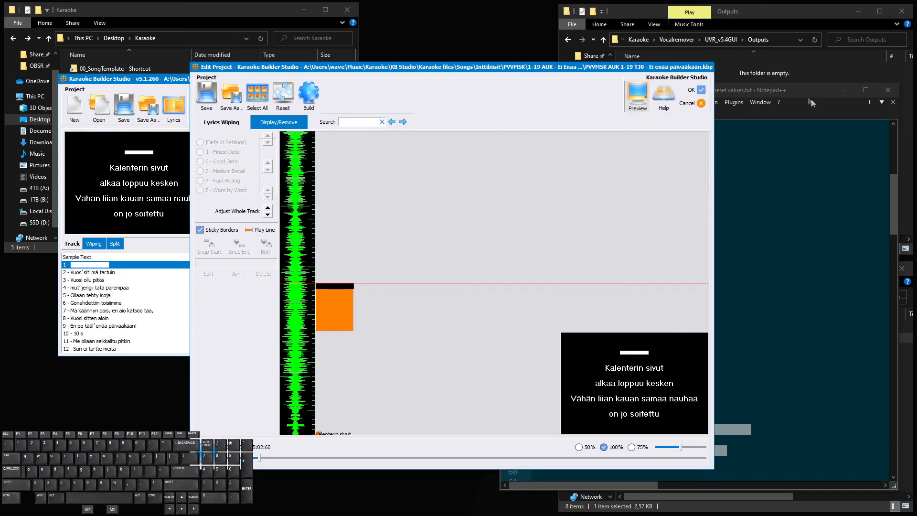
click(840, 90)
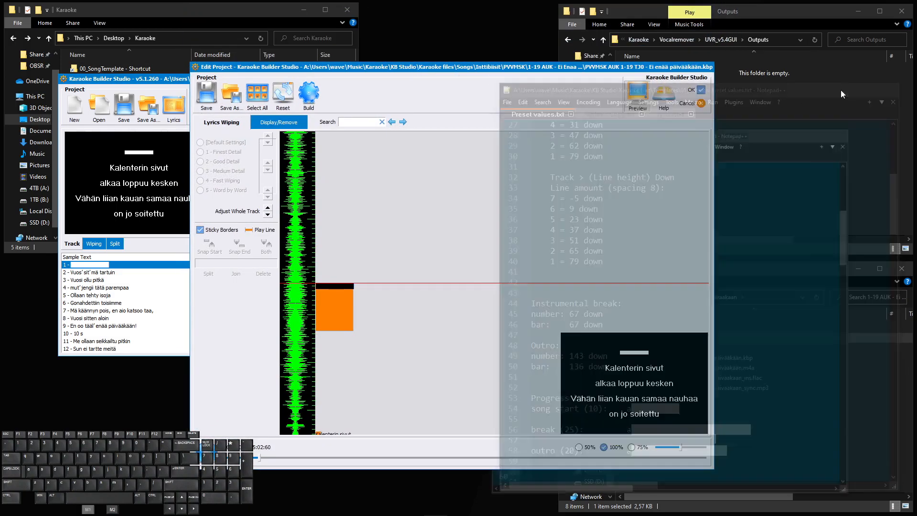
drag(547, 71, 559, 67)
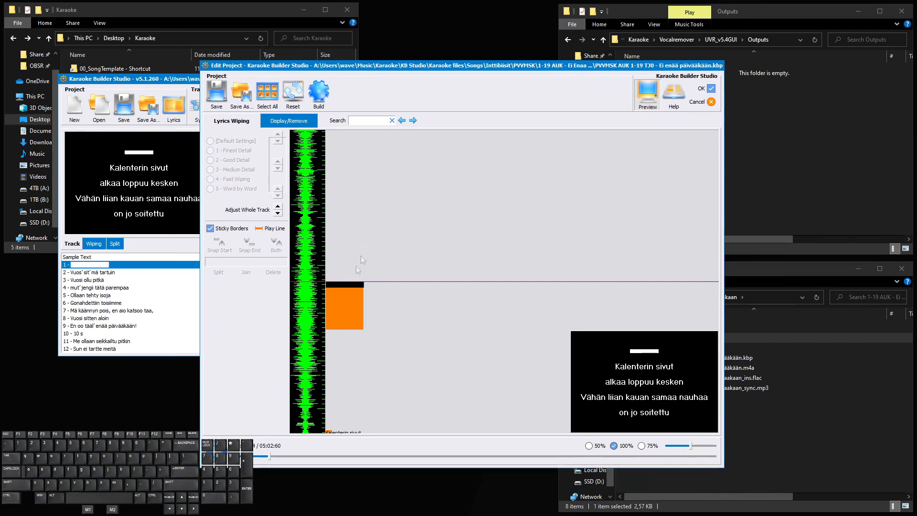
Play back the "Kalenterin sivut" and "alkaa loppuu kesken" lines several times to check the syllable wiping against the audio
scroll(353, 315, down, 5)
click(345, 191)
scroll(352, 242, down, 2)
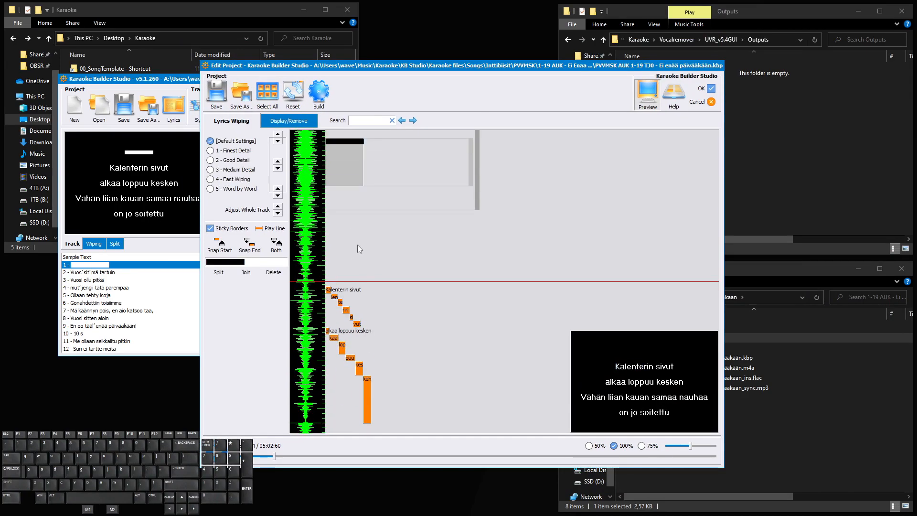
key(space)
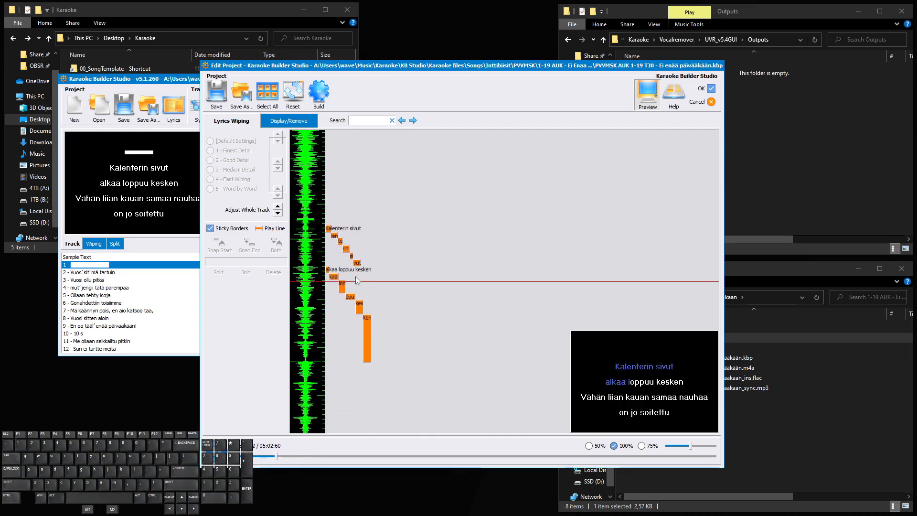
key(space)
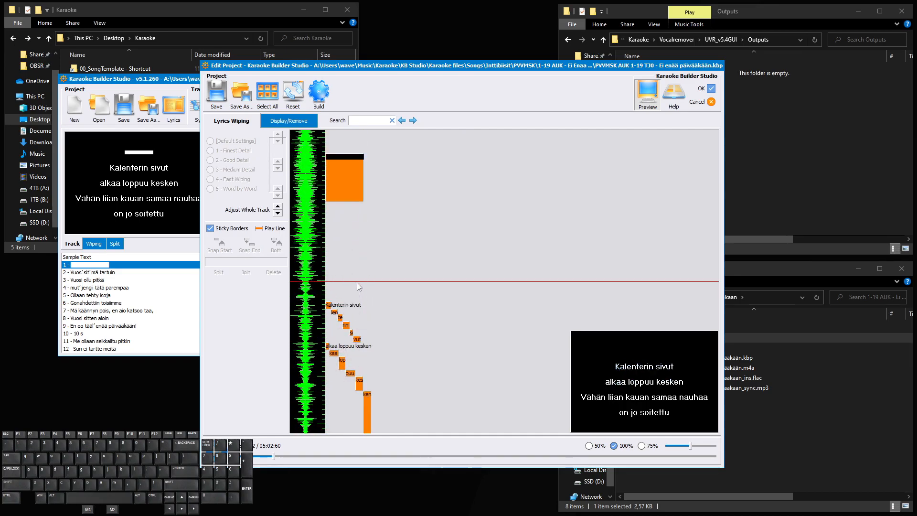
key(space)
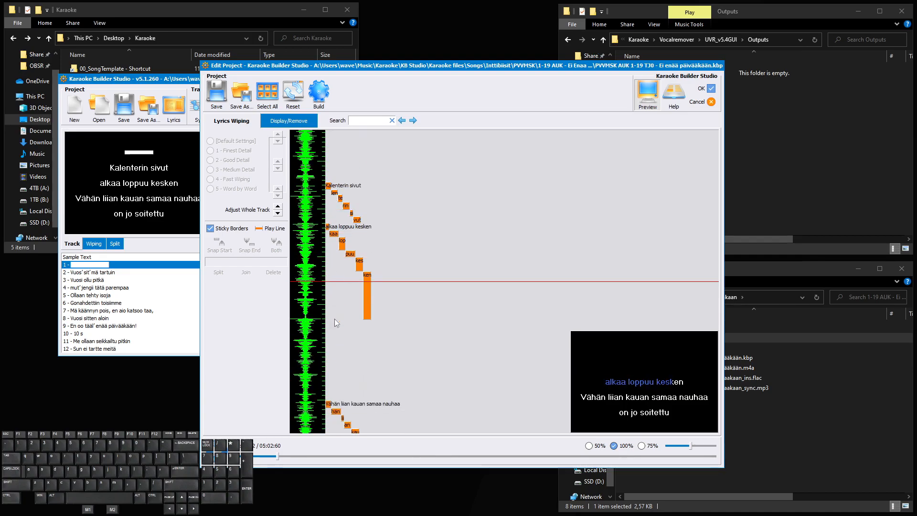
key(space)
key(space)
scroll(656, 380, down, 2)
scroll(468, 330, up, 4)
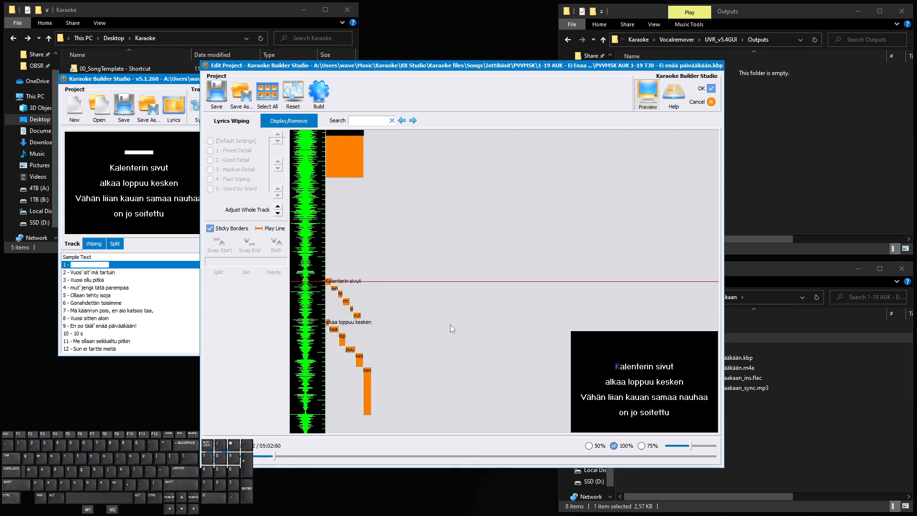
key(space)
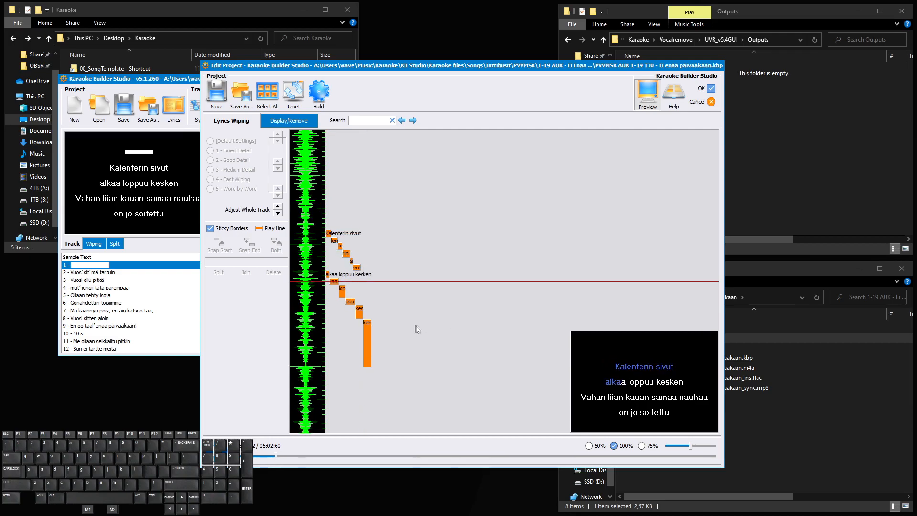
key(space)
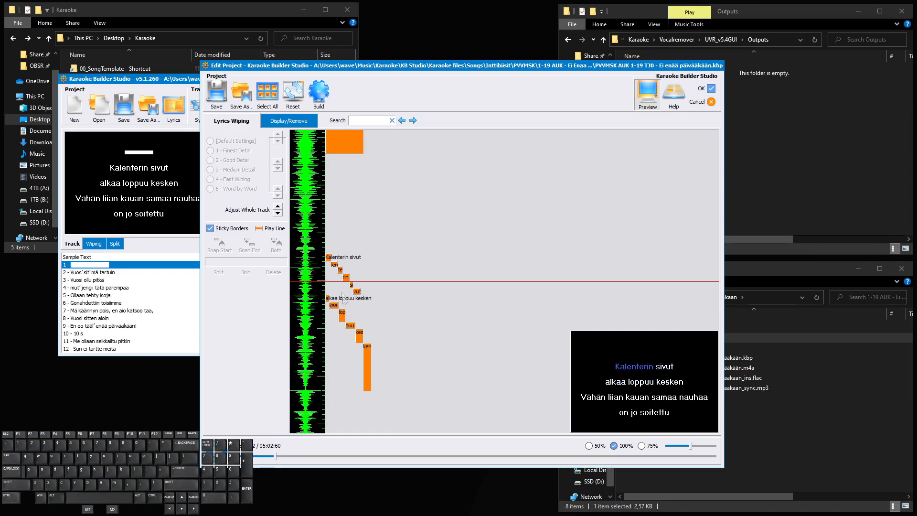
Try extending the selection from single syllables to the whole "Kalenterin sivut" line and on to the lines below it
click(357, 291)
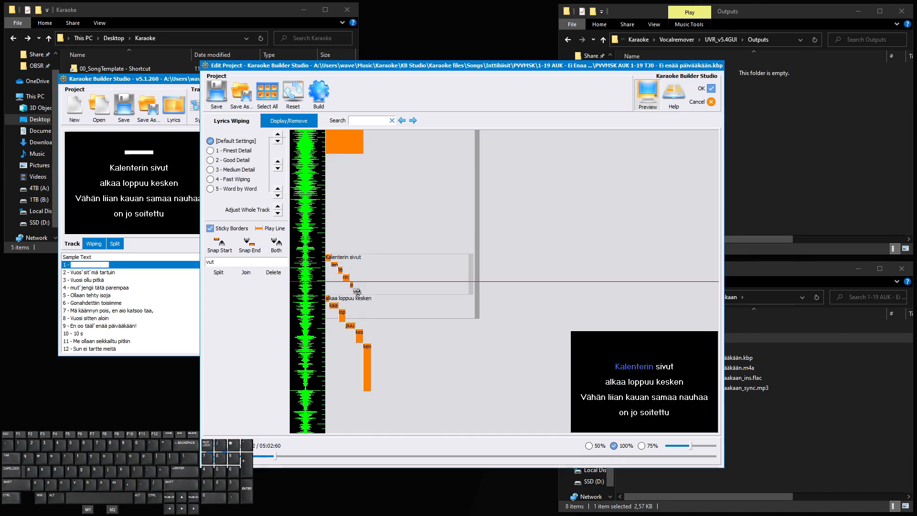
scroll(357, 291, up, 2)
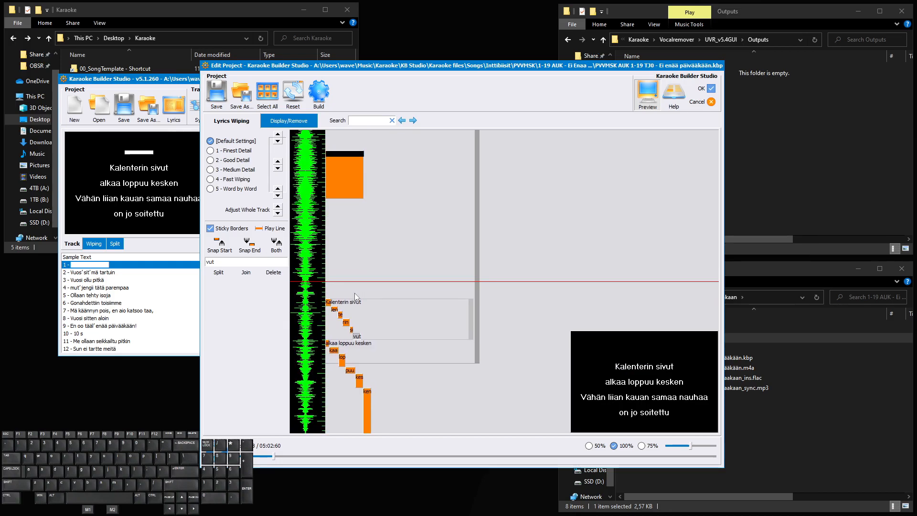
scroll(363, 305, down, 2)
click(328, 255)
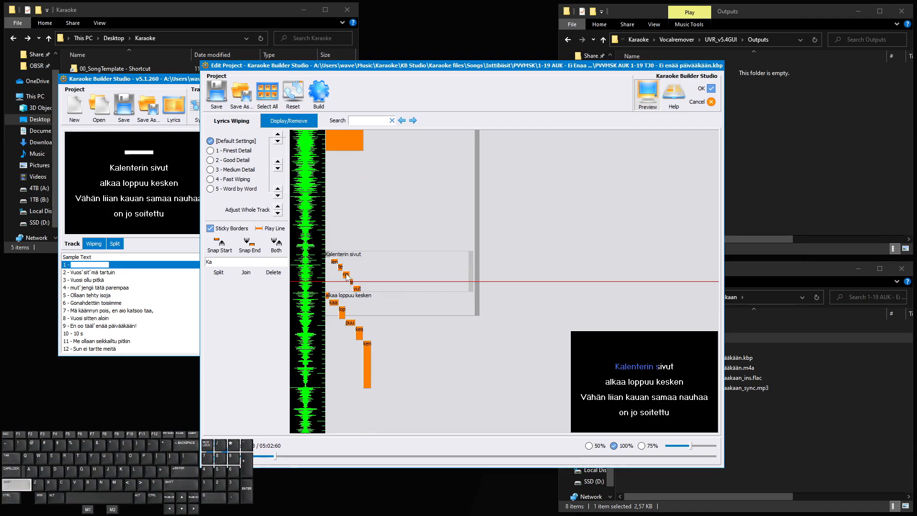
shift+click(345, 275)
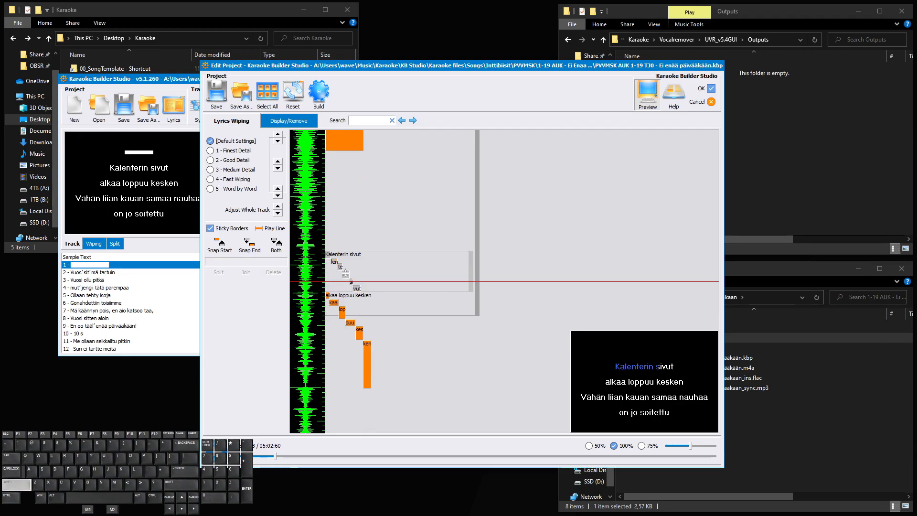
ctrl+shift+click(343, 315)
scroll(368, 317, down, 2)
scroll(369, 317, up, 3)
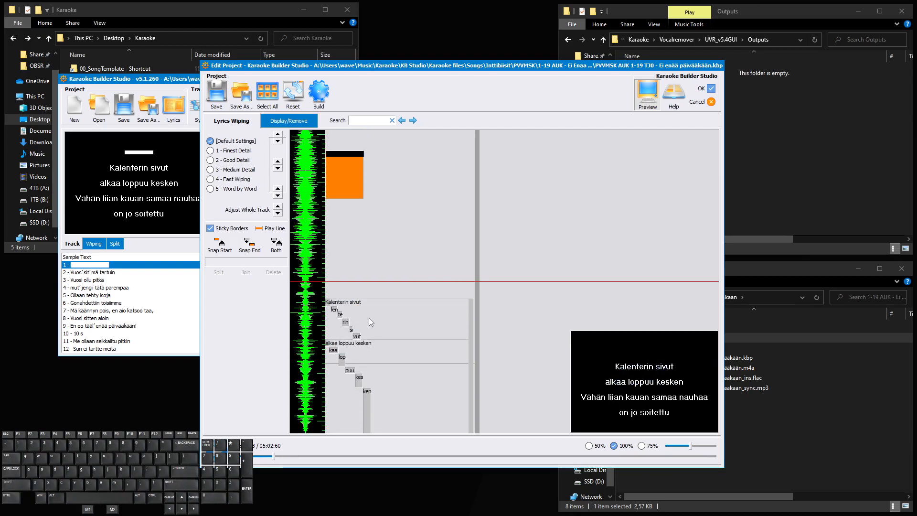
scroll(360, 316, down, 1)
Select all syllables of the "Kalenterin sivut" line and shift their timing later, and back earlier to a slightly delayed position
click(356, 288)
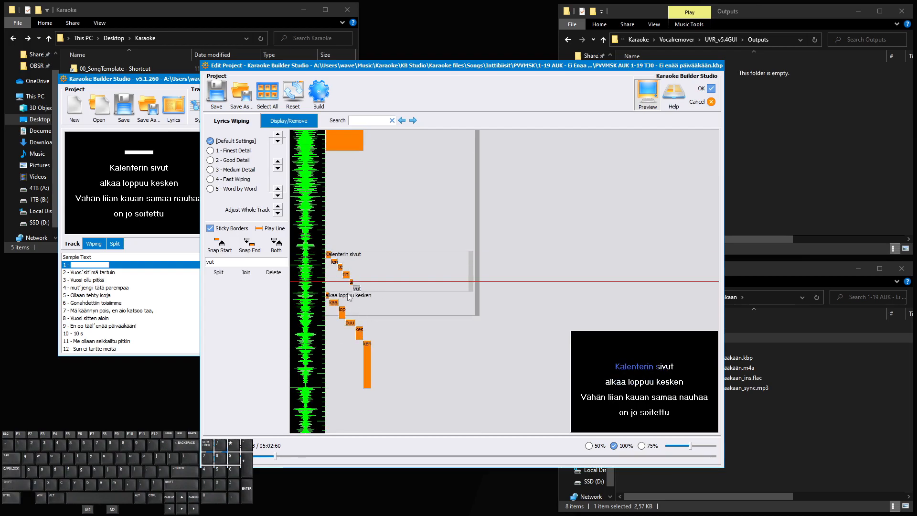
drag(357, 289, 367, 289)
click(344, 274)
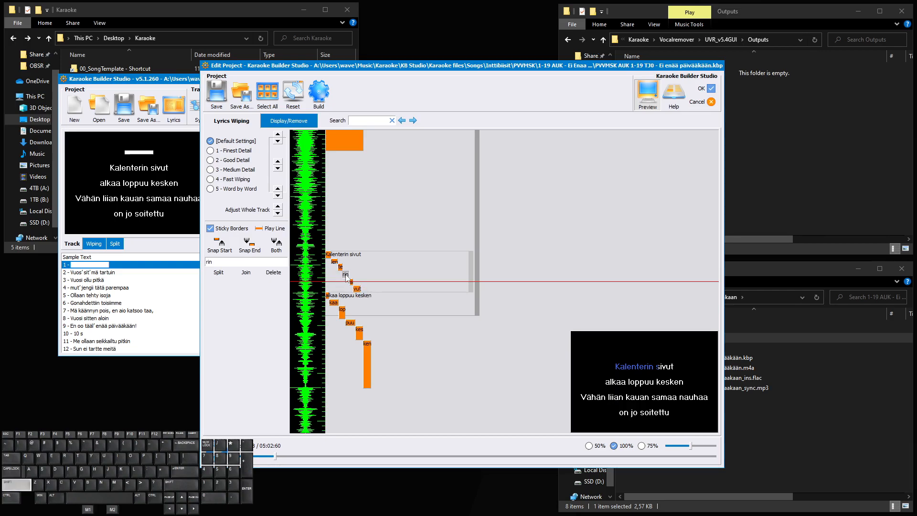
shift+click(346, 275)
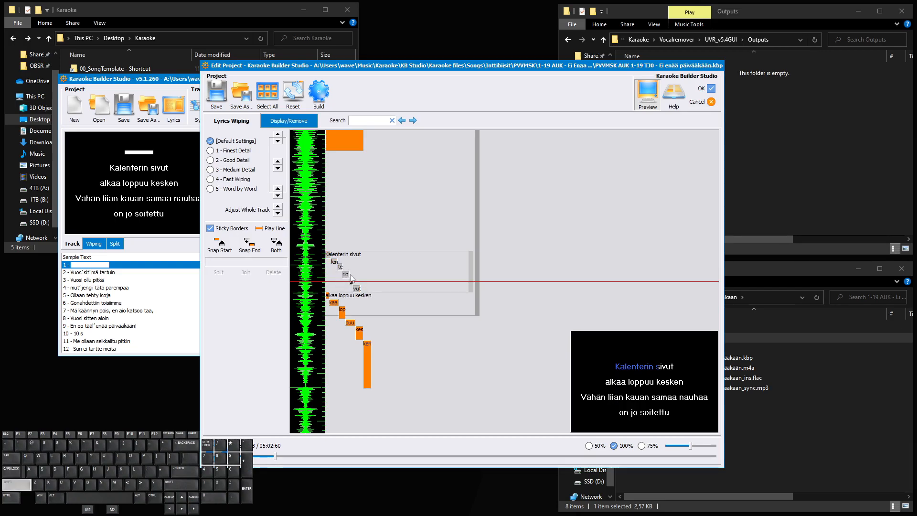
click(278, 141)
click(278, 141)
click(278, 141)
click(278, 141)
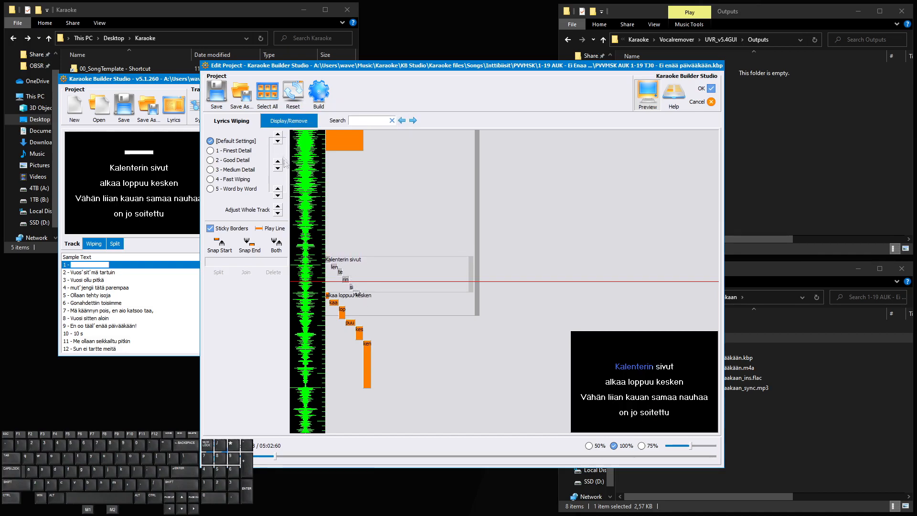
click(278, 136)
click(278, 136)
click(278, 135)
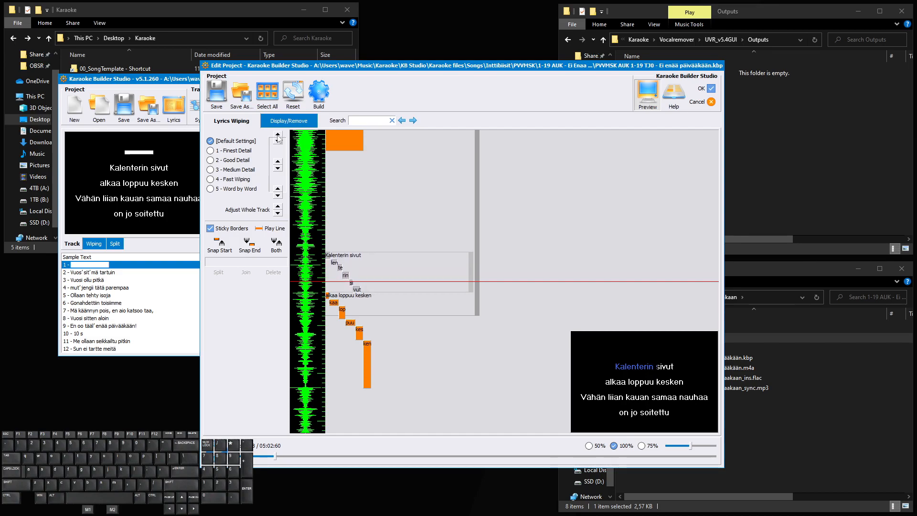
Play back the start of the "Kalenterin sivut" line to check its adjusted timing, and select its last syllable "vut"
scroll(334, 248, up, 1)
click(351, 272)
key(space)
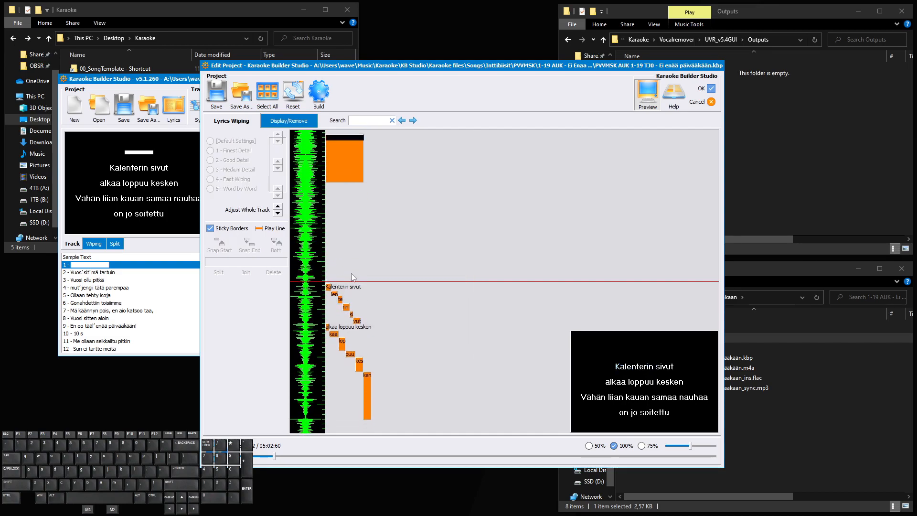
scroll(351, 273, up, 1)
key(space)
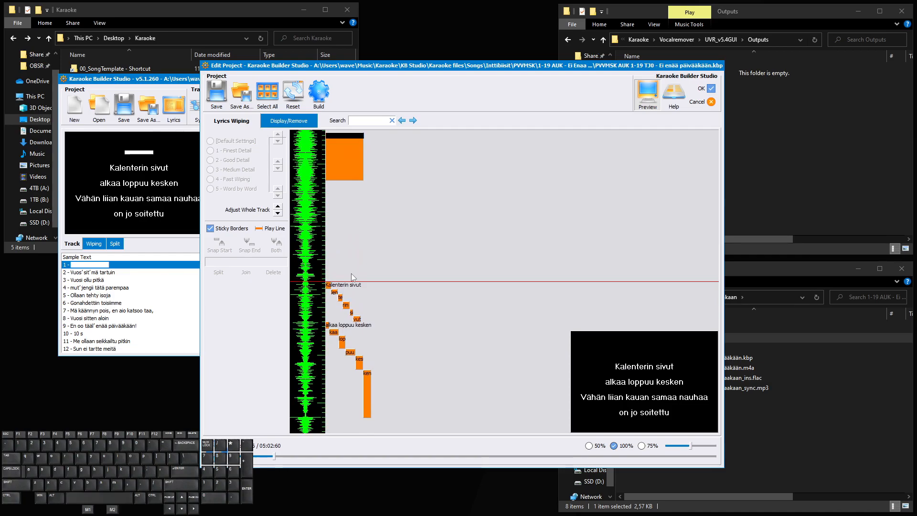
scroll(347, 280, up, 1)
key(space)
click(363, 314)
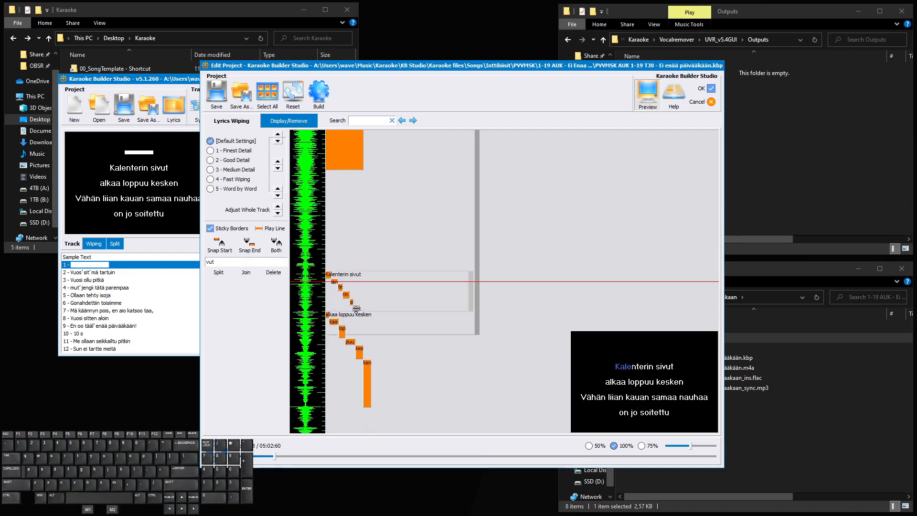
Lengthen the syllable "vut" into the start of "alkaa loppuu kesken", and shift all syllables of both lines slightly later
drag(362, 316, 363, 328)
click(328, 274)
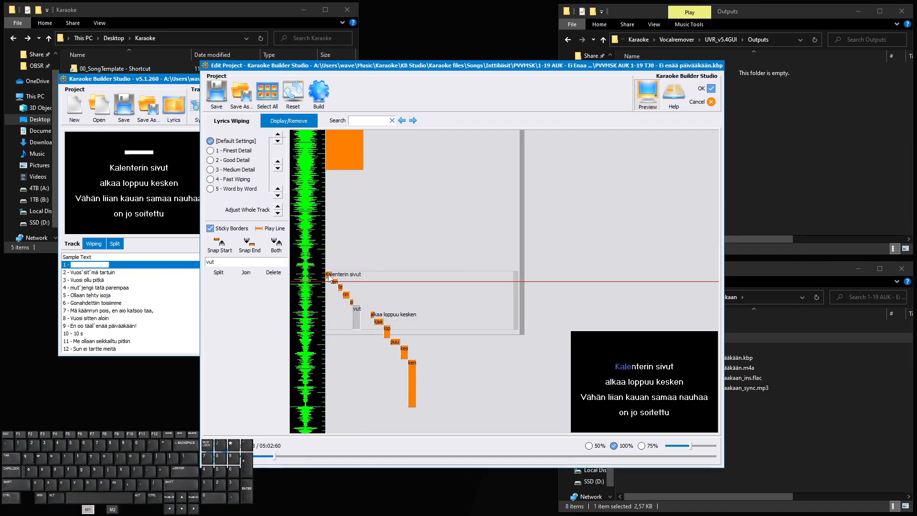
shift+click(347, 296)
ctrl+shift+click(386, 334)
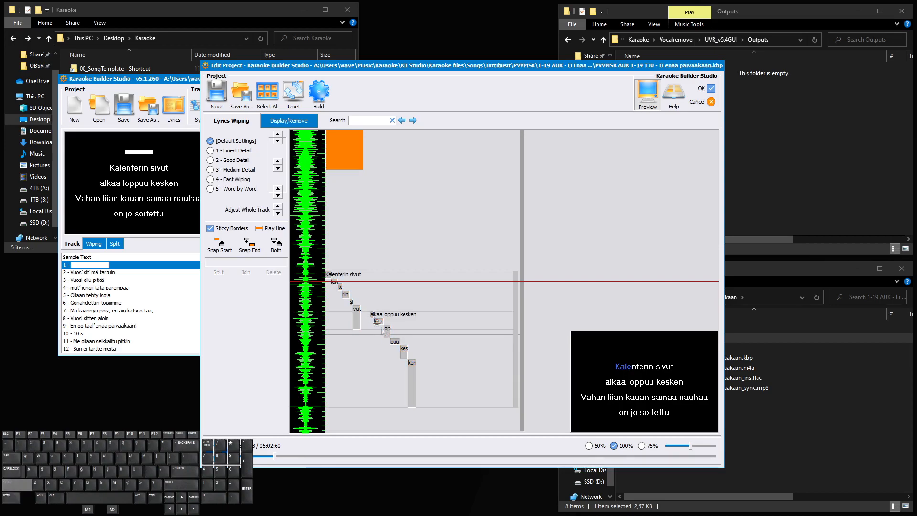
key(ctrl)
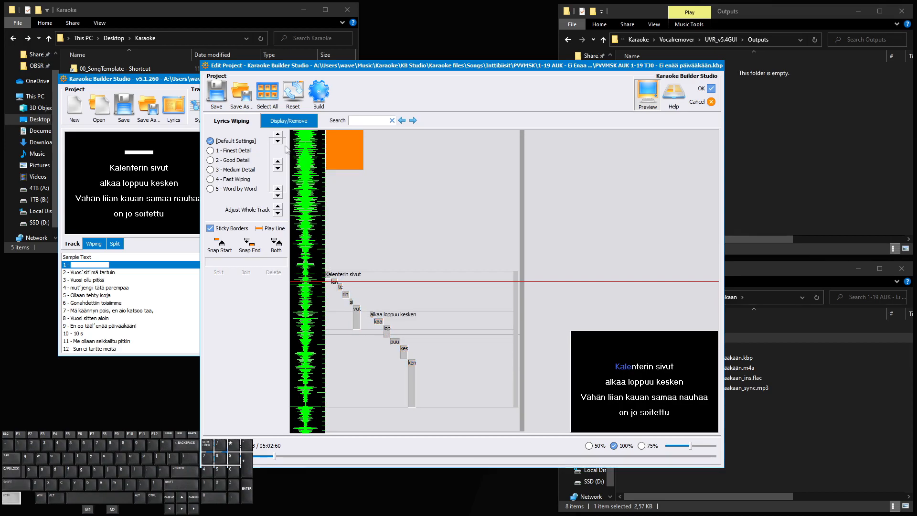
ctrl+click(278, 142)
ctrl+click(278, 141)
ctrl+click(279, 142)
ctrl+click(278, 142)
Move the large block preceding "Kalenterin sivut" later in time so it overlaps that line
scroll(359, 260, up, 1)
click(346, 287)
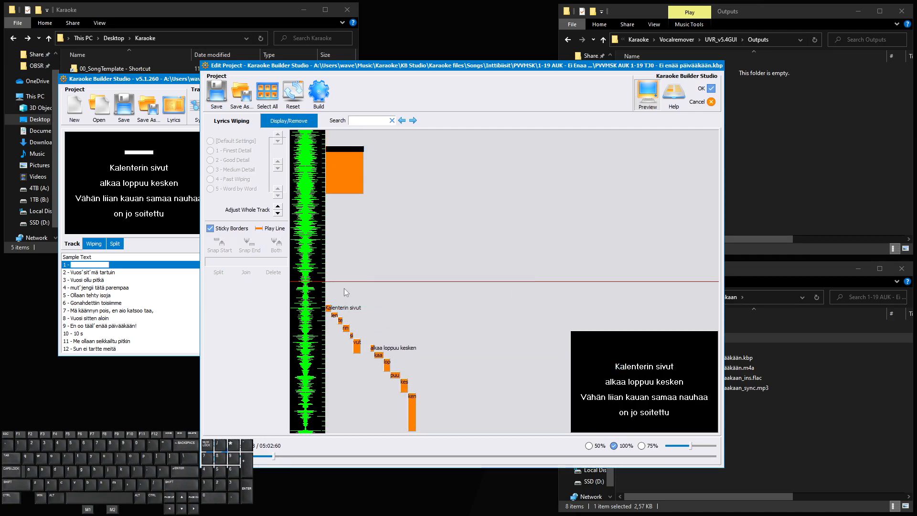
drag(335, 176, 334, 325)
scroll(335, 325, down, 1)
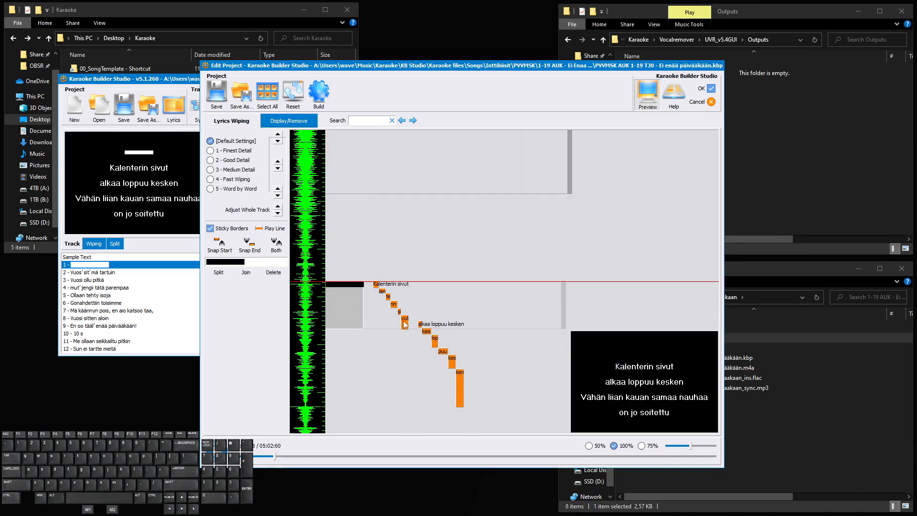
Adjust the end of the syllable "vut" back and forth around the start of "alkaa loppuu kesken", leaving it ending before that line
click(405, 325)
click(430, 318)
drag(430, 318, 427, 322)
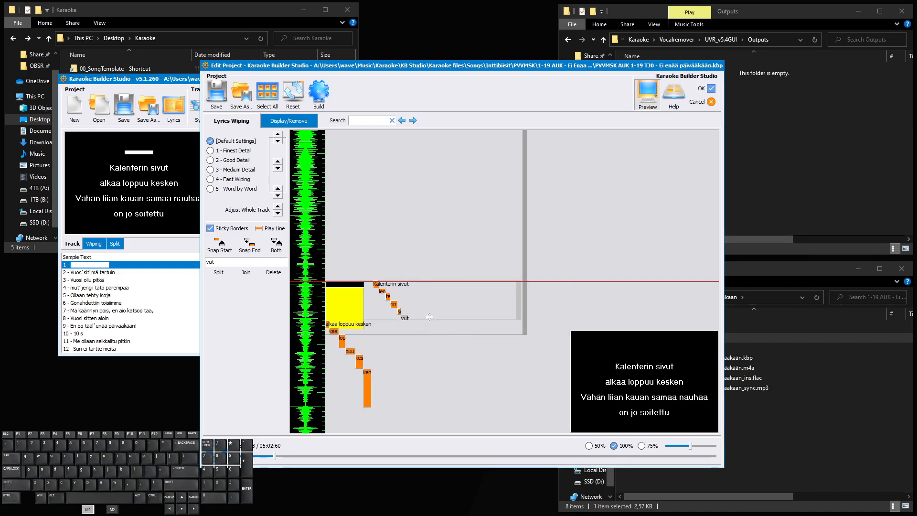
drag(429, 319, 430, 321)
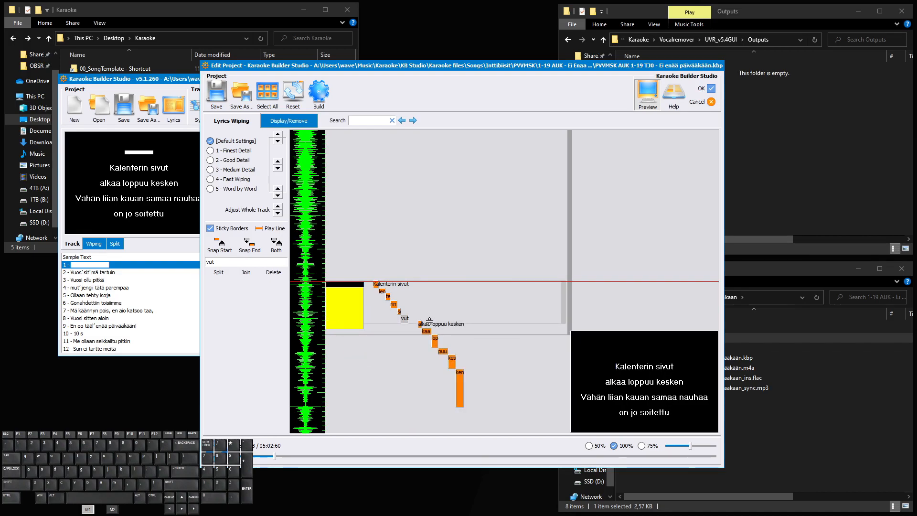
key(ctrl+Up)
key(ctrl+Up)
key(ctrl+Down)
key(ctrl+Up)
key(ctrl+Down)
key(ctrl+Up)
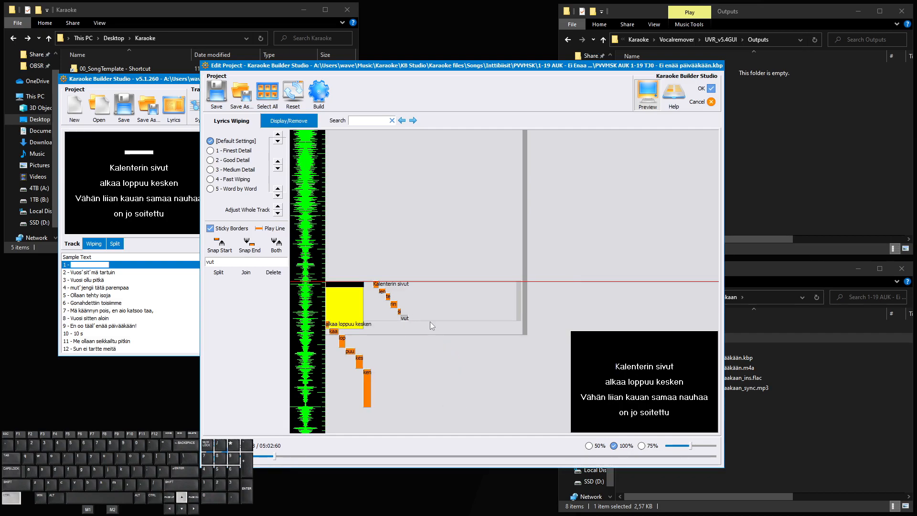
Shorten the large block beside "Kalenterin sivut" so it ends before "alkaa loppuu kesken", and briefly play it back
click(338, 316)
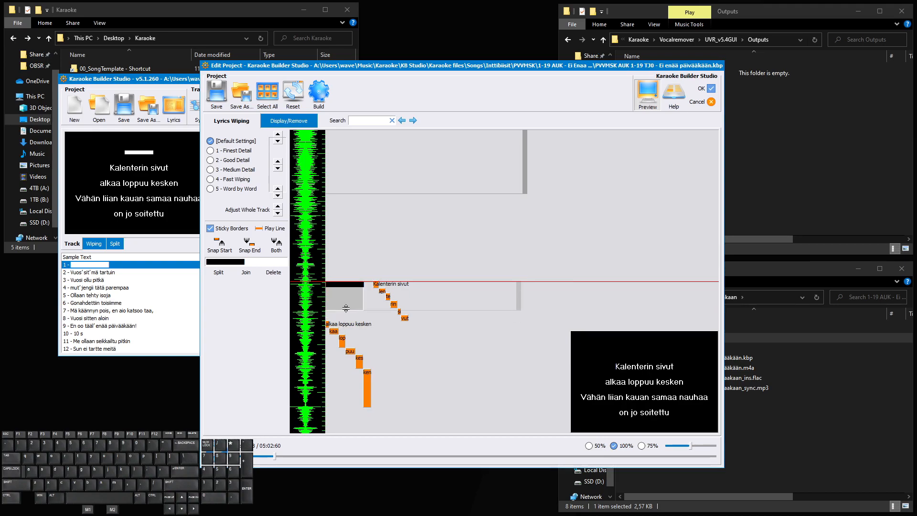
key(space)
key(space)
Run through the page's lines from "Kalenterin sivut" to the end of "on jo soitettu" to check the wiping in the preview
scroll(382, 308, up, 2)
scroll(382, 305, down, 2)
click(367, 302)
scroll(366, 300, down, 1)
scroll(367, 301, up, 3)
scroll(371, 308, down, 2)
scroll(374, 311, up, 1)
click(383, 305)
scroll(382, 305, up, 1)
scroll(382, 305, down, 1)
scroll(379, 288, up, 1)
scroll(379, 287, down, 1)
scroll(379, 287, down, 1)
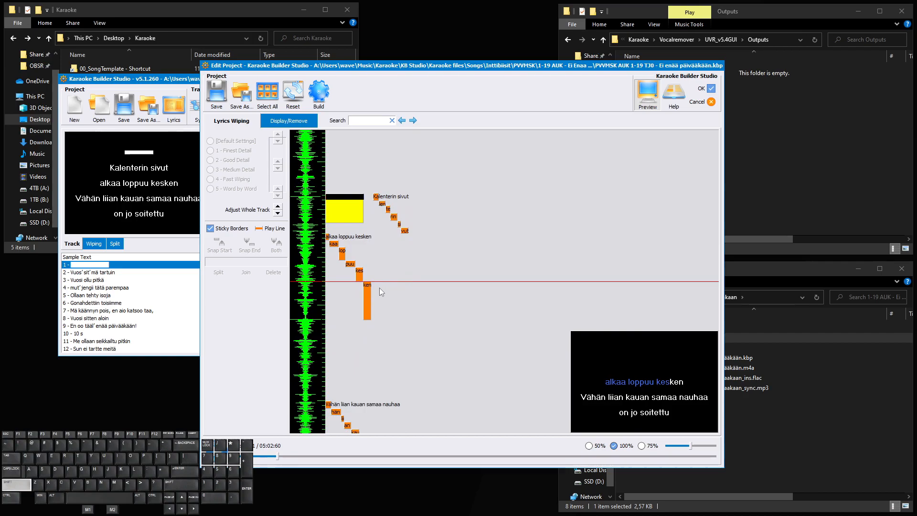
scroll(370, 288, down, 1)
scroll(369, 291, up, 1)
scroll(371, 288, down, 10)
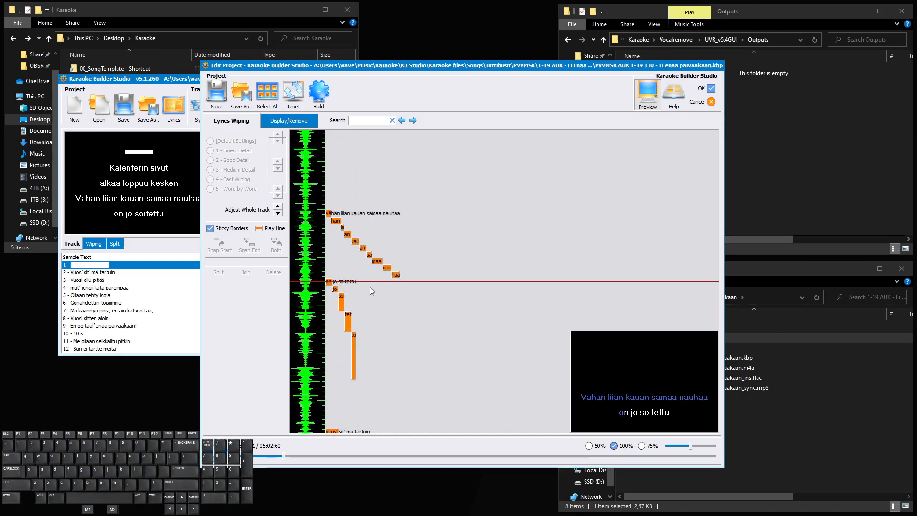
scroll(366, 296, up, 2)
scroll(360, 296, down, 1)
key(space)
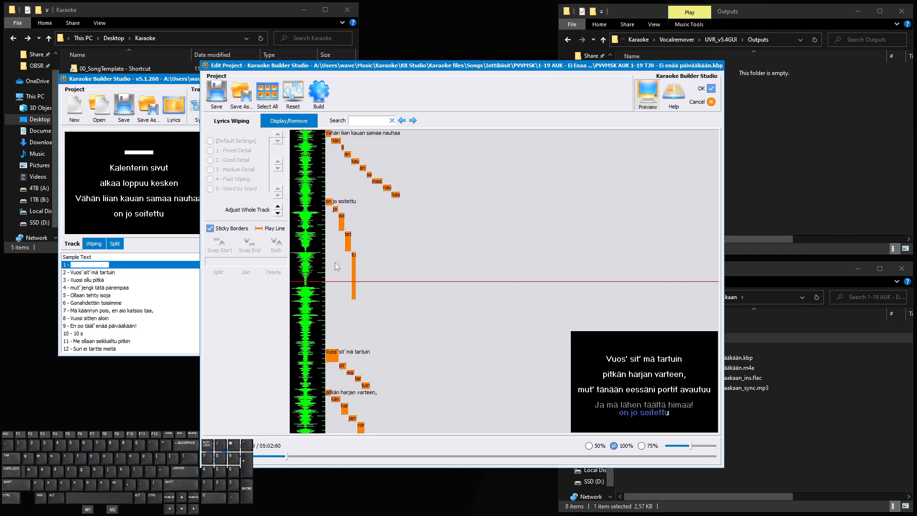
Shorten the end of the syllable "tu" in the line "on jo soitettu" to match the vocal
key(shift)
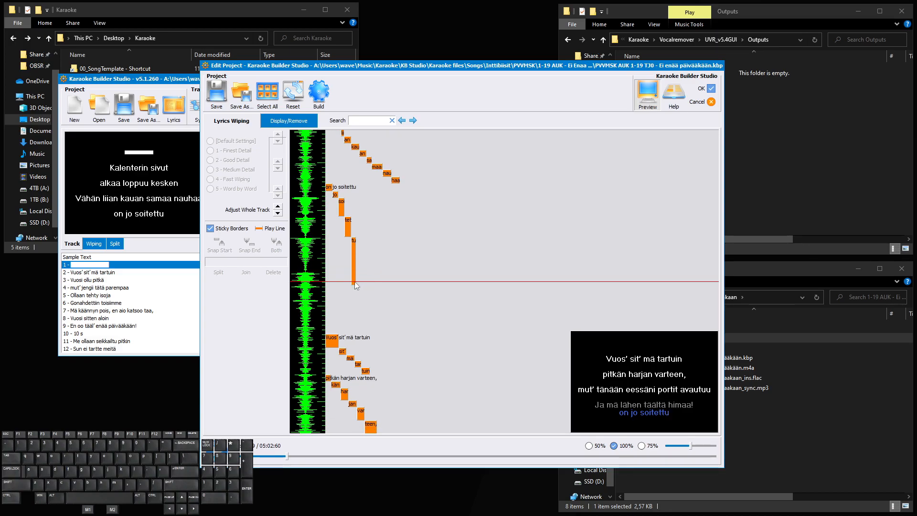
click(354, 282)
drag(361, 276, 364, 276)
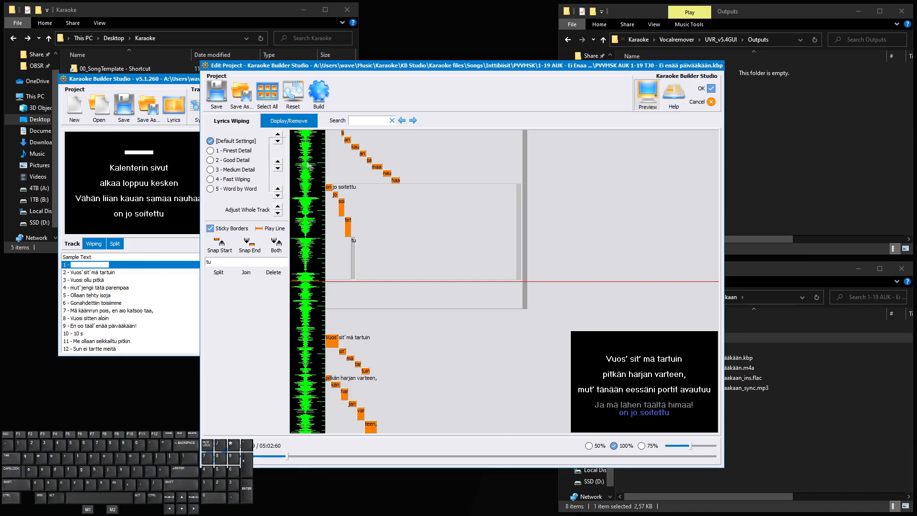
scroll(398, 244, up, 4)
scroll(357, 271, up, 2)
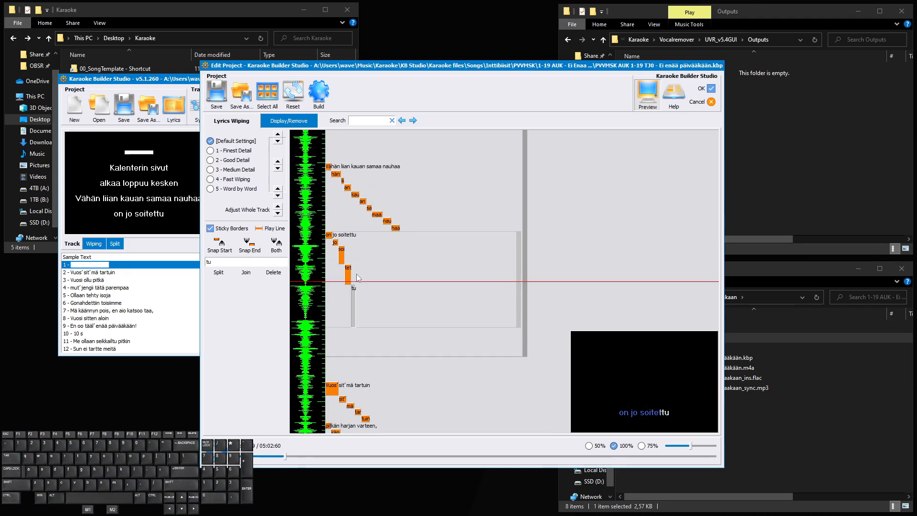
click(376, 293)
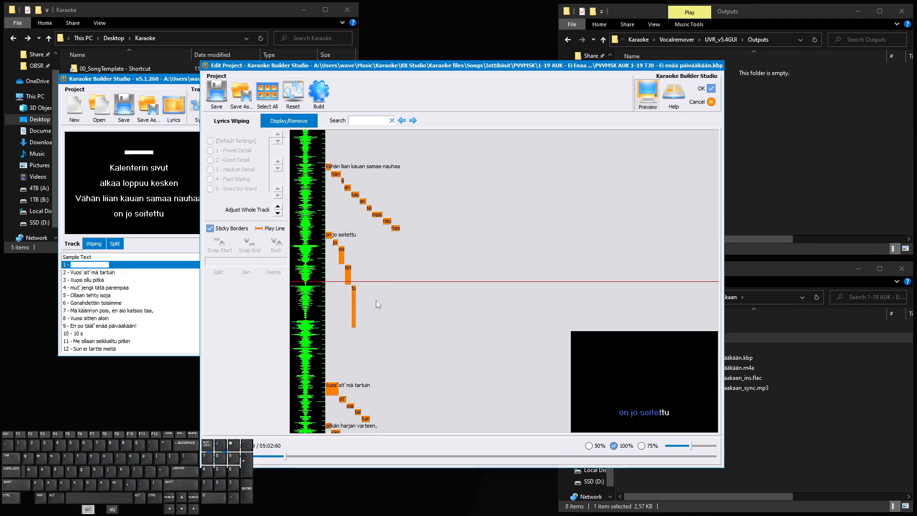
Play back the lines "Vähän liian kauan samaa nauhaa" and "on jo soitettu" to check their wipe timing
key(space)
scroll(421, 297, up, 2)
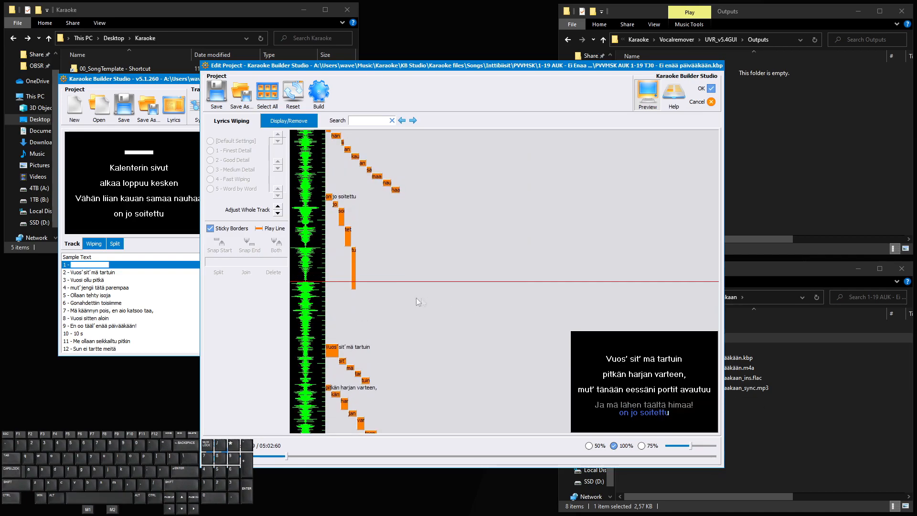
scroll(476, 333, down, 1)
scroll(366, 273, up, 3)
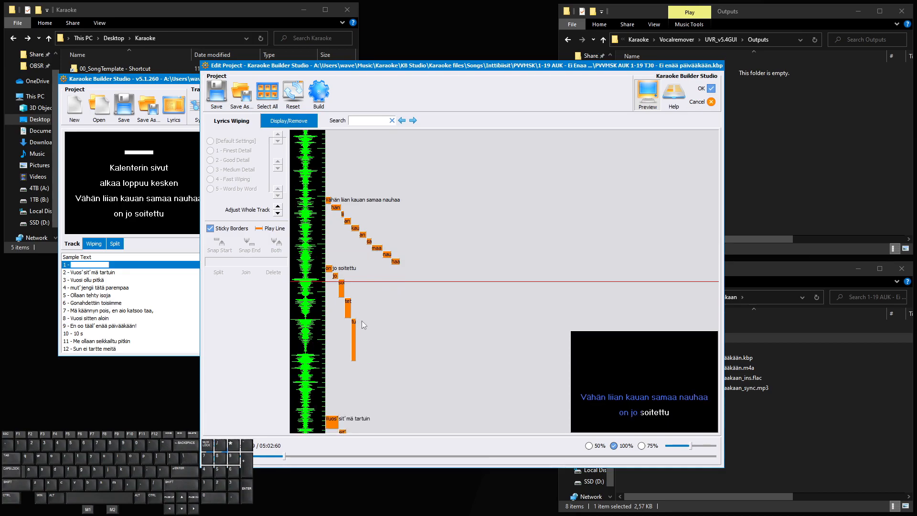
scroll(362, 320, up, 1)
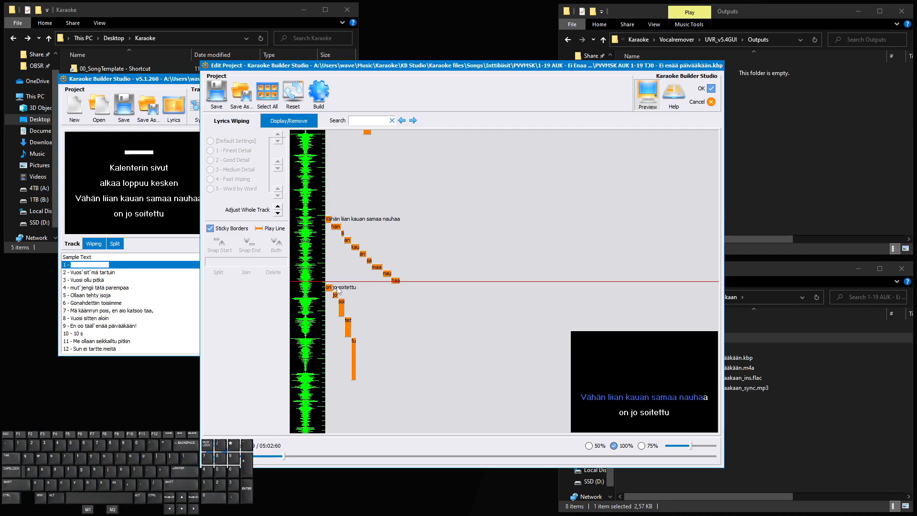
scroll(375, 349, up, 3)
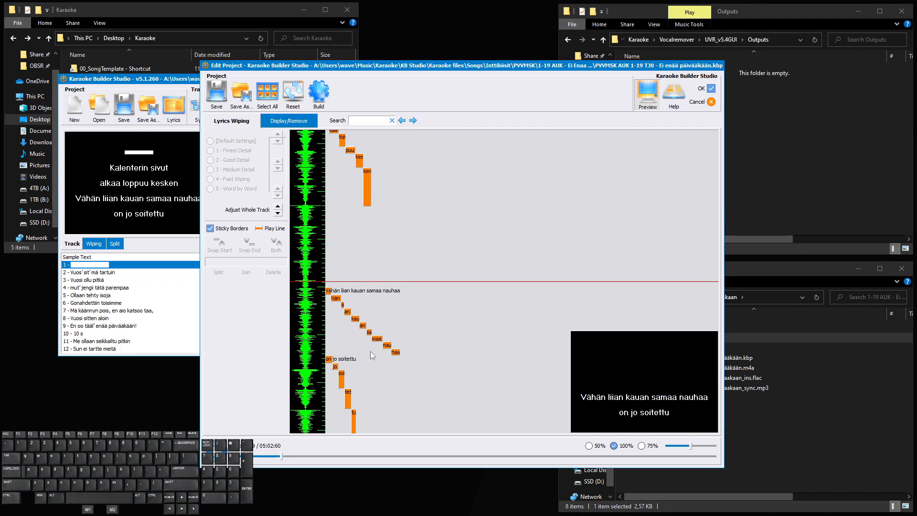
Shorten the end of the last syllable "ken" in the line "alkaa loppuu kesken"
scroll(382, 273, up, 5)
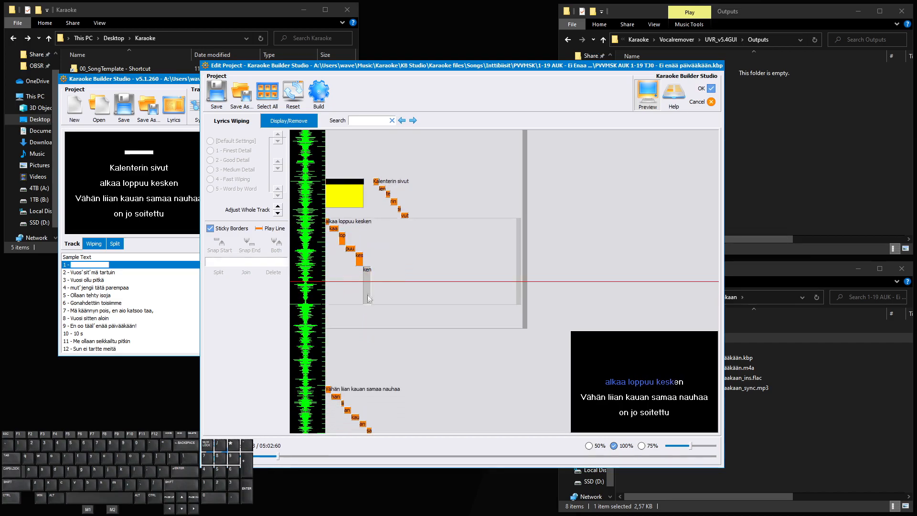
click(383, 292)
drag(383, 292, 388, 276)
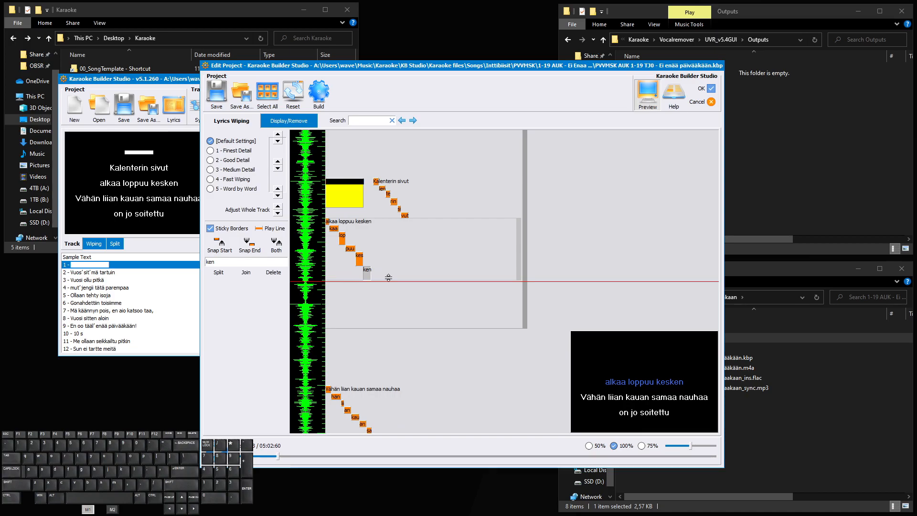
Play back from "alkaa loppuu kesken" through "pitkän harjan varteen," to check the syllable timing against the vocal
key(space)
scroll(386, 284, down, 2)
scroll(385, 284, down, 1)
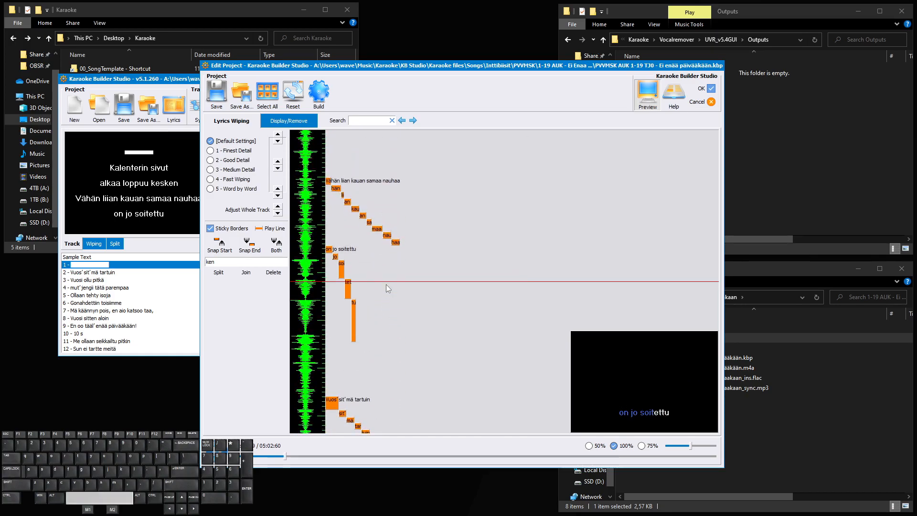
key(space)
scroll(382, 282, down, 2)
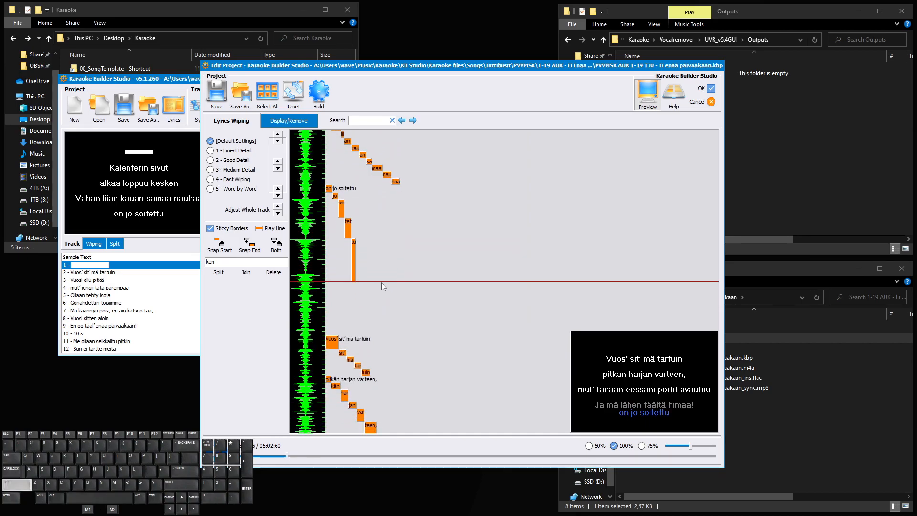
scroll(381, 282, down, 1)
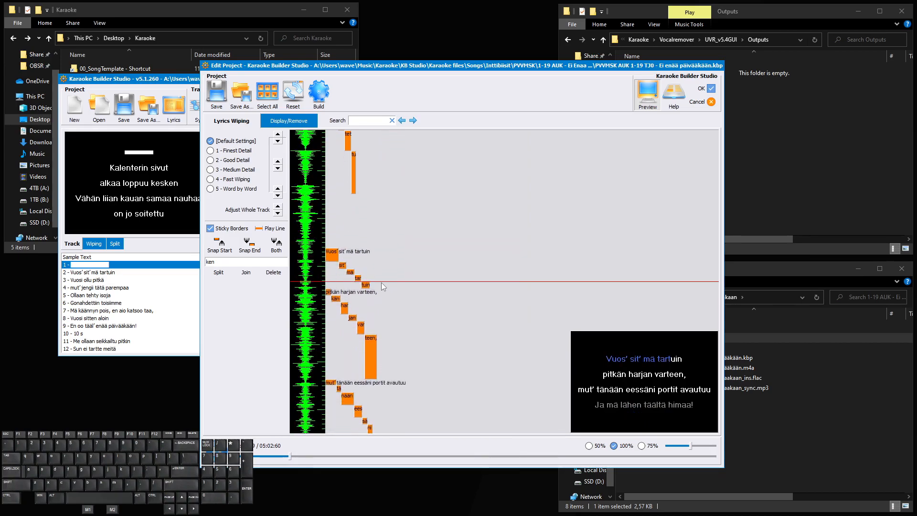
key(space)
key(space)
key(space)
scroll(381, 283, down, 3)
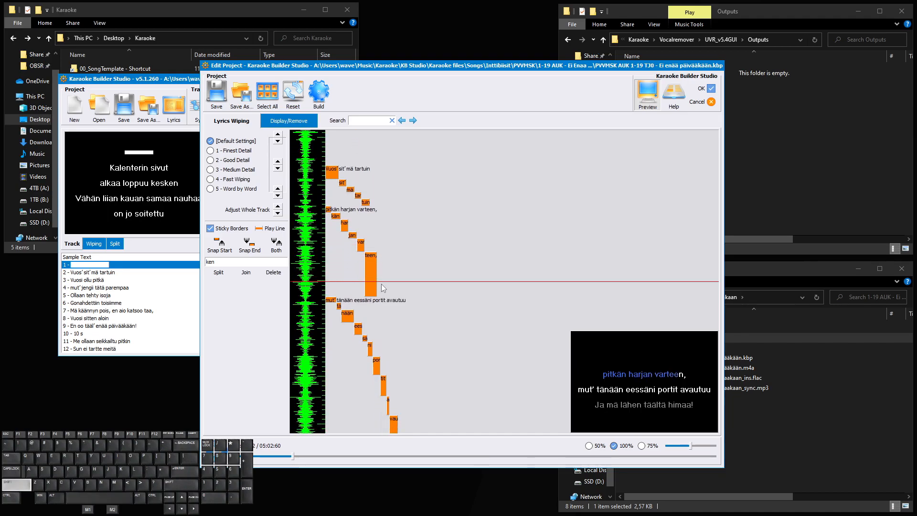
click(374, 284)
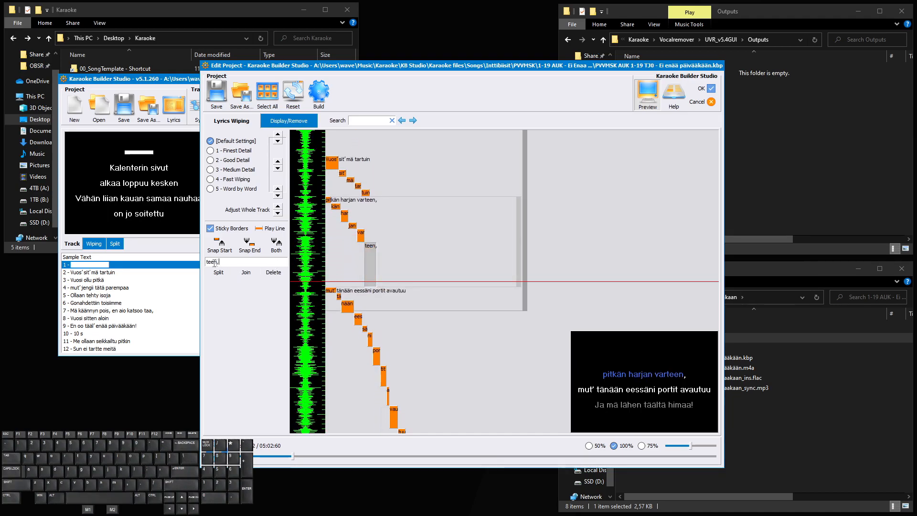
drag(220, 263, 216, 263)
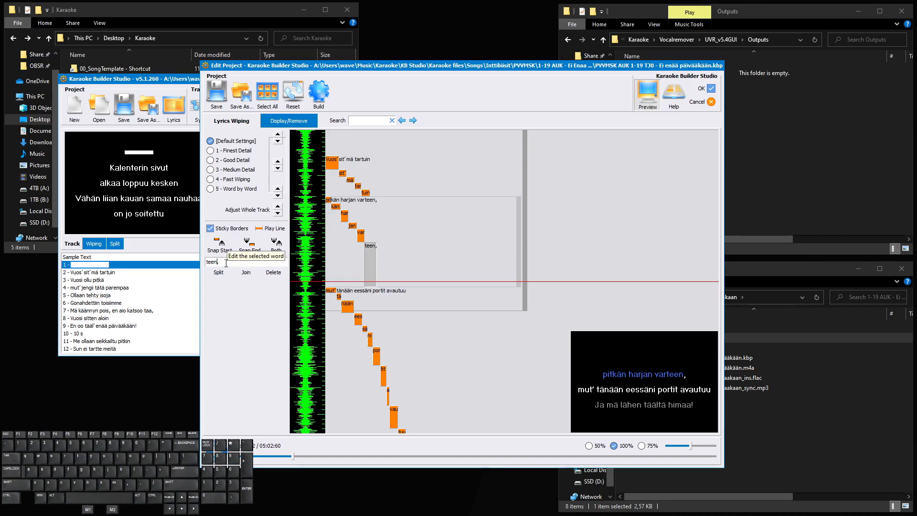
scroll(399, 284, up, 3)
click(398, 287)
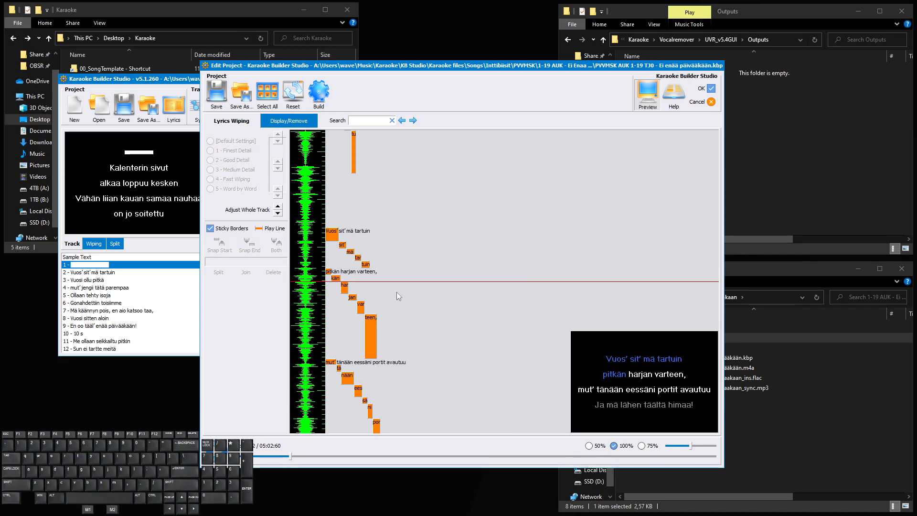
Split the comma off the syllable "teen," in "pitkän harjan varteen," and adjust the timing border between the two parts
key(space)
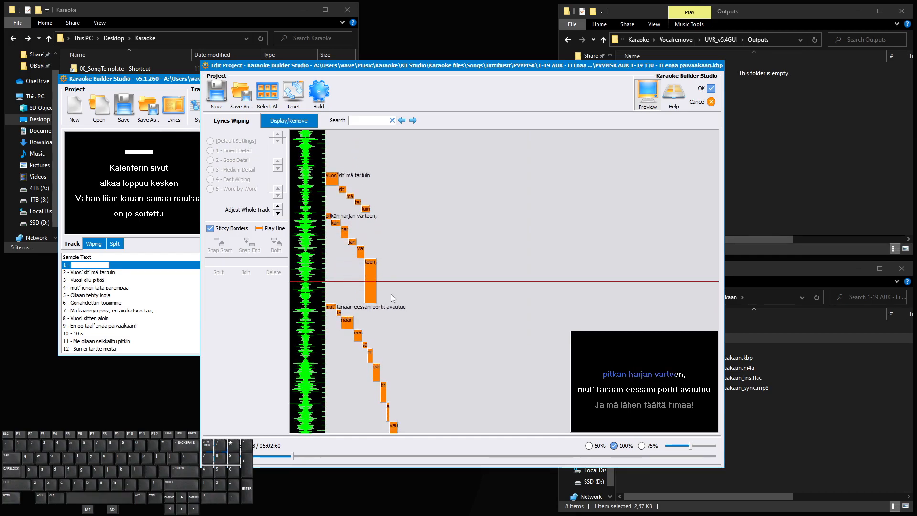
scroll(382, 284, up, 3)
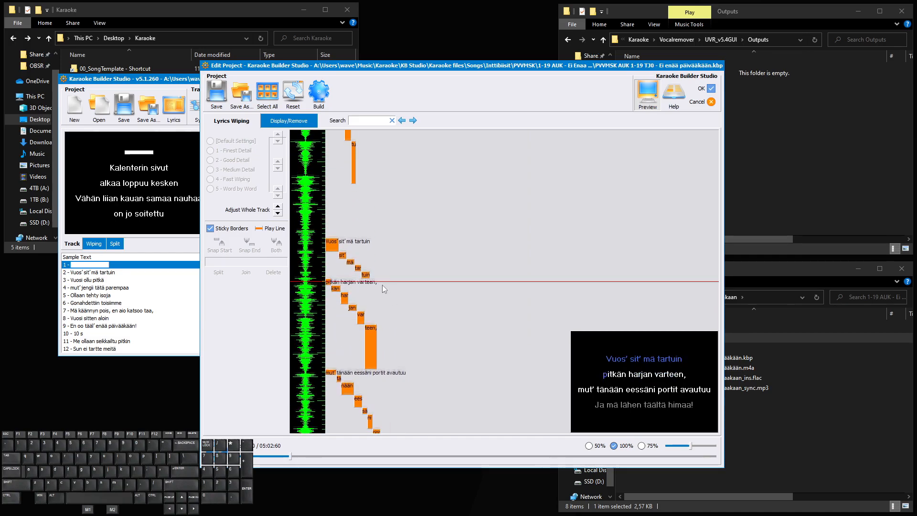
key(space)
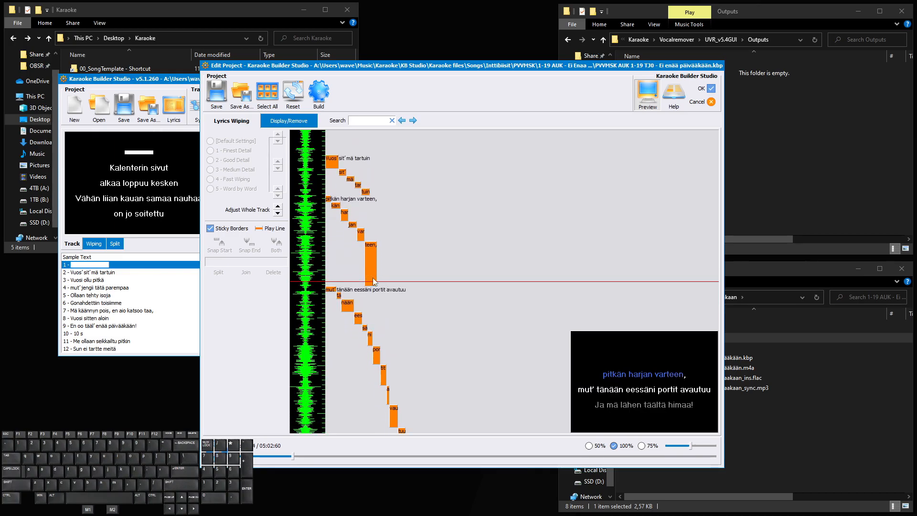
click(371, 279)
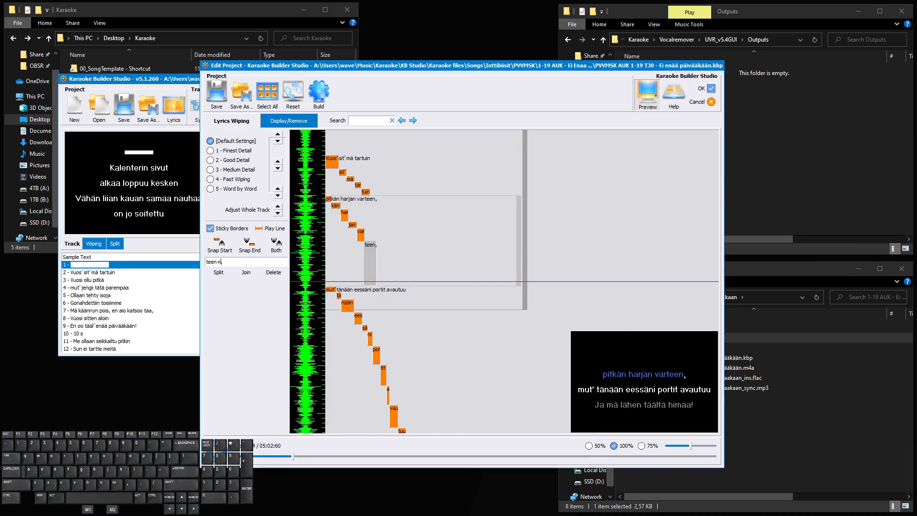
click(219, 273)
drag(387, 277, 387, 278)
Play back the lines "Vuos' sit' mä tartuin" and "pitkän harjan varteen," to check their syllable timing
scroll(381, 287, down, 8)
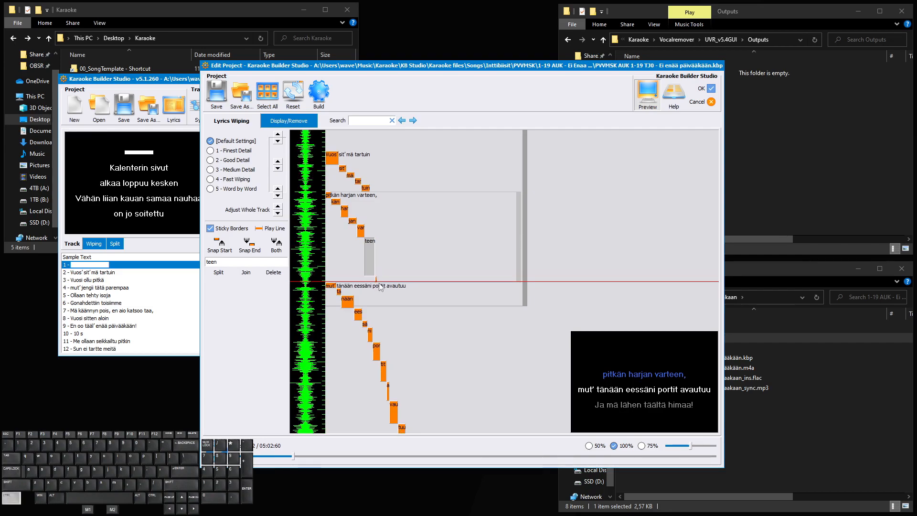
scroll(382, 285, up, 5)
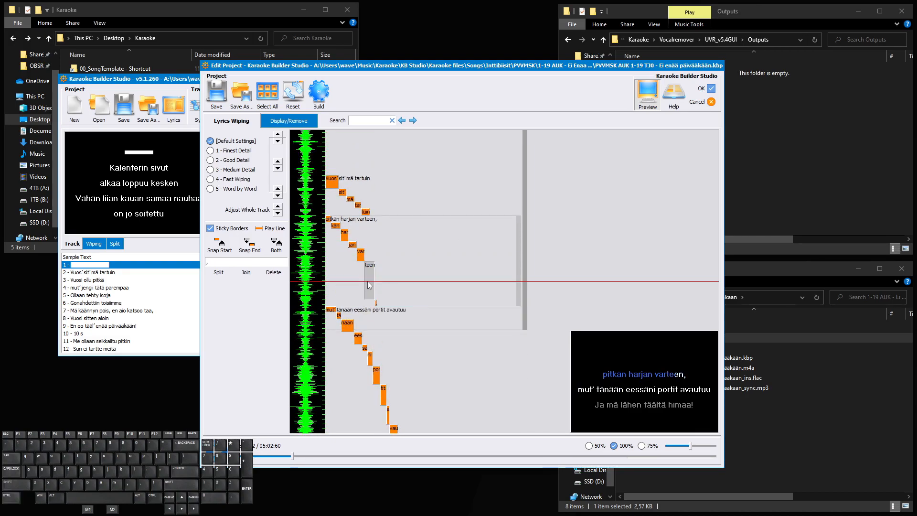
scroll(370, 287, up, 10)
scroll(372, 289, up, 5)
key(space)
click(335, 276)
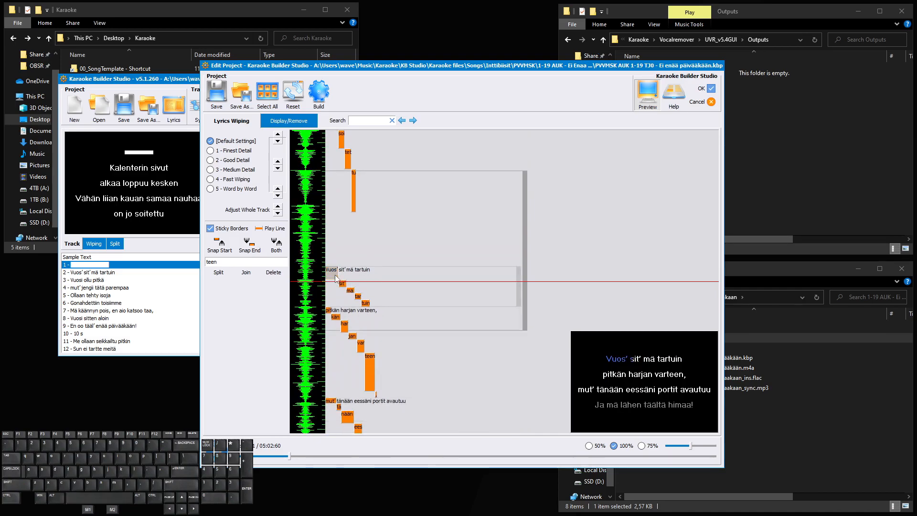
scroll(349, 280, up, 5)
key(space)
key(space)
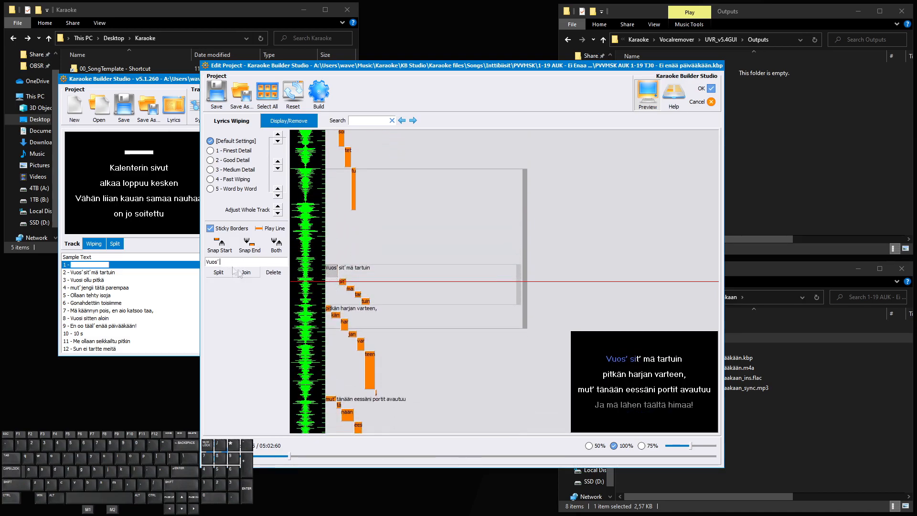
Extend the end of the last syllable "tuu" in the line "mut' tänään eessäni portit avautuu"
scroll(378, 304, down, 10)
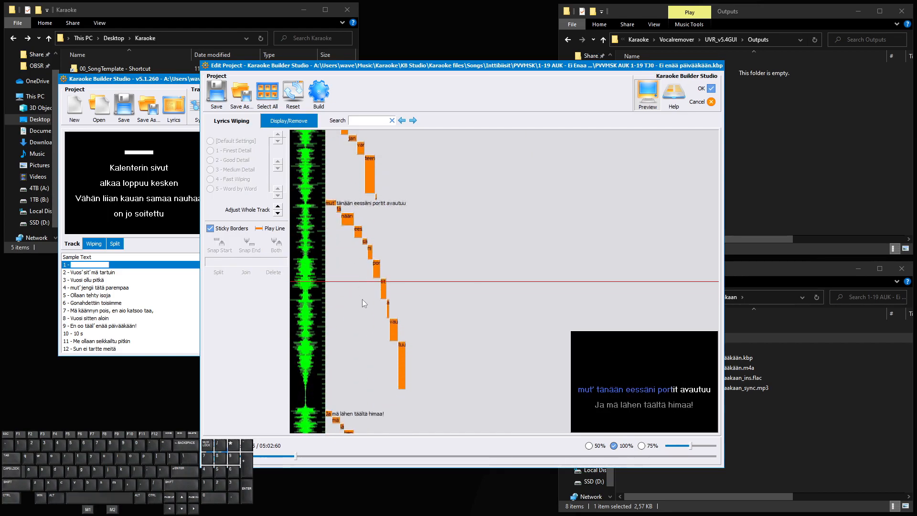
key(space)
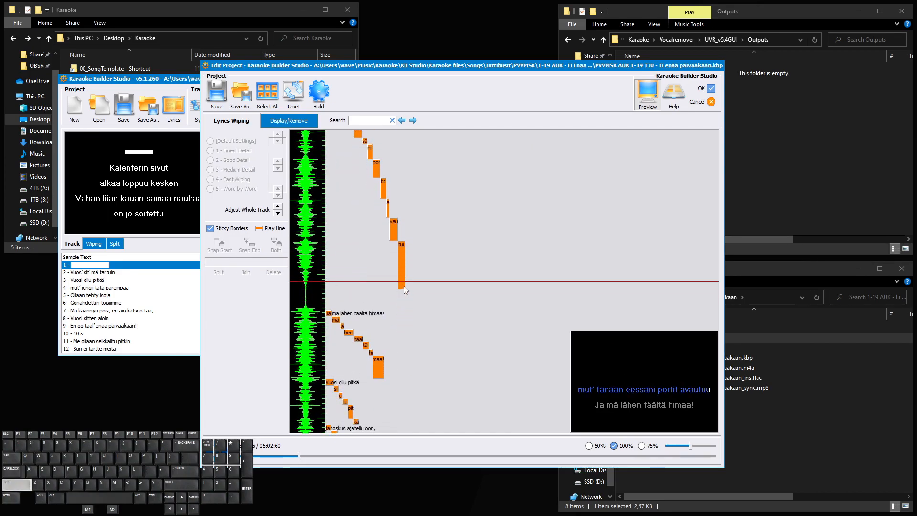
scroll(403, 285, down, 3)
click(400, 272)
drag(400, 271, 407, 280)
key(space)
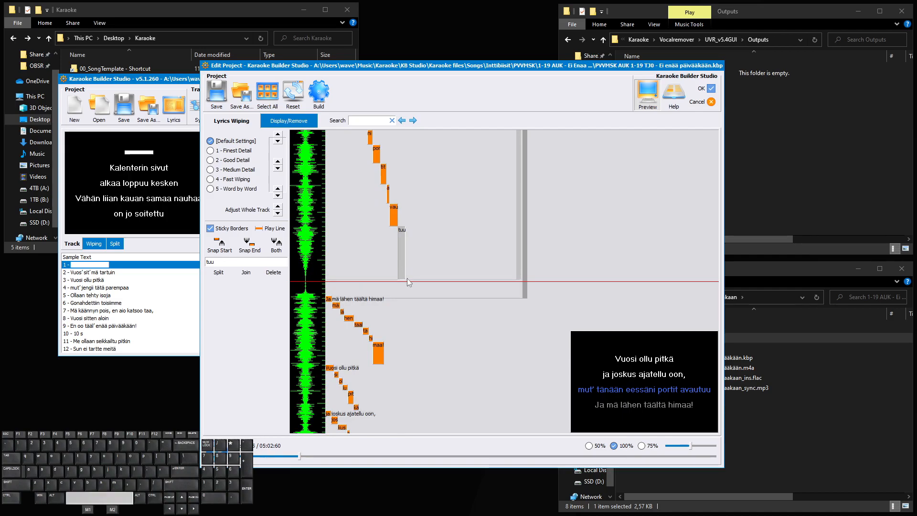
Split the exclamation mark off the syllable "maa!" in "Ja mä lähen täältä himaa!" and adjust where "maa" ends
click(378, 282)
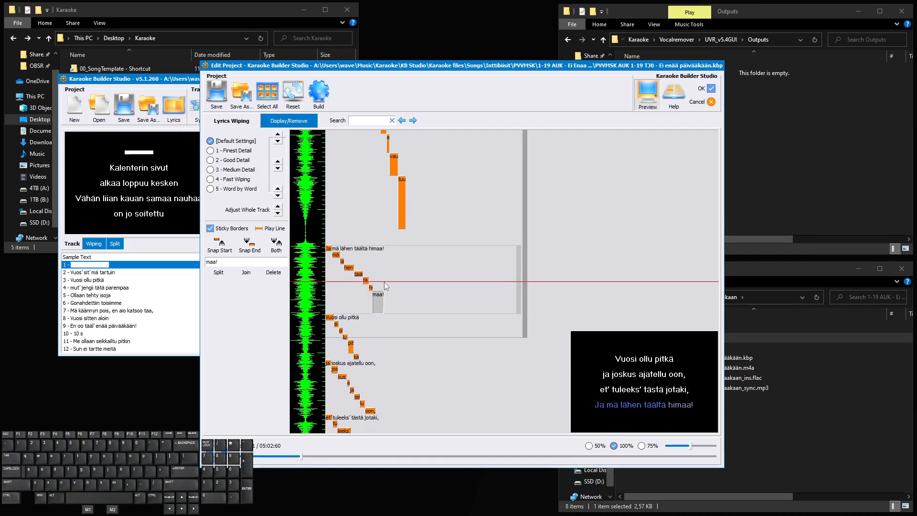
key(space)
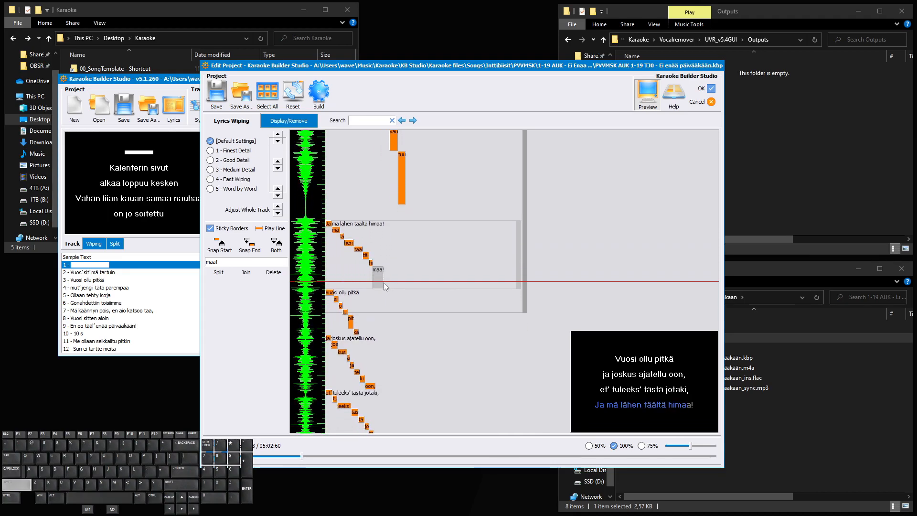
scroll(382, 282, down, 1)
scroll(382, 282, down, 3)
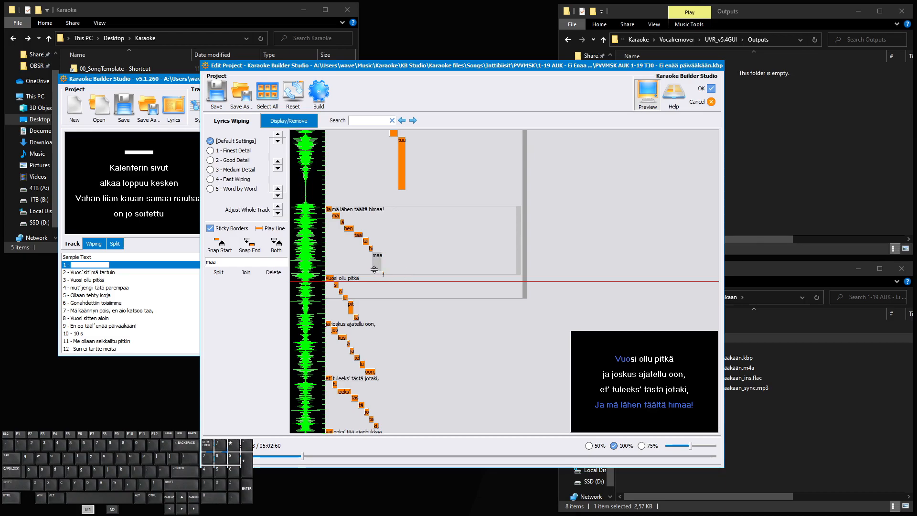
Play back from "Ja mä lähen täältä himaa!" to "vai onks' tää ajanhukkaa," to check the wipe timing
scroll(375, 270, up, 3)
key(space)
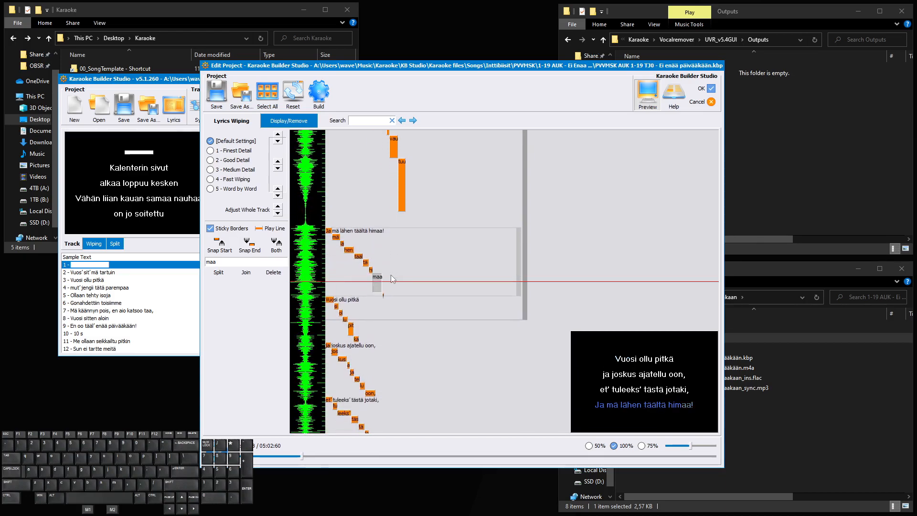
key(space)
scroll(383, 271, up, 1)
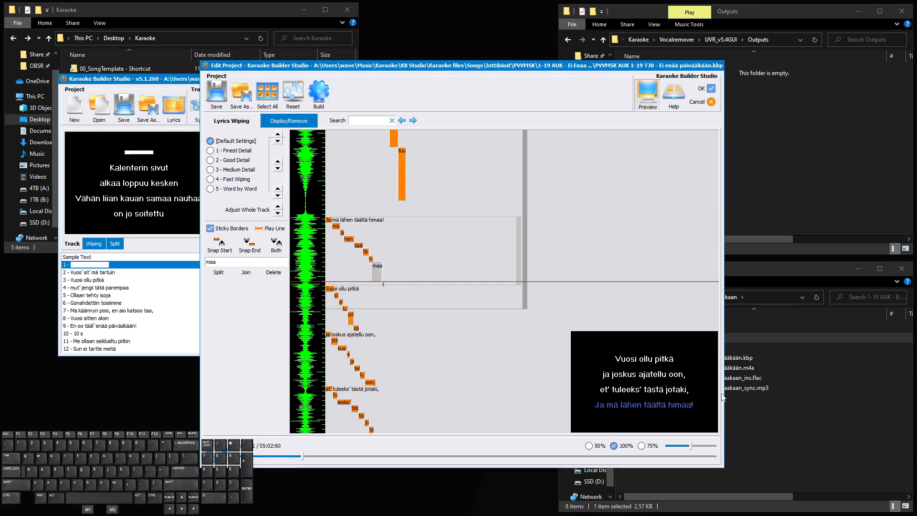
scroll(426, 296, down, 1)
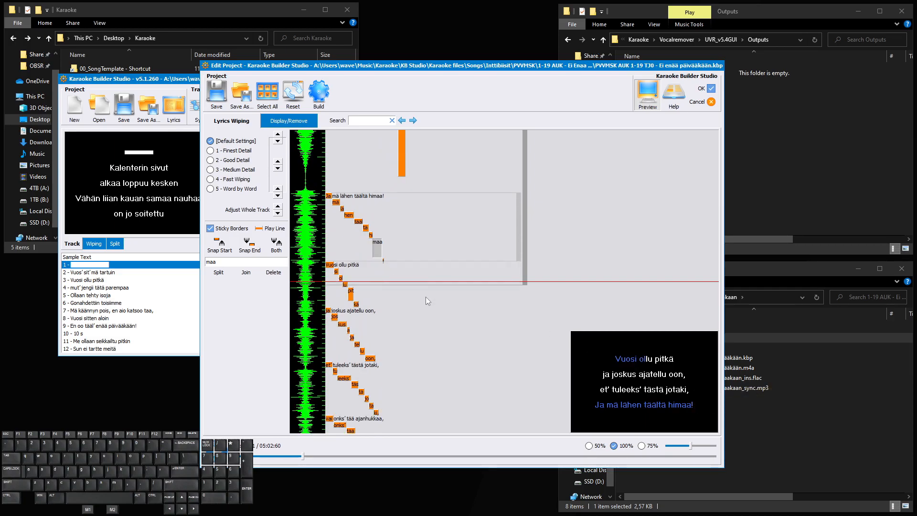
key(space)
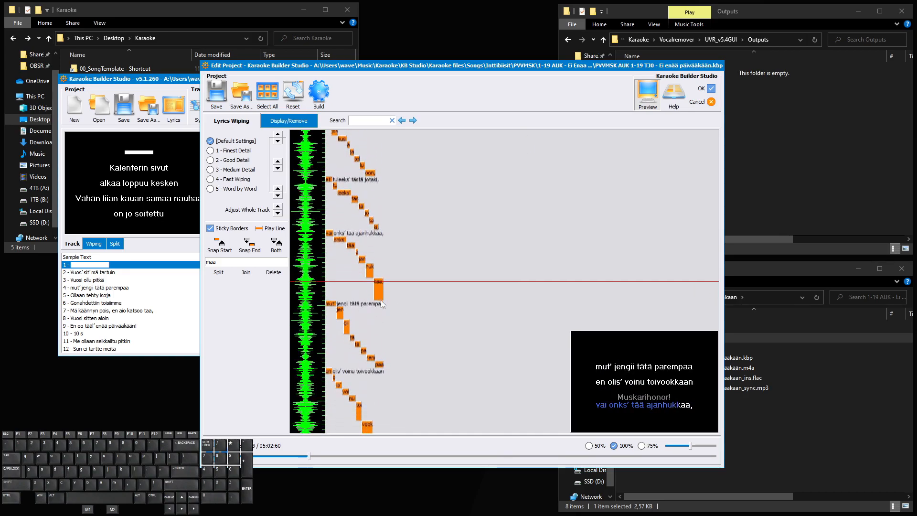
Split the comma off the syllable "kaa," in "vai onks' tää ajanhukkaa," and play on to "Muskarihonor!"
click(377, 285)
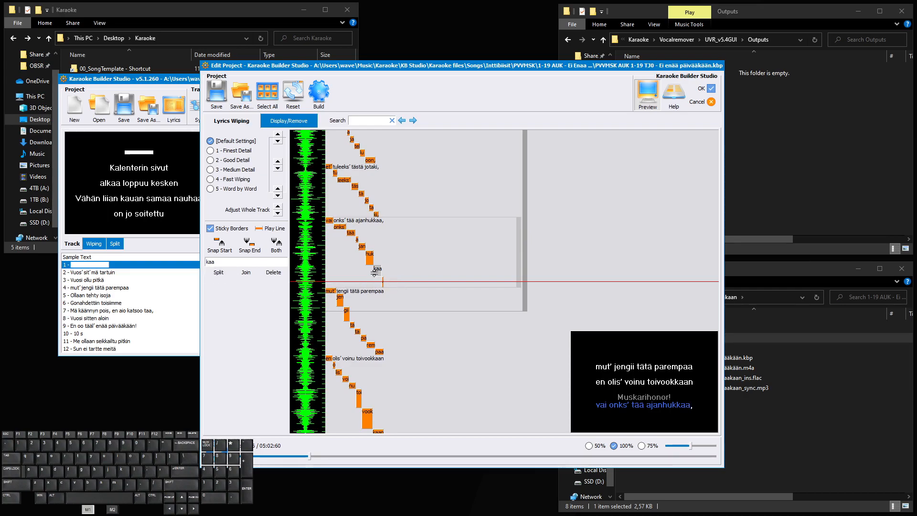
key(space)
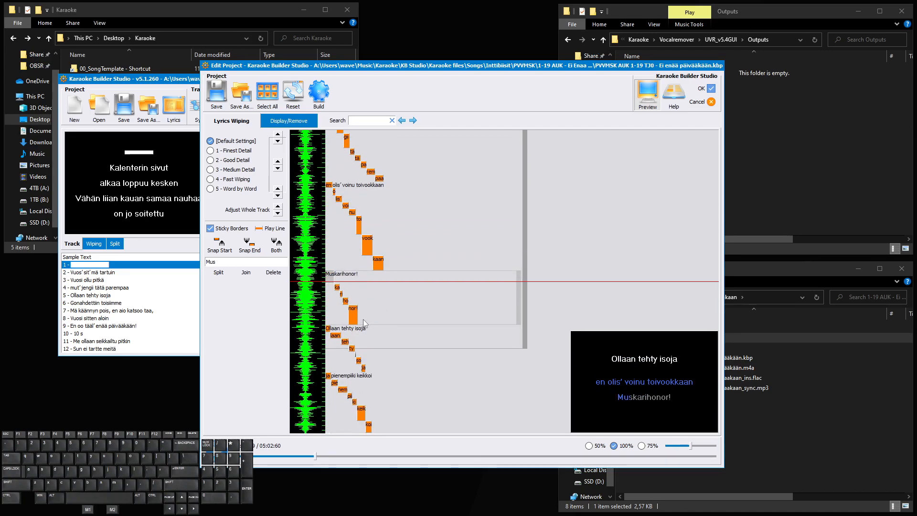
Extend the end of the last syllable "kaan" in "en olis' voinu toivookkaan" so it overlaps the line "Muskarihonor!"
scroll(363, 319, up, 1)
click(381, 309)
drag(381, 317, 383, 335)
scroll(385, 332, up, 1)
key(space)
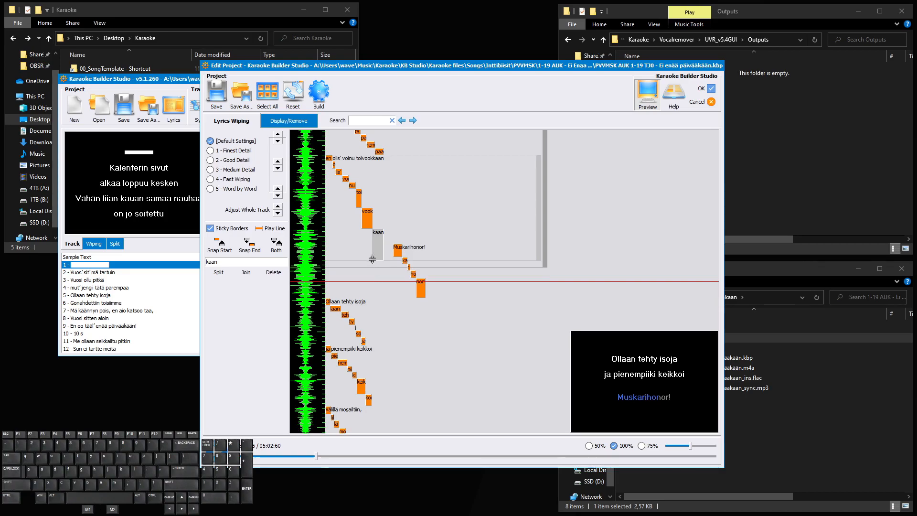
drag(374, 258, 393, 274)
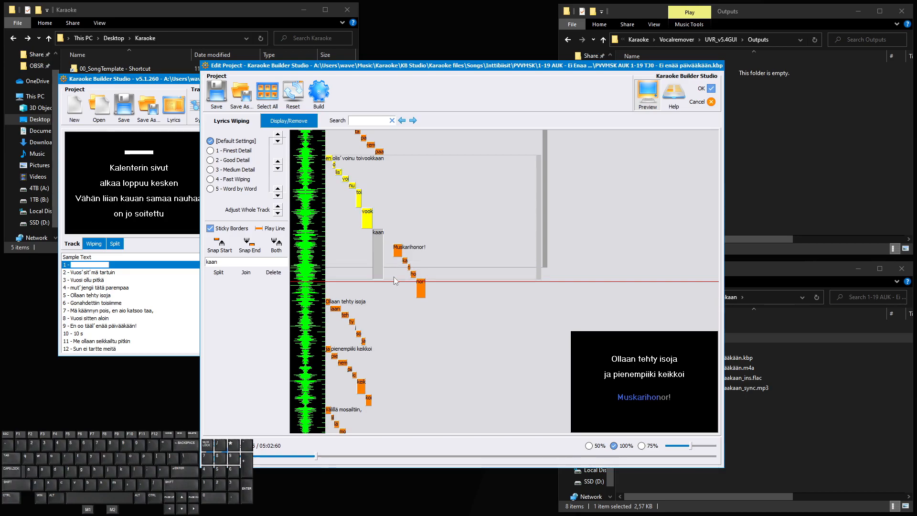
Play back the end of "en olis' voinu toivookkaan" and "Muskarihonor!" to check their wipe timing
scroll(394, 277, up, 3)
key(space)
key(space)
scroll(399, 289, up, 1)
key(space)
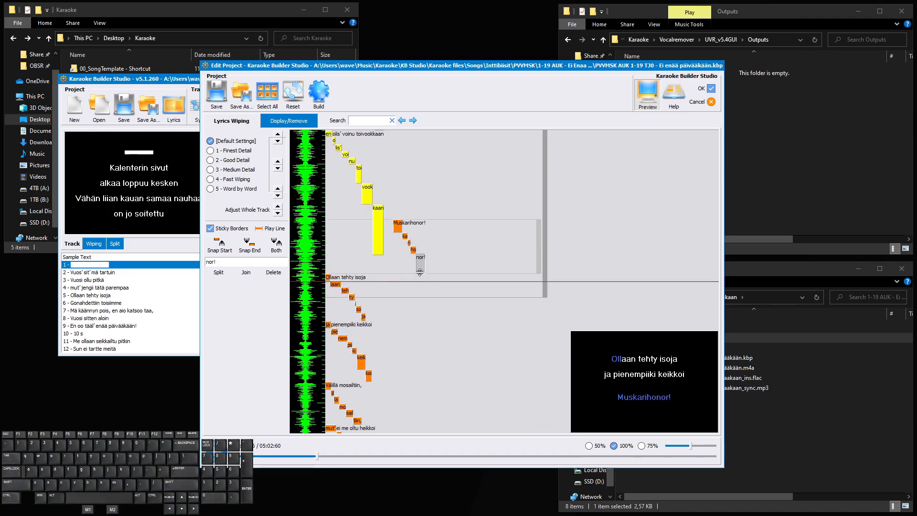
Split the exclamation mark off "nor!" in "Muskarihonor!", extend "nor" past the start of "Ollaan tehty isoja" and keep the mark short
drag(421, 271, 422, 280)
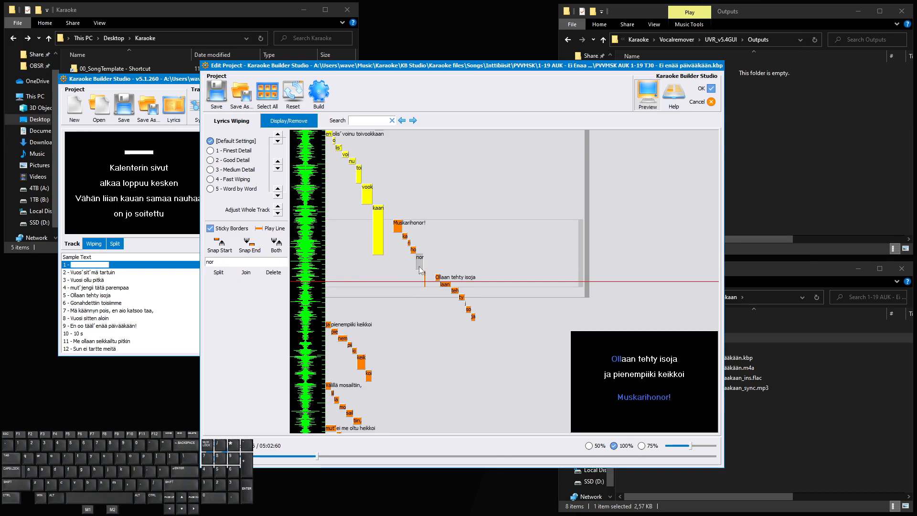
scroll(432, 291, up, 3)
click(425, 286)
mouse_move(424, 287)
mouse_down()
mouse_move(432, 300)
mouse_move(434, 289)
mouse_up()
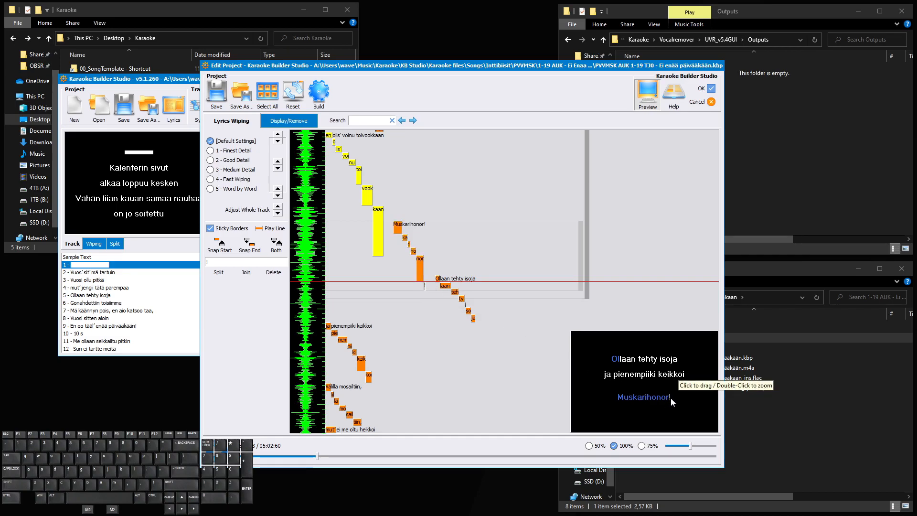
Examine in the preview how the wipe passes over the exclamation mark of "Muskarihonor!"
scroll(427, 308, down, 1)
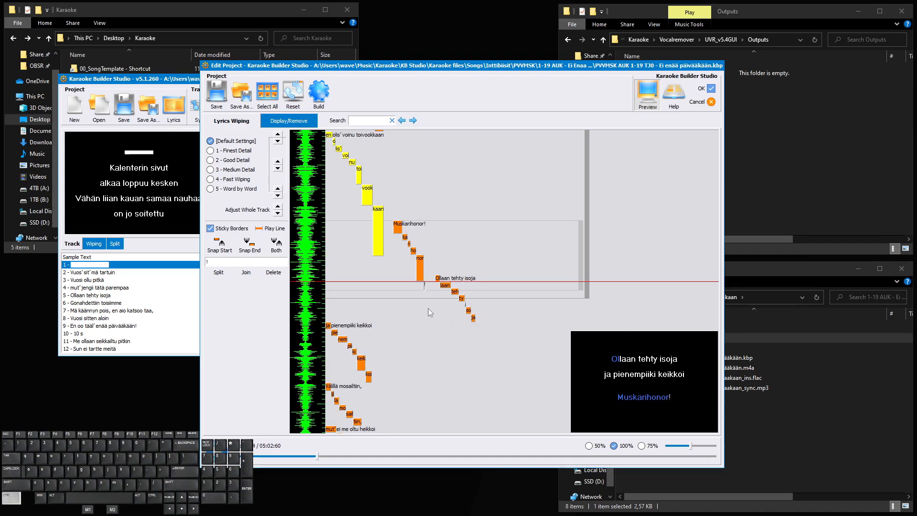
scroll(424, 289, up, 2)
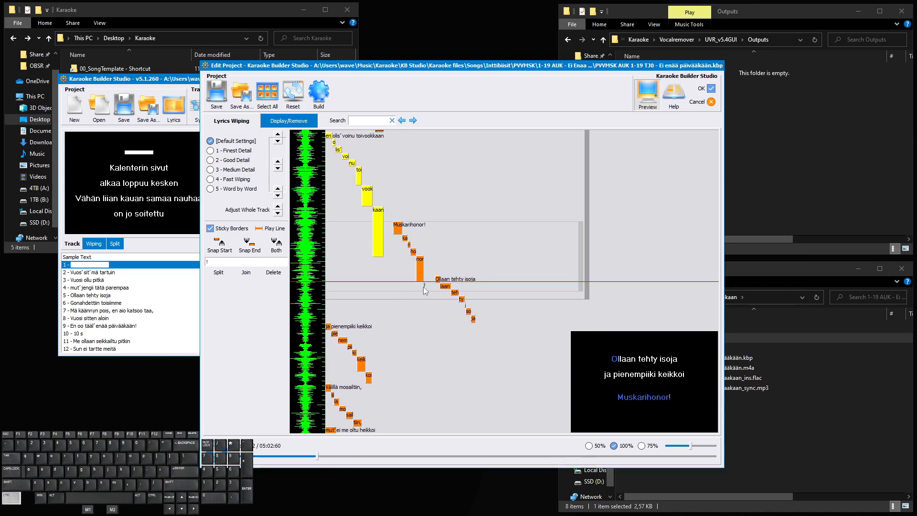
scroll(429, 290, down, 2)
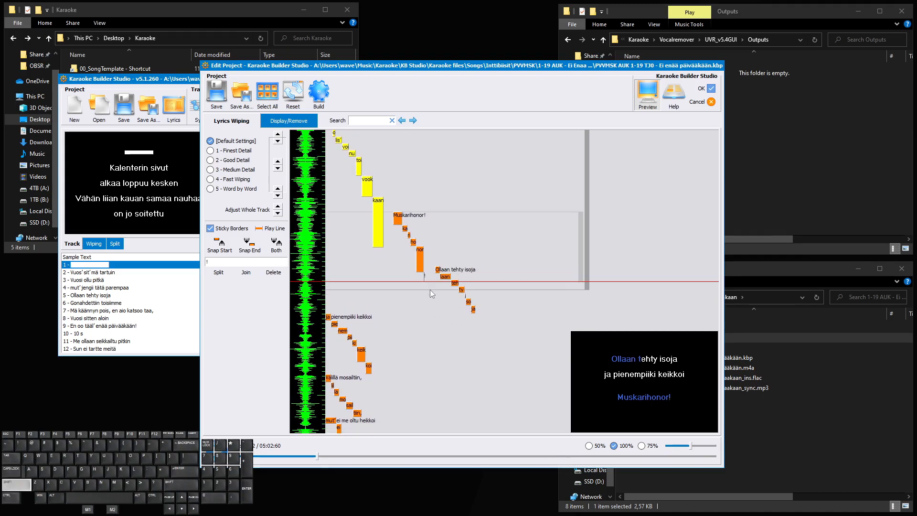
click(424, 278)
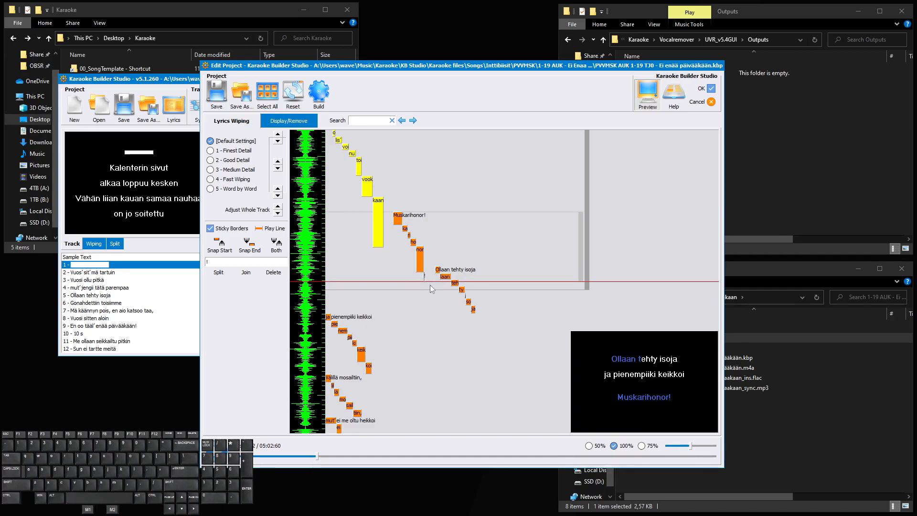
scroll(429, 284, up, 1)
scroll(430, 288, down, 1)
scroll(428, 289, up, 2)
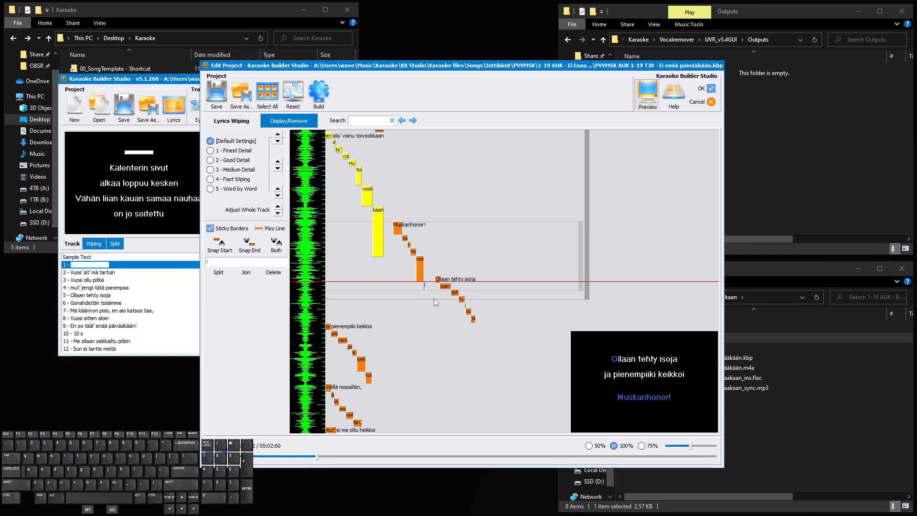
Try a question mark in place of the exclamation mark ending "Muskarihonor!", and restore the exclamation mark
click(239, 261)
key(BackSpace)
text(?)
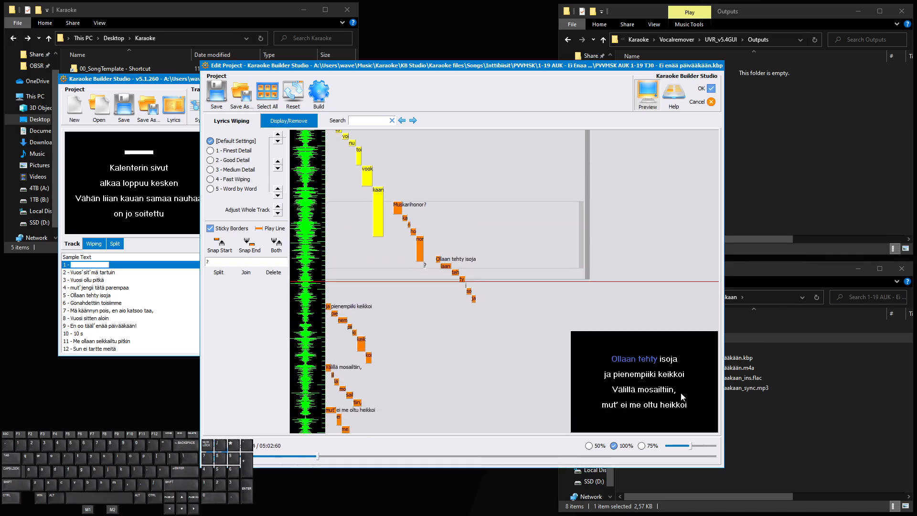
scroll(465, 305, up, 1)
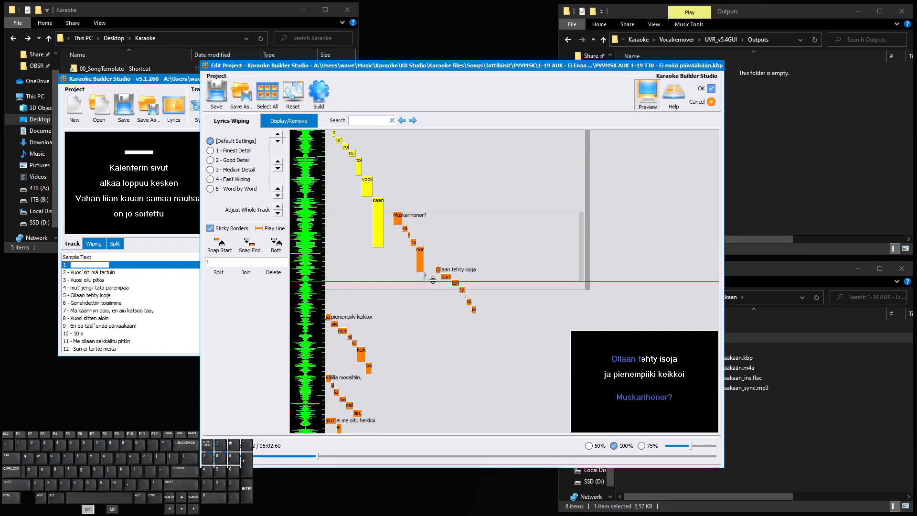
key(BackSpace)
text(!)
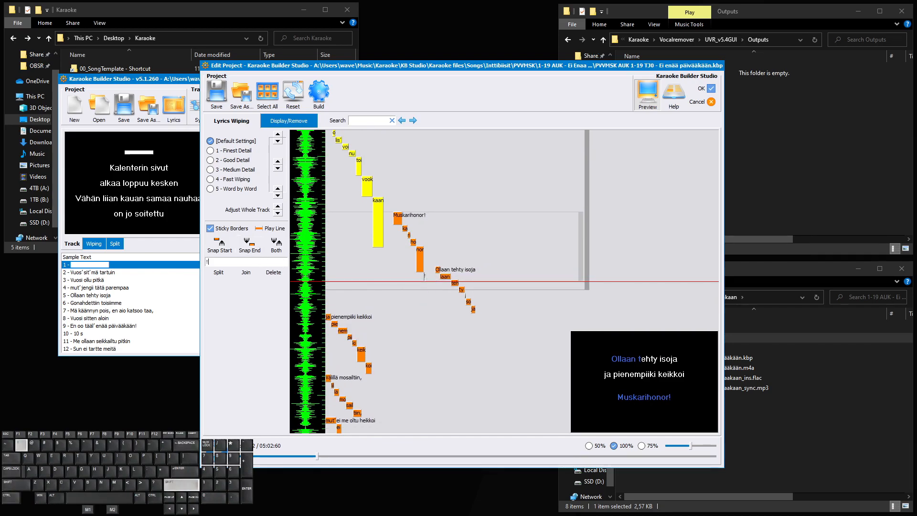
Replay the end of "Muskarihonor!" to check the wipe of "nor" and its exclamation mark
click(423, 288)
scroll(425, 288, up, 3)
key(space)
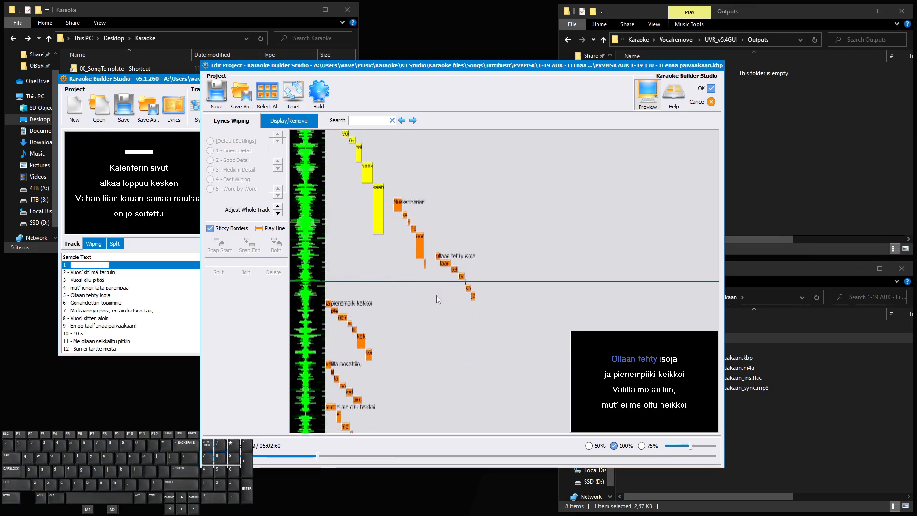
scroll(437, 296, up, 2)
key(space)
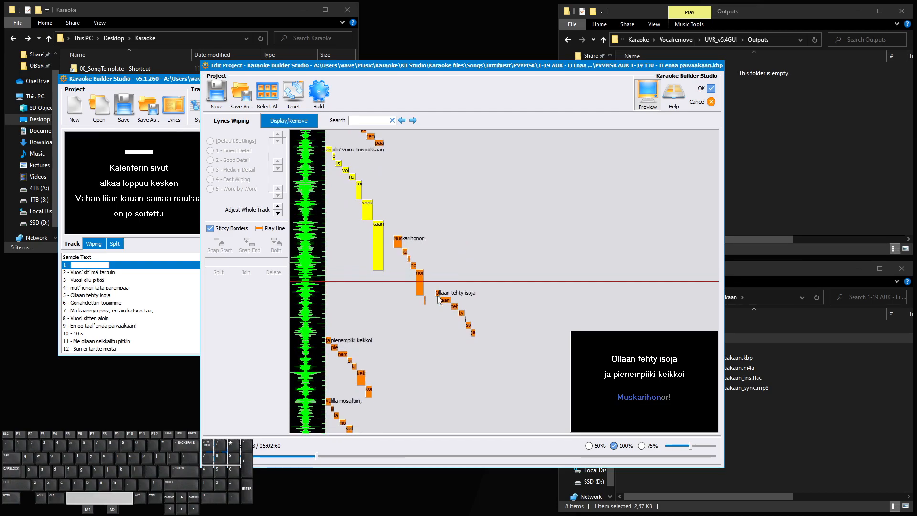
Fine-tune where the syllable "nor" and the separate exclamation mark end in "Muskarihonor!"
scroll(438, 296, down, 2)
scroll(440, 300, down, 1)
click(419, 278)
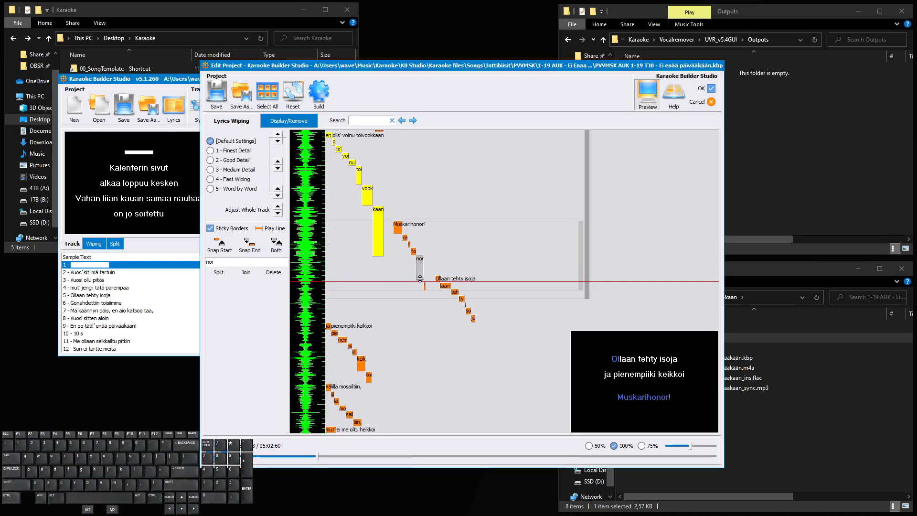
scroll(435, 282, up, 3)
scroll(424, 283, down, 2)
click(425, 281)
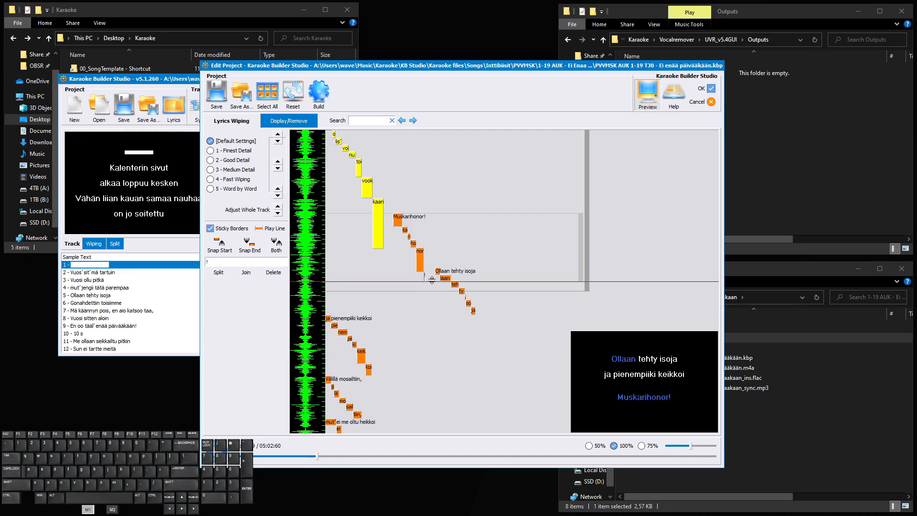
Play on to "mut' ei me oltu heikkoi" and reset all Display/Remove points to their default values
key(space)
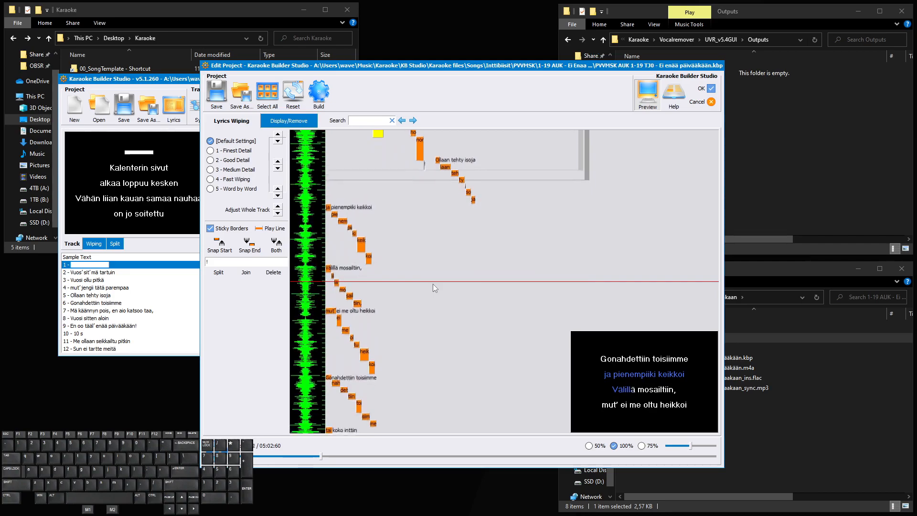
key(space)
click(292, 94)
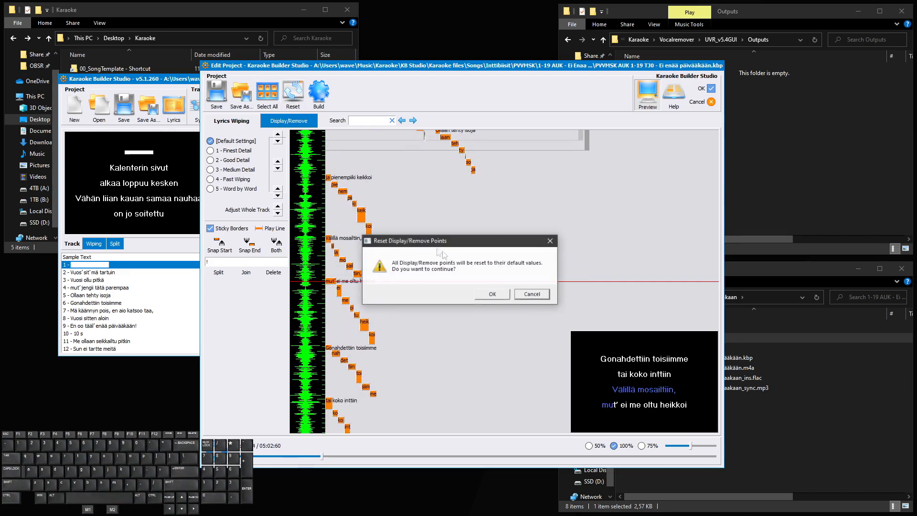
click(492, 294)
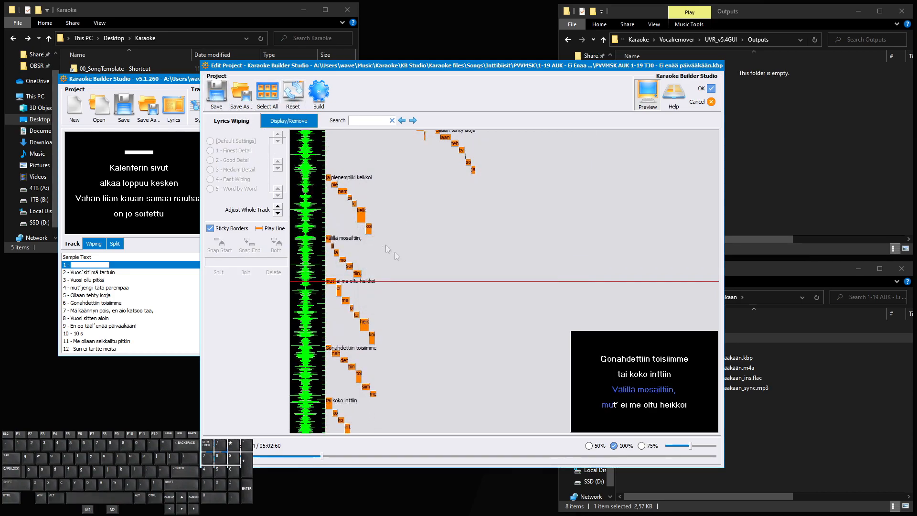
Play back to "kohtalaiseen minttiin" and shorten its last syllable "tiin" so it ends earlier
key(space)
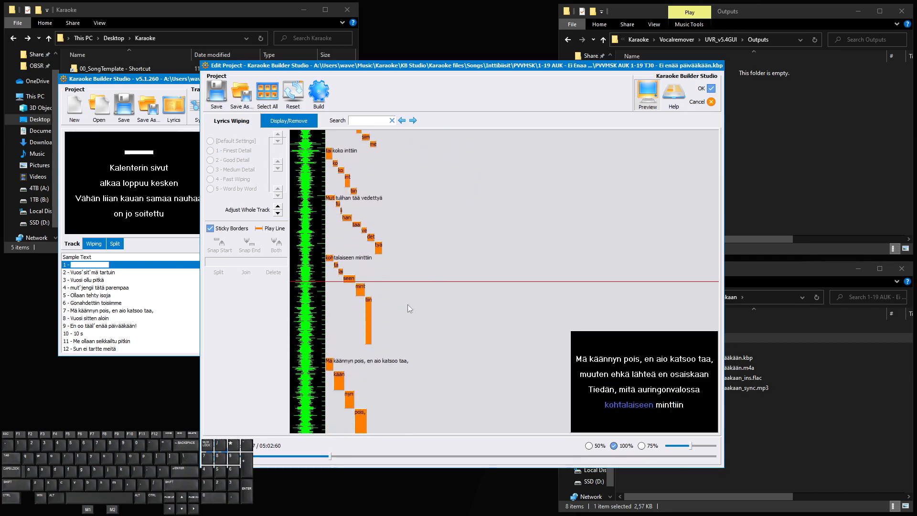
key(space)
scroll(369, 281, up, 3)
key(space)
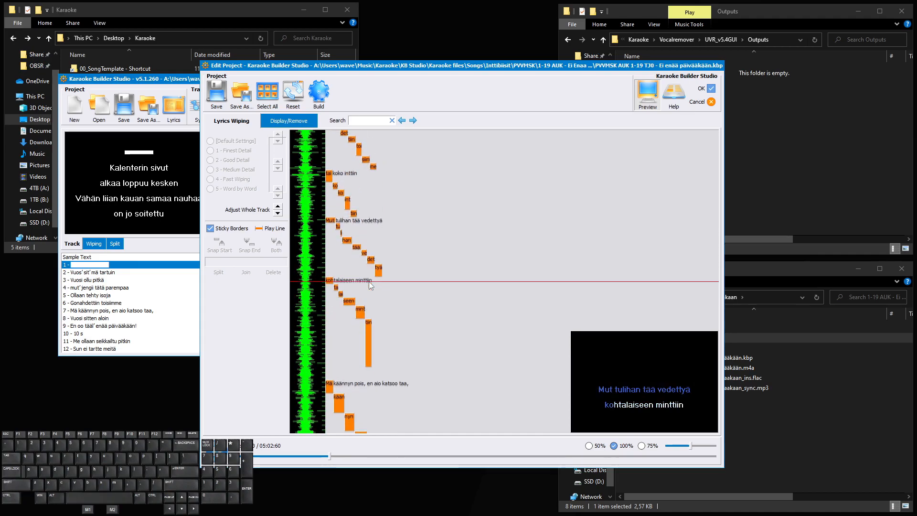
key(space)
scroll(368, 282, down, 3)
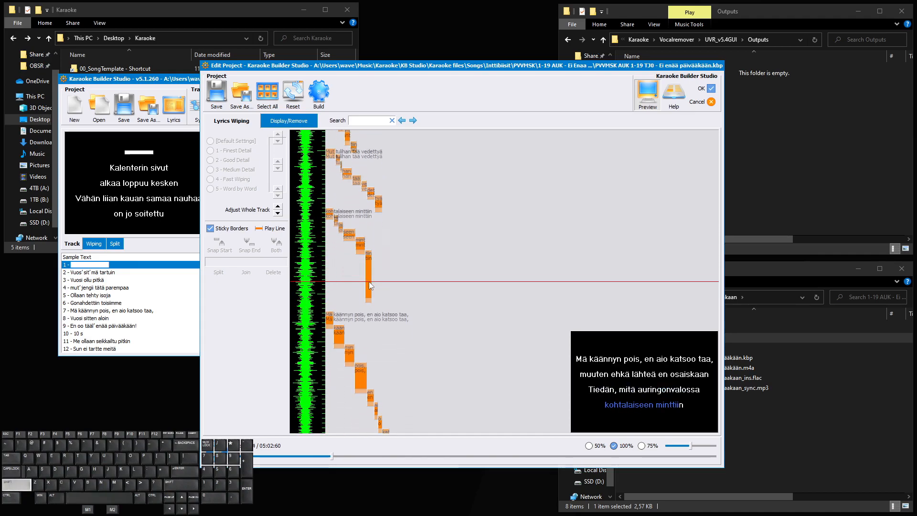
drag(368, 293, 382, 284)
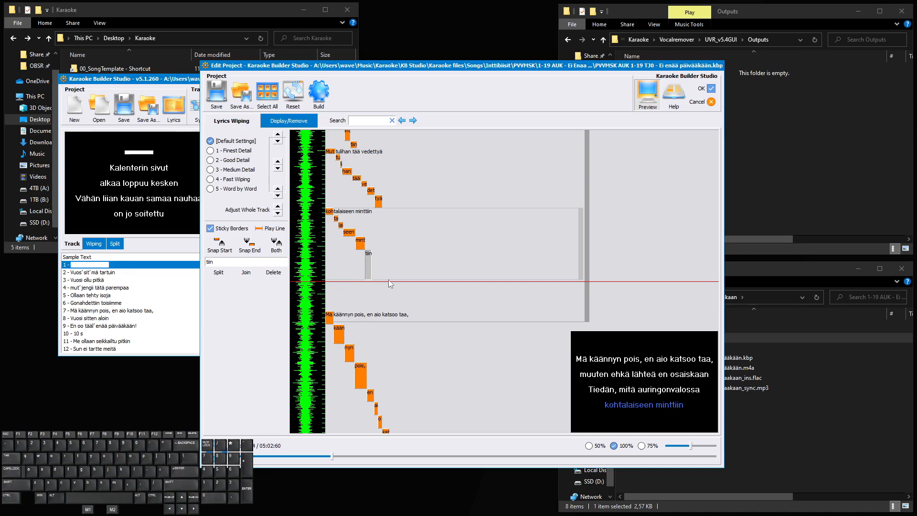
Split the commas off "pois," and "taa," in "Mä käännyn pois, en aio katsoo taa," and extend "pois" up to a short comma
key(space)
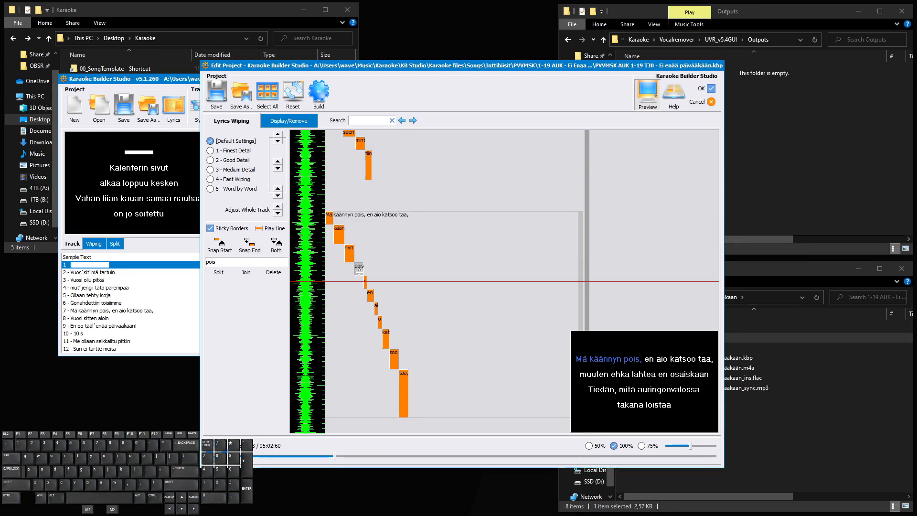
scroll(390, 286, up, 2)
key(space)
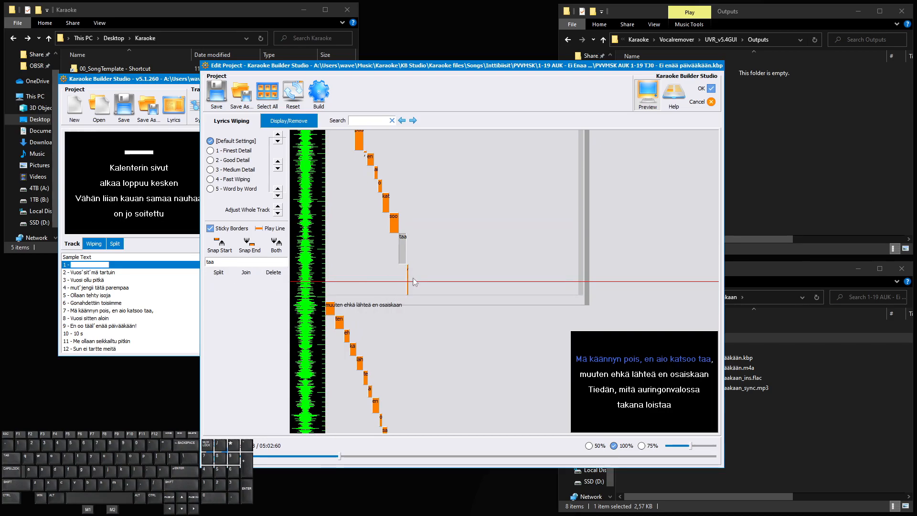
Extend the end of "taa" in "Mä käännyn pois, en aio katsoo taa," and shorten the separate comma after it
scroll(413, 279, up, 3)
key(space)
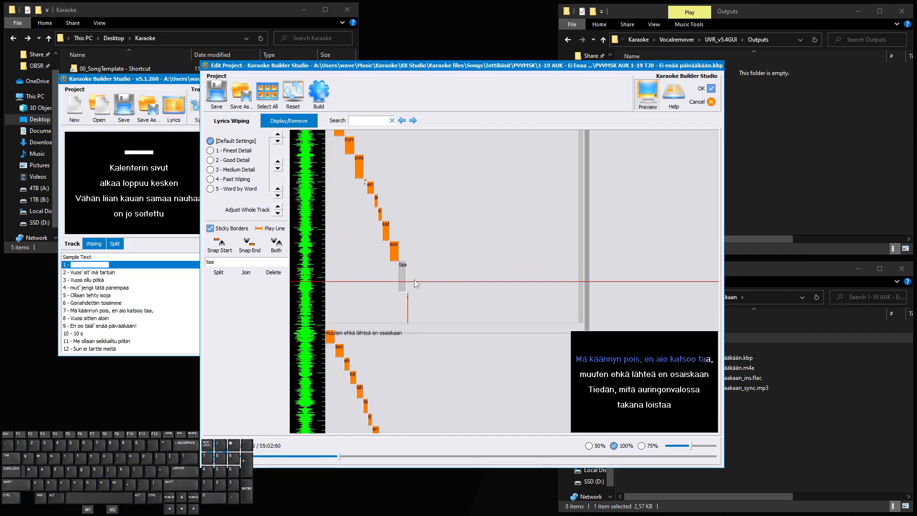
key(shift)
click(403, 263)
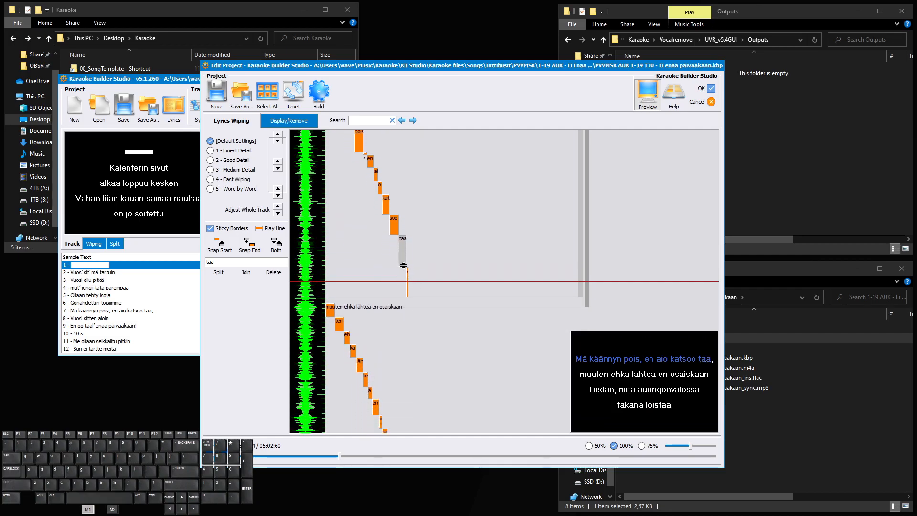
click(406, 276)
scroll(419, 282, up, 4)
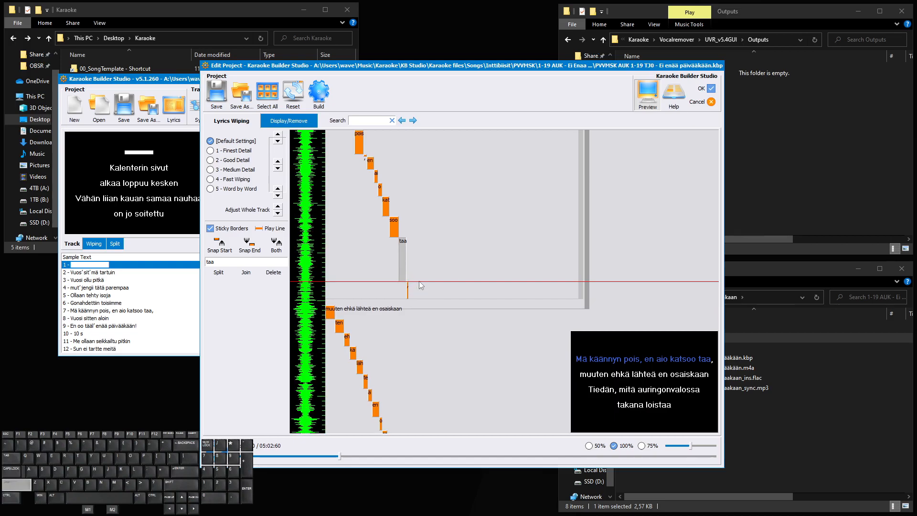
scroll(419, 281, down, 2)
click(407, 284)
drag(408, 289, 414, 280)
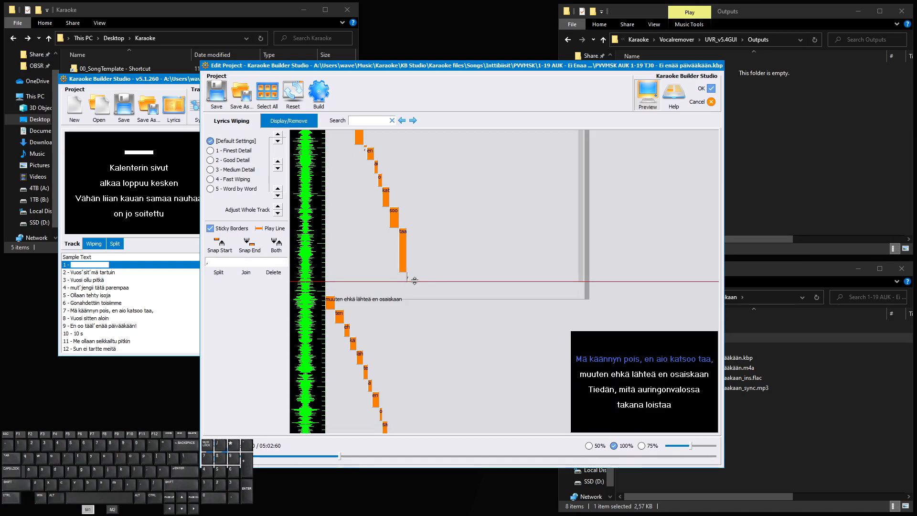
Play back from "taa," through "muuten ehkä lähteä en osaiskaan" to check the wipe timing
scroll(415, 283, up, 2)
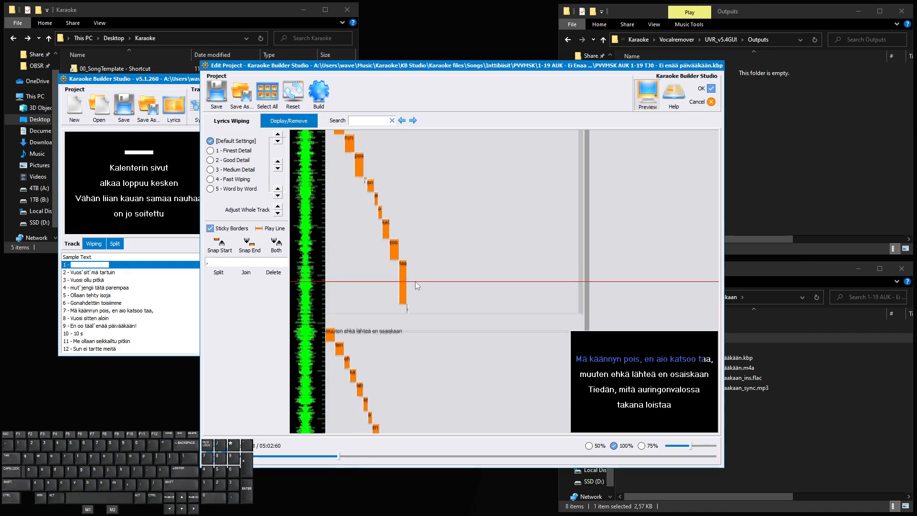
key(space)
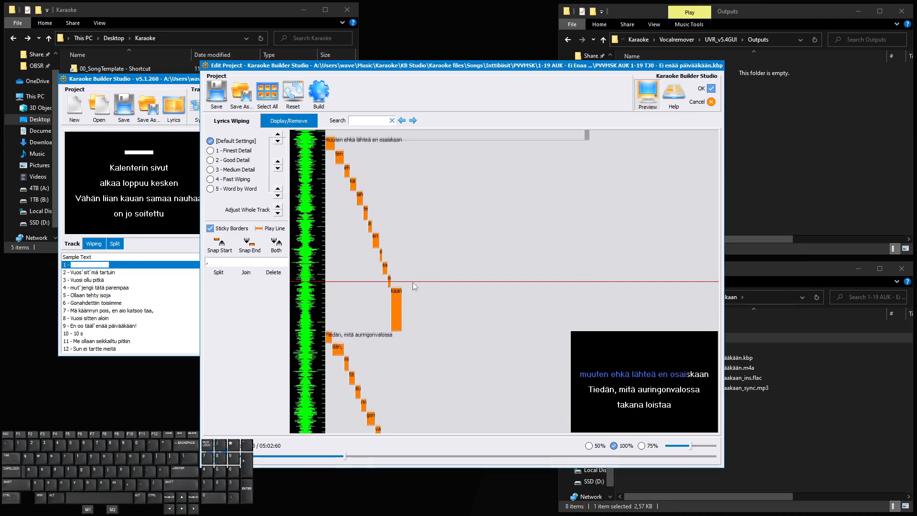
key(space)
Adjust the end of the last syllable "kaan" in "muuten ehkä lähteä en osaiskaan" and resume playback
scroll(412, 285, down, 3)
click(398, 277)
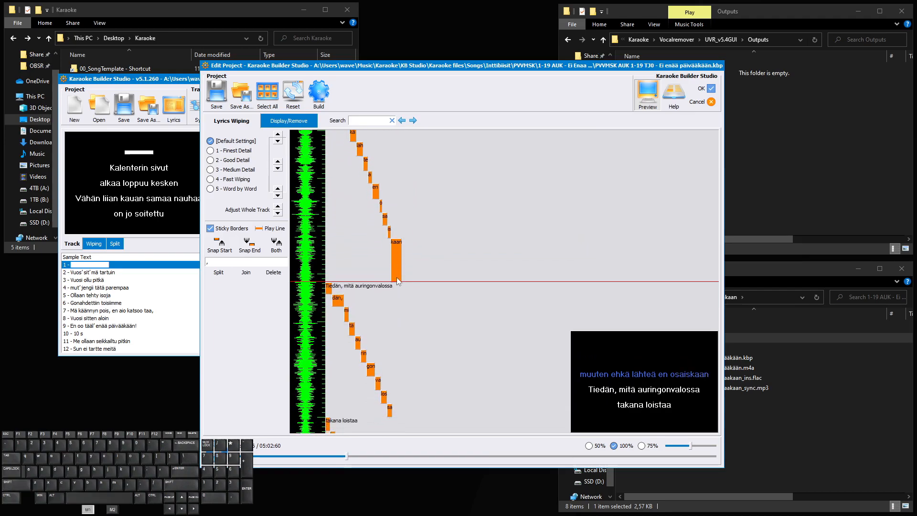
key(space)
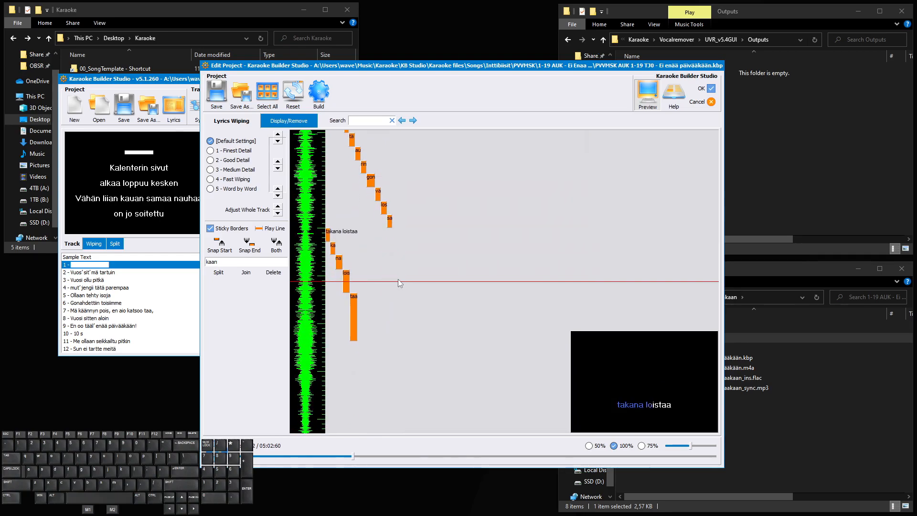
Replay "takana loistaa" and extend the end of its last syllable "taa" to where the vocal stops
key(space)
scroll(372, 279, up, 3)
key(space)
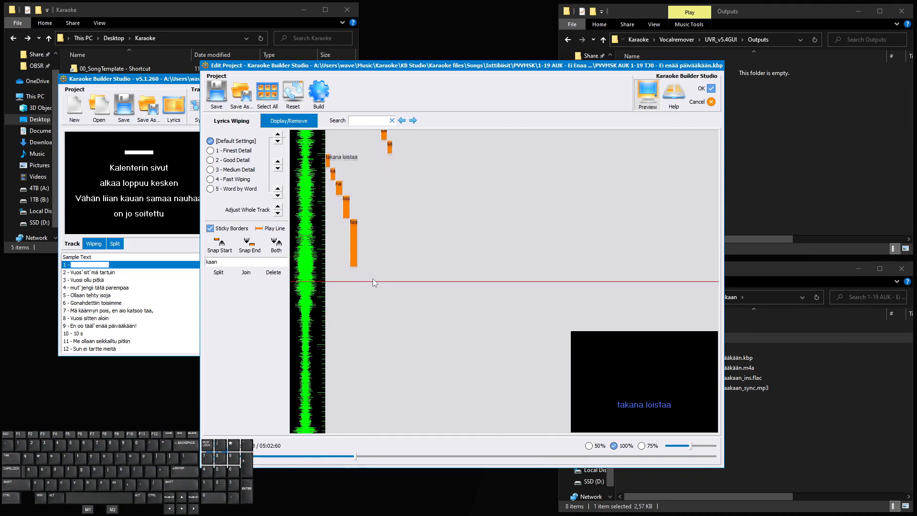
scroll(373, 279, up, 3)
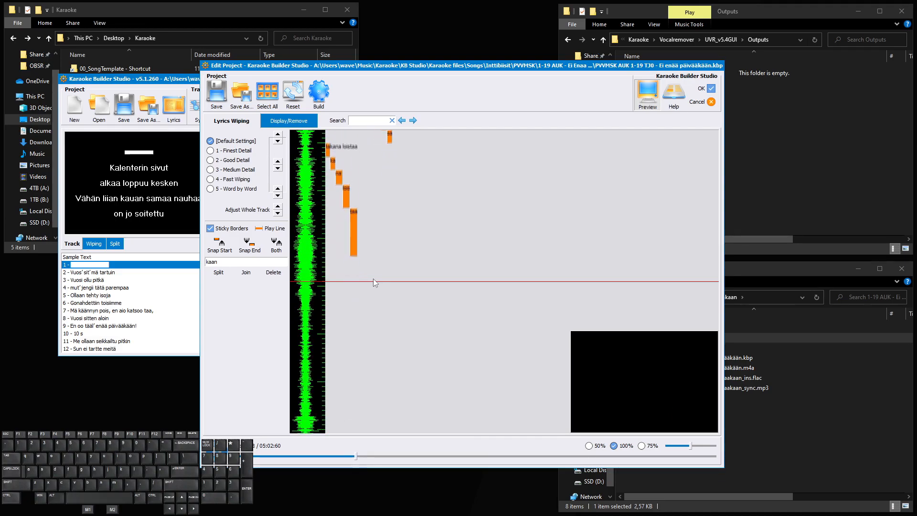
key(space)
key(ctrl)
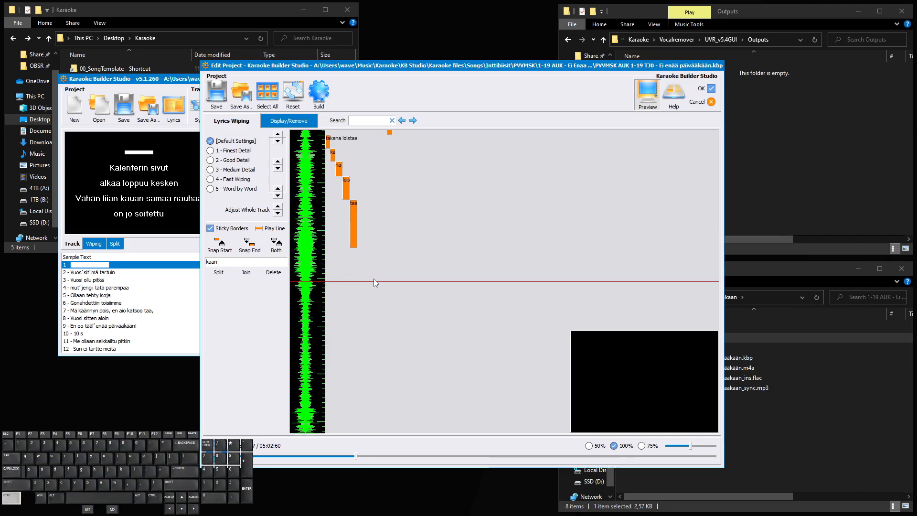
key(shift)
drag(352, 231, 375, 277)
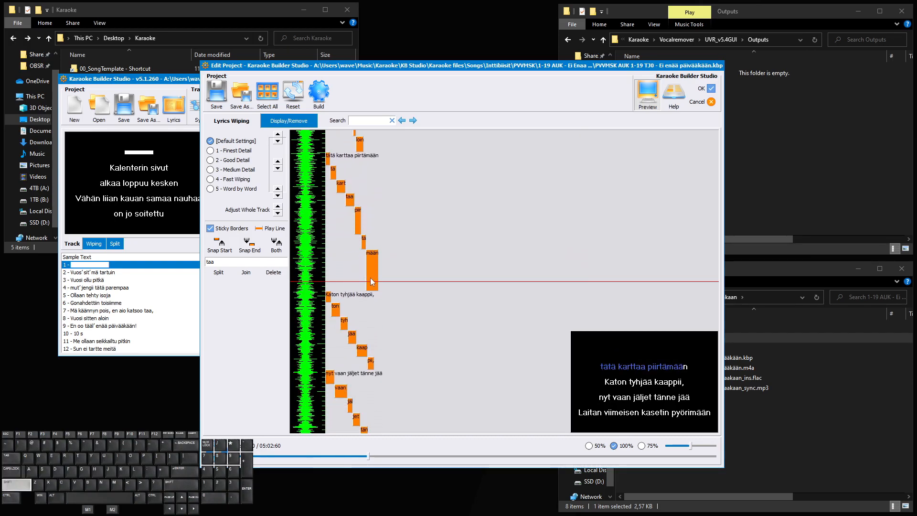
Slightly shorten the last syllables "mään" in "tätä karttaa piirtämään" and "jää" in "nyt vaan jäljet tänne jää"
click(375, 284)
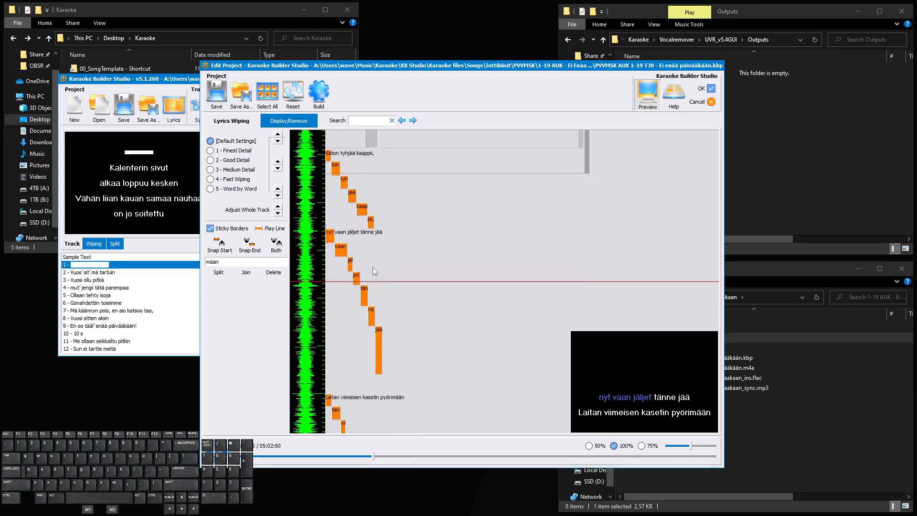
scroll(373, 267, up, 2)
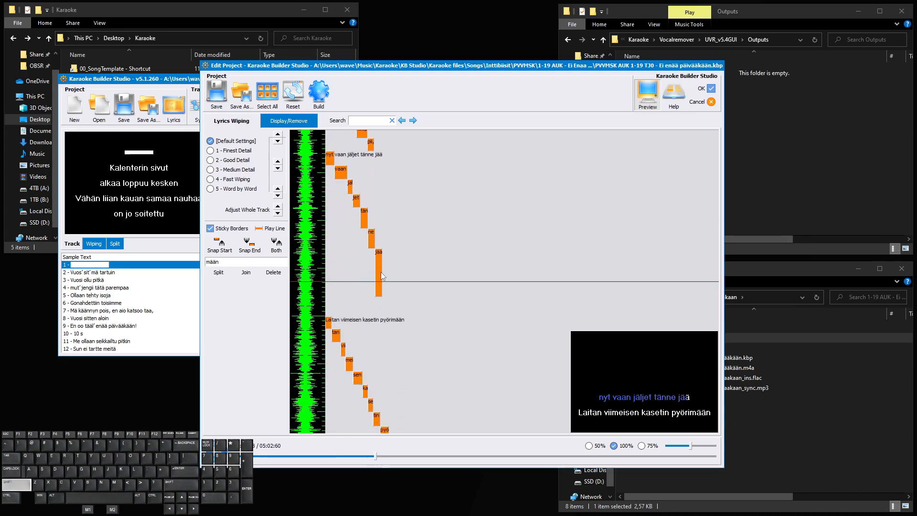
click(379, 279)
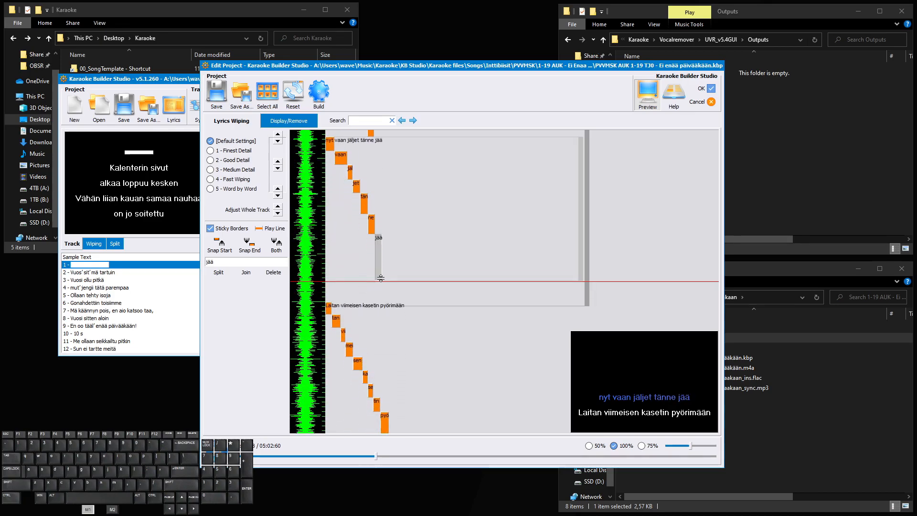
Play back "Laitan viimeisen kasetin pyörimään" and extend the end of its last syllable "mään"
key(space)
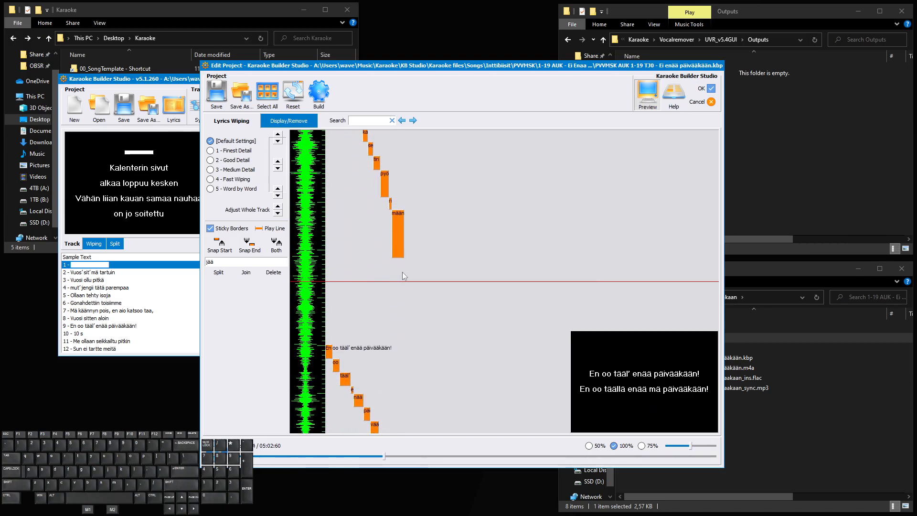
key(space)
key(ctrl+space)
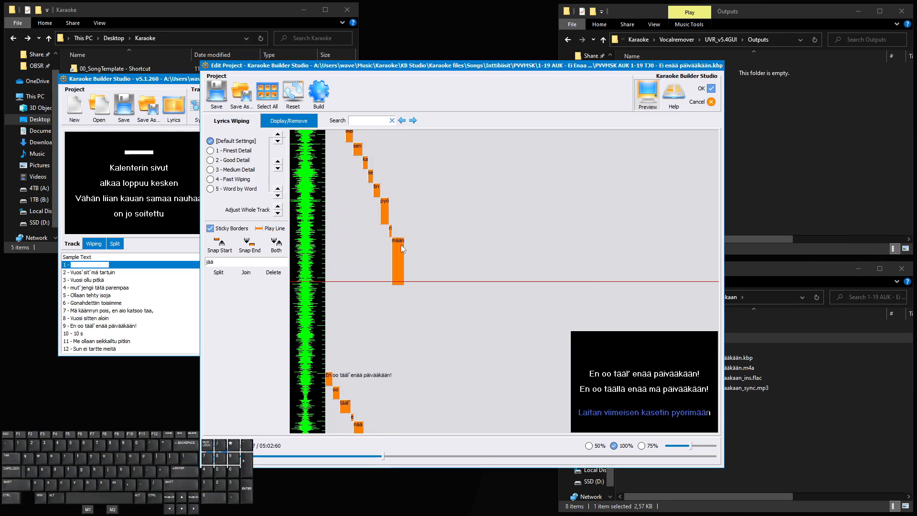
key(space)
scroll(400, 254, down, 3)
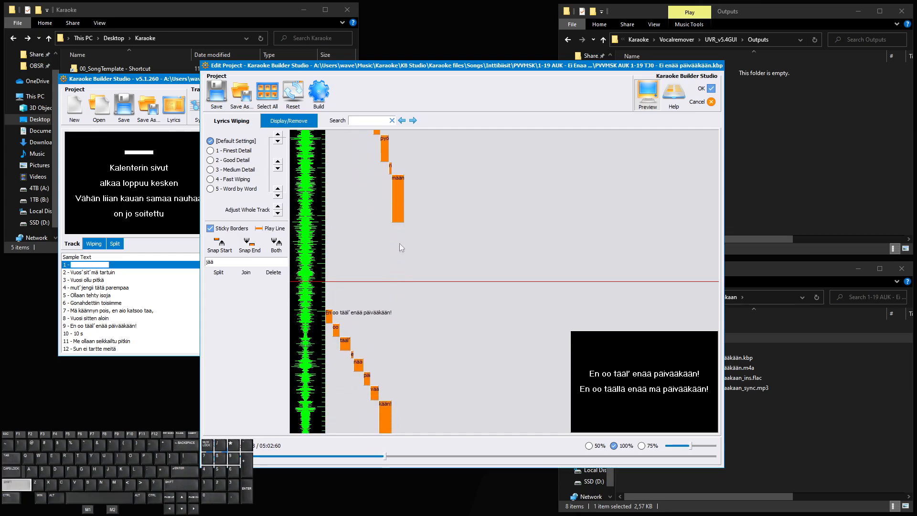
click(395, 220)
drag(396, 219, 413, 277)
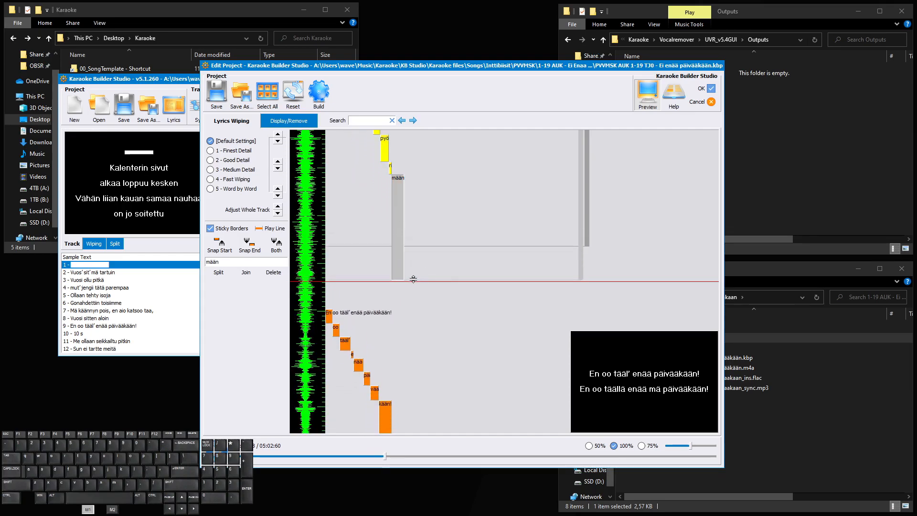
Play to "En oo tääl' enää päivääkään!", extend its last syllable "kään!", and split off the exclamation mark
scroll(413, 279, down, 3)
key(space)
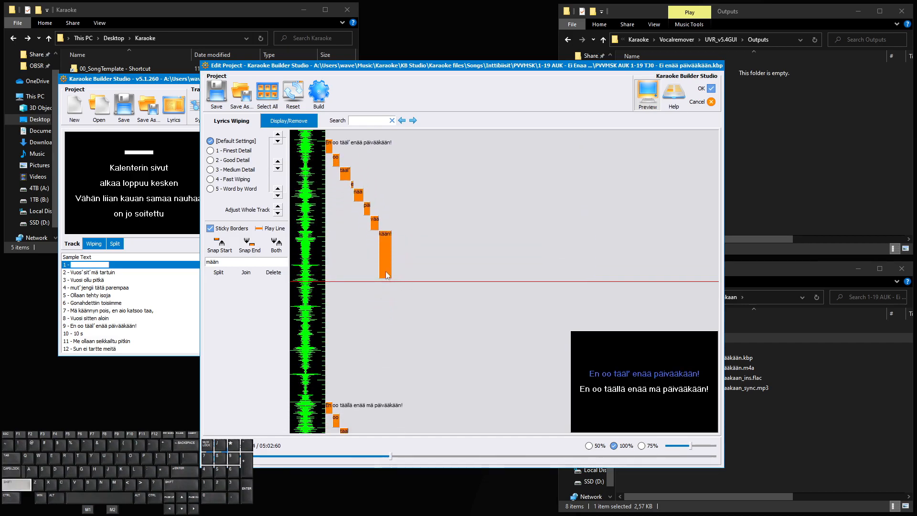
click(386, 275)
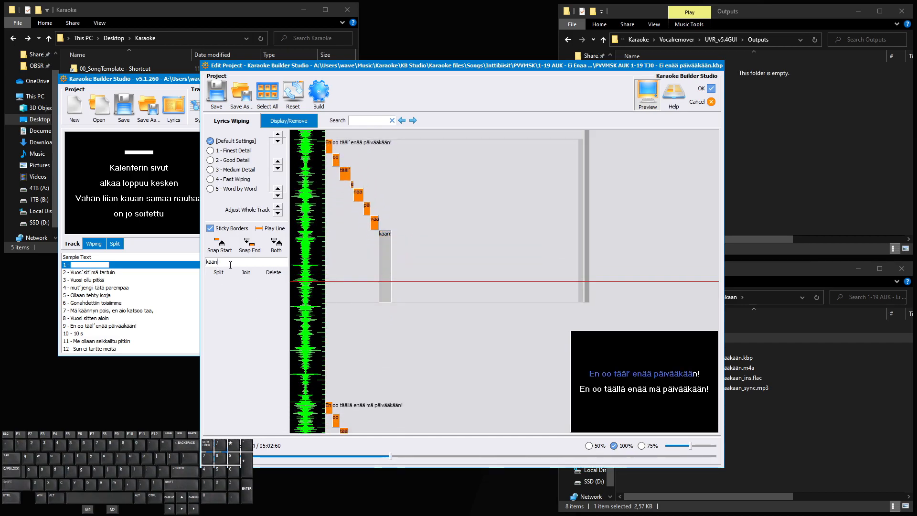
click(217, 272)
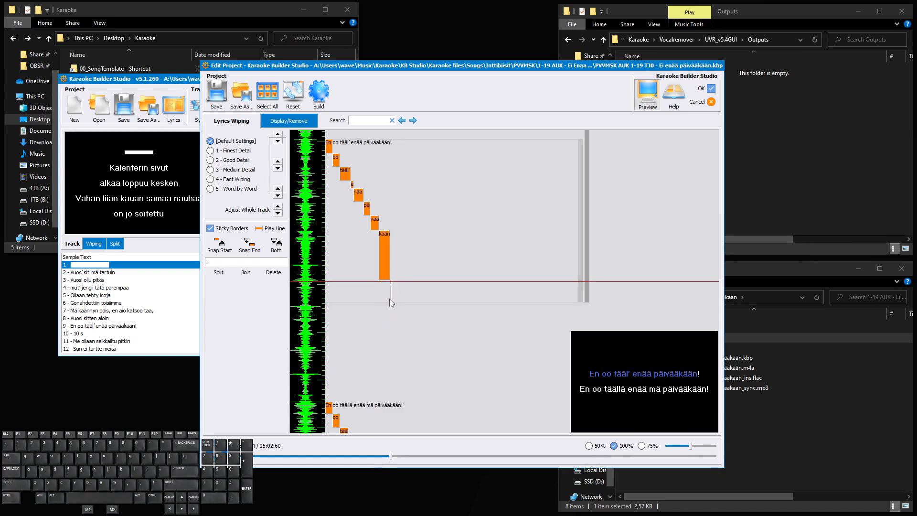
Shorten the separate exclamation mark after "kään" and reset all Display/Remove points to their default values
scroll(389, 299, up, 1)
scroll(389, 298, down, 5)
drag(390, 293, 399, 281)
click(286, 95)
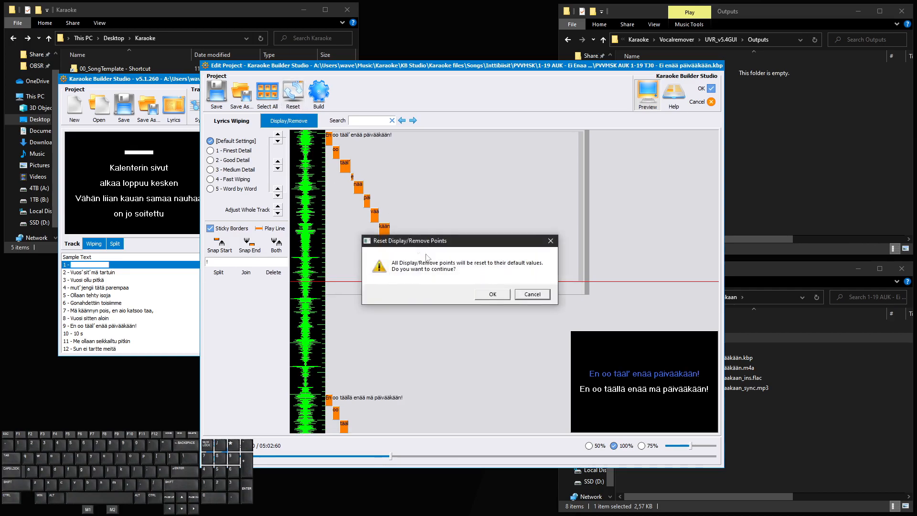
click(494, 296)
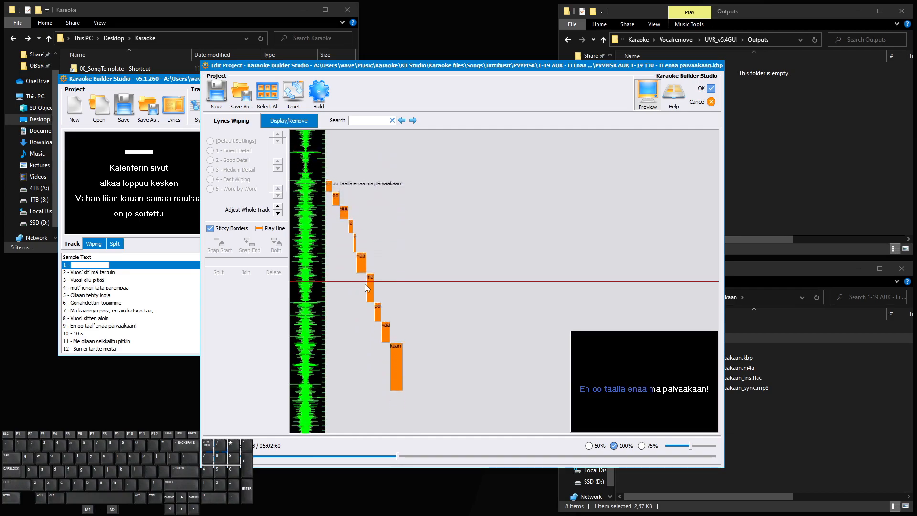
Split the exclamation mark off "kään!" in "En oo täällä enää mä päivääkään!" and set the ends of both parts, keeping the mark short
key(shift)
click(395, 277)
drag(395, 280, 390, 293)
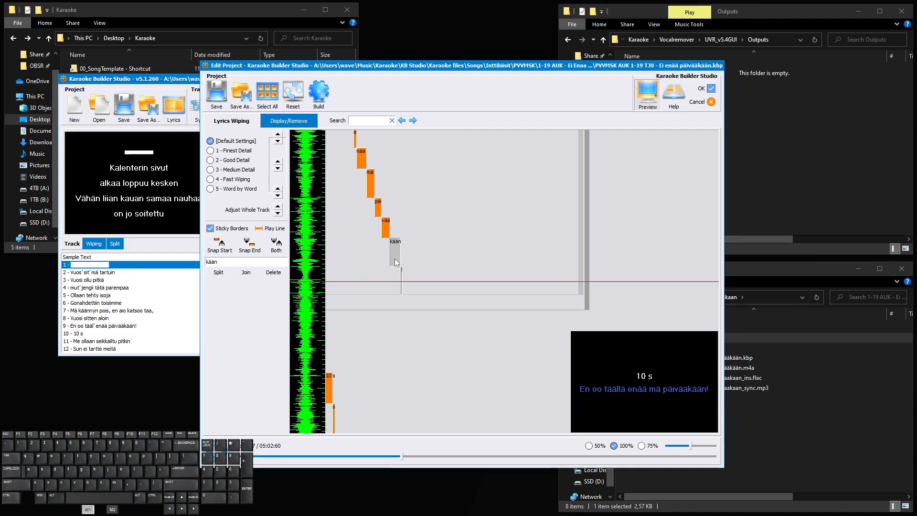
key(shift)
click(402, 283)
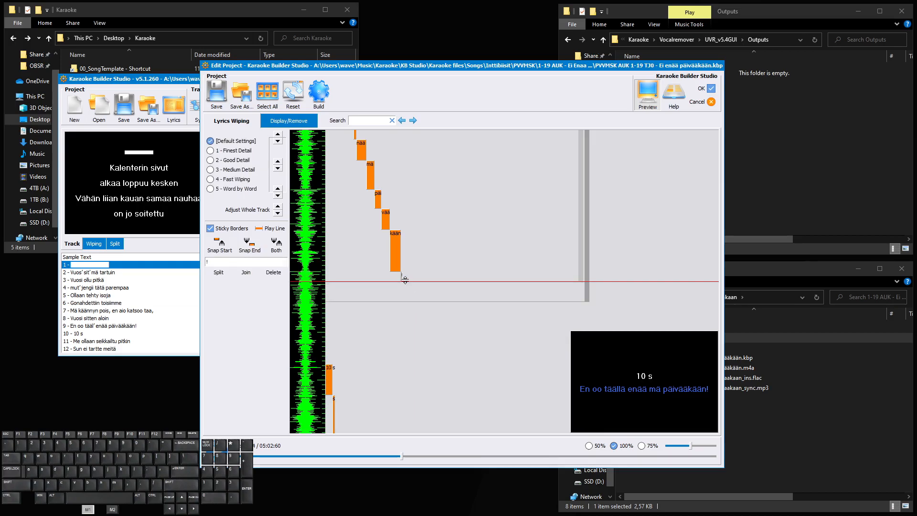
Join "10" and "s" into one syllable and move the progress bar block earlier, towards the "10 s" line
click(327, 260)
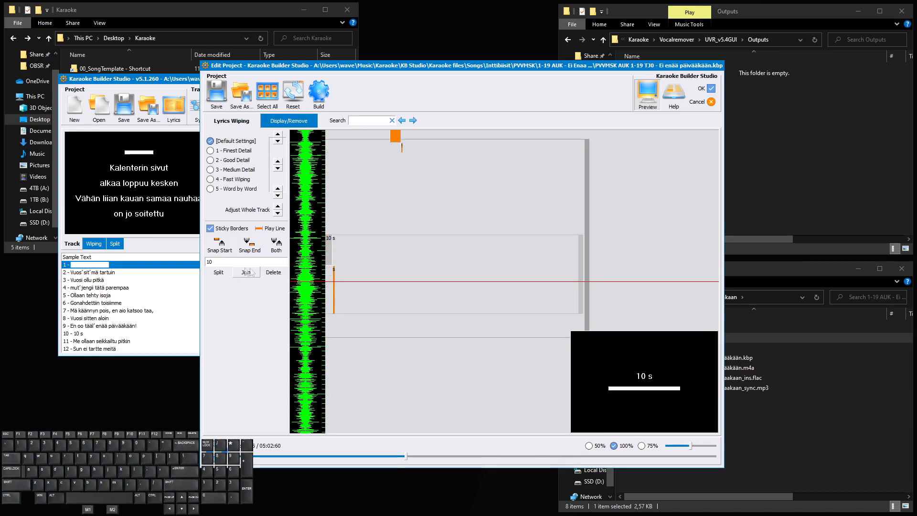
scroll(344, 307, down, 4)
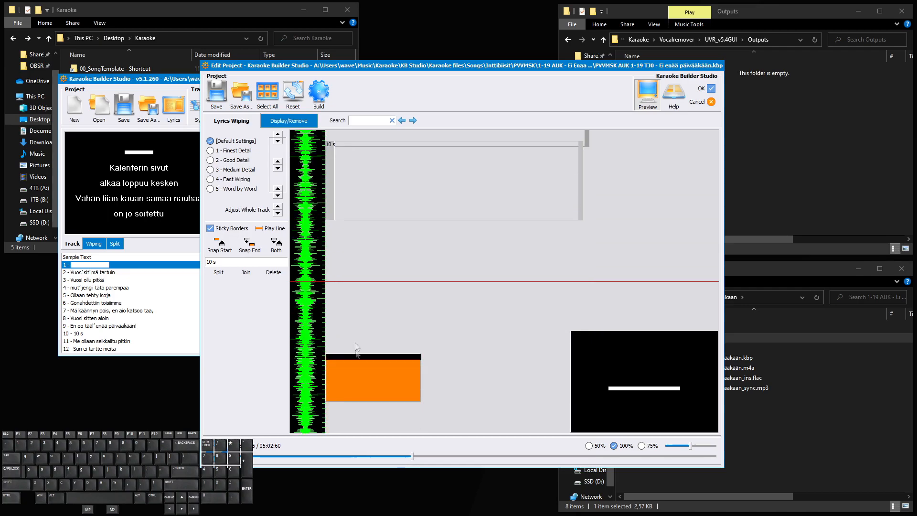
click(364, 376)
drag(365, 381, 360, 289)
click(333, 242)
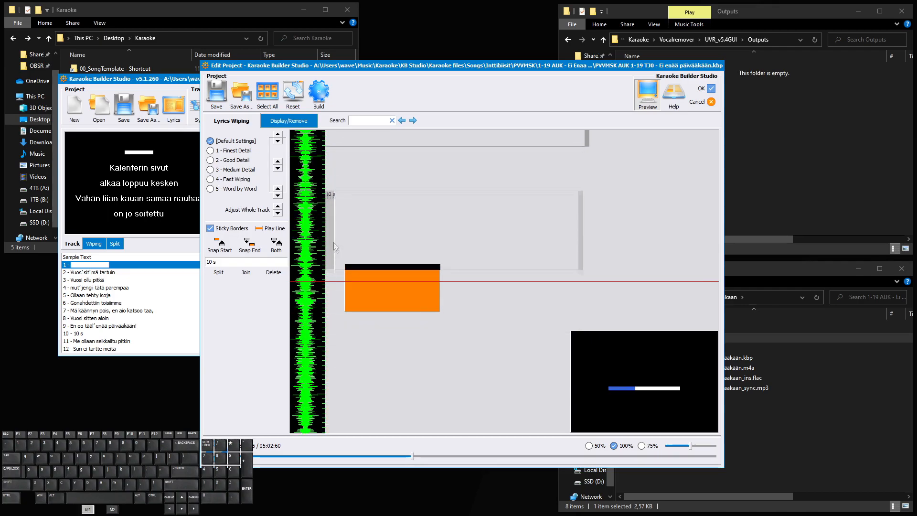
Move the progress bar block further up in time so that it overlaps the "10 s" block
scroll(332, 247, up, 1)
scroll(400, 295, up, 5)
scroll(400, 295, down, 9)
click(397, 236)
scroll(355, 281, down, 3)
scroll(356, 281, up, 3)
drag(386, 227, 387, 201)
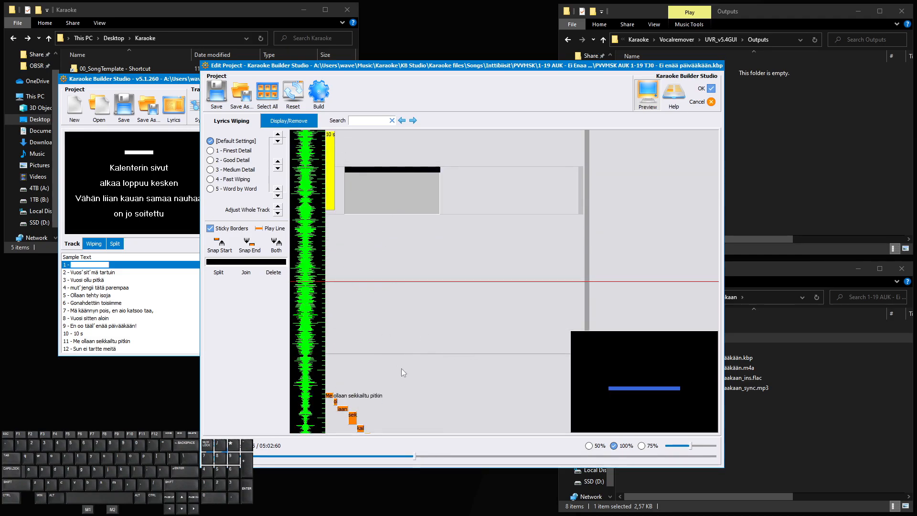
Shift the progress bar earlier to start just after "10 s", and reset all Display/Remove points to their defaults
scroll(340, 354, down, 3)
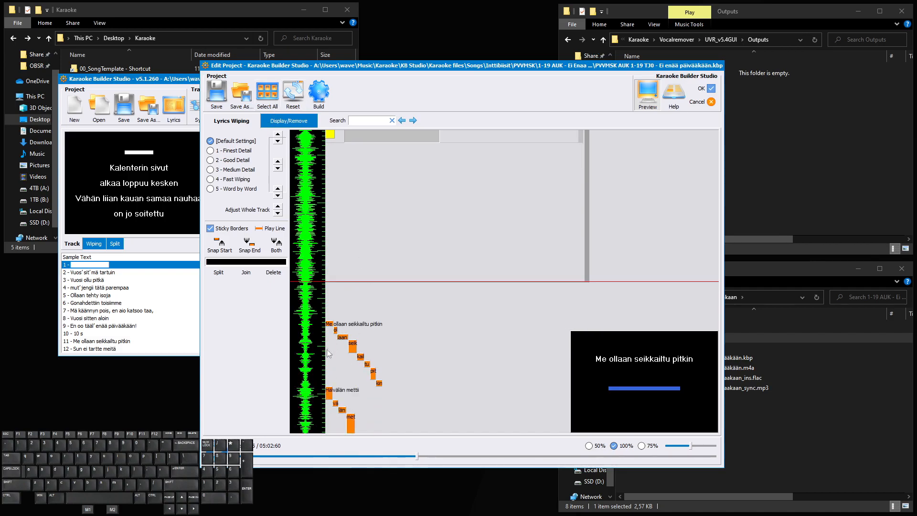
click(329, 325)
scroll(363, 239, up, 2)
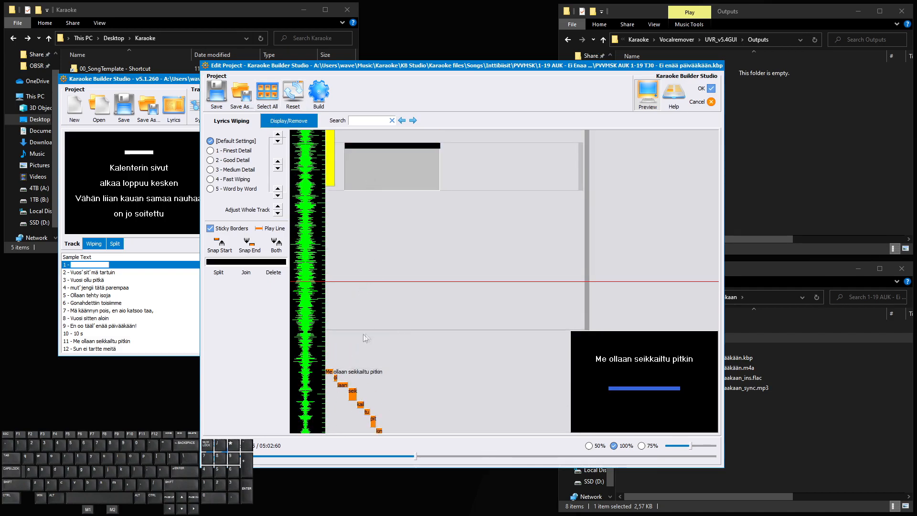
scroll(368, 336, up, 2)
drag(391, 226, 391, 198)
click(301, 108)
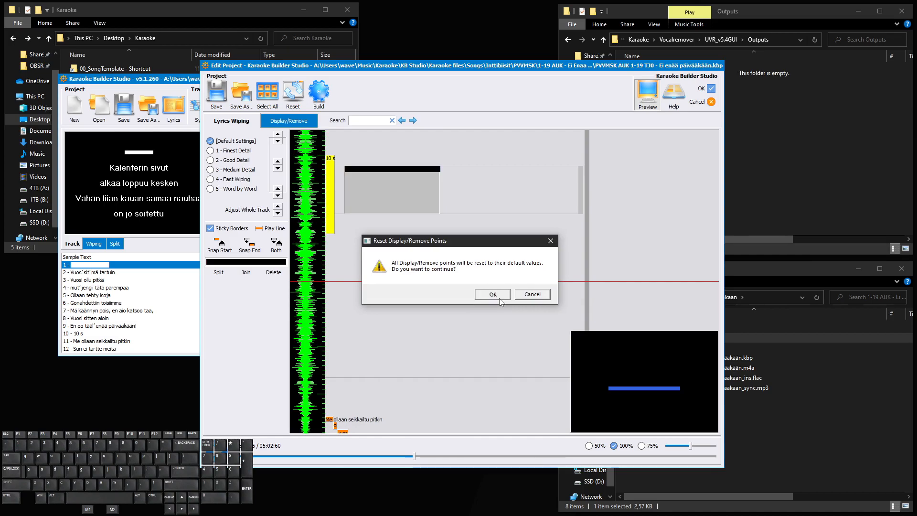
click(500, 297)
Select "Me" in "Me ollaan seikkailtu pitkin" to inspect the line's display timing, and play back the line
scroll(363, 310, down, 3)
click(337, 340)
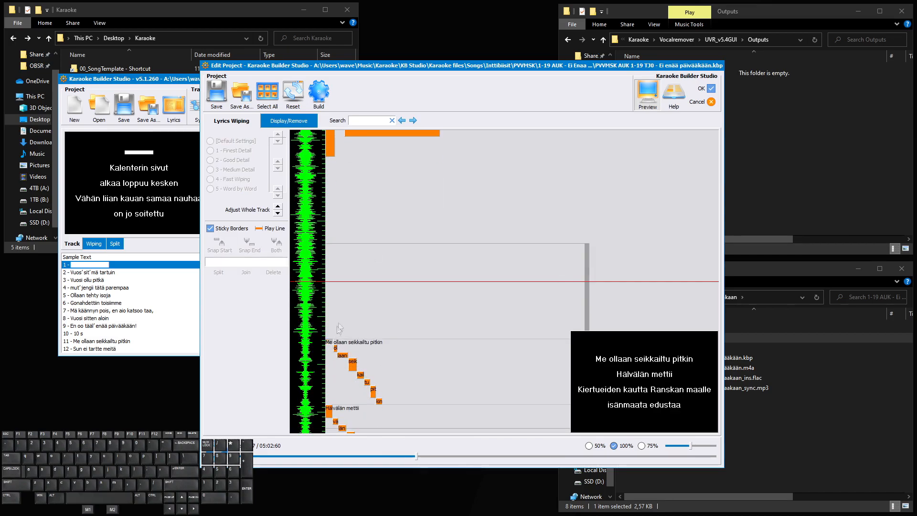
scroll(356, 291, up, 2)
scroll(357, 294, down, 3)
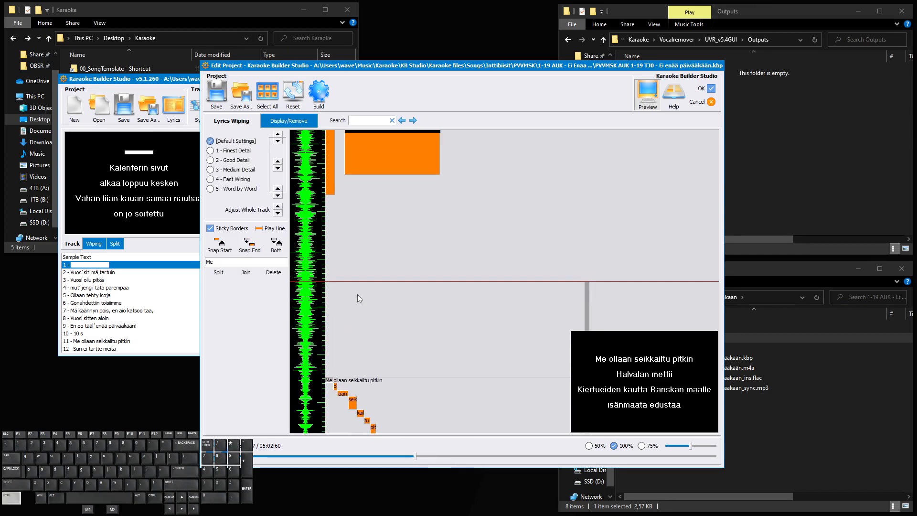
scroll(357, 294, down, 5)
scroll(357, 294, up, 1)
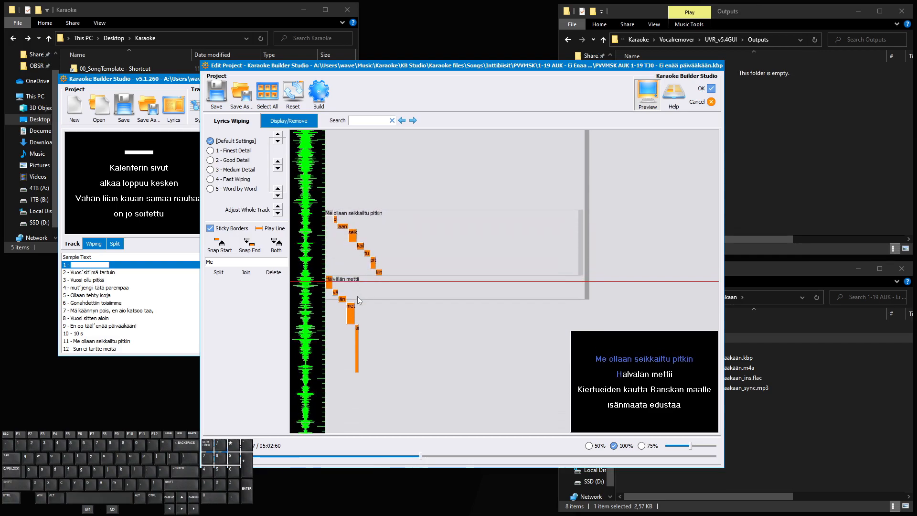
Replay "Hälvälän mettii" and shorten its last syllable "tii" so it ends earlier
key(space)
scroll(357, 294, up, 1)
key(space)
key(space)
scroll(356, 290, down, 1)
click(356, 283)
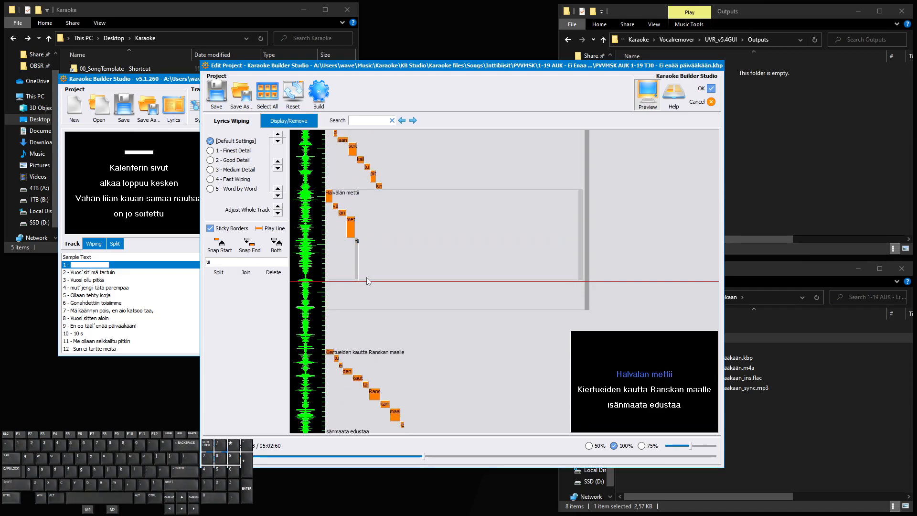
Play back to "isänmaata edustaa", extend its last syllable "taa", and continue playback through "joukol' vallottaa"
key(space)
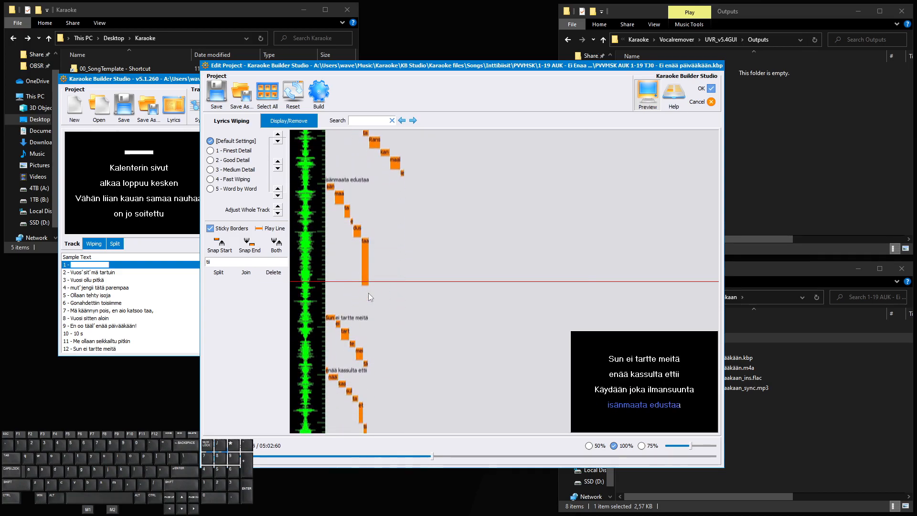
key(space)
scroll(368, 293, up, 4)
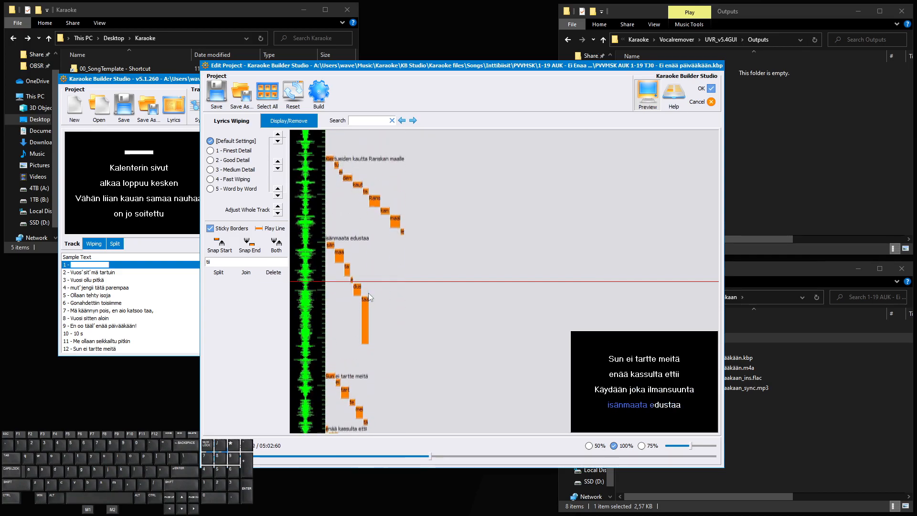
scroll(368, 293, up, 4)
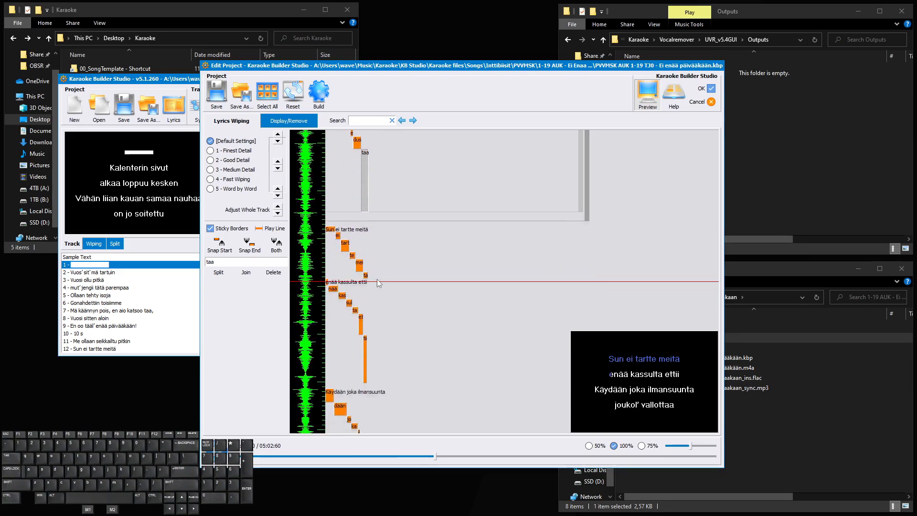
scroll(370, 285, up, 2)
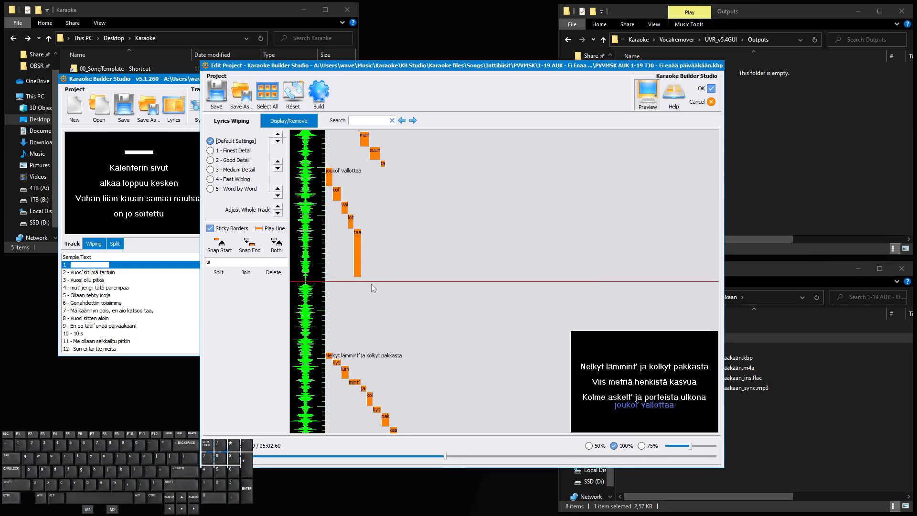
Extend the last syllable "taa" of "joukol' vallottaa" so it ends later, and play back through "Nelkyt lämmint' ja kolkyt pakkasta"
drag(357, 261, 367, 277)
key(space)
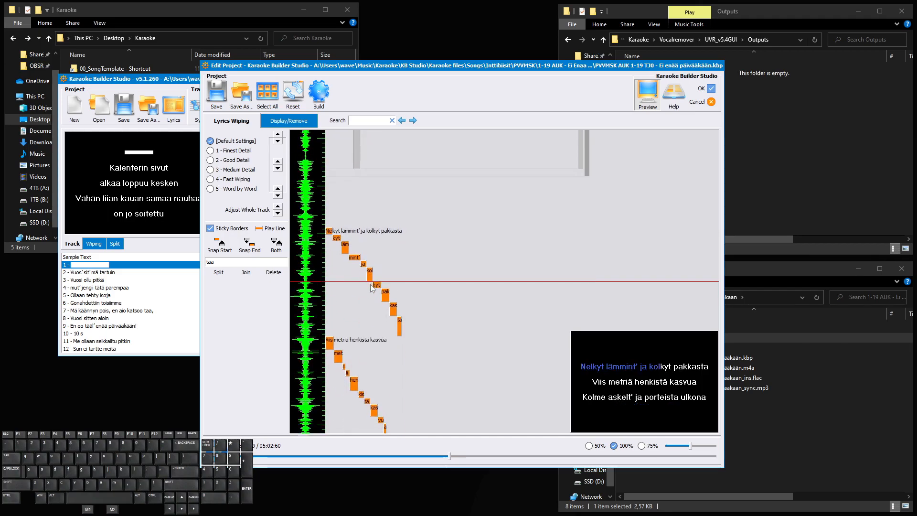
key(space)
scroll(372, 285, up, 6)
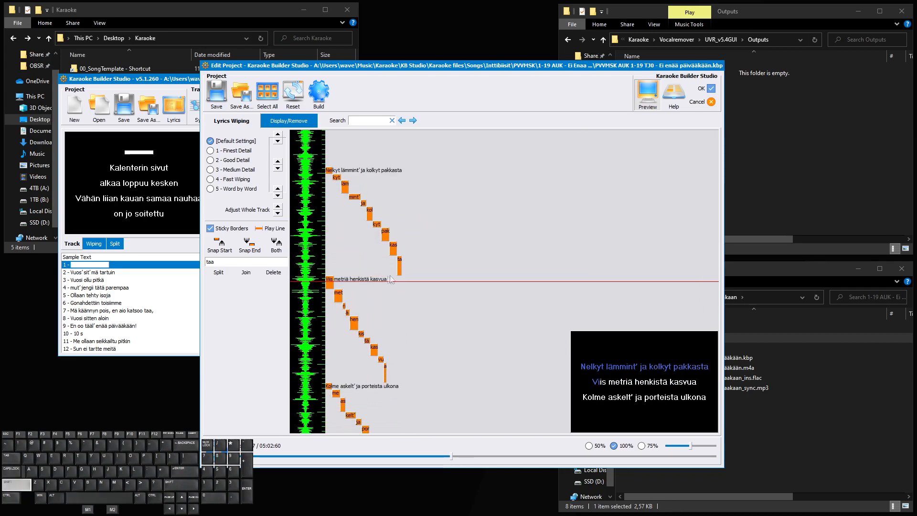
scroll(397, 279, up, 6)
key(space)
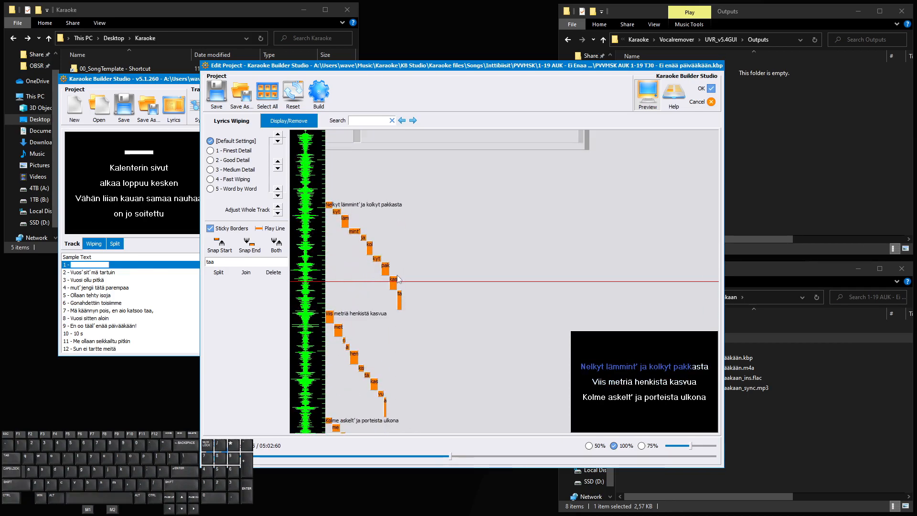
Select the last syllable "ta" of "pakkasta" and replay the transition into "Viis metriä henkistä kasvua" to check its timing
click(400, 279)
scroll(400, 285, up, 2)
key(space)
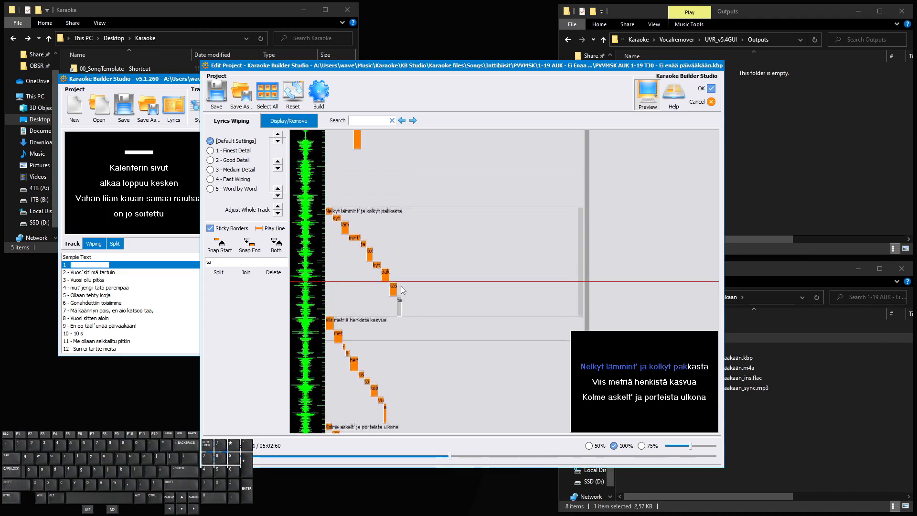
key(space)
scroll(406, 282, down, 3)
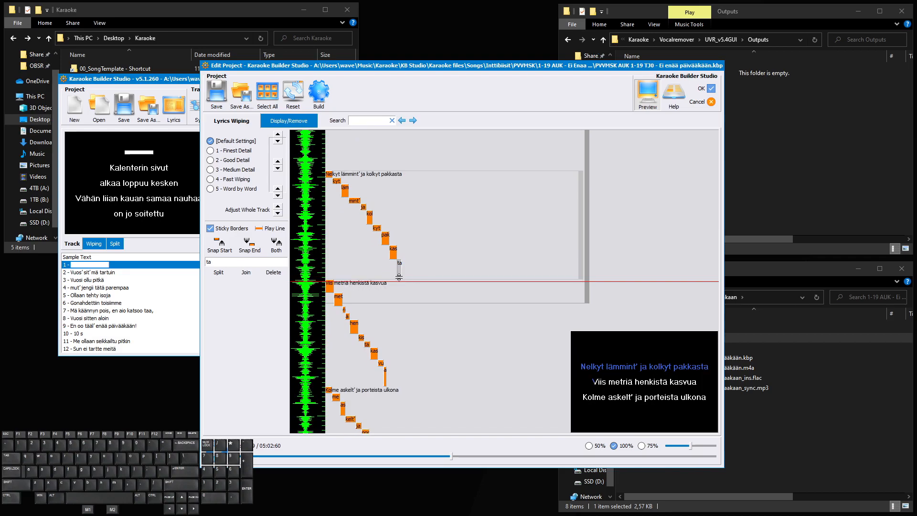
scroll(399, 284, down, 1)
scroll(399, 284, up, 1)
scroll(399, 284, down, 11)
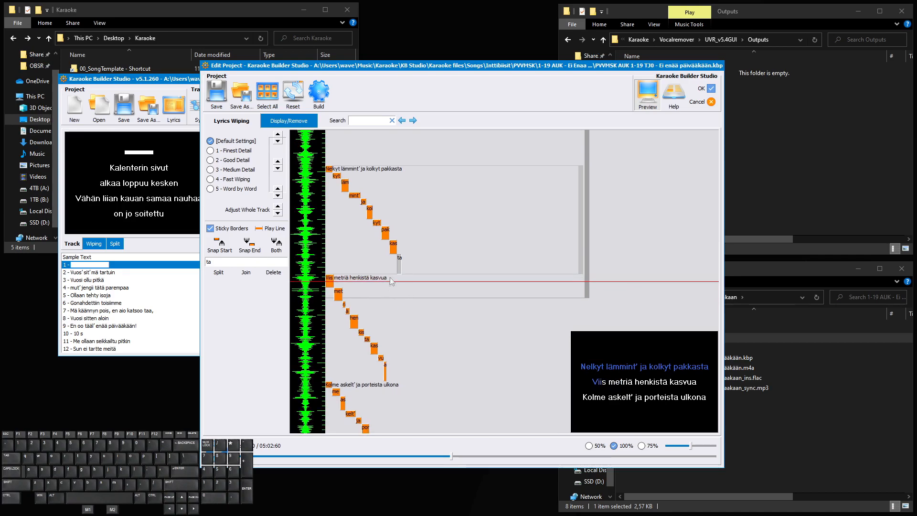
drag(398, 272, 405, 272)
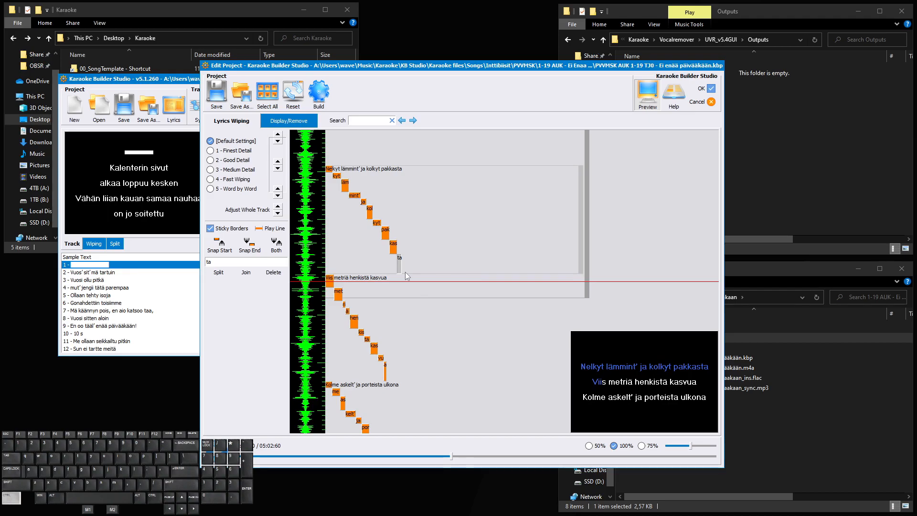
key(space)
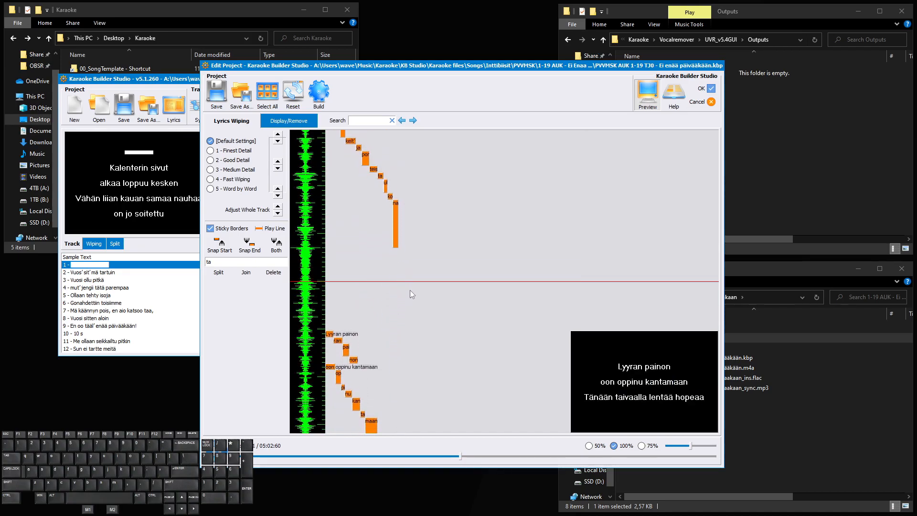
Extend the last syllable "na" of "Kolme askelt' ja porteista ulkona" so it ends later, and reset all Display/Remove points to their defaults
drag(395, 217, 410, 276)
key(space)
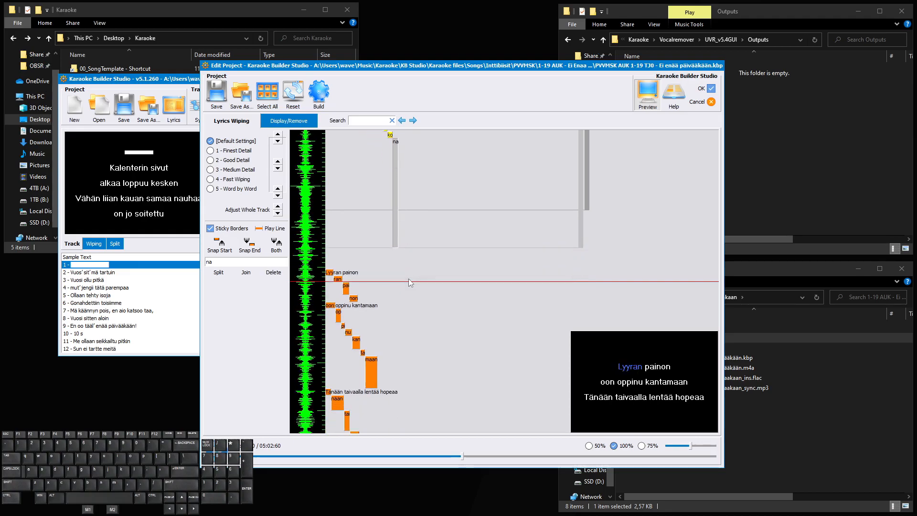
scroll(409, 281, up, 6)
scroll(407, 280, up, 3)
key(space)
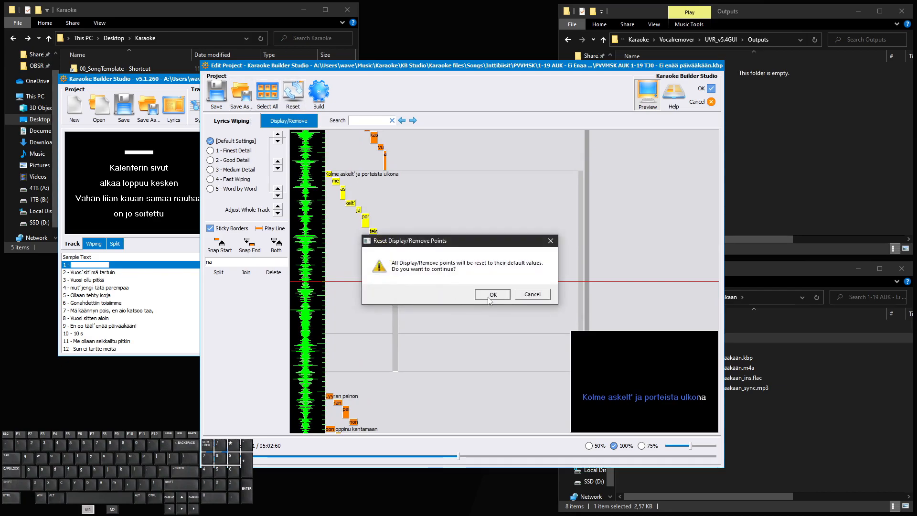
click(492, 294)
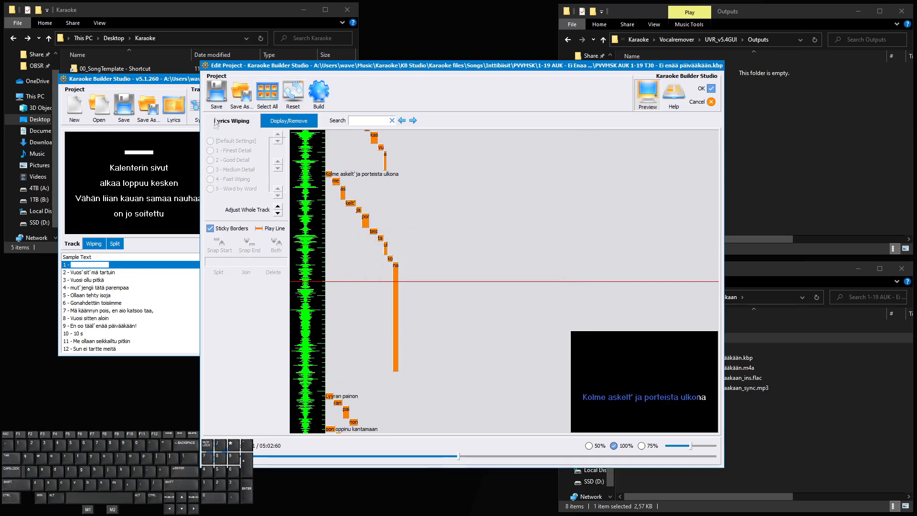
Select the last syllable "na" of "ulkona" and split it into "n" and "a"
click(396, 286)
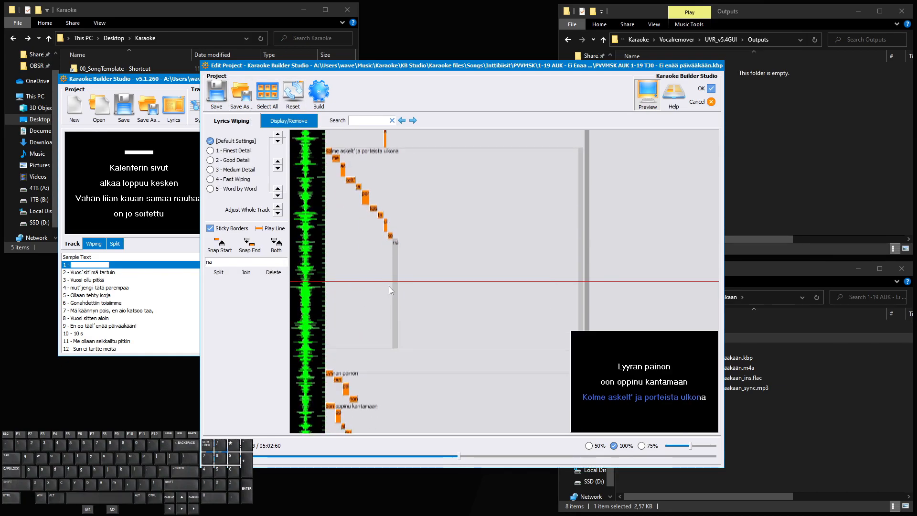
scroll(391, 286, up, 2)
scroll(395, 286, down, 1)
scroll(394, 286, up, 1)
scroll(396, 289, down, 1)
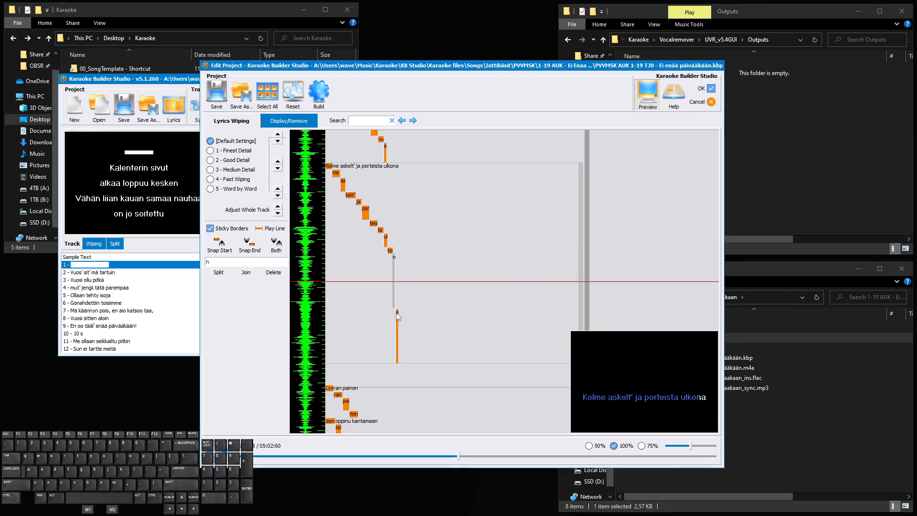
Move the border between "n" and "a" in "ulkona" earlier, and replay the ending through "Tänään taivaalla lentää hopeaa"
scroll(406, 291, up, 2)
scroll(405, 291, down, 1)
scroll(399, 293, up, 1)
key(space)
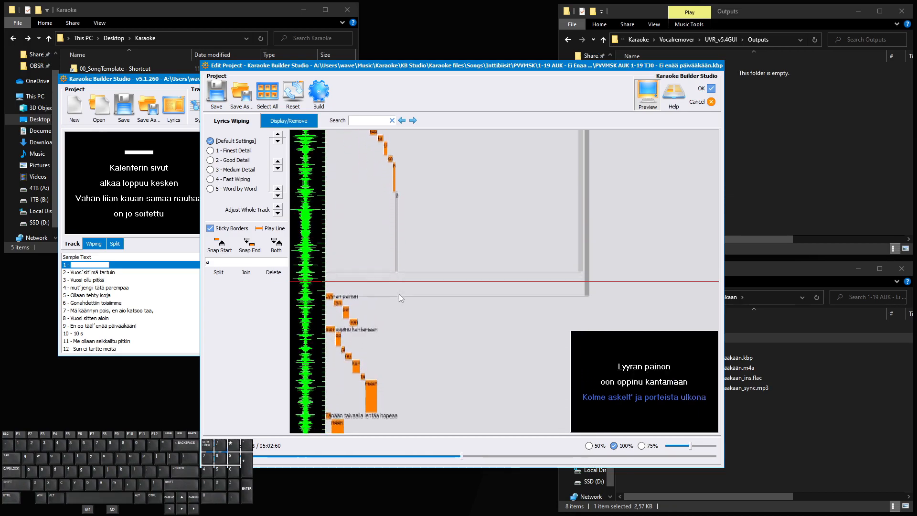
scroll(400, 294, up, 5)
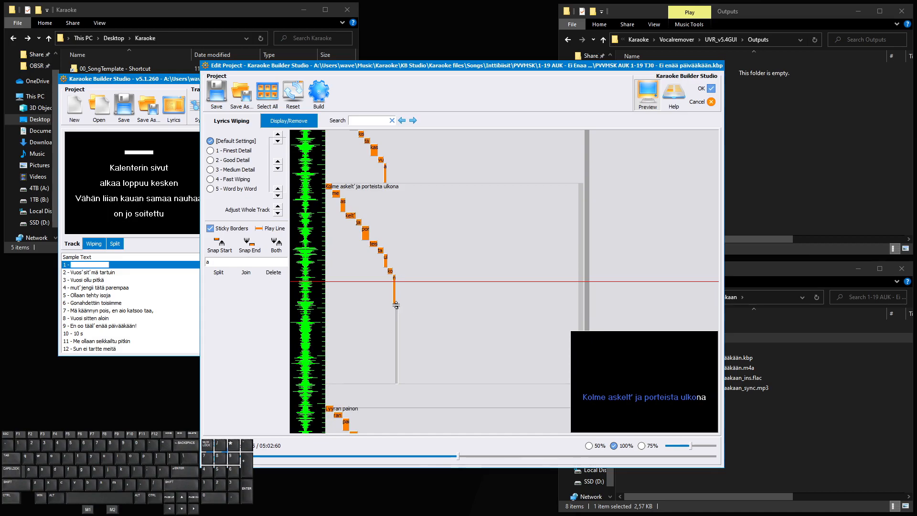
scroll(397, 315, up, 1)
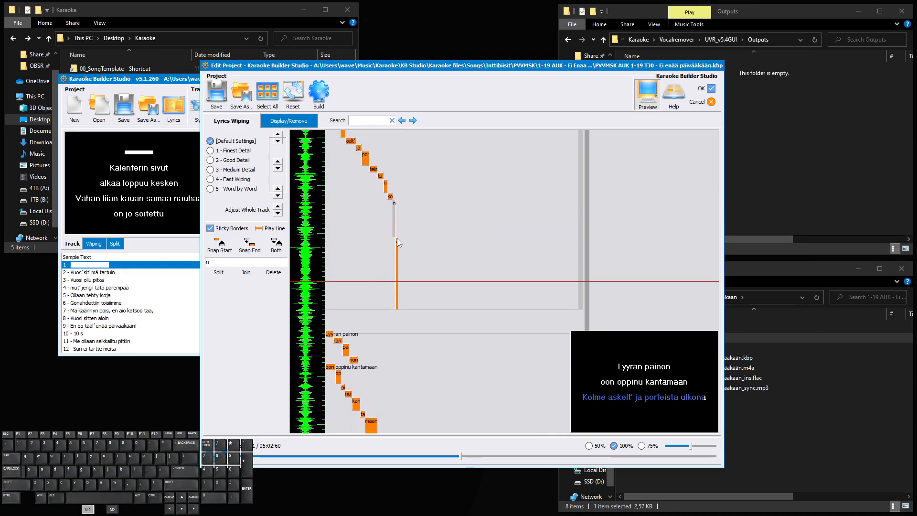
scroll(403, 258, up, 4)
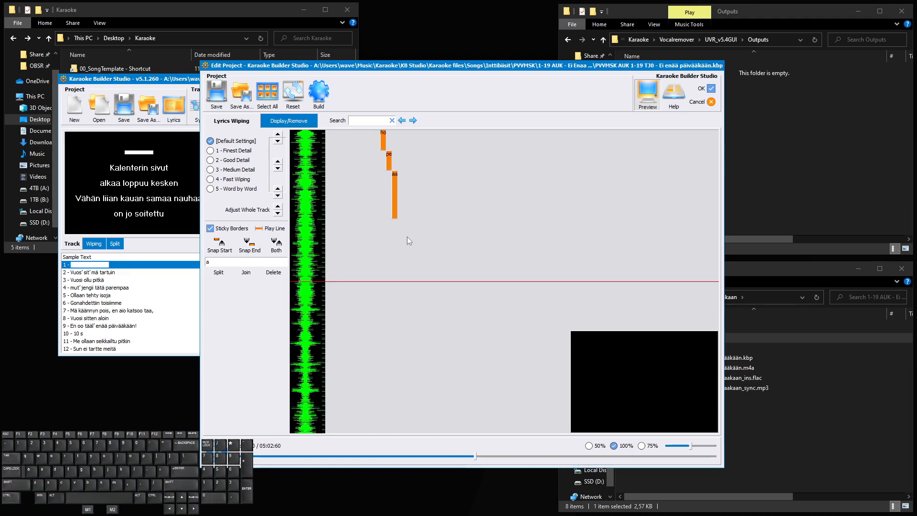
Extend the last syllable "aa" of "hopeaa" so it ends later, reset all Display/Remove points to their defaults, and resume playback
scroll(409, 225, up, 5)
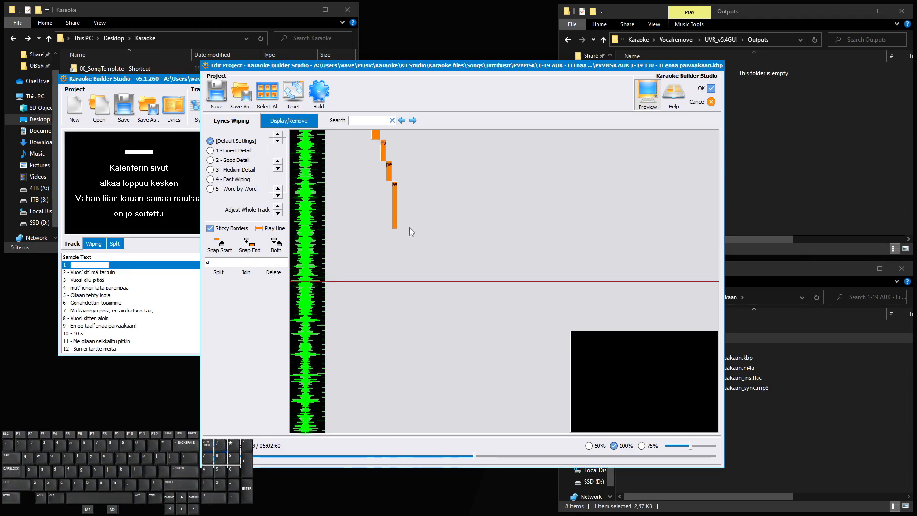
scroll(408, 228, down, 2)
scroll(400, 198, down, 3)
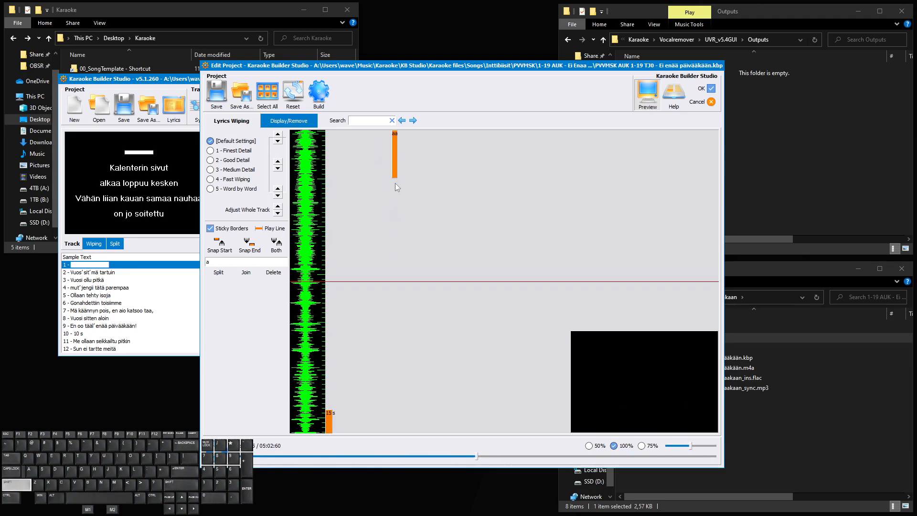
click(394, 168)
drag(394, 168, 411, 277)
scroll(413, 279, up, 5)
click(290, 98)
key(Return)
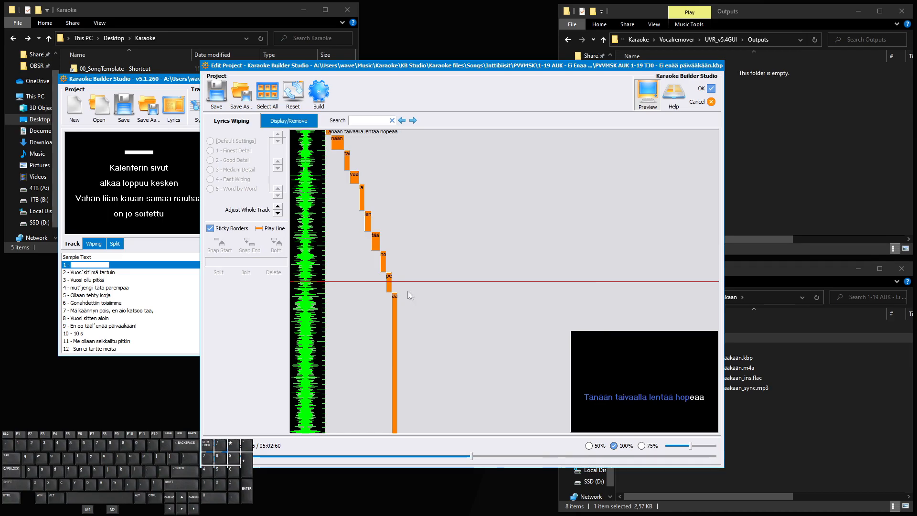
key(space)
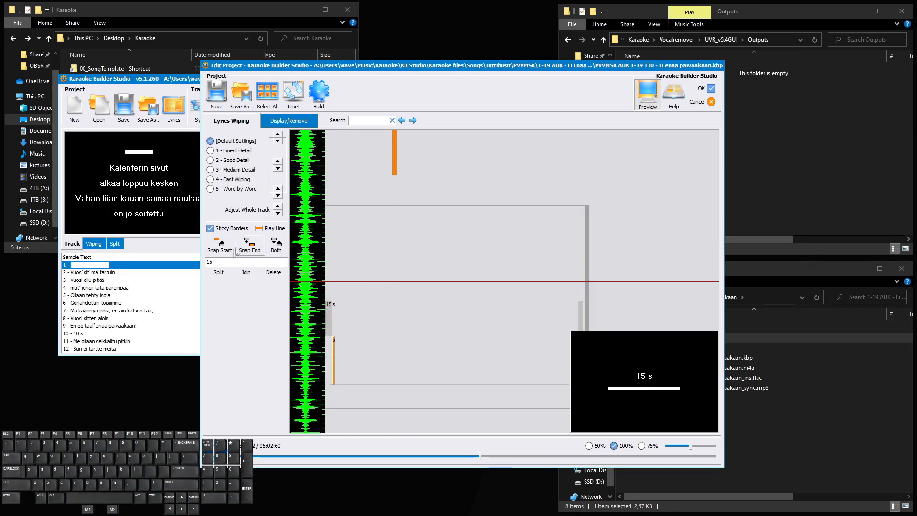
Join "15" and "s" into one syllable, move the "15 s" line later, and resume playback into the following verse
click(243, 275)
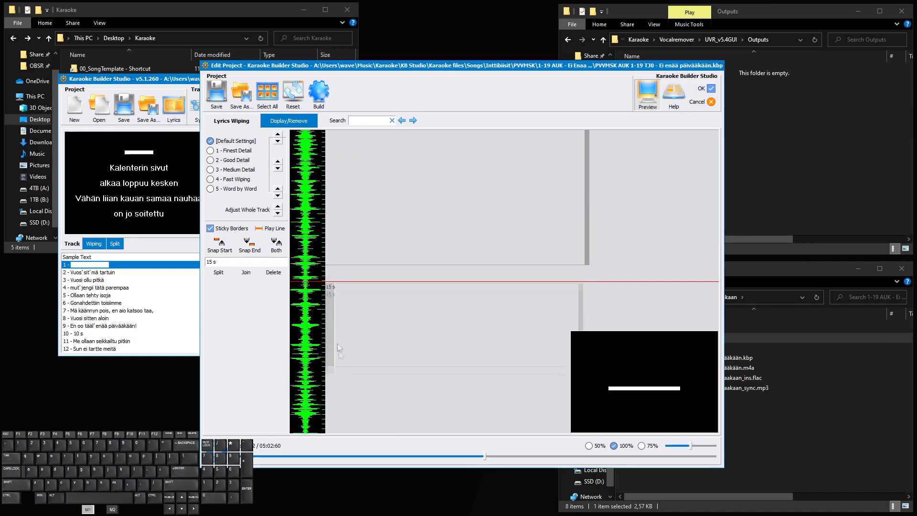
click(364, 358)
scroll(360, 258, down, 5)
key(space)
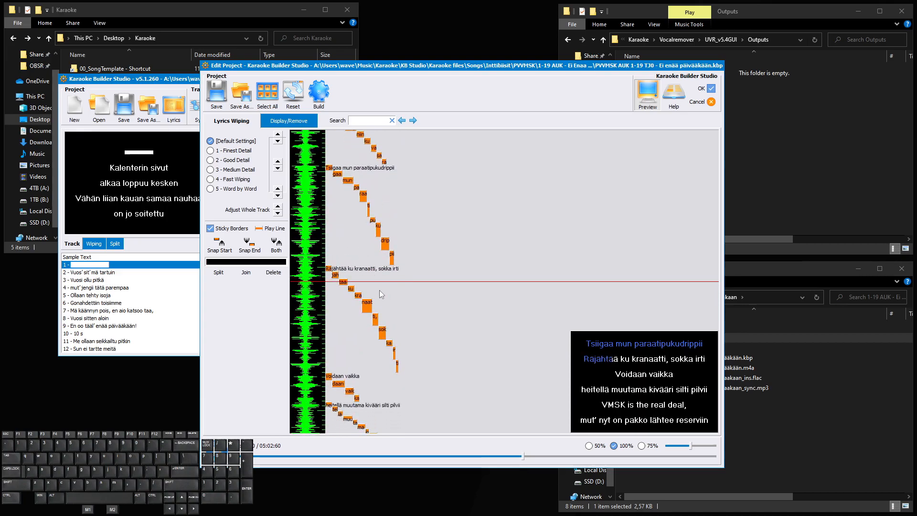
Examine how the lines from "Me ollaan edellä," to "Me sotamusaskenee remontoidaa," appear and disappear in the preview
scroll(380, 294, up, 12)
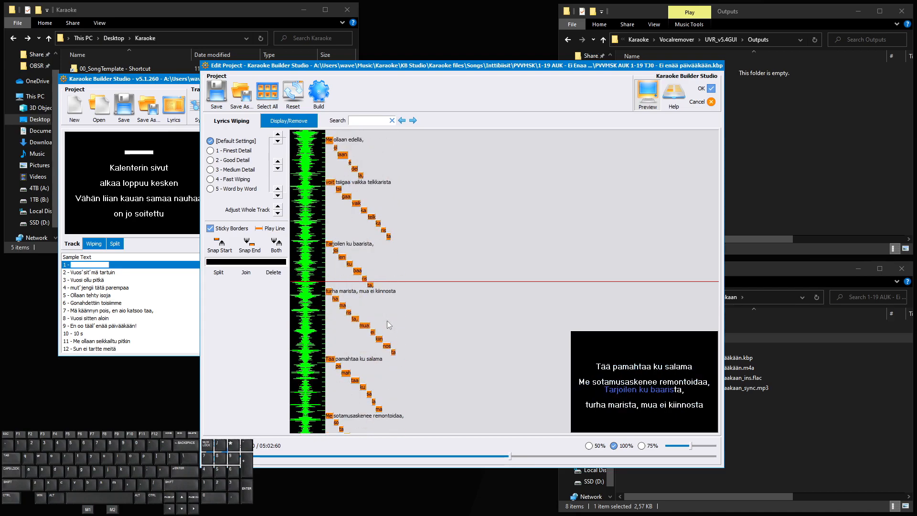
scroll(387, 321, up, 4)
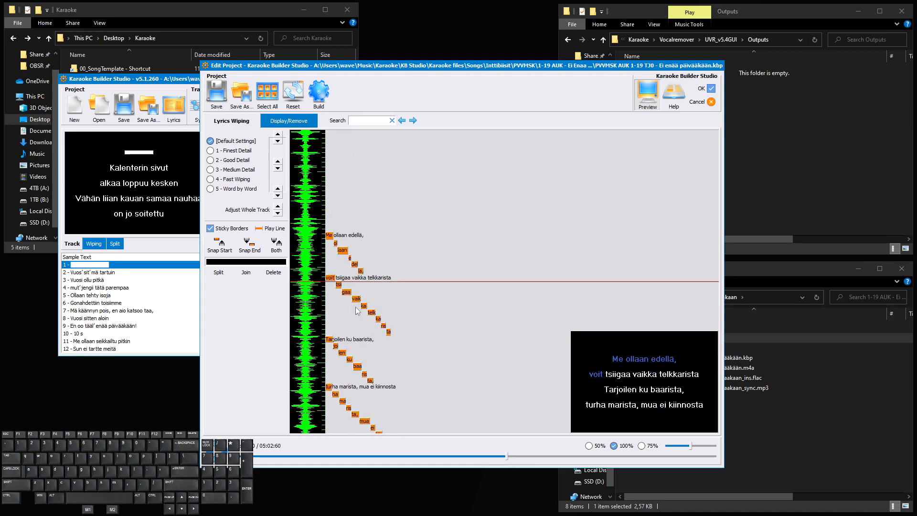
scroll(371, 315, down, 2)
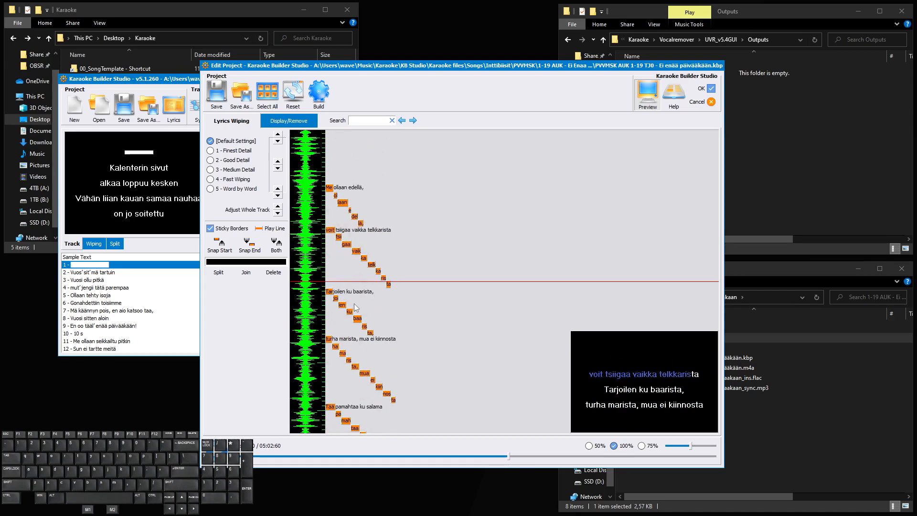
scroll(365, 318, down, 2)
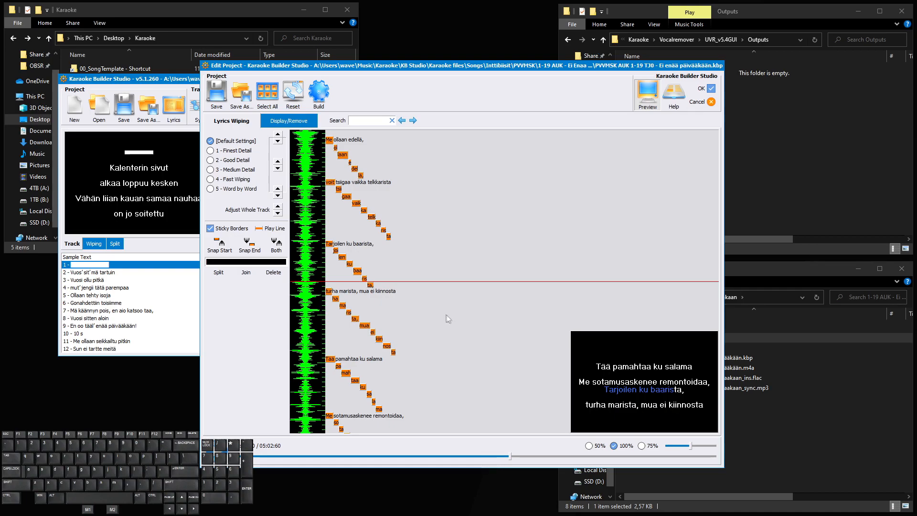
scroll(445, 314, up, 6)
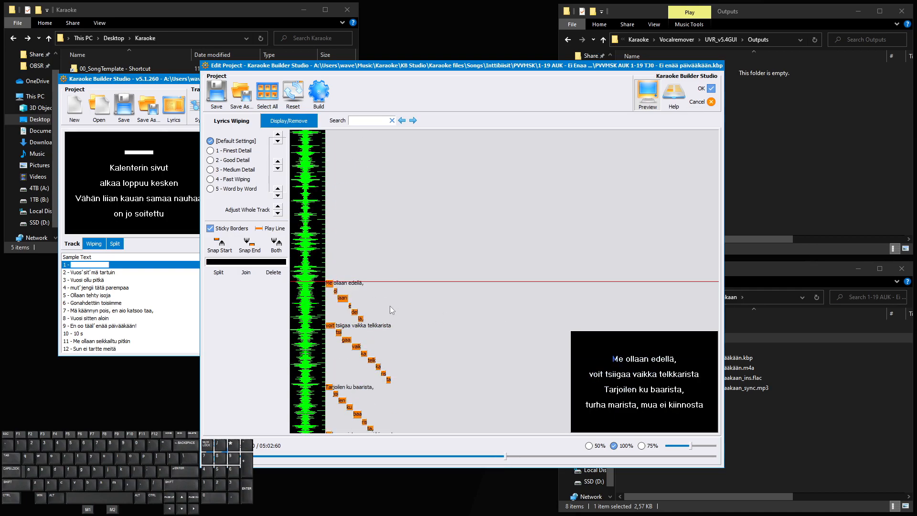
scroll(389, 306, up, 1)
scroll(381, 307, down, 6)
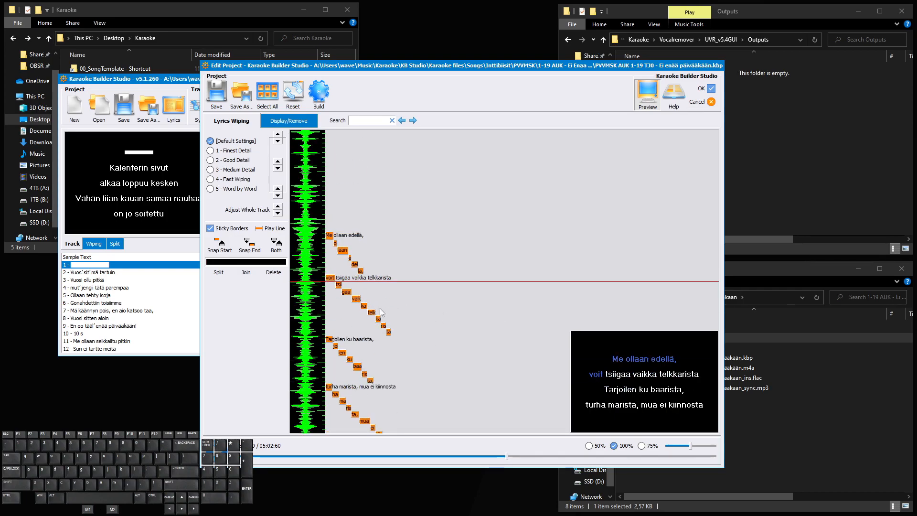
scroll(380, 310, down, 7)
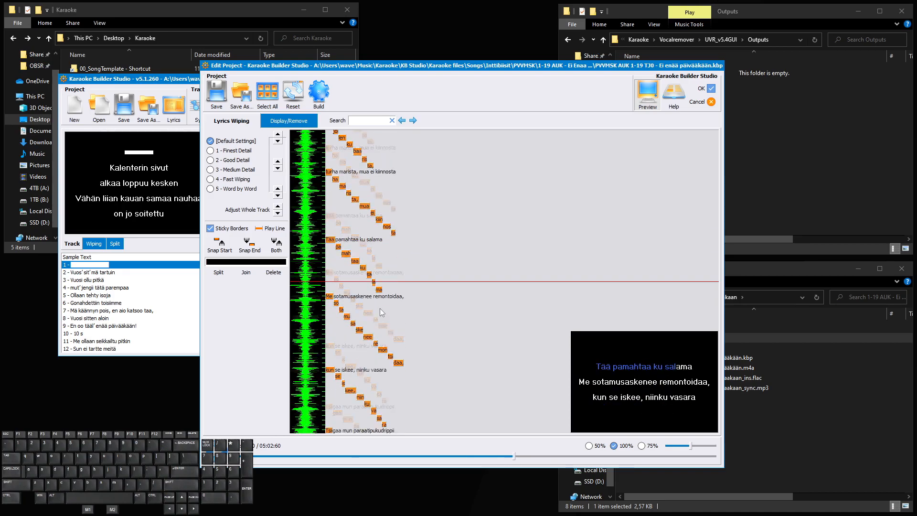
scroll(379, 308, down, 2)
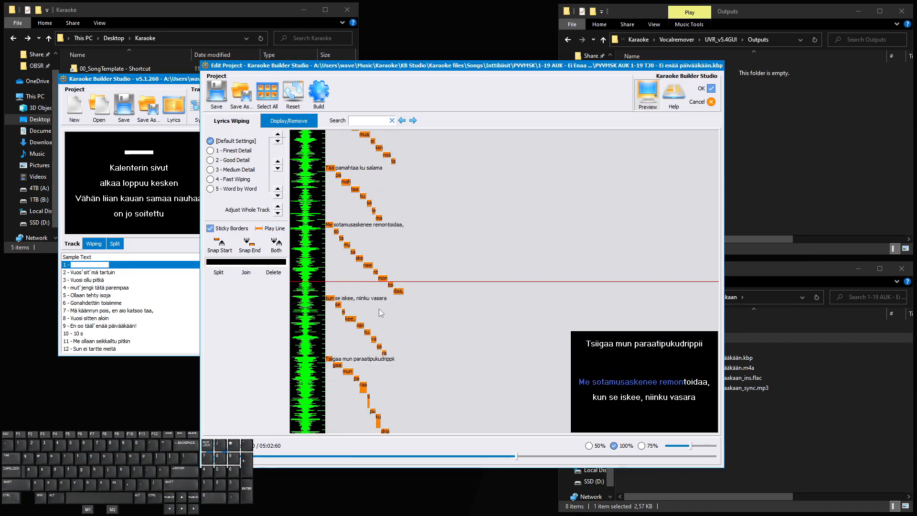
Select the last syllable "ma" of "Tää pamahtaa ku salama" to inspect the line's display and remove timing
scroll(379, 305, up, 4)
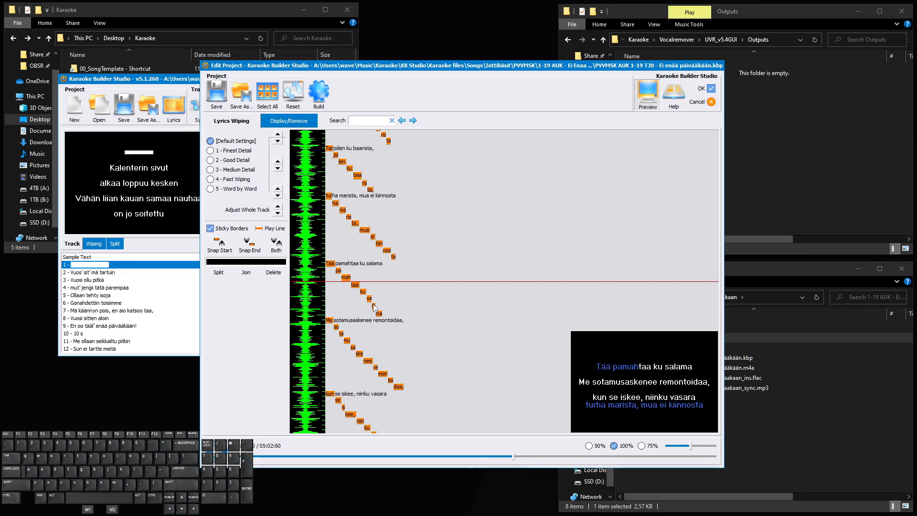
scroll(375, 305, down, 1)
click(378, 290)
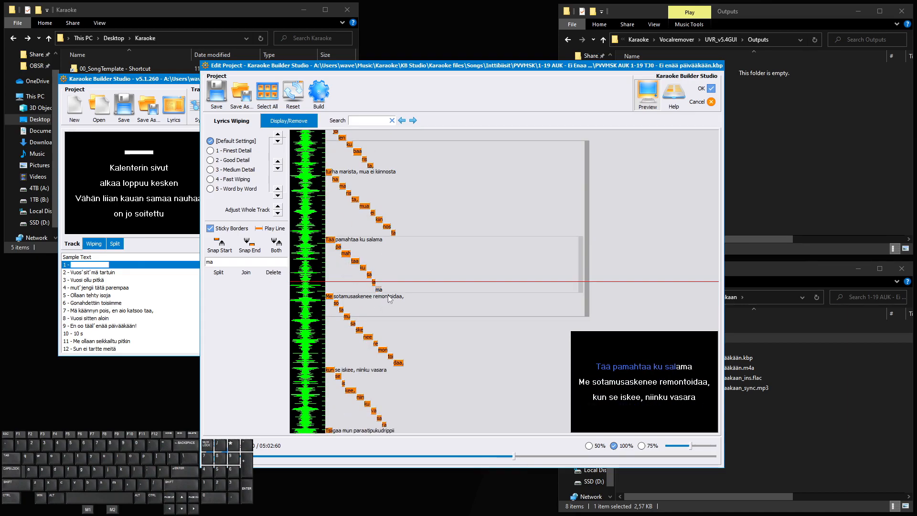
Play back to "Mä käännyn pois, en aio katsoo taa," and split the comma off the syllable "pois,"
scroll(388, 295, up, 1)
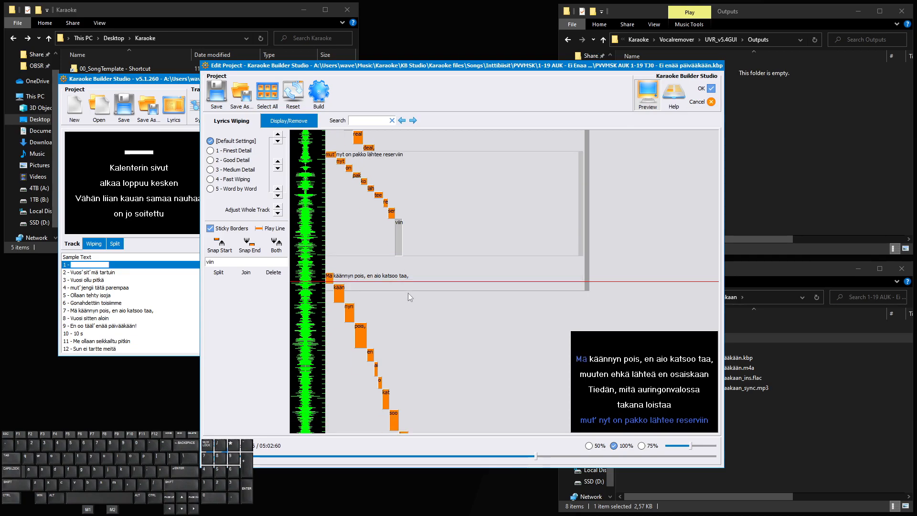
click(361, 292)
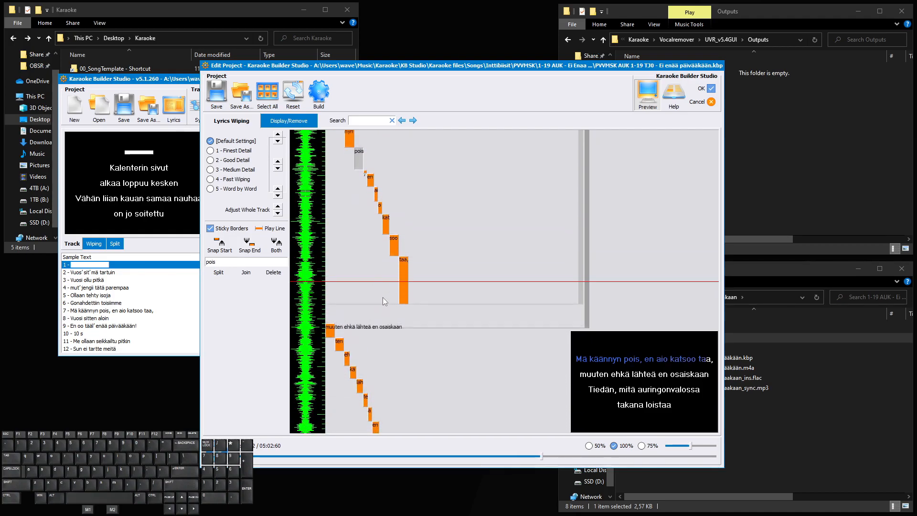
Split the comma off the last syllable "taa," of "Mä käännyn pois, en aio katsoo taa," and wipe "taa" for longer
click(404, 282)
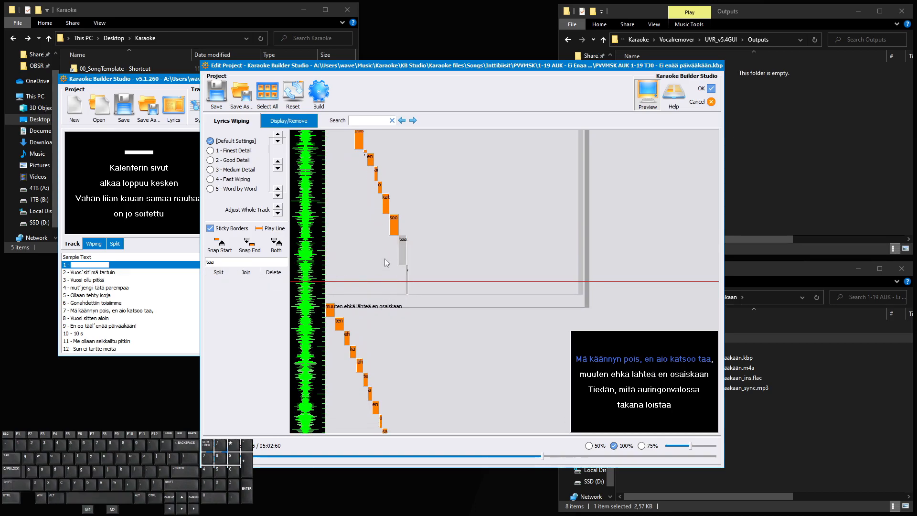
drag(403, 264, 421, 278)
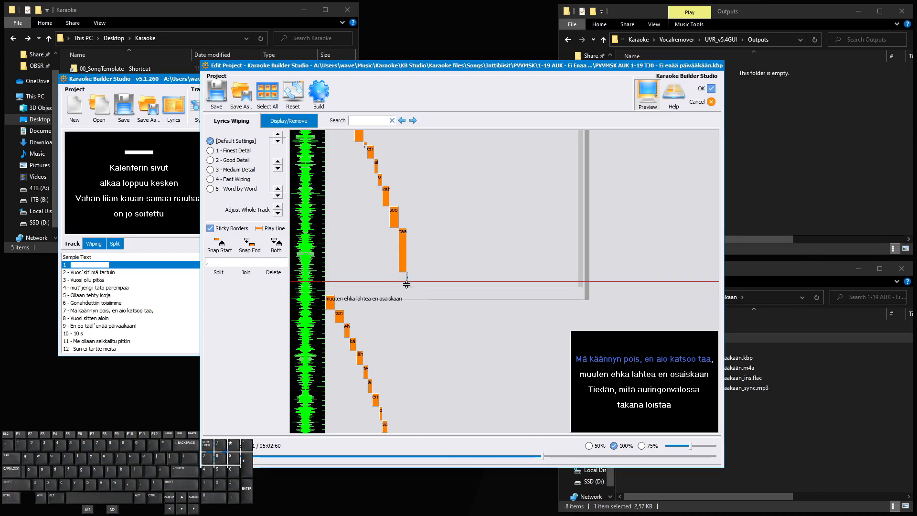
key(space)
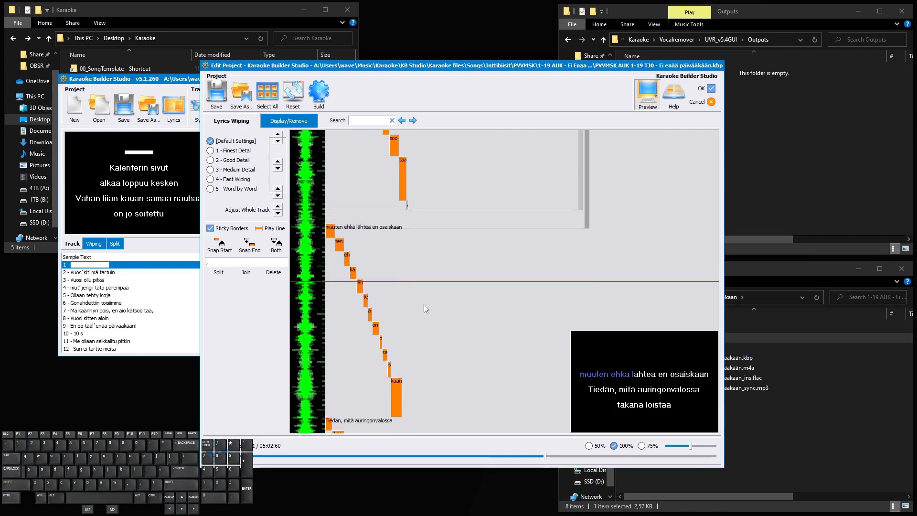
Play back through the end of "takana loistaa" and reset all display and remove points to their default values
key(space)
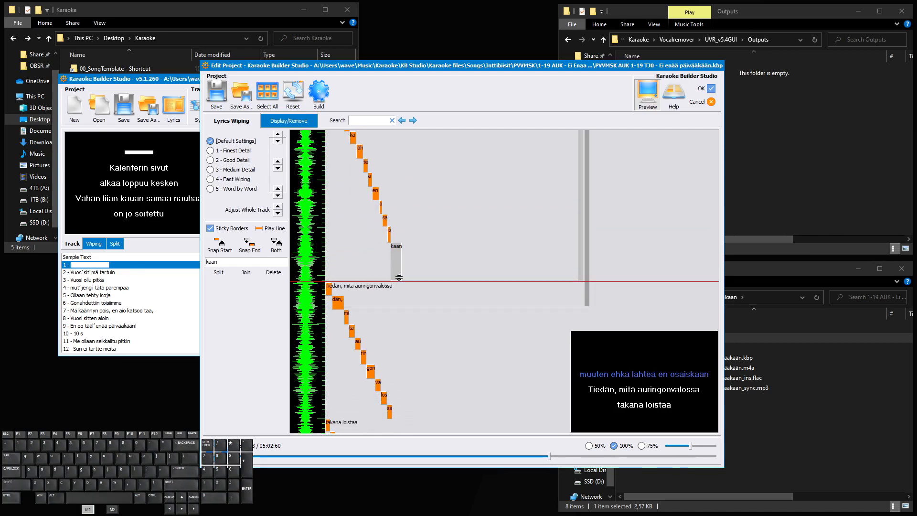
key(space)
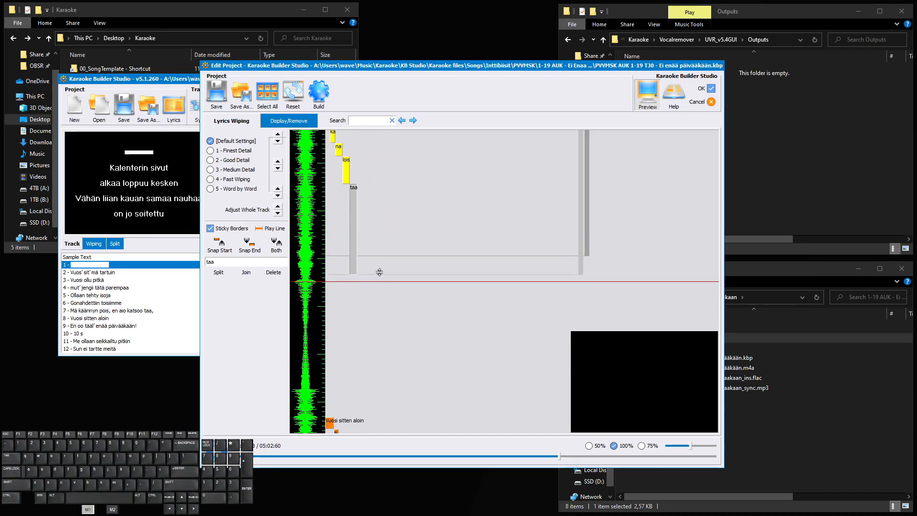
key(space)
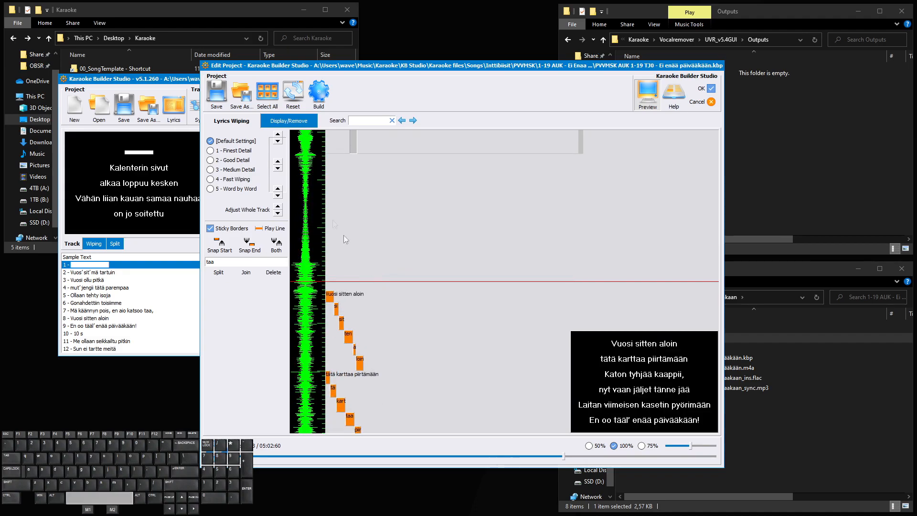
click(294, 95)
key(Return)
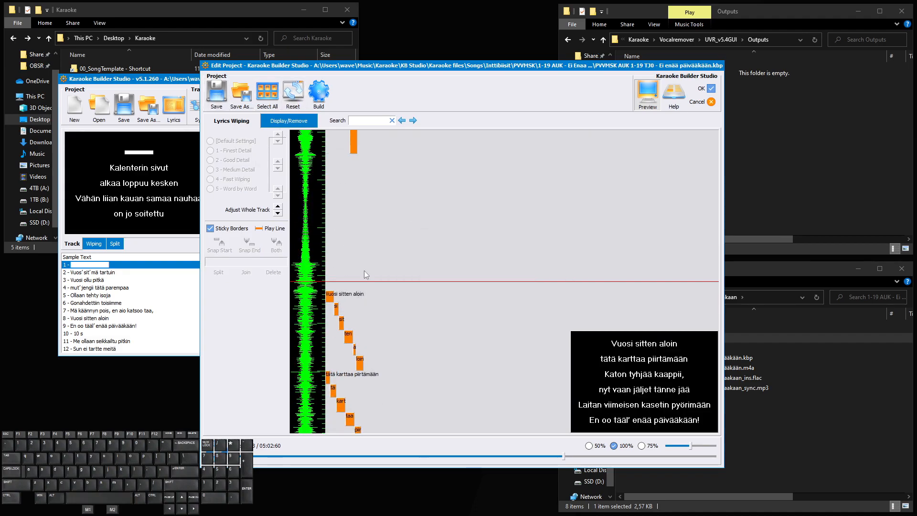
Play back "Vuosi sitten aloin" and "tätä karttaa piirtämään", and select the syllable "mään" to check its wipe timing
key(space)
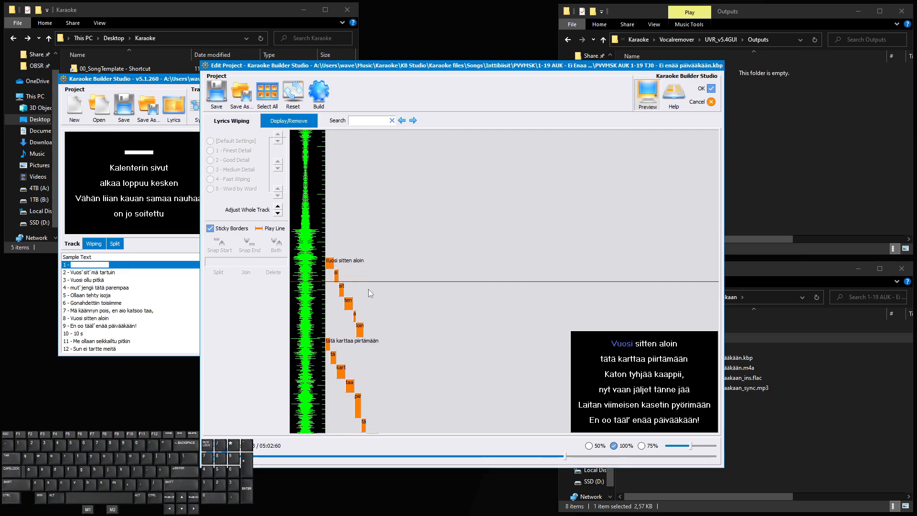
scroll(371, 297, down, 2)
key(space)
scroll(377, 289, up, 2)
key(space)
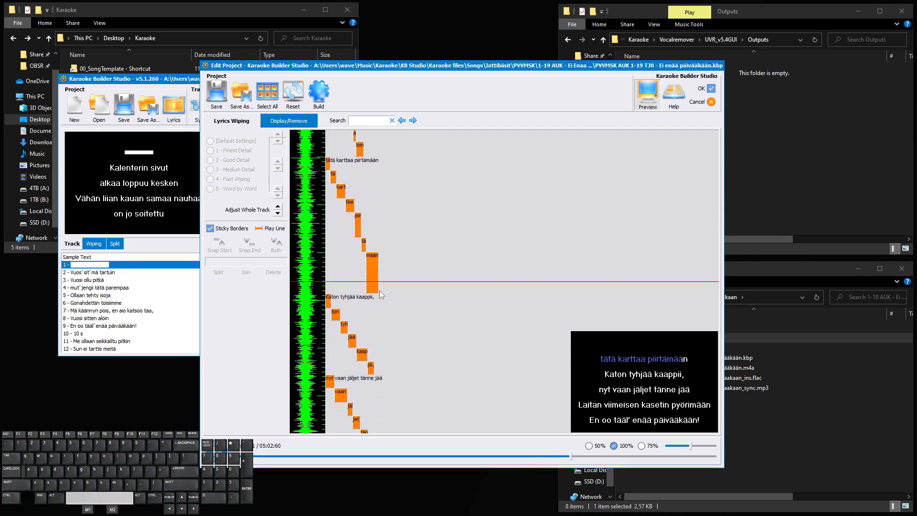
key(space)
click(373, 274)
key(space)
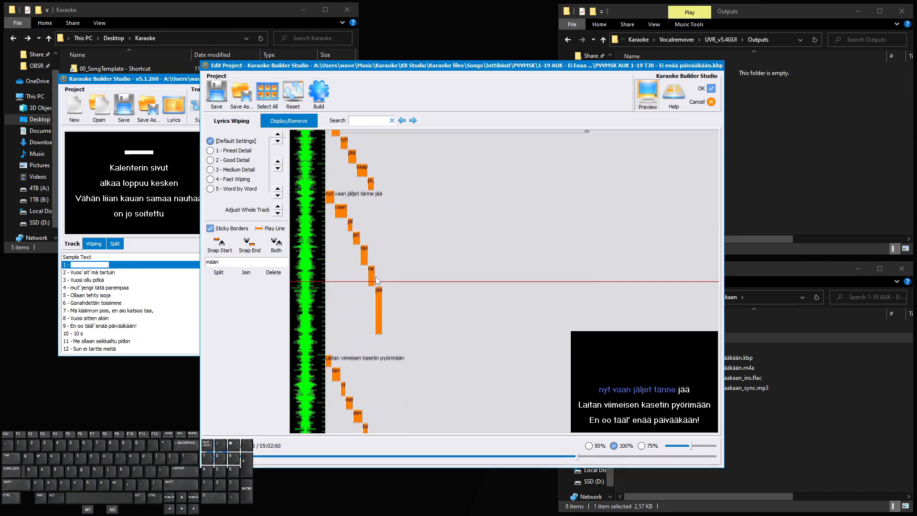
Replay the end of "nyt vaan jäljet tänne jää" to check "jää", and continue playback to "En oo tääl' enää päivääkään!"
scroll(376, 280, up, 3)
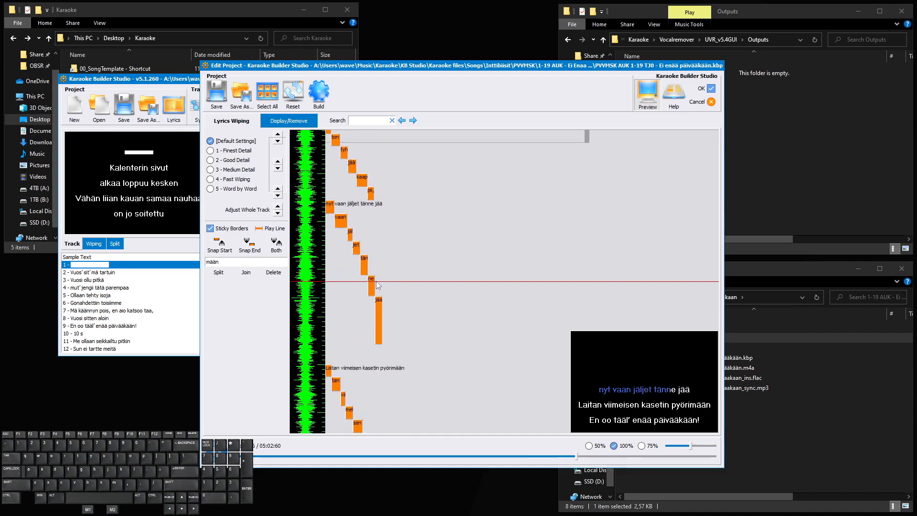
key(space)
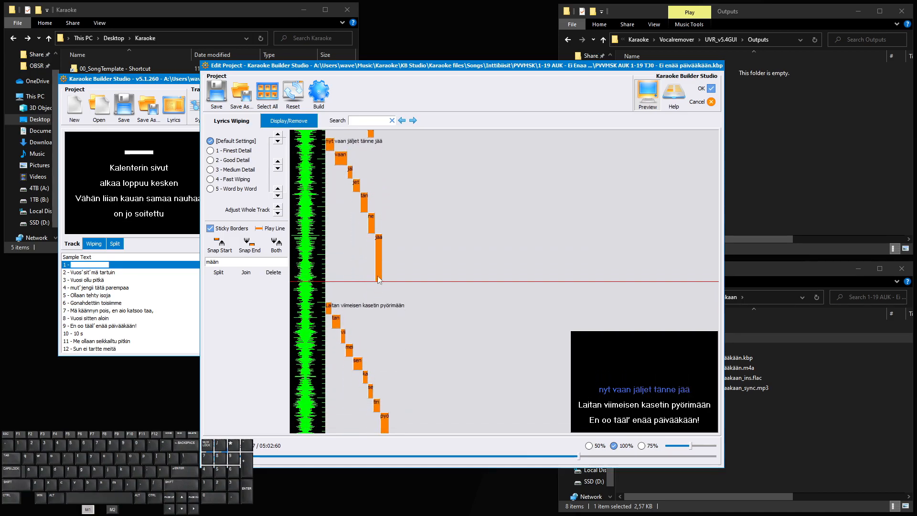
click(378, 278)
key(space)
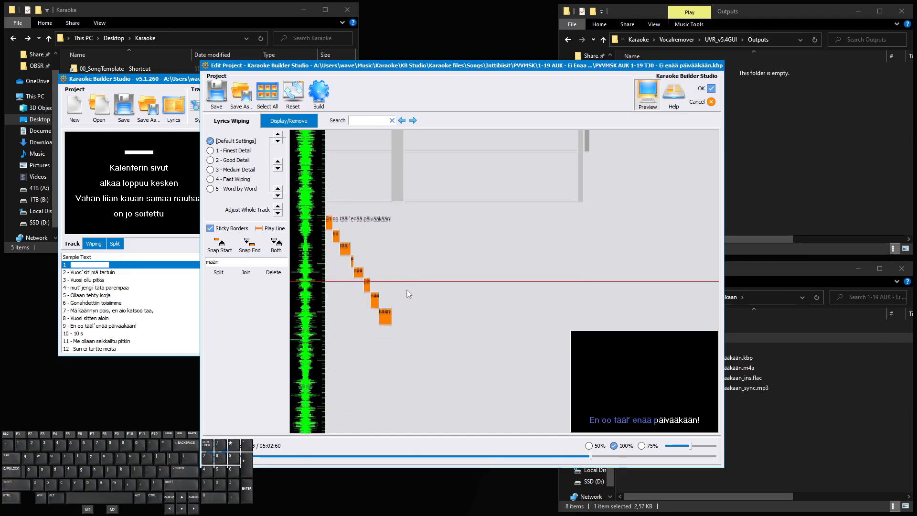
Split the exclamation mark off "kään!", wipe "kään" for longer and the mark for less time, and reset the display and remove points
key(space)
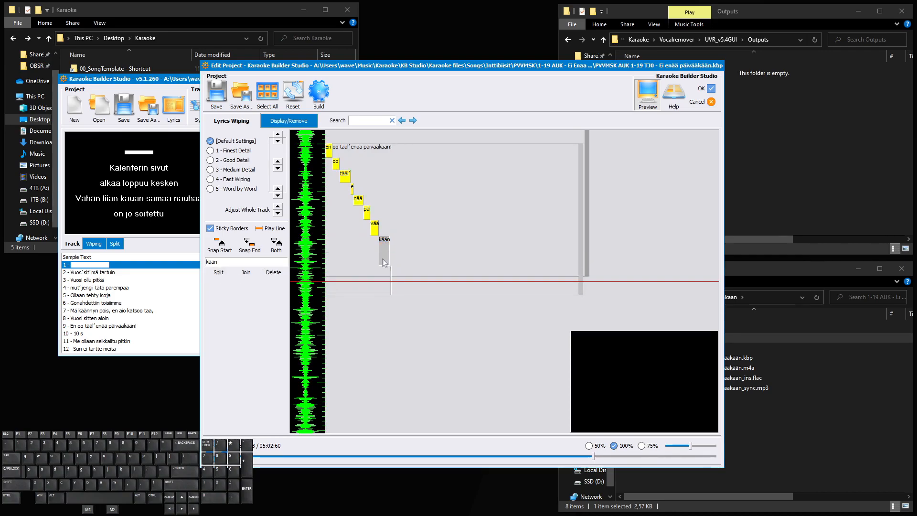
scroll(391, 292, up, 1)
scroll(391, 292, down, 2)
click(391, 286)
drag(391, 287, 396, 280)
click(293, 95)
key(Return)
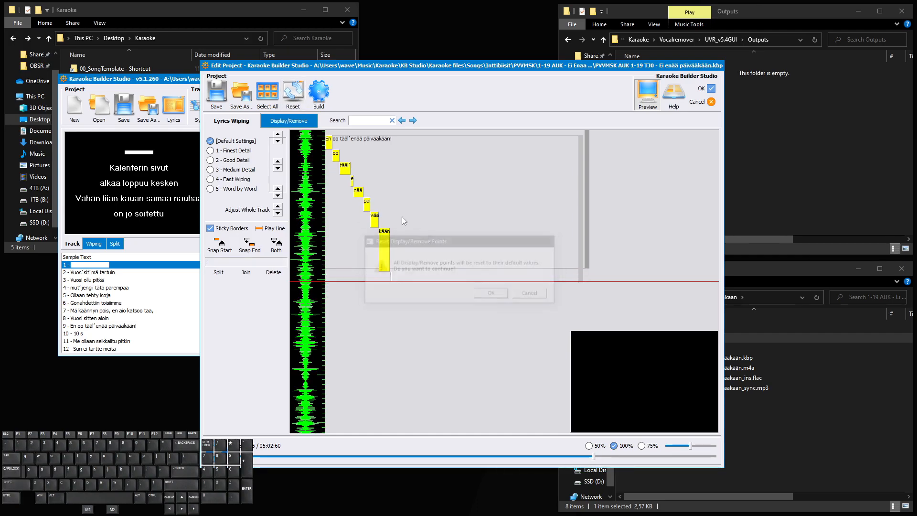
Return to the early part of the song and spot-check the wiping and line display through to "mut' nyt on pakko lähtee reserviin"
scroll(378, 267, up, 5)
drag(446, 456, 225, 456)
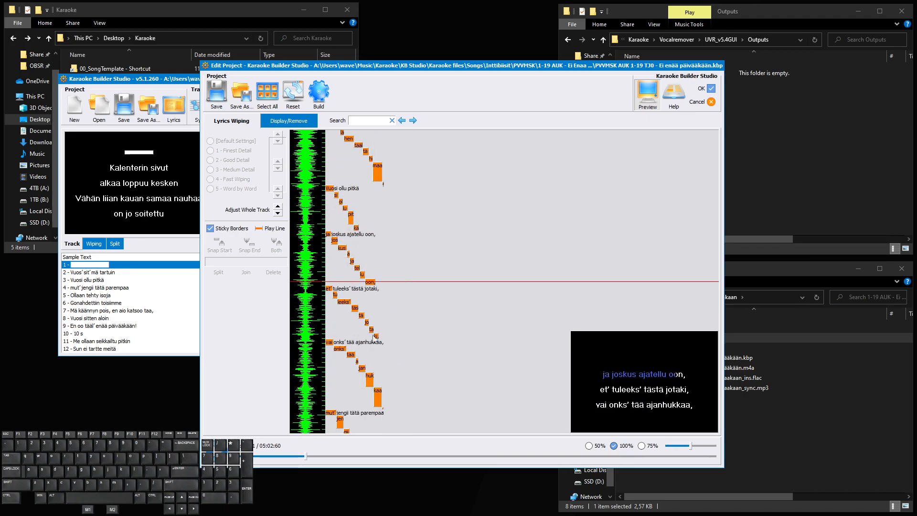
drag(306, 457, 333, 456)
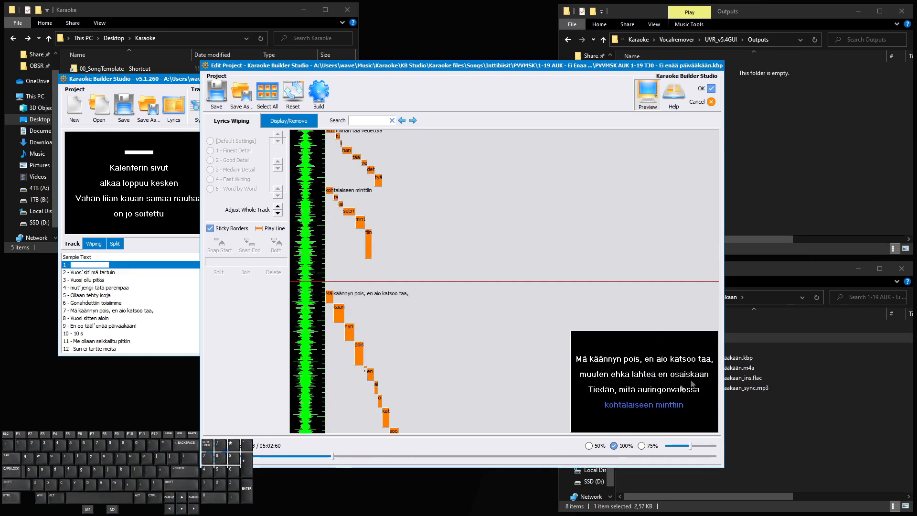
drag(332, 456, 385, 457)
key(space)
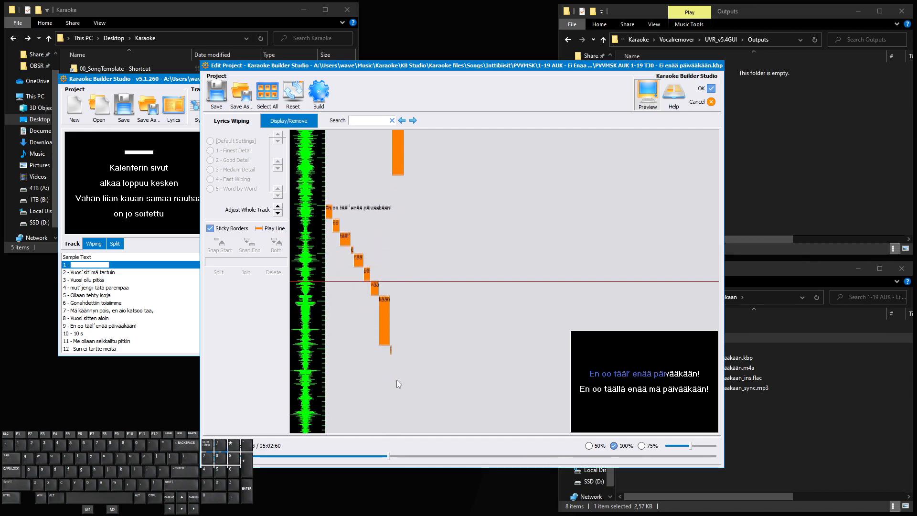
key(space)
drag(386, 457, 439, 456)
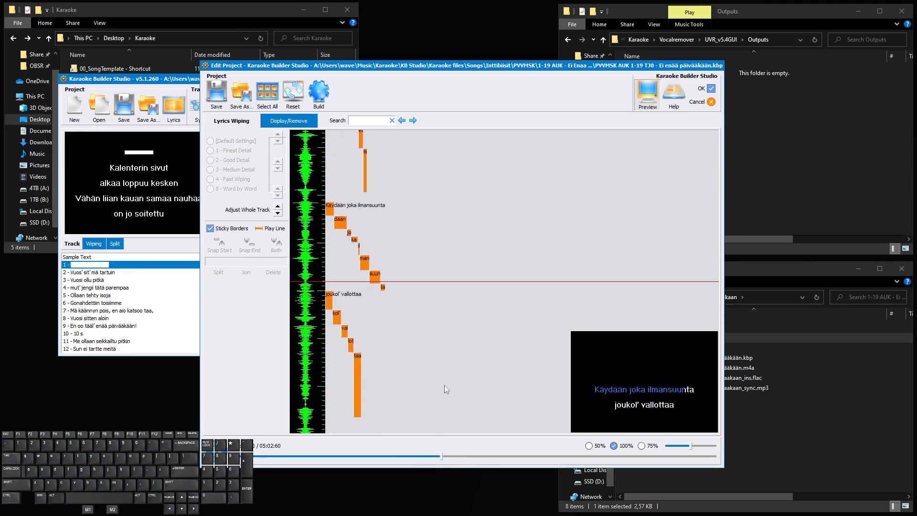
scroll(444, 384, up, 2)
key(space)
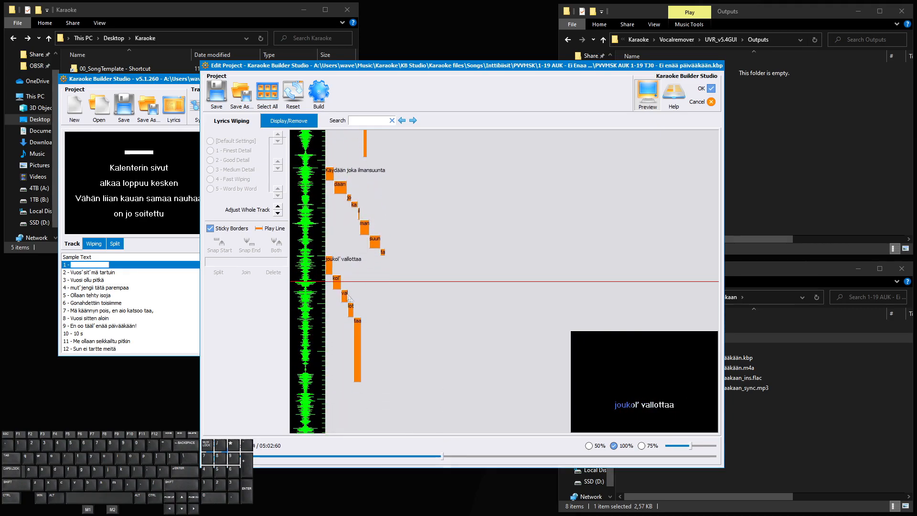
drag(443, 456, 448, 455)
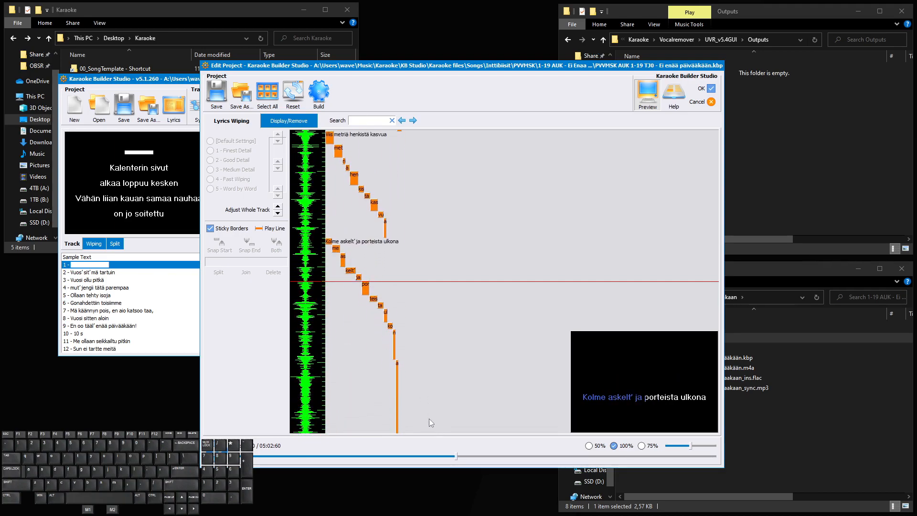
drag(456, 456, 528, 455)
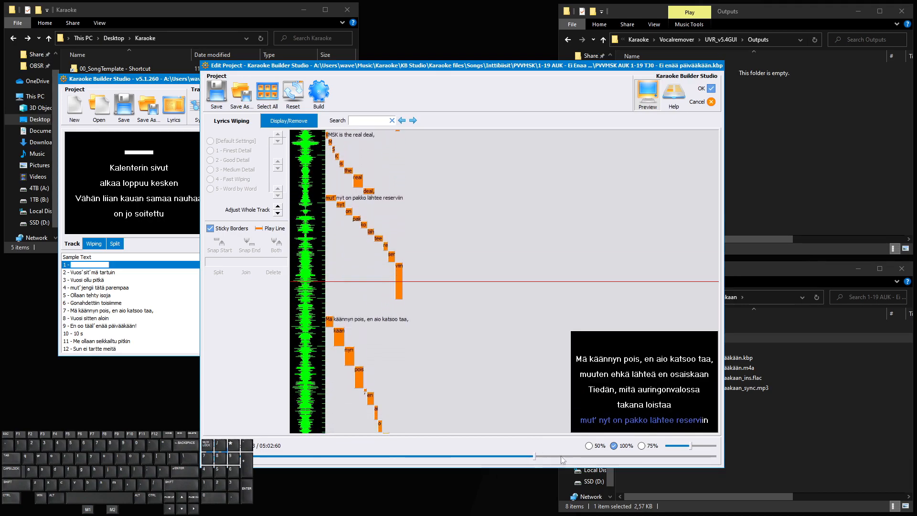
Join the syllables of the "1 m 15 s" countdown line into one and move the line later, closer to the progress bar
drag(541, 455, 603, 456)
scroll(381, 308, up, 2)
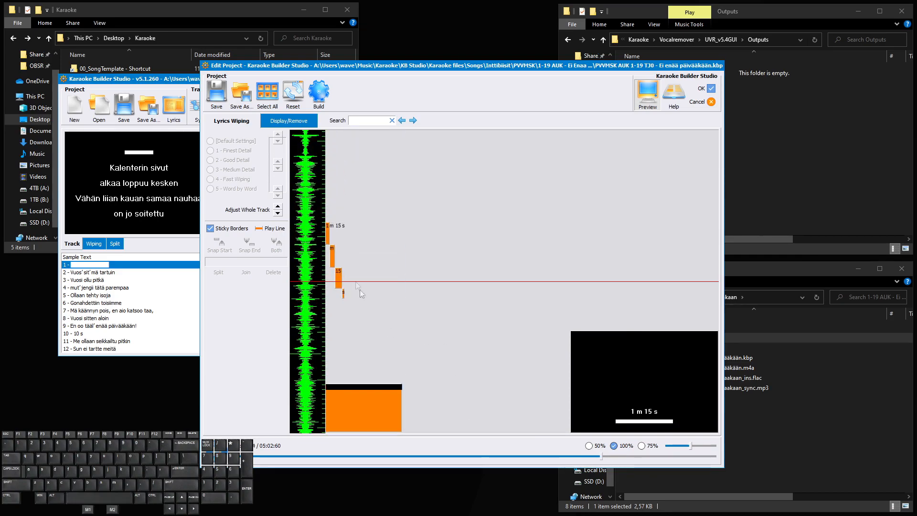
click(327, 241)
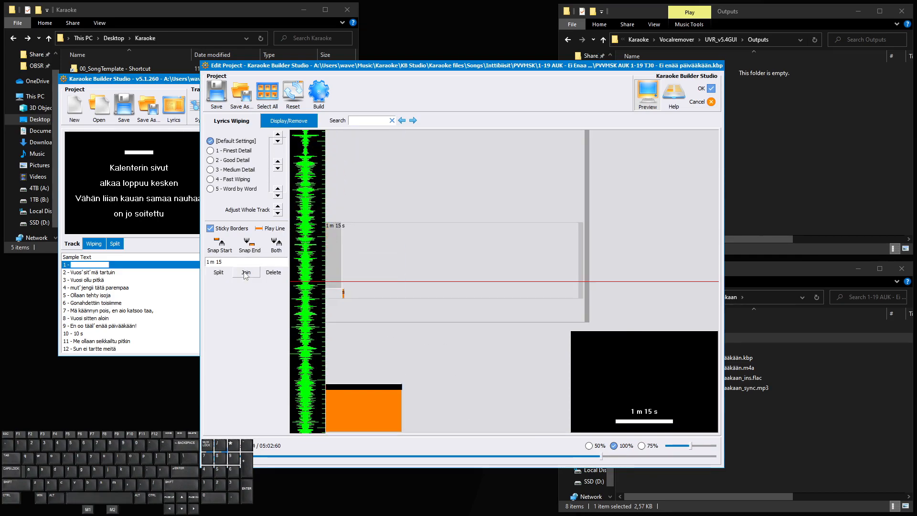
drag(337, 291, 347, 363)
scroll(345, 360, down, 2)
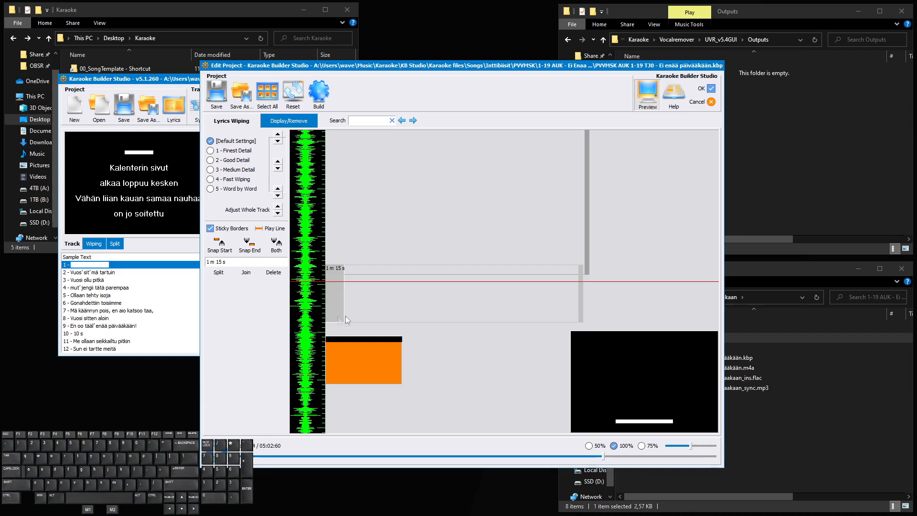
Reposition the "1 m 15 s" line so its wipe overlaps the progress bar's, and reset all display and remove points
scroll(363, 349, up, 1)
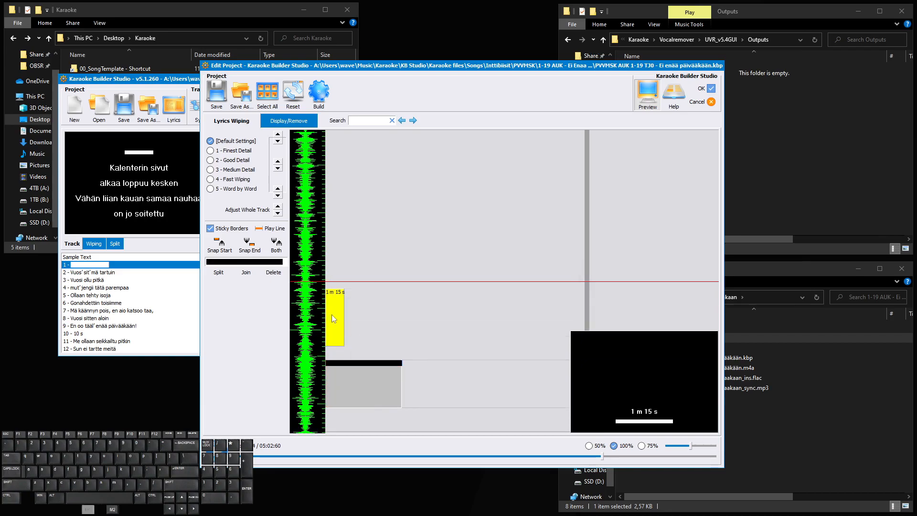
click(332, 314)
scroll(336, 319, down, 2)
scroll(335, 319, up, 2)
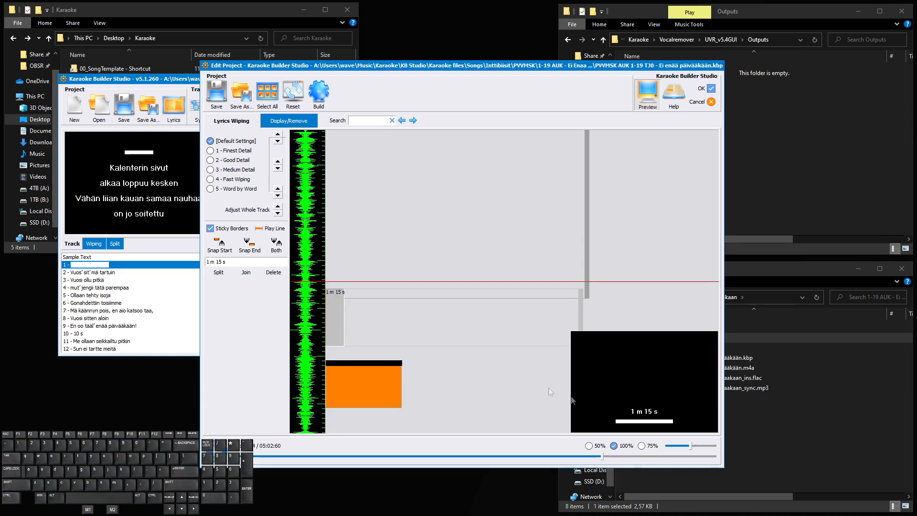
scroll(368, 288, down, 2)
click(333, 209)
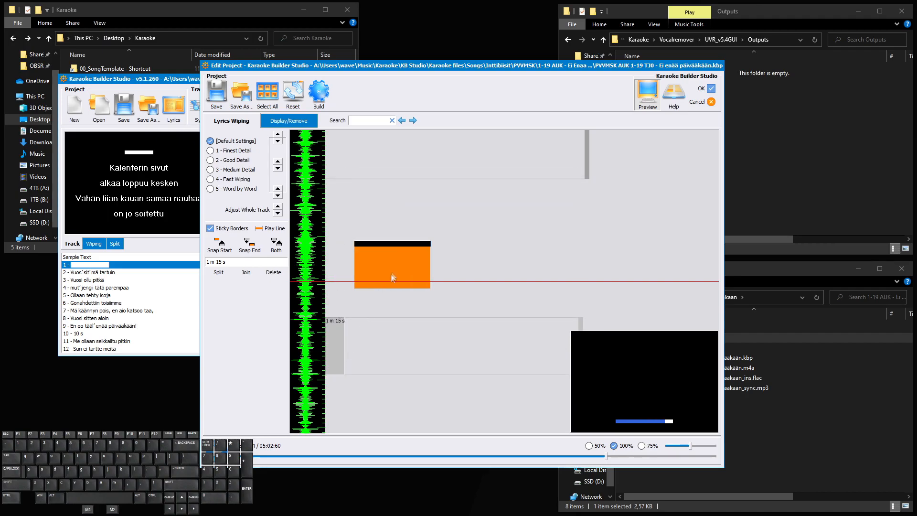
click(293, 91)
key(Return)
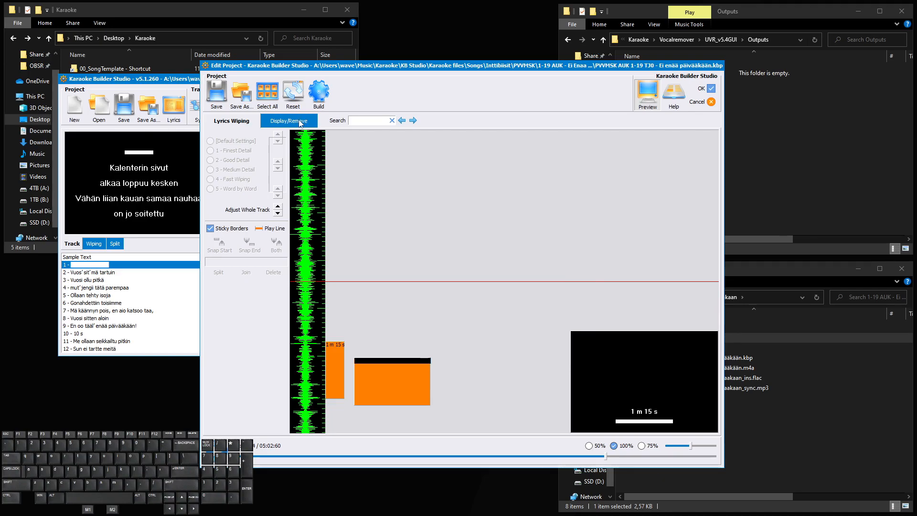
Examine on the display/remove timeline how the opening lines from "Kalenterin sivut" to "on jo soitettu" appear and disappear
click(300, 122)
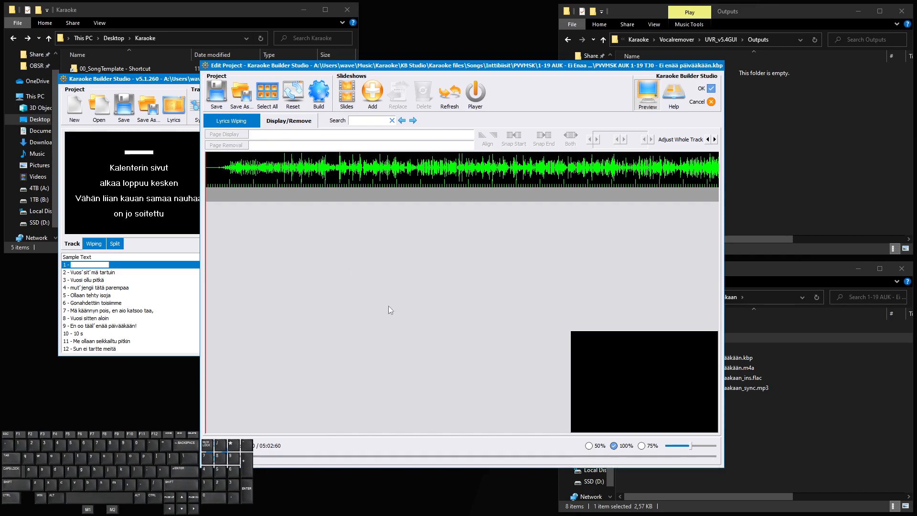
key(space)
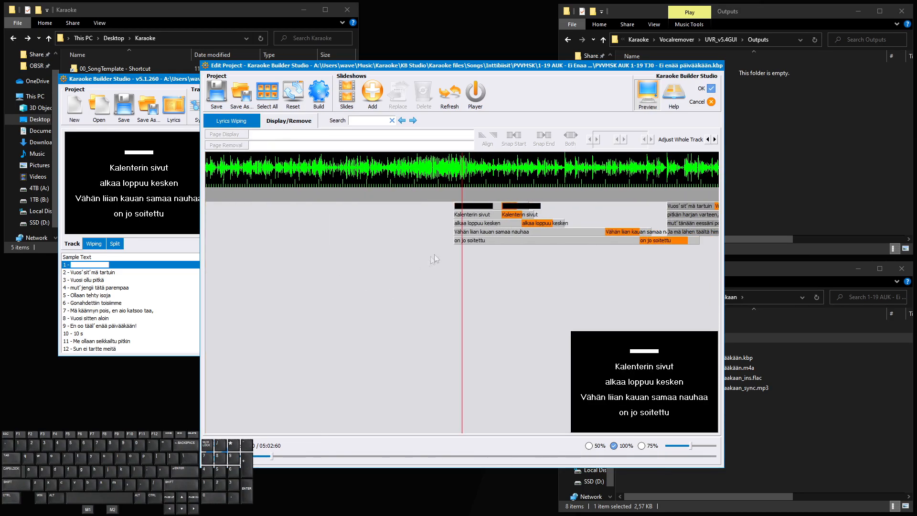
click(457, 209)
scroll(458, 217, down, 2)
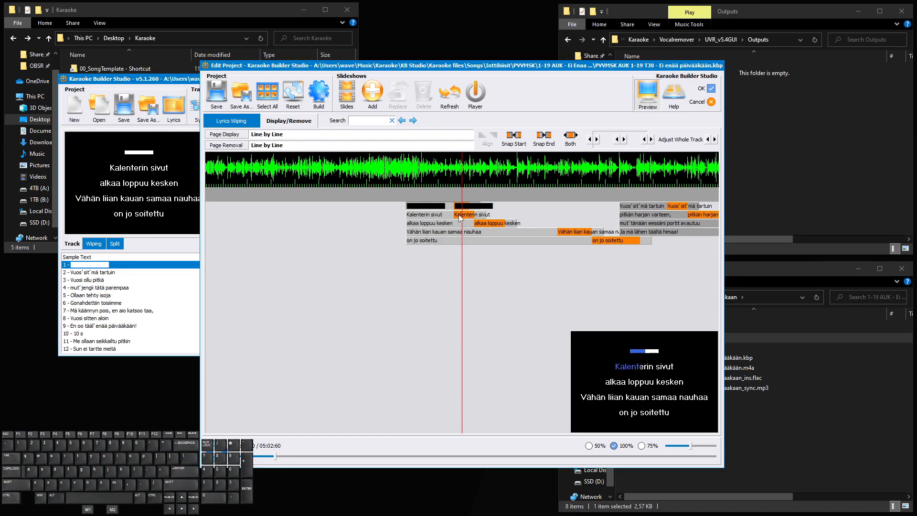
scroll(457, 227, up, 3)
scroll(457, 227, down, 1)
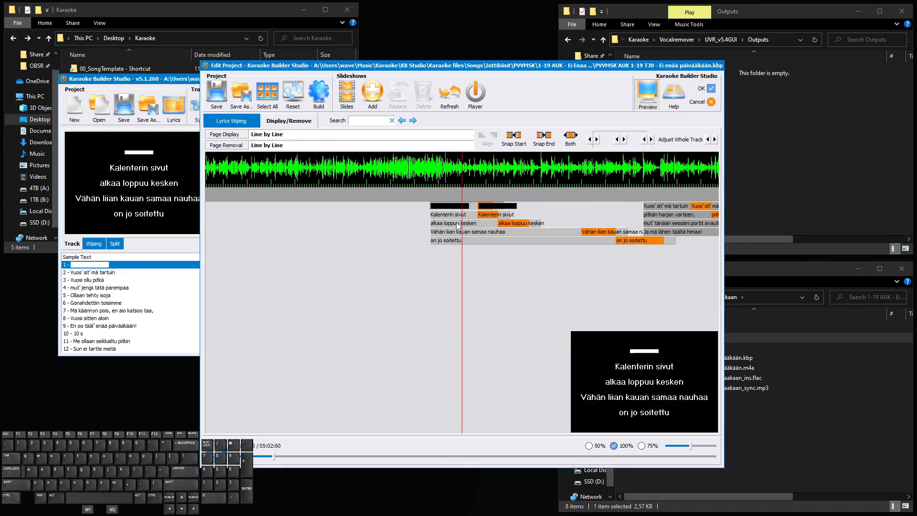
scroll(483, 332, down, 3)
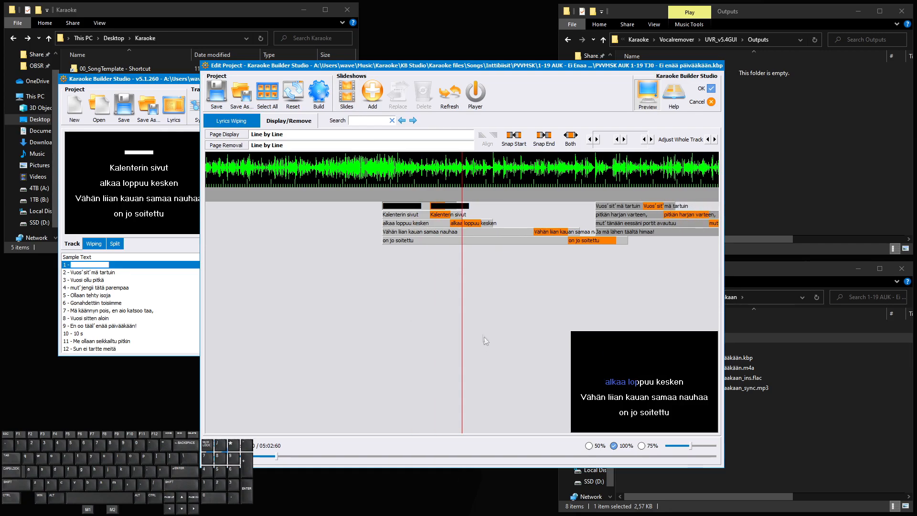
click(444, 259)
scroll(445, 260, down, 2)
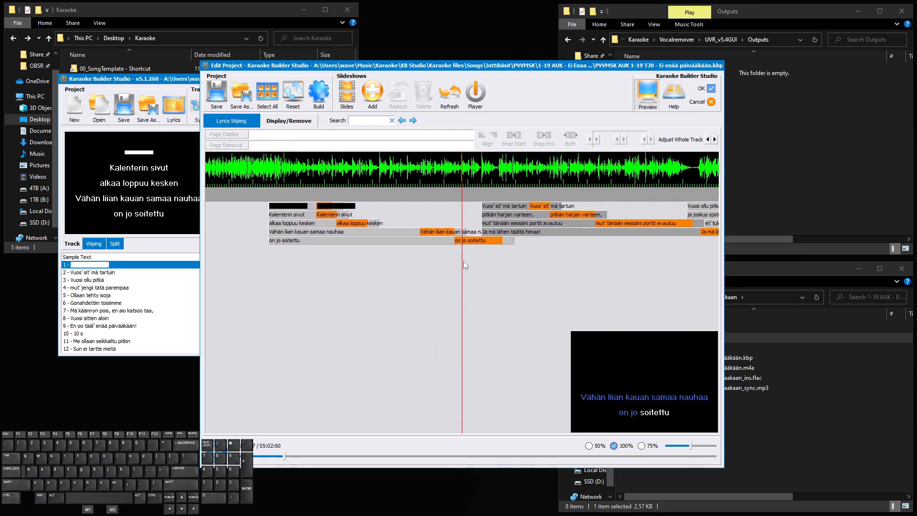
Examine the handover between "on jo soitettu" and the next page's "Ja mä lähen täältä himaa!" where the two lines overlap
key(space)
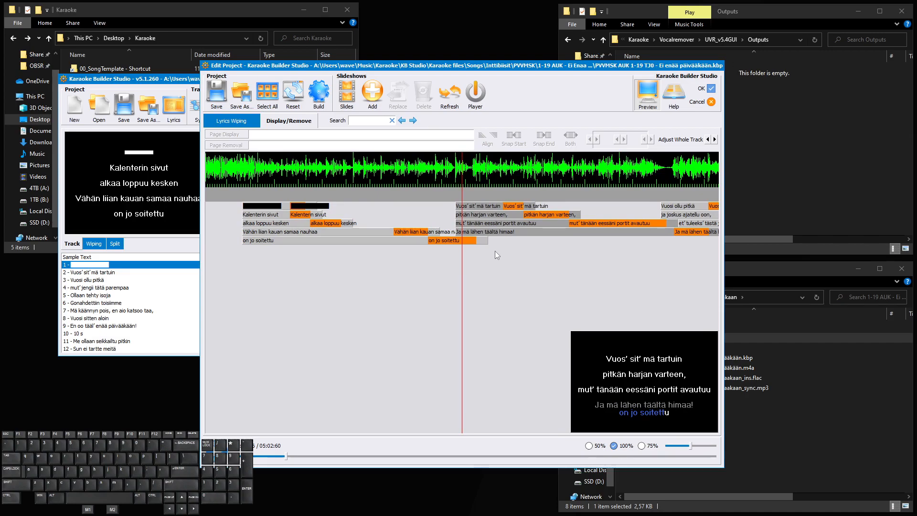
key(shift)
scroll(444, 265, up, 3)
scroll(476, 262, up, 3)
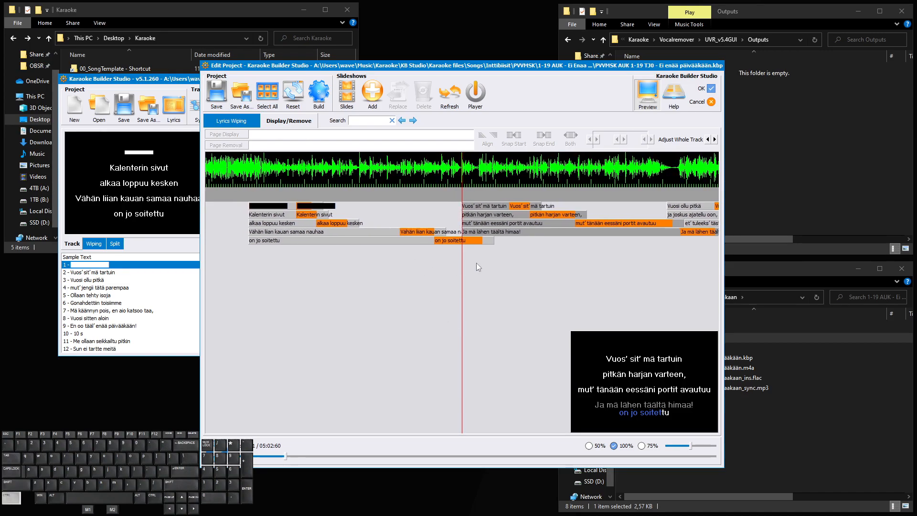
scroll(476, 262, up, 2)
scroll(475, 259, down, 2)
scroll(475, 258, up, 1)
scroll(476, 257, down, 2)
scroll(520, 310, up, 5)
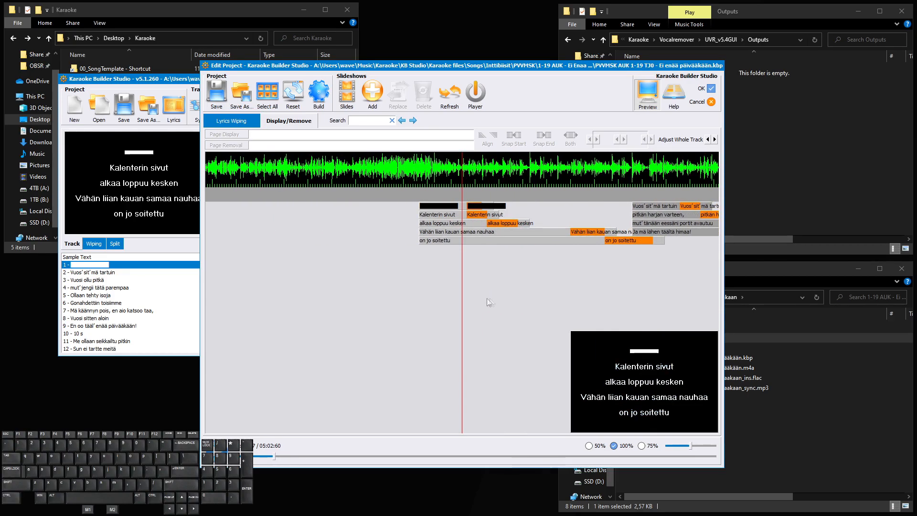
scroll(520, 337, down, 5)
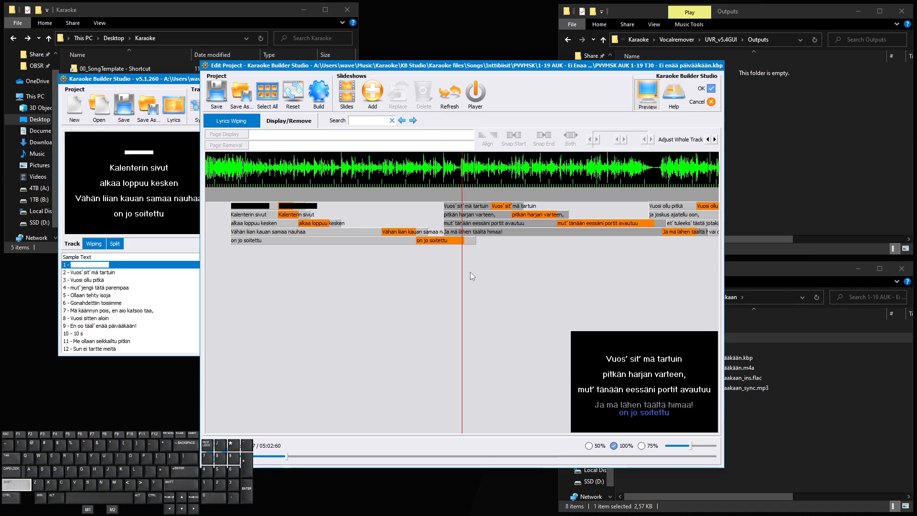
Delay the display start of "Ja mä lähen täältä himaa!" so it follows the removal of "on jo soitettu"
scroll(471, 273, up, 1)
click(463, 232)
scroll(480, 266, up, 2)
scroll(487, 256, down, 1)
drag(462, 229, 499, 241)
scroll(503, 248, down, 2)
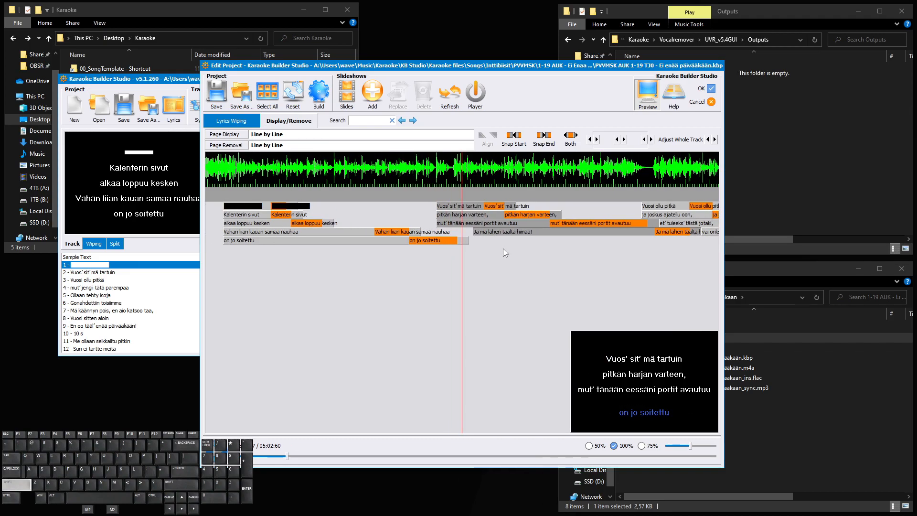
Step back and forth through the page change to examine when "on jo soitettu" is removed and "Ja mä lähen täältä himaa!" appears
scroll(482, 246, up, 1)
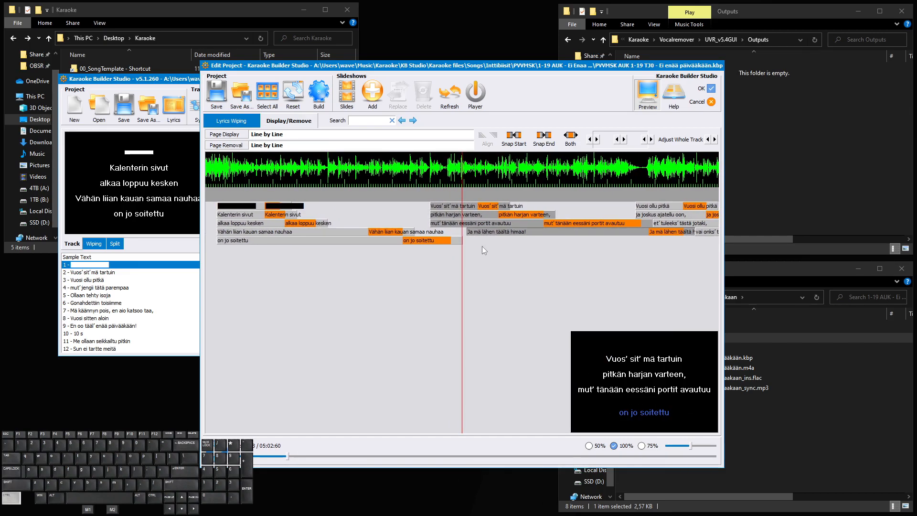
scroll(463, 254, up, 2)
scroll(465, 252, up, 1)
scroll(464, 257, up, 1)
scroll(465, 255, up, 3)
scroll(466, 254, up, 6)
scroll(466, 254, down, 10)
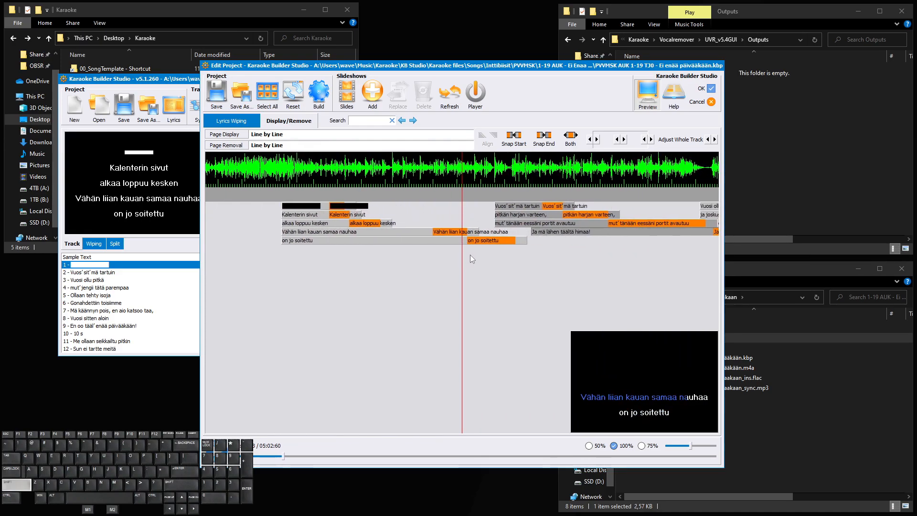
scroll(471, 253, down, 3)
scroll(474, 251, up, 1)
scroll(473, 251, down, 5)
scroll(473, 250, down, 2)
scroll(466, 248, down, 2)
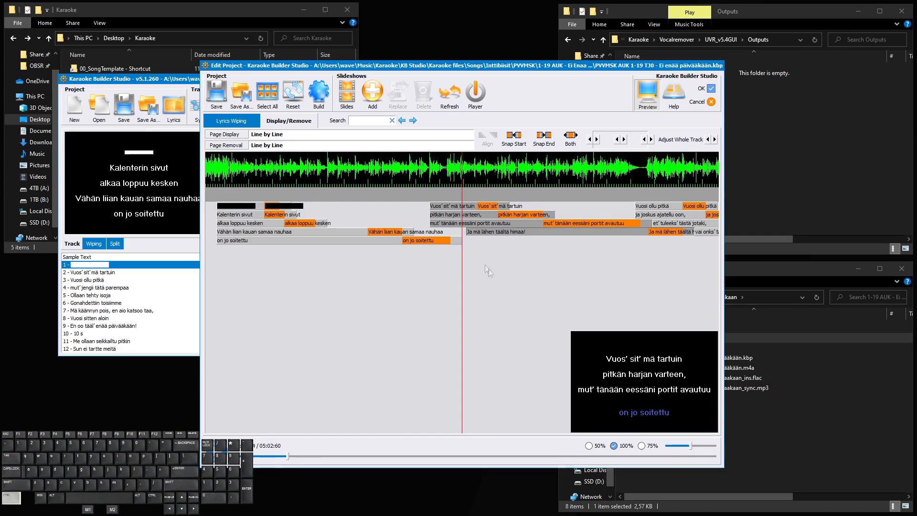
scroll(529, 368, up, 2)
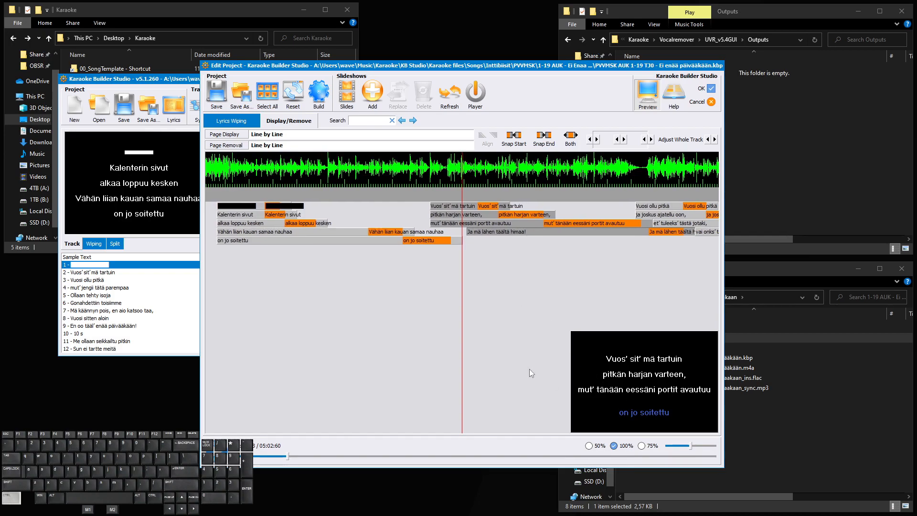
scroll(529, 369, down, 2)
scroll(532, 383, up, 1)
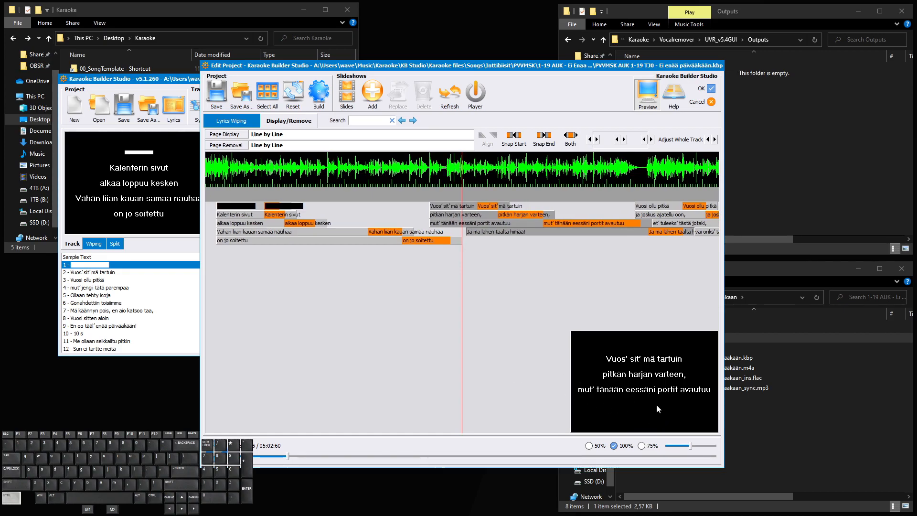
scroll(516, 355, down, 1)
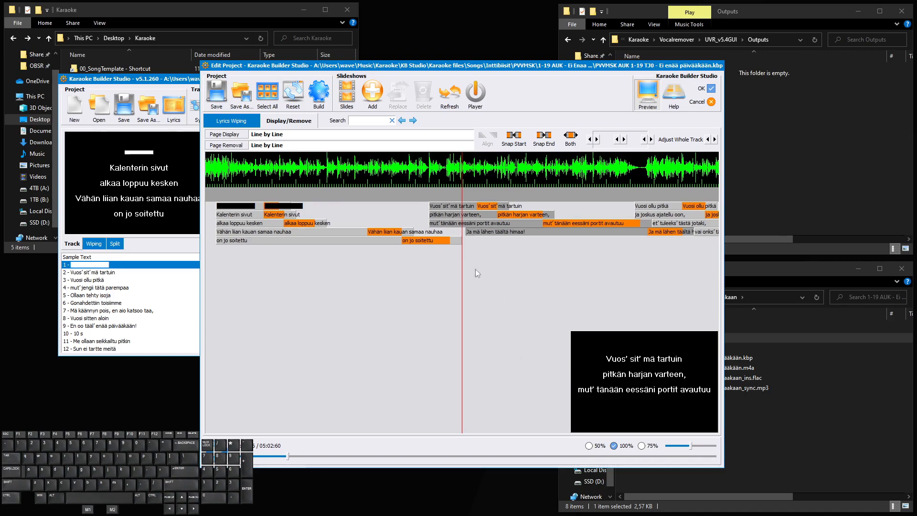
Fine-tune the display start of "Ja mä lähen täältä himaa!" to fall directly after the removal of "on jo soitettu"
click(481, 224)
click(481, 231)
drag(468, 231, 466, 234)
drag(468, 234, 472, 243)
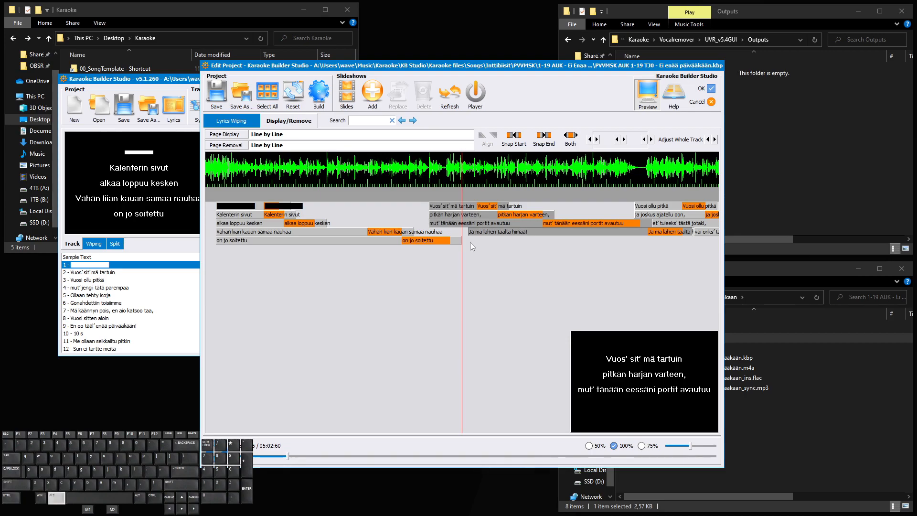
key(ctrl+Left)
key(ctrl+Left)
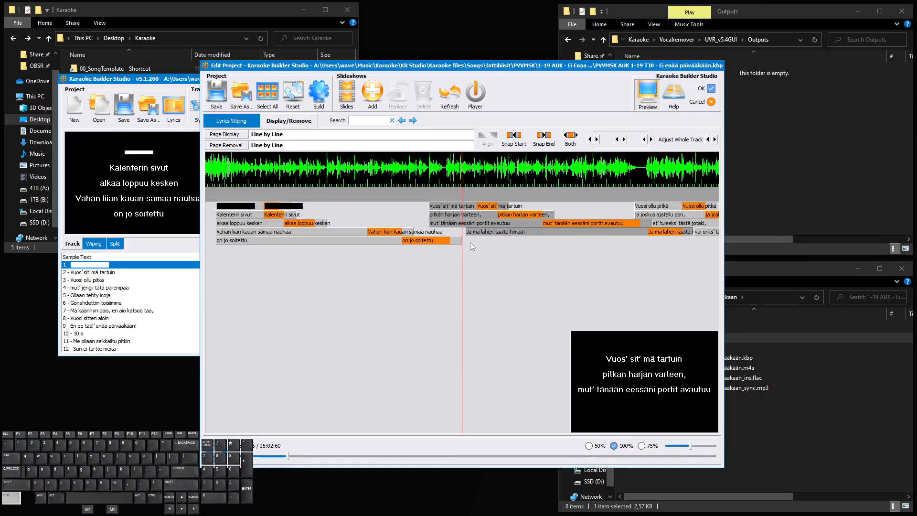
key(ctrl+Left)
key(ctrl+Left)
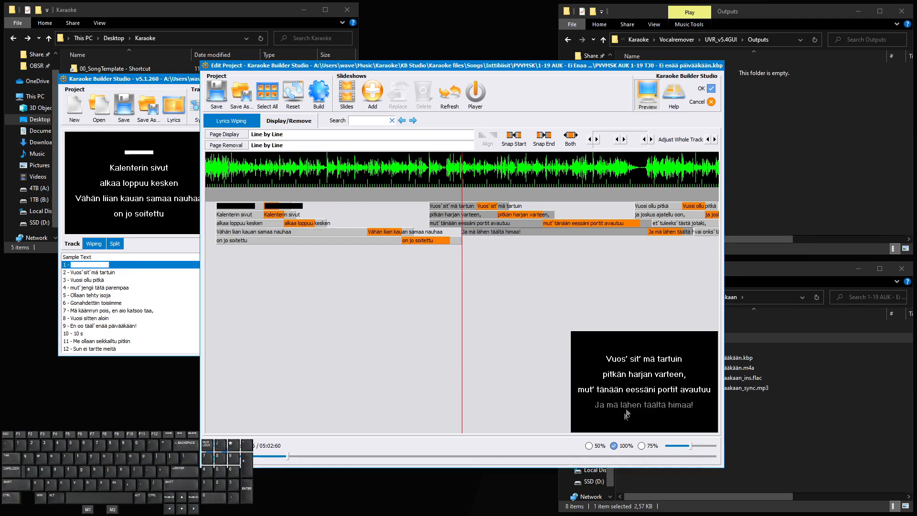
scroll(487, 271, up, 2)
scroll(480, 276, down, 2)
scroll(553, 339, up, 1)
scroll(513, 382, up, 1)
scroll(513, 382, down, 2)
scroll(638, 410, up, 1)
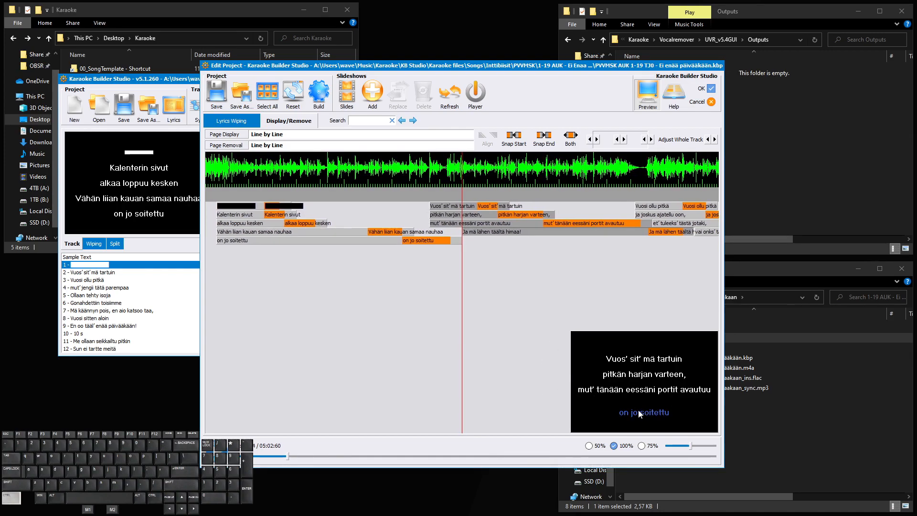
Fine-tune the removal point of "Ja mä lähen täältä himaa!" against the display start of "vai onks' tää ajanhukkaa,"
scroll(505, 329, down, 3)
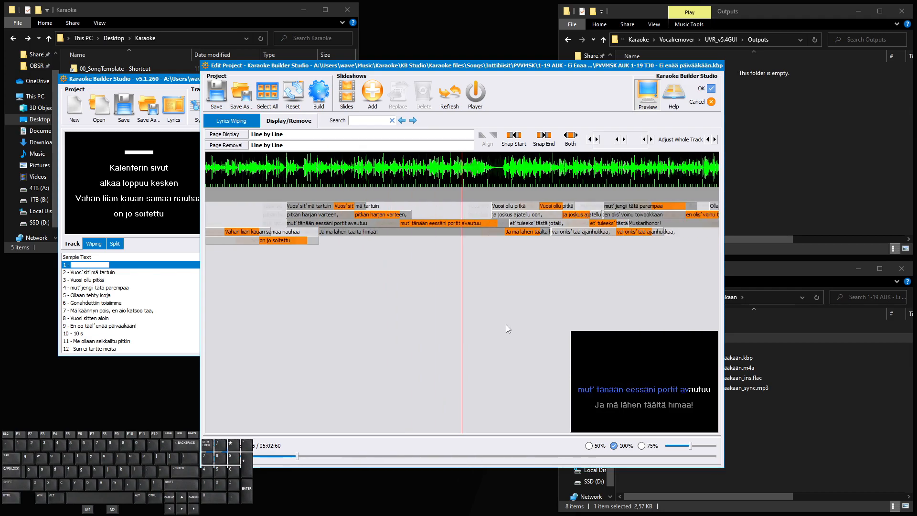
scroll(488, 237, down, 4)
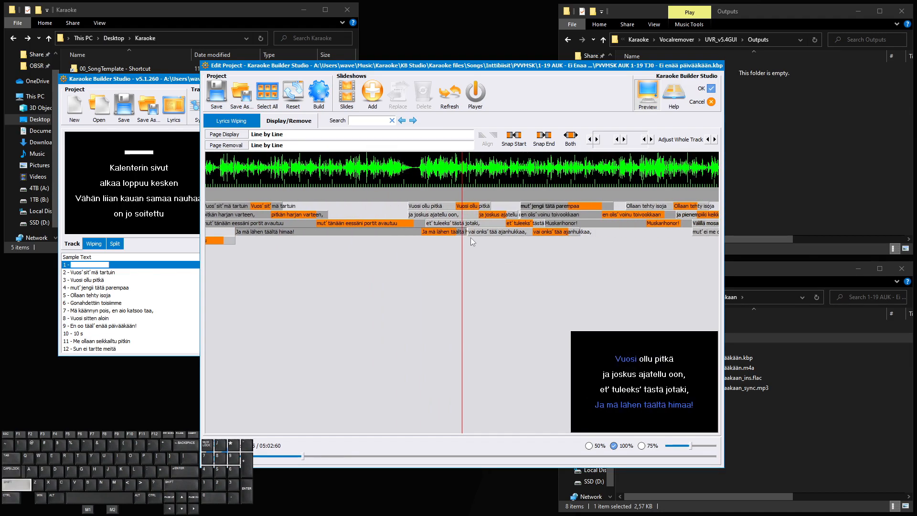
scroll(466, 237, down, 2)
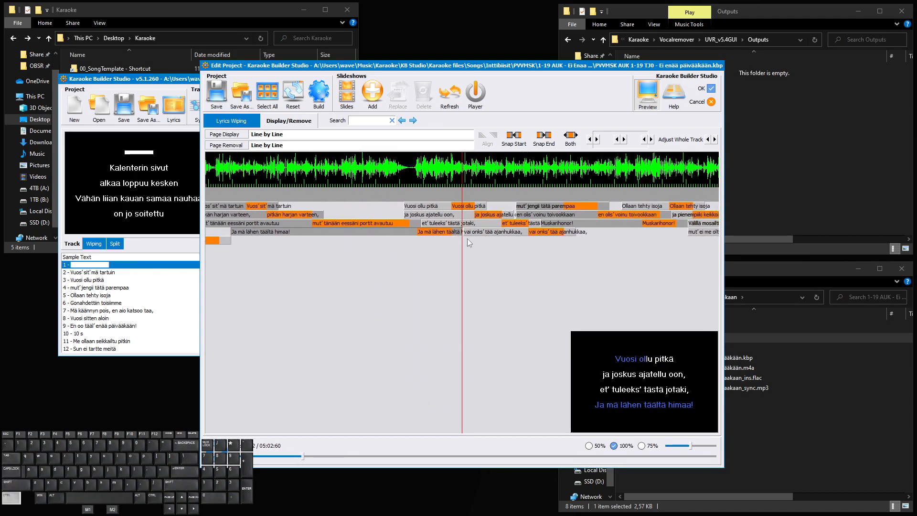
scroll(466, 238, down, 2)
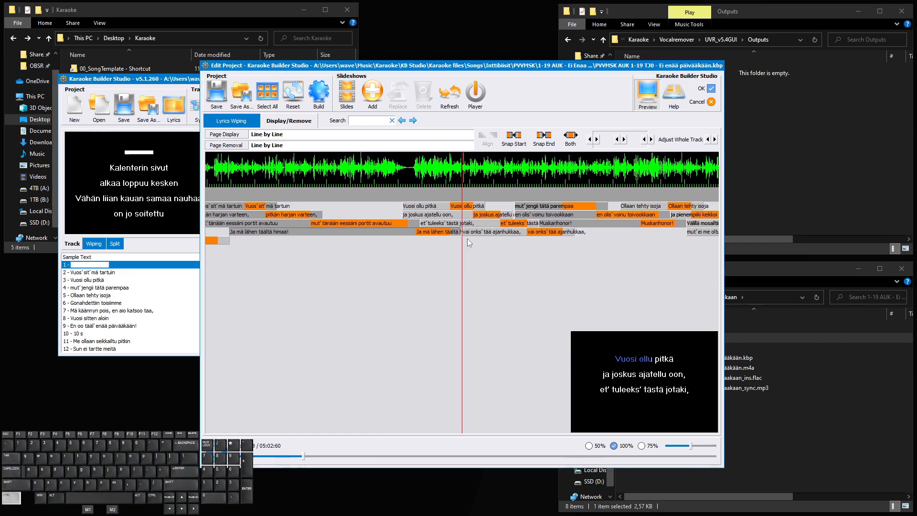
scroll(467, 239, down, 1)
scroll(467, 239, up, 2)
scroll(467, 238, down, 2)
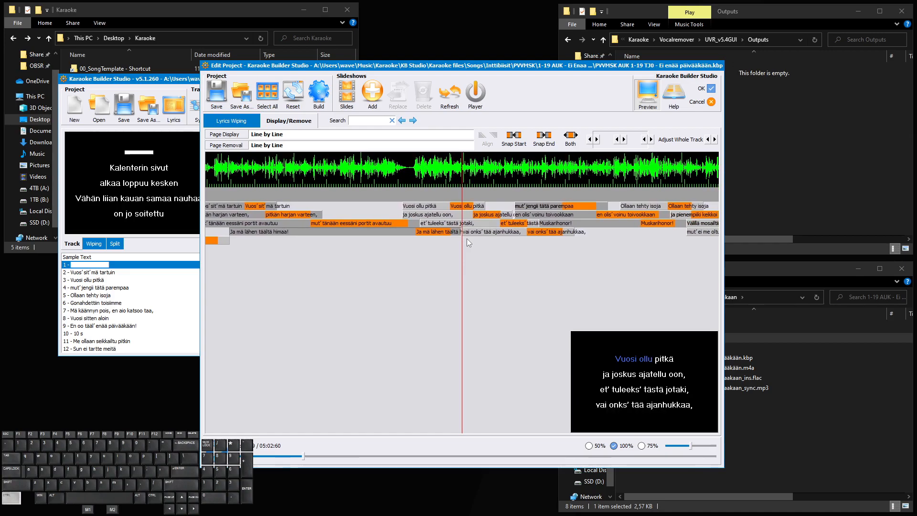
scroll(519, 274, up, 1)
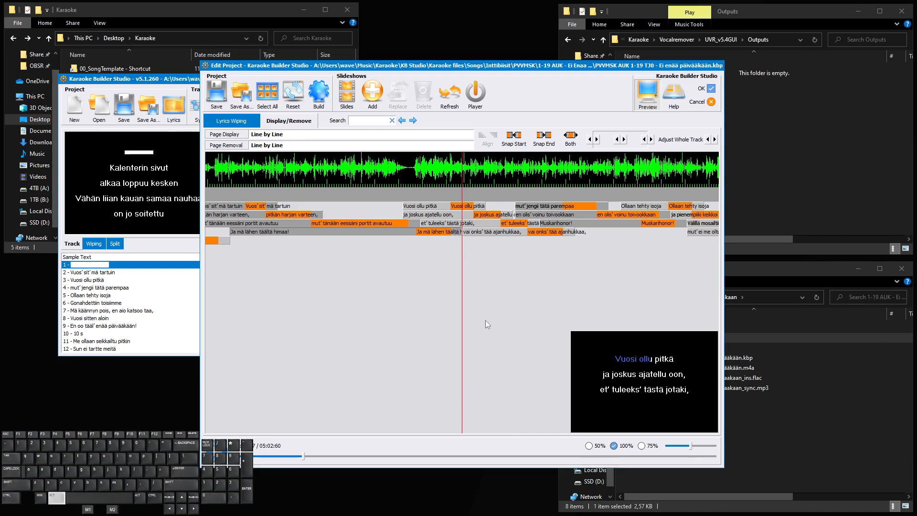
key(alt+Left)
key(alt+Right)
scroll(482, 319, down, 2)
scroll(480, 319, up, 2)
scroll(477, 319, down, 2)
scroll(477, 319, up, 2)
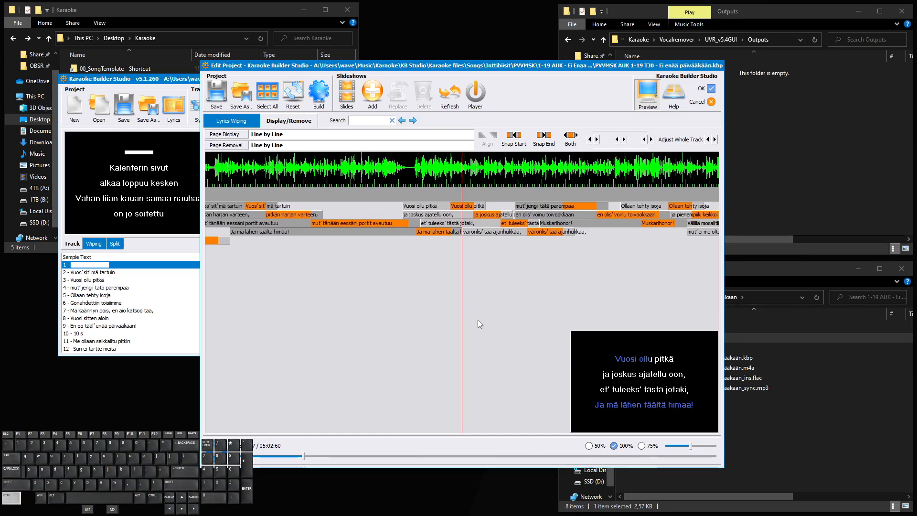
Play through the next page change and shift the display start of "mut' jengii tätä parempaa" and "en olis' voinu toivookkaan" slightly earlier together
key(space)
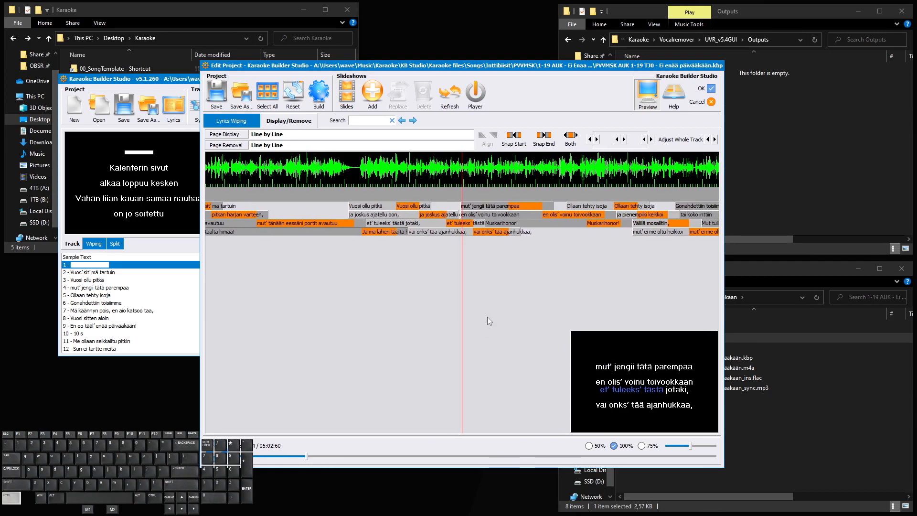
key(ctrl)
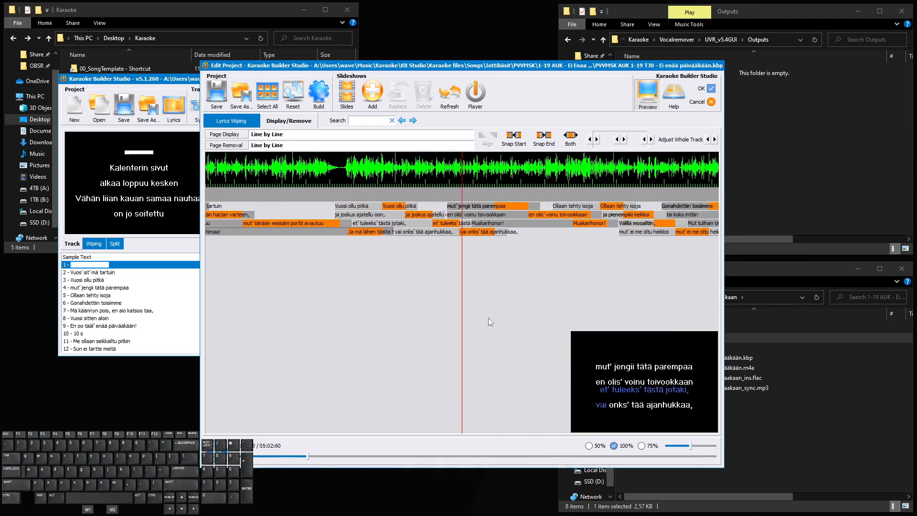
key(ctrl)
key(ctrl)
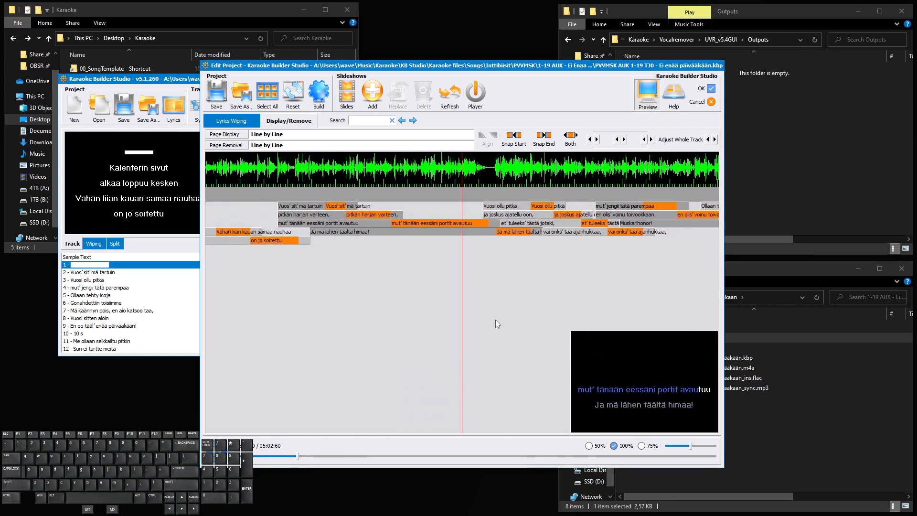
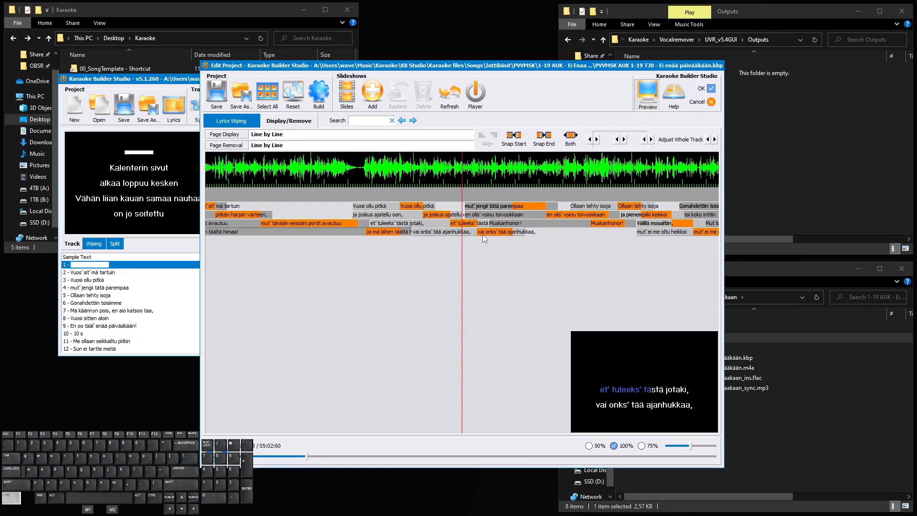
ctrl+click(480, 211)
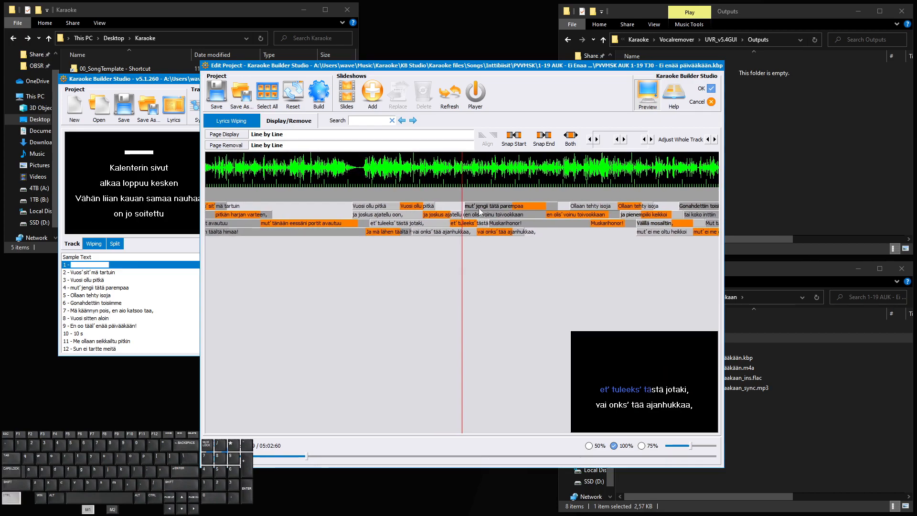
key(ctrl+Left)
key(ctrl+Left)
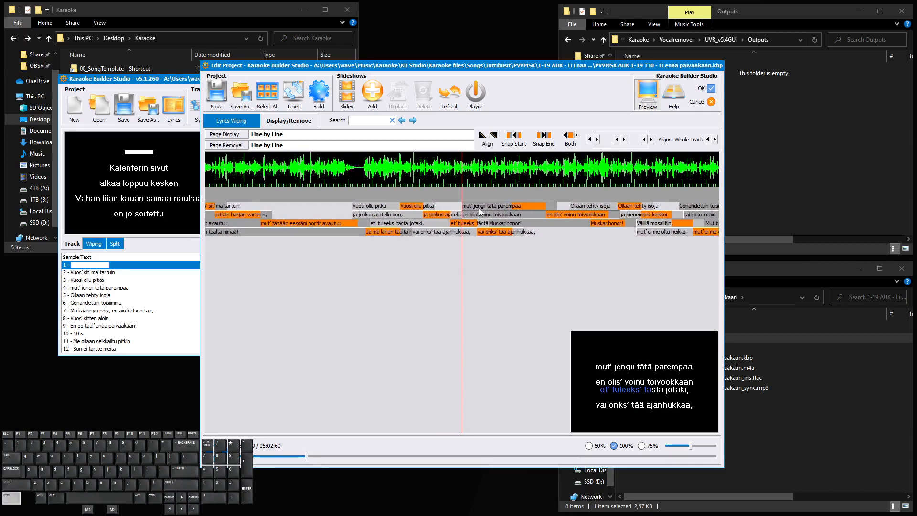
Play back the passage around "et' tuleeks' tästä jotaki," to examine the display timing of the two adjusted lines
scroll(476, 214, up, 2)
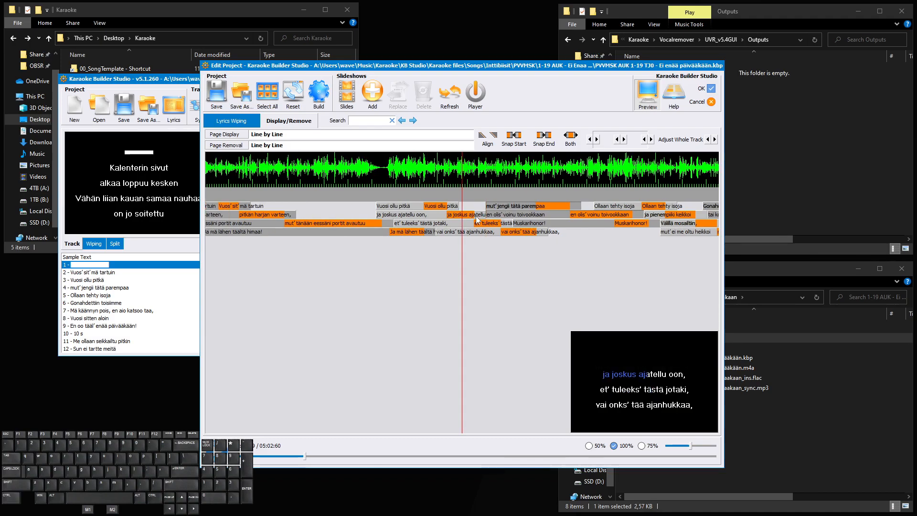
scroll(476, 218, down, 7)
scroll(477, 219, up, 6)
key(space)
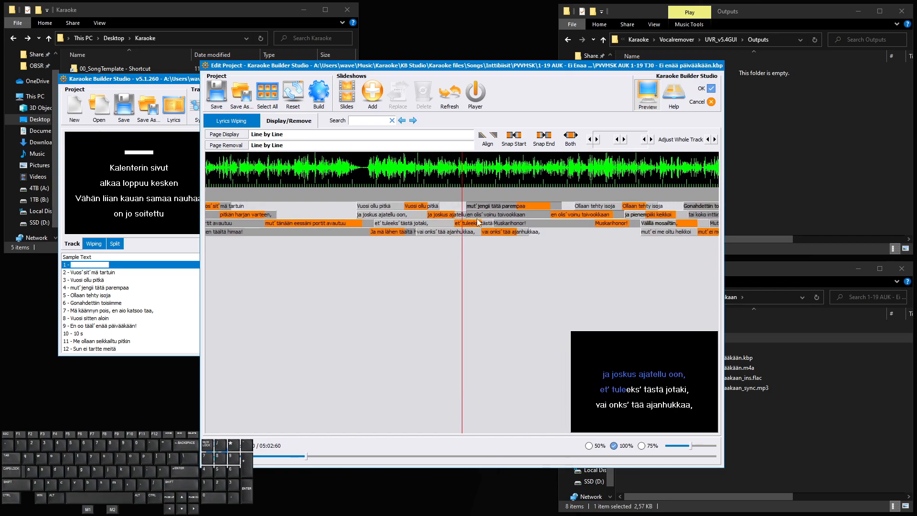
key(space)
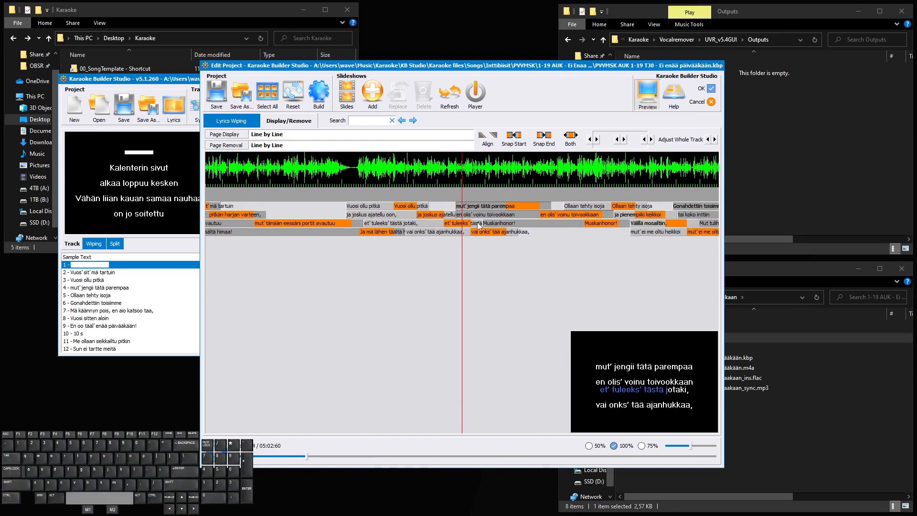
key(space)
key(space)
key(space)
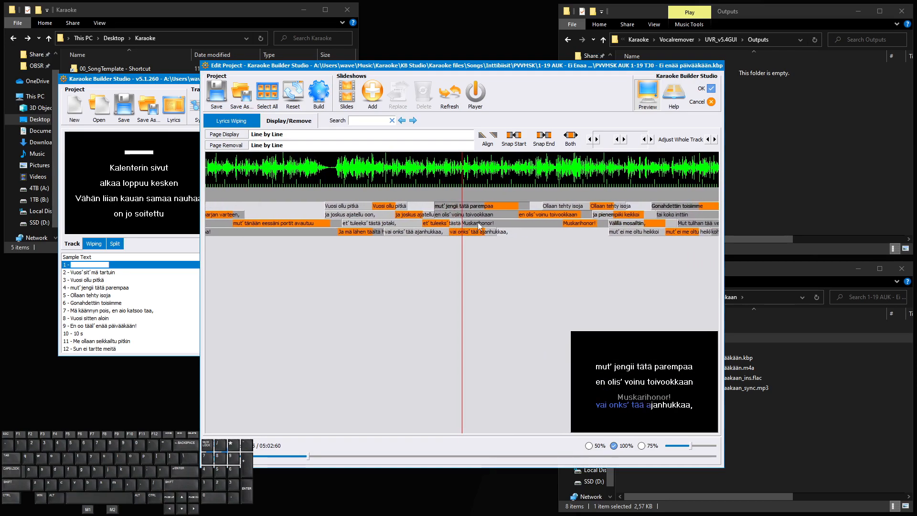
Replay the handover from "et' tuleeks' tästä jotaki," to "Muskarihonor!" to check when the overlapping lines appear and disappear
scroll(480, 227, up, 1)
scroll(479, 227, down, 3)
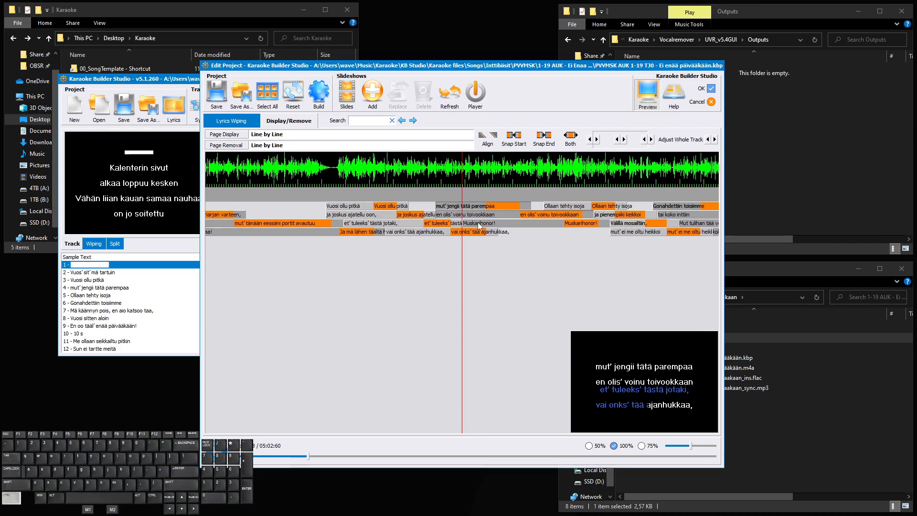
click(449, 216)
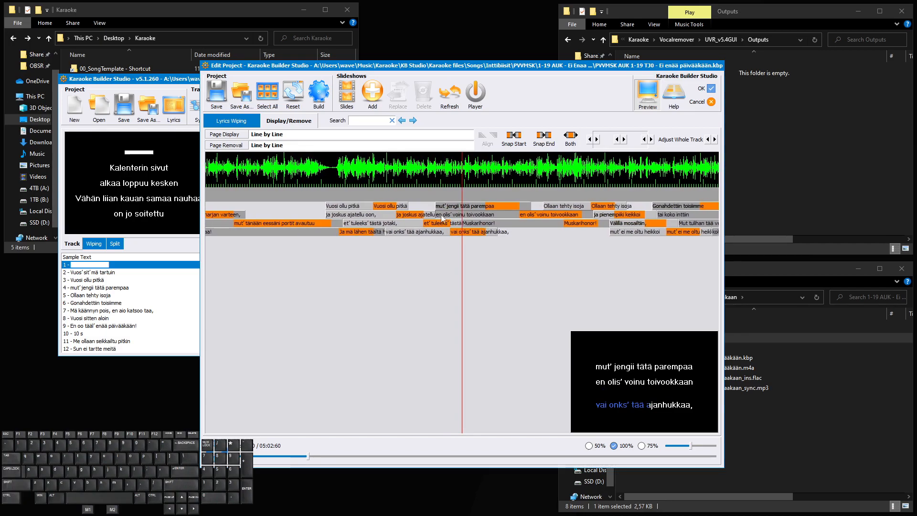
scroll(438, 215, up, 5)
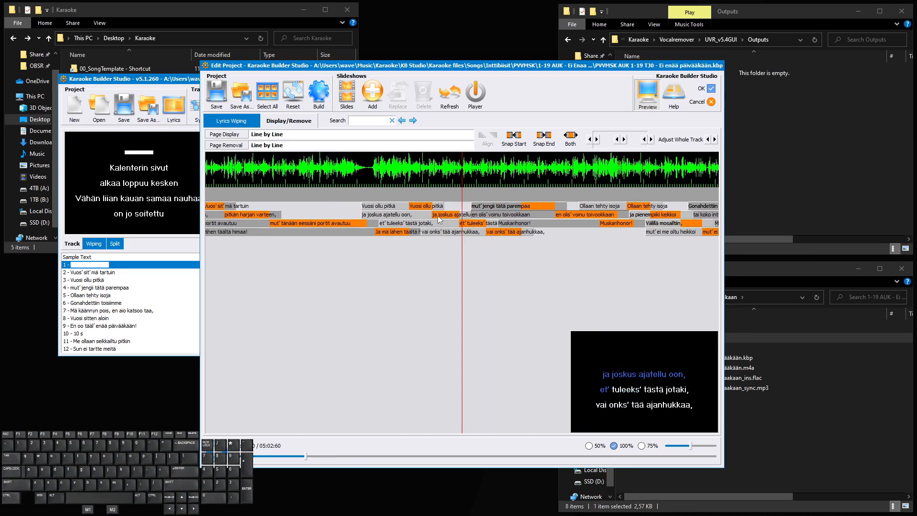
key(space)
key(space)
scroll(448, 238, up, 3)
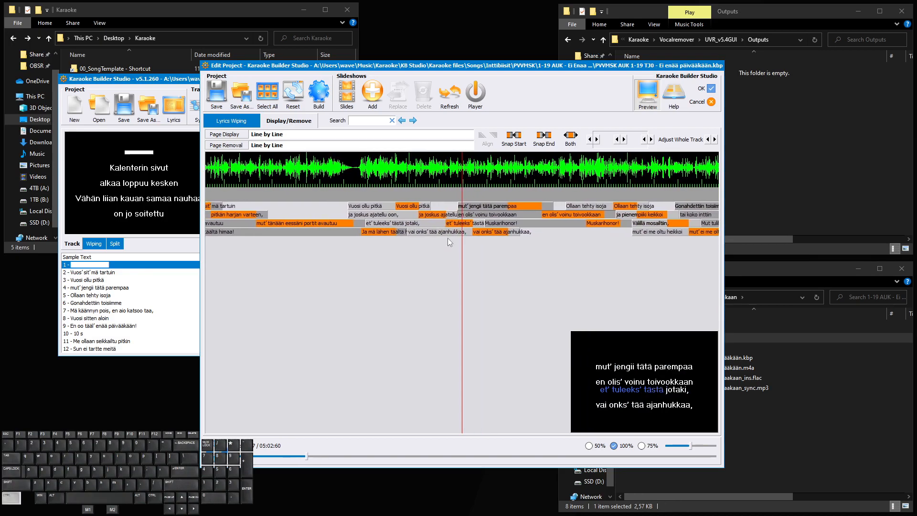
key(space)
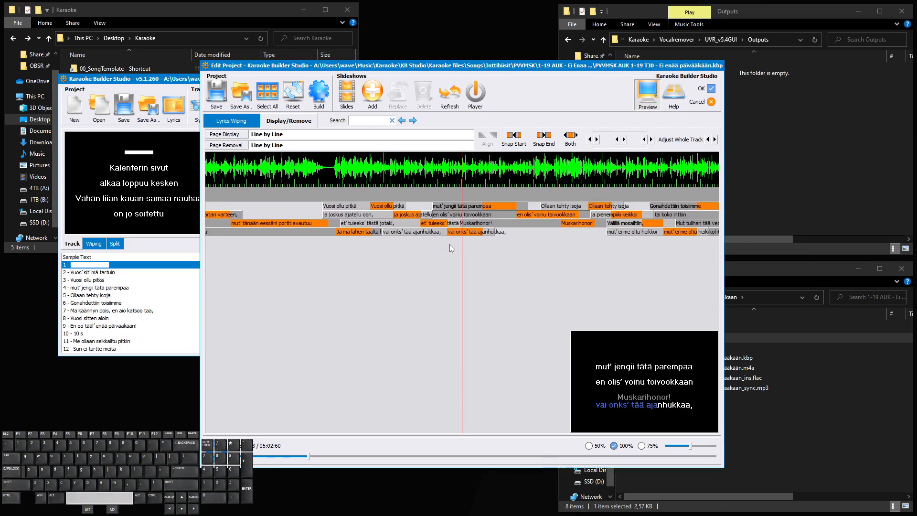
scroll(451, 244, up, 4)
scroll(451, 245, down, 2)
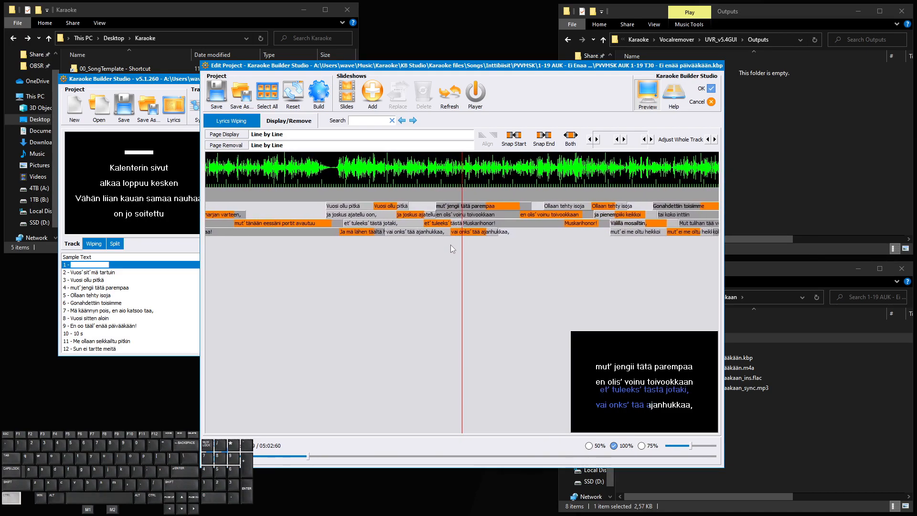
Move the display starts of "mut' jengii tätä parempaa", "en olis' voinu toivookkaan" and "Muskarihonor!" noticeably later
scroll(451, 244, down, 1)
ctrl+click(439, 207)
drag(437, 208, 465, 212)
key(ctrl+Left)
key(ctrl+Right)
key(ctrl+Left)
Play back from "ja joskus ajatellu oon," to "mut' jengii tätä parempaa" repeatedly to examine the timing of the delayed lines
scroll(471, 230, up, 3)
key(space)
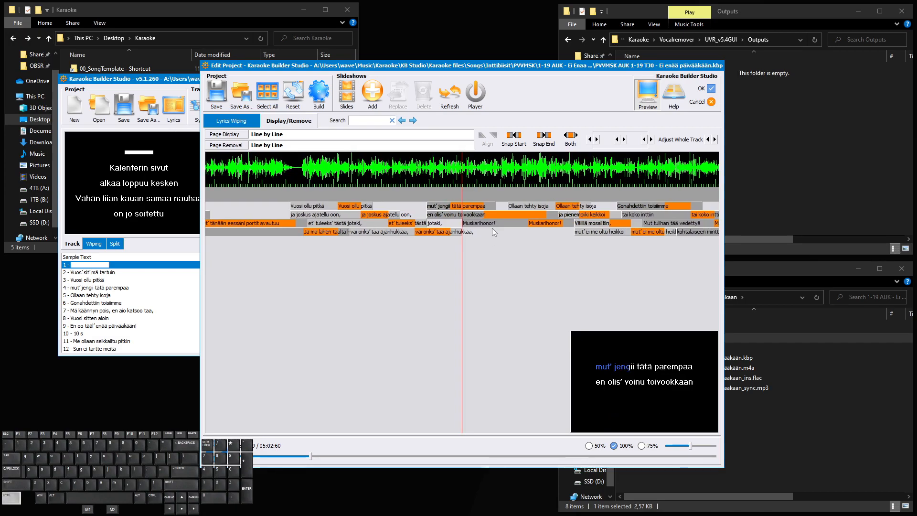
key(space)
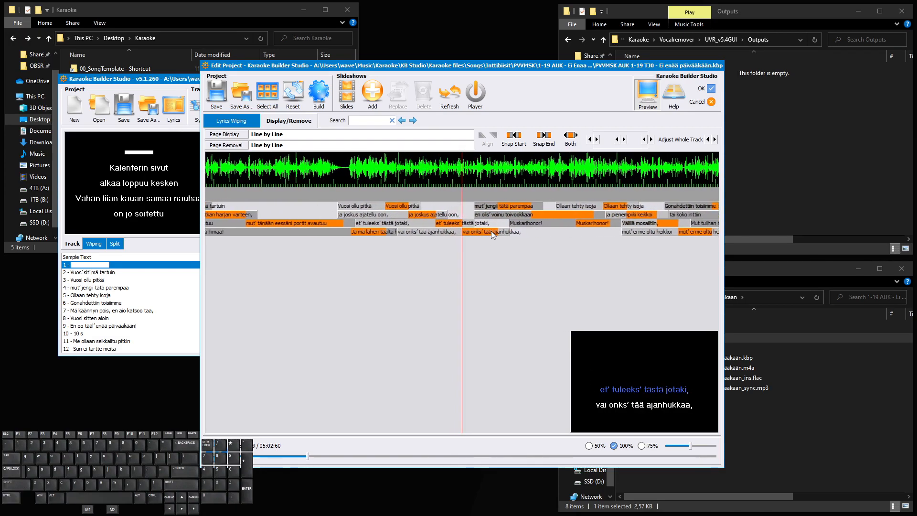
scroll(484, 232, up, 3)
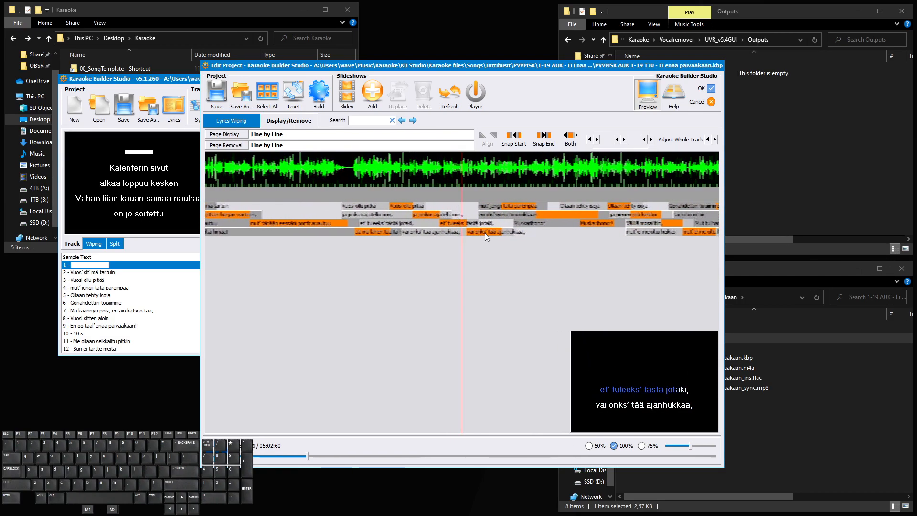
key(space)
scroll(483, 247, up, 1)
click(485, 208)
scroll(486, 212, down, 1)
scroll(464, 218, up, 1)
scroll(465, 217, down, 2)
scroll(475, 218, up, 1)
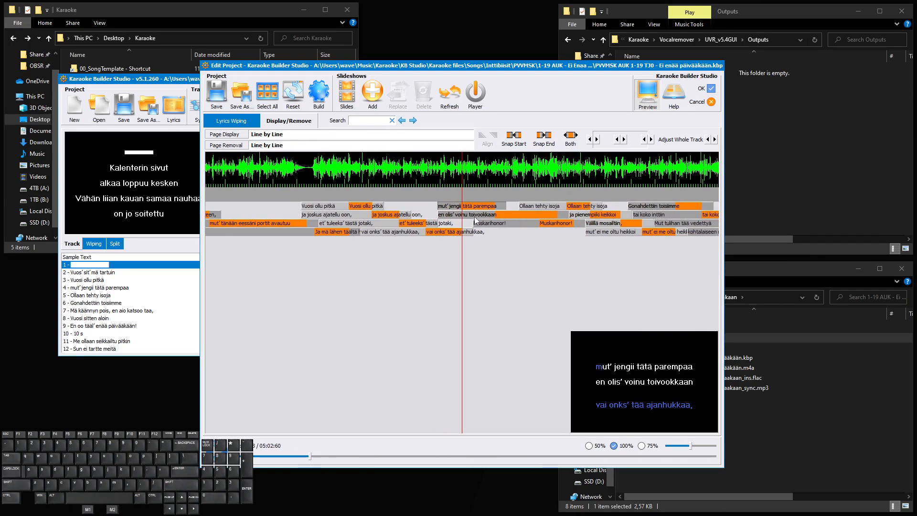
scroll(459, 204, up, 3)
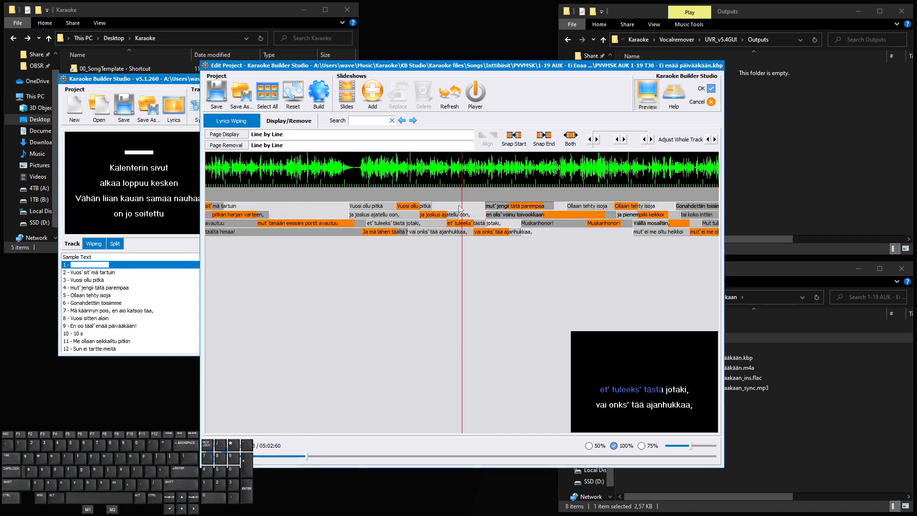
scroll(472, 225, down, 1)
scroll(468, 222, up, 3)
key(space)
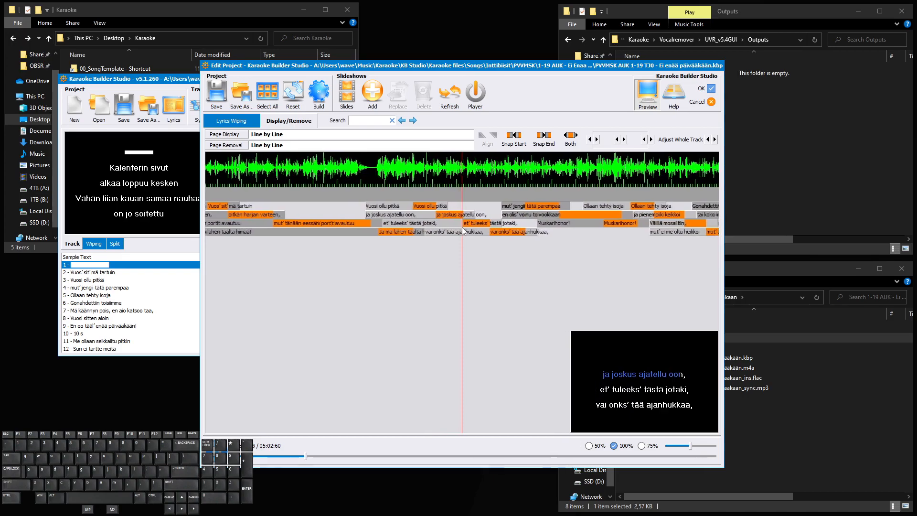
scroll(462, 227, up, 3)
key(space)
scroll(463, 231, up, 3)
Nudge the display starts of "mut' jengii tätä parempaa" and "en olis' voinu toivookkaan" slightly earlier, to the removal of "et' tuleeks' tästä jotaki,"
key(space)
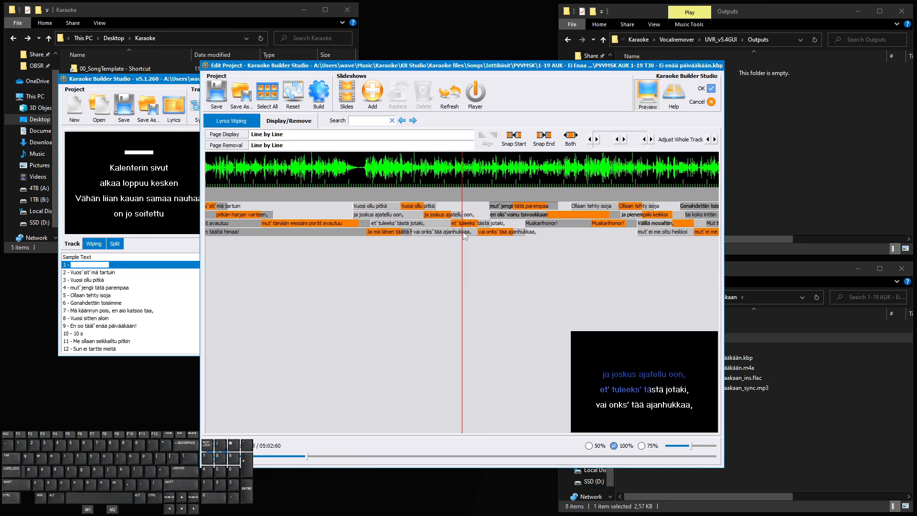
key(space)
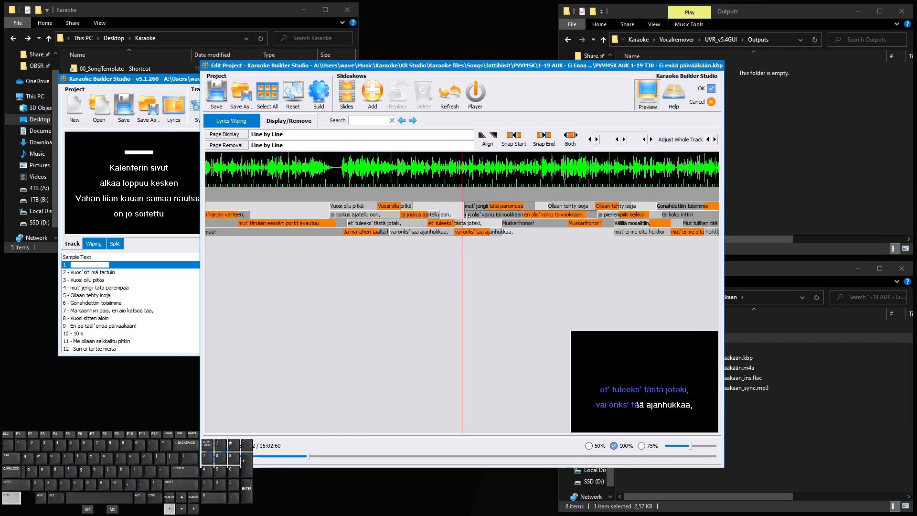
key(Left)
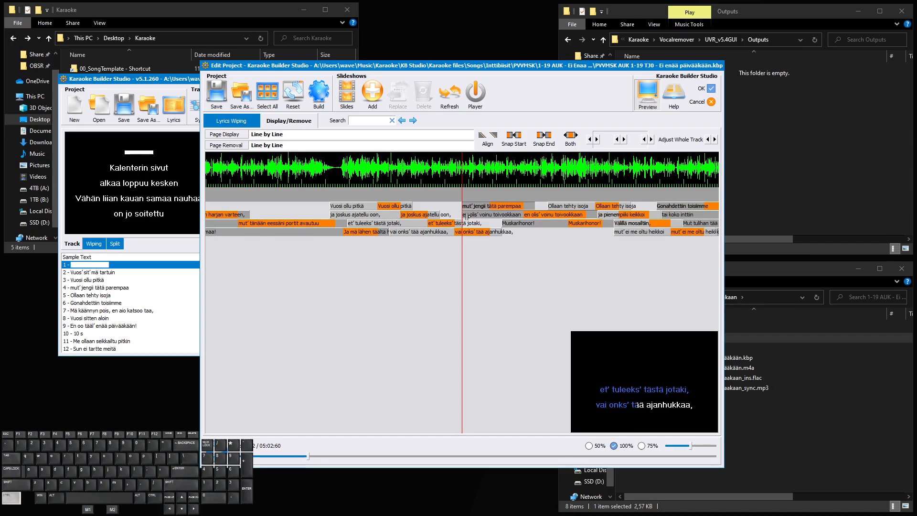
key(ctrl+Left)
scroll(454, 220, down, 2)
scroll(453, 224, up, 1)
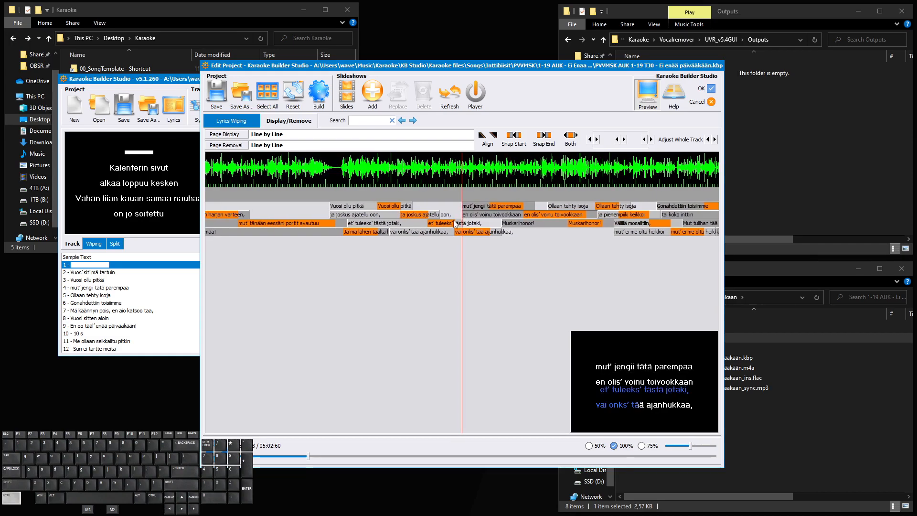
scroll(456, 224, down, 1)
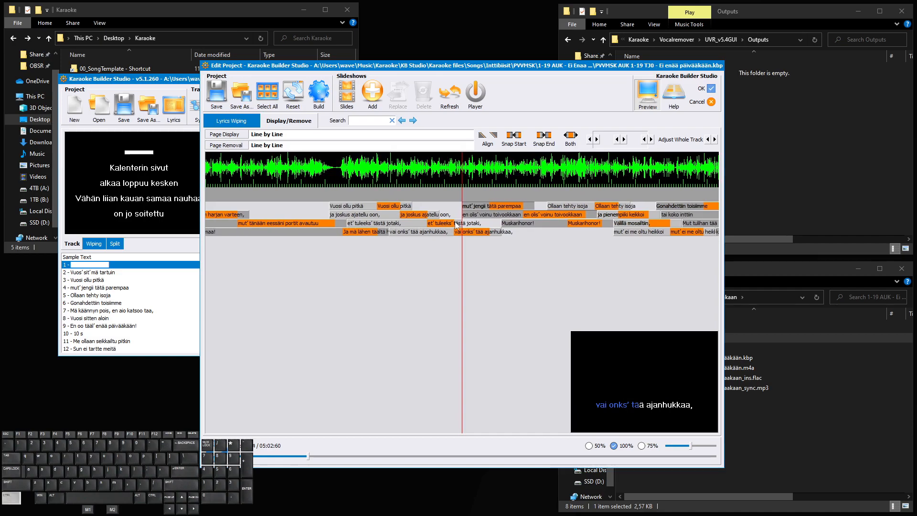
Play on through "Muskarihonor!" into "Ollaan tehty isoja" to examine how the next lines replace the old ones
scroll(456, 224, up, 6)
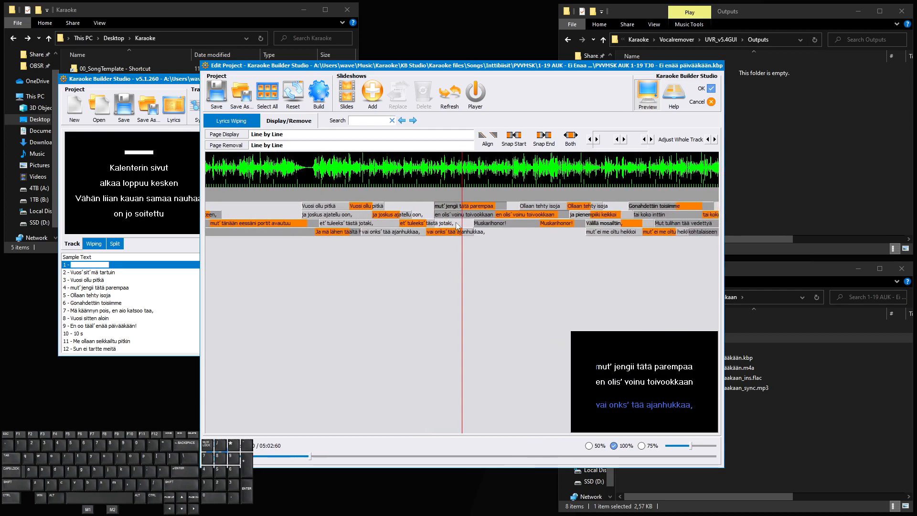
scroll(457, 226, up, 4)
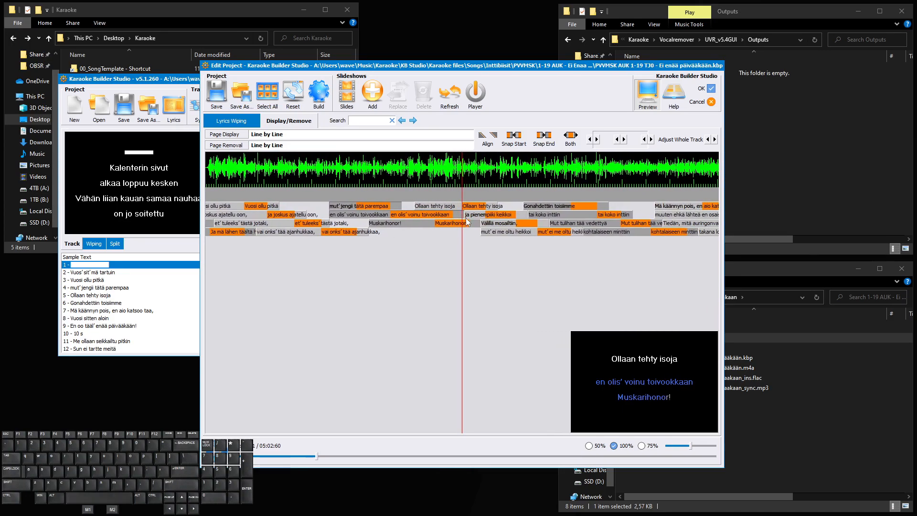
scroll(467, 220, up, 2)
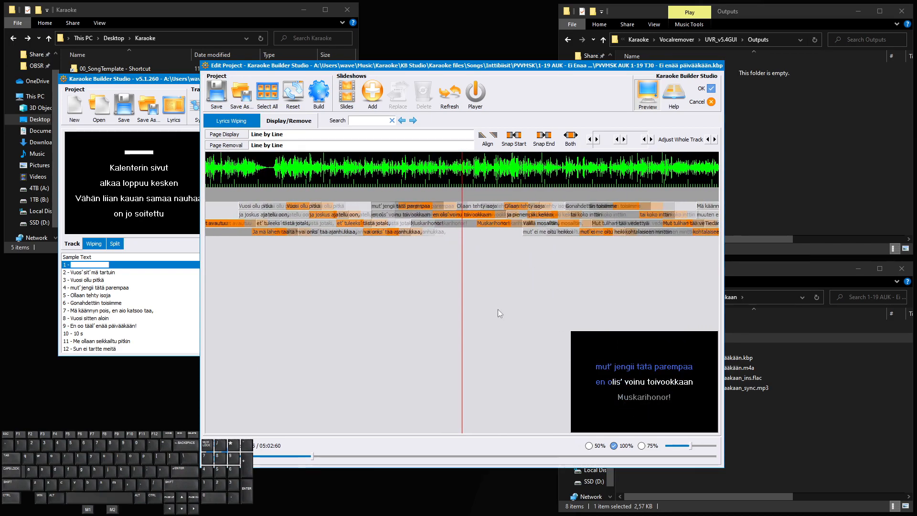
scroll(497, 308, up, 1)
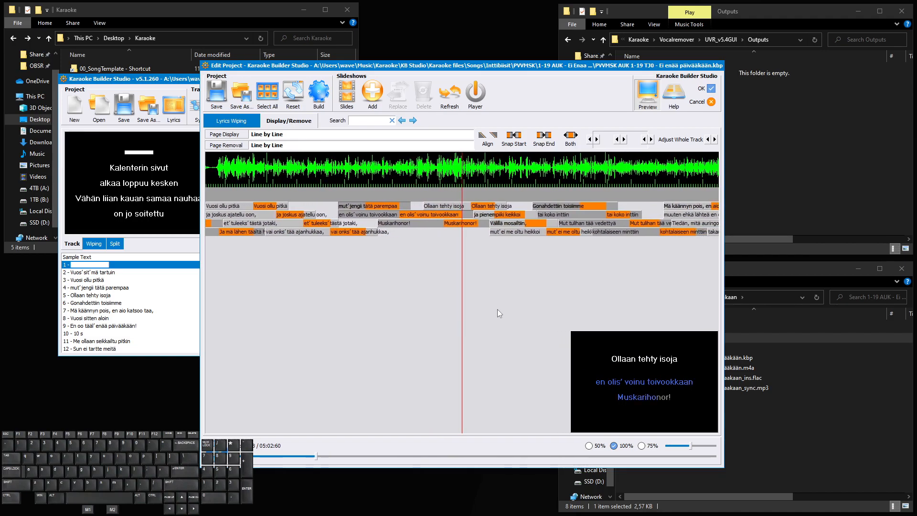
key(space)
key(space)
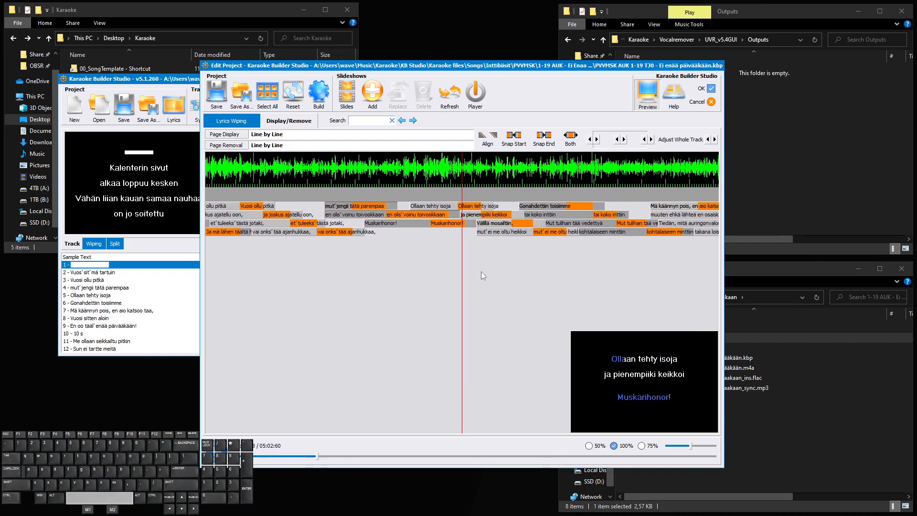
key(space)
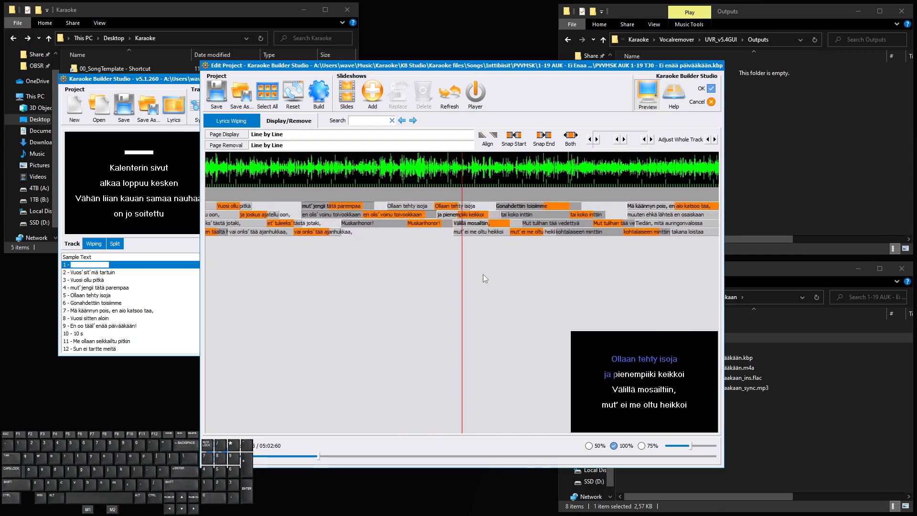
key(space)
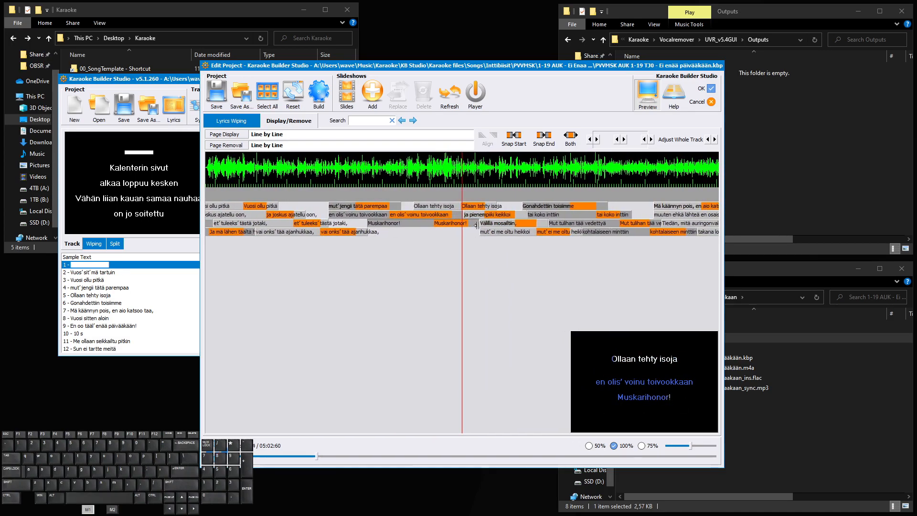
Locate the removal of "Muskarihonor!" and shift the display starts of "Välillä mosailtiin," and "mut' ei me oltu heikkoi" earlier to meet it
key(space)
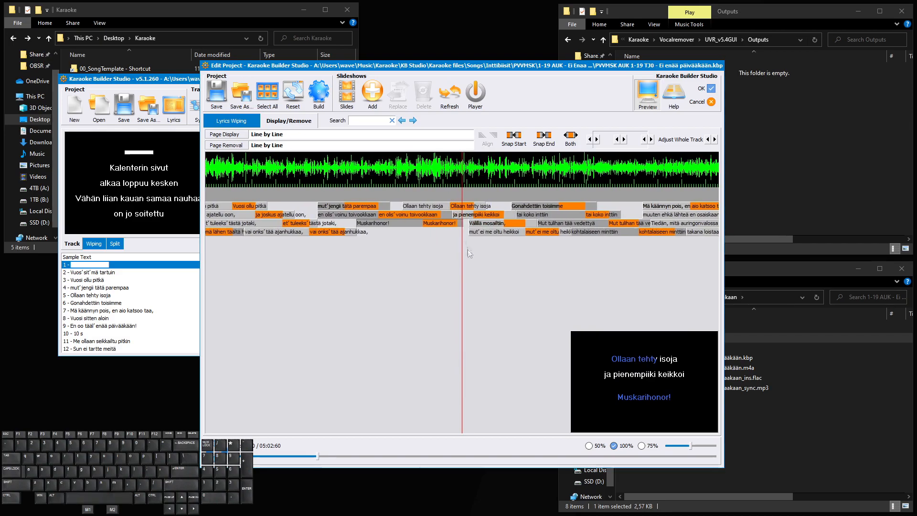
key(space)
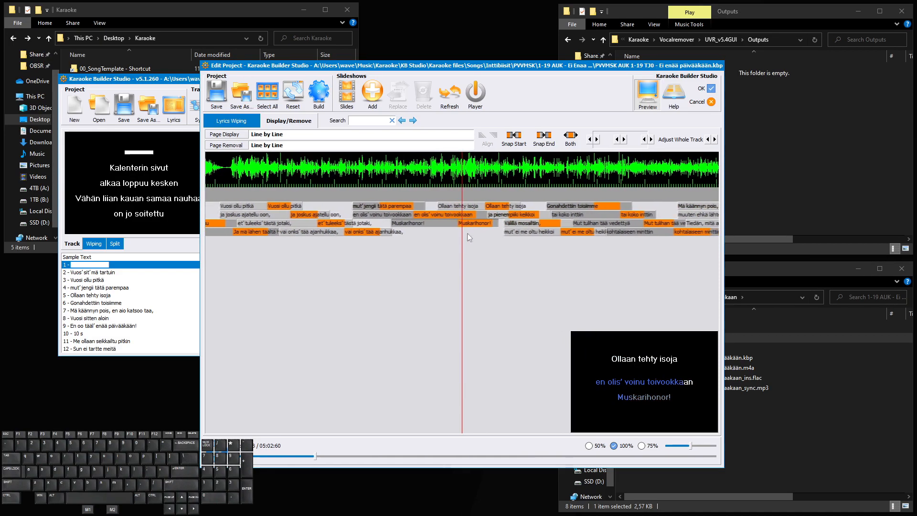
key(space)
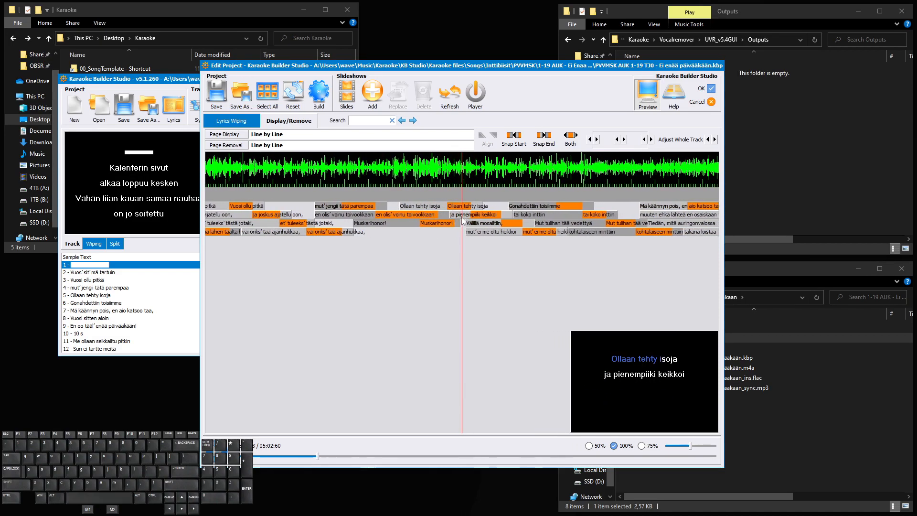
key(space)
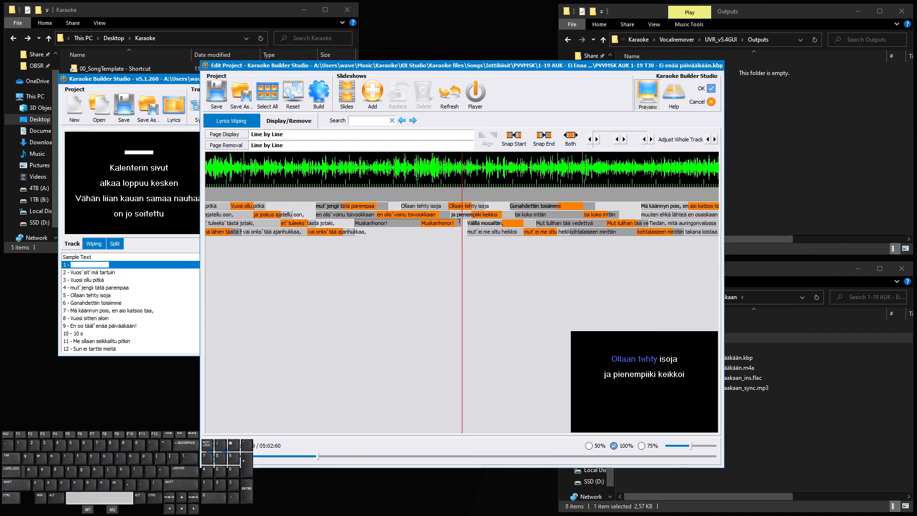
key(space)
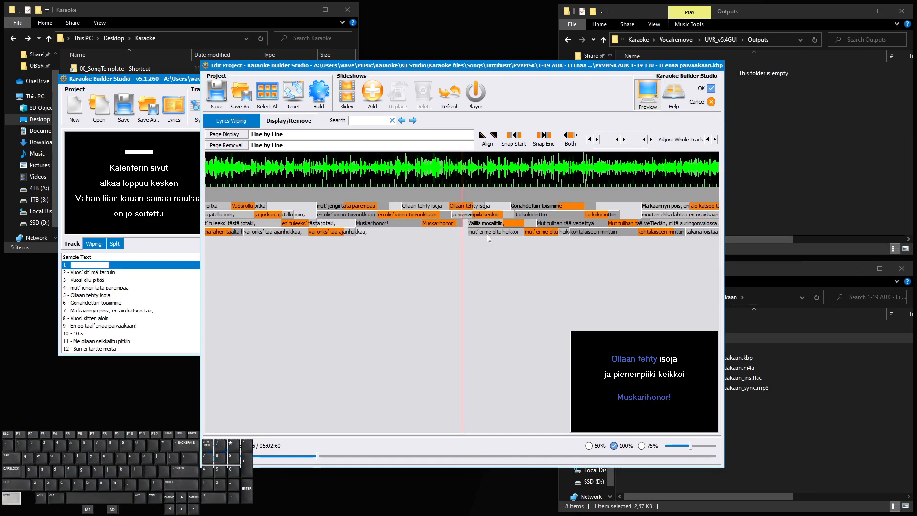
key(ctrl+Left)
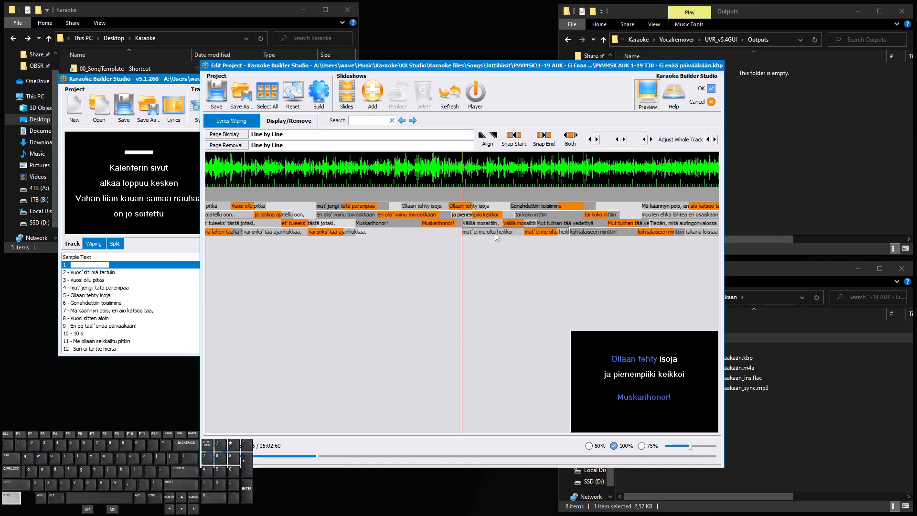
Play back from "Ollaan tehty isoja" to "Gonahdettiin toisiimme" to check the line handovers across the page change
scroll(493, 241, up, 3)
key(space)
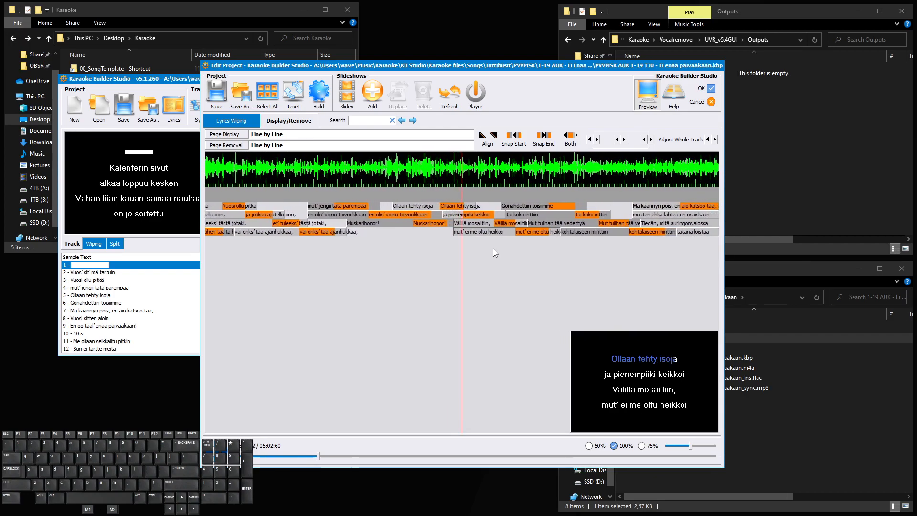
scroll(493, 248, up, 2)
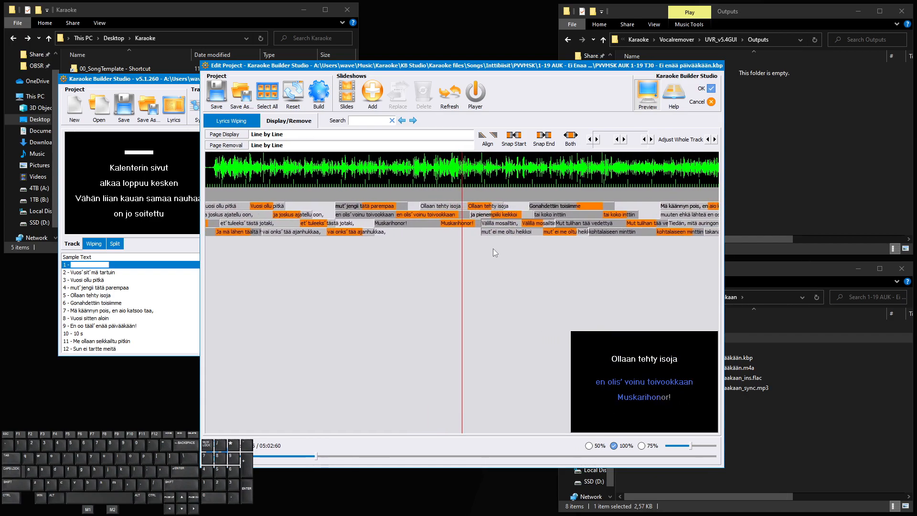
scroll(492, 248, up, 2)
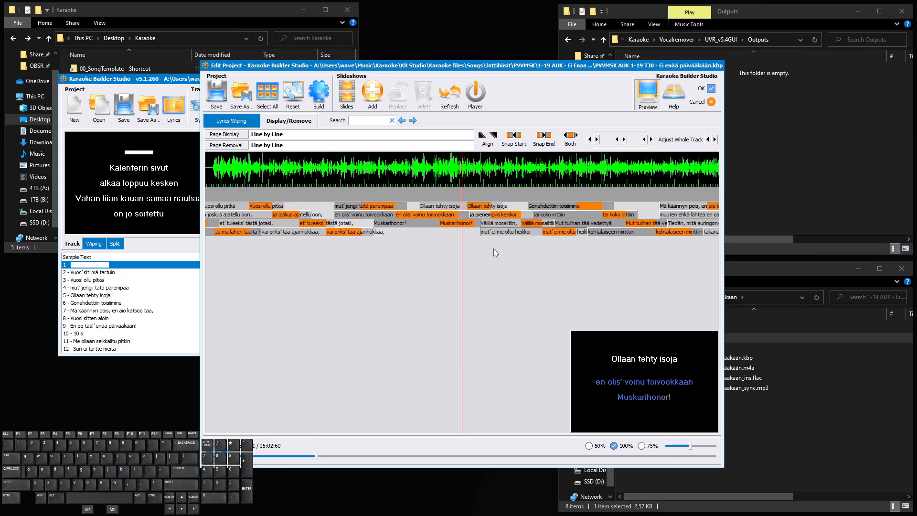
scroll(475, 240, up, 2)
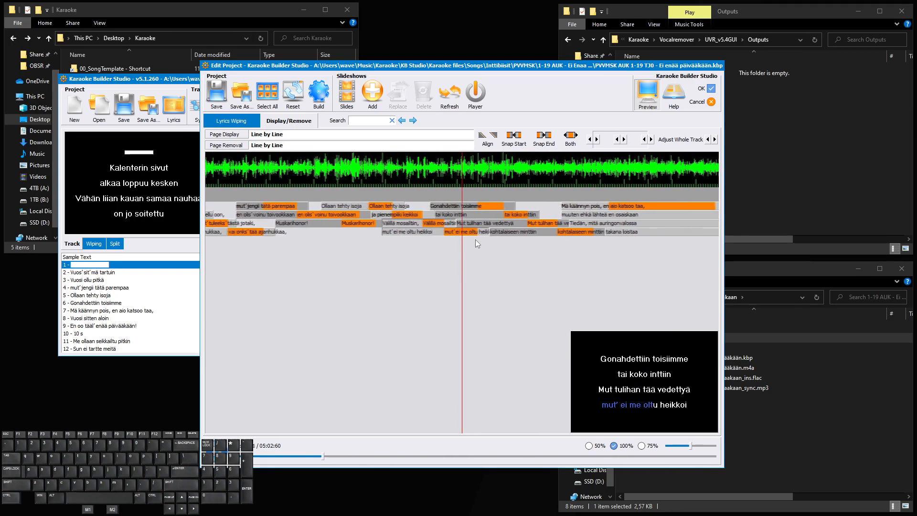
scroll(458, 214, up, 2)
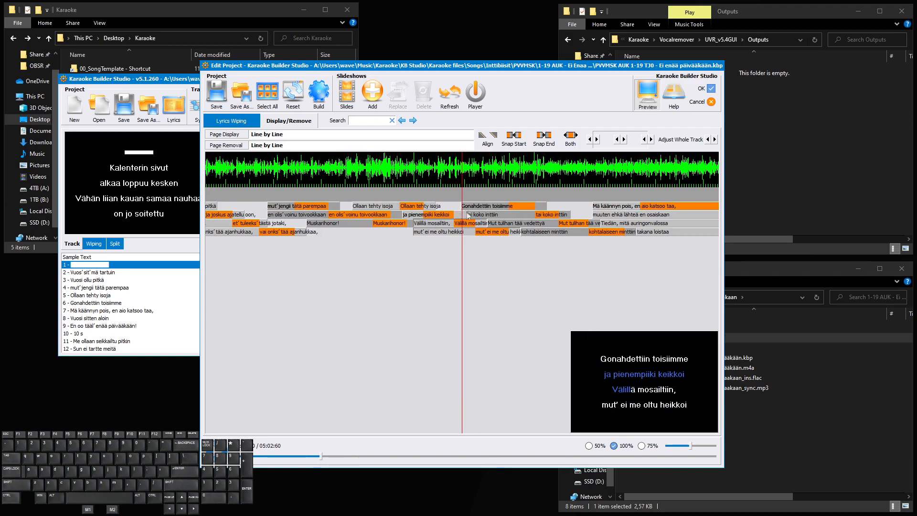
Shift the display start of "Gonahdettiin toisiimme" slightly later to meet the removal of "ja pienempiki keikkoi"
key(space)
key(space)
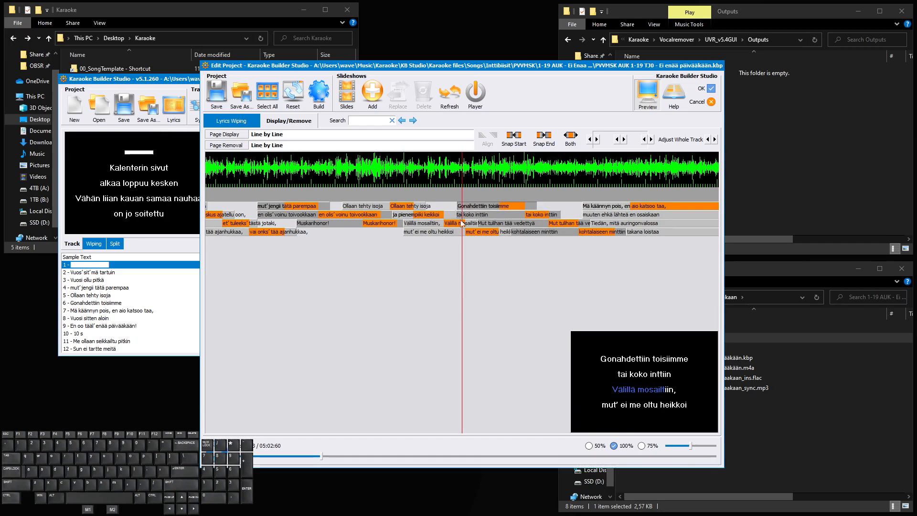
key(shift)
key(ctrl)
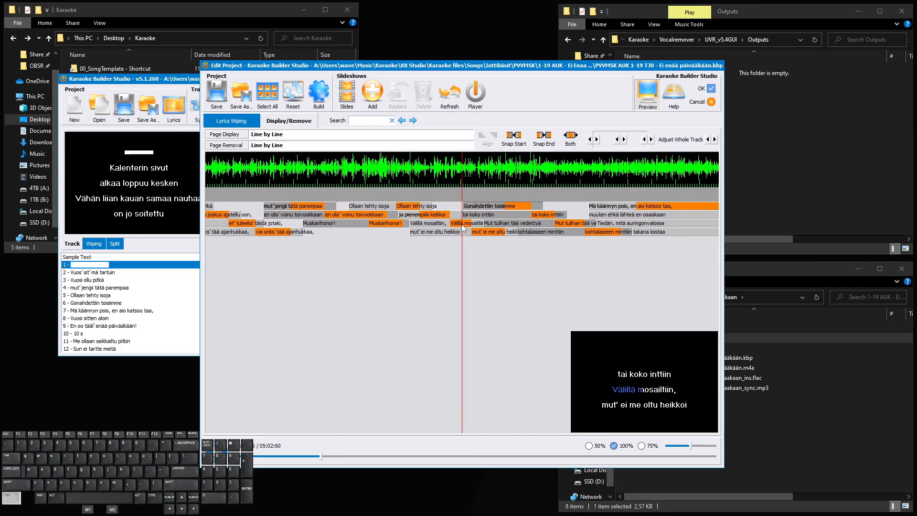
scroll(482, 227, up, 1)
scroll(480, 239, down, 1)
Nudge the display starts of "Mä käännyn pois, en aio katsoo taa," and "muuten ehkä lähteä en osaiskaan" later to match "Tiedän, mitä auringonvalossa"
scroll(480, 238, up, 5)
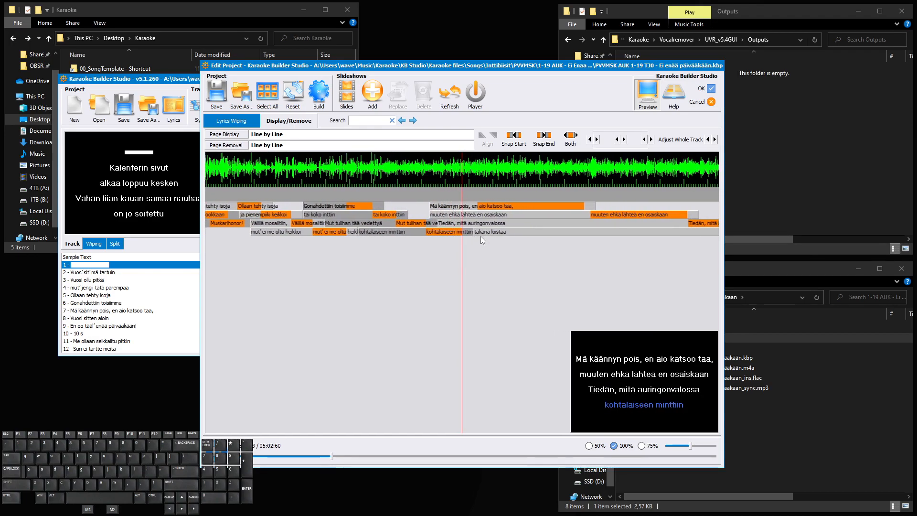
scroll(480, 235, up, 3)
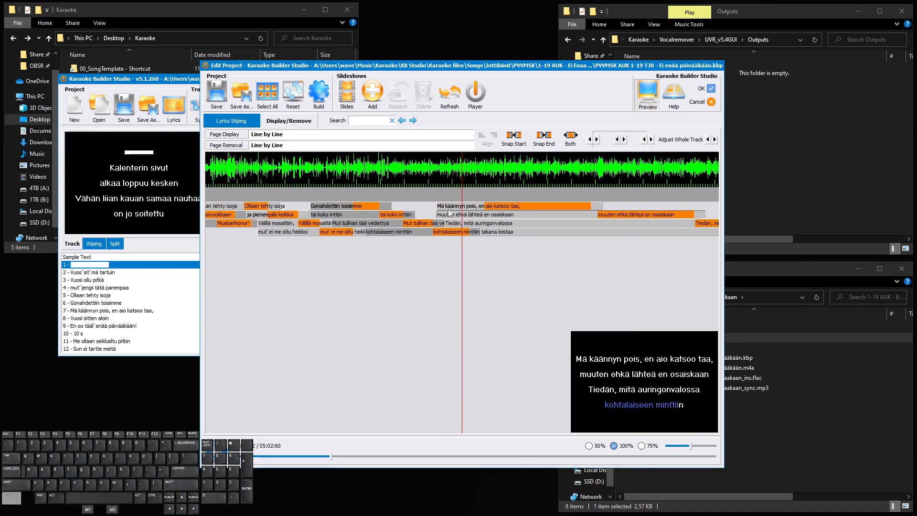
scroll(449, 210, up, 3)
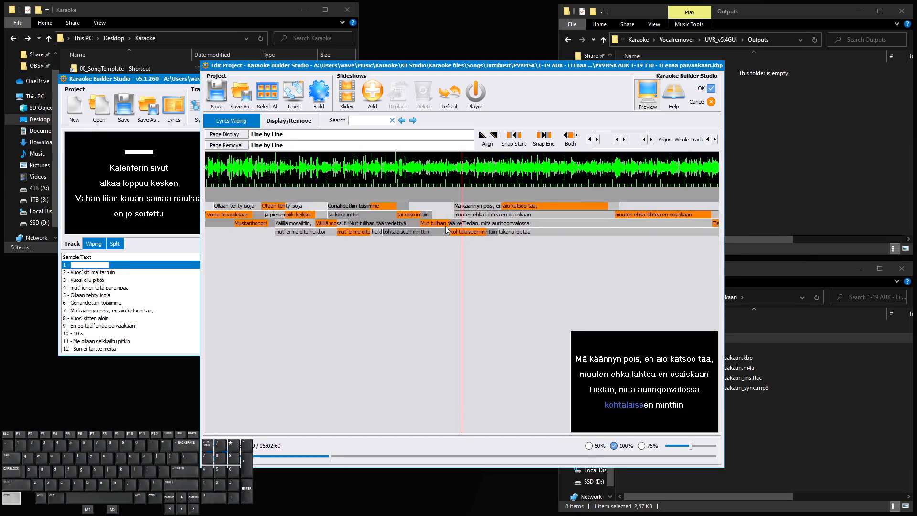
key(Right)
key(Right)
key(Right)
key(Right)
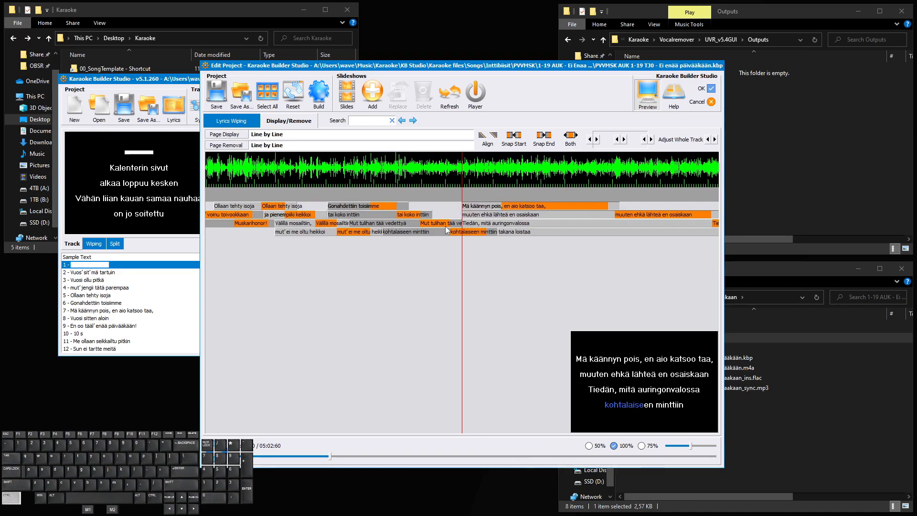
Shift the "10 s" countdown's display start earlier to the removal of "En oo täällä enää mä päivääkään!"
key(space)
scroll(450, 226, up, 3)
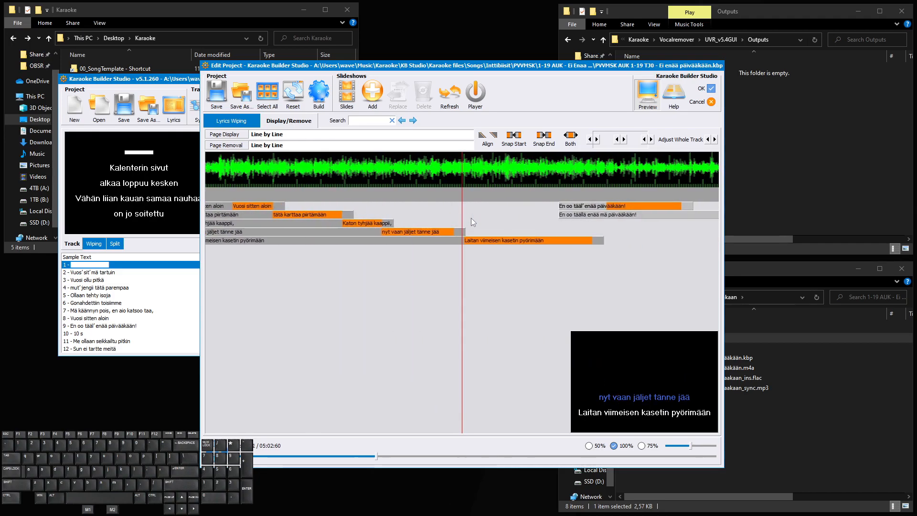
key(space)
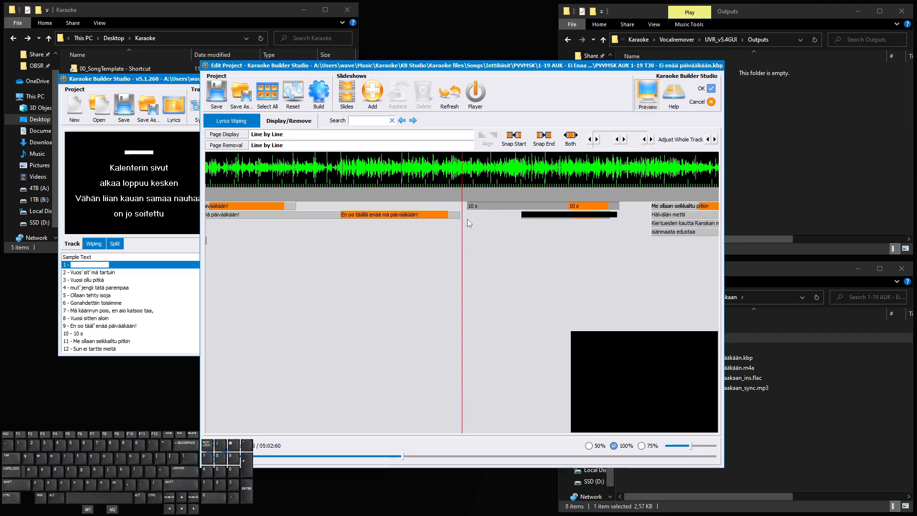
scroll(467, 219, up, 1)
scroll(466, 218, up, 1)
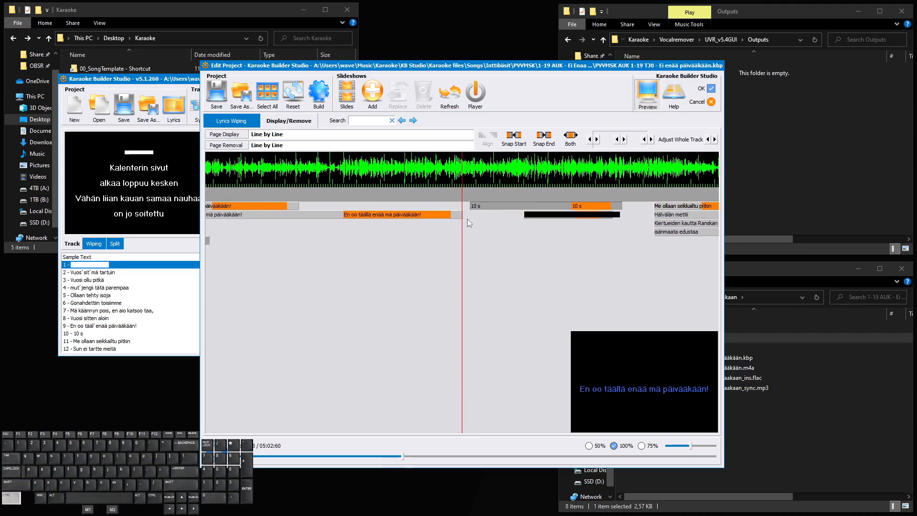
scroll(467, 219, down, 1)
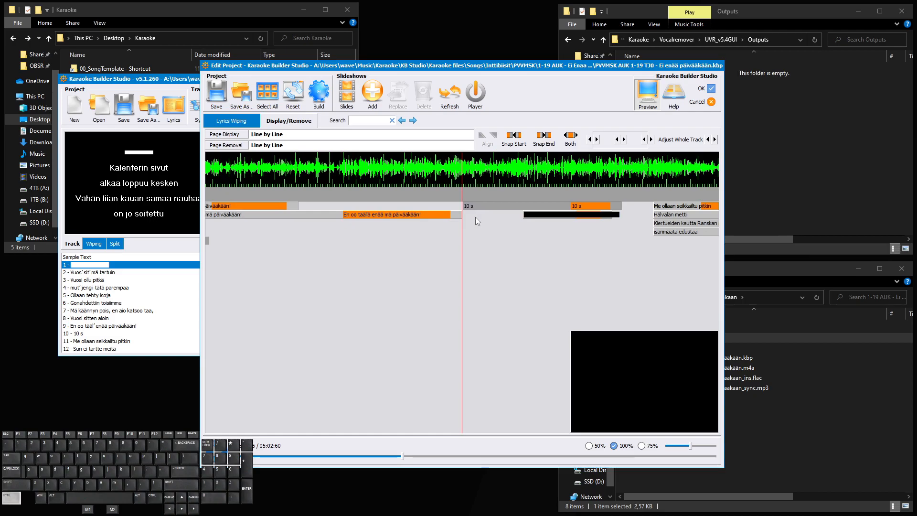
scroll(474, 217, up, 1)
scroll(475, 217, down, 1)
Extend the removal of the "10 s" countdown to the display start of "Me ollaan seikkailtu pitkin"
scroll(474, 218, down, 7)
click(452, 206)
scroll(484, 217, down, 8)
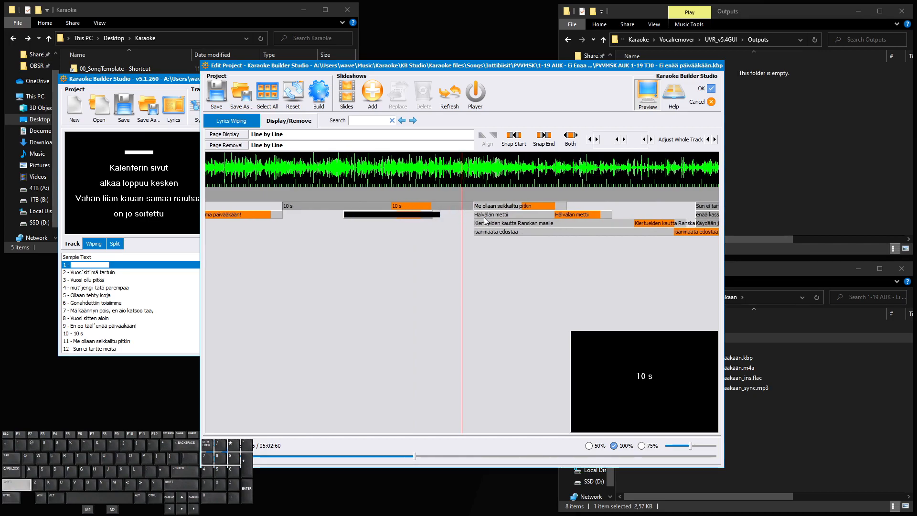
scroll(484, 220, down, 2)
scroll(484, 221, up, 3)
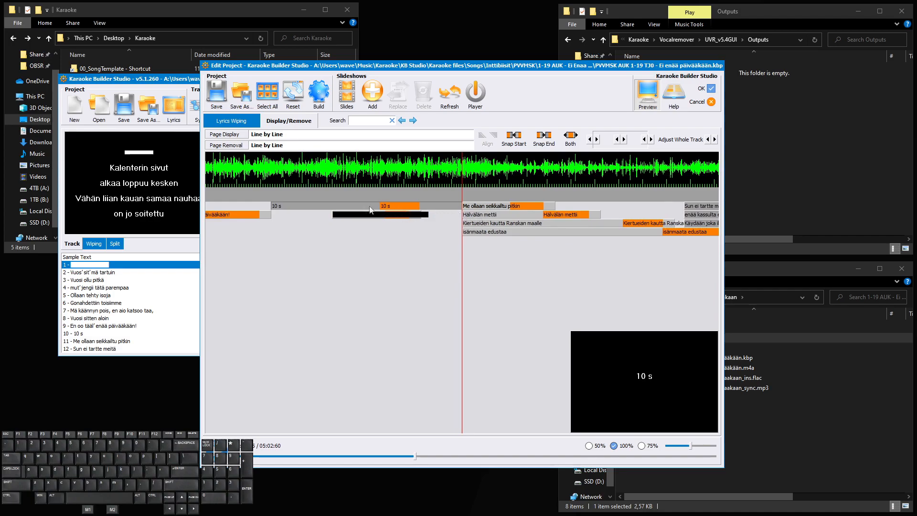
Align the display start and removal of the progress bar beneath "10 s" with those of the countdown text
click(334, 212)
click(399, 231)
click(459, 206)
click(494, 139)
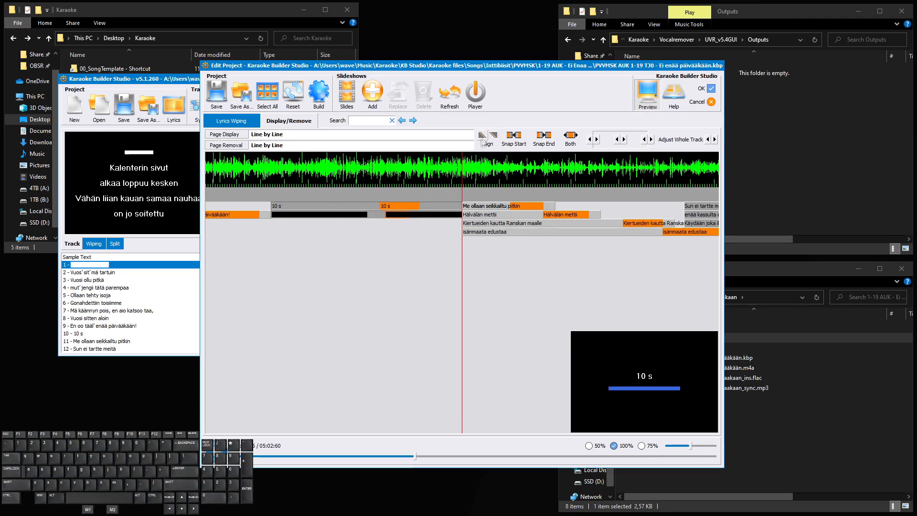
Move the wipe start of the "10 s" progress bar earlier, to just after its display start
scroll(358, 233, up, 8)
scroll(440, 220, down, 6)
scroll(462, 220, up, 2)
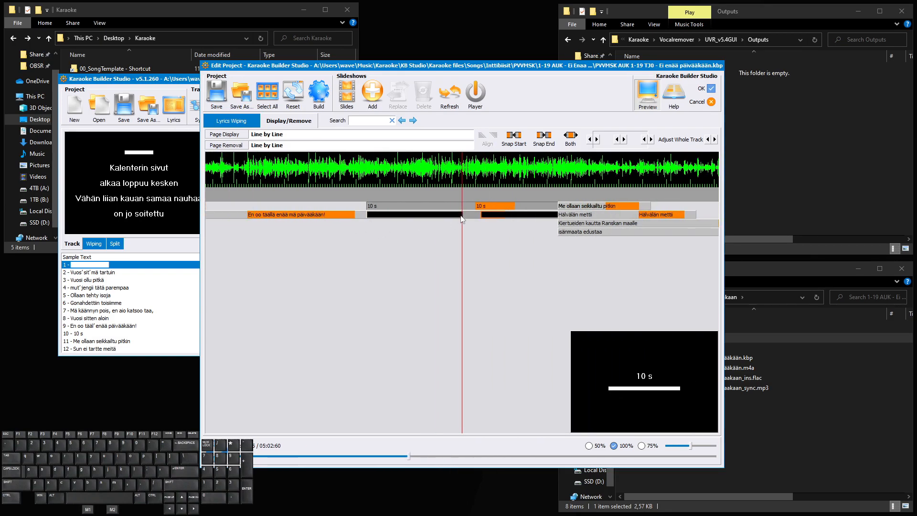
click(245, 121)
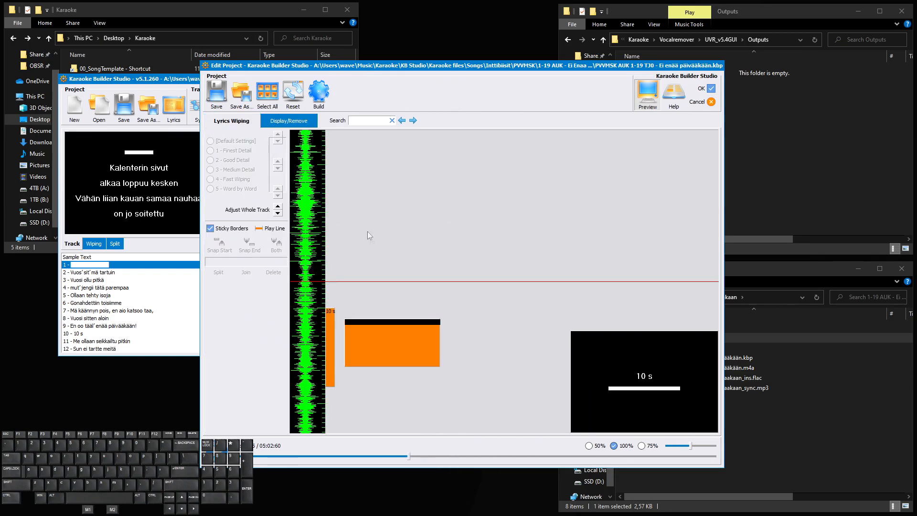
click(369, 331)
drag(389, 320, 393, 168)
scroll(400, 296, up, 8)
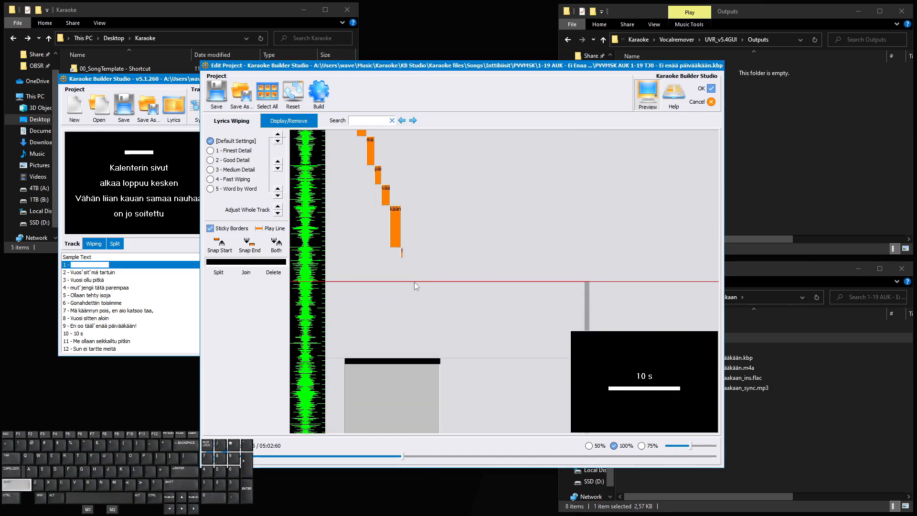
scroll(414, 283, down, 2)
drag(402, 349, 410, 283)
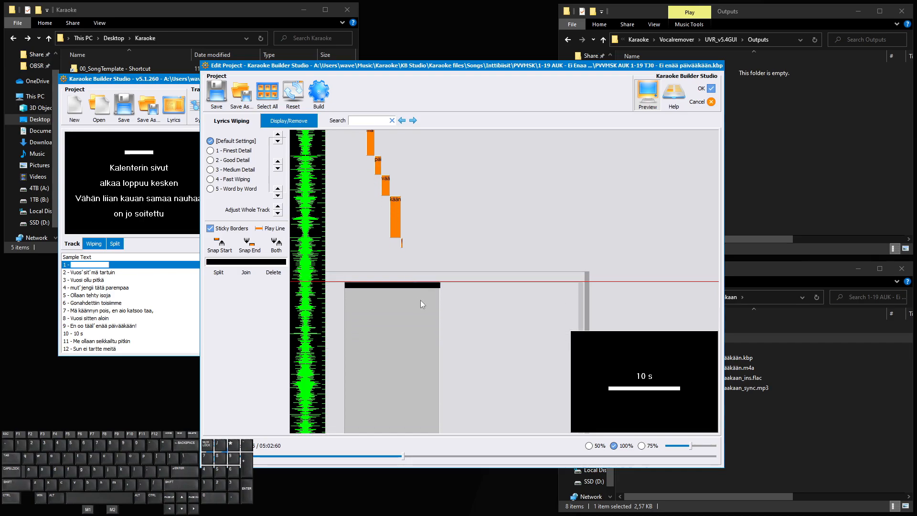
Extend the wipe end of the "10 s" progress bar to its removal and review the countdown in the display timeline
scroll(423, 308, down, 13)
drag(397, 213, 398, 312)
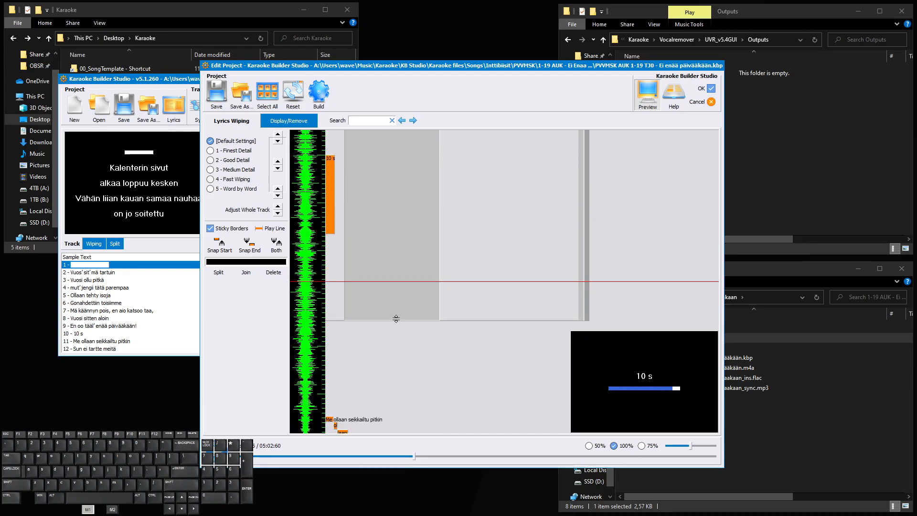
scroll(395, 319, up, 9)
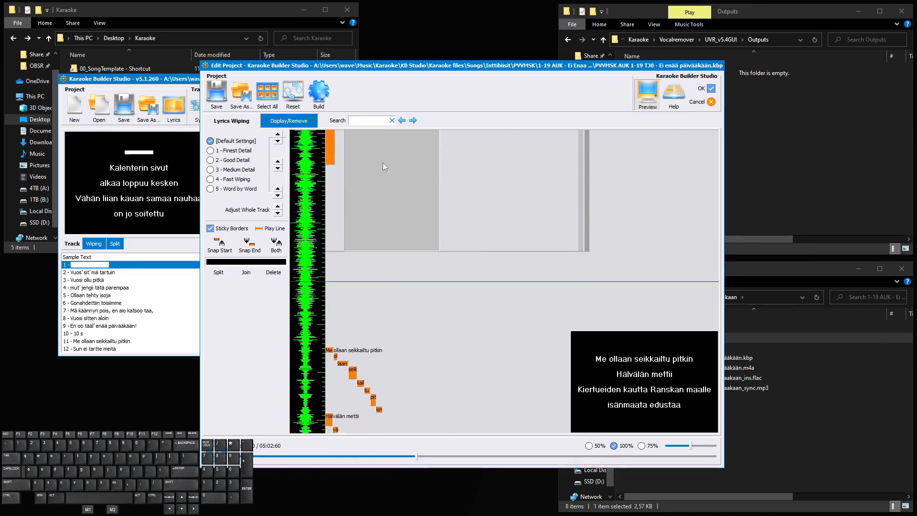
click(306, 121)
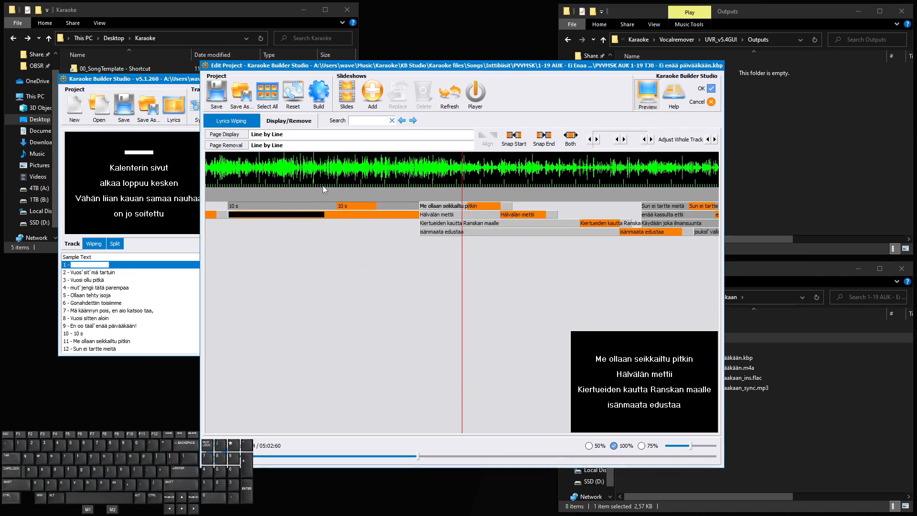
scroll(358, 223, up, 3)
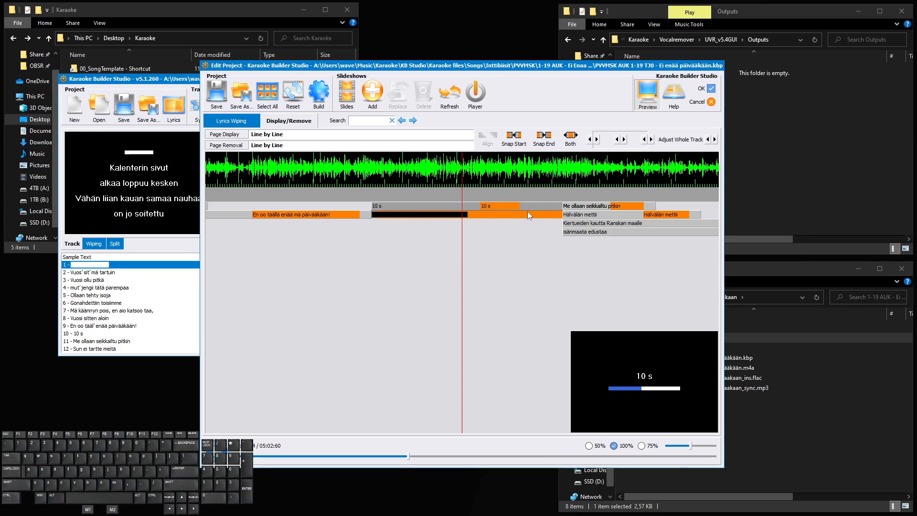
scroll(527, 218, down, 5)
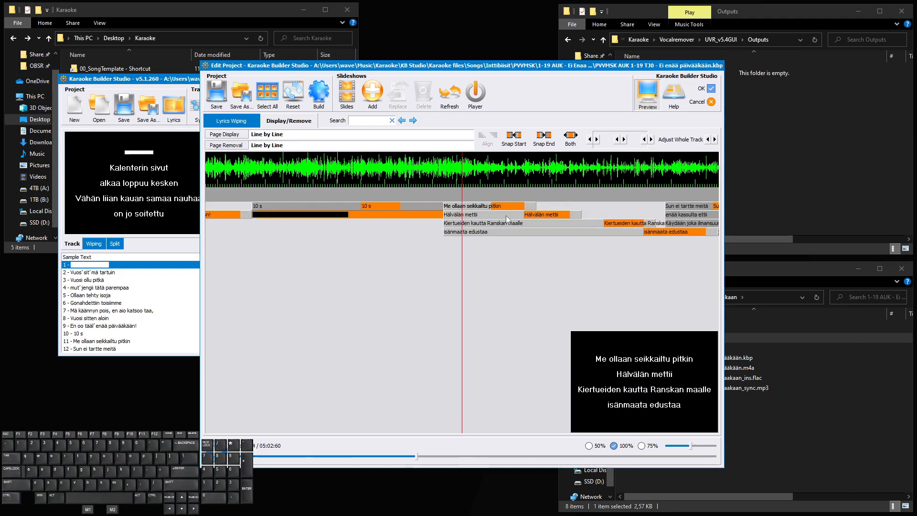
Delay the display start of "Kolme askelt' ja porteista ulkona" to the removal of "joukol' vallottaa"
scroll(466, 217, down, 7)
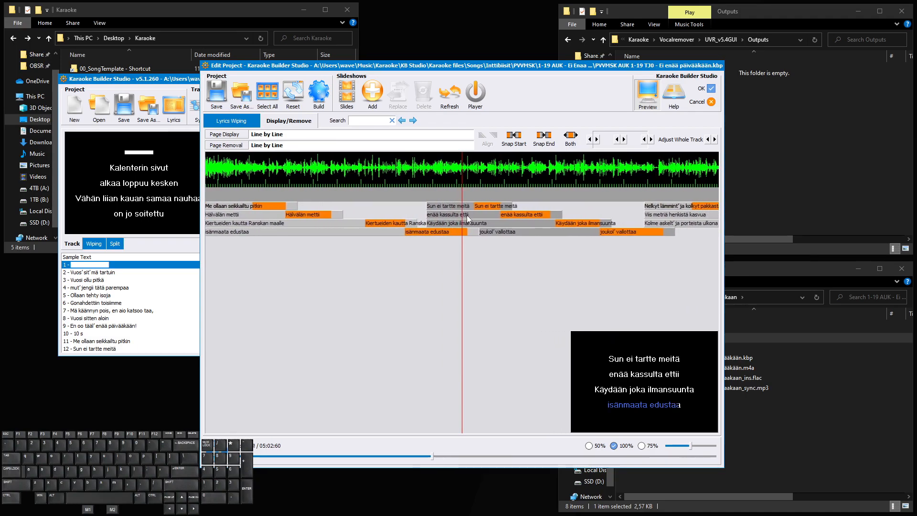
scroll(468, 217, down, 5)
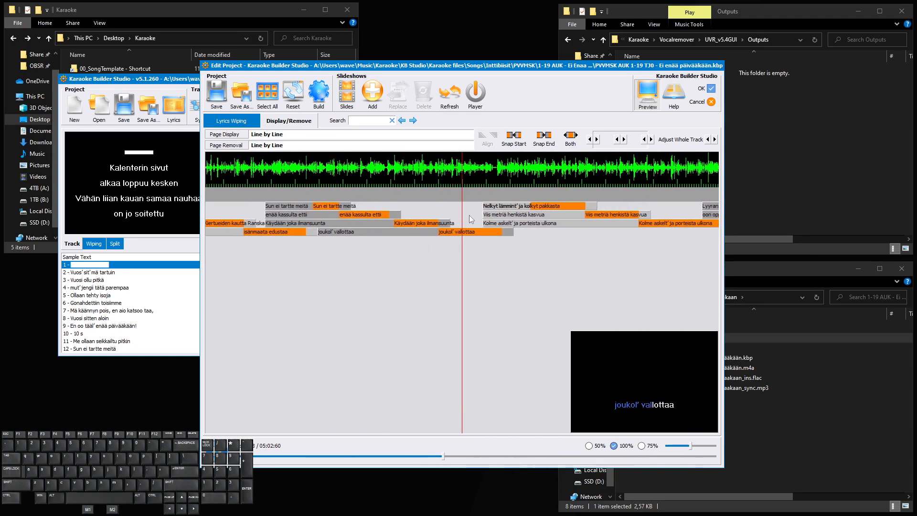
key(space)
click(445, 225)
drag(439, 225, 470, 234)
scroll(469, 235, down, 1)
scroll(469, 235, up, 2)
scroll(469, 234, down, 1)
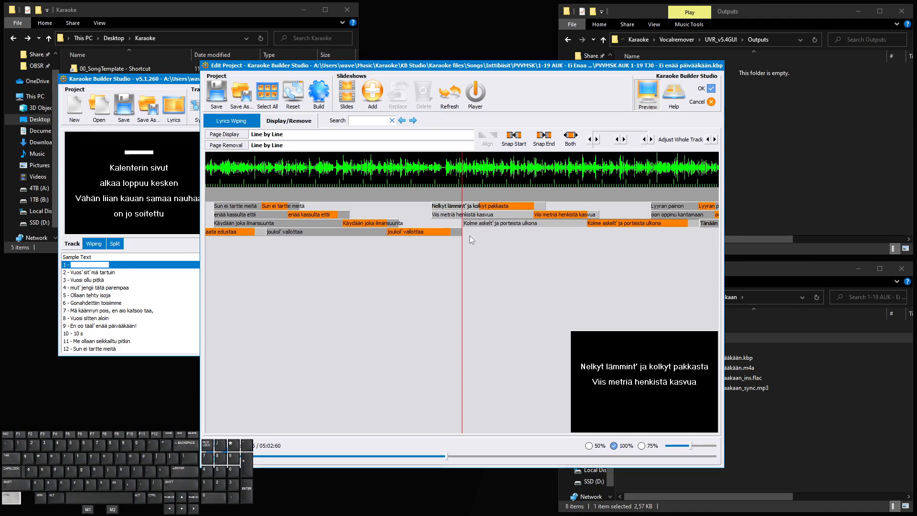
key(ctrl+Left)
key(ctrl+Left)
Move the "15 s" countdown's display start earlier to the removal of "Tänään taivaalla lentää hopeaa"
scroll(467, 238, up, 4)
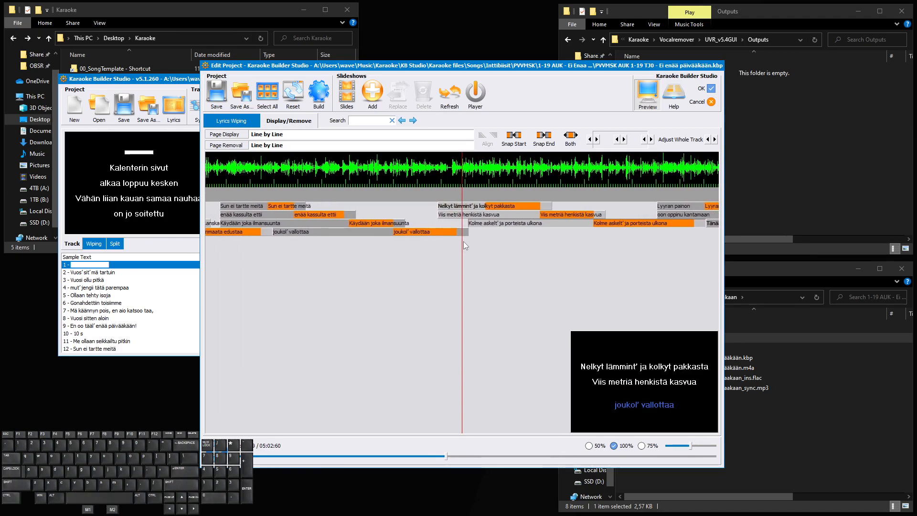
scroll(463, 242, down, 4)
scroll(463, 242, up, 2)
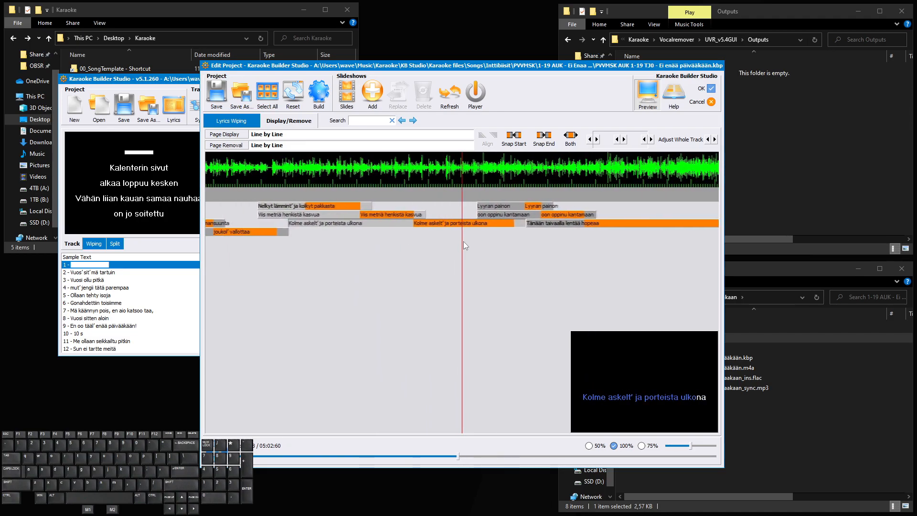
scroll(463, 241, down, 1)
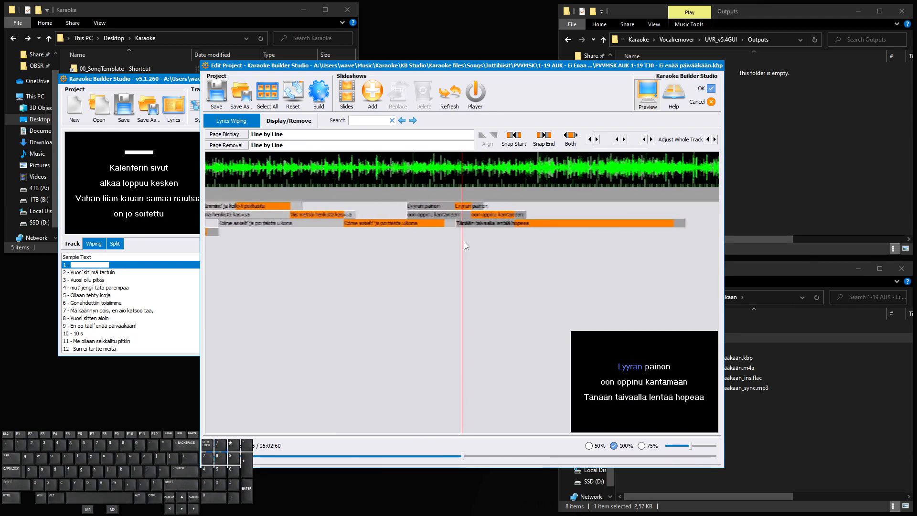
scroll(463, 242, up, 2)
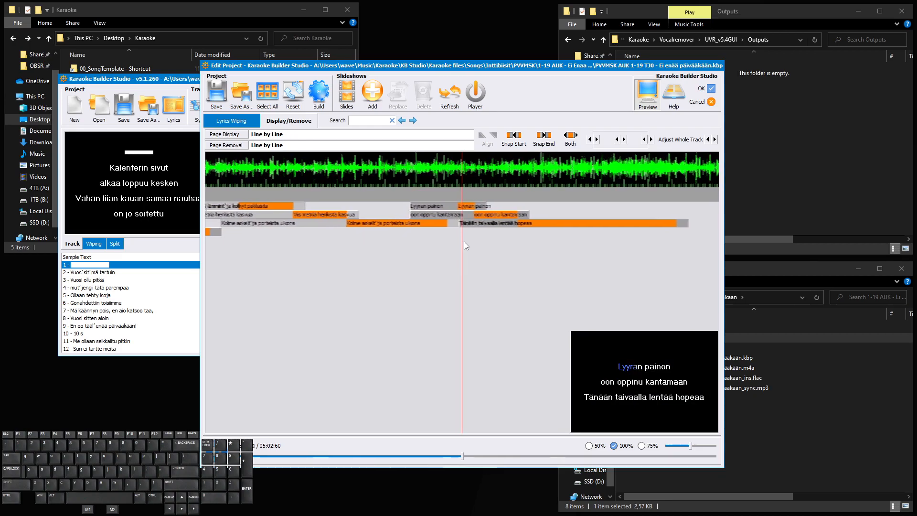
scroll(463, 242, down, 8)
click(535, 206)
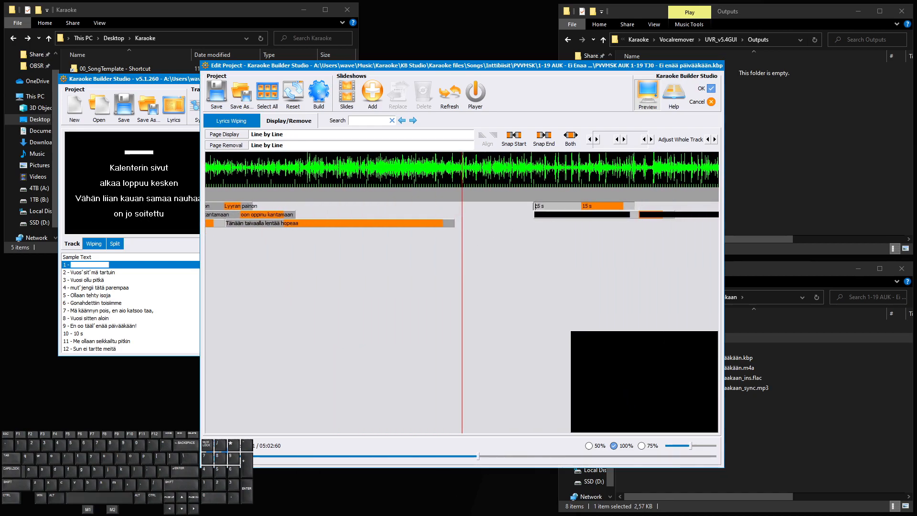
scroll(459, 229, up, 2)
scroll(459, 229, down, 3)
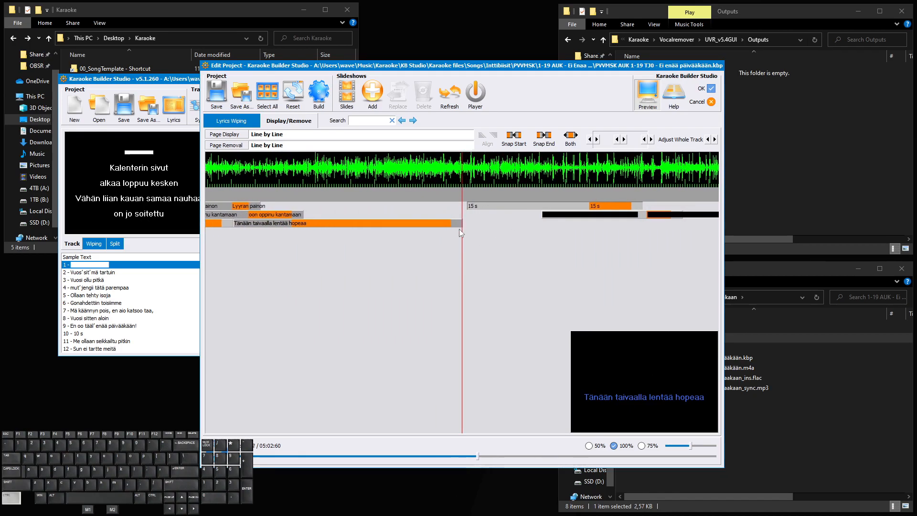
key(Left)
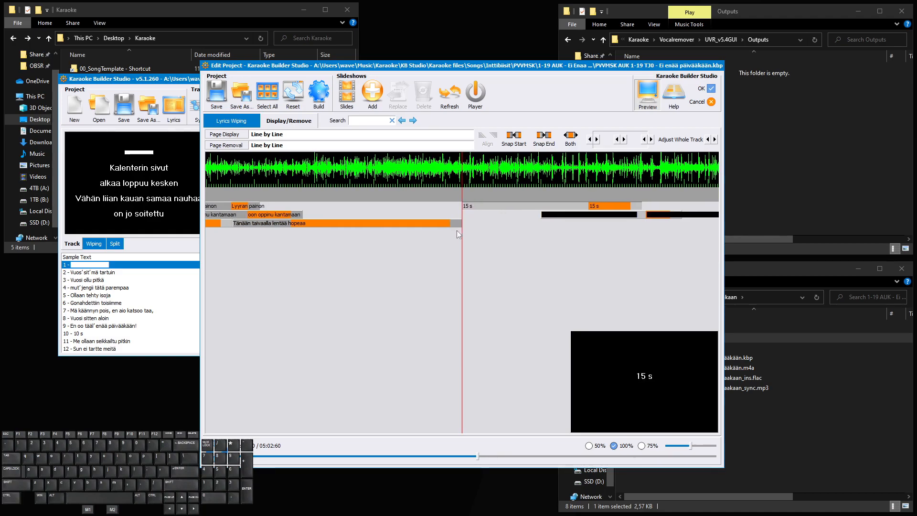
Extend the removal of the "15 s" countdown to the display start of "Me ollaan edellä,"
scroll(459, 231, down, 7)
drag(306, 206, 433, 217)
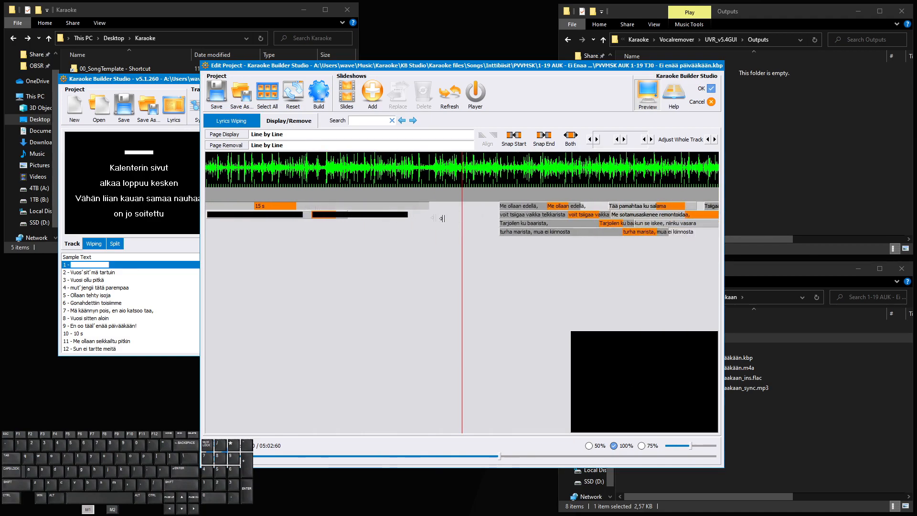
scroll(496, 226, down, 4)
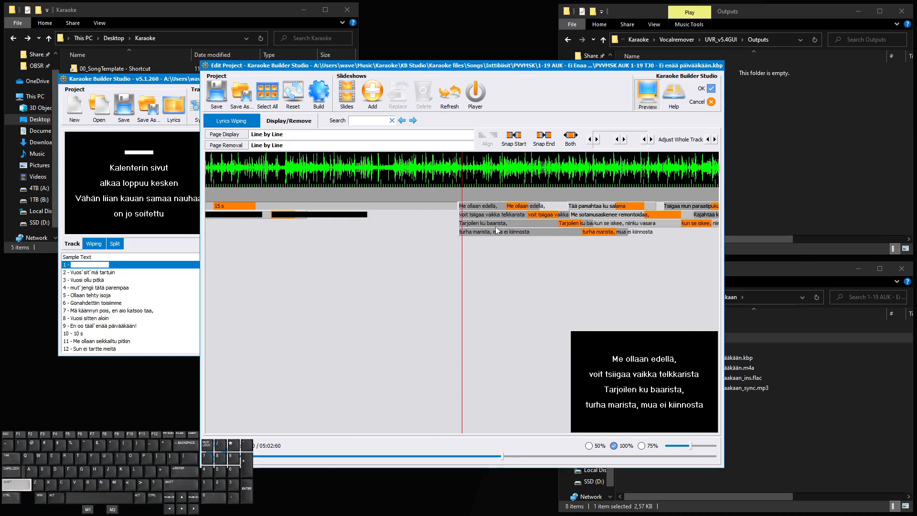
scroll(494, 228, up, 1)
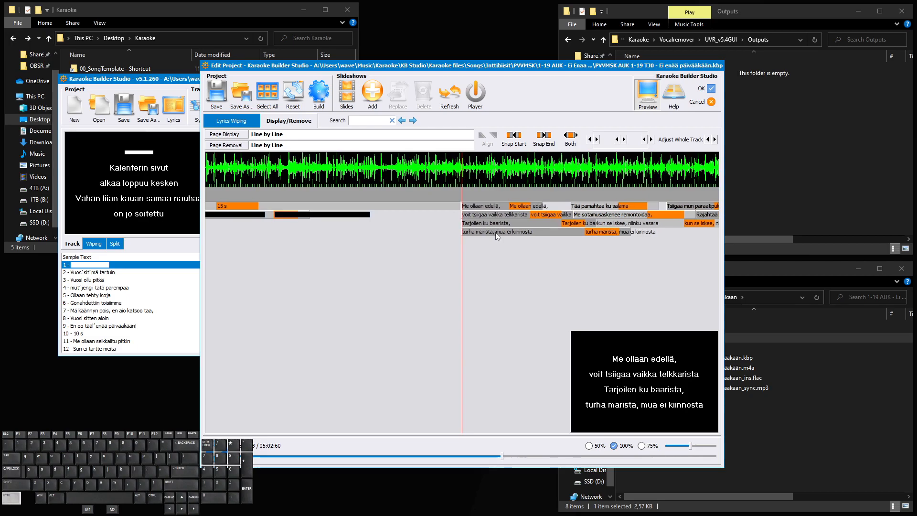
Extend the wipe end of the progress bar under "15 s" to the display start of "Me ollaan edellä,"
scroll(494, 232, up, 1)
scroll(495, 232, up, 1)
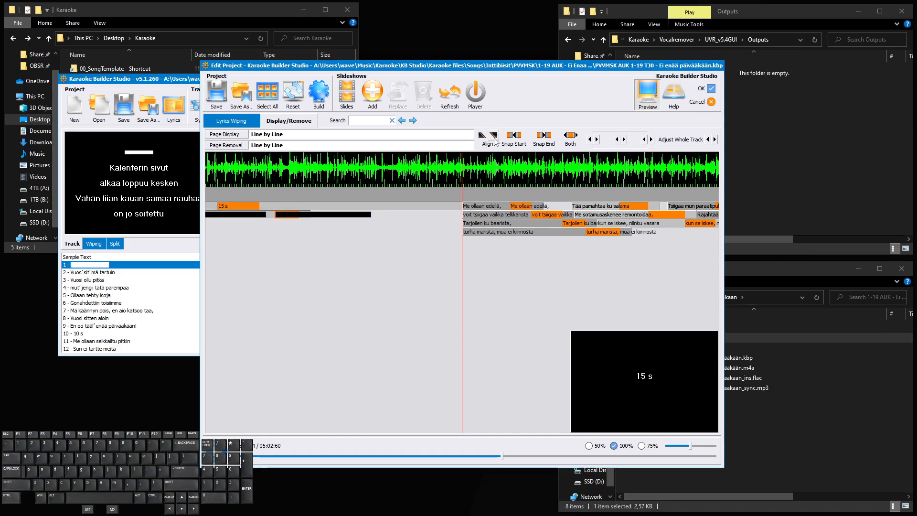
click(494, 138)
click(483, 137)
click(264, 122)
scroll(368, 315, up, 3)
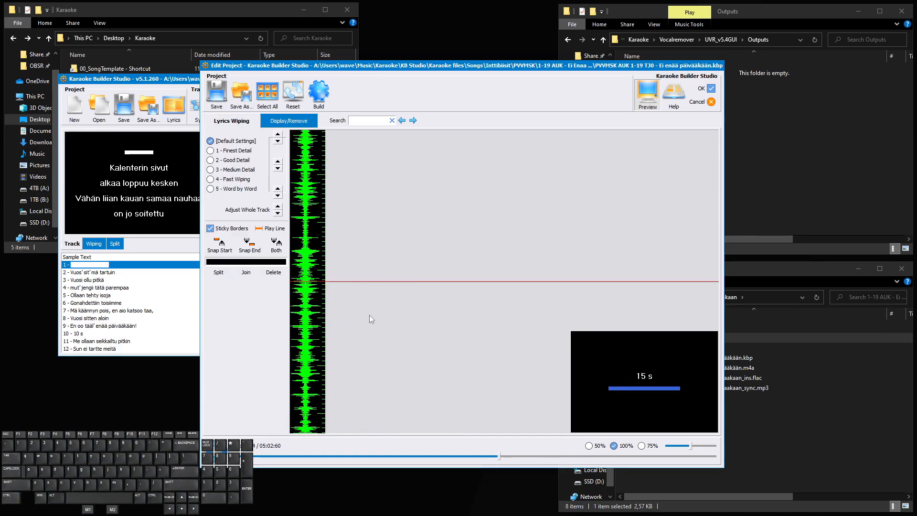
drag(387, 170, 390, 437)
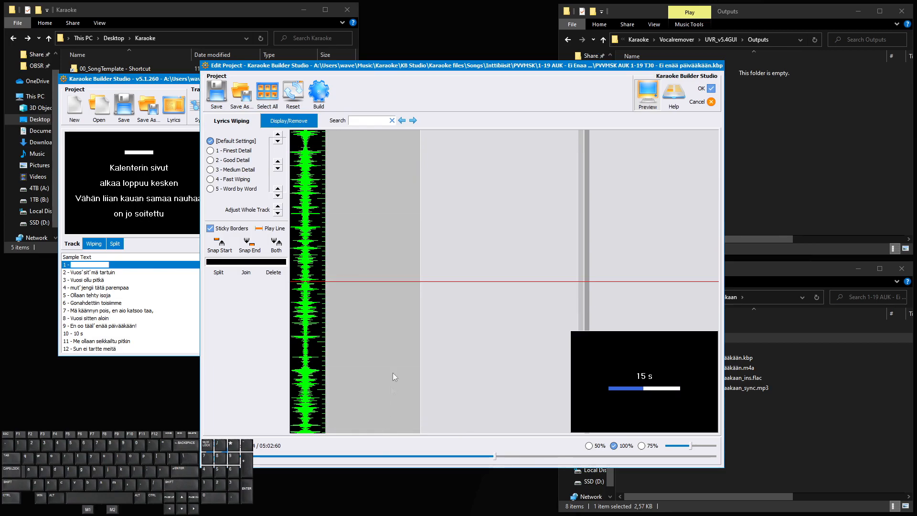
scroll(388, 263, down, 6)
drag(383, 183, 388, 230)
scroll(391, 285, up, 5)
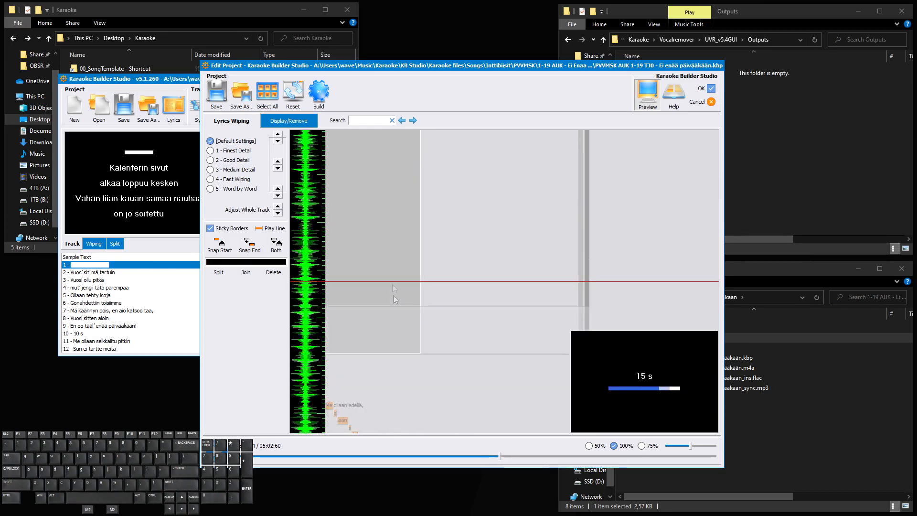
Move the wipe start of the "15 s" progress bar earlier, to just after the countdown's display start
scroll(395, 341, up, 3)
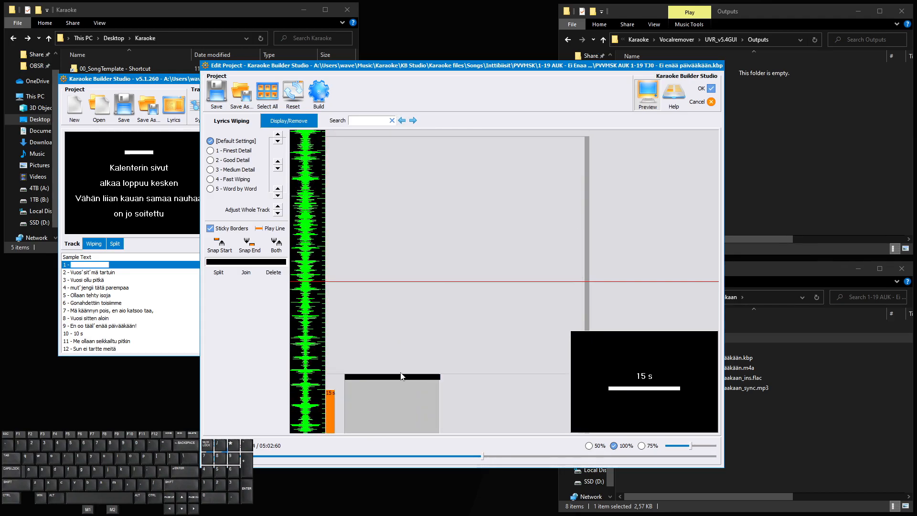
drag(400, 373, 397, 180)
scroll(411, 282, up, 3)
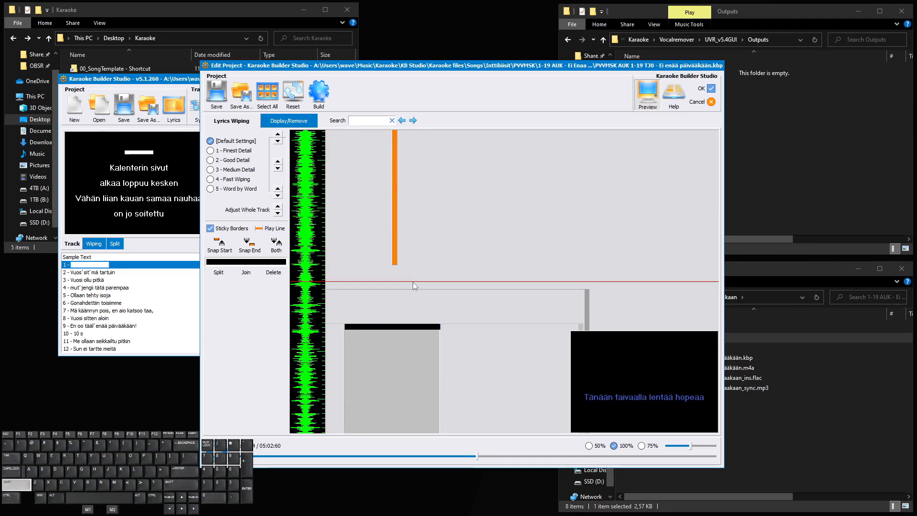
scroll(414, 286, down, 2)
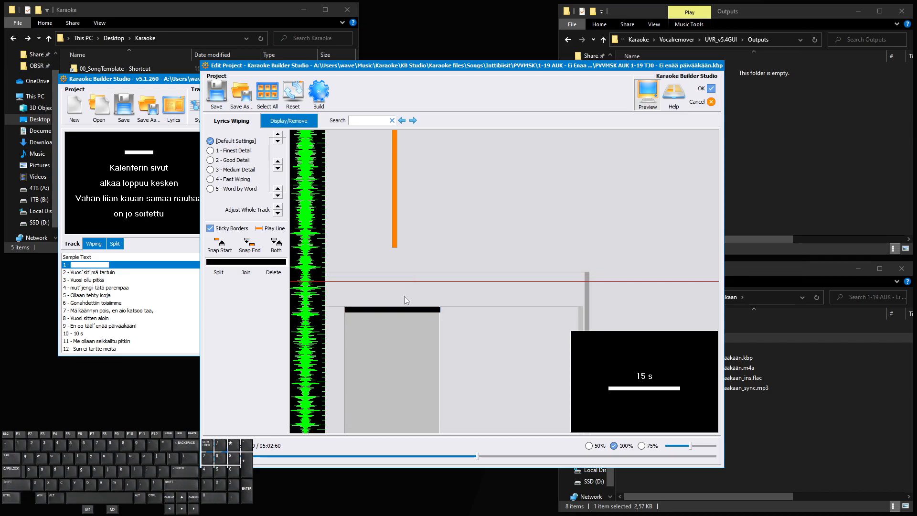
drag(405, 306, 405, 283)
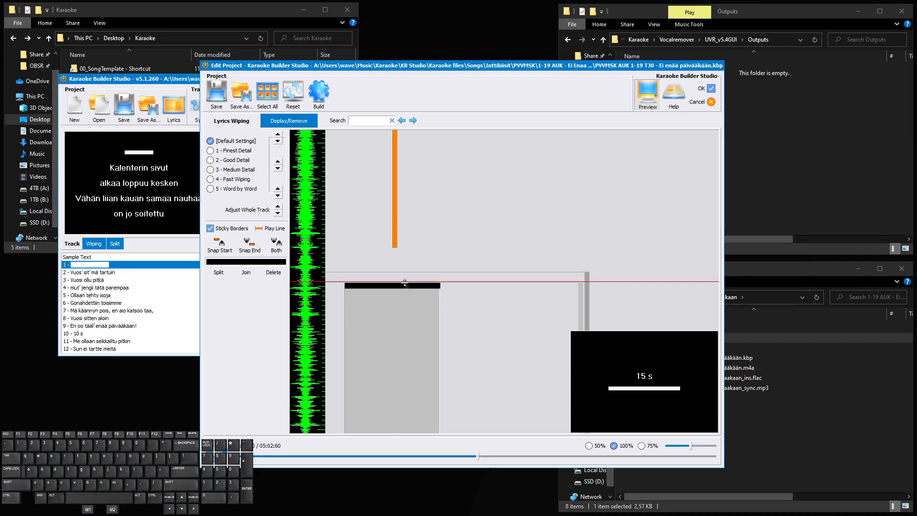
scroll(370, 254, down, 1)
scroll(370, 255, up, 1)
click(296, 118)
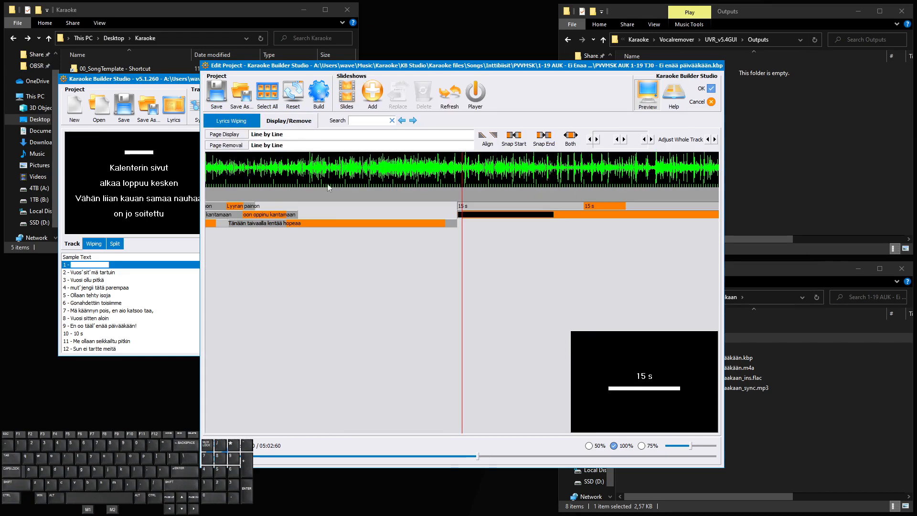
Play and examine the page handover from "Tarjoilen ku baarista," and "turha marista, mua ei kiinnosta" to "Tää pamahtaa ku salama"
scroll(367, 276, down, 7)
scroll(368, 277, down, 8)
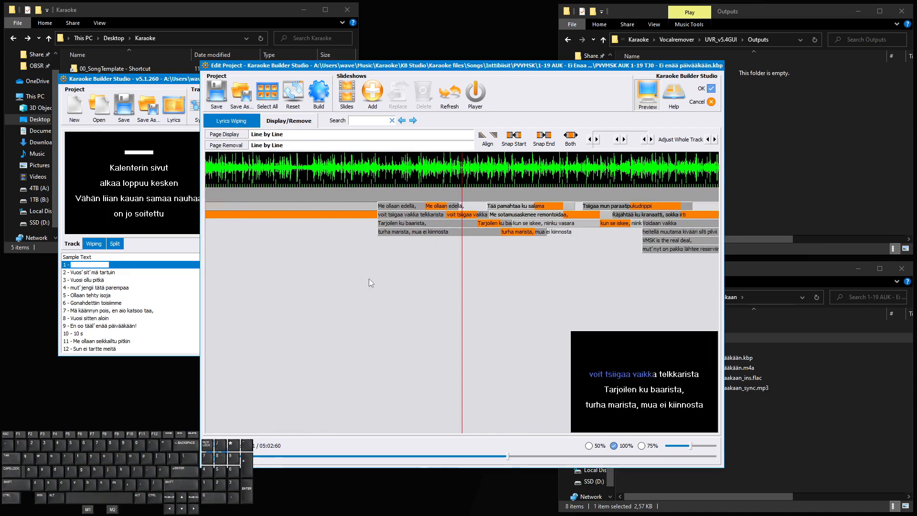
scroll(368, 279, down, 4)
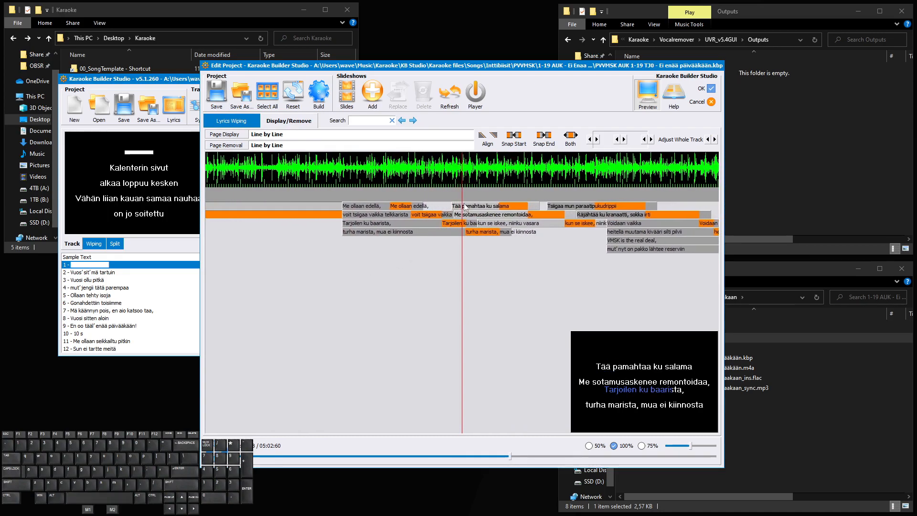
scroll(458, 222, up, 2)
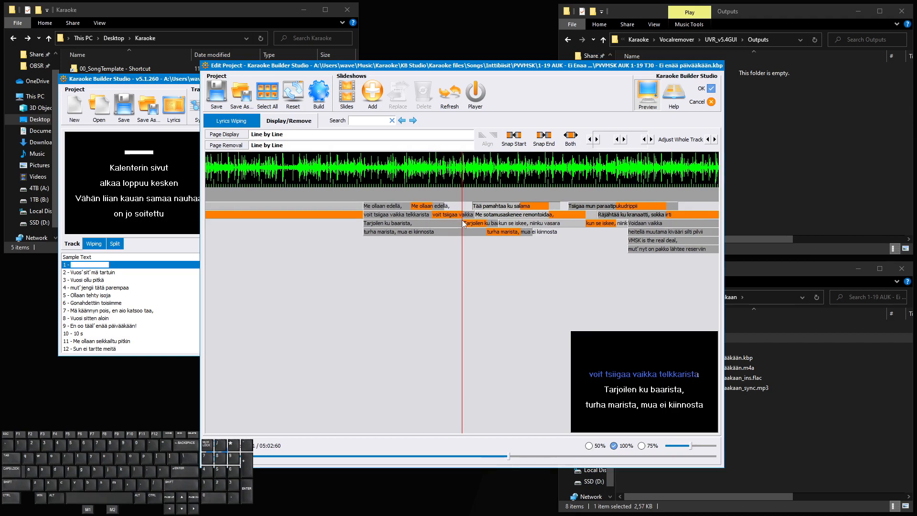
click(457, 259)
key(space)
key(space)
key(space)
key(space)
key(space)
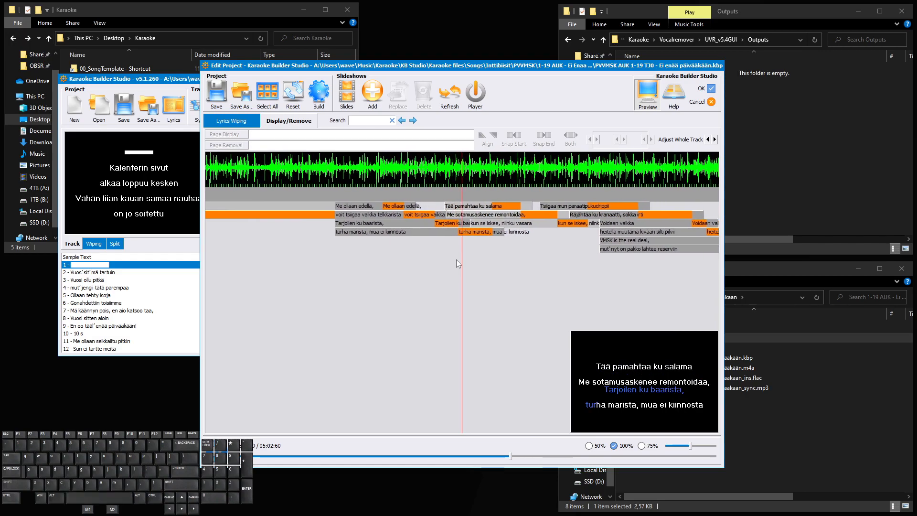
key(space)
scroll(464, 244, up, 7)
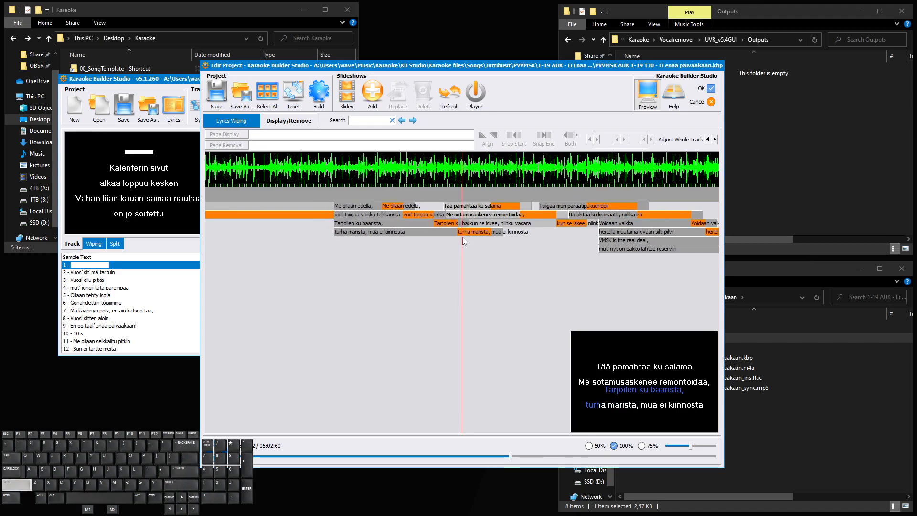
scroll(461, 231, up, 4)
scroll(460, 231, down, 1)
scroll(459, 230, up, 2)
scroll(460, 230, down, 3)
scroll(459, 230, down, 6)
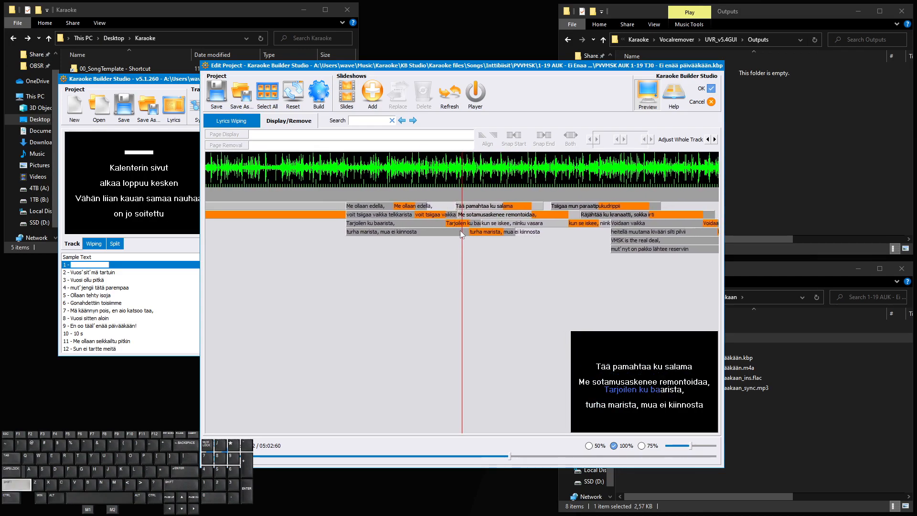
scroll(460, 230, down, 3)
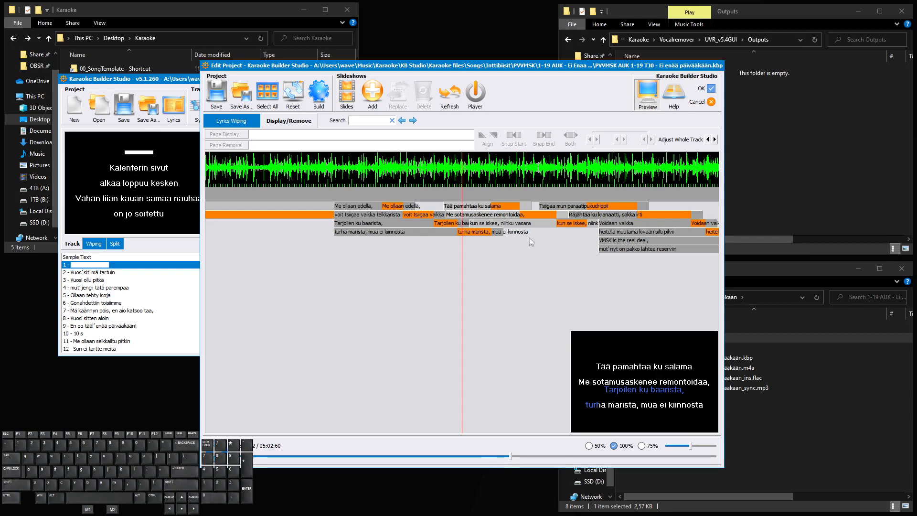
Examine the display and wipe timings of the following lines through "VMSK is the real deal," and "mut' nyt on pakko lähtee reserviin"
scroll(520, 237, down, 5)
scroll(512, 238, down, 3)
scroll(502, 241, up, 2)
scroll(476, 242, down, 3)
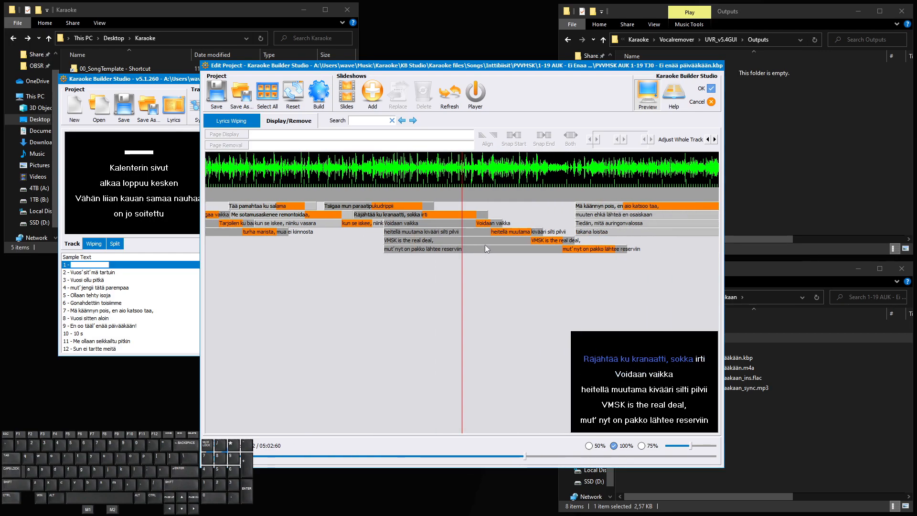
scroll(458, 240, up, 12)
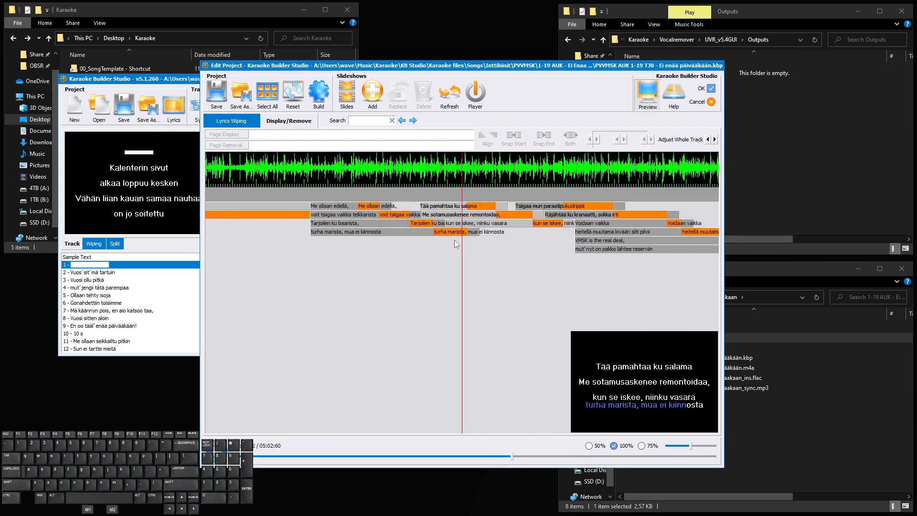
click(463, 228)
key(space)
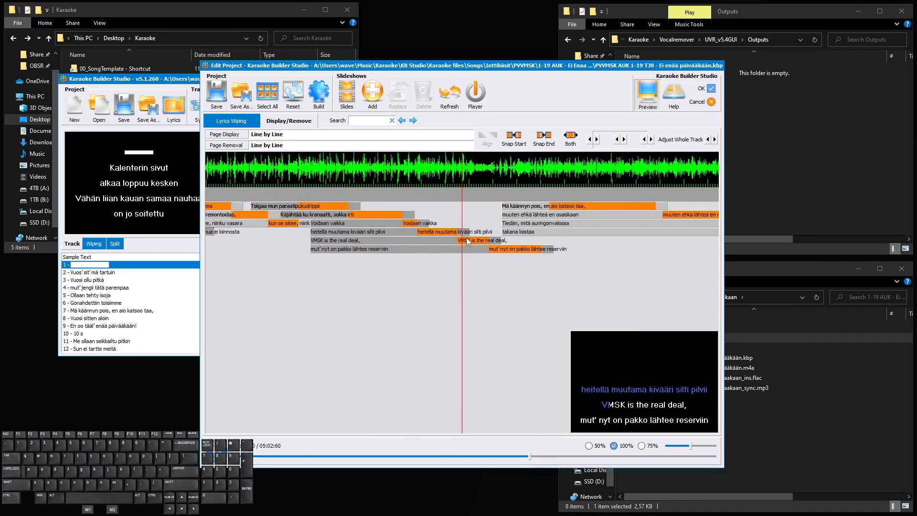
scroll(466, 239, up, 3)
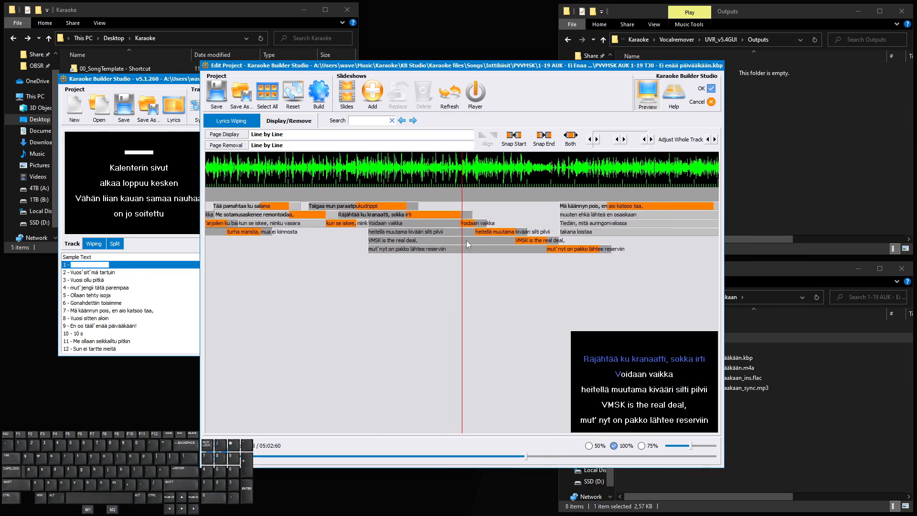
scroll(466, 245, up, 6)
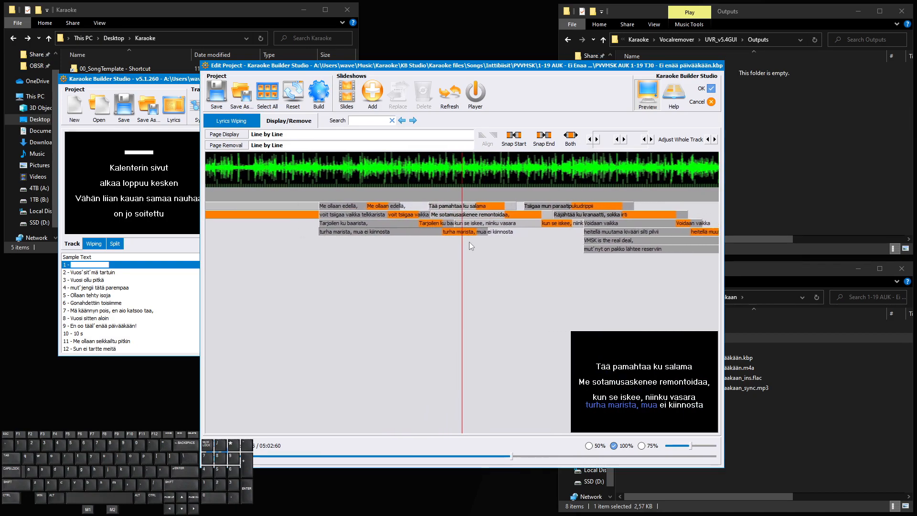
Delay the display starts of "Tää pamahtaa ku salama" and "Me sotamusaskenee remontoidaa," to the removal of "Tarjoilen ku baarista,"
scroll(464, 242, up, 4)
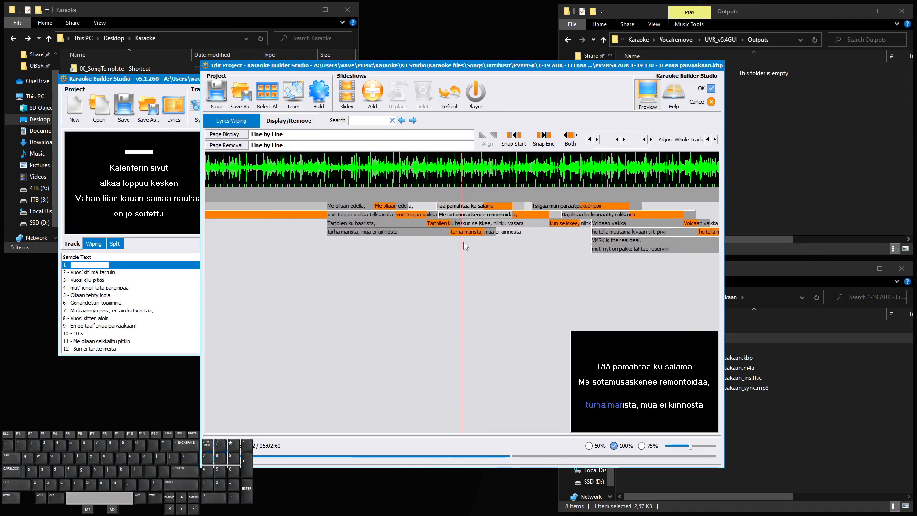
scroll(463, 241, up, 1)
scroll(463, 241, down, 1)
scroll(463, 241, down, 1)
ctrl+click(440, 209)
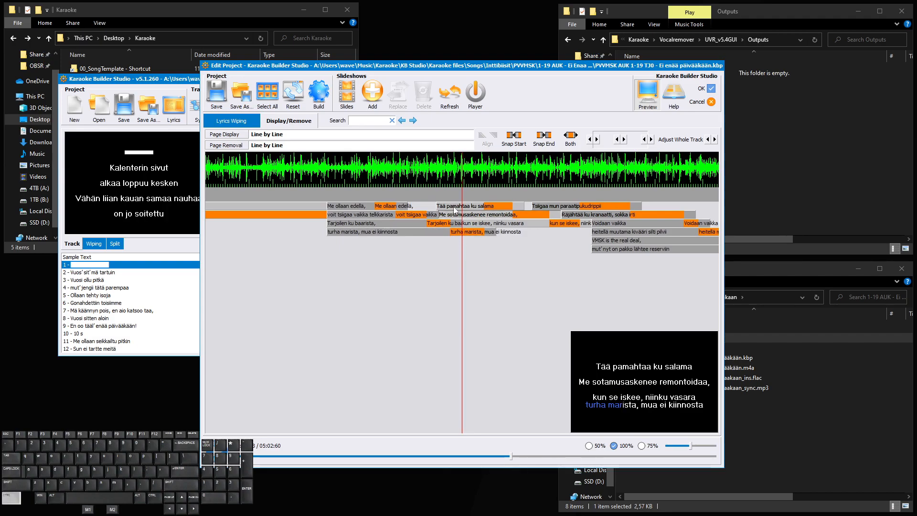
drag(450, 205, 467, 221)
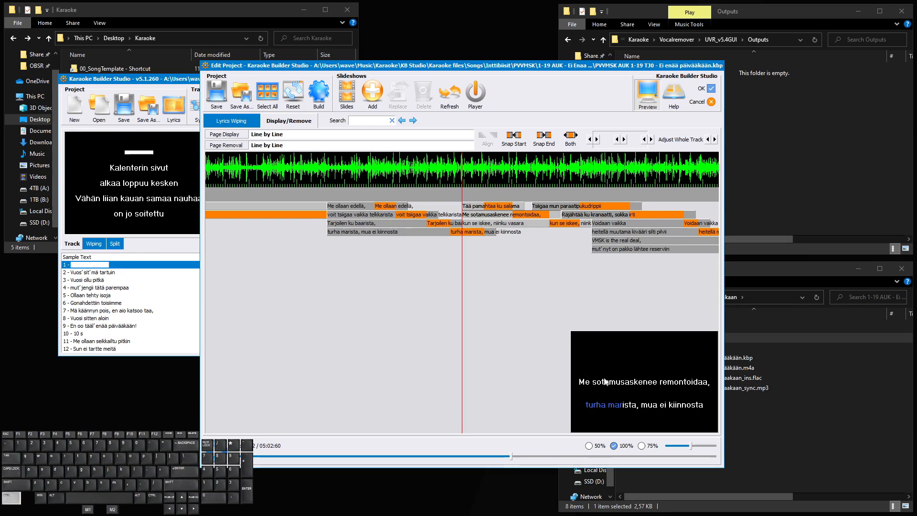
ctrl+click(472, 216)
Delay the display start of "kun se iskee, niinku vasara" to the removal of "turha marista, mua ei kiinnosta"
scroll(468, 218, up, 1)
scroll(468, 220, down, 2)
scroll(470, 232, up, 2)
scroll(470, 232, down, 1)
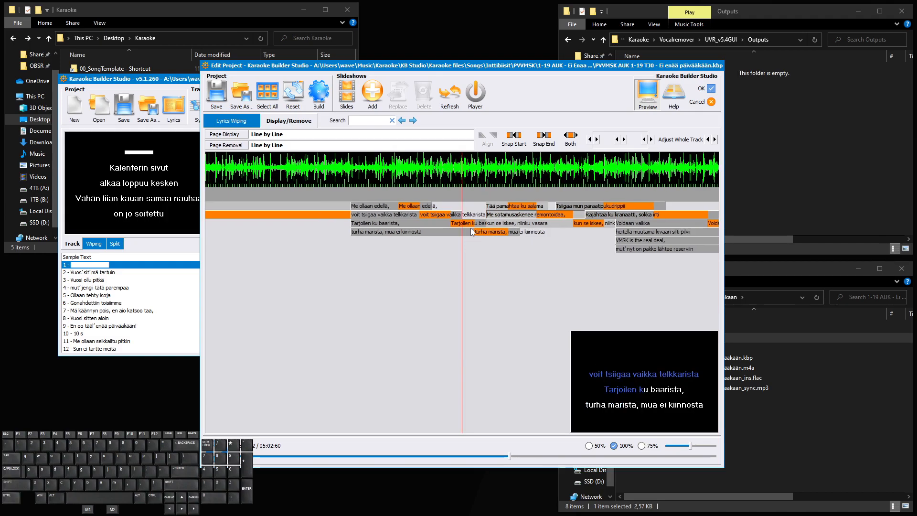
scroll(473, 233, up, 2)
scroll(474, 233, down, 1)
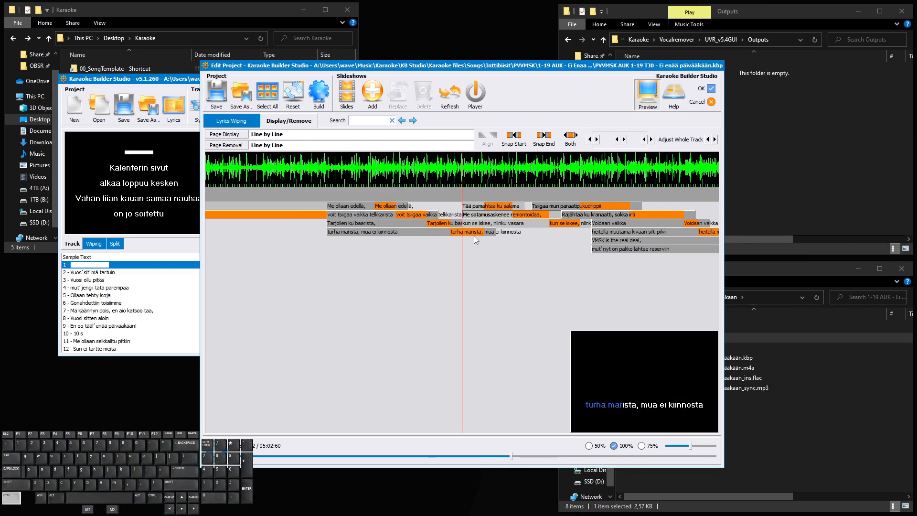
scroll(469, 233, up, 2)
drag(476, 225, 501, 235)
scroll(501, 240, down, 7)
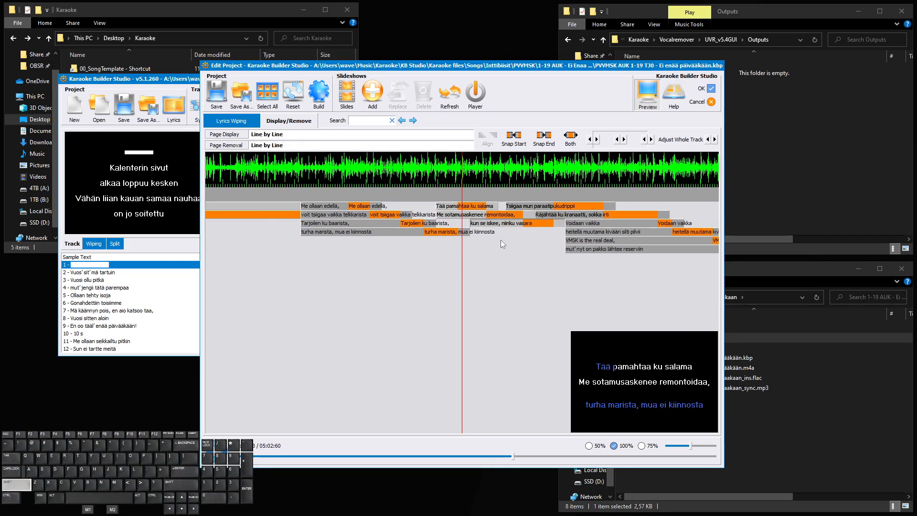
scroll(500, 239, up, 1)
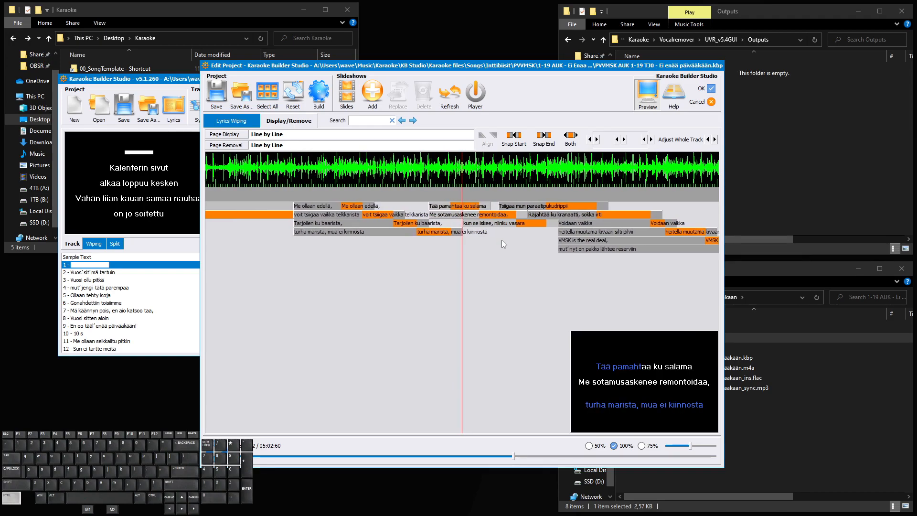
key(ctrl)
click(488, 225)
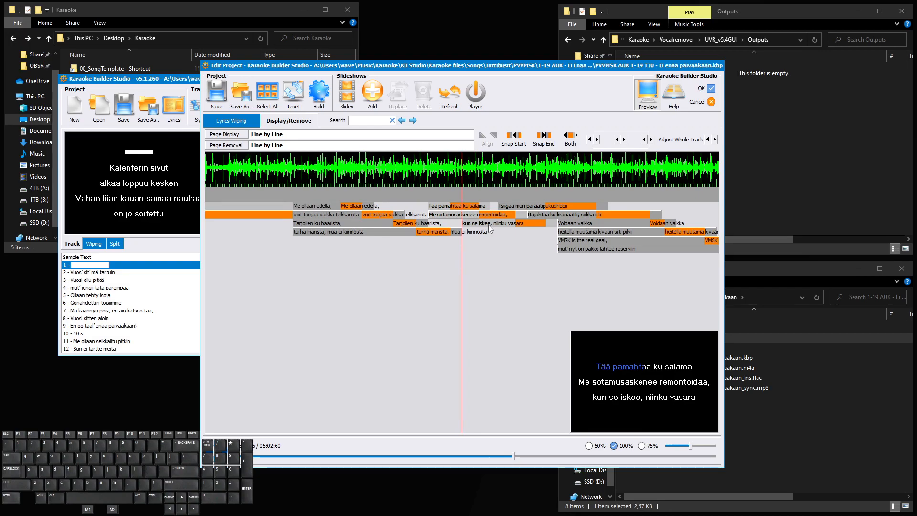
Move the display start of "Räjähtää ku kranaatti, sokka irti" earlier to the display start of "Tsiigaa mun paraatipukudrippi"
key(shift)
key(space)
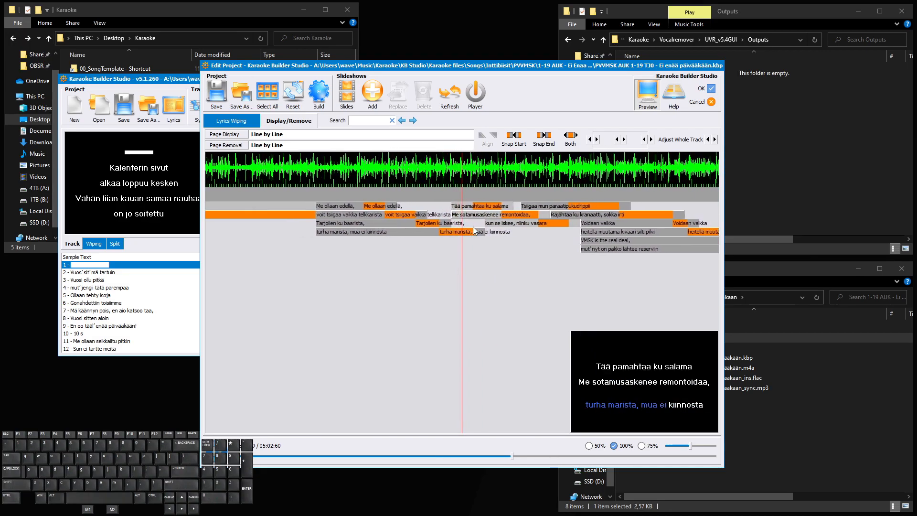
key(shift)
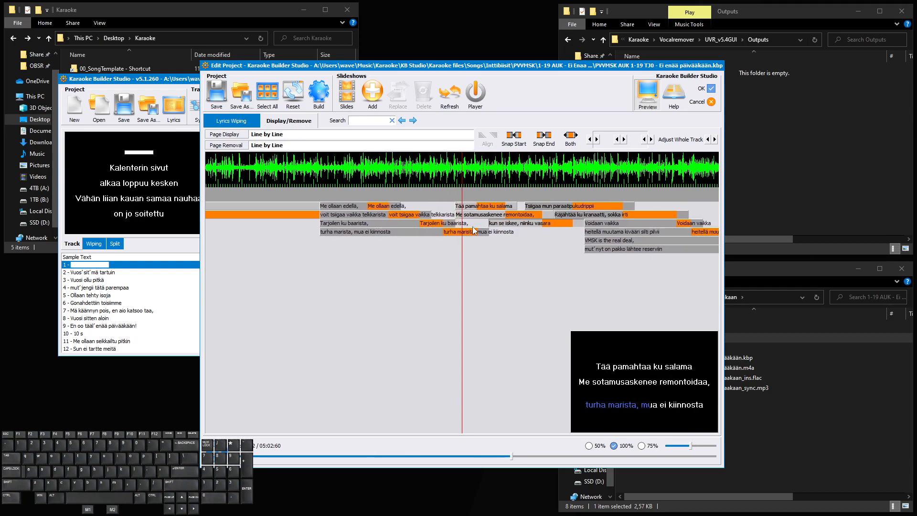
key(shift)
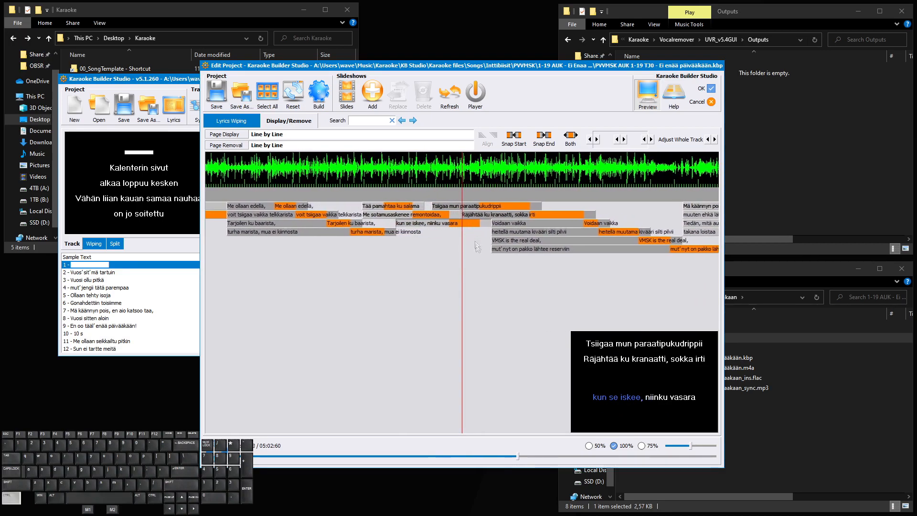
key(shift)
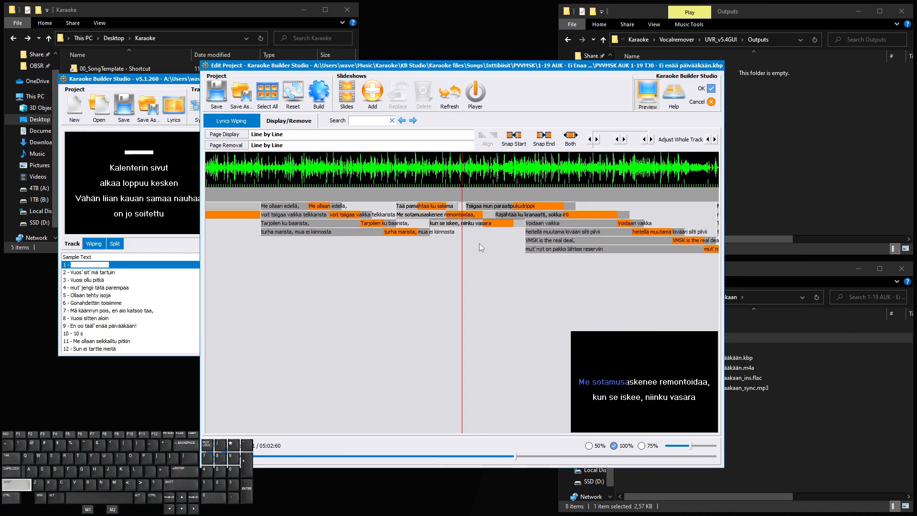
click(505, 216)
mouse_move(488, 215)
mouse_down()
mouse_move(499, 215)
mouse_move(460, 221)
mouse_move(483, 222)
mouse_up()
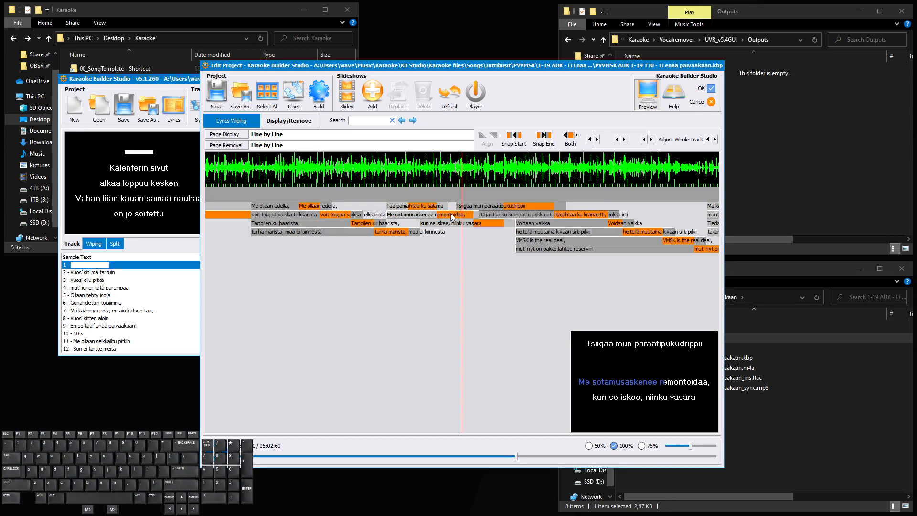
scroll(472, 219, up, 2)
scroll(475, 223, down, 1)
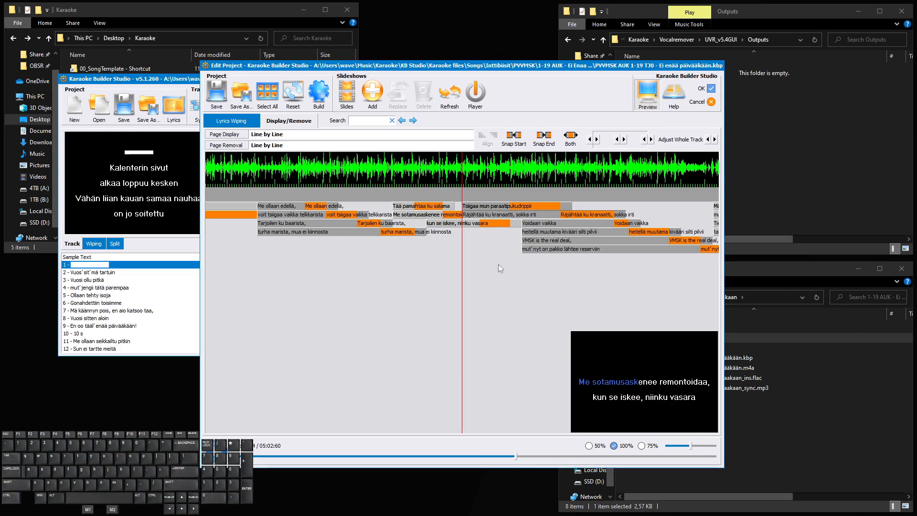
Try moving the display start of "Voidaan vaikka" to the display start of "Räjähtää ku kranaatti, sokka irti"
scroll(499, 261, down, 3)
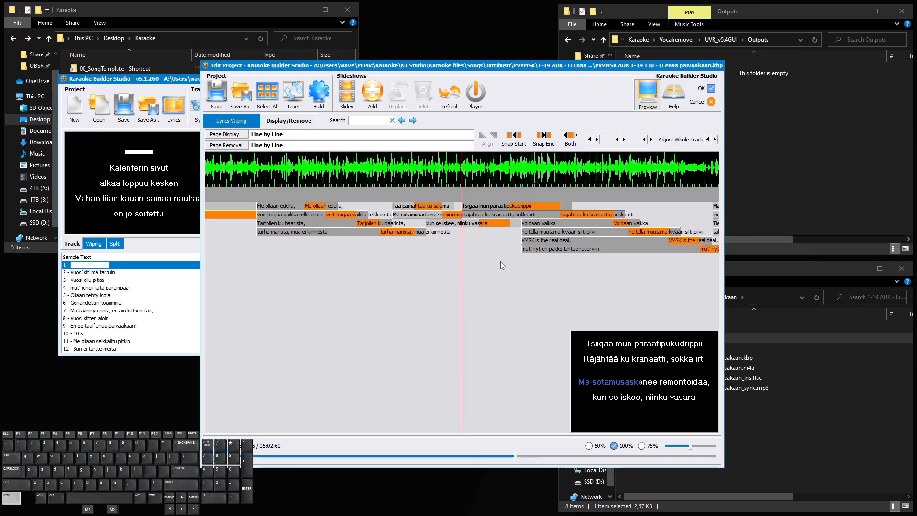
scroll(500, 261, up, 1)
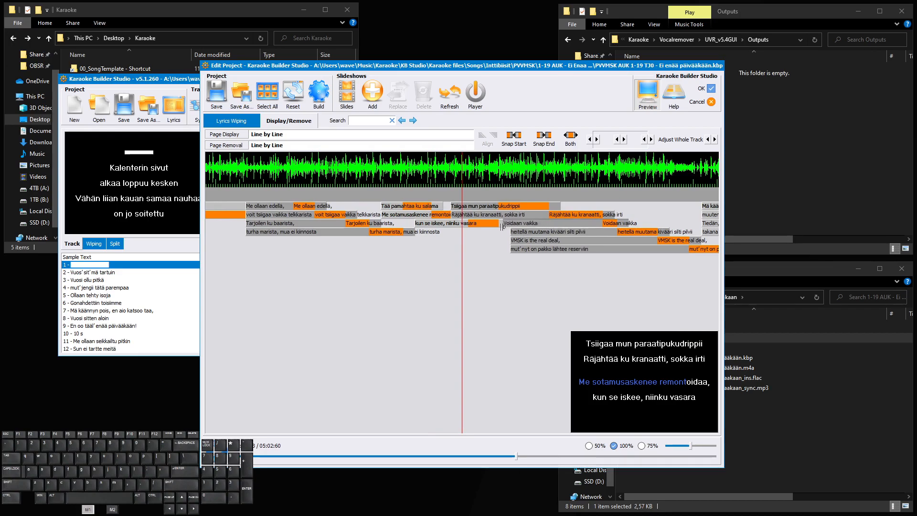
drag(505, 227, 461, 232)
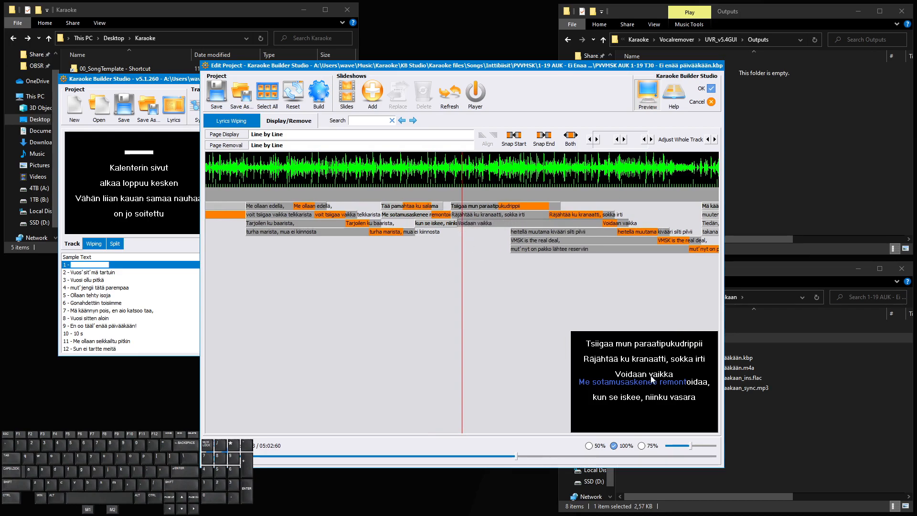
drag(460, 224, 511, 226)
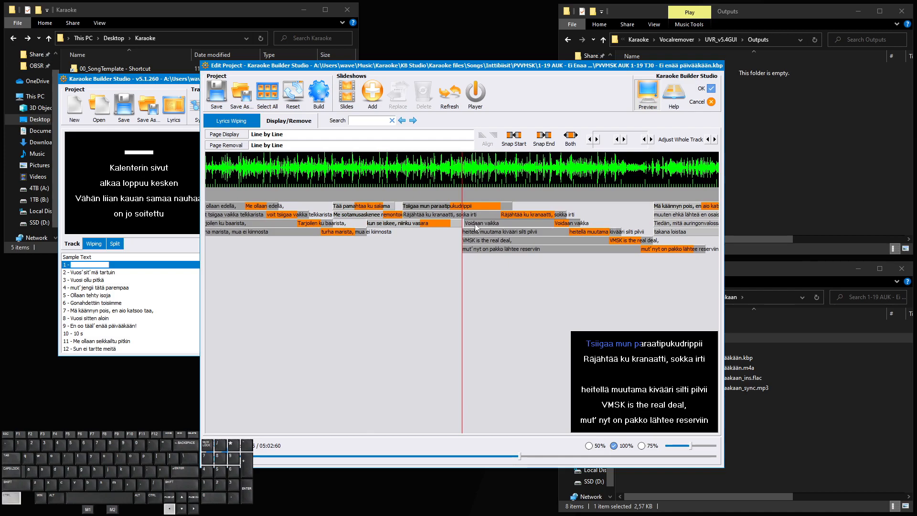
scroll(482, 228, up, 8)
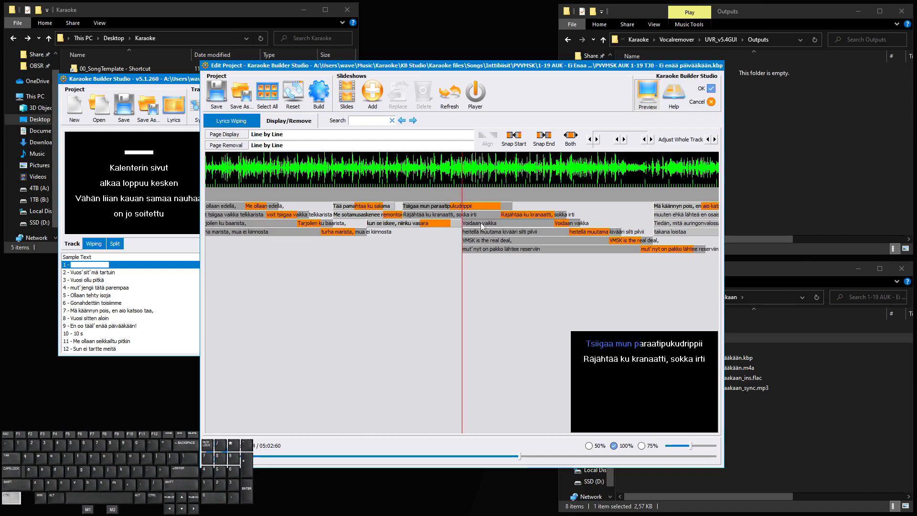
key(ctrl)
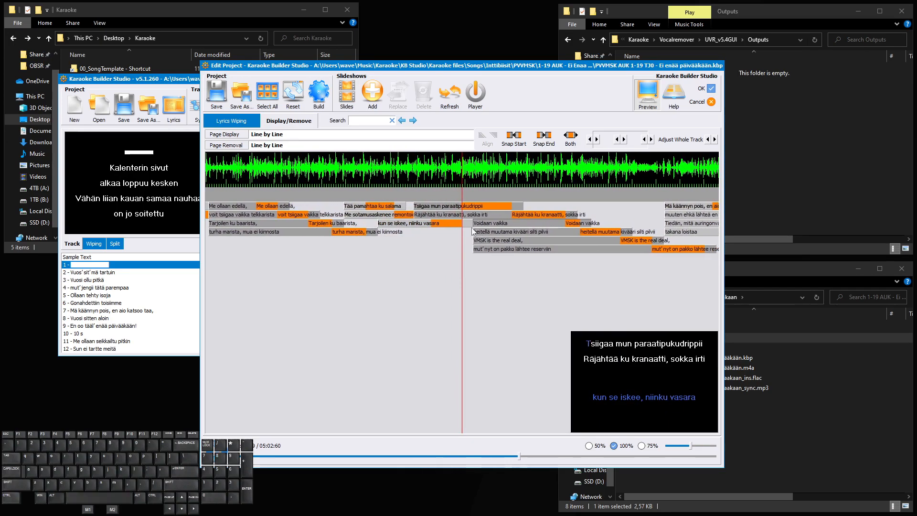
Move the display start of "Voidaan vaikka" earlier to the removal of "Me sotamusaskenee remontoidaa," and play the song onward
scroll(472, 230, up, 5)
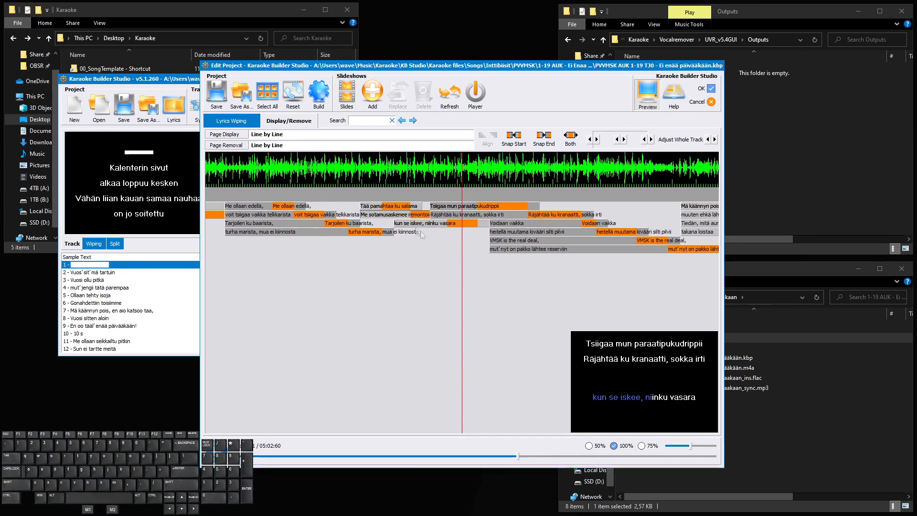
scroll(465, 221, up, 1)
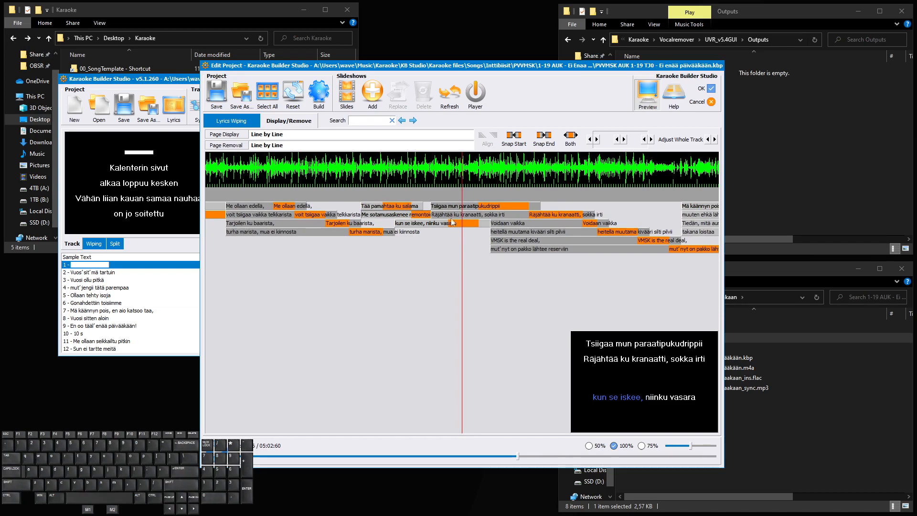
click(466, 220)
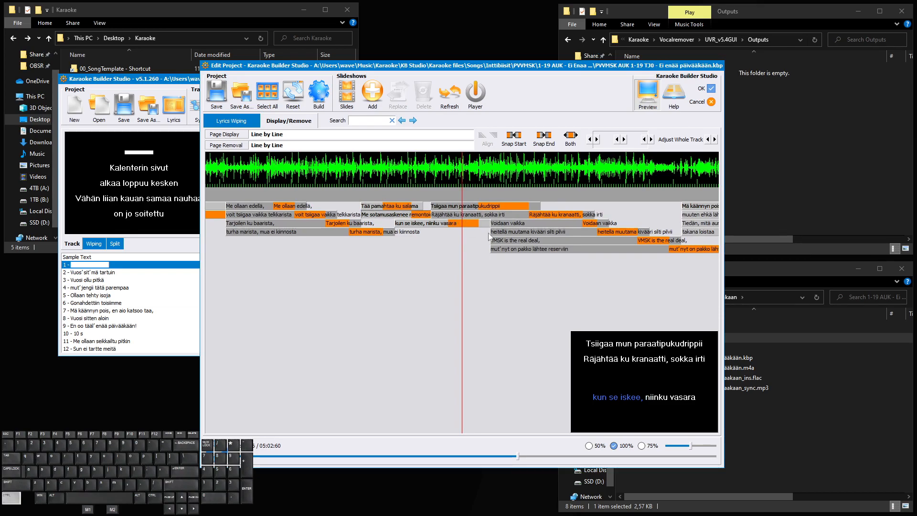
scroll(491, 239, up, 2)
scroll(491, 240, up, 2)
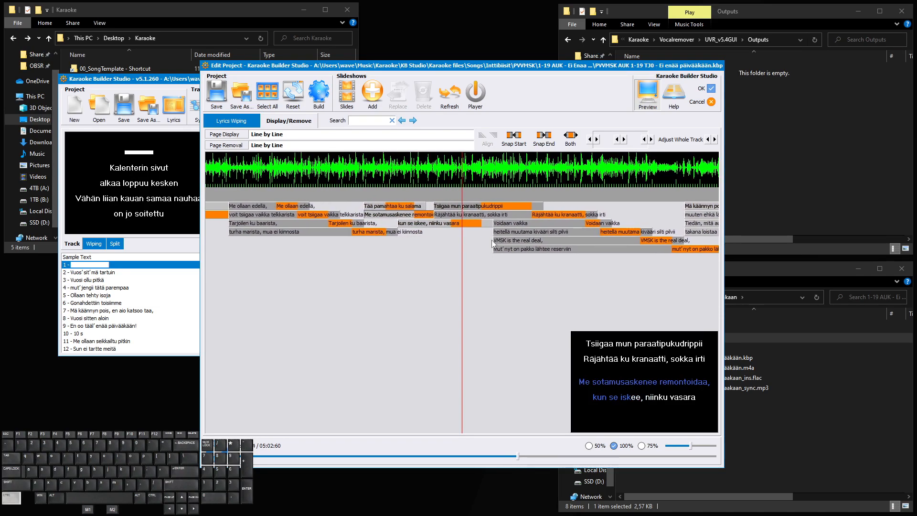
scroll(491, 240, down, 1)
click(499, 229)
drag(496, 225, 466, 233)
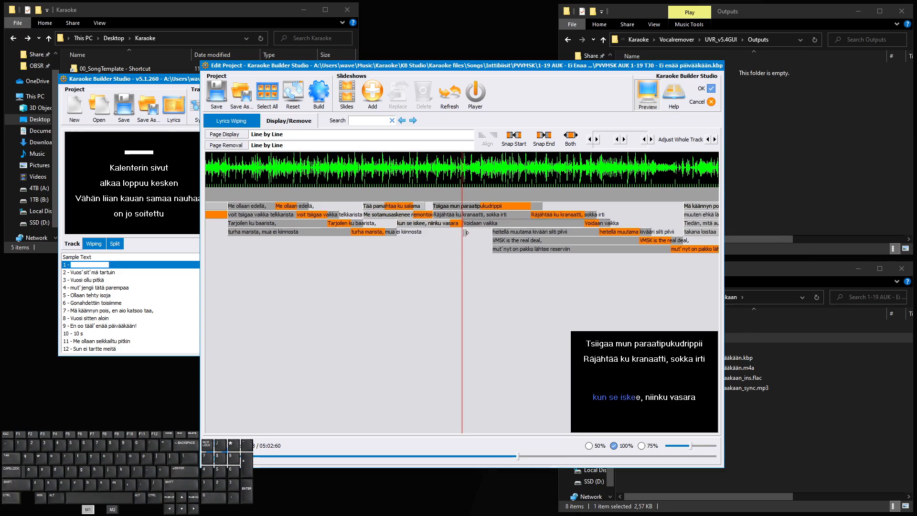
key(Left)
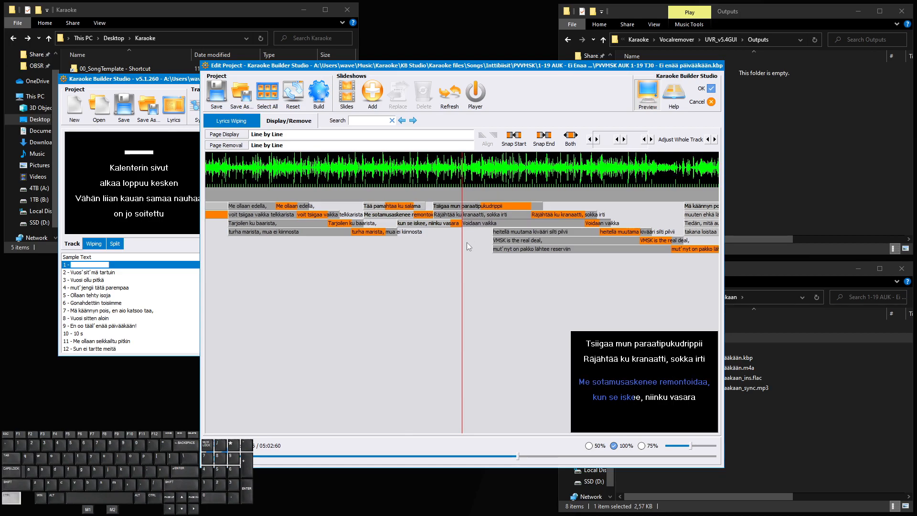
scroll(469, 247, up, 4)
key(space)
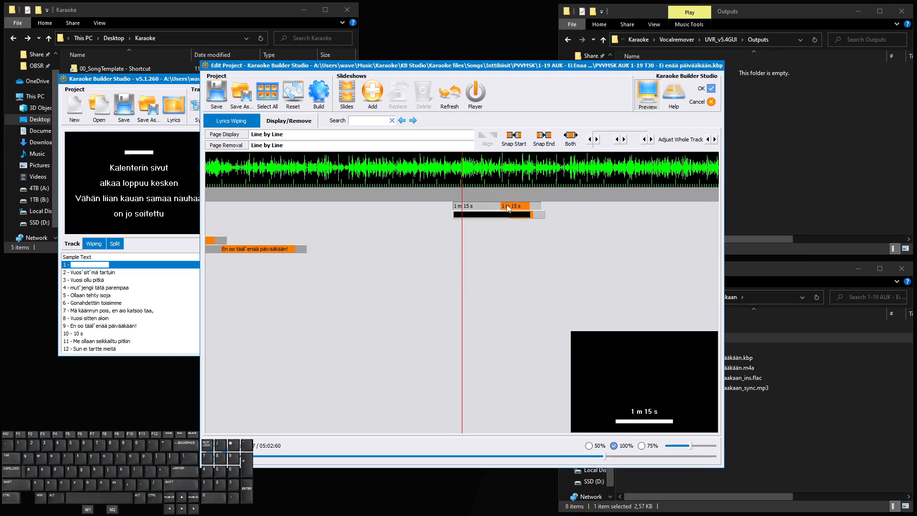
Delay the removal of "En oo tääl' enää päivääkään!" slightly further past the end of its wipe
scroll(435, 266, up, 7)
key(shift)
click(243, 125)
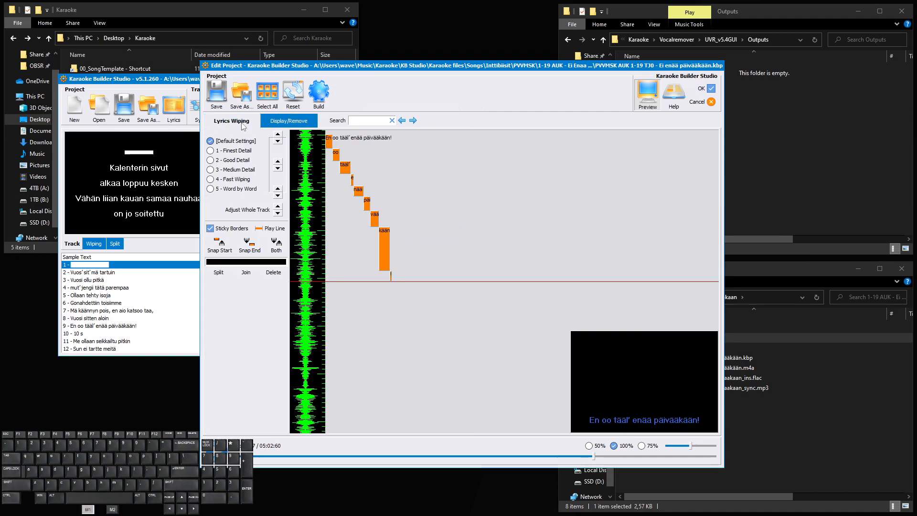
scroll(395, 291, up, 2)
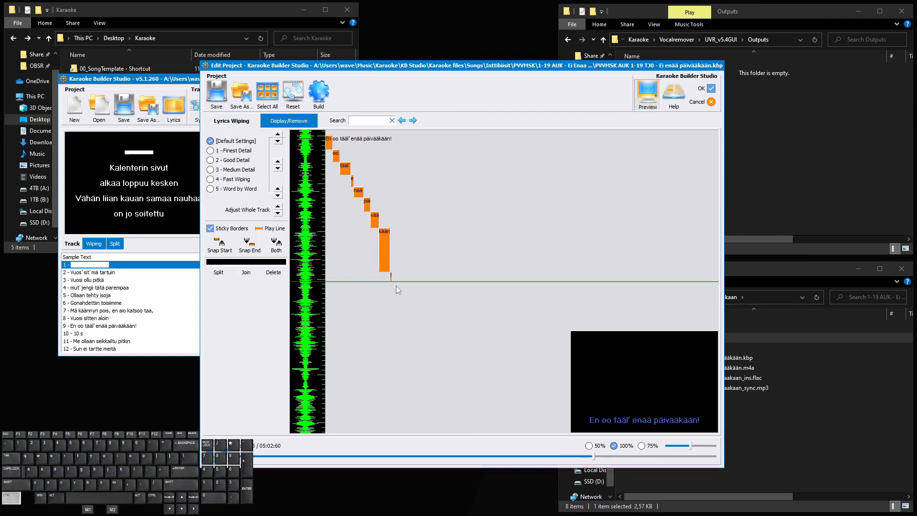
scroll(400, 291, down, 3)
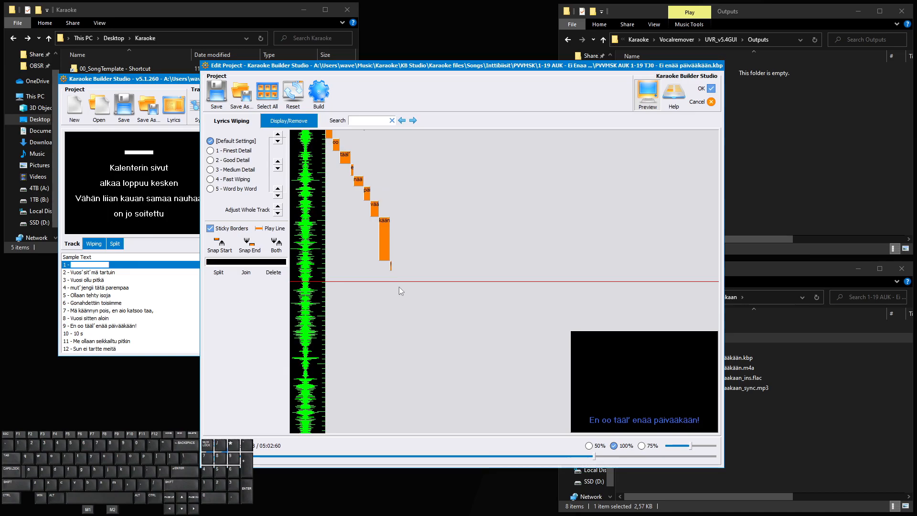
scroll(399, 286, up, 3)
scroll(396, 288, down, 1)
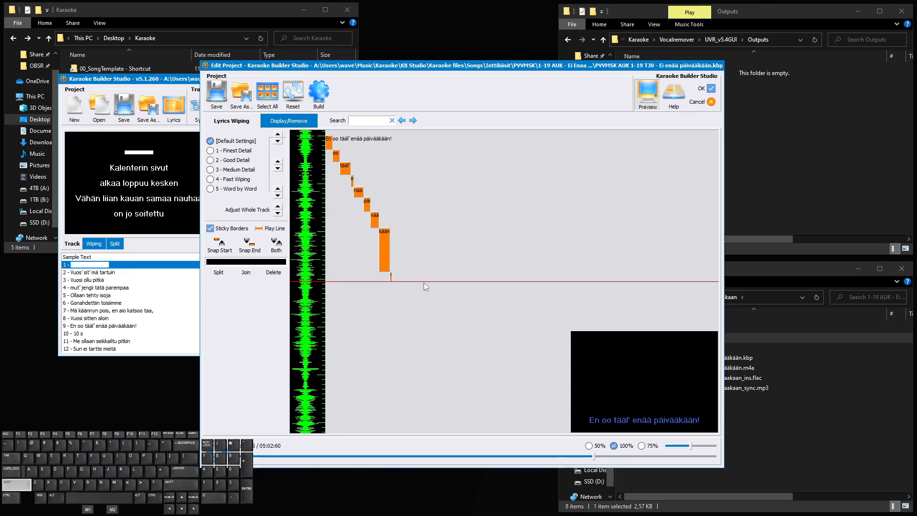
scroll(414, 282, down, 4)
scroll(411, 281, down, 4)
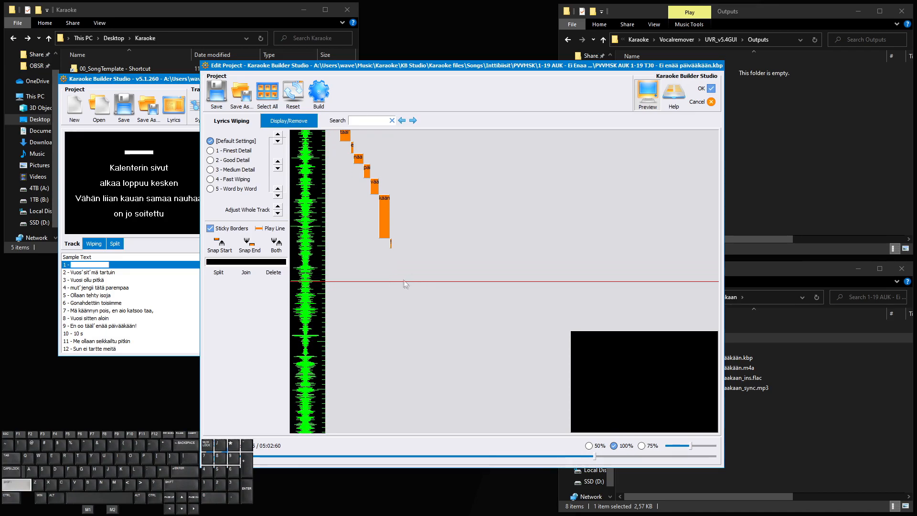
click(298, 125)
click(449, 251)
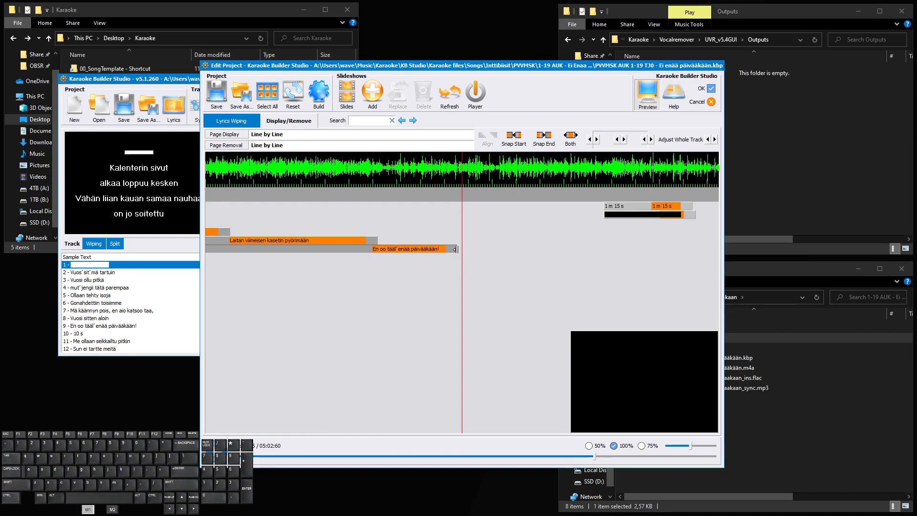
key(alt+Right)
key(alt+Left)
key(alt+Right)
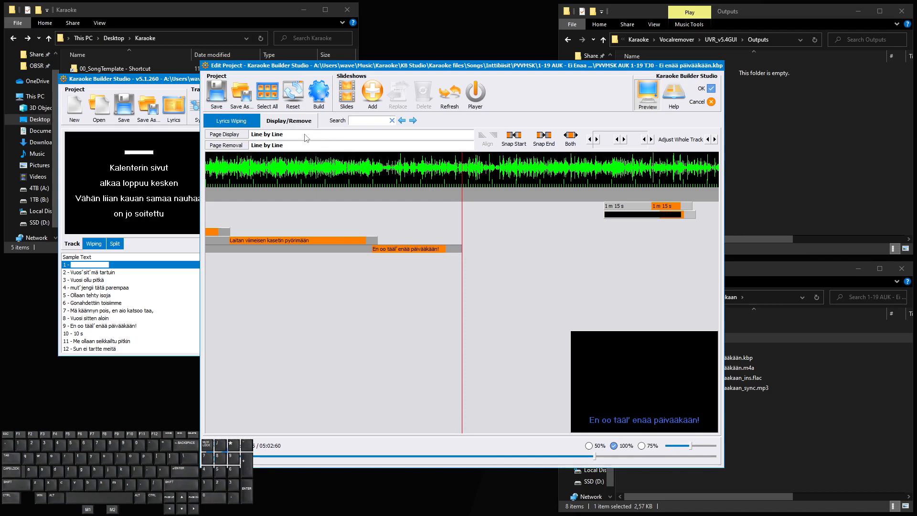
Set the page removal to Fade for the page ending with "En oo tääl' enää päivääkään!"
click(360, 247)
click(226, 145)
click(532, 213)
click(569, 396)
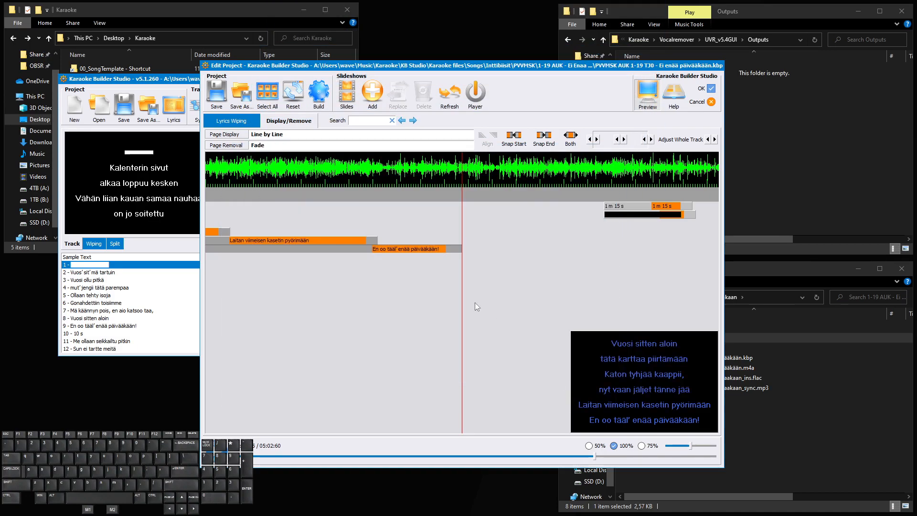
Examine the page fade after "En oo tääl' enää päivääkään!" against the end of the line's wipe and the song's end
scroll(473, 260, up, 3)
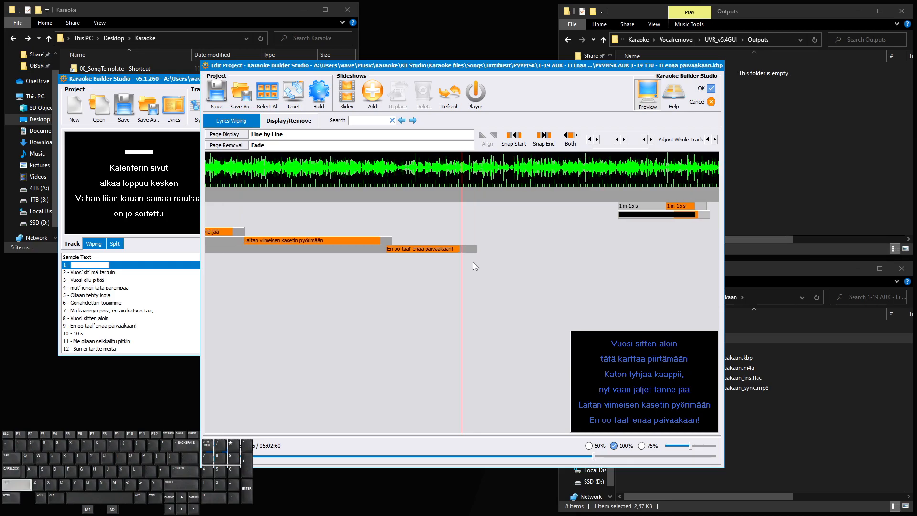
click(240, 120)
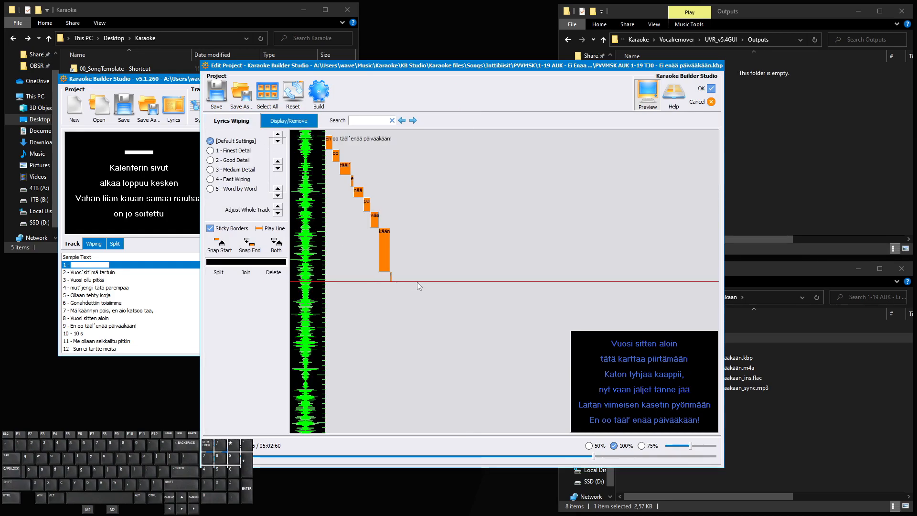
scroll(406, 277, down, 5)
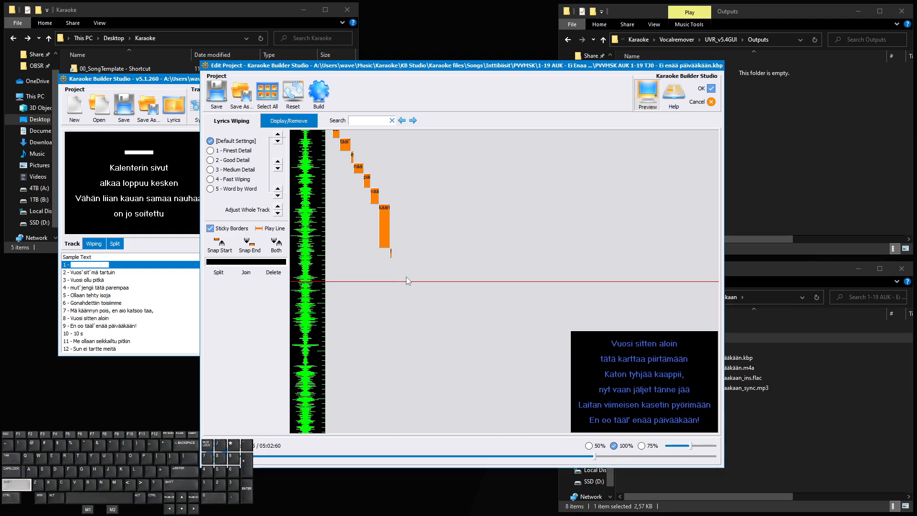
click(290, 122)
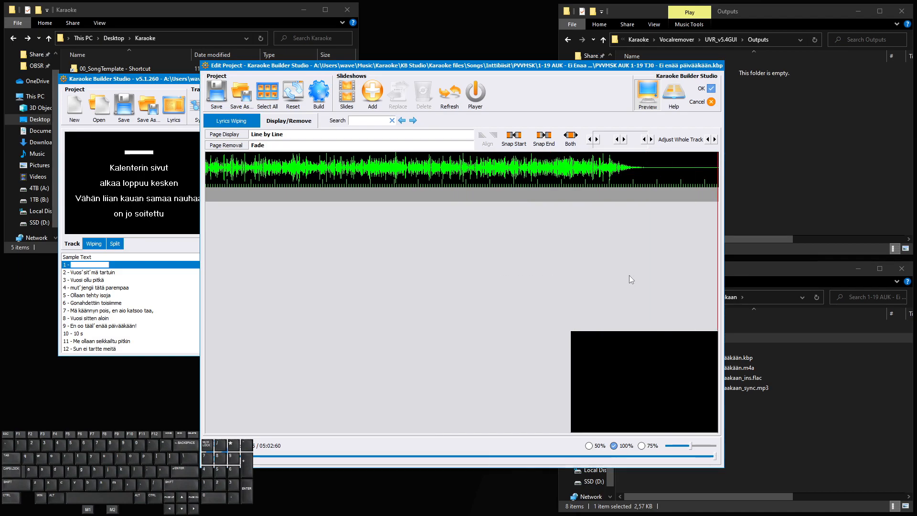
scroll(633, 278, up, 15)
scroll(421, 338, up, 8)
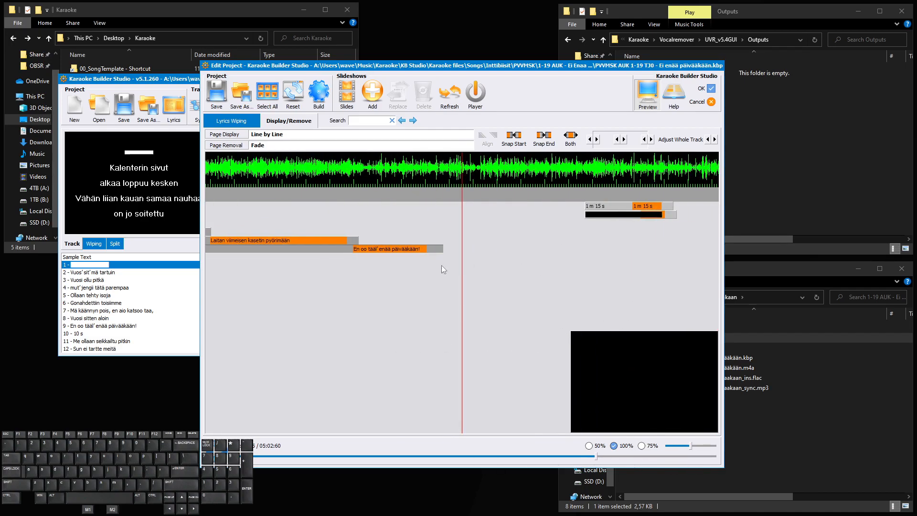
scroll(450, 268, up, 3)
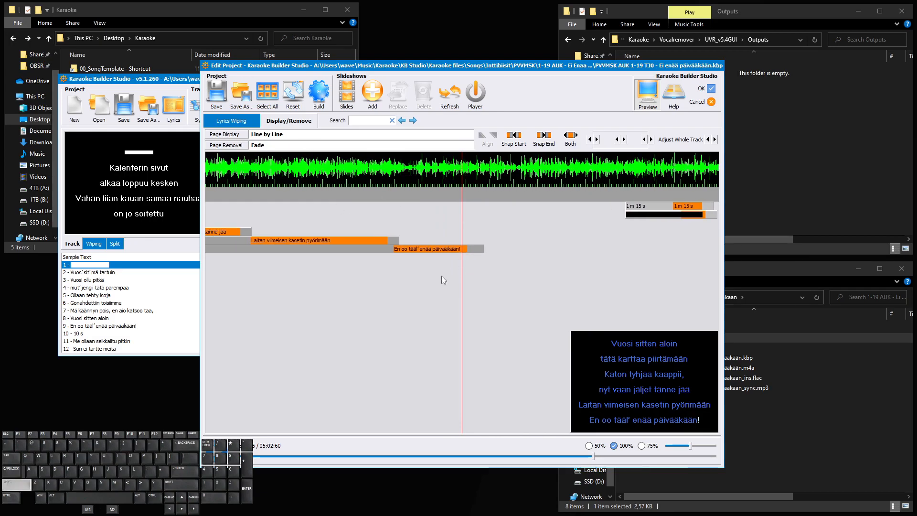
click(288, 120)
scroll(362, 229, down, 3)
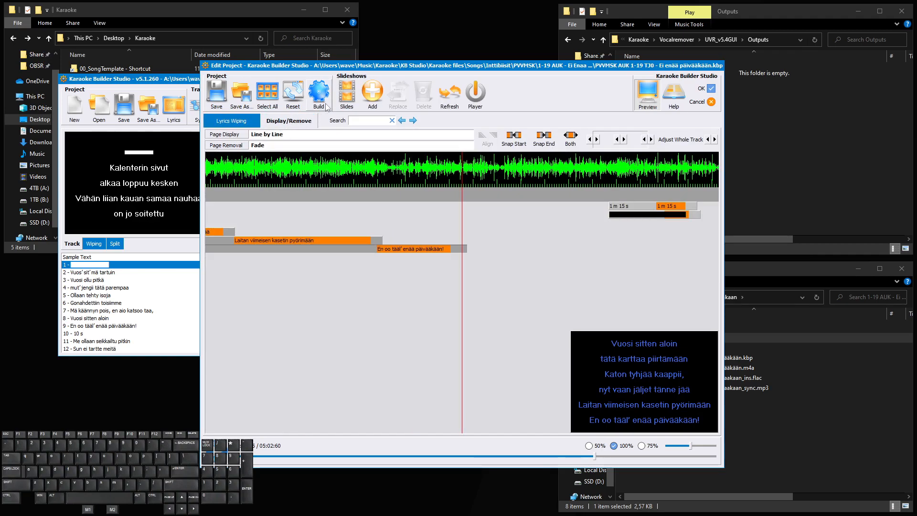
Start opening a saved slideshow in the slideshow editor and browse to the Templates\03_Outro\cdg folder
click(343, 101)
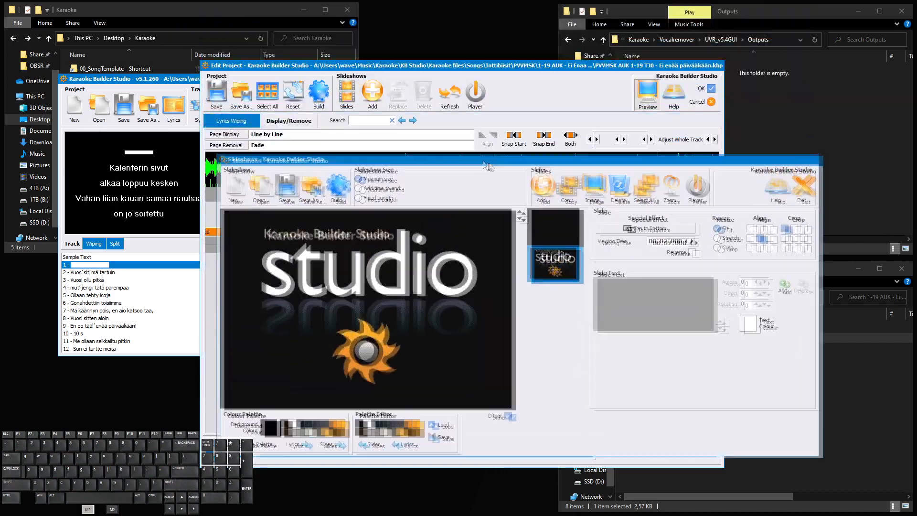
click(257, 154)
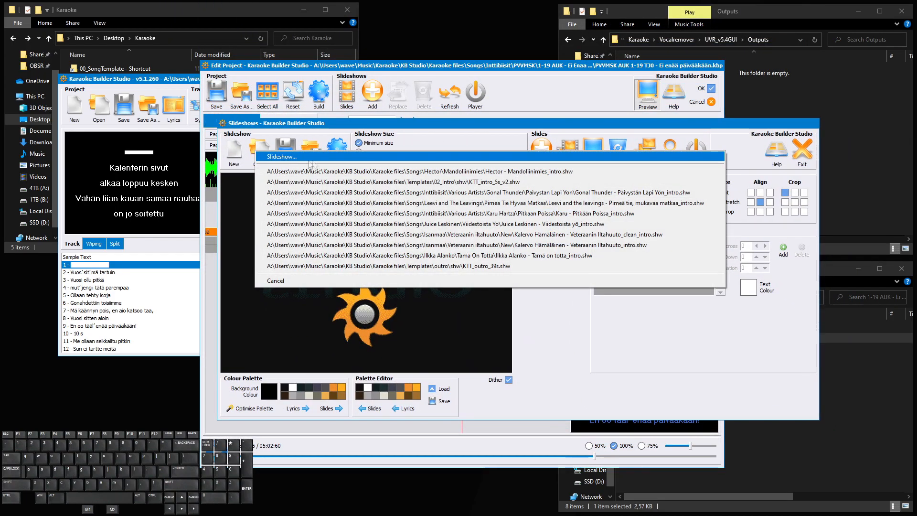
click(320, 158)
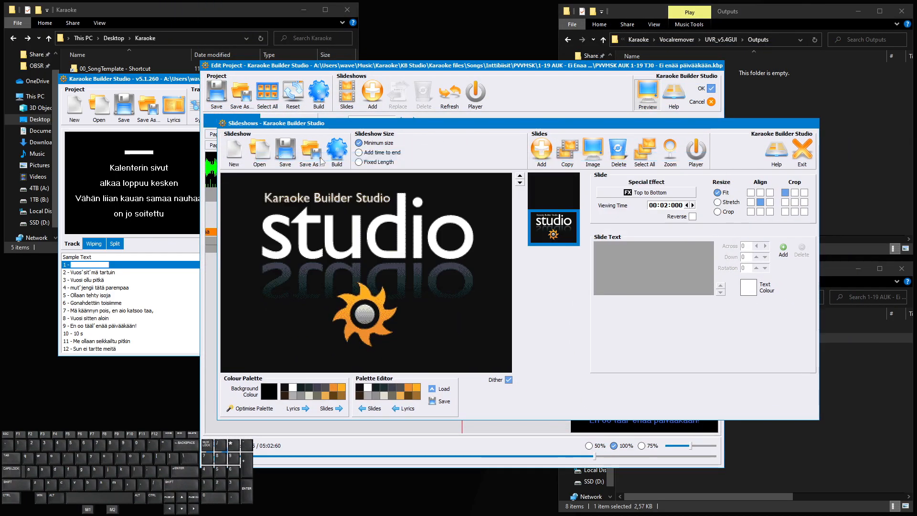
click(113, 69)
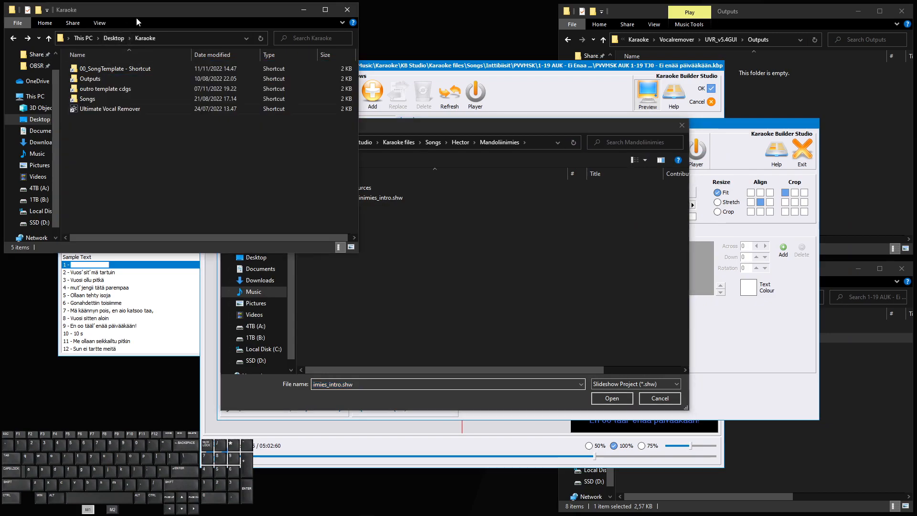
double_click(113, 89)
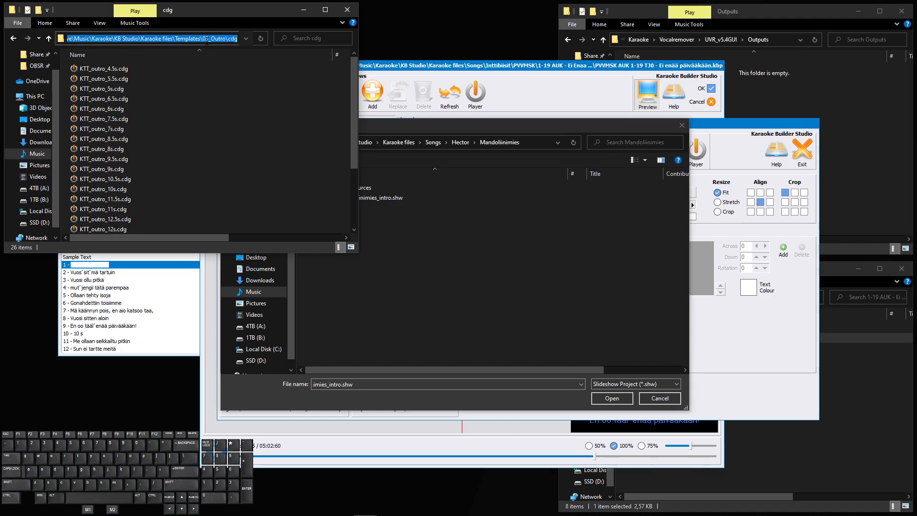
click(430, 131)
click(526, 144)
text(A:\Users\wave\Music\Karaoke\KB Studio\Karaoke files\Templates\03_Outro\cdg)
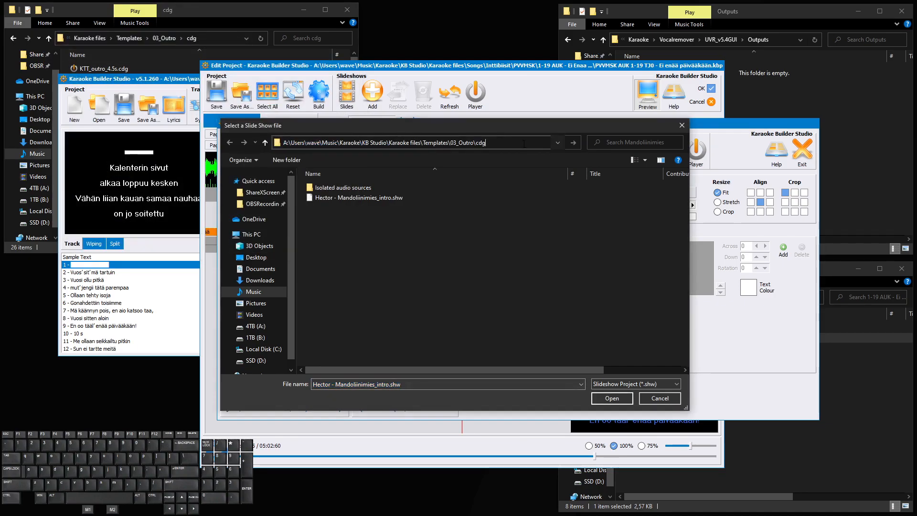
key(Return)
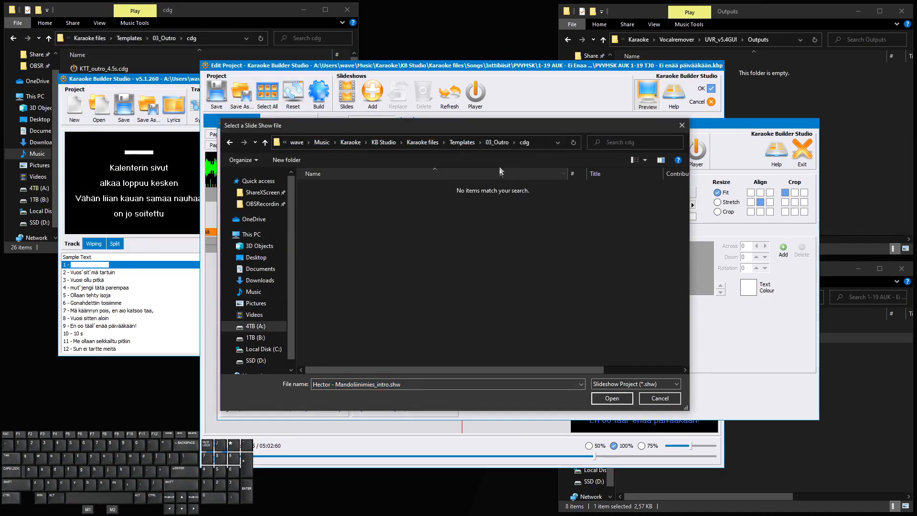
Open the slideshow project KTT_outro_46s.shw from the 03_Outro\shw folder
click(498, 142)
double_click(319, 218)
scroll(325, 267, down, 3)
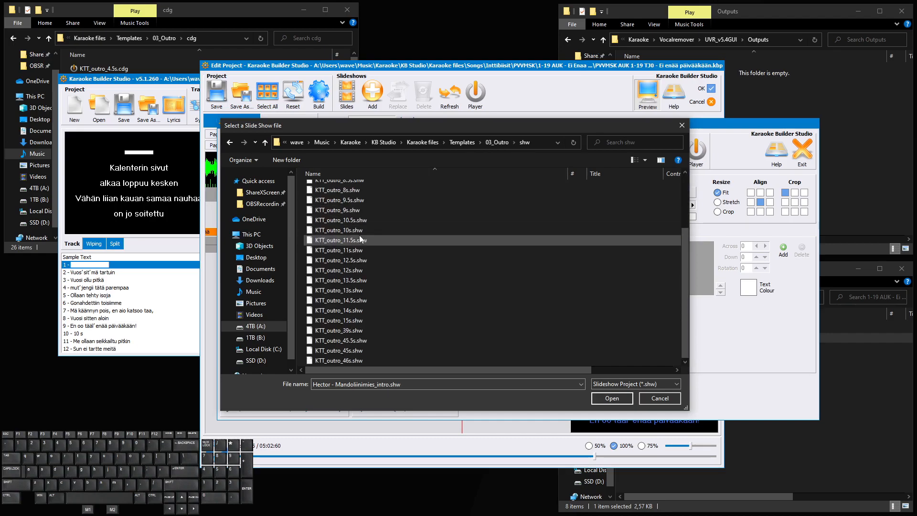
click(339, 361)
click(612, 397)
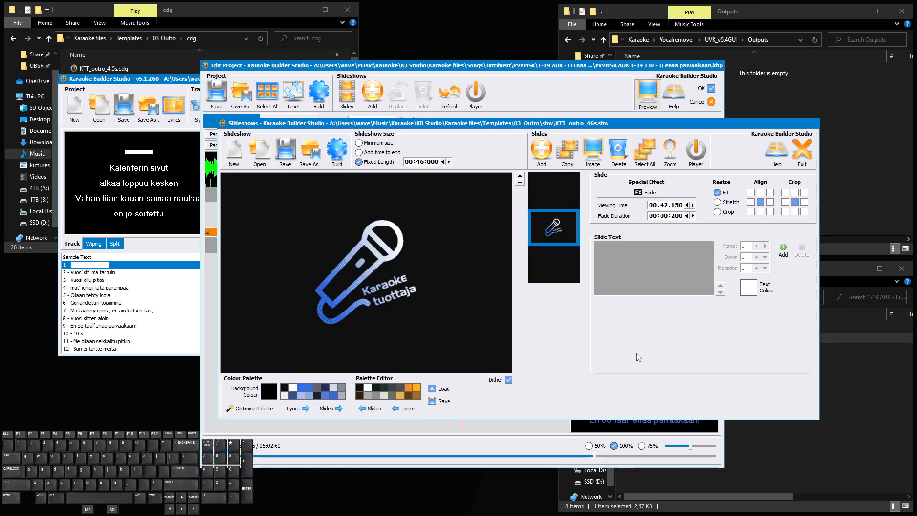
Examine the outro slideshow's fixed length, the microphone logo slide's viewing time and the first slide
click(419, 163)
click(425, 163)
drag(661, 206, 668, 206)
click(668, 206)
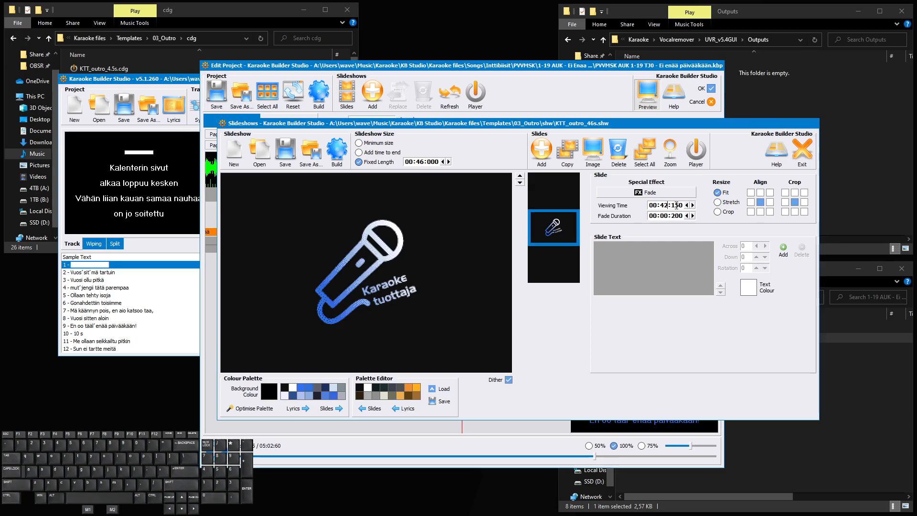
click(674, 206)
drag(673, 206, 683, 206)
click(673, 206)
click(556, 198)
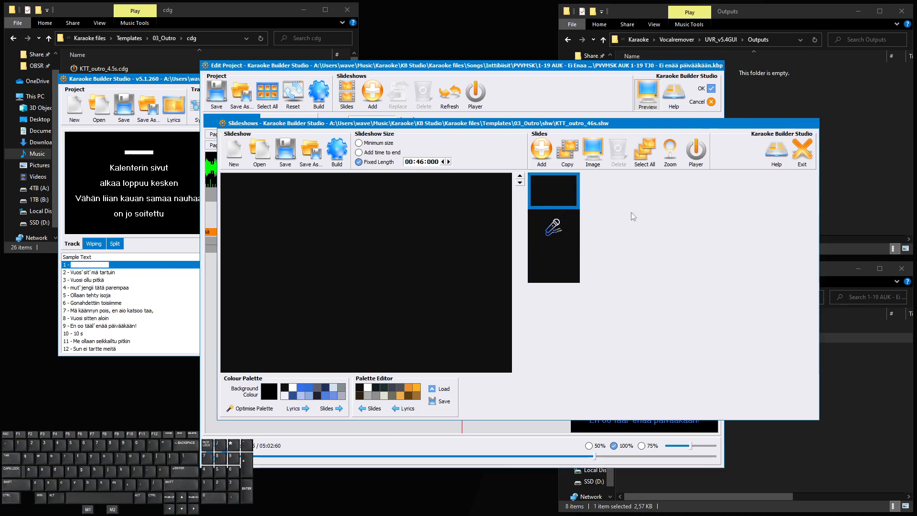
Set the slideshow's fixed length to 01:16:000 and the microphone logo slide's viewing time to 01:12:150
click(571, 227)
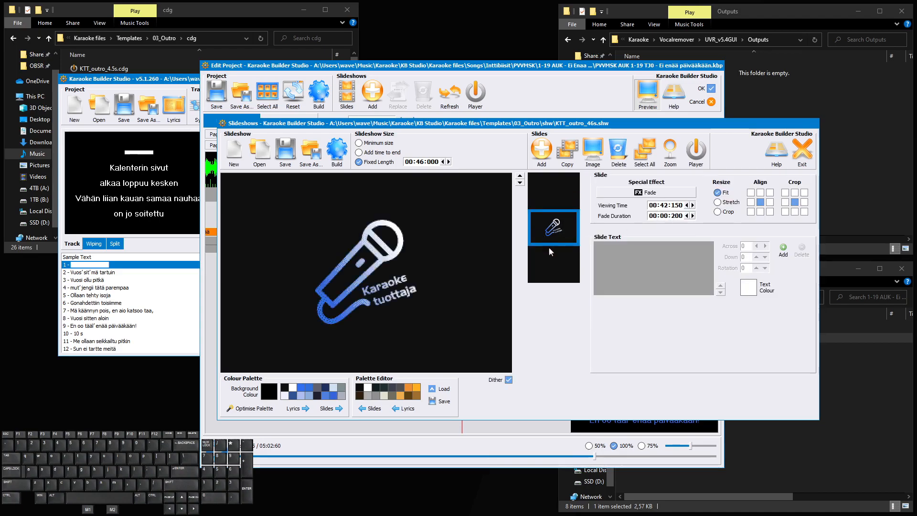
click(554, 257)
click(673, 215)
click(555, 233)
click(548, 254)
click(555, 231)
click(418, 163)
click(418, 163)
drag(423, 162, 418, 163)
key(BackSpace)
key(BackSpace)
text(16)
click(462, 167)
double_click(666, 205)
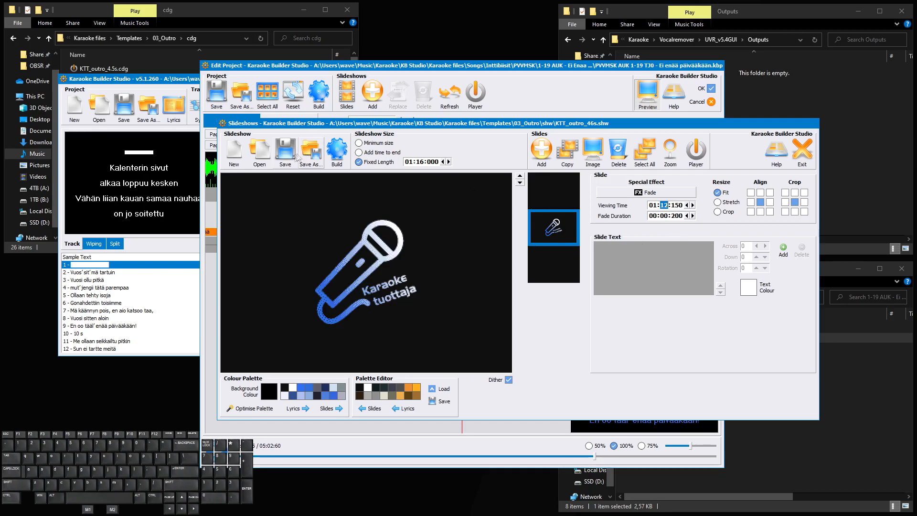
Save the slideshow under the new name KTT_outro_76s.shw in the 03_Outro shw folder
click(315, 160)
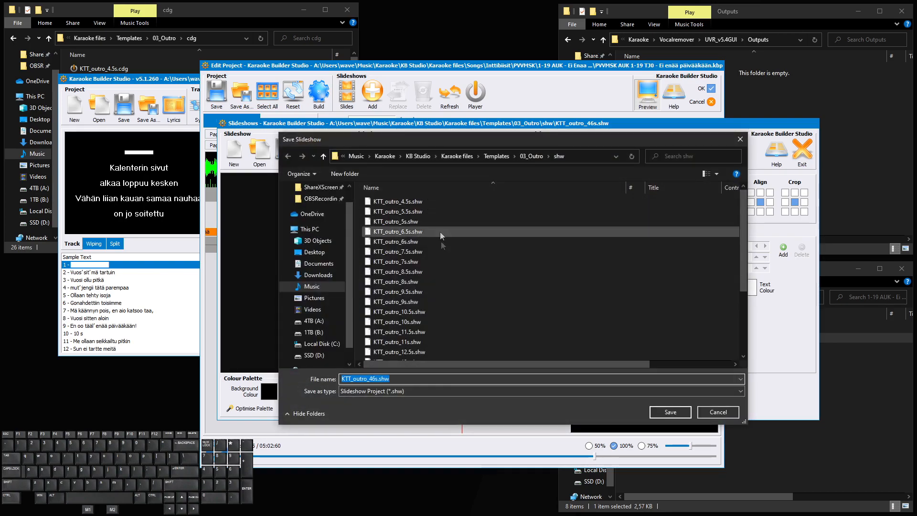
click(371, 380)
key(BackSpace)
text(7)
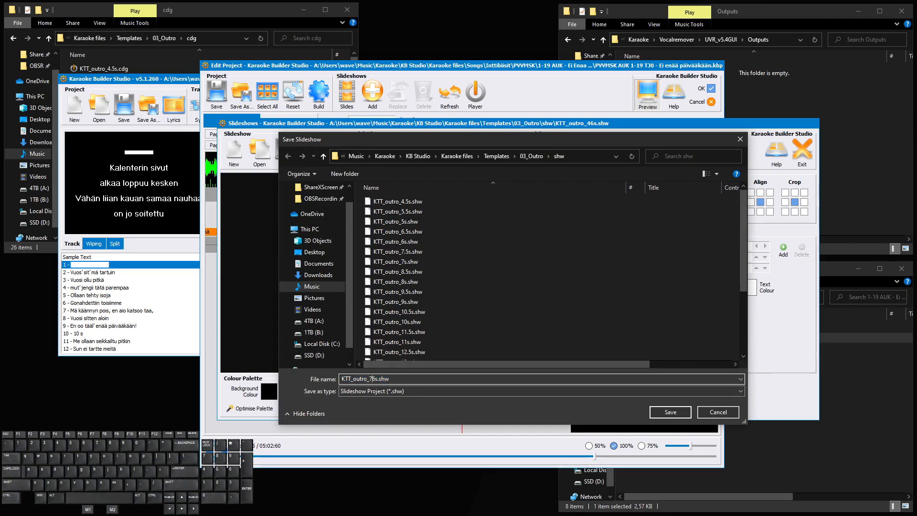
click(669, 414)
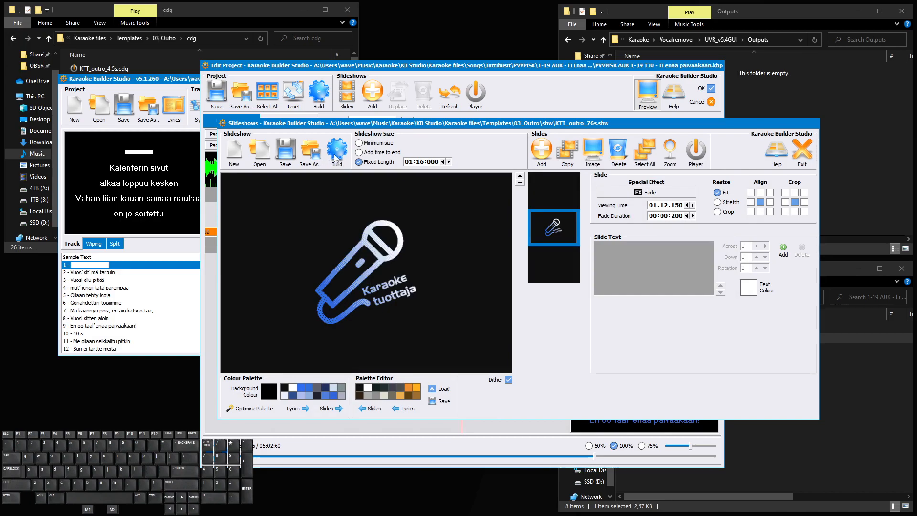
Build the slideshow as KTT_outro_76s.cdg in the 03_Outro cdg folder
click(337, 150)
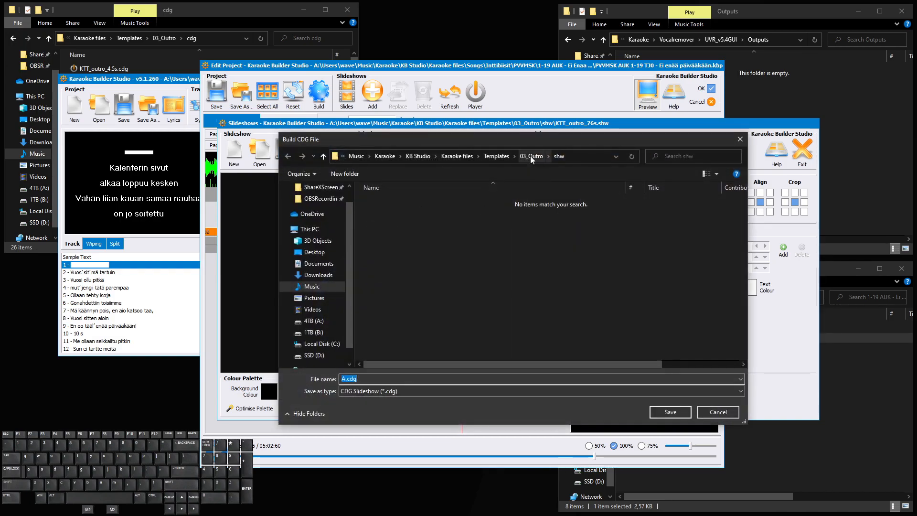
double_click(378, 201)
click(399, 331)
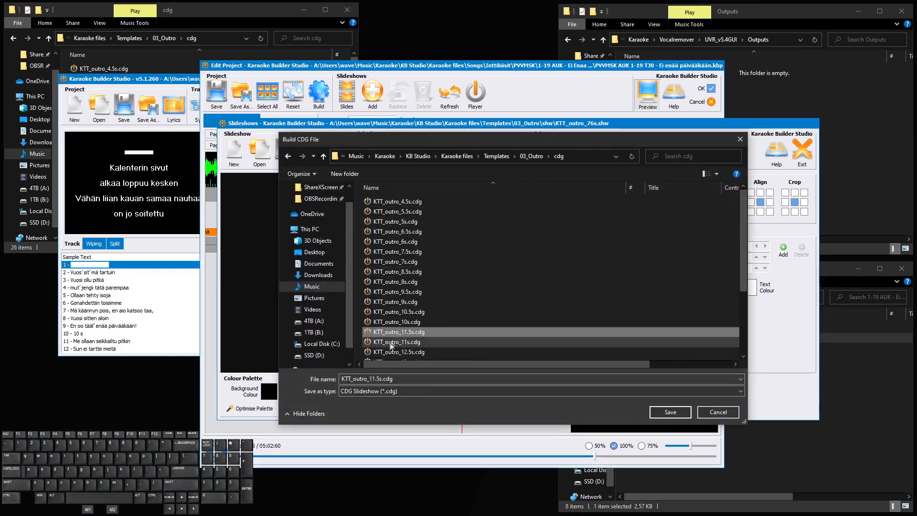
drag(380, 379, 371, 379)
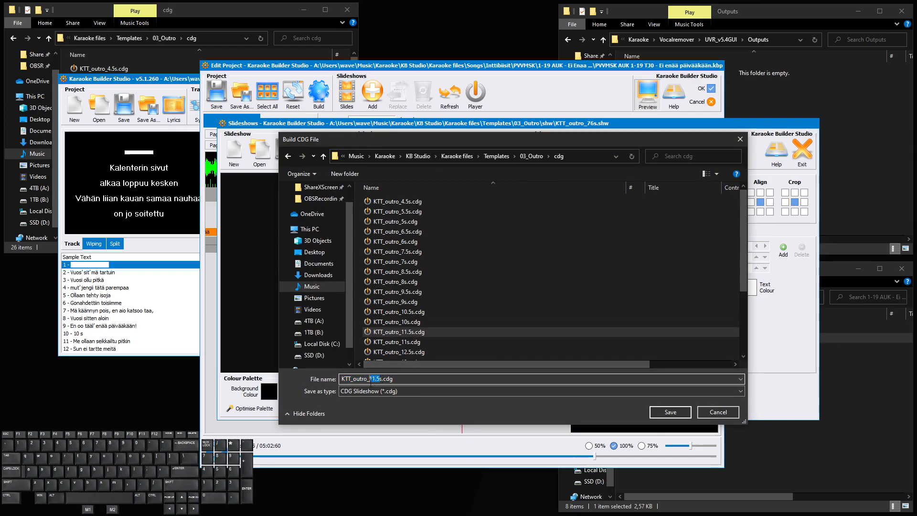
text(76)
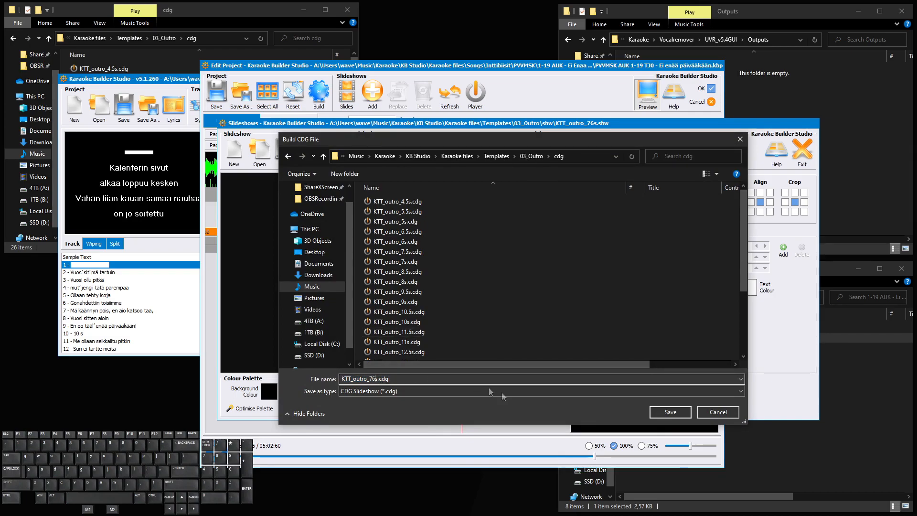
click(668, 412)
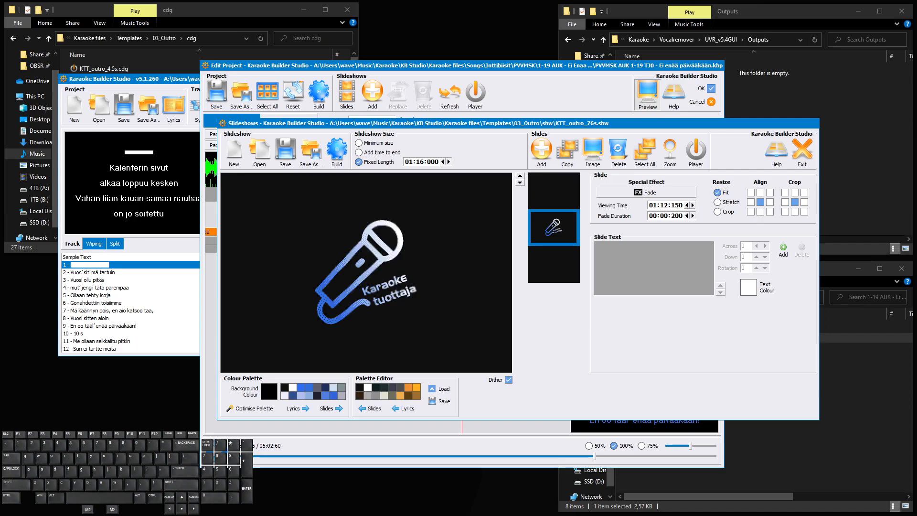
Preview the built outro CDG up to its end in the player, and close the player
drag(478, 0, 460, 347)
drag(264, 444, 714, 444)
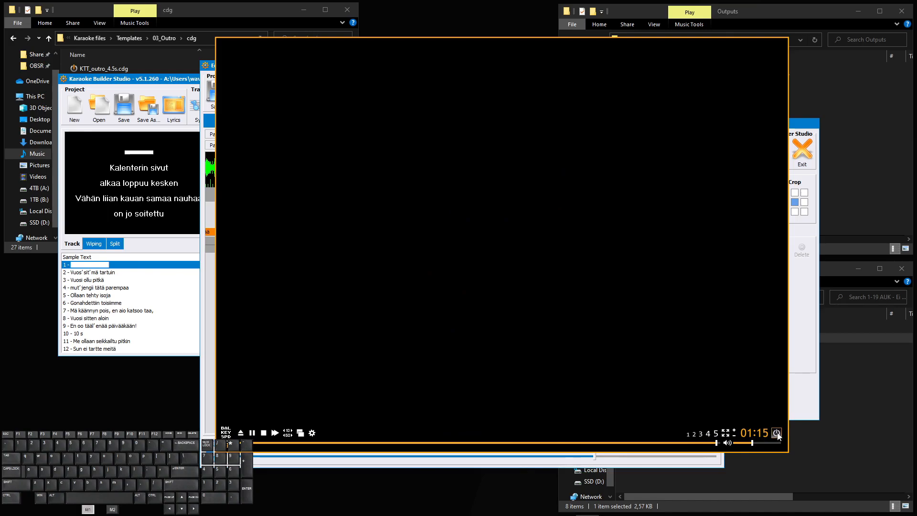
click(776, 434)
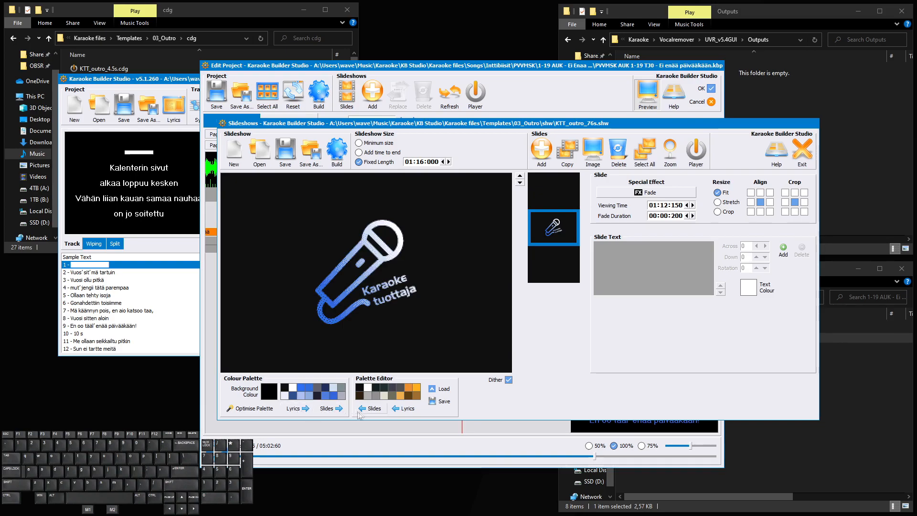
Load KTT_outro_palette.cdg from the 03_Outro palette folder and apply it to the slideshow's colour palette
click(432, 389)
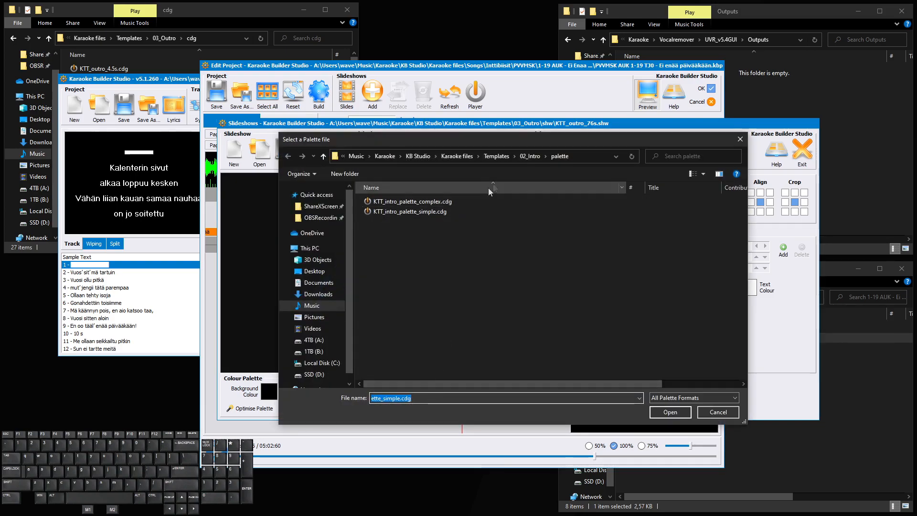
click(532, 156)
click(527, 158)
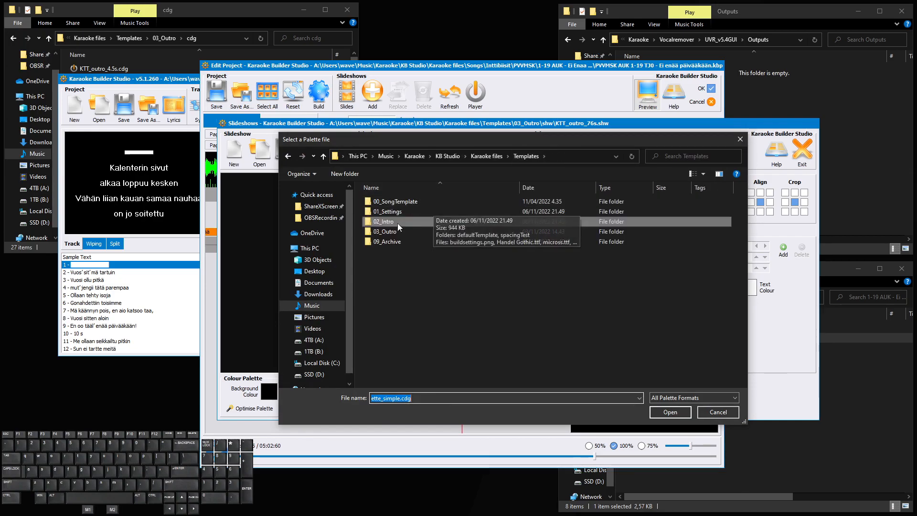
double_click(398, 222)
double_click(389, 220)
click(394, 204)
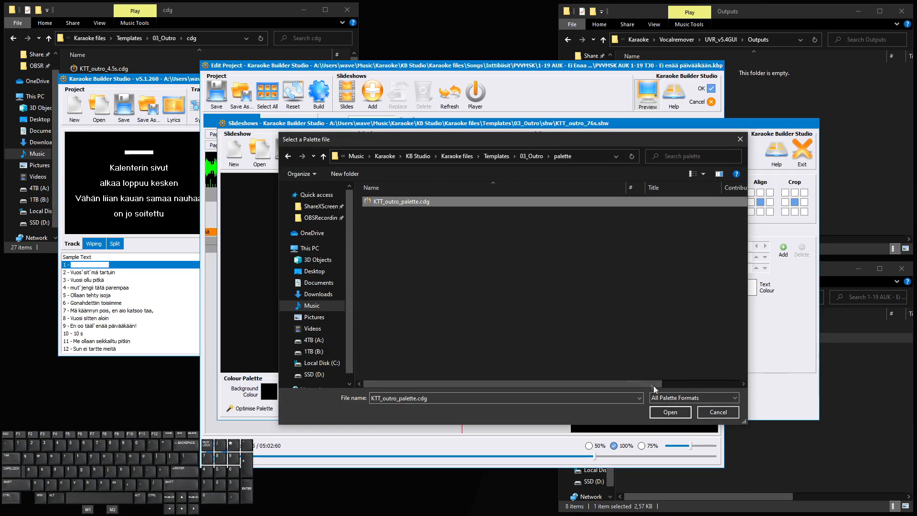
click(668, 413)
click(371, 408)
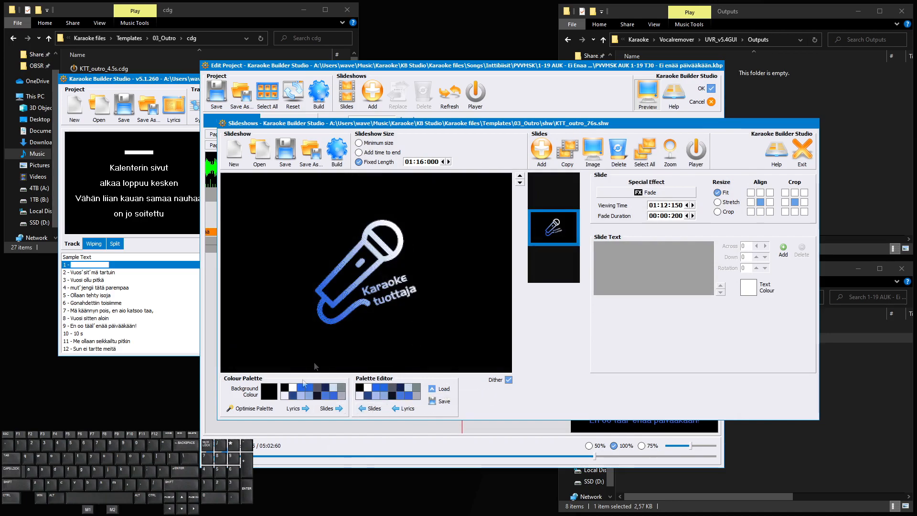
Rebuild the outro slideshow with the applied palette, overwriting KTT_outro_76s.cdg
click(350, 162)
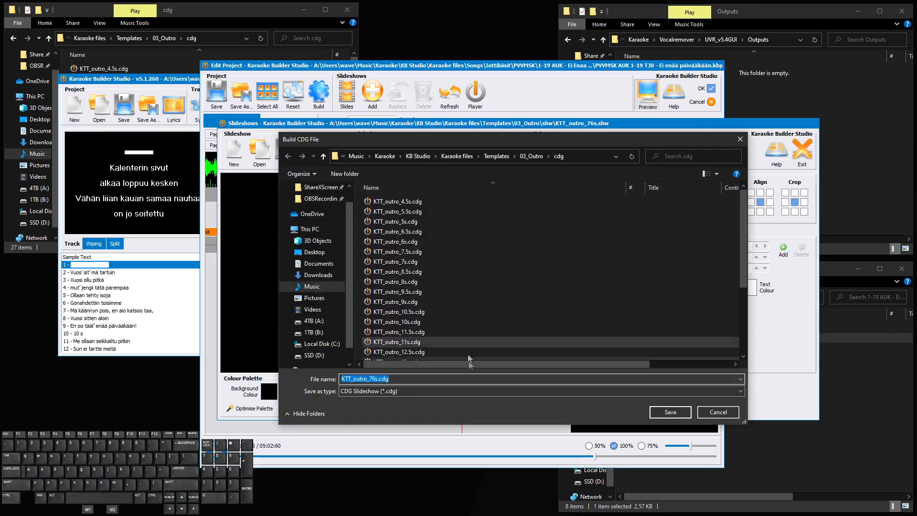
click(669, 411)
click(499, 265)
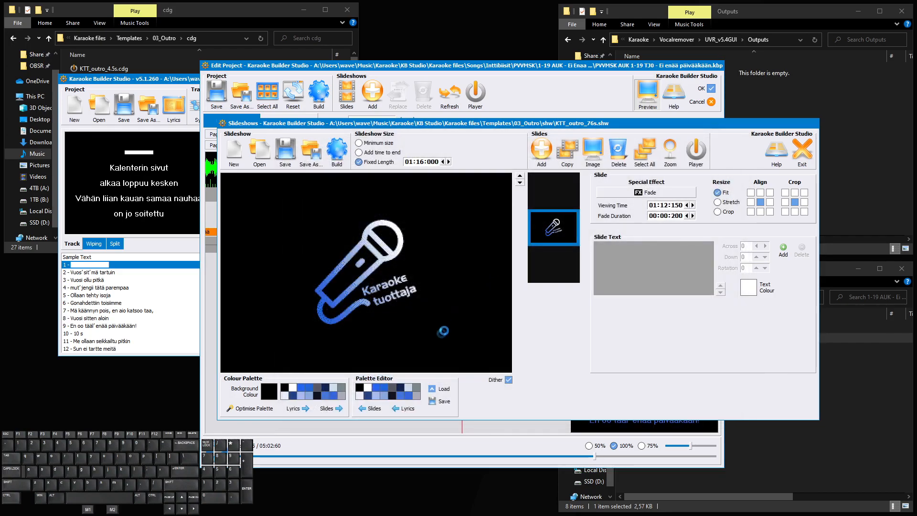
click(801, 153)
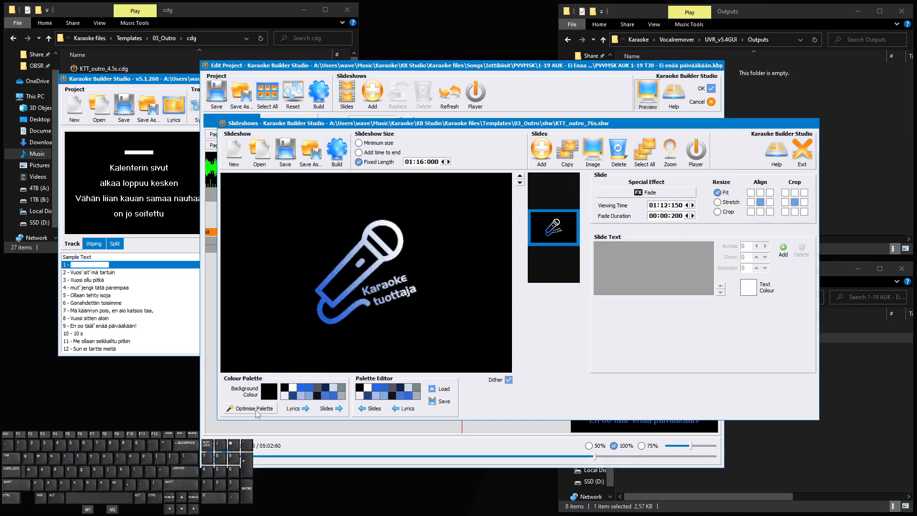
click(278, 409)
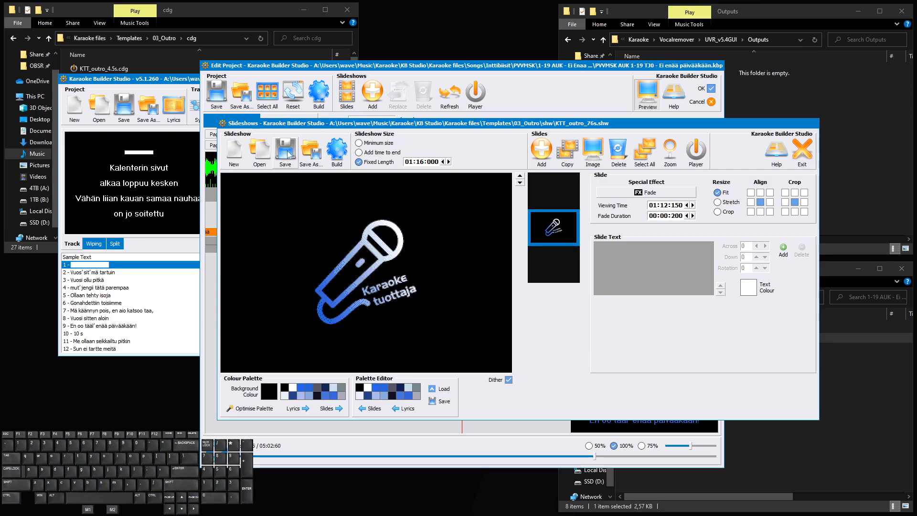
Open the intro slideshow KTT_intro_5s_v2_aamuja.shw from the Templates 02_Intro shw folder
click(267, 154)
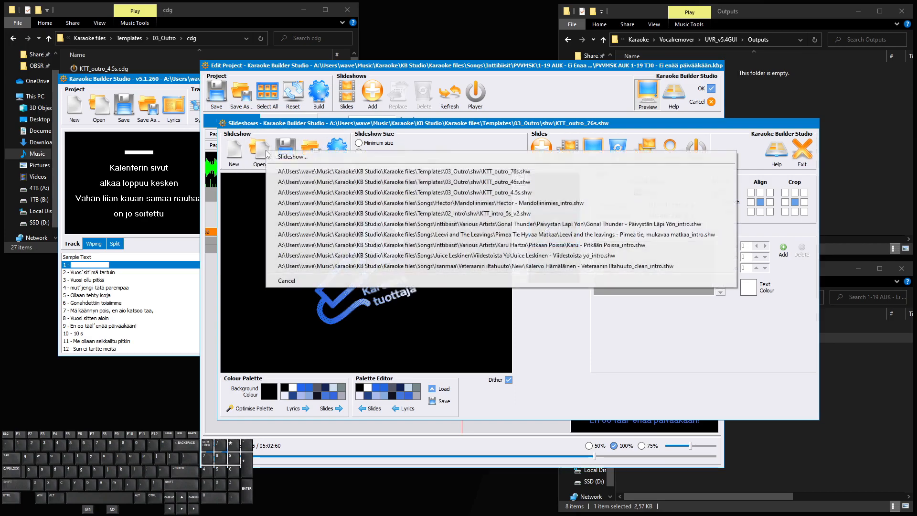
click(296, 162)
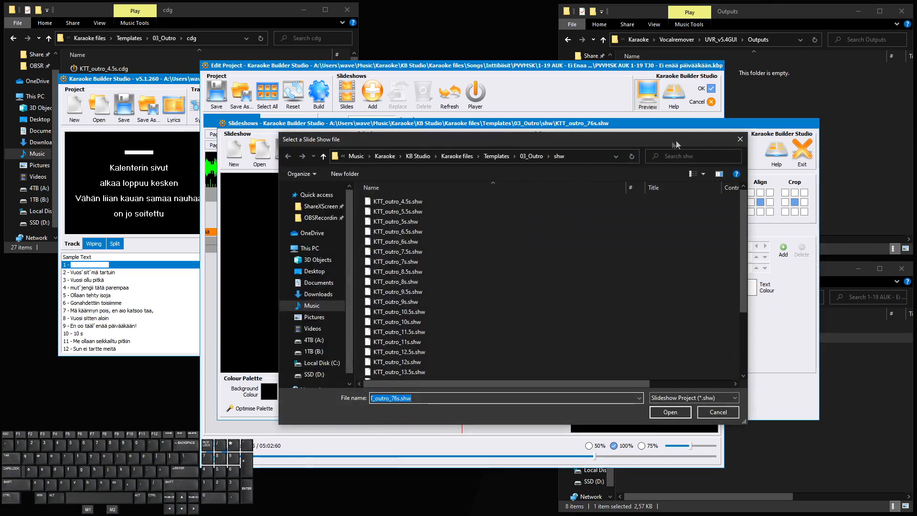
click(496, 156)
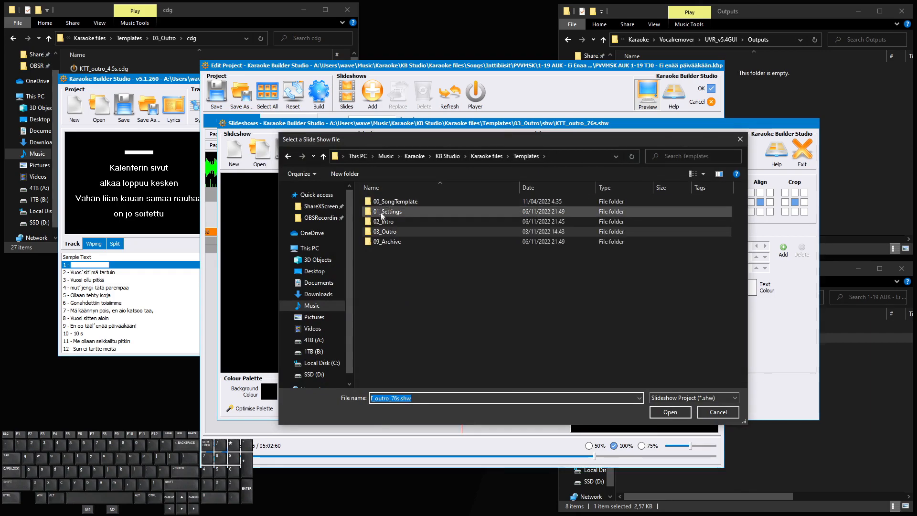
double_click(384, 221)
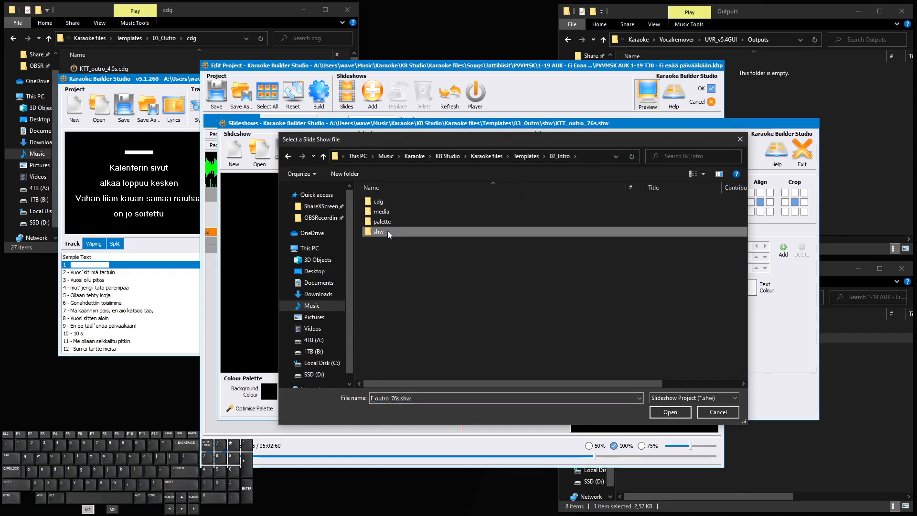
double_click(388, 231)
click(402, 232)
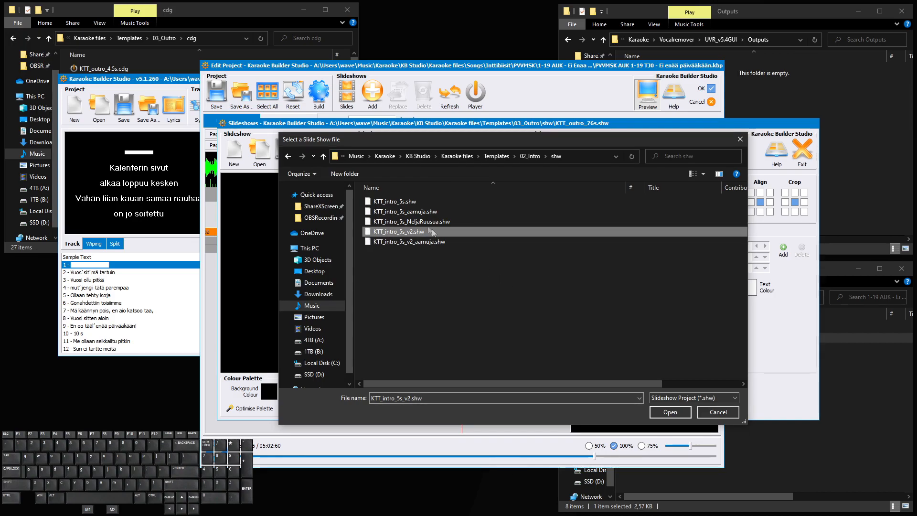
click(416, 242)
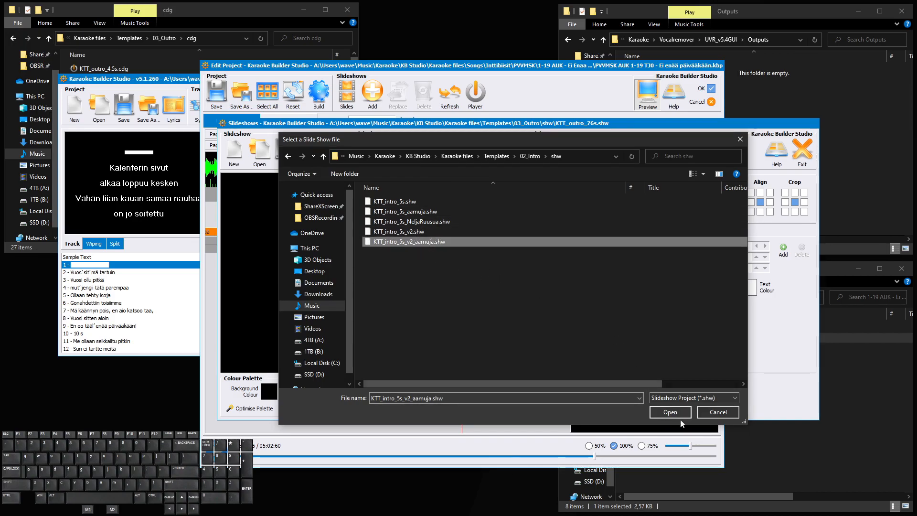
click(669, 410)
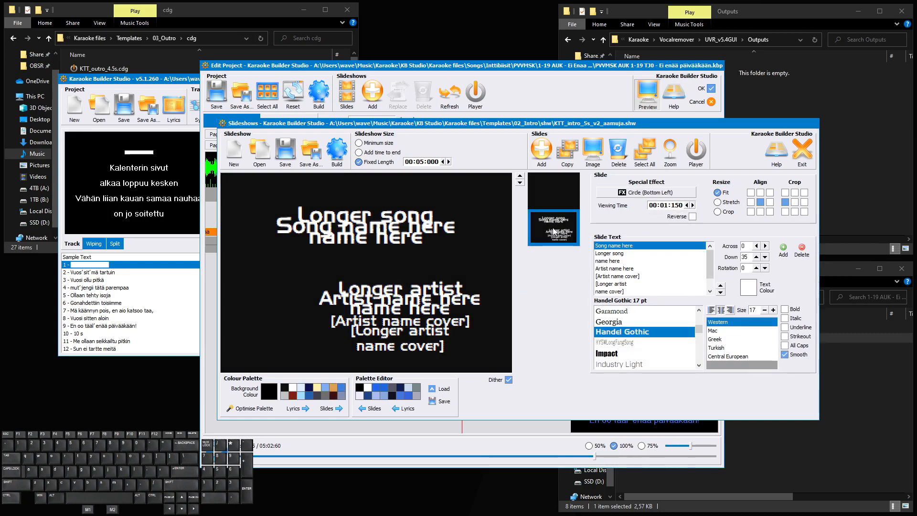
Set the text slide's image to karaoketuottajaCROP_aamuja.png from the 02_Intro media folder
click(594, 162)
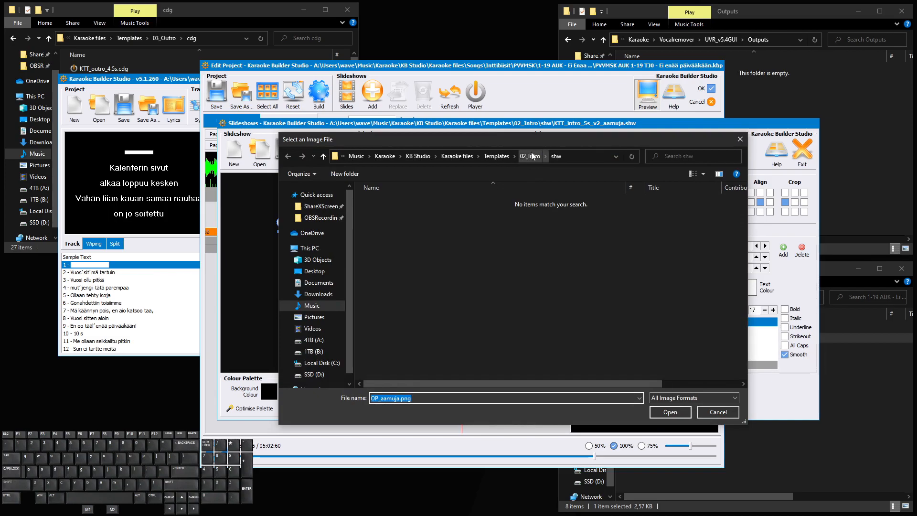
click(533, 156)
double_click(408, 215)
click(606, 213)
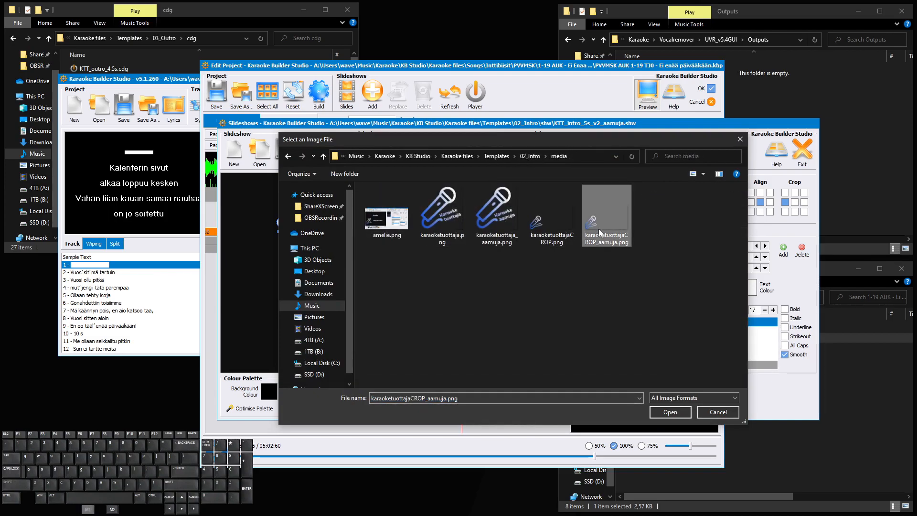
click(668, 413)
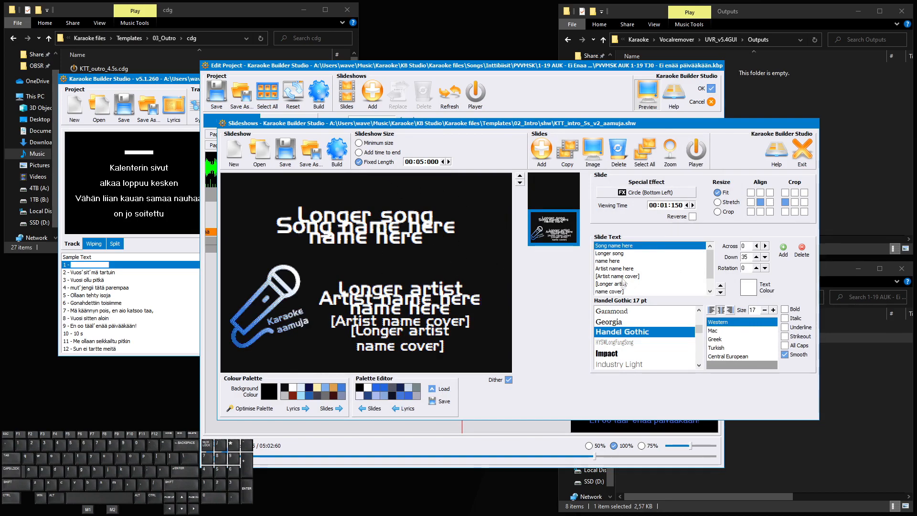
Move the Slideshows window aside to uncover the folder window holding the song's files
scroll(620, 287, down, 1)
scroll(619, 264, up, 1)
click(616, 246)
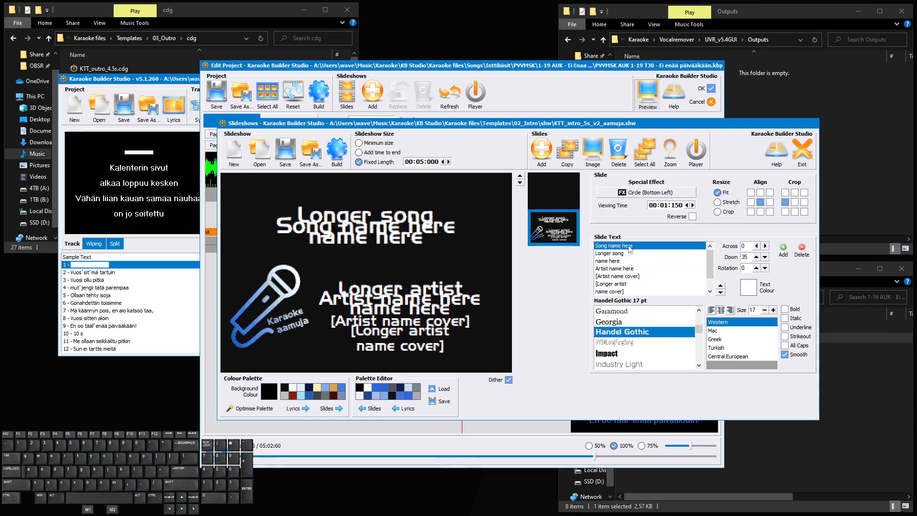
drag(636, 128, 524, 123)
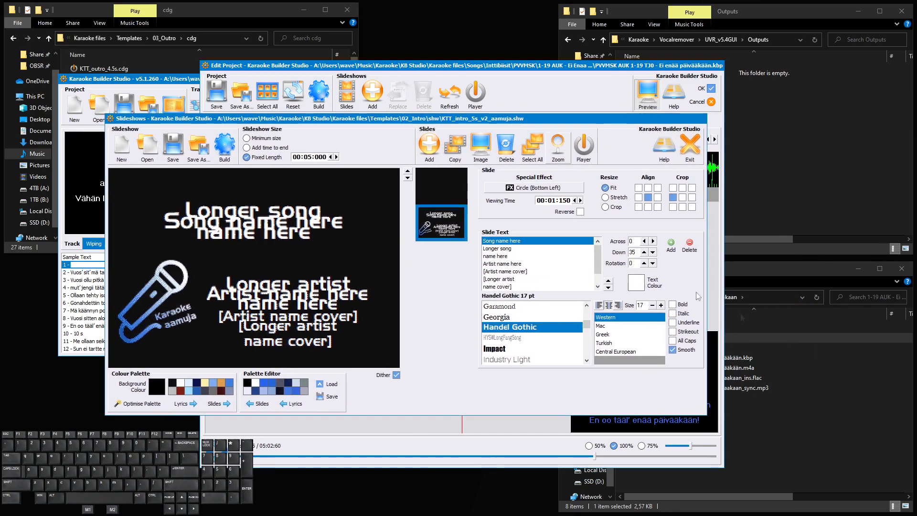
click(760, 268)
click(710, 358)
mouse_move(483, 119)
mouse_down()
mouse_move(388, 57)
mouse_move(515, 126)
mouse_move(480, 122)
mouse_up()
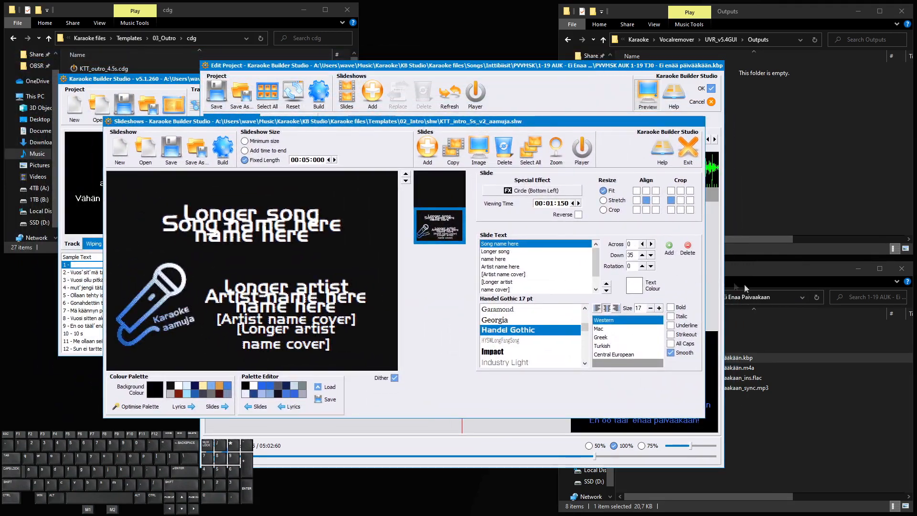
Replace the "Song name here" slide text with "Ei Enaa Paivaakaan"
click(516, 244)
drag(520, 244, 402, 245)
text(Ei Enää)
key(BackSpace)
key(BackSpace)
text(aa Paivaakaan)
key(Return)
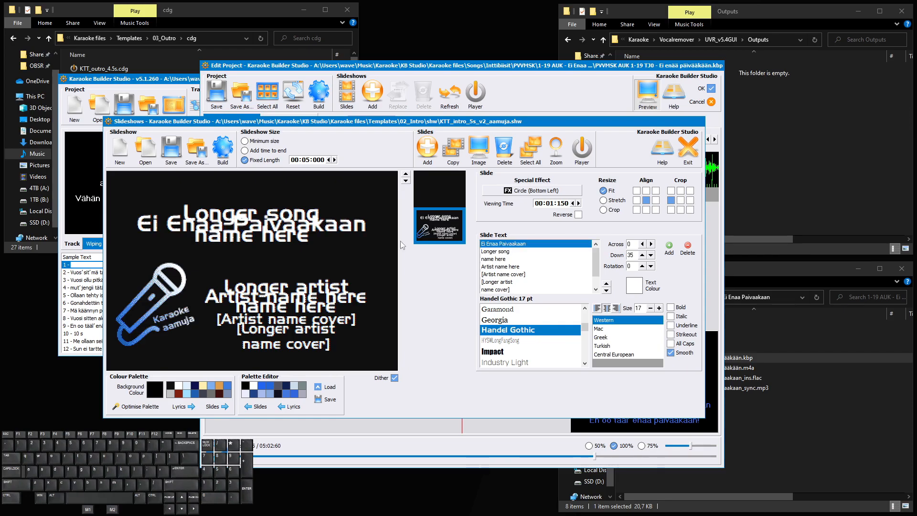
Replace the "Longer song" slide text with ".." and delete the "name here" line overlapping the song title
click(505, 252)
click(516, 244)
click(516, 251)
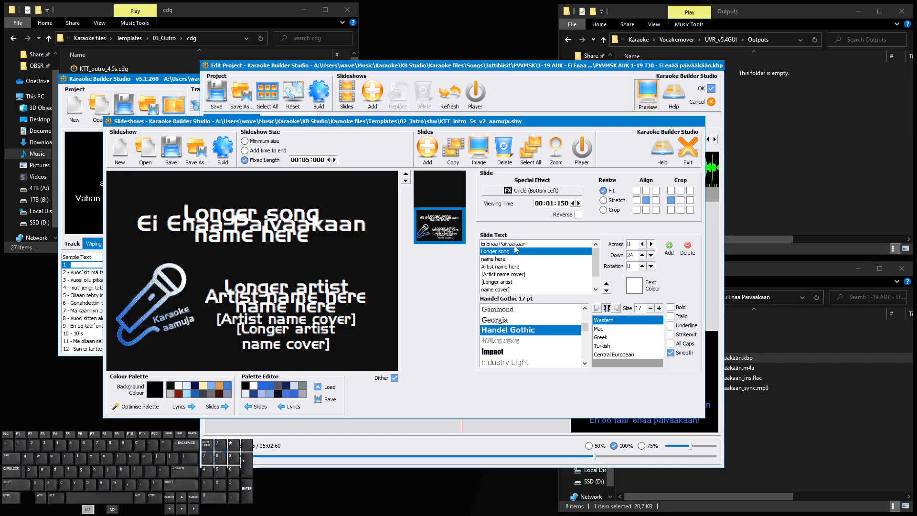
key(Up)
click(517, 252)
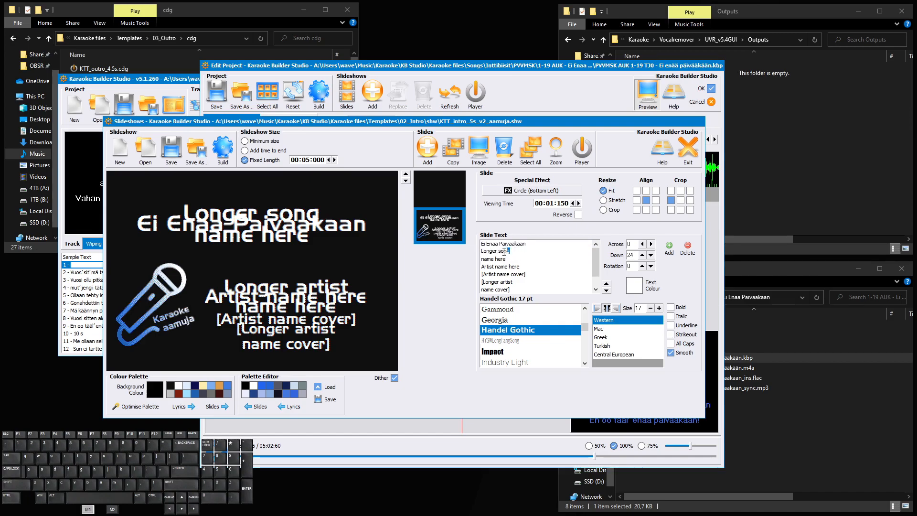
key(BackSpace)
key(Return)
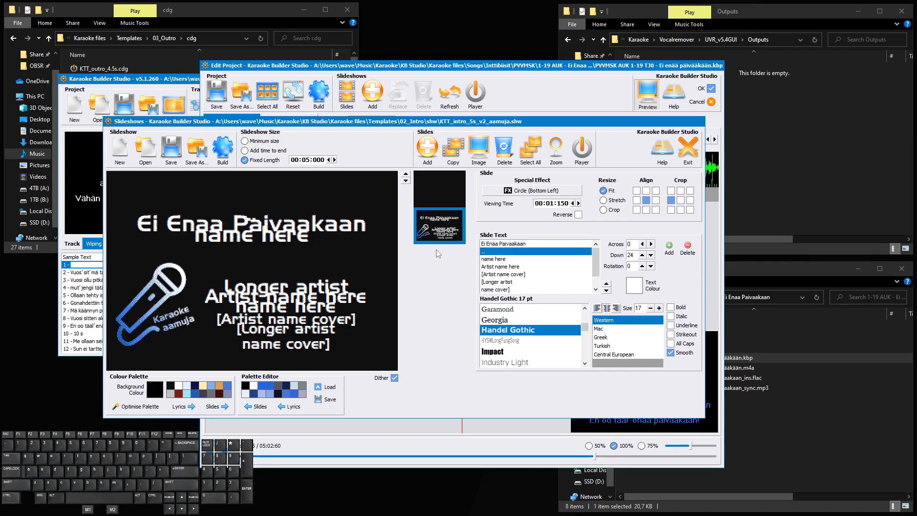
click(688, 254)
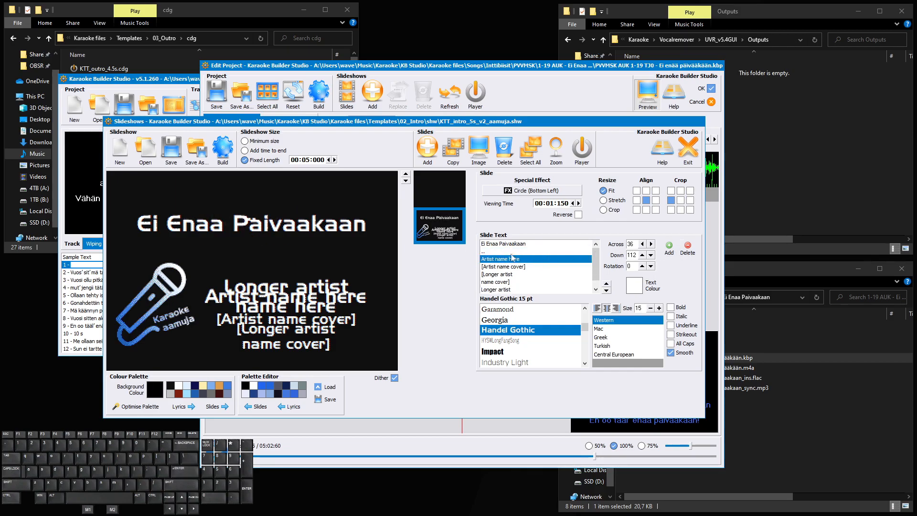
Place the ".." text at Down 21 above the title's letters and add copies so it reads "Ei Enää Päivääkään"
click(504, 252)
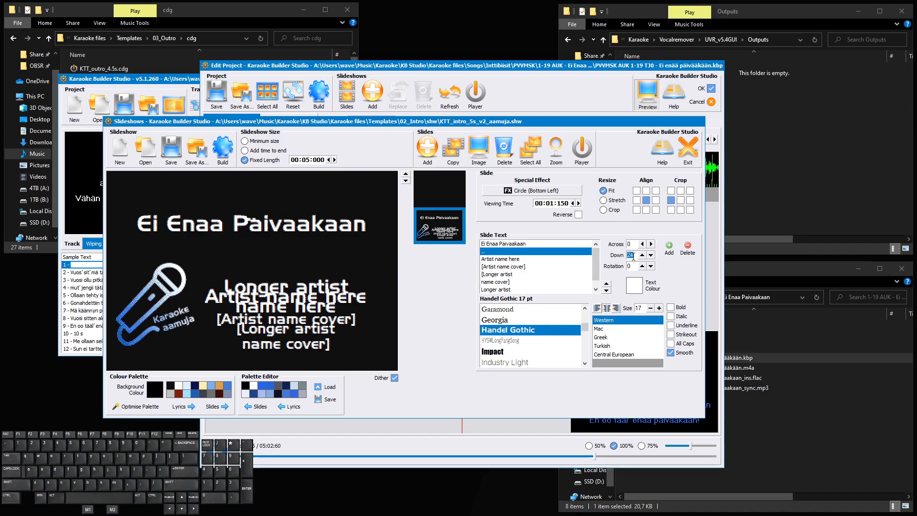
click(641, 255)
click(643, 245)
click(643, 245)
click(643, 246)
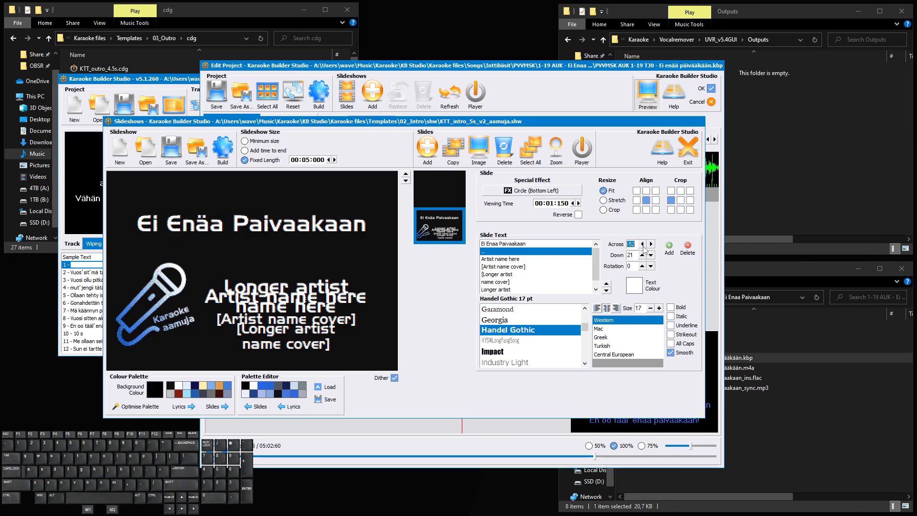
click(669, 246)
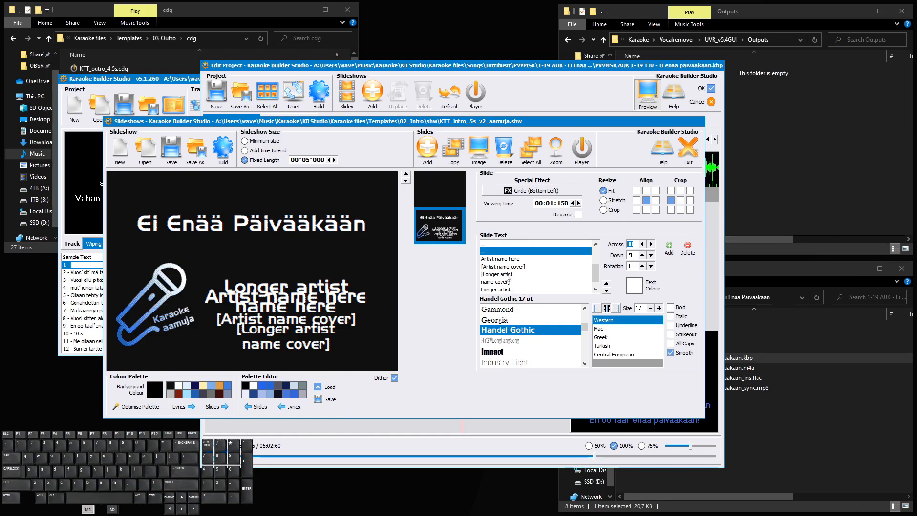
Delete the "[Artist name cover]", "[Longer artist" and "name cover]" texts from the slide
click(503, 266)
ctrl+click(501, 275)
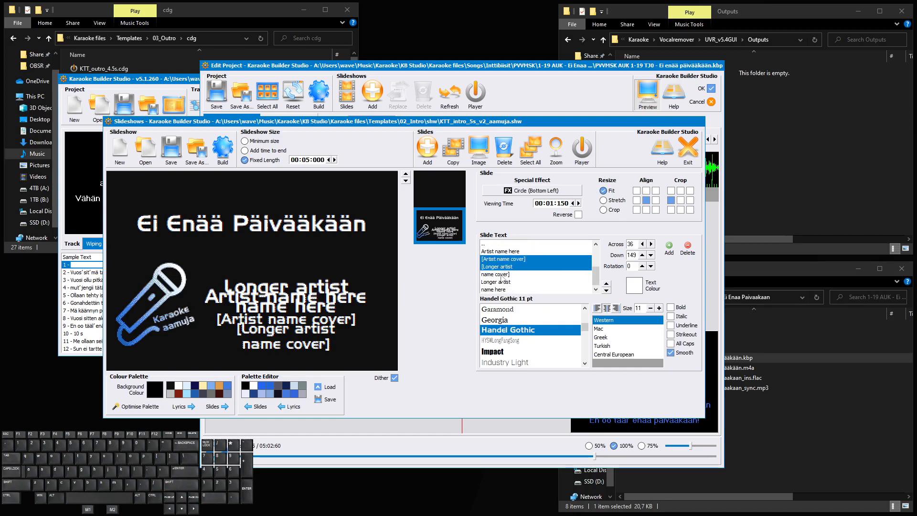
ctrl+click(506, 275)
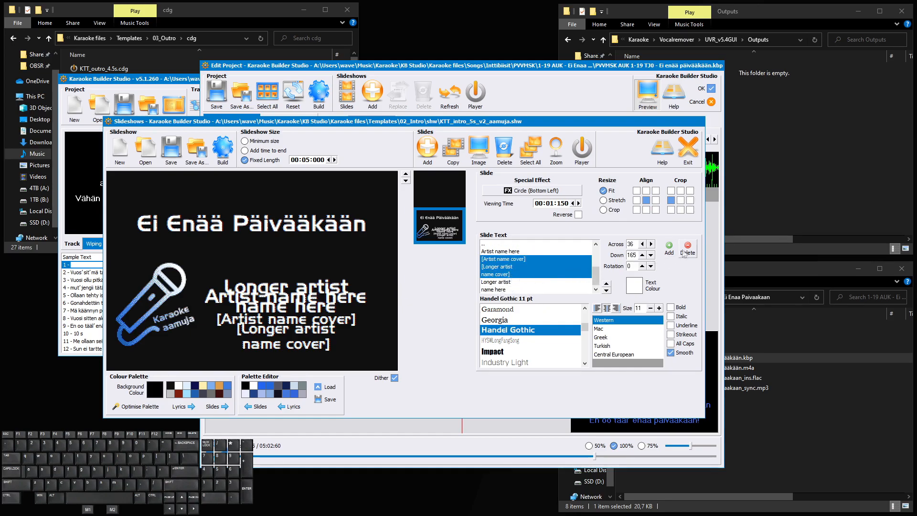
click(688, 252)
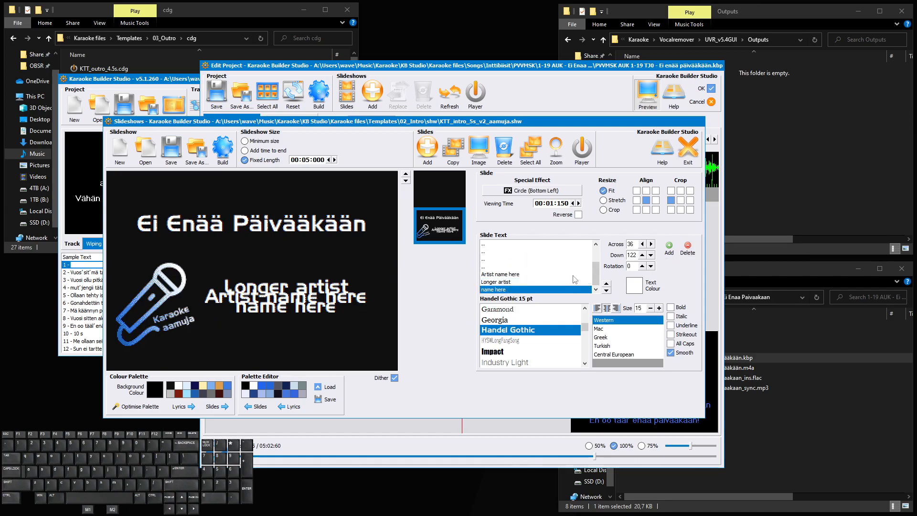
Replace the "Longer artist" text with "PVVMSK" and the "name here" text below it with "AUK 1/19"
click(739, 280)
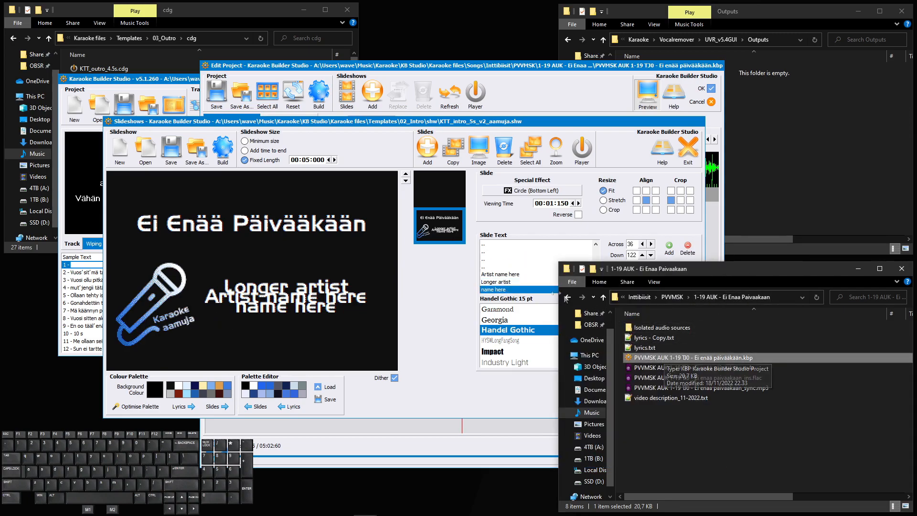
click(504, 281)
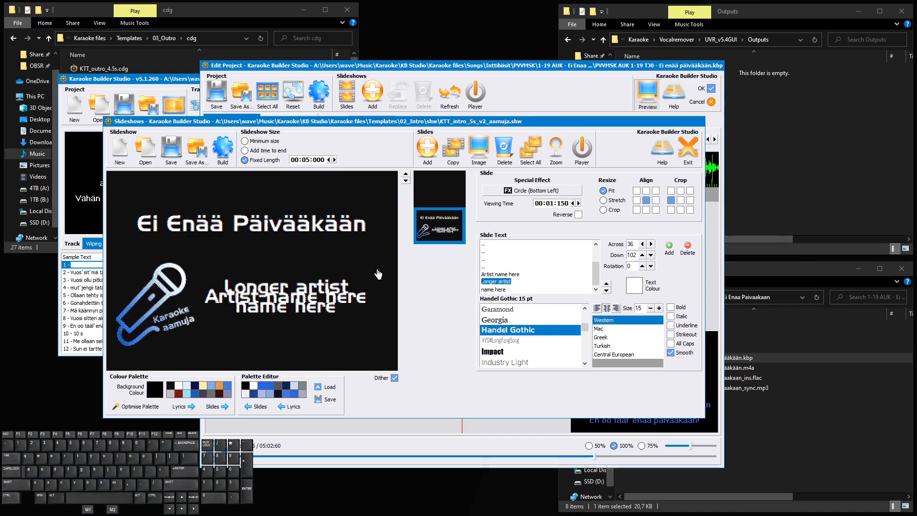
text(PVVMSK)
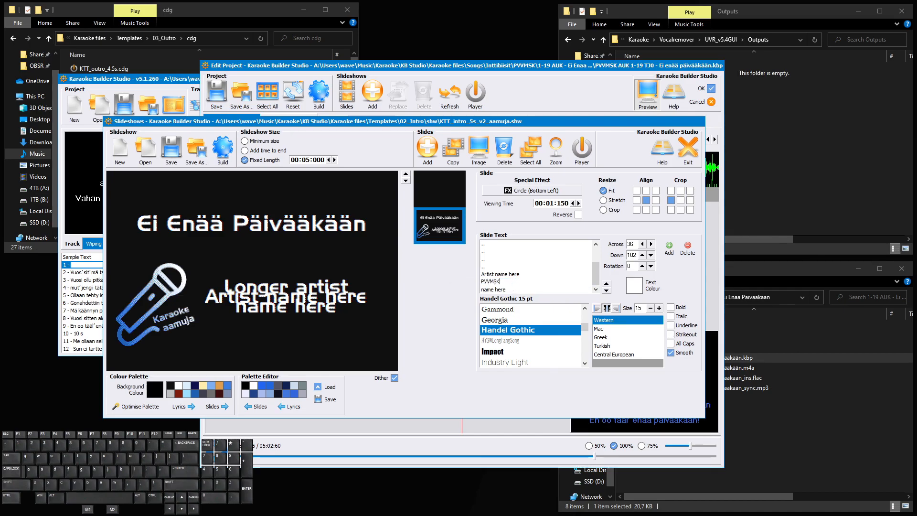
click(493, 289)
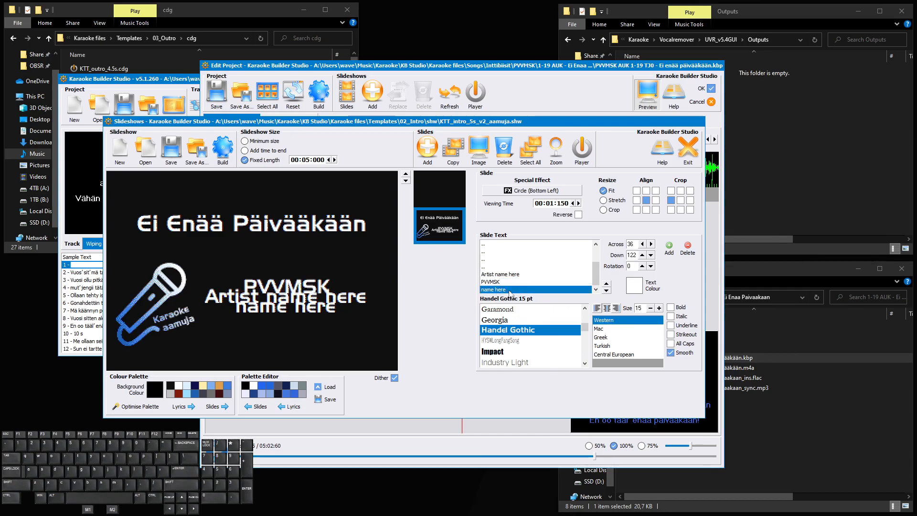
text(AUK)
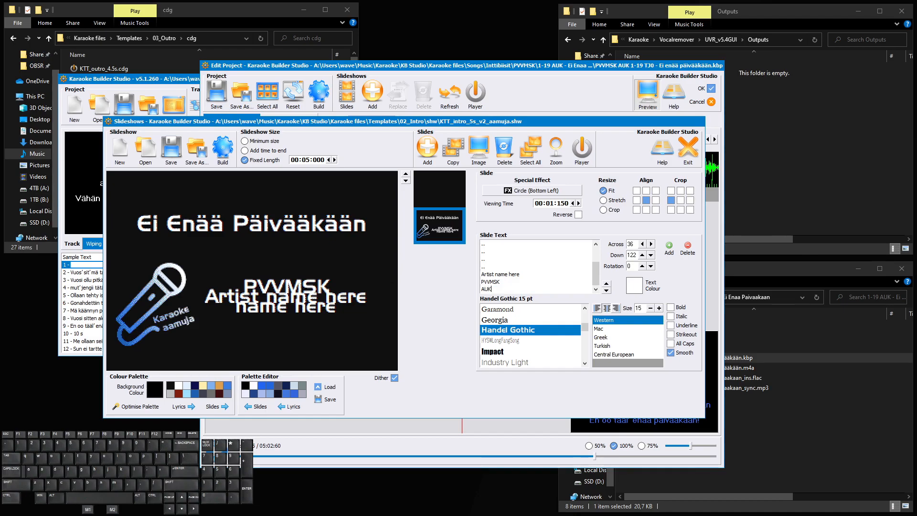
text( 1/19)
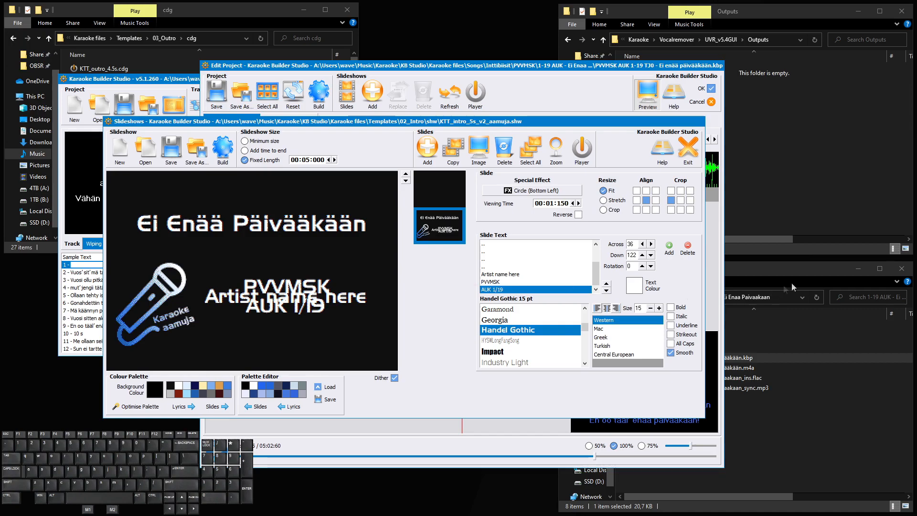
Compare the artist lines with the song folder's file names and delete the "Artist name here" text
click(795, 269)
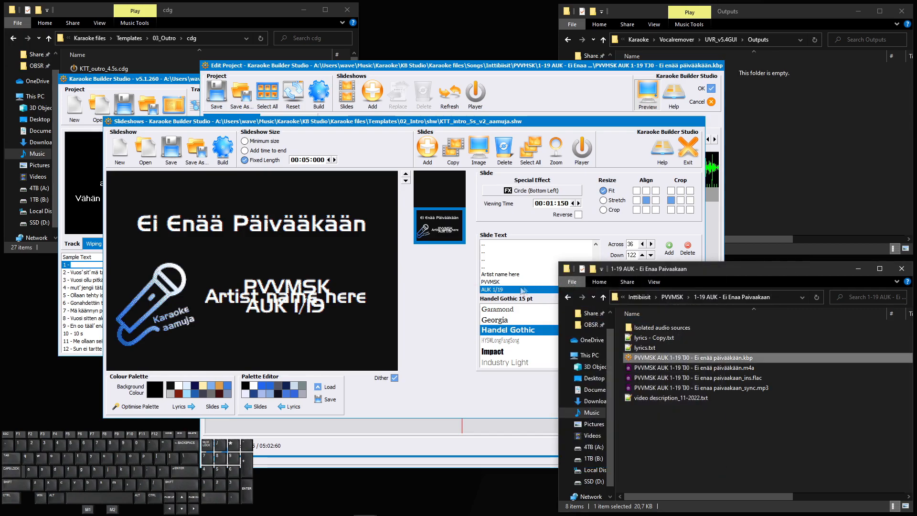
click(492, 292)
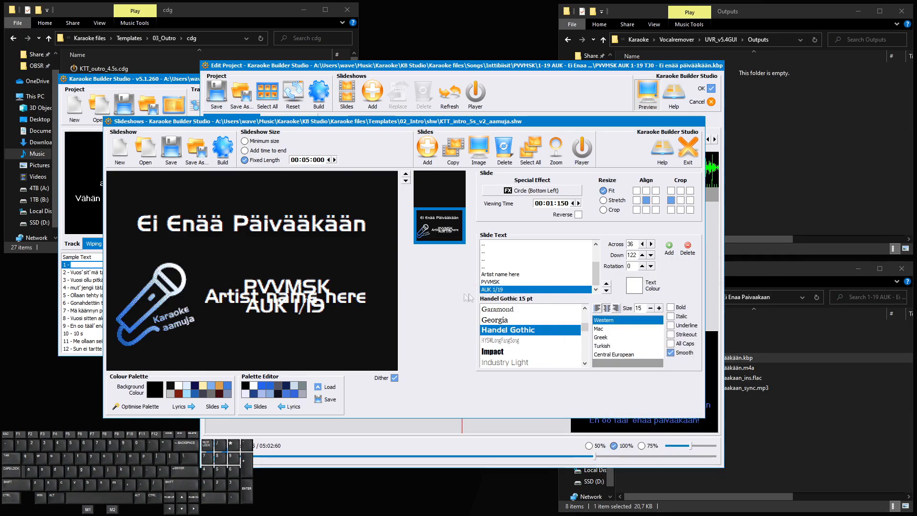
click(496, 289)
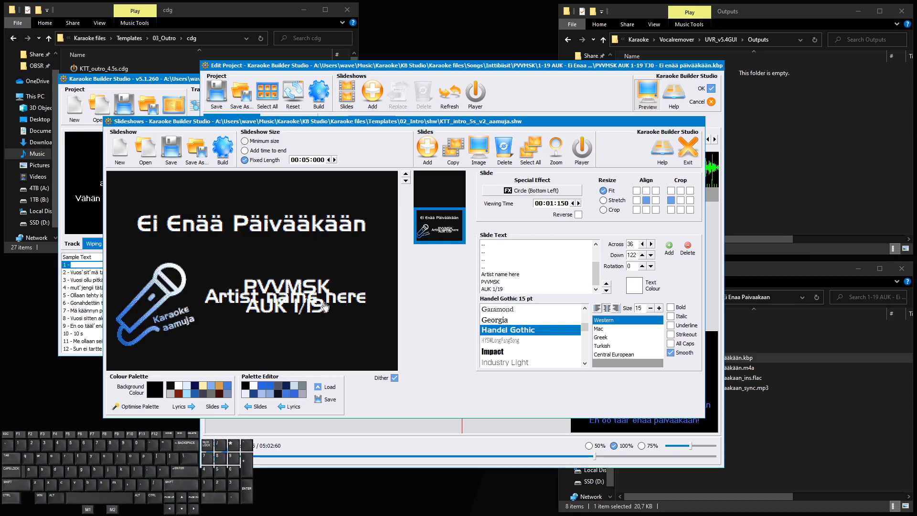
click(505, 274)
click(690, 248)
Try the Roman numerals I and II in place of the 1 in the "AUK 1/19" text
click(498, 290)
click(498, 290)
key(BackSpace)
text(I)
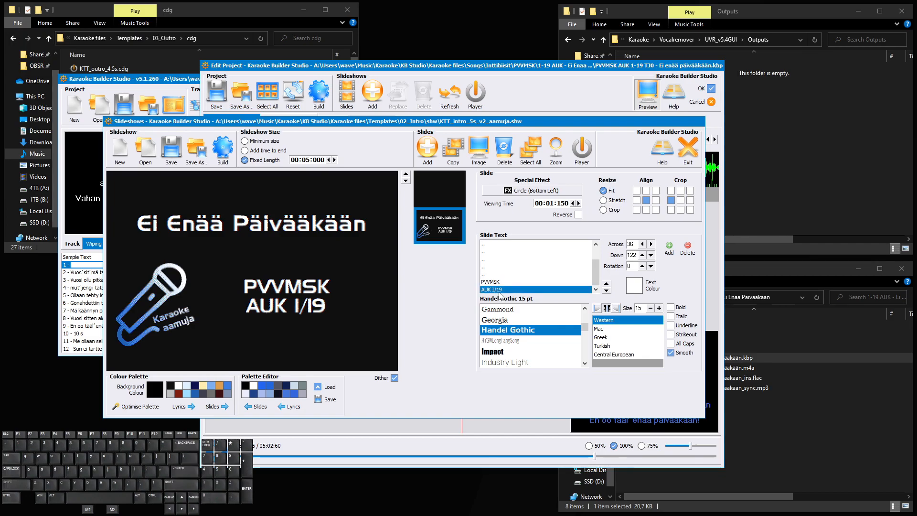
click(494, 290)
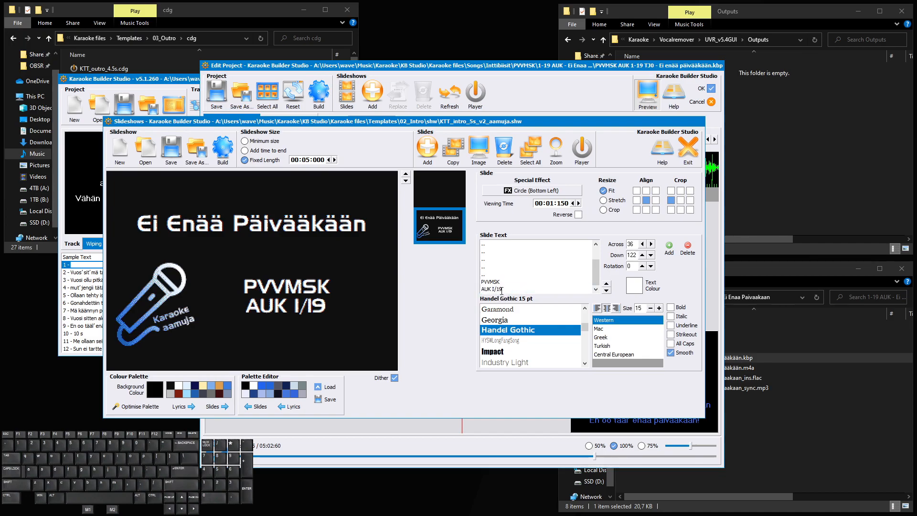
text(I)
key(Return)
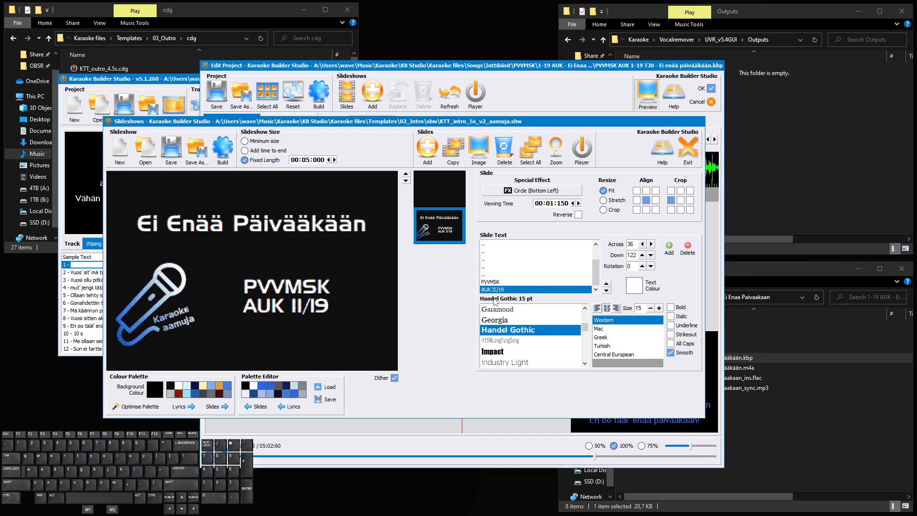
Try a 2 as the first number of the AUK text, and set the text back to "AUK 1/19"
click(497, 290)
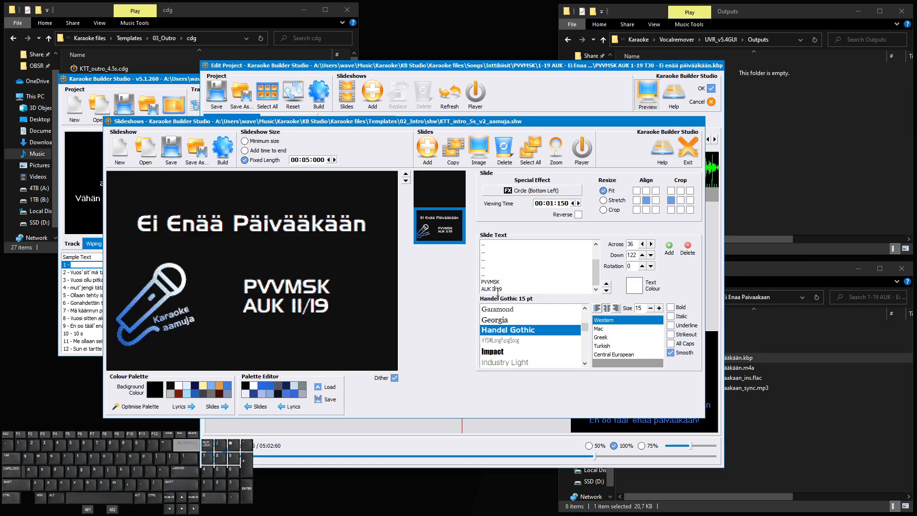
key(BackSpace)
key(BackSpace)
text(2)
key(Return)
click(498, 295)
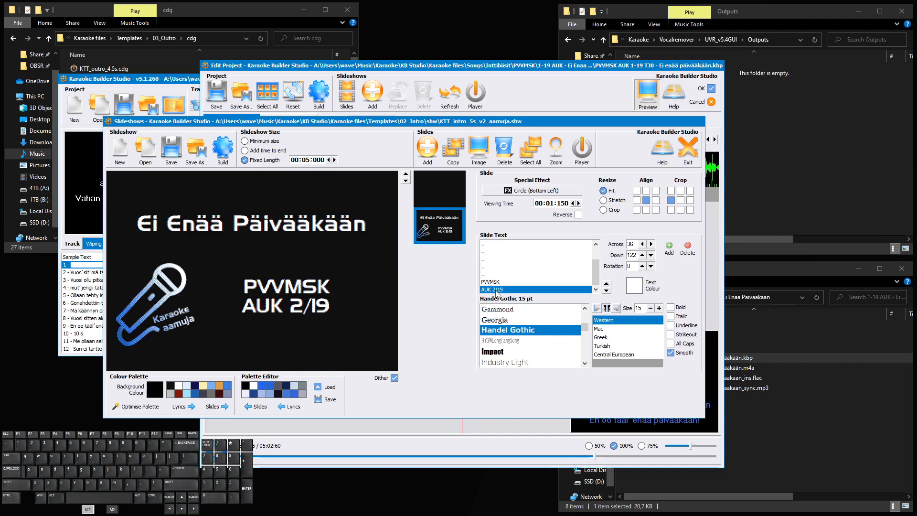
key(BackSpace)
text(1)
key(Return)
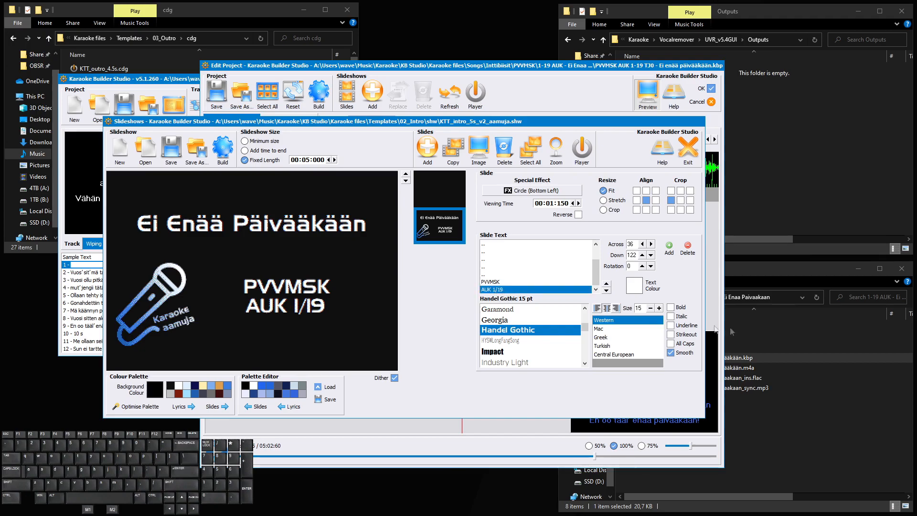
Transfer an optimised colour palette to the slides and make its darkest colour pure black
click(783, 411)
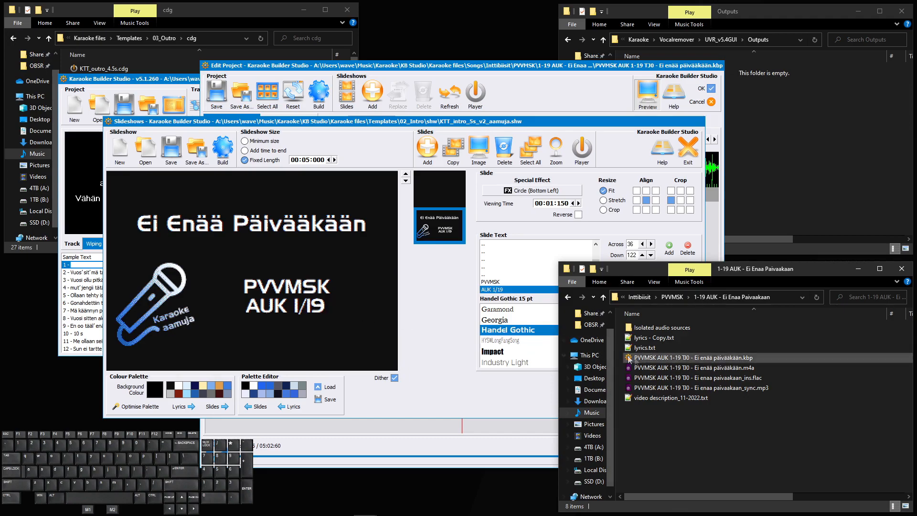
click(511, 294)
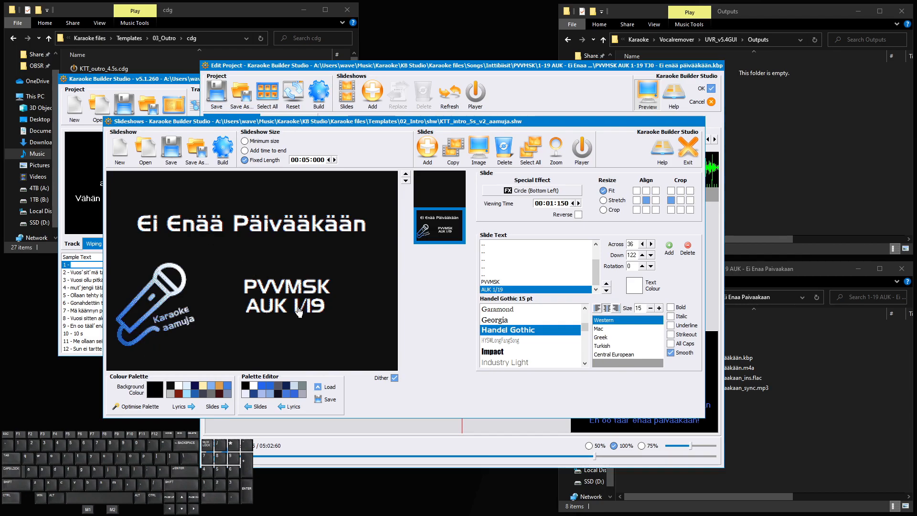
click(130, 410)
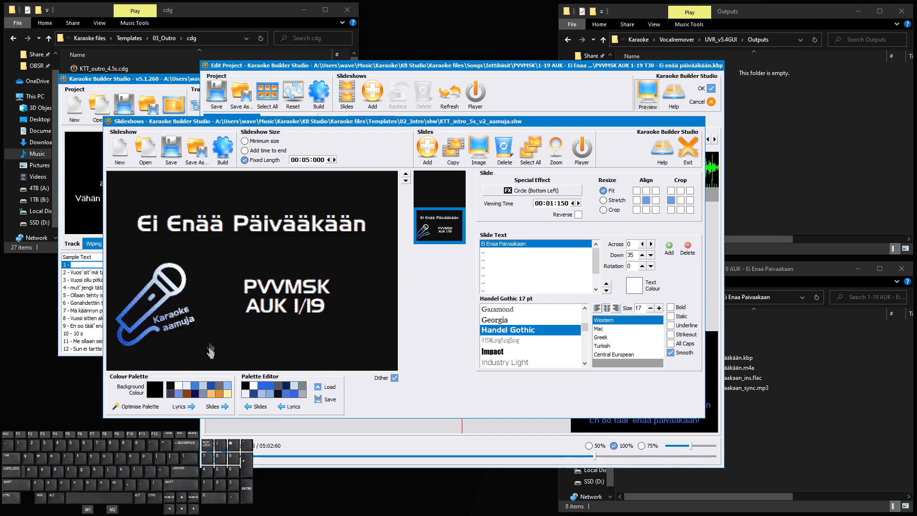
click(217, 407)
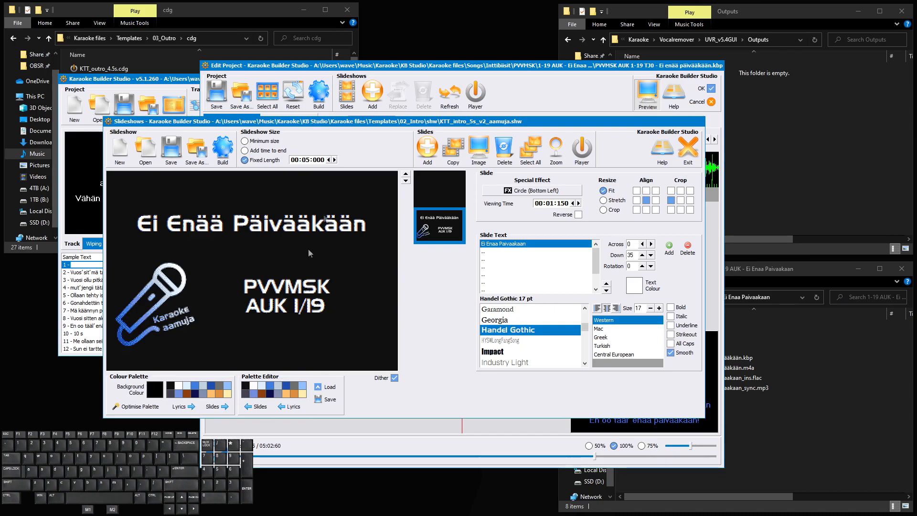
click(155, 389)
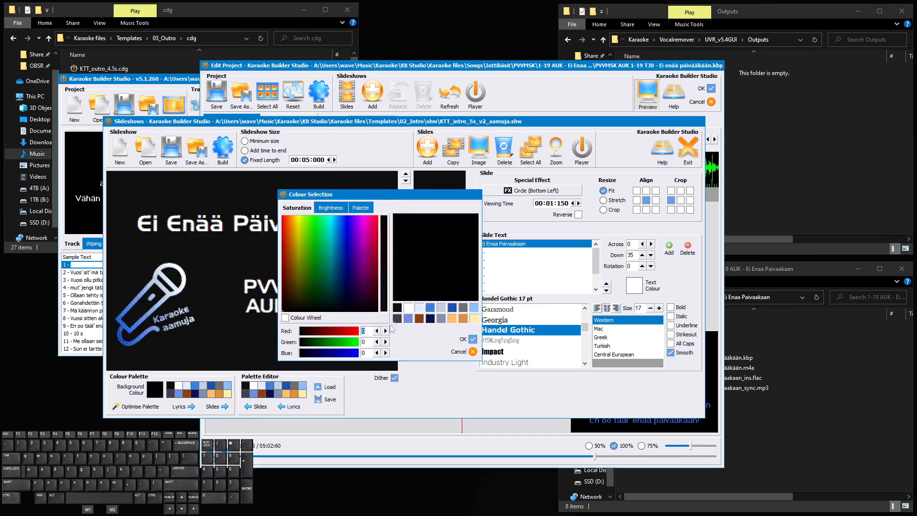
click(459, 353)
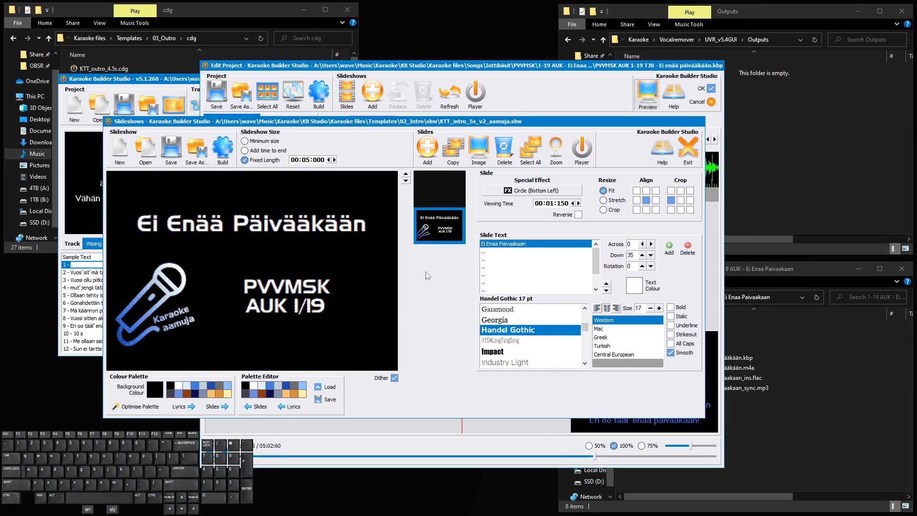
Start saving the slideshow under a new name in the song's folder, 1-19 AUK - Ei Enaa Paivaakaan
click(199, 157)
click(809, 439)
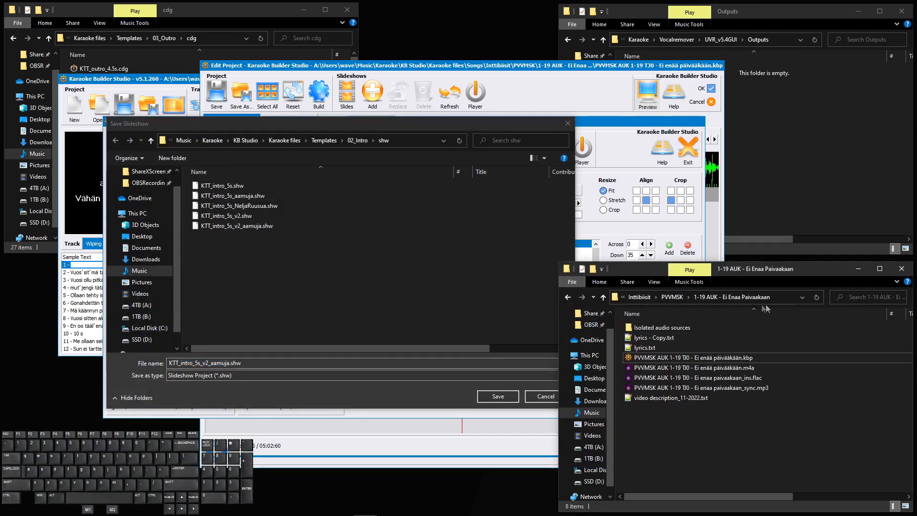
click(707, 297)
key(ctrl+c)
click(401, 141)
key(ctrl+v)
key(Return)
Save the slideshow in the song's folder as "PVVMSK AUK 1-19 TJO - Ei enää päivääkään_intro.shw"
click(217, 379)
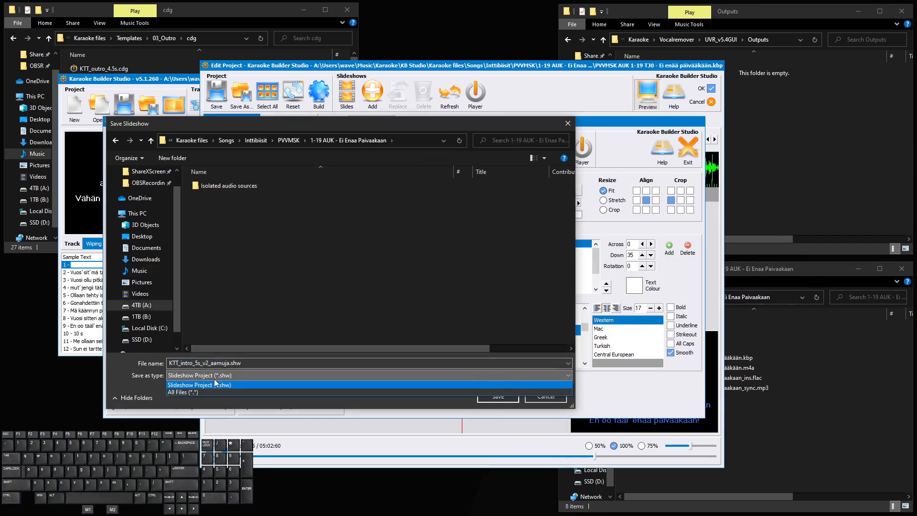
click(207, 391)
click(186, 377)
click(185, 377)
click(283, 227)
click(206, 375)
click(215, 383)
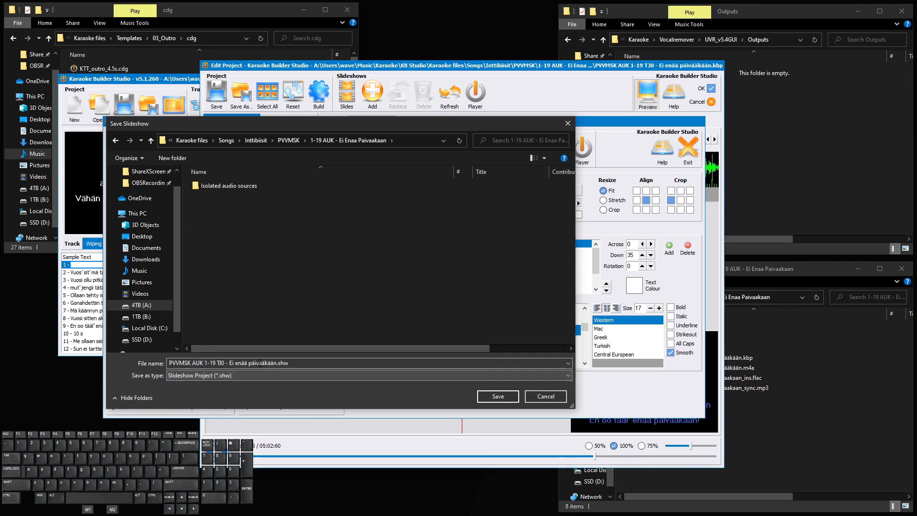
click(277, 363)
text(_intro)
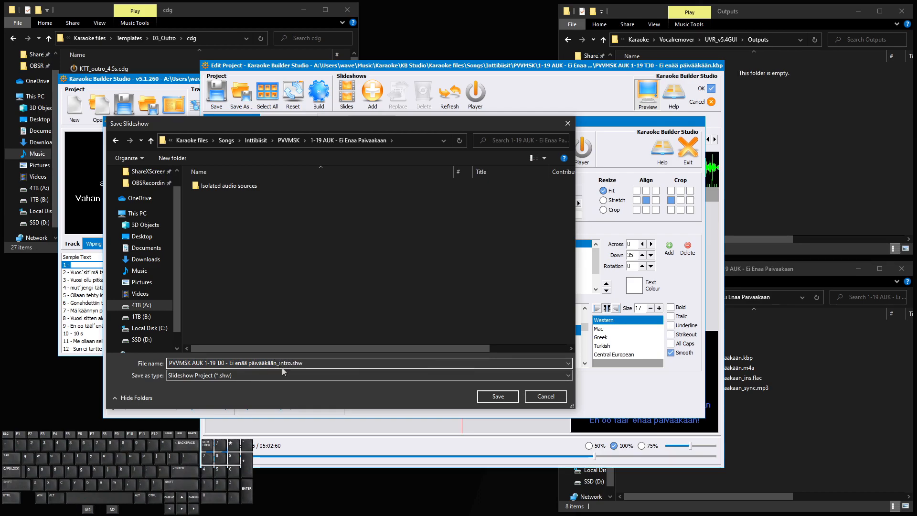
click(498, 396)
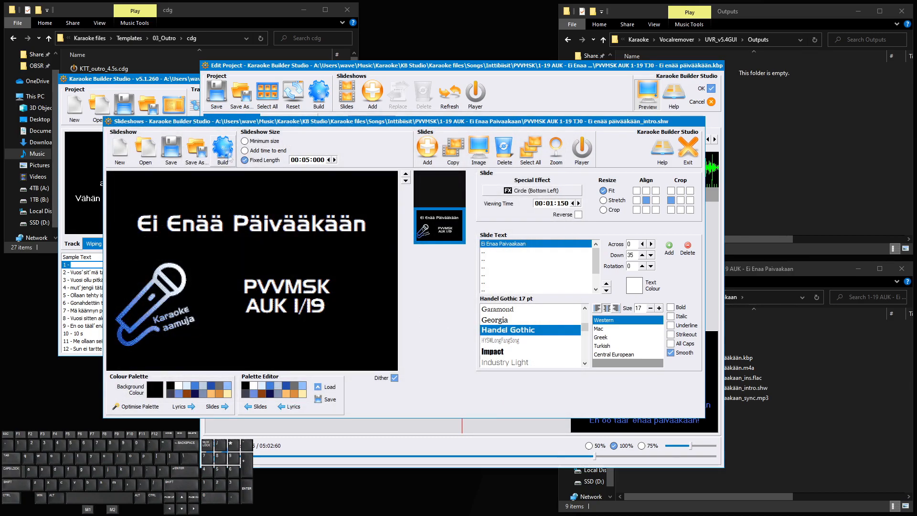
Start building the intro slideshow as a CDG file and choose the song's folder, 1-19 AUK - Ei Enaa Paivaakaan
click(223, 150)
click(769, 299)
click(411, 139)
key(alt+Tab)
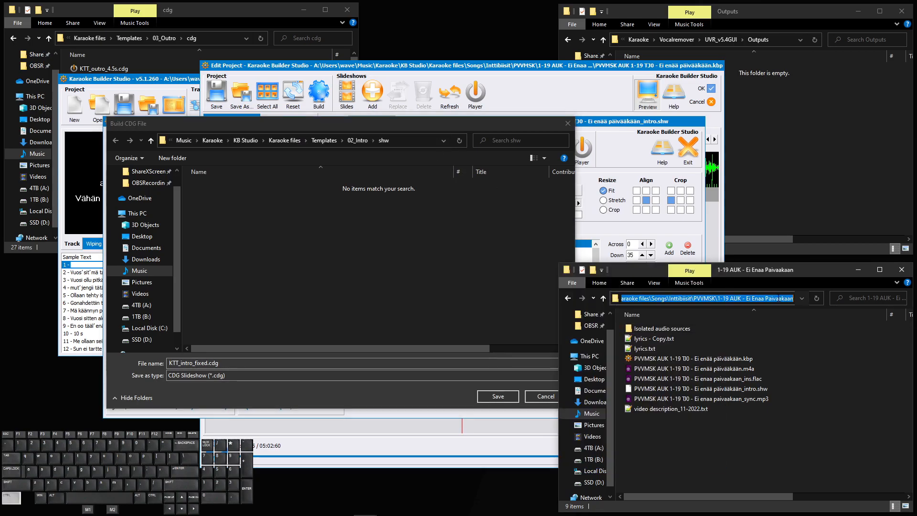
click(401, 136)
key(ctrl+v)
key(Return)
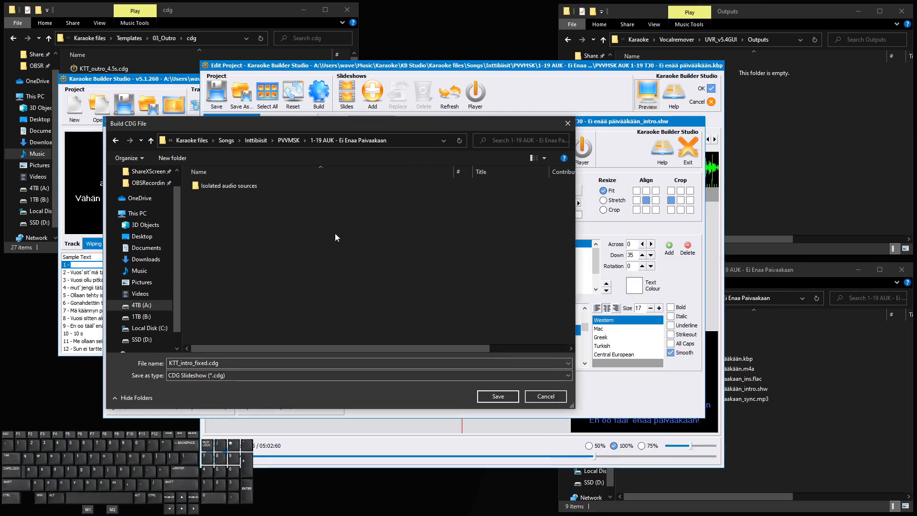
Build the intro as "PVVMSK AUK 1-19 TJO - Ei enää päivääkään_intro.cdg", taking the name from the .shw file, and close the player
click(216, 375)
click(217, 386)
click(267, 255)
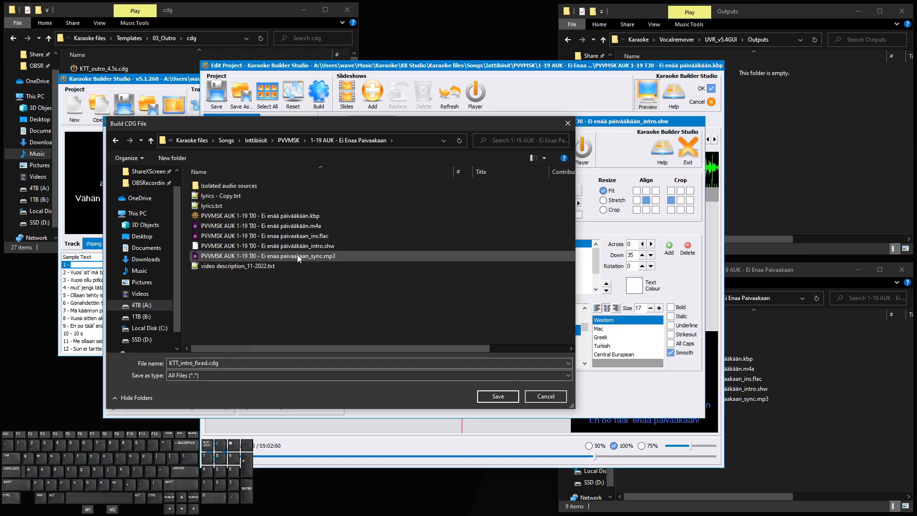
click(286, 245)
click(216, 375)
click(215, 383)
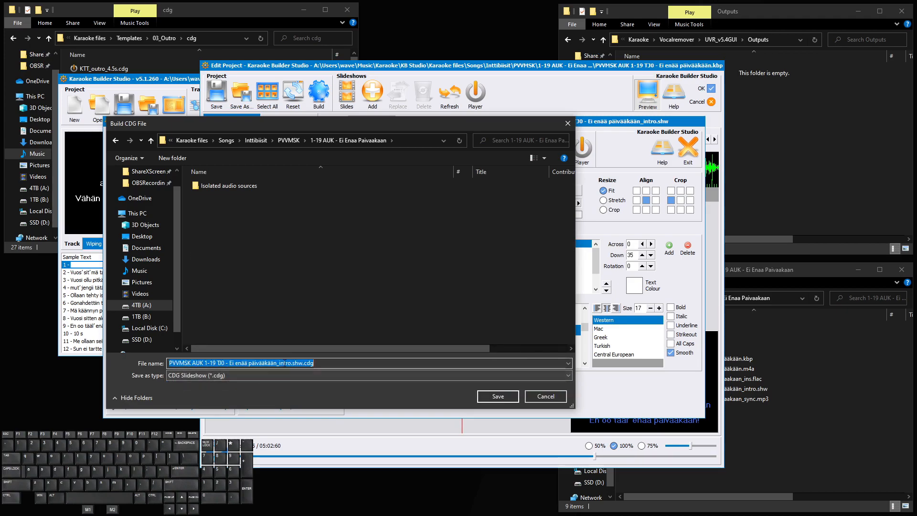
click(302, 366)
key(BackSpace)
key(BackSpace)
key(BackSpace)
key(BackSpace)
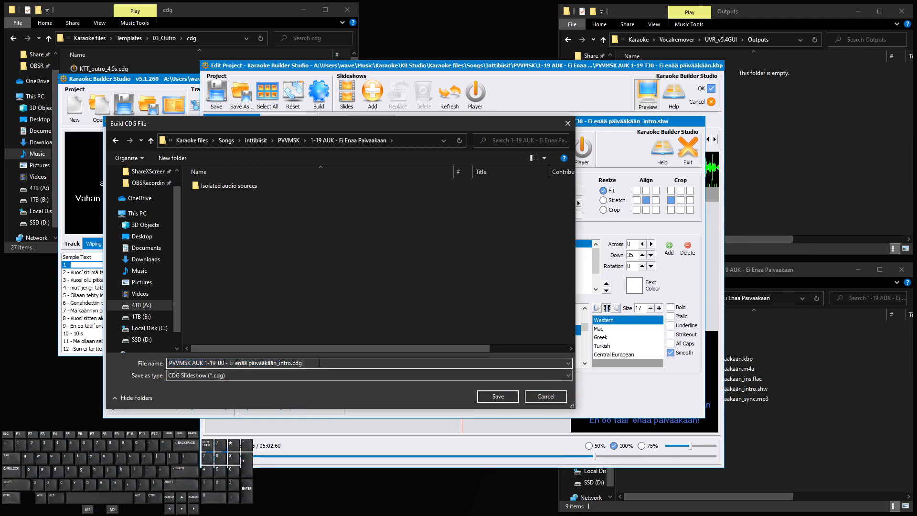
click(494, 395)
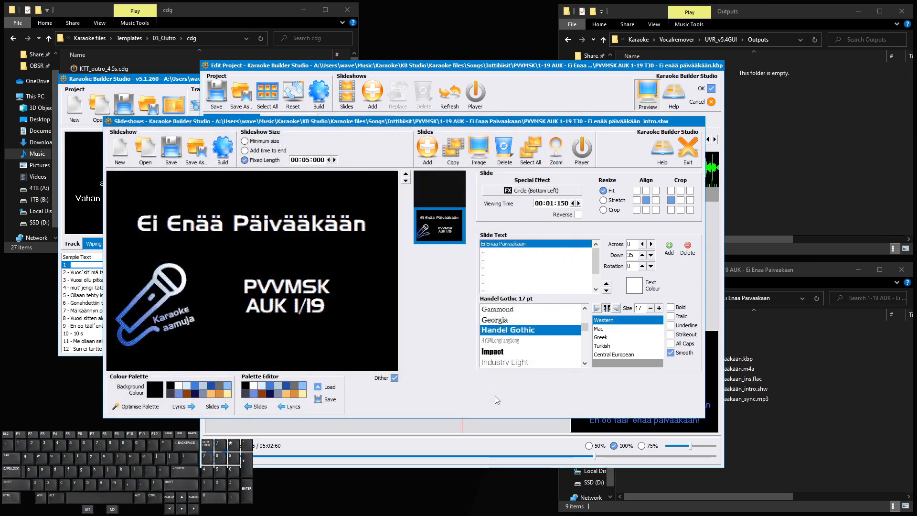
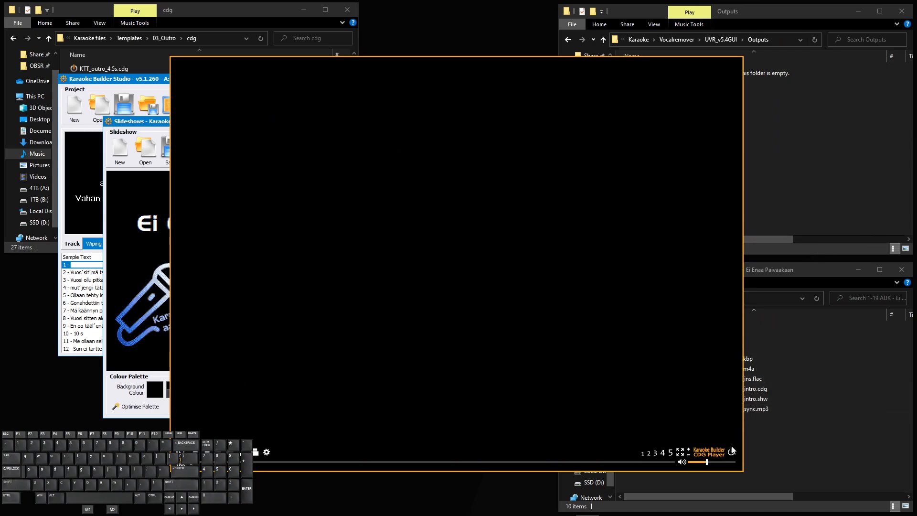
click(731, 451)
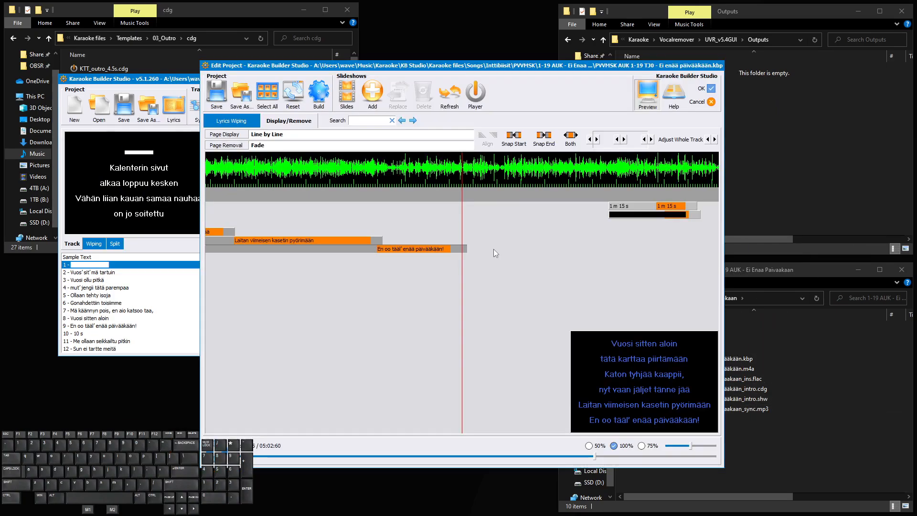
Add the slideshow KTT_outro_76s.cdg to the timeline just after the last lyric line
click(288, 120)
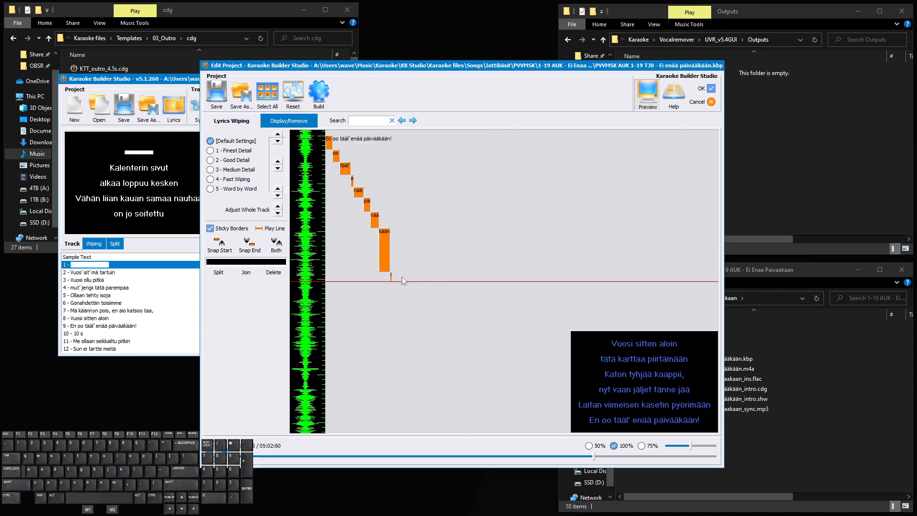
scroll(402, 277, down, 6)
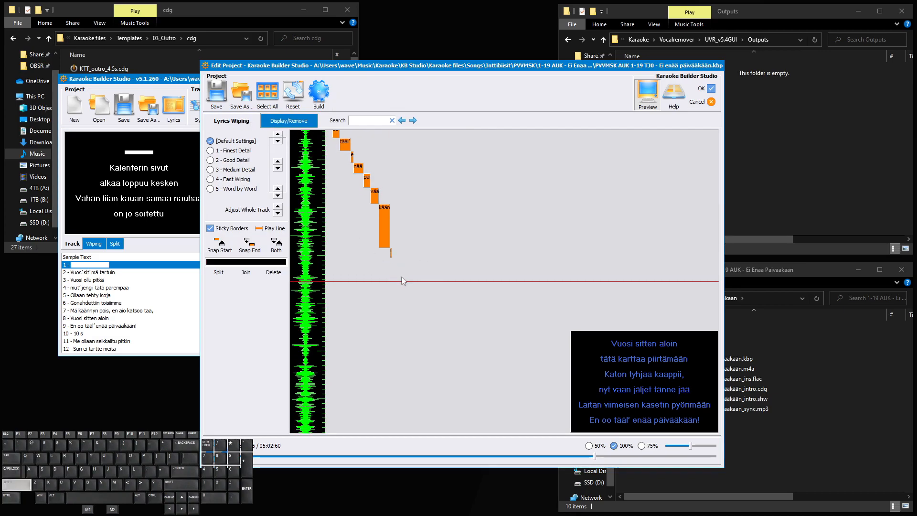
click(294, 120)
click(372, 92)
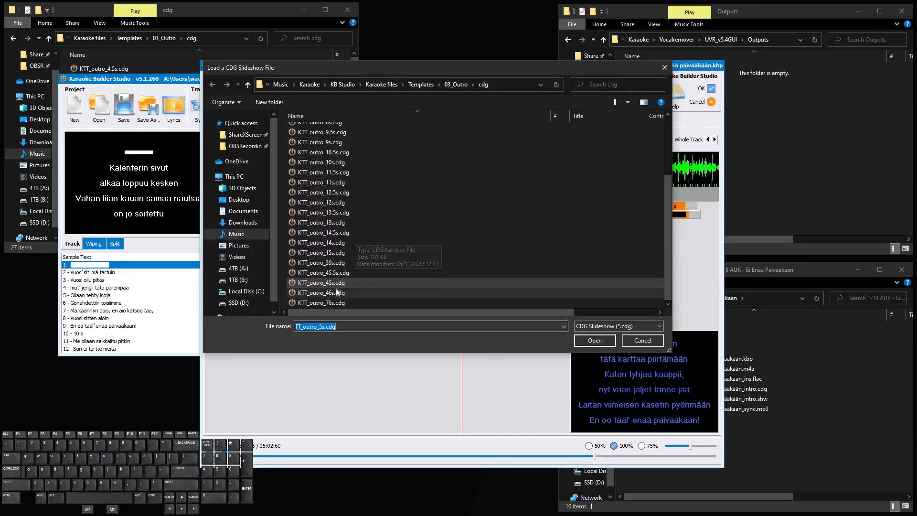
click(321, 302)
click(588, 339)
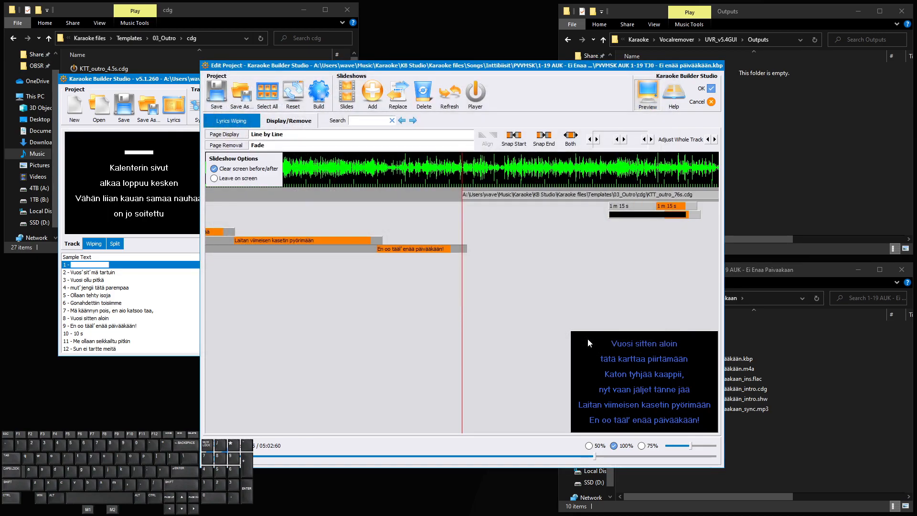
Check the outro slideshow's span on the timeline from the last lyric line to the end of the song
scroll(488, 245, down, 20)
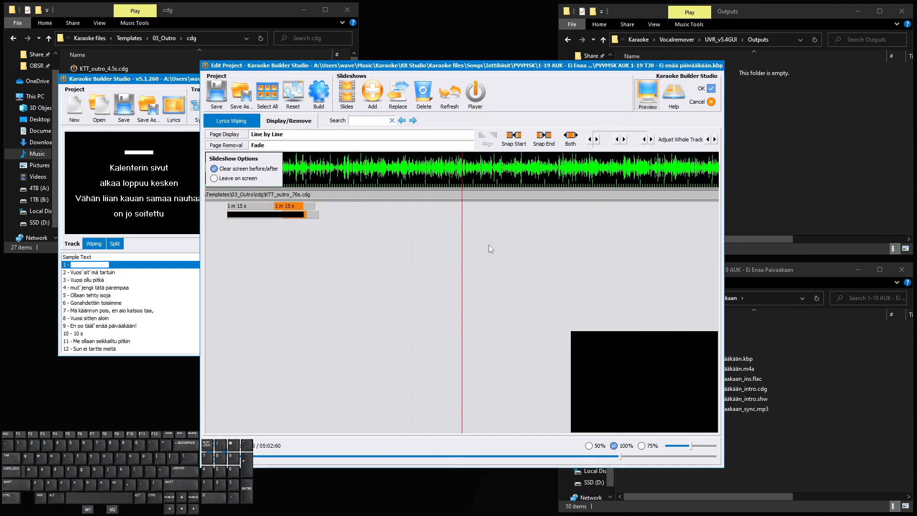
scroll(523, 239, down, 10)
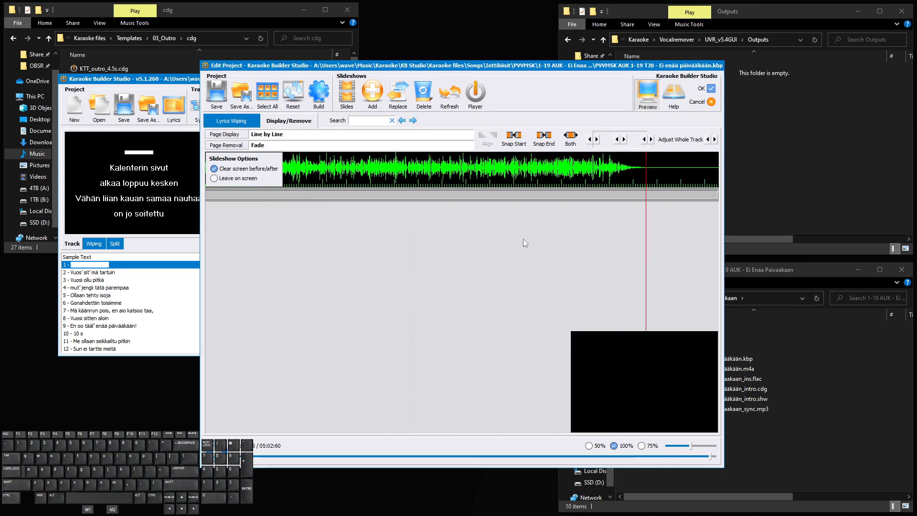
scroll(645, 232, up, 10)
scroll(558, 239, up, 6)
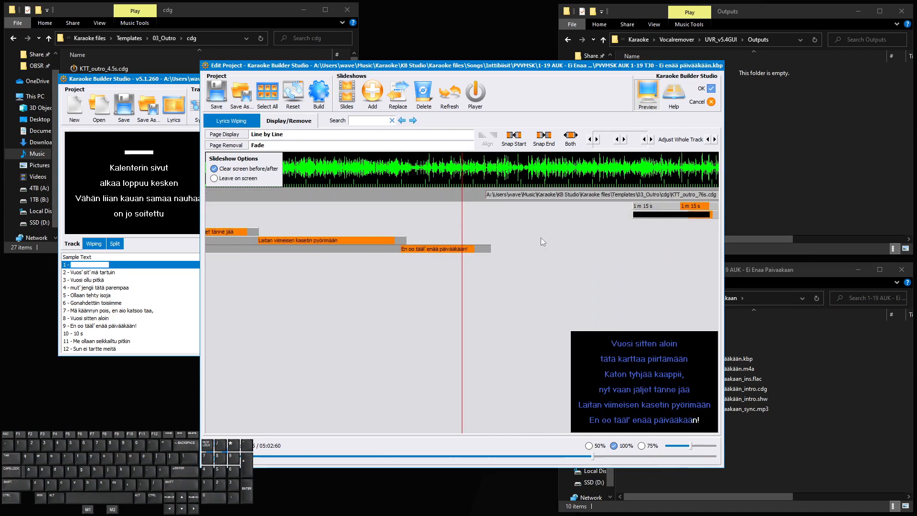
scroll(543, 241, down, 1)
Look up the outro progress bar timing rules in Preset values.txt in Notepad++ and place the notes beside the project editor
drag(498, 66, 391, 62)
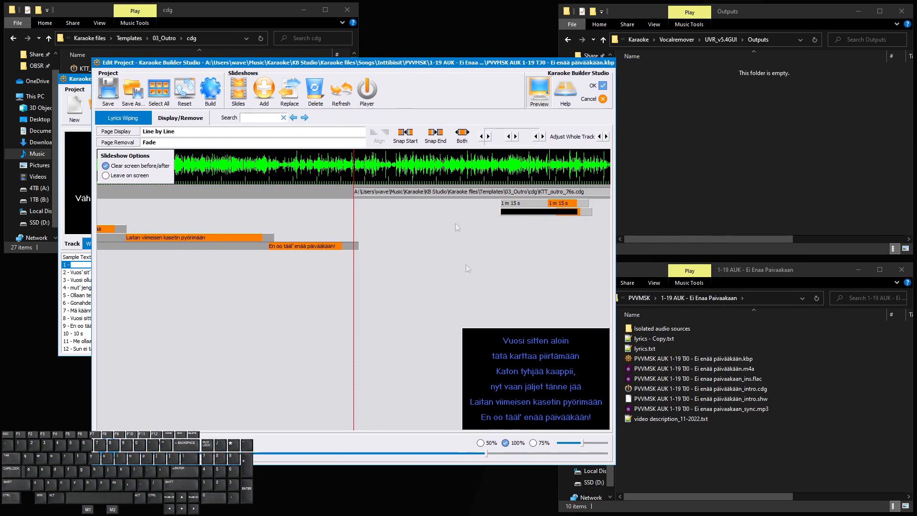
double_click(653, 339)
click(556, 116)
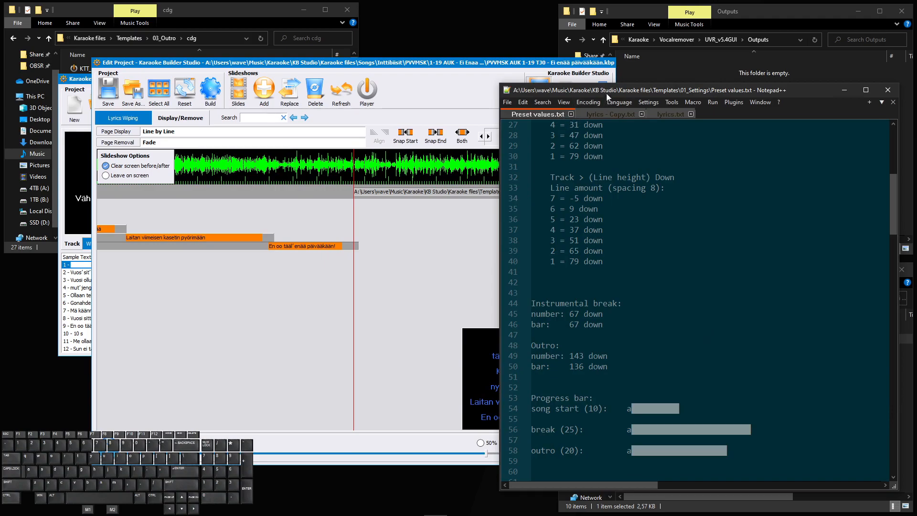
drag(606, 93, 662, 82)
scroll(664, 279, down, 10)
scroll(664, 279, down, 15)
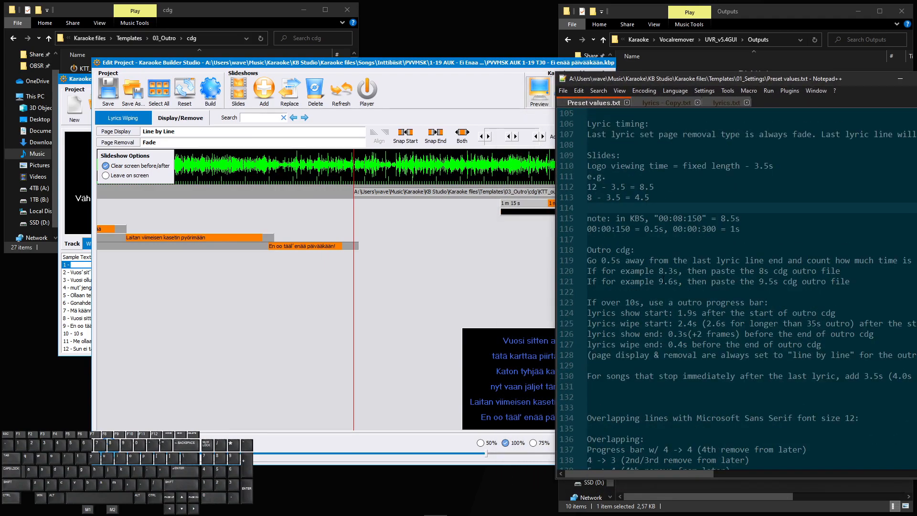
scroll(664, 279, down, 1)
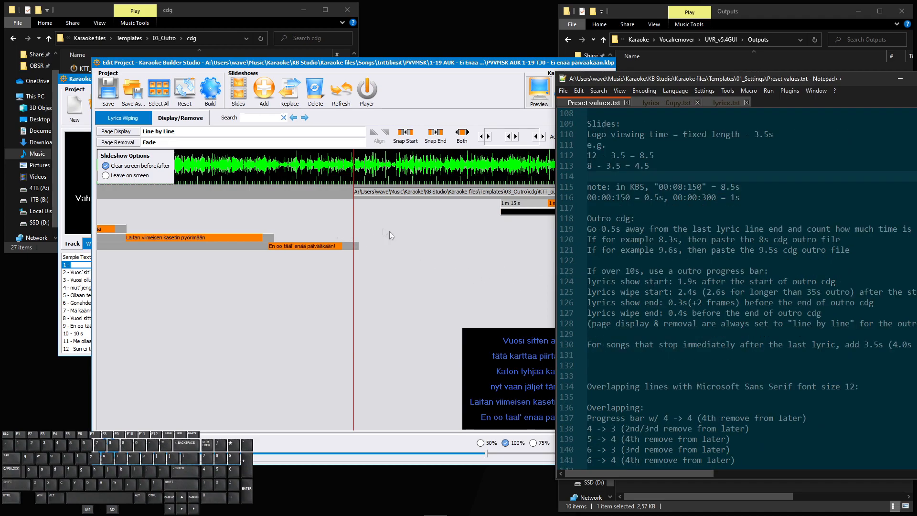
click(487, 219)
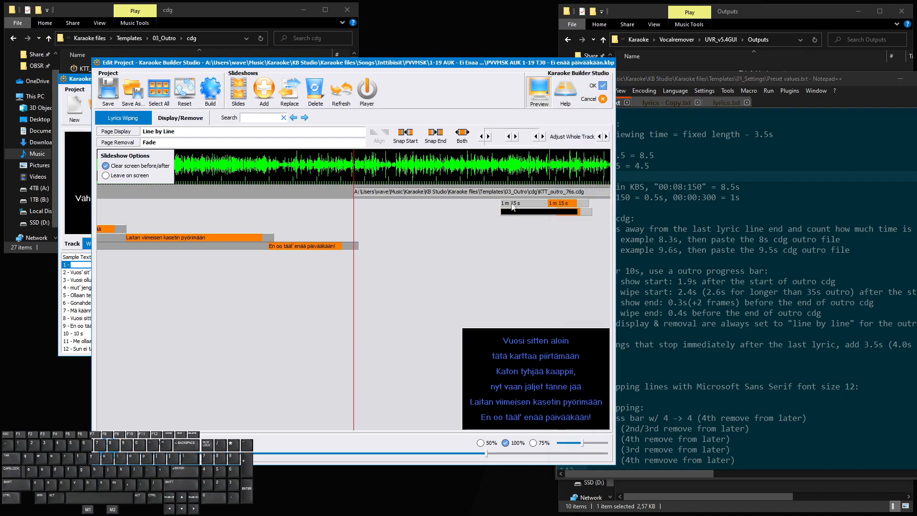
drag(654, 77, 710, 73)
click(509, 62)
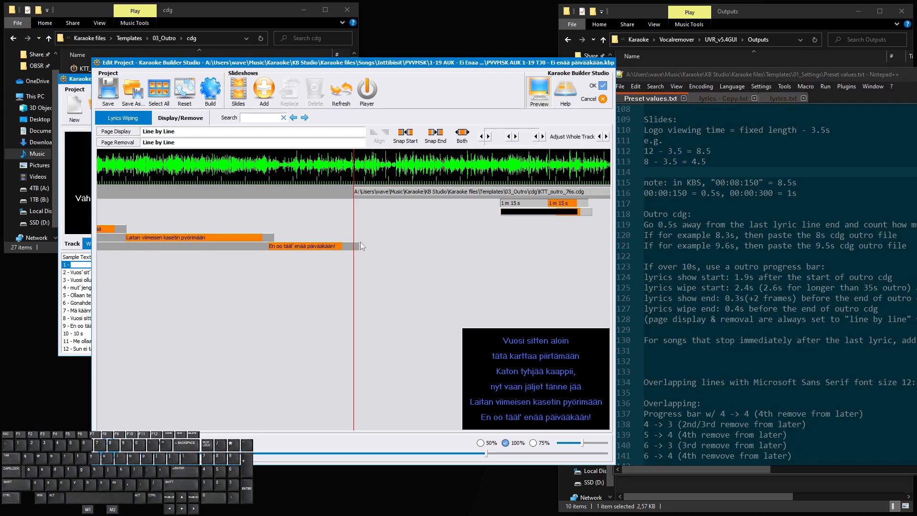
Move the display start of the outro's "1 m 15 s" line to shortly after the outro slideshow begins
scroll(352, 231, right, 3)
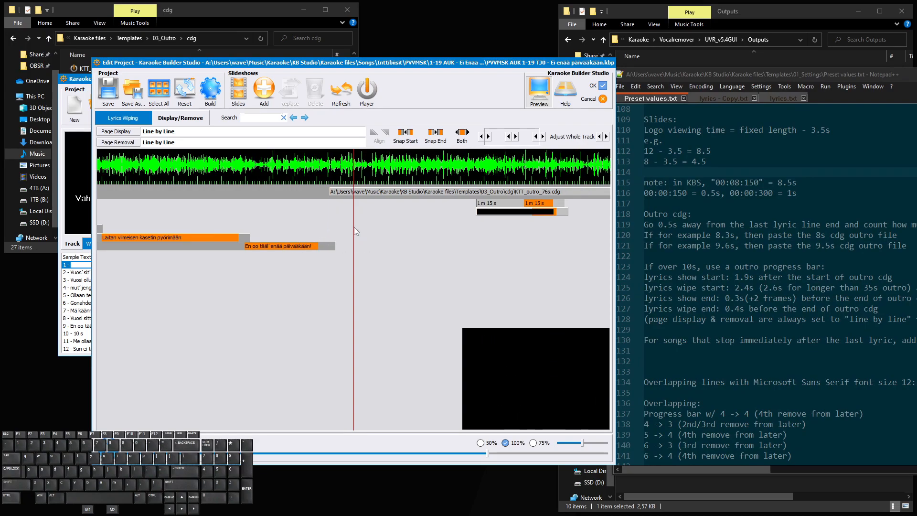
scroll(354, 228, left, 1)
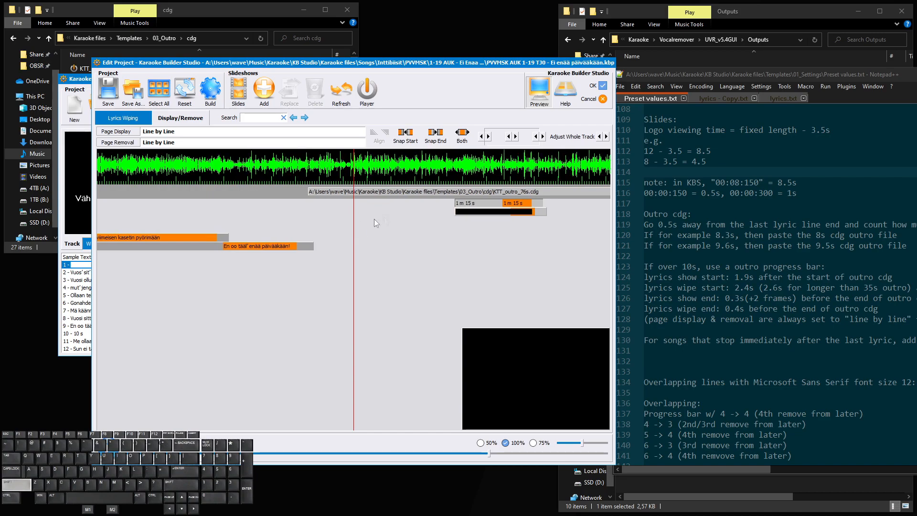
drag(457, 203, 355, 235)
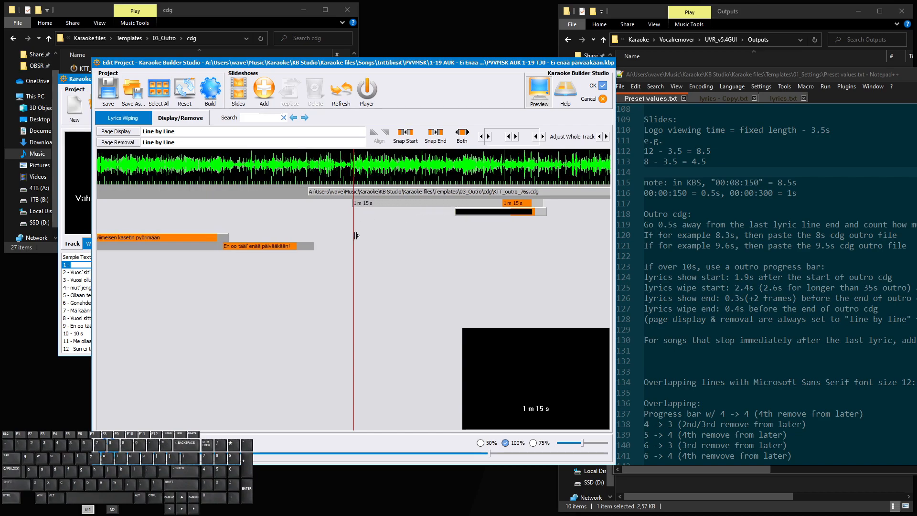
key(ctrl+Left)
key(ctrl+Left)
click(121, 118)
scroll(268, 199, up, 1)
scroll(271, 204, down, 11)
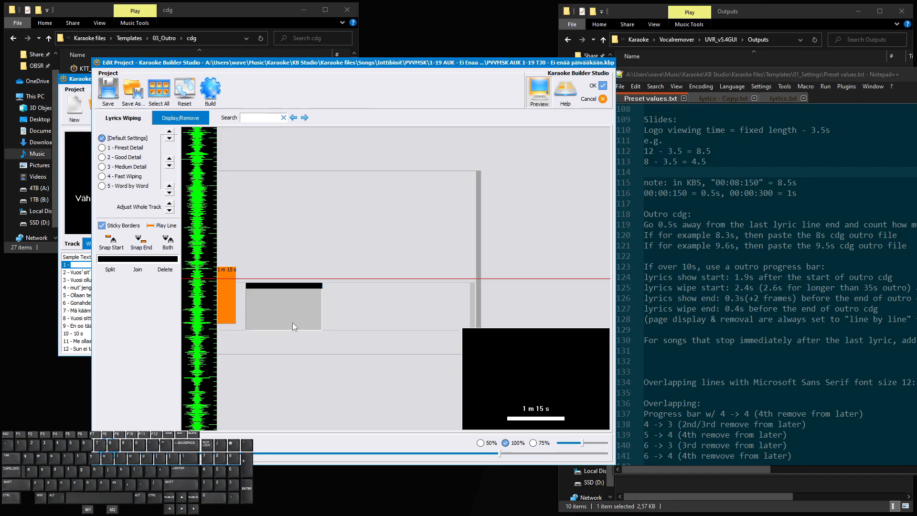
scroll(292, 322, up, 2)
click(182, 118)
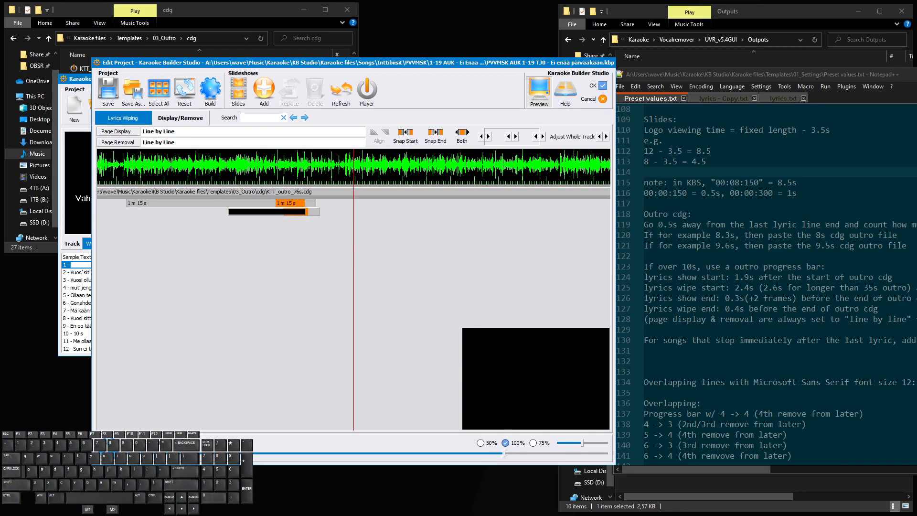
Extend the display of the outro's "1 m 15 s" line through the outro towards the end of the song
scroll(276, 234, down, 3)
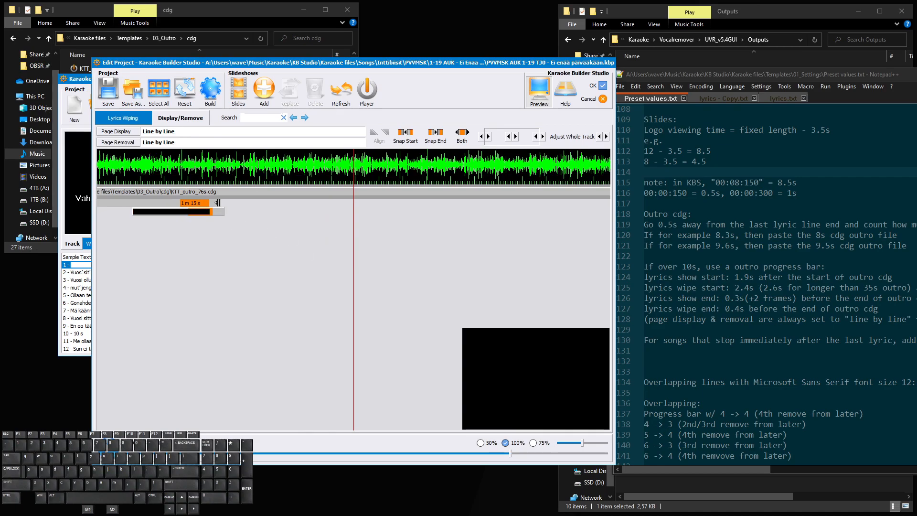
drag(217, 203, 469, 216)
scroll(469, 216, down, 5)
drag(306, 205, 542, 210)
scroll(440, 228, down, 8)
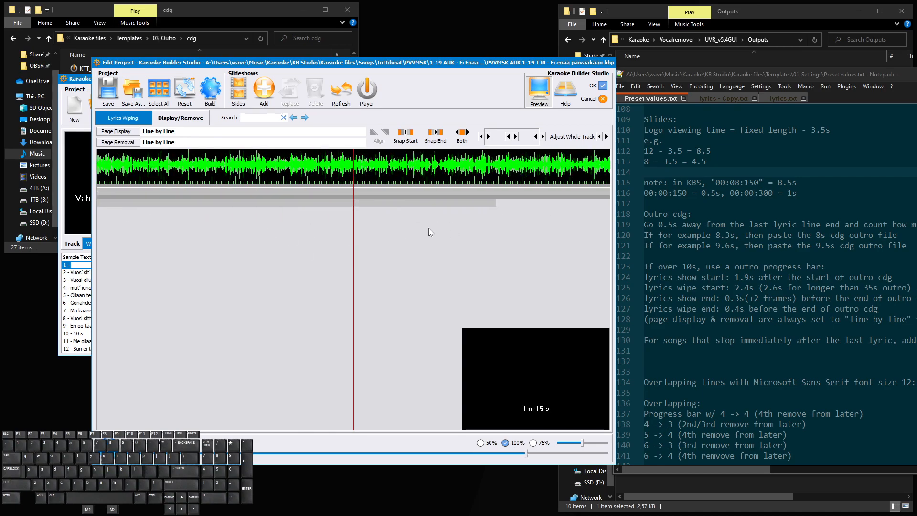
drag(280, 204, 586, 210)
scroll(442, 214, down, 14)
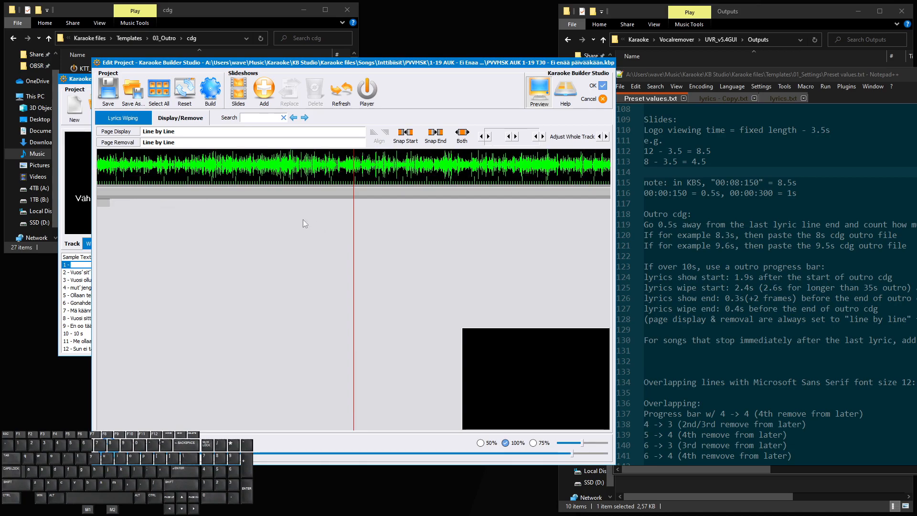
drag(110, 201, 539, 210)
scroll(469, 219, down, 8)
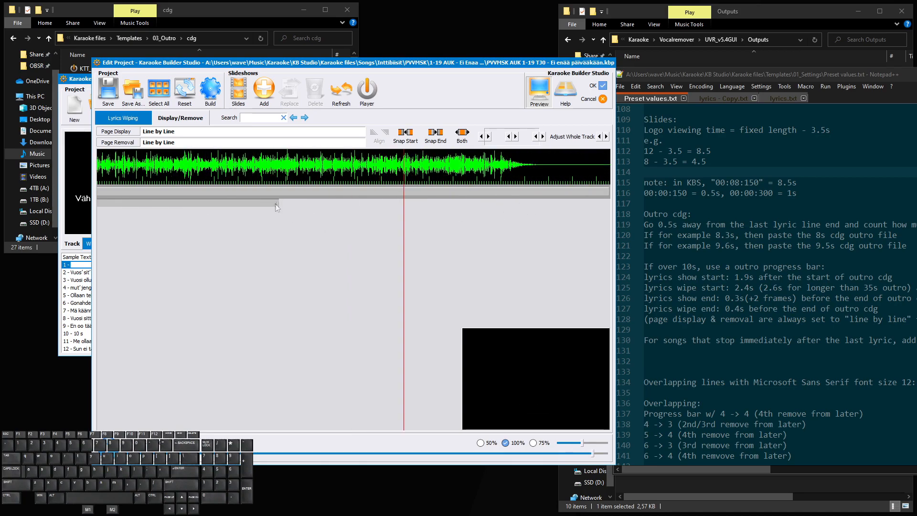
drag(275, 202, 492, 217)
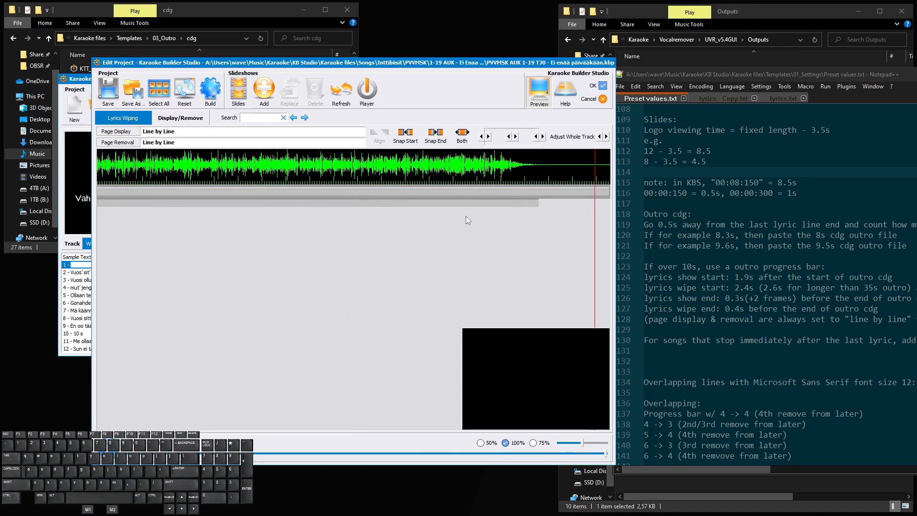
Set the display end of the "1 m 15 s" line to 0.3 s plus two frames before the end of the outro slideshow
scroll(465, 215, down, 1)
scroll(465, 216, down, 2)
mouse_move(714, 469)
mouse_down()
mouse_move(790, 469)
mouse_move(702, 464)
mouse_up()
click(509, 91)
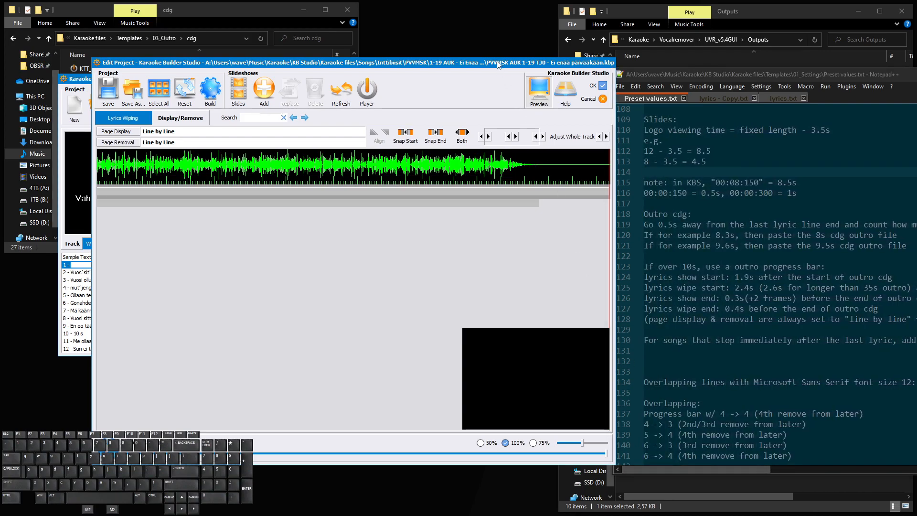
key(shift)
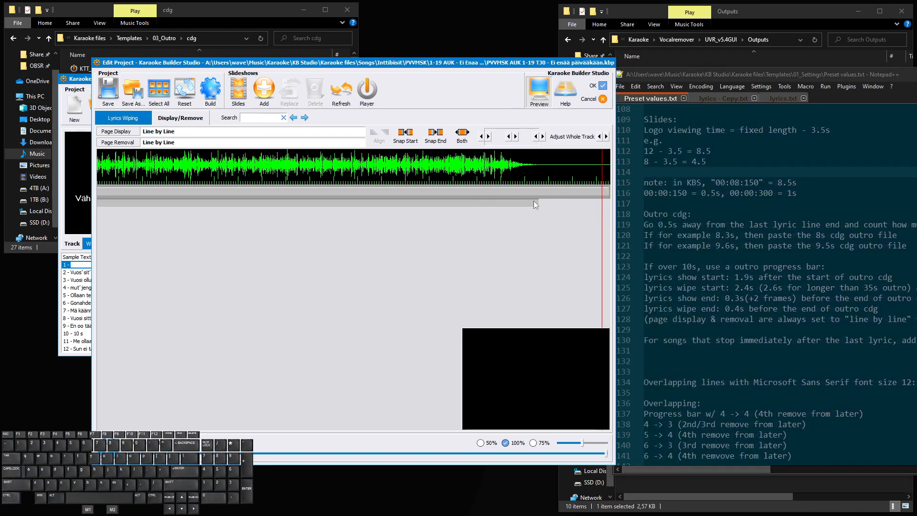
drag(542, 205, 600, 221)
key(alt)
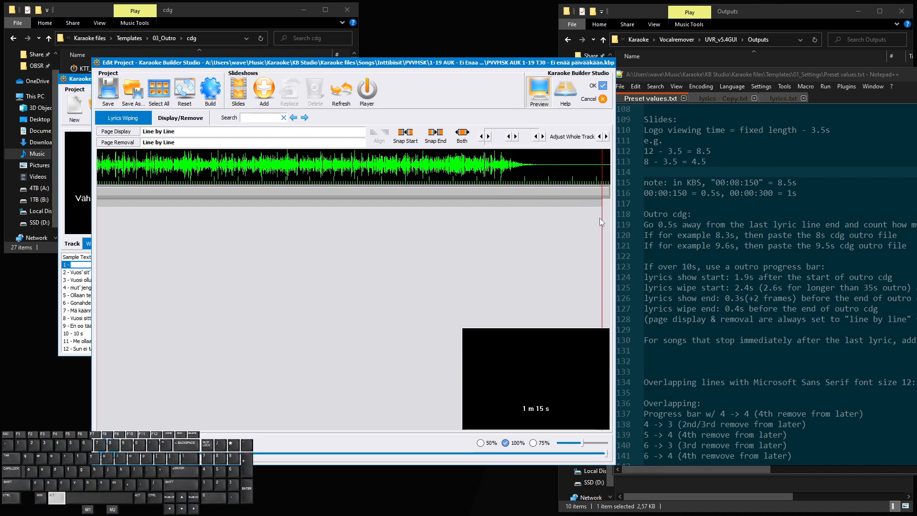
Align the outro progress bar line's display and removal times with those of the "1 m 15 s" line
scroll(546, 268, up, 15)
scroll(208, 266, up, 10)
key(ctrl)
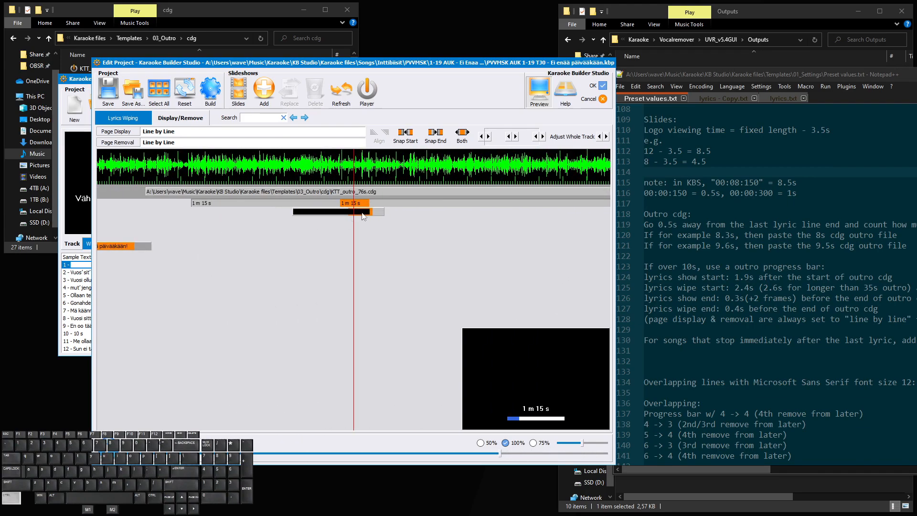
ctrl+click(363, 214)
click(377, 137)
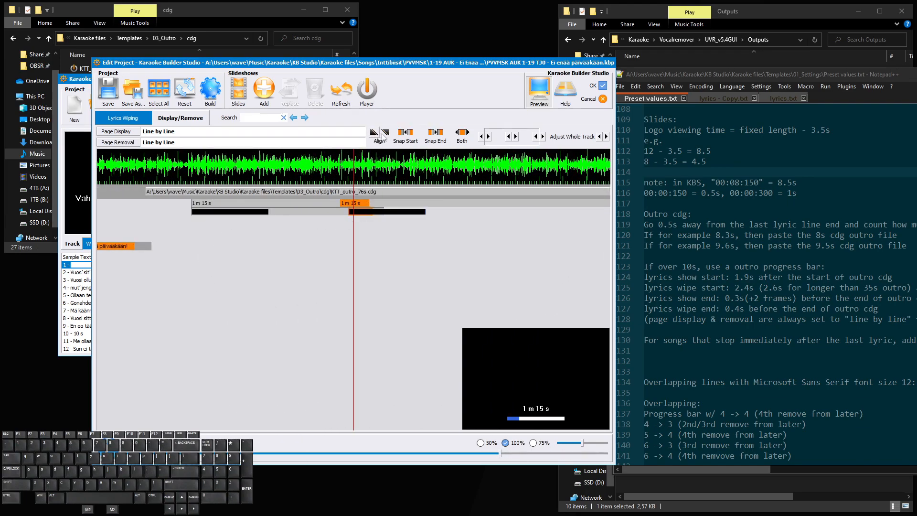
Move the progress bar's wipe start back to just after the point where the bar is first displayed
click(155, 118)
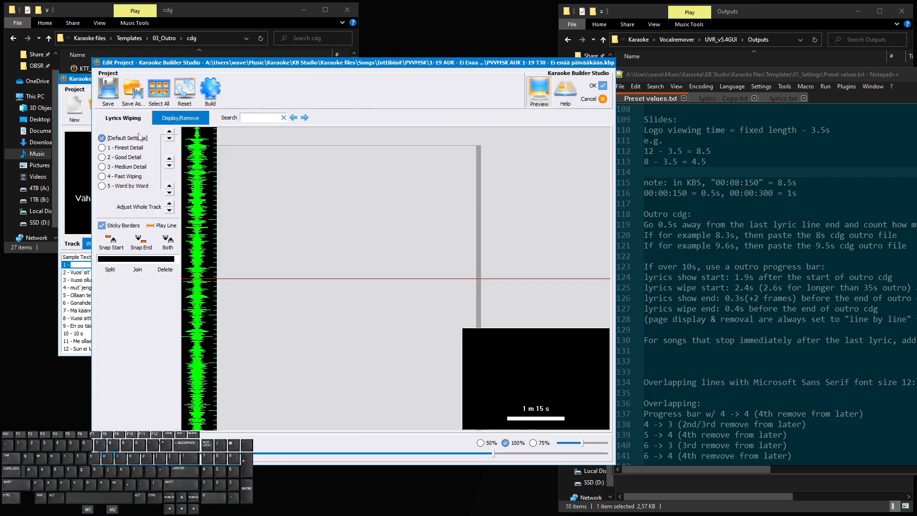
click(295, 251)
scroll(301, 272, up, 1)
drag(301, 293, 303, 162)
scroll(303, 245, up, 3)
drag(301, 306, 306, 199)
scroll(311, 258, up, 3)
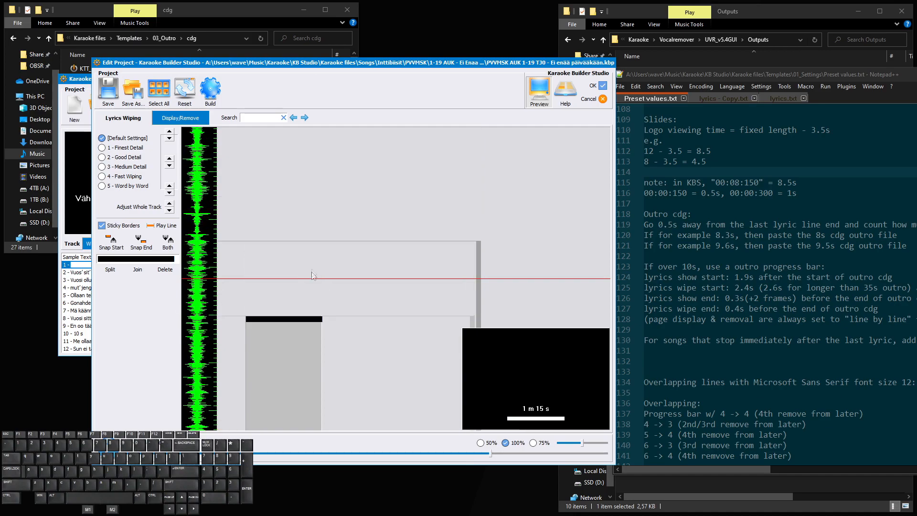
drag(303, 316, 304, 262)
scroll(244, 165, up, 3)
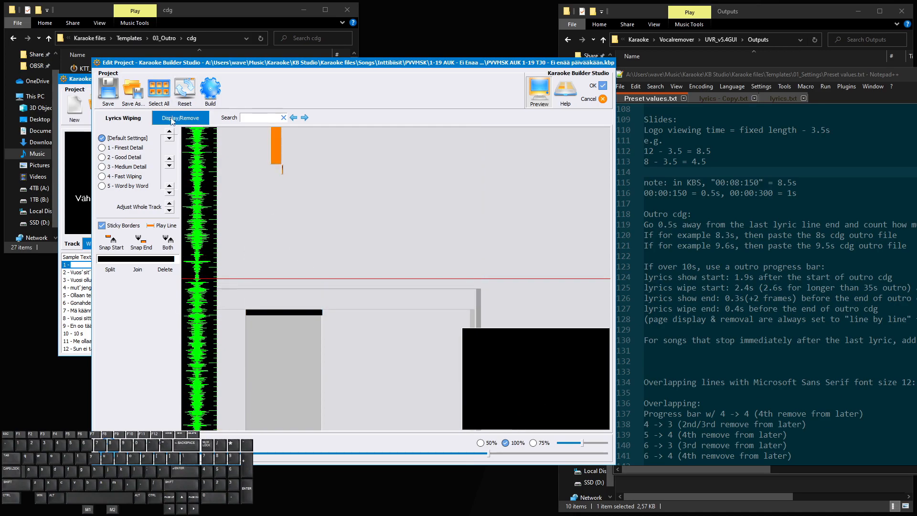
Compare the wiping and display timelines around the last lyric line to locate the exact start of the outro slideshow
scroll(267, 228, up, 6)
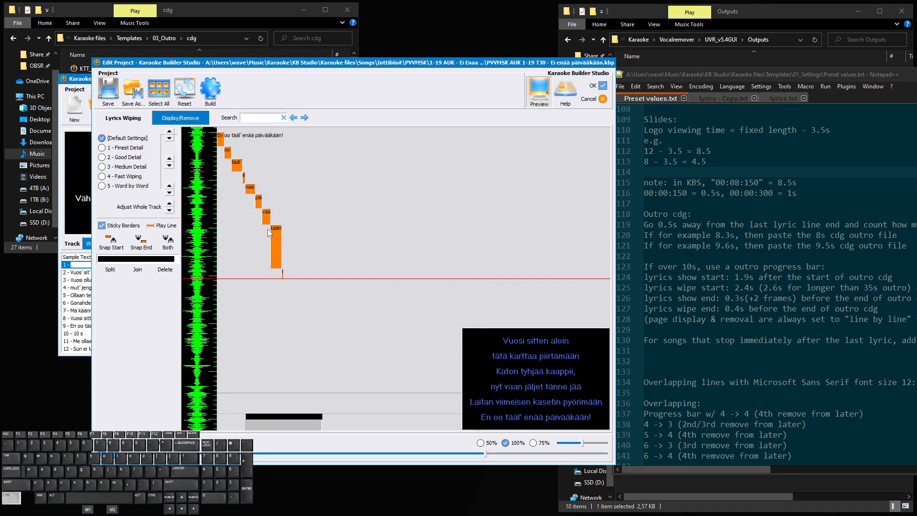
scroll(349, 236, down, 1)
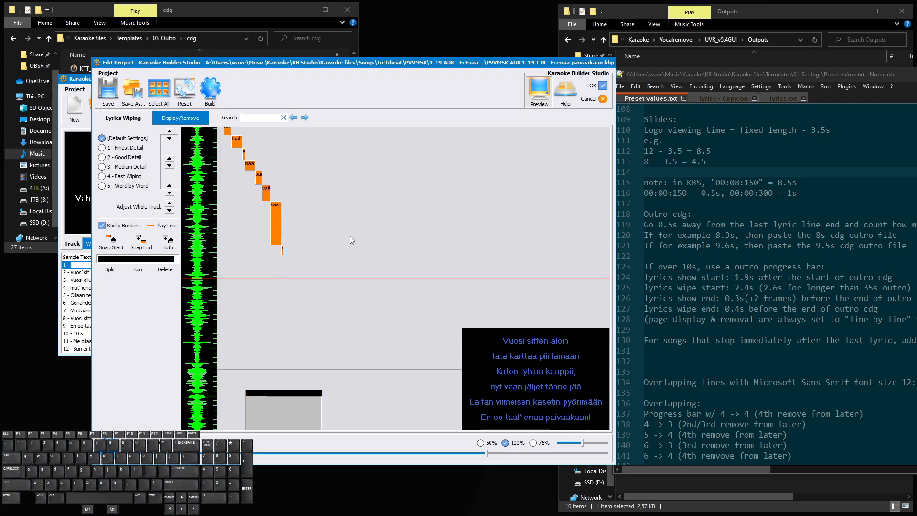
scroll(350, 236, down, 1)
scroll(234, 229, up, 2)
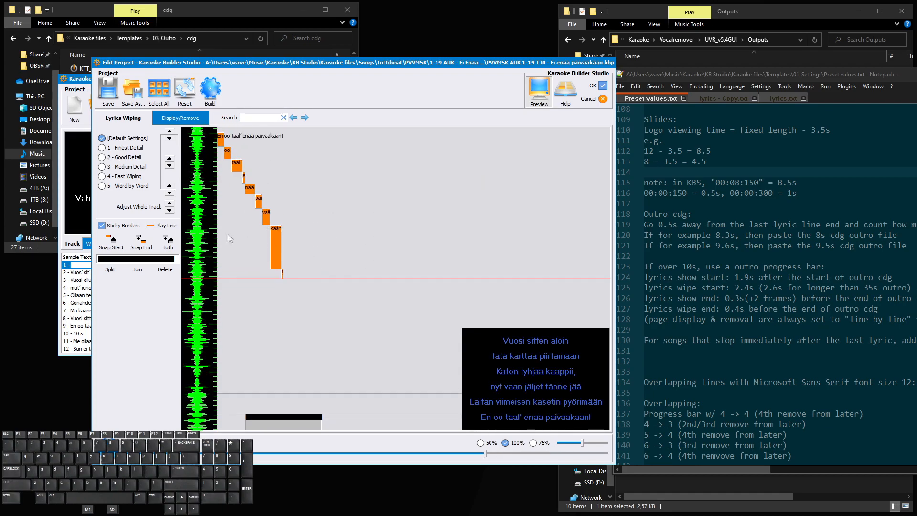
scroll(302, 252, down, 2)
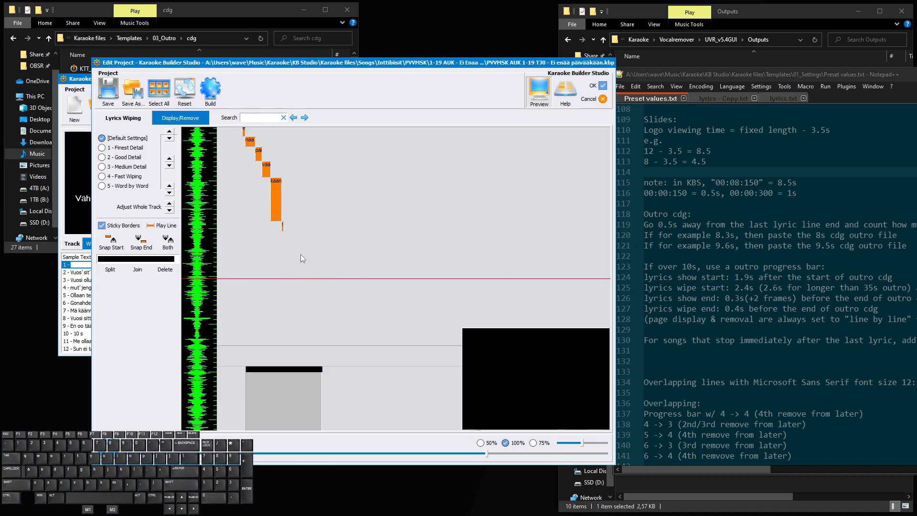
scroll(302, 253, up, 2)
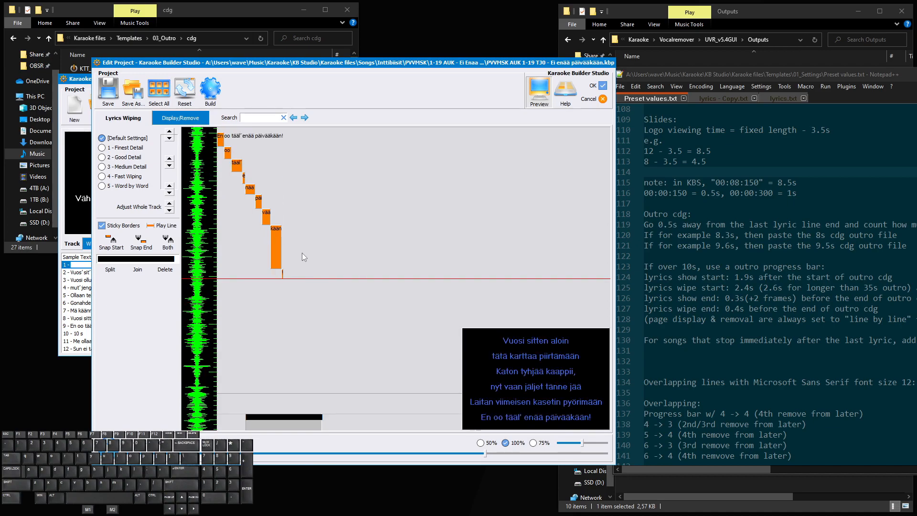
scroll(302, 253, down, 2)
scroll(301, 253, up, 2)
click(177, 119)
scroll(367, 245, down, 2)
click(134, 119)
click(186, 123)
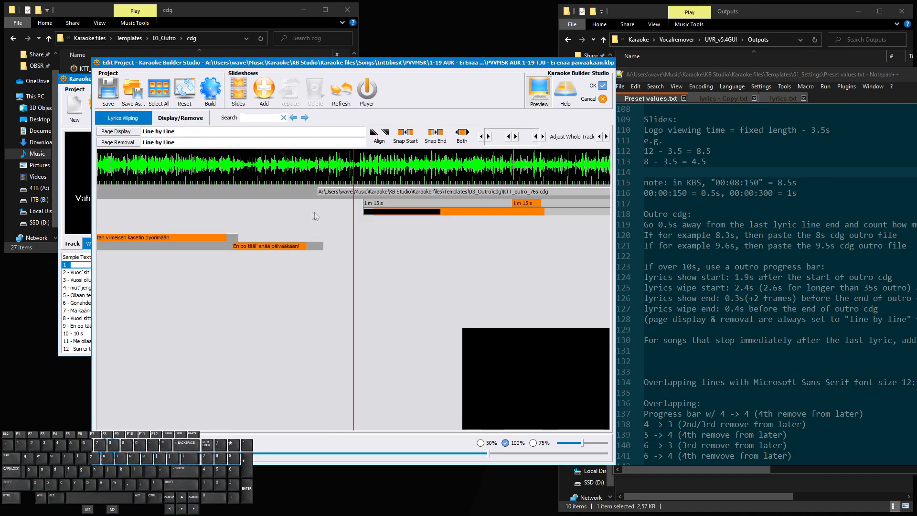
scroll(385, 228, up, 1)
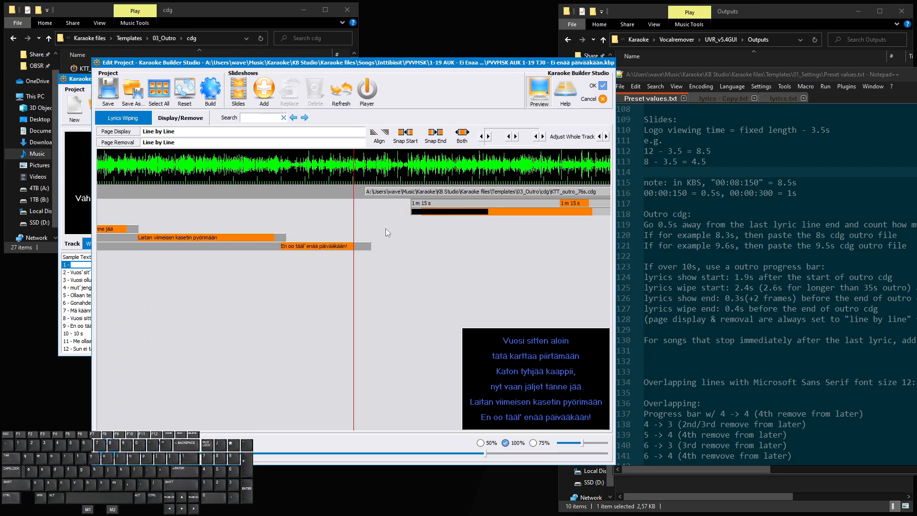
click(134, 123)
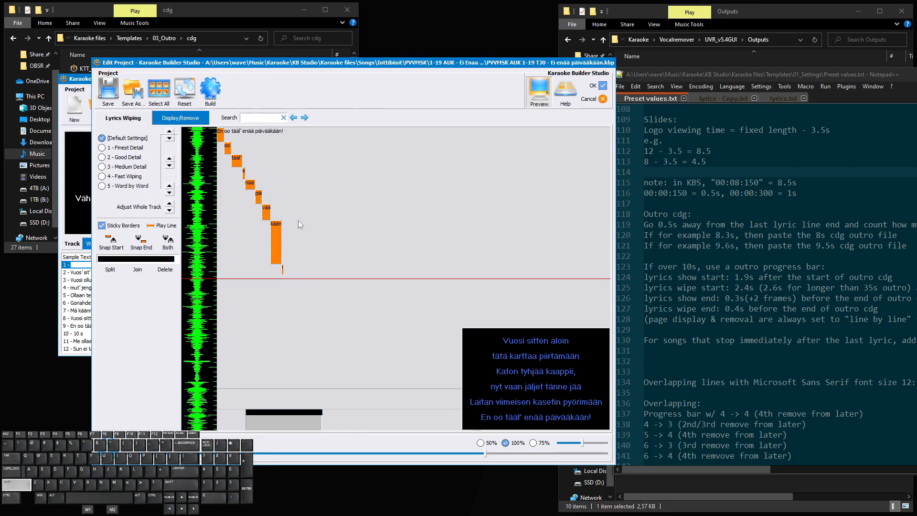
click(183, 120)
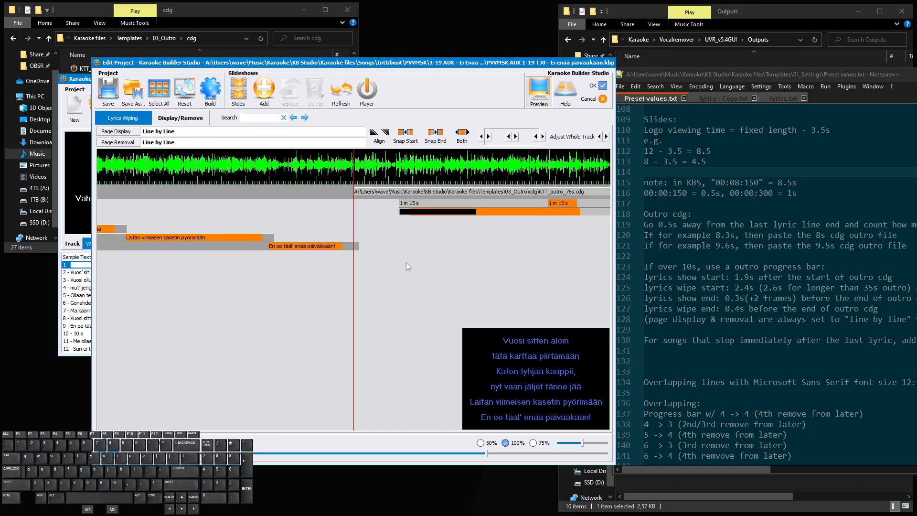
Set the progress bar's wipe start to 2.6 s after the start of the outro slideshow
scroll(405, 262, down, 1)
scroll(357, 227, down, 1)
scroll(357, 227, down, 3)
click(138, 120)
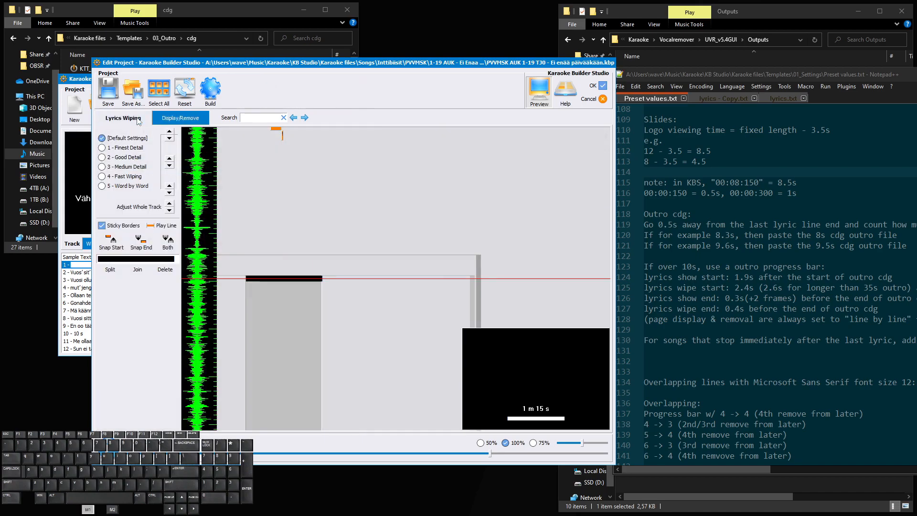
drag(297, 275, 298, 278)
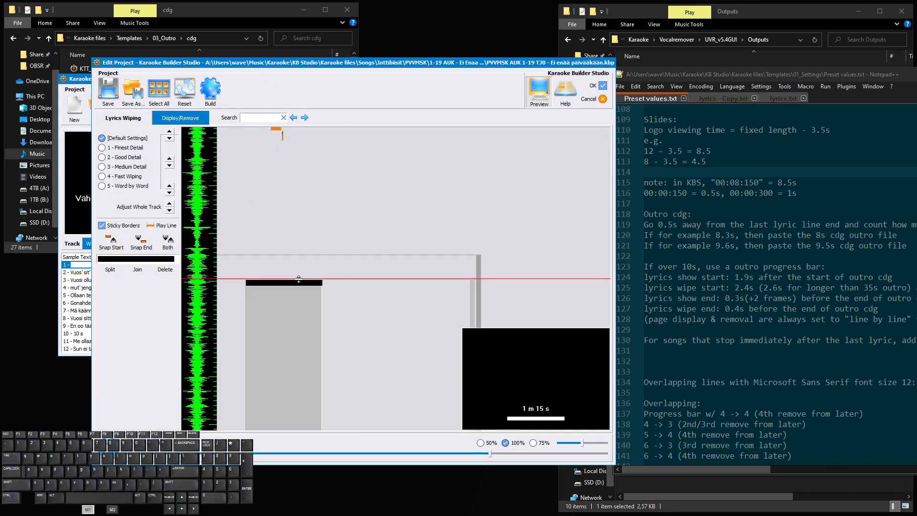
Examine the end of the outro slideshow to find the point 0.4 s before it for the progress bar's wipe end
click(180, 118)
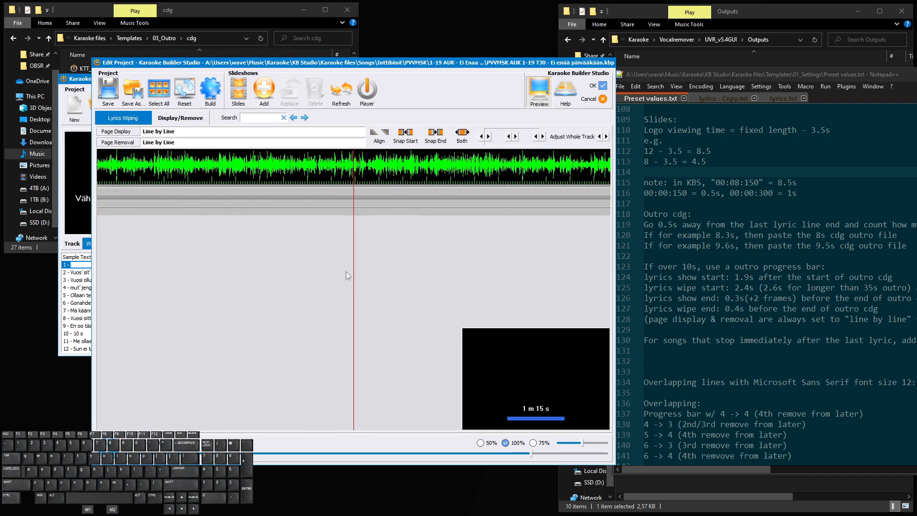
scroll(346, 270, down, 14)
scroll(333, 269, up, 3)
scroll(333, 268, down, 3)
scroll(333, 268, up, 1)
scroll(334, 269, down, 3)
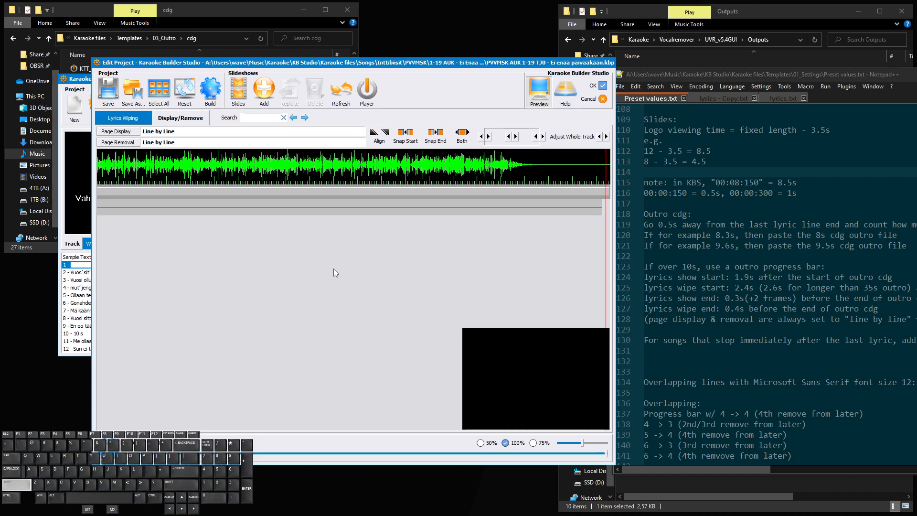
scroll(333, 268, down, 1)
scroll(333, 269, up, 3)
scroll(333, 268, up, 3)
scroll(291, 224, down, 1)
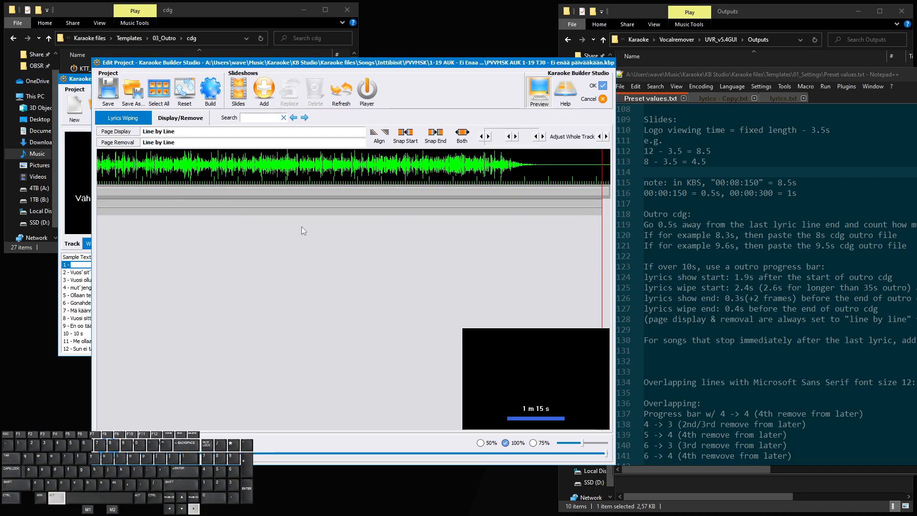
scroll(314, 229, up, 1)
Begin moving the outro progress bar's wipe end toward the end of the outro slideshow on the wiping timeline
click(126, 119)
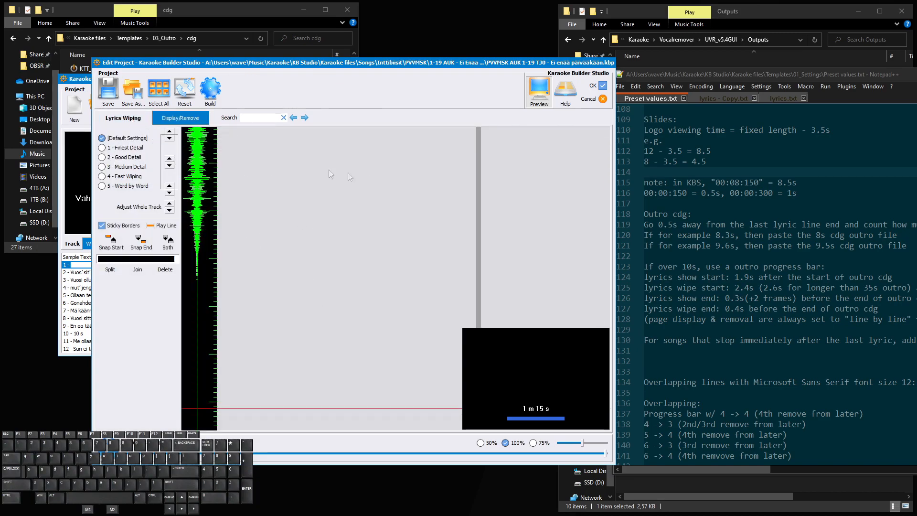
scroll(298, 318, up, 15)
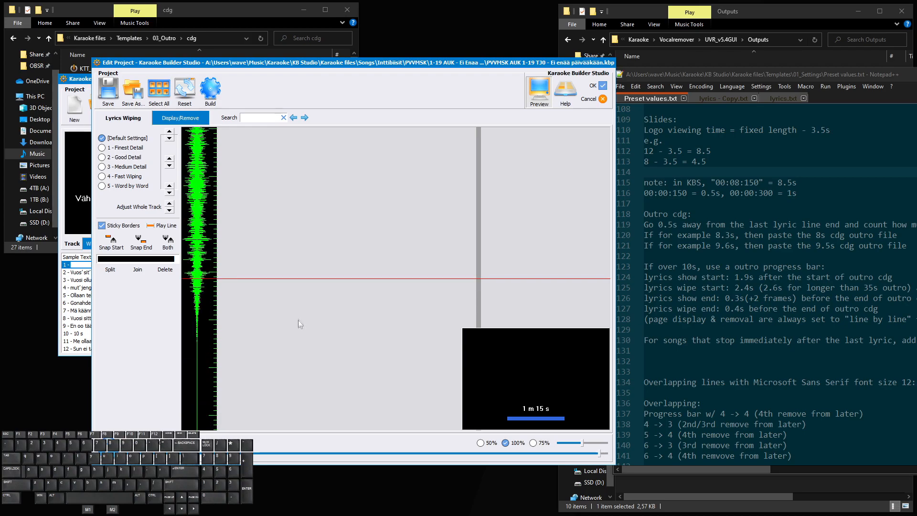
scroll(305, 334, up, 20)
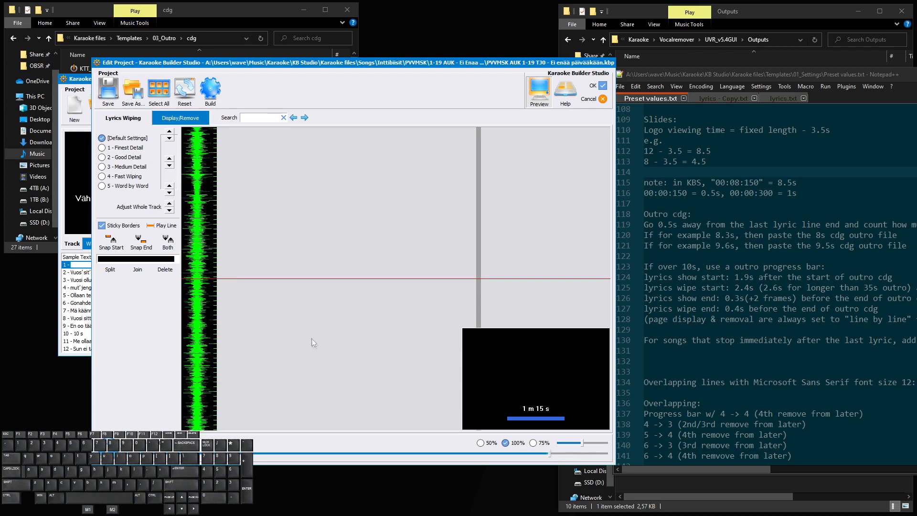
scroll(320, 334, up, 3)
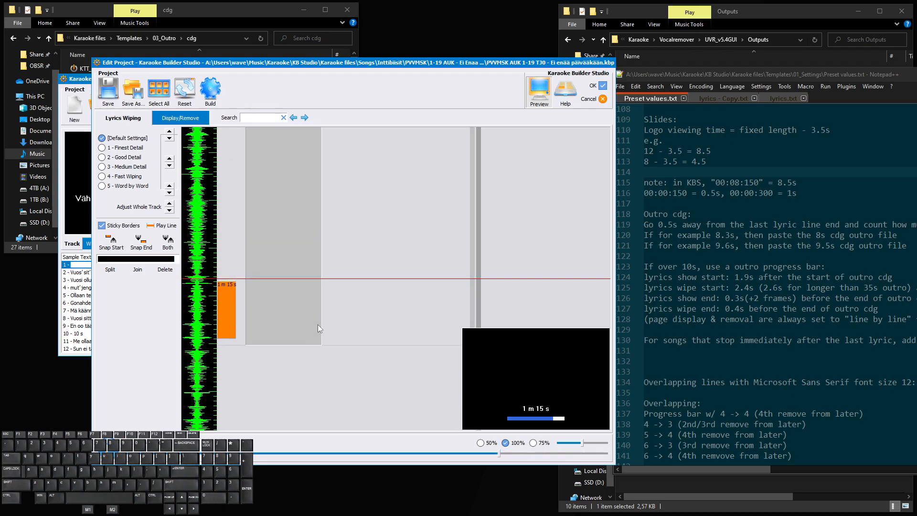
drag(296, 345, 289, 455)
scroll(257, 215, down, 3)
drag(270, 239, 259, 362)
scroll(303, 361, up, 9)
scroll(297, 353, down, 1)
scroll(290, 343, down, 8)
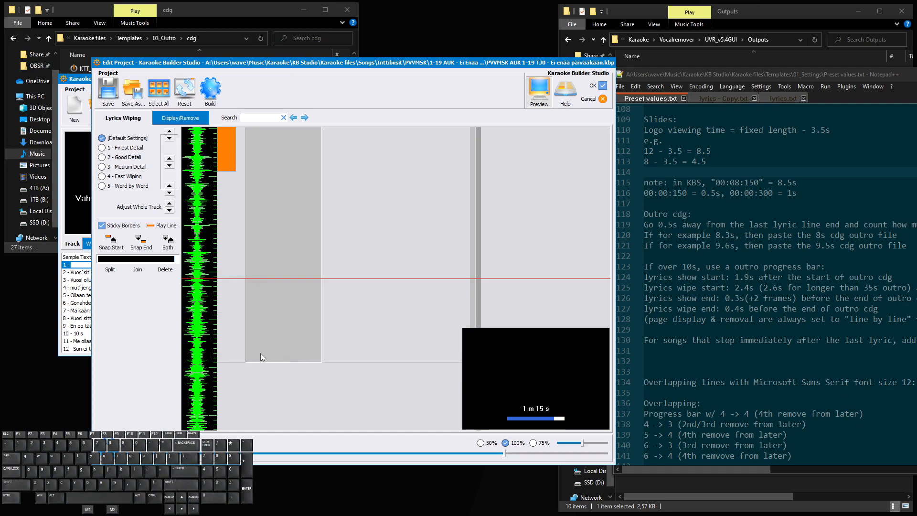
Compare the wiping and display timelines around the start of the outro to verify the progress bar's wipe start
scroll(287, 379, up, 9)
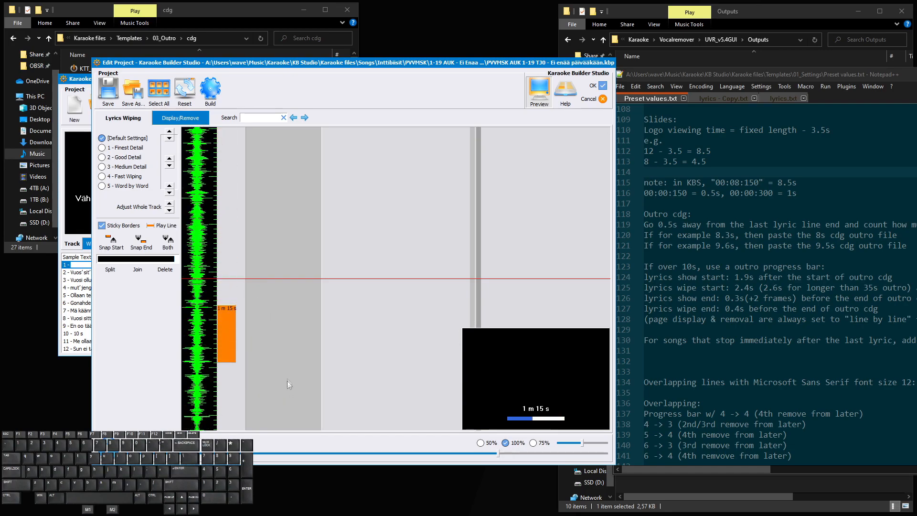
scroll(289, 363, down, 5)
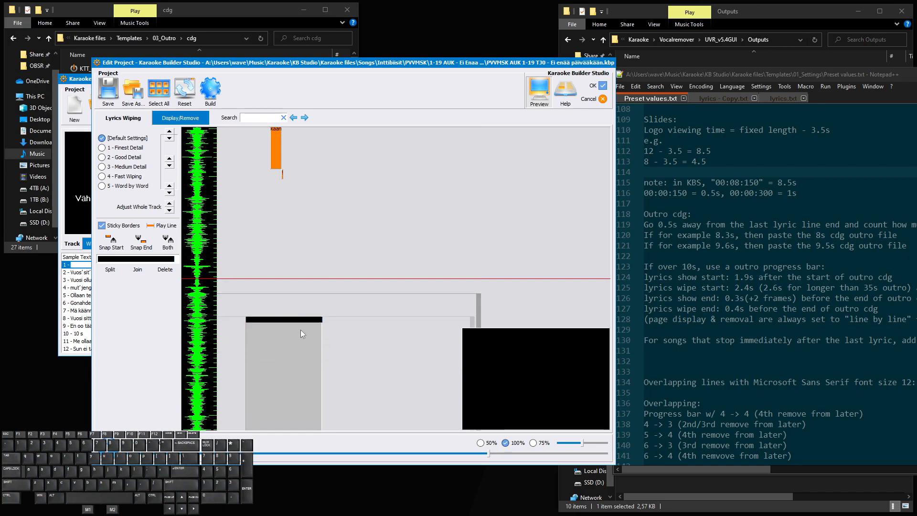
click(170, 119)
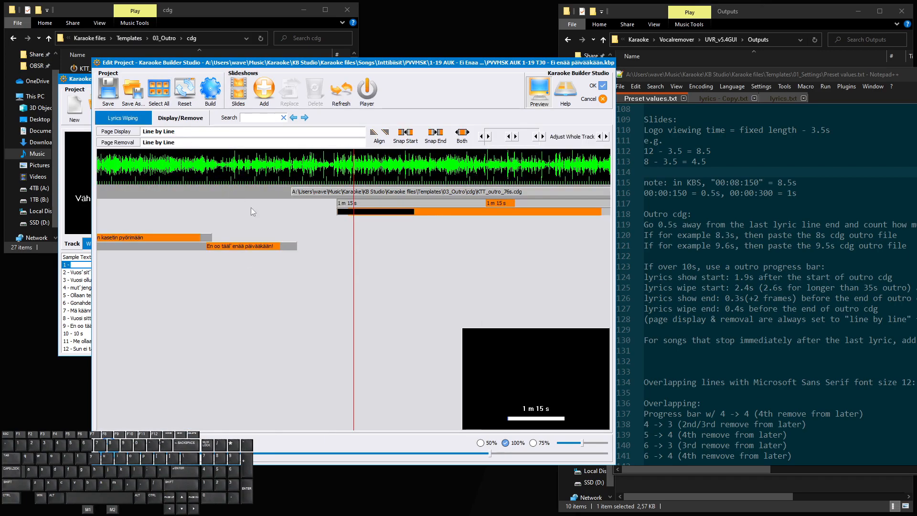
click(137, 122)
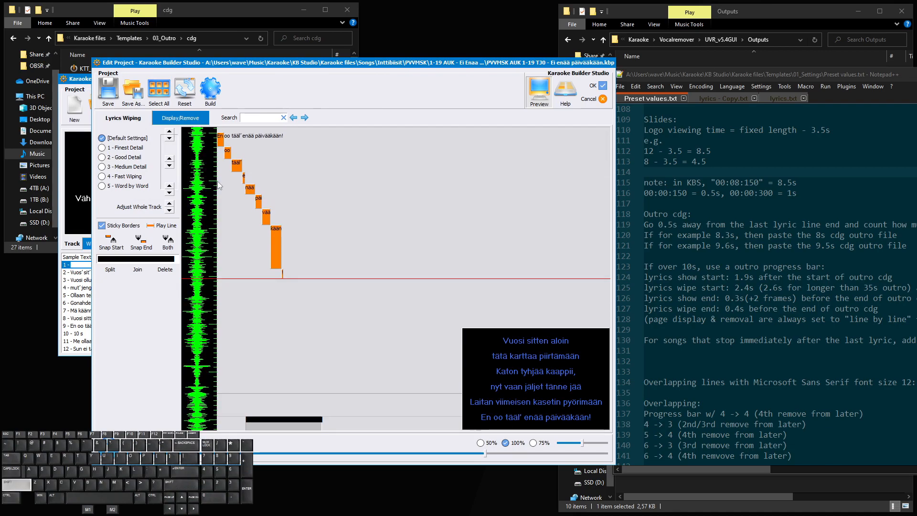
click(174, 121)
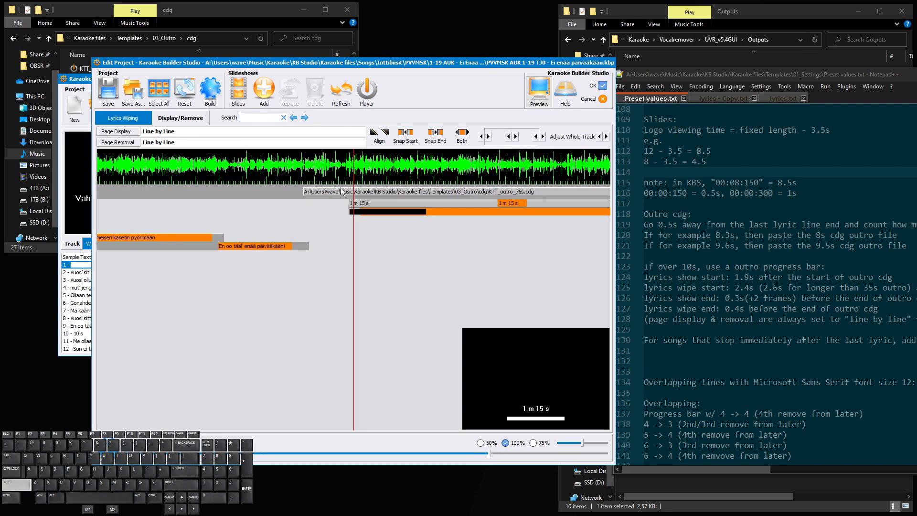
click(135, 121)
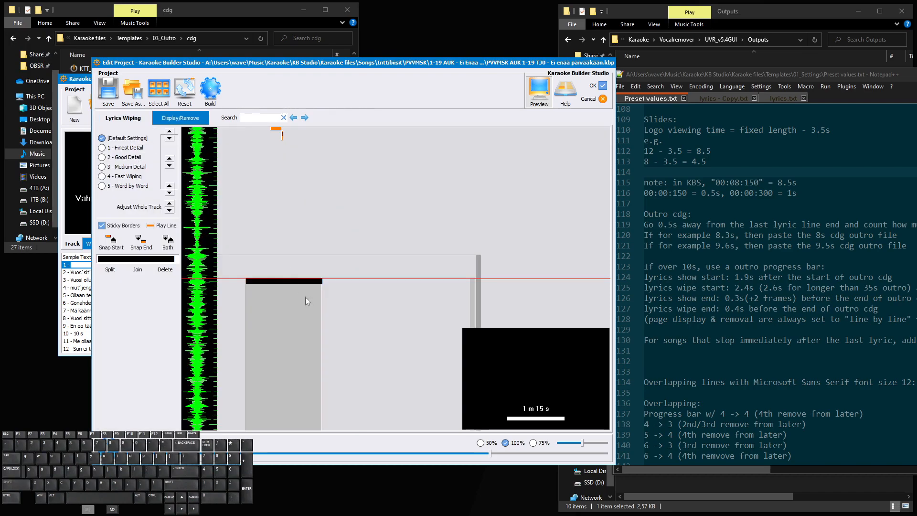
drag(306, 278, 306, 279)
Extend the outro progress bar's wipe end through the instrumental ending, close to the end of the song
scroll(299, 206, down, 15)
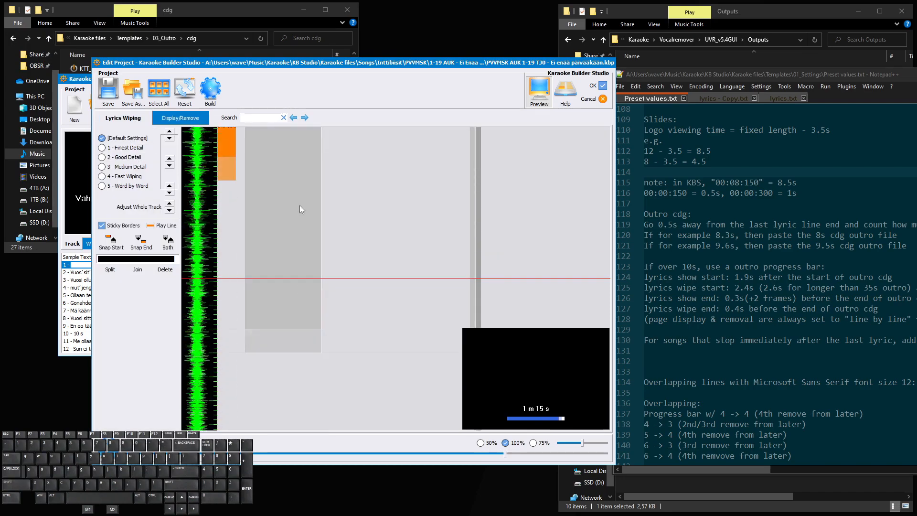
scroll(296, 234, down, 3)
drag(292, 207, 300, 437)
scroll(276, 222, down, 12)
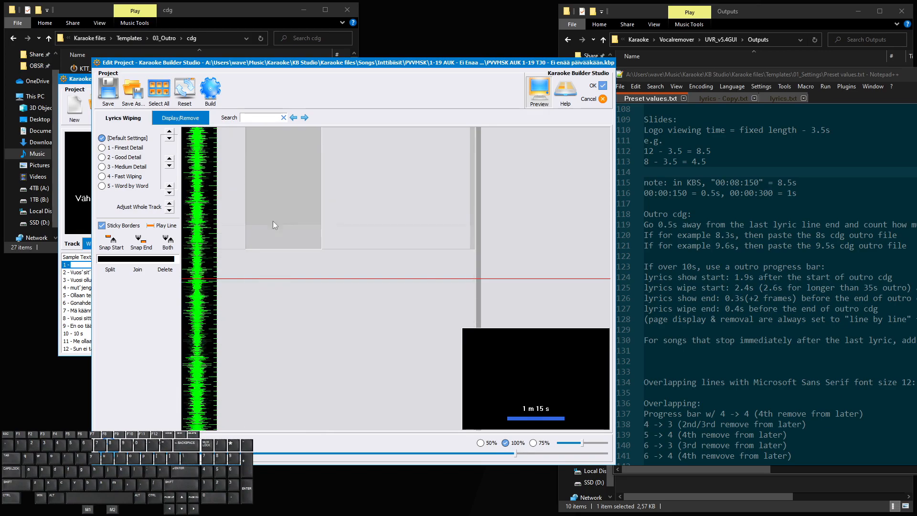
drag(285, 162, 270, 273)
drag(273, 156, 279, 212)
drag(280, 171, 284, 424)
scroll(282, 334, down, 6)
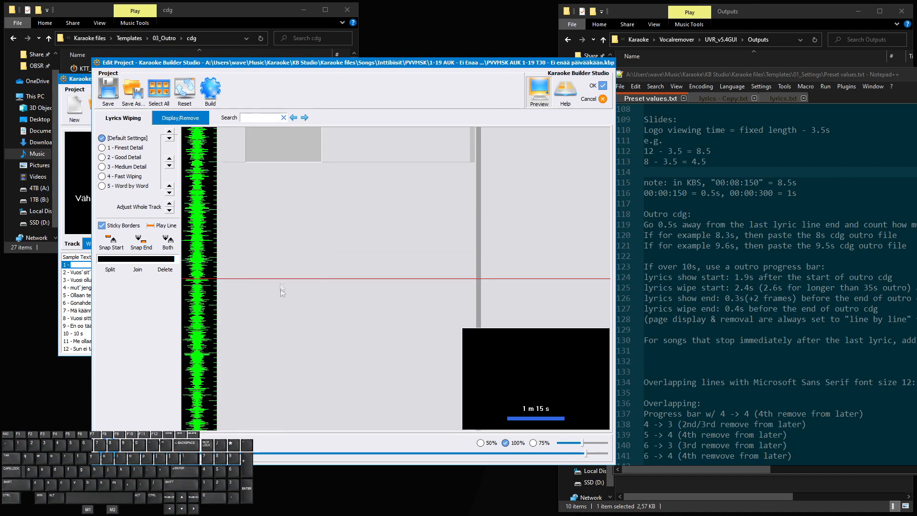
drag(288, 161, 272, 389)
Set the outro progress bar's wipe end to 0.4 s before the end of the outro slideshow, checking it on the display timeline
click(181, 119)
scroll(371, 280, down, 2)
scroll(371, 279, up, 2)
scroll(371, 280, down, 1)
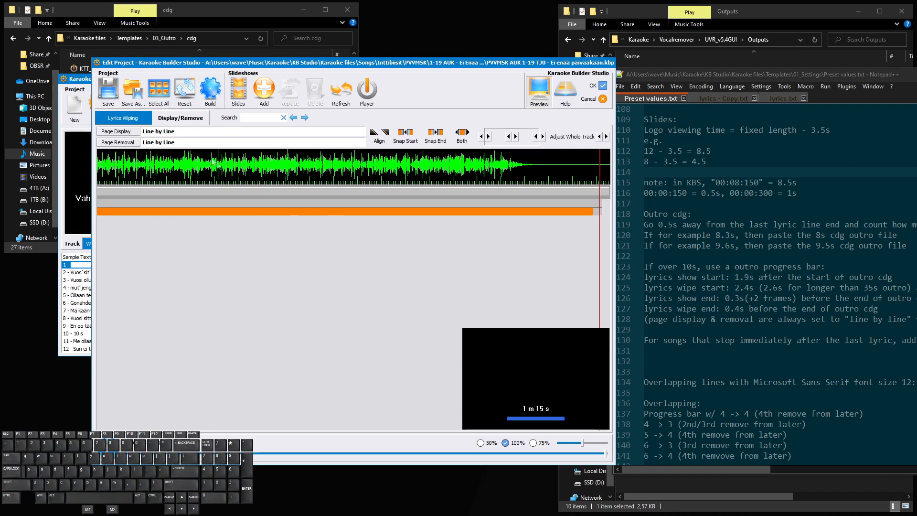
click(139, 119)
drag(289, 395, 288, 406)
click(739, 308)
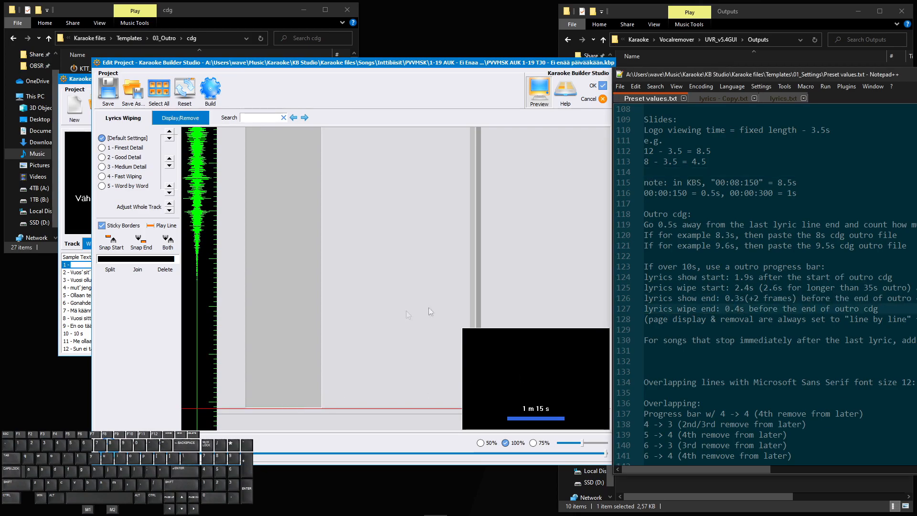
click(207, 114)
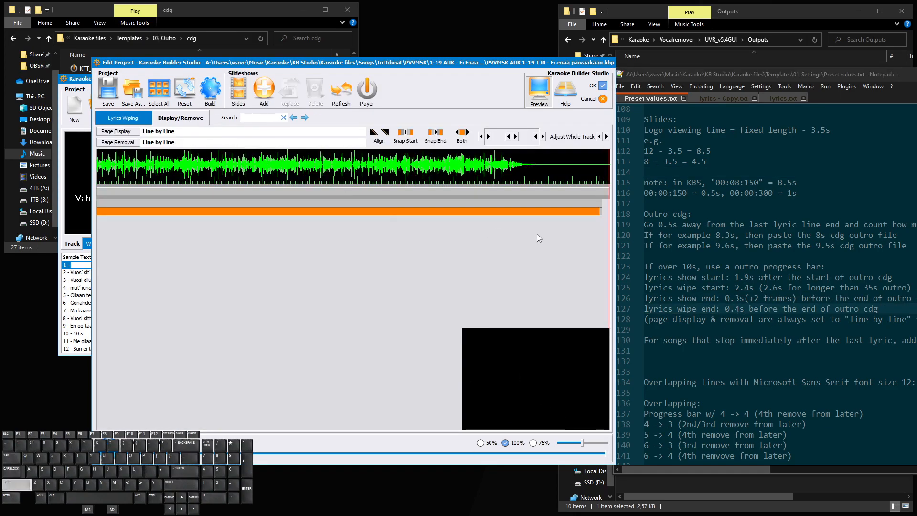
click(127, 118)
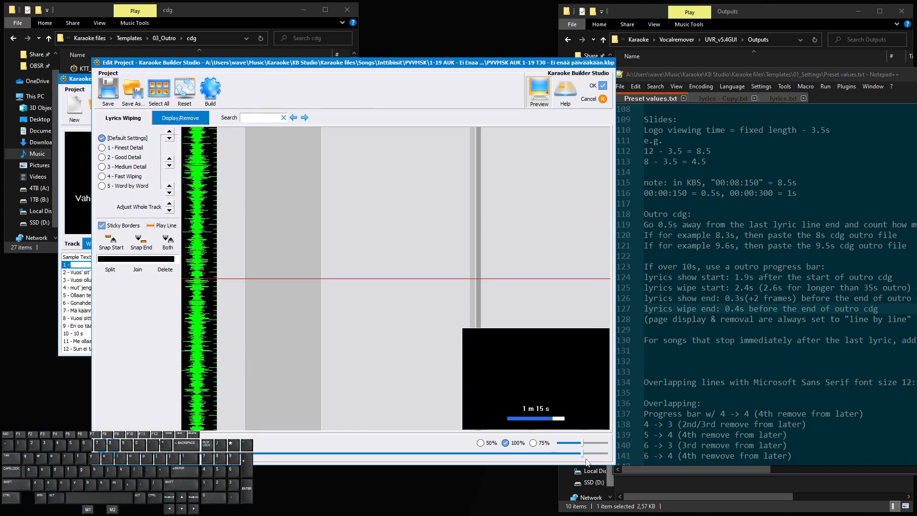
Return to the very beginning of the song on the display timeline and open the file selection for adding a CDG slideshow
drag(588, 462, 547, 411)
drag(538, 456, 445, 439)
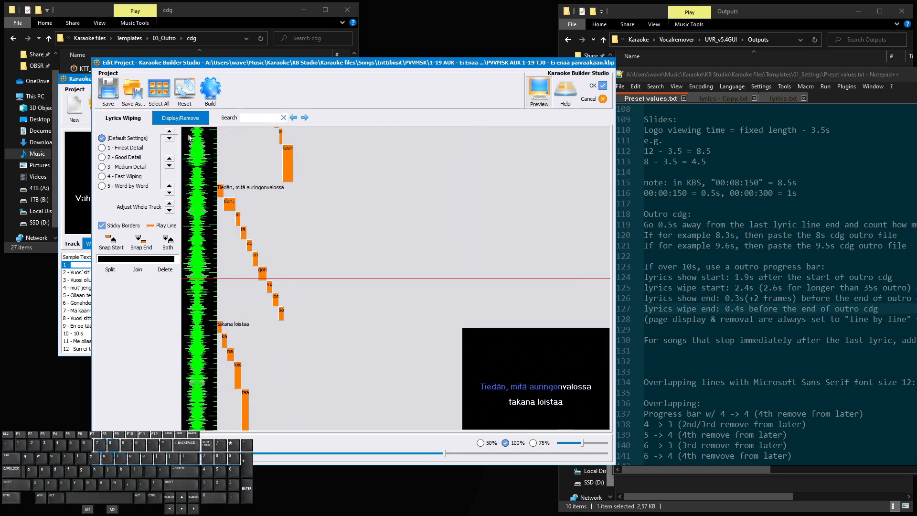
click(176, 117)
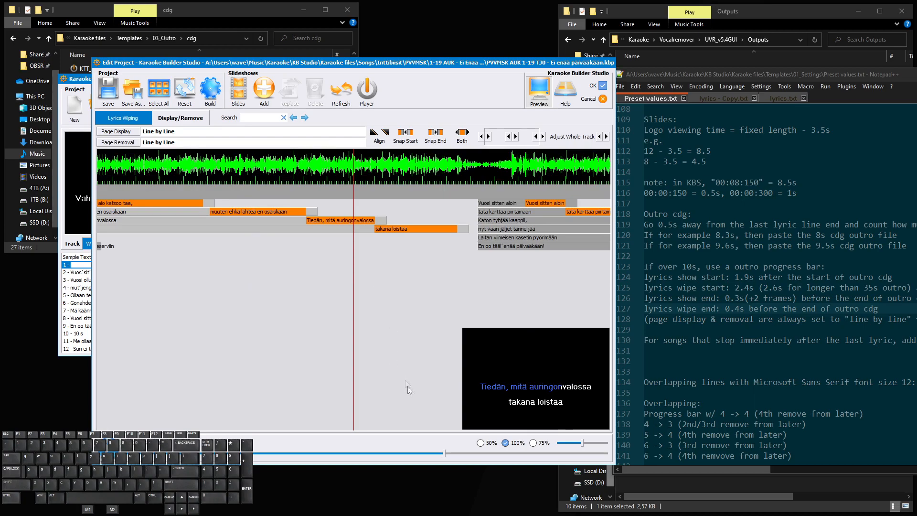
drag(440, 454, 100, 452)
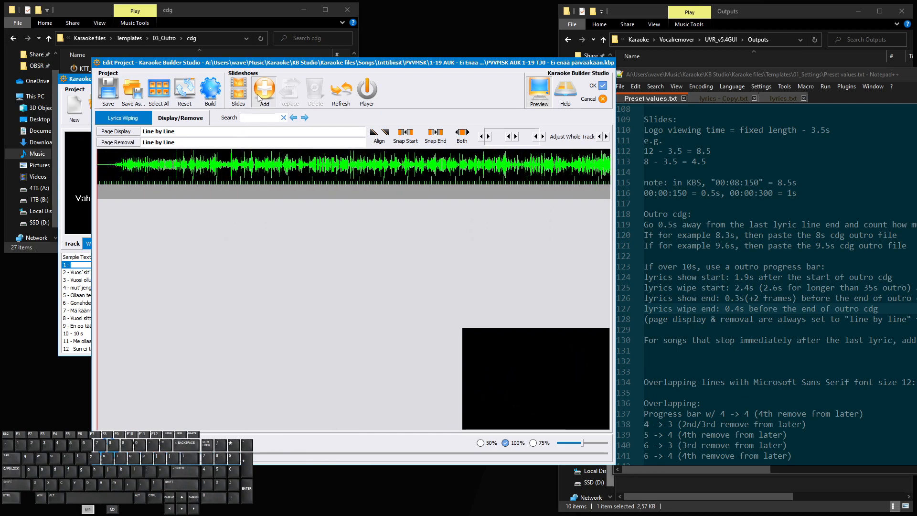
click(257, 94)
click(356, 82)
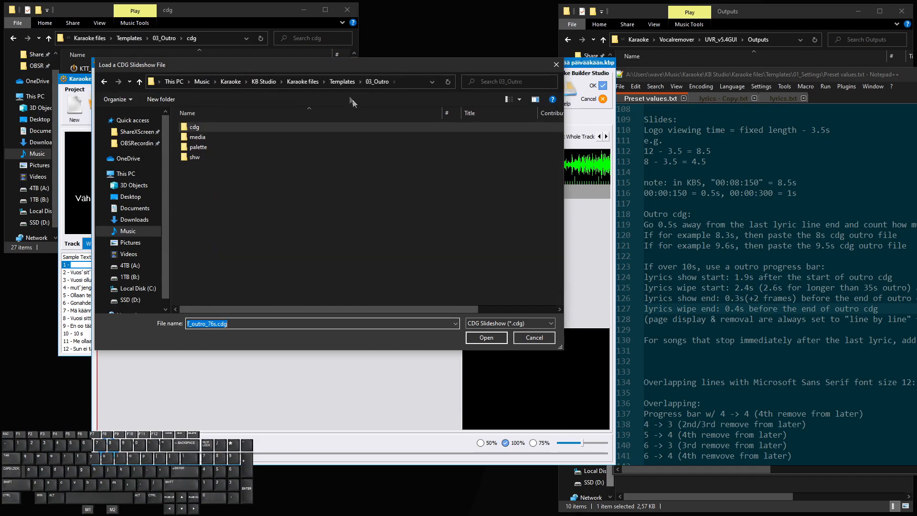
Clear the notes window out of the way and copy the path of the song folder "1-19 AUK - Ei Enaa Paivaakaan"
click(706, 485)
click(716, 298)
key(ctrl+c)
drag(875, 75, 777, 75)
click(858, 73)
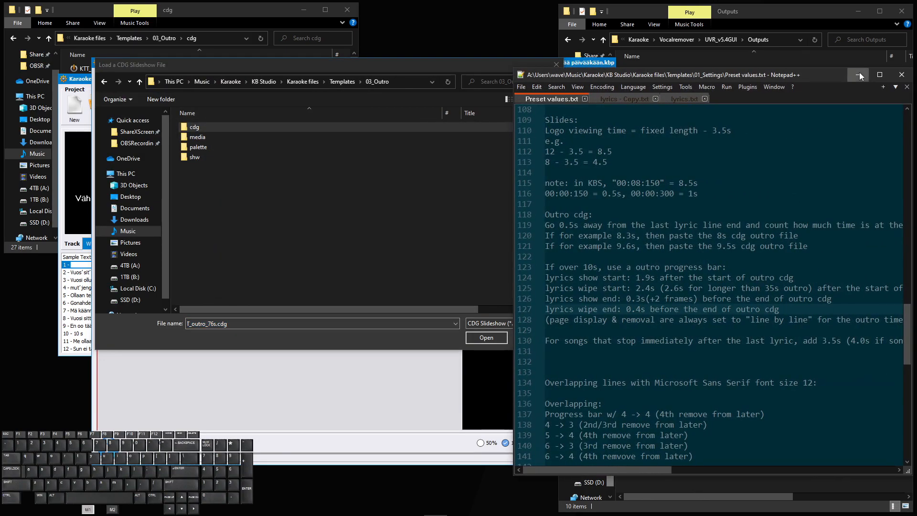
Load the "Ei enää päivääkään_intro.cdg" slideshow from the copied song folder path at the start of the song
click(396, 85)
key(ctrl+v)
key(Return)
click(297, 138)
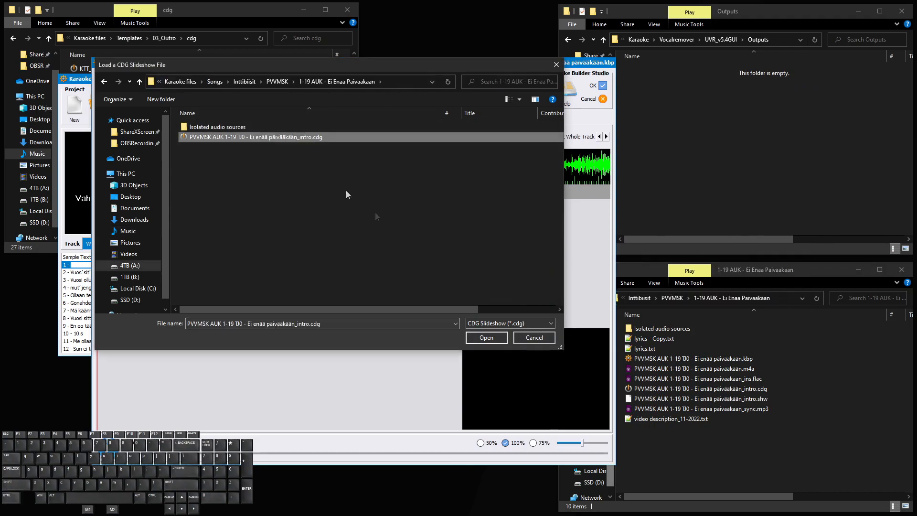
click(485, 337)
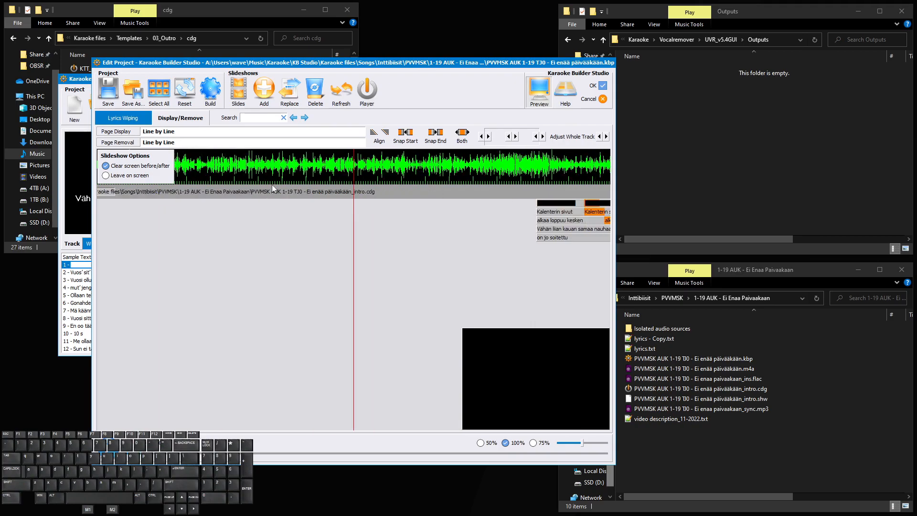
Move the intro progress bar's display start back to just after the end of the intro slideshow
drag(463, 204, 158, 209)
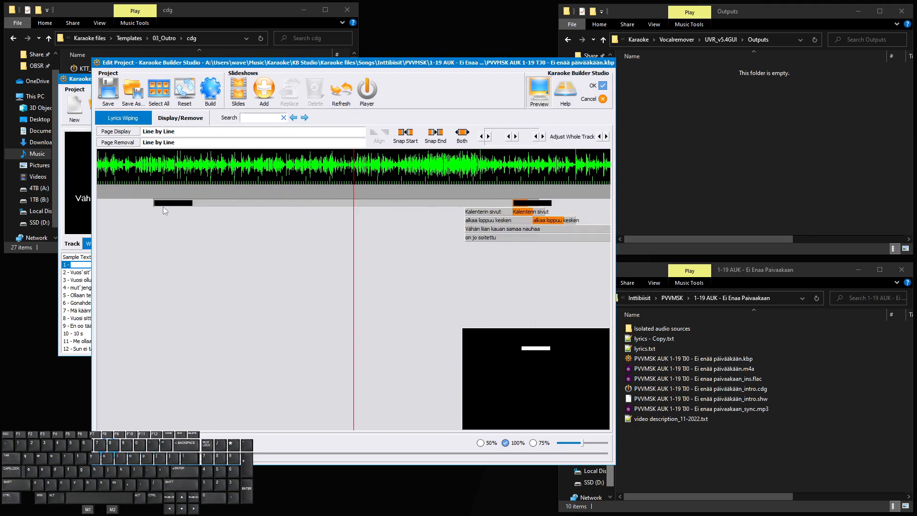
scroll(160, 209, up, 2)
drag(322, 204, 230, 213)
scroll(271, 222, up, 1)
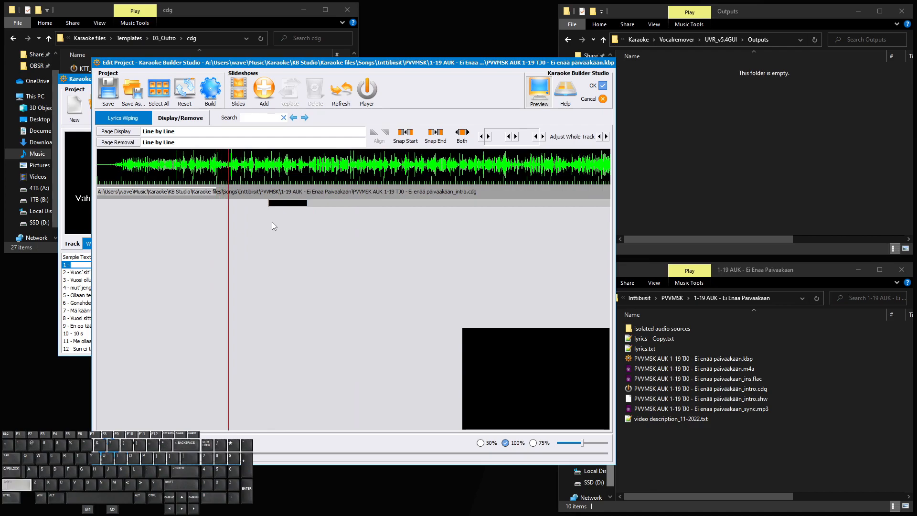
drag(269, 203, 233, 214)
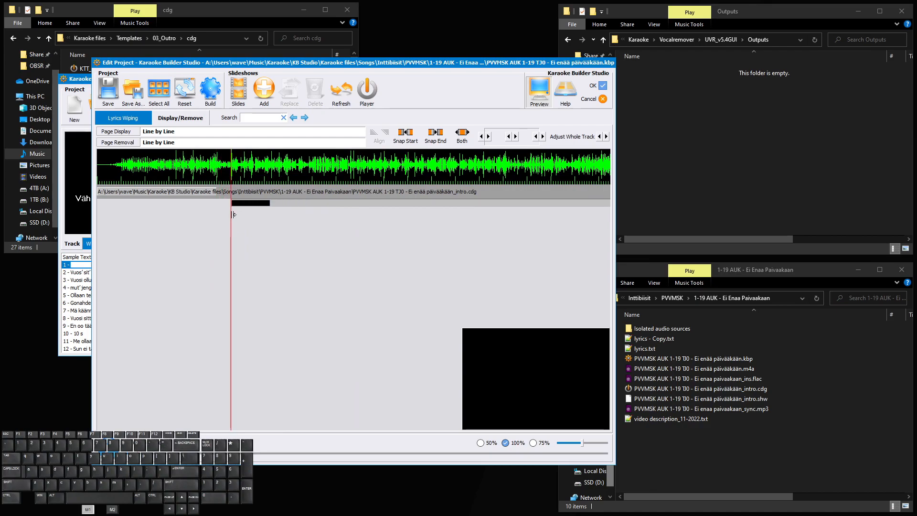
key(ctrl+Left)
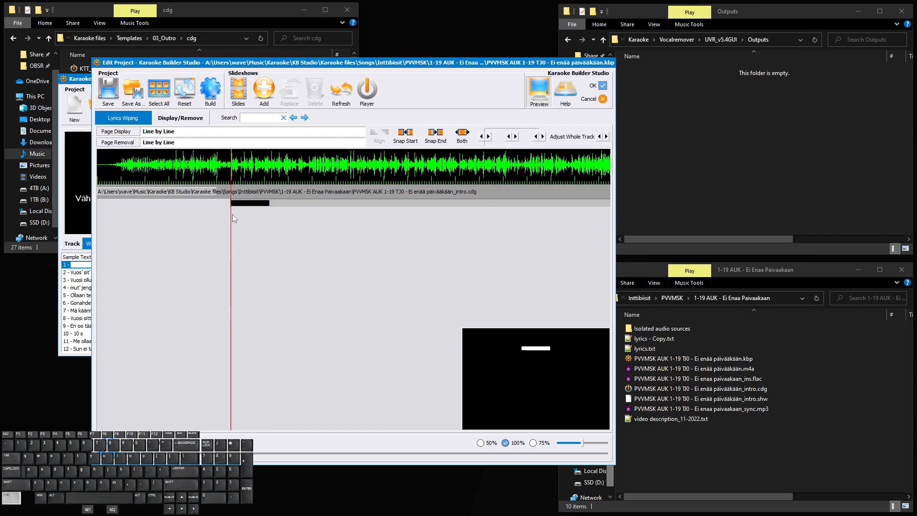
Move the intro progress bar's wipe start back to the point where the bar is first displayed
scroll(266, 190, down, 14)
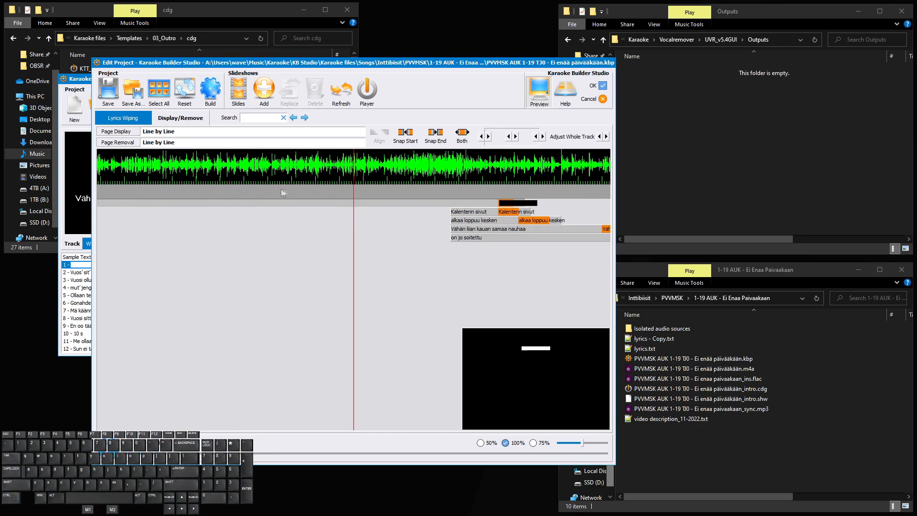
click(131, 119)
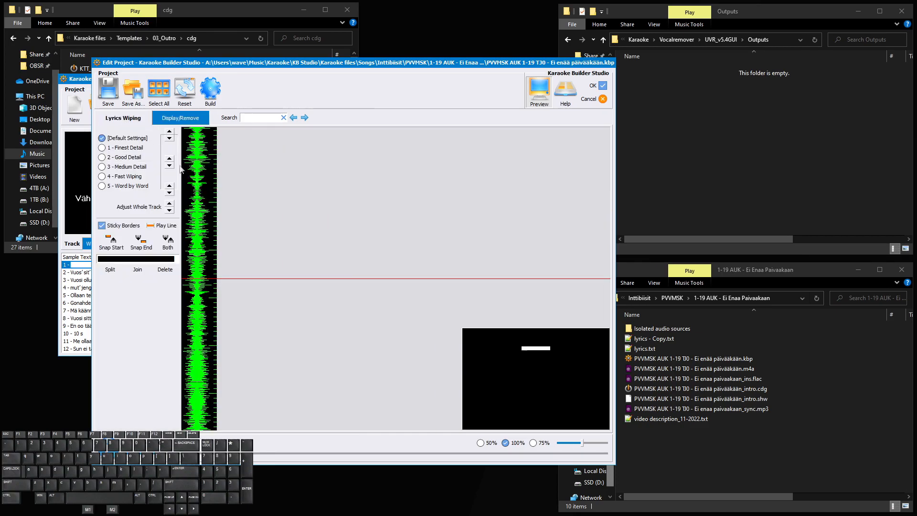
drag(242, 292, 239, 267)
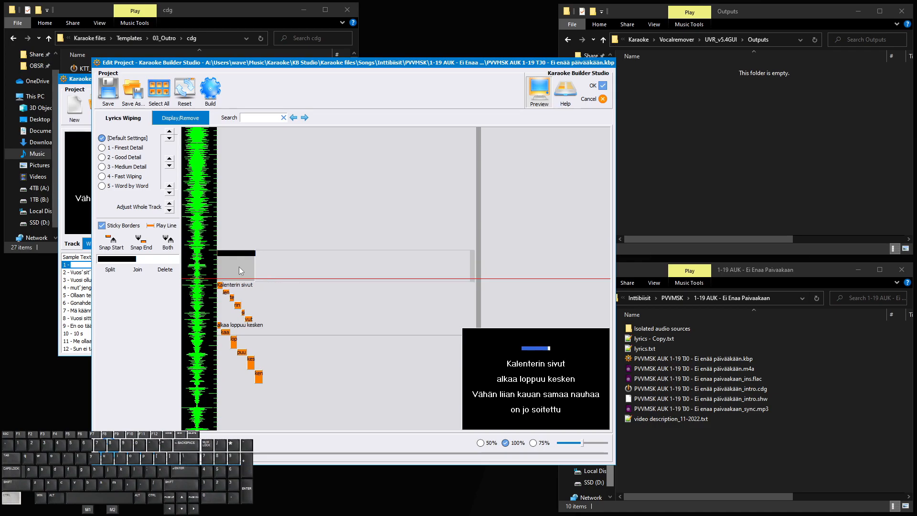
drag(243, 250, 244, 122)
scroll(271, 352, up, 5)
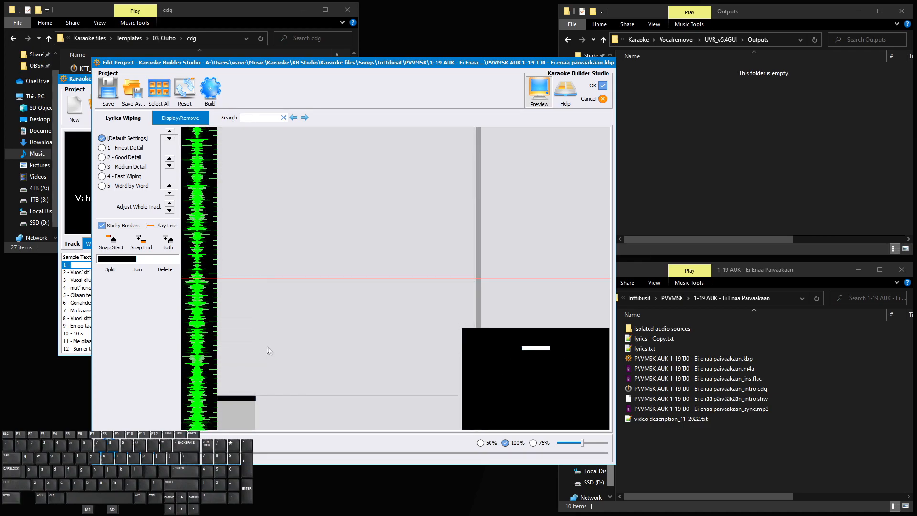
drag(243, 398, 246, 159)
scroll(274, 317, up, 4)
drag(243, 350, 251, 155)
scroll(265, 315, up, 6)
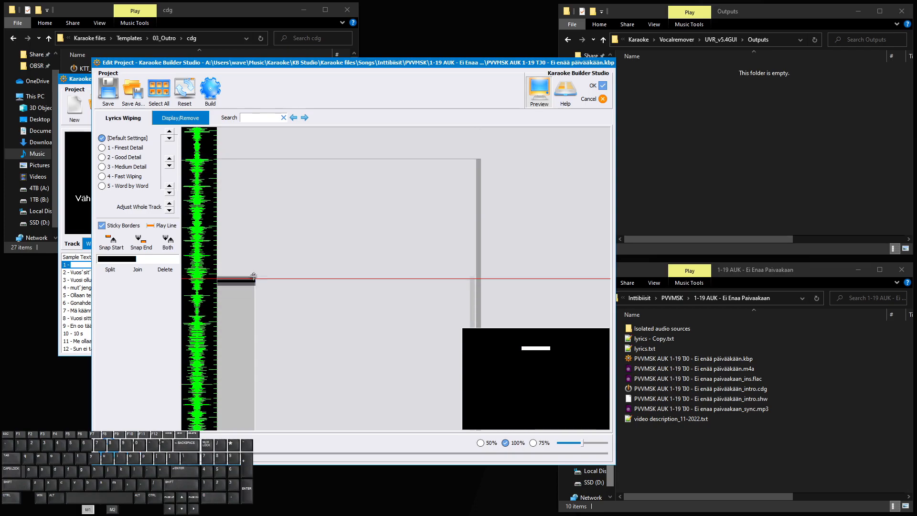
scroll(272, 300, up, 2)
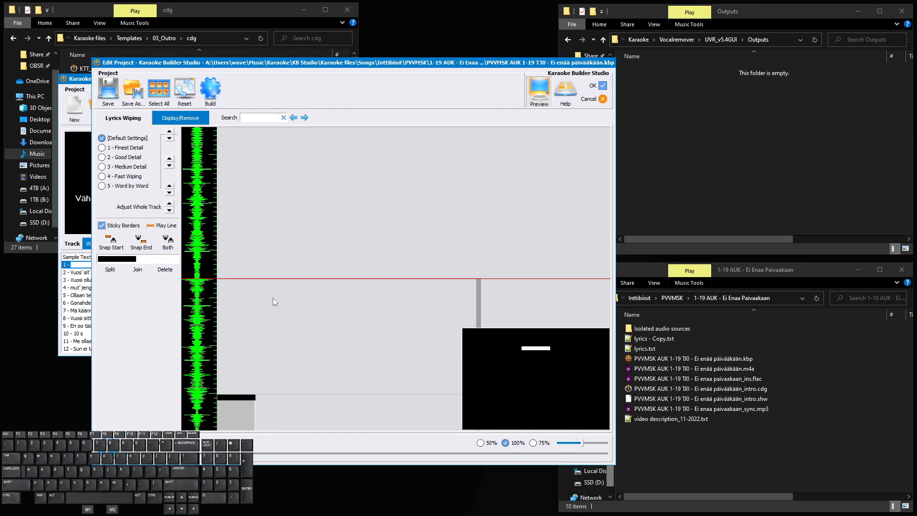
Finish stretching the intro progress bar's wipe back to its display start, shorten its removal to just after the wipe ends, and accept the edits
scroll(286, 298, down, 1)
drag(241, 385, 259, 279)
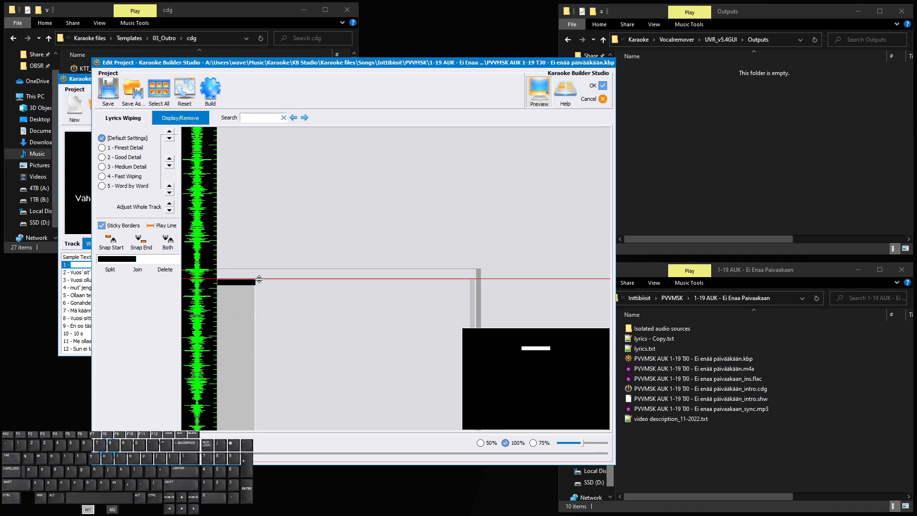
click(176, 117)
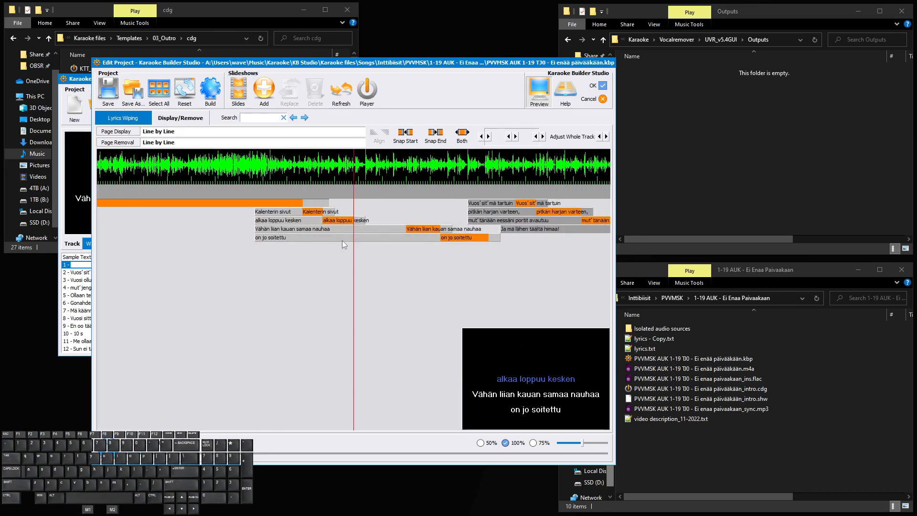
scroll(343, 234, up, 4)
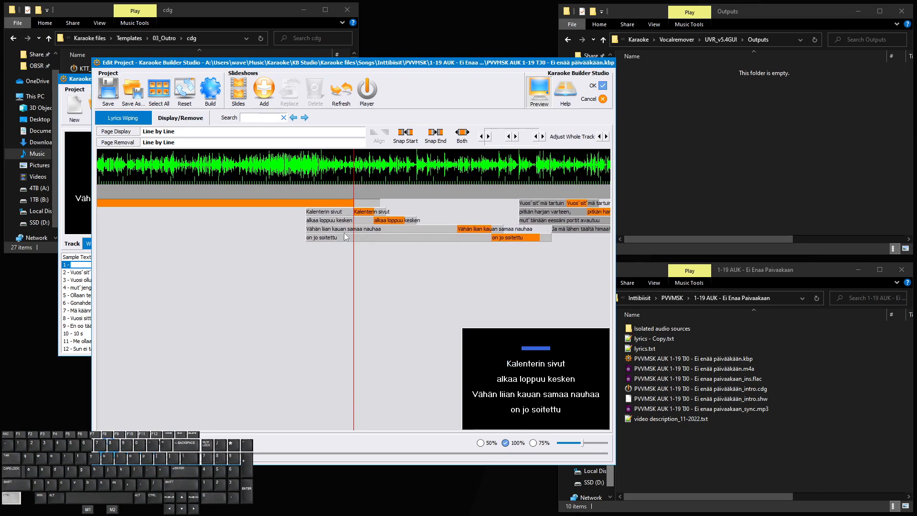
click(144, 118)
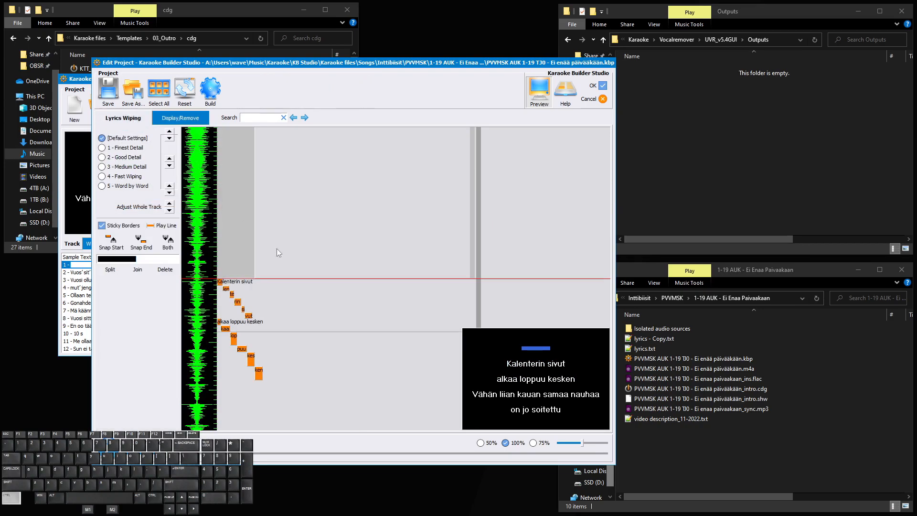
scroll(277, 244, down, 5)
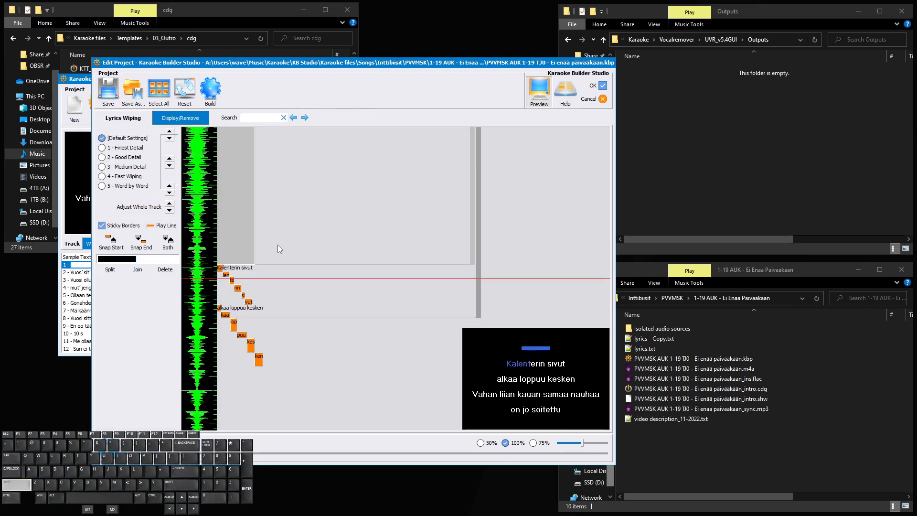
click(180, 118)
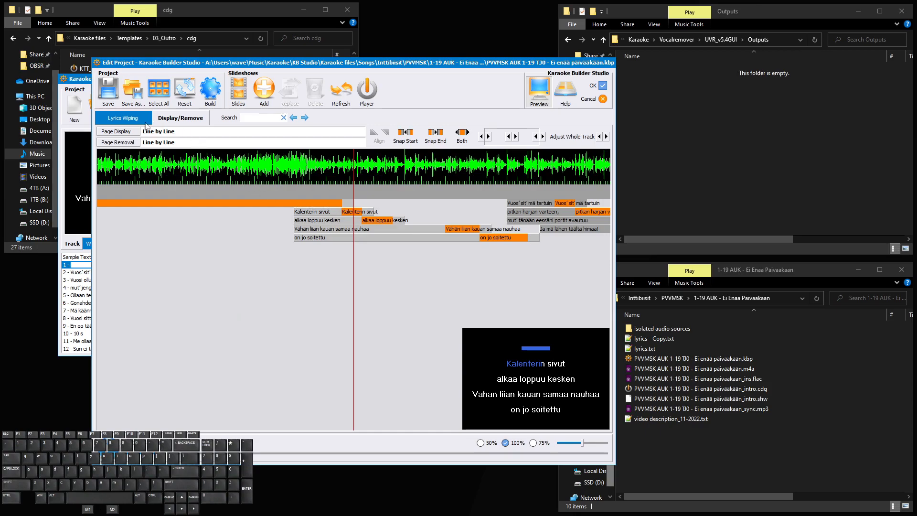
scroll(304, 193, up, 5)
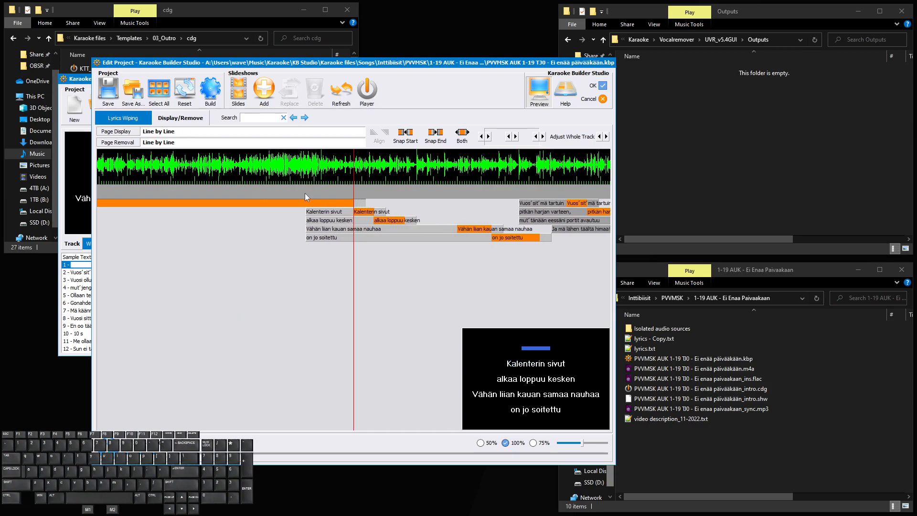
scroll(310, 196, up, 10)
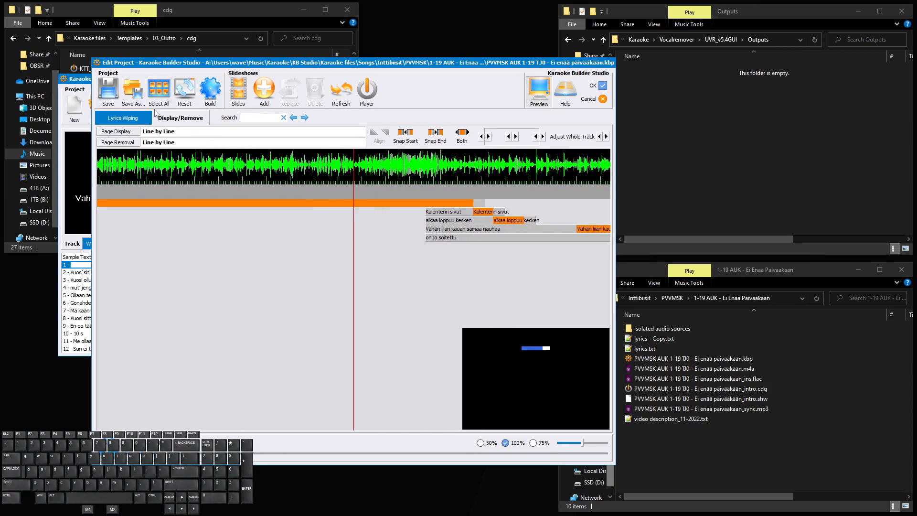
click(602, 86)
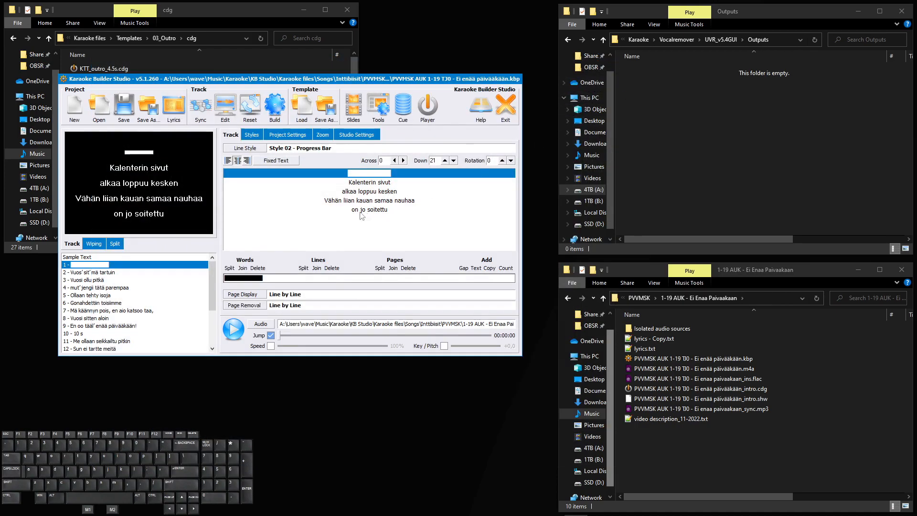
Duplicate the first page's progress bar line, check the intro length in lyrics.txt, and make the copy "20 s" in the Instrumental Break style
click(489, 269)
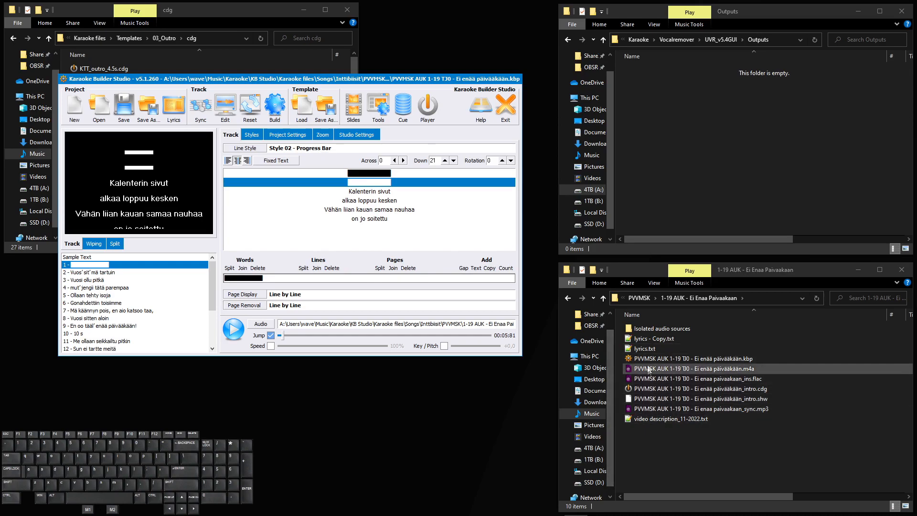
double_click(644, 348)
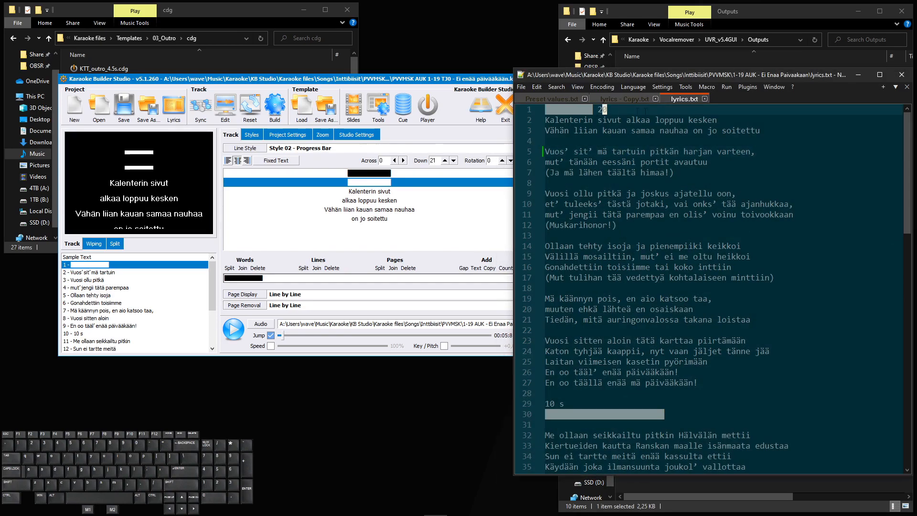
click(858, 74)
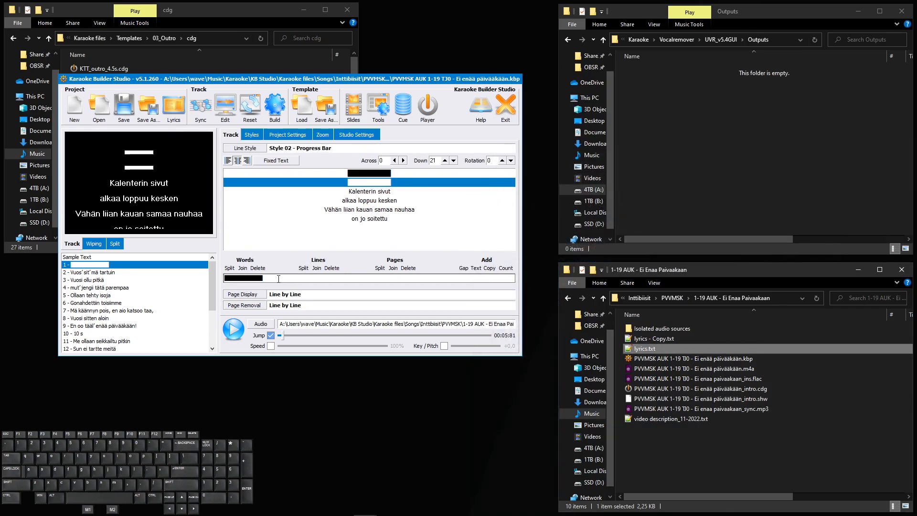
click(279, 279)
text(20 s)
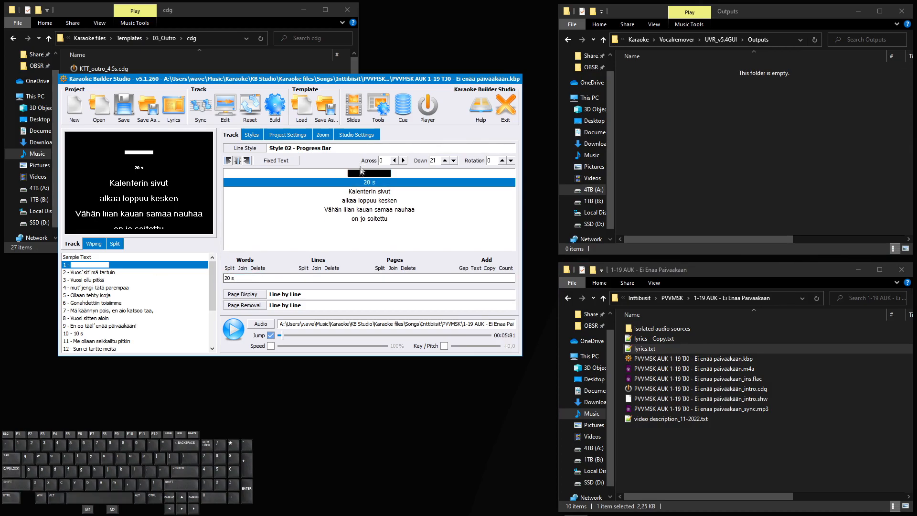
click(256, 151)
click(285, 174)
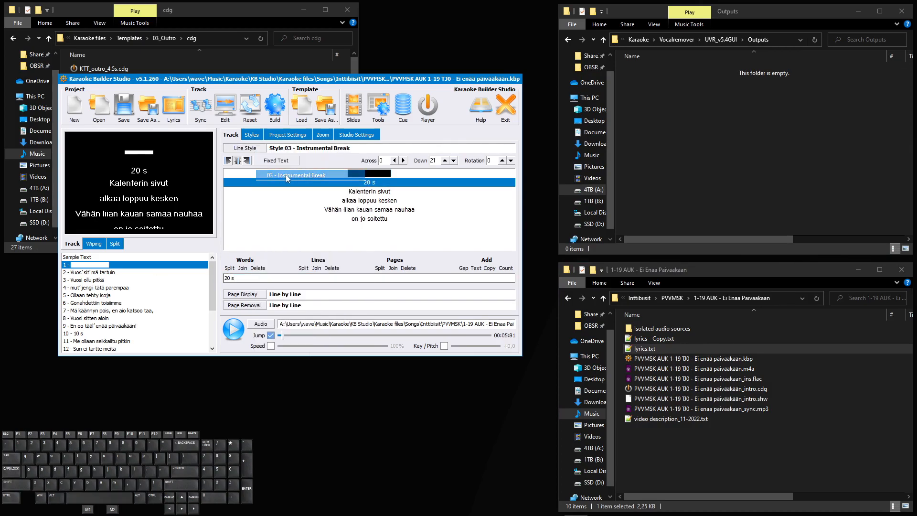
Set the Down offset of the "20 s" line on the first page to 15
click(367, 195)
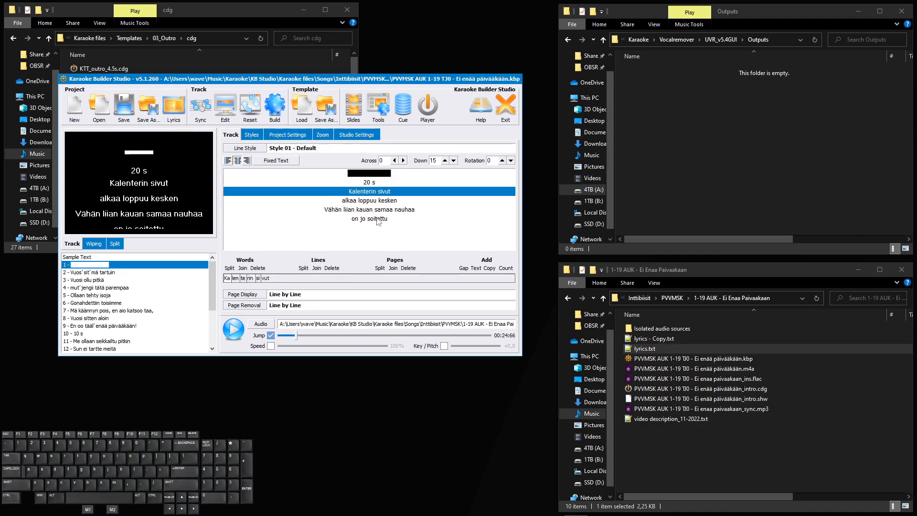
shift+click(372, 201)
shift+click(376, 219)
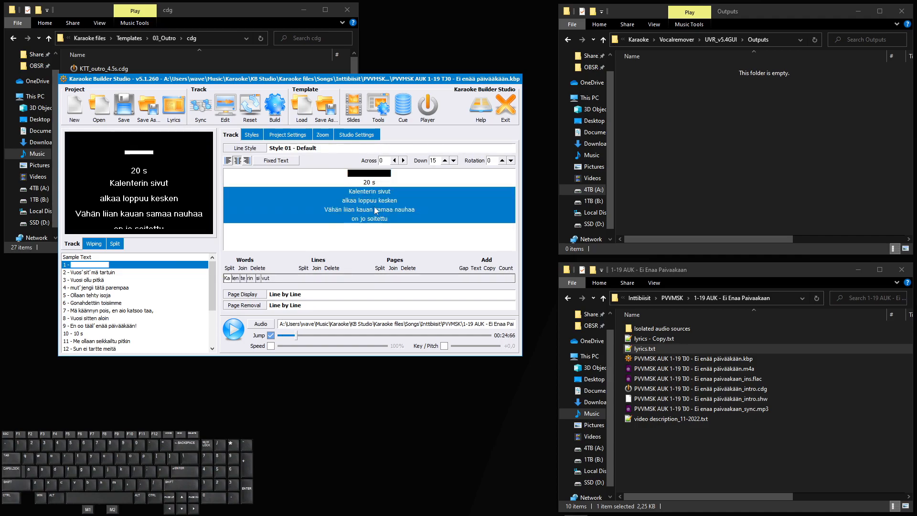
click(375, 196)
click(374, 183)
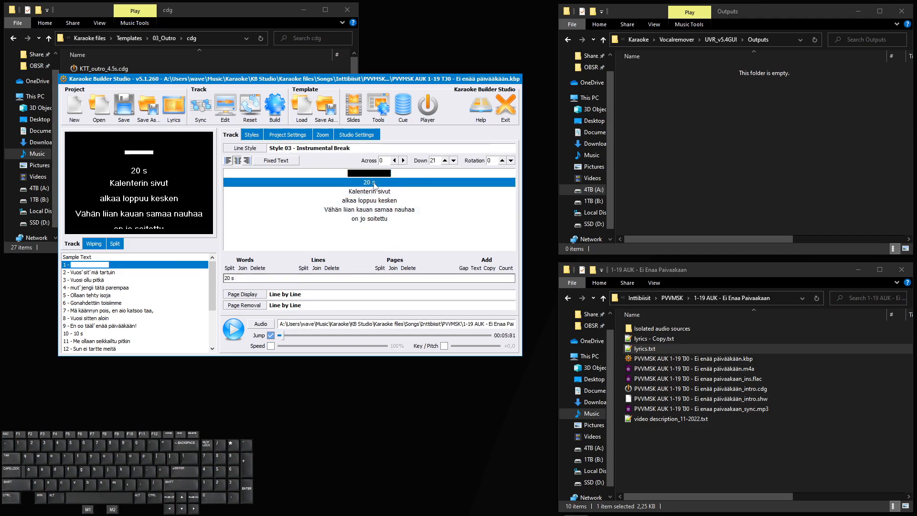
double_click(436, 162)
text(15)
key(Return)
Raise the first page's four lyric lines to a Down offset of -17 and save the project
click(375, 192)
shift+click(372, 219)
click(445, 161)
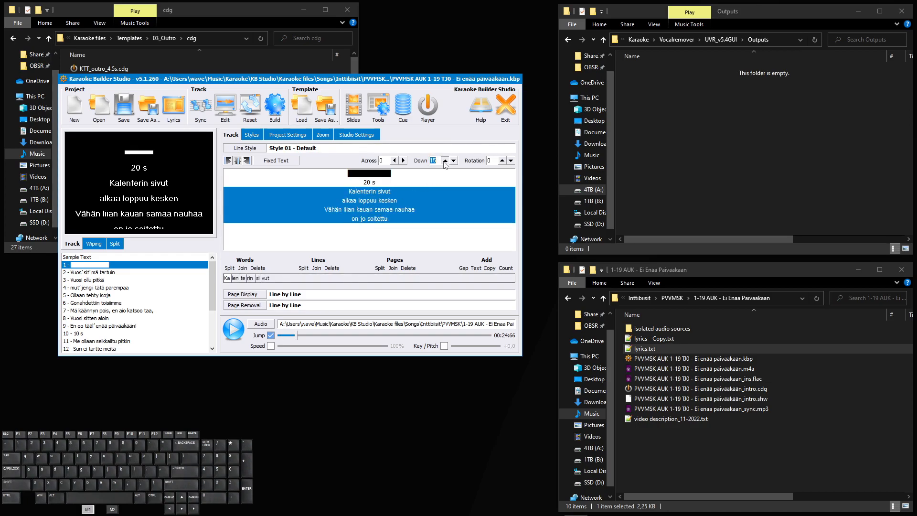
click(445, 161)
click(445, 162)
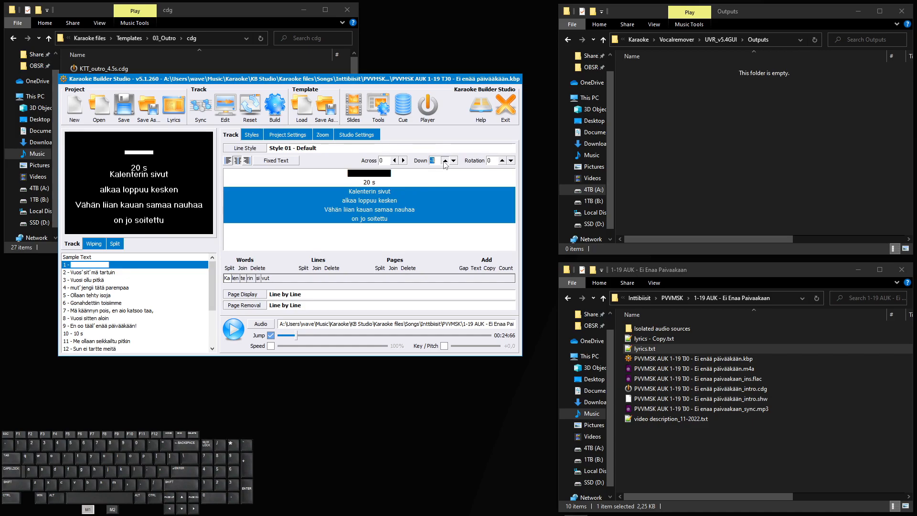
click(444, 161)
click(445, 162)
click(445, 161)
click(445, 161)
click(444, 161)
click(445, 162)
click(454, 161)
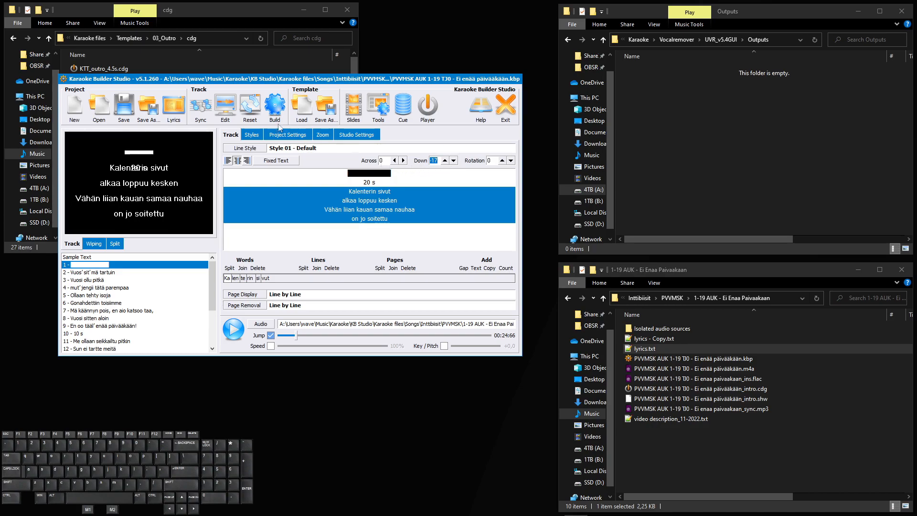
click(123, 111)
In the project's timing editor, pull the end of the "20 s" line's wipe back to before the first lyric lines are displayed
click(227, 116)
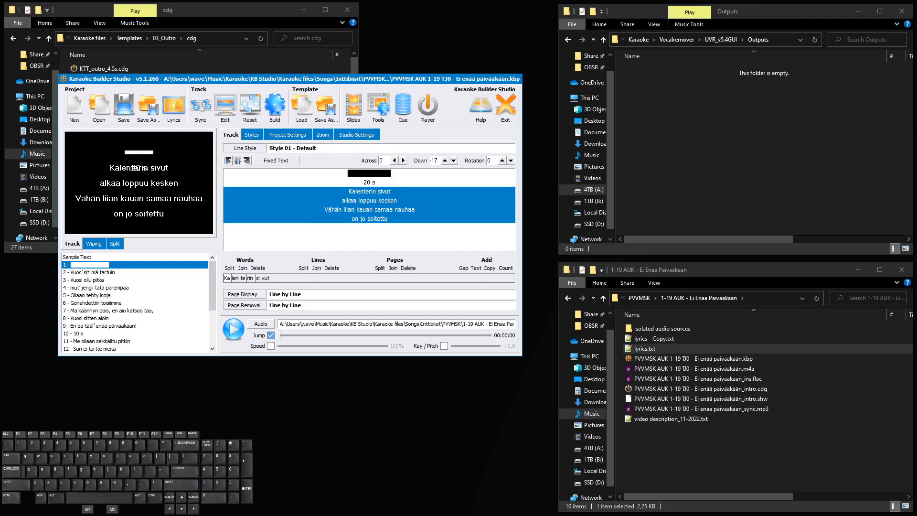
drag(413, 7, 334, 72)
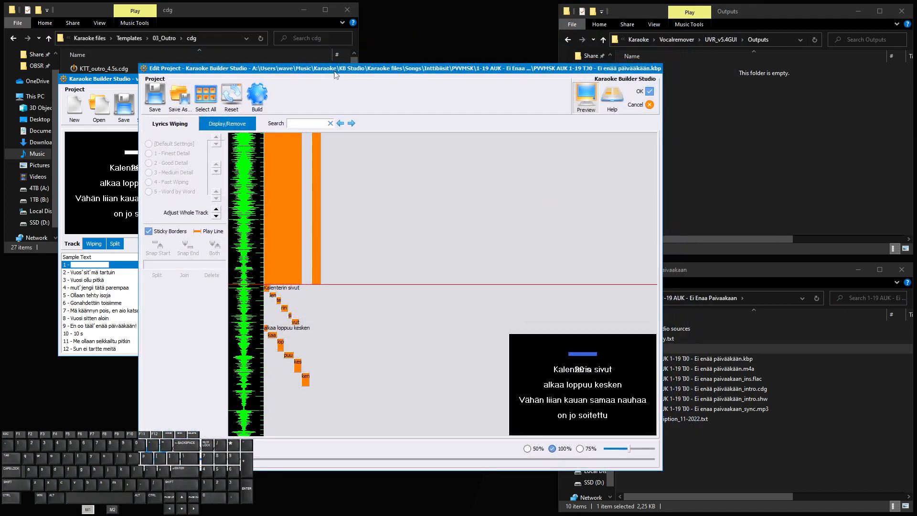
click(316, 270)
click(227, 124)
scroll(373, 272, up, 10)
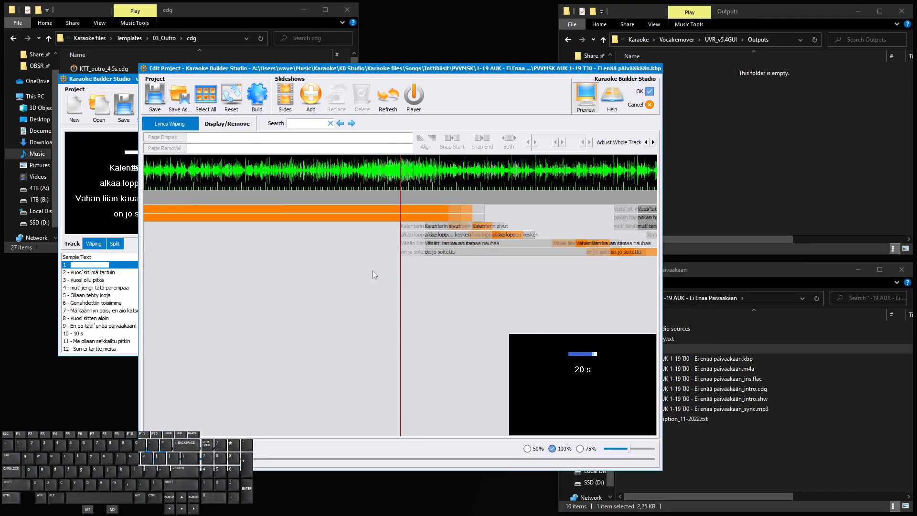
scroll(377, 272, down, 12)
click(181, 124)
scroll(324, 273, down, 2)
scroll(323, 273, down, 3)
drag(317, 307, 317, 129)
scroll(323, 243, up, 4)
drag(314, 222, 312, 174)
Move the removal of the "20 s" line back to the moment just before the first lyric lines are displayed
click(227, 124)
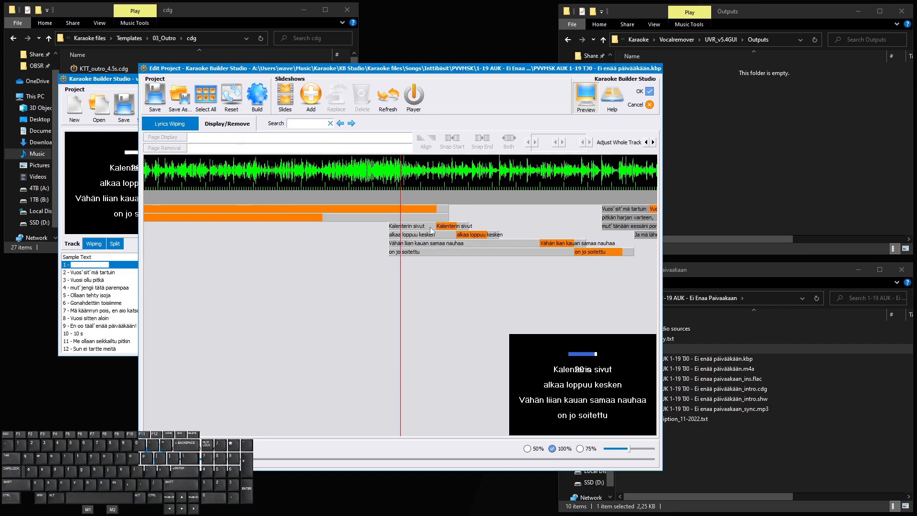
click(421, 219)
drag(447, 218, 387, 227)
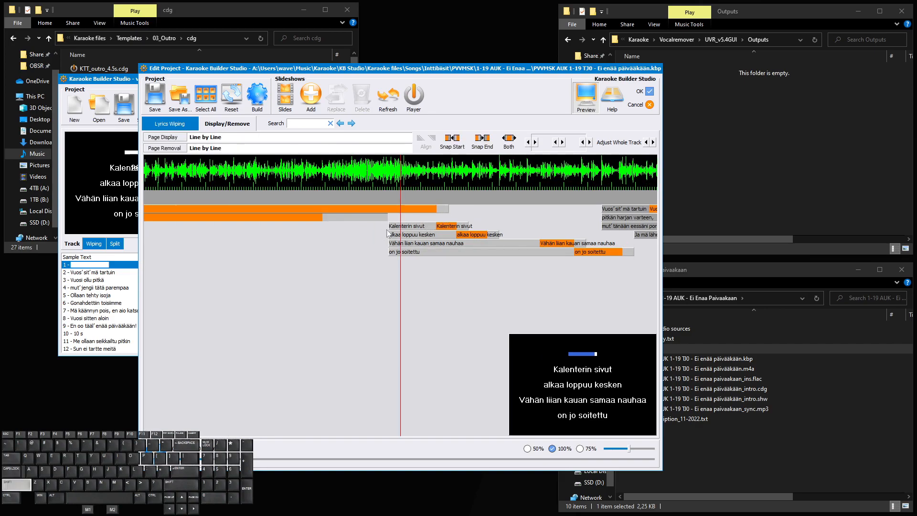
Examine whether the "20 s" text clears before the first lyrics are displayed and review the display timing across the song
scroll(392, 231, up, 5)
scroll(392, 235, down, 1)
scroll(392, 233, up, 2)
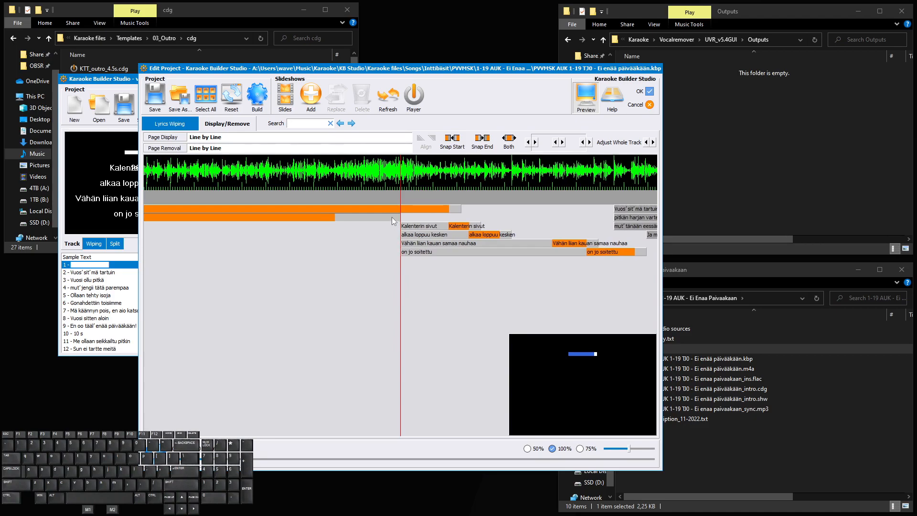
scroll(391, 217, up, 1)
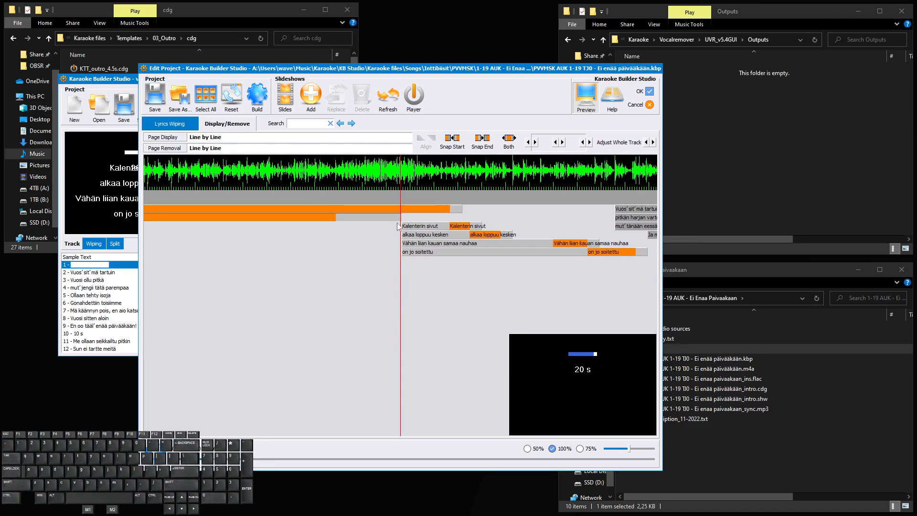
scroll(396, 227, up, 9)
scroll(384, 225, down, 5)
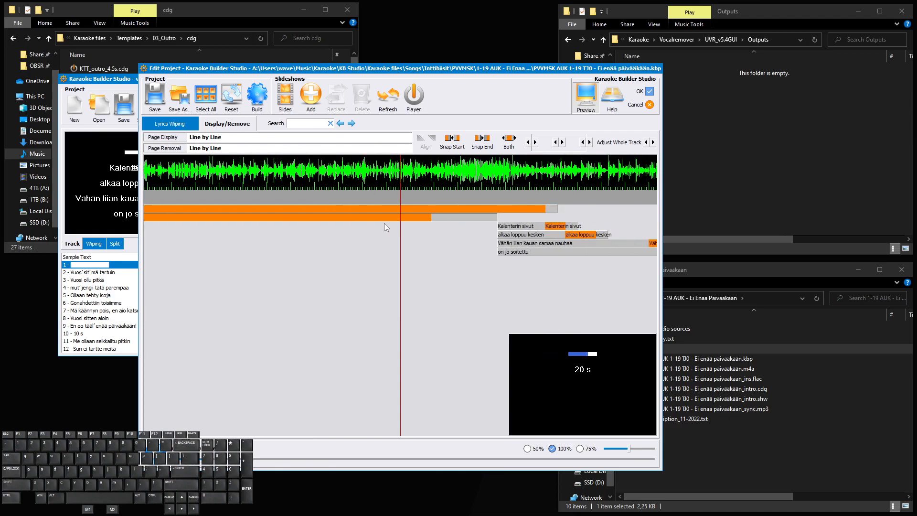
scroll(437, 284, down, 2)
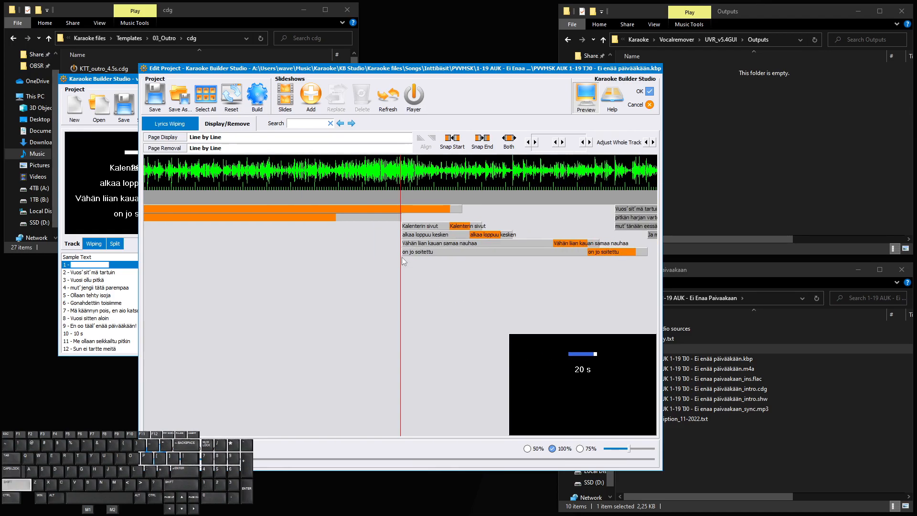
scroll(403, 256, down, 2)
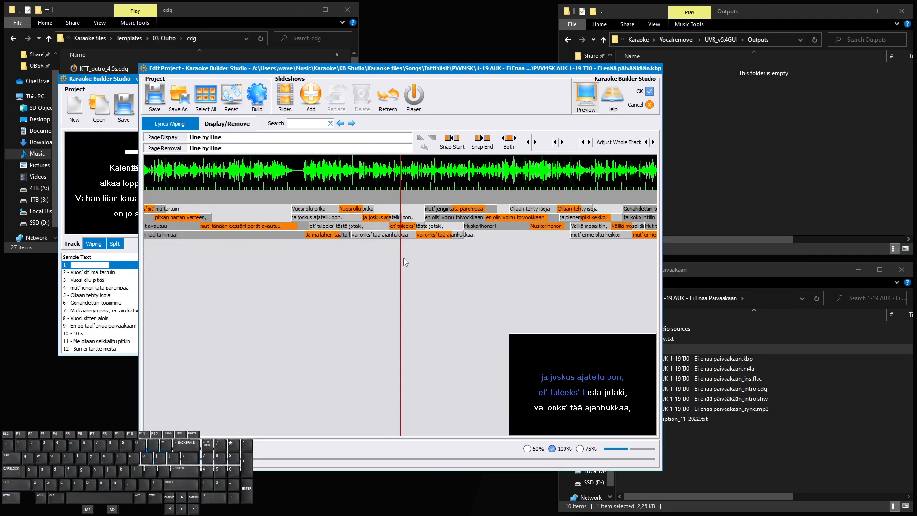
scroll(347, 286, up, 10)
Save the project and start building its CDG file in the song folder
click(162, 100)
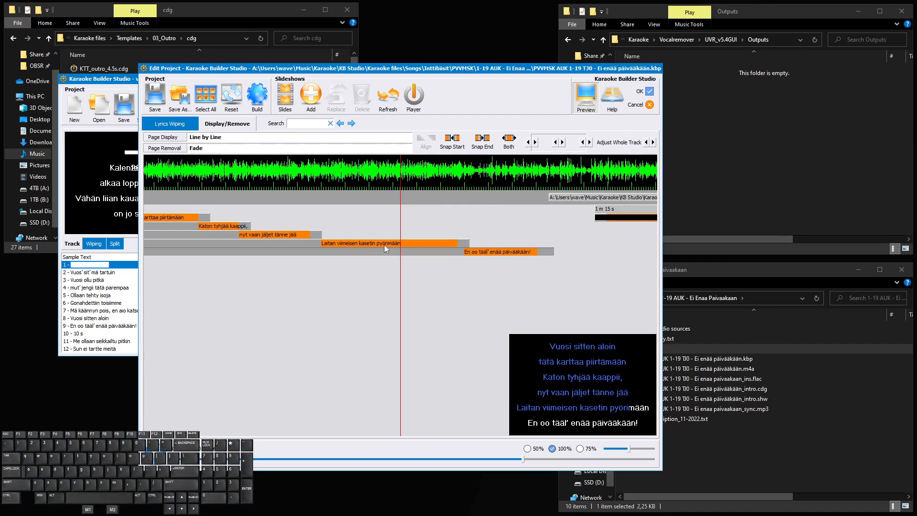
click(256, 99)
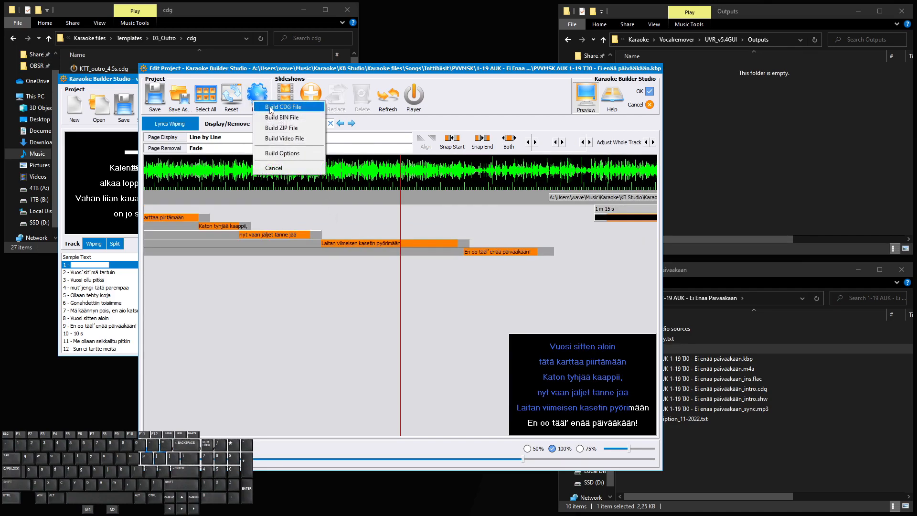
click(275, 109)
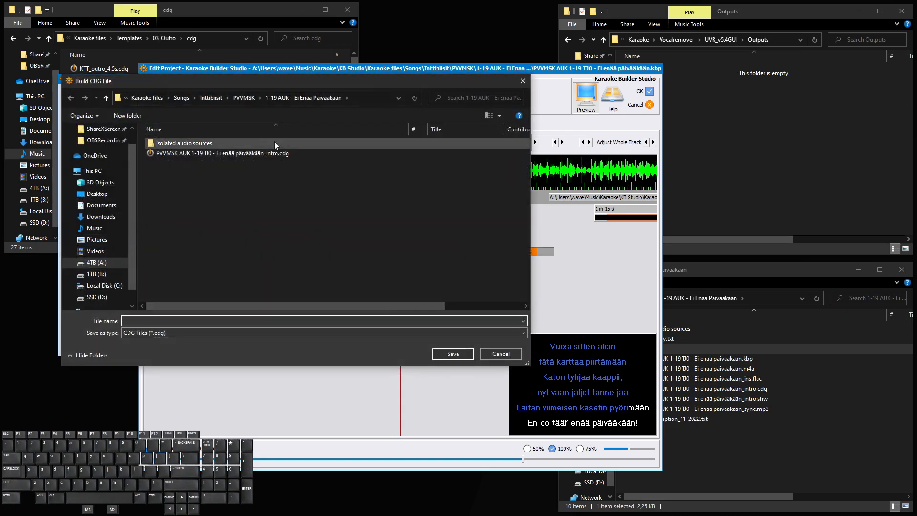
click(246, 320)
click(246, 321)
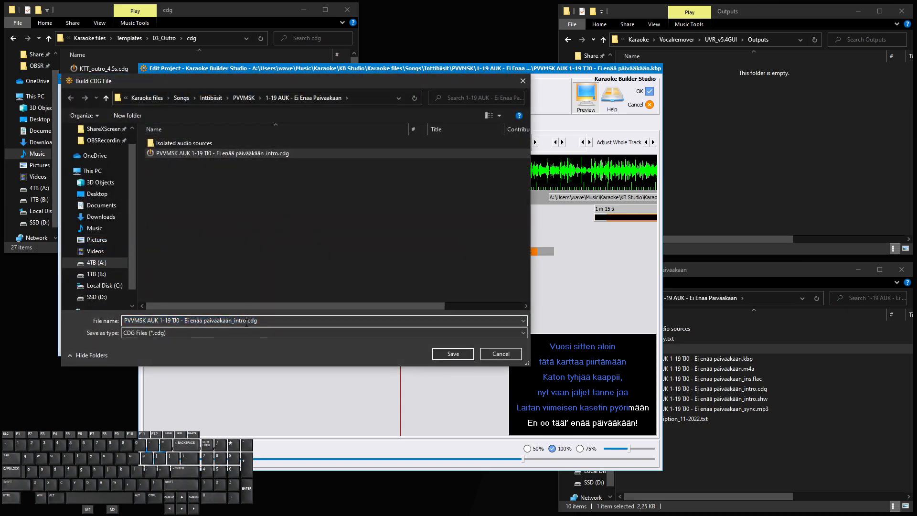
key(BackSpace)
key(BackSpace)
key(BackSpace)
key(BackSpace)
key(BackSpace)
text(s)
Build the CDG as "PVVMSK AUK 1-19 TJ0 - Ei enaa paivaakaan_sync.cdg", reusing the sync MP3's name, and play the built file
click(229, 341)
click(229, 346)
click(232, 224)
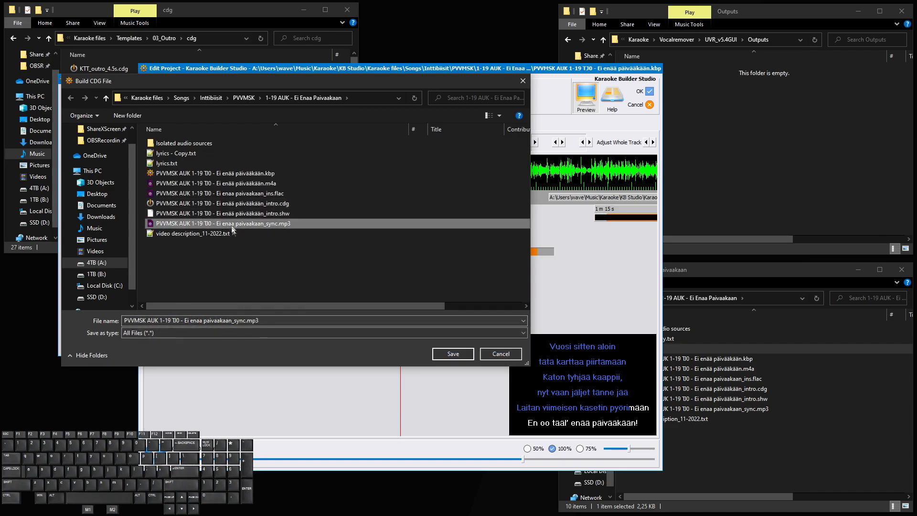
click(205, 333)
click(224, 340)
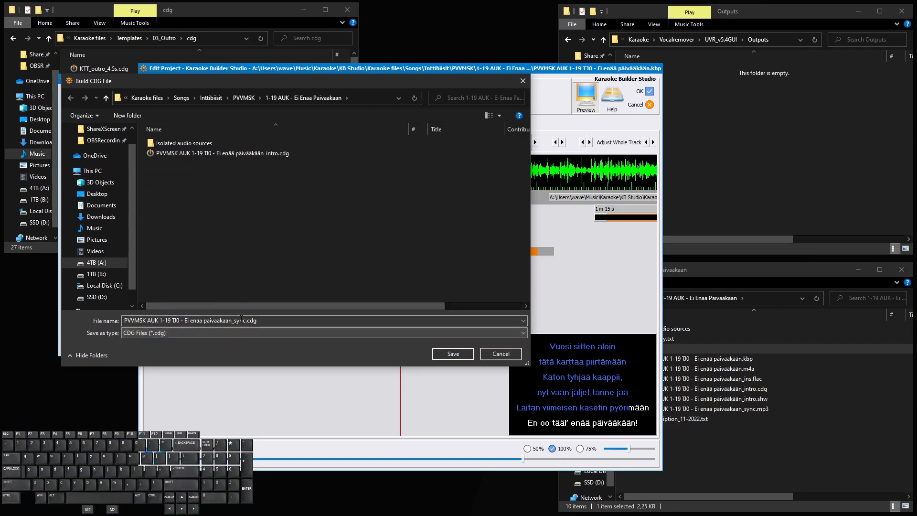
click(453, 354)
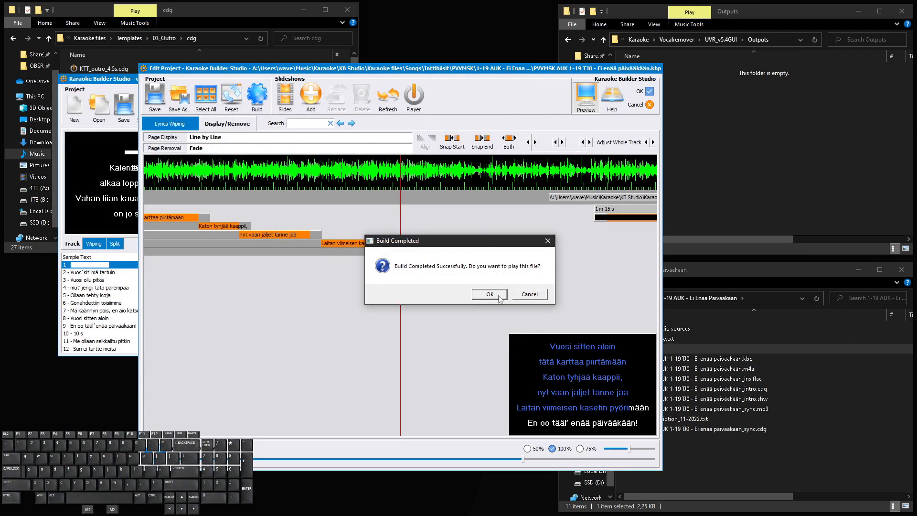
click(490, 293)
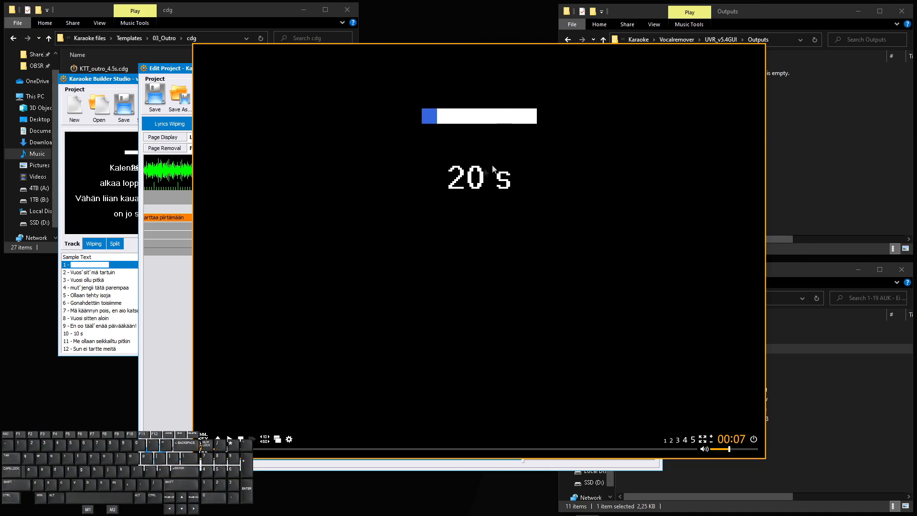
Close the timing editor and compare the "20 s" line's position and horizontal offset with its appearance in the CDG playback
drag(495, 189, 521, 187)
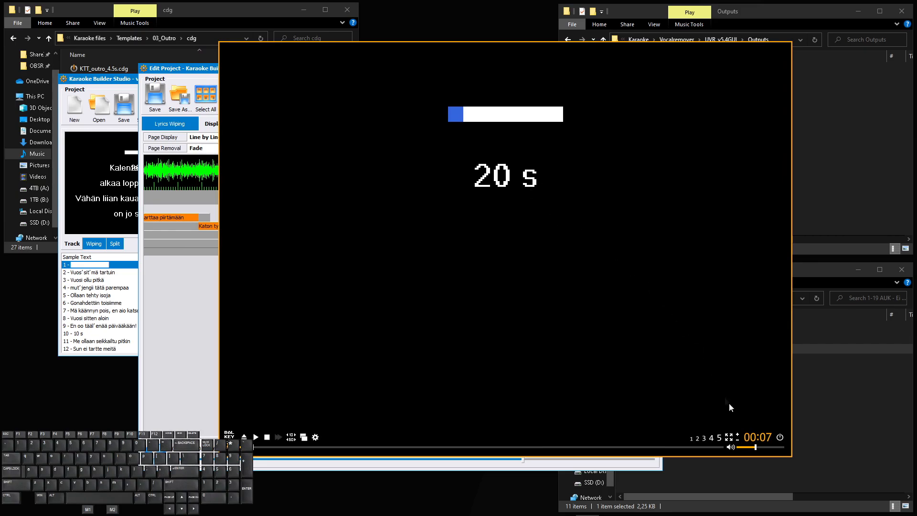
click(780, 439)
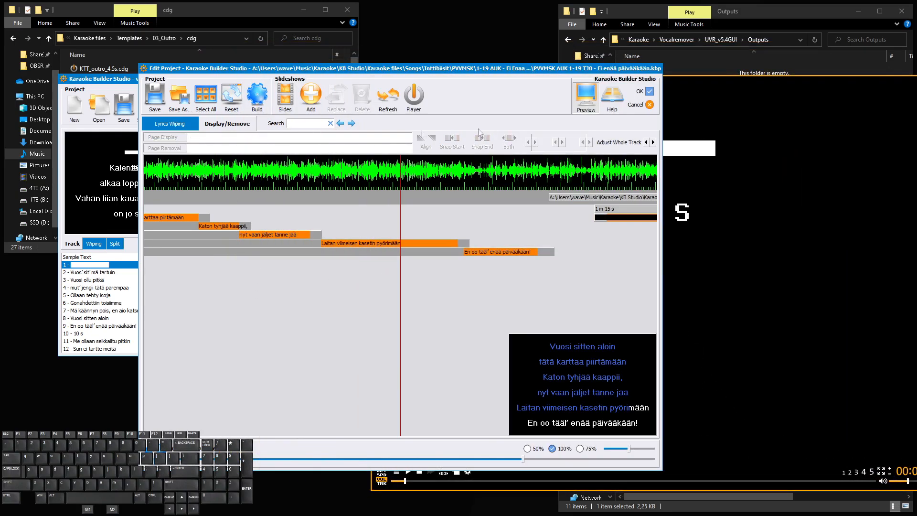
click(648, 92)
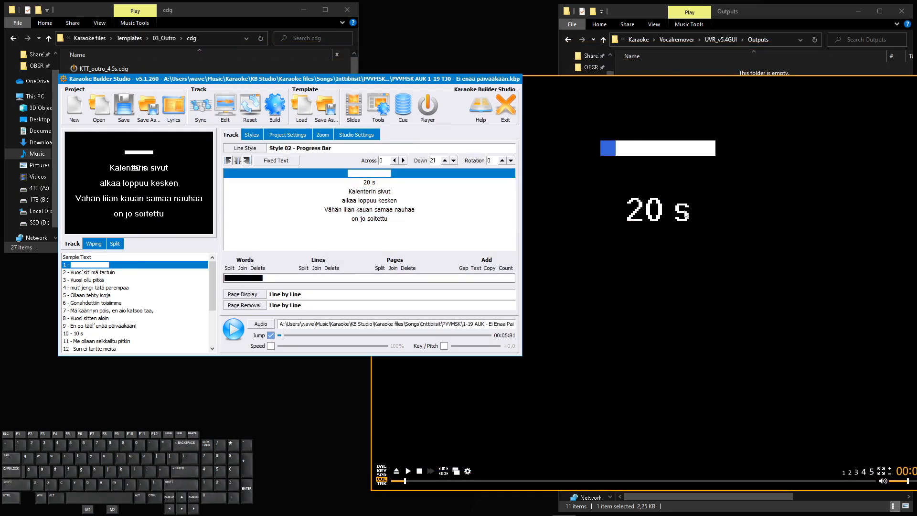
click(370, 182)
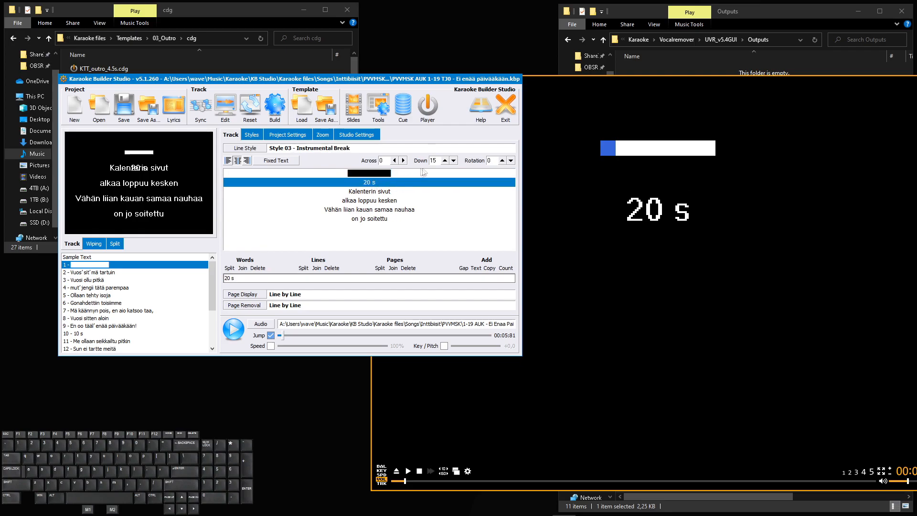
click(394, 160)
click(395, 161)
drag(672, 219, 649, 212)
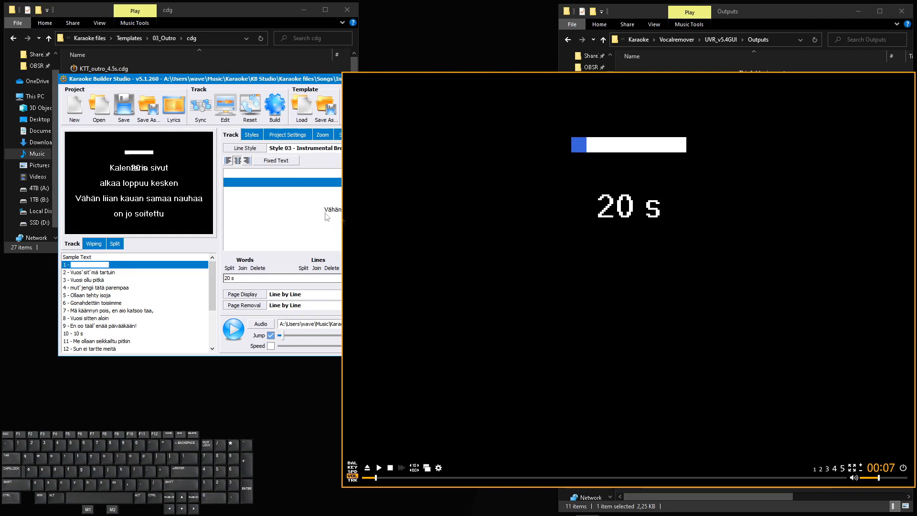
click(136, 167)
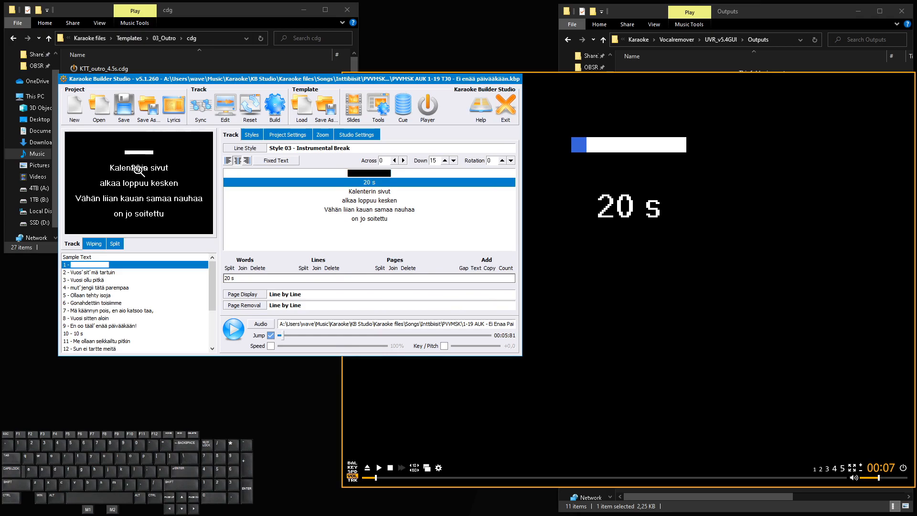
Examine in the CDG player the transition from the intro progress bar to the first lyric lines around 0:22
drag(682, 246, 523, 228)
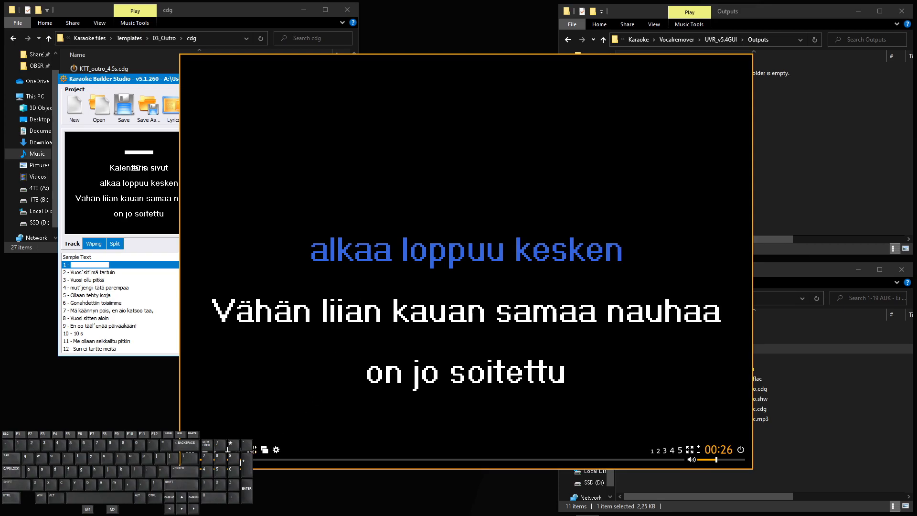
click(238, 460)
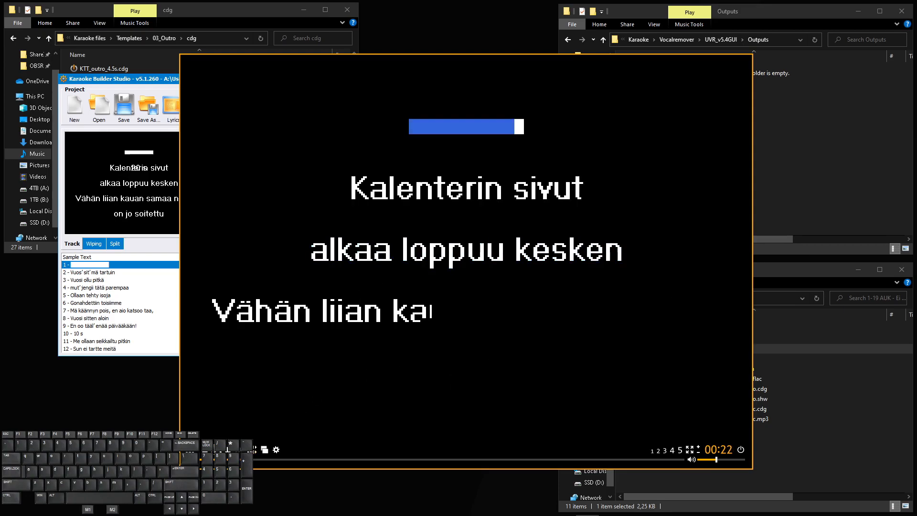
drag(321, 359, 355, 356)
drag(470, 191, 568, 195)
drag(235, 84, 248, 83)
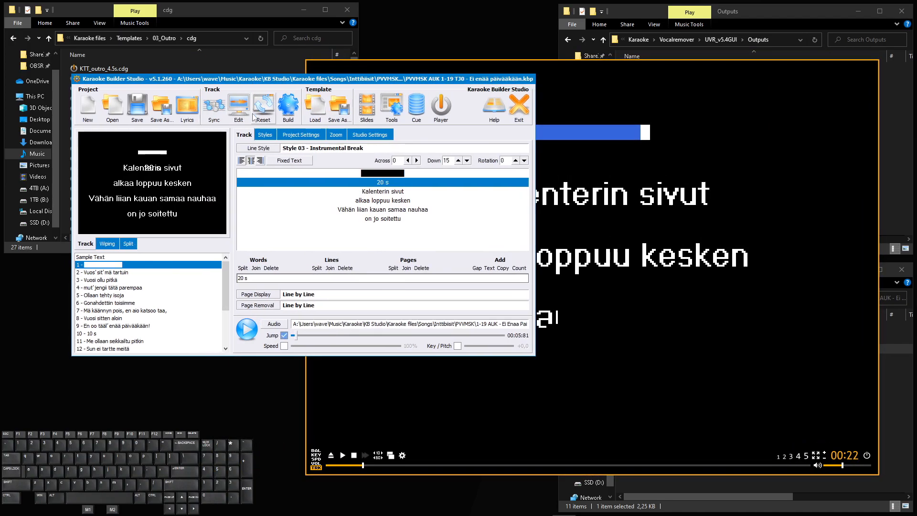
Reopen the project's timing editor and check the CDG playback of the following lyric pages up to about 0:54
click(258, 136)
click(244, 135)
click(238, 105)
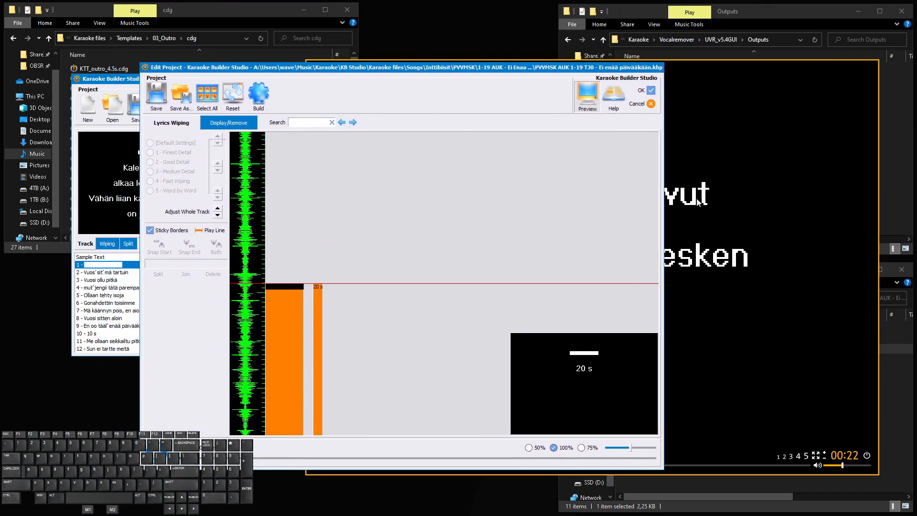
drag(695, 200, 629, 197)
click(276, 452)
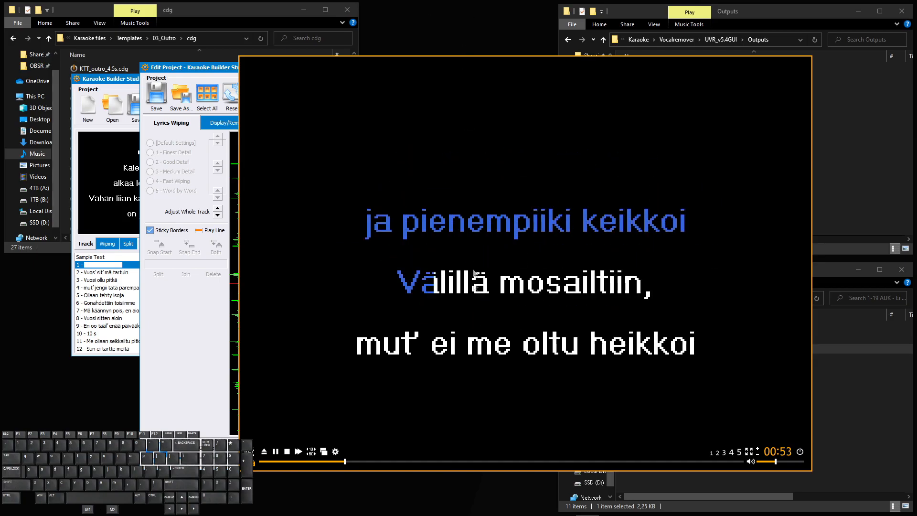
click(275, 451)
click(193, 348)
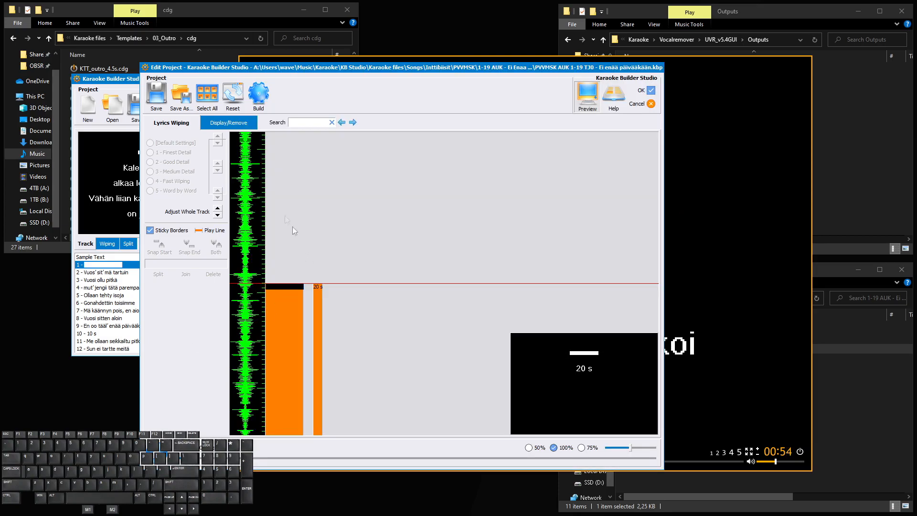
In the "Muskarihonor!" line, join "nor" with "!", shorten the joined syllable's wipe, and split the exclamation mark off again
scroll(321, 293, down, 10)
drag(173, 459, 255, 457)
scroll(413, 237, down, 1)
scroll(357, 256, up, 1)
key(space)
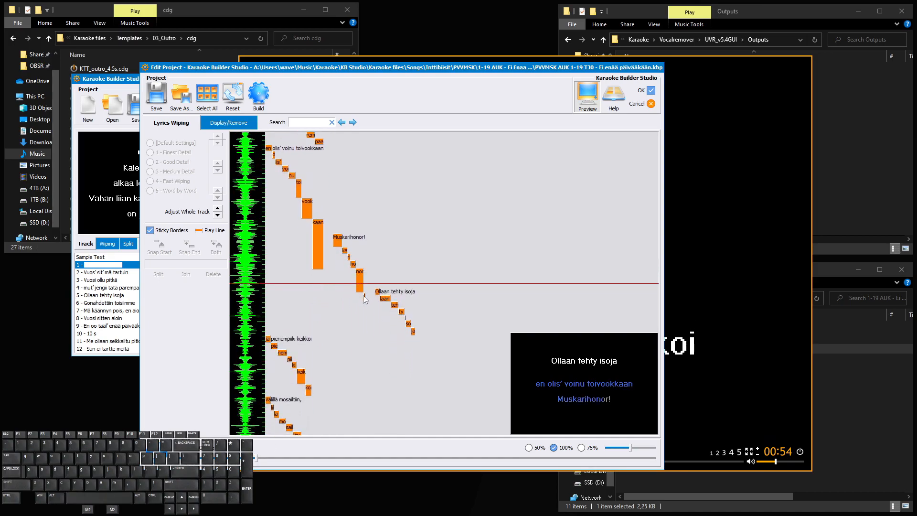
click(361, 289)
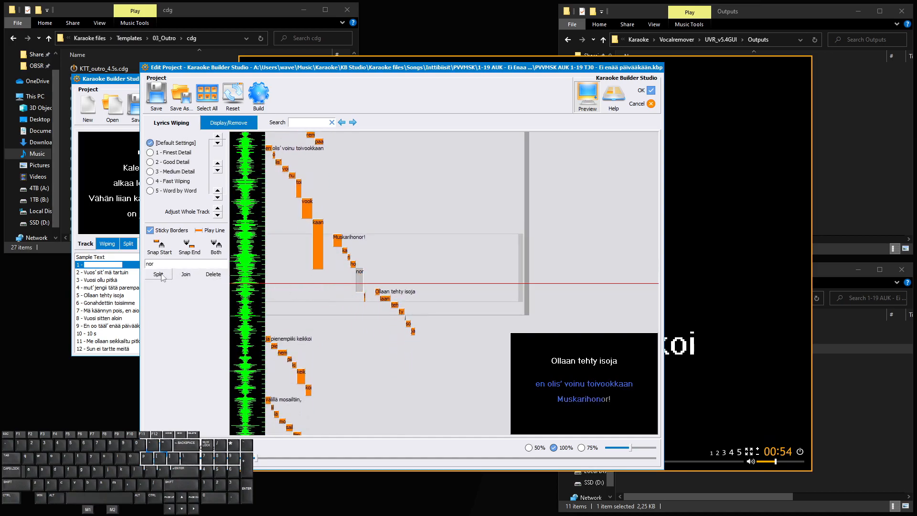
click(186, 275)
drag(361, 298, 361, 285)
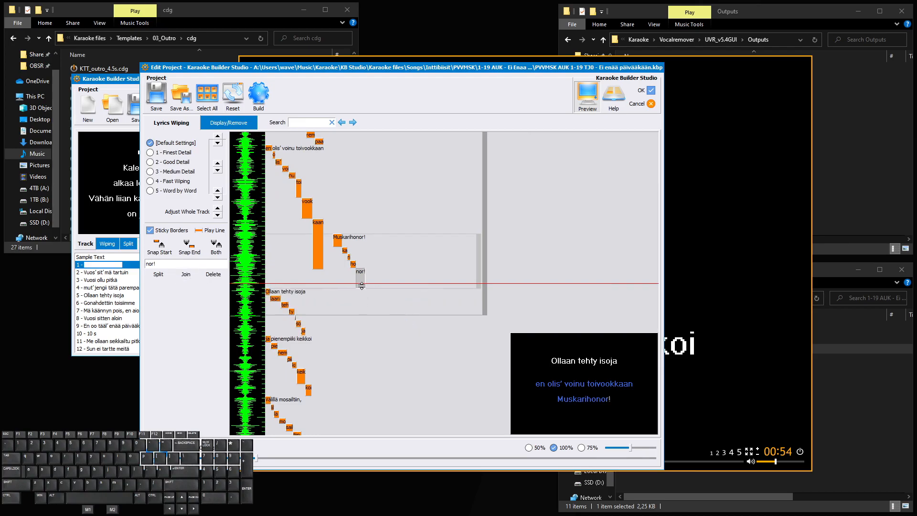
key(Up)
click(158, 275)
Examine the display and wipe timing where "Muskarihonor!" ends and "Ollaan tehty isoja" begins
click(228, 126)
scroll(403, 243, down, 5)
scroll(403, 239, down, 1)
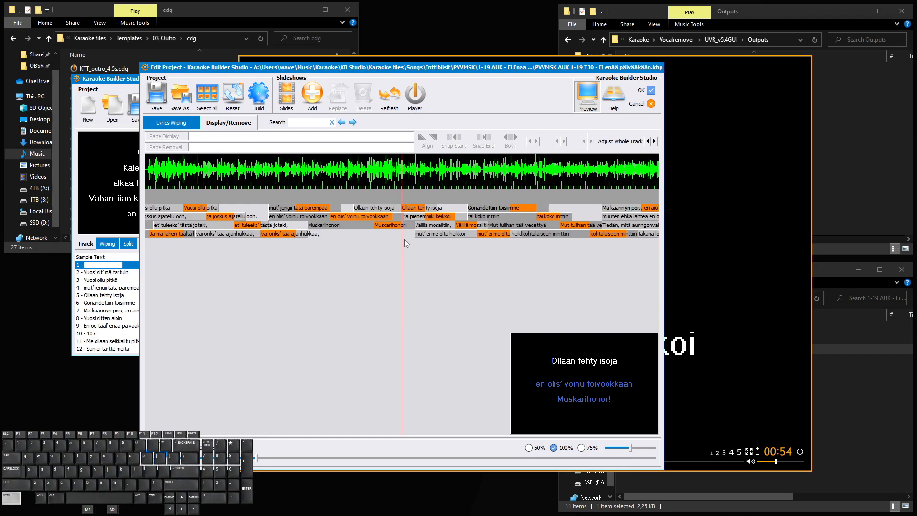
scroll(404, 239, down, 5)
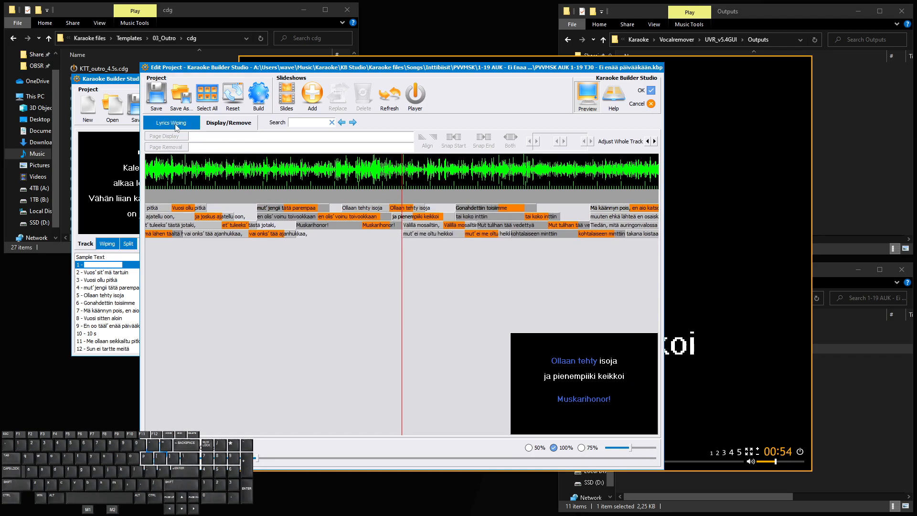
key(space)
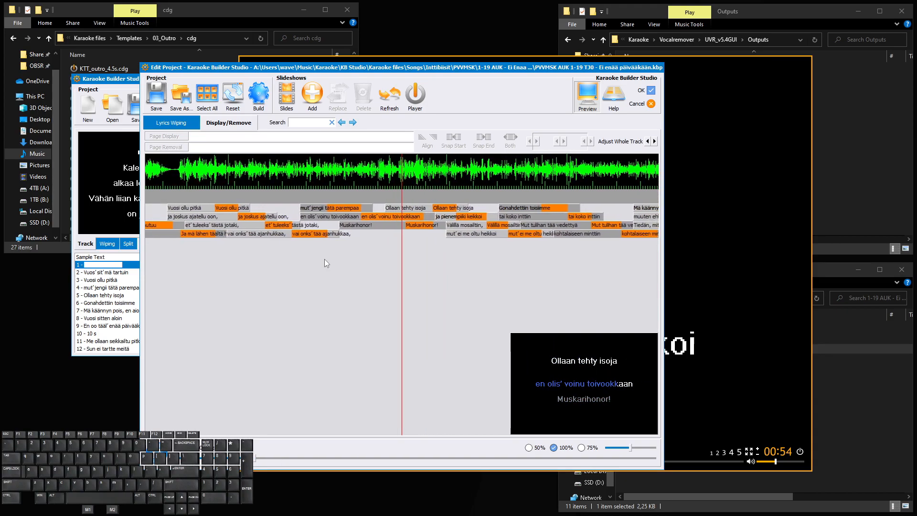
key(space)
click(228, 122)
key(space)
key(space)
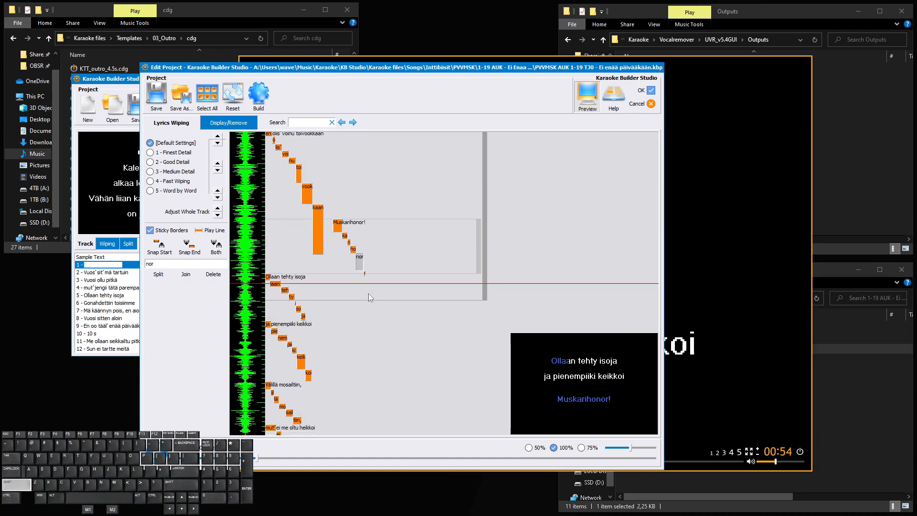
Move the display of "Välillä mosailtiin," and "mut' ei me oltu heikkoi" slightly earlier and save the project
click(225, 123)
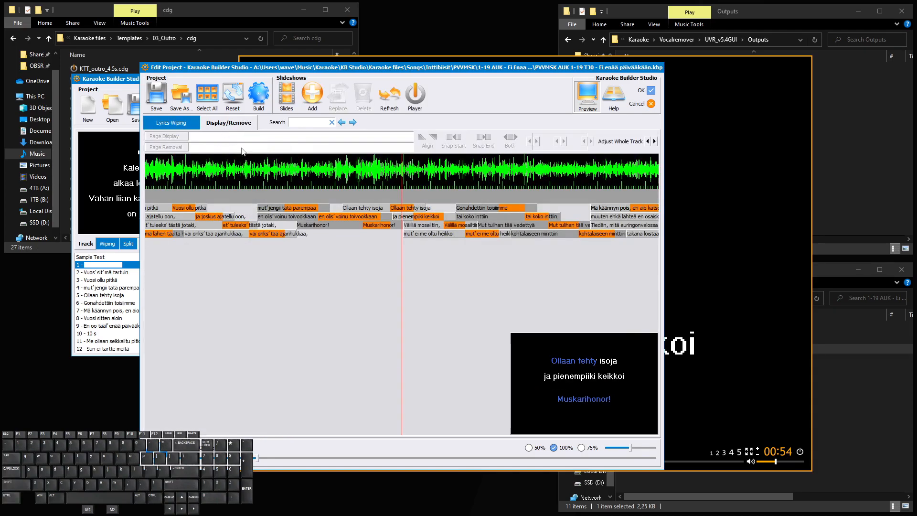
click(398, 226)
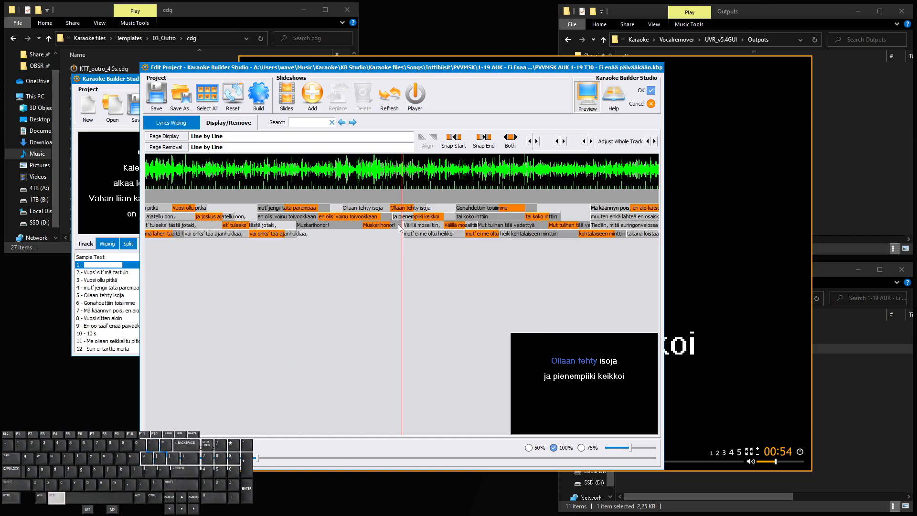
click(410, 232)
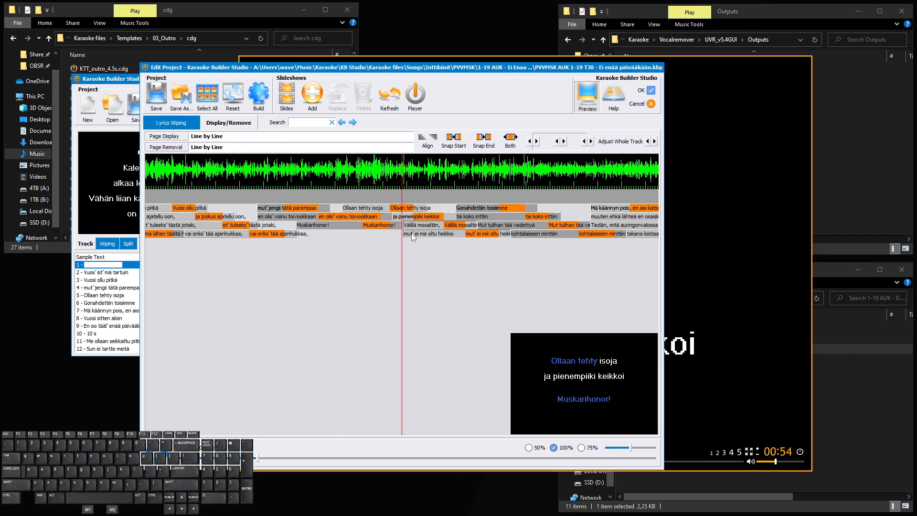
key(ctrl+Left)
key(ctrl+Right)
scroll(414, 242, down, 1)
scroll(413, 243, down, 1)
click(156, 98)
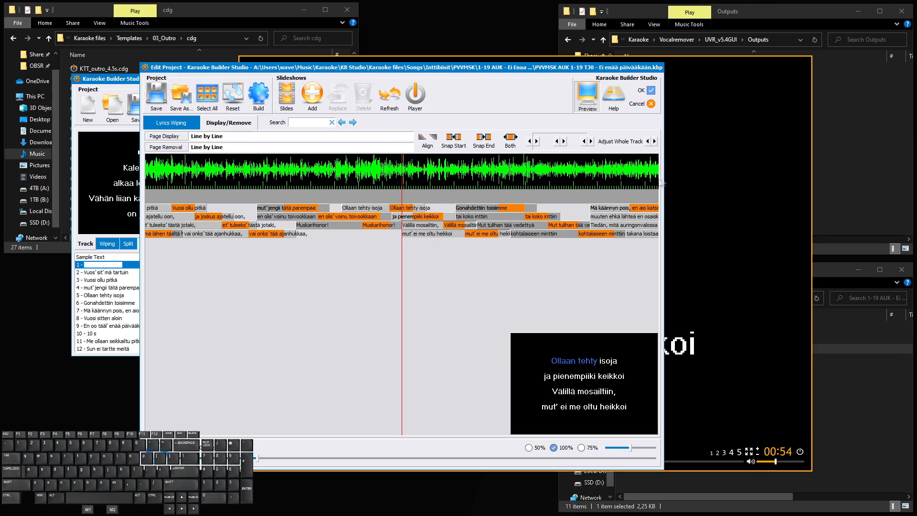
Review the CDG playback at the page change around 0:54 and the lines leading into the "15 s" instrumental break
drag(698, 187, 669, 184)
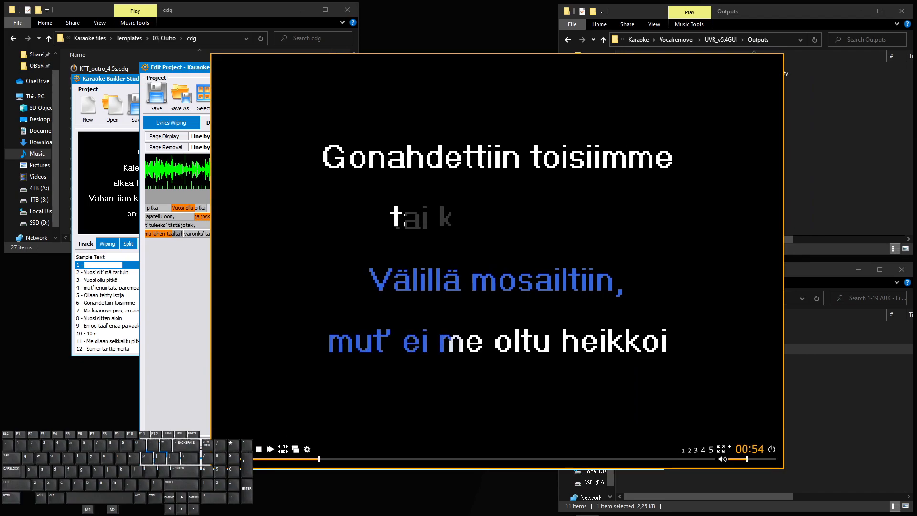
click(304, 459)
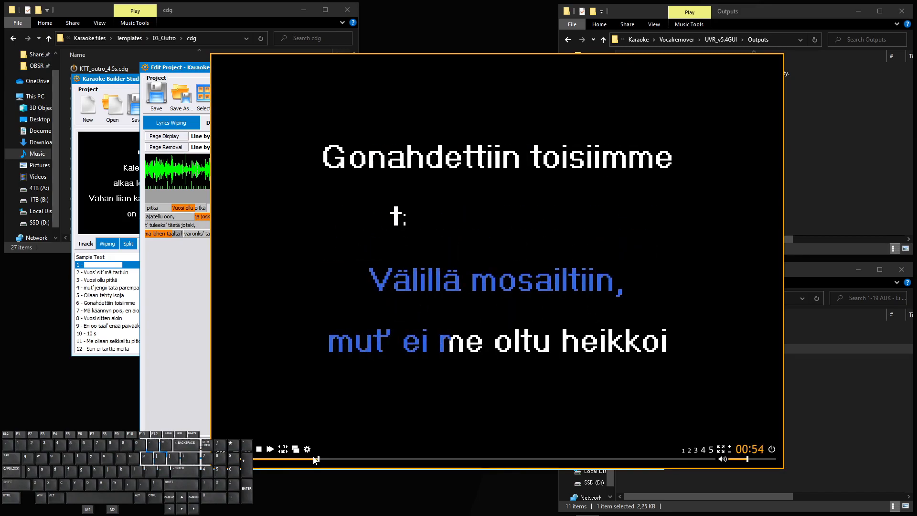
click(461, 460)
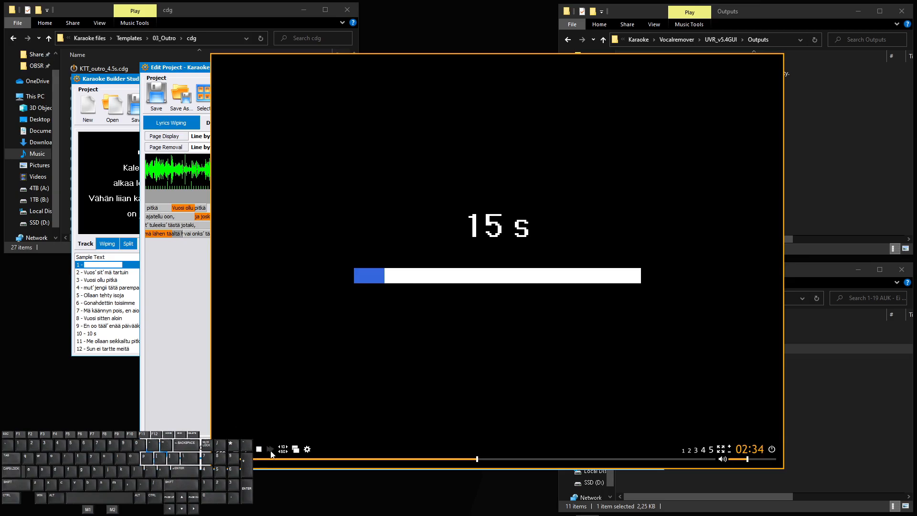
drag(477, 462, 462, 463)
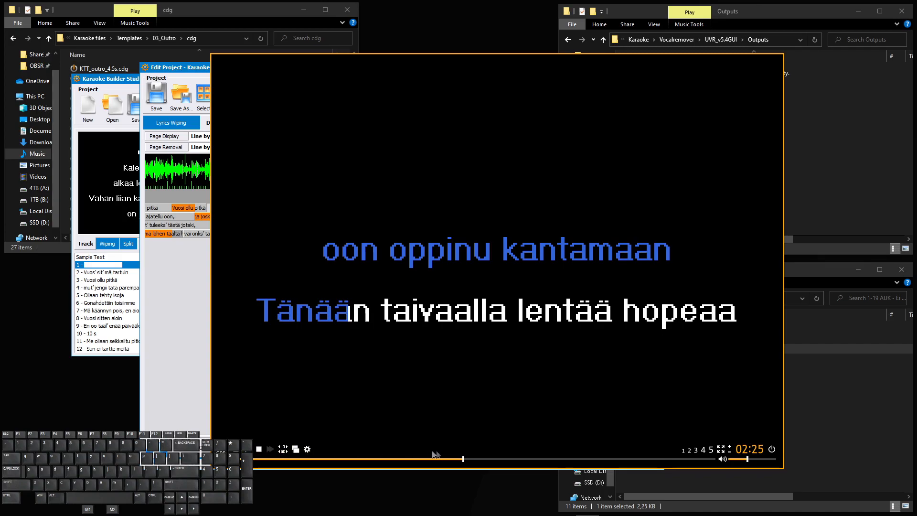
click(460, 461)
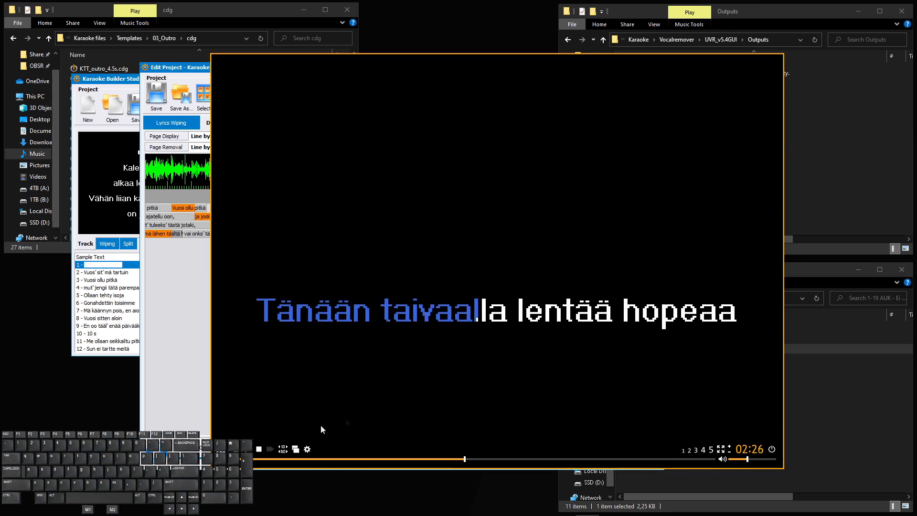
click(464, 460)
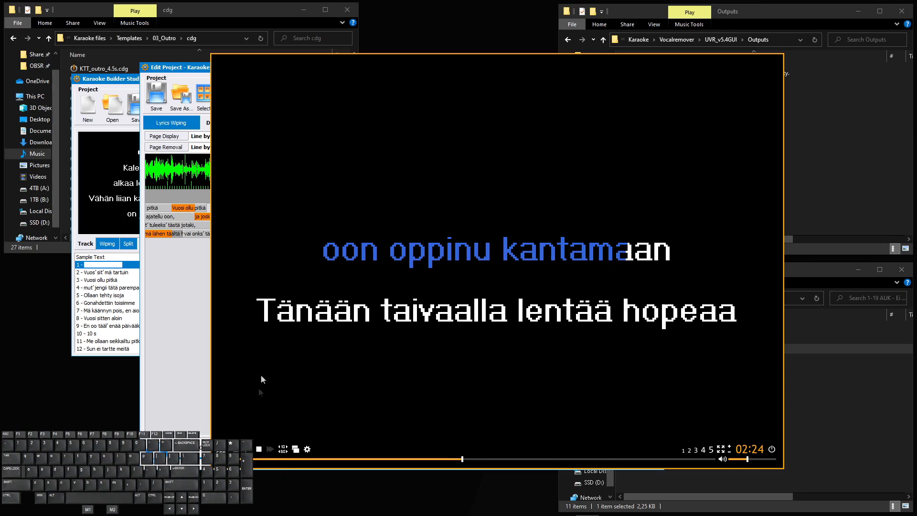
click(466, 460)
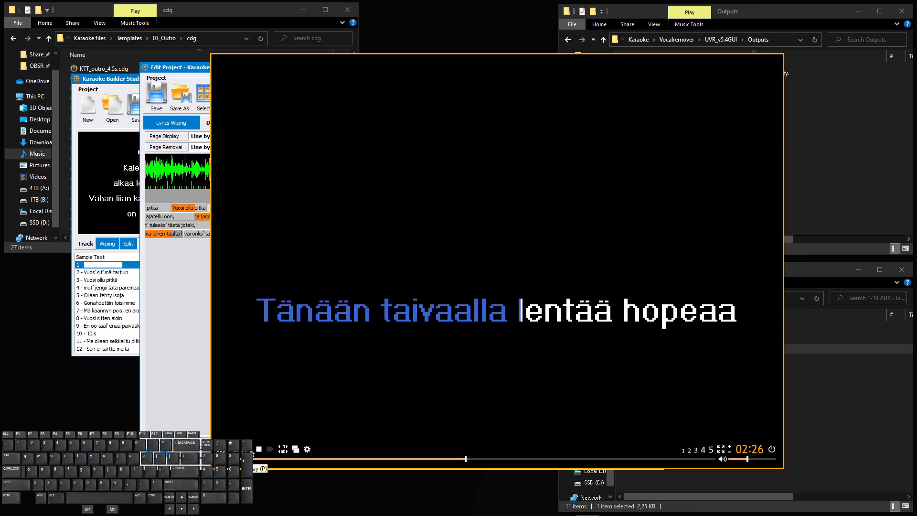
click(247, 450)
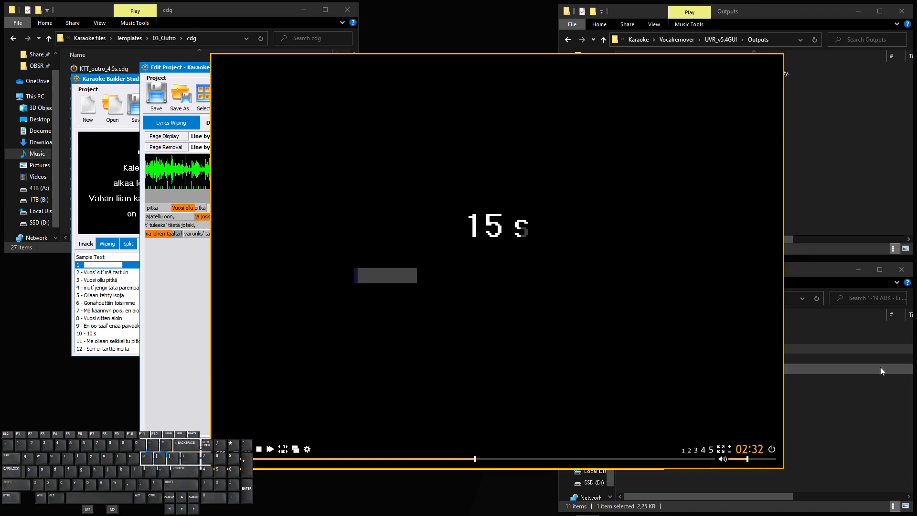
Review the CDG playback from the end of the "15 s" instrumental break through the "Tää pamahtaa ku salama" lines
drag(475, 466, 497, 459)
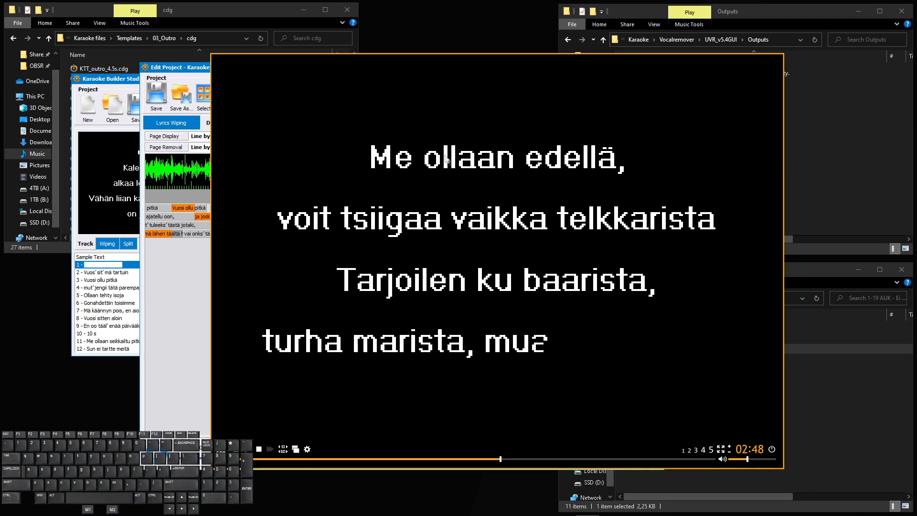
drag(431, 217, 487, 131)
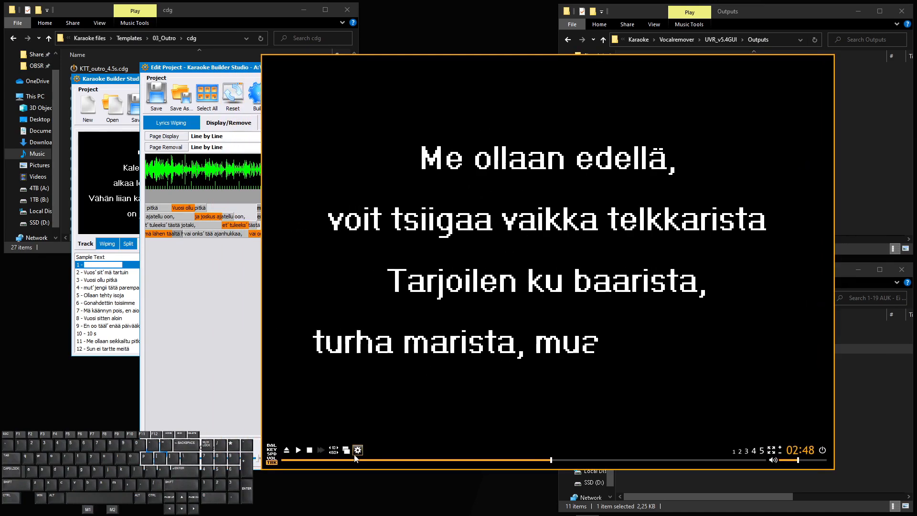
click(299, 453)
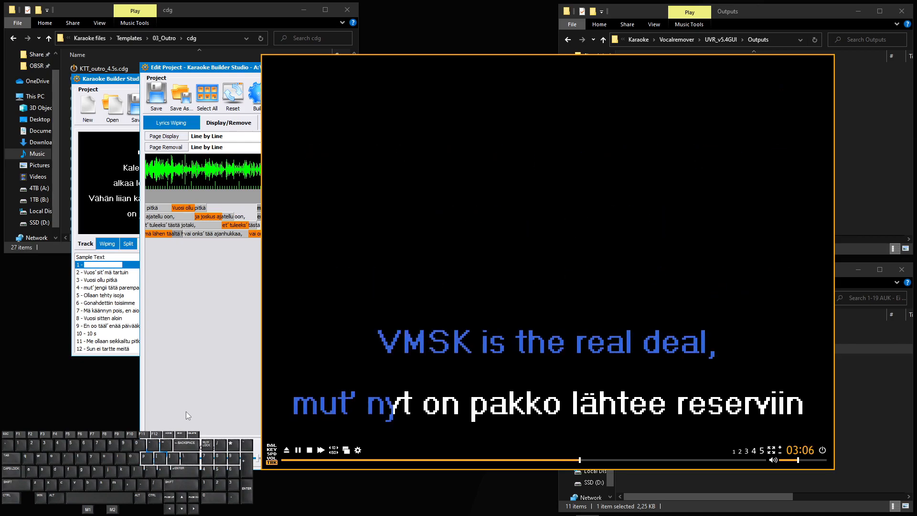
click(559, 460)
click(555, 461)
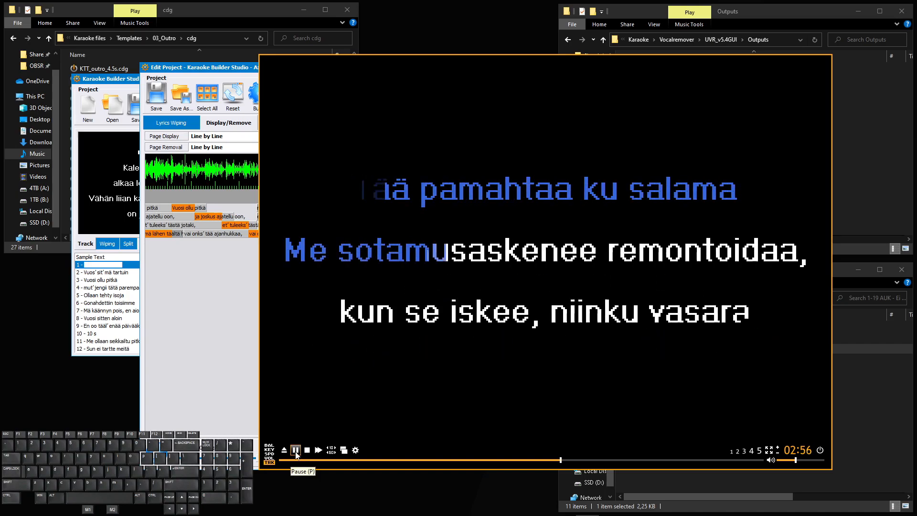
click(531, 460)
drag(533, 459, 547, 460)
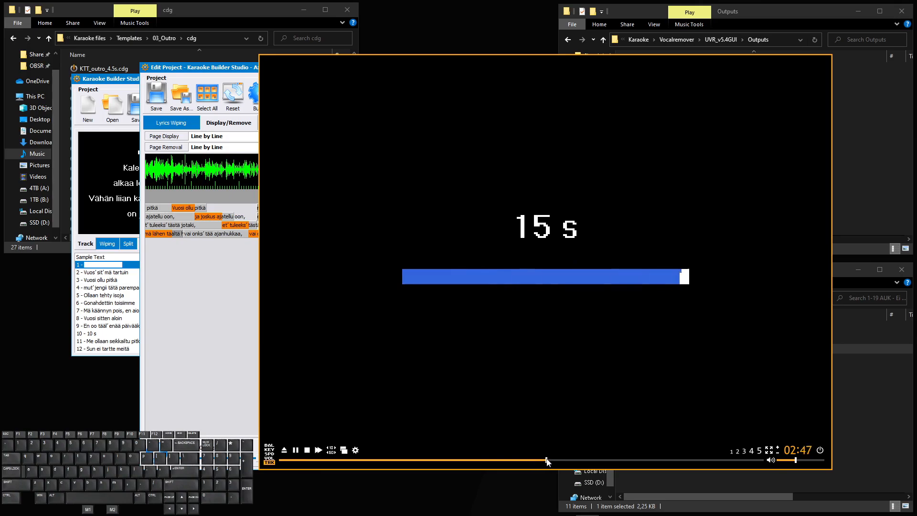
click(296, 450)
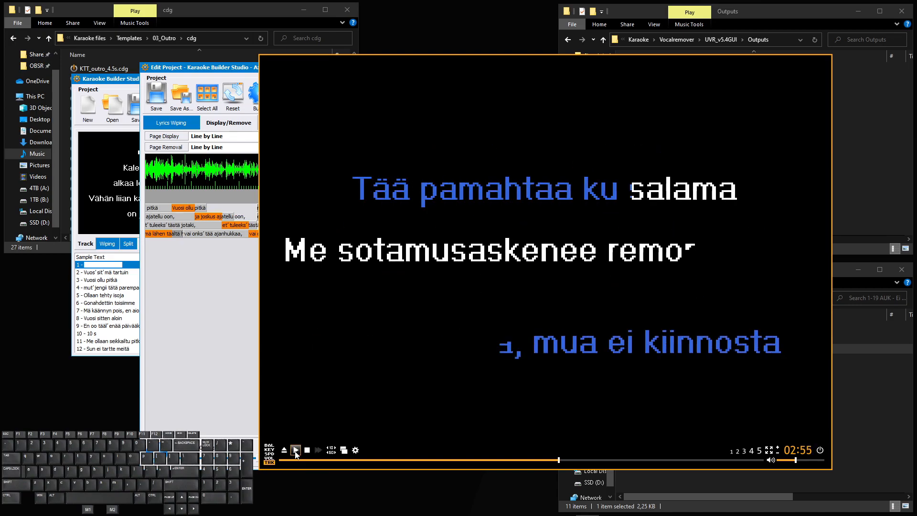
In the project editor, go to the lines following "turha marista, mua ei kiinnosta" and make "Tää pamahtaa ku salama" display earlier
click(217, 319)
drag(255, 459, 316, 459)
drag(361, 460, 436, 458)
click(668, 375)
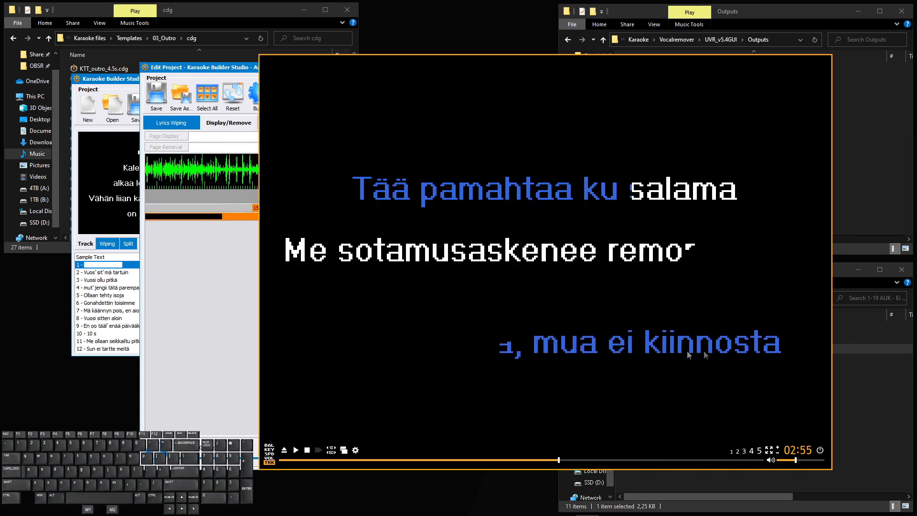
click(234, 356)
mouse_move(436, 460)
mouse_down()
mouse_move(462, 454)
mouse_move(454, 457)
mouse_up()
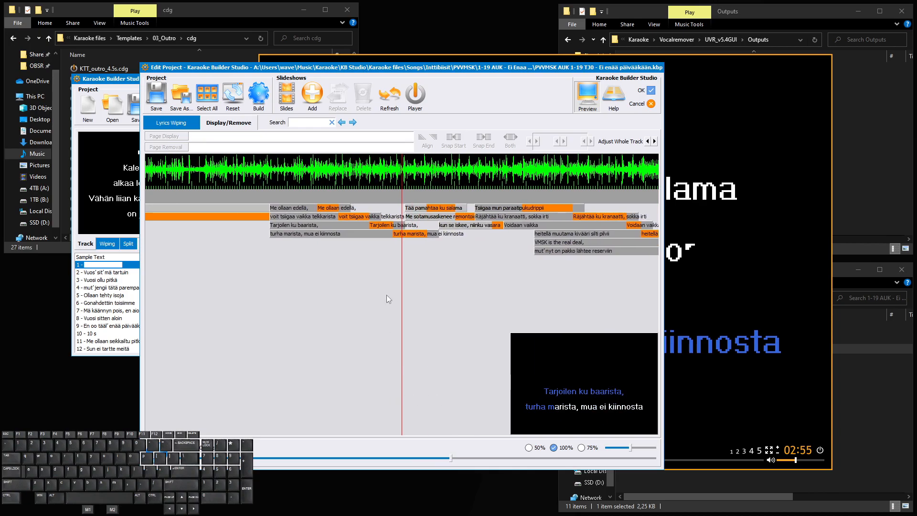
scroll(390, 294, up, 1)
scroll(391, 294, up, 2)
scroll(390, 293, up, 1)
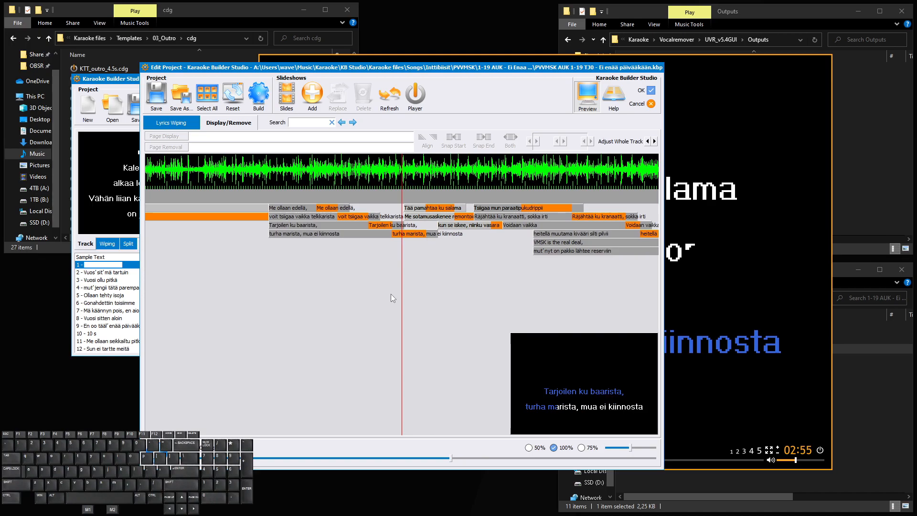
scroll(390, 293, up, 1)
scroll(391, 293, up, 2)
scroll(390, 294, down, 2)
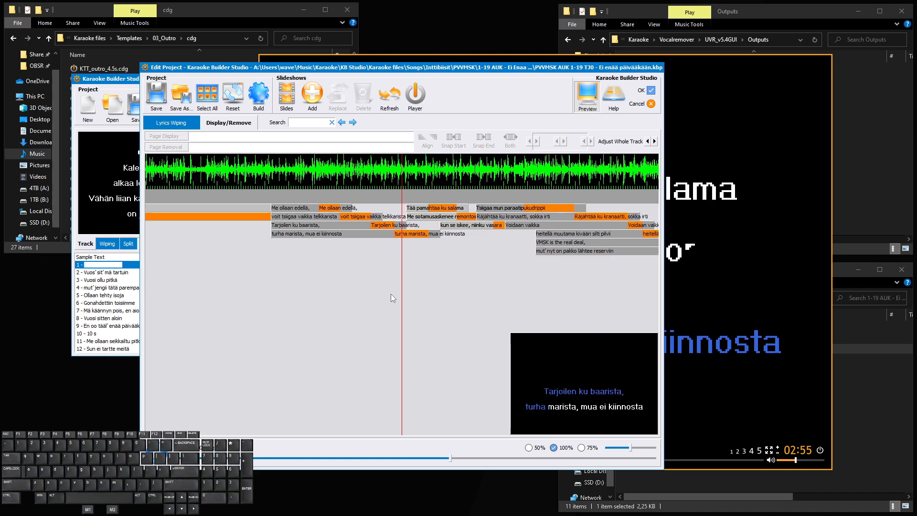
scroll(390, 294, down, 2)
click(384, 208)
drag(385, 208, 368, 208)
Check the preview and wiping around "turha marista, mua ei kiinnosta", and bring the display of "Tää pamahtaa ku salama" forward a little more
scroll(386, 255, up, 2)
key(space)
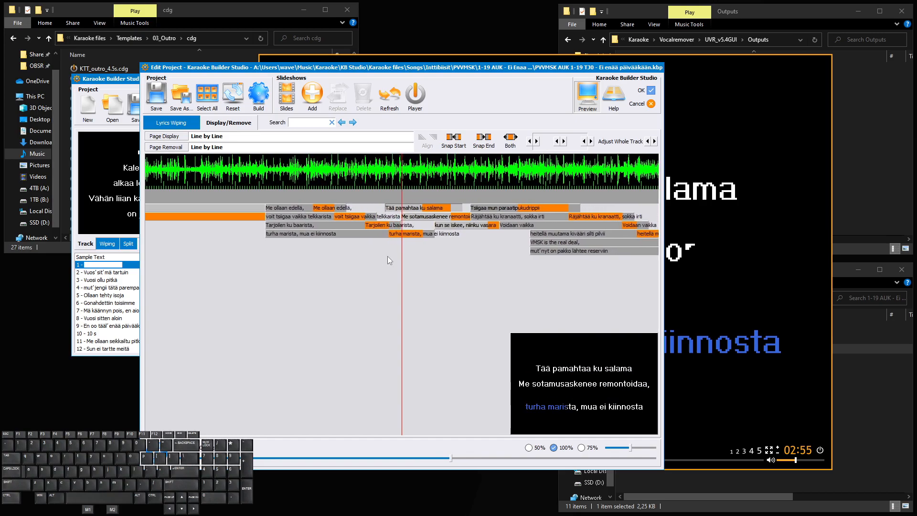
key(space)
key(space)
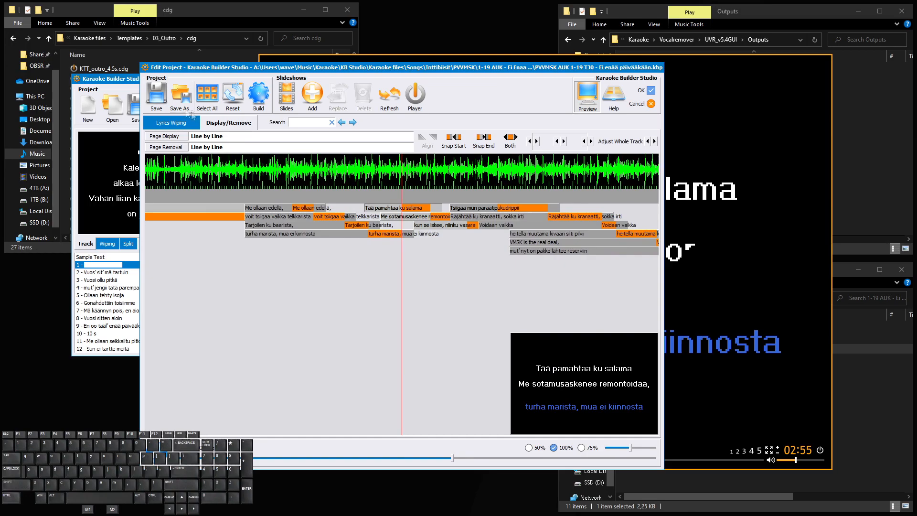
click(175, 122)
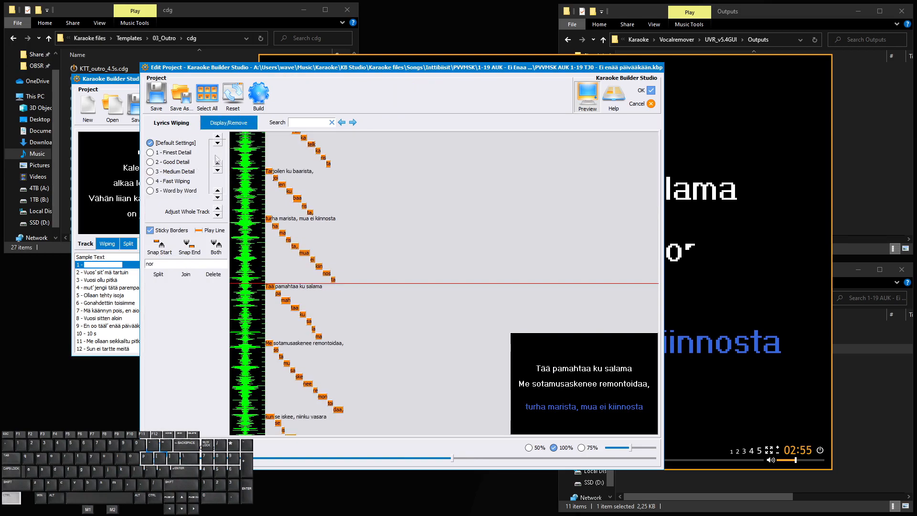
click(229, 123)
scroll(335, 214, up, 3)
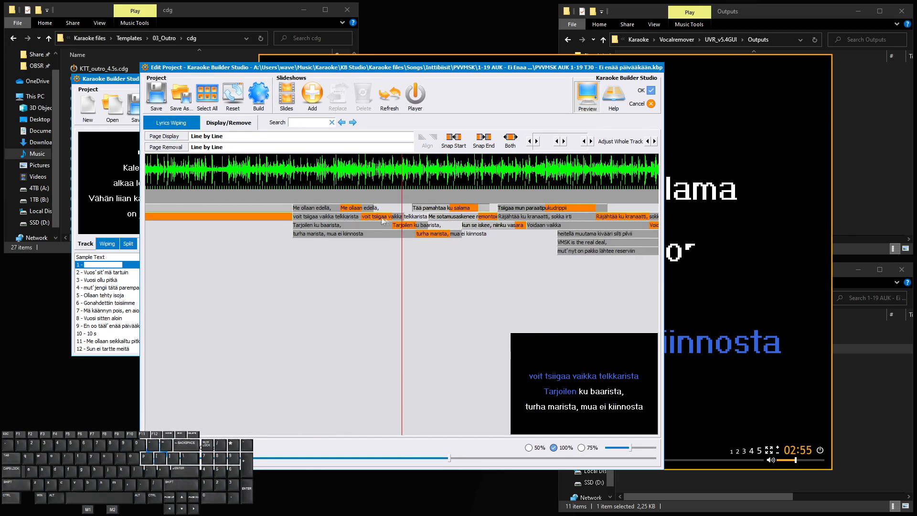
drag(418, 210, 411, 211)
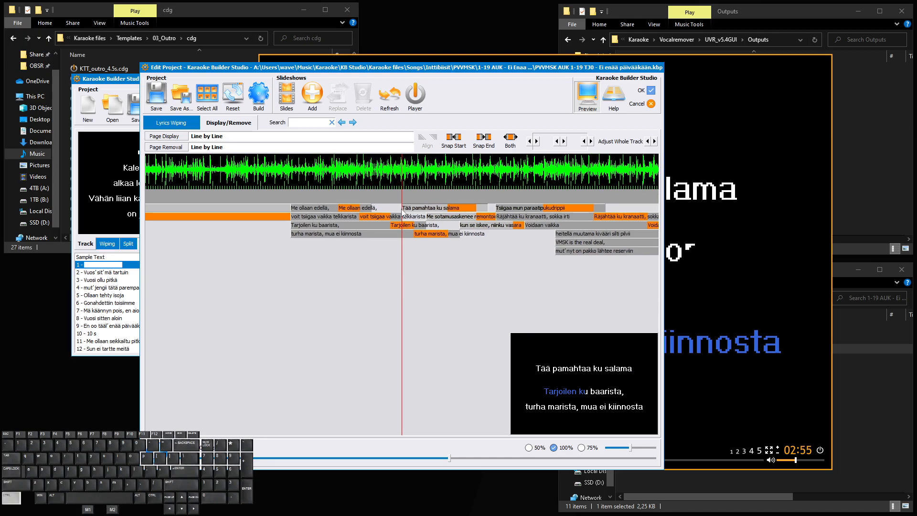
Check the display timing up to "Tsiigaa mun paraatipukudrippii" and review the CDG playback from 2:54 to the outro countdown, then close the player
scroll(402, 210, up, 5)
key(space)
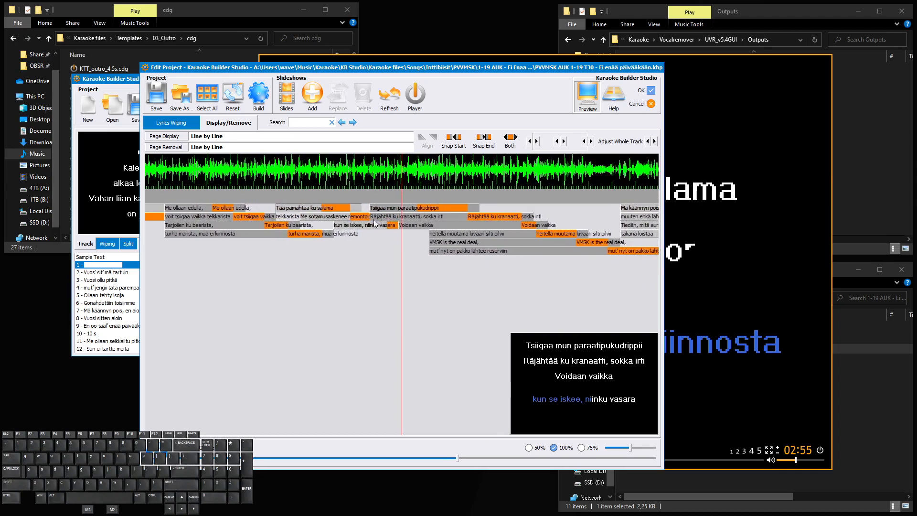
scroll(375, 223, up, 5)
scroll(374, 225, down, 1)
scroll(373, 228, down, 1)
key(space)
drag(716, 250, 600, 246)
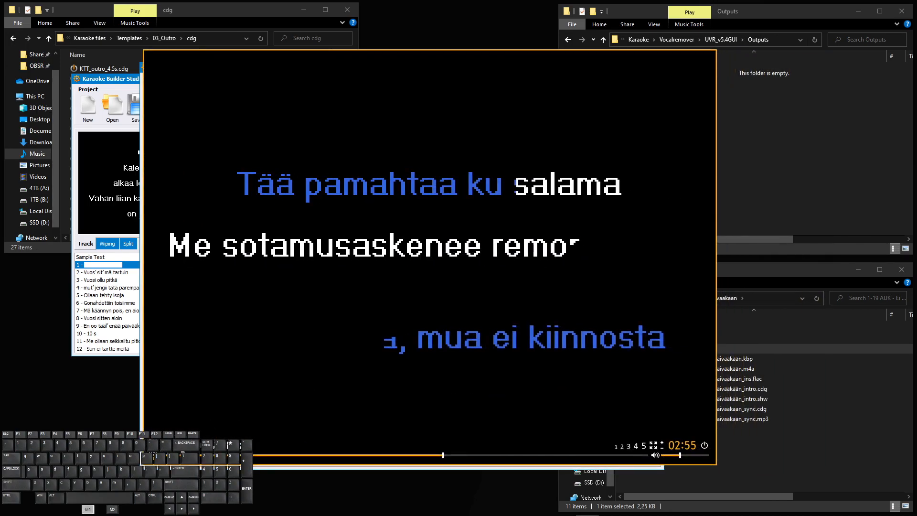
scroll(429, 295, up, 2)
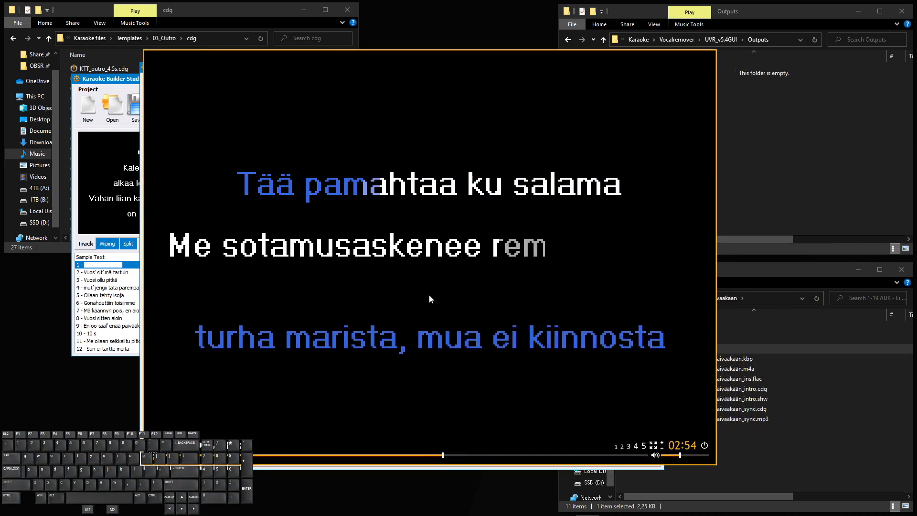
scroll(429, 294, down, 2)
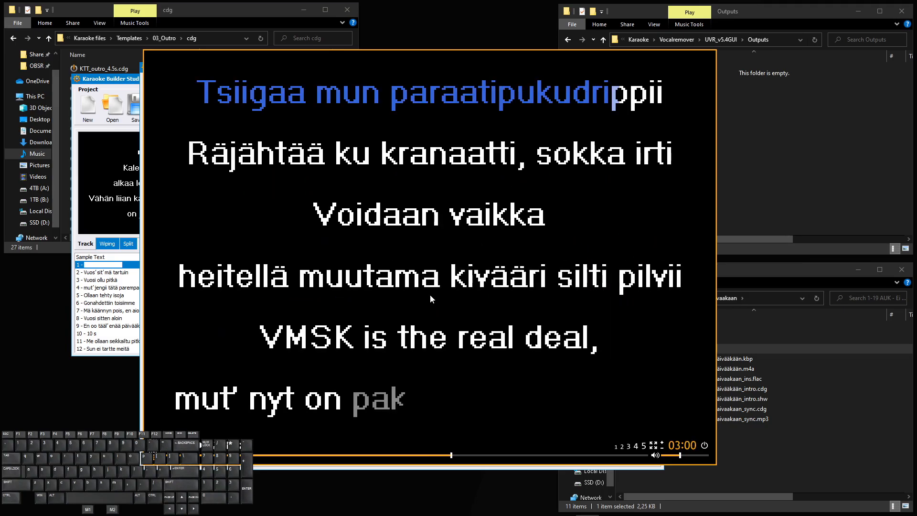
scroll(430, 294, up, 2)
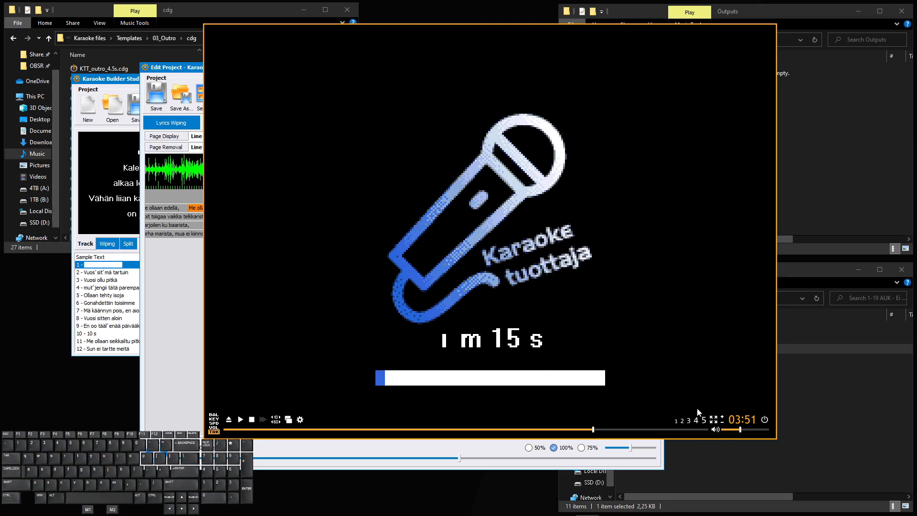
click(764, 420)
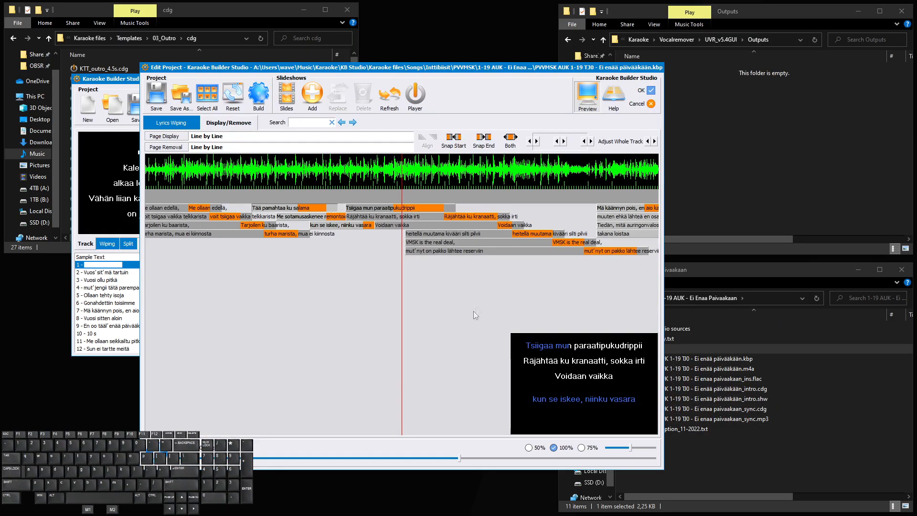
Change the outro countdown label above the final progress bar to "75 s"
scroll(494, 279, down, 20)
scroll(494, 278, up, 4)
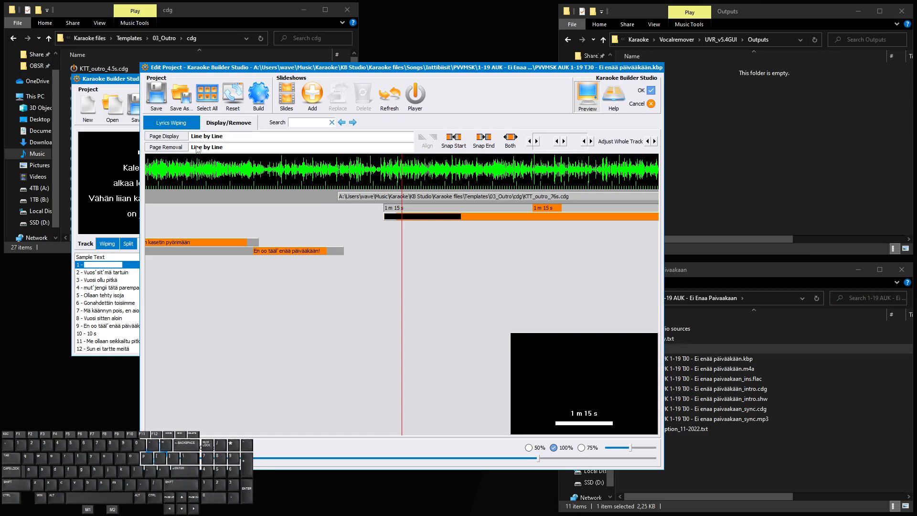
click(182, 125)
scroll(290, 280, down, 3)
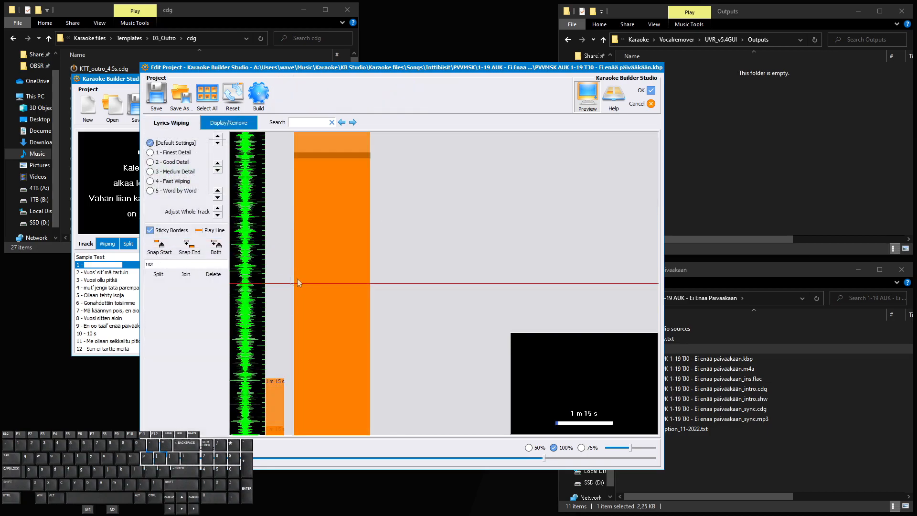
click(274, 222)
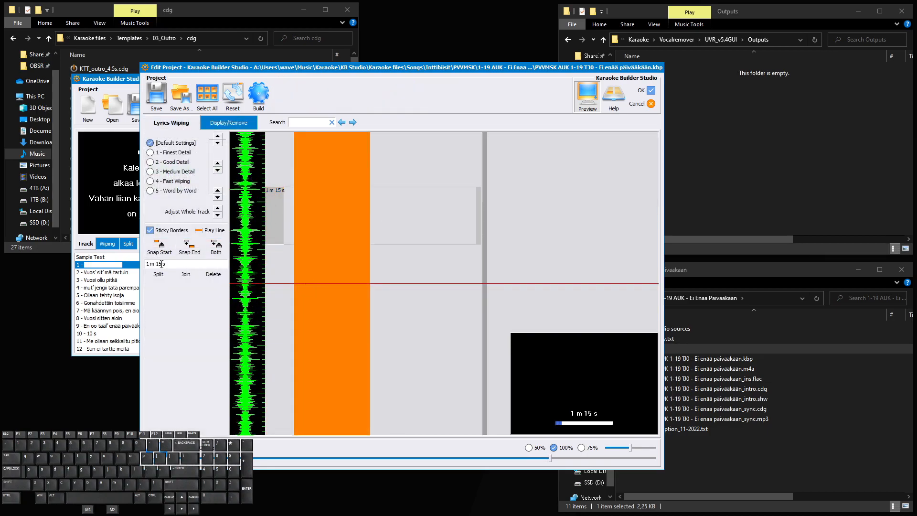
text(75)
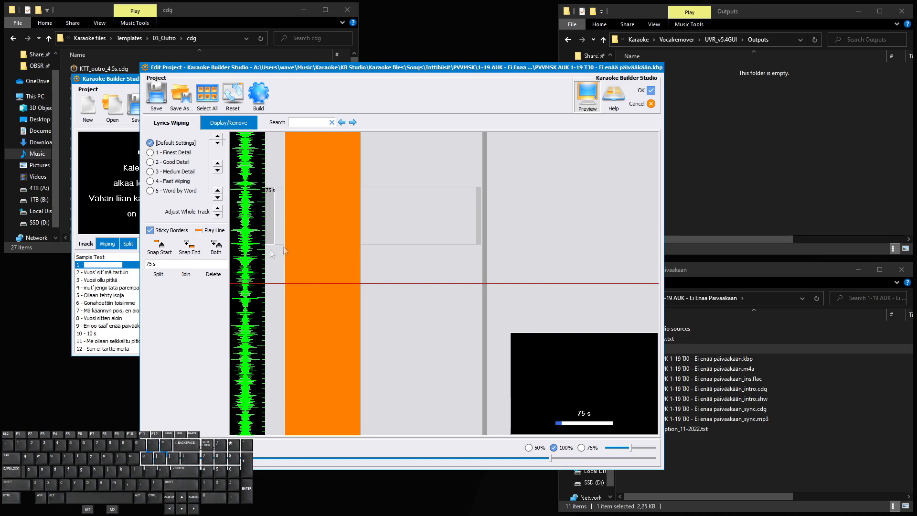
Save the edited project and rebuild its CDG file, overwriting "PVVMSK AUK 1-19 TJ0 - Ei enaa paivaakaan_sync.cdg"
click(227, 123)
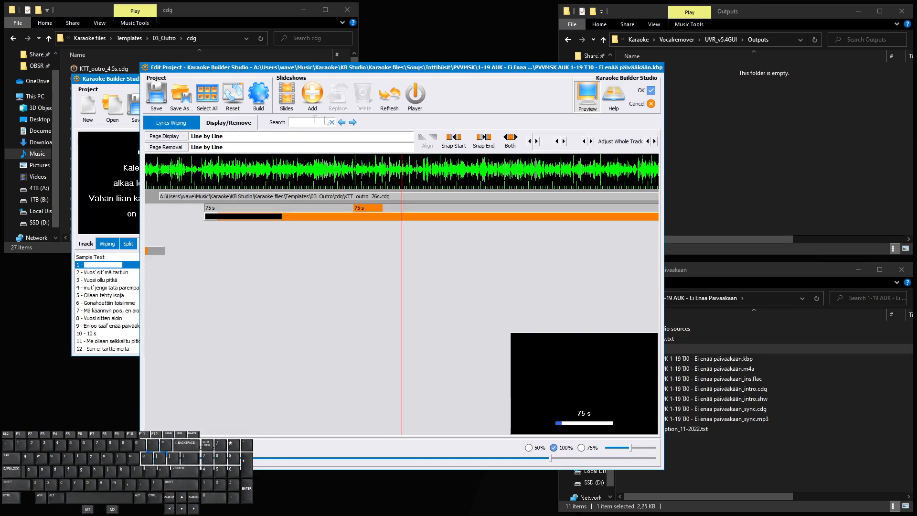
click(156, 97)
click(648, 91)
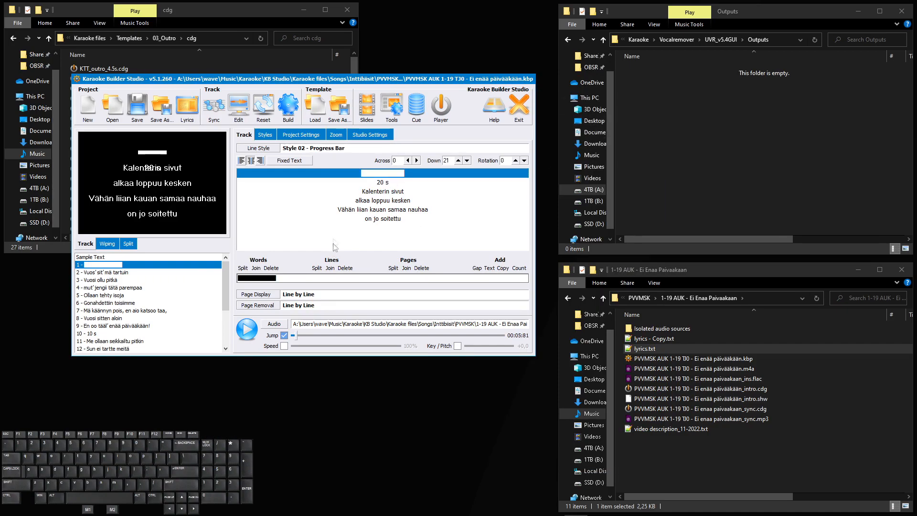
click(287, 113)
click(317, 119)
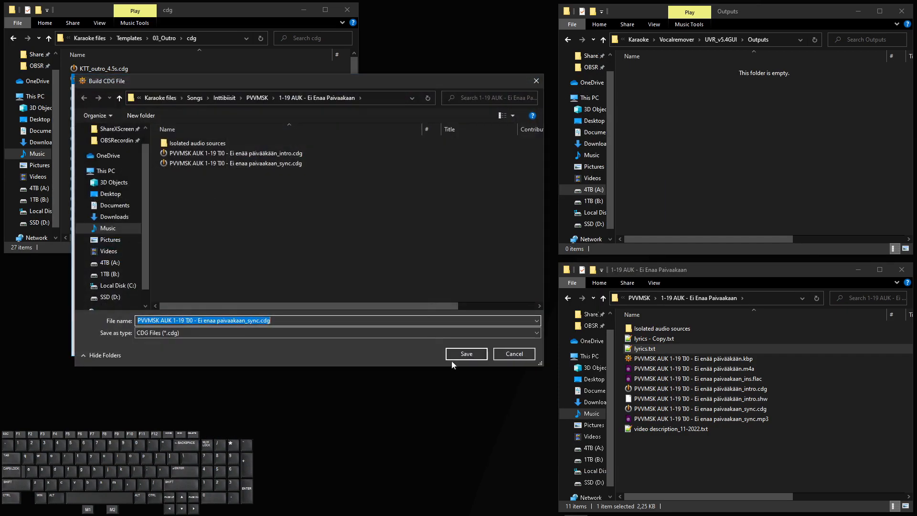
click(461, 354)
click(496, 264)
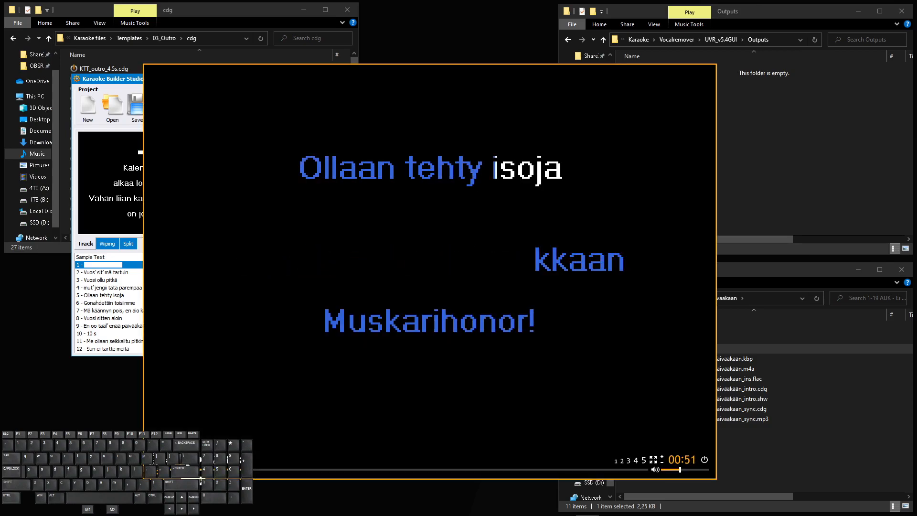
Recheck playback around 0:48, then display "ja pienempiiki keikkoi" slightly earlier and remove "en olis' voinu toivookkaan" sooner
click(233, 470)
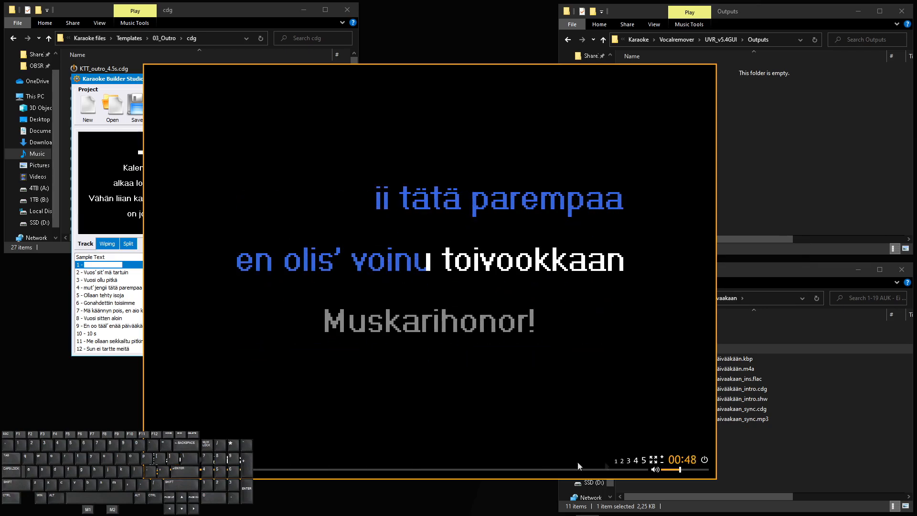
click(704, 459)
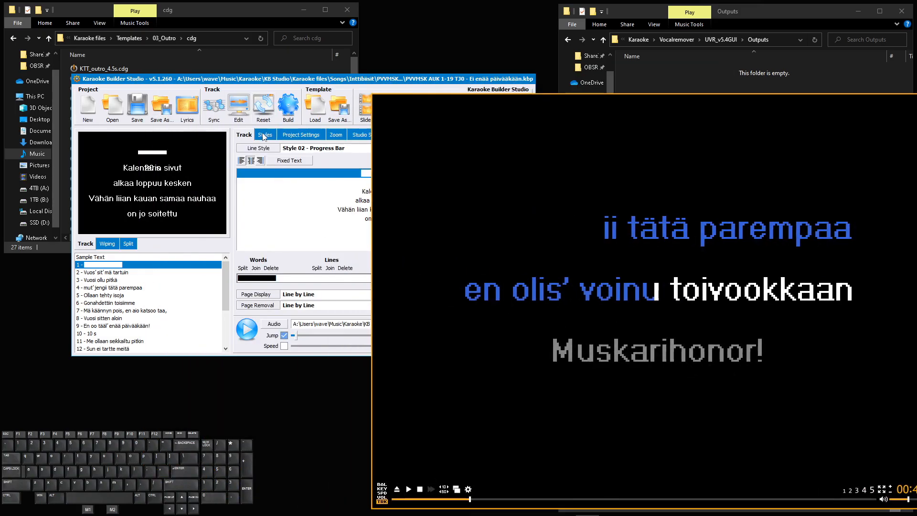
click(240, 120)
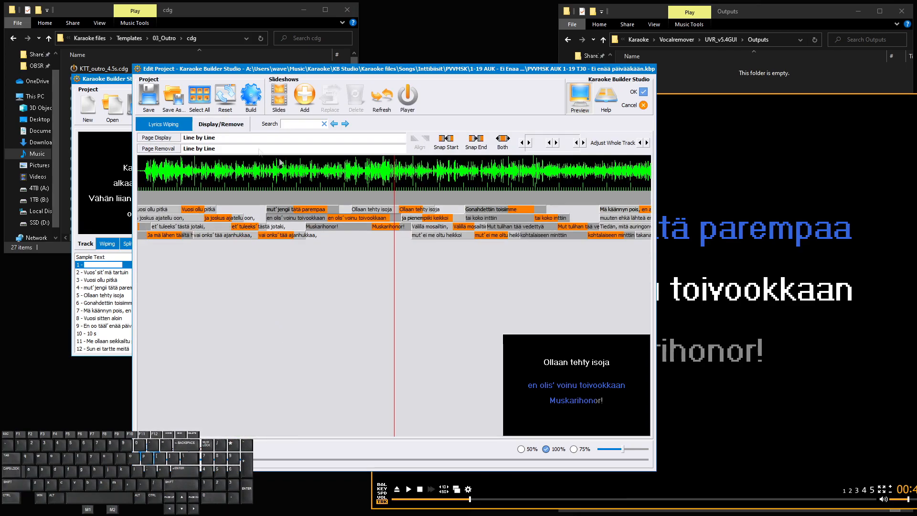
click(404, 221)
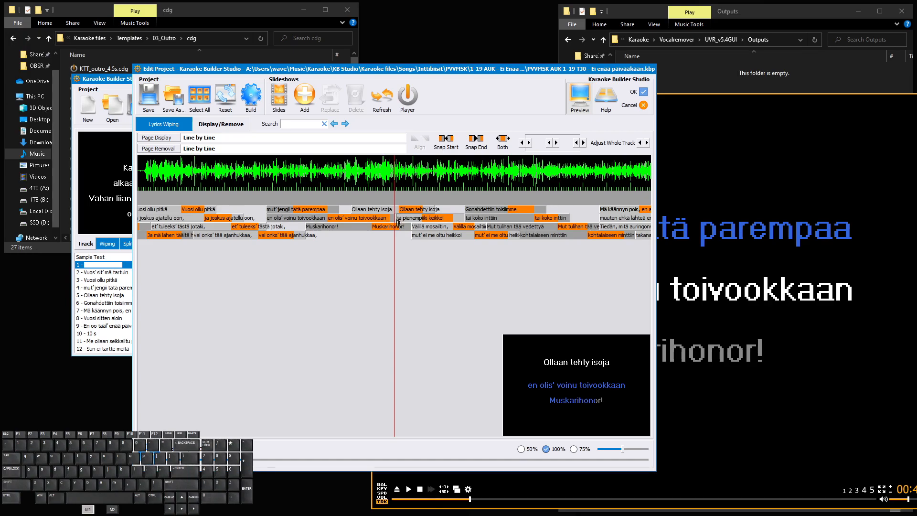
key(Right)
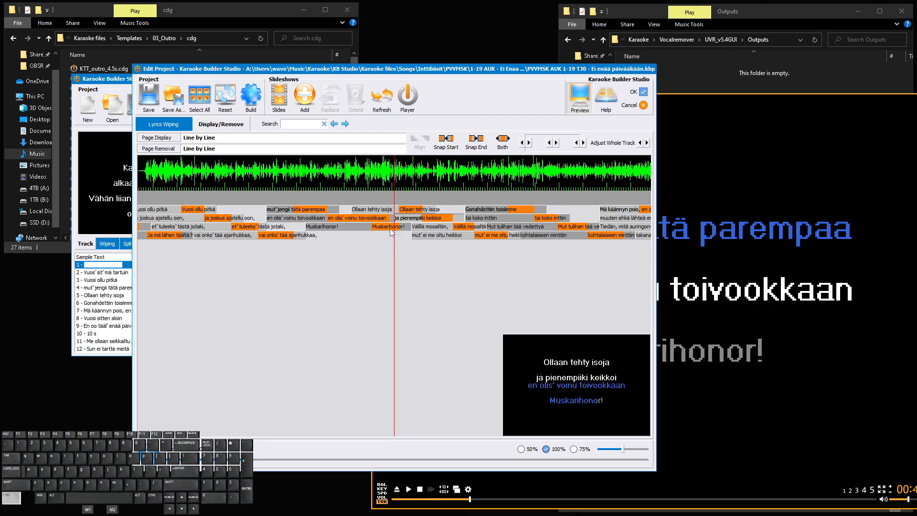
key(ctrl+Right)
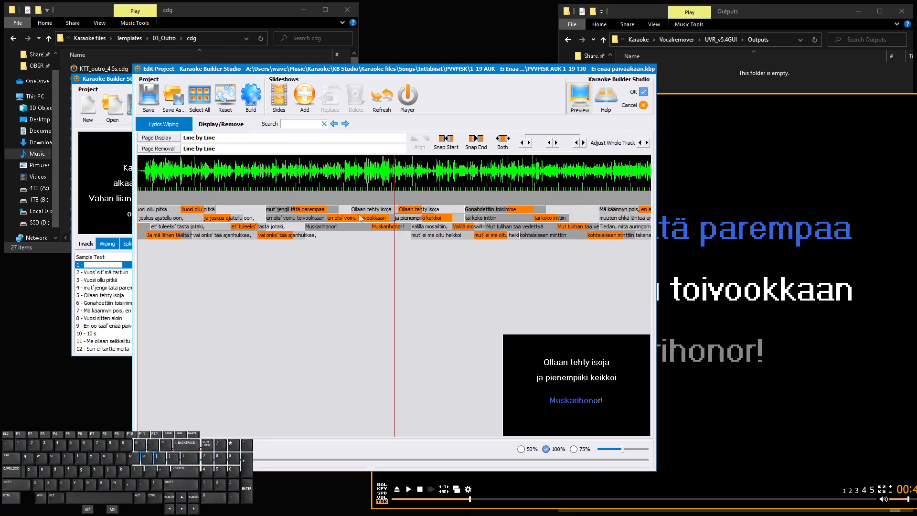
Rebuild the CDG file from the edited timeline, overwriting the existing "_sync.cdg" file
click(254, 109)
click(278, 117)
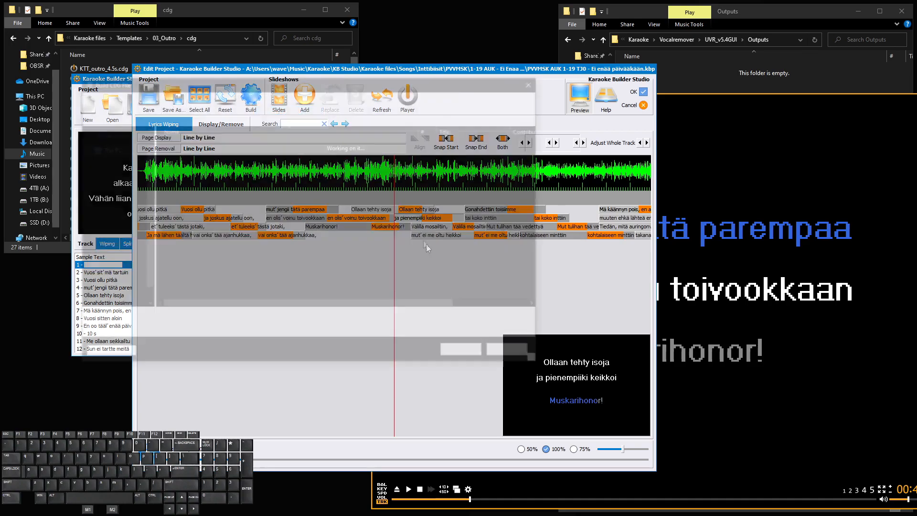
key(Return)
click(497, 266)
Play the rebuilt CDG and check the change from "Muskarihonor!" to "ja pienempiiki keikkoi" around 0:50
drag(855, 145, 659, 104)
click(736, 450)
drag(405, 0, 385, 319)
drag(280, 462, 261, 462)
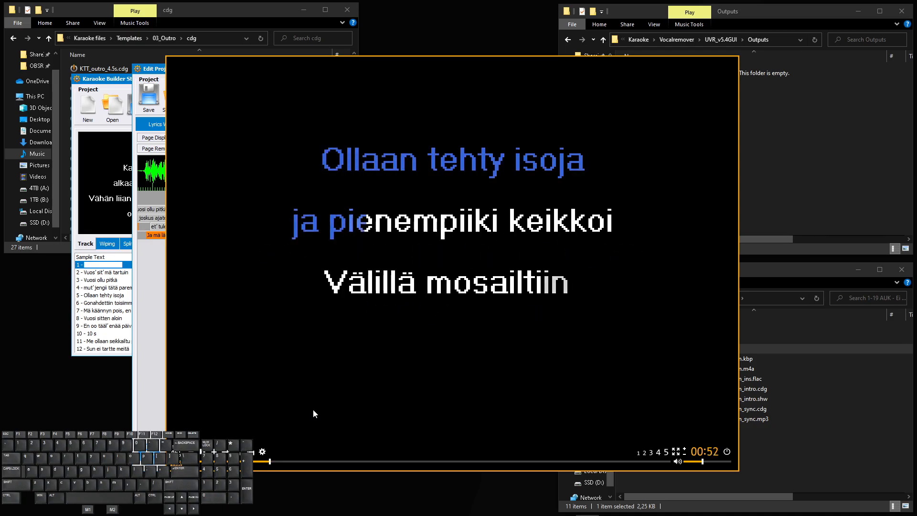
key(Left)
key(Left)
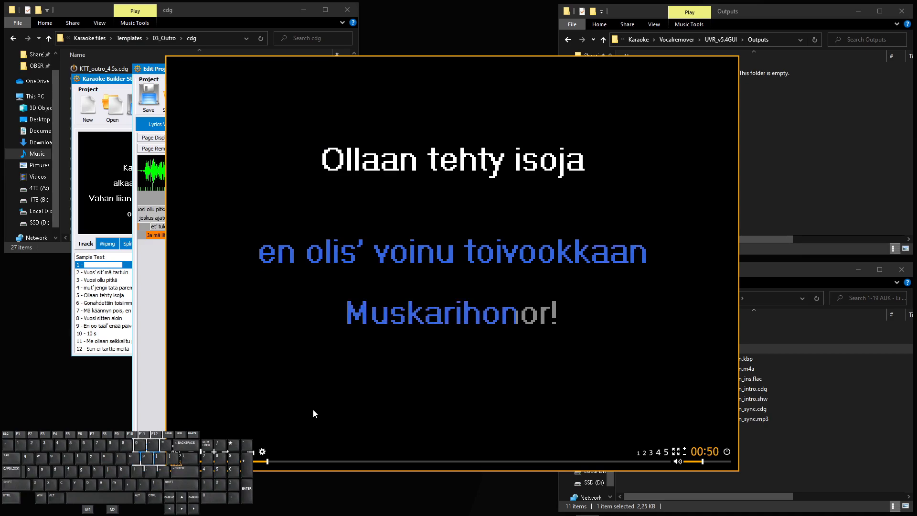
key(Left)
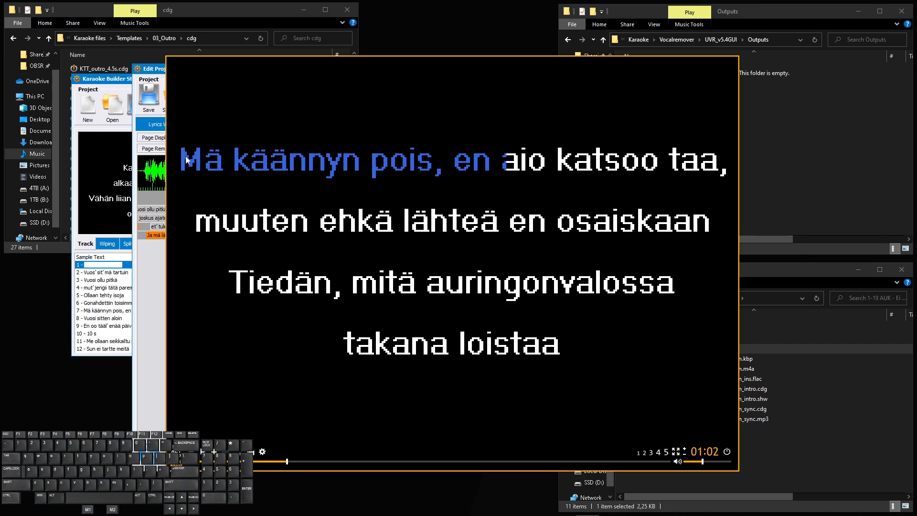
Replay the passage around 1:00 to check how "kohtalaiseen minttiin" gives way to "Mä käännyn pois, en aio katsoo taa"
drag(283, 463, 276, 462)
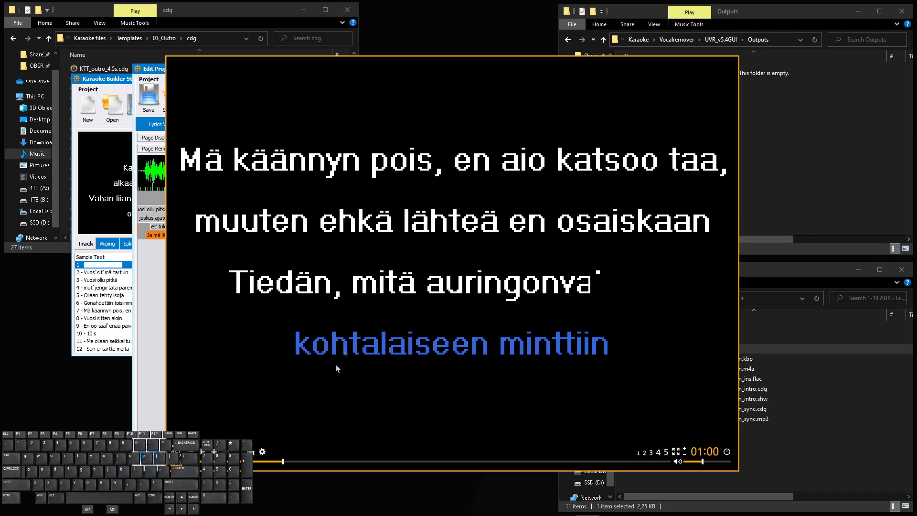
click(280, 461)
click(279, 461)
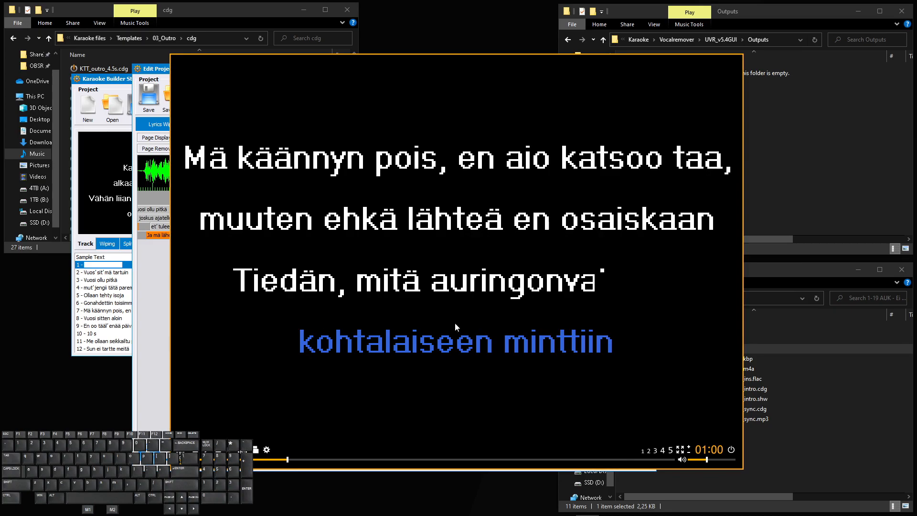
click(271, 460)
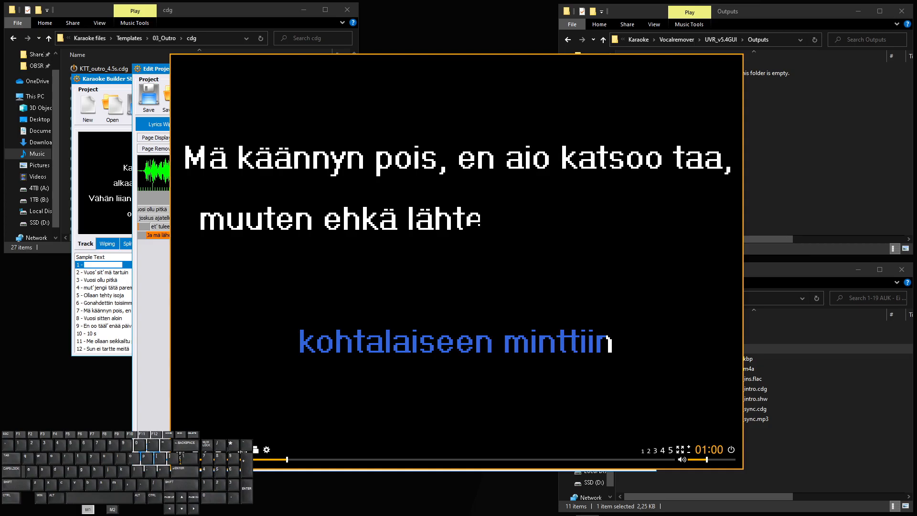
Check the playback from about 2:52 through "Tsiigaa mun paraatipukudrippii" to the chorus at 3:08
drag(295, 462, 420, 454)
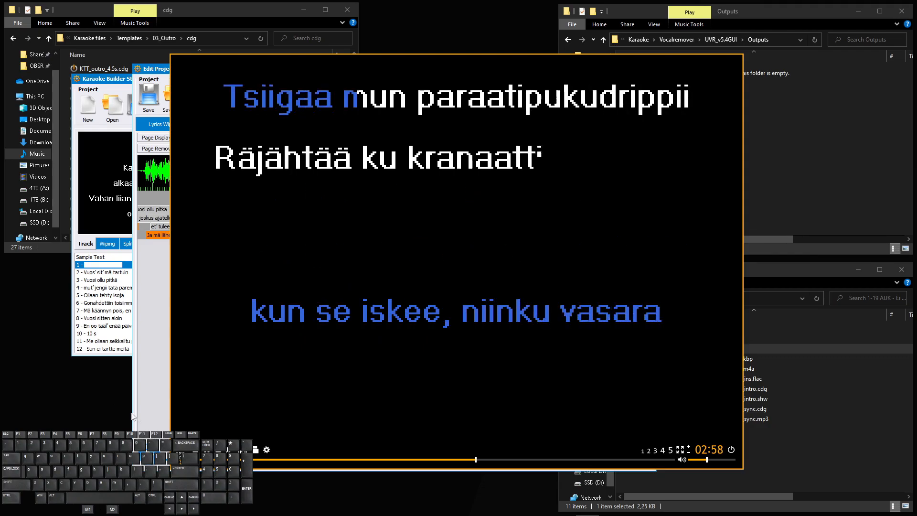
drag(477, 466, 465, 462)
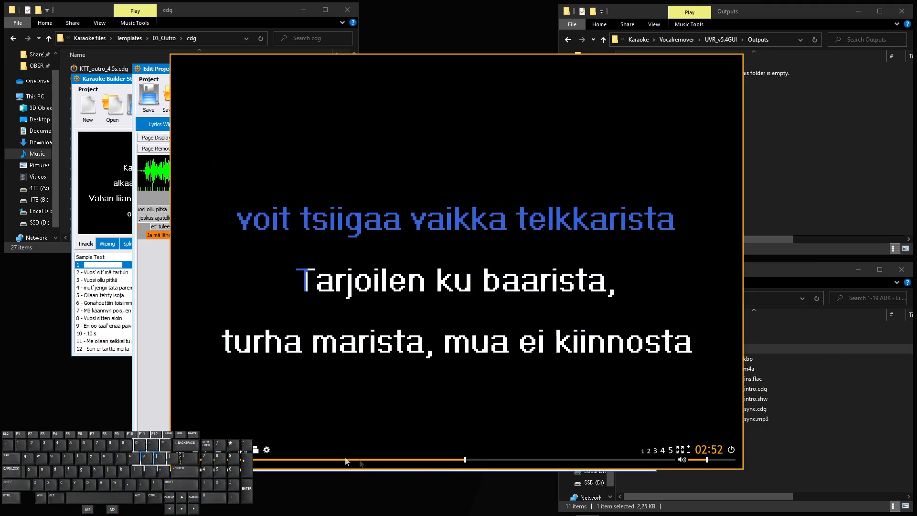
click(182, 450)
scroll(411, 415, down, 2)
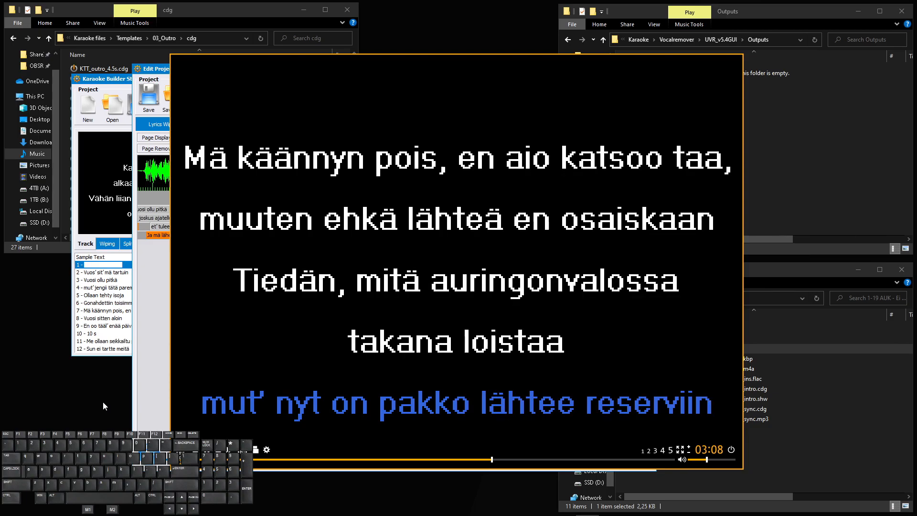
Check the start of the "75 s" outro countdown around 3:48 and its end around 5:01
drag(501, 459, 548, 461)
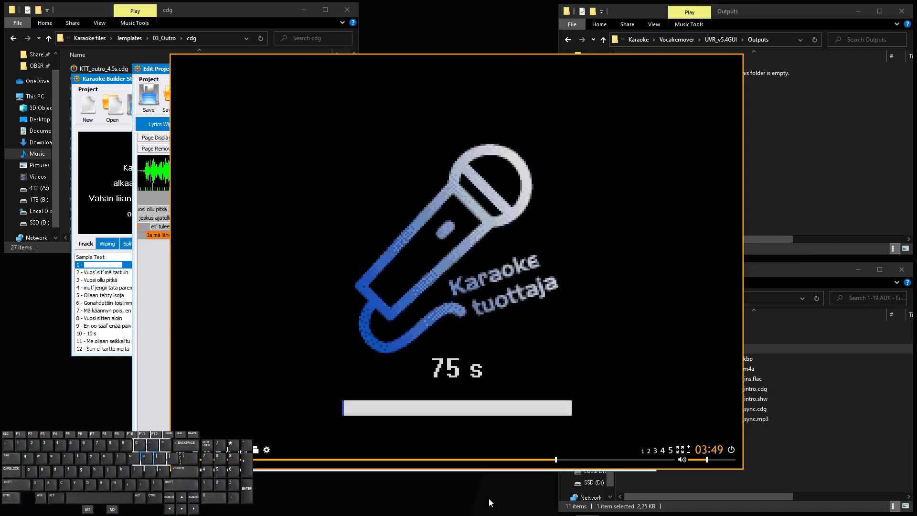
click(556, 461)
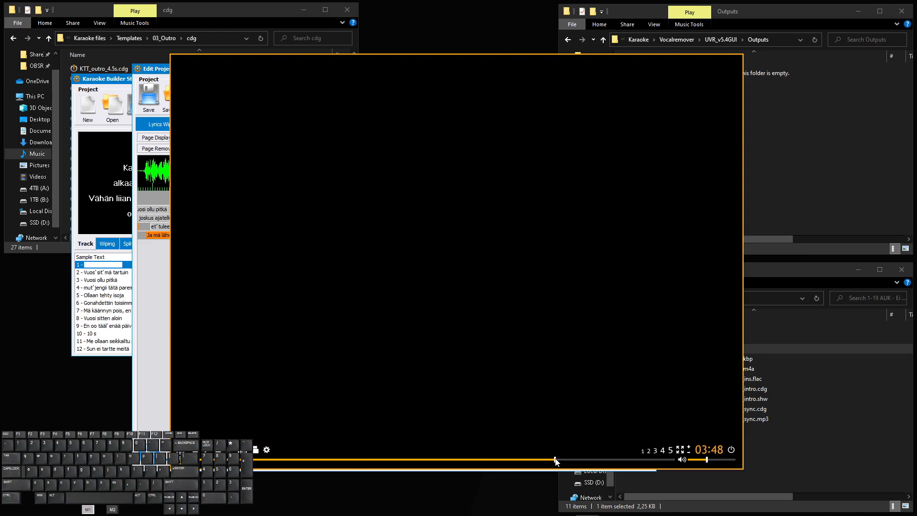
click(556, 460)
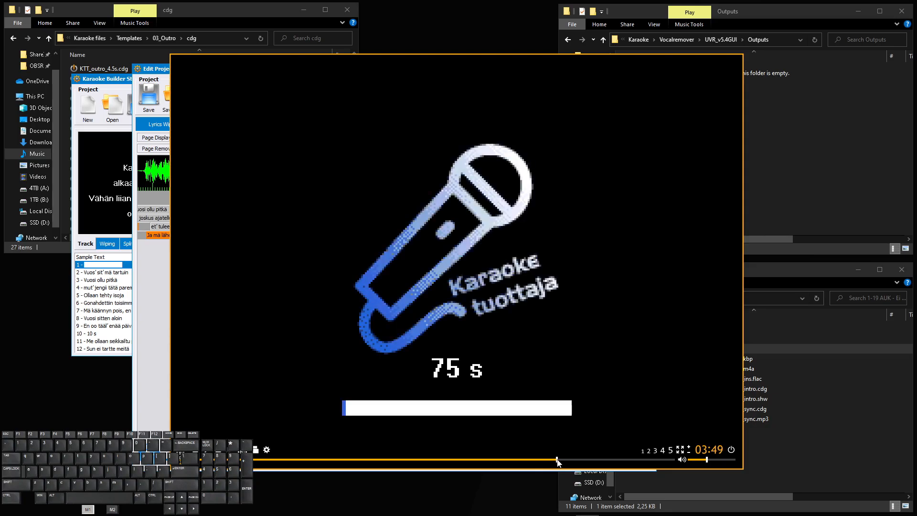
drag(555, 461, 668, 463)
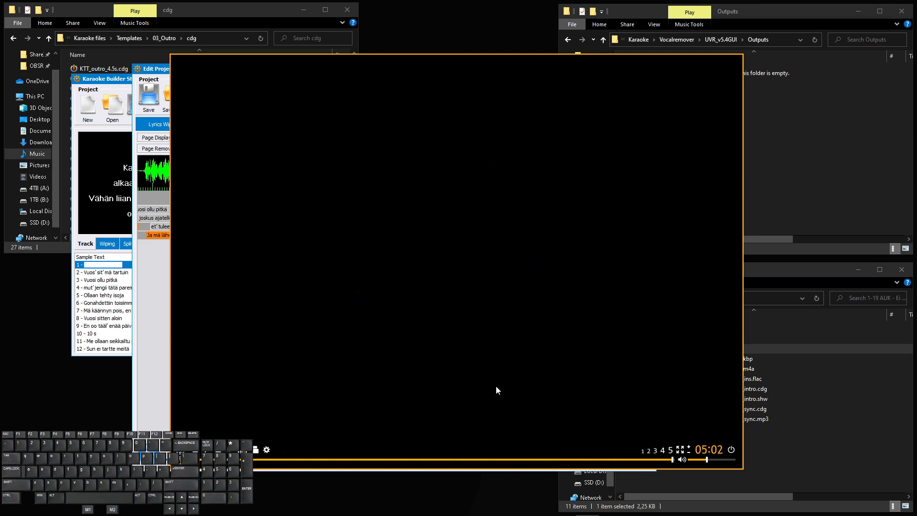
click(669, 461)
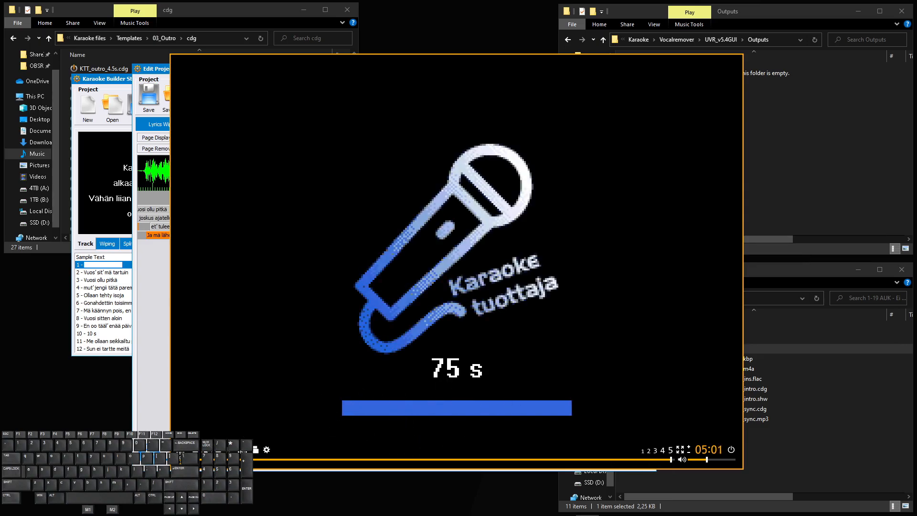
Inspect the end of the outro in the timeline editor and the page removal effects offered for the final countdown page
drag(575, 329, 727, 314)
click(302, 303)
click(220, 126)
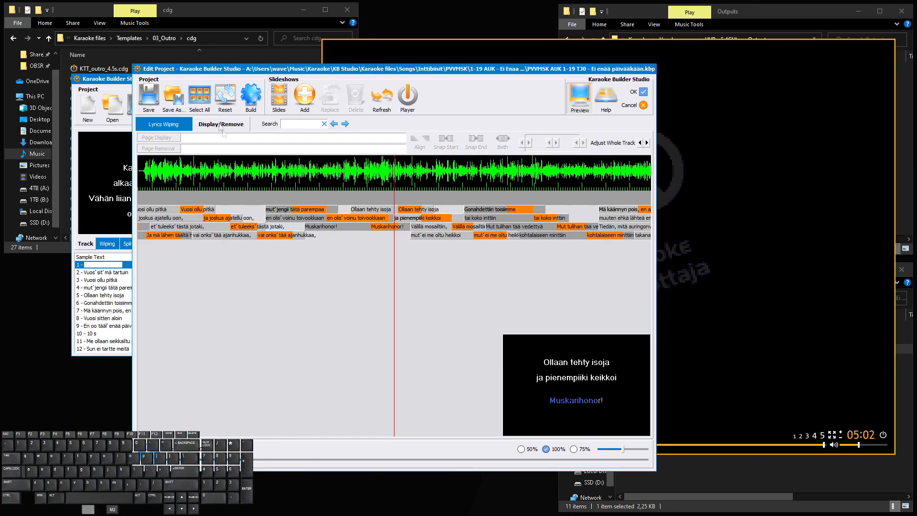
click(163, 123)
click(212, 125)
scroll(349, 294, down, 10)
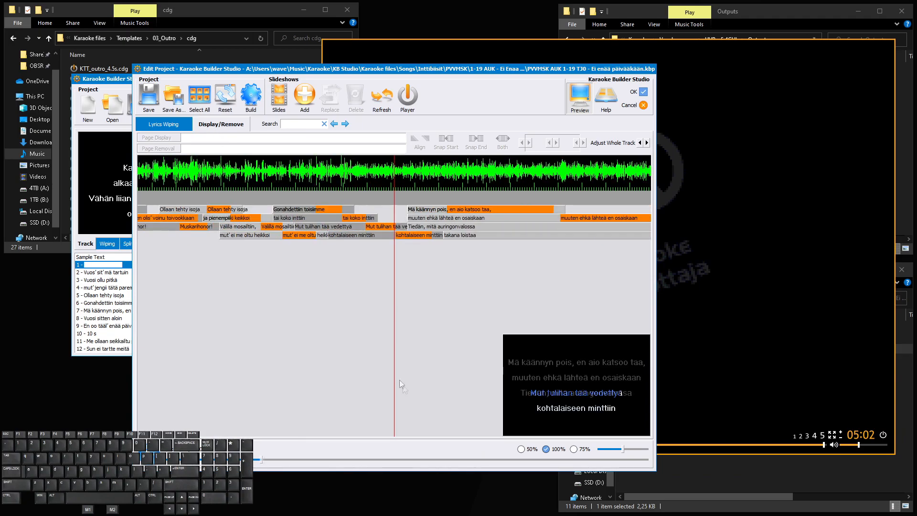
drag(285, 459, 645, 454)
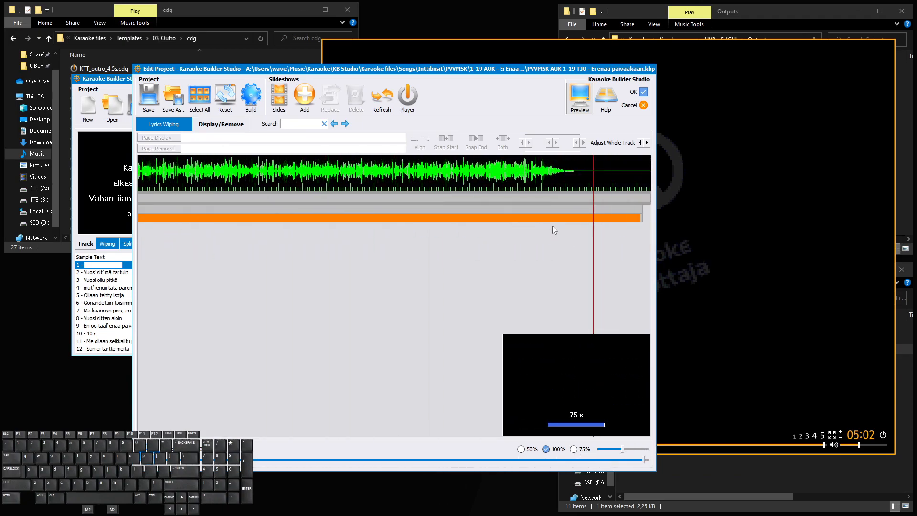
click(505, 208)
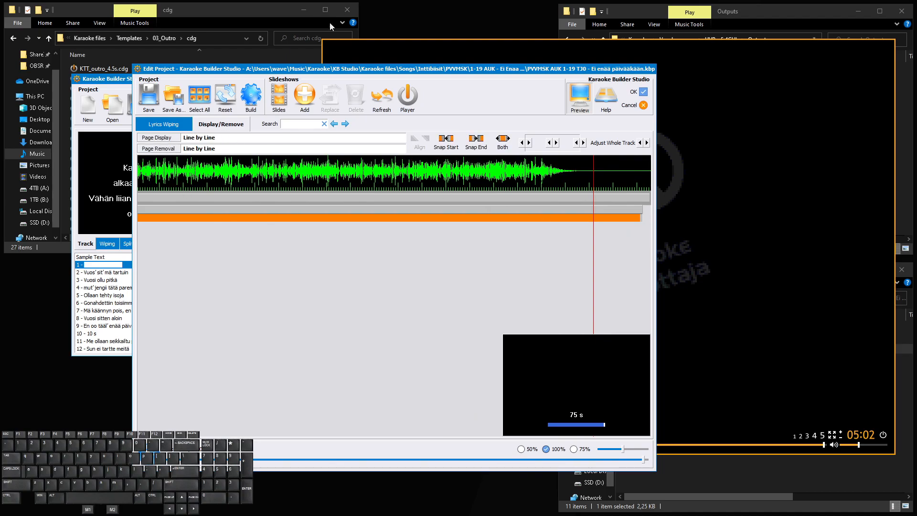
click(158, 148)
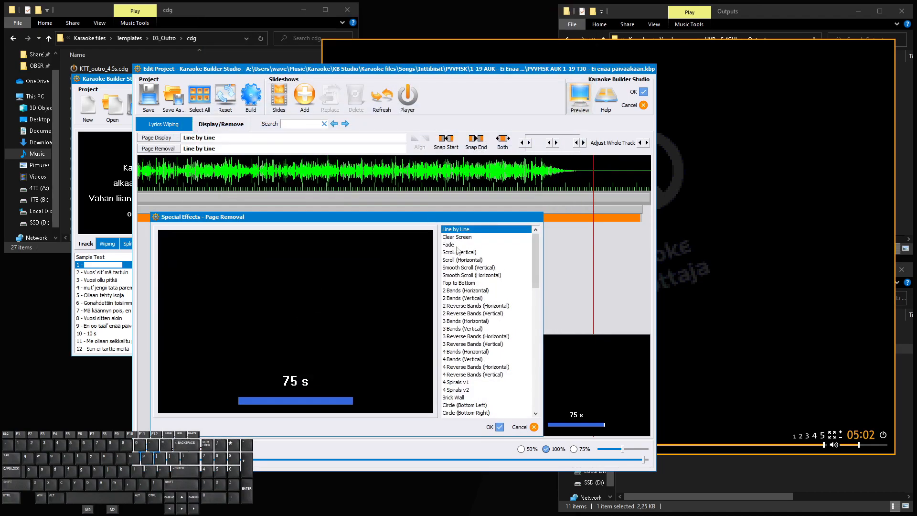
click(520, 427)
Replay the end of the outro around 4:58 to compare the countdown's removal with the logo's fade-out
click(746, 268)
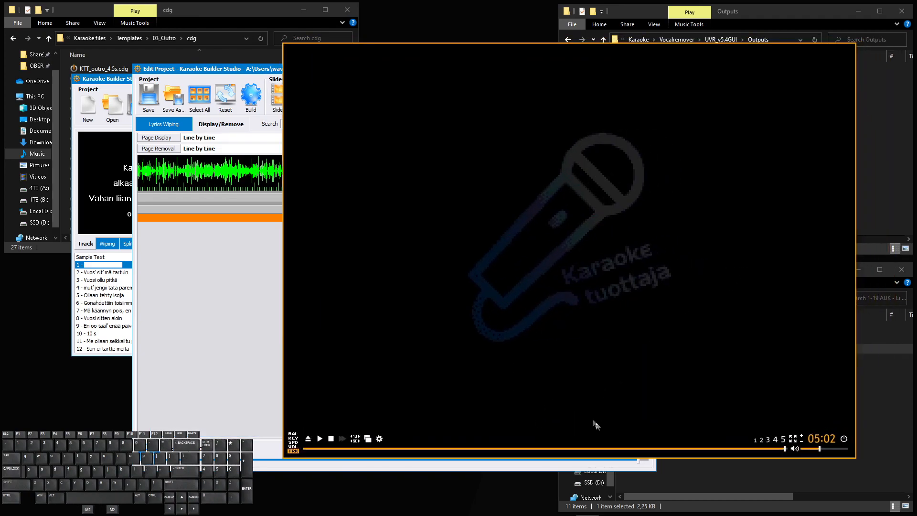
click(778, 448)
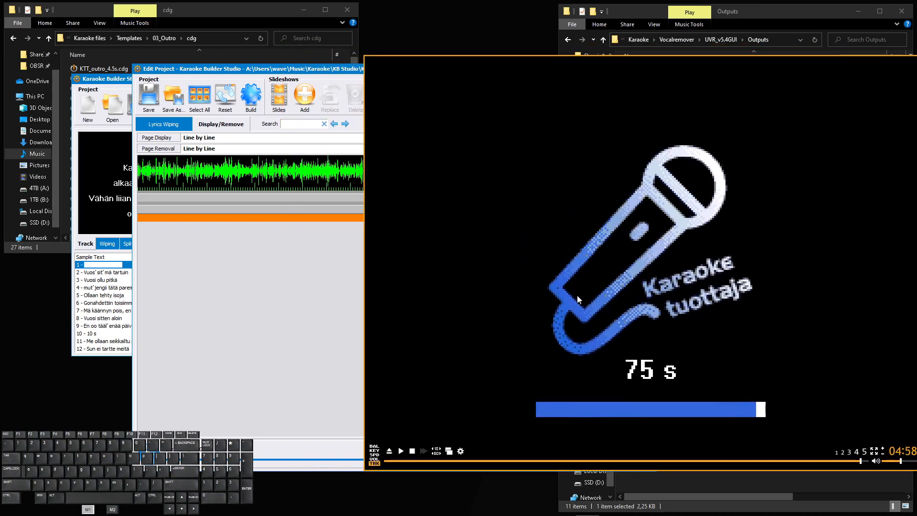
click(313, 285)
click(712, 302)
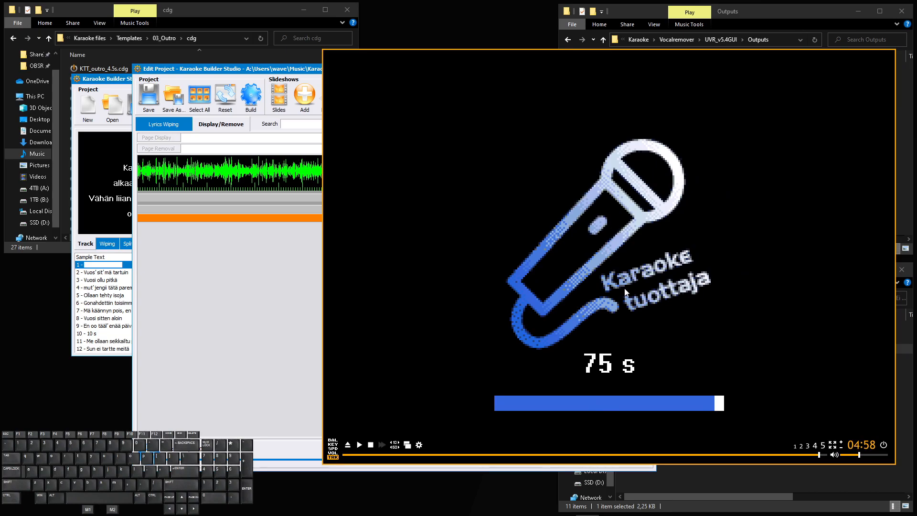
Delay the removal of the final "75 s" label and its progress bar slightly at the end of the timeline
click(240, 278)
drag(636, 459, 646, 457)
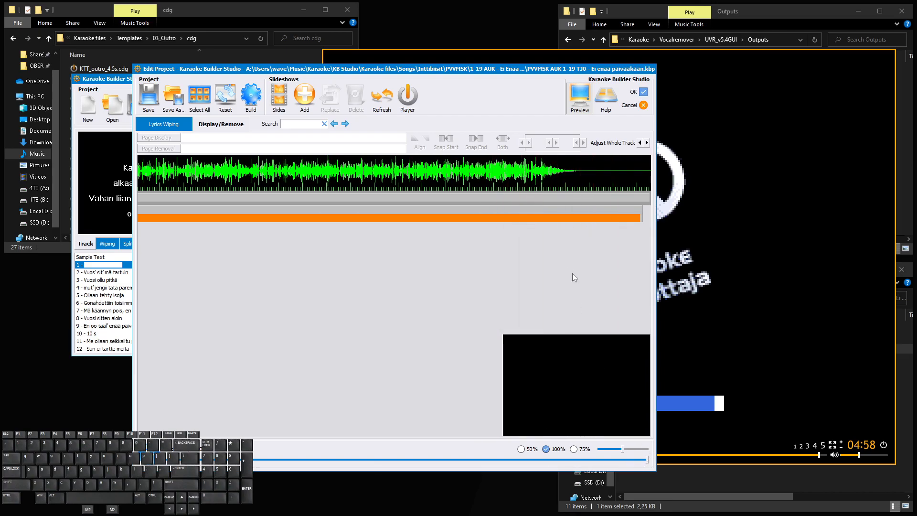
key(shift)
click(639, 207)
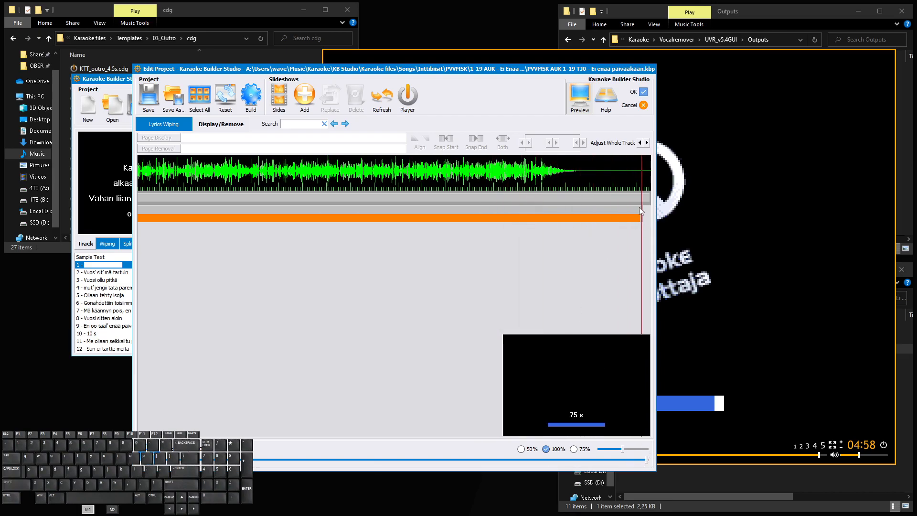
click(637, 210)
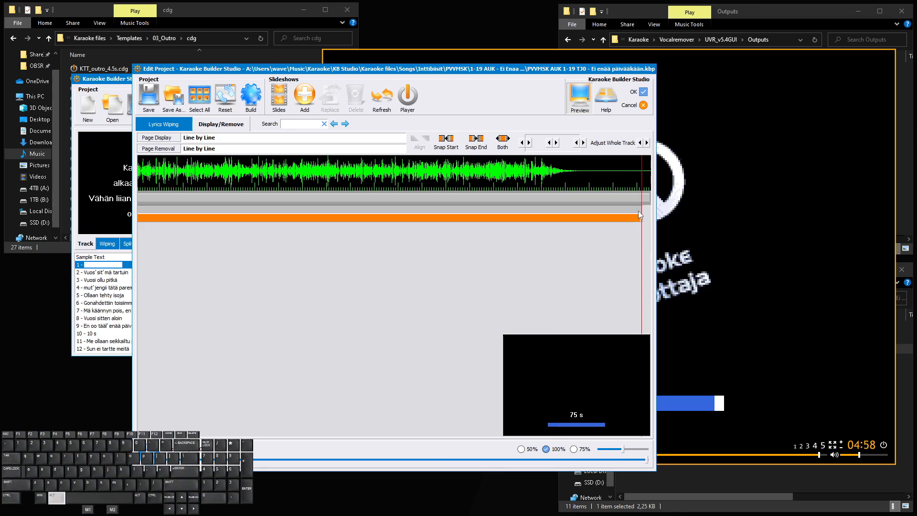
click(638, 218)
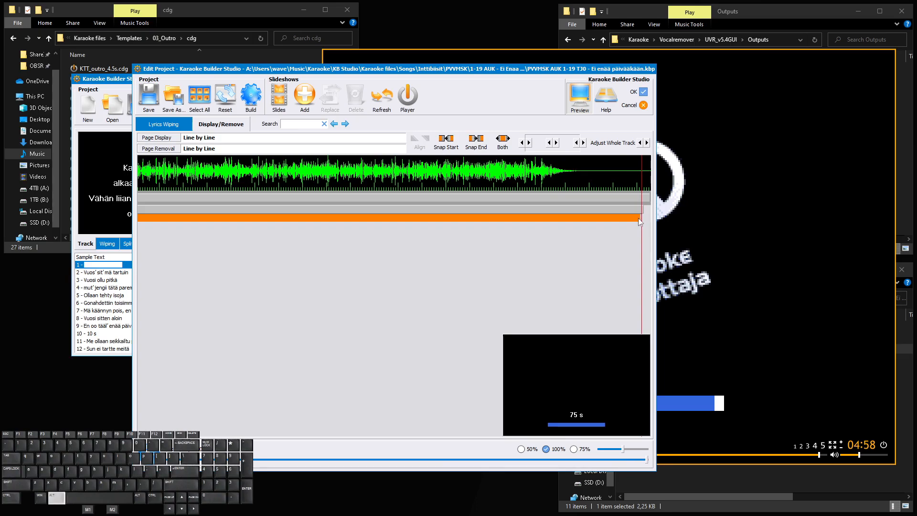
Save the project and rebuild its CDG file with the adjusted outro removal timing
click(150, 98)
click(252, 102)
click(277, 123)
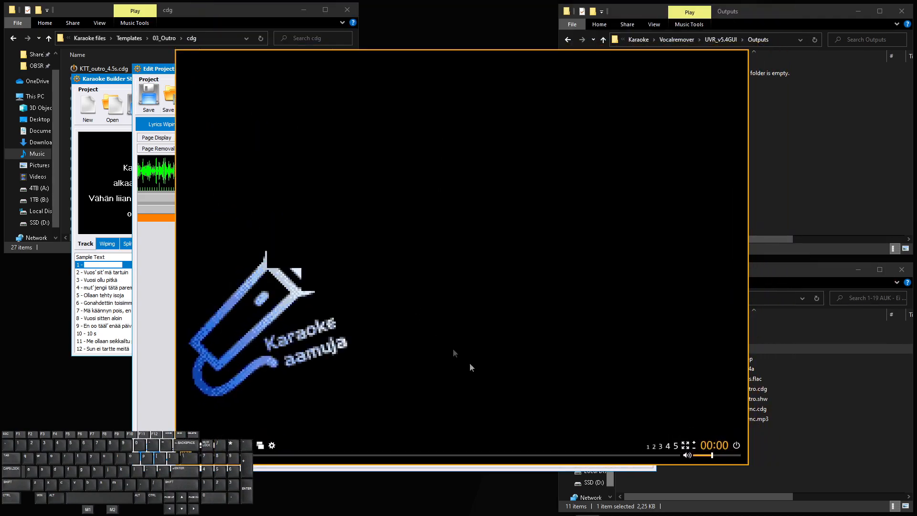
Check the outro countdown in the new CDG from about 4:09 to the final fade-out, then close the player
click(673, 455)
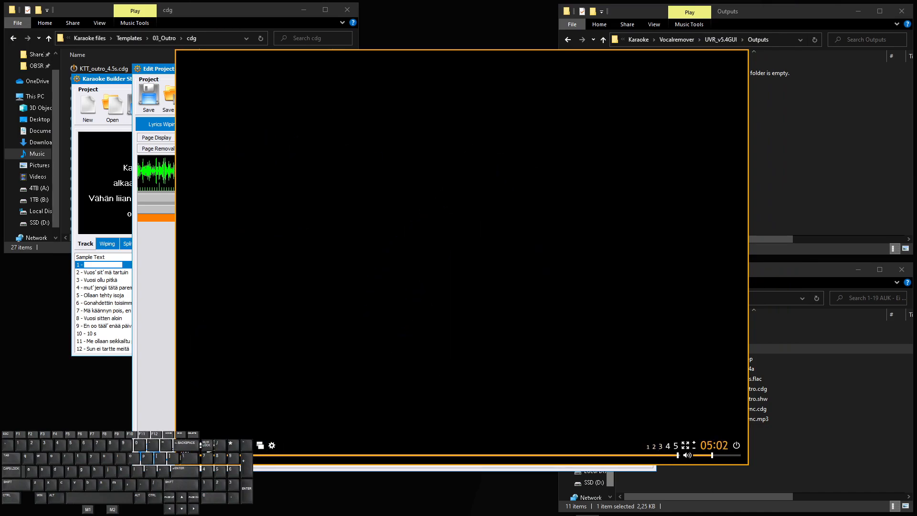
click(677, 456)
click(676, 456)
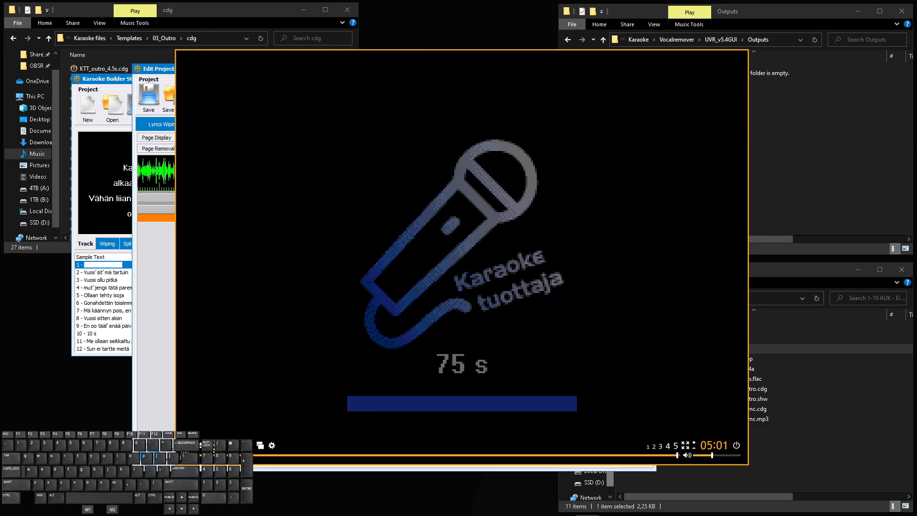
click(304, 455)
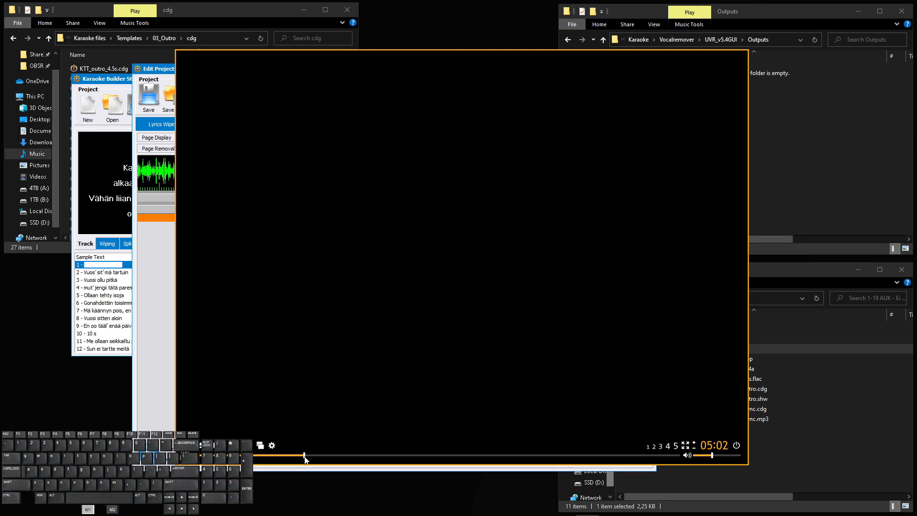
drag(664, 460, 557, 463)
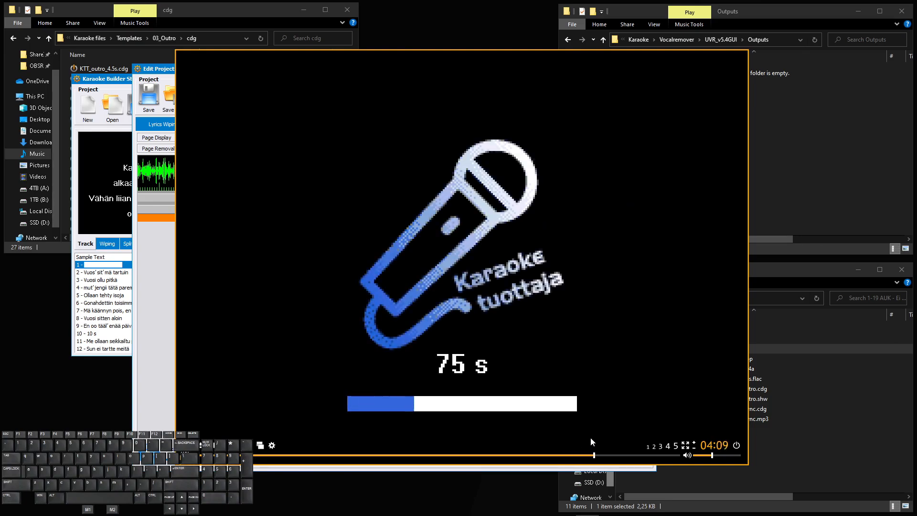
drag(597, 454, 670, 454)
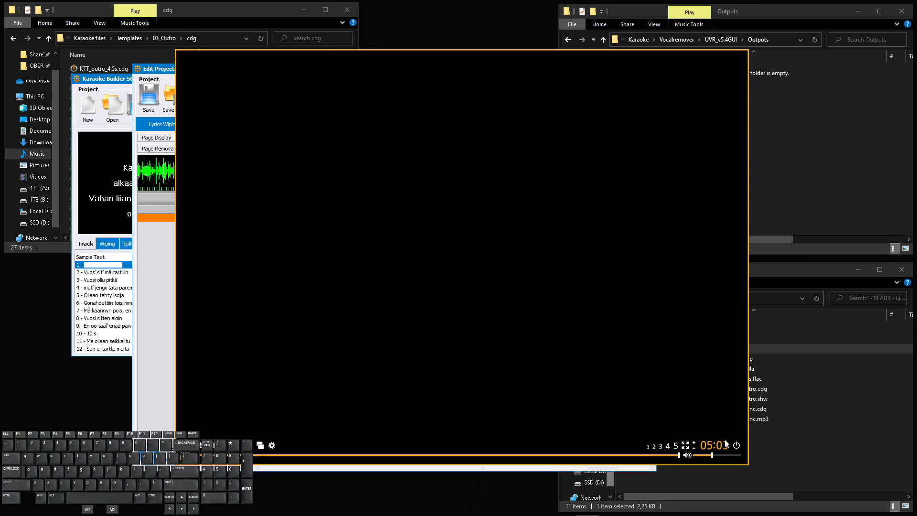
click(736, 445)
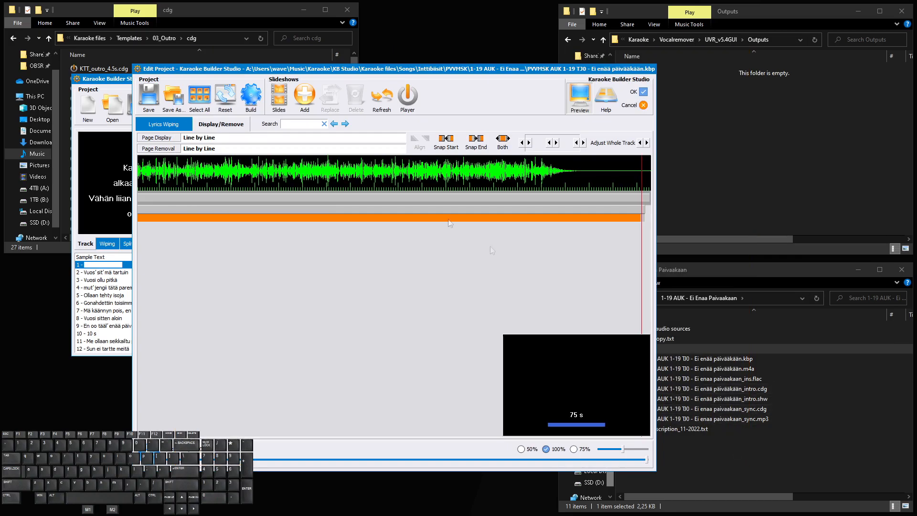
Leave the timing editor and set up a video build using "PVVMSK AUK 1-19 TJ0 - Ei enaa paivaakaan_ins.flac" as its audio
key(Escape)
click(295, 107)
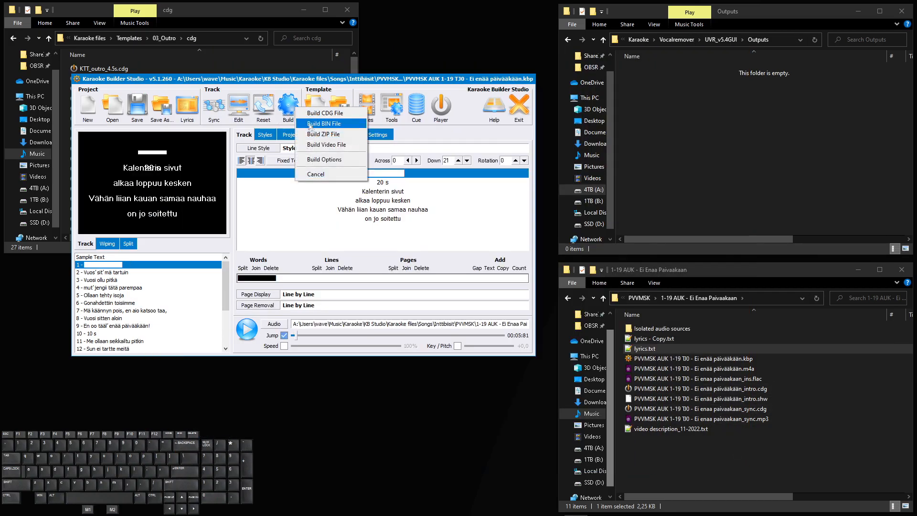
click(320, 144)
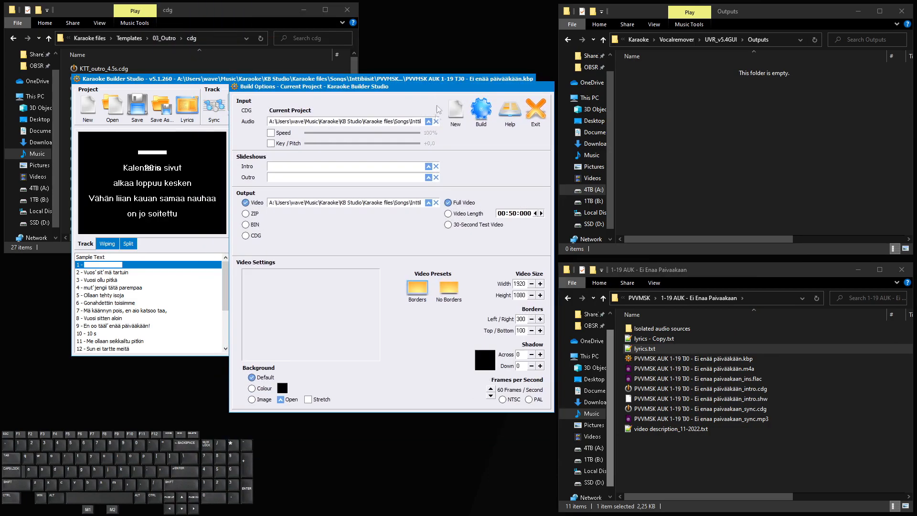
click(428, 122)
click(436, 171)
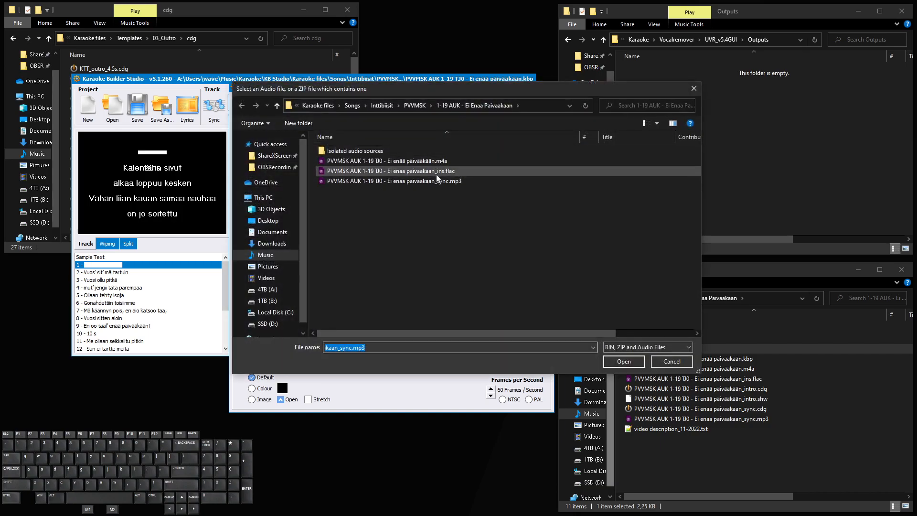
click(618, 361)
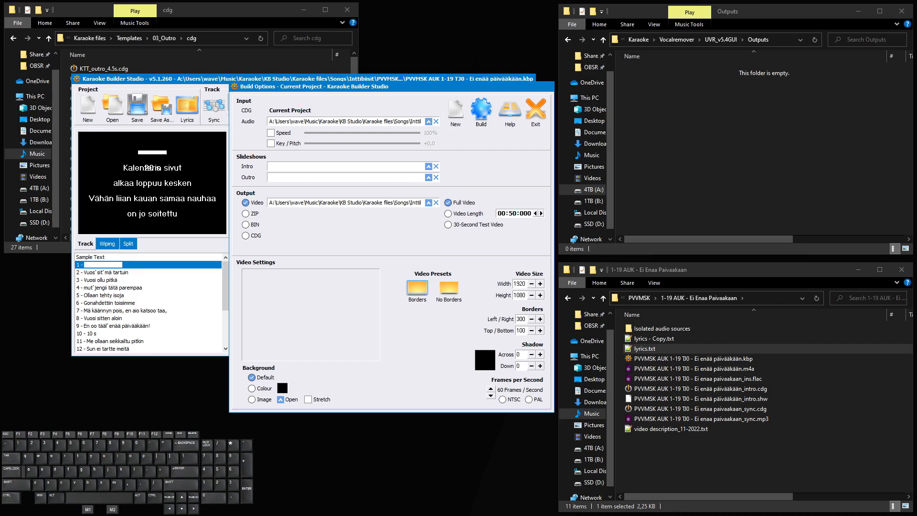
Build the full video with the AVIzlib Compressor, keeping the compressor's own options as they are
drag(442, 82, 433, 186)
click(416, 211)
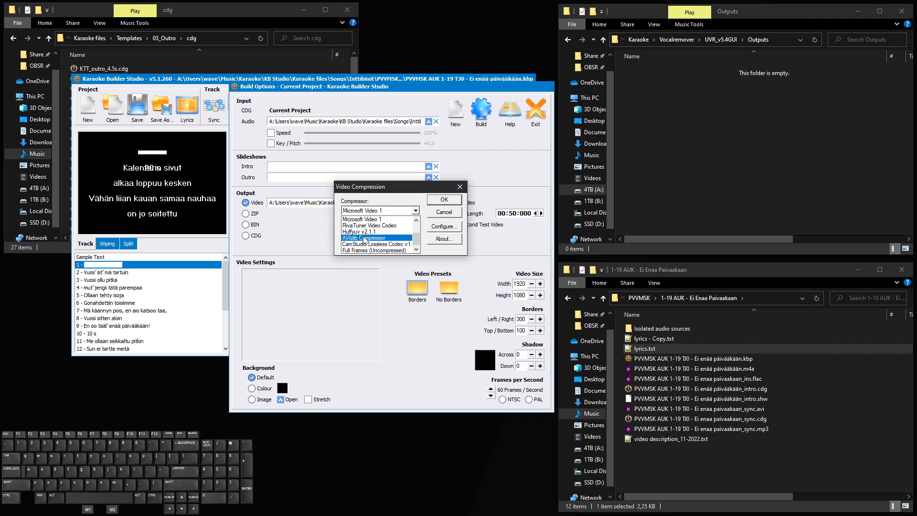
click(368, 234)
click(434, 230)
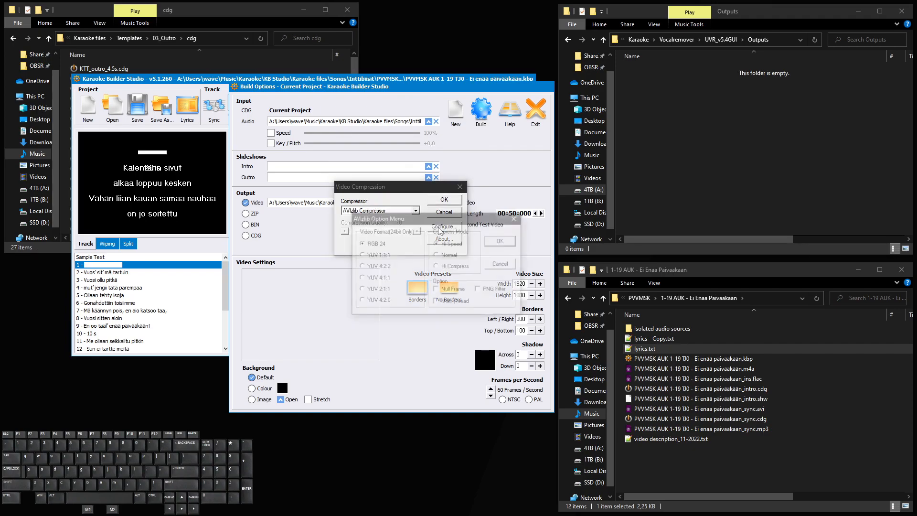
drag(448, 216, 429, 282)
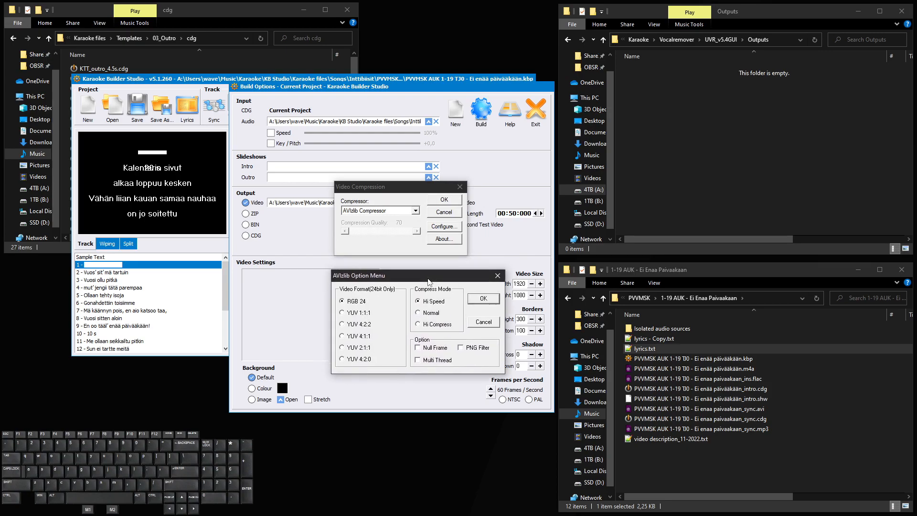
click(497, 275)
click(444, 200)
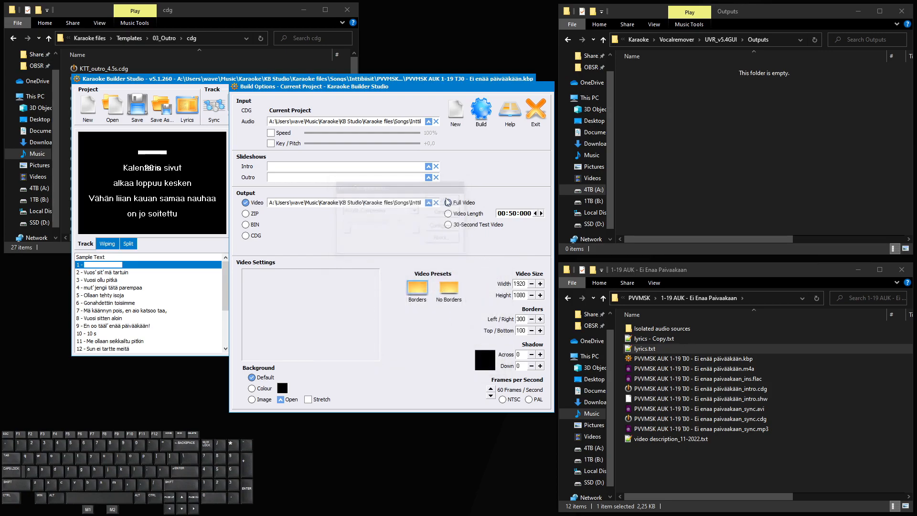
drag(377, 0, 377, 152)
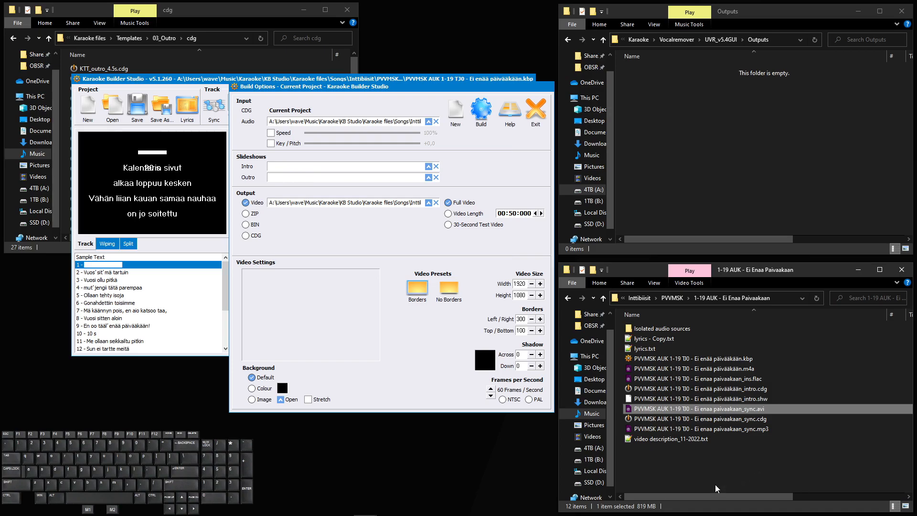
Open a command window in the song folder and convert the built "_sync.avi" to video.mp4 with ffmpeg
click(657, 482)
right_click(662, 473)
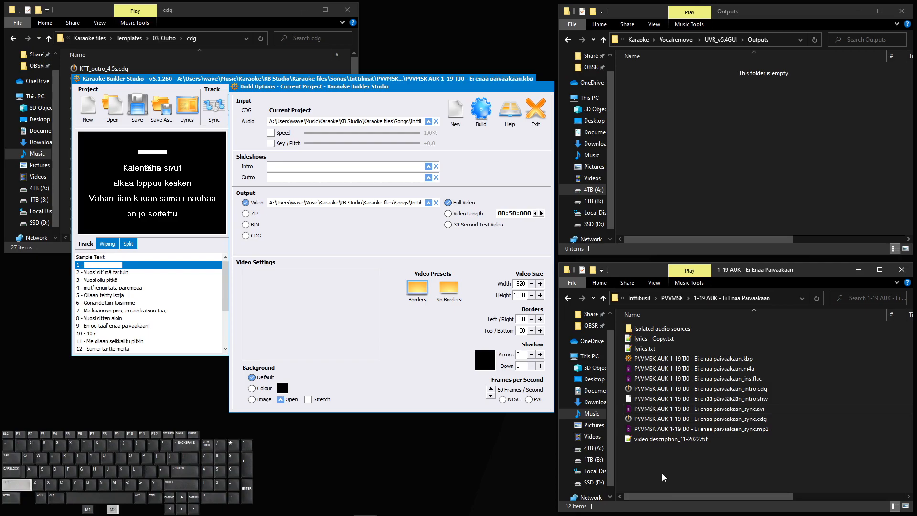
click(698, 385)
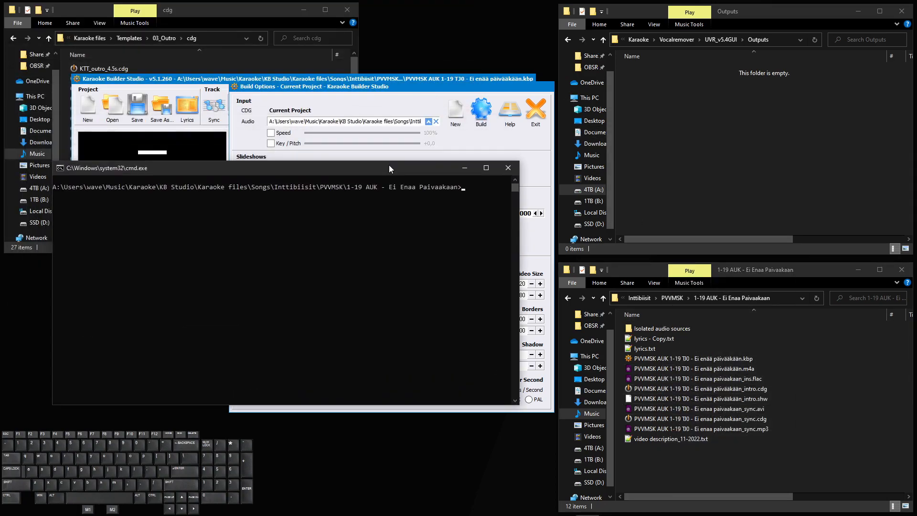
text(ffmpeg -i )
text(pv)
key(Tab)
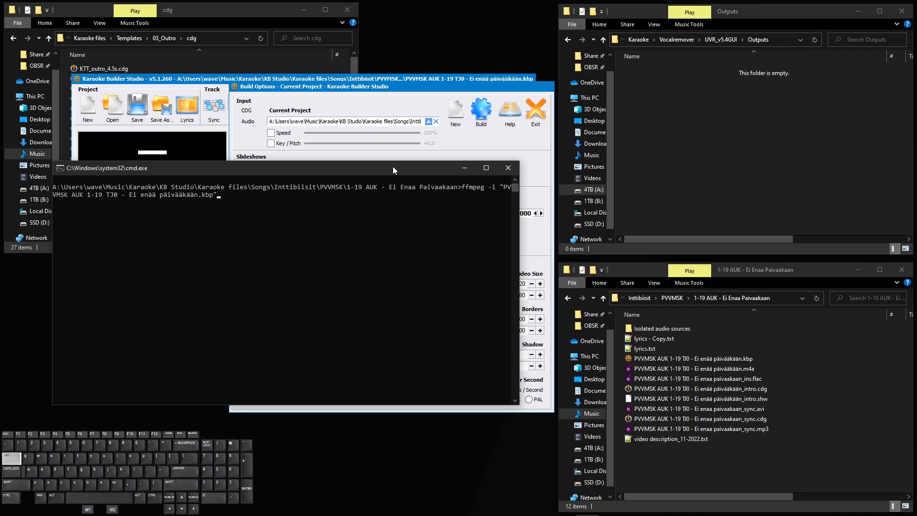
key(Tab)
key(Tab)
key(Tab)
text(video.mp4)
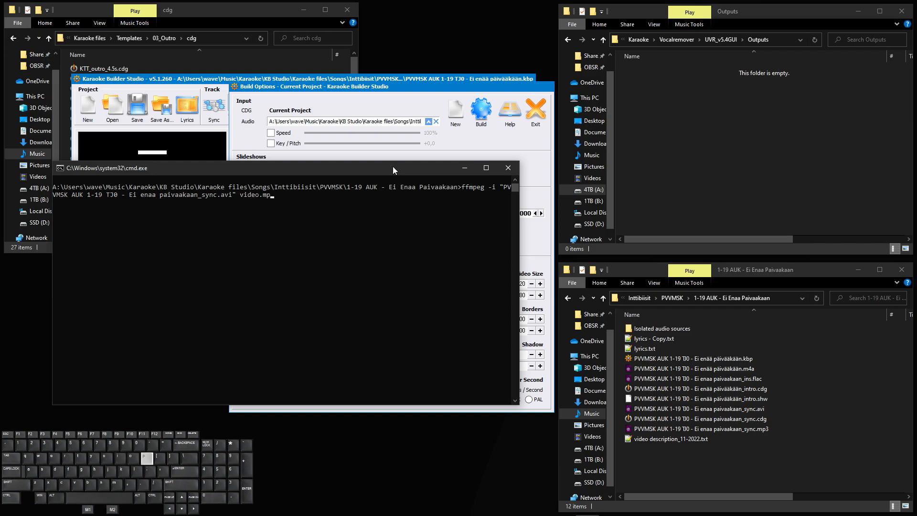
key(Return)
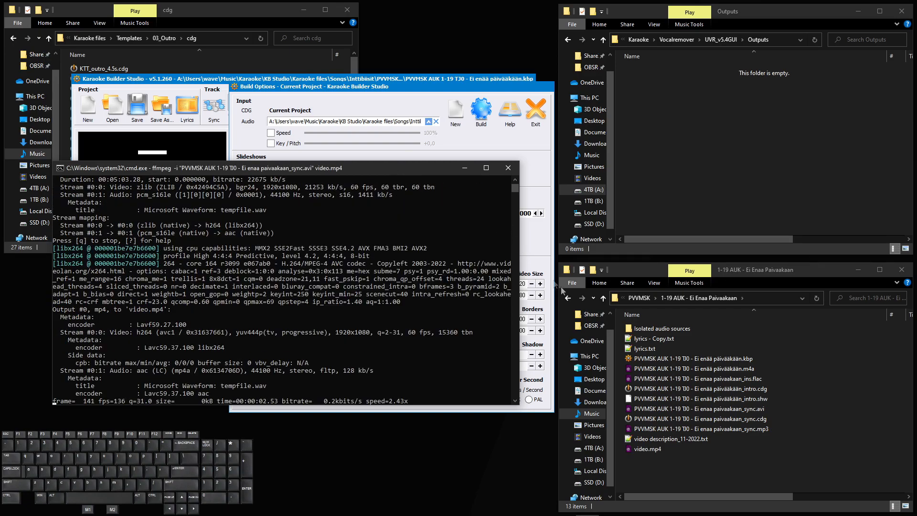
Rename the "_sync.cdg" file as "KTT-XXXX - PVVMSK AUK 1-19 - Ei Enää Päivääkään.cdg"
click(668, 471)
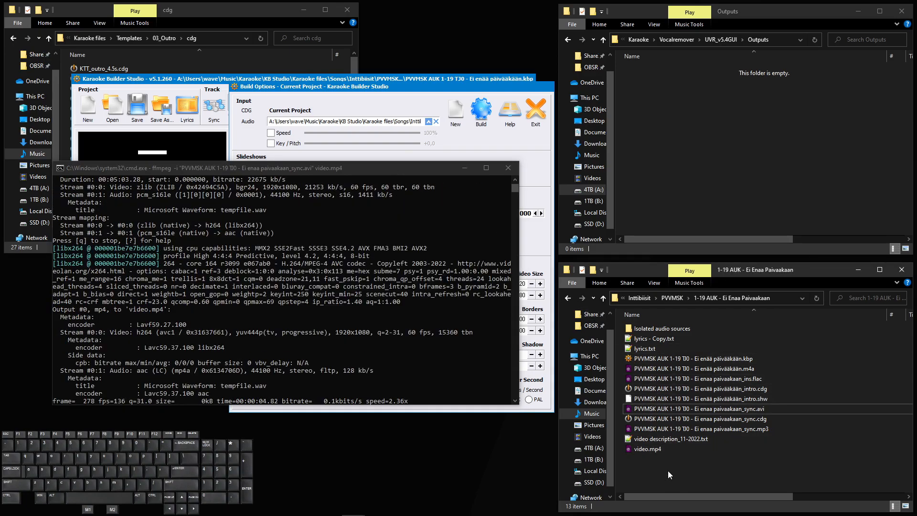
right_click(726, 419)
click(764, 397)
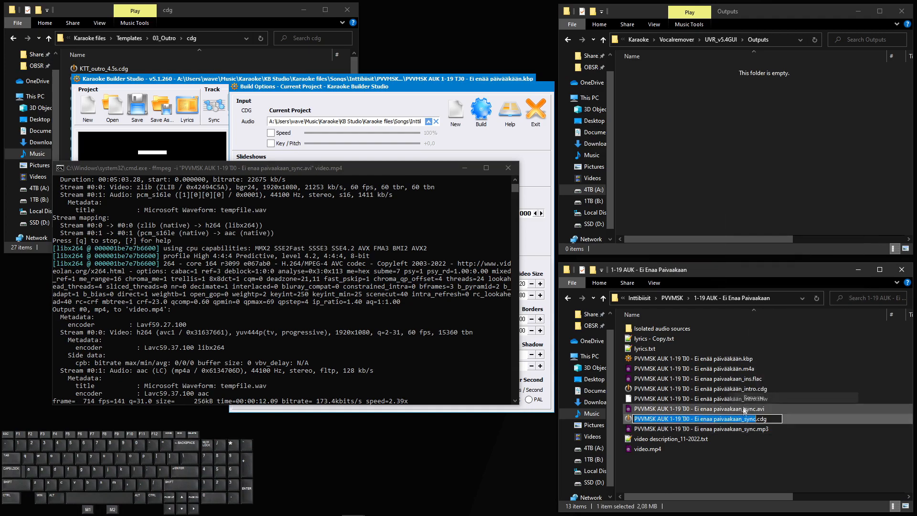
click(750, 419)
double_click(751, 419)
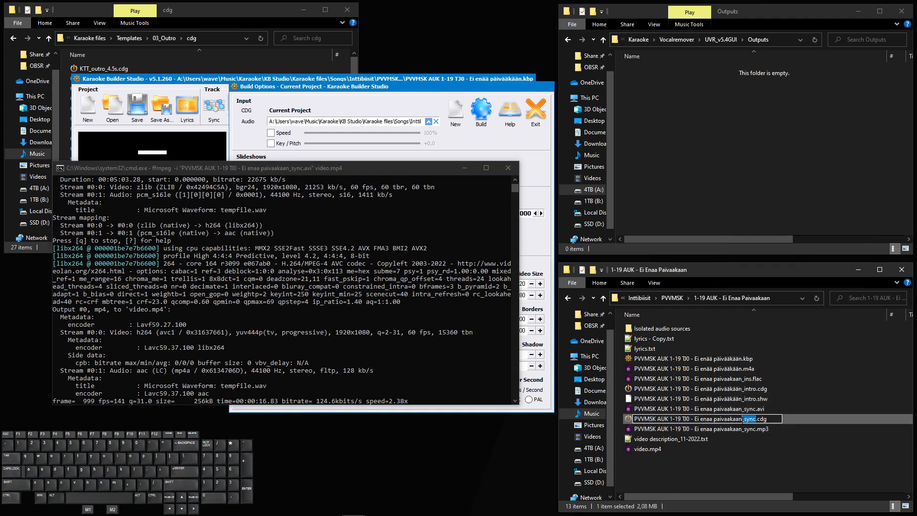
key(BackSpace)
text(-XXXX -)
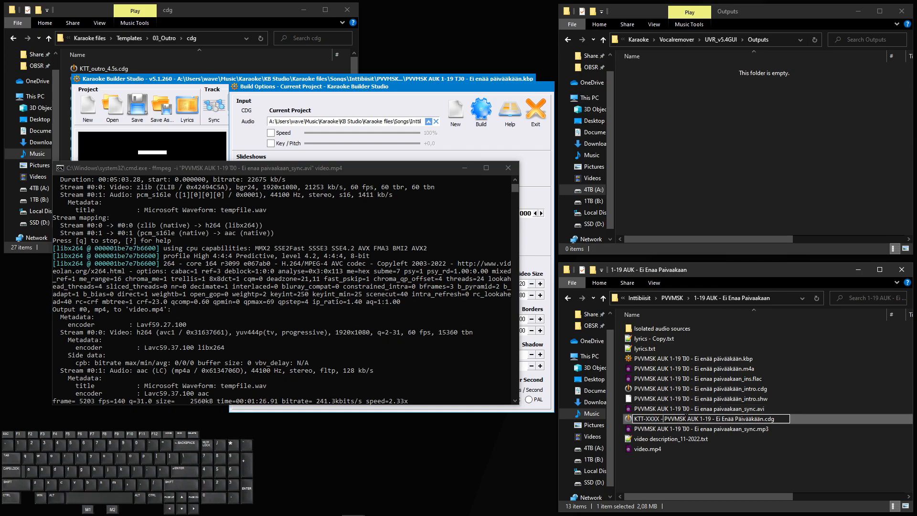
click(701, 418)
click(720, 419)
key(Return)
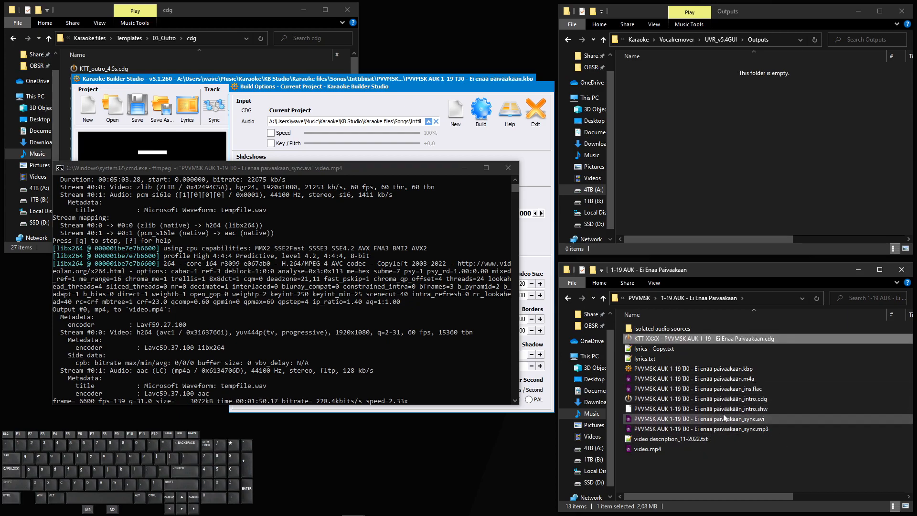
In a second command window, convert the "_ins.flac" to "KTT-XXXX - PVVMSK AUK 1-19 - Ei Enää Päivääkään.mp3" with ffmpeg, then close that window
click(680, 463)
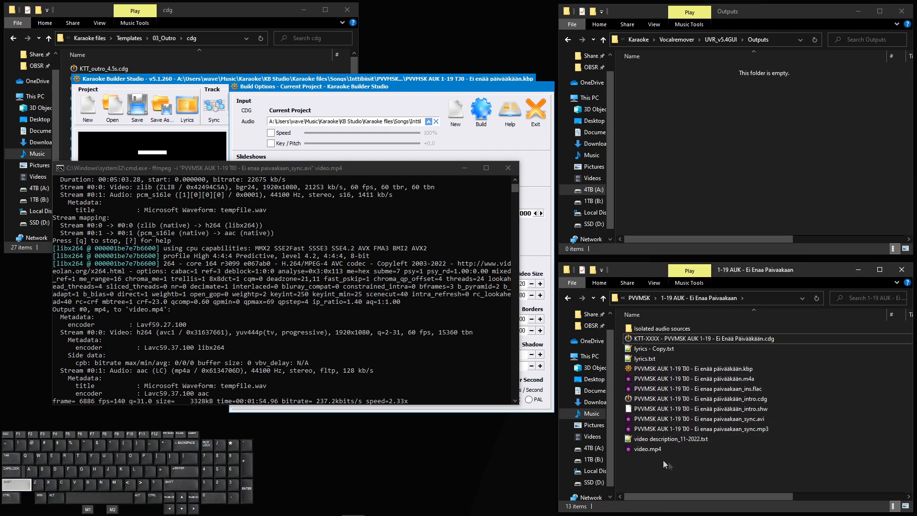
right_click(688, 472)
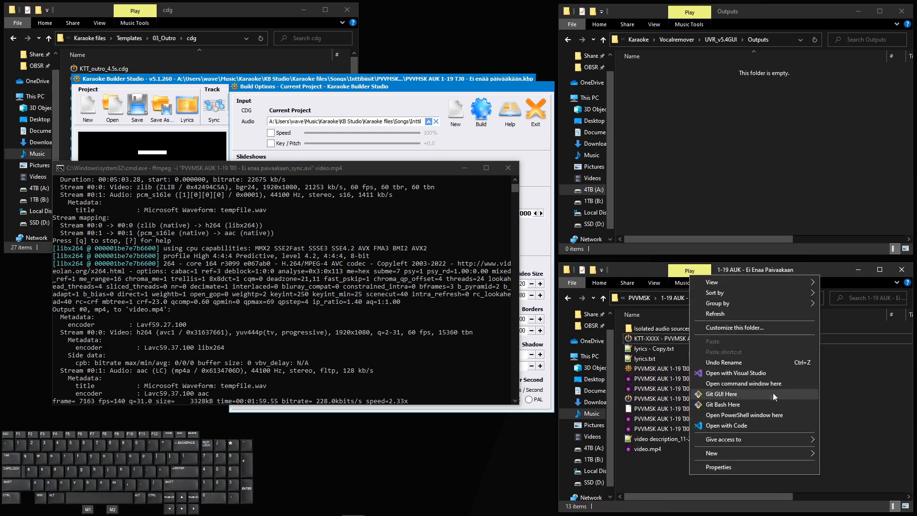
click(757, 384)
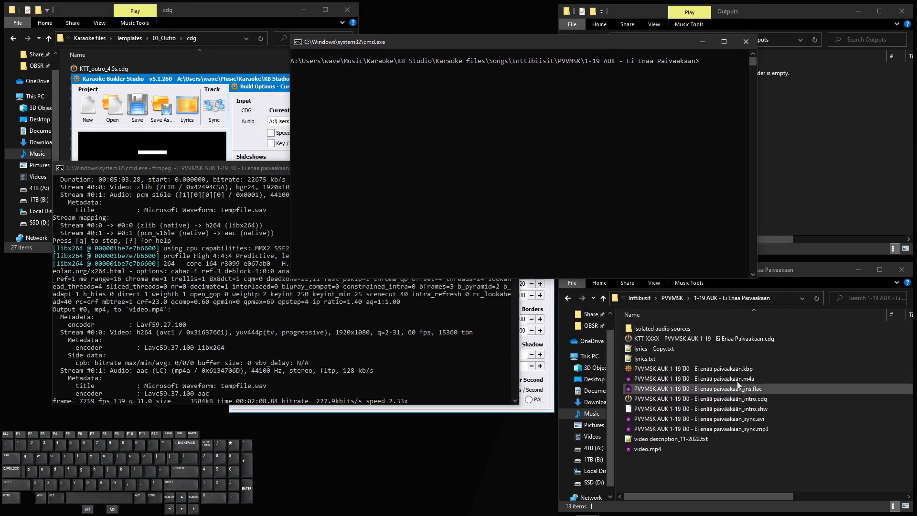
text(ffmpeg -i pv)
key(Tab)
text(")
text(KTT-XXXX - PVVMSK AUK 1-19 - Ei Enää Päivääkään)
text(.mp3")
key(Return)
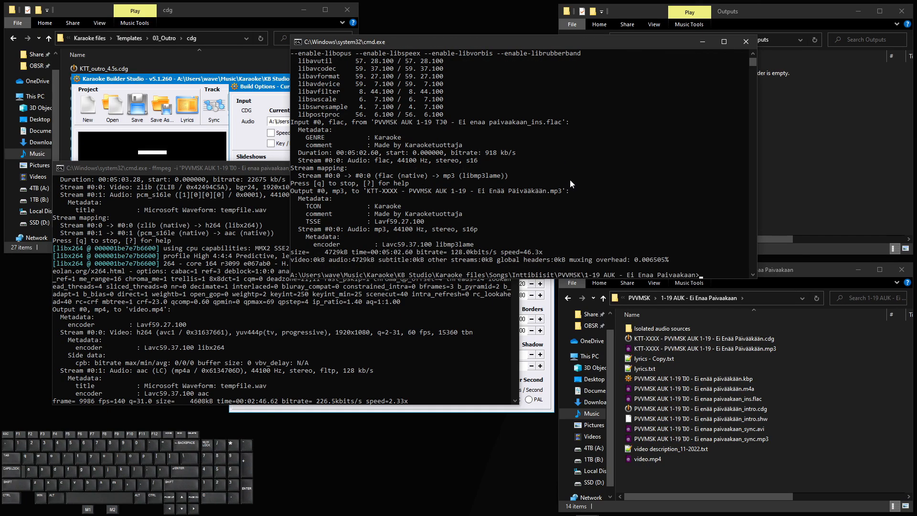
click(744, 42)
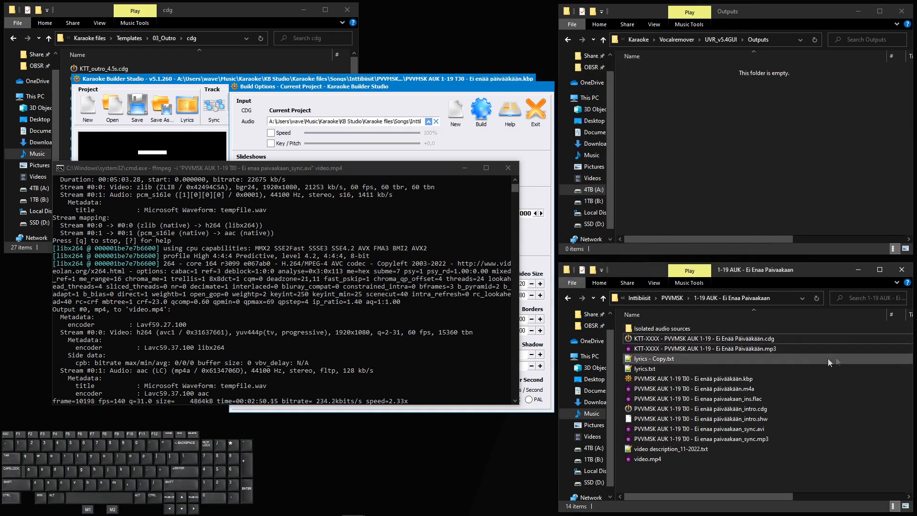
Compress the KTT-XXXX CDG and MP3 files together into a ZIP archive with 7-Zip
click(766, 339)
ctrl+click(754, 349)
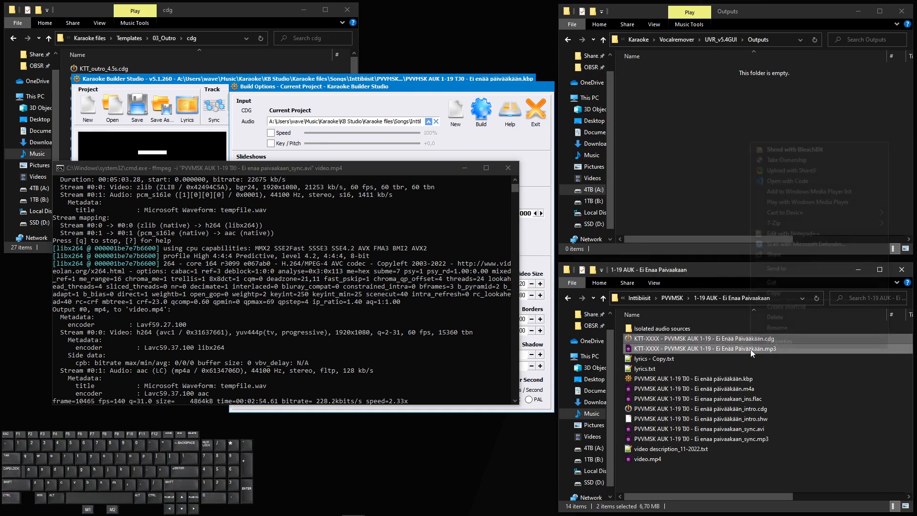
right_click(750, 348)
mouse_move(778, 226)
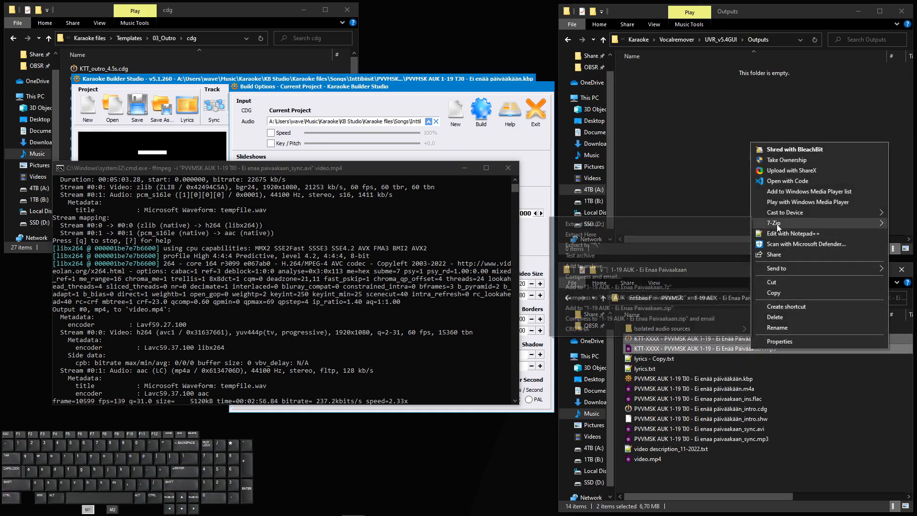
click(625, 308)
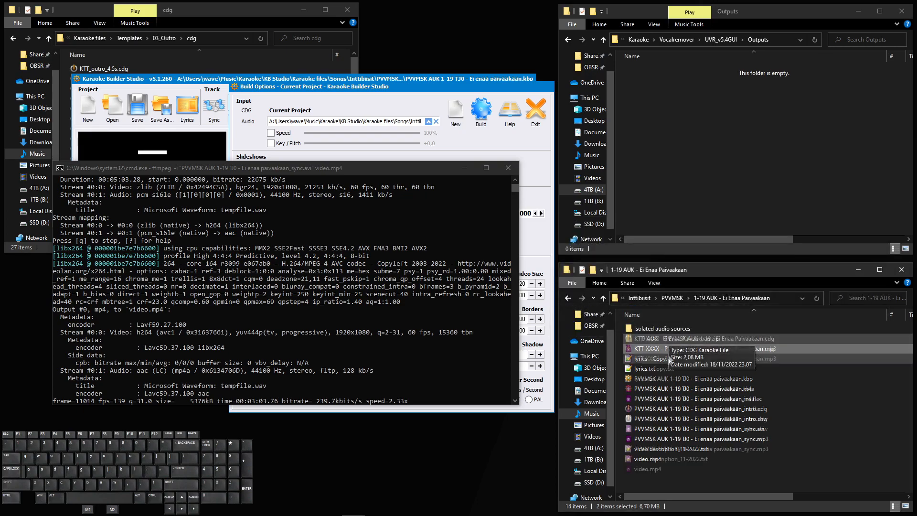
Rename the new ZIP archive as "KTT-XXXX - PVVMSK AUK 1-19 - Ei Enää Päivääkään" and open it to check its contents
click(654, 341)
right_click(653, 340)
click(680, 317)
text(KTT-XXXX - PVVMSK AUK 1-19 - Ei Enää Päivääkään)
click(679, 350)
double_click(684, 352)
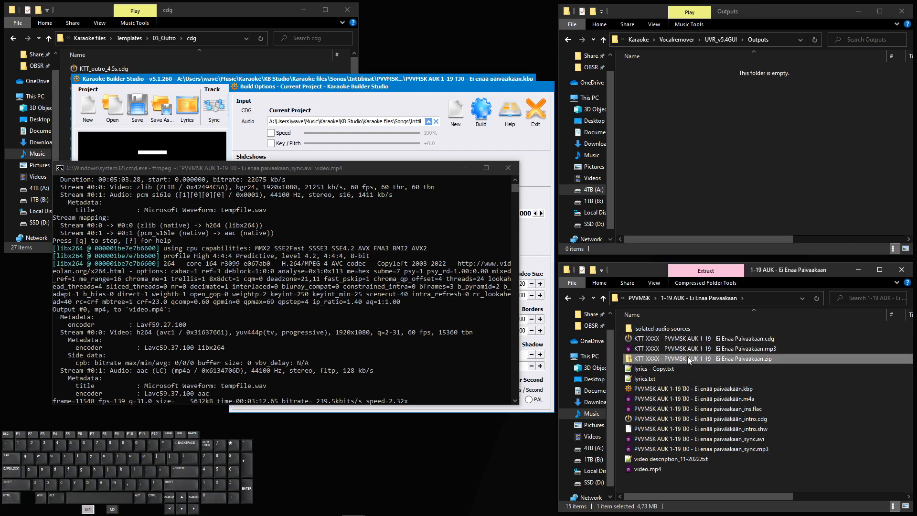
drag(730, 313, 846, 315)
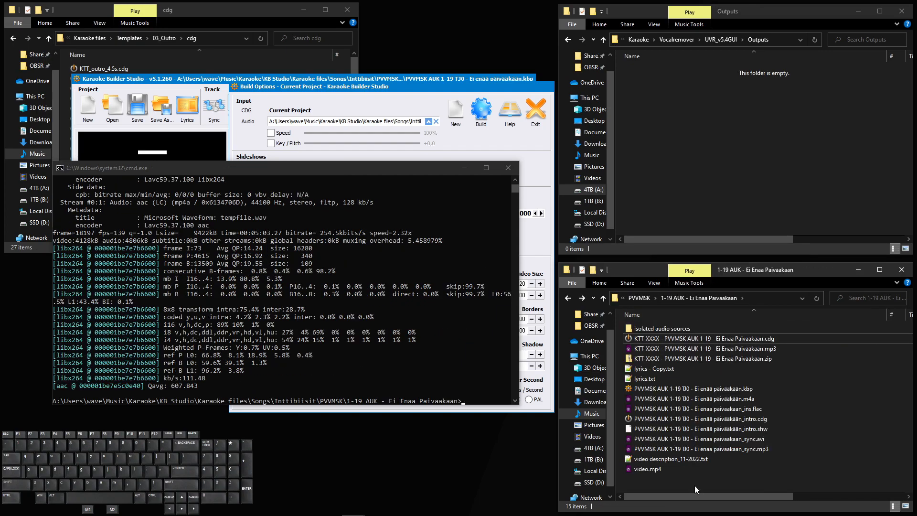
Compare video.mp4 with the source "_sync.avi" file, then delete the AVI
click(651, 469)
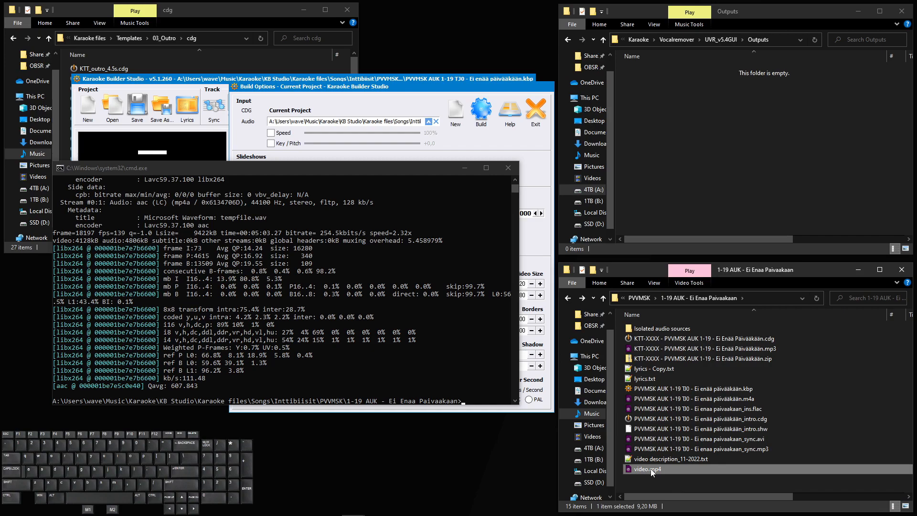
click(728, 439)
click(672, 479)
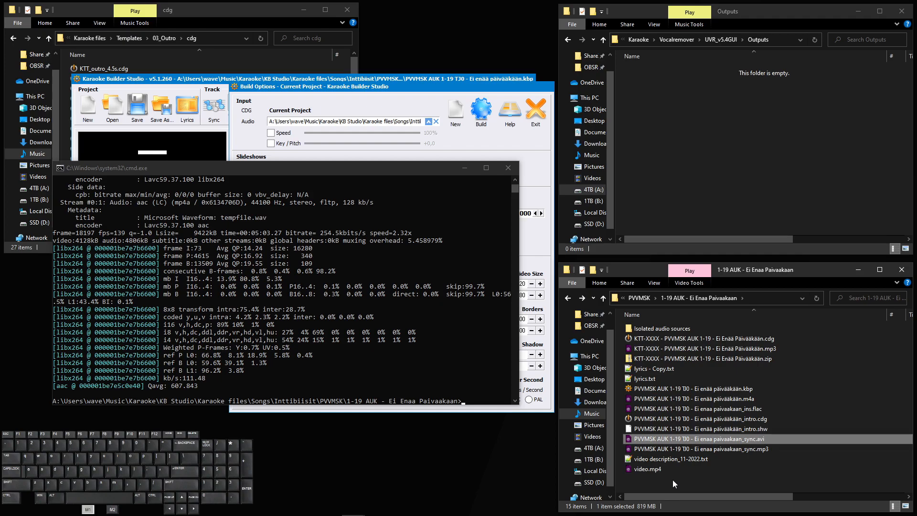
click(704, 439)
key(Delete)
Rename video.mp4 as "KTT-XXXX - PVVMSK AUK 1-19 - Ei Enää Päivääkään.mp4"
click(669, 459)
right_click(665, 461)
click(696, 436)
text(KTT-XXXX - PVVMSK AUK 1-19 - Ei Enää Päivääkään)
click(684, 476)
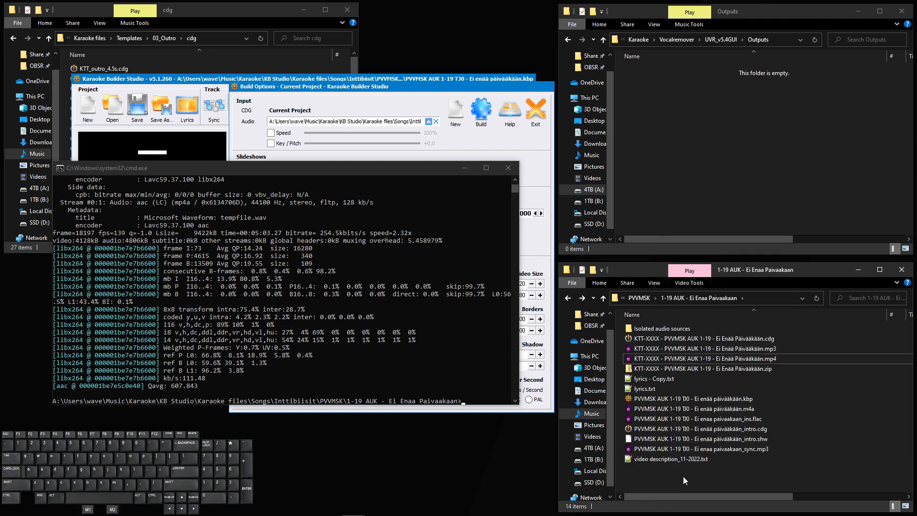
Rename the "_ins.flac" file as "KTT-XXXX - PVVMSK AUK 1-19 - Ei Enää Päivääkään.flac"
click(726, 420)
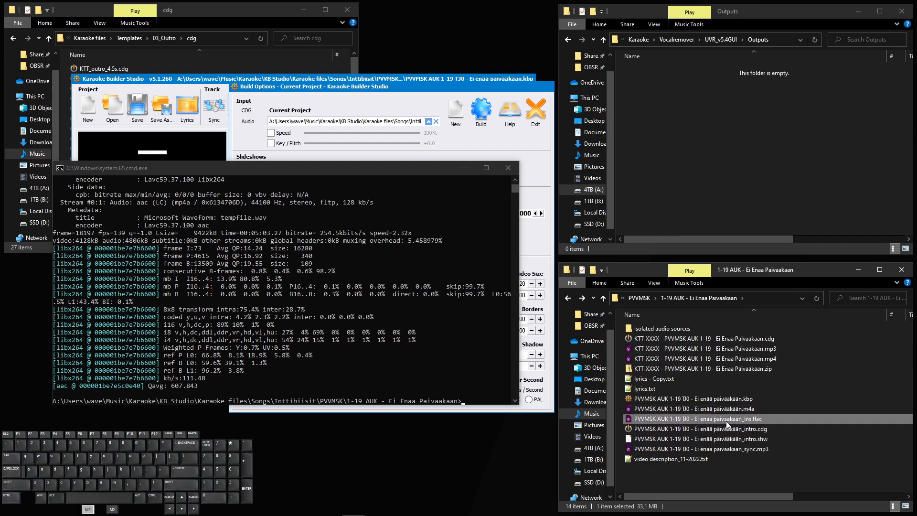
right_click(726, 420)
click(744, 399)
text(KTT-XXXX - PVVMSK AUK 1-19 - Ei Enää Päivääkään)
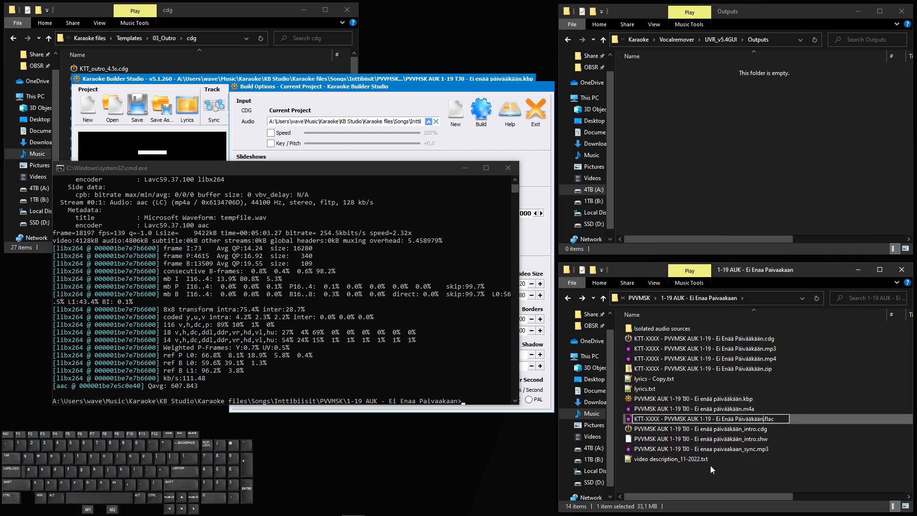
click(706, 468)
Delete the loose KTT-XXXX CDG and MP3 files that are already packed in the ZIP archive
click(741, 342)
ctrl+click(743, 358)
key(Delete)
Check the set of KTT-XXXX deliverables in the song folder: the FLAC, MP4 and ZIP files
click(754, 340)
shift+click(737, 358)
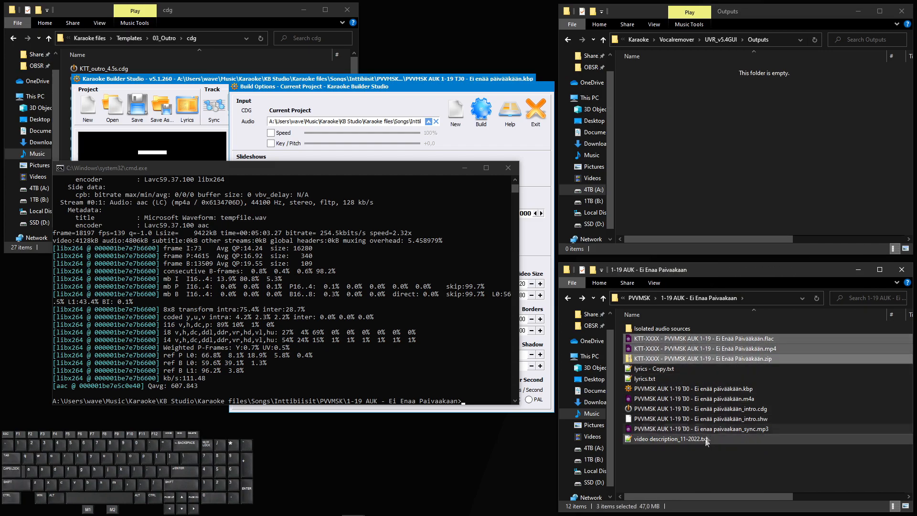
click(694, 461)
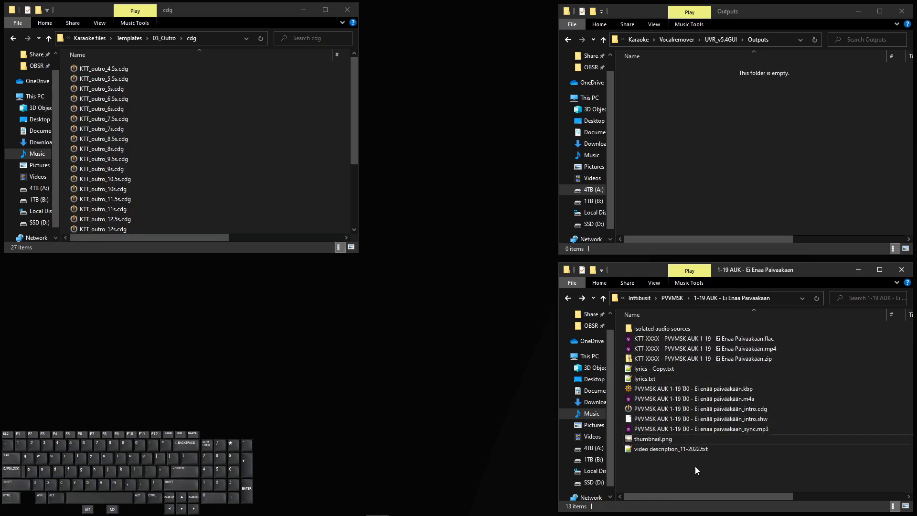
Copy the full text of lyrics.txt into "video description_11-2022.txt" below the "Sanat/Lyrics:" heading
click(659, 378)
double_click(658, 376)
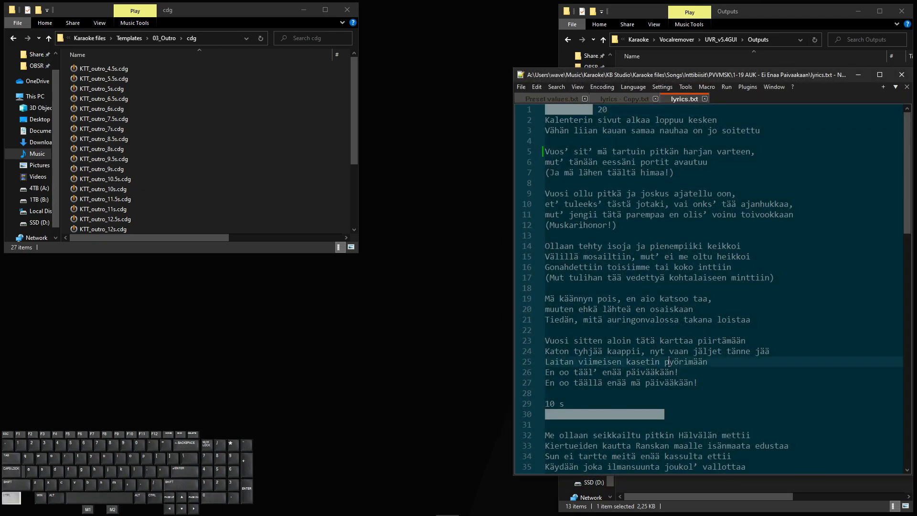
key(ctrl+a)
click(700, 485)
double_click(672, 452)
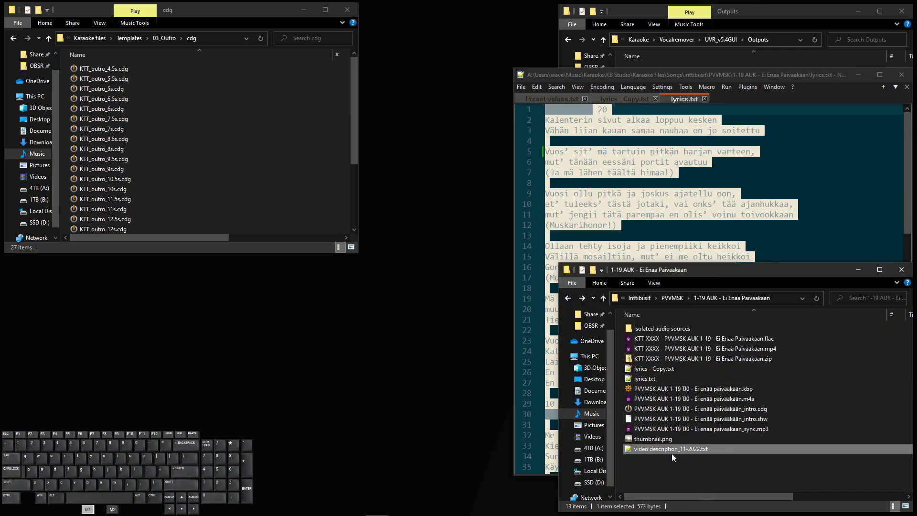
click(622, 381)
key(ctrl+v)
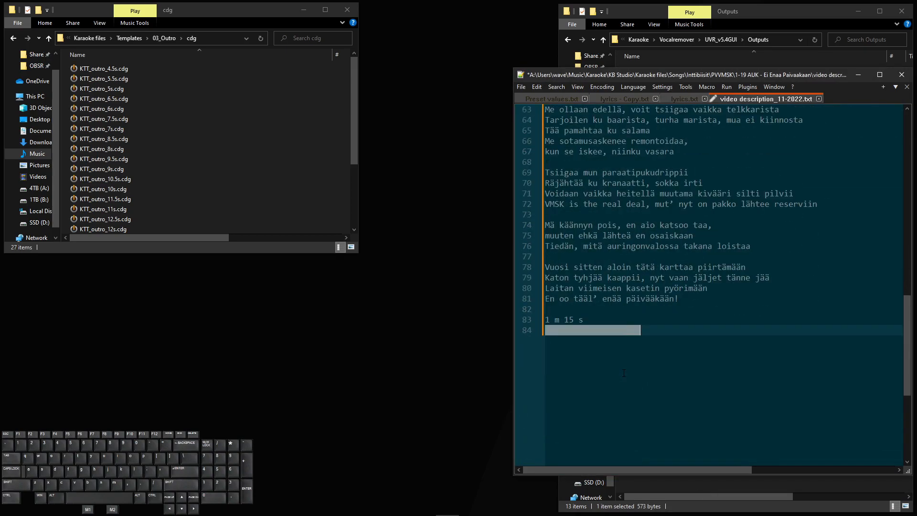
Delete the instrumental-break markers after the last lyric line and after "Tänään taivaalla lentää hopeaa" in the video description
drag(648, 333, 520, 323)
key(BackSpace)
key(BackSpace)
key(BackSpace)
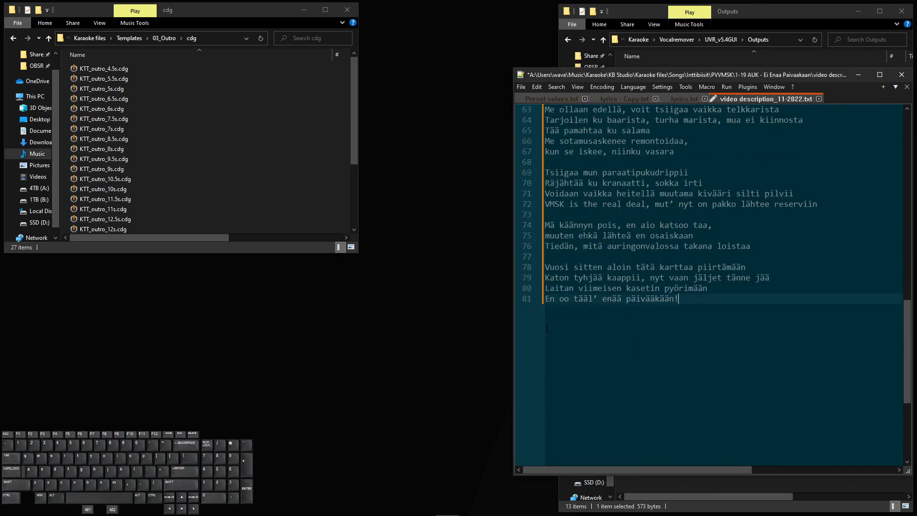
scroll(706, 286, up, 8)
drag(676, 342, 515, 334)
key(BackSpace)
key(BackSpace)
key(BackSpace)
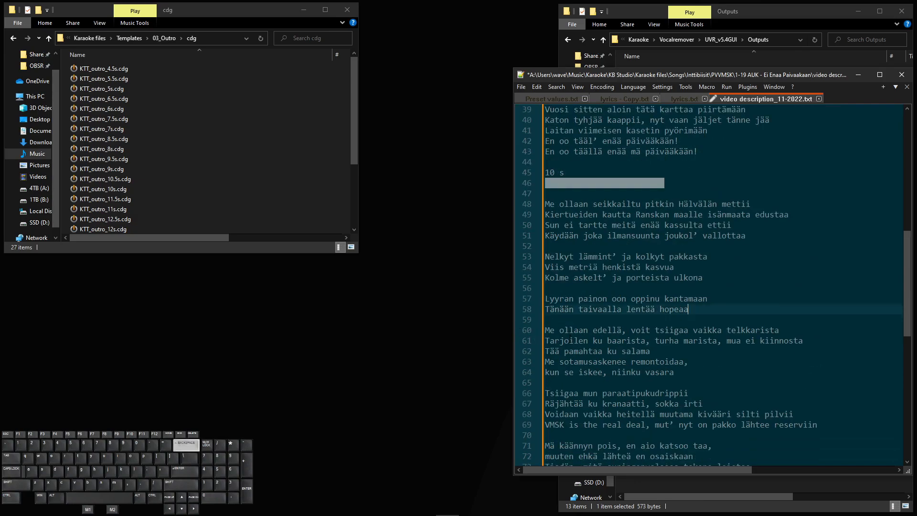
Delete the "10 s" break marker after "En oo täällä enää mä päivääkään!" and the "20" marker above the first lyric line
scroll(673, 335, up, 5)
drag(674, 342, 533, 331)
key(BackSpace)
key(BackSpace)
key(BackSpace)
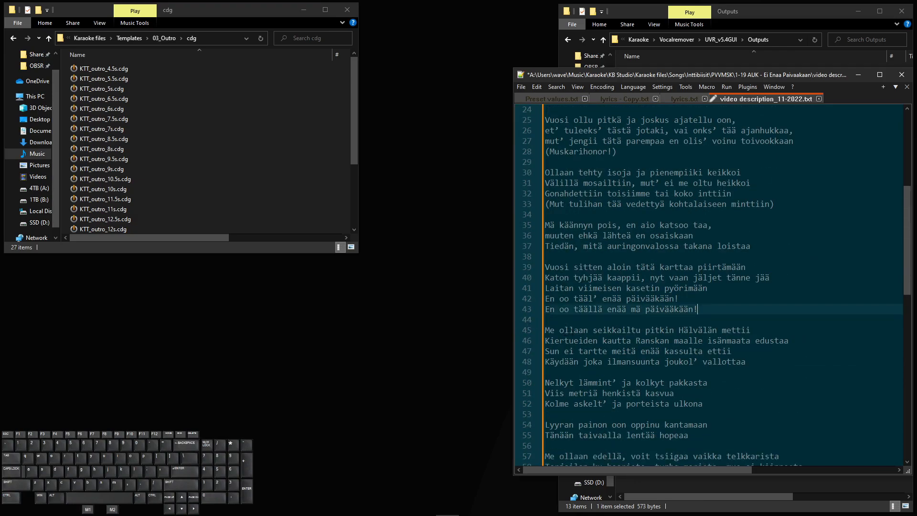
scroll(578, 335, up, 7)
drag(612, 258, 511, 257)
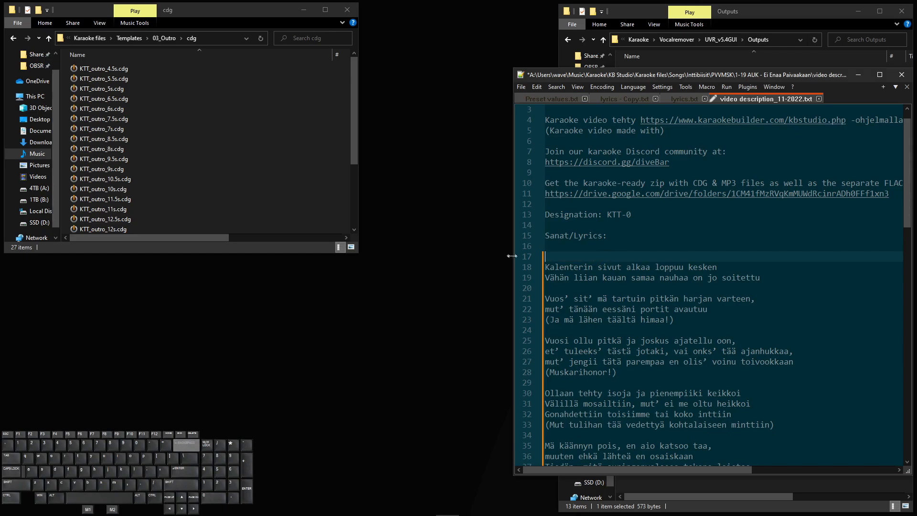
key(BackSpace)
key(BackSpace)
Complete the Designation line as KTT-0xxx and save the video description
click(651, 214)
text(xxx)
key(ctrl+s)
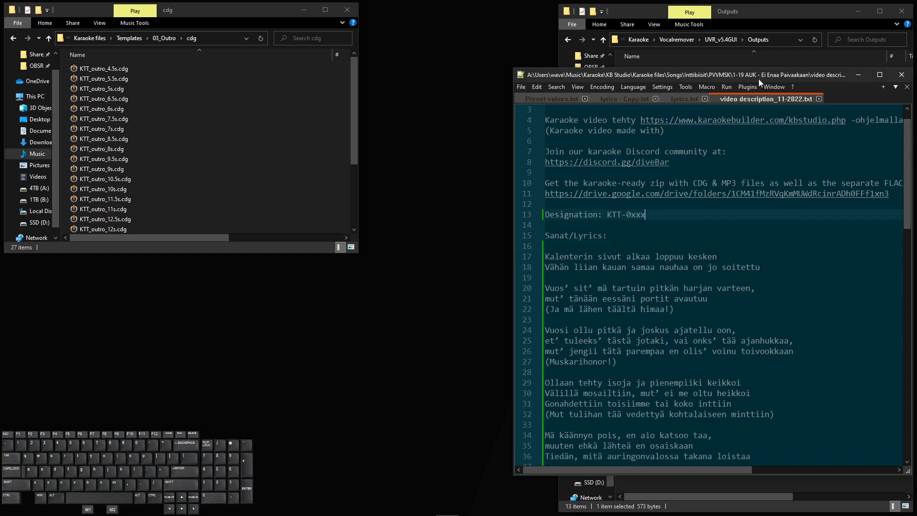
Read through the whole video description, including the cleaned lyrics, and put the text editor away
drag(758, 79, 630, 75)
click(585, 242)
scroll(585, 256, down, 16)
scroll(585, 256, up, 17)
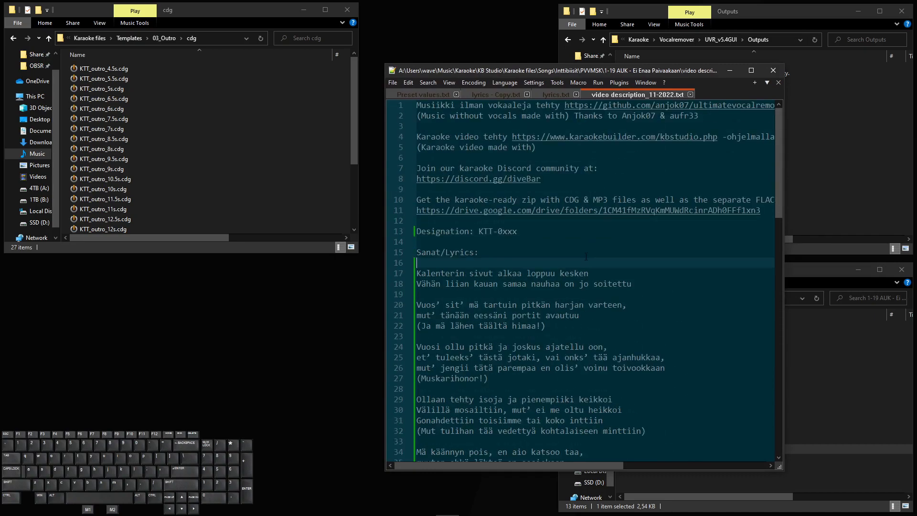
click(728, 71)
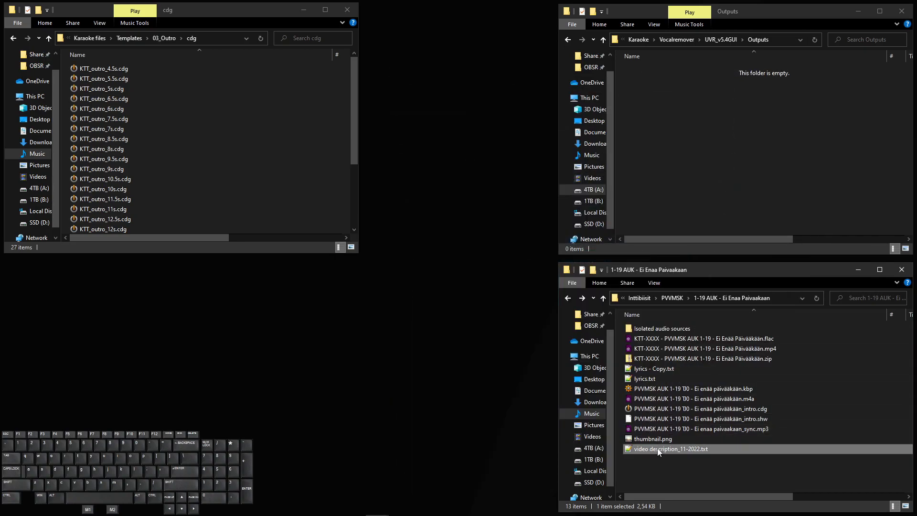
Review the KTT-XXXX FLAC, MP4 and ZIP files and view thumbnail.png
shift+click(682, 359)
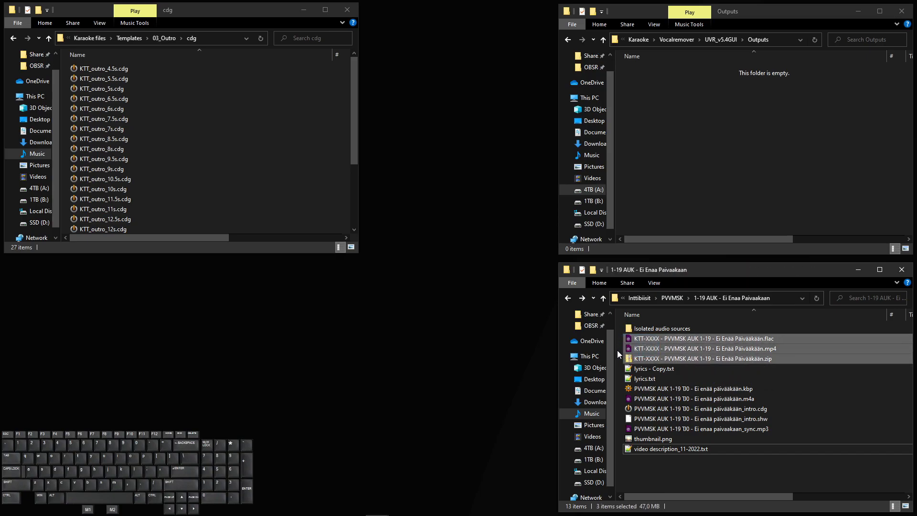
click(644, 349)
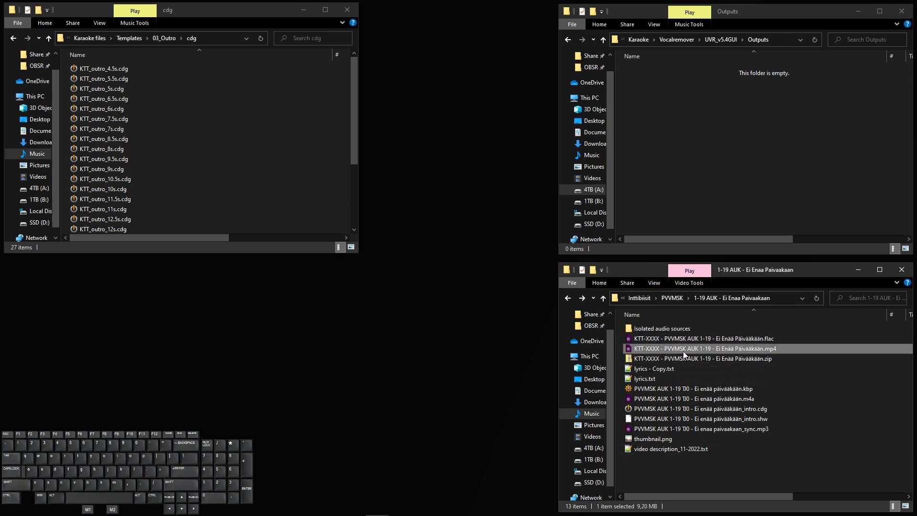
click(662, 440)
drag(728, 0, 687, 73)
click(752, 70)
Play the KTT-XXXX MP4 and check the opening verses at increased playback speed, returning to normal speed at the end
double_click(746, 349)
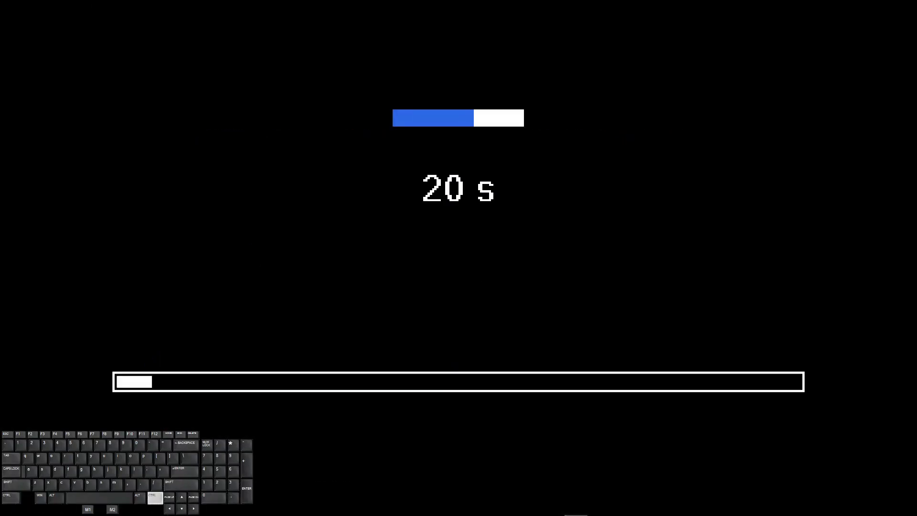
drag(201, 508, 235, 506)
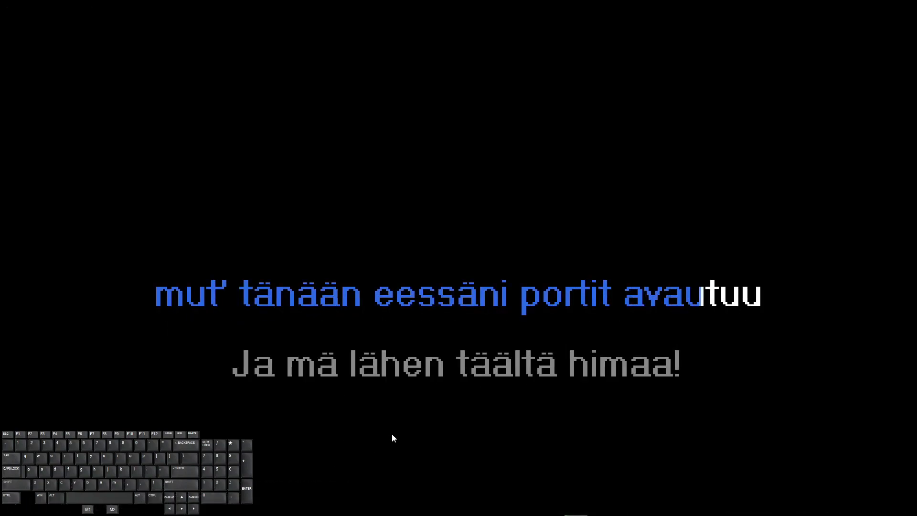
key(bracketright)
key(bracketright)
key(bracketright)
key(bracketright)
key(bracketright)
key(bracketright)
key(bracketright)
key(bracketright)
key(bracketright)
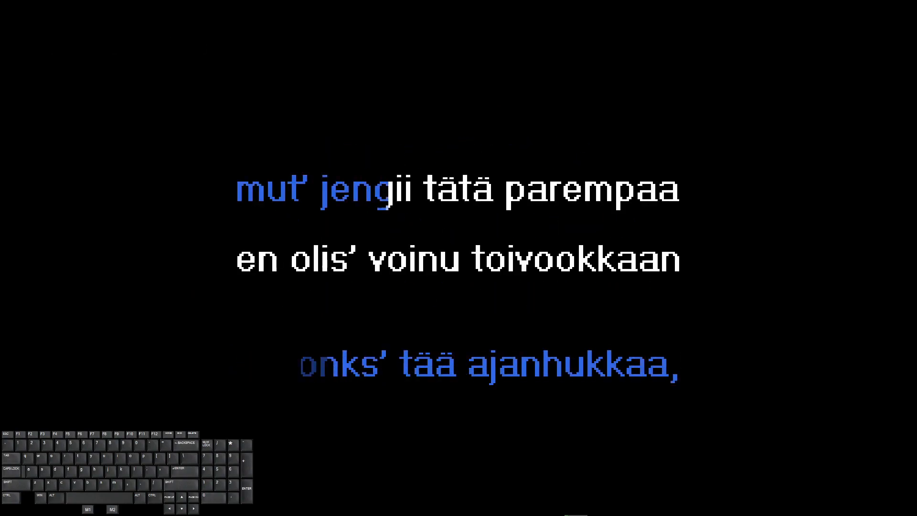
key(BackSpace)
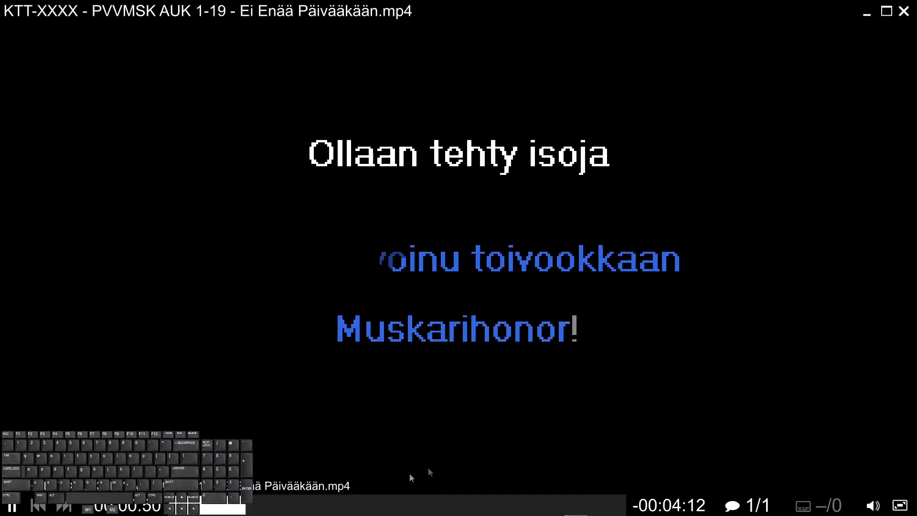
Spot-check the later verses of the karaoke video by skipping to about 2:25 and onward to about 3:45
mouse_move(374, 505)
mouse_down()
mouse_move(302, 505)
mouse_move(388, 504)
mouse_up()
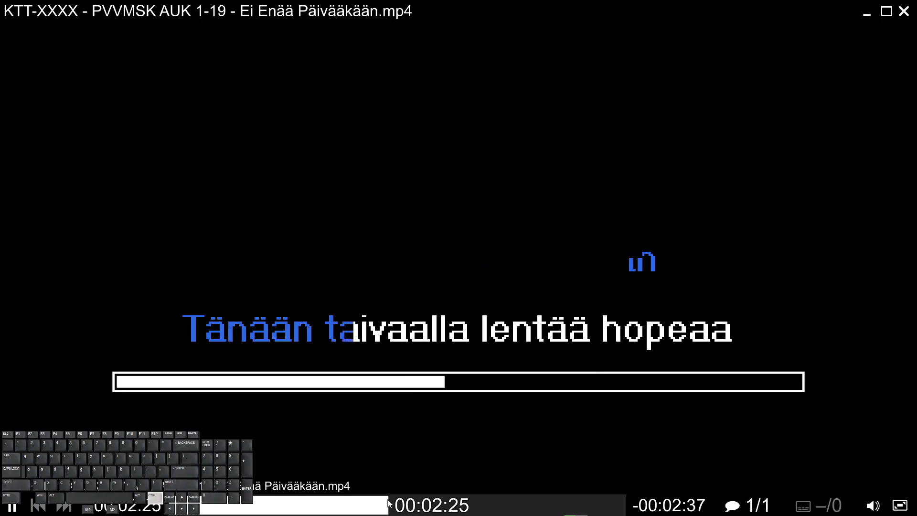
key(ctrl+Right)
key(ctrl+Right)
key(ctrl+Right)
key(ctrl+Left)
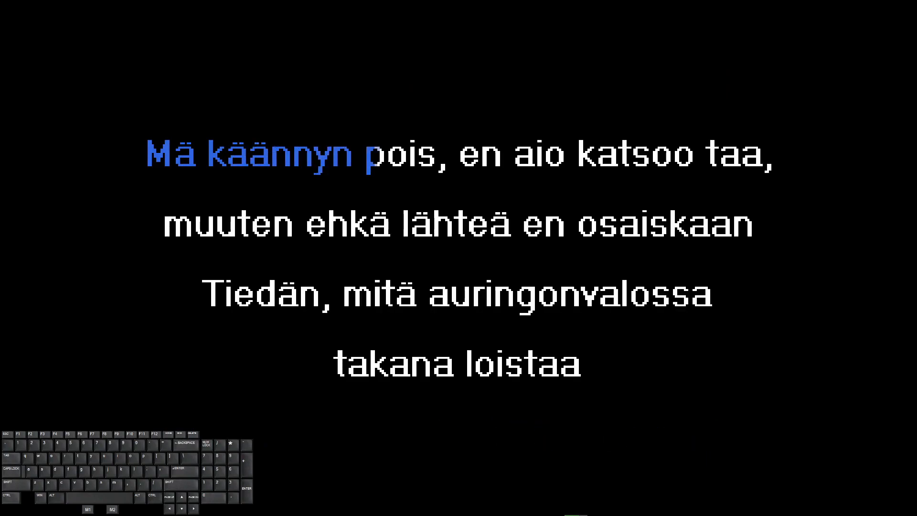
mouse_move(522, 358)
drag(457, 498, 510, 499)
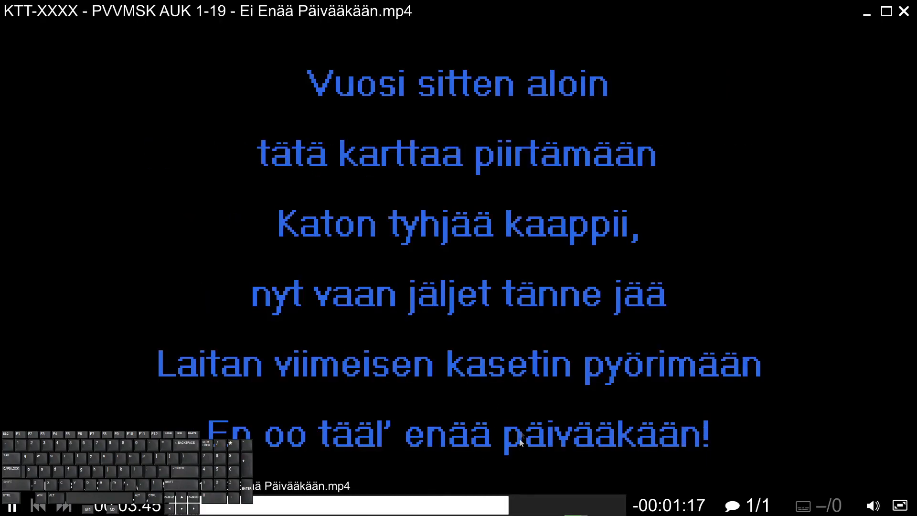